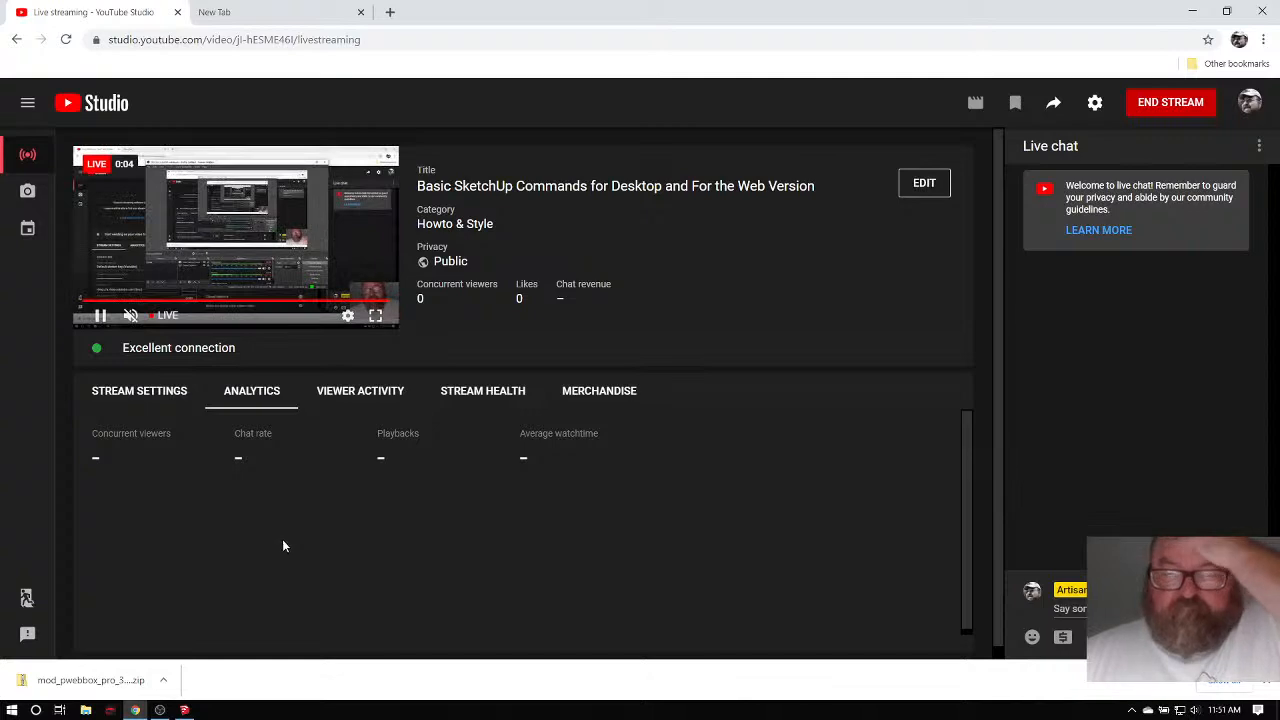
Restore and minimize the OBS window twice, then switch Chrome to the empty new tab.
left_click(160, 710)
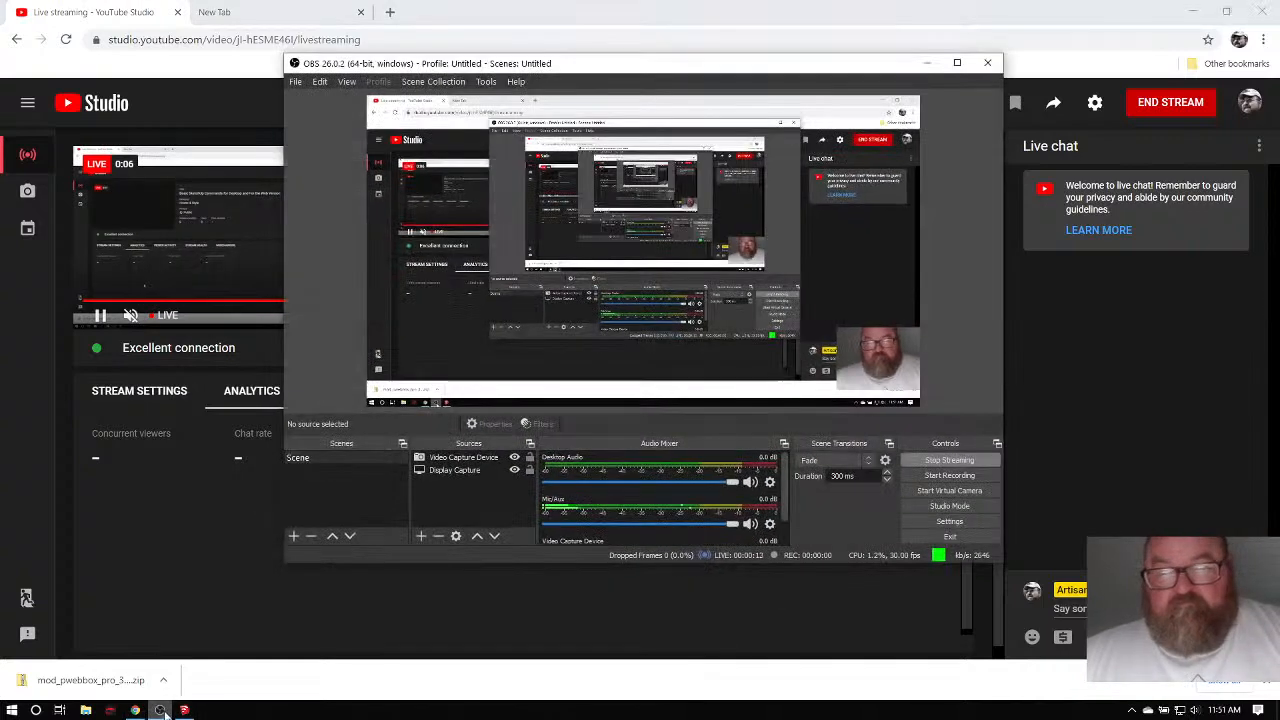
left_click(930, 63)
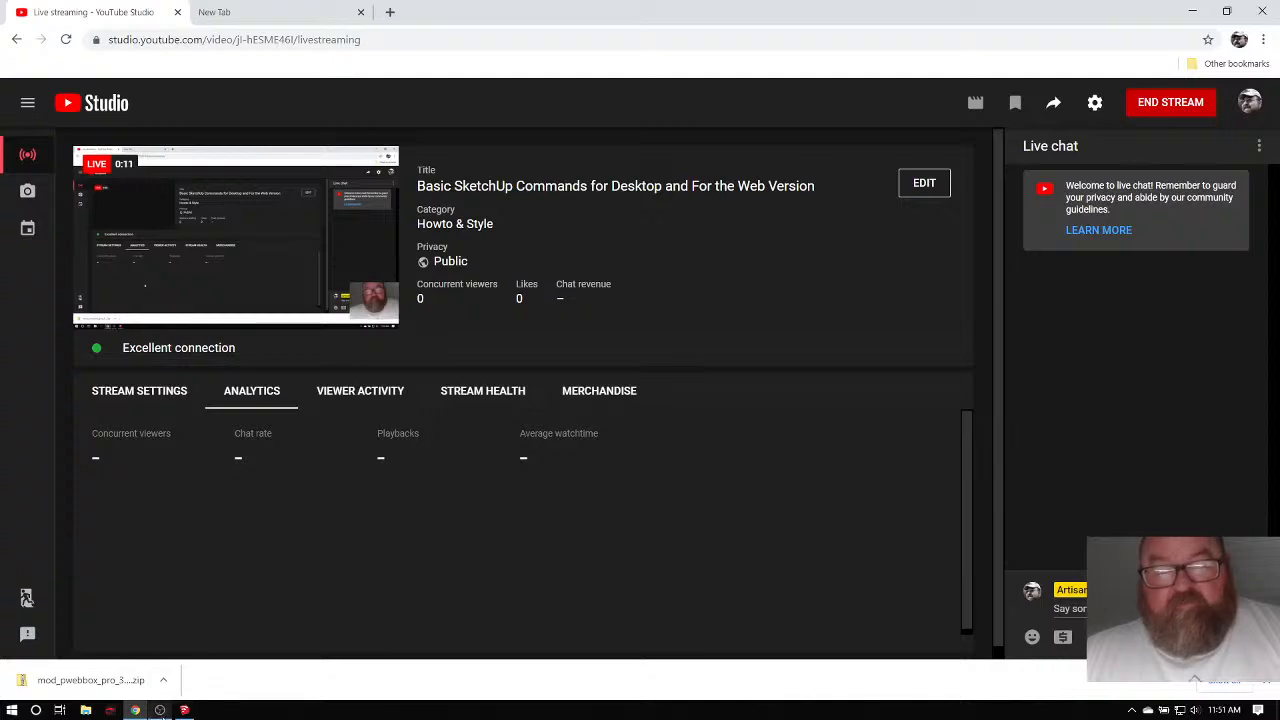
left_click(160, 710)
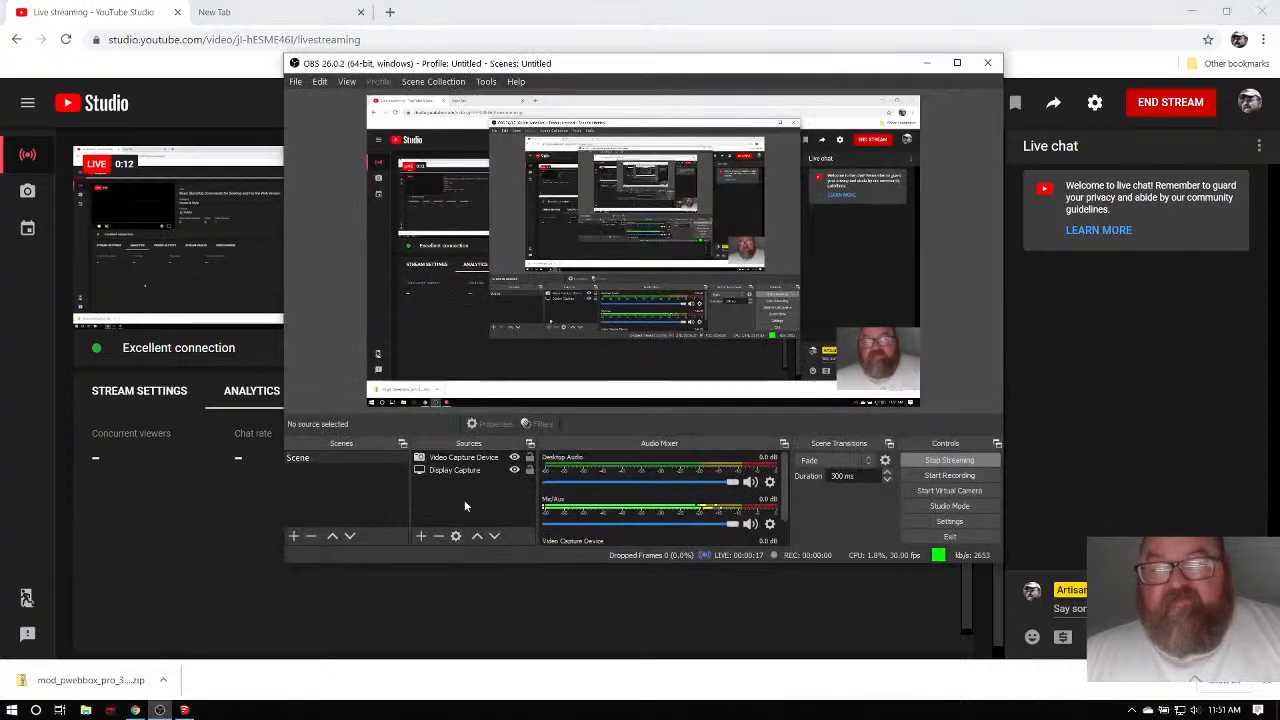
left_click(927, 63)
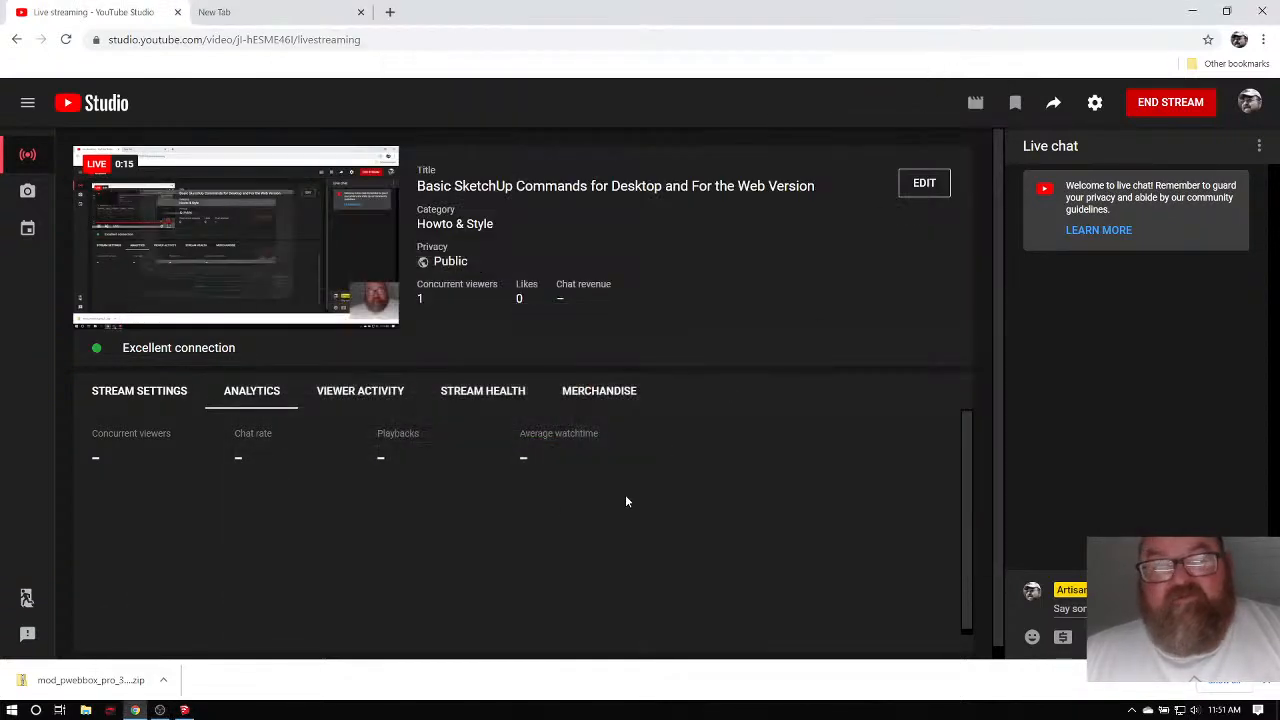
left_click(218, 12)
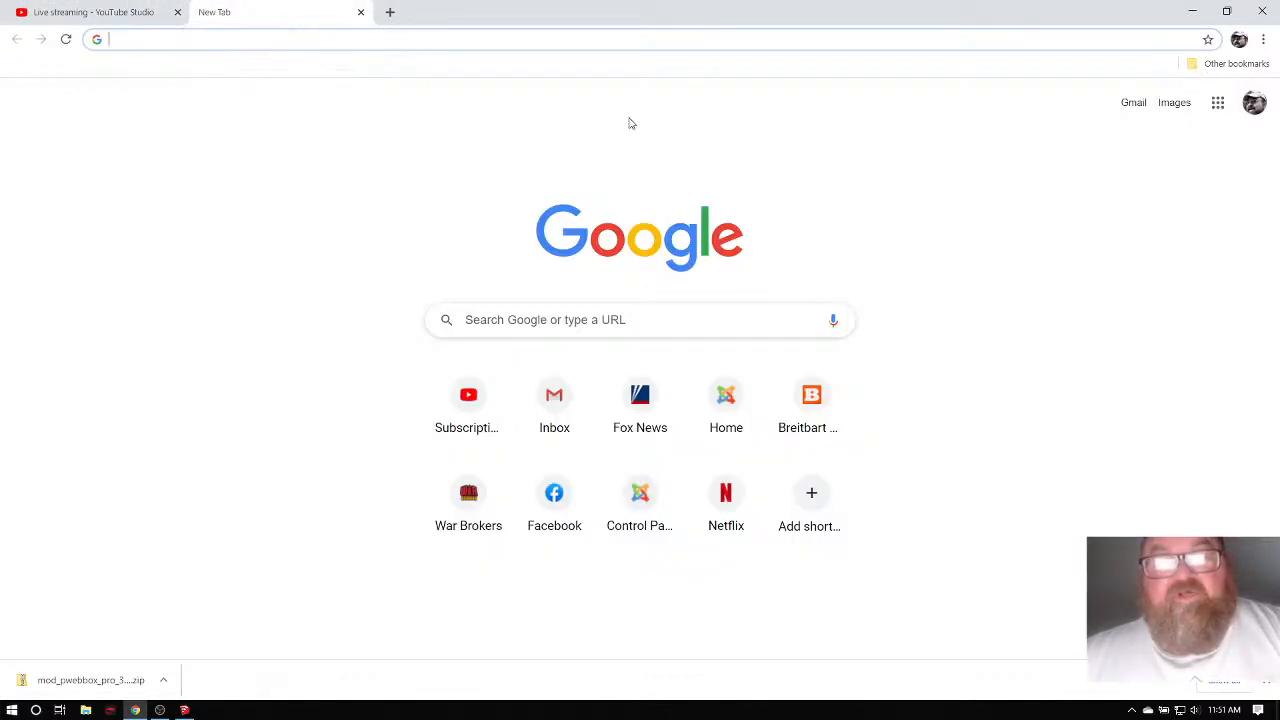
From the YouTube bookmark's notifications, open the 16" centres comment and its Rafters Part 2 video.
left_click(1236, 63)
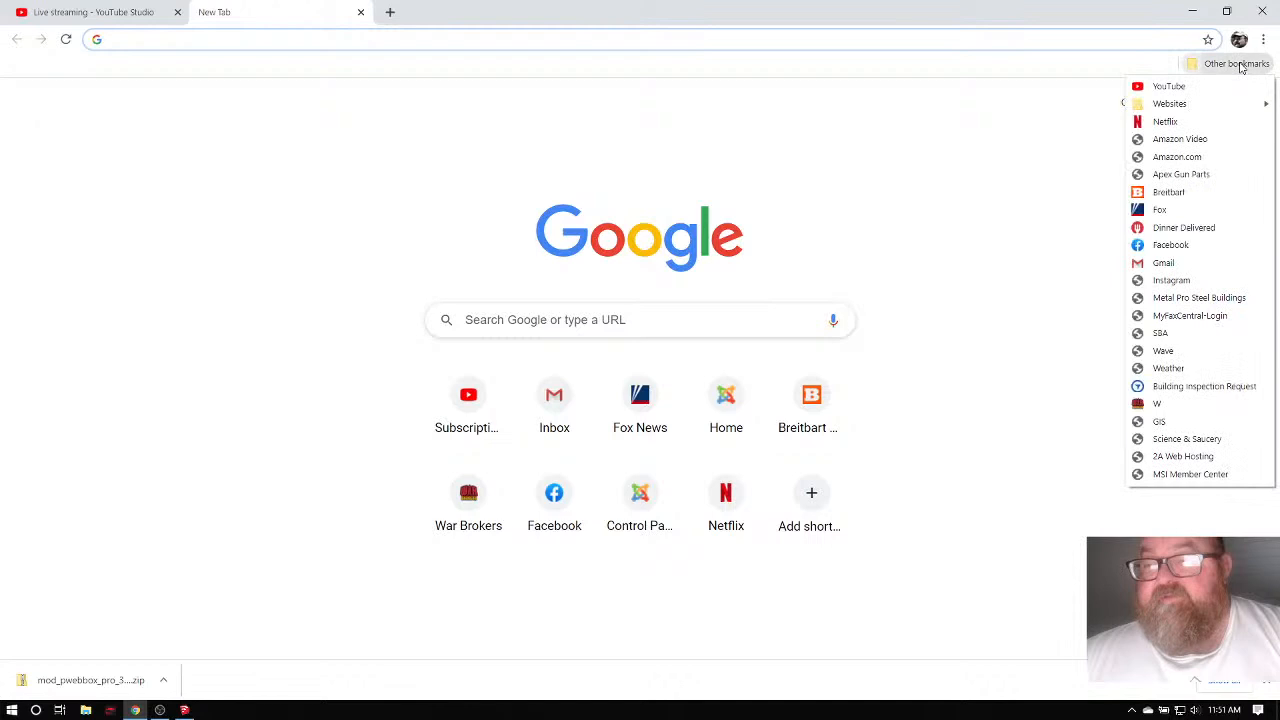
left_click(1170, 86)
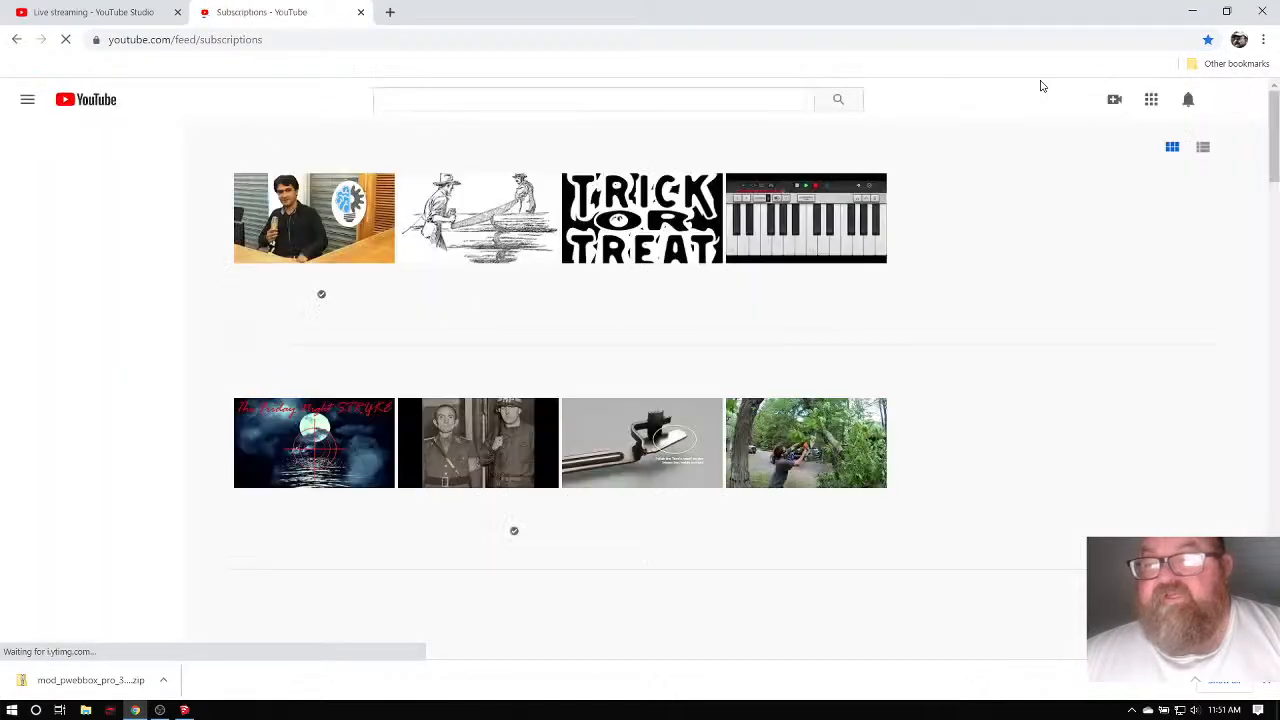
left_click(1190, 100)
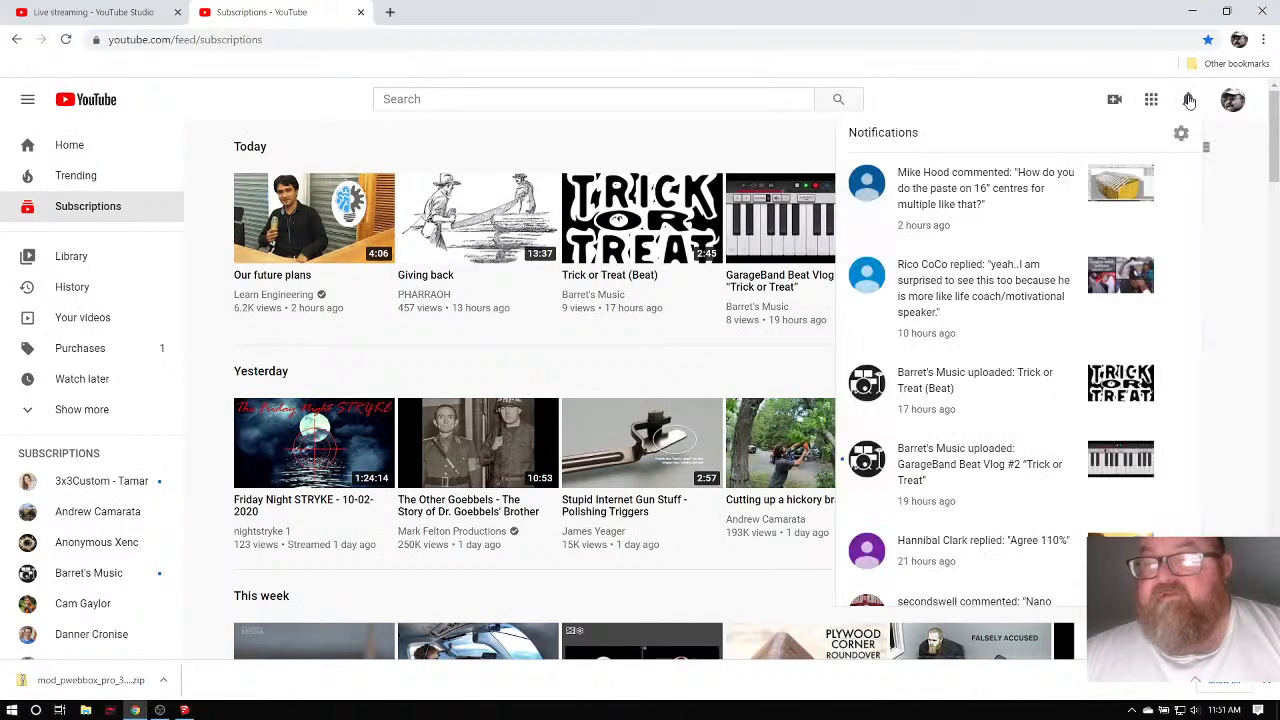
left_click(1015, 193)
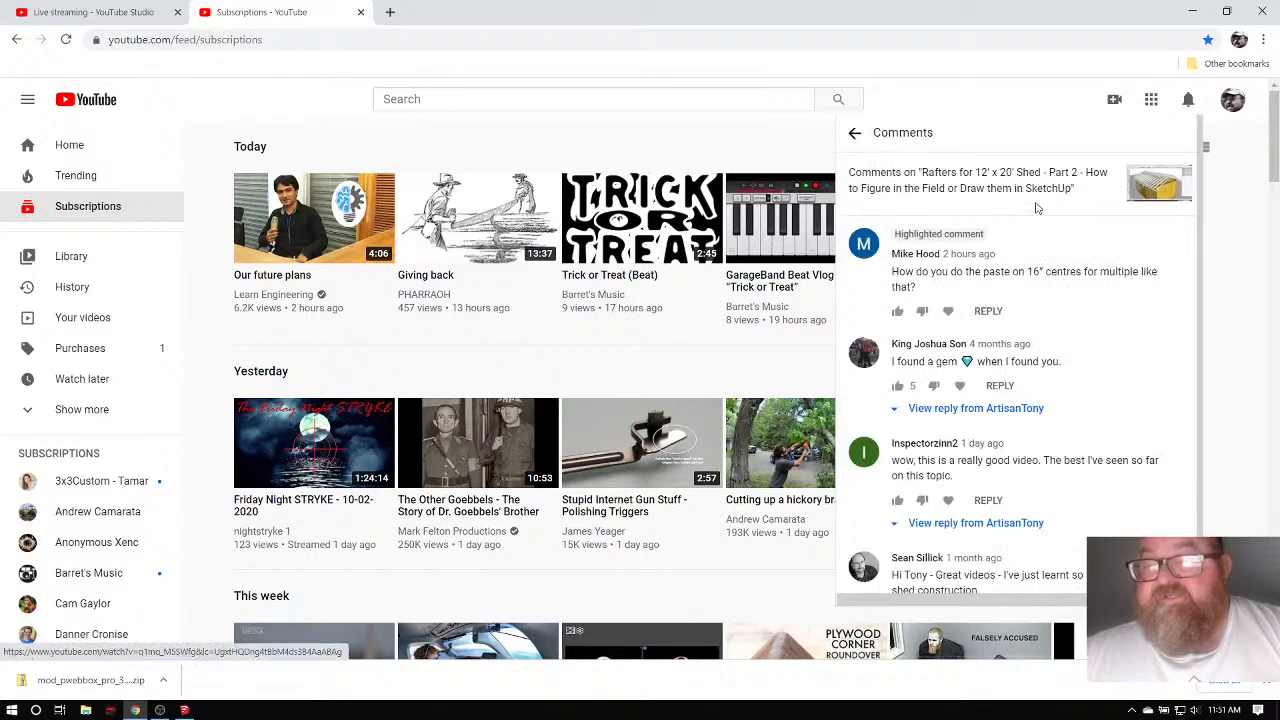
left_click(1022, 178)
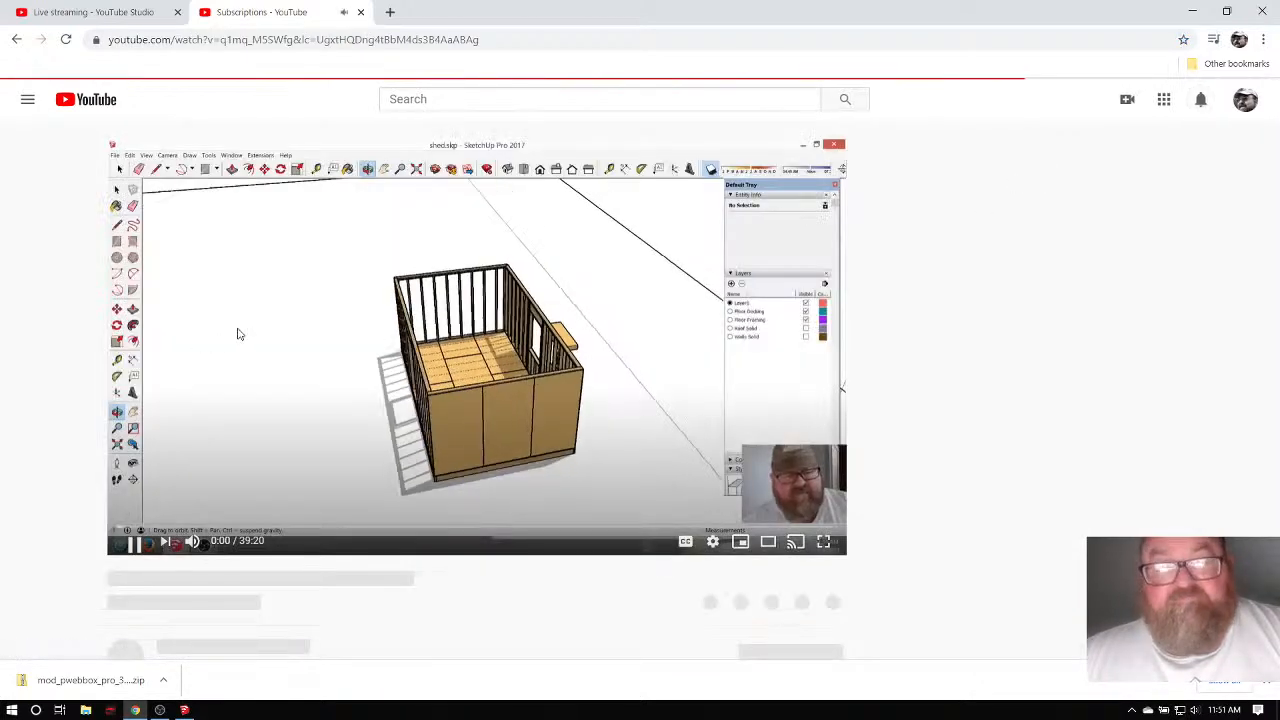
Scroll up and down through the video's 32-comment section around the highlighted comment.
scroll(33, 372, "down", 4)
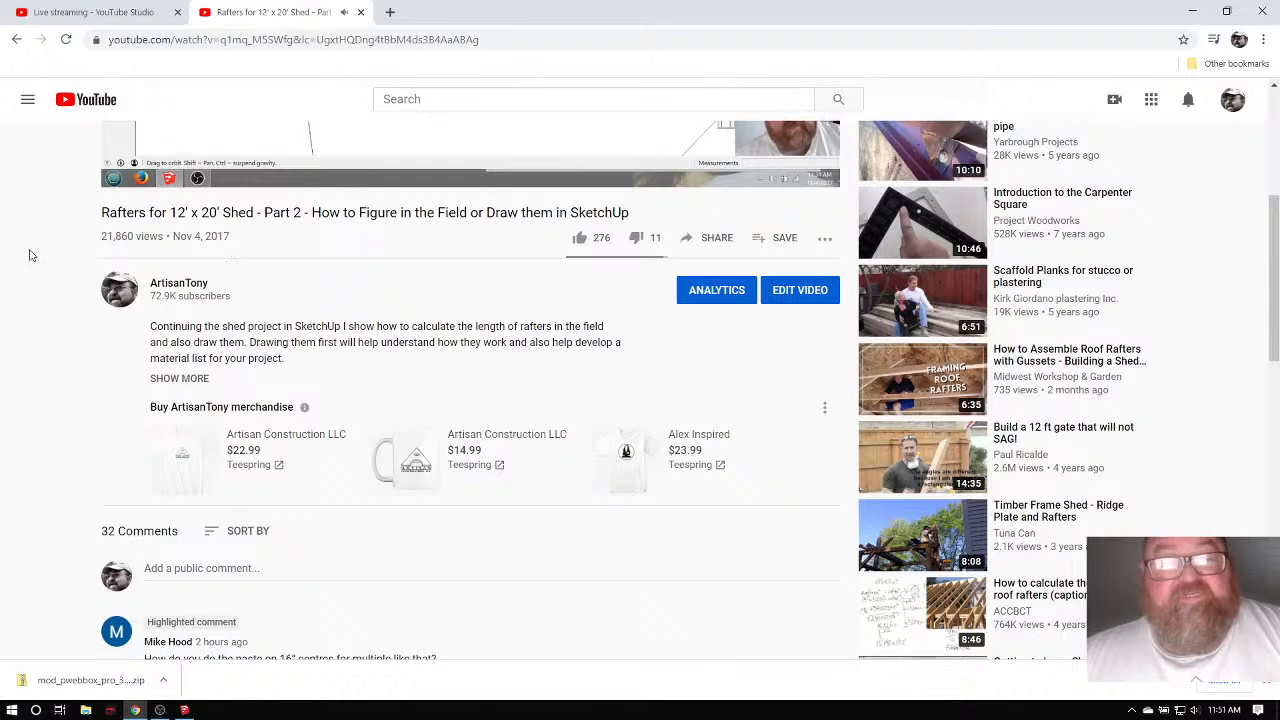
scroll(30, 255, "up", 1)
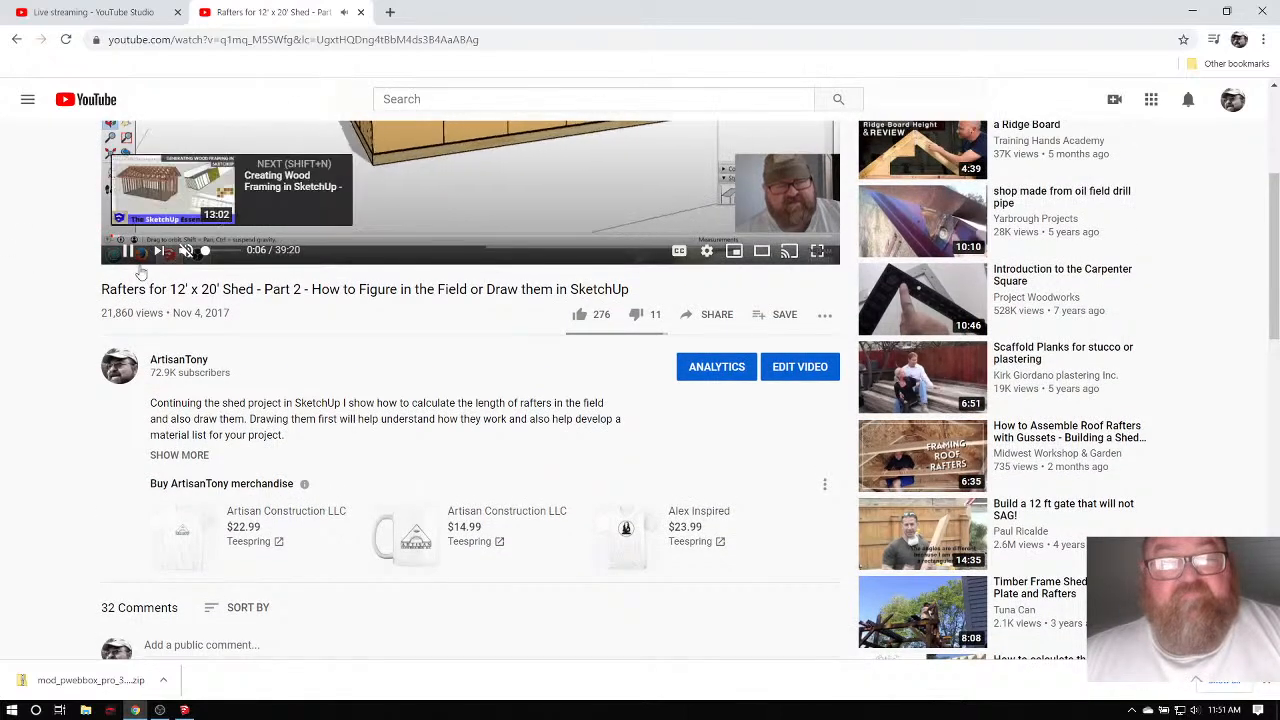
scroll(5, 374, "down", 1)
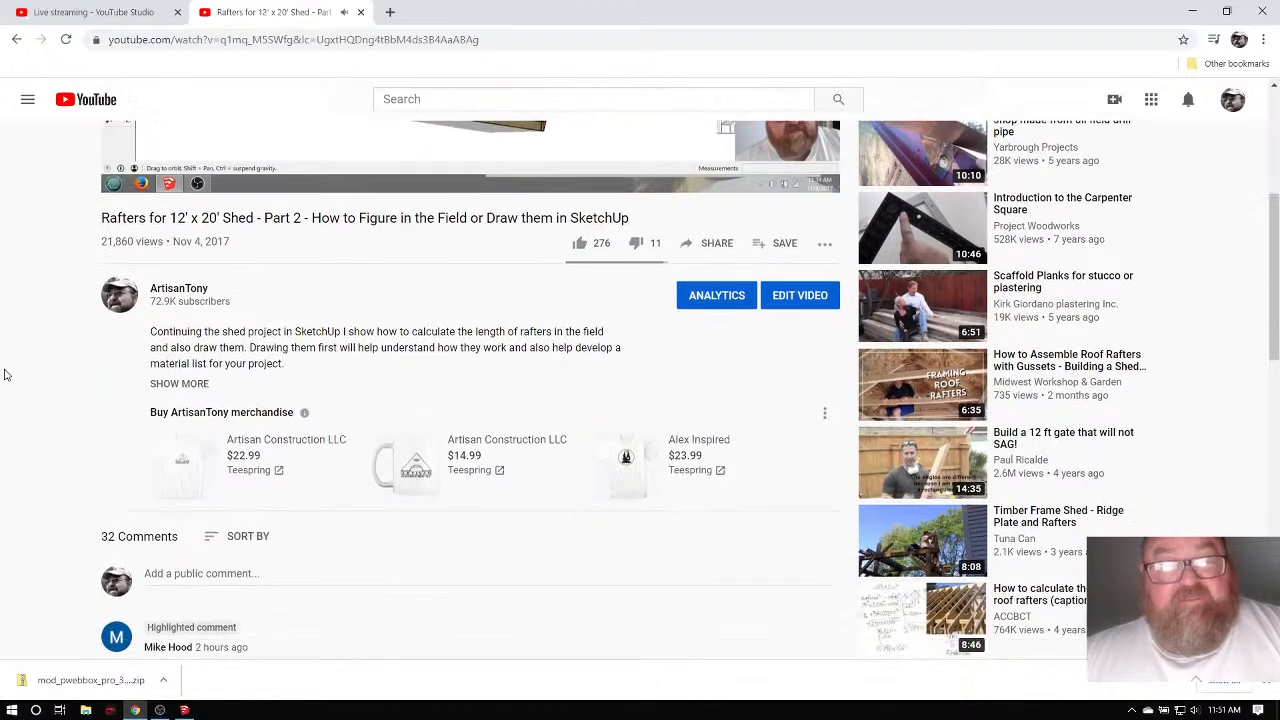
scroll(178, 326, "up", 1)
scroll(50, 345, "up", 1)
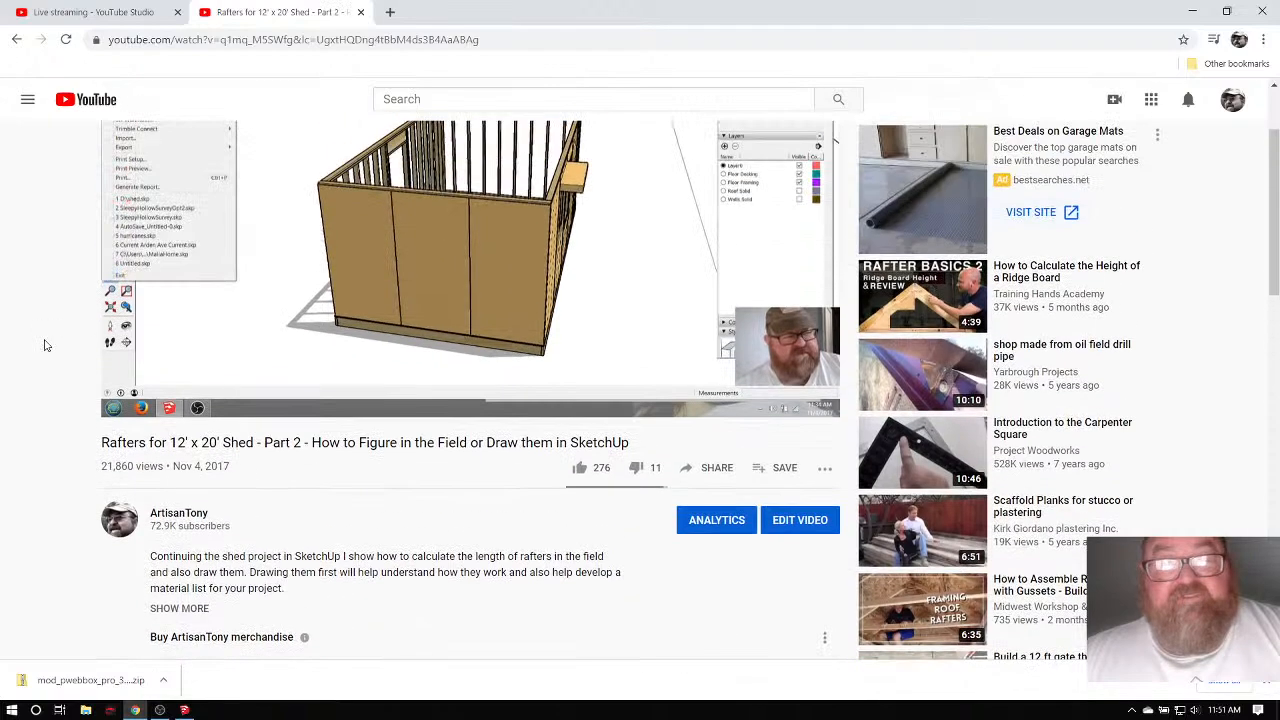
scroll(68, 398, "down", 1)
scroll(86, 396, "down", 2)
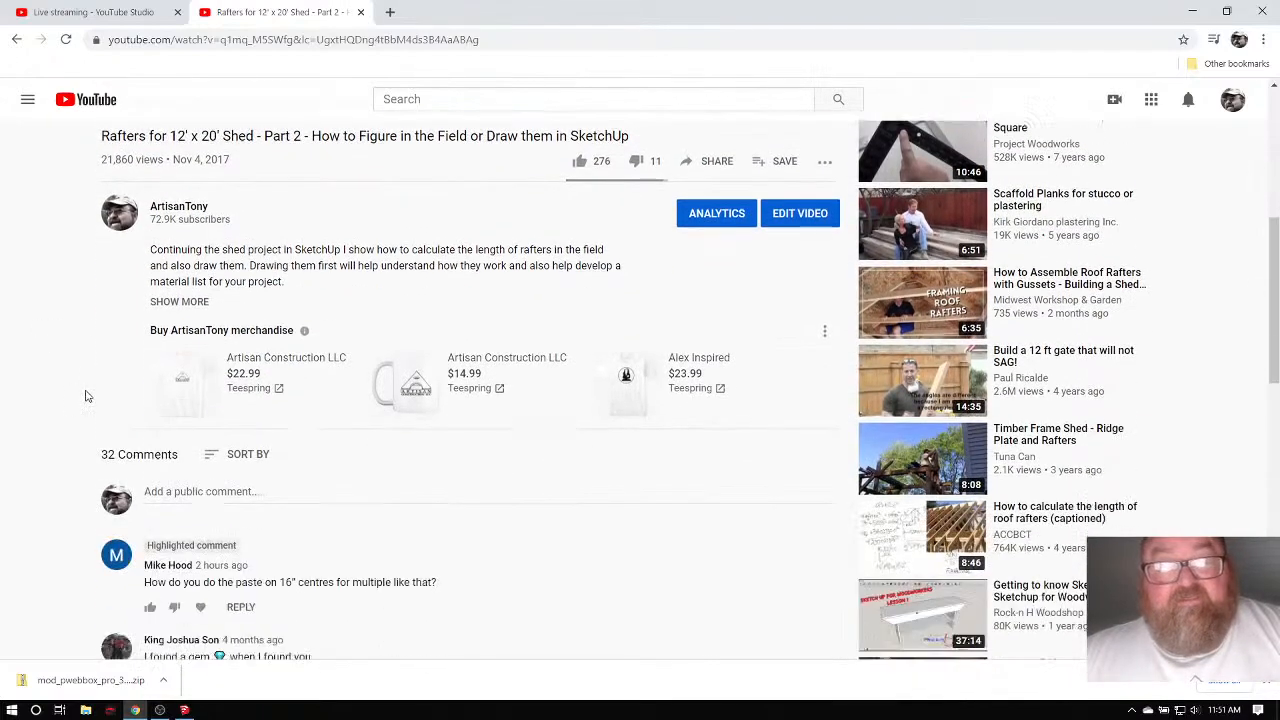
scroll(58, 393, "up", 5)
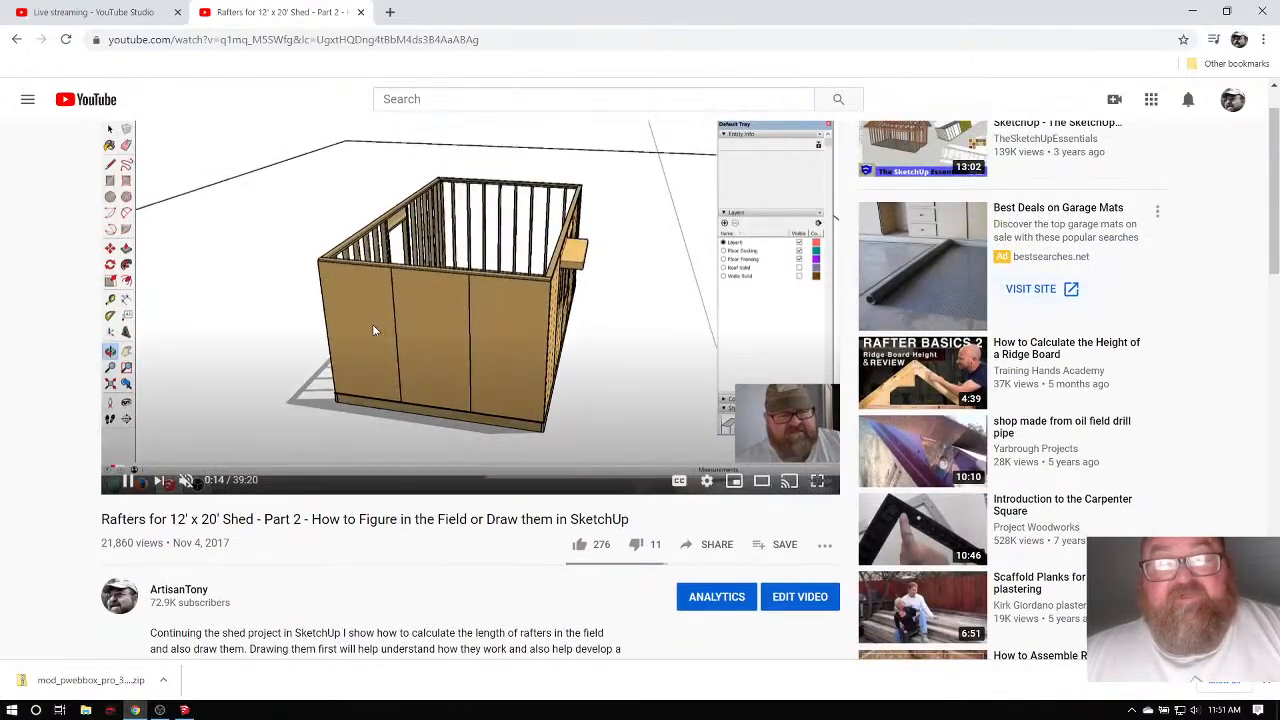
scroll(57, 378, "down", 2)
scroll(57, 378, "up", 2)
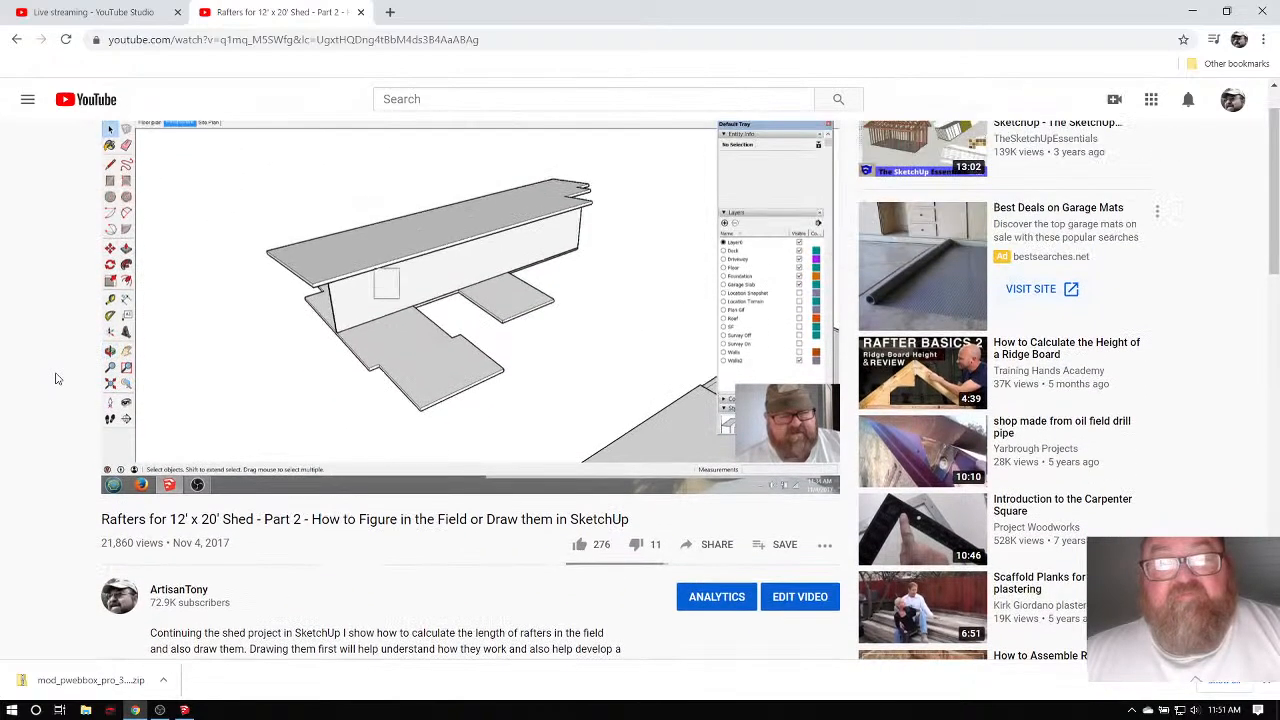
scroll(57, 378, "down", 4)
scroll(57, 378, "down", 4)
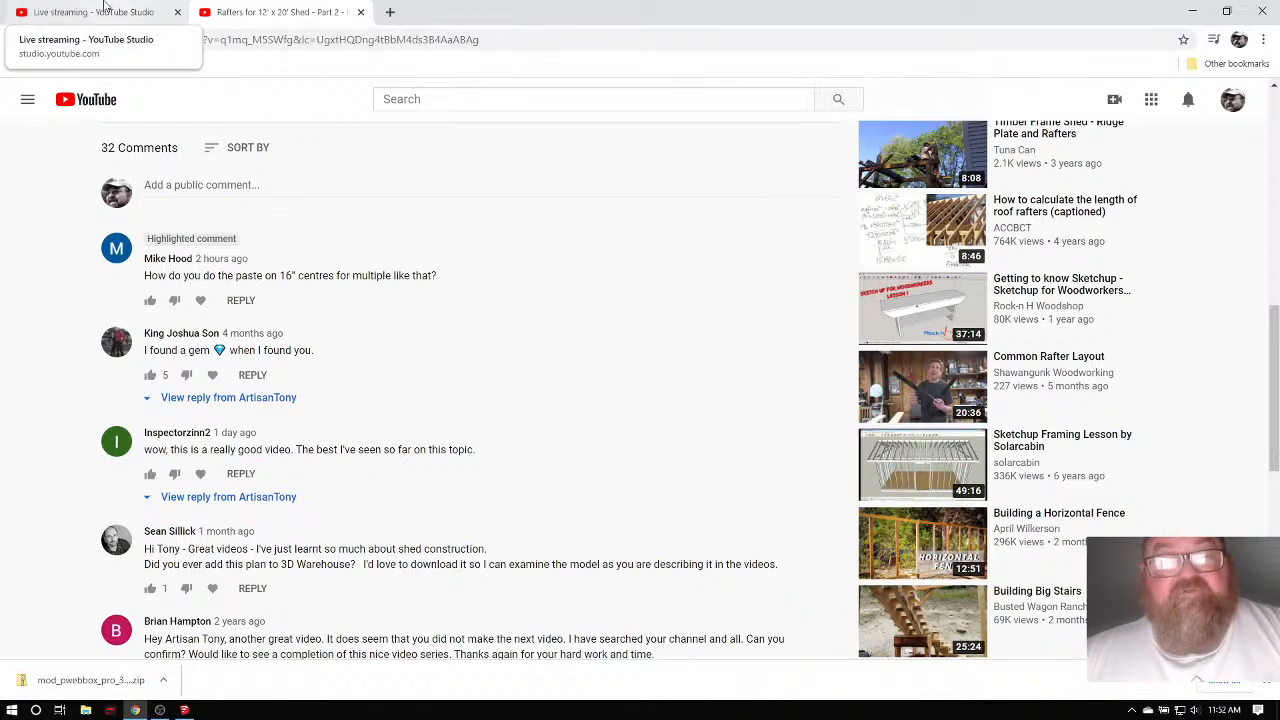
Load ATDrafting.com from Other bookmarks > Websites in a new tab, then bring SketchUp Pro forward.
left_click(390, 12)
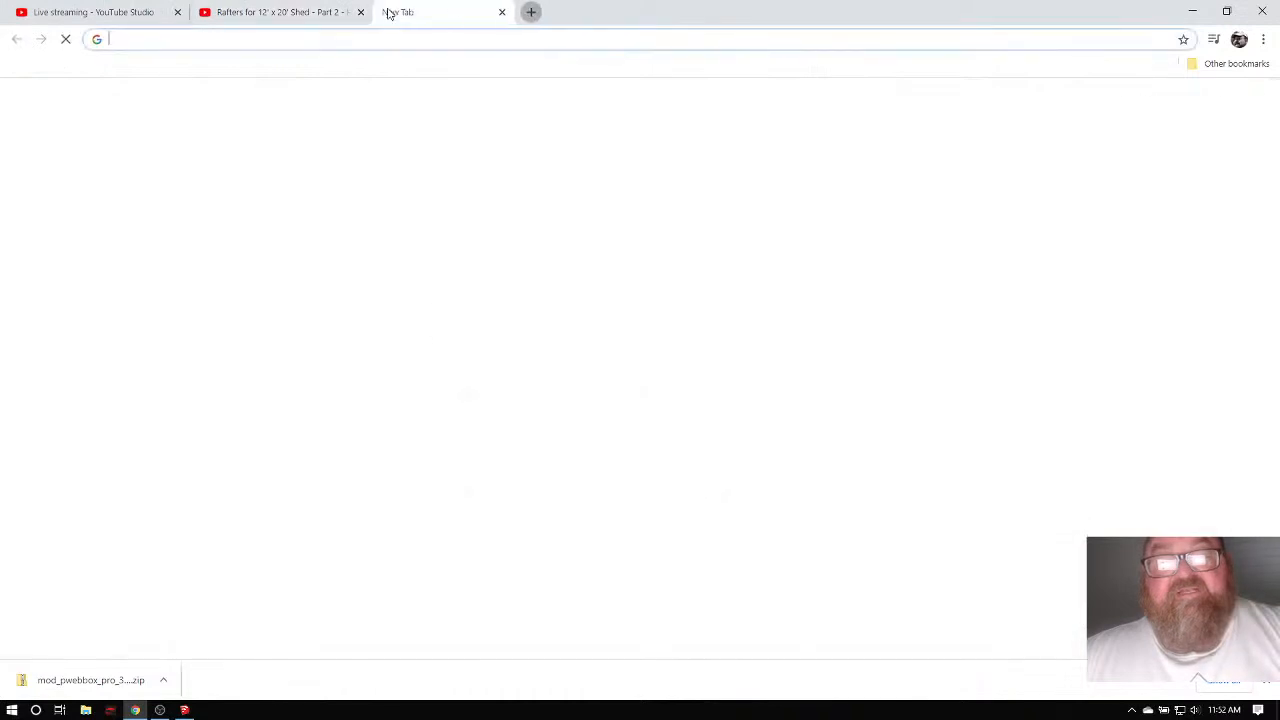
left_click(1236, 63)
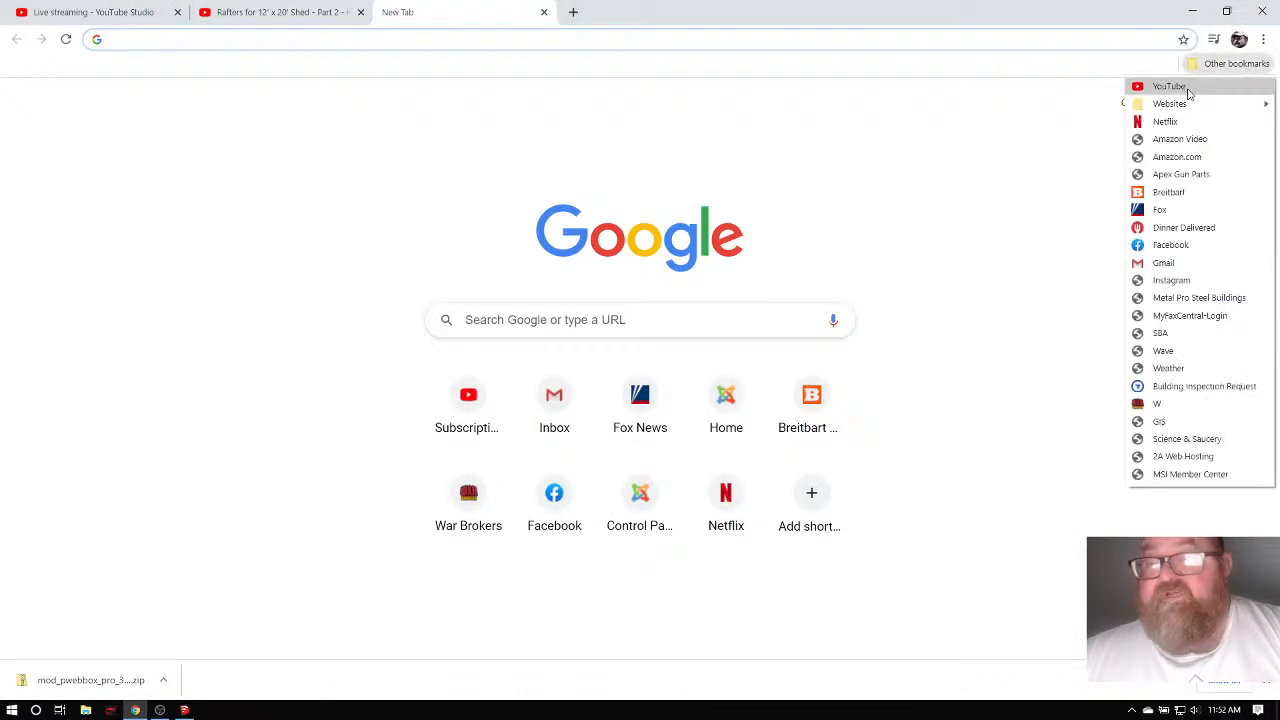
mouse_move(1170, 103)
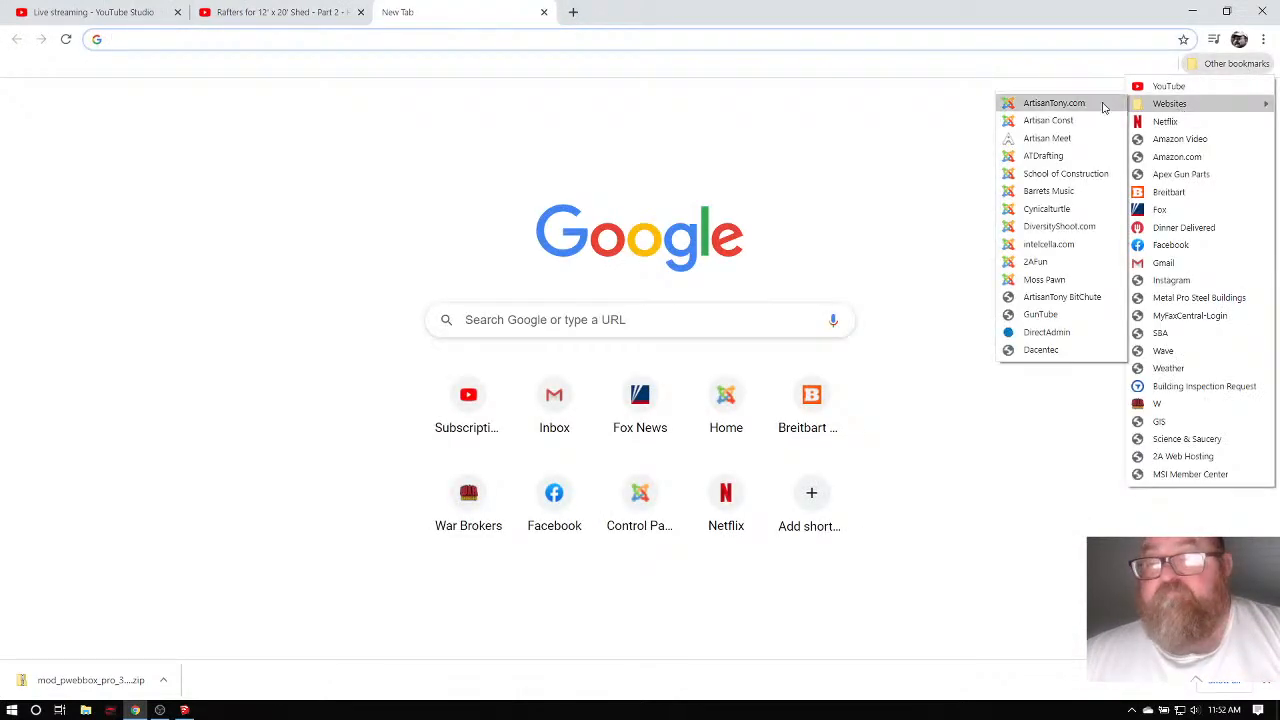
left_click(1055, 156)
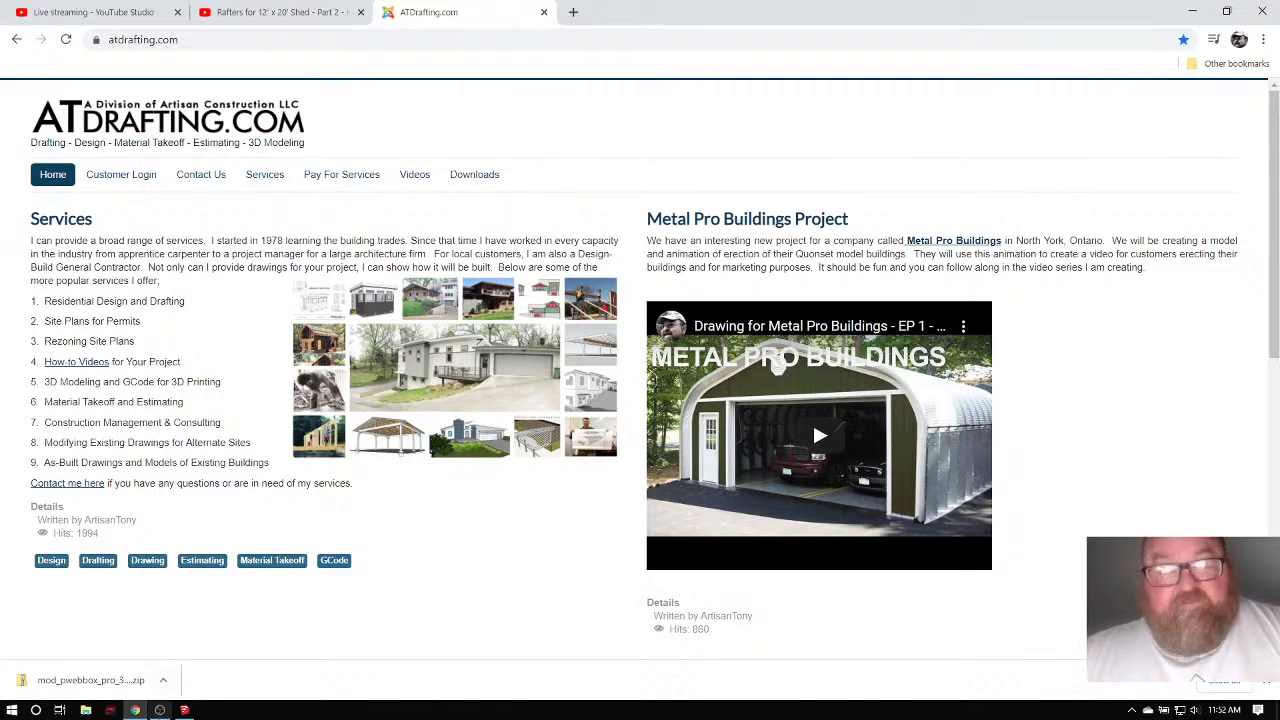
left_click(185, 711)
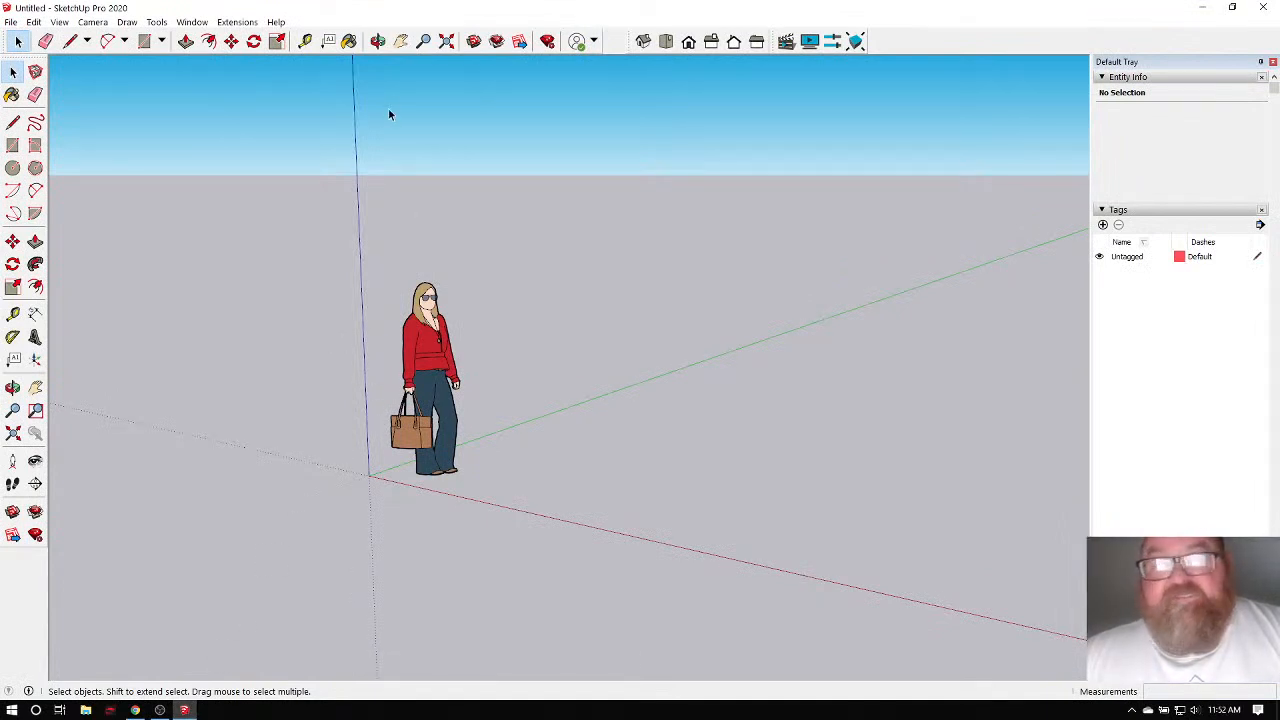
Tilt the empty model's view with Orbit, then return to the atdrafting.com browser window.
left_click(377, 41)
left_click_drag(452, 332, 511, 314)
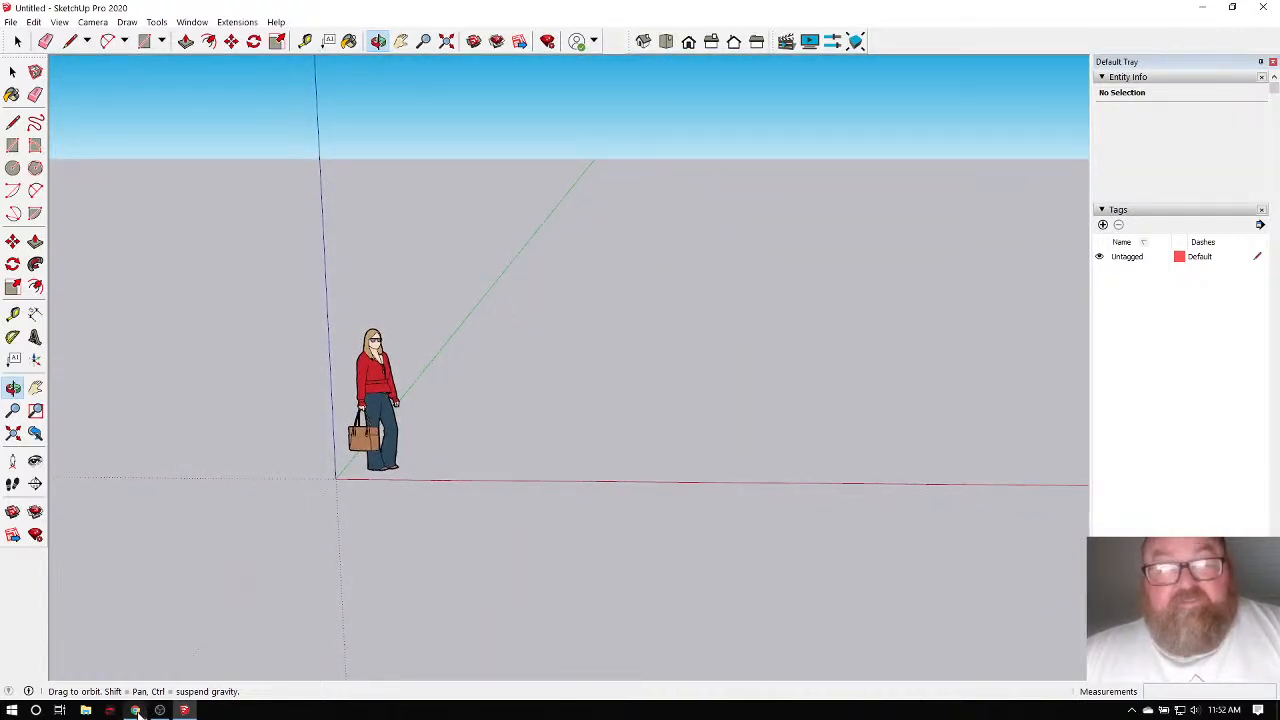
left_click(135, 710)
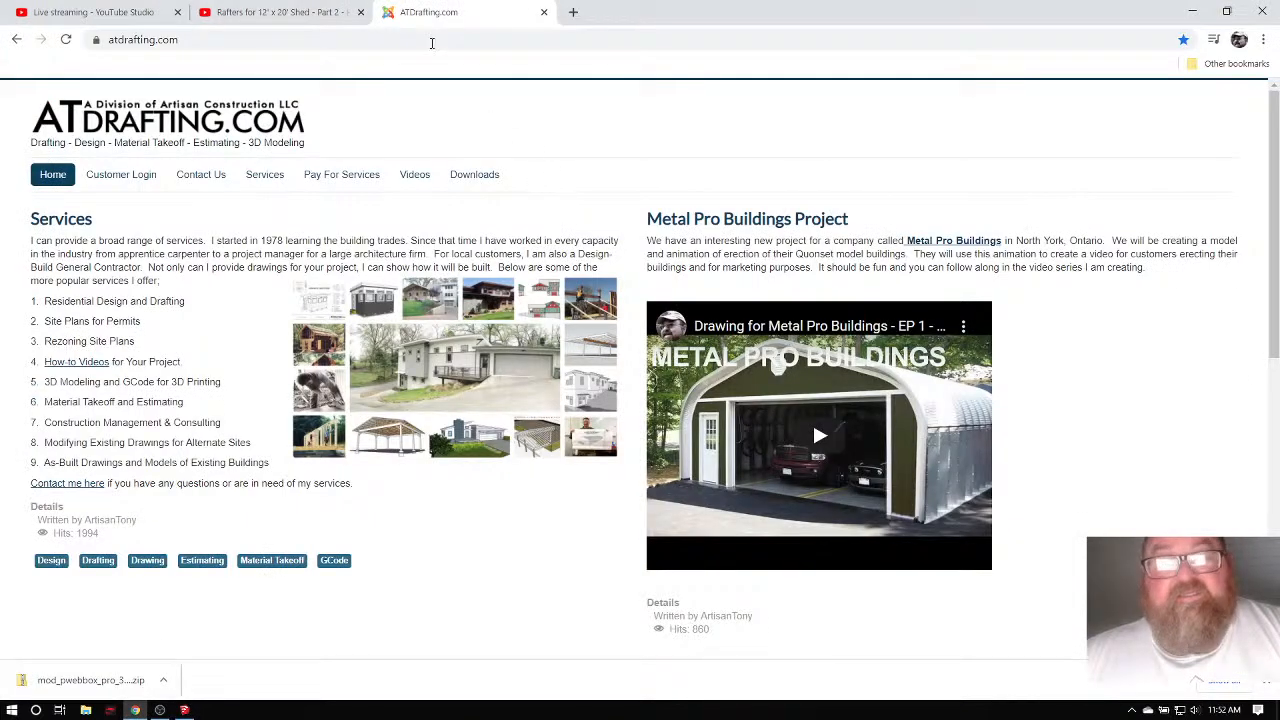
Search for 'sketchup for the web' and launch the web modeler from its product page.
left_click(323, 44)
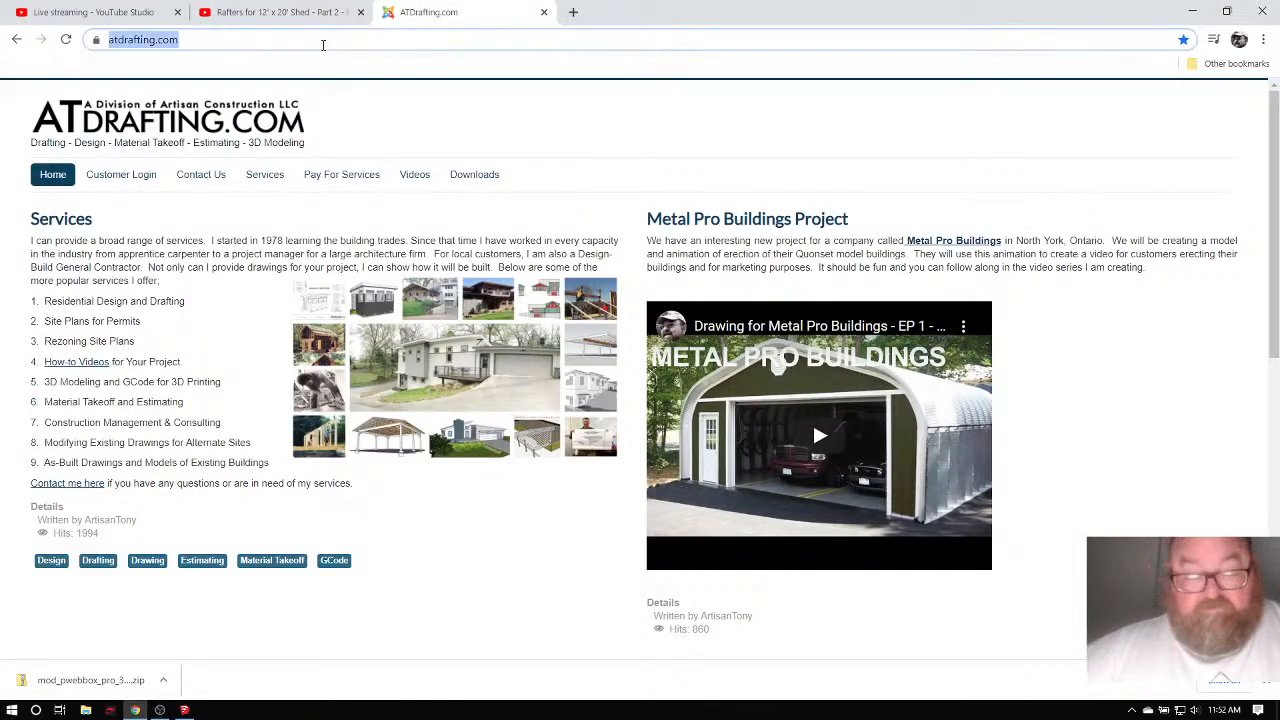
type("sketch")
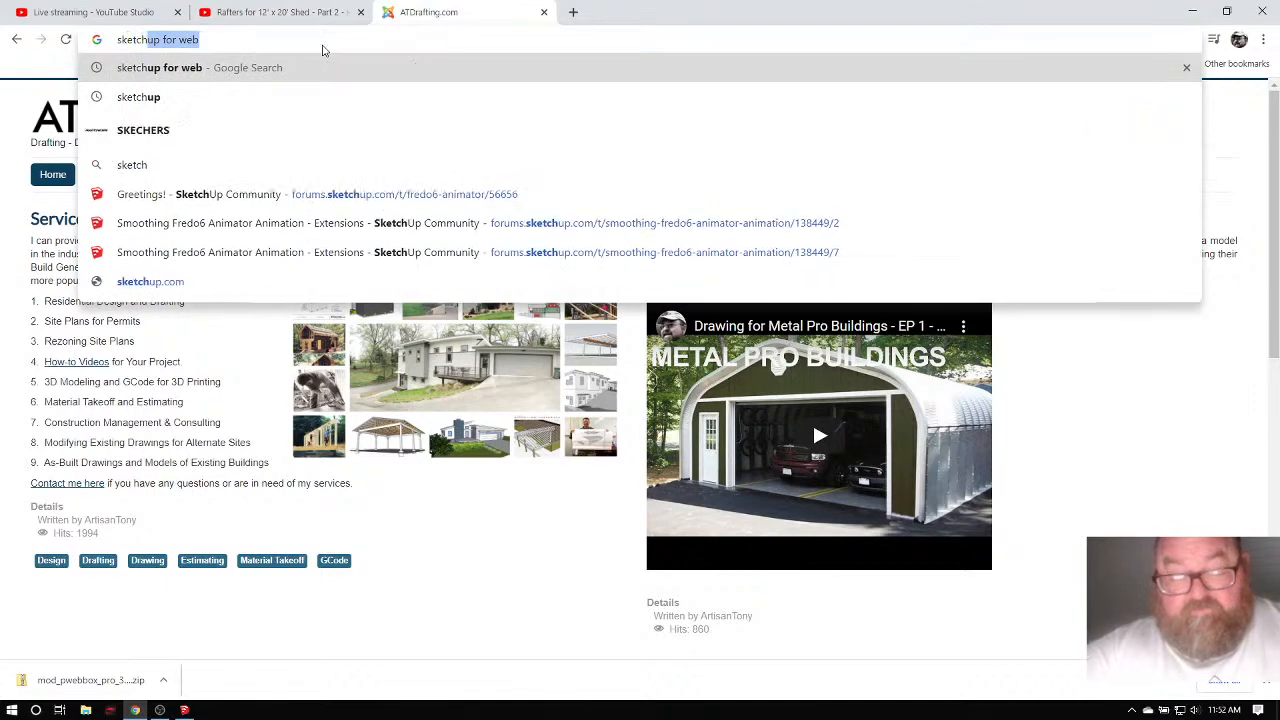
type("up for the web")
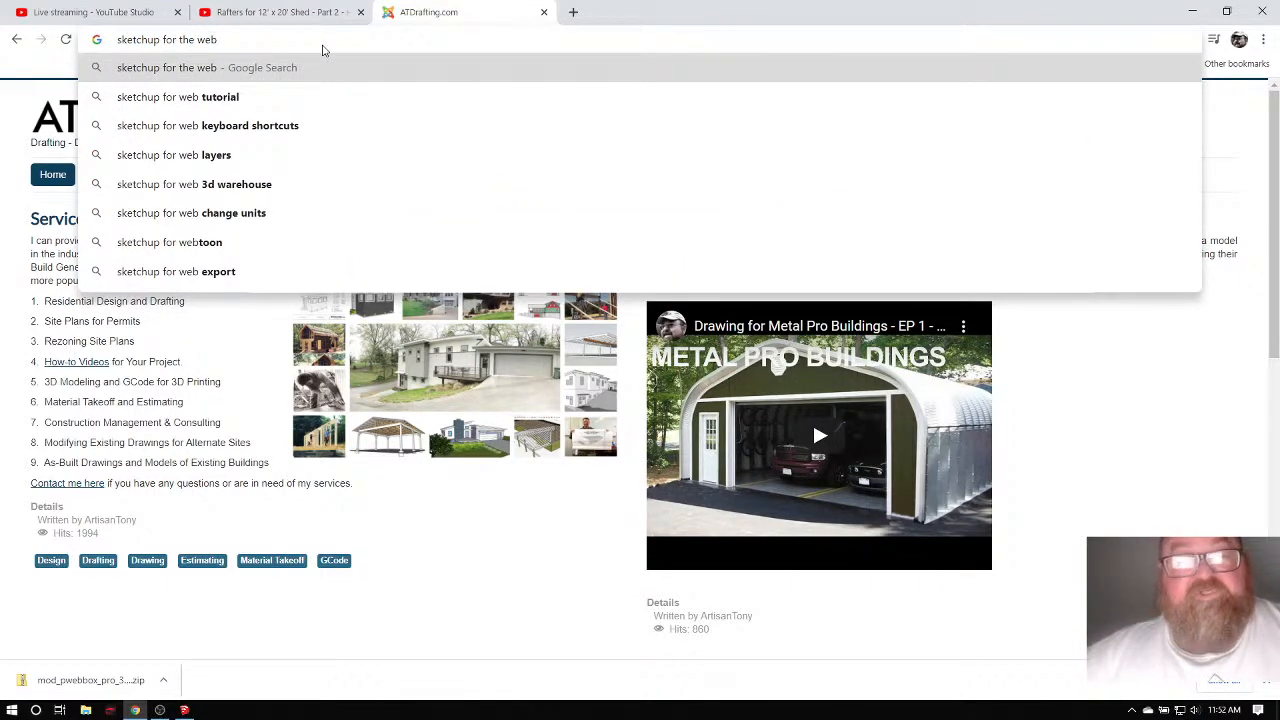
key("Return")
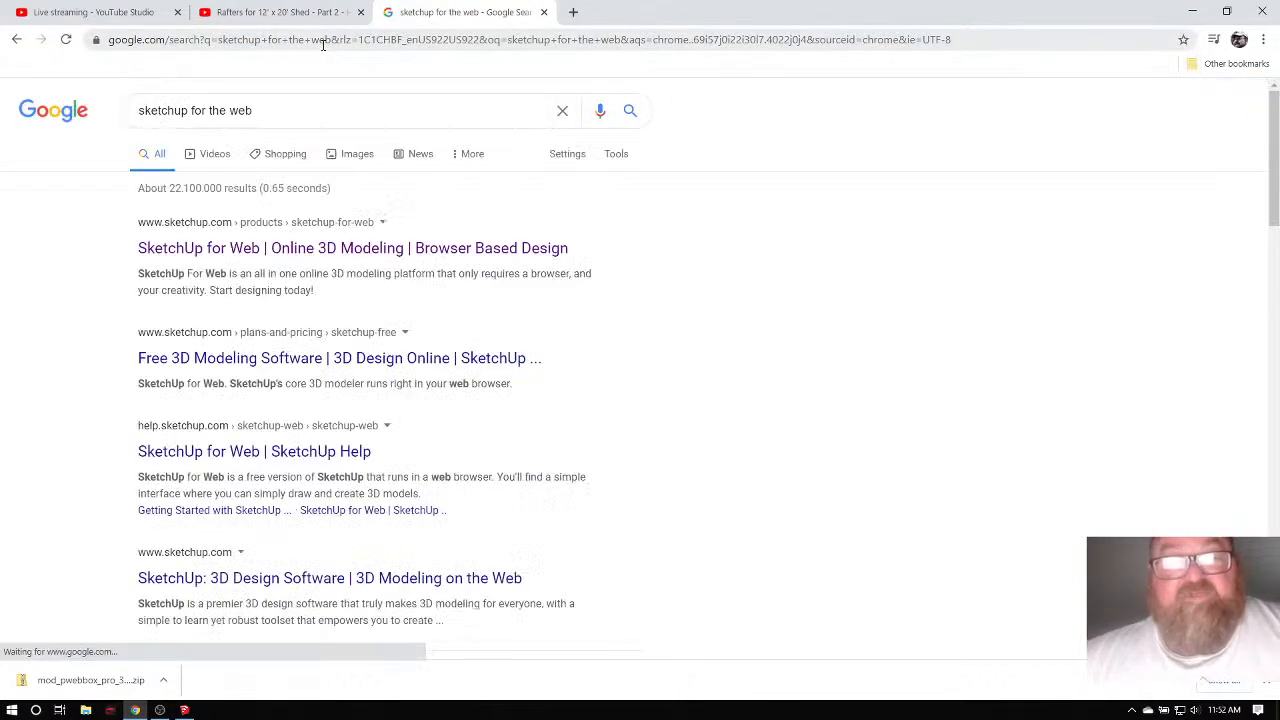
left_click(188, 256)
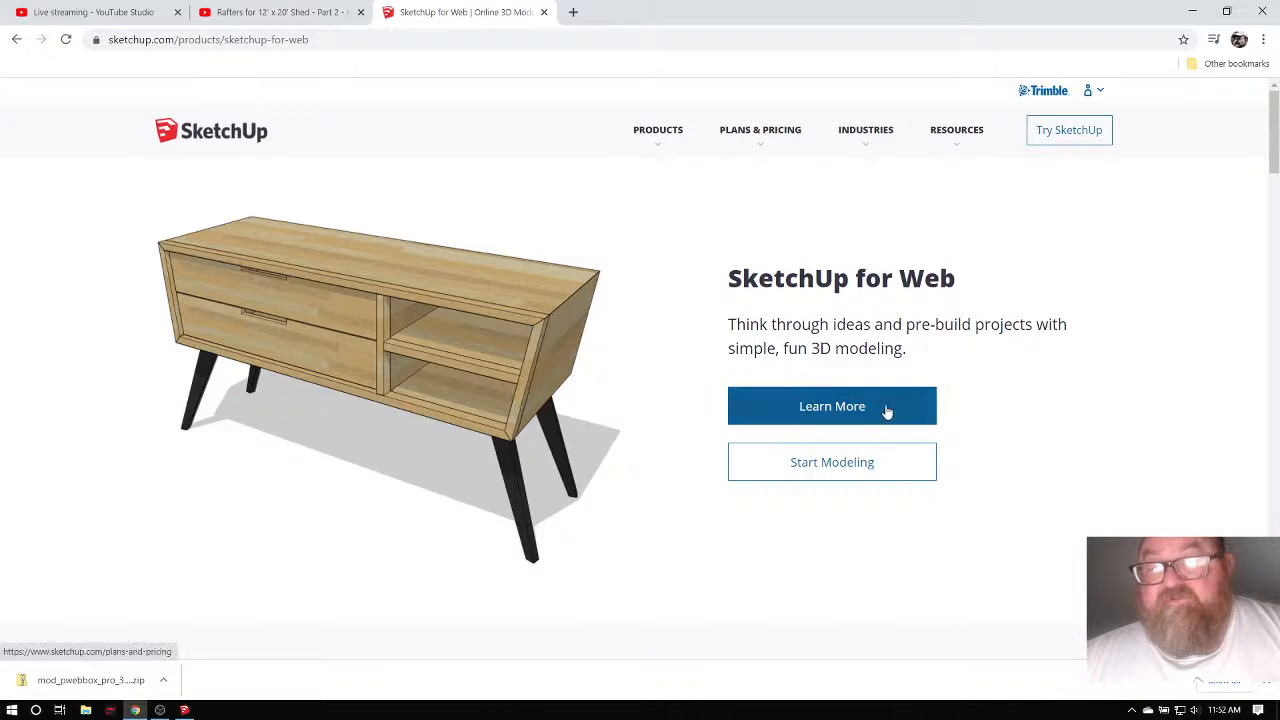
left_click(816, 467)
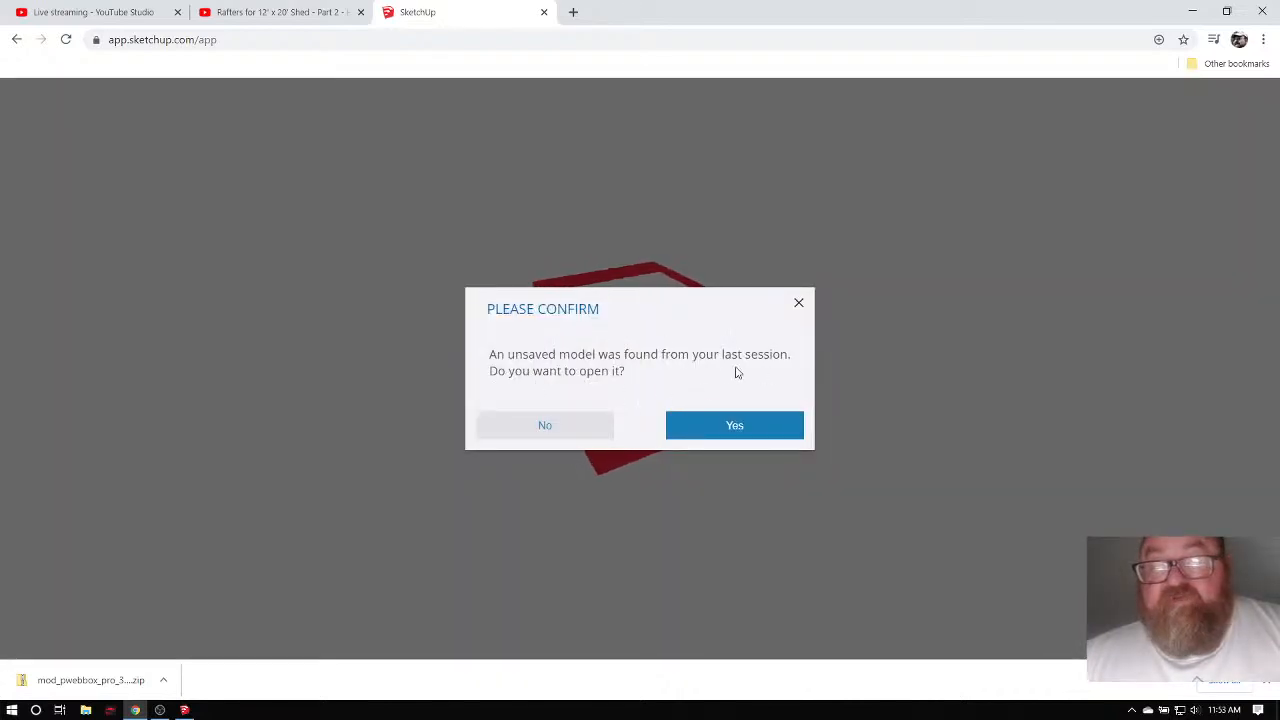
Decline reopening the unsaved model, start a blank web model, and return to SketchUp Pro.
left_click(563, 428)
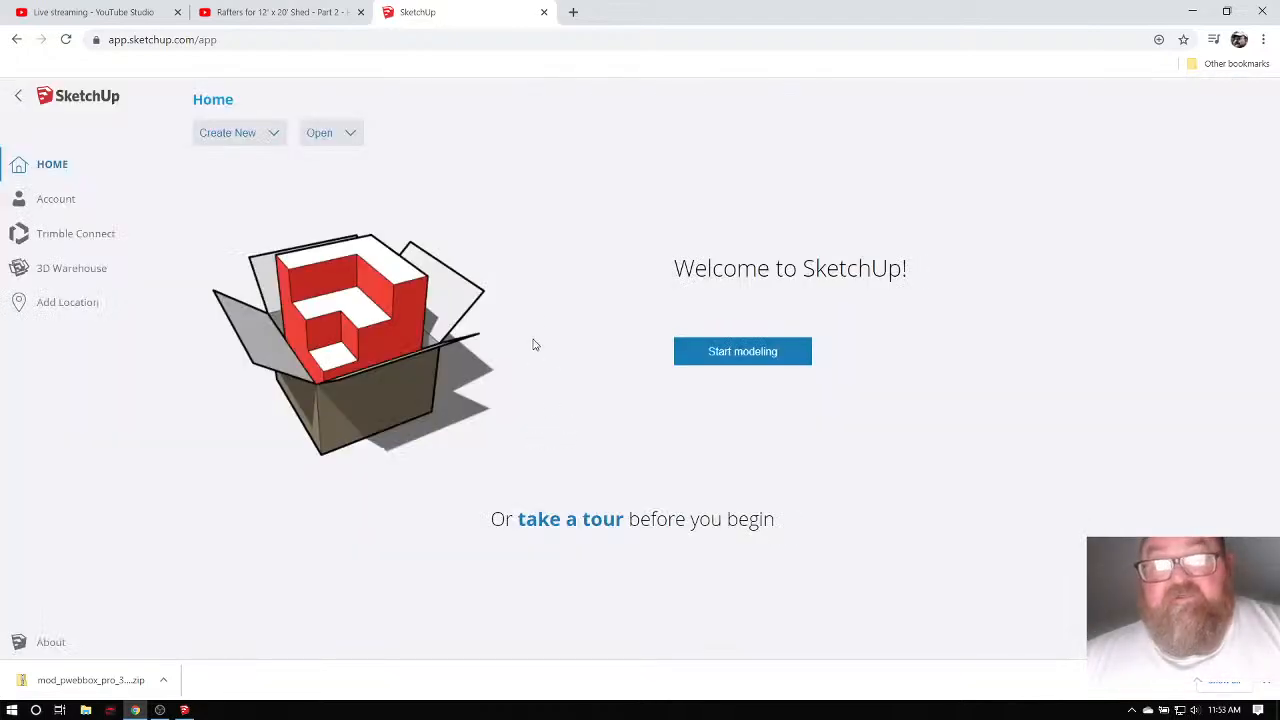
left_click(753, 360)
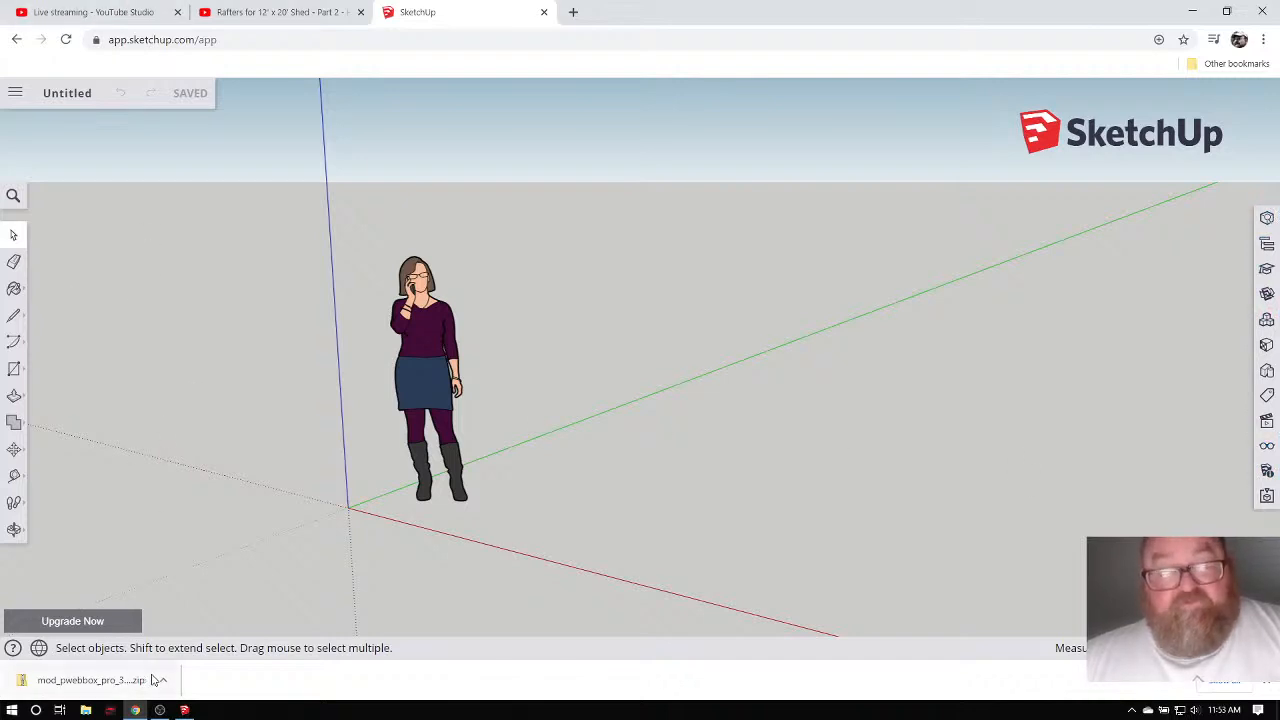
left_click(184, 710)
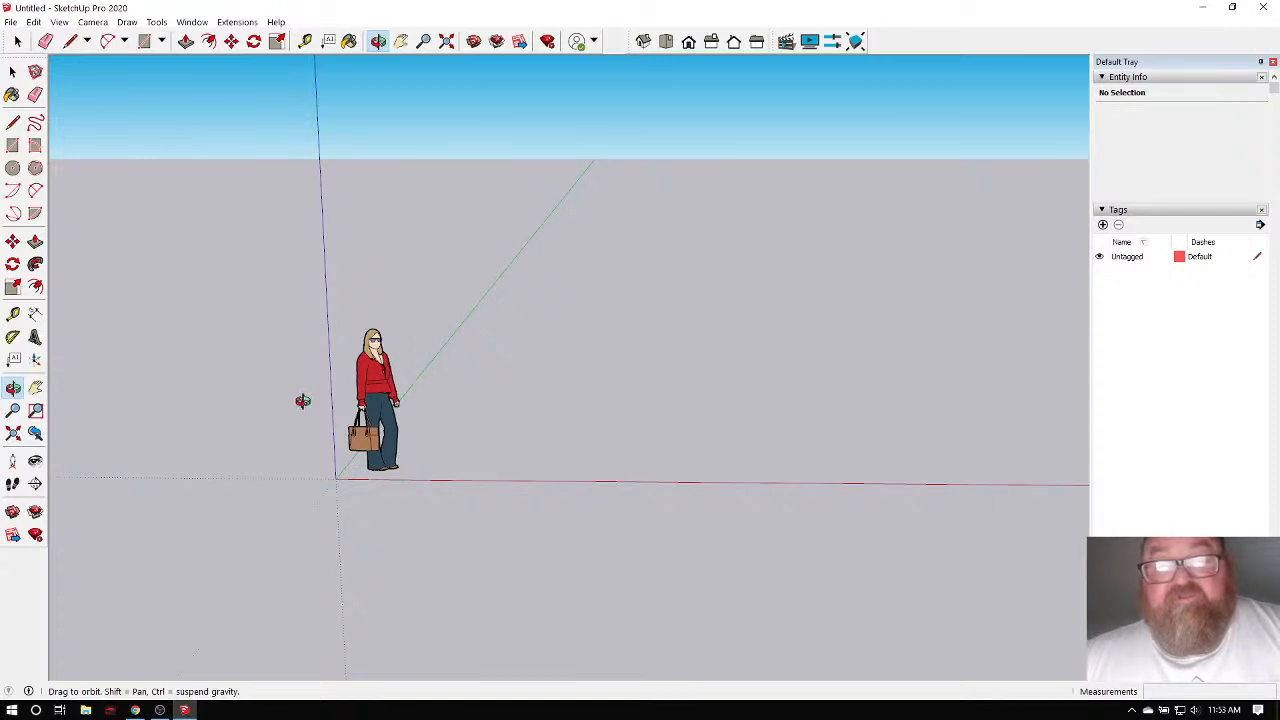
left_click_drag(300, 397, 726, 400)
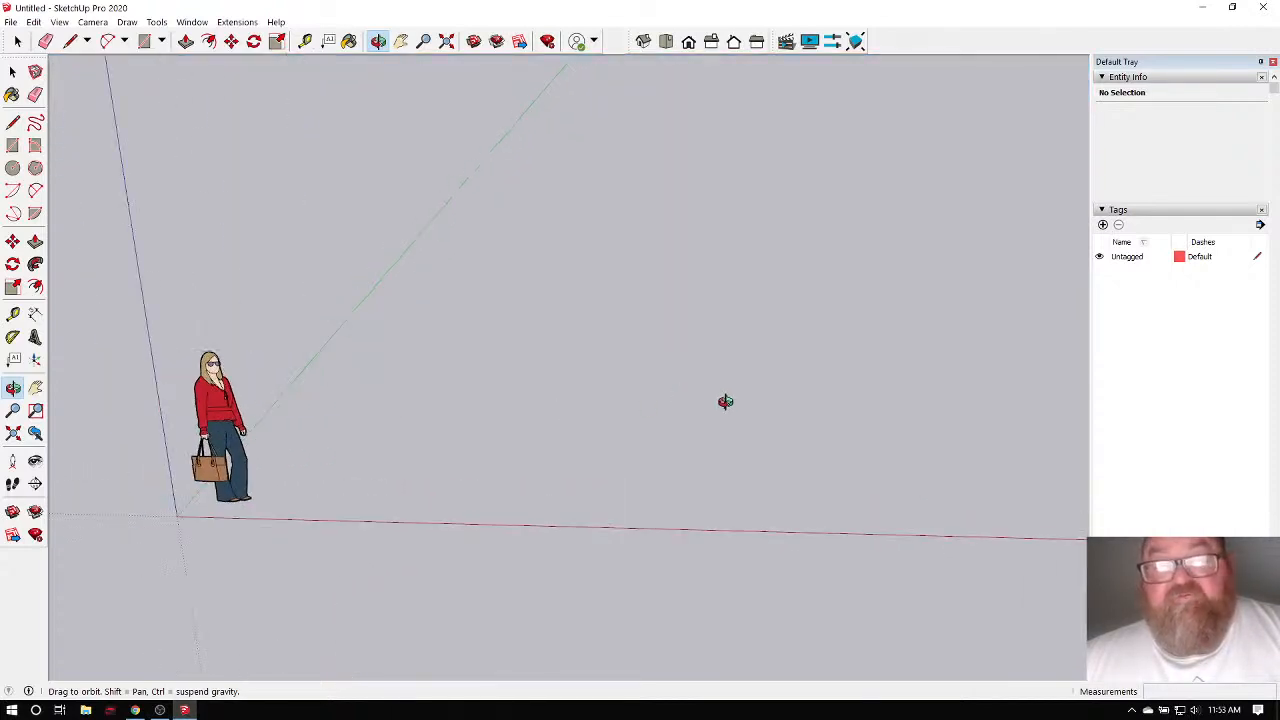
left_click_drag(451, 409, 334, 411)
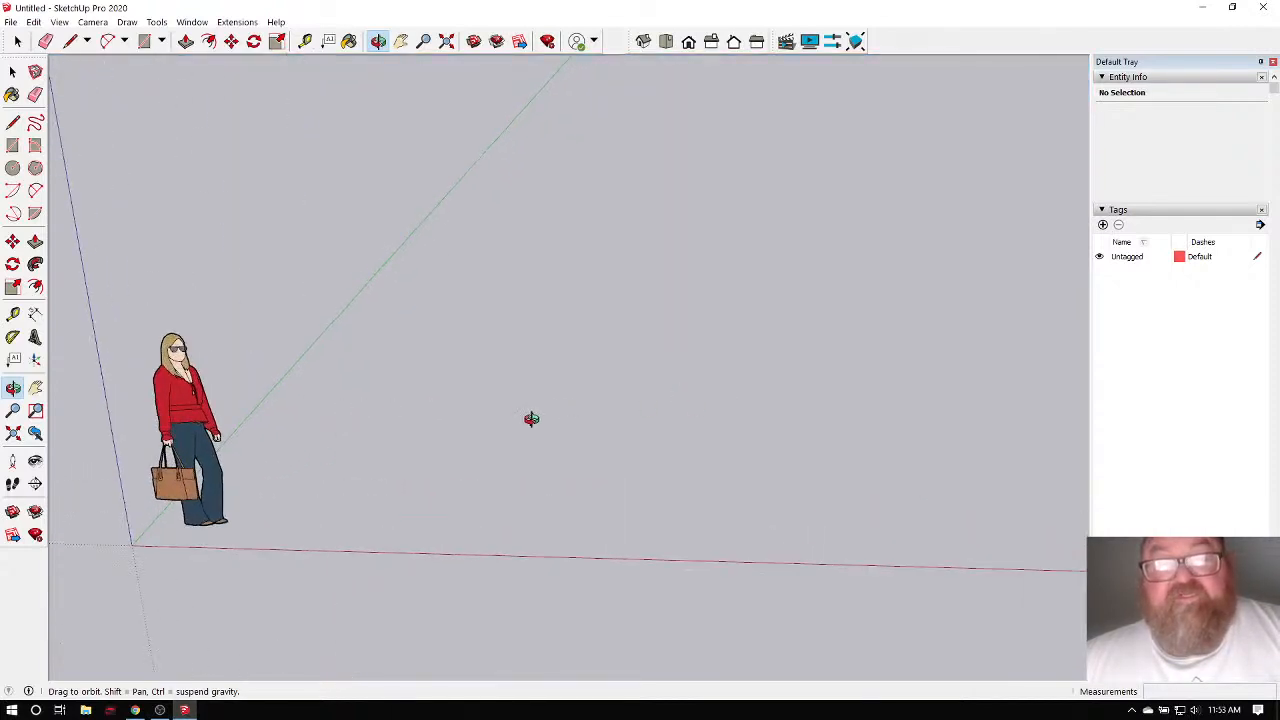
left_click_drag(467, 414, 489, 384)
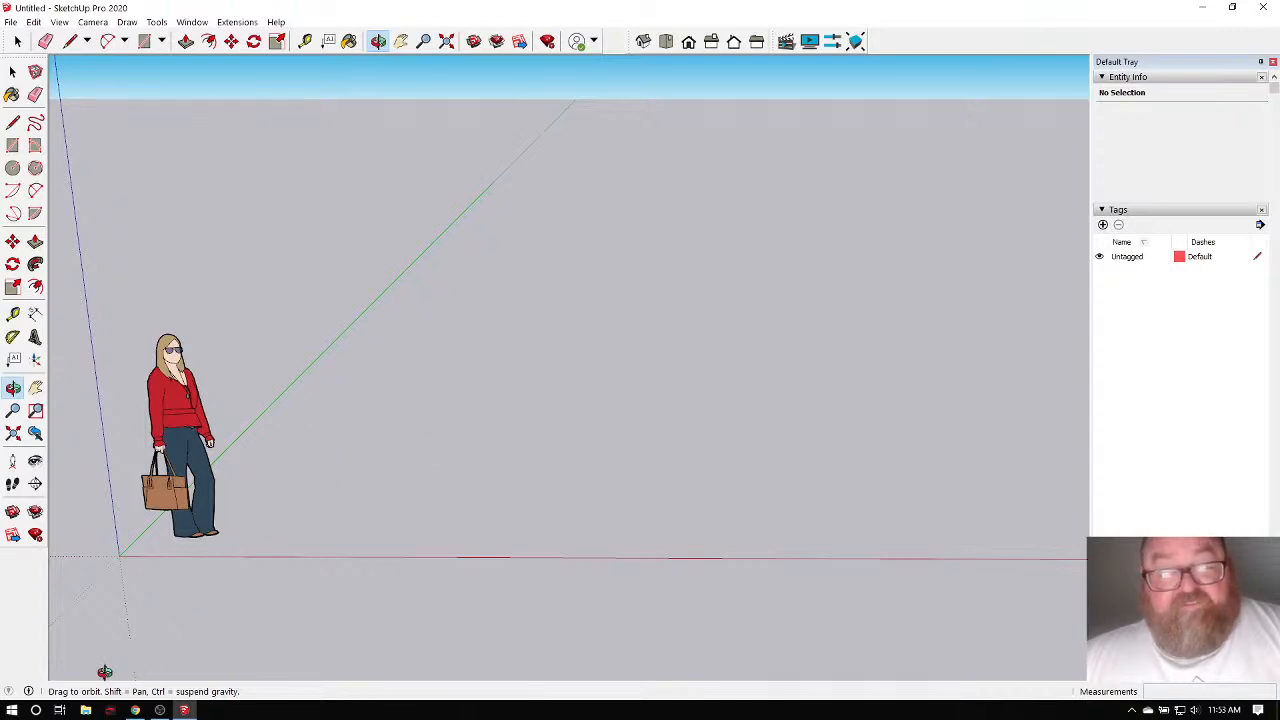
left_click(134, 711)
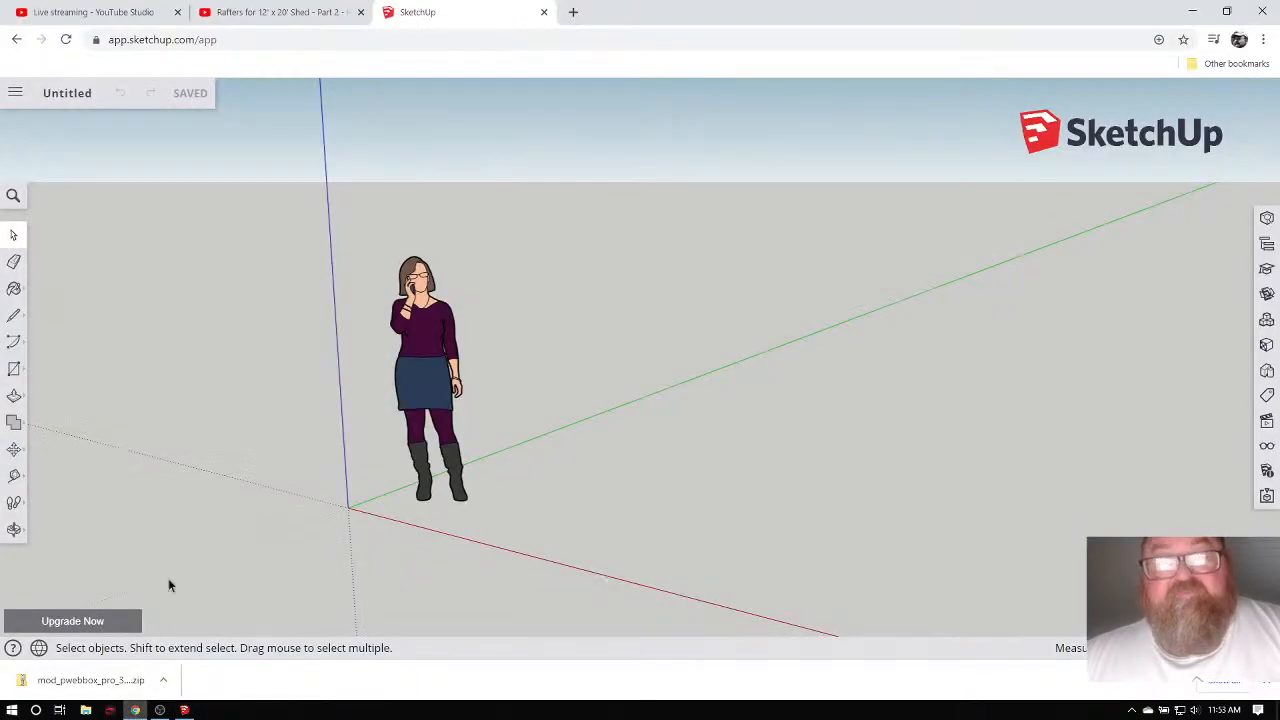
left_click(76, 11)
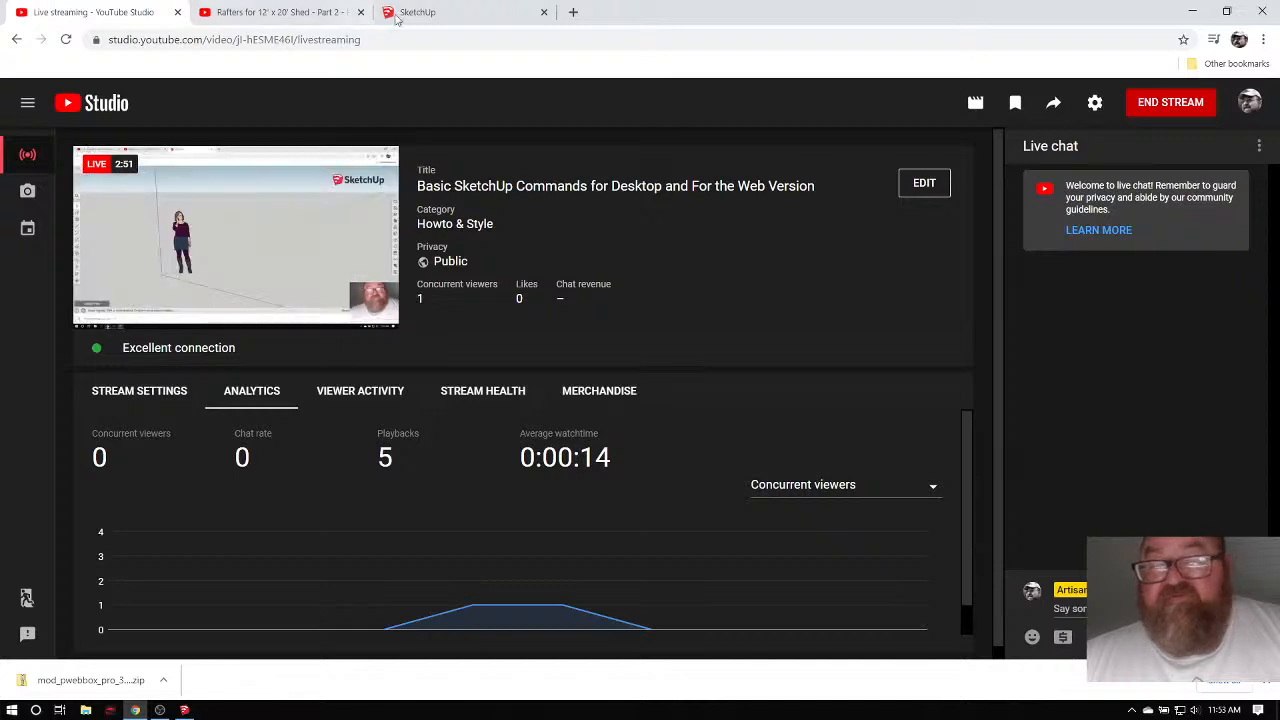
left_click(183, 710)
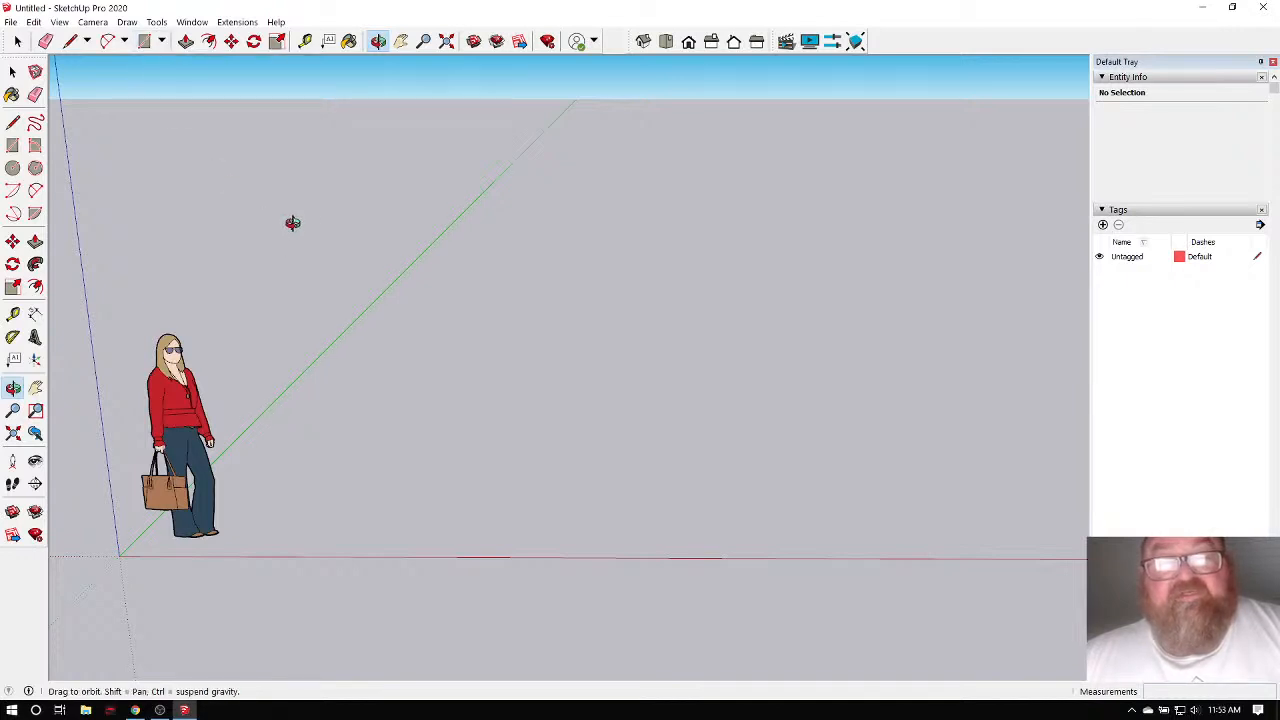
Orbit the empty model to look down at the ground and pick the Rectangle tool.
left_click(146, 46)
left_click(379, 45)
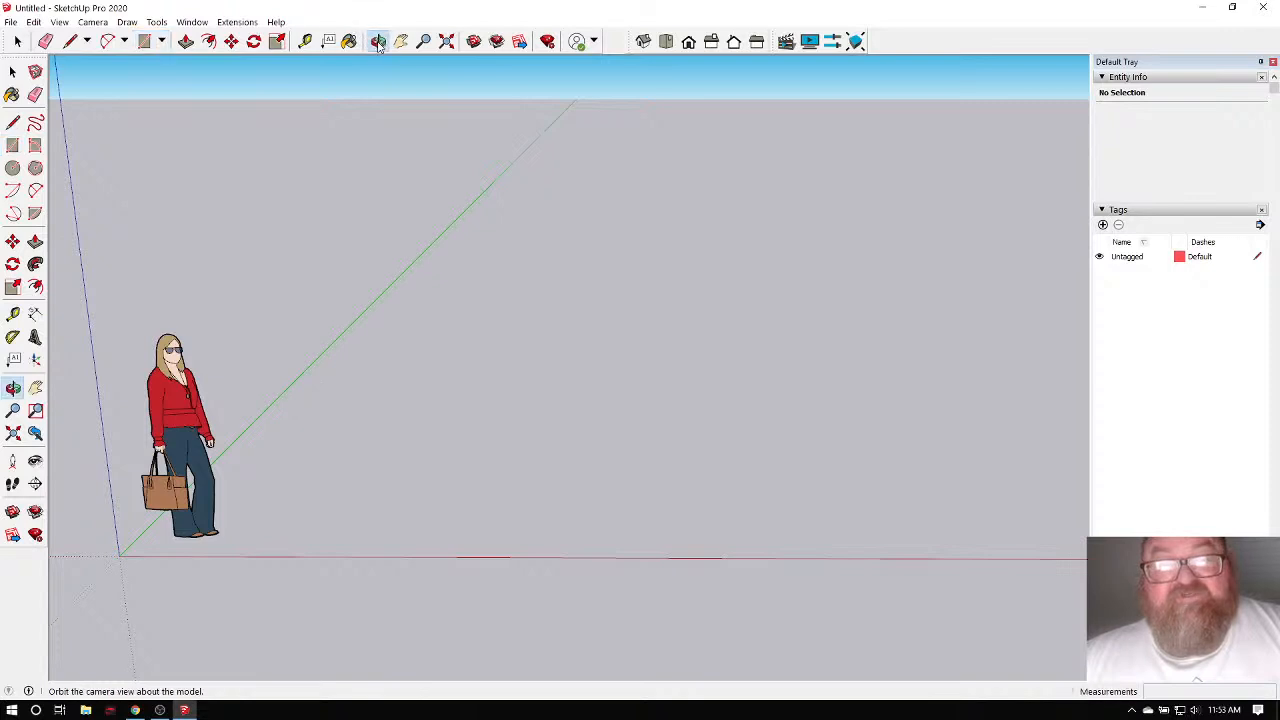
left_click_drag(270, 440, 398, 478)
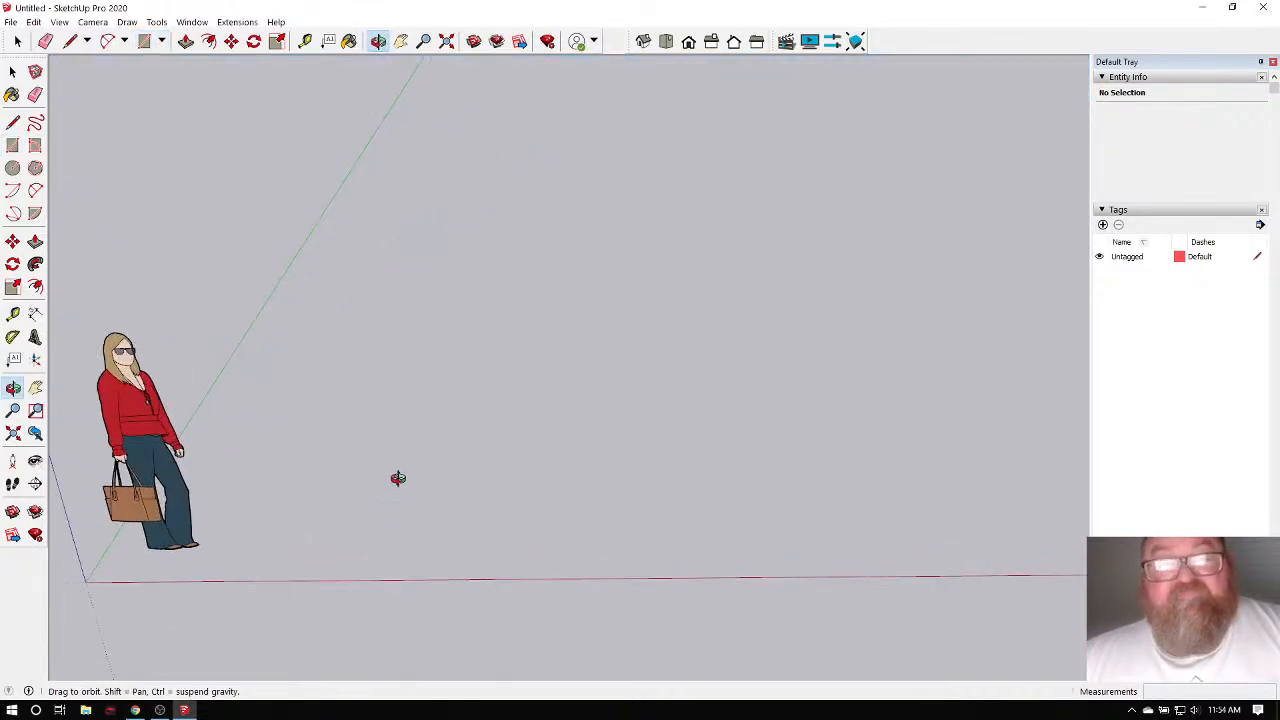
left_click(145, 41)
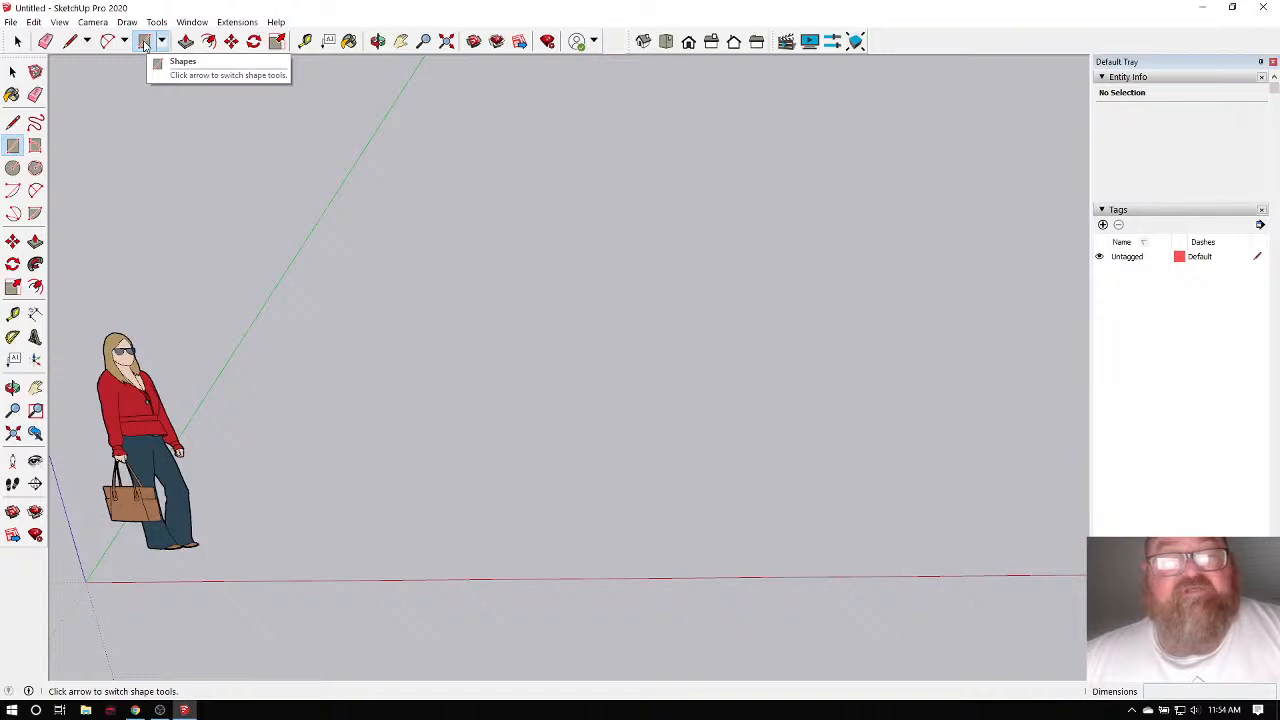
left_click(144, 45)
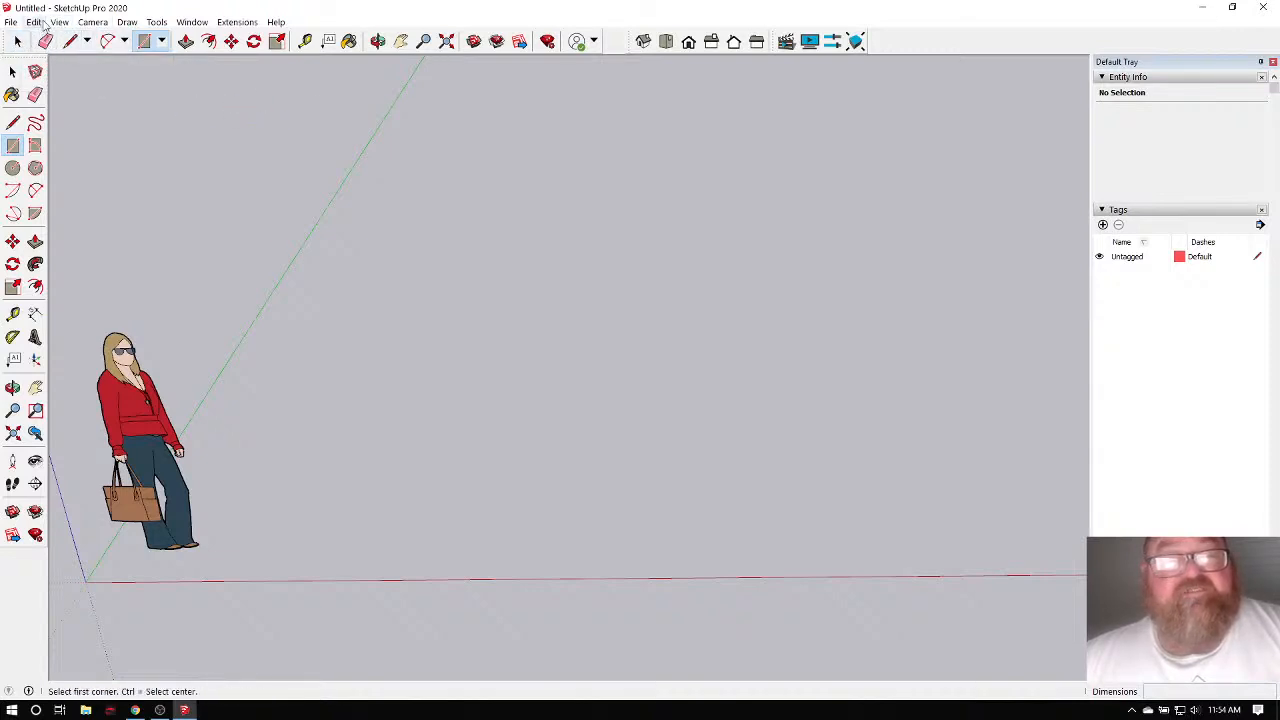
Open and close View > Toolbars, then place the rectangle's first corner right of the figure.
left_click(60, 22)
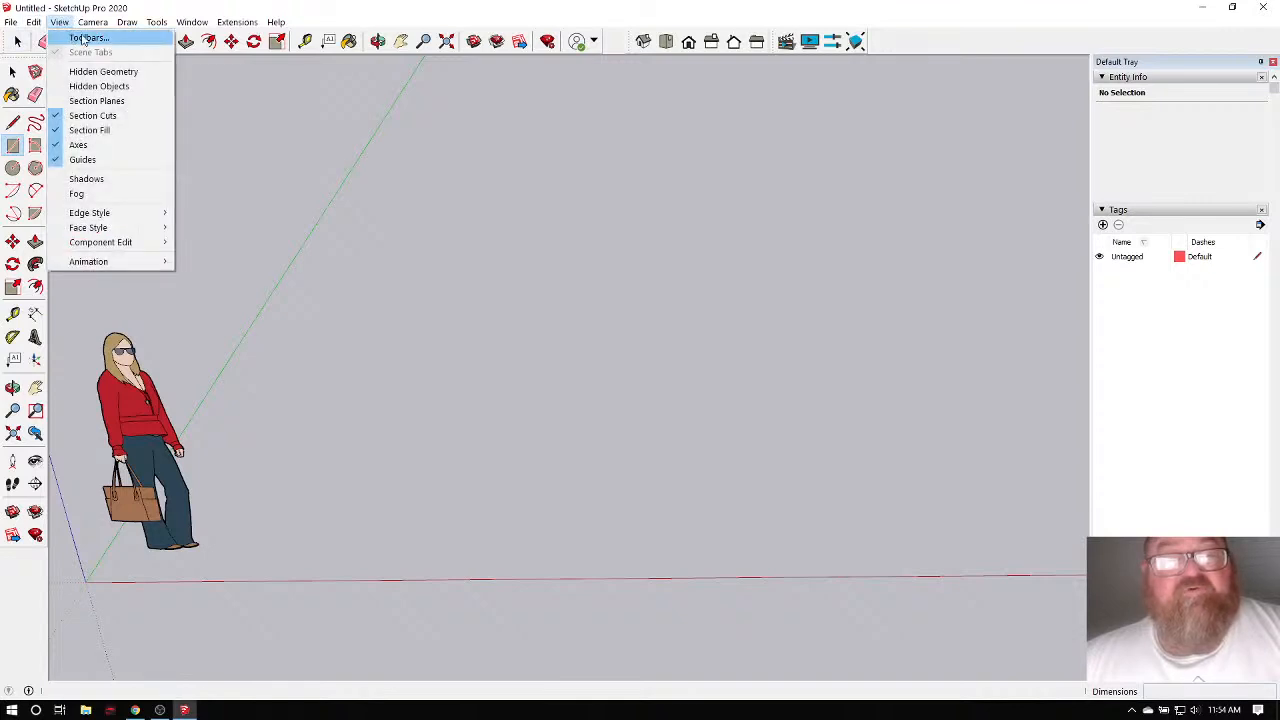
left_click(85, 38)
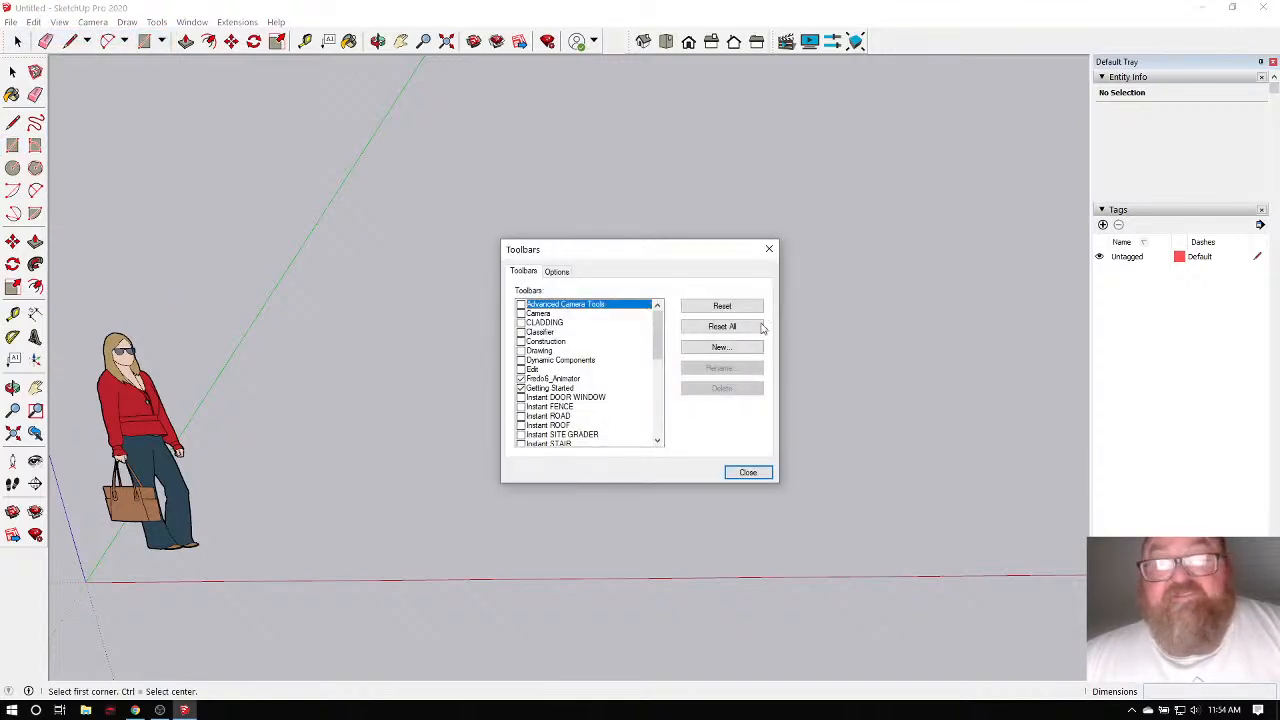
left_click(748, 473)
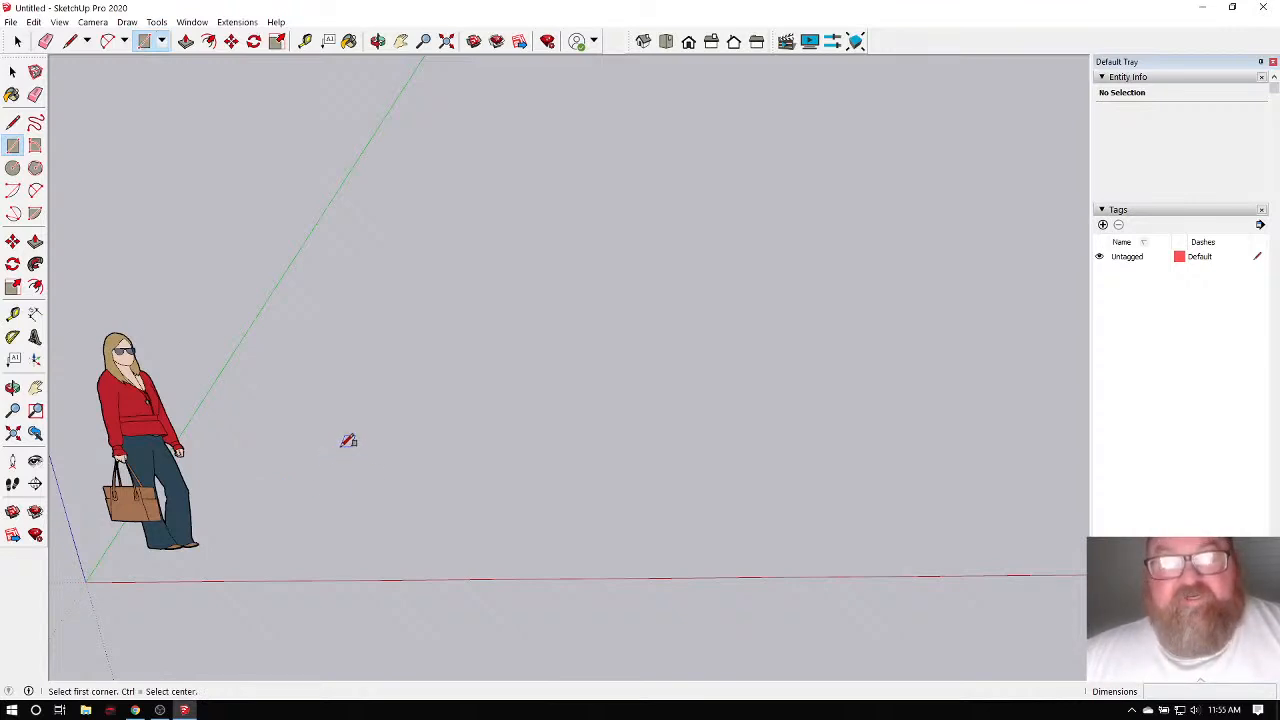
left_click(340, 445)
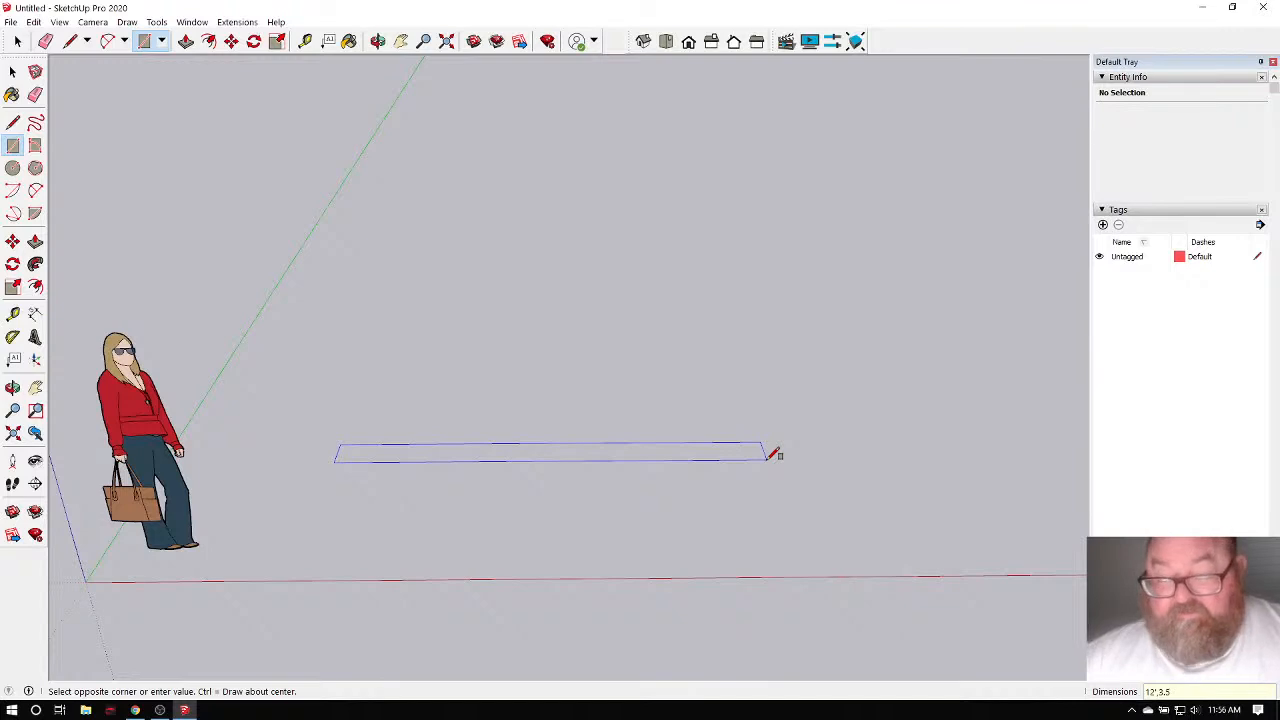
Complete the 12' by 3.5" rectangle face on the ground and switch to Orbit.
left_click(773, 455)
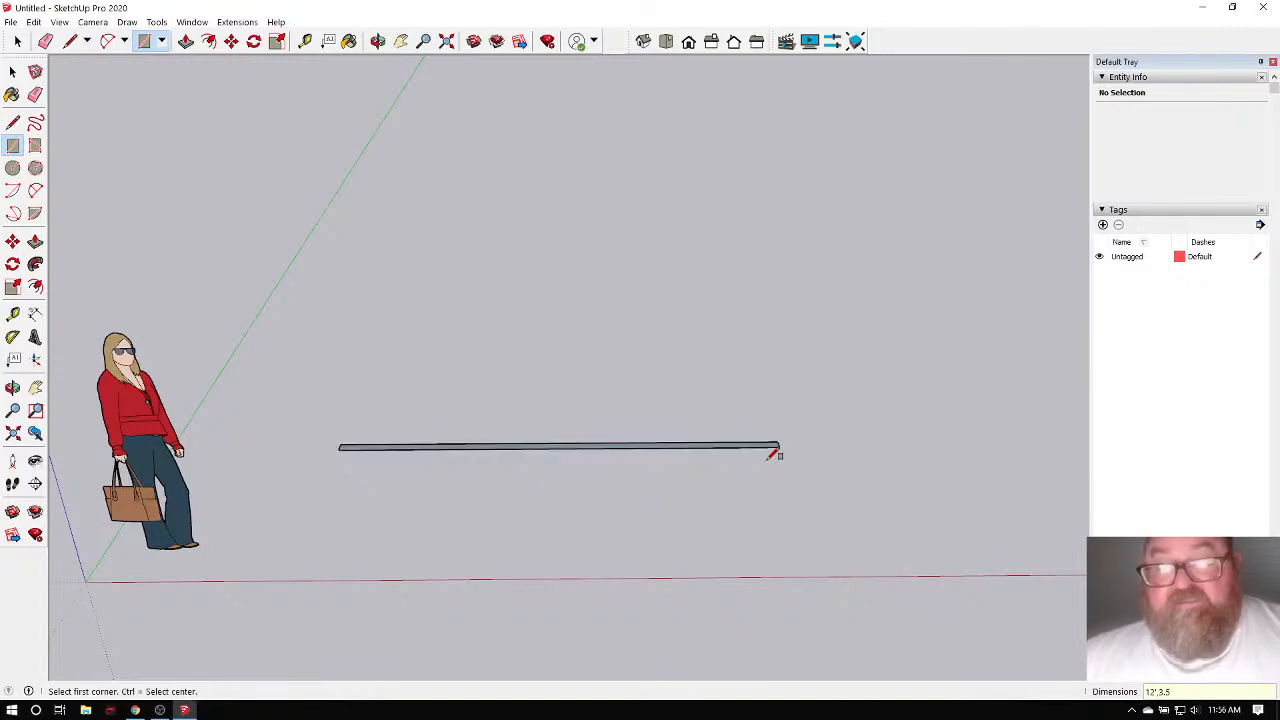
left_click(378, 41)
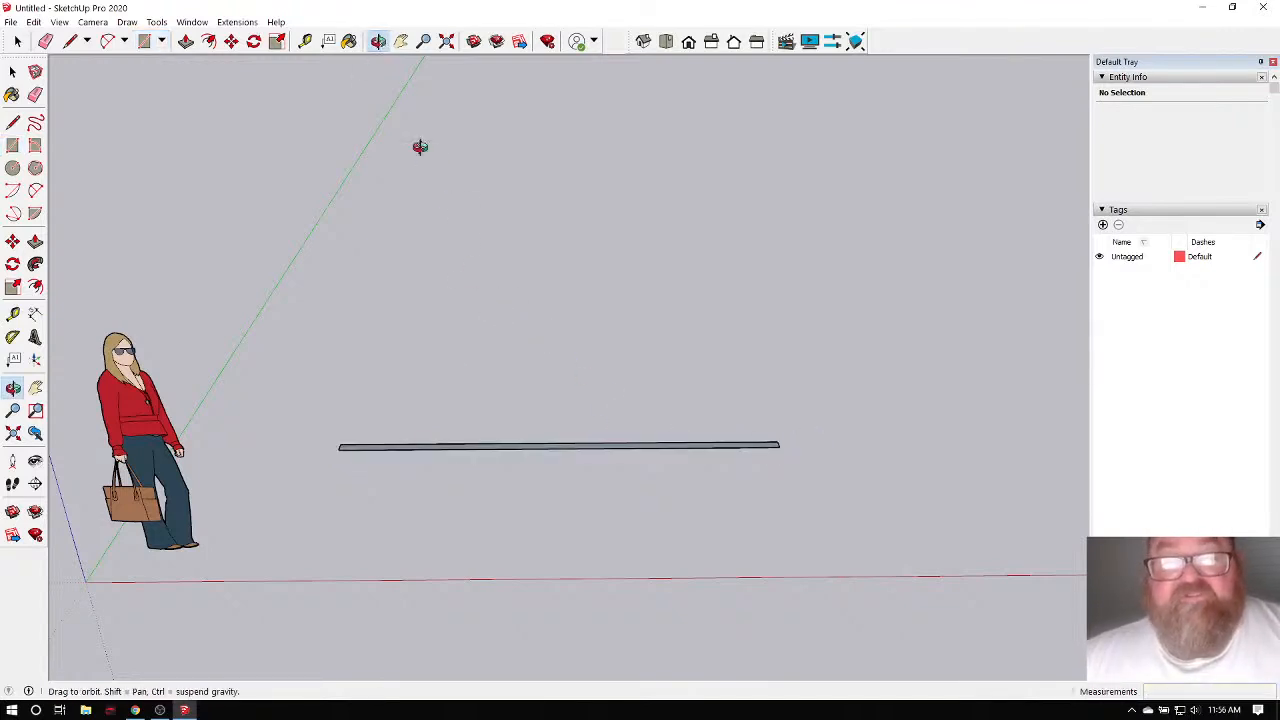
left_click_drag(420, 147, 471, 420)
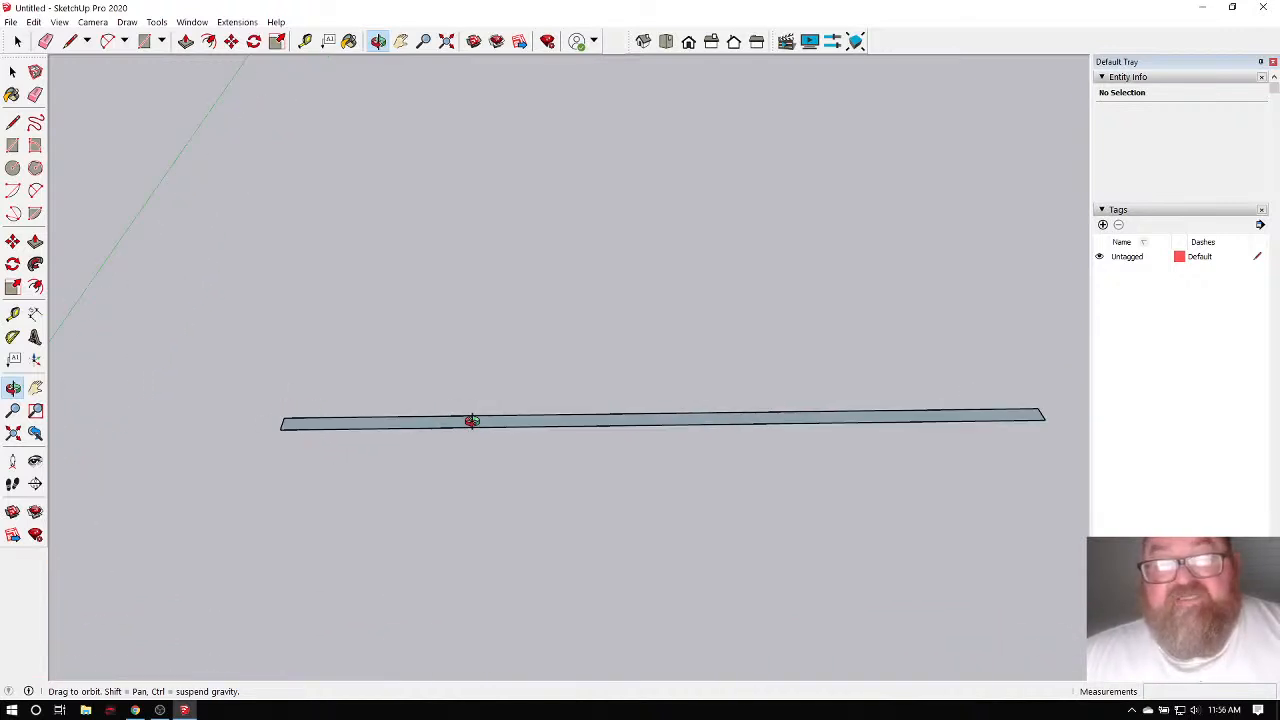
left_click(186, 41)
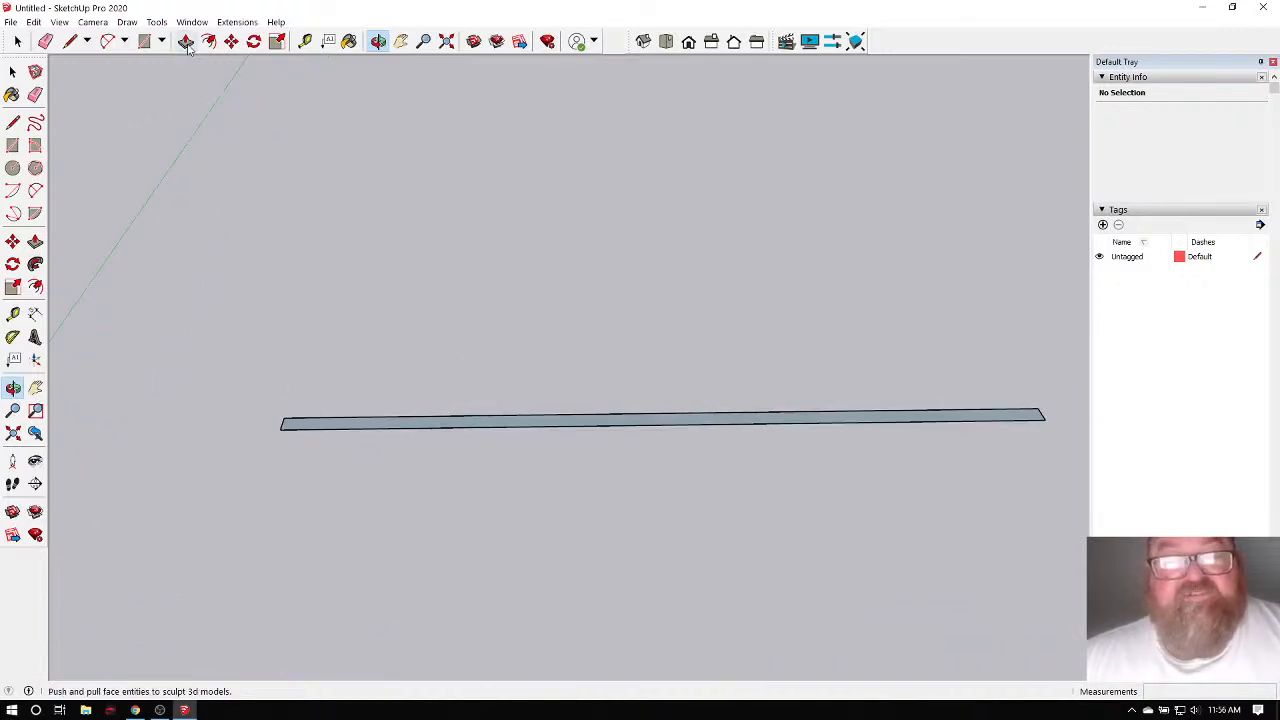
middle_click_drag(257, 393, 114, 99)
left_click(144, 41)
left_click(285, 463)
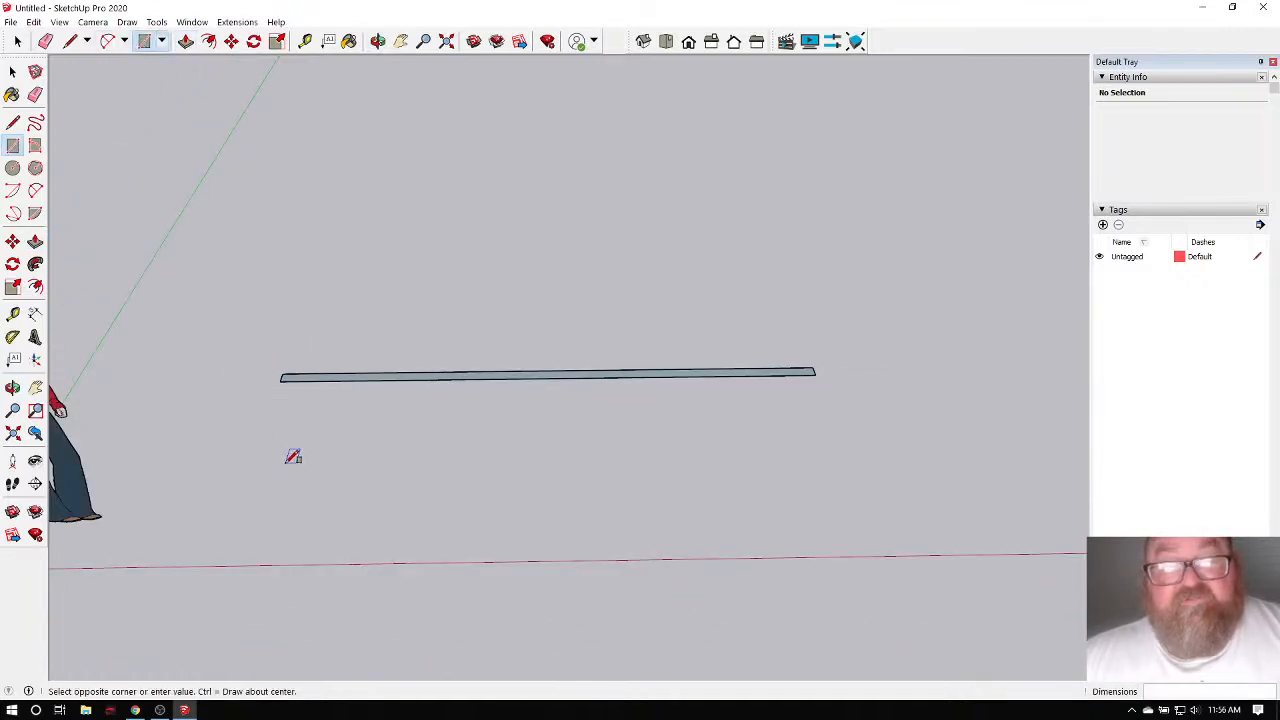
left_click(921, 523)
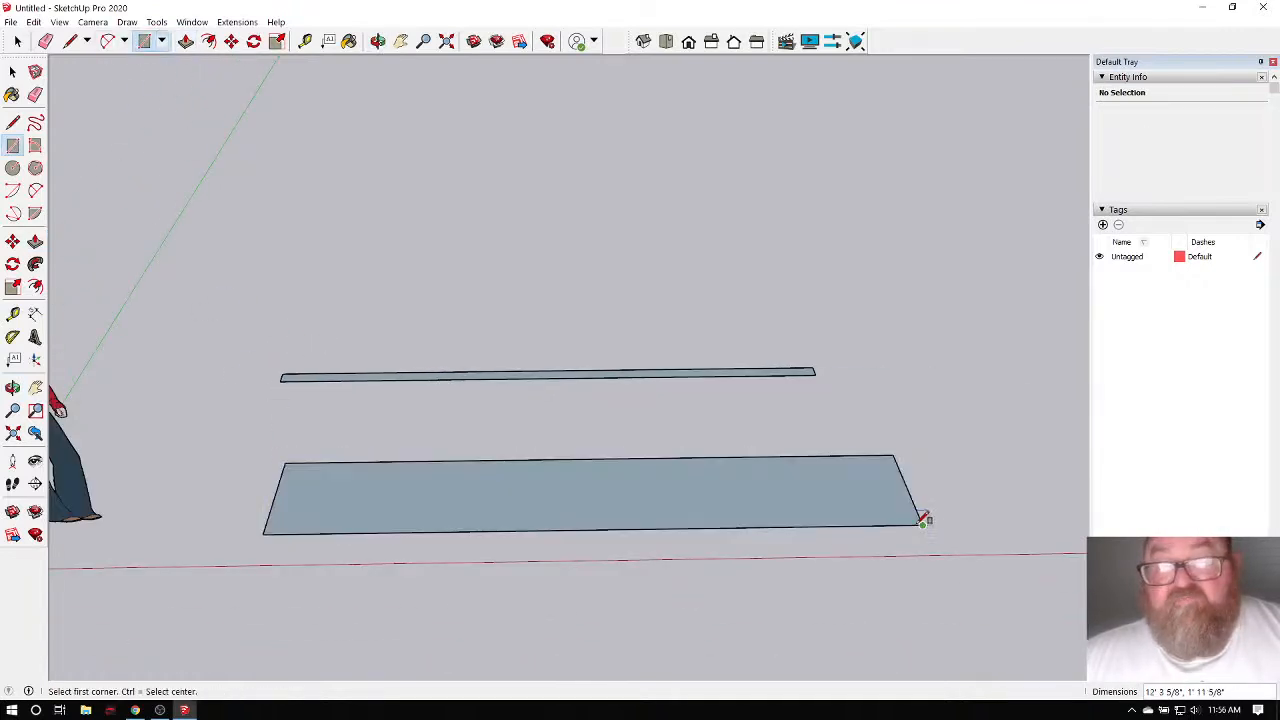
left_click(186, 41)
left_click(376, 503)
left_click(383, 442)
key("ctrl+z")
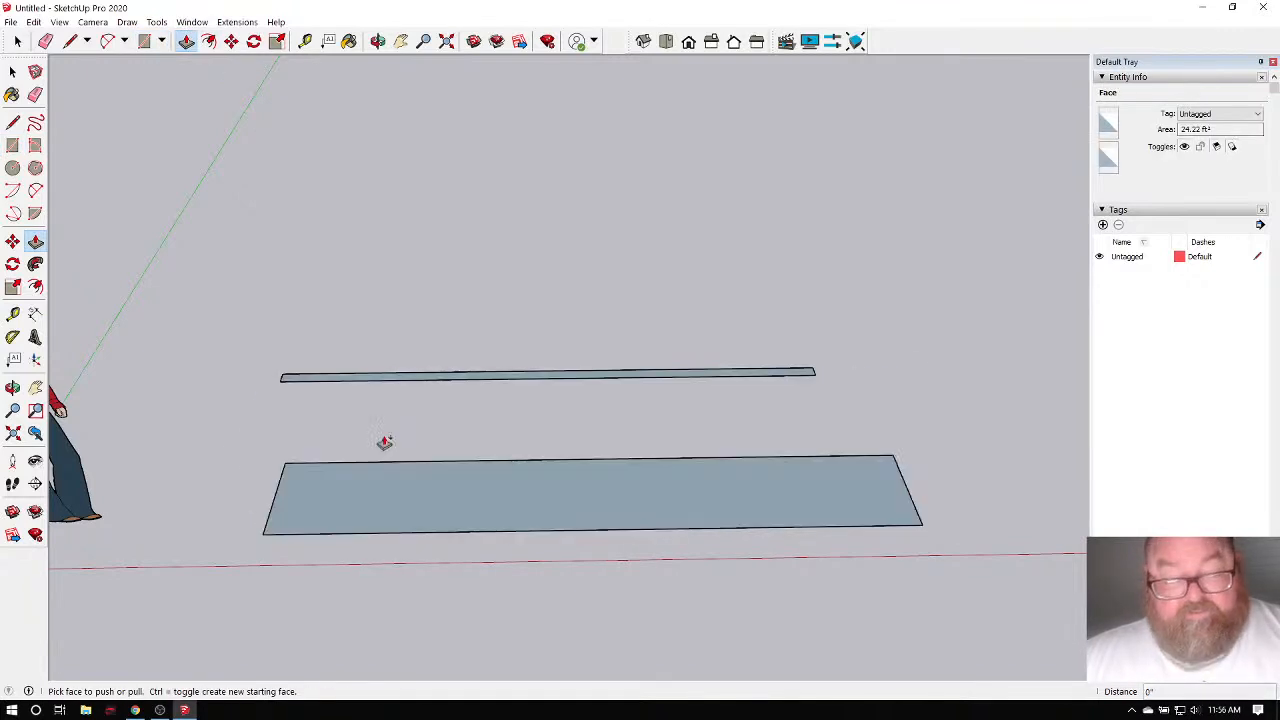
key("ctrl+z")
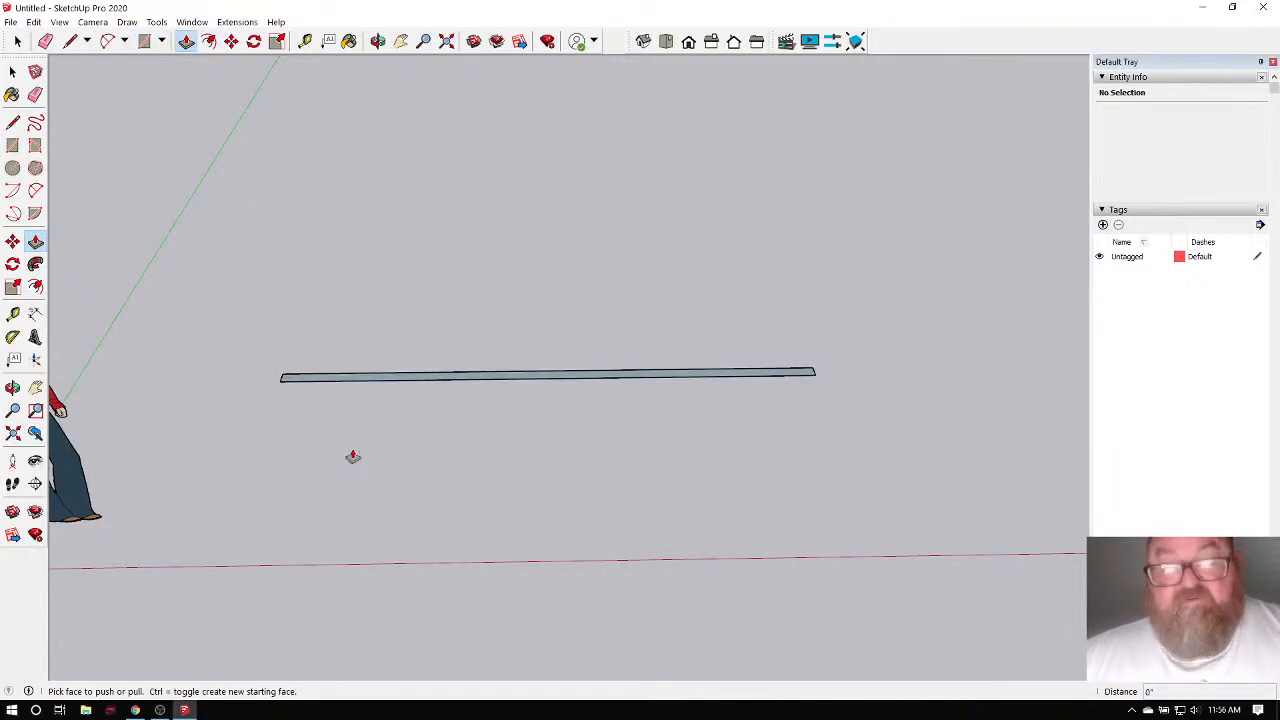
scroll(307, 370, "up", 2)
scroll(307, 370, "up", 2)
scroll(228, 422, "down", 2)
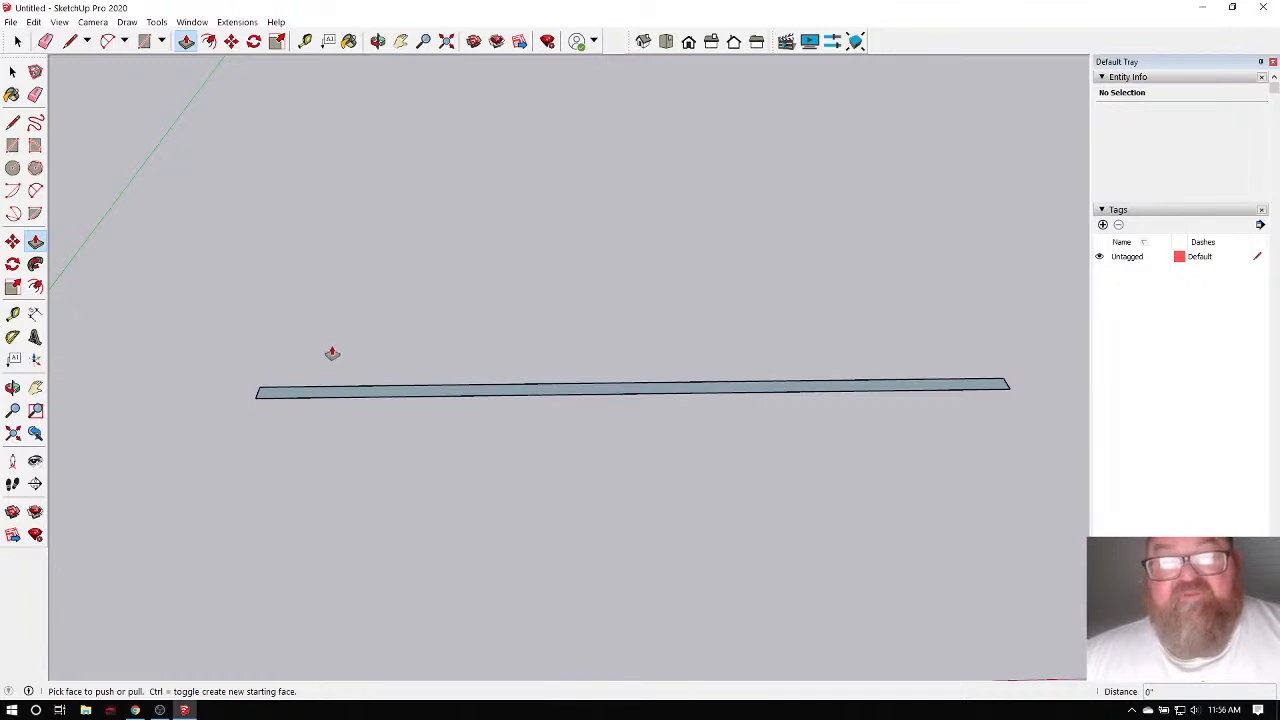
scroll(300, 365, "up", 2)
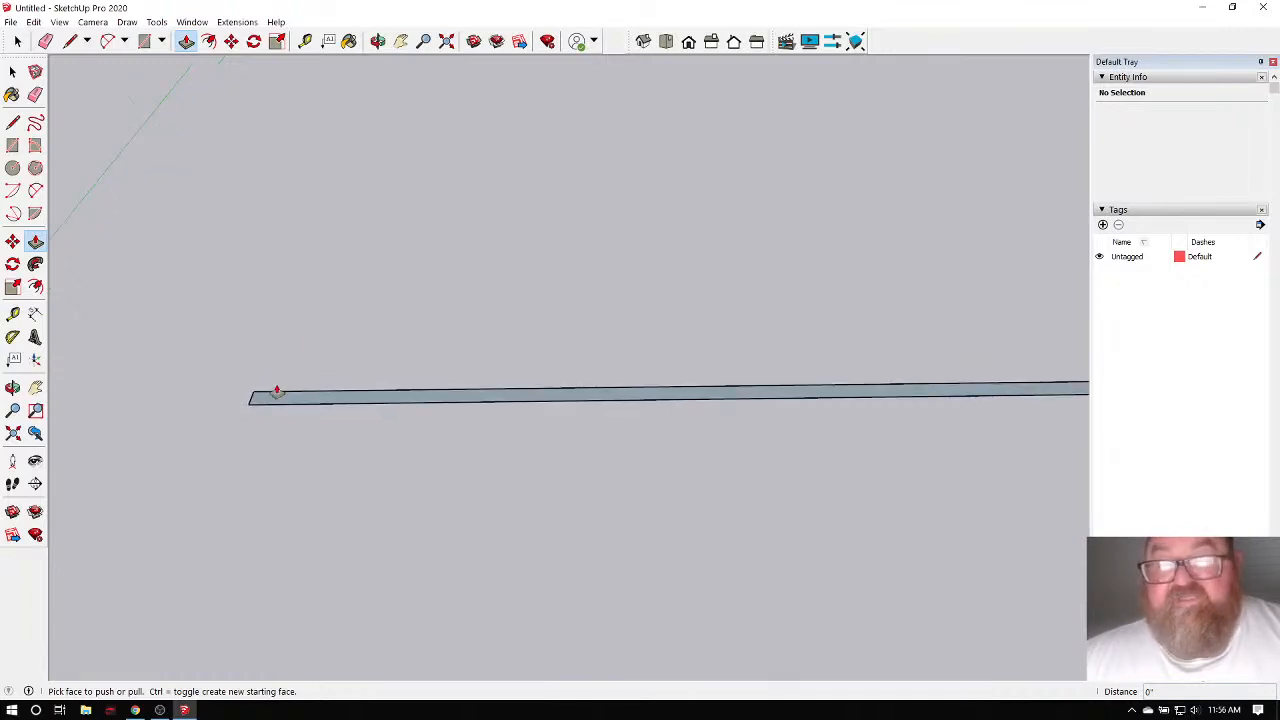
scroll(277, 392, "down", 1)
scroll(234, 380, "down", 1)
scroll(380, 397, "up", 1)
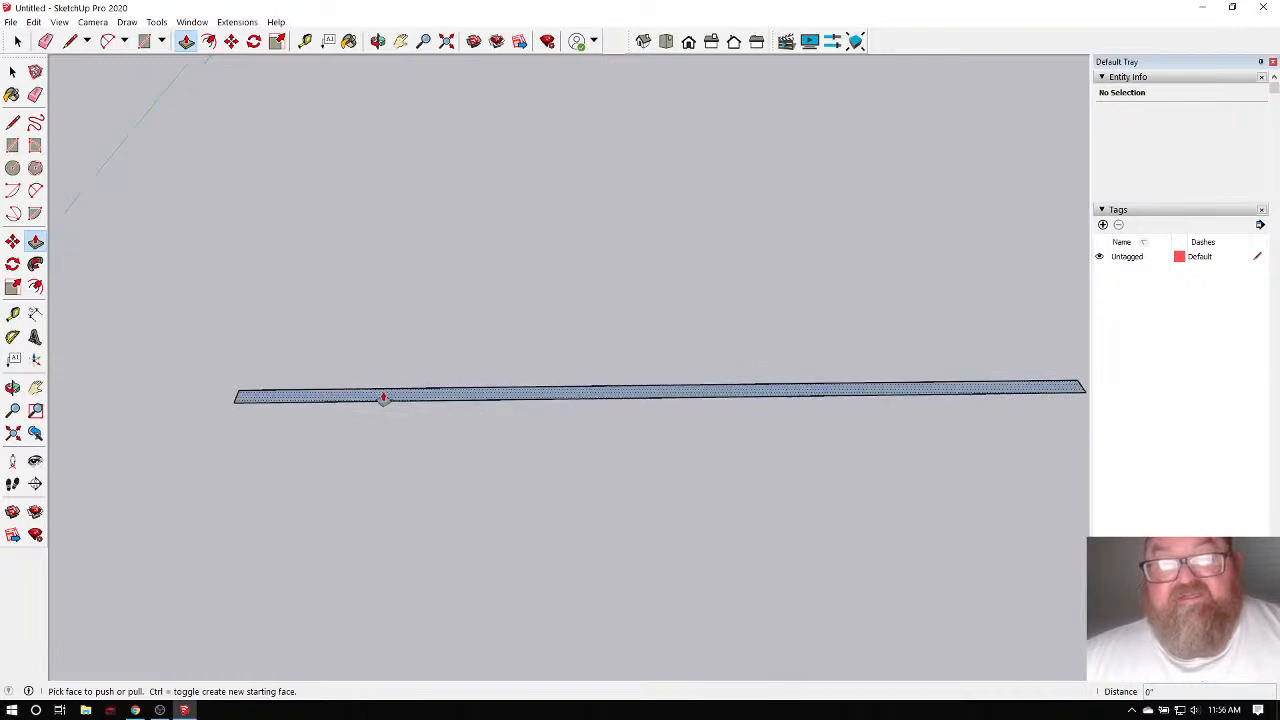
scroll(294, 397, "down", 1)
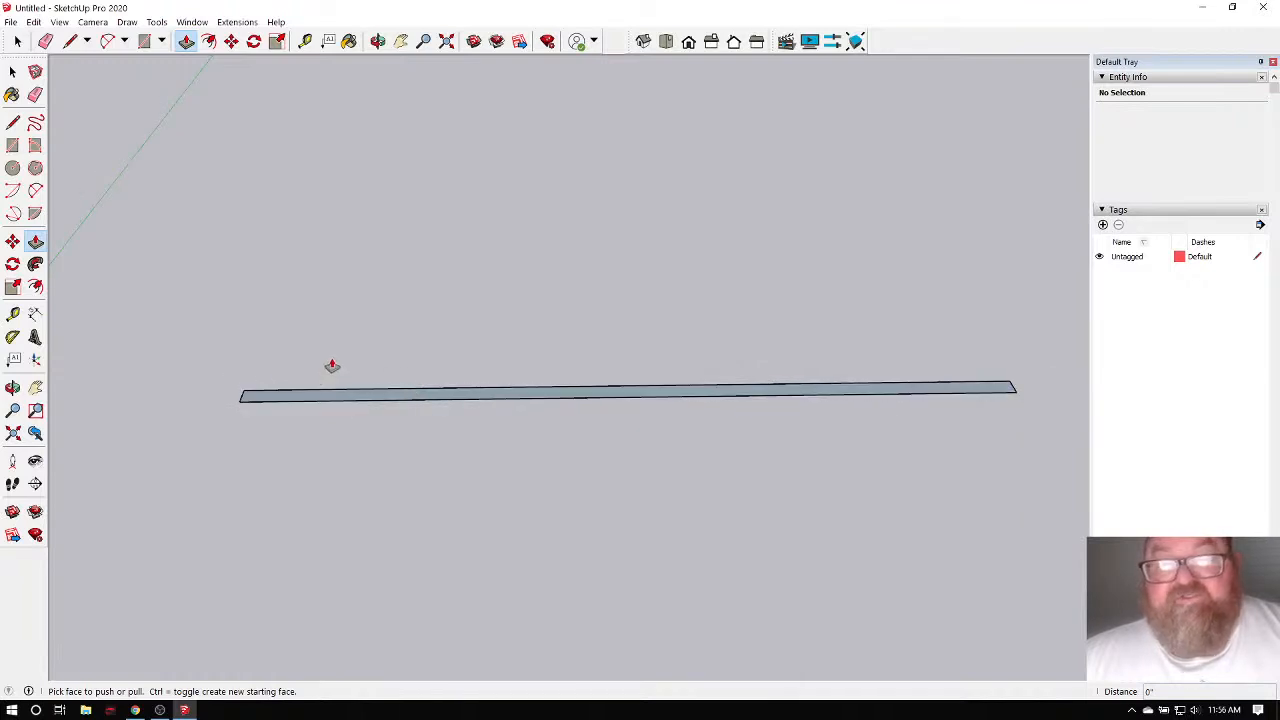
scroll(318, 376, "up", 1)
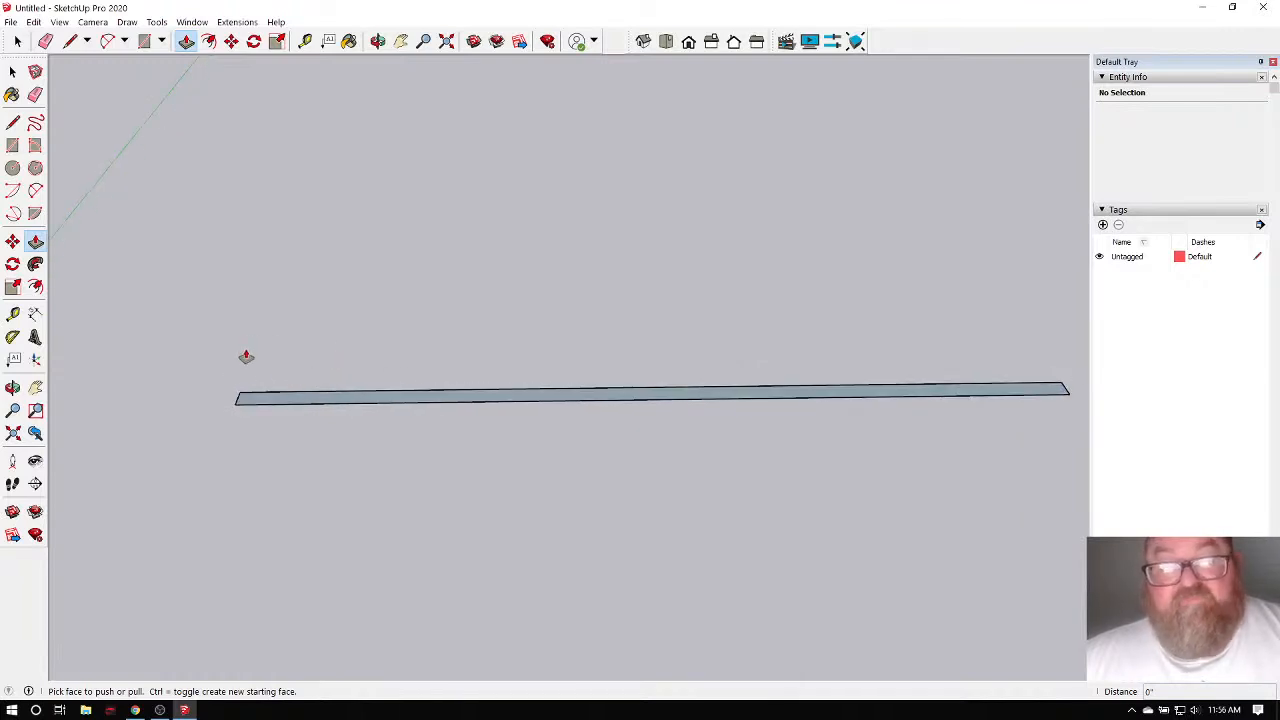
scroll(237, 396, "down", 1)
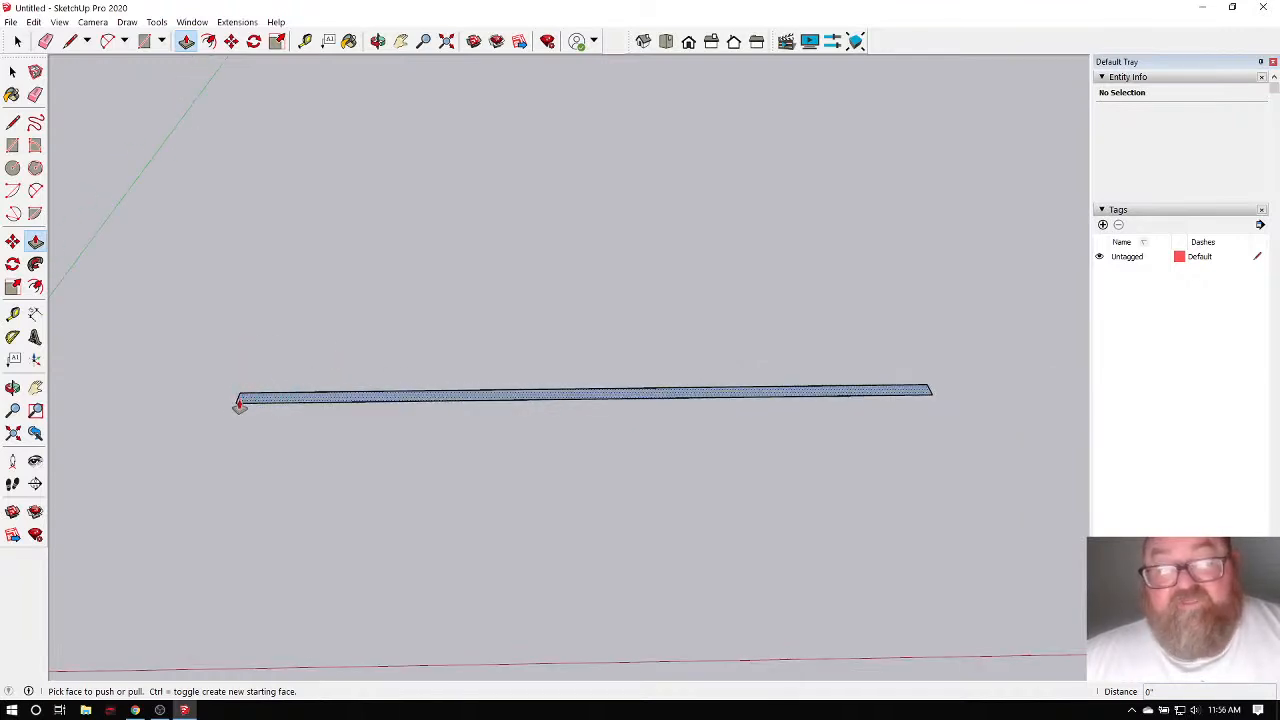
left_click(378, 41)
left_click_drag(331, 277, 344, 407)
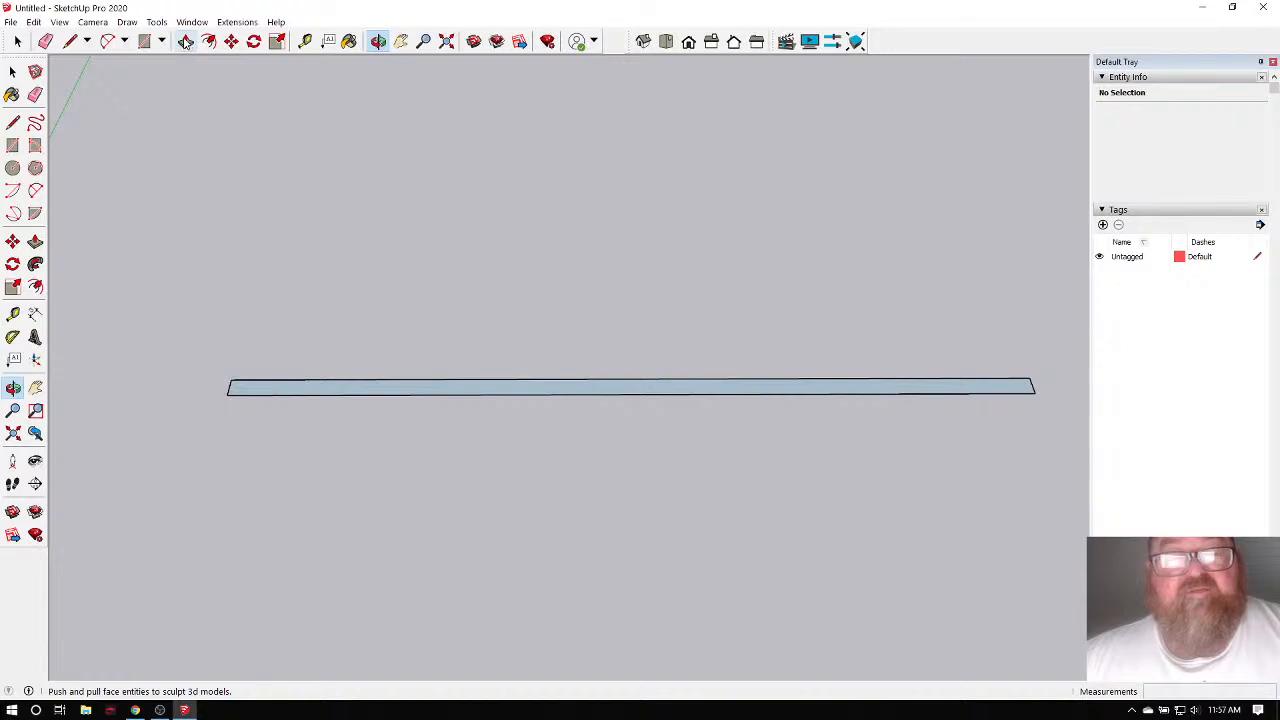
Push/Pull the rectangle face up 1 1/2" into a solid board.
left_click(186, 41)
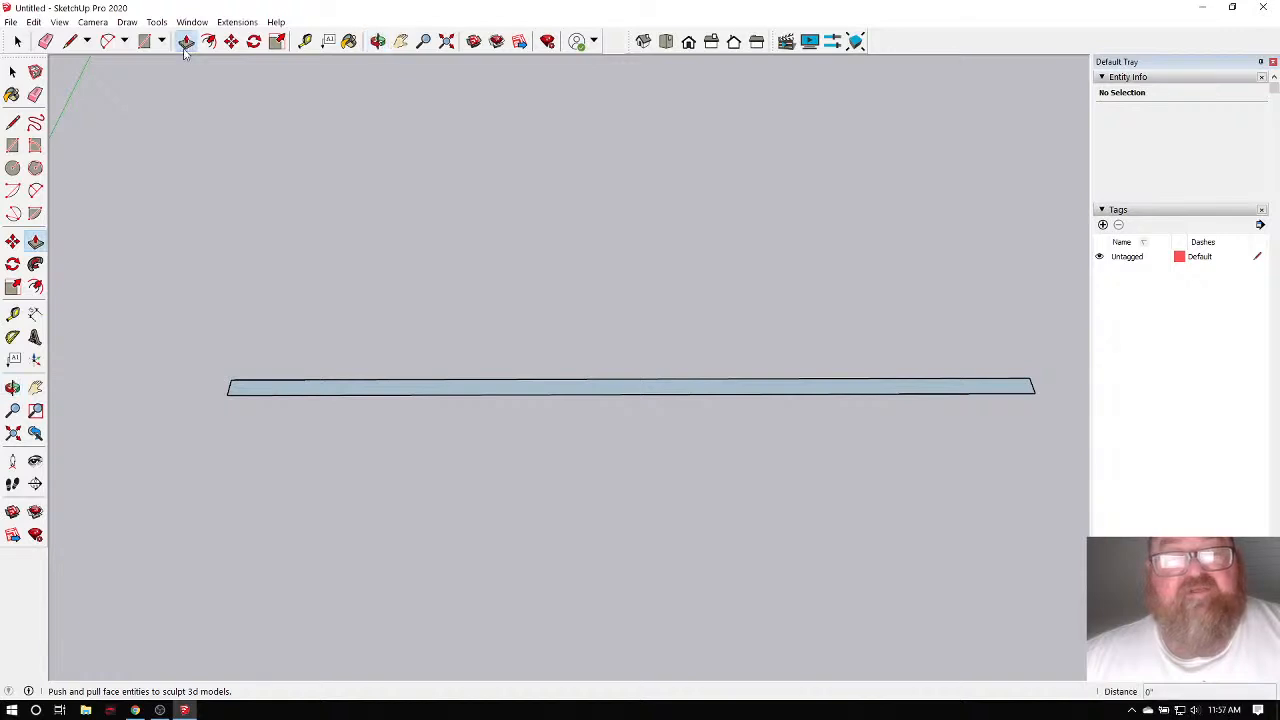
left_click(245, 389)
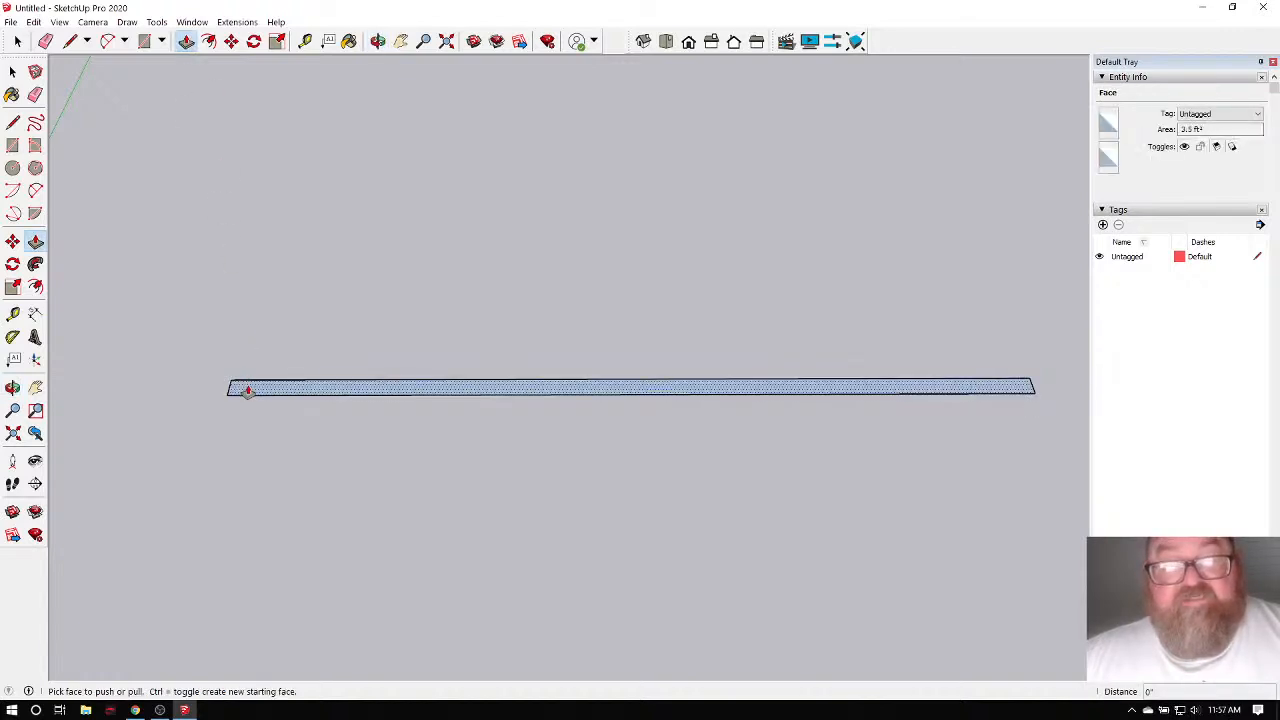
left_click_drag(250, 388, 240, 289)
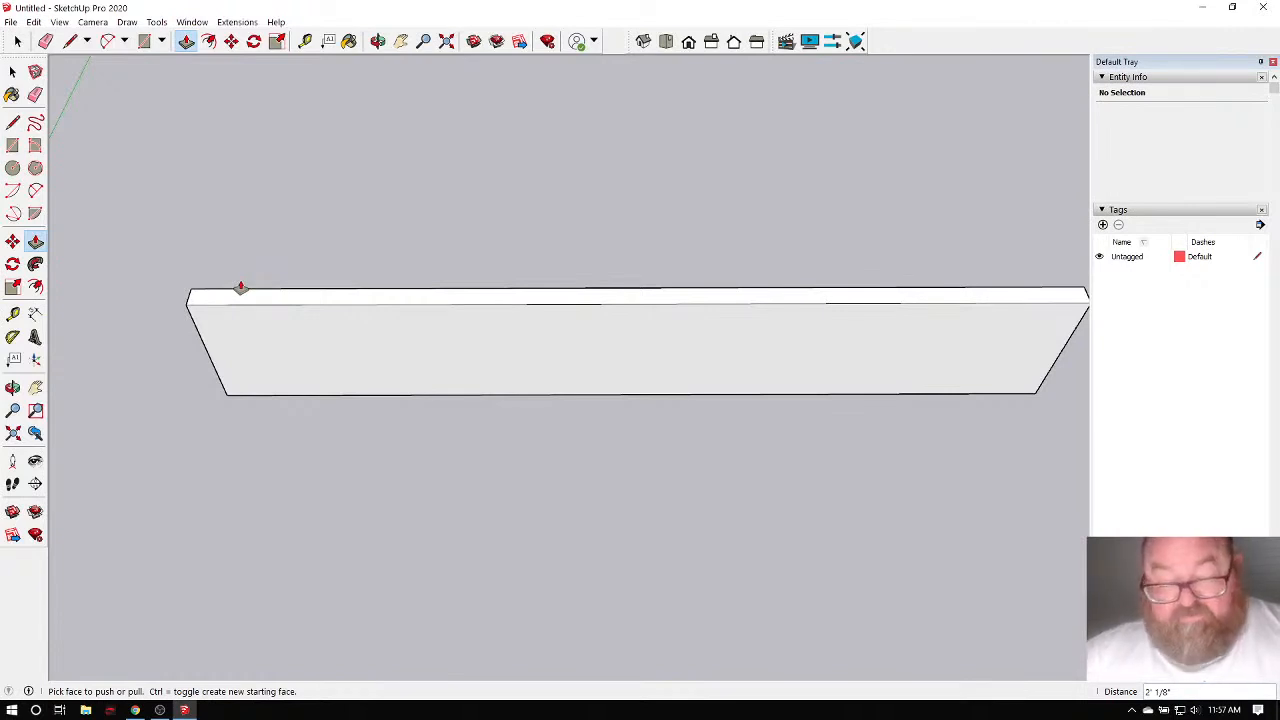
left_click(240, 288)
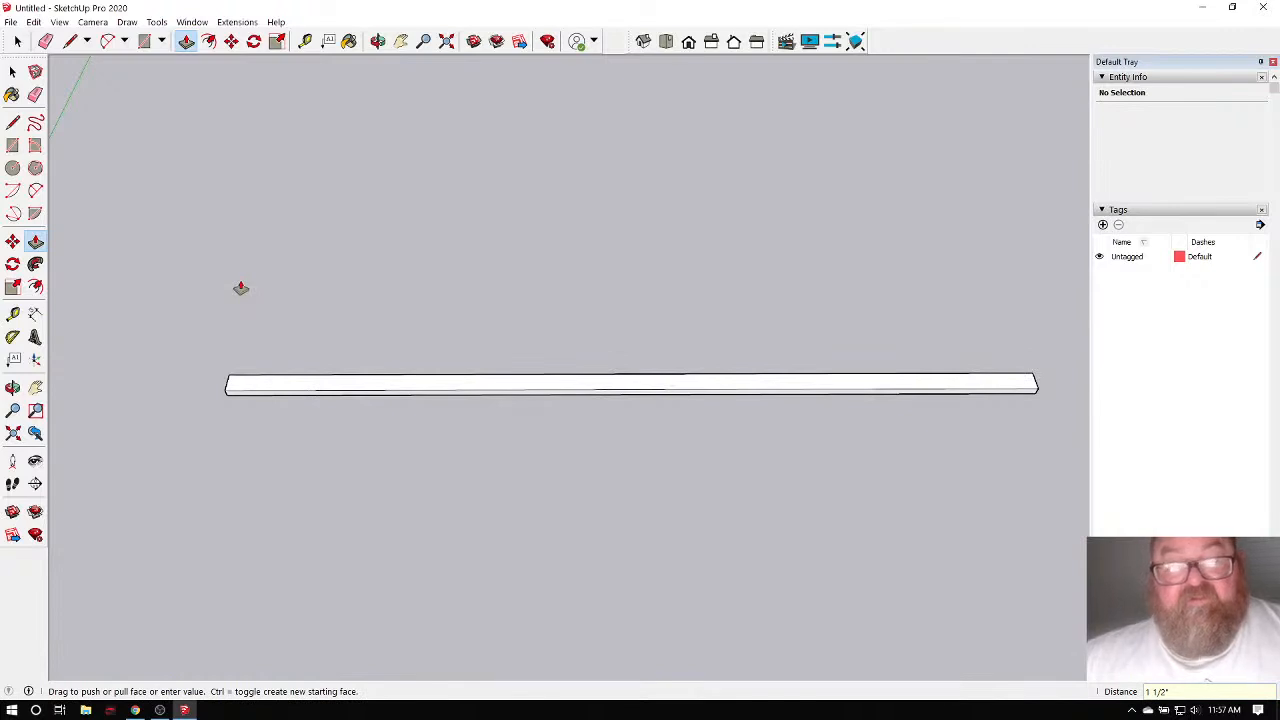
Orbit and zoom around the new board to inspect it from a low angle.
left_click(378, 41)
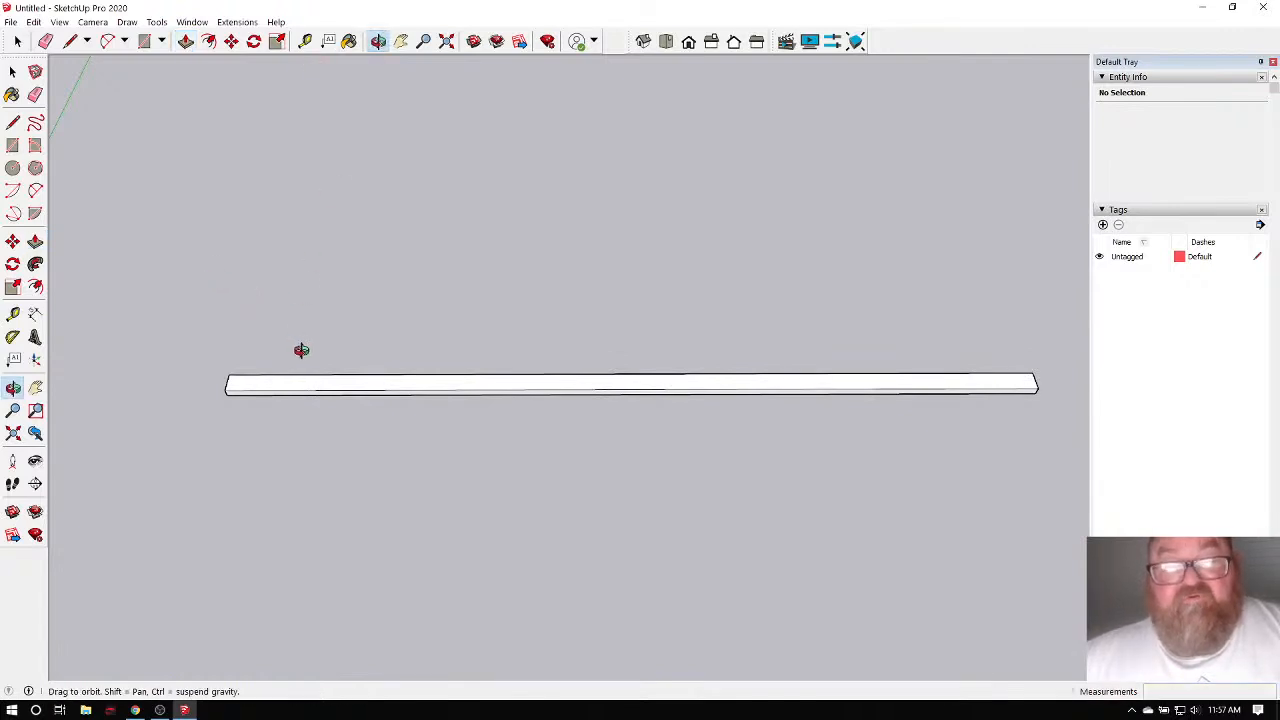
left_click_drag(302, 351, 375, 245)
scroll(240, 414, "up", 8)
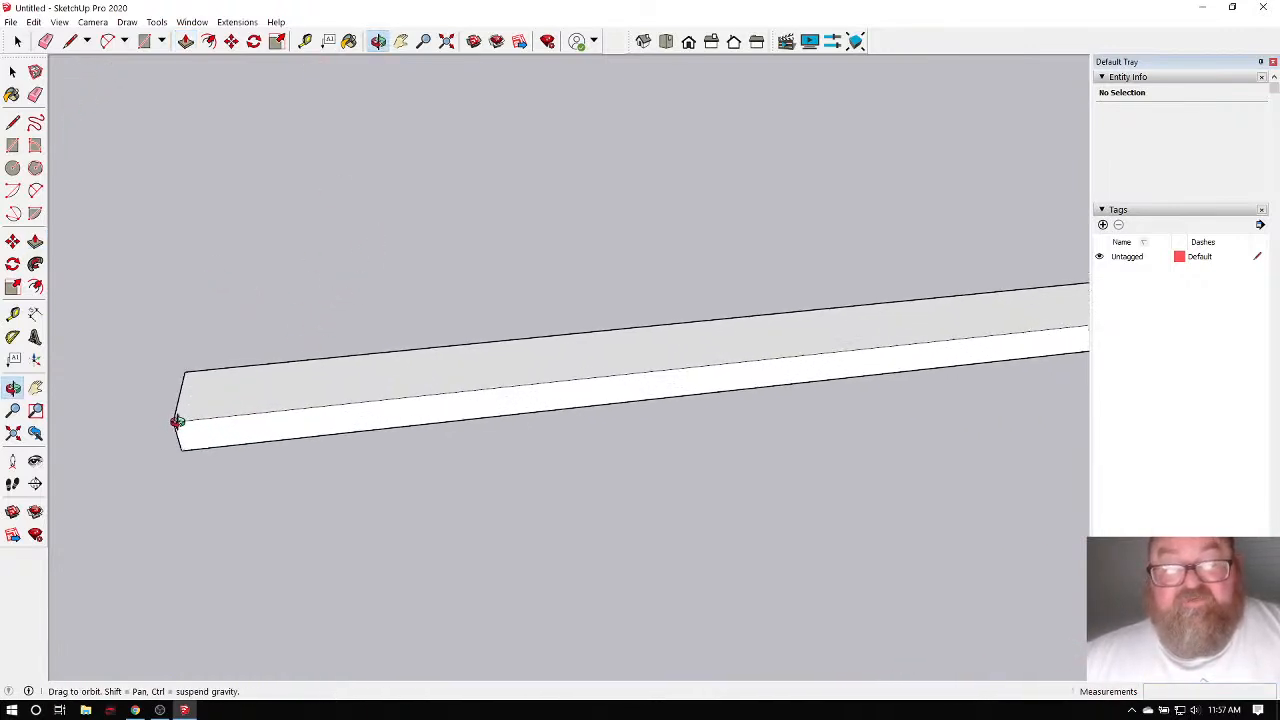
left_click_drag(177, 421, 336, 398)
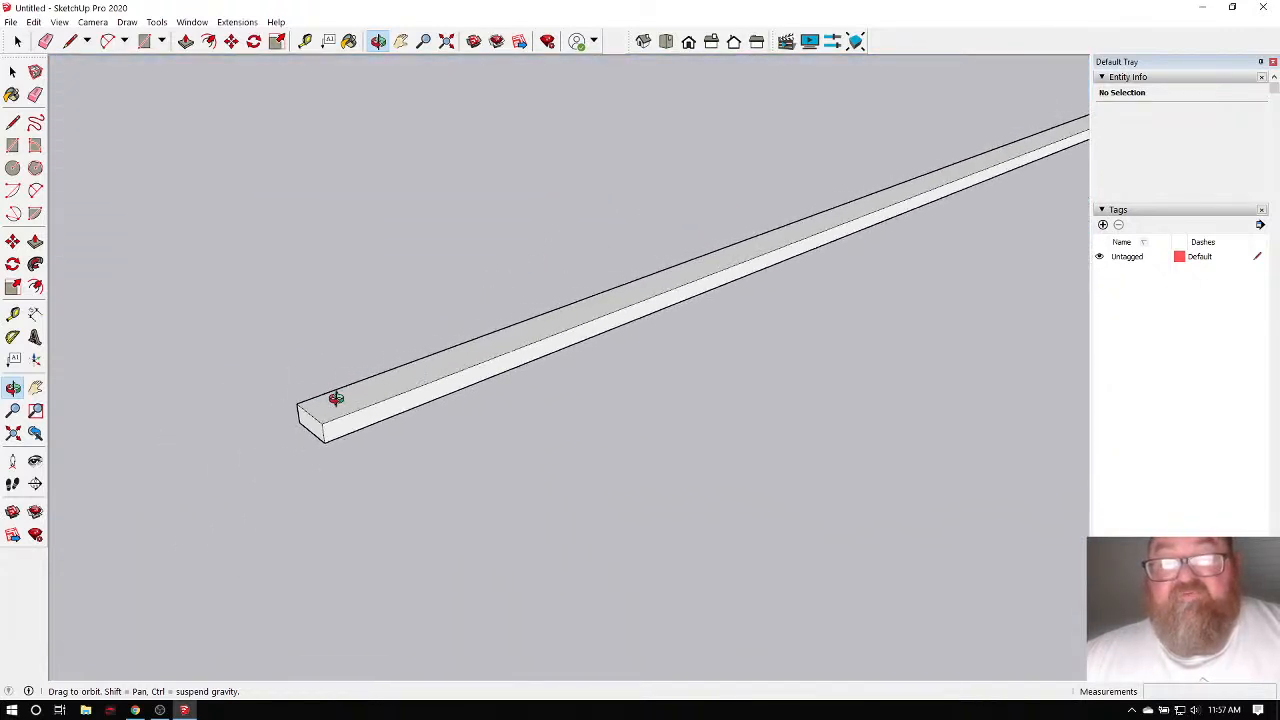
scroll(336, 398, "down", 5)
scroll(583, 394, "down", 2)
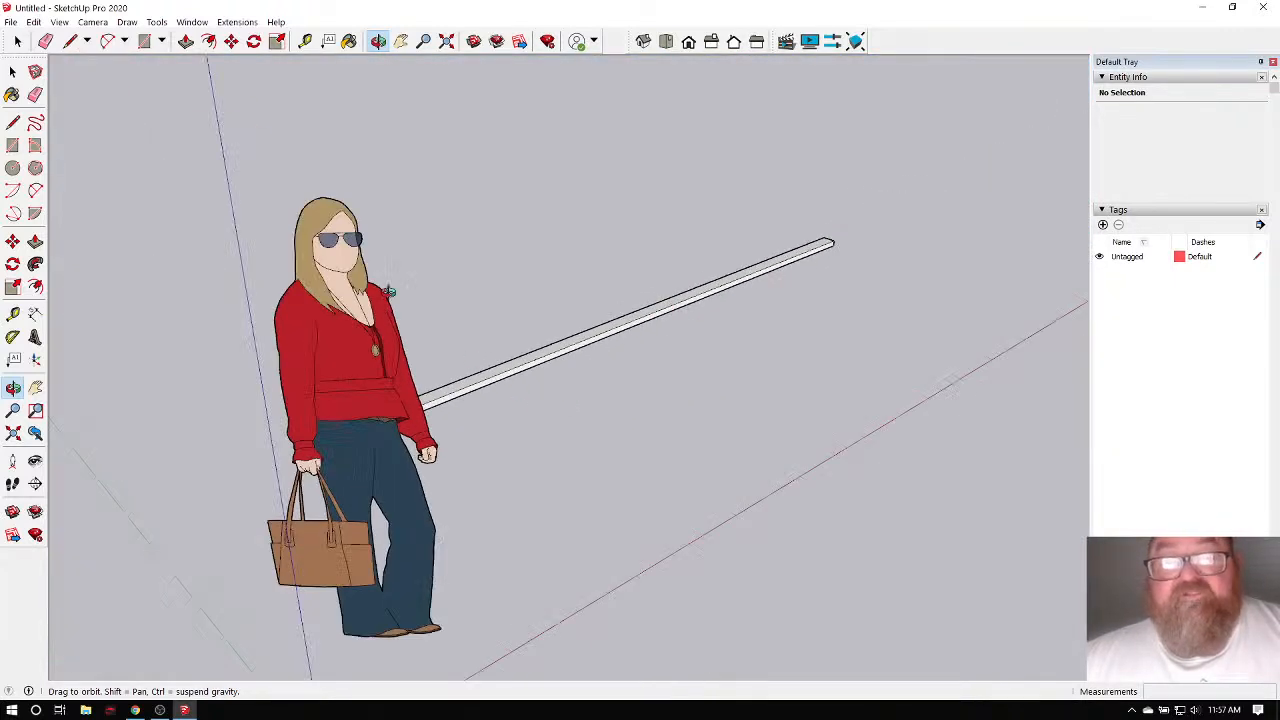
Delete the standing woman scale figure from the model.
left_click(17, 41)
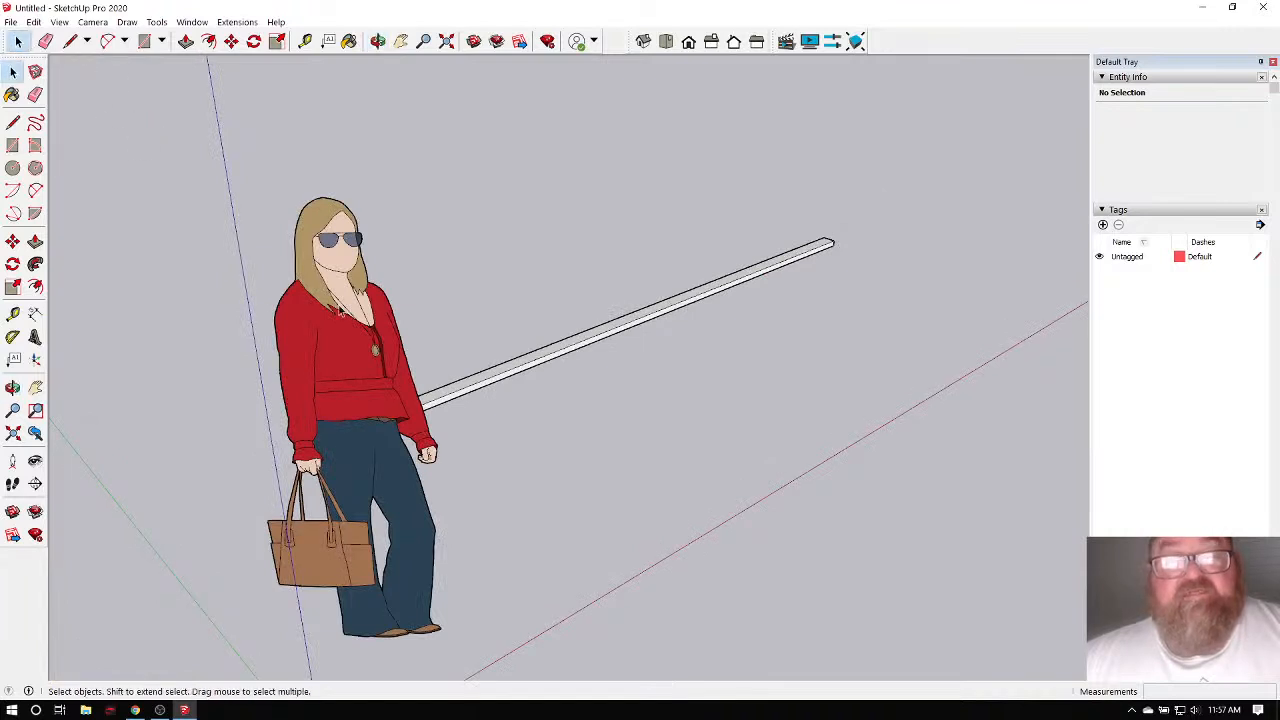
left_click(340, 310)
key("Delete")
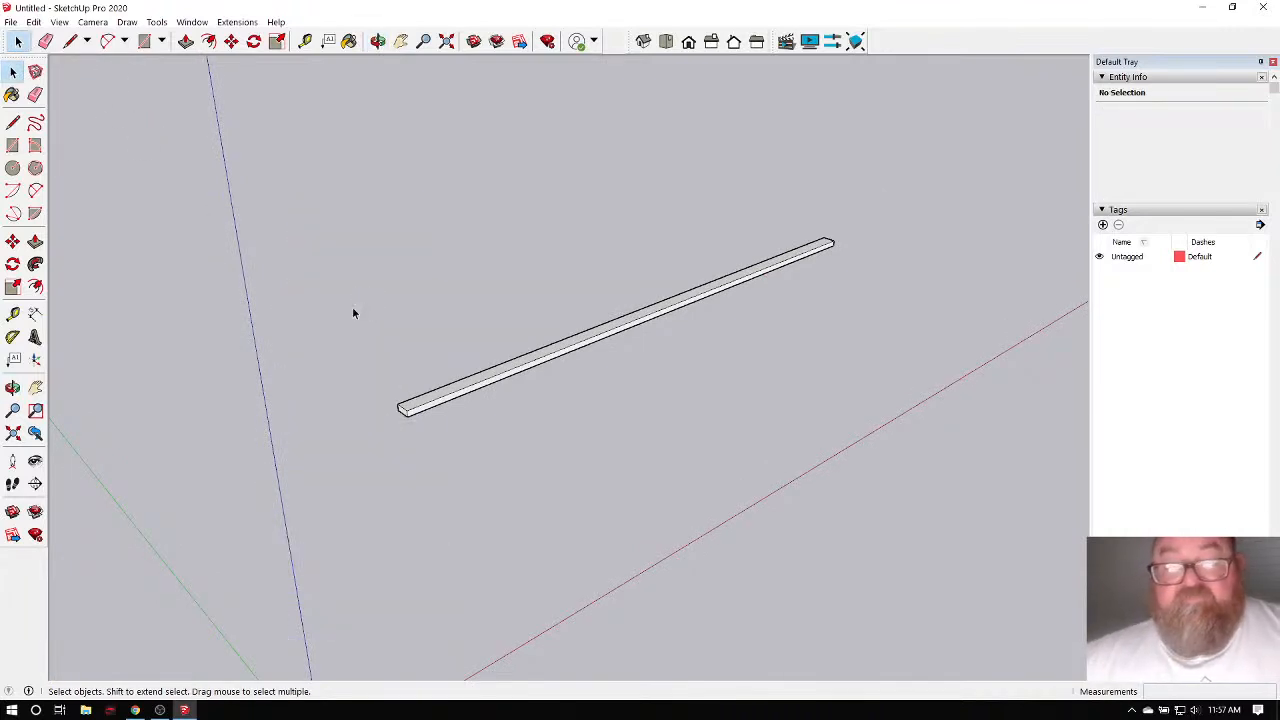
scroll(536, 290, "down", 1)
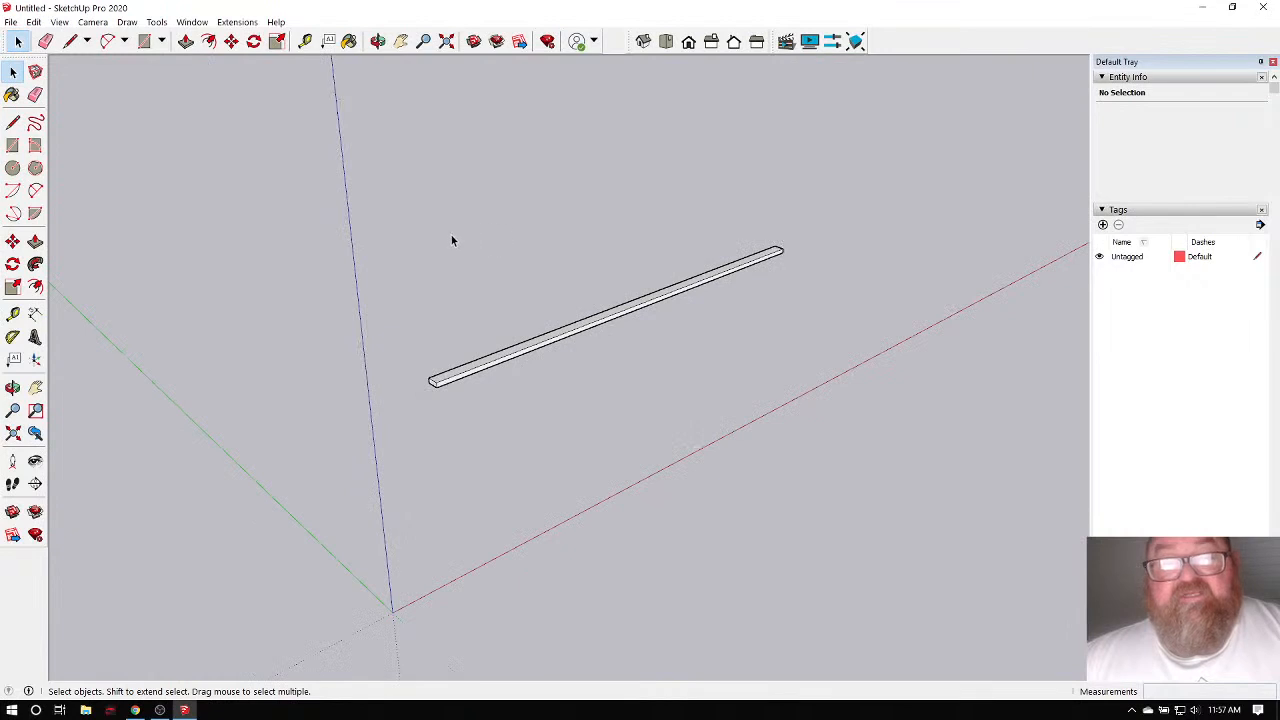
scroll(453, 387, "up", 6)
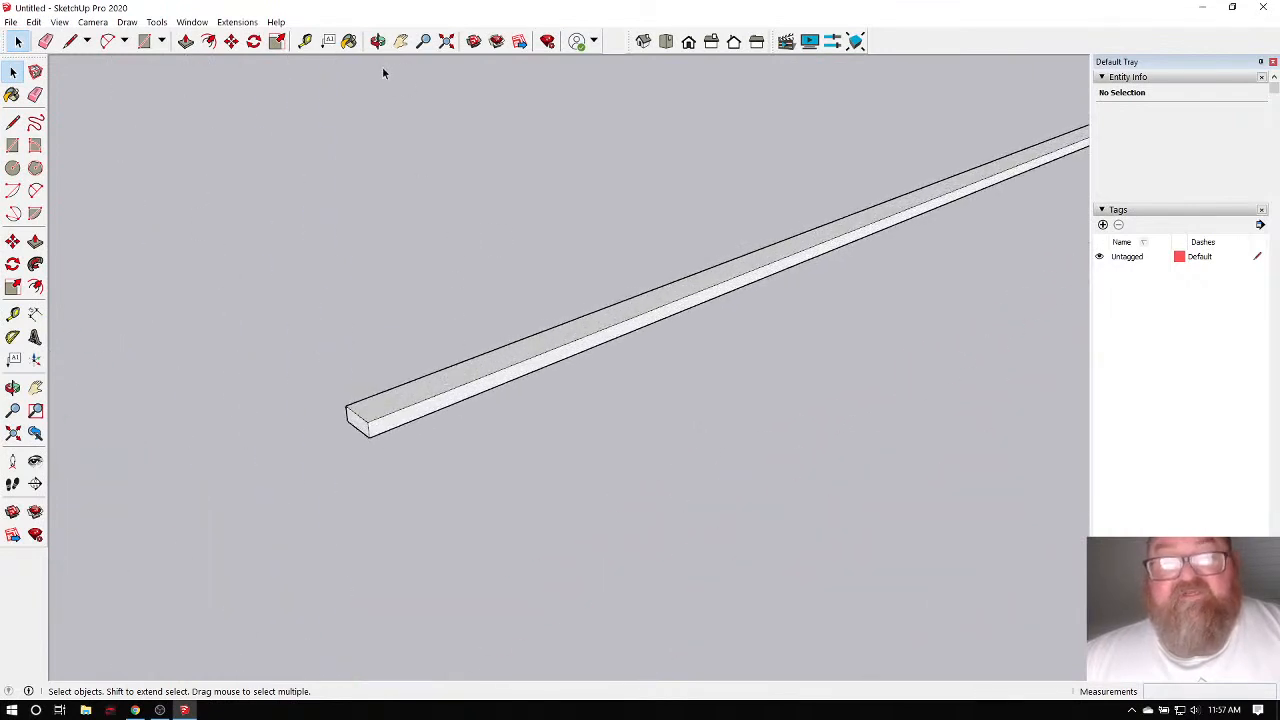
Orbit the view so the board sits level, then window-select all its geometry.
left_click(377, 41)
left_click_drag(560, 150, 278, 232)
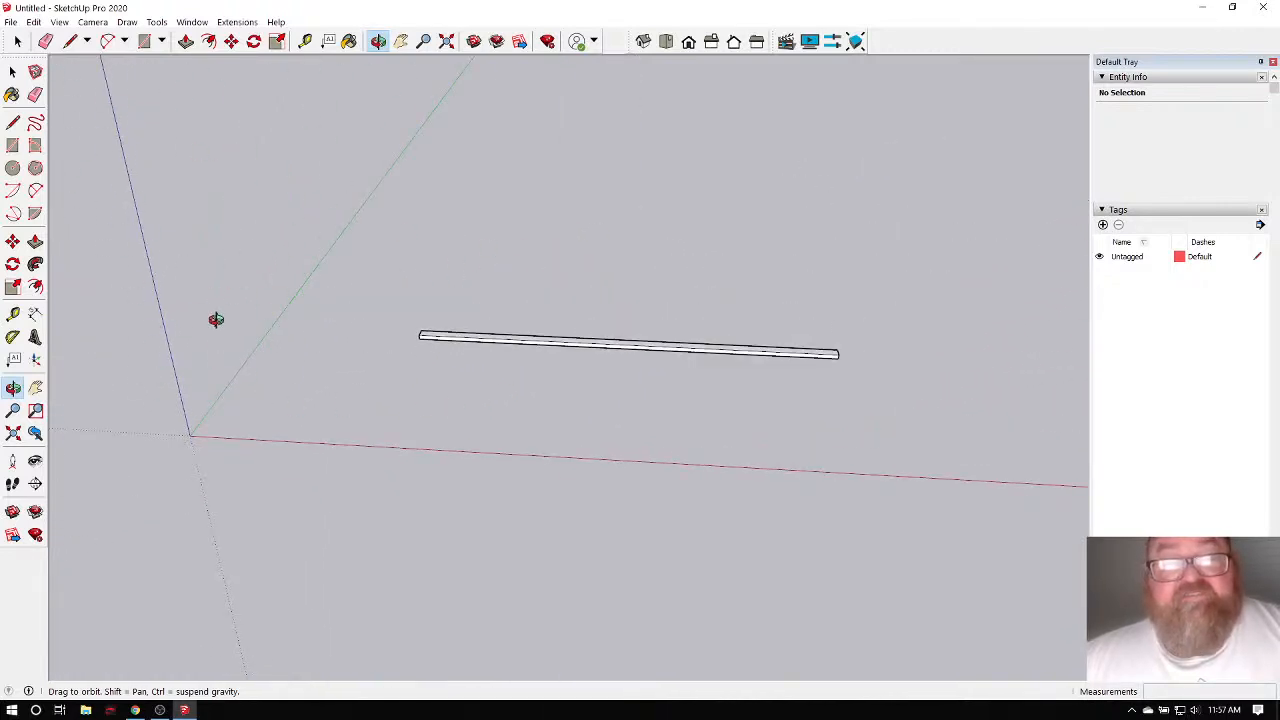
left_click_drag(283, 363, 368, 228)
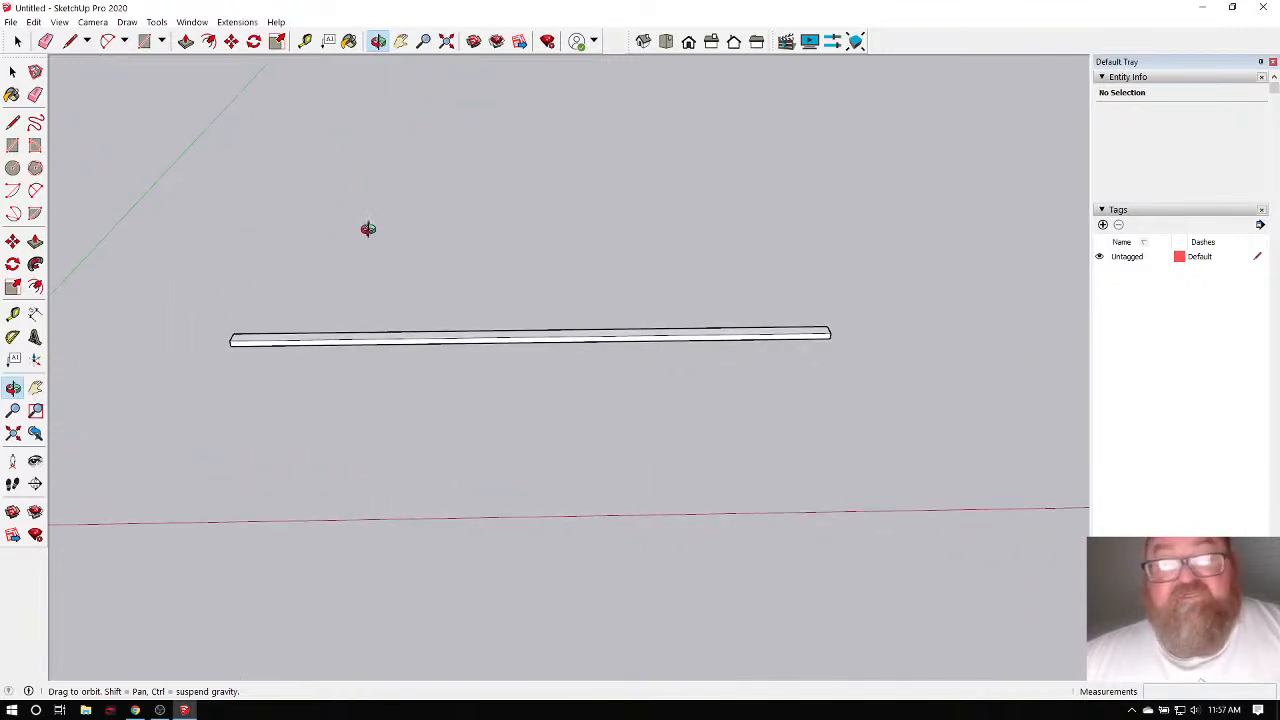
left_click(17, 41)
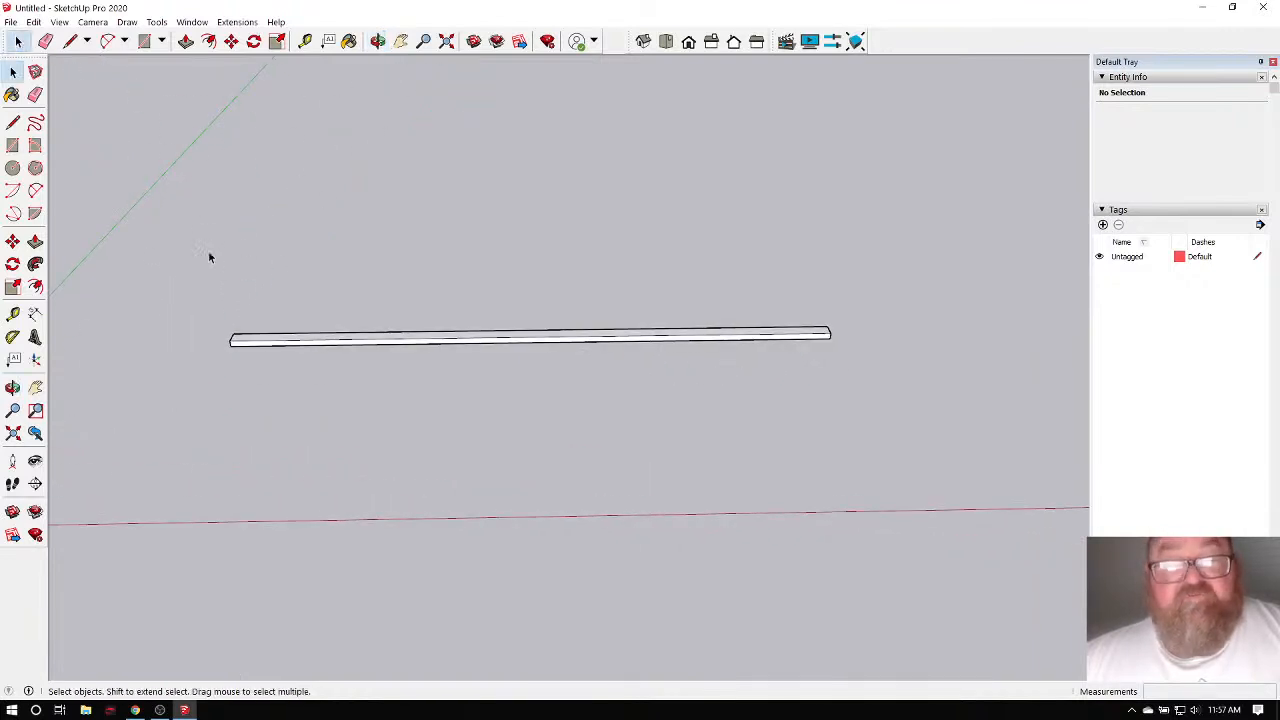
left_click_drag(208, 251, 920, 406)
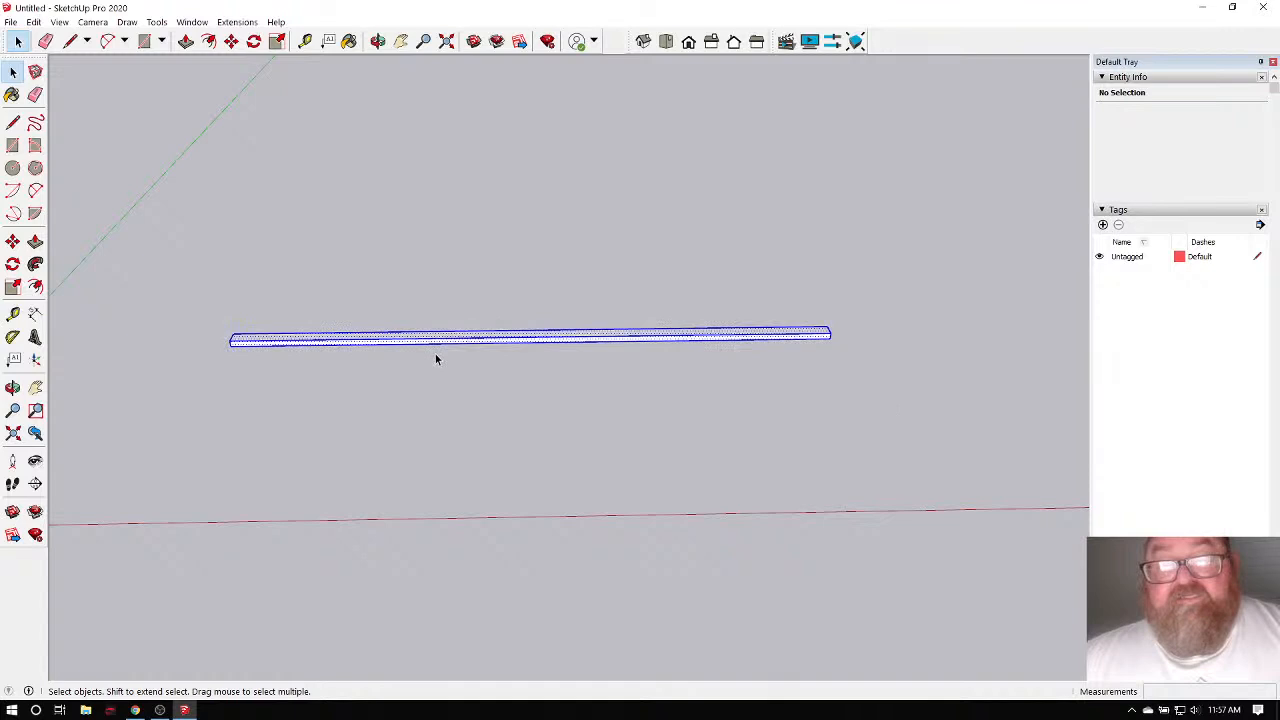
Turn the selected 12' board into a single solid group.
right_click(308, 342)
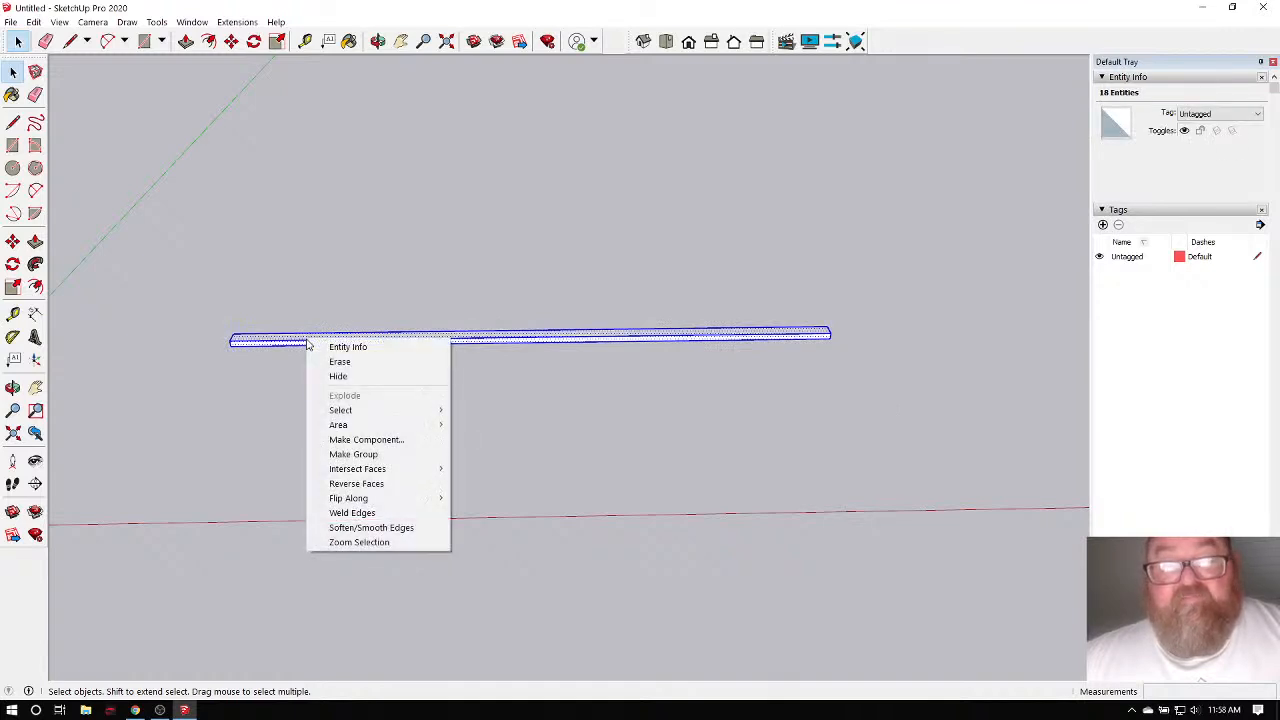
left_click(353, 454)
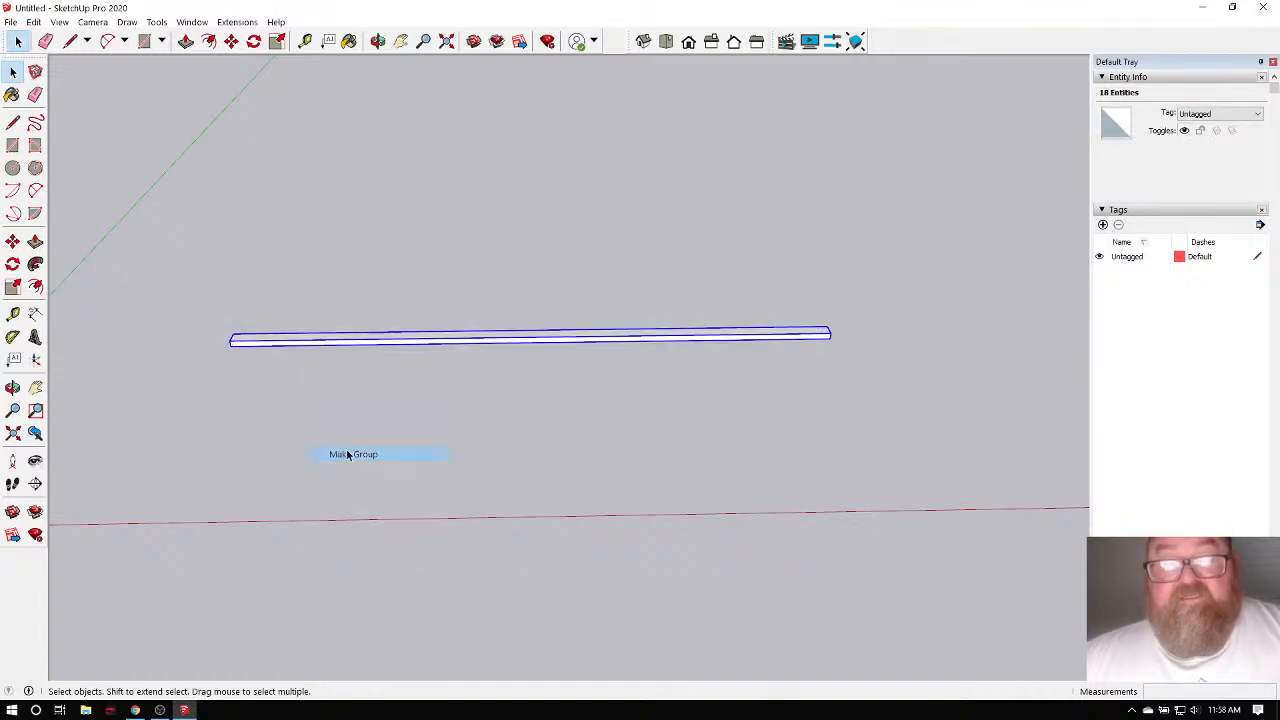
left_click(282, 311)
scroll(282, 311, "up", 2)
scroll(213, 388, "down", 1)
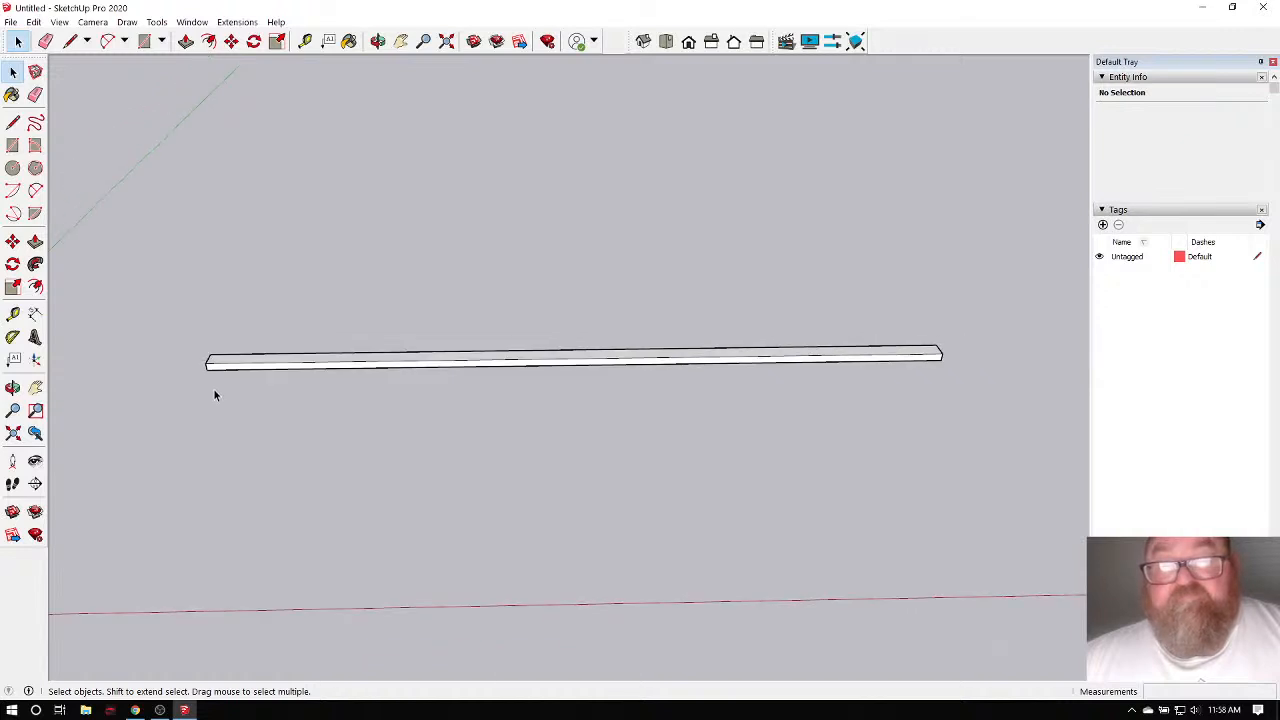
Move the board group slightly, then bring the YouTube Studio livestream page forward.
left_click(223, 366)
left_click(231, 42)
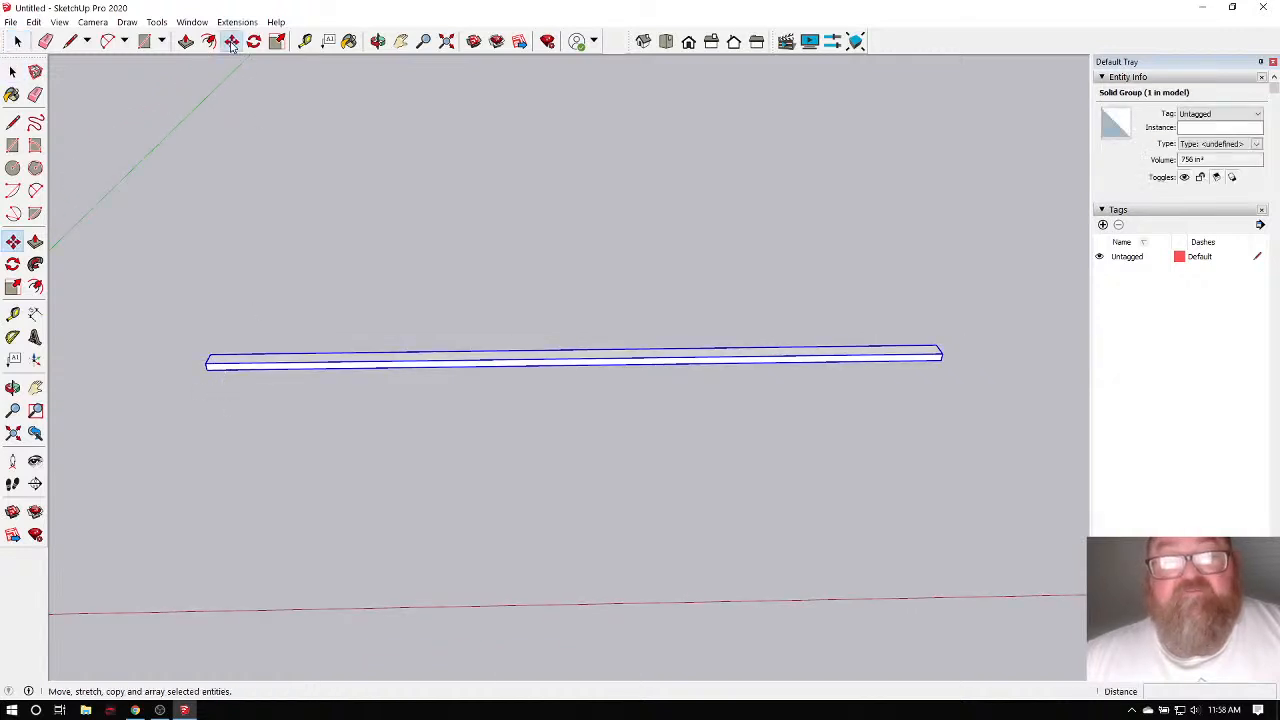
left_click(249, 321)
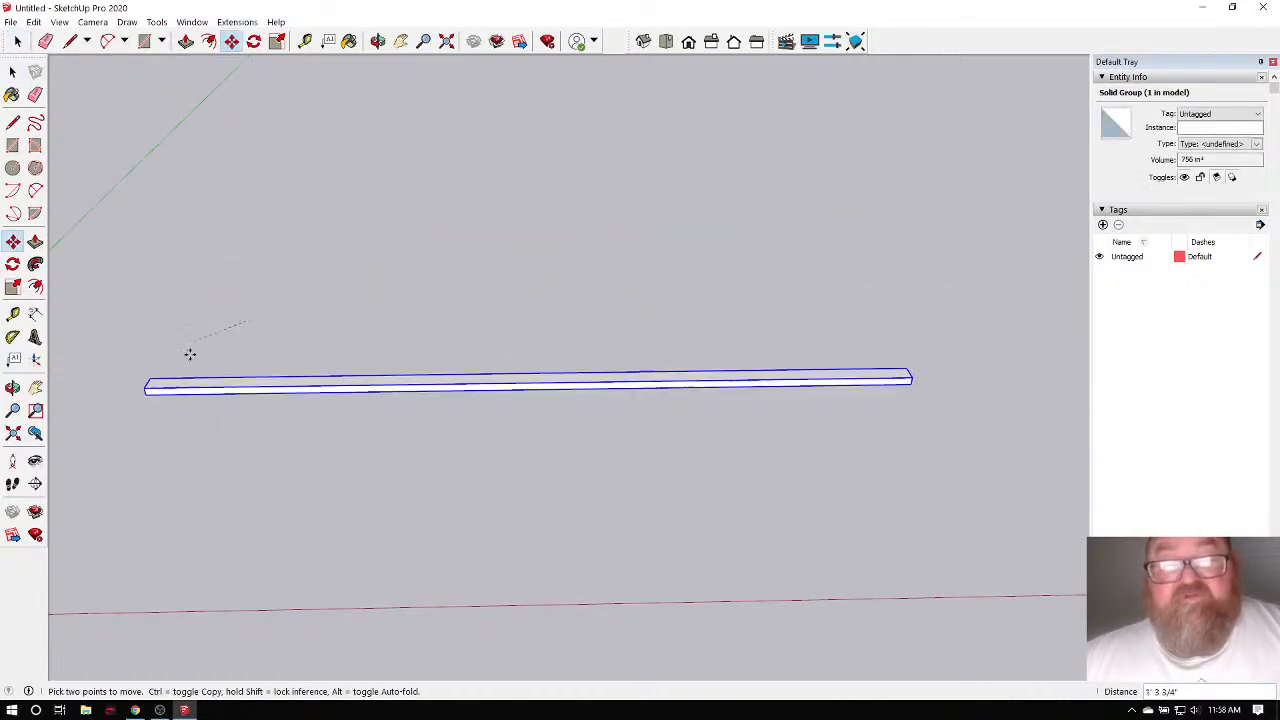
left_click(254, 352)
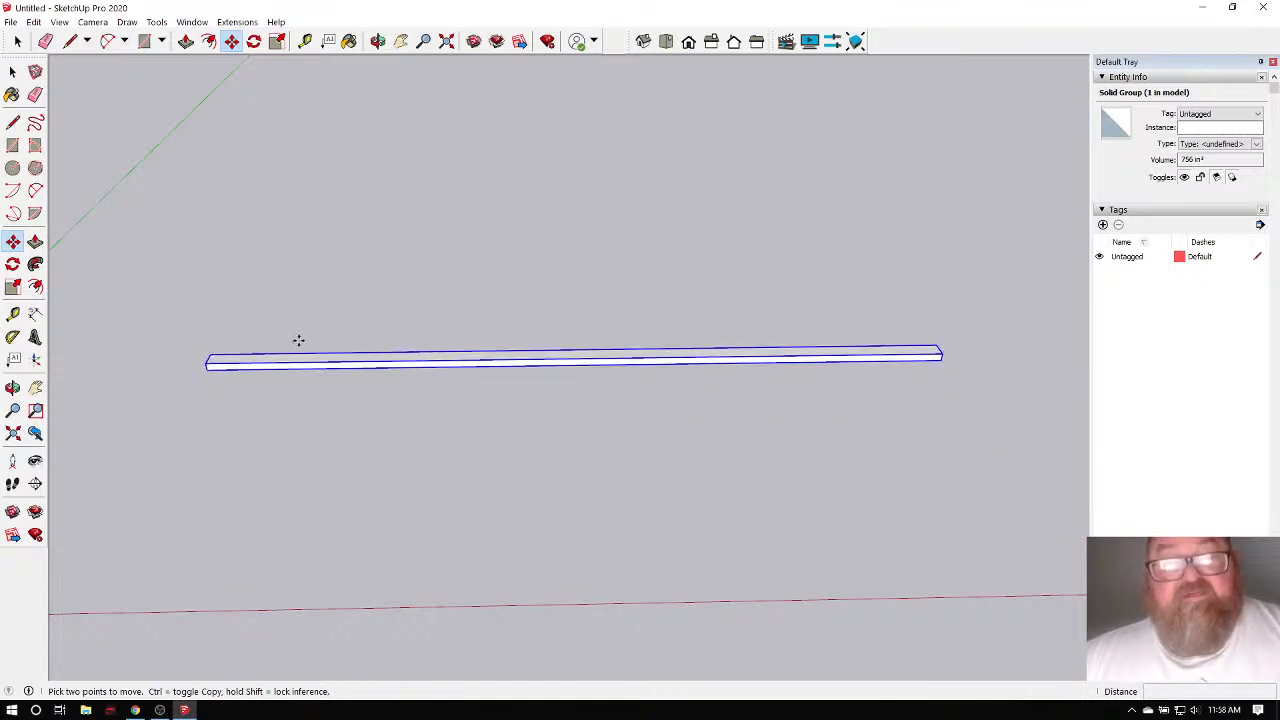
left_click(135, 711)
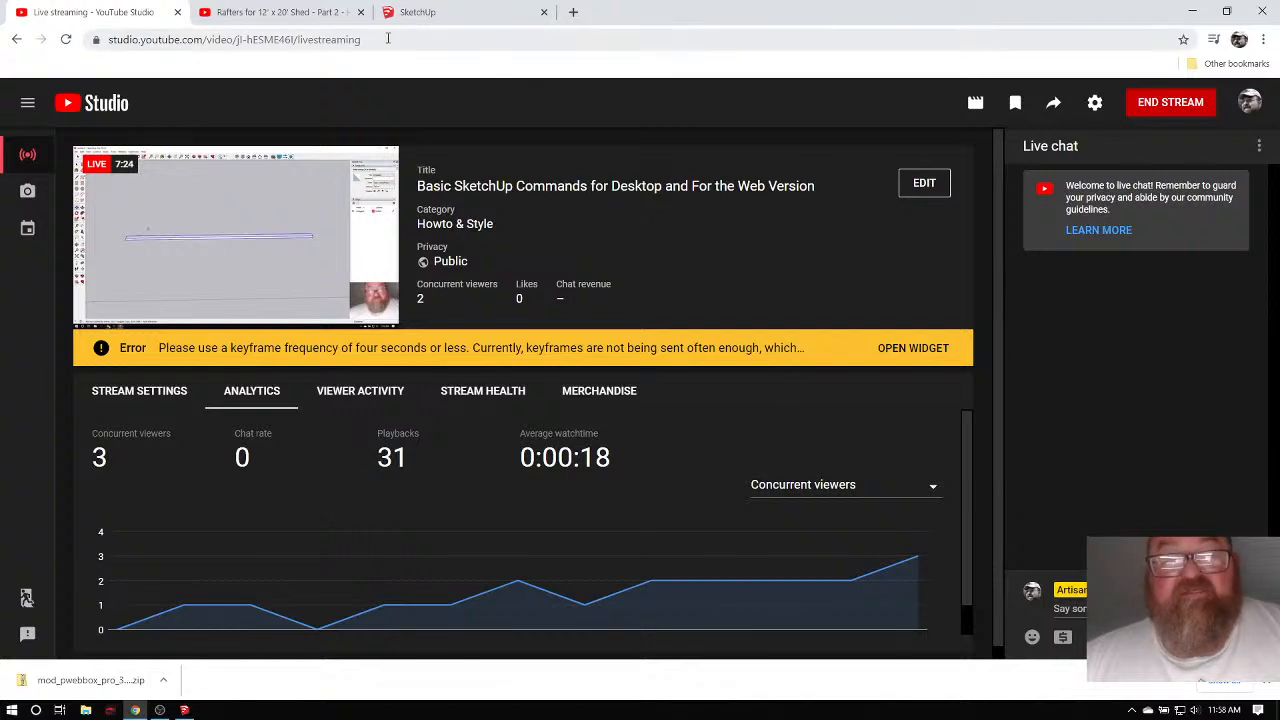
Switch to SketchUp for Web and orbit the empty Untitled model to a higher angle.
left_click(457, 16)
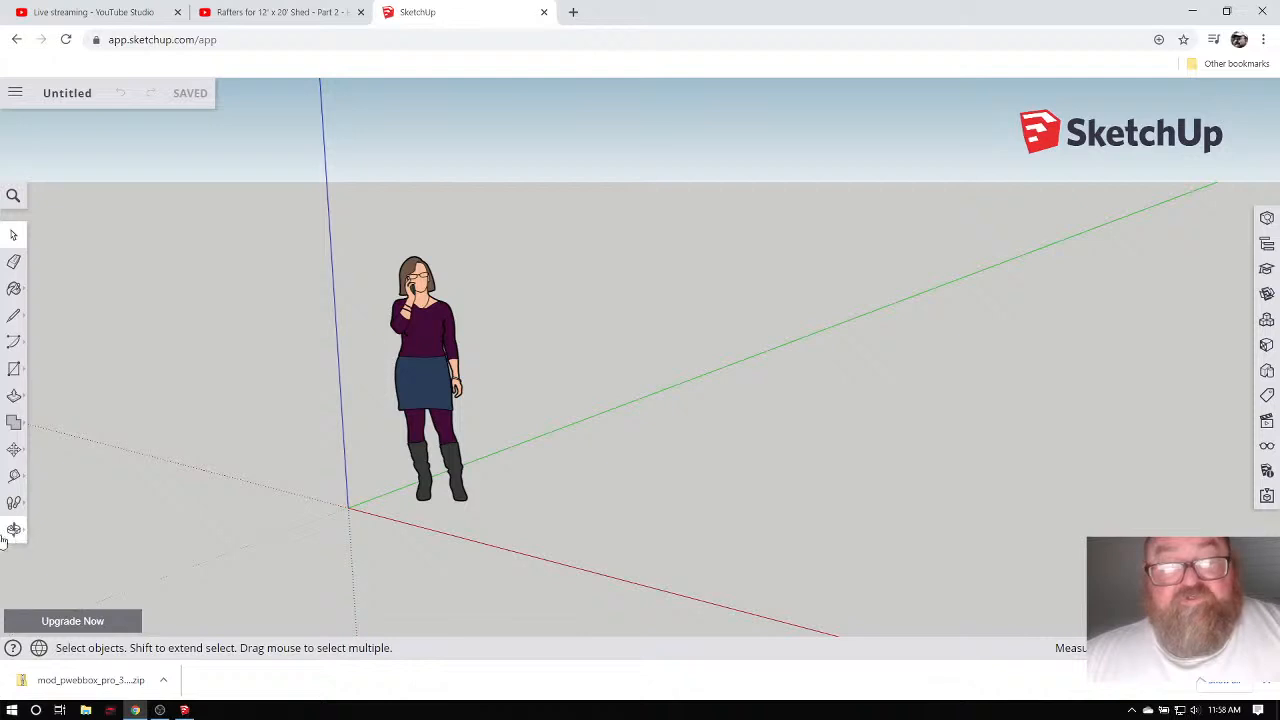
left_click(14, 531)
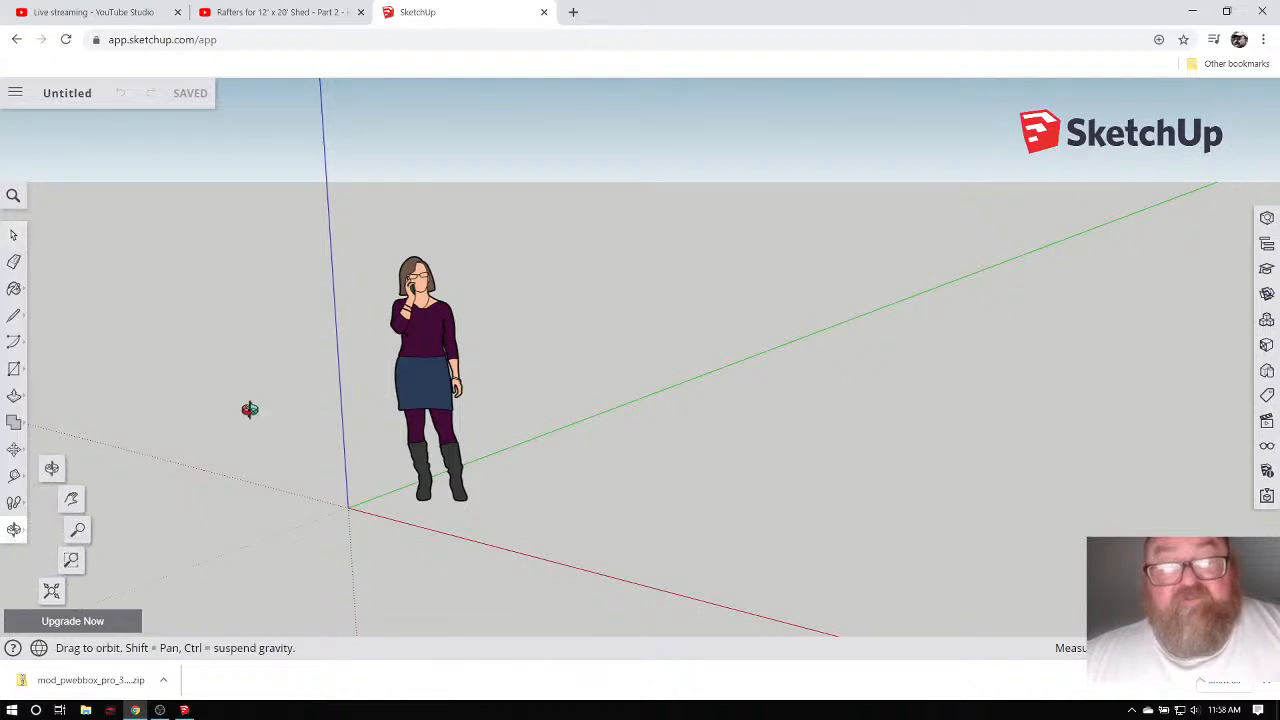
left_click_drag(265, 446, 606, 526)
scroll(600, 525, "up", 3)
left_click_drag(426, 511, 400, 511)
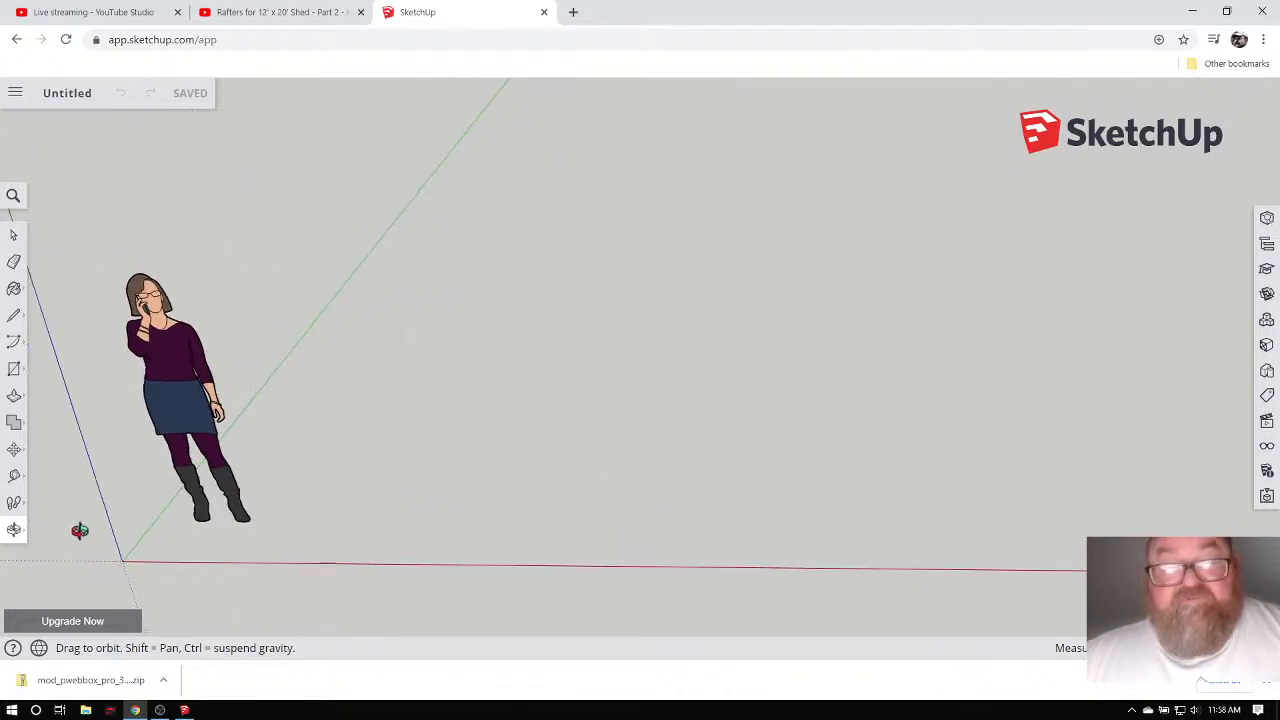
left_click(14, 533)
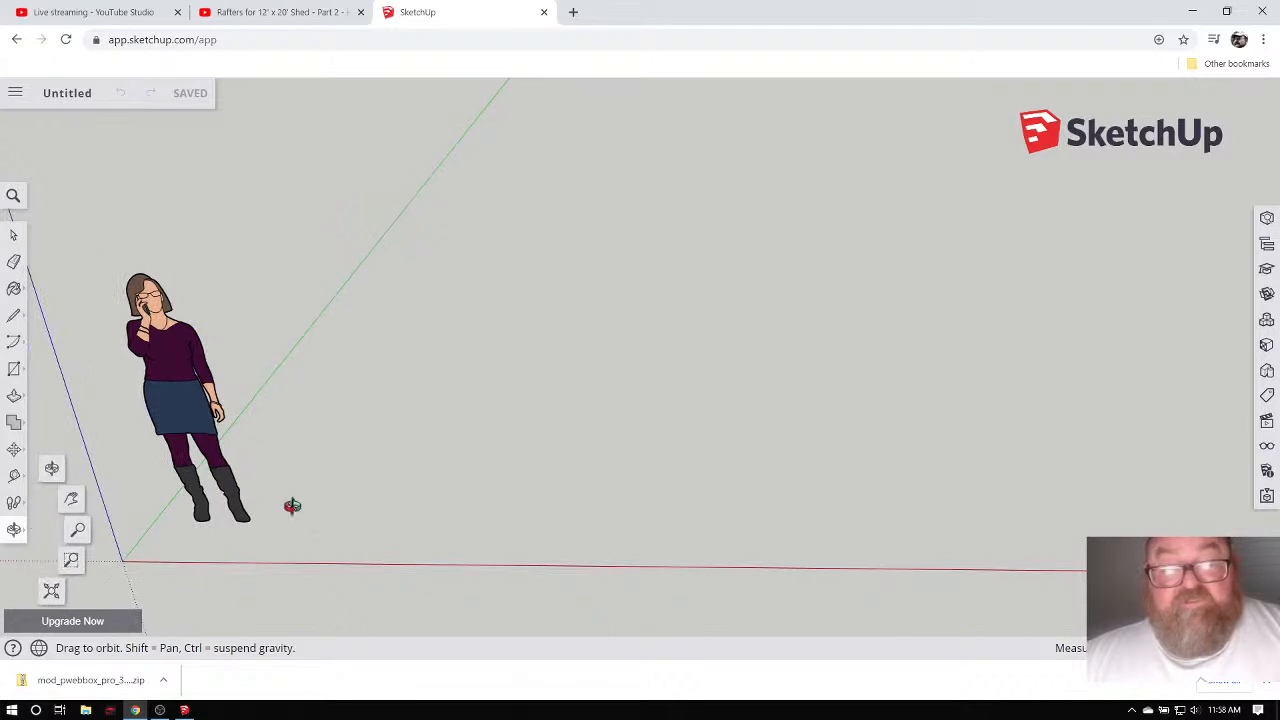
left_click_drag(291, 506, 417, 466)
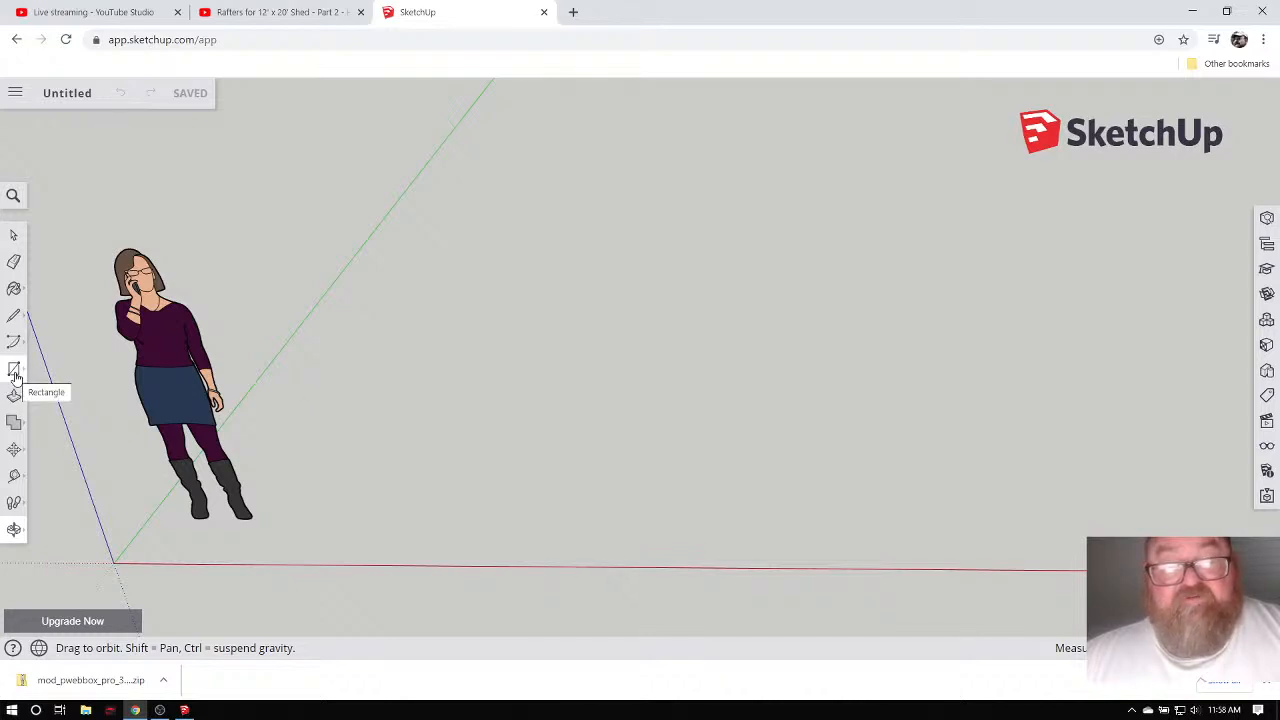
Draw a long, thin board-sized rectangle on the ground plane to the right of the figure.
left_click(15, 370)
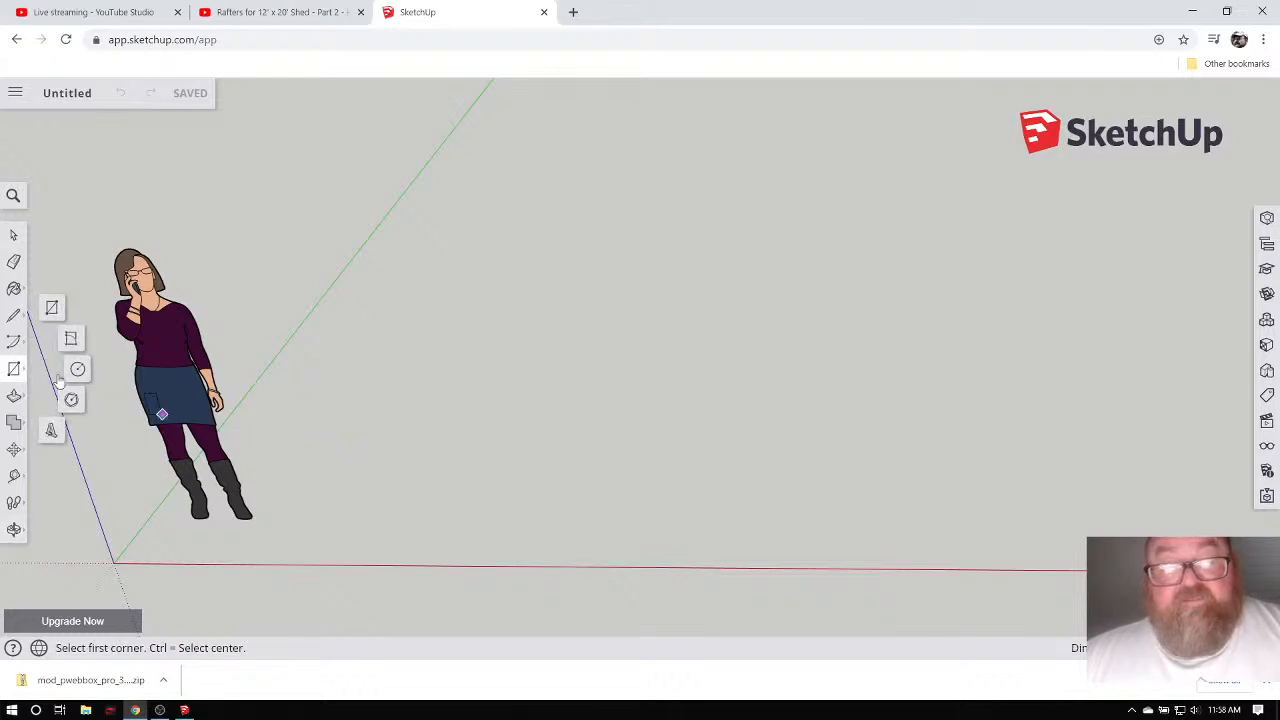
left_click(353, 441)
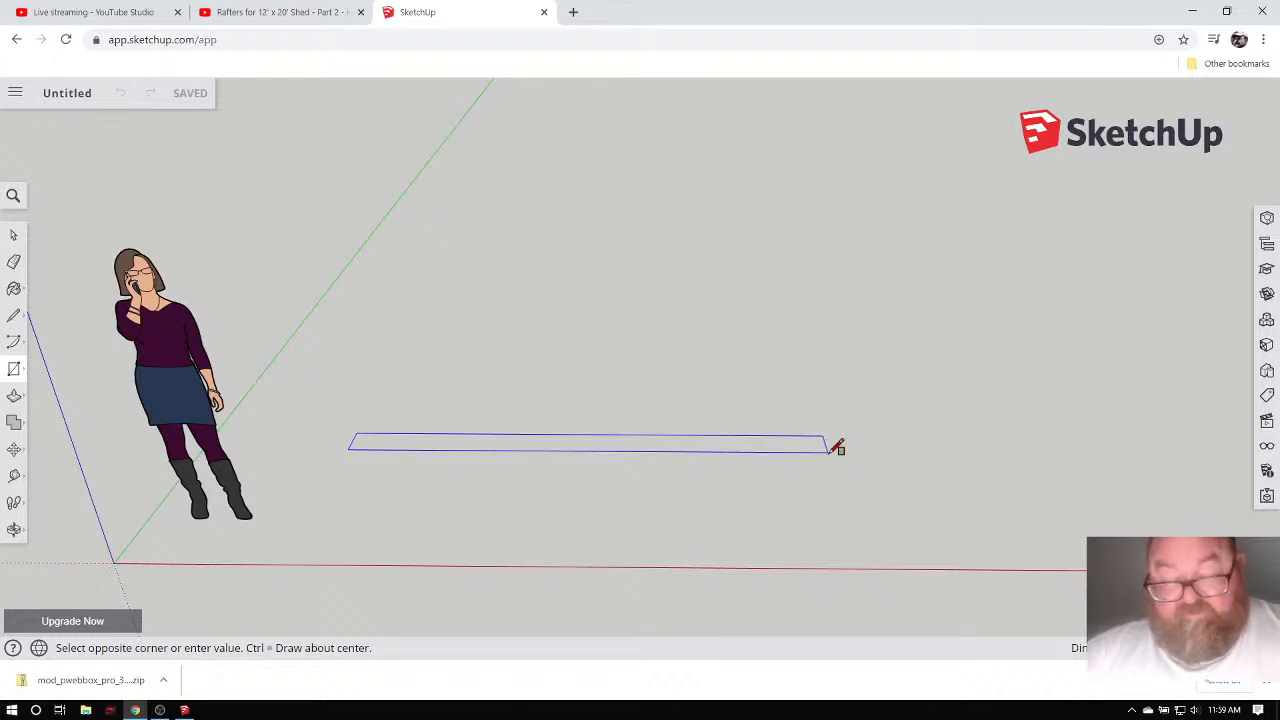
key("Return")
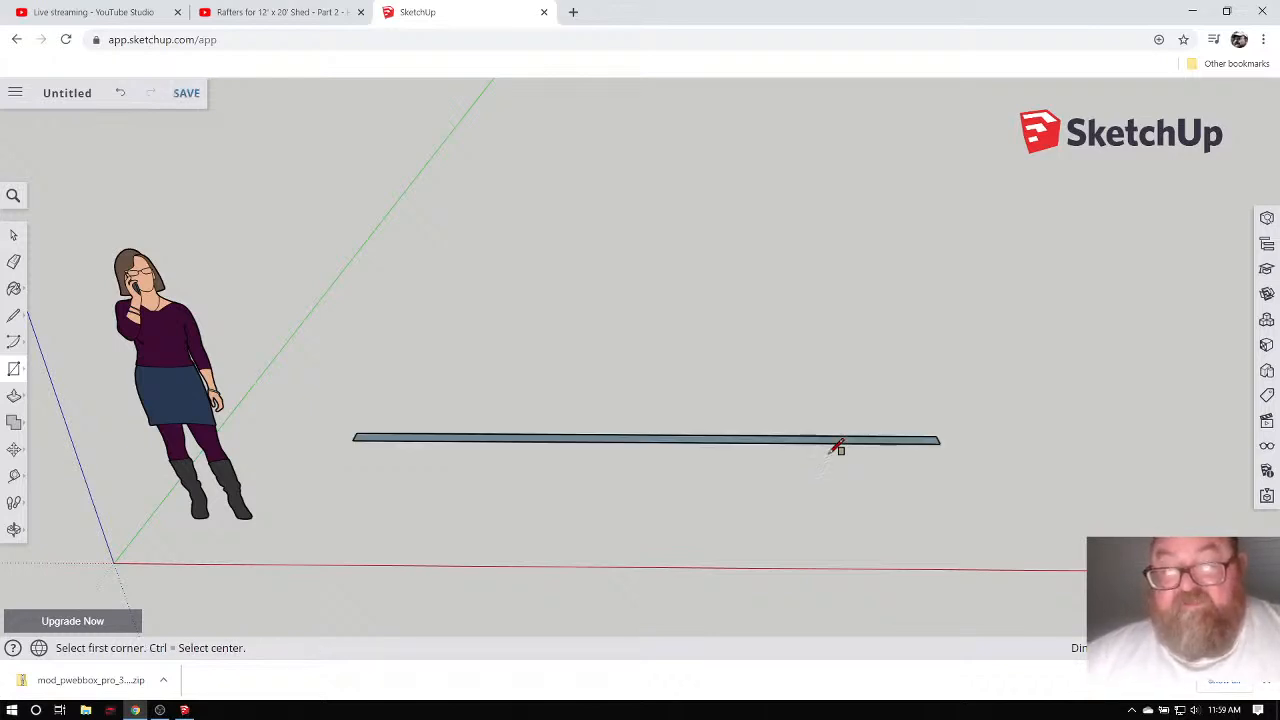
scroll(420, 443, "up", 3)
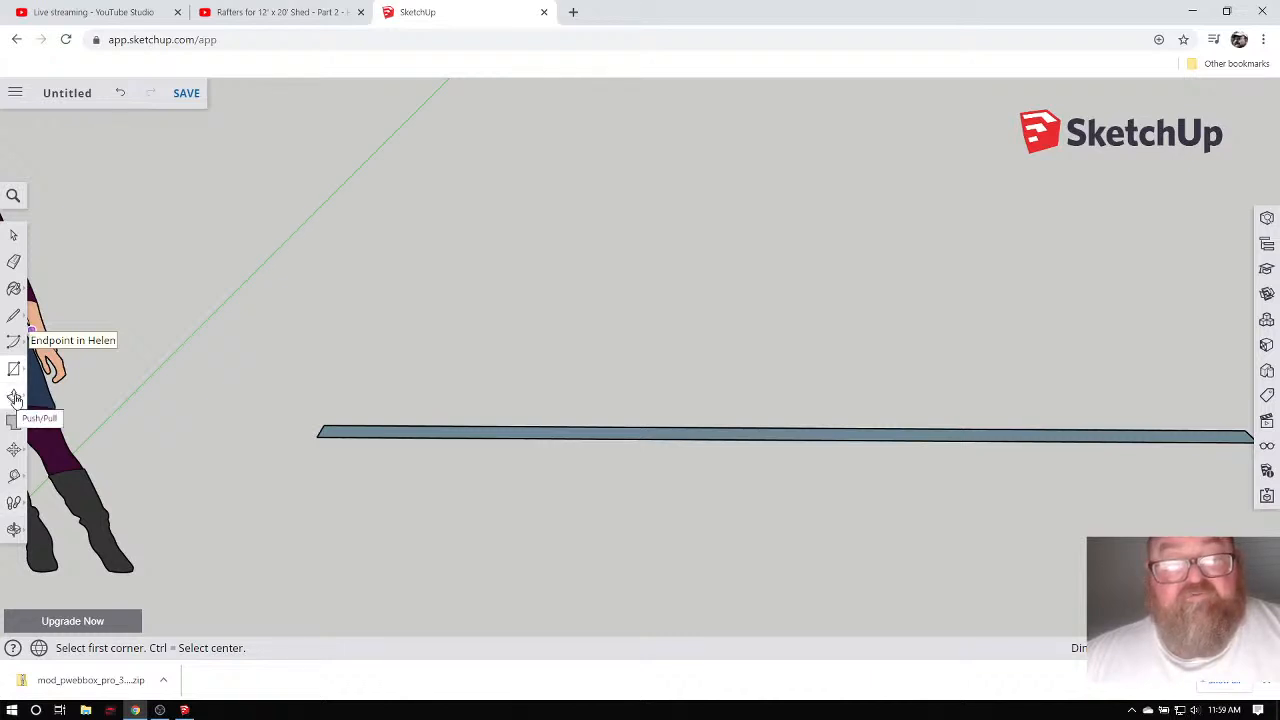
left_click(14, 397)
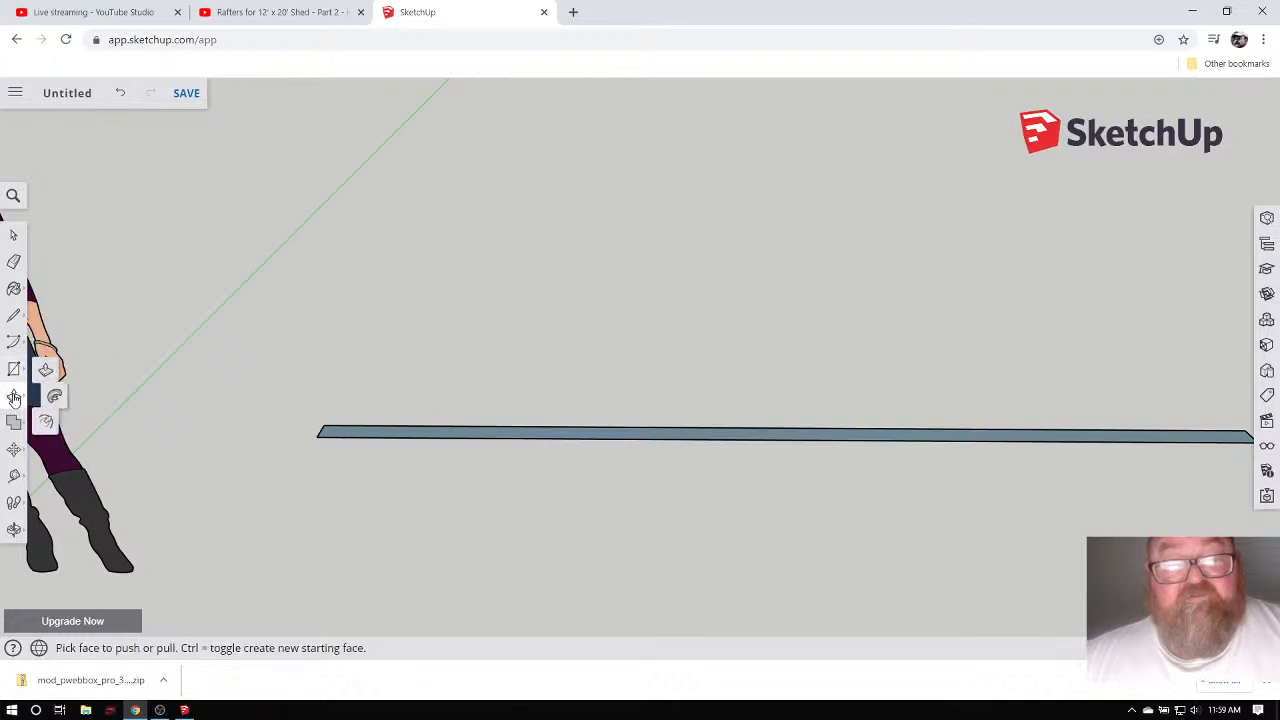
Push/pull the flat rectangle up into a thin solid board.
left_click(336, 438)
left_click(334, 415)
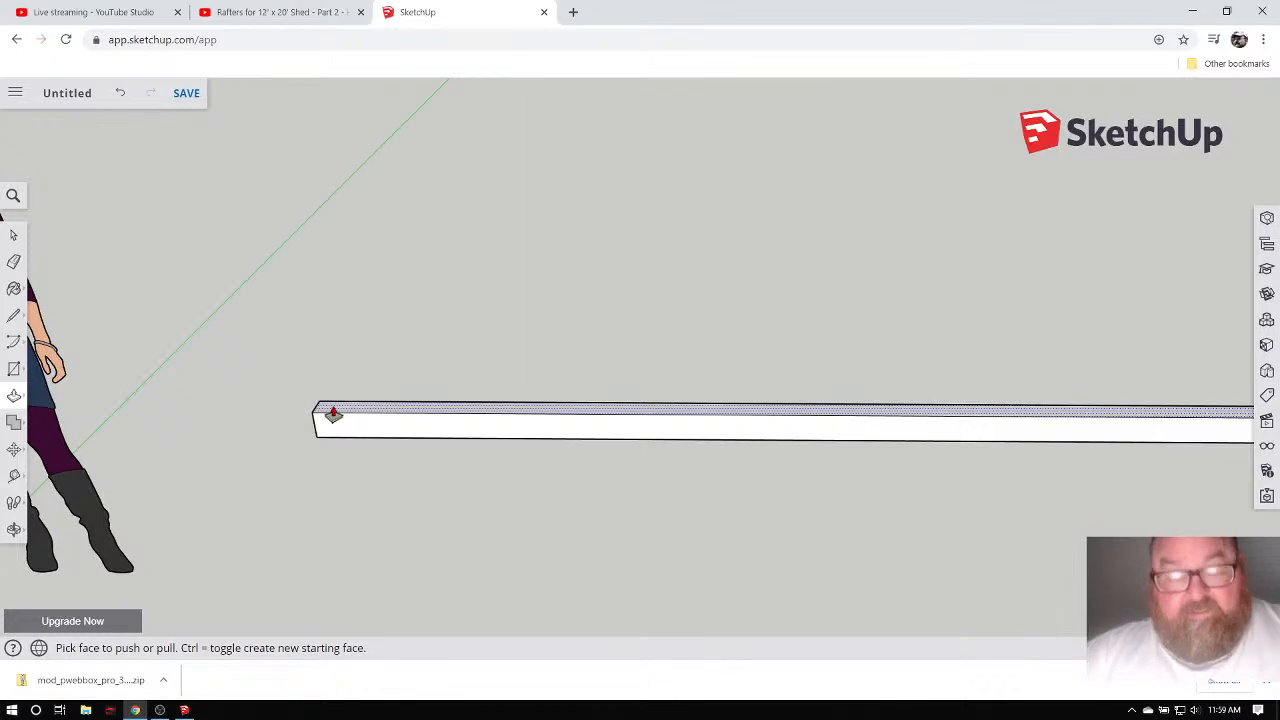
left_click(334, 413)
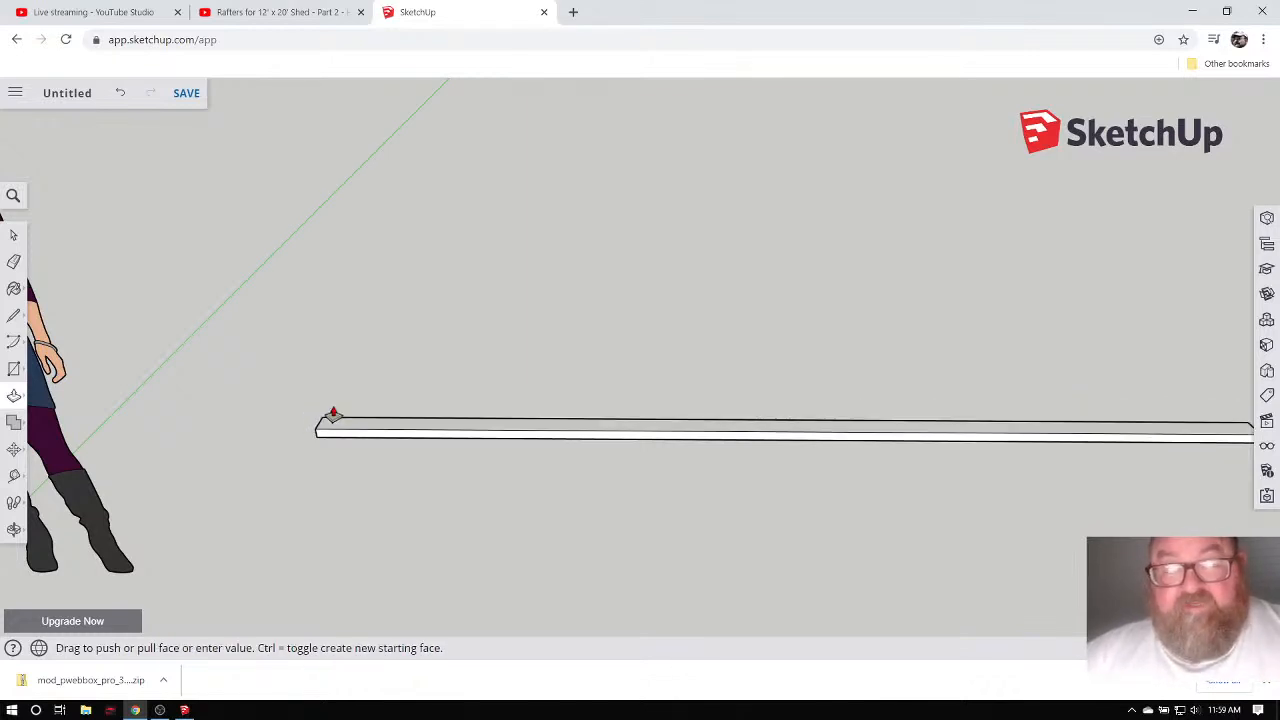
left_click(334, 415)
scroll(270, 408, "down", 4)
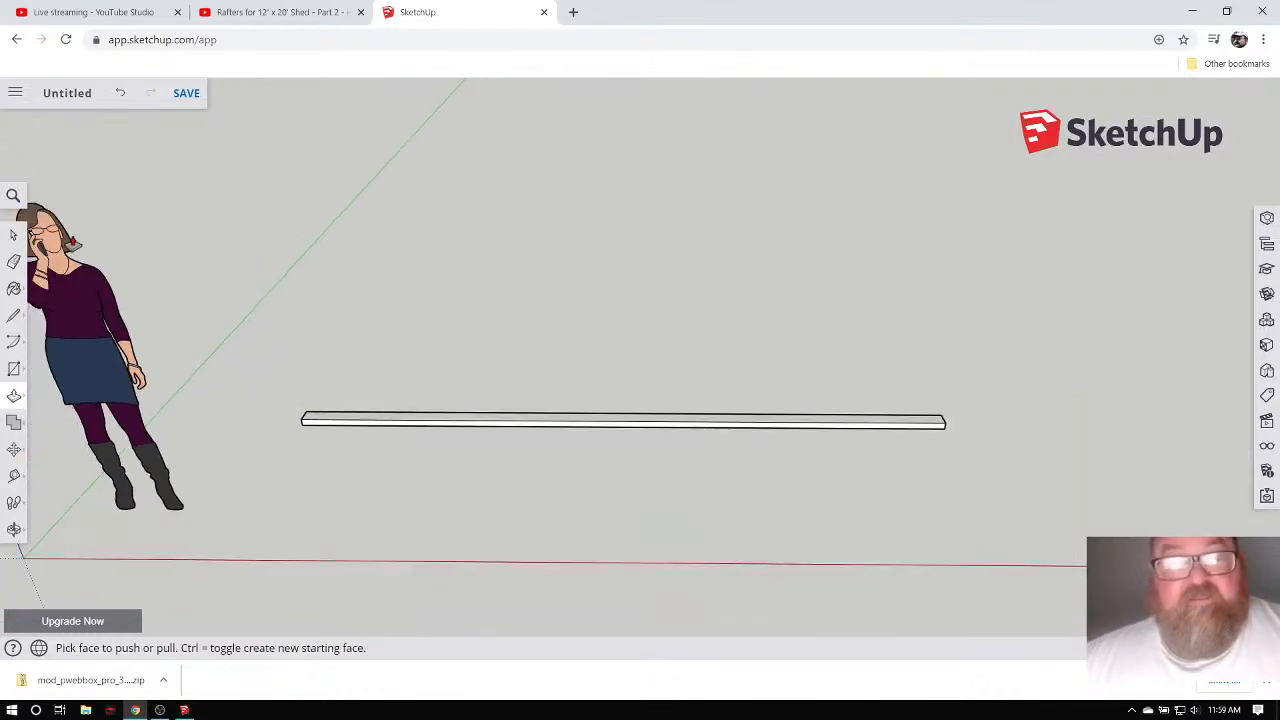
Window-select the whole board and make it a group.
left_click(14, 234)
left_click_drag(268, 347, 1027, 462)
right_click(540, 418)
mouse_move(540, 418)
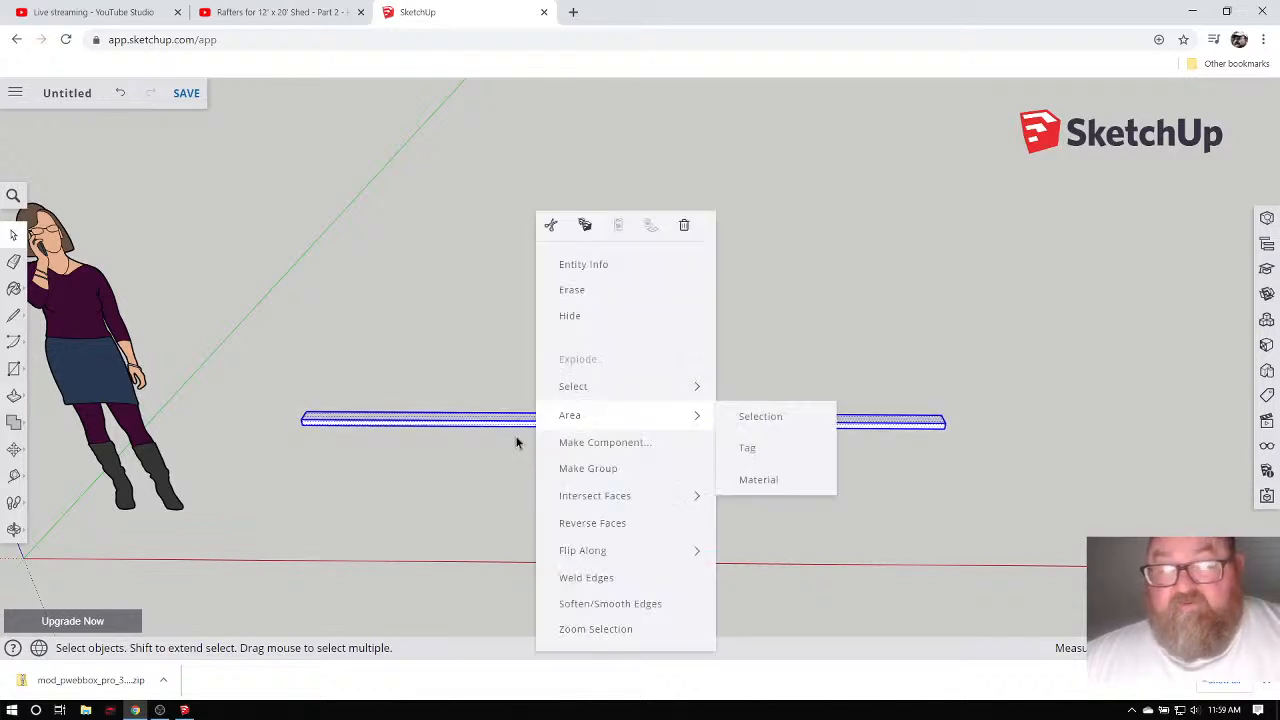
left_click(567, 468)
left_click(411, 368)
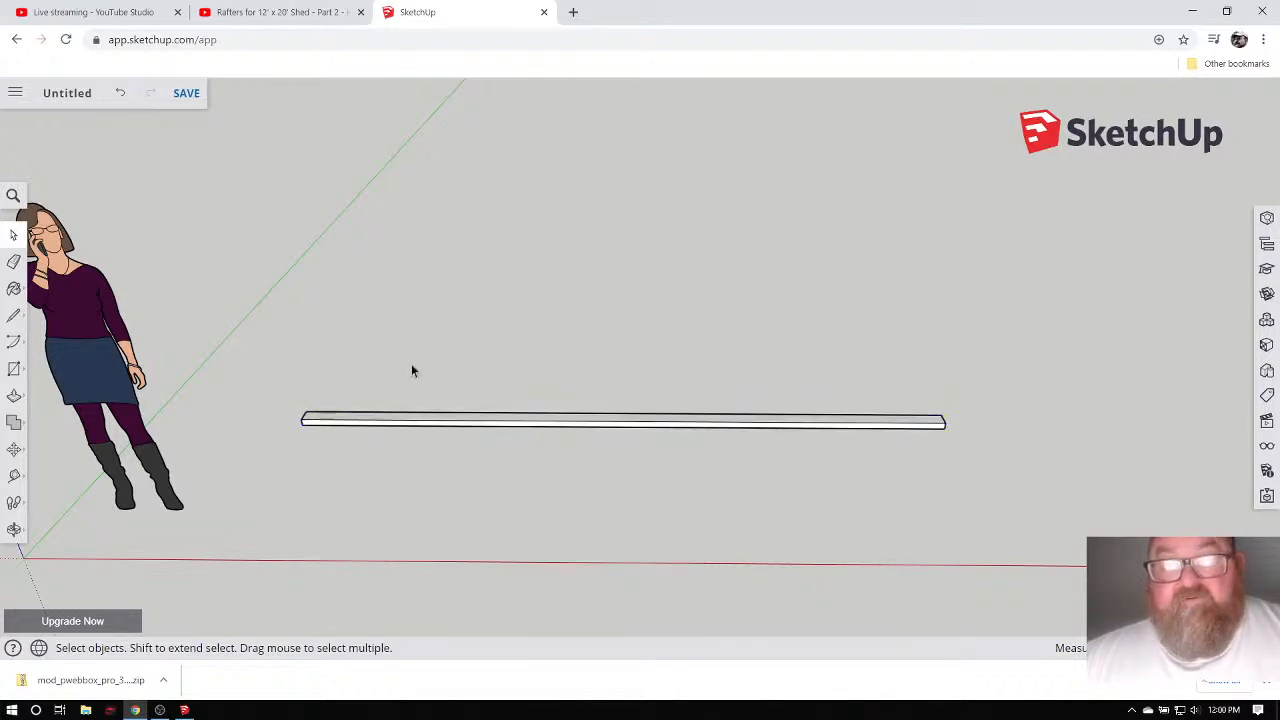
scroll(371, 394, "up", 2)
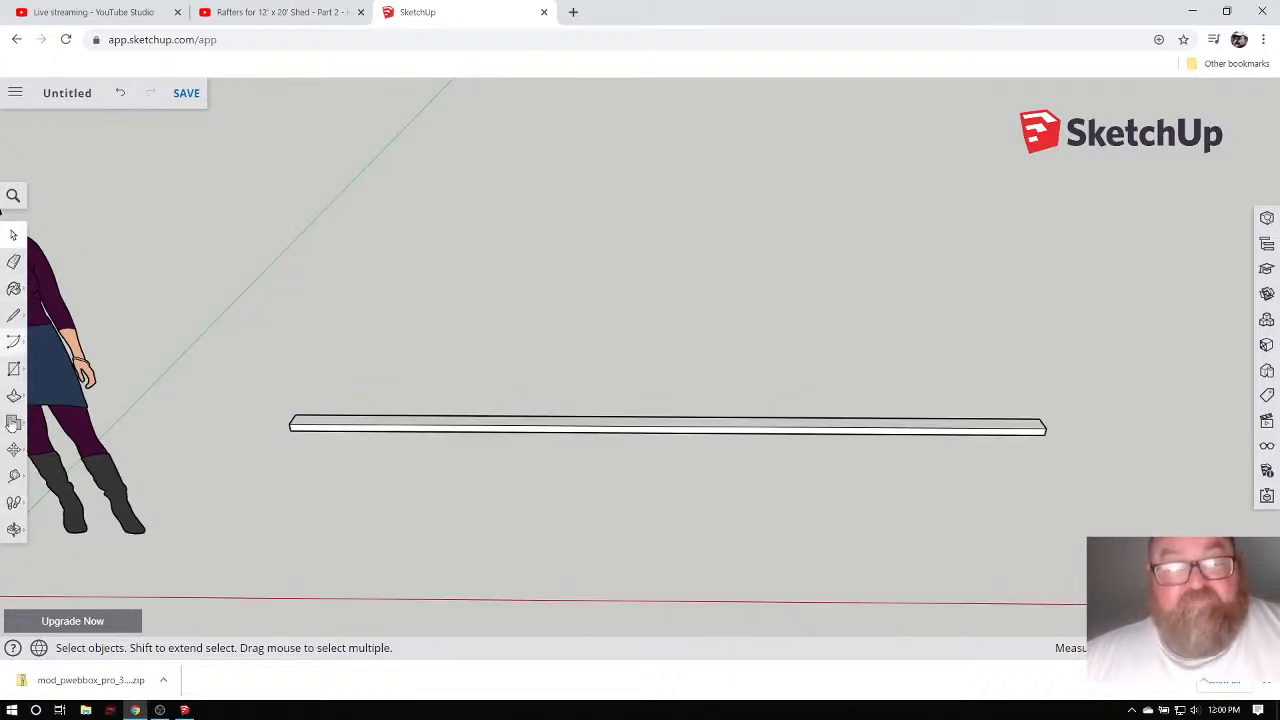
Toggle between the desktop and web SketchUp windows to compare their matching board groups.
left_click(184, 710)
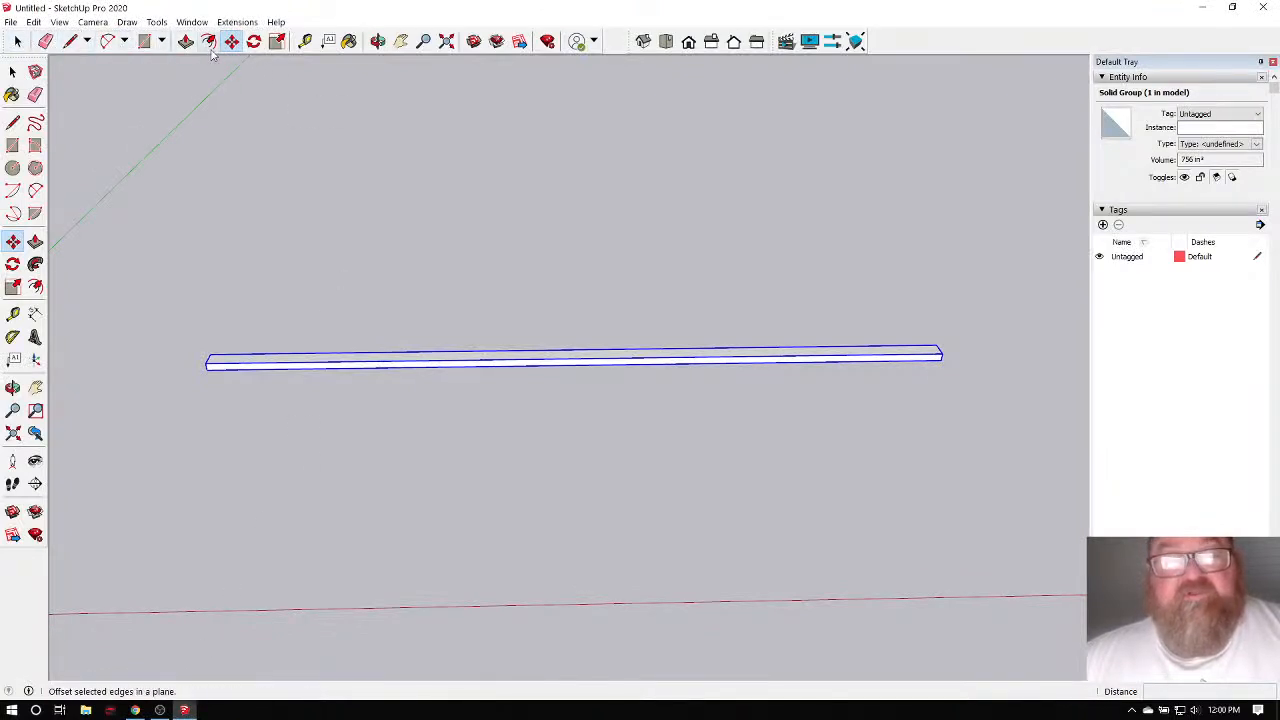
left_click(135, 710)
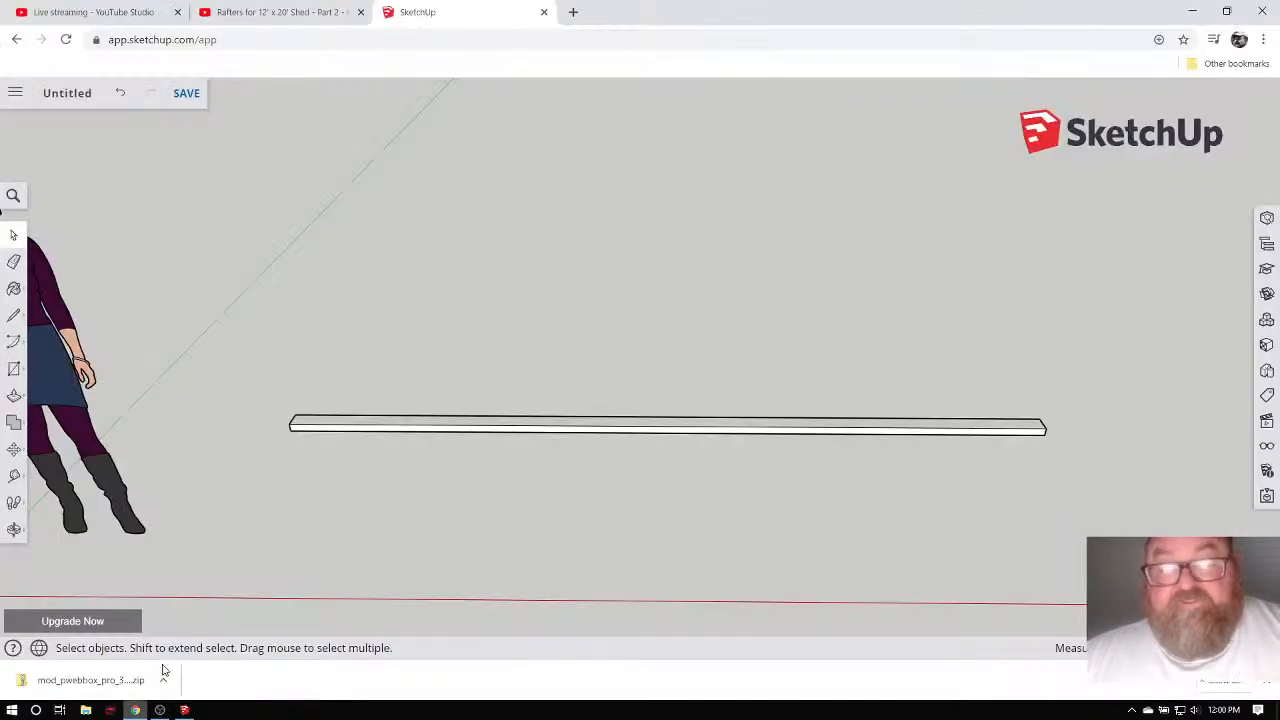
left_click(137, 710)
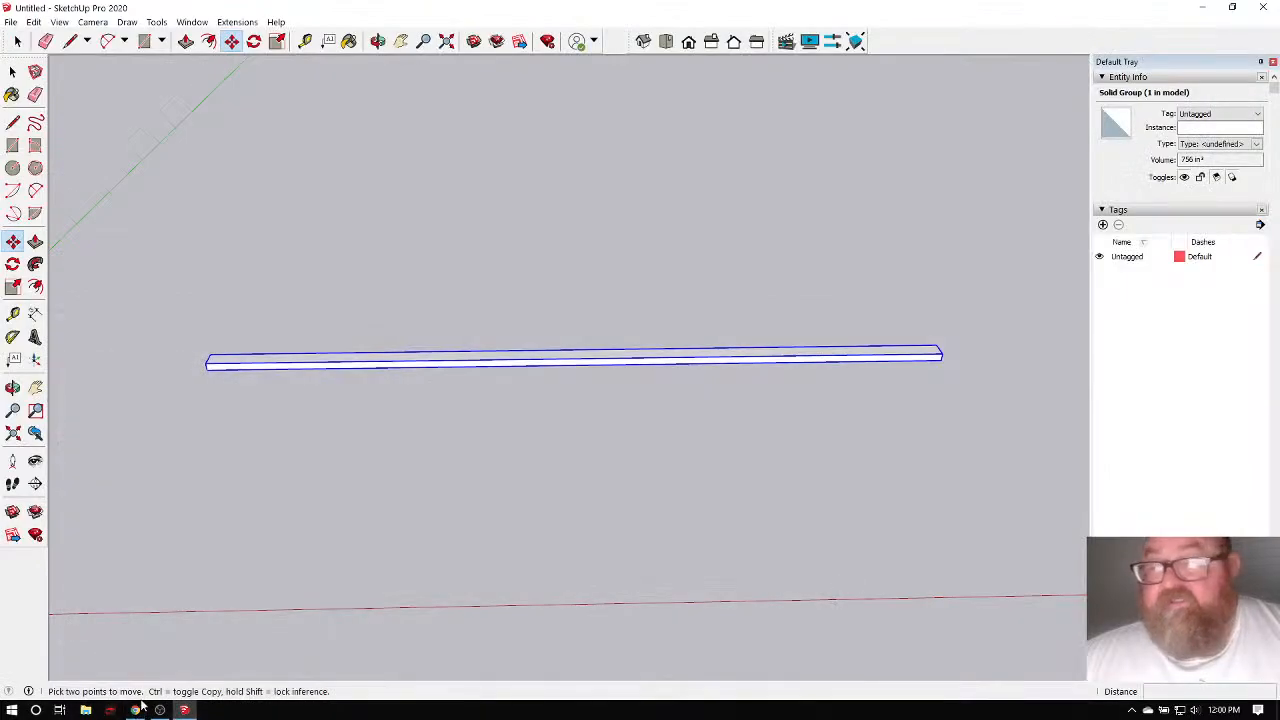
left_click(136, 710)
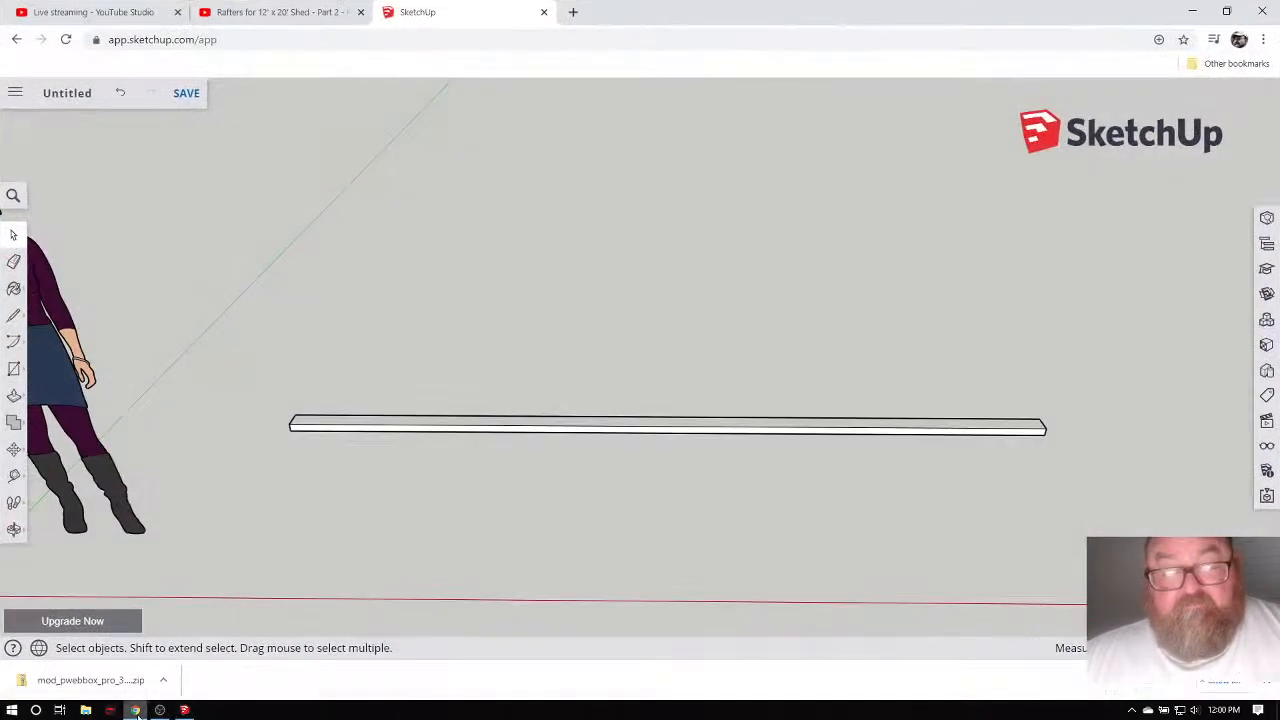
left_click(136, 710)
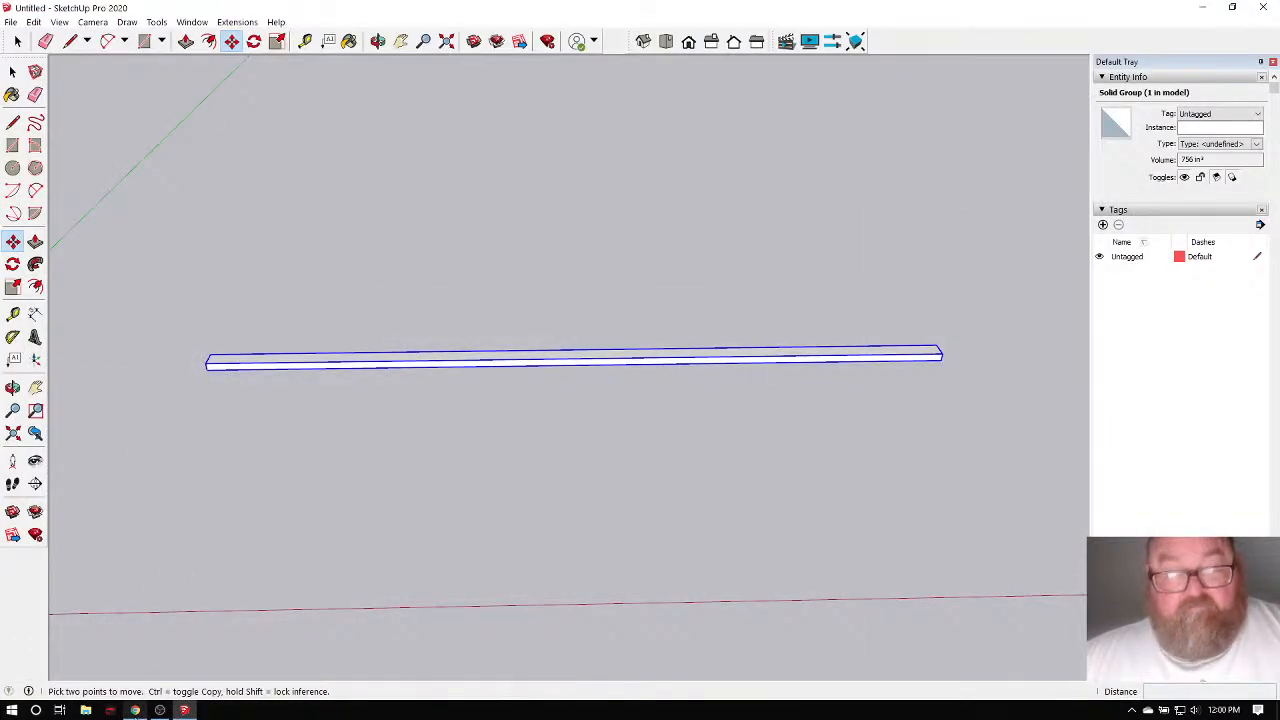
left_click(135, 710)
Close the rafters video tab, check the YouTube Studio stream dashboard, and return to desktop SketchUp.
left_click(237, 11)
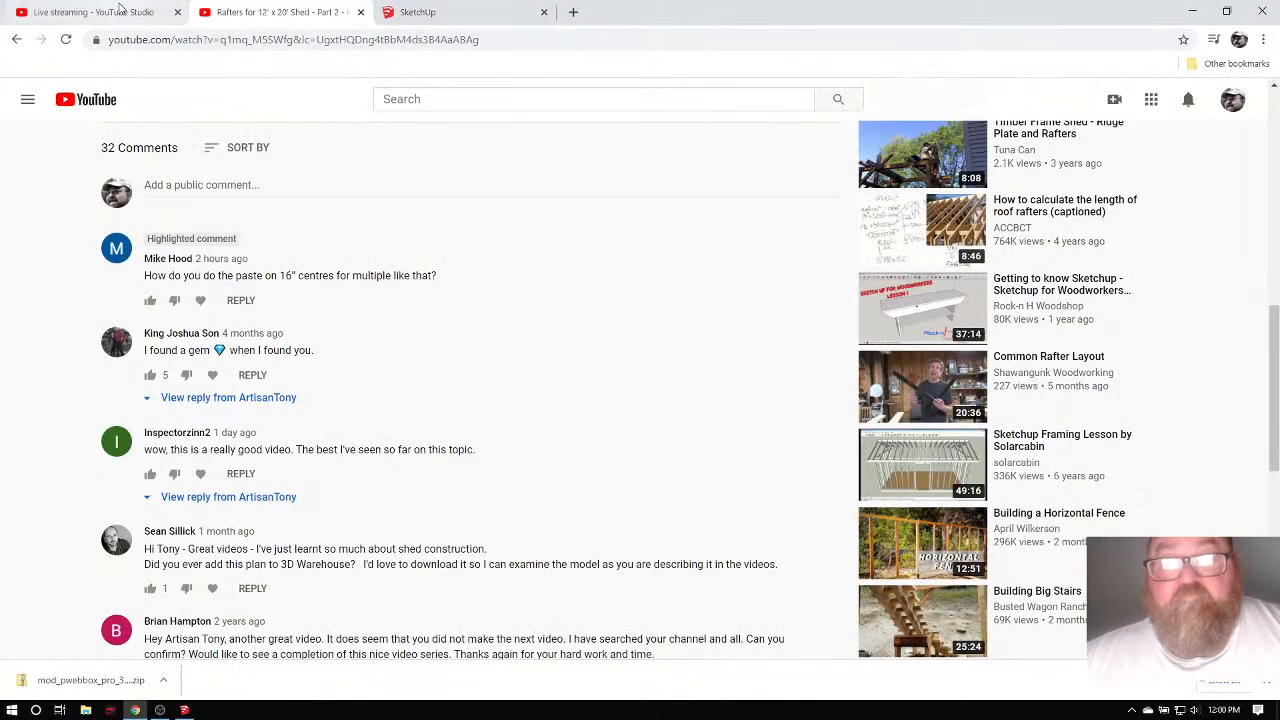
left_click(362, 13)
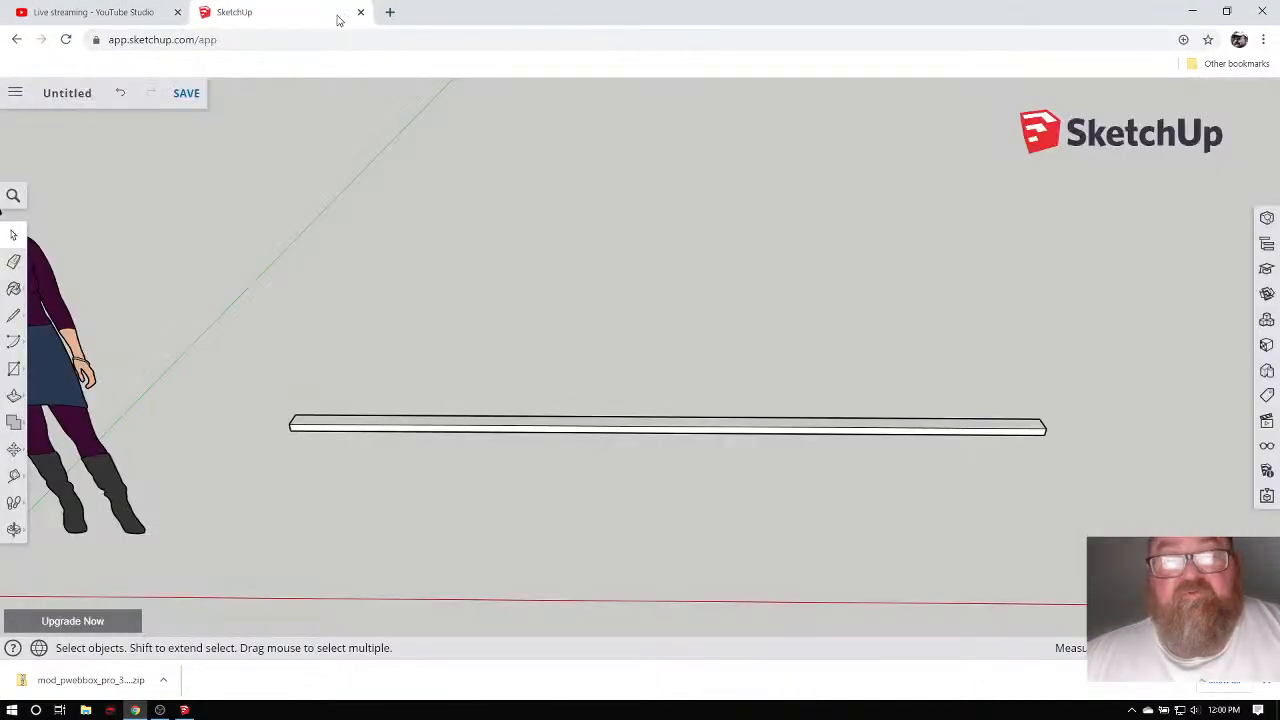
left_click(146, 12)
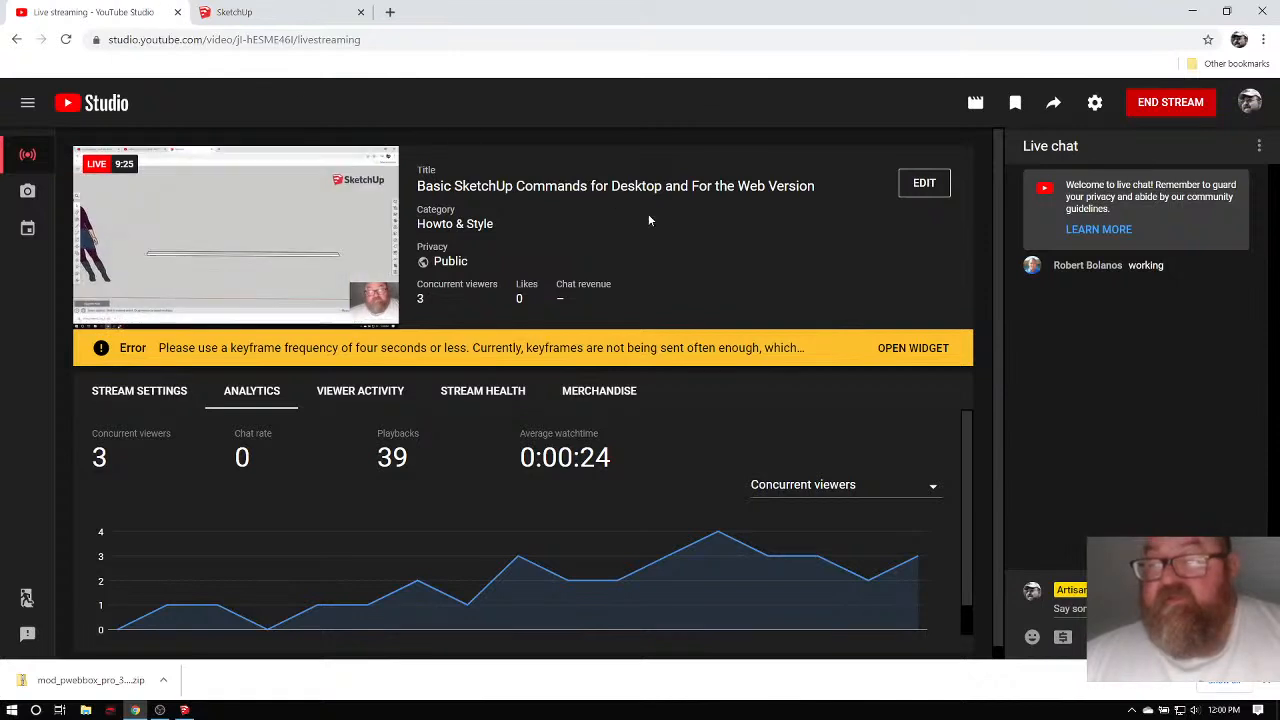
left_click(280, 10)
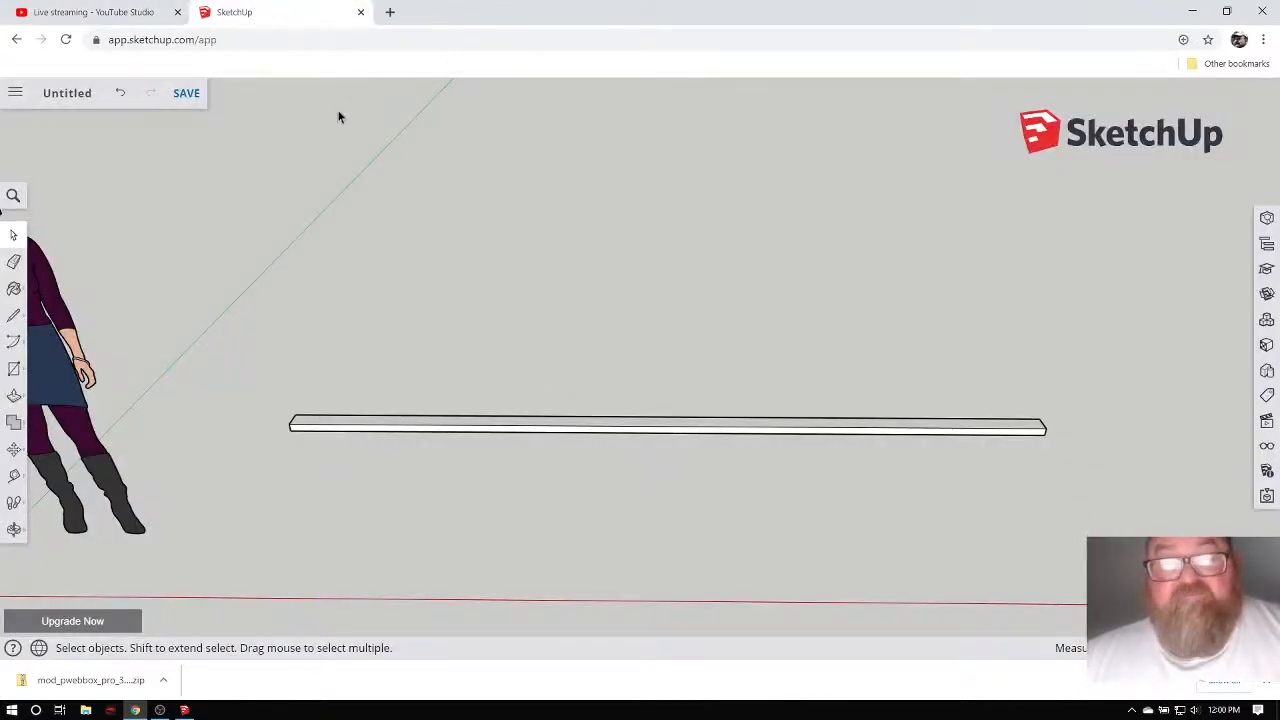
left_click(184, 710)
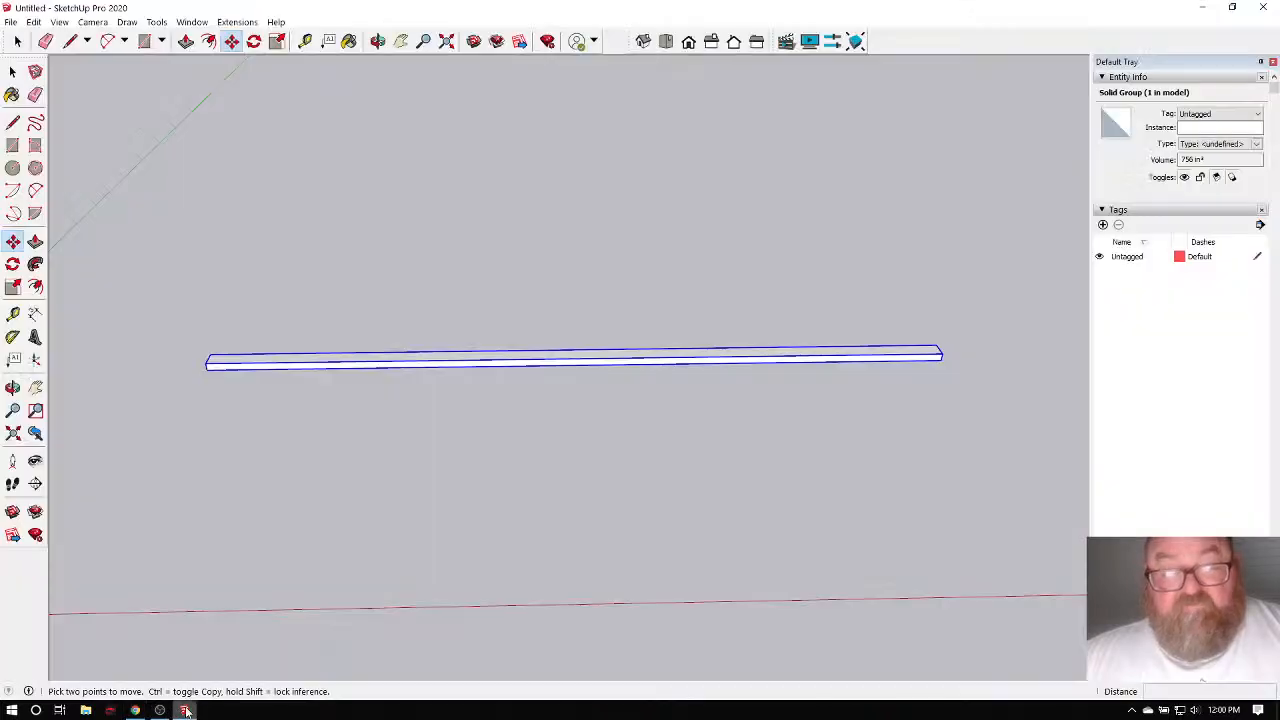
Orbit to the board's end and draw a 3.5 by 1.5 rectangle from its top-left corner.
left_click(378, 41)
left_click_drag(268, 372, 258, 398)
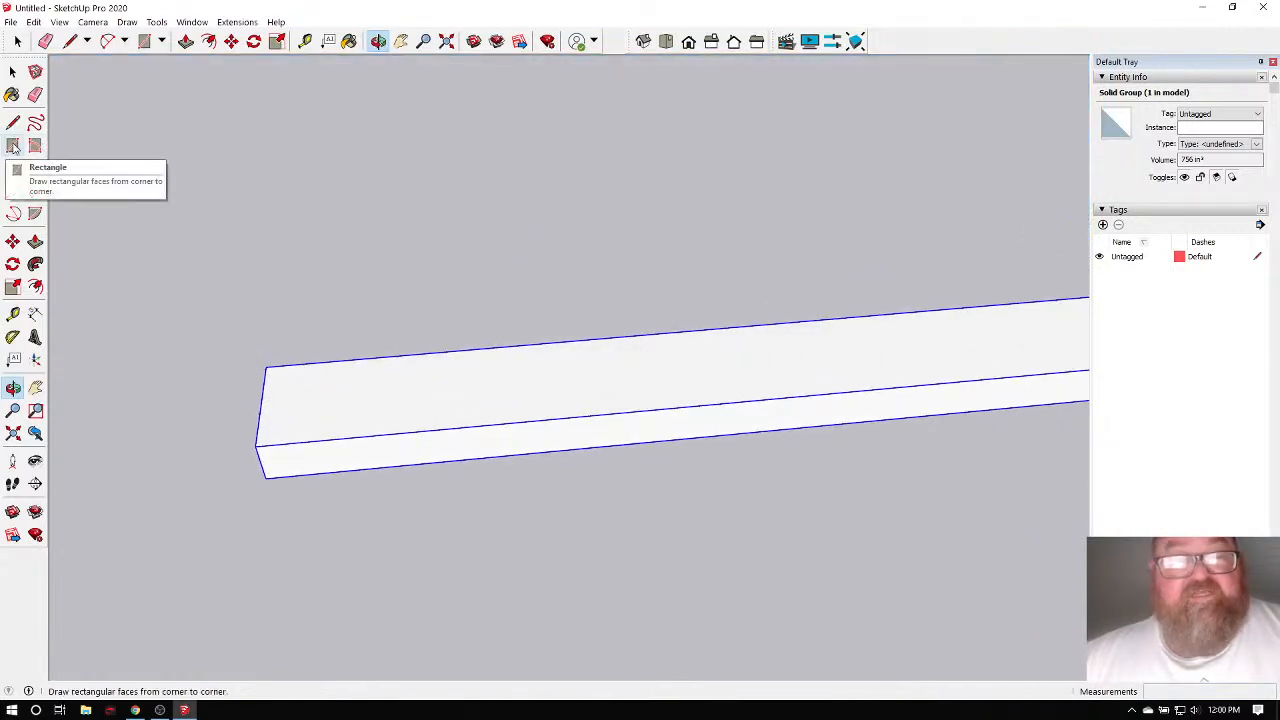
left_click(144, 41)
left_click(265, 367)
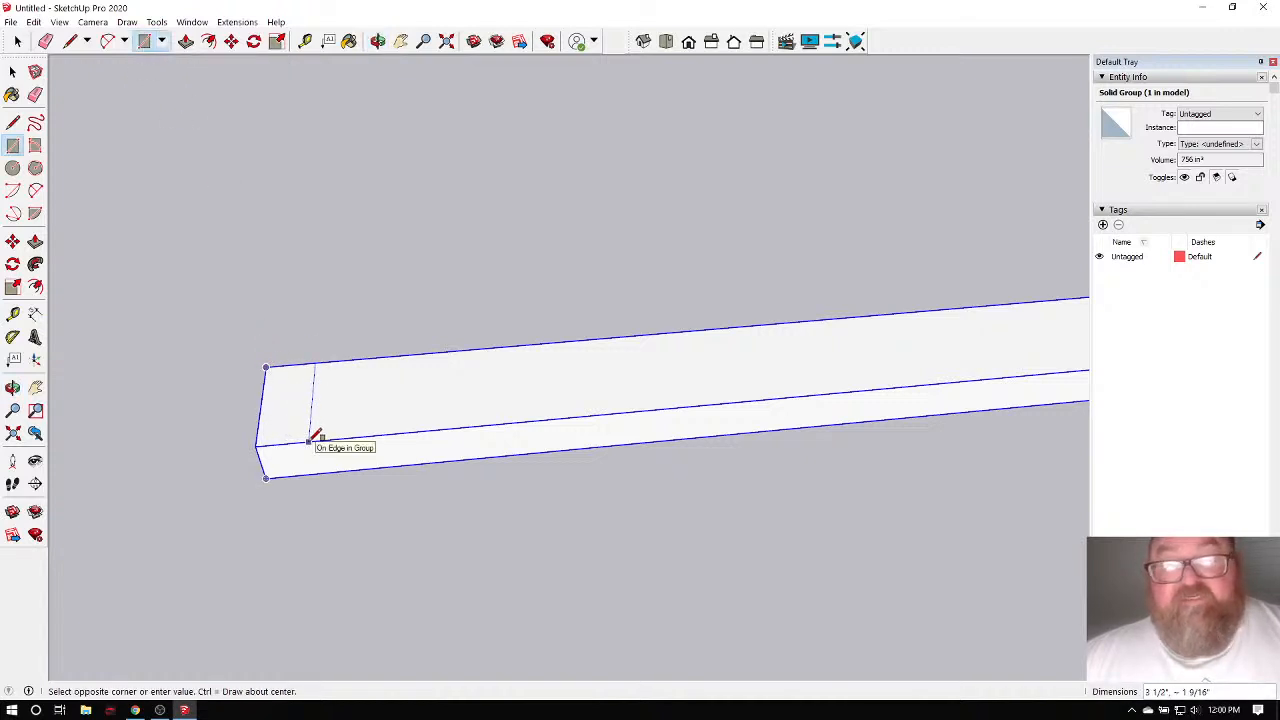
key("Escape")
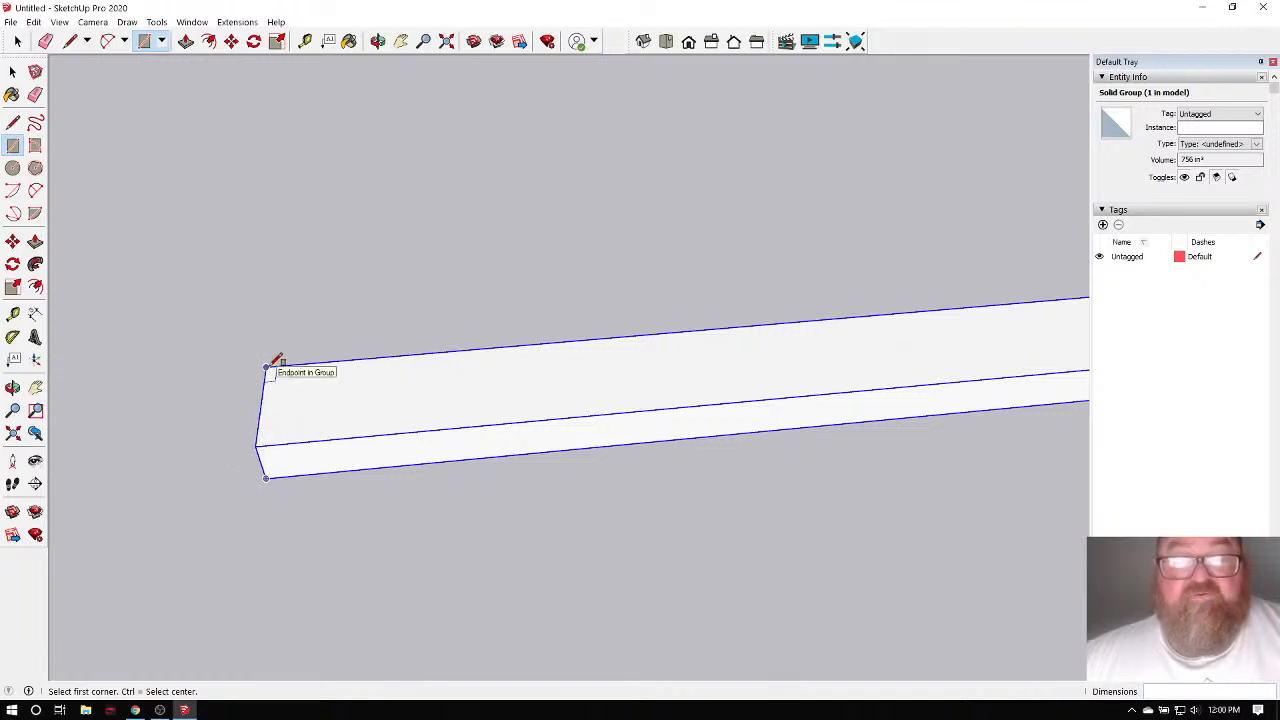
left_click(267, 366)
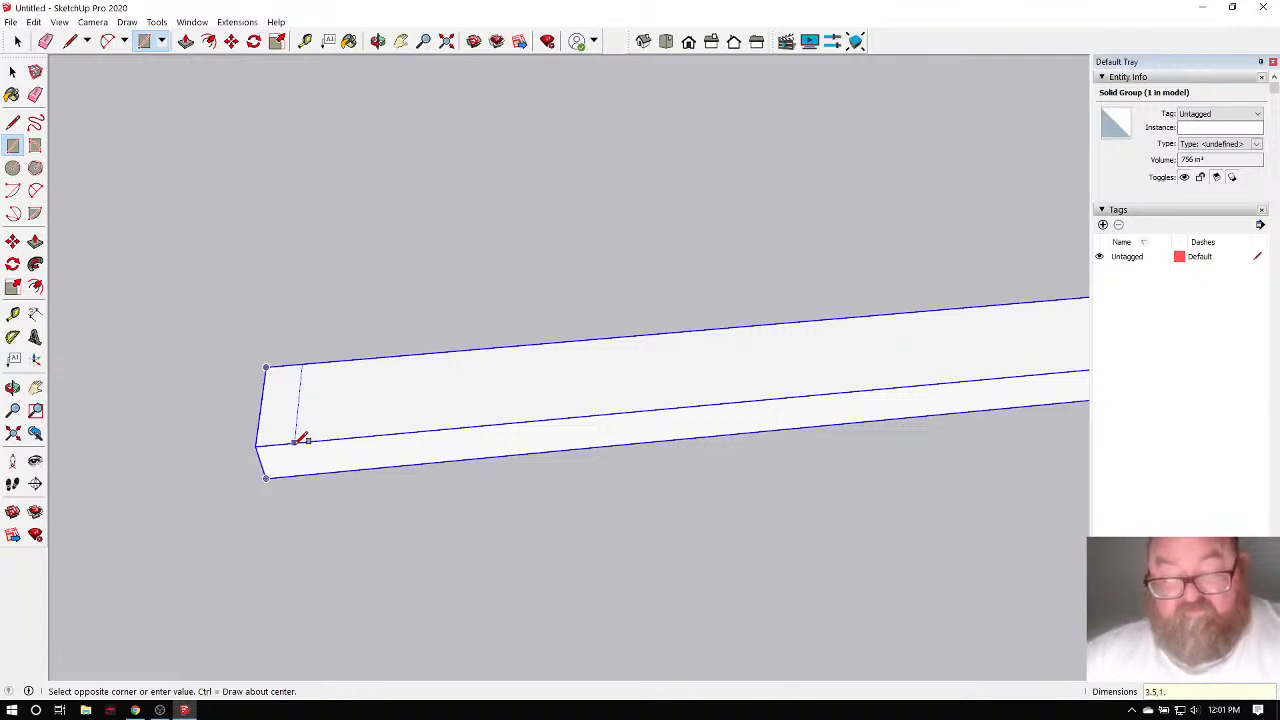
key("Return")
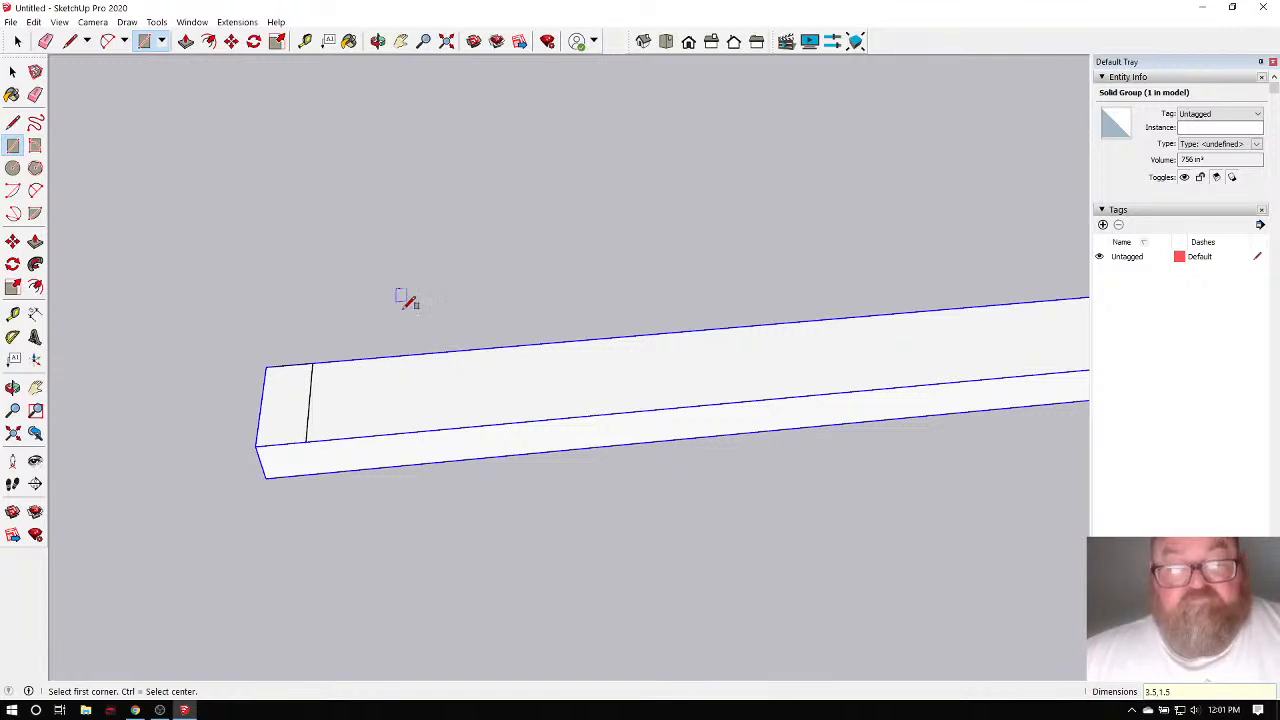
left_click(17, 41)
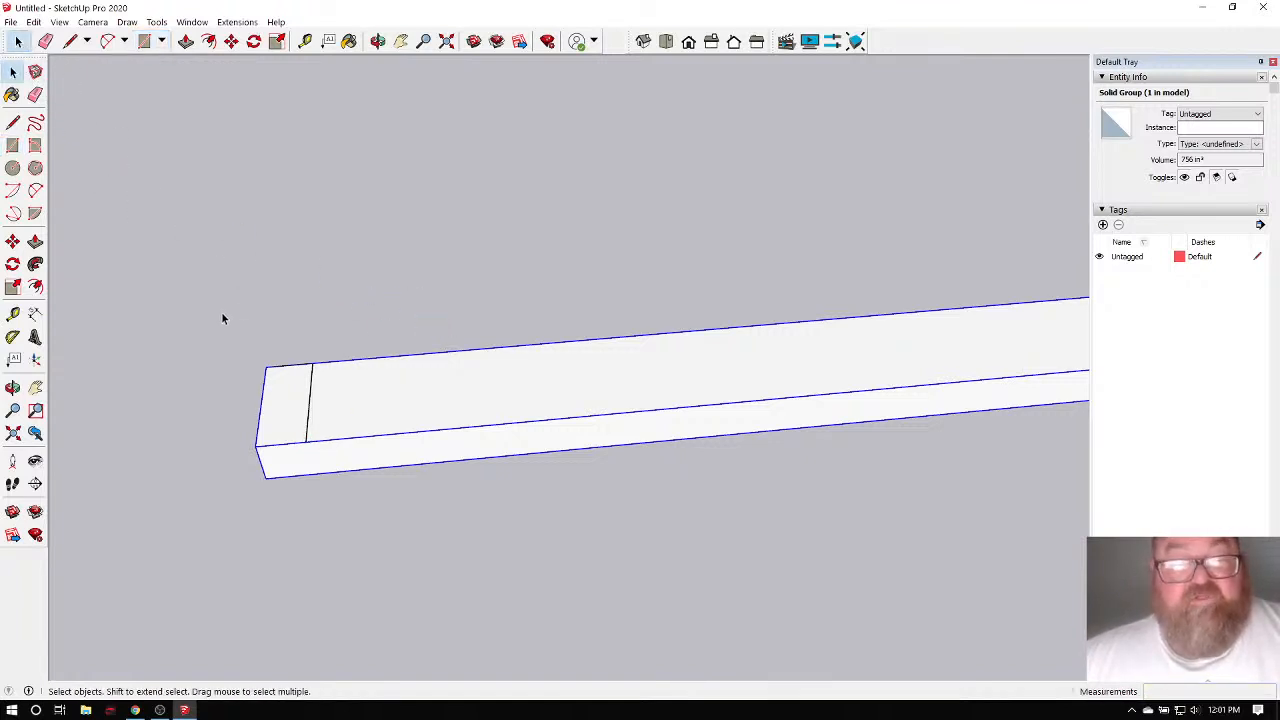
Window-select the marked 3.5 by 1.5 end face and its edges.
left_click_drag(222, 318, 326, 463)
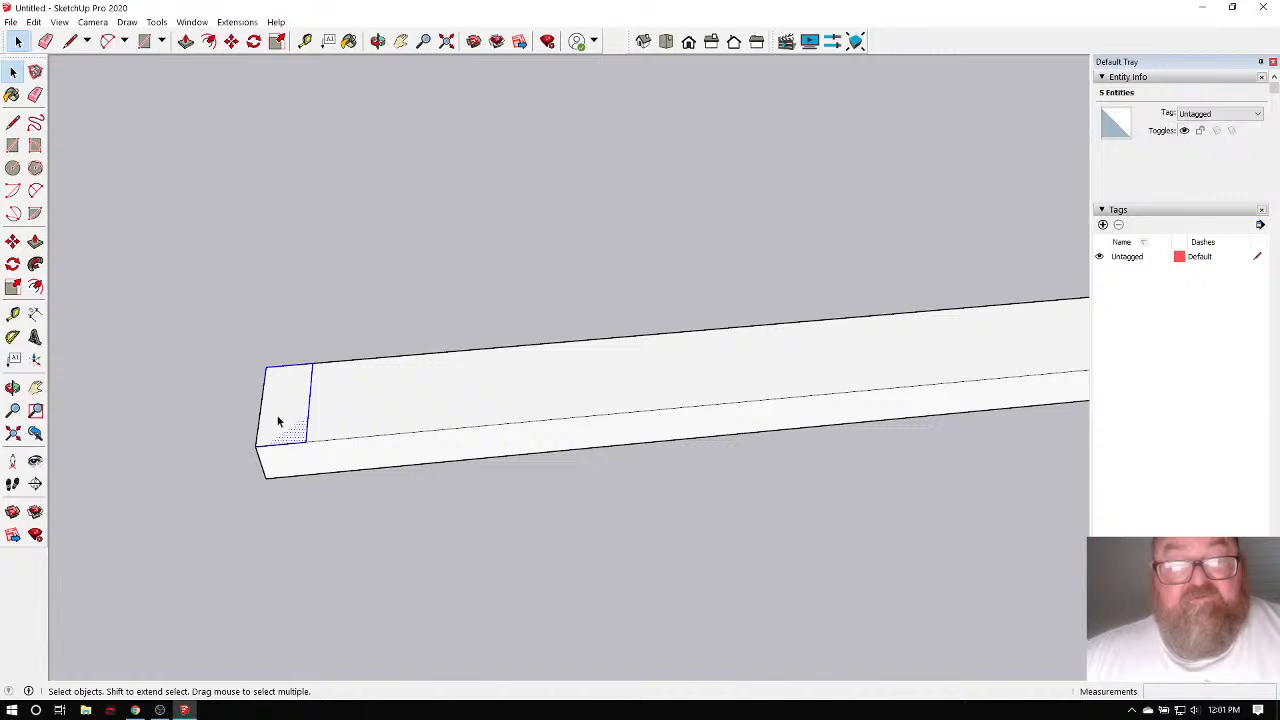
scroll(278, 421, "up", 3)
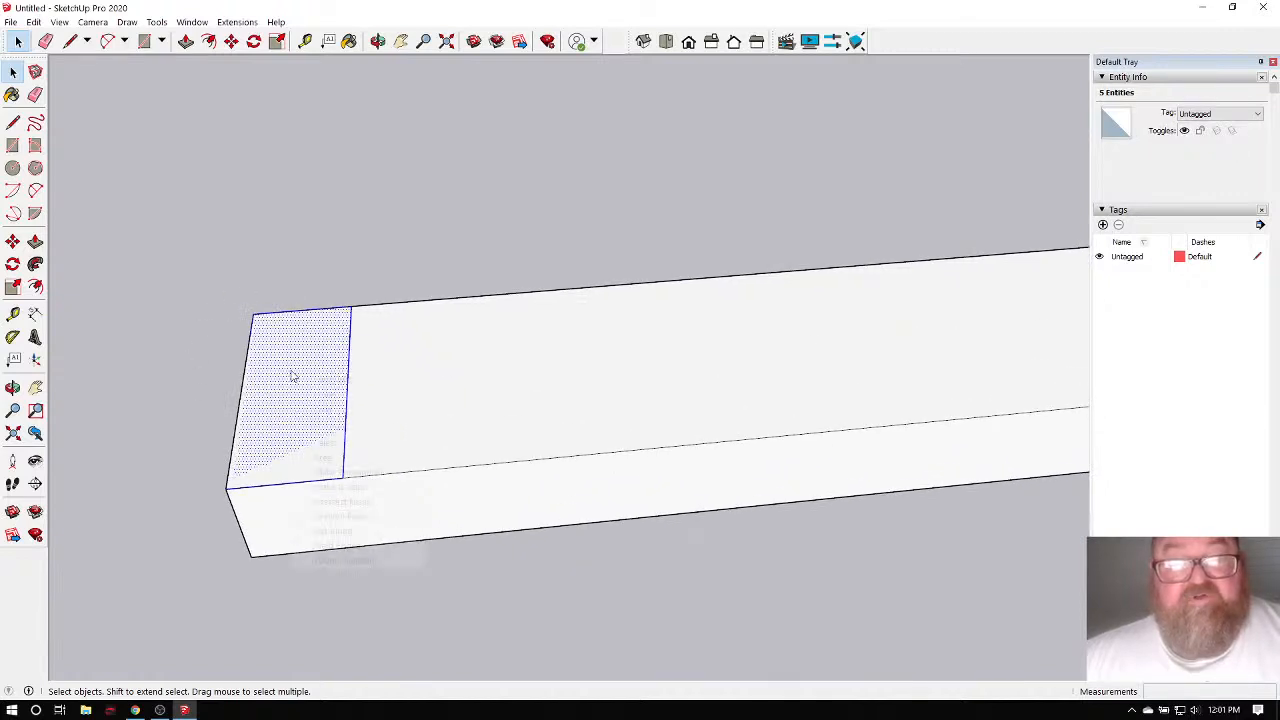
right_click(291, 377)
left_click(339, 266)
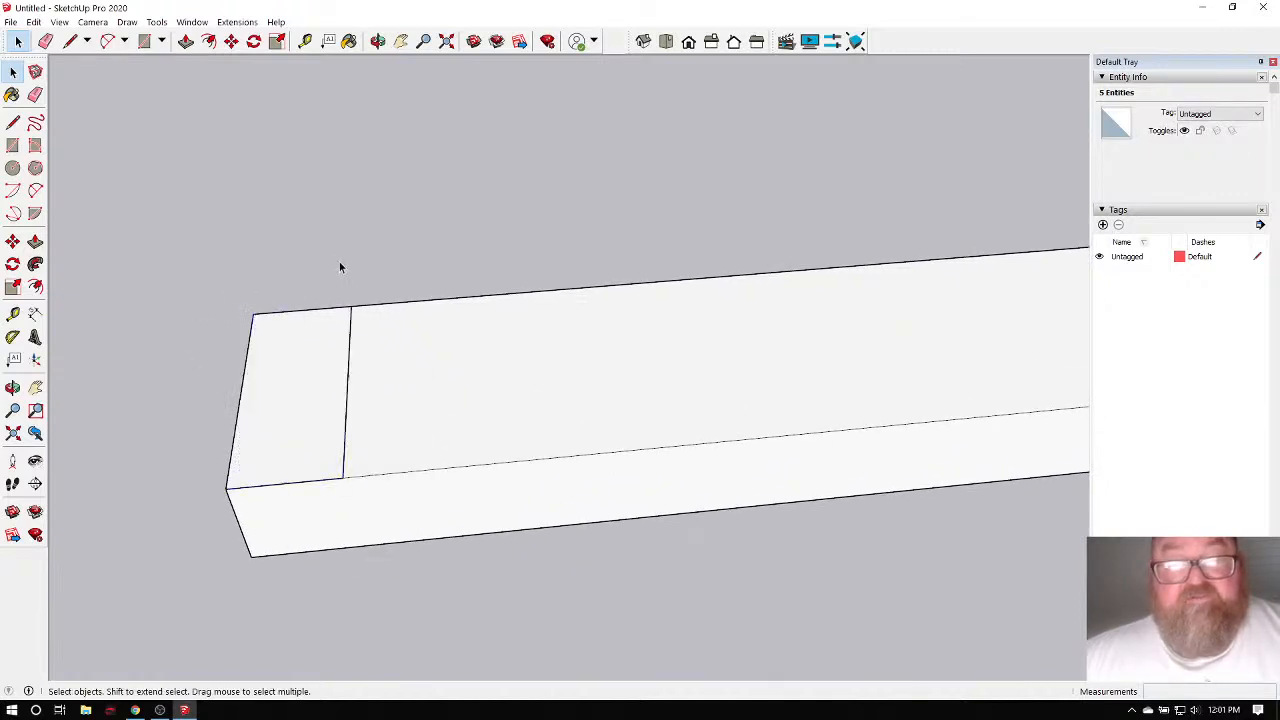
left_click(405, 372)
scroll(397, 486, "down", 2)
left_click_drag(263, 323, 420, 518)
scroll(400, 500, "up", 1)
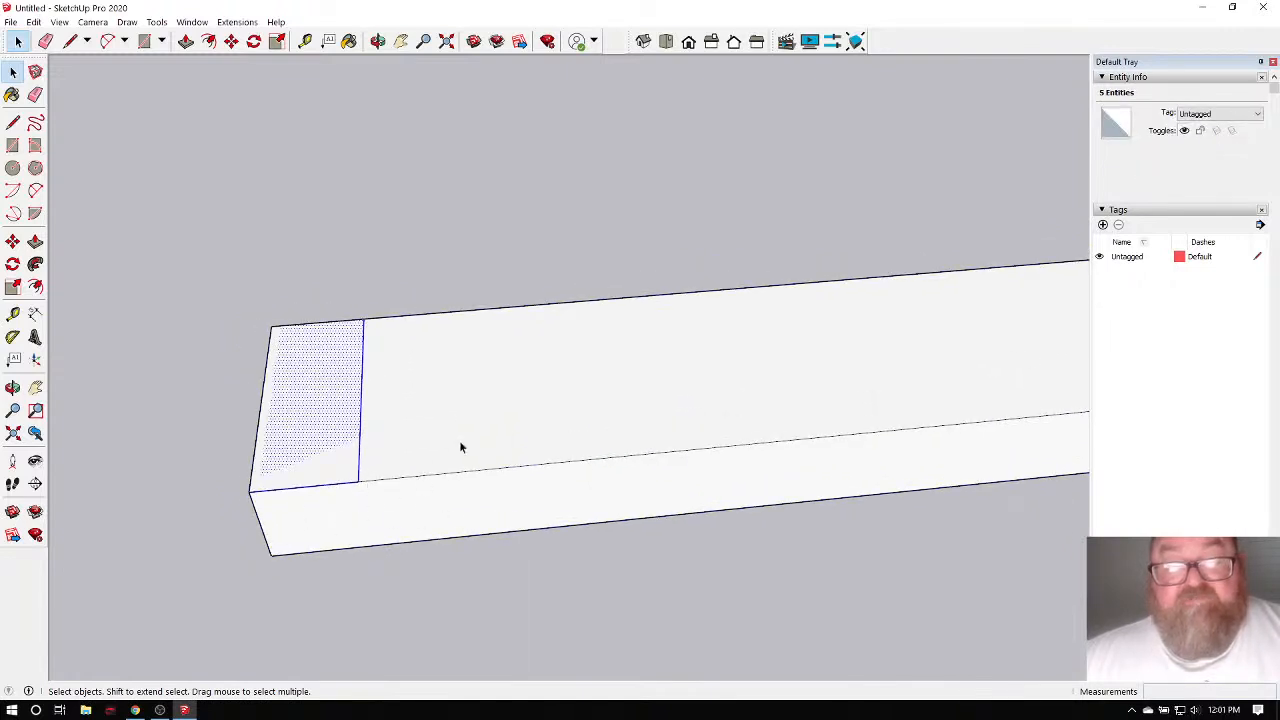
Reselect the end face, make it its own group, and open it for editing.
left_click(549, 454)
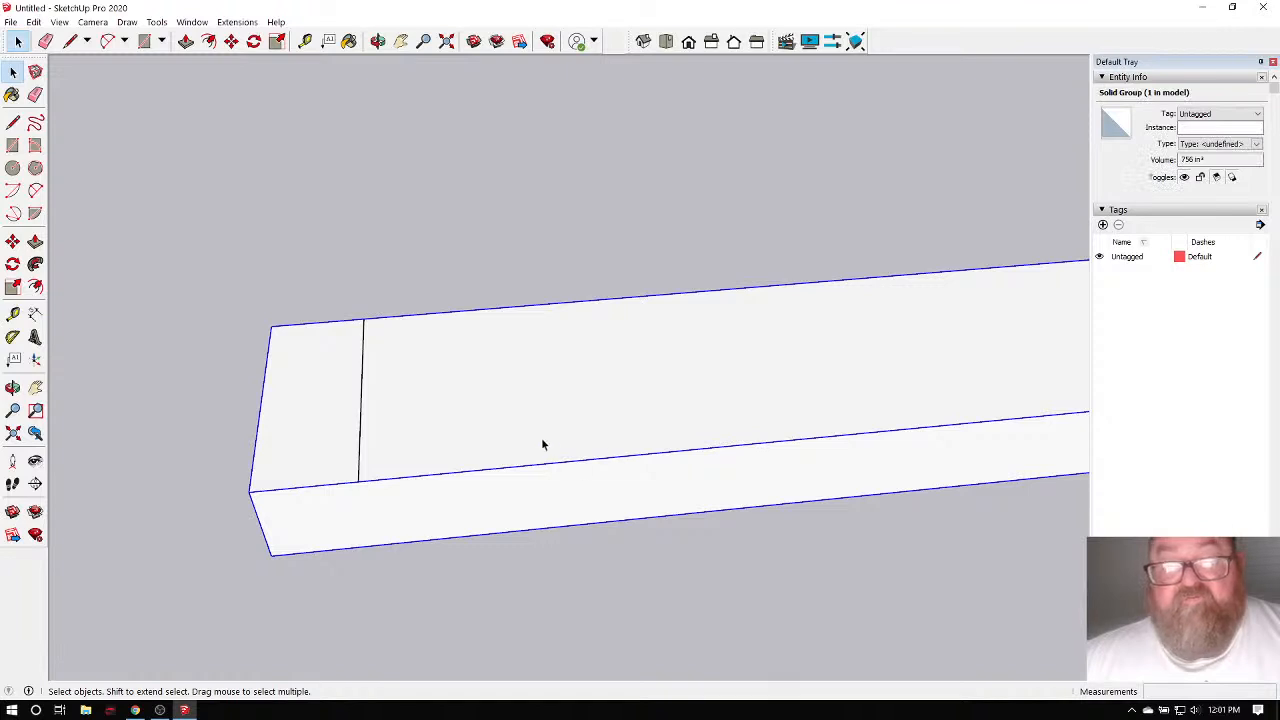
left_click_drag(206, 271, 409, 529)
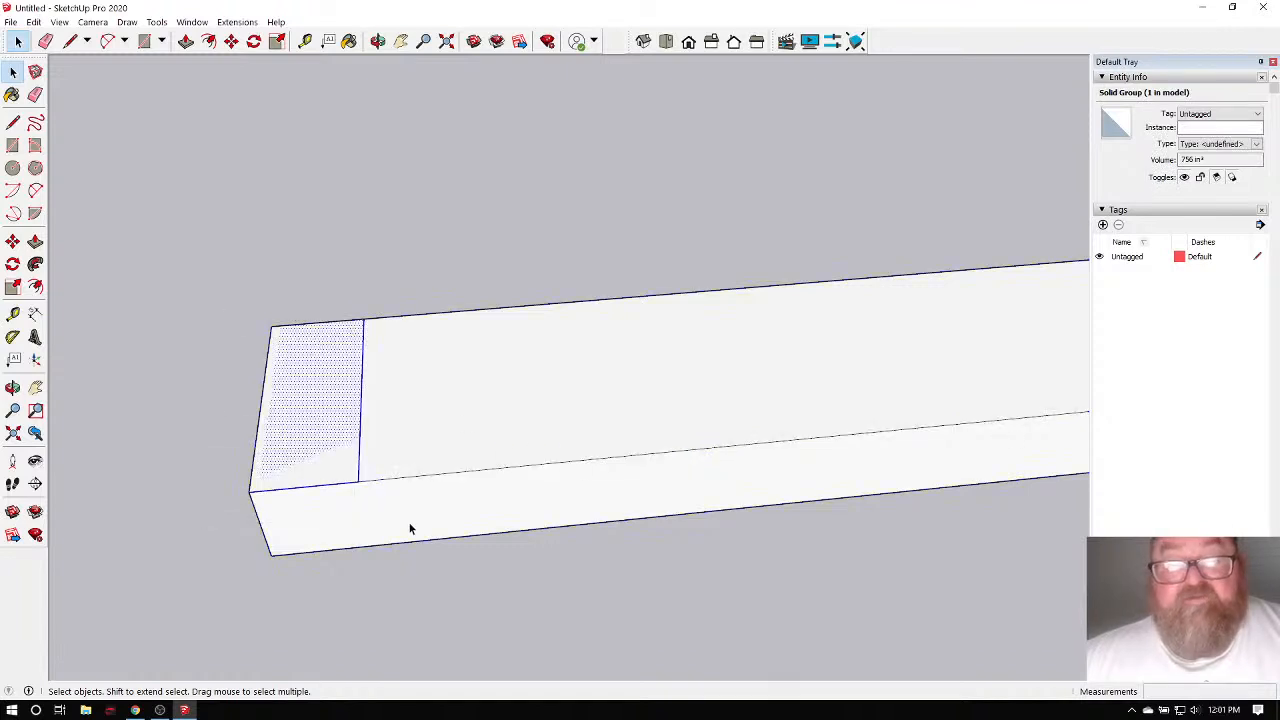
right_click(308, 386)
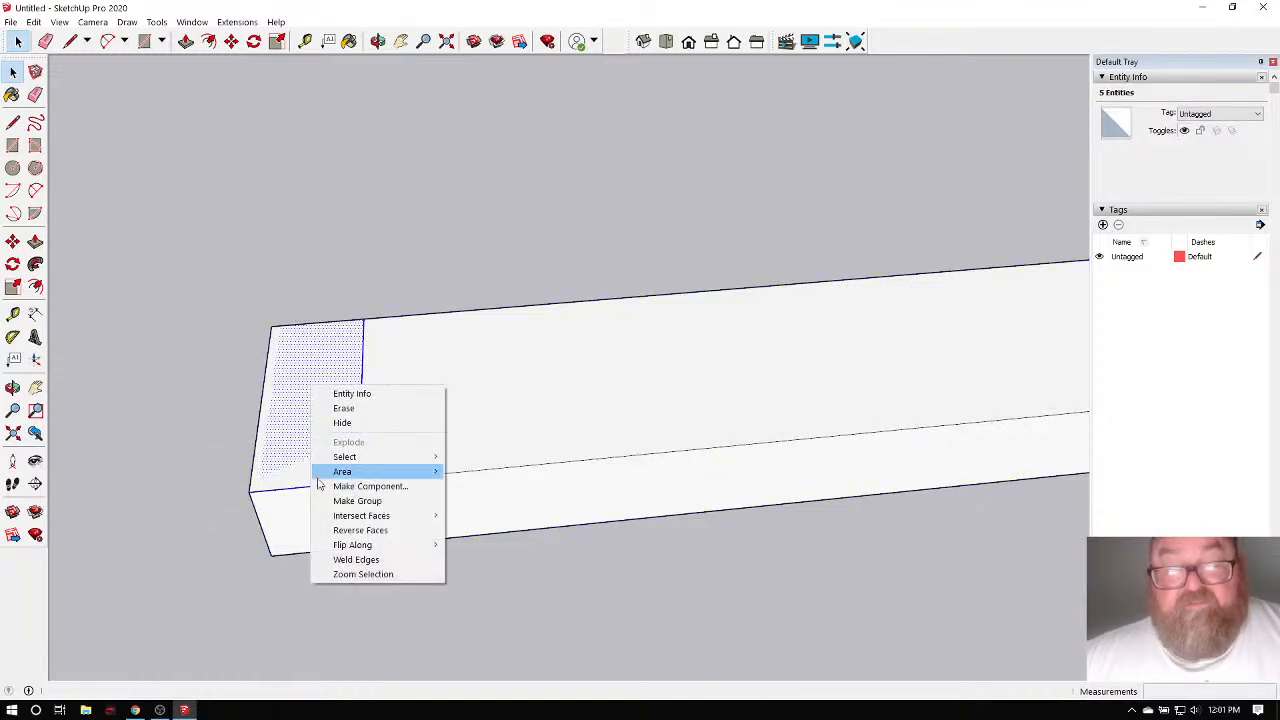
left_click(357, 500)
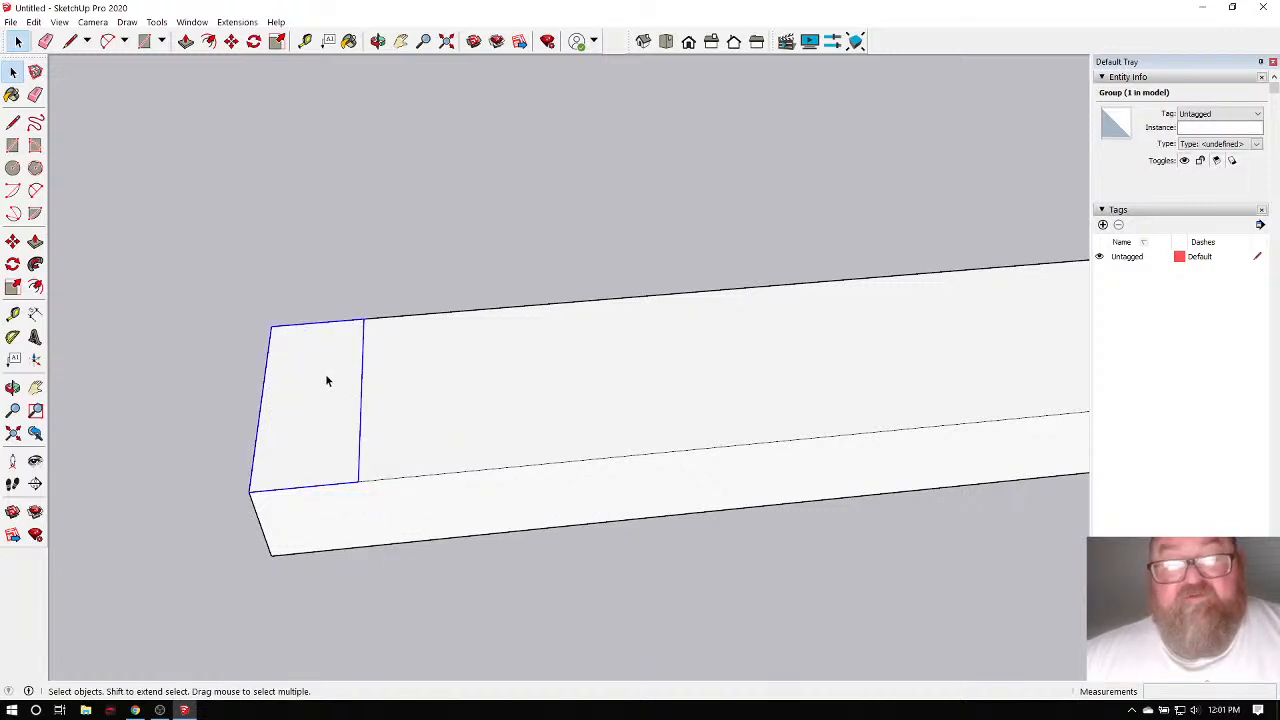
double_click(326, 380)
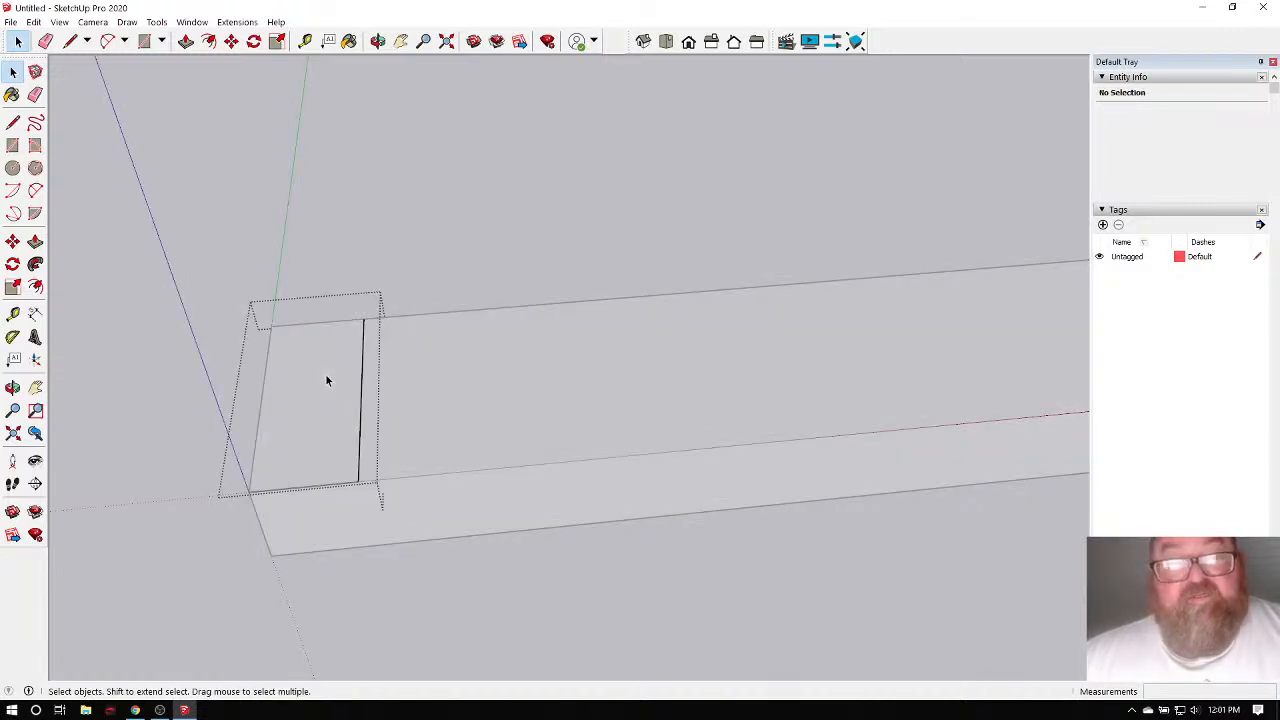
Push/pull the grouped end face 92 5/8" upward into a stud.
left_click(186, 41)
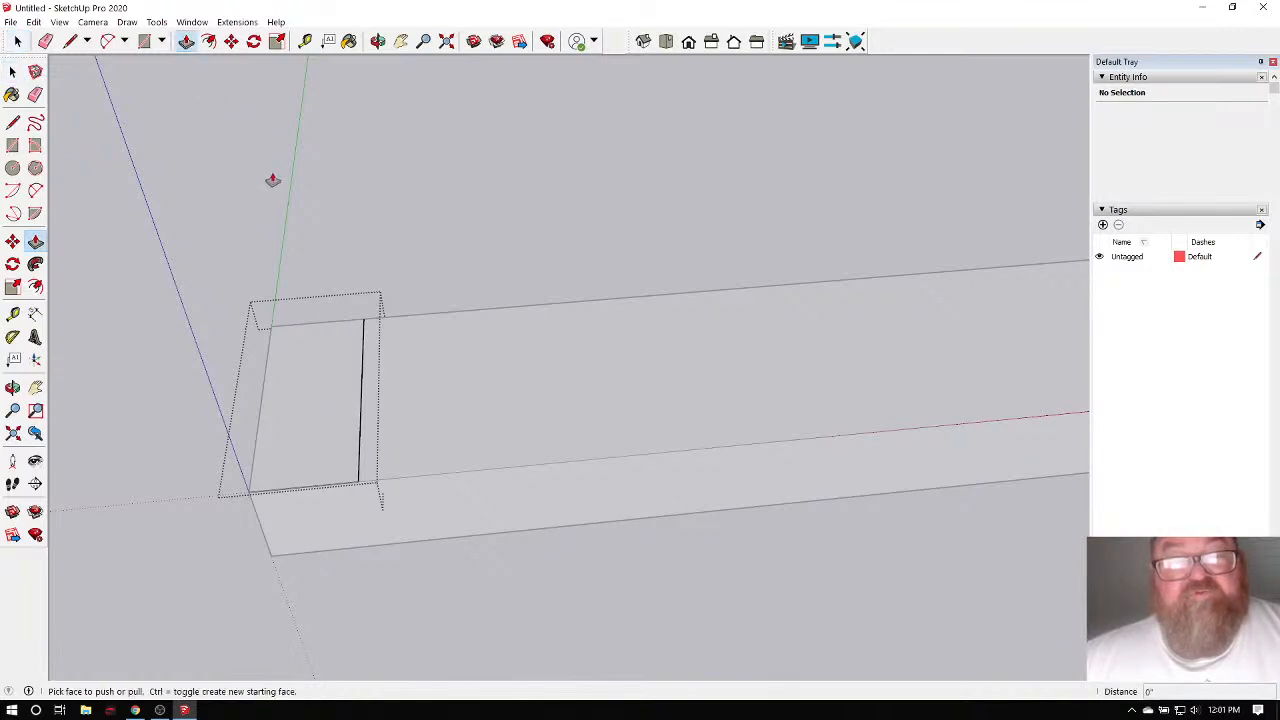
left_click(326, 380)
left_click(278, 298)
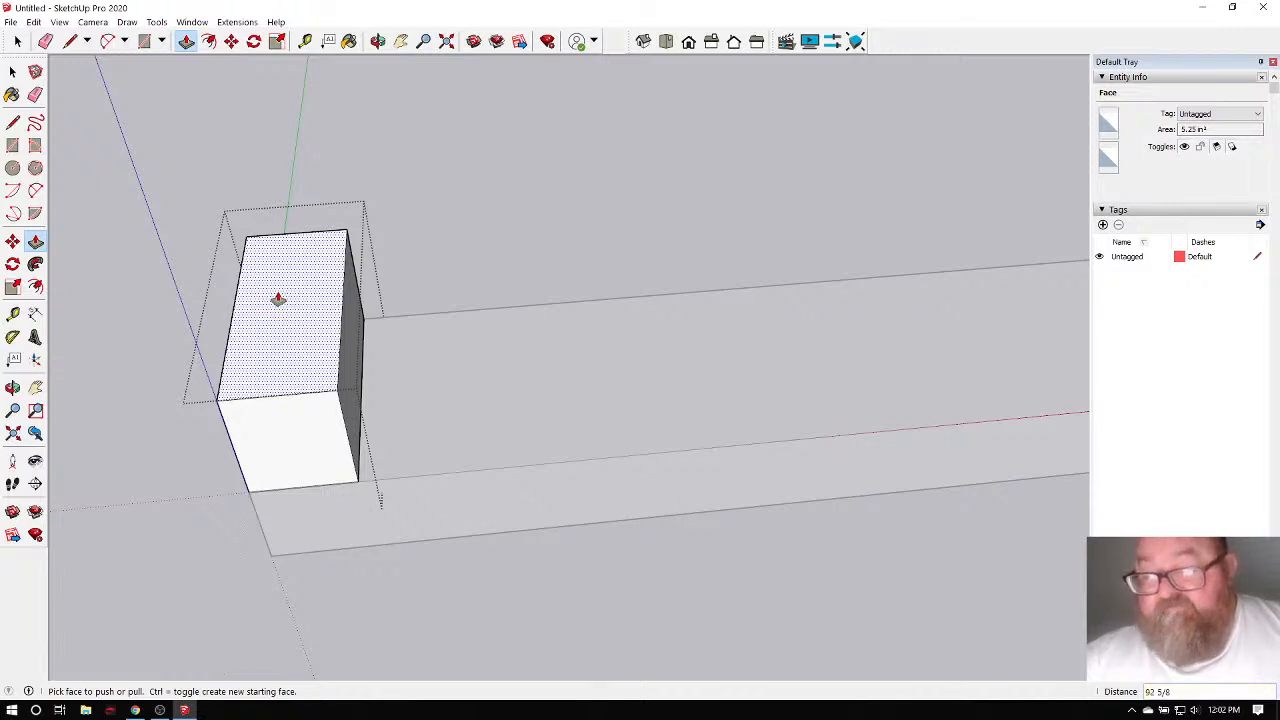
double_click(278, 299)
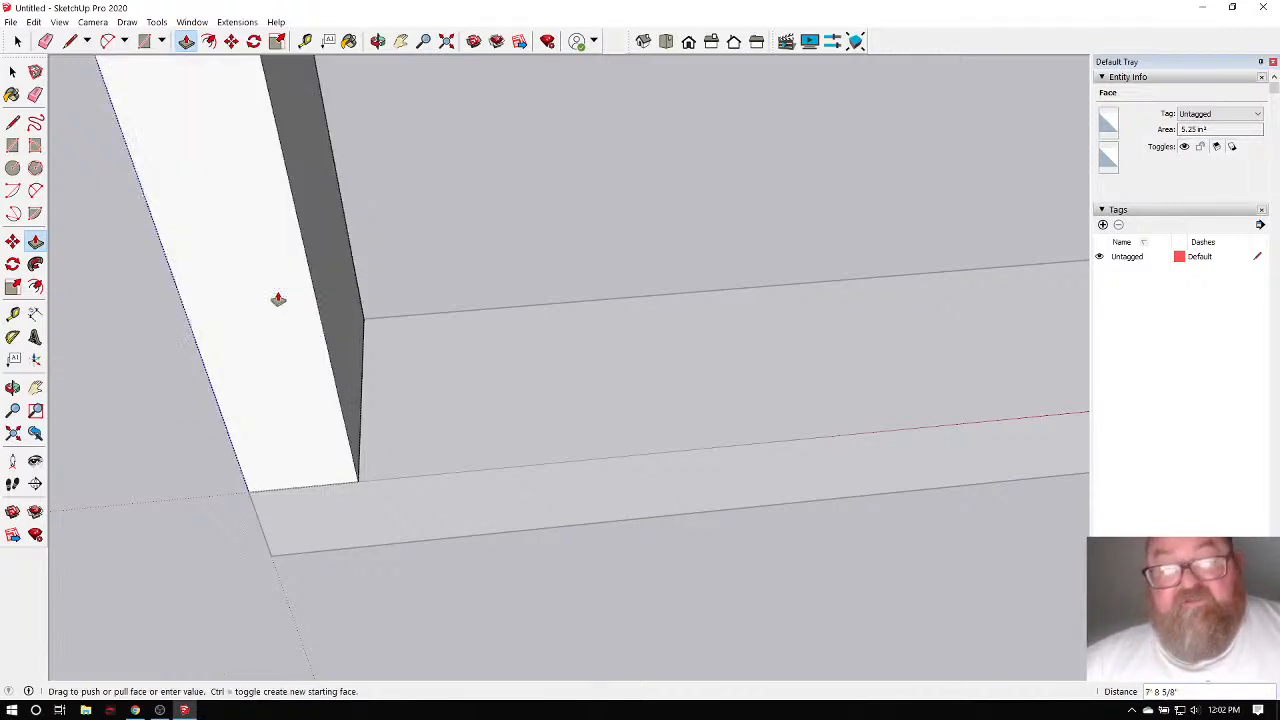
scroll(294, 314, "down", 6)
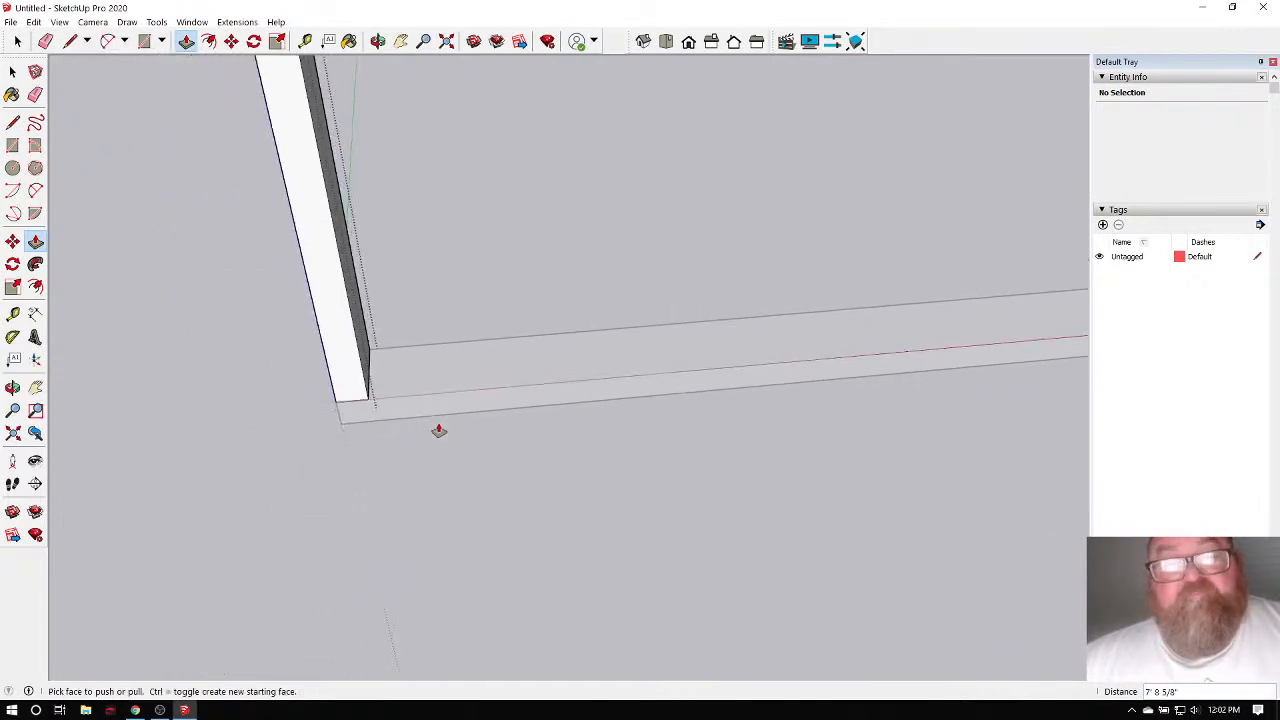
scroll(439, 452, "down", 4)
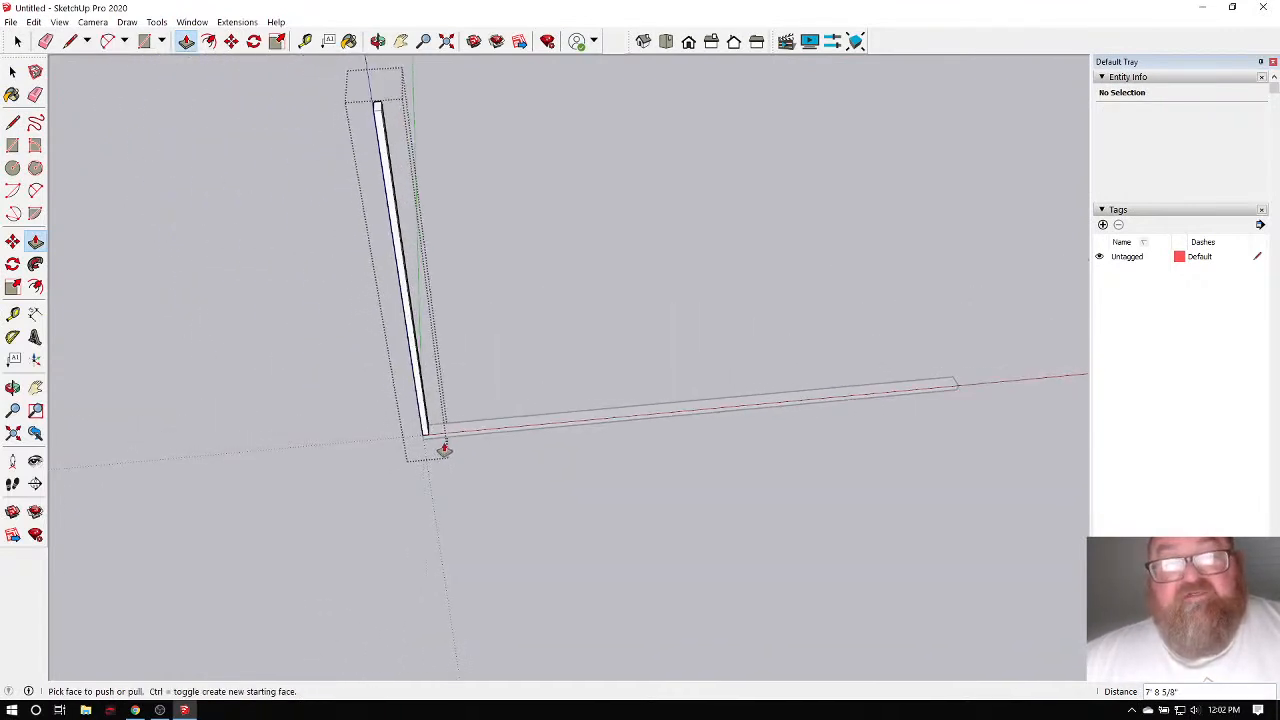
key("space")
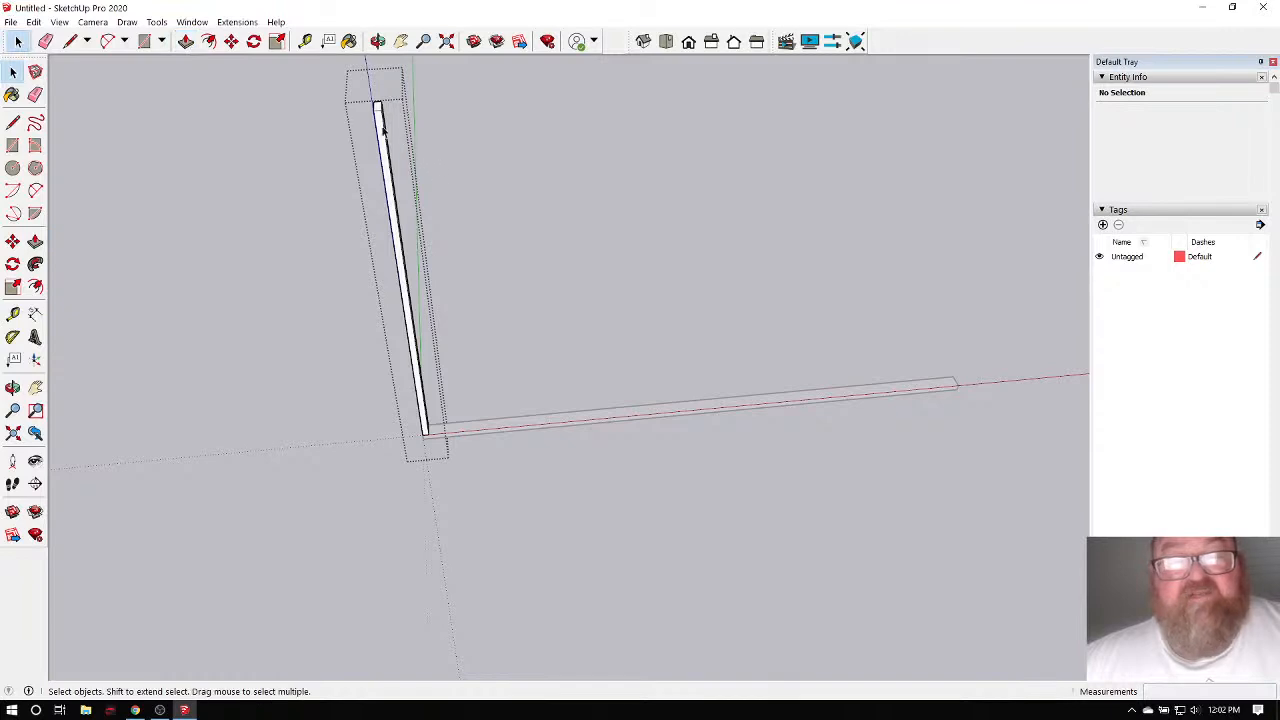
Explode the selected upright stud group into loose geometry.
left_click_drag(333, 84, 467, 468)
scroll(398, 283, "up", 3)
right_click(401, 279)
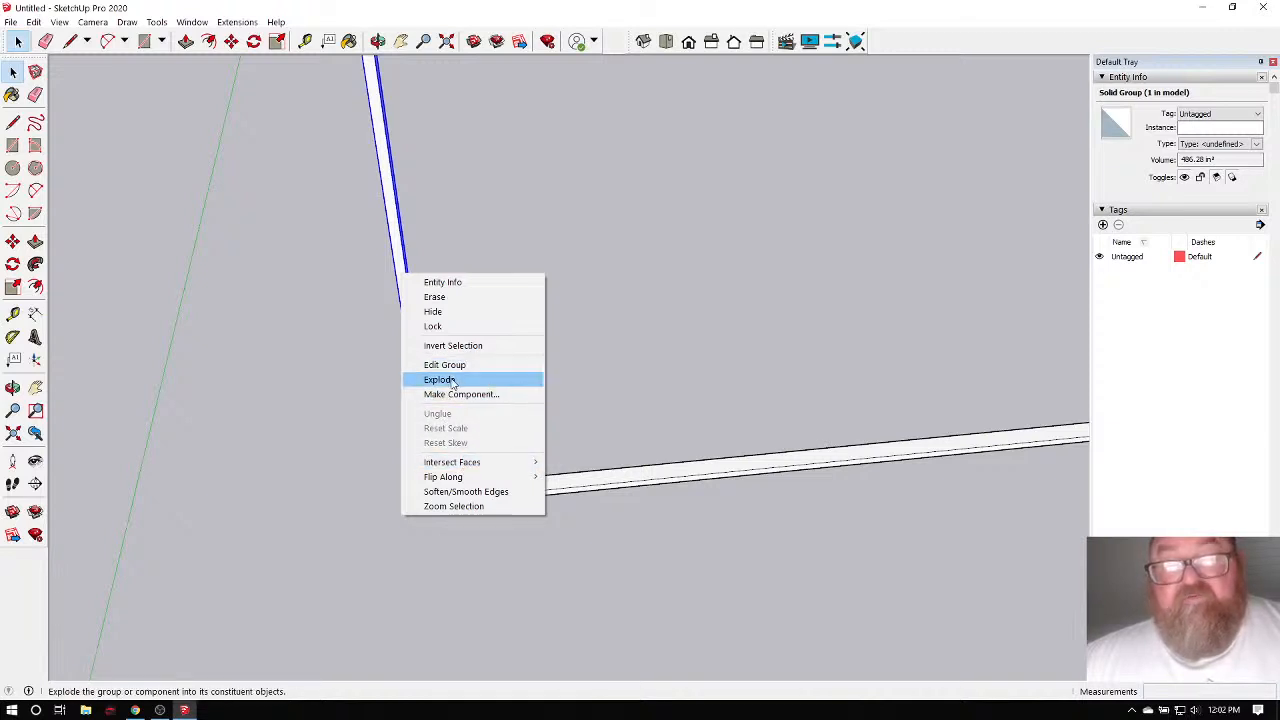
left_click(453, 381)
left_click(474, 337)
Orbit around the two L-shaped boards, then bring SketchUp for Web to the front.
scroll(486, 466, "down", 2)
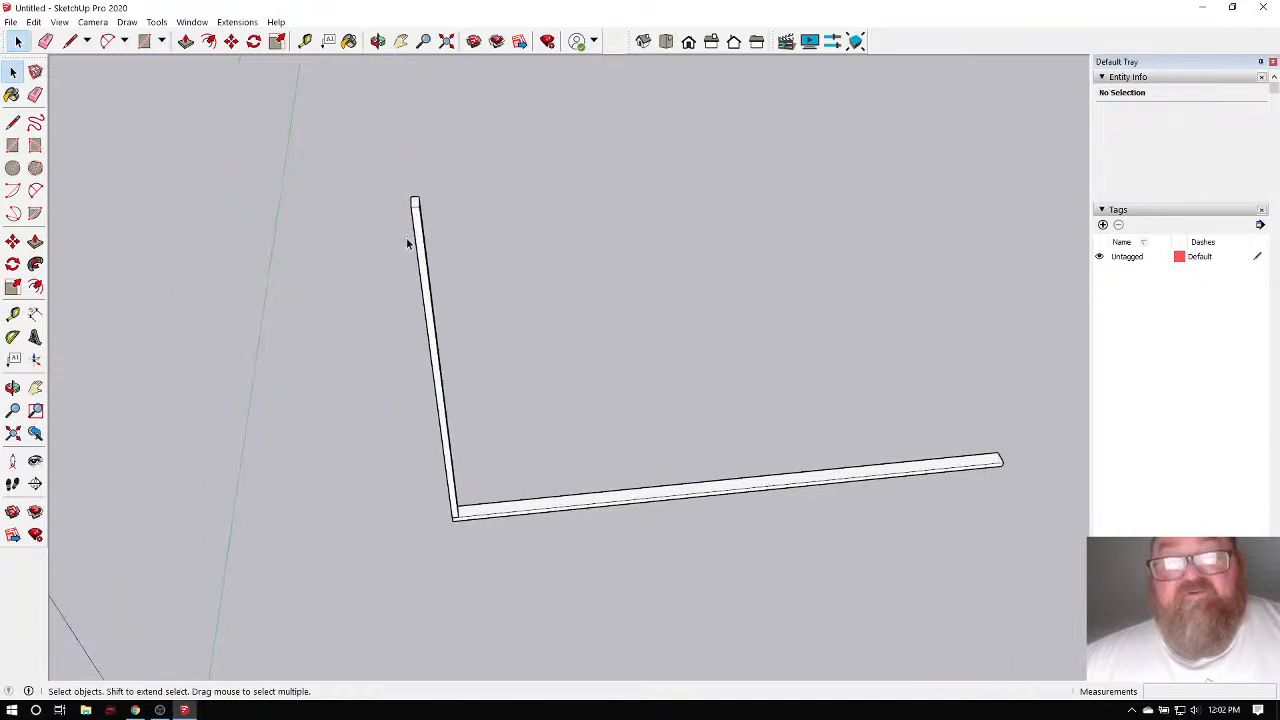
scroll(406, 243, "up", 3)
left_click(378, 41)
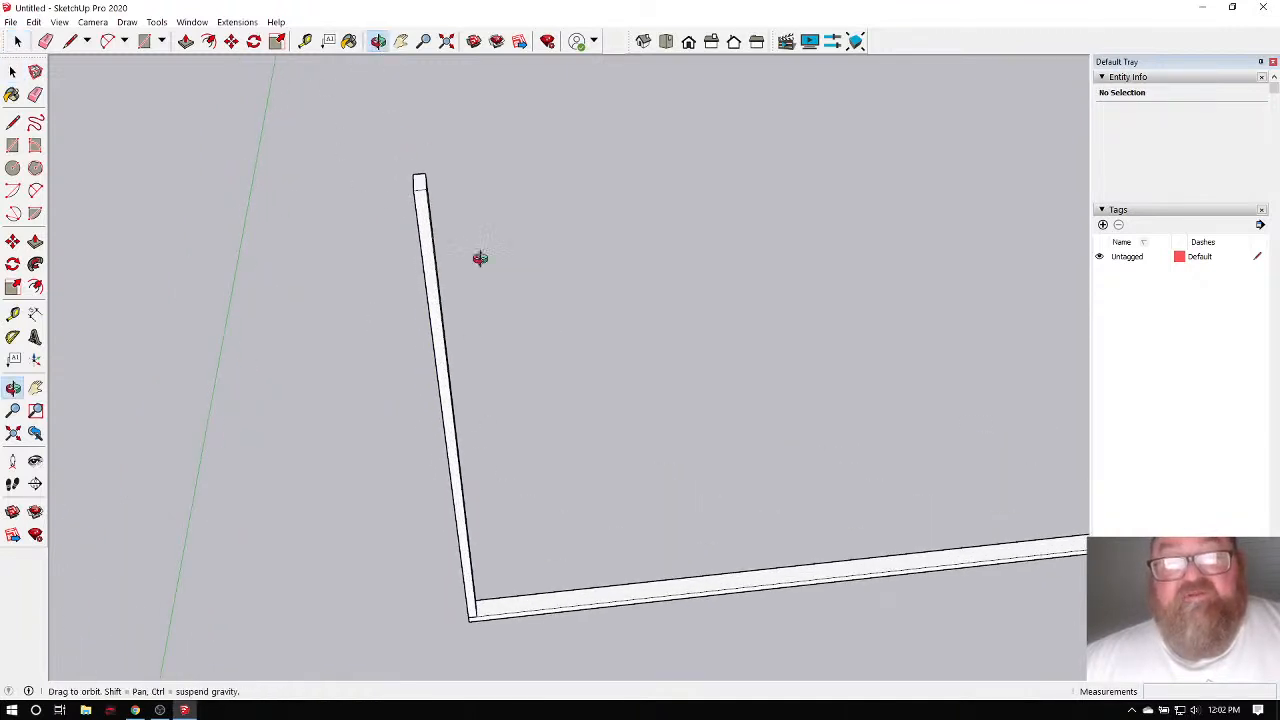
left_click_drag(480, 258, 471, 300)
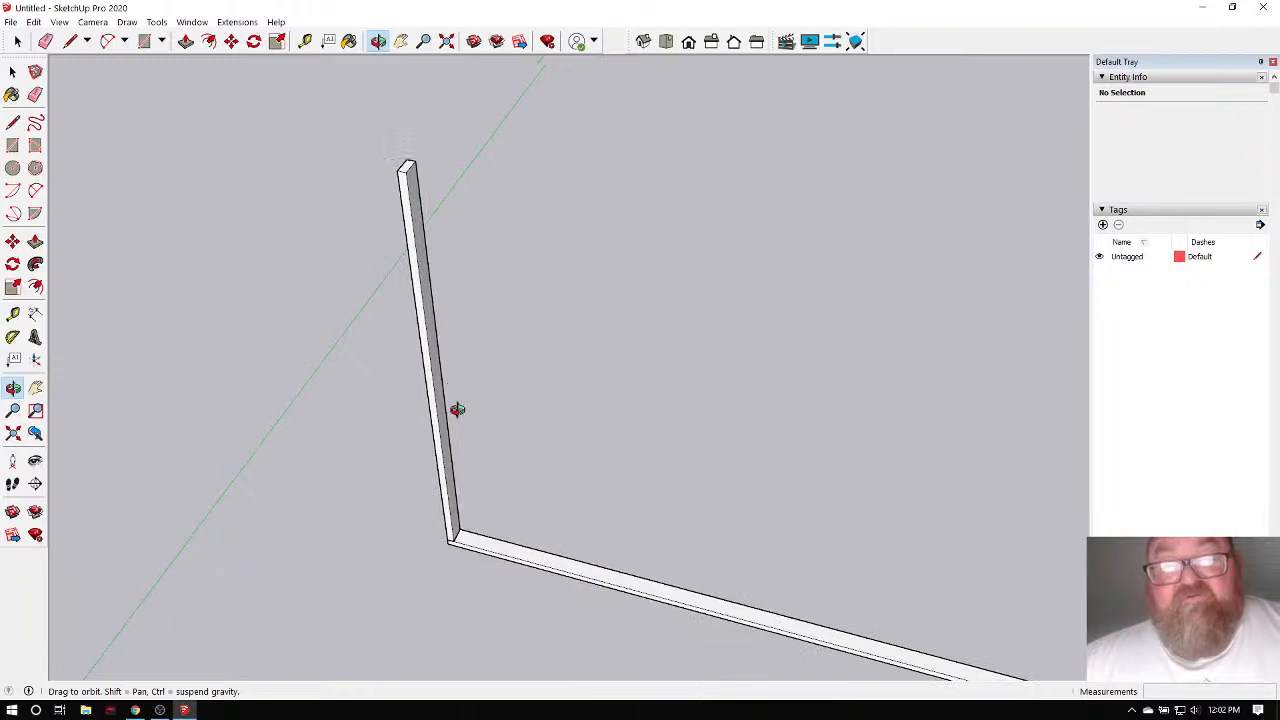
scroll(455, 533, "up", 3)
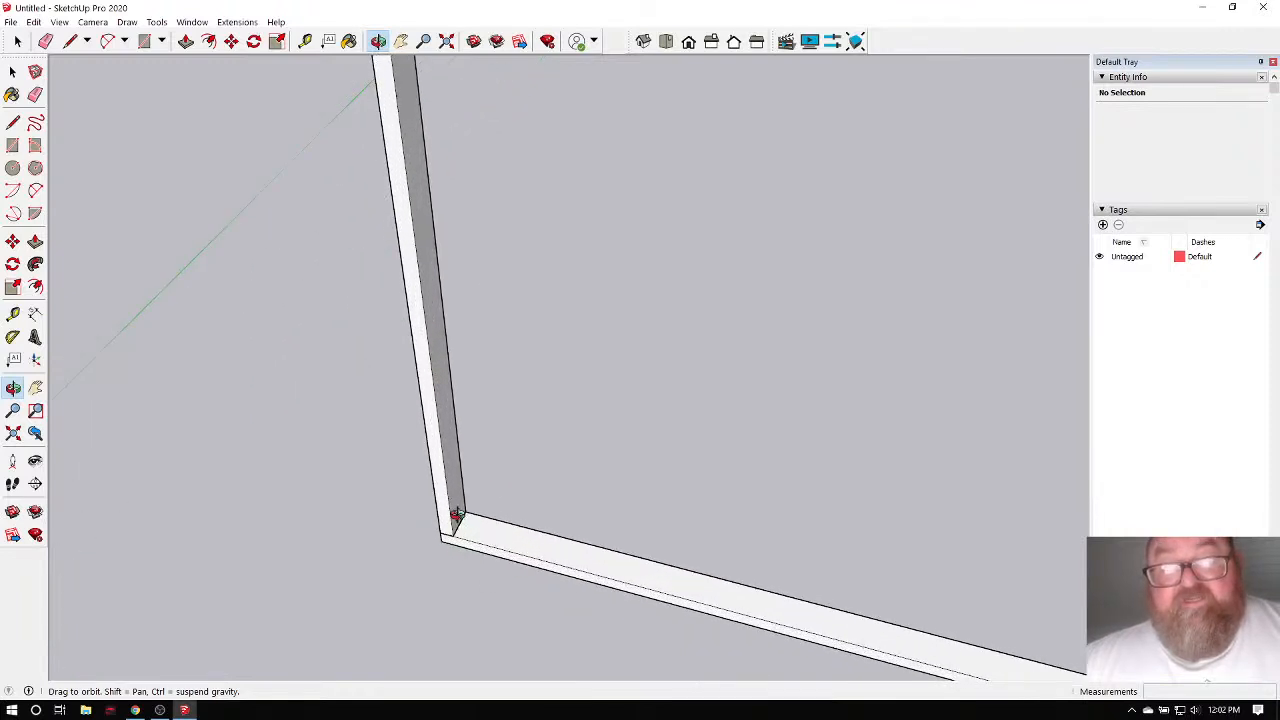
scroll(462, 530, "down", 3)
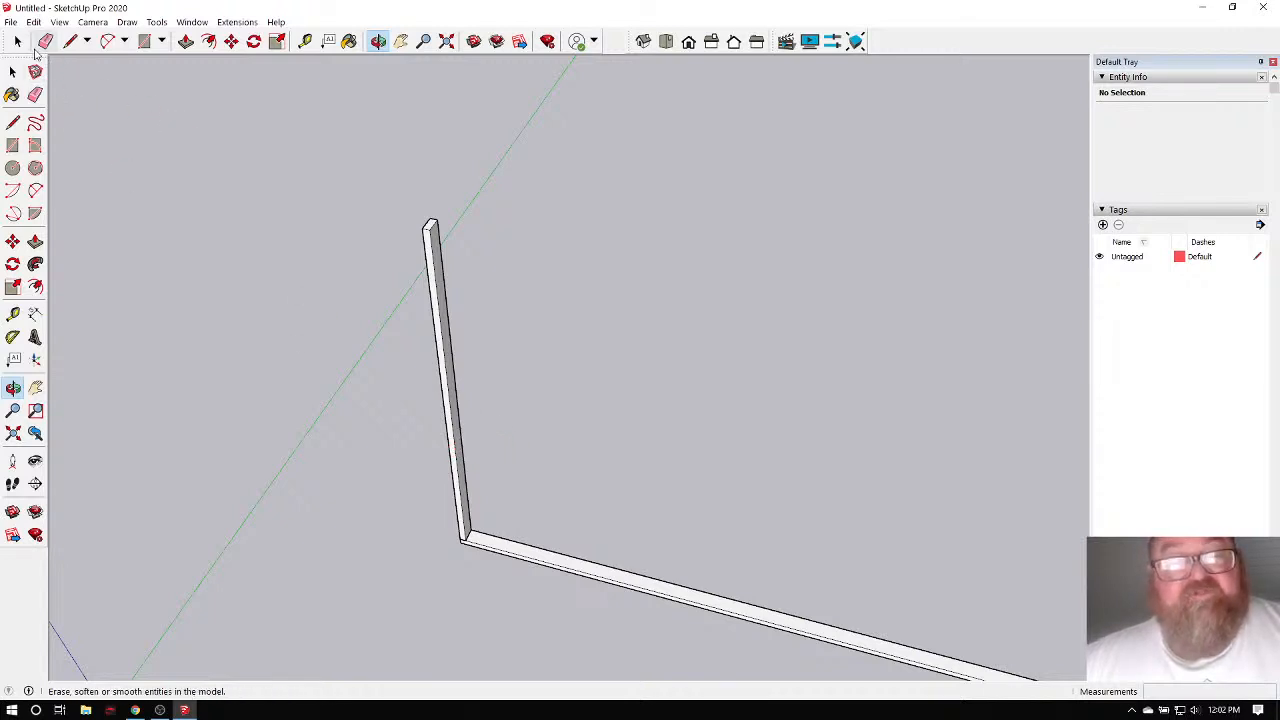
left_click(17, 41)
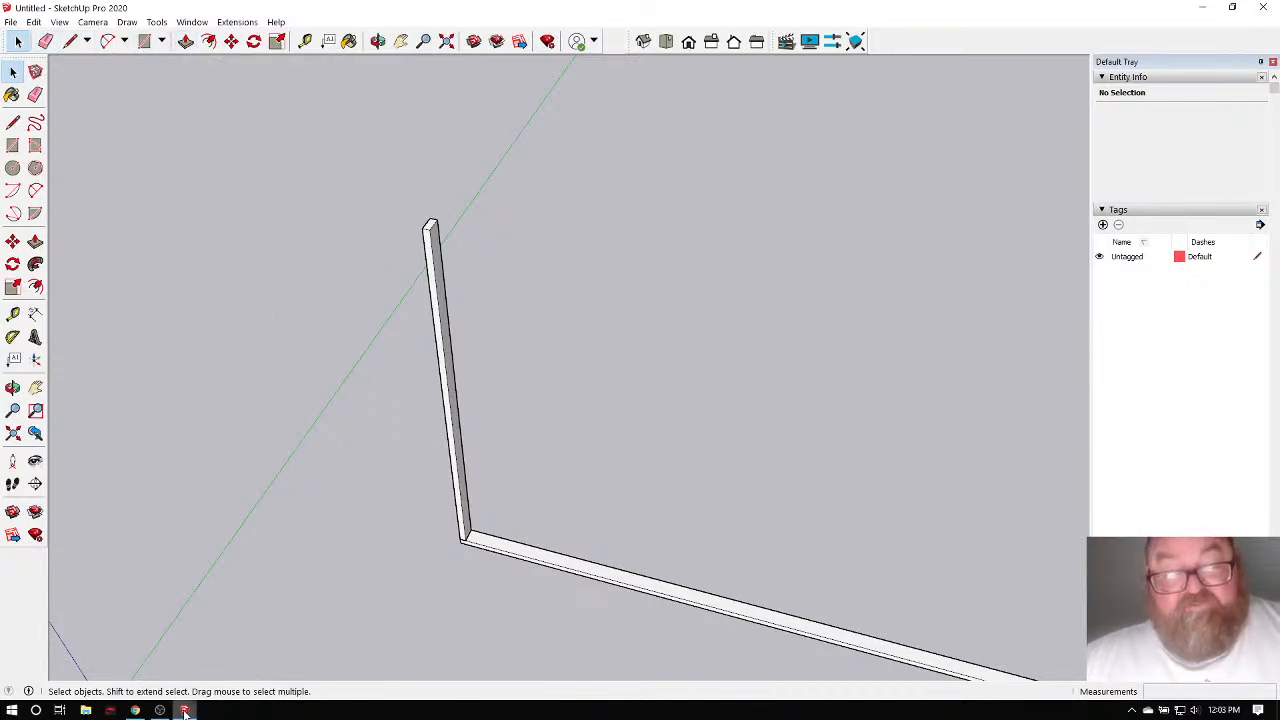
left_click(135, 710)
Draw a small rectangle across the left end of the bottom board's top face.
scroll(454, 401, "down", 2)
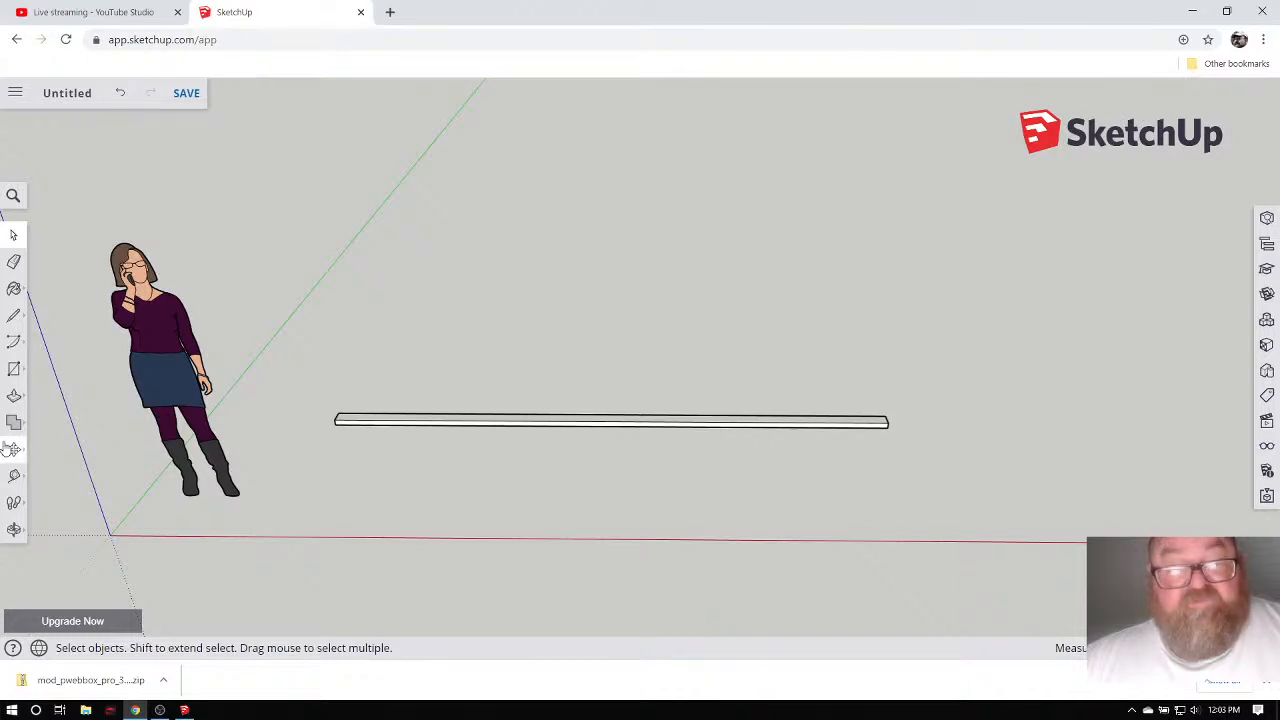
left_click(14, 369)
scroll(337, 408, "up", 6)
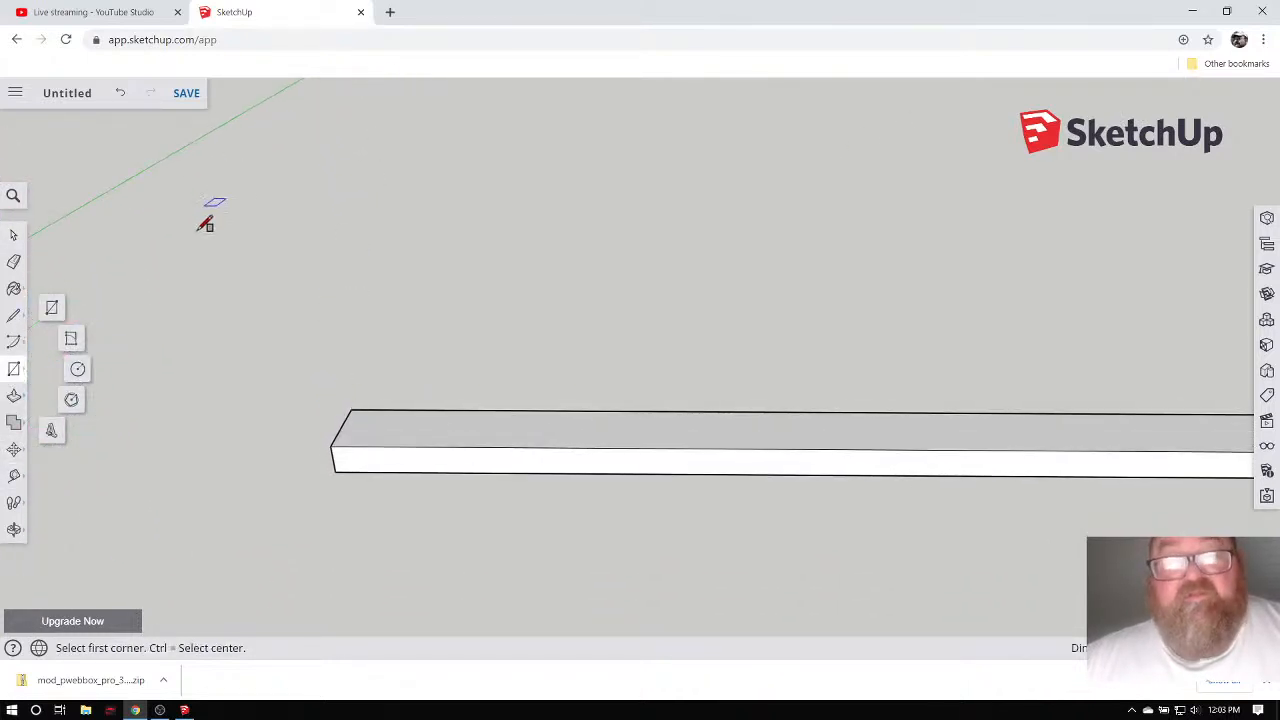
left_click(14, 529)
left_click_drag(370, 474, 391, 508)
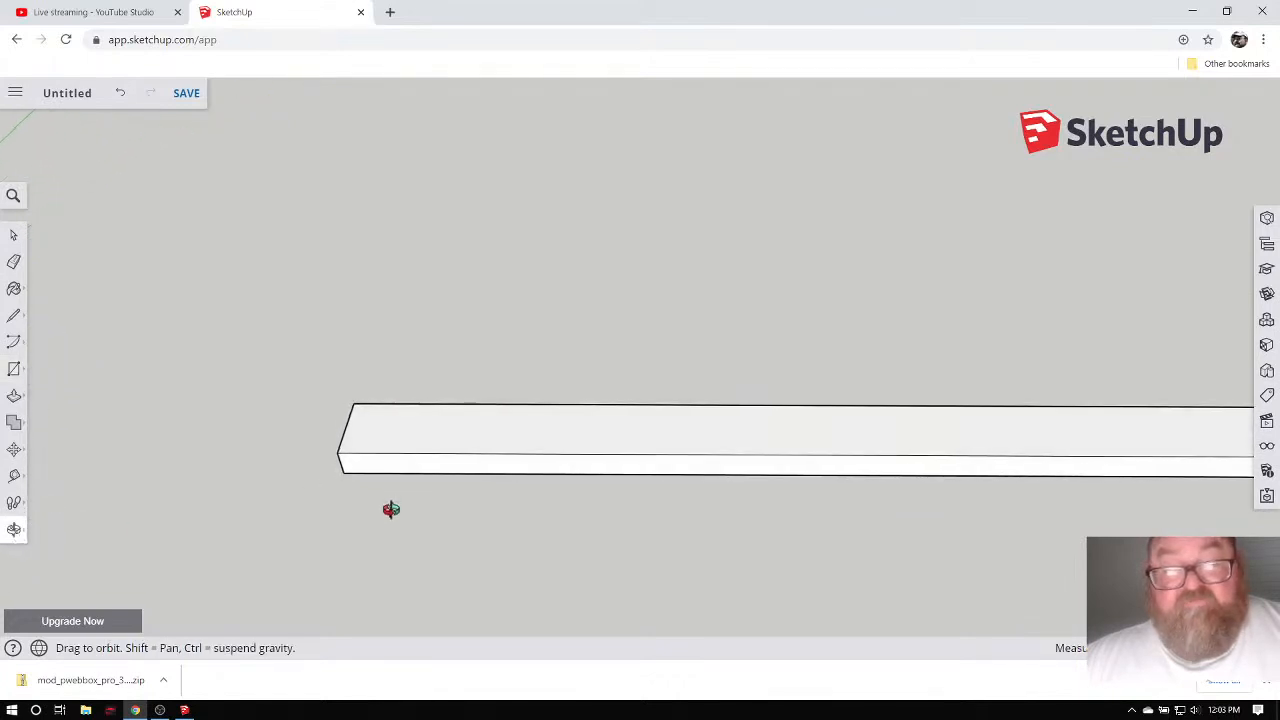
left_click(15, 370)
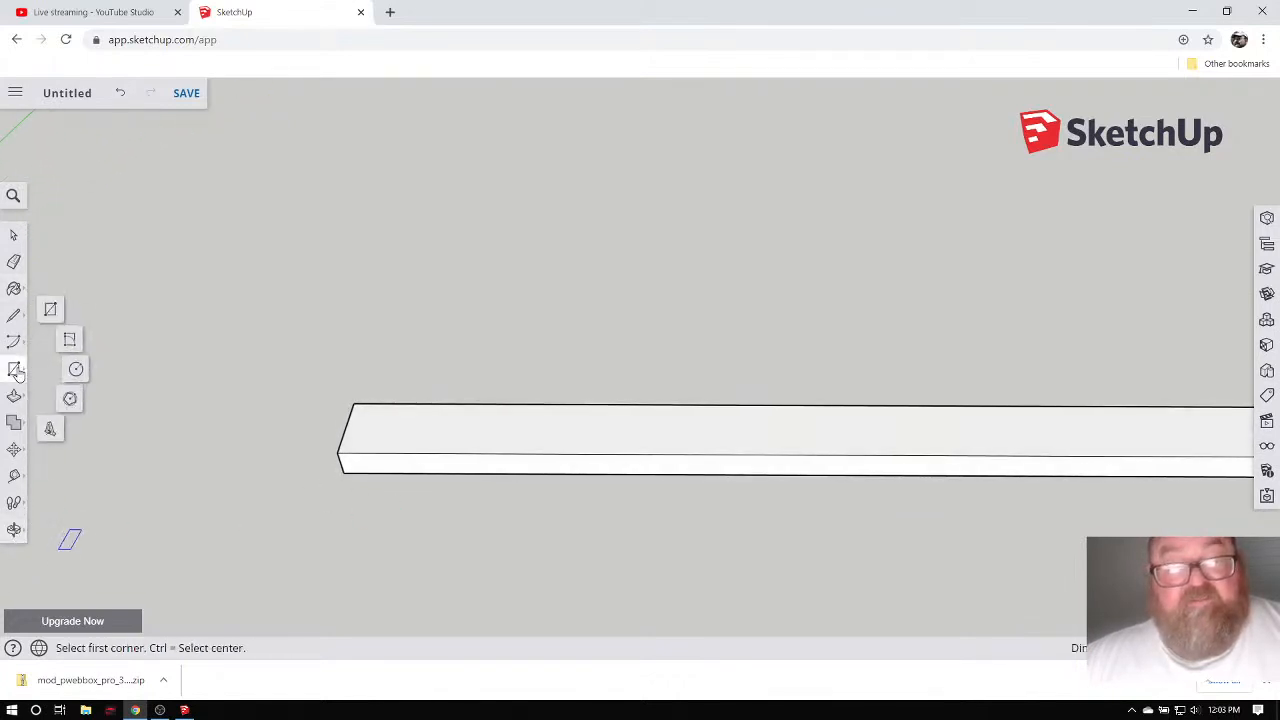
left_click(355, 401)
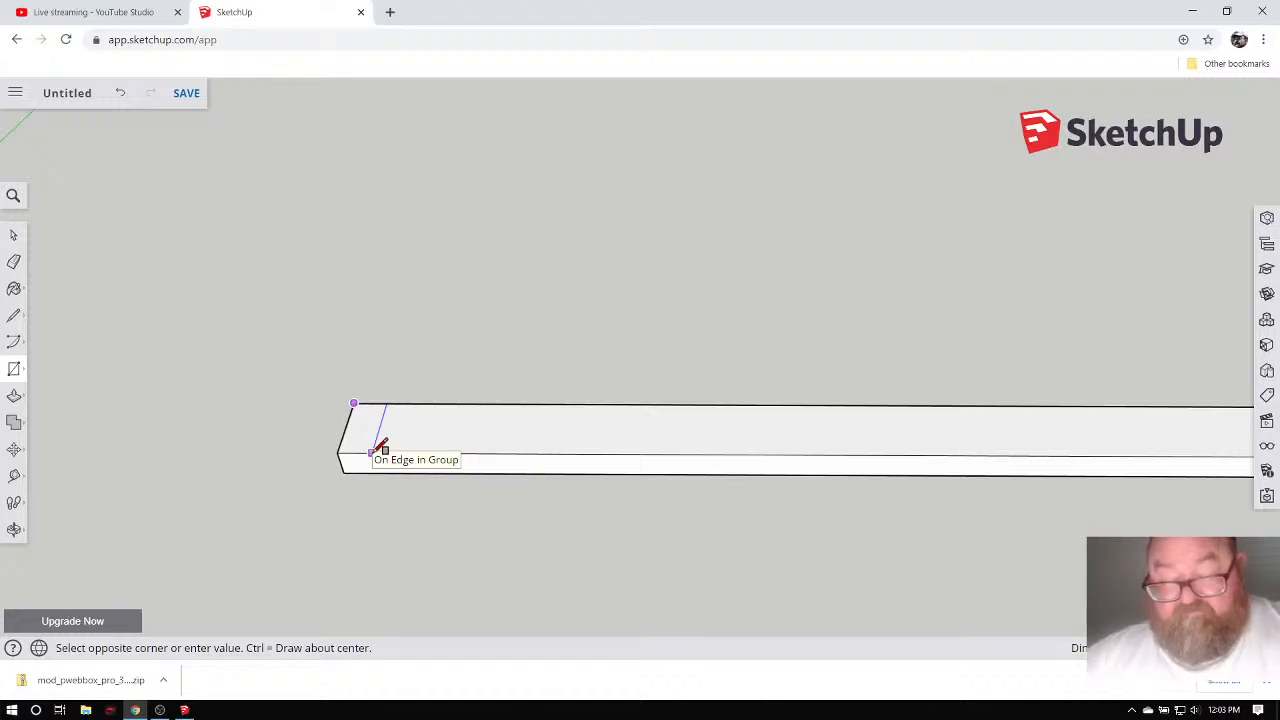
left_click(372, 451)
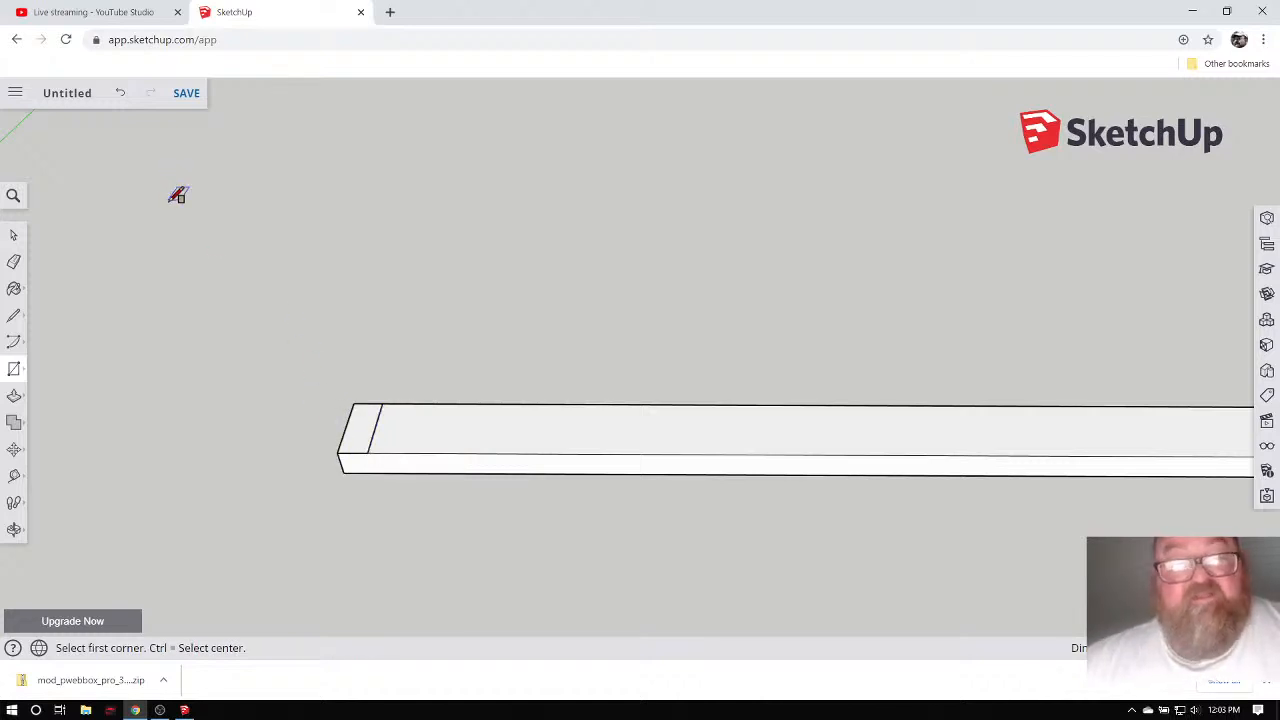
Pull the end rectangle up into a tall post, repeating to double its height, and window-select it.
left_click(14, 396)
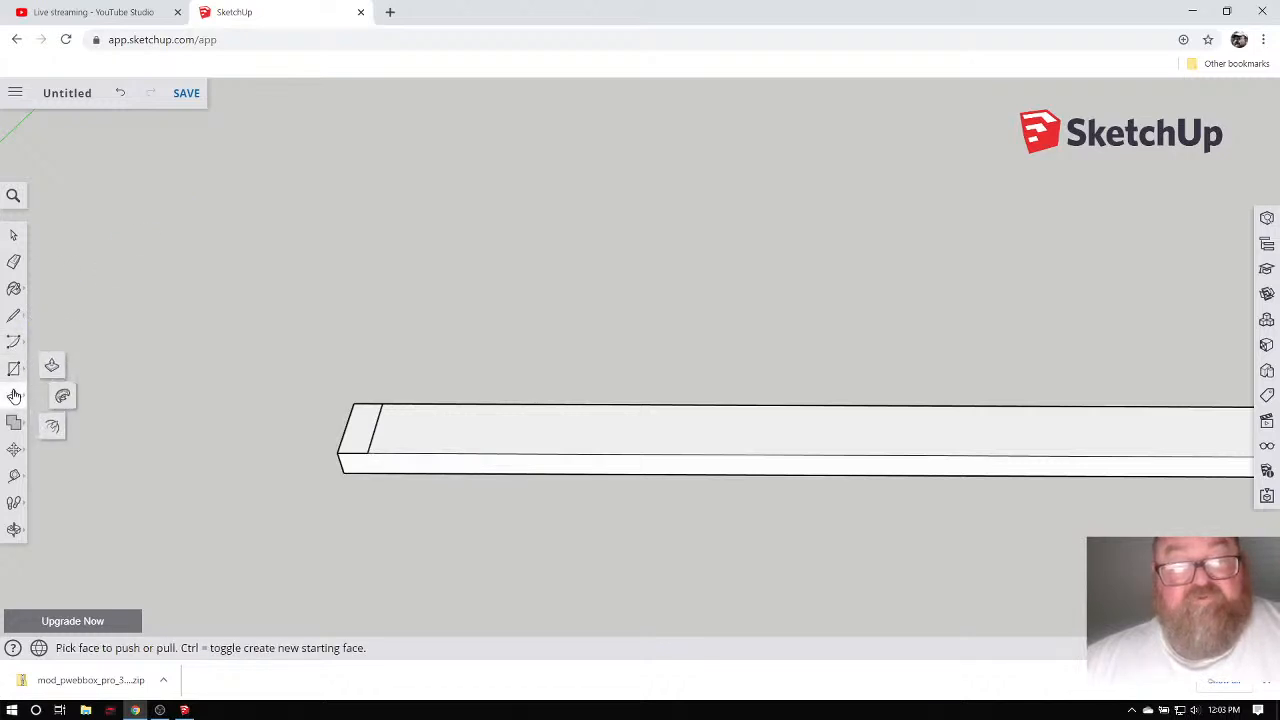
left_click_drag(363, 431, 320, 298)
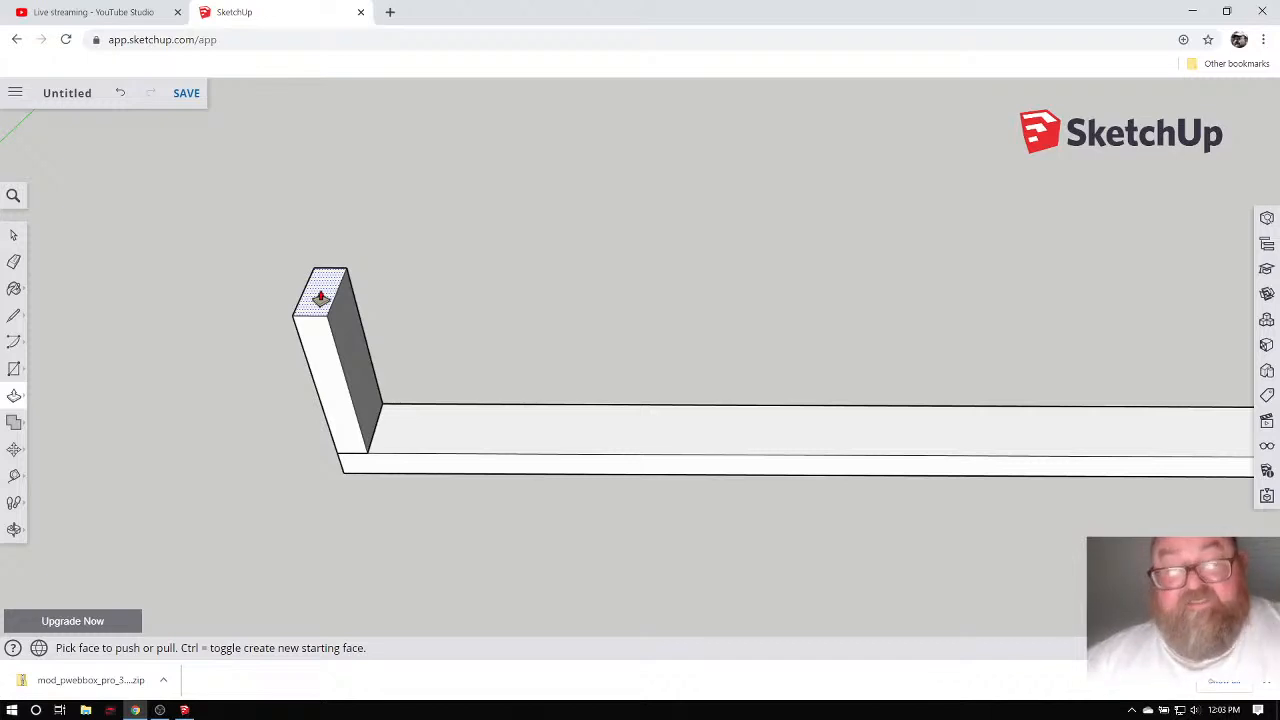
double_click(320, 298)
scroll(453, 455, "down", 2)
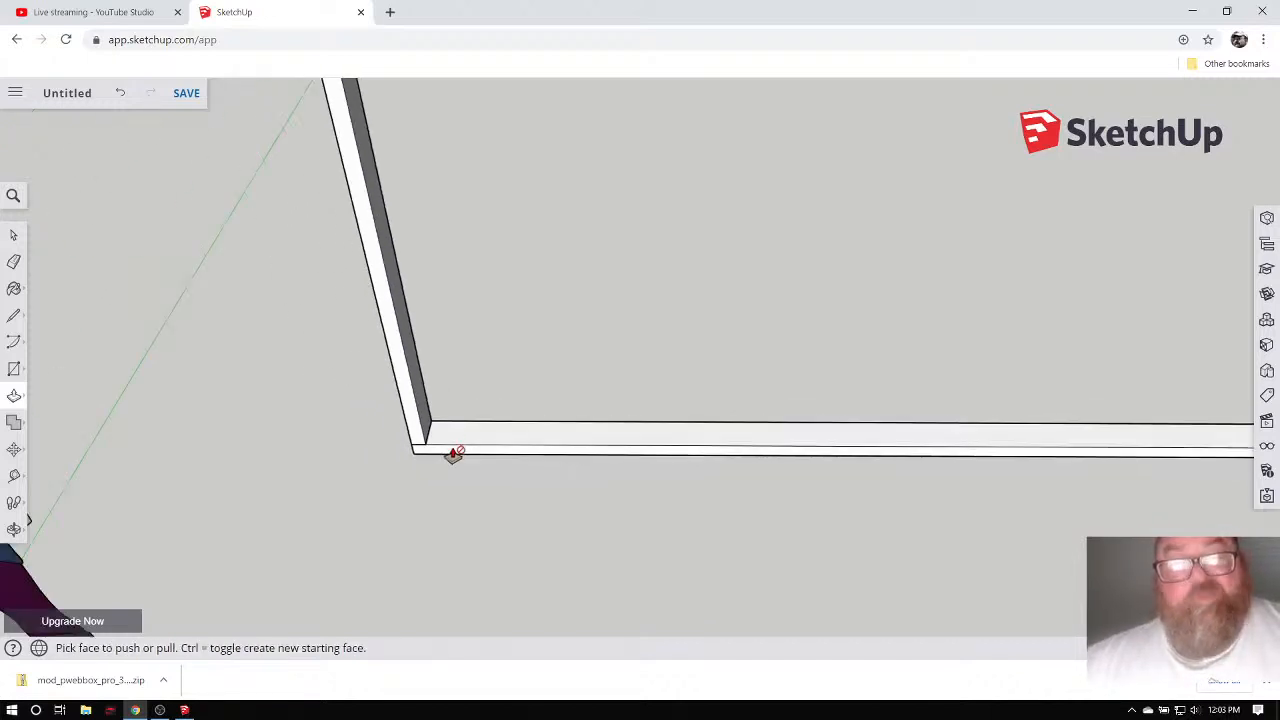
scroll(453, 455, "down", 4)
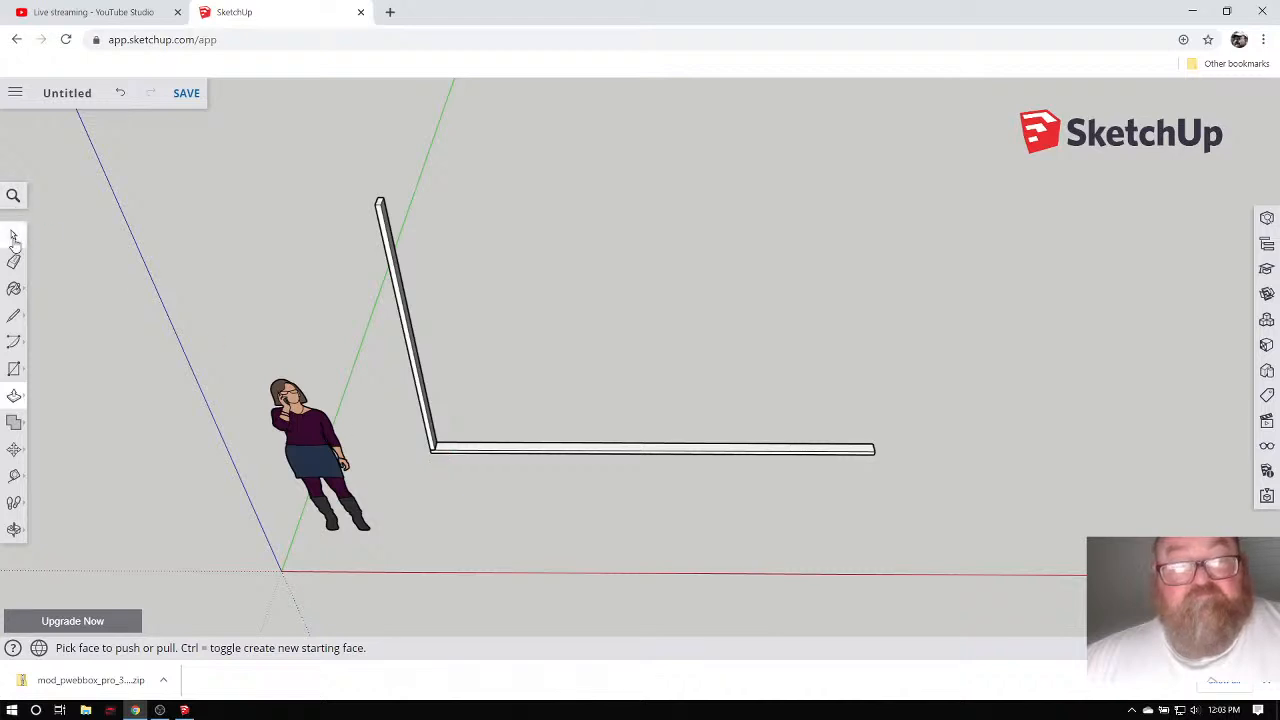
left_click(13, 238)
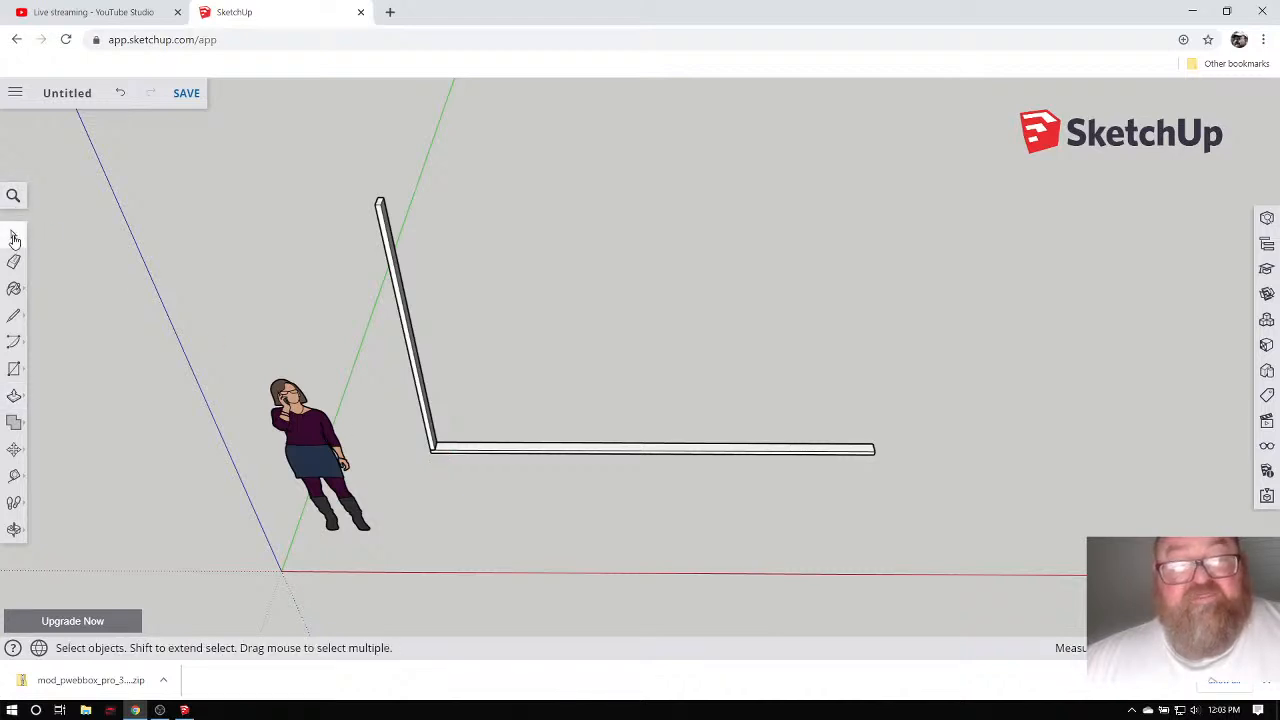
left_click_drag(355, 178, 445, 456)
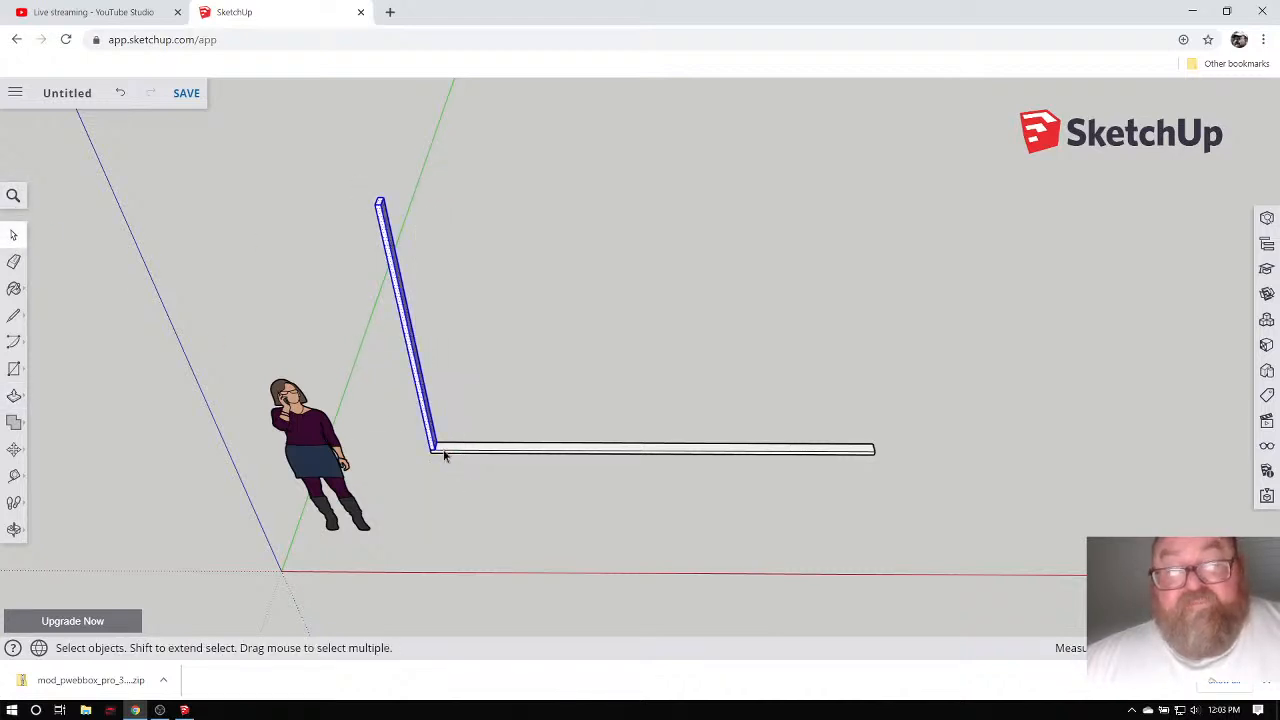
Make the selected post its own group.
right_click(418, 386)
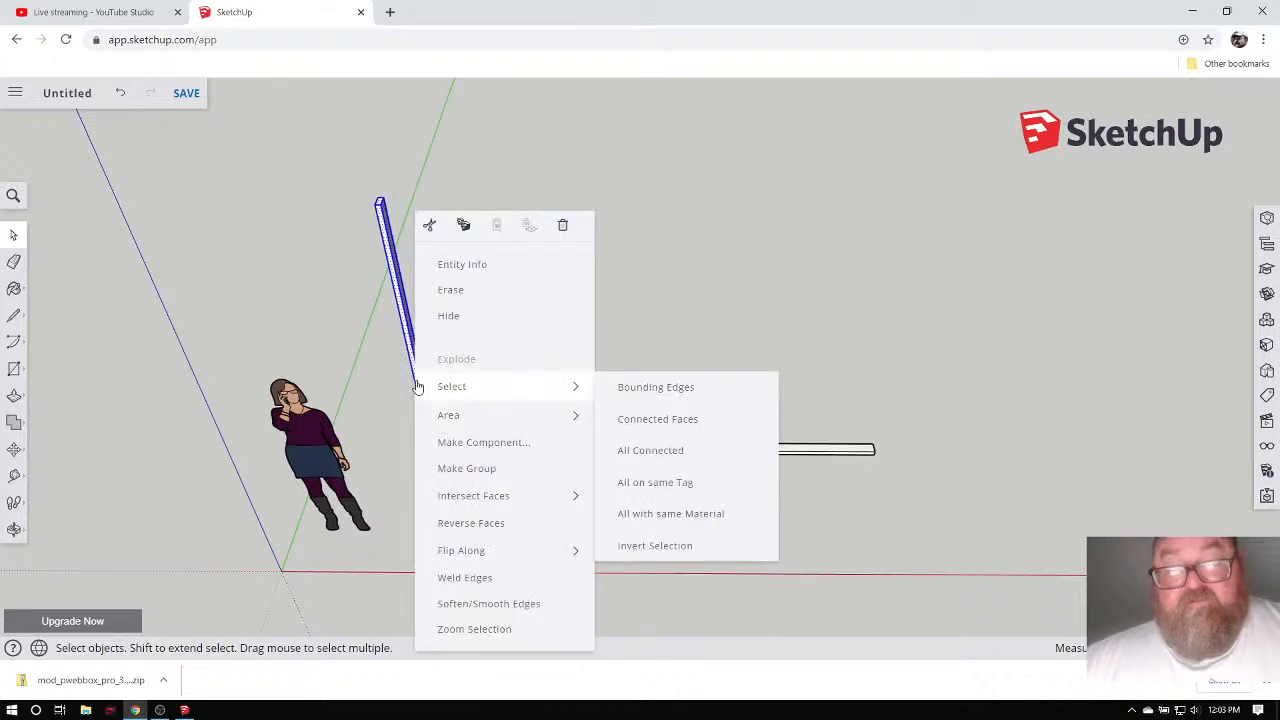
left_click(438, 467)
scroll(408, 326, "up", 3)
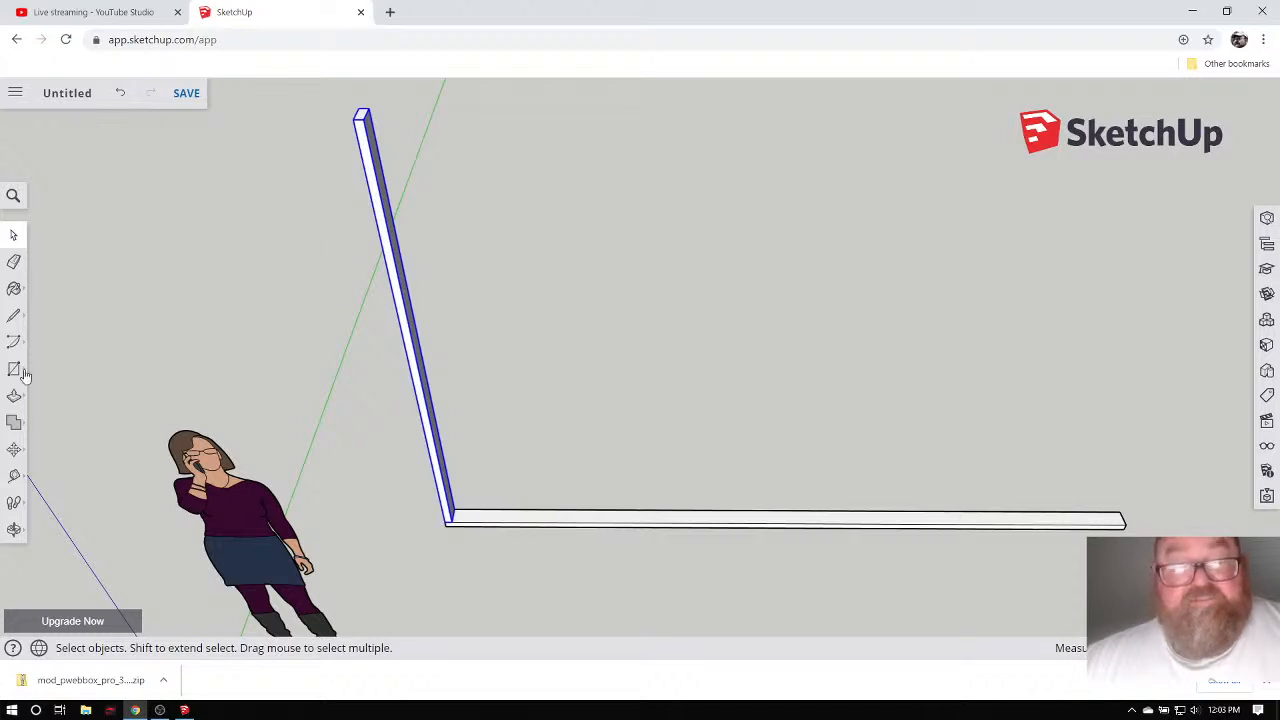
Measure the post from base to top, reading 7' 8 5/8".
left_click(14, 476)
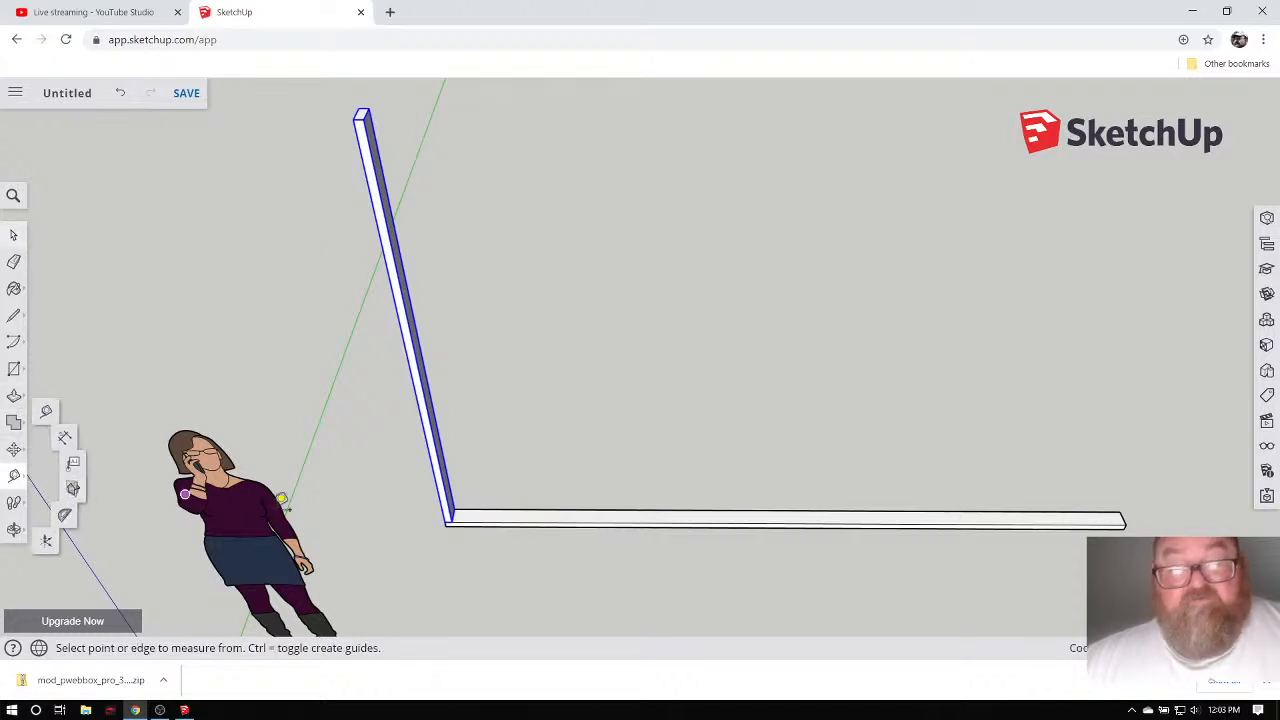
left_click(451, 521)
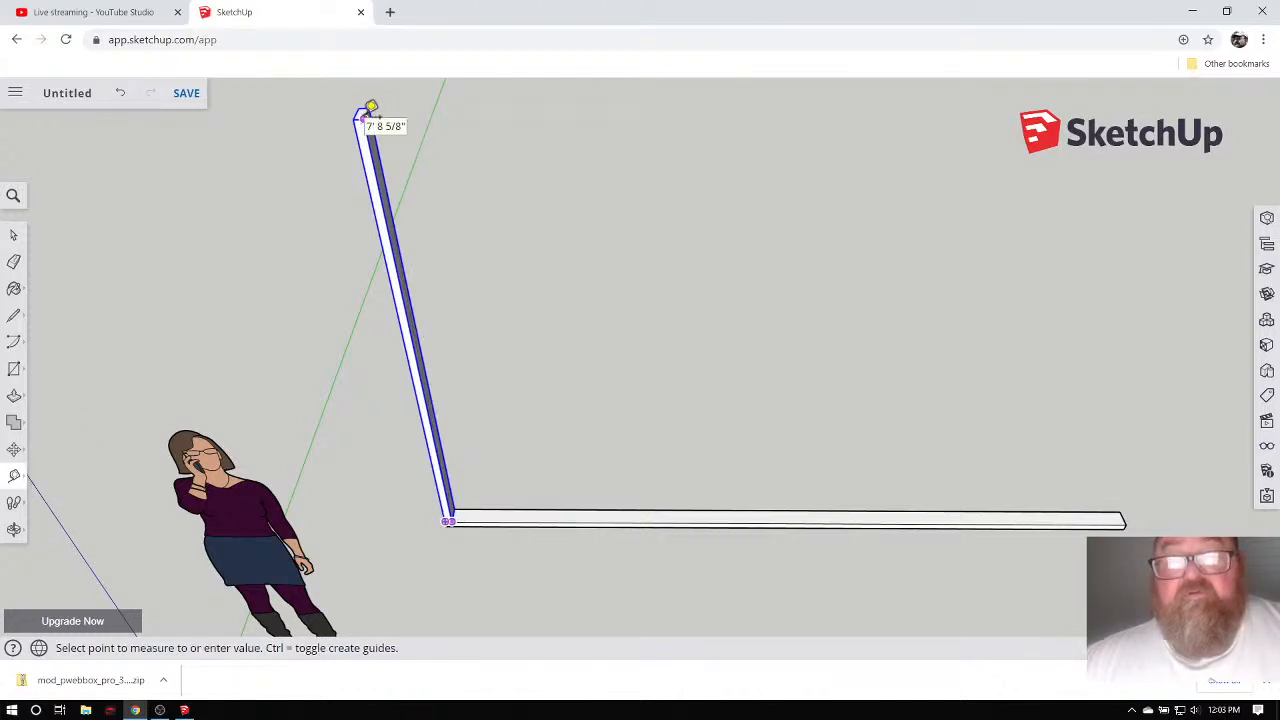
left_click(371, 106)
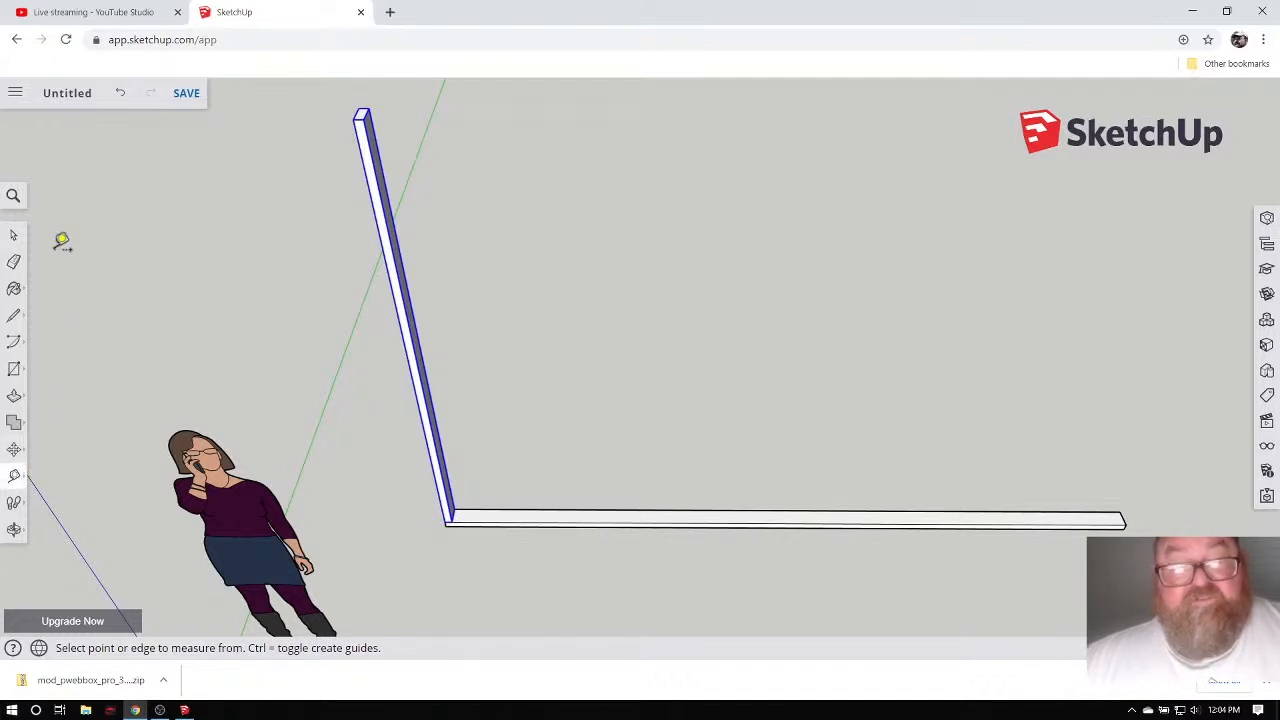
left_click(13, 234)
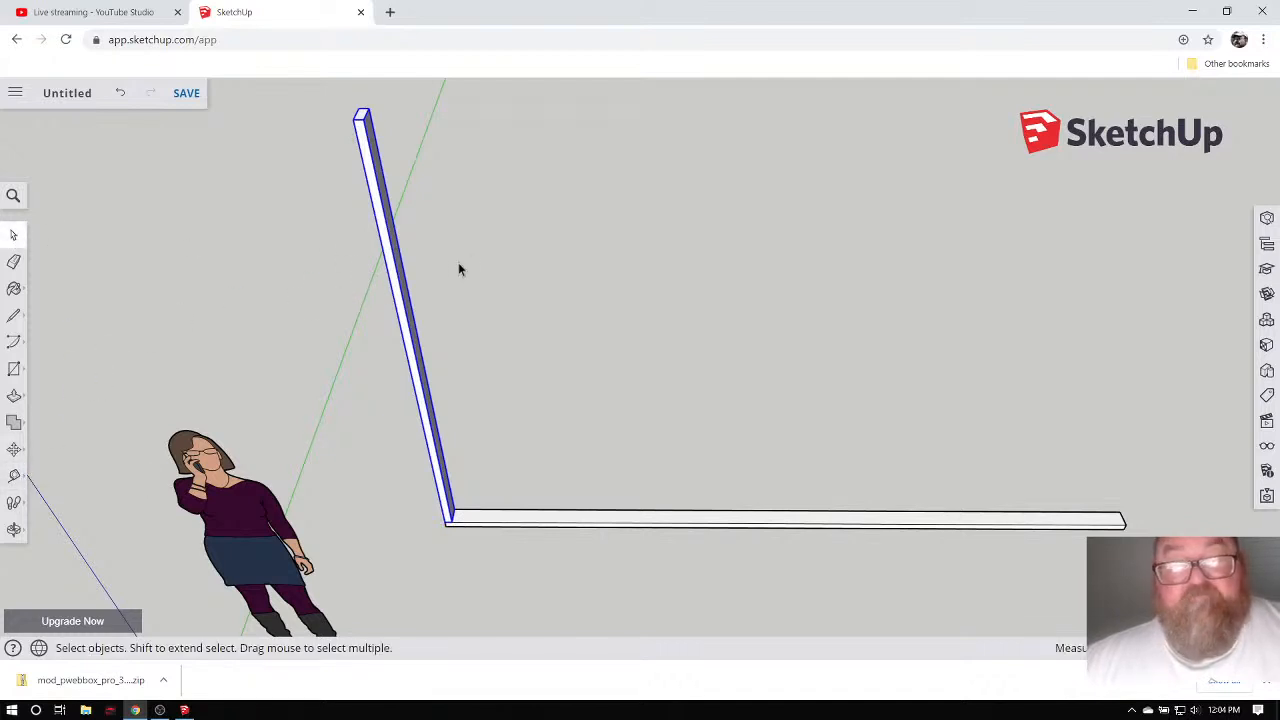
Turn the grouped post into a component with the definition name 'Stud'.
right_click(383, 180)
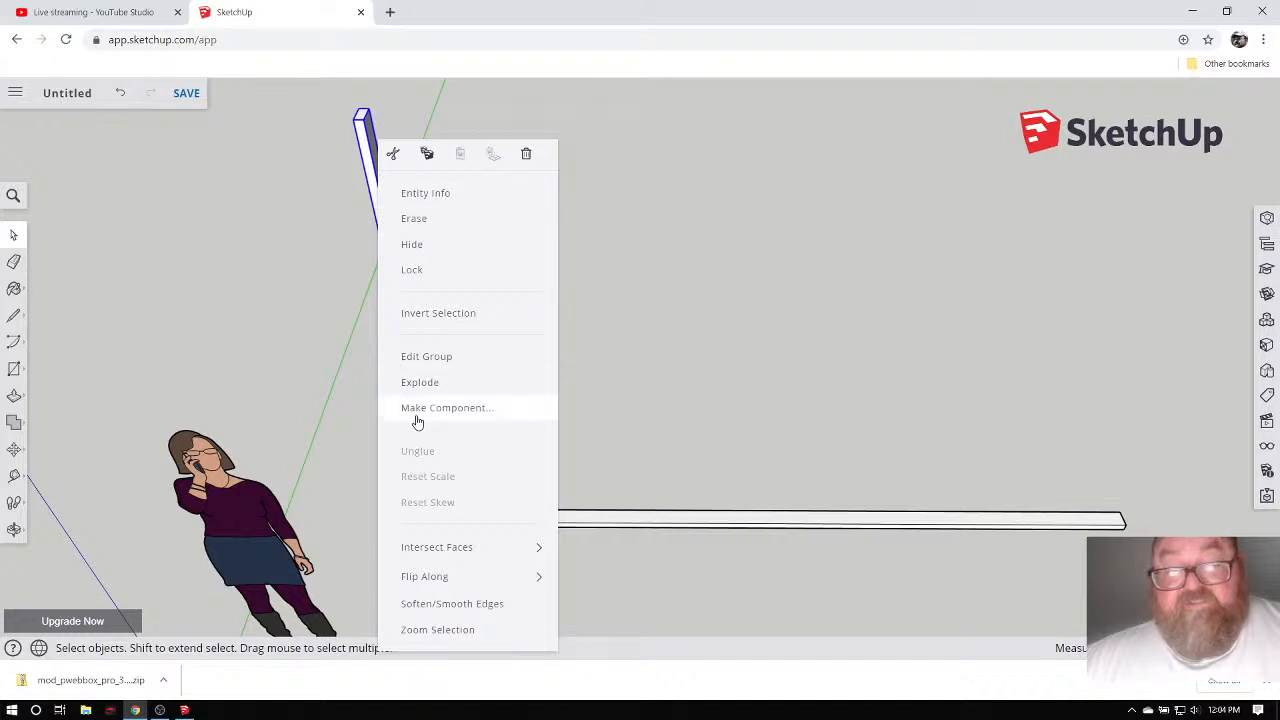
left_click(417, 415)
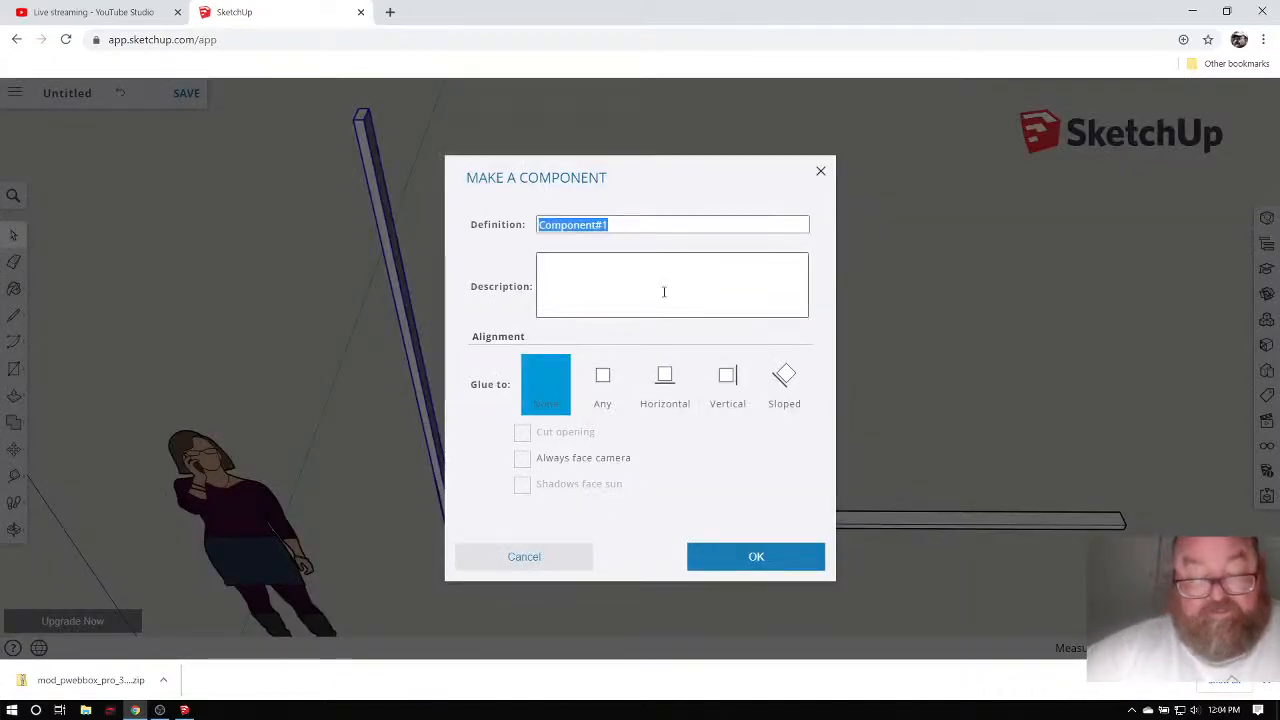
type("S")
key("BackSpace")
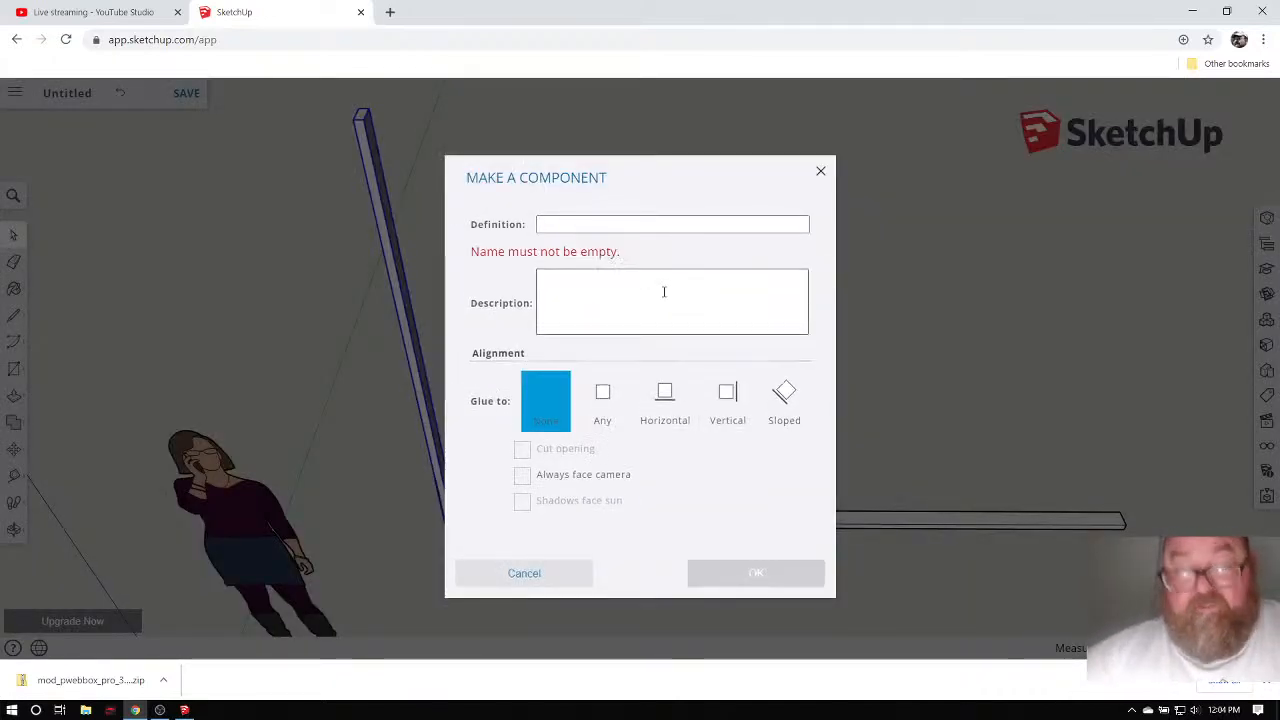
type("Stud")
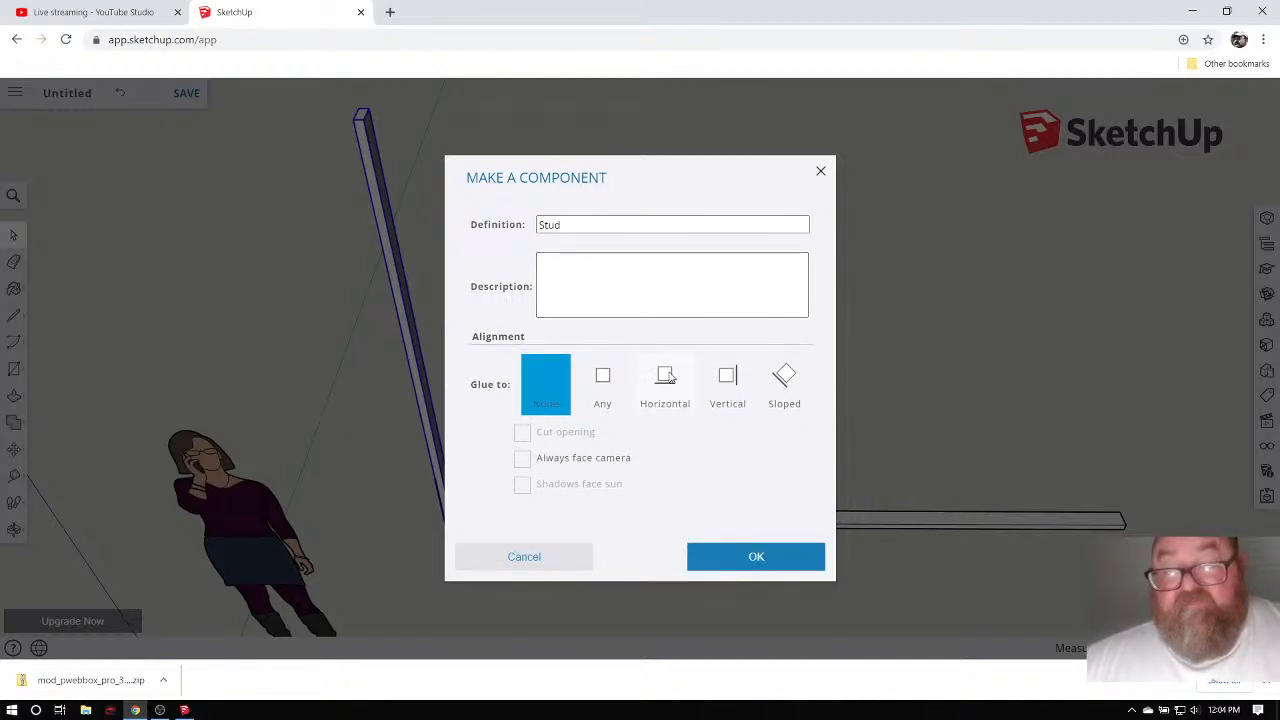
left_click(757, 559)
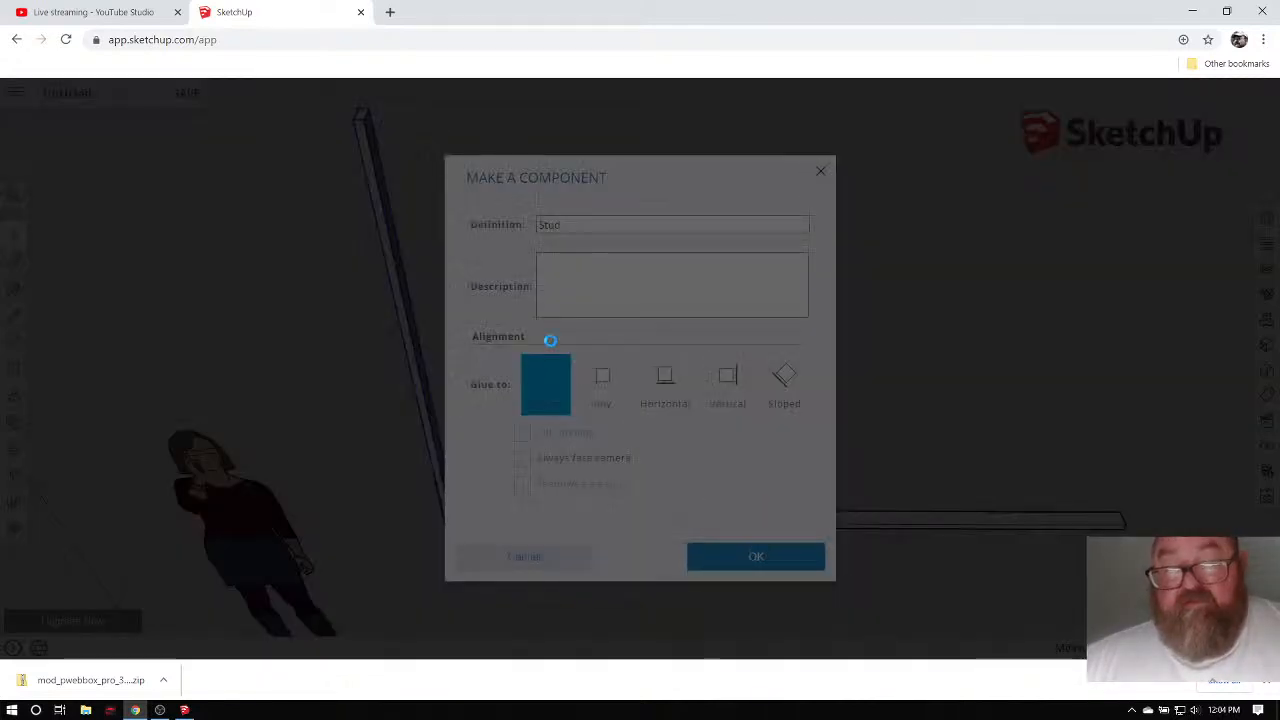
In SketchUp Pro, turn the grouped post into a component named 'Stud'.
left_click(184, 710)
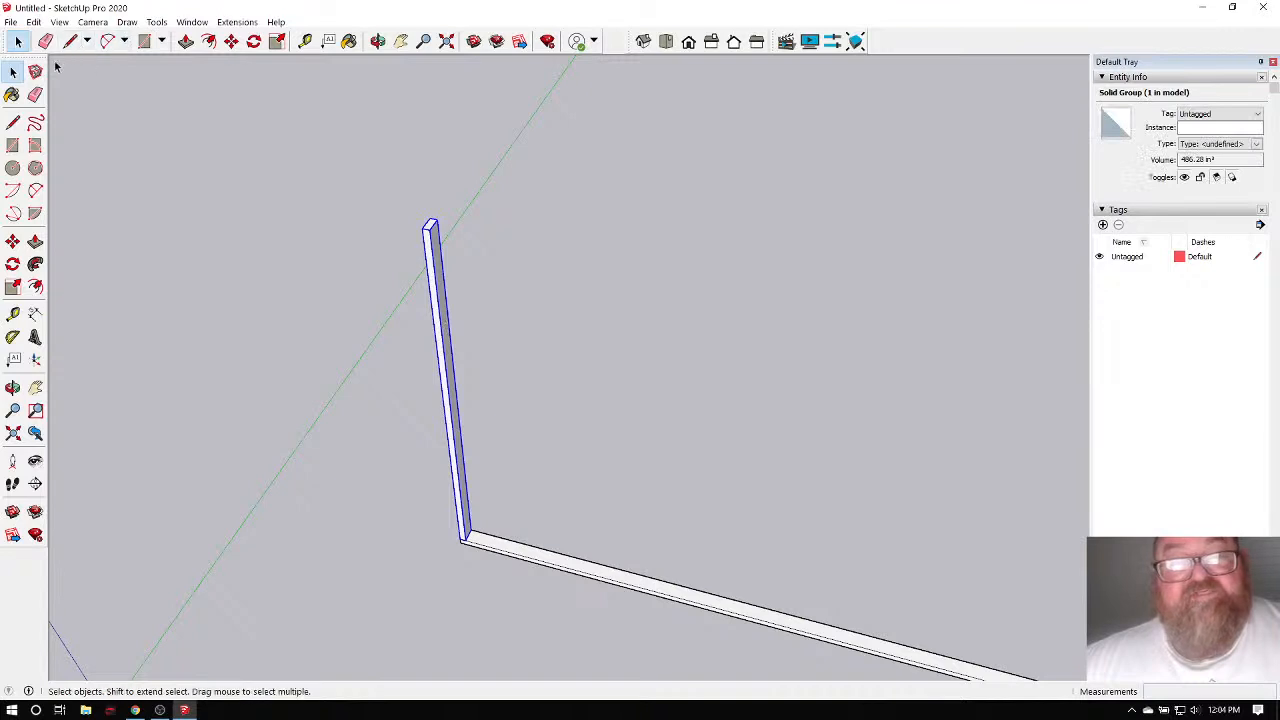
right_click(434, 276)
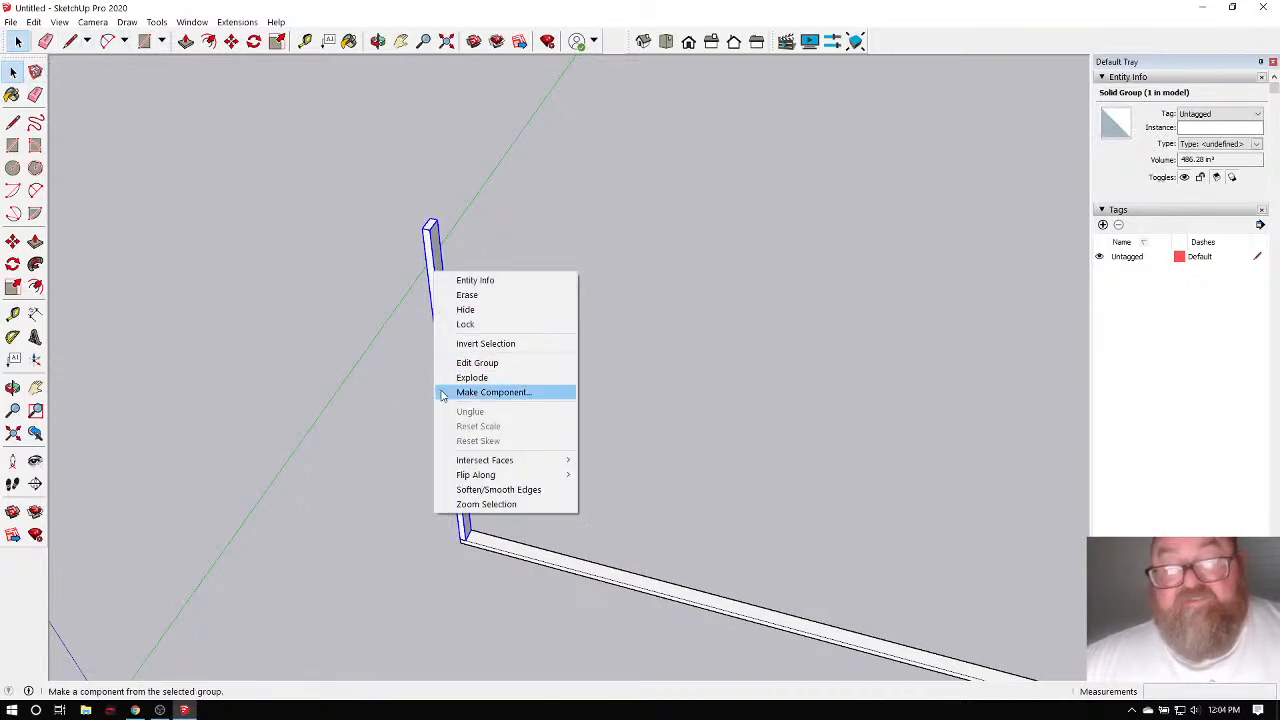
left_click(452, 393)
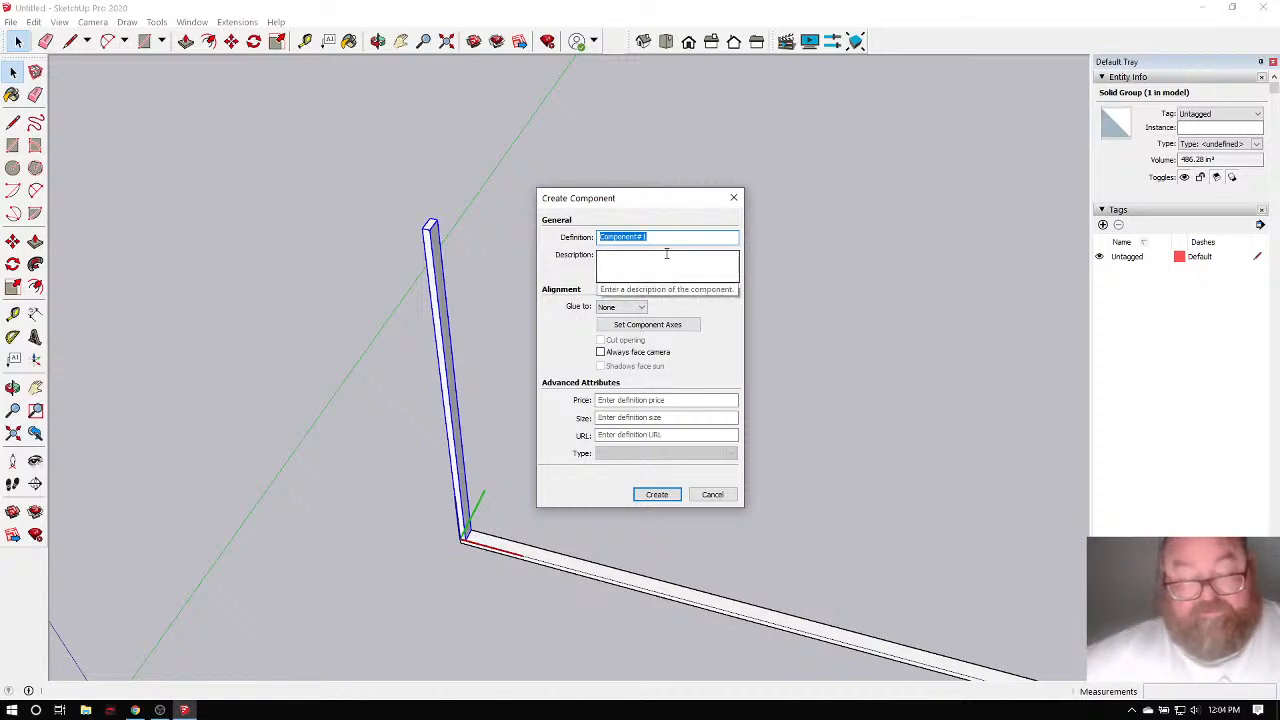
type("Stud")
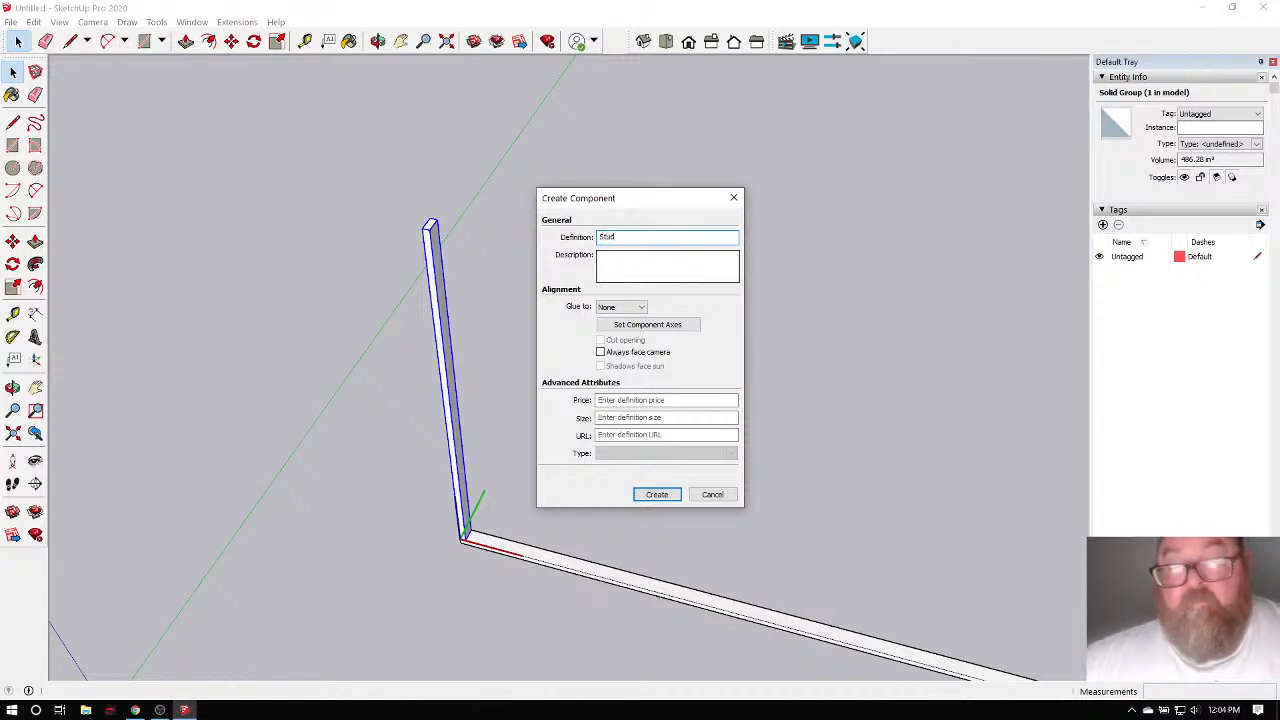
left_click(657, 496)
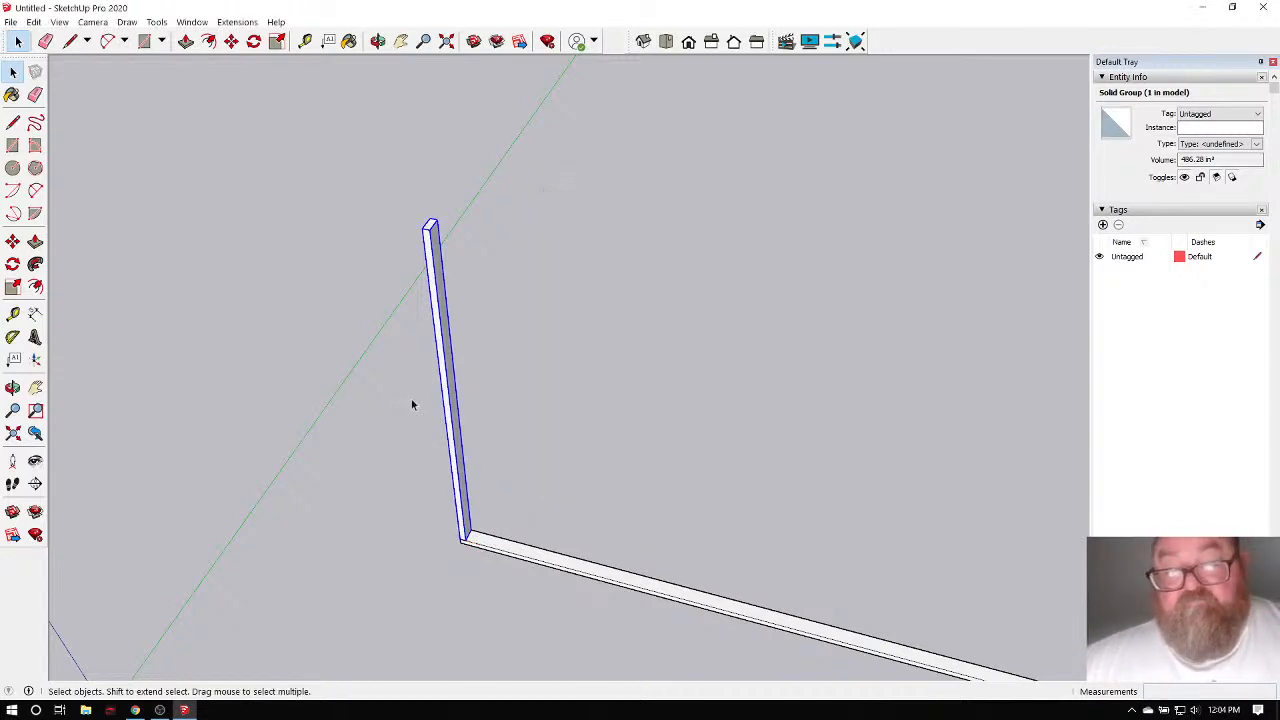
Orbit around the stud and bottom plate to inspect them.
left_click(378, 41)
left_click_drag(370, 426, 694, 454)
left_click_drag(568, 519, 434, 345)
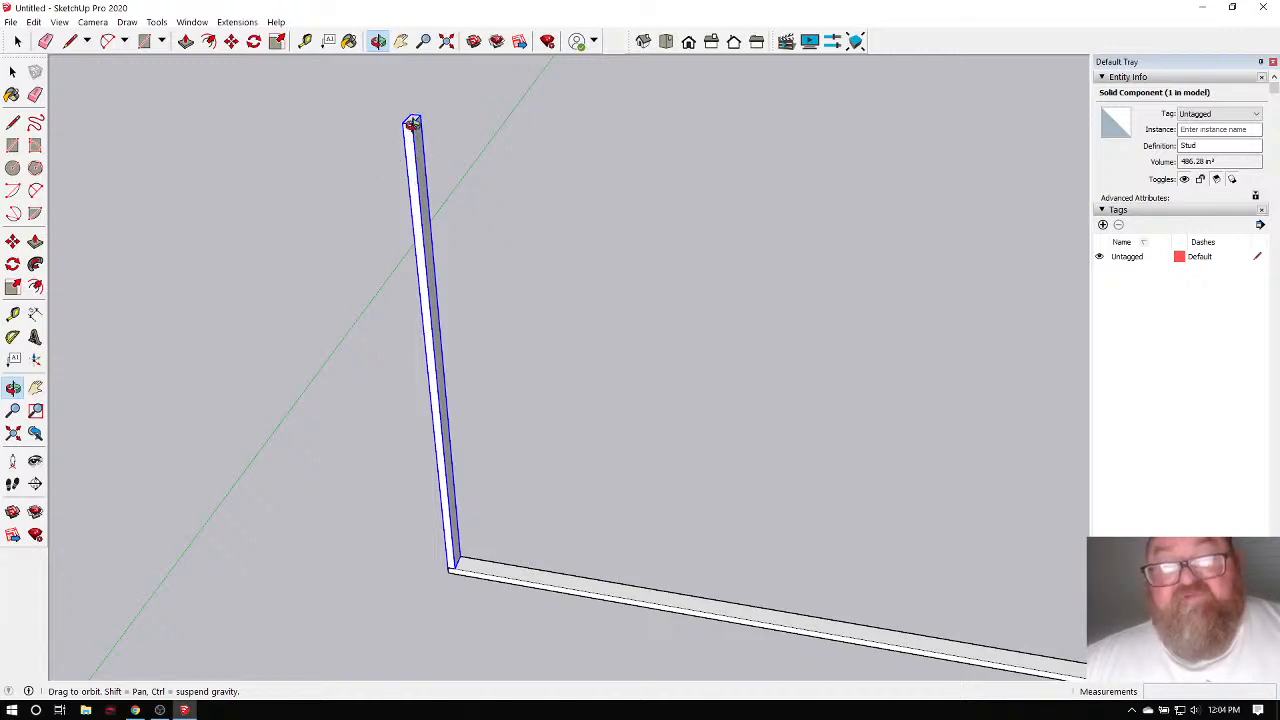
left_click_drag(416, 238, 424, 292)
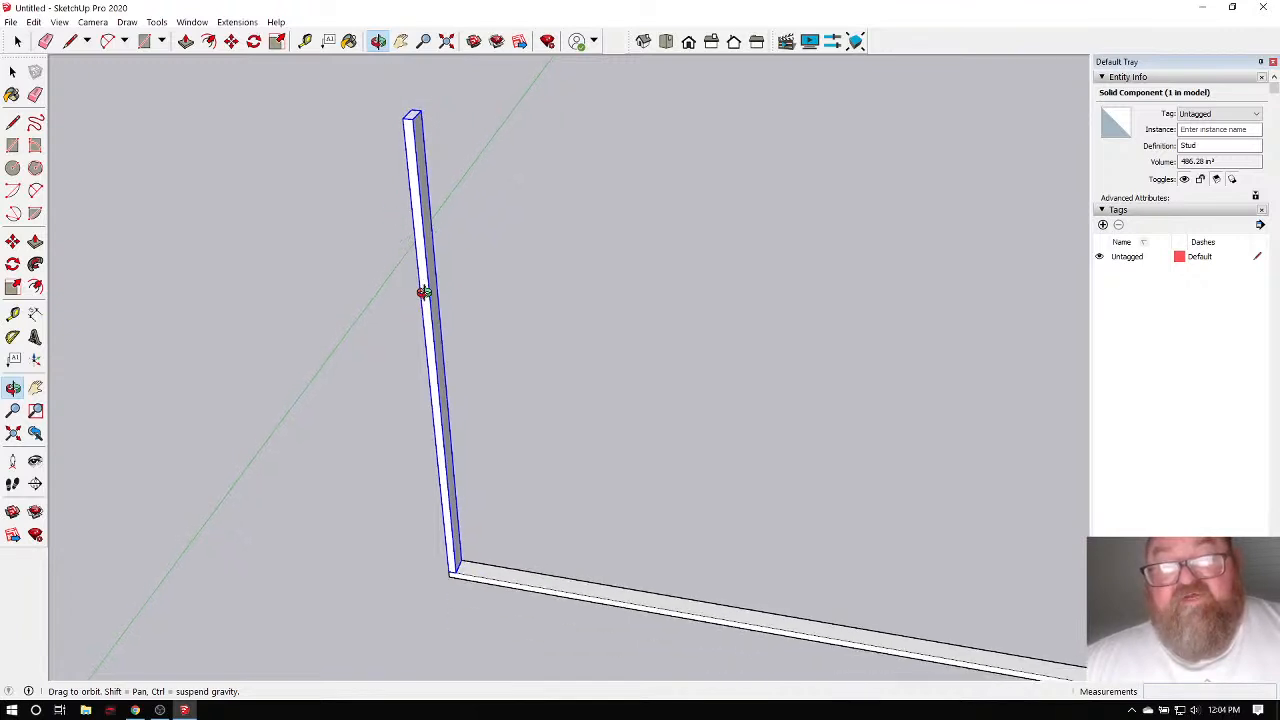
left_click(17, 42)
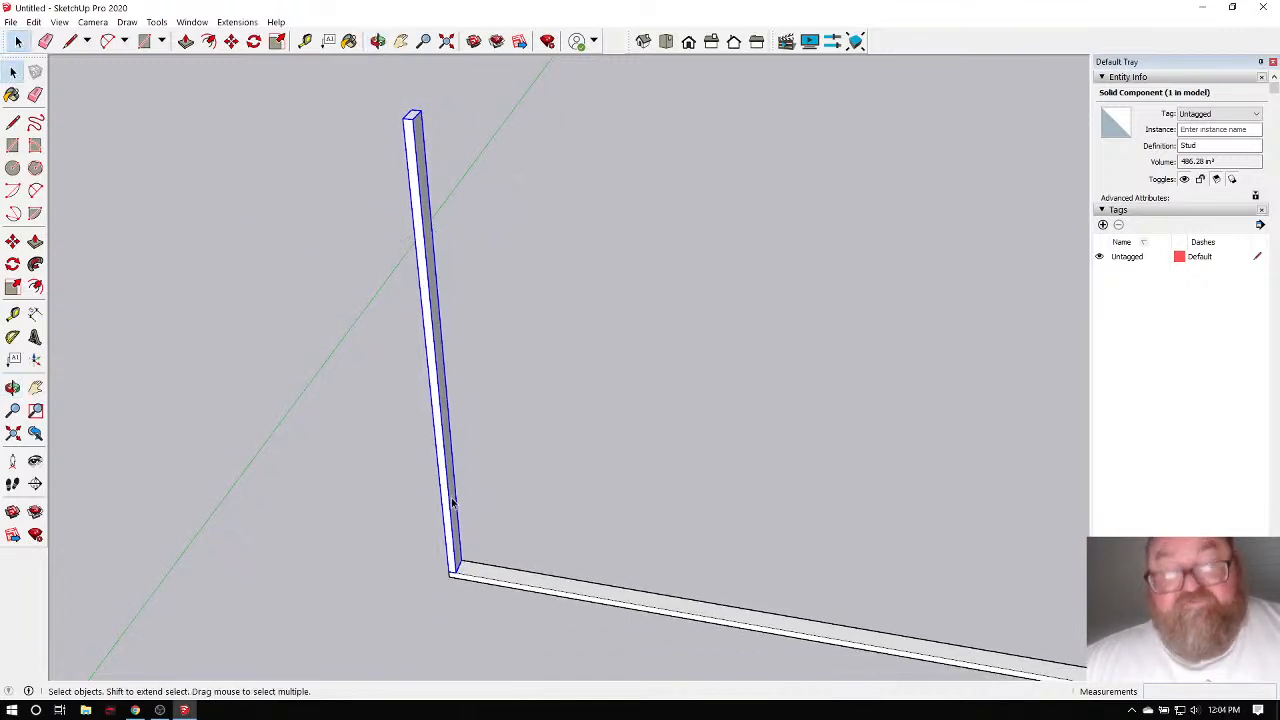
scroll(462, 584, "up", 3)
left_click(460, 577)
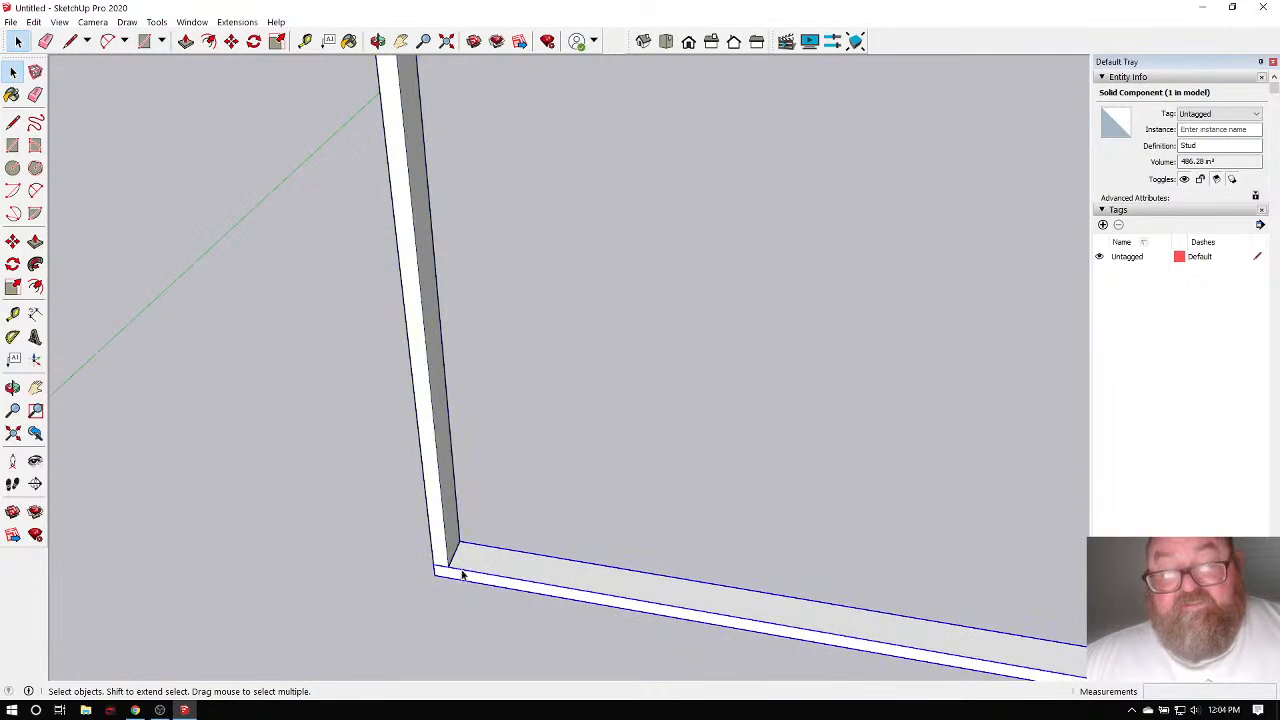
left_click(231, 41)
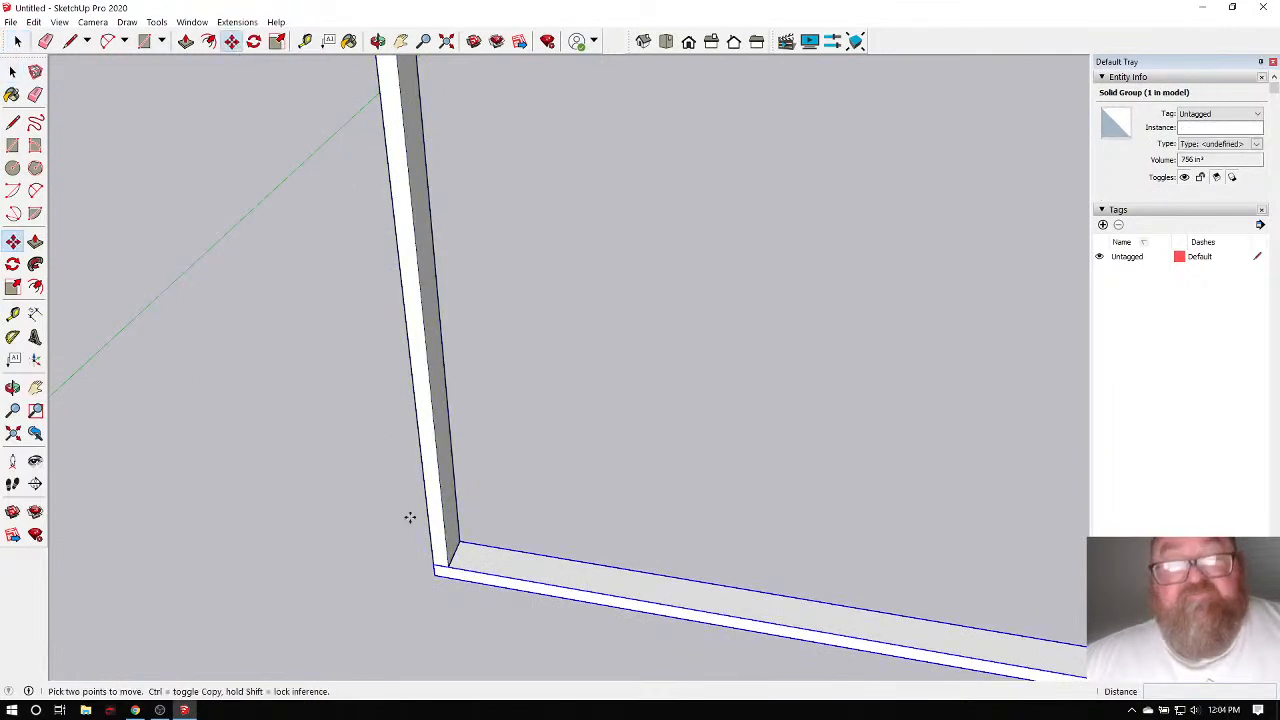
scroll(437, 572, "up", 2)
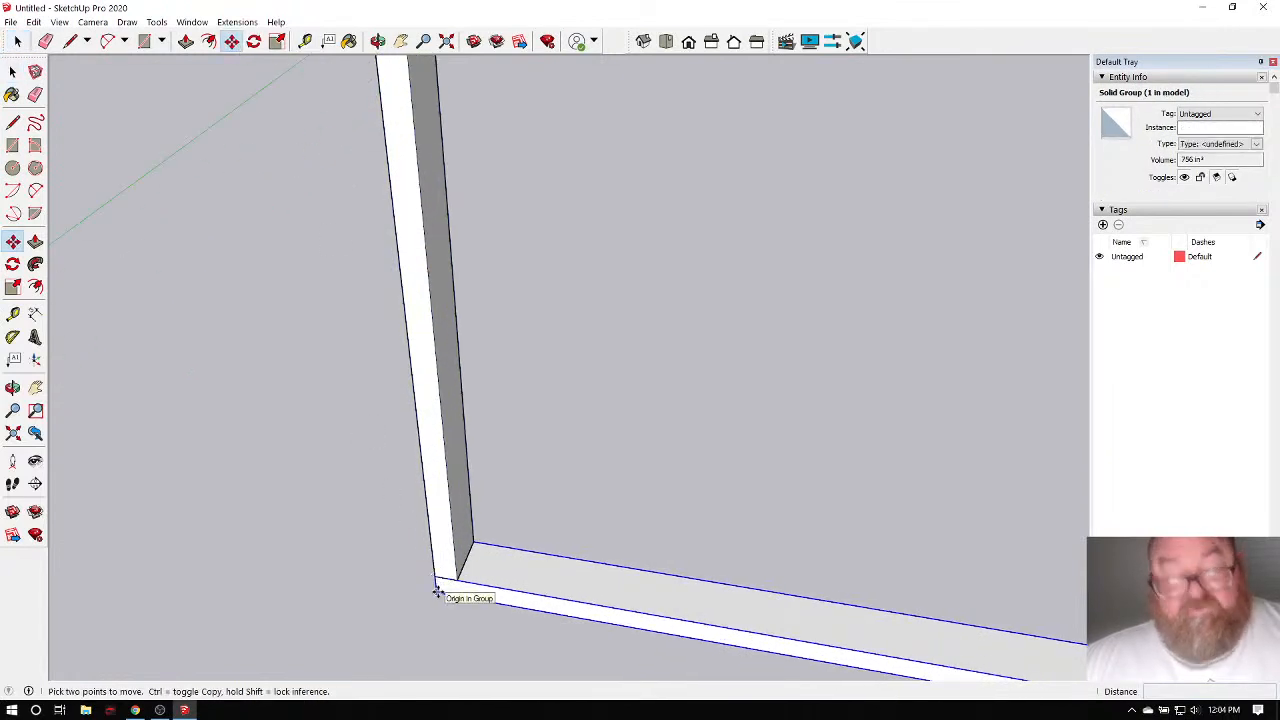
key("ctrl")
left_click(437, 591)
scroll(480, 580, "down", 4)
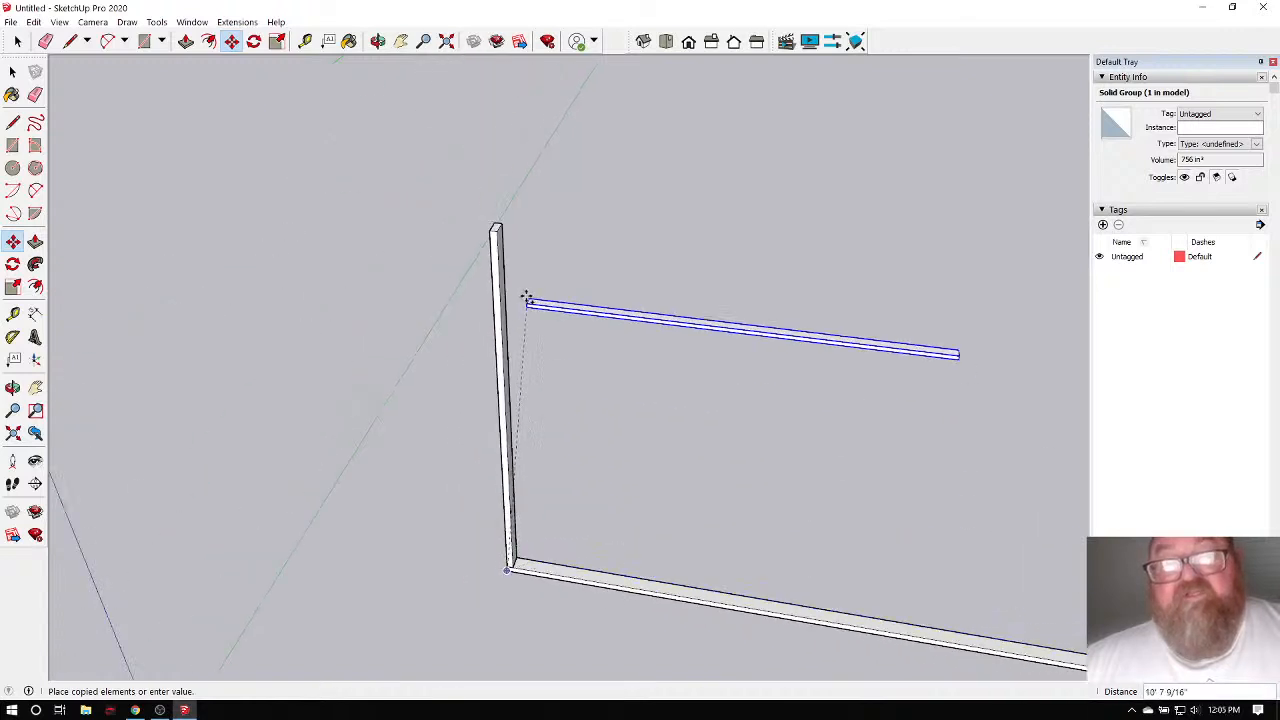
scroll(495, 232, "up", 4)
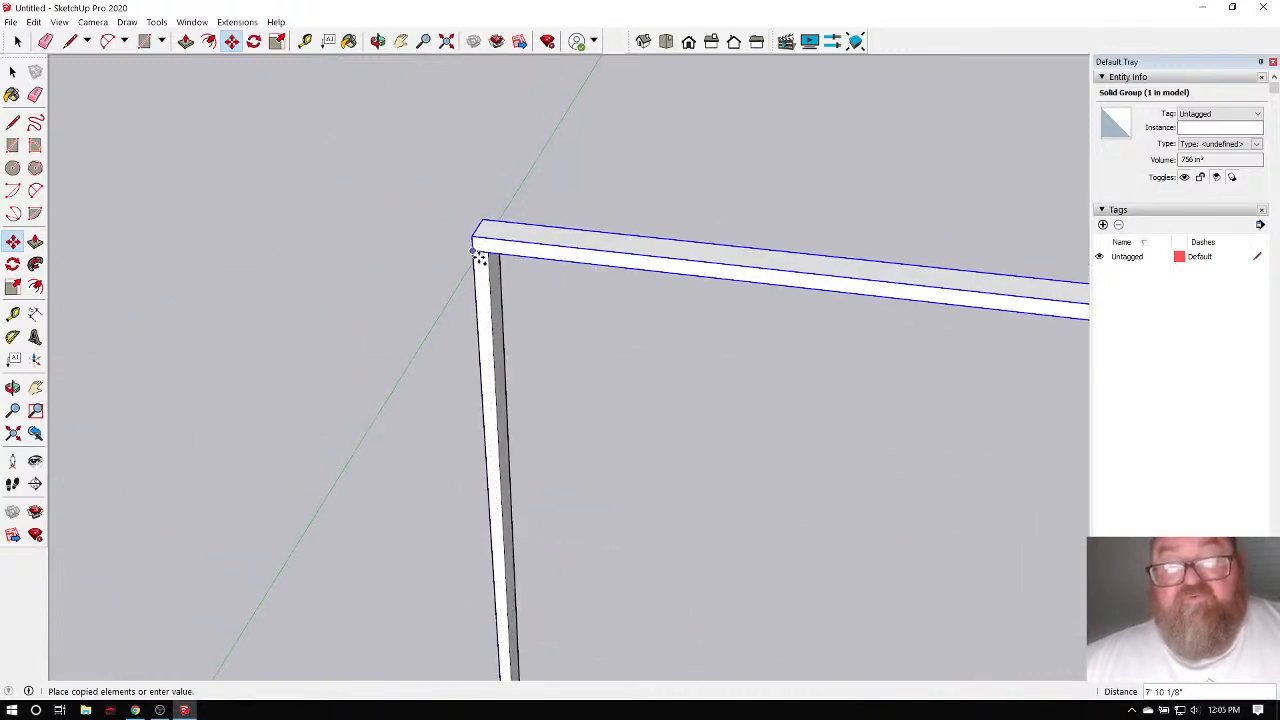
scroll(478, 245, "up", 3)
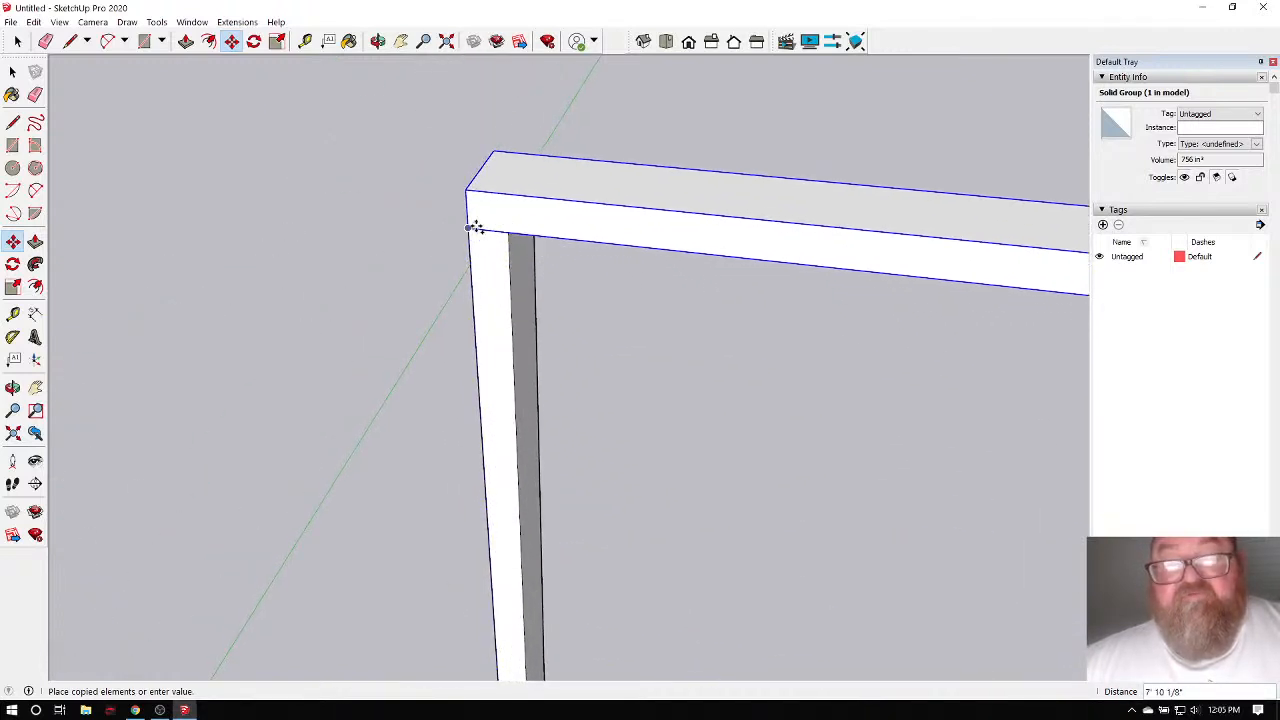
left_click(474, 227)
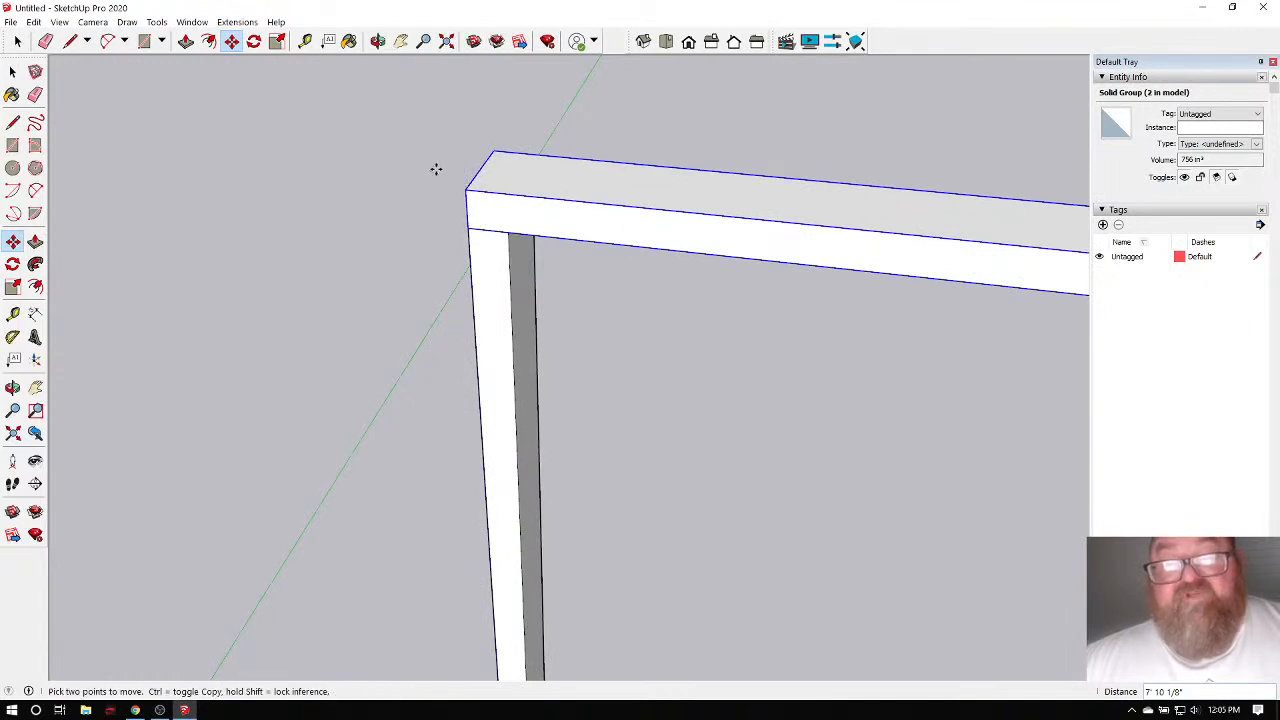
scroll(248, 169, "down", 1)
left_click(378, 42)
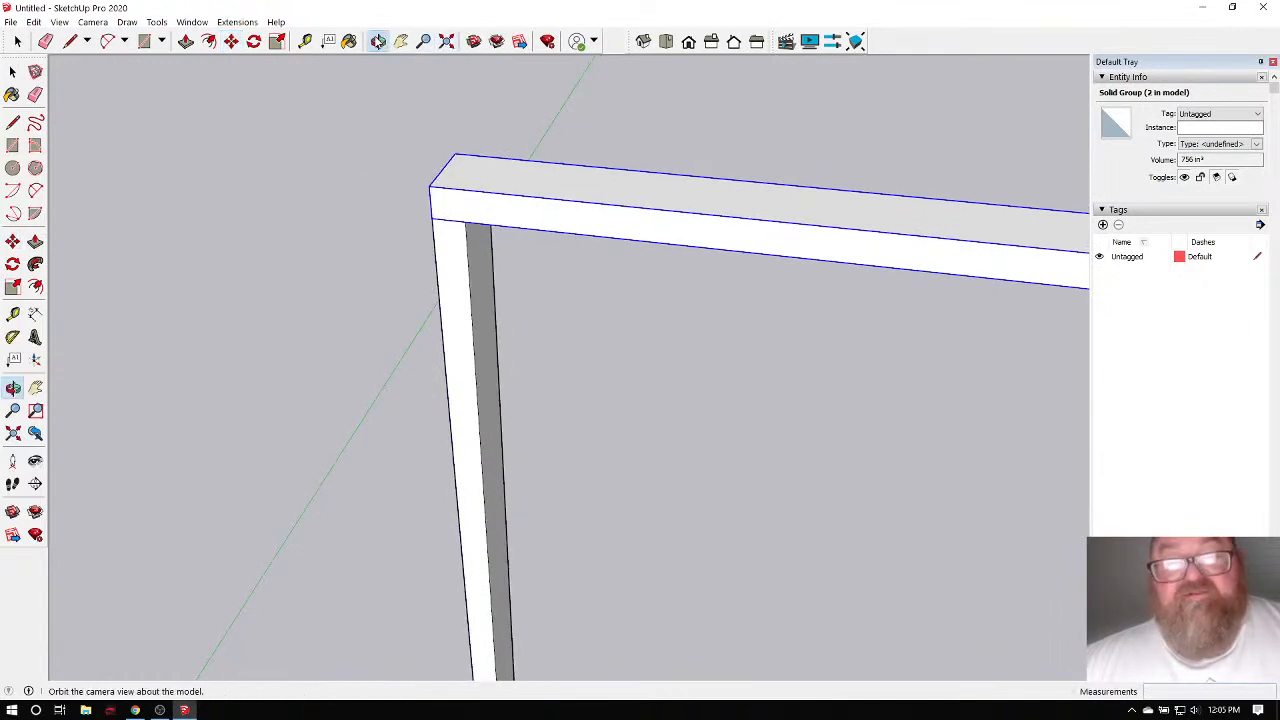
scroll(377, 92, "down", 2)
scroll(437, 141, "up", 2)
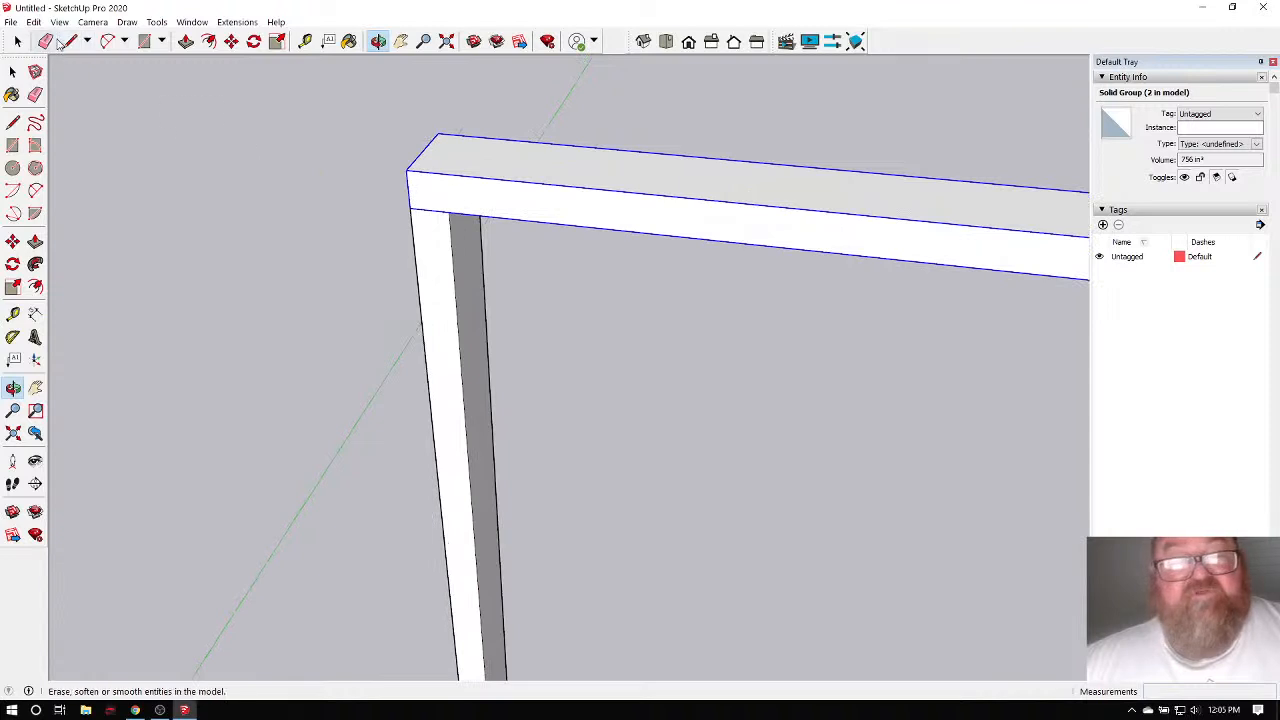
scroll(456, 150, "down", 2)
scroll(456, 150, "down", 3)
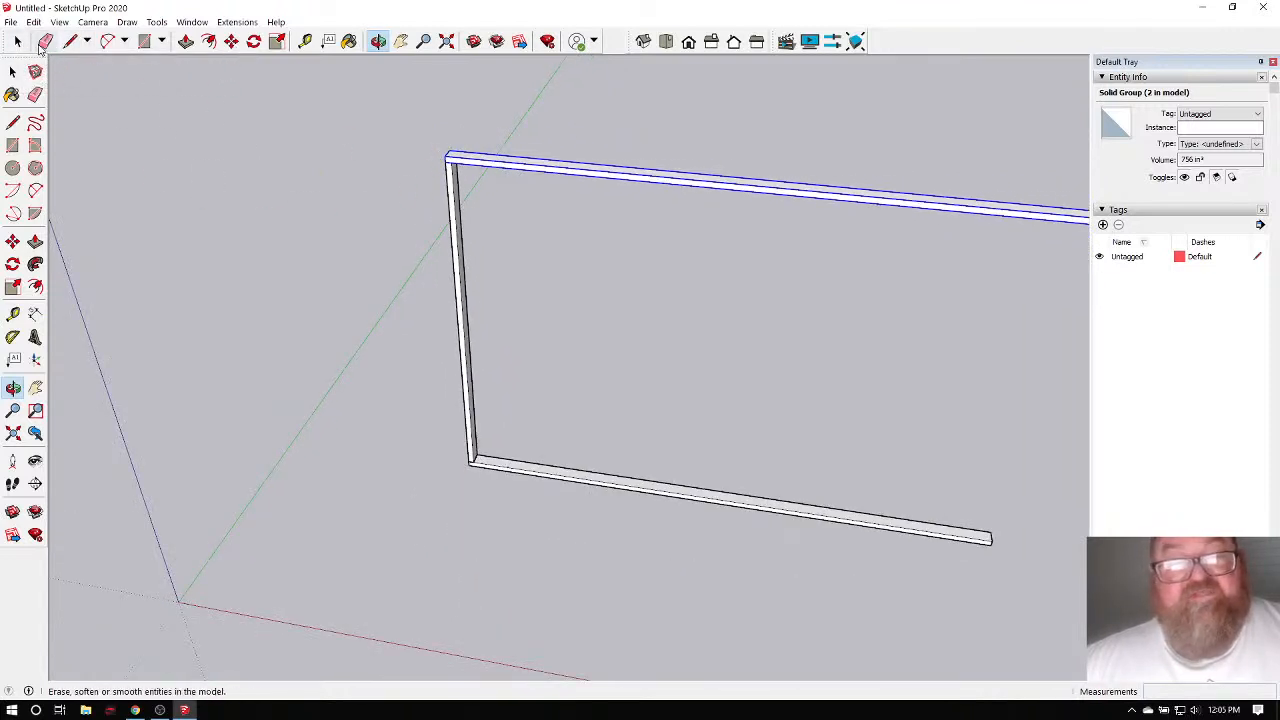
left_click(17, 41)
scroll(470, 487, "up", 3)
scroll(457, 453, "up", 3)
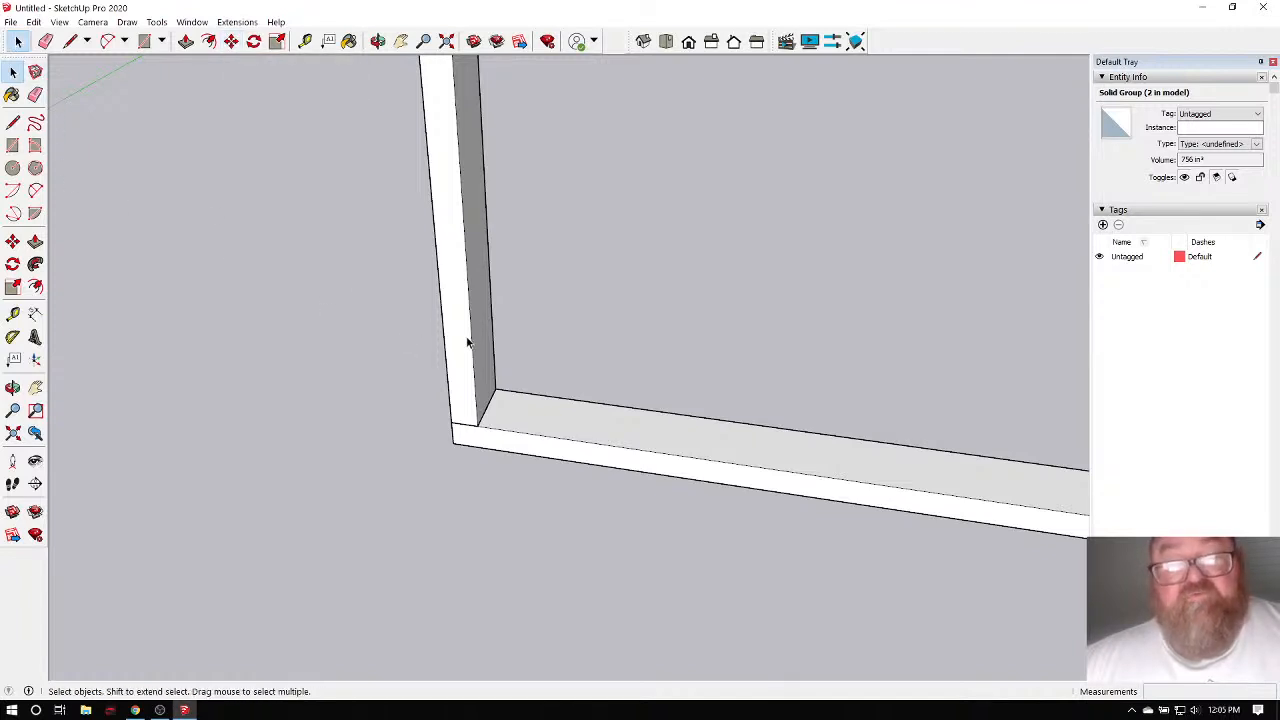
Copy the bottom plate onto the top plate to double it.
left_click(517, 432)
middle_click_drag(514, 430, 456, 436)
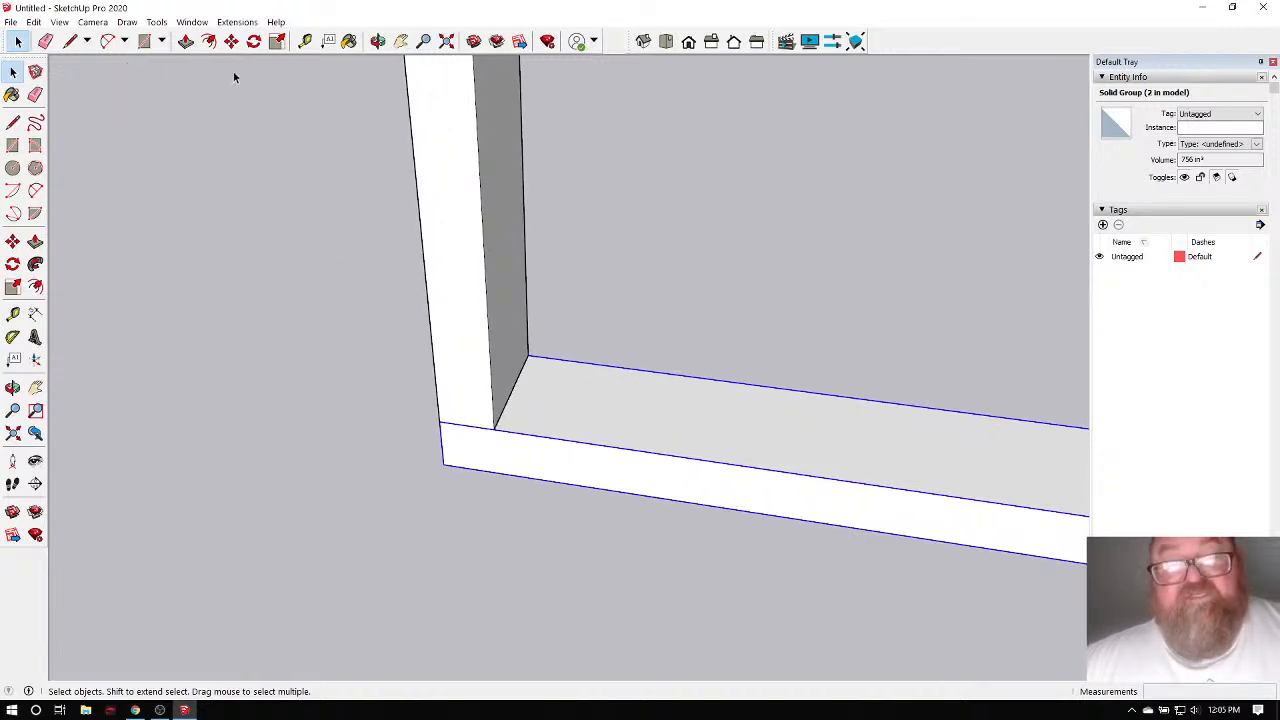
left_click(231, 41)
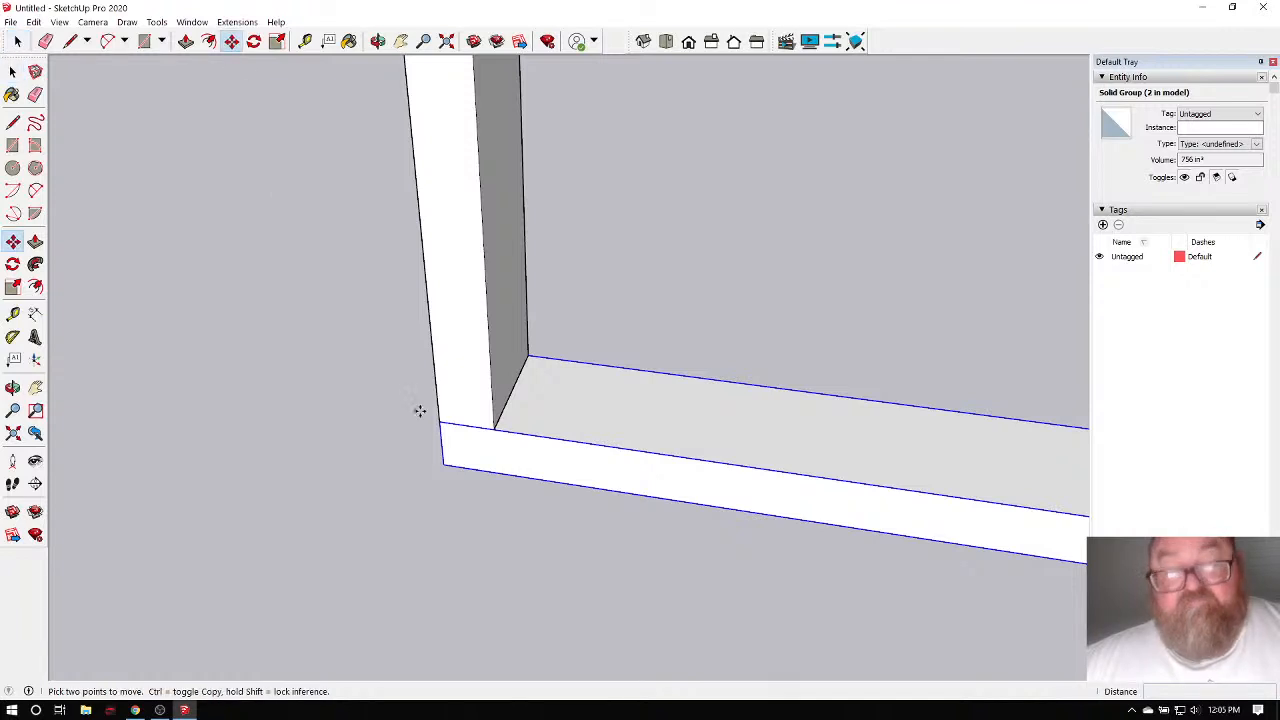
left_click(446, 464)
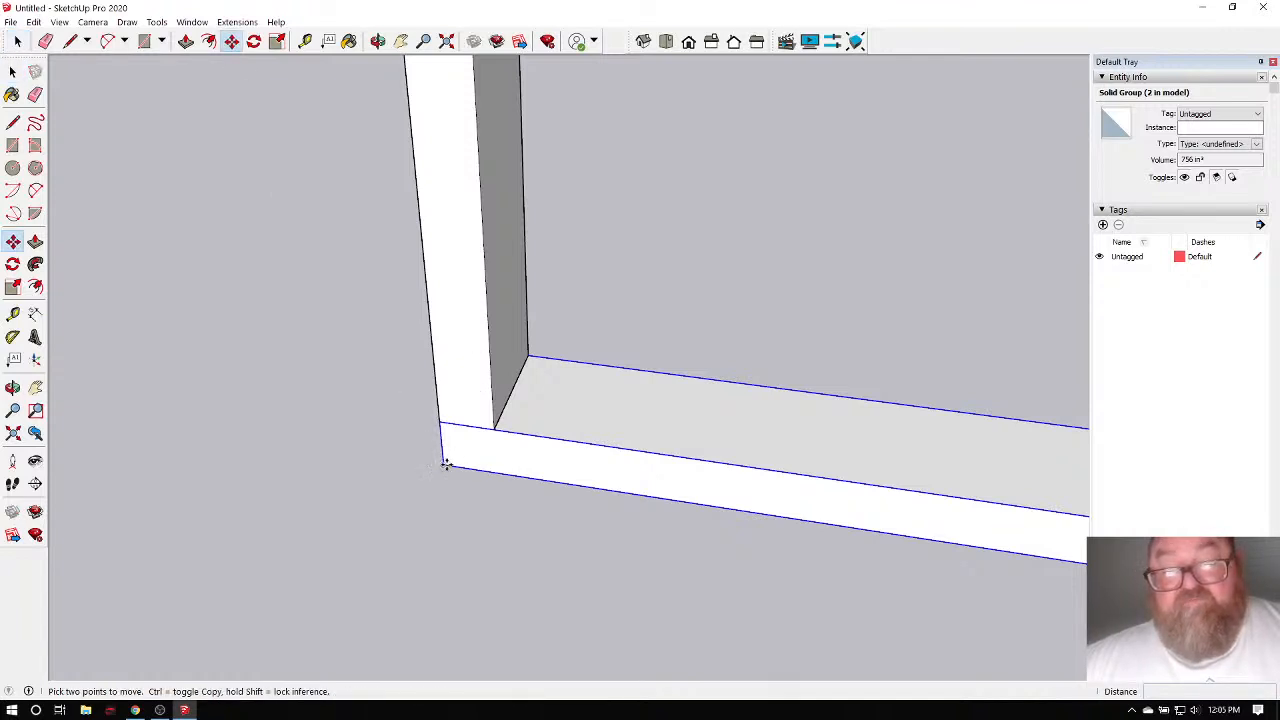
key("ctrl")
scroll(534, 484, "down", 3)
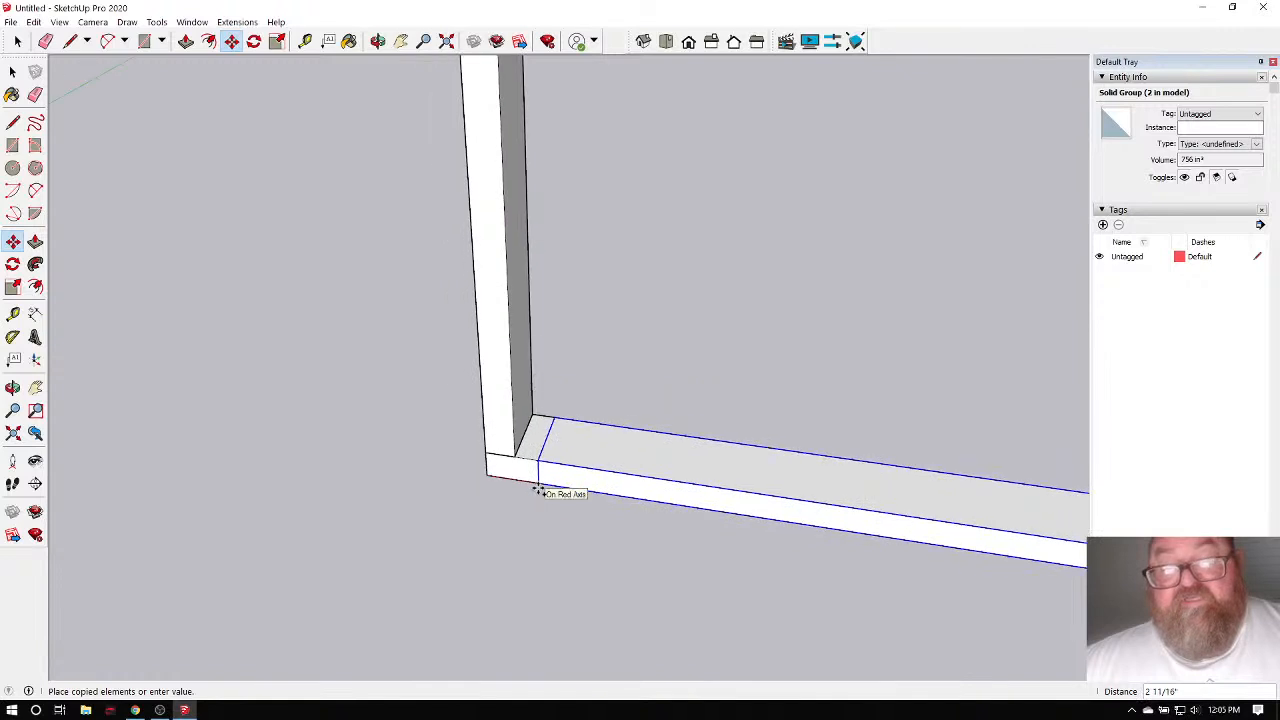
scroll(538, 490, "down", 5)
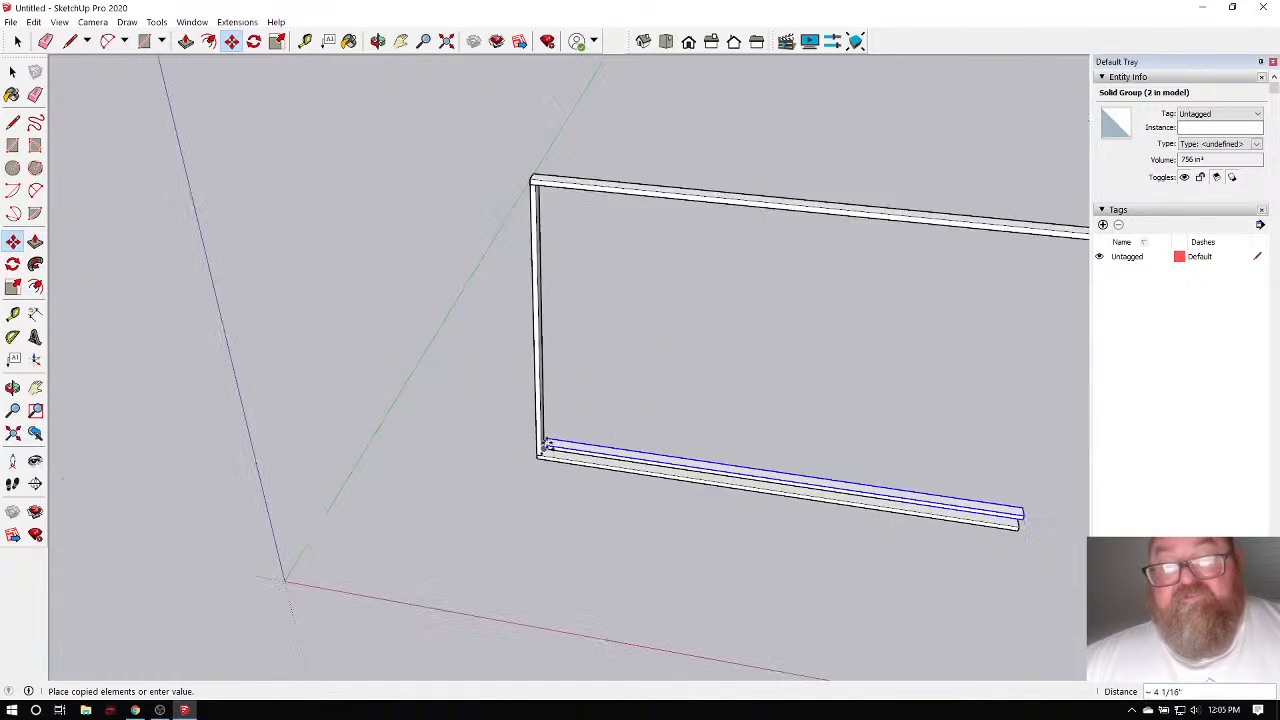
scroll(520, 178, "up", 3)
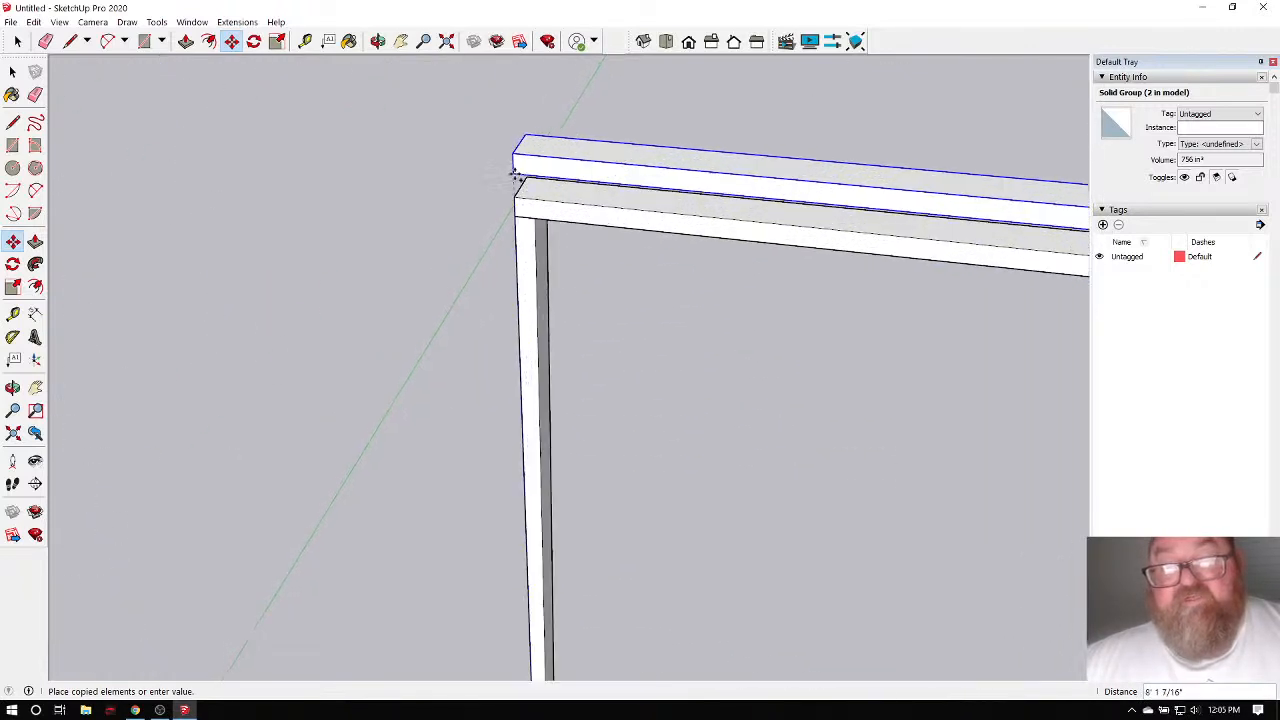
left_click(517, 190)
scroll(540, 210, "up", 3)
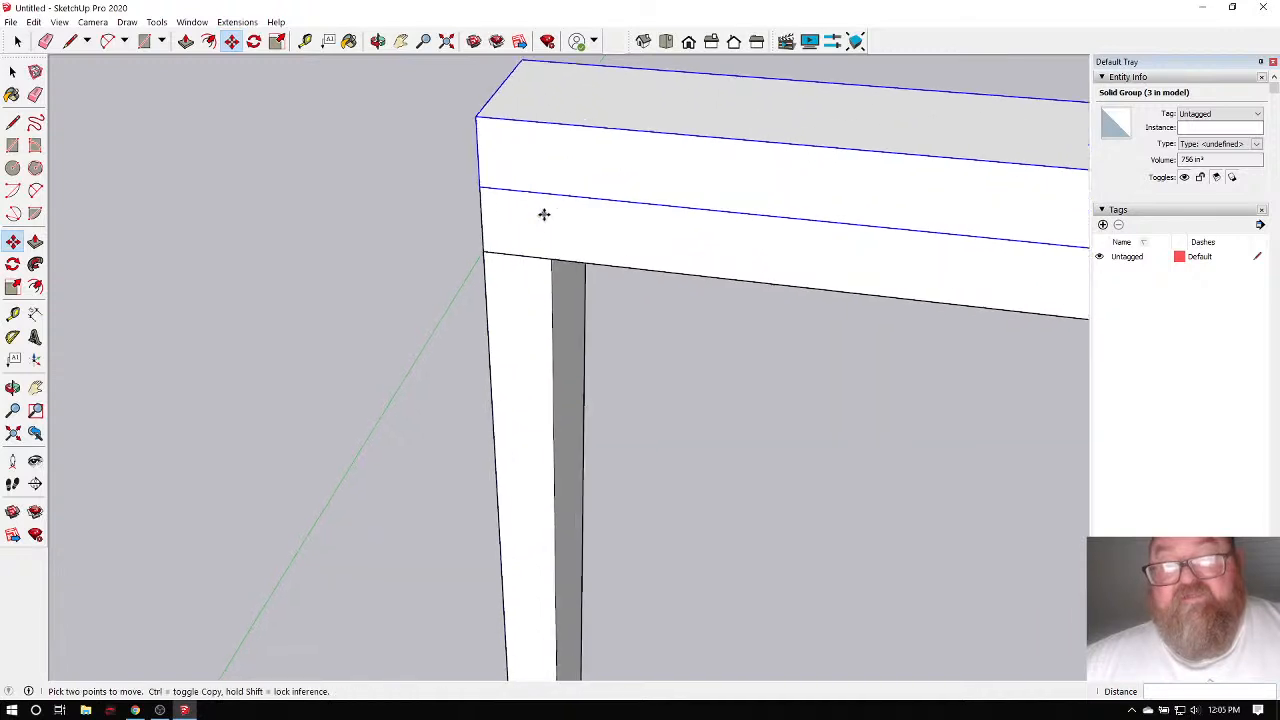
scroll(544, 214, "up", 1)
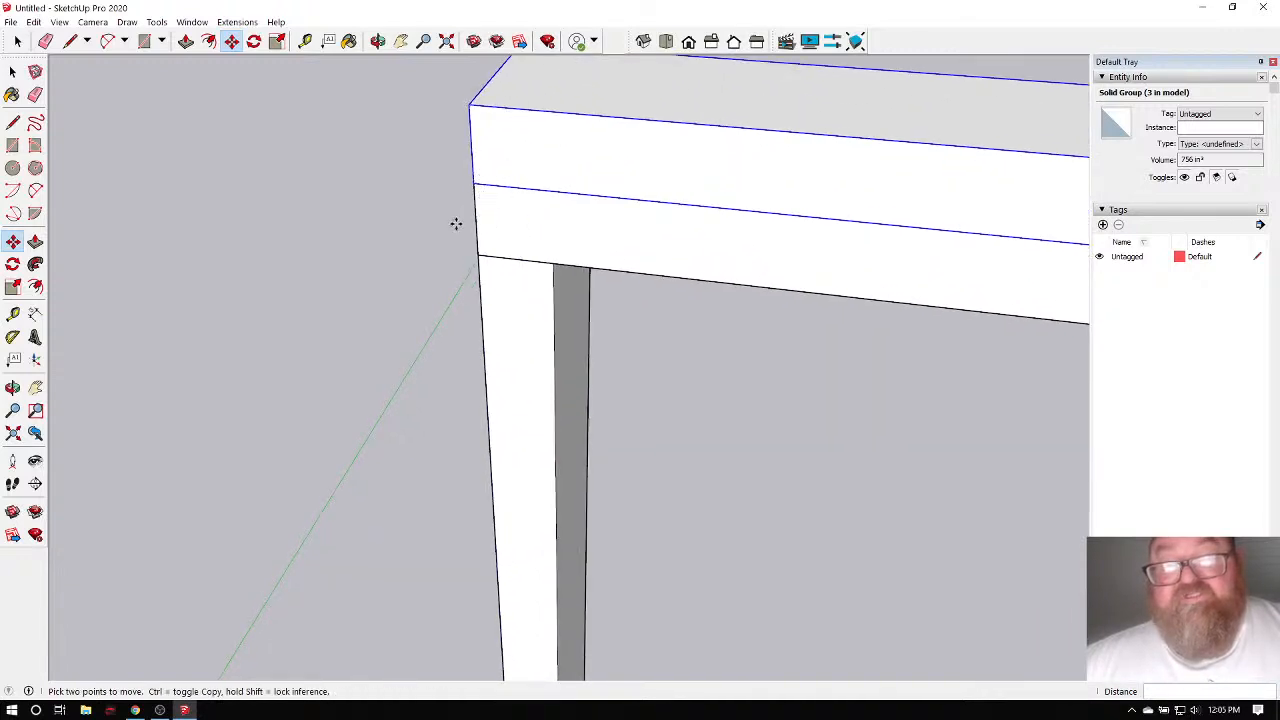
scroll(397, 223, "down", 6)
scroll(446, 494, "up", 5)
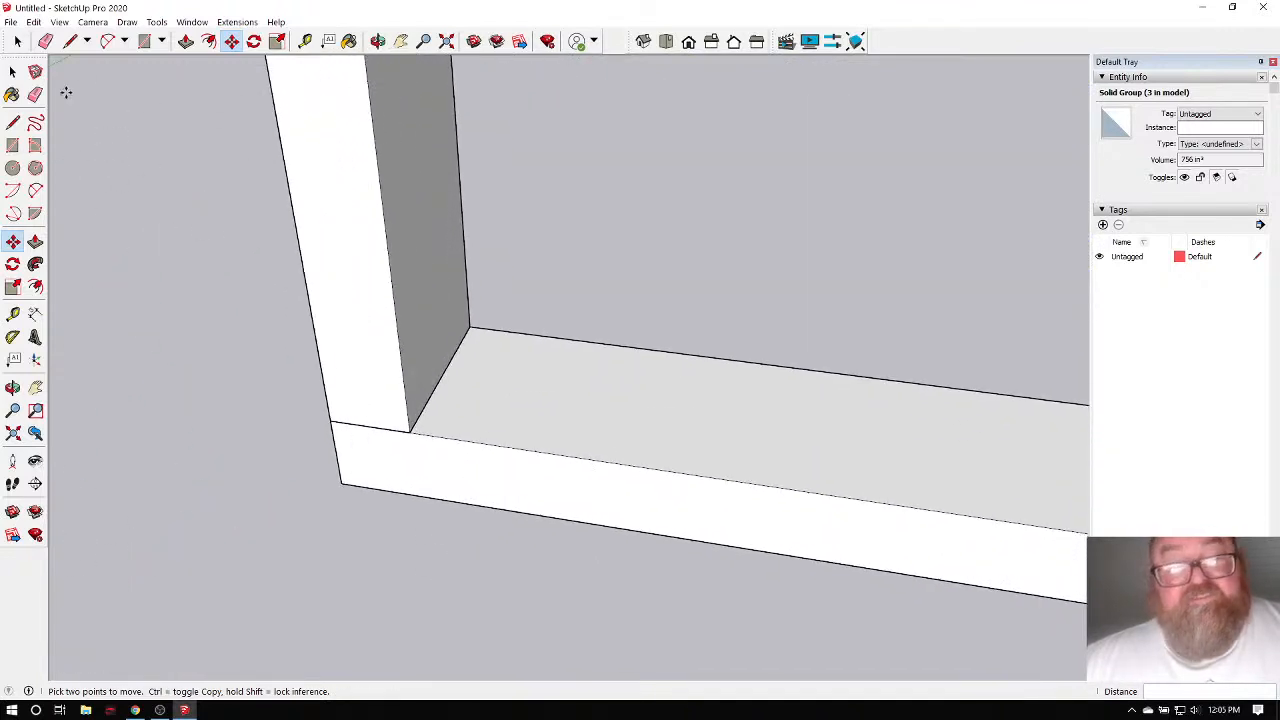
Copy the bottom plate again, placing it above the doubled top plate.
left_click(12, 71)
left_click(474, 398)
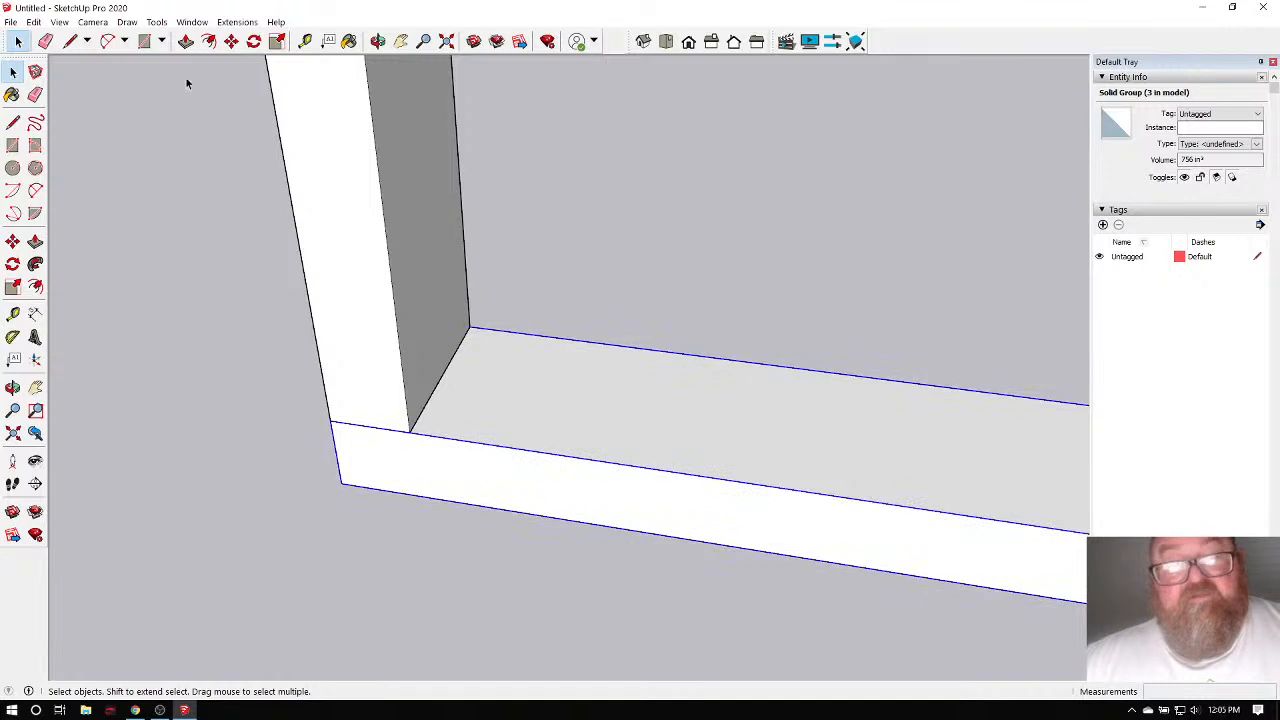
left_click(231, 41)
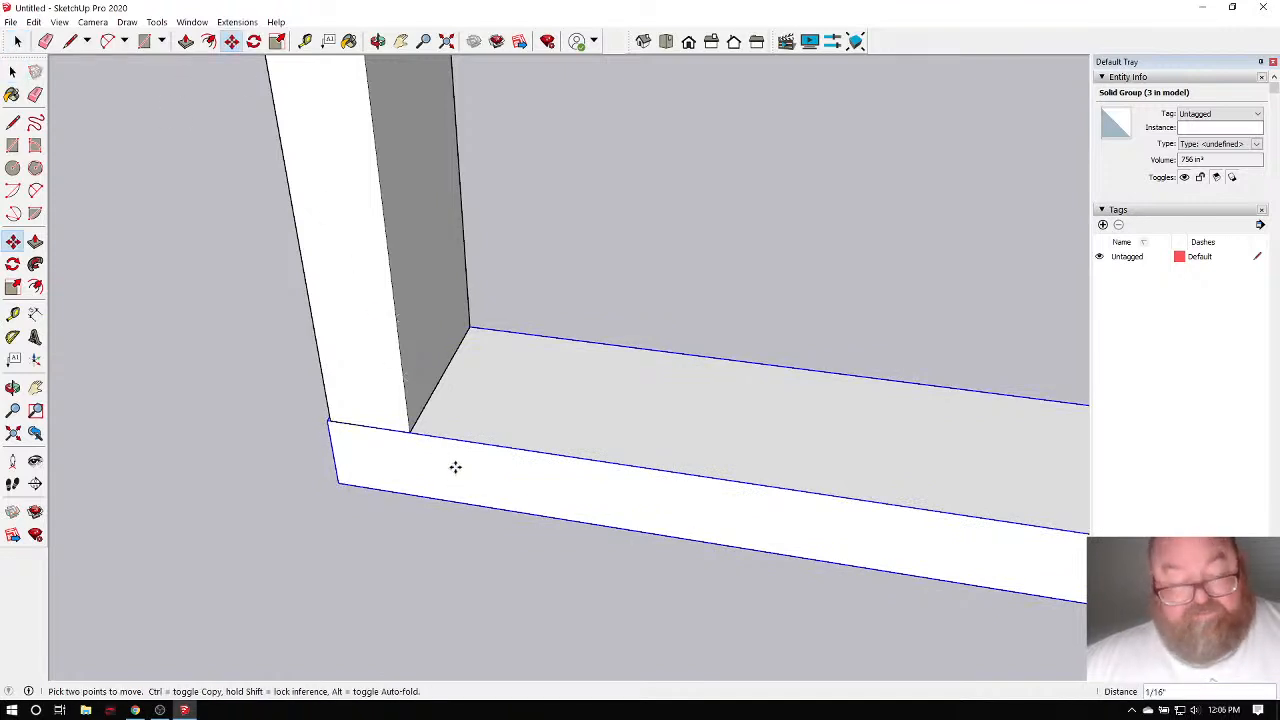
left_click(455, 467)
key("ctrl")
scroll(585, 370, "down", 2)
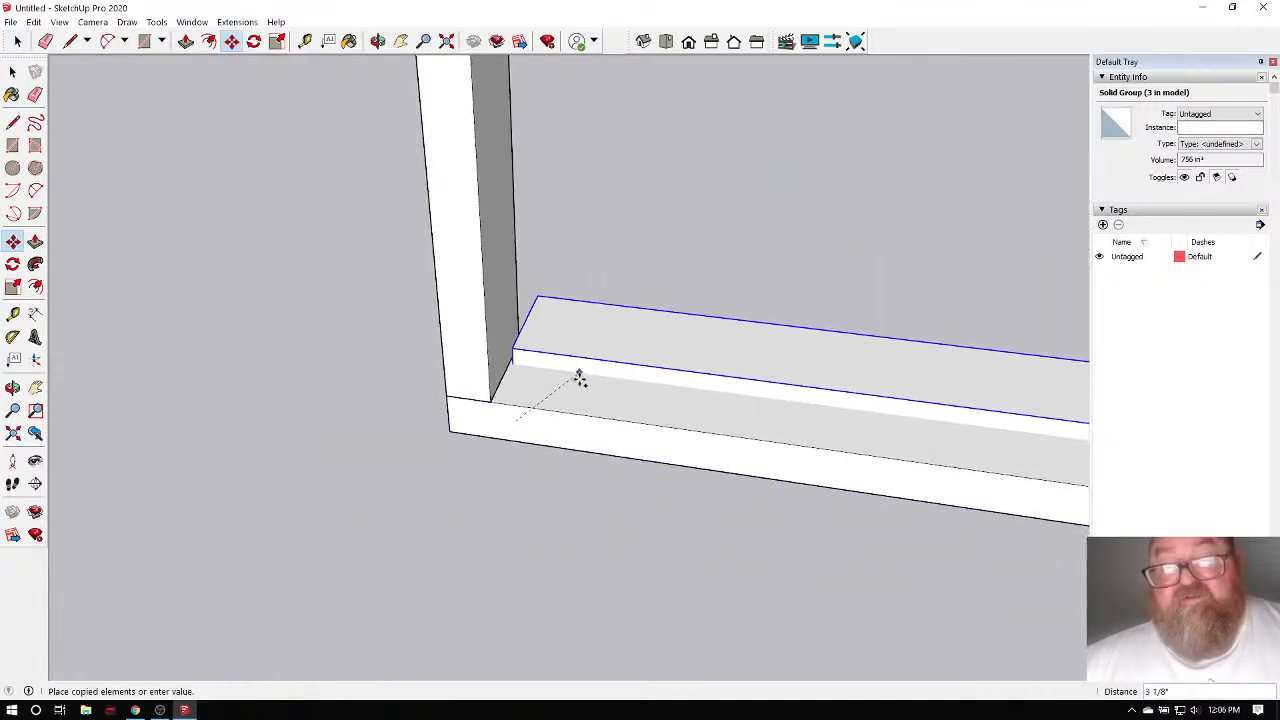
scroll(579, 377, "down", 6)
scroll(555, 200, "up", 2)
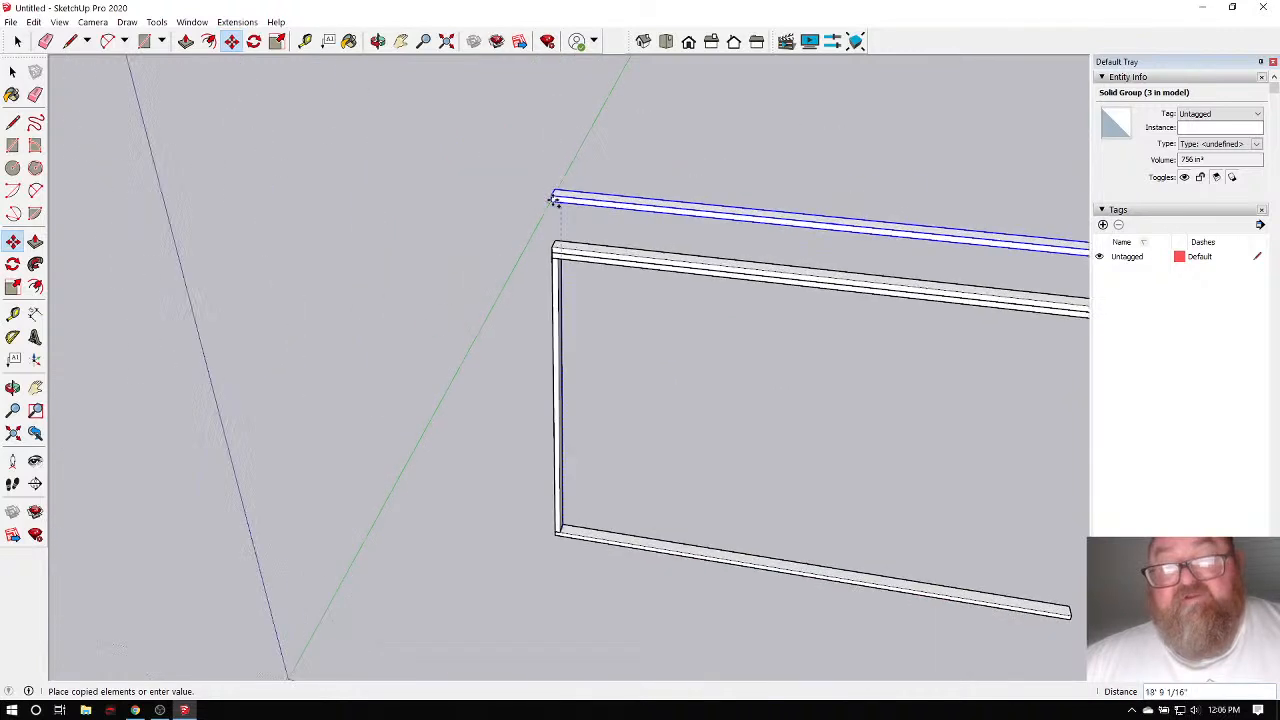
scroll(555, 200, "up", 5)
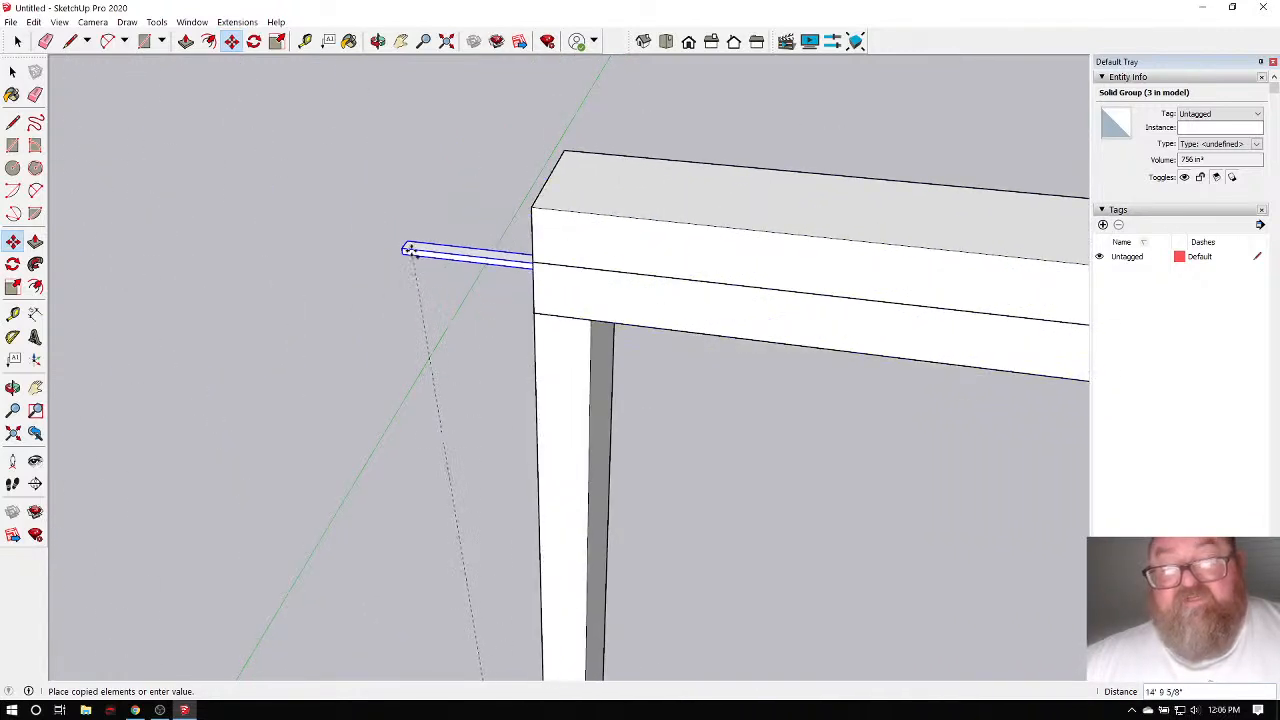
left_click(569, 174)
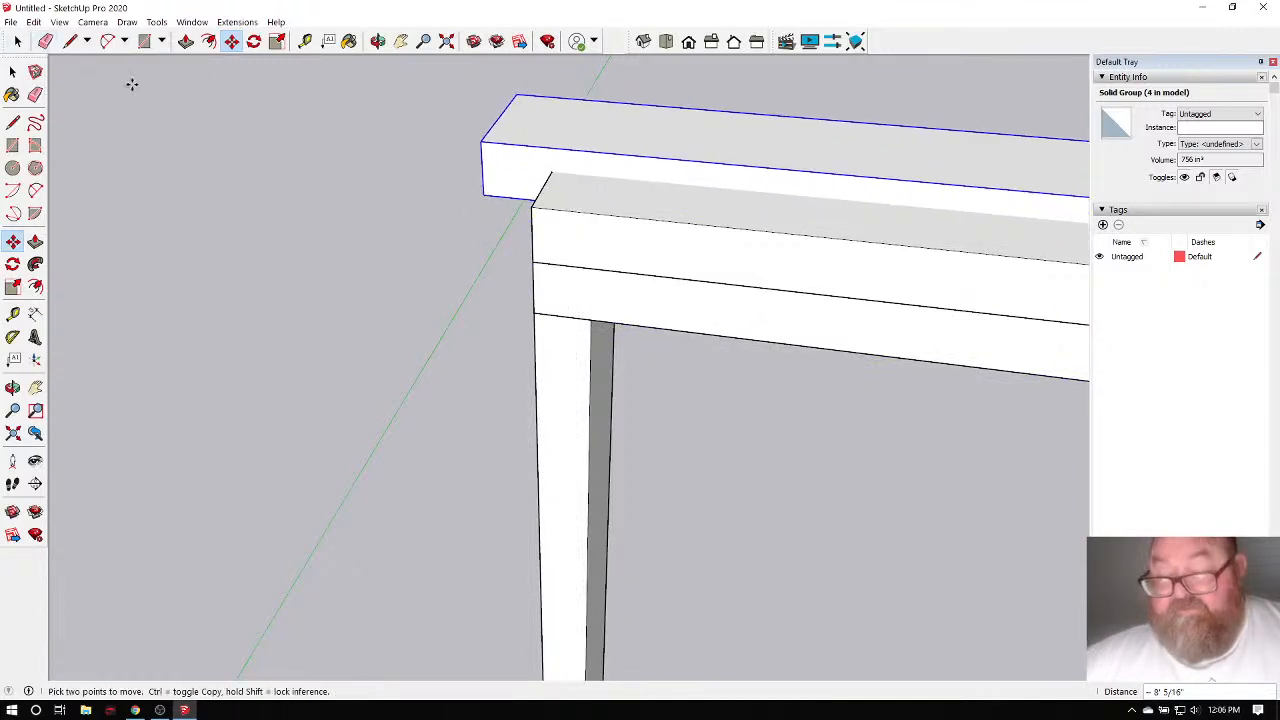
Undo the extra plate copy and shift the upper top plate 3.5 along the red axis.
key("ctrl+z")
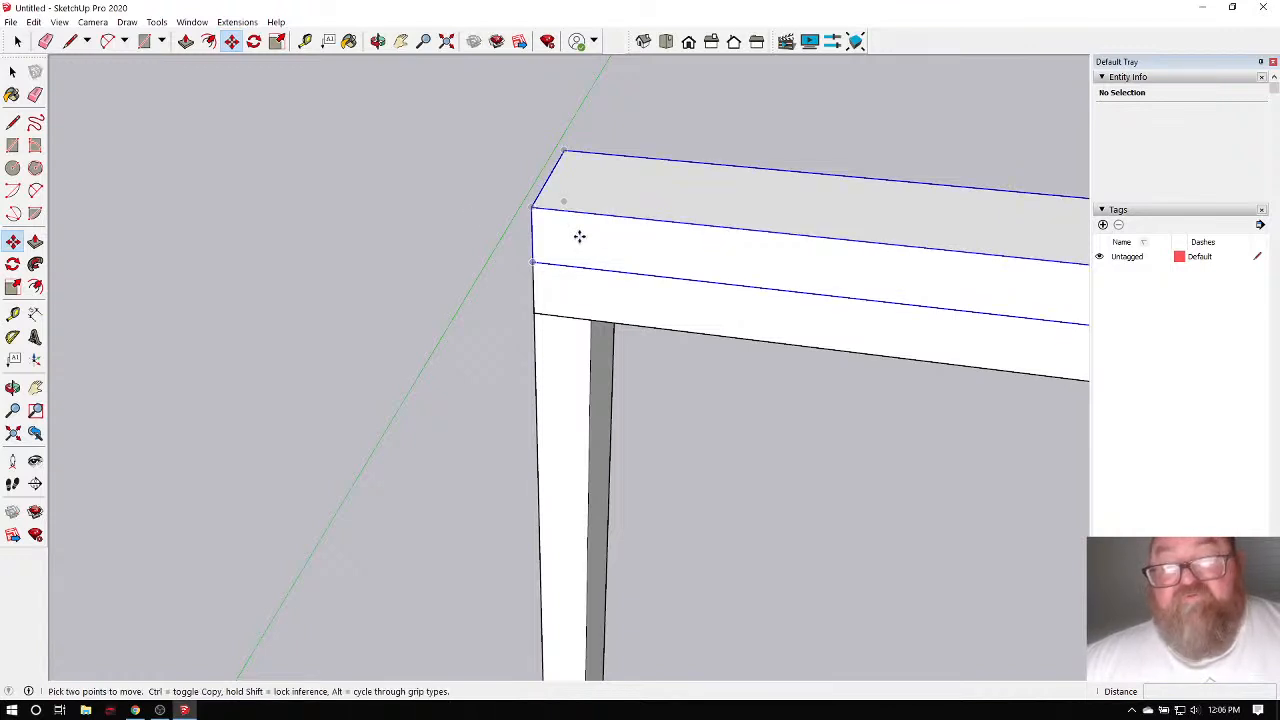
left_click(579, 236)
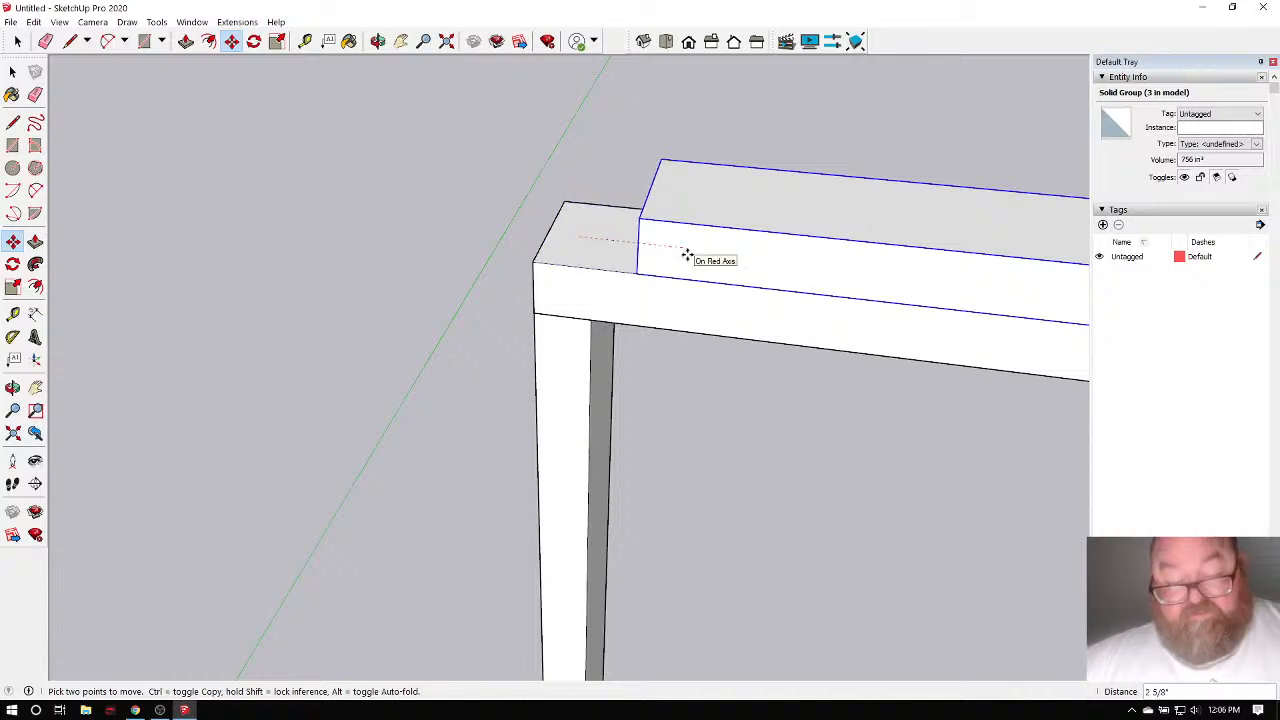
key("Return")
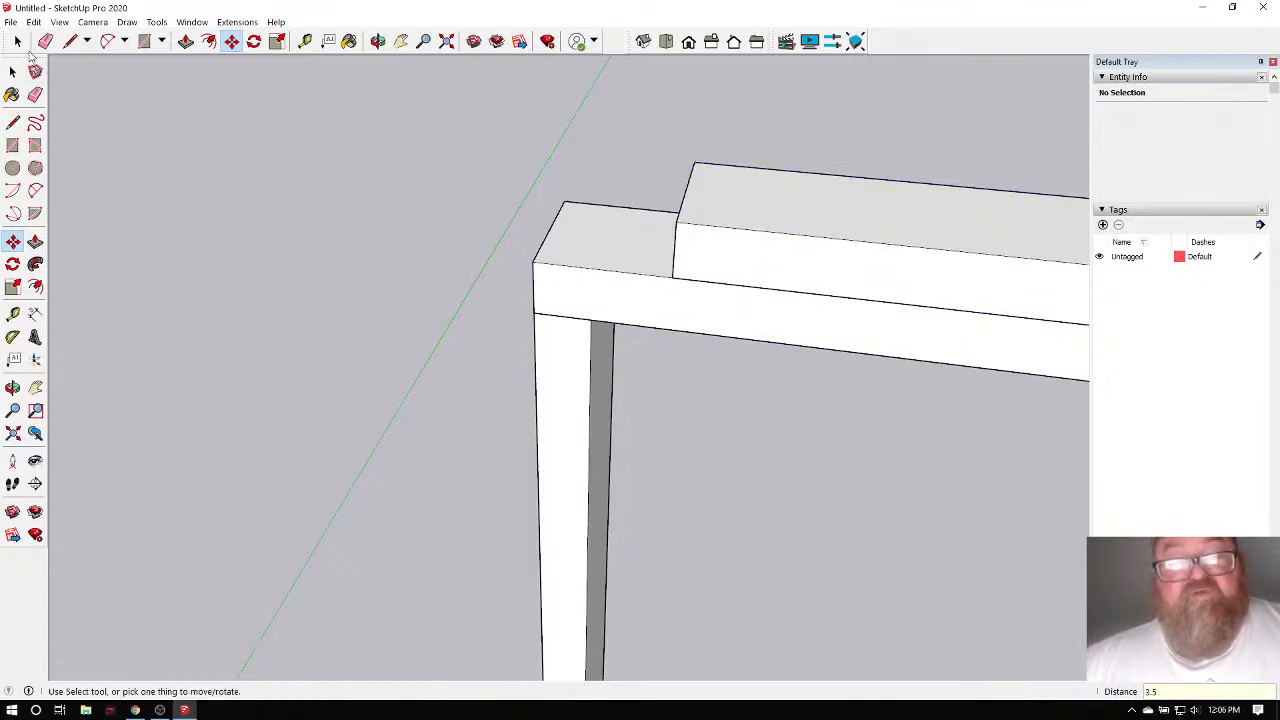
Orbit to view the whole frame, then bring SketchUp for Web to the front.
left_click(17, 41)
middle_click_drag(247, 219, 358, 208)
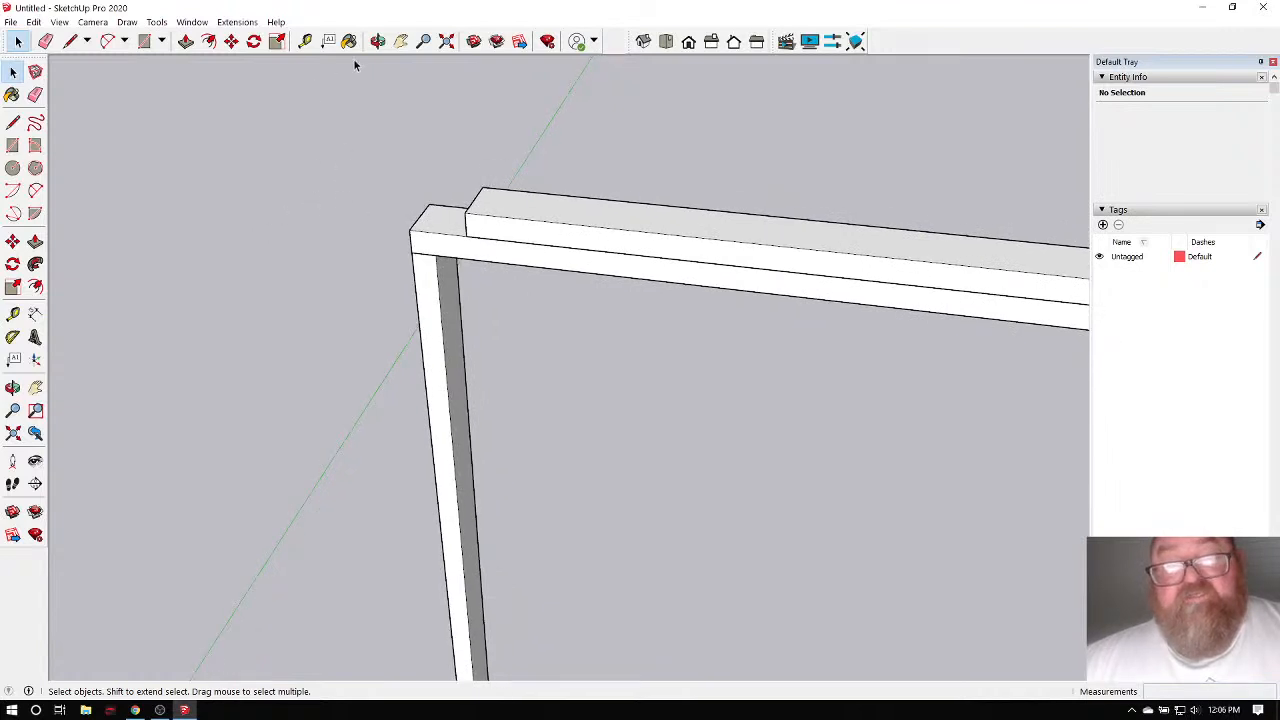
left_click(377, 41)
left_click_drag(337, 183, 611, 494)
scroll(400, 620, "up", 5)
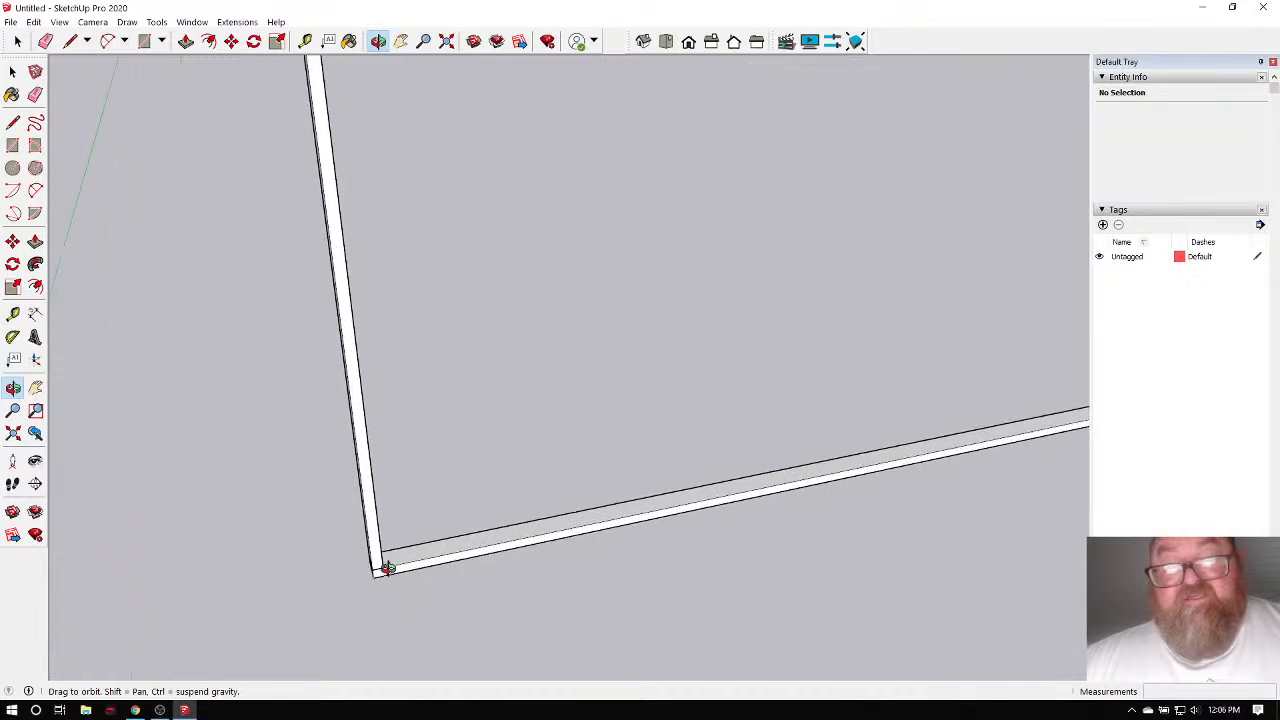
left_click_drag(387, 568, 331, 438)
left_click(17, 41)
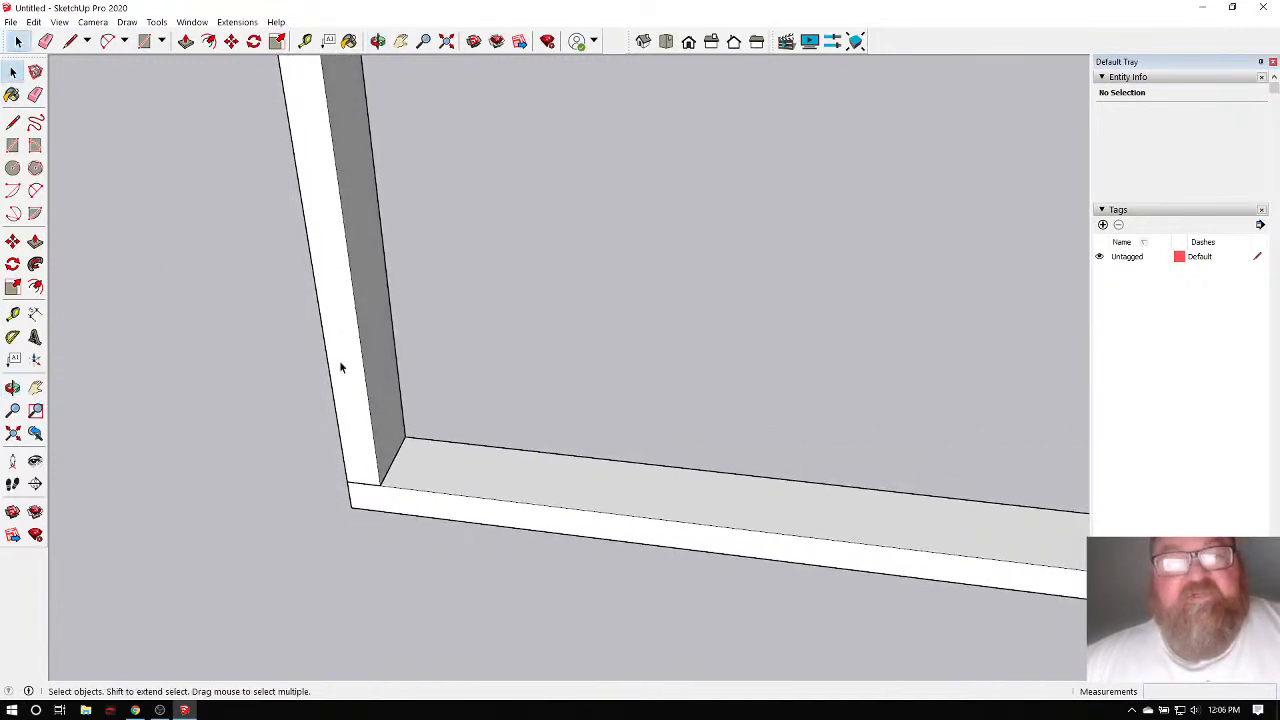
left_click(135, 710)
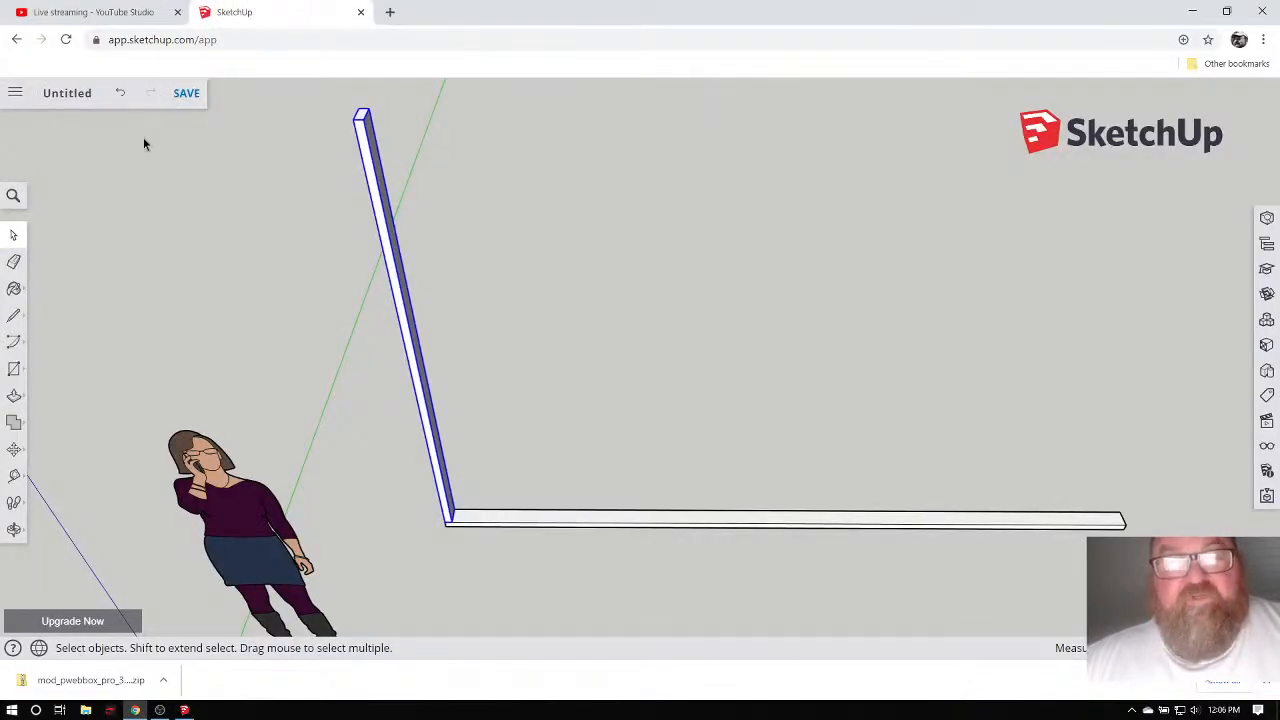
left_click(14, 530)
left_click_drag(426, 349, 464, 220)
left_click_drag(457, 403, 441, 449)
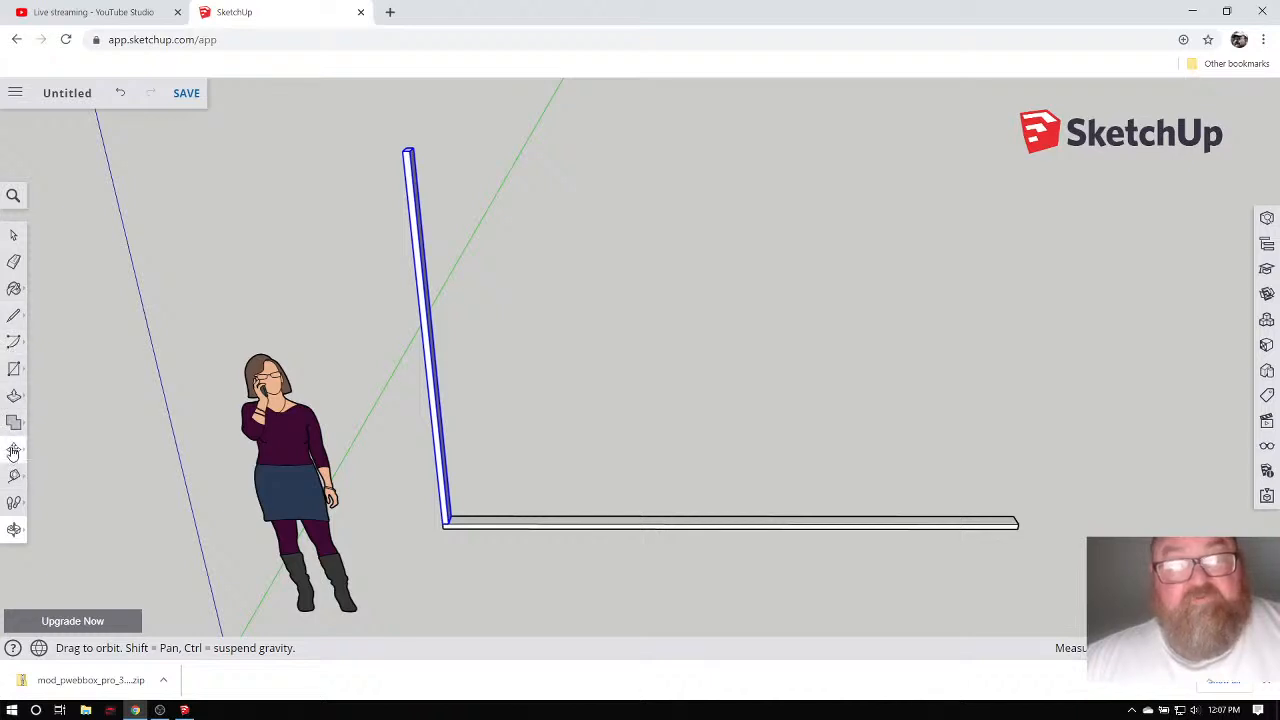
left_click(13, 451)
scroll(463, 531, "up", 5)
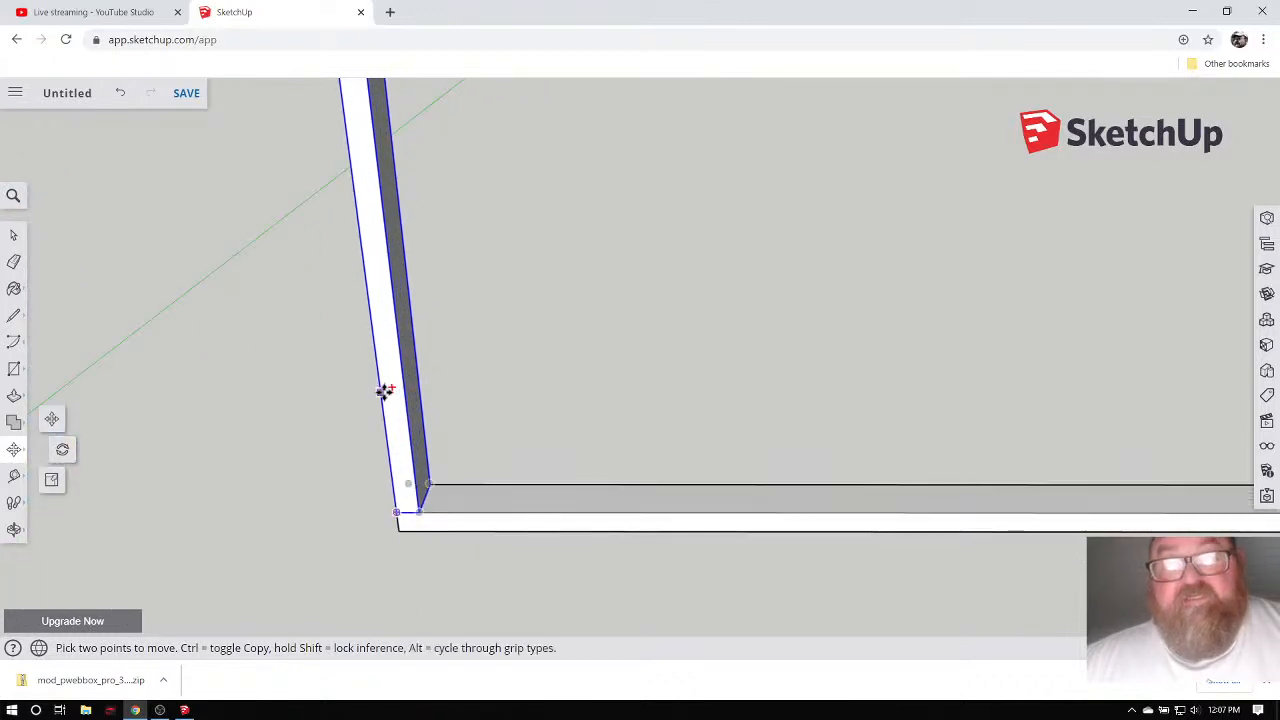
scroll(410, 539, "up", 2)
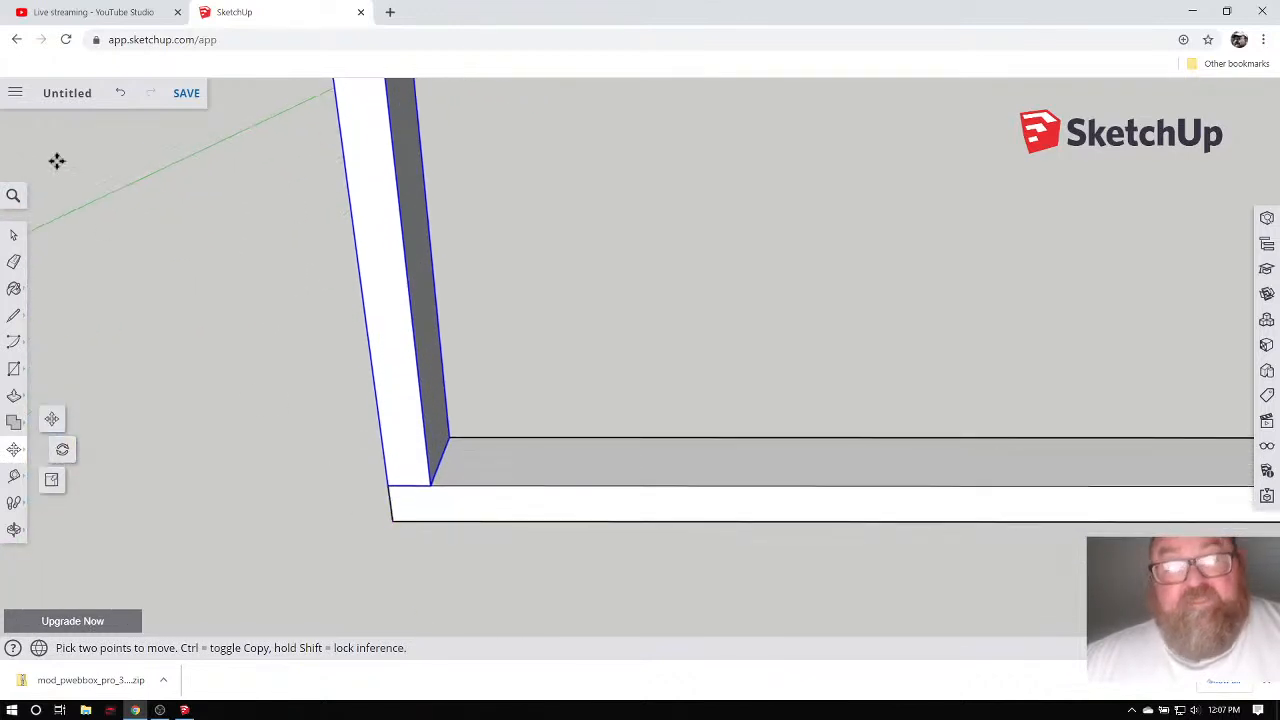
left_click(13, 234)
left_click(438, 517)
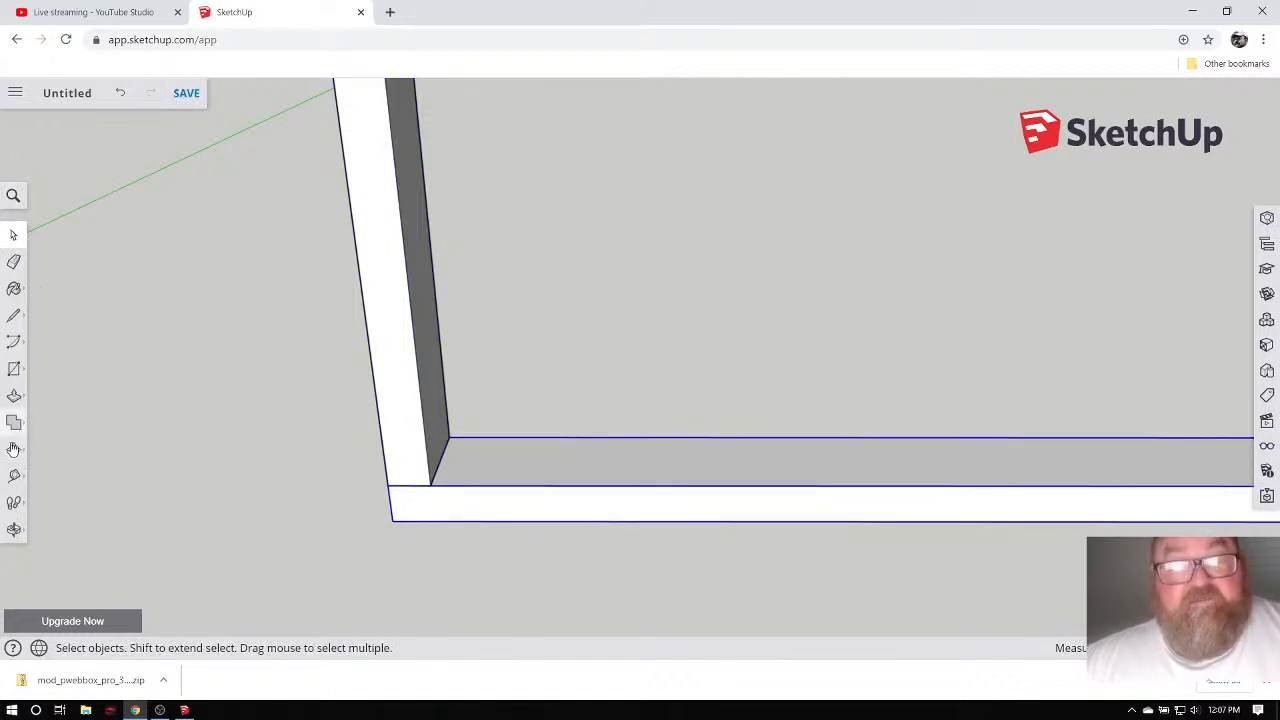
left_click(14, 449)
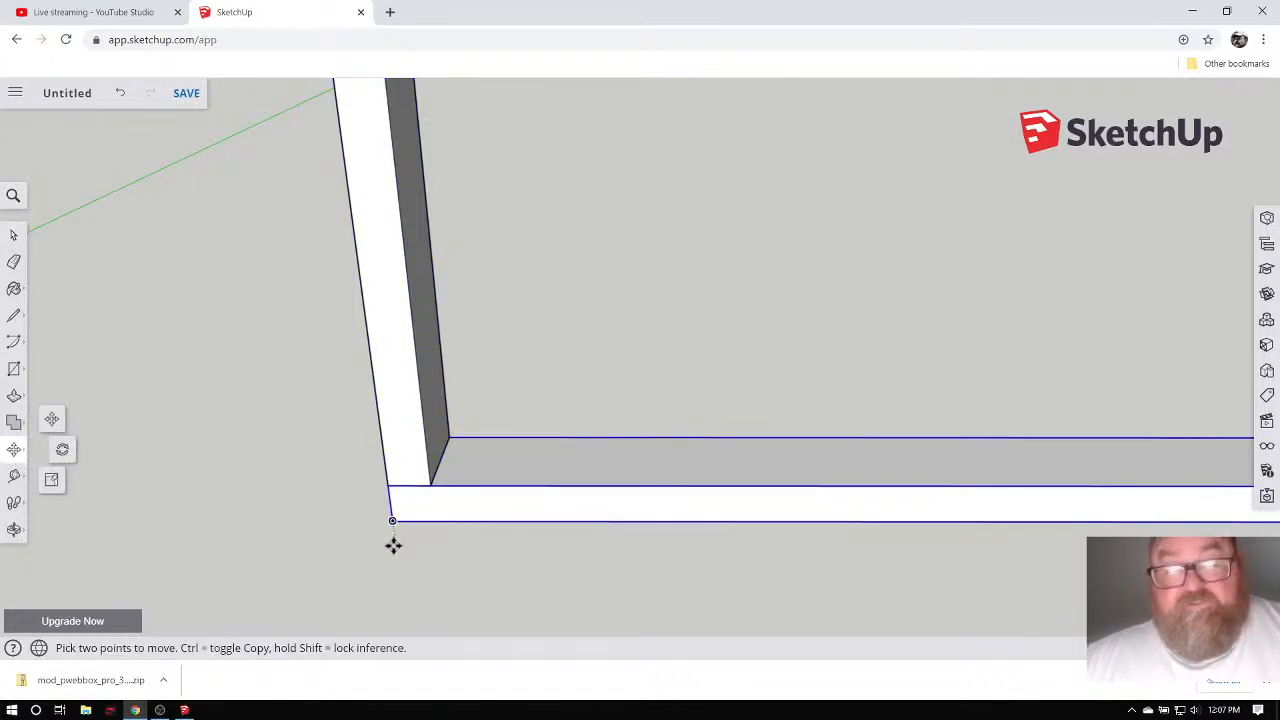
scroll(393, 545, "up", 2)
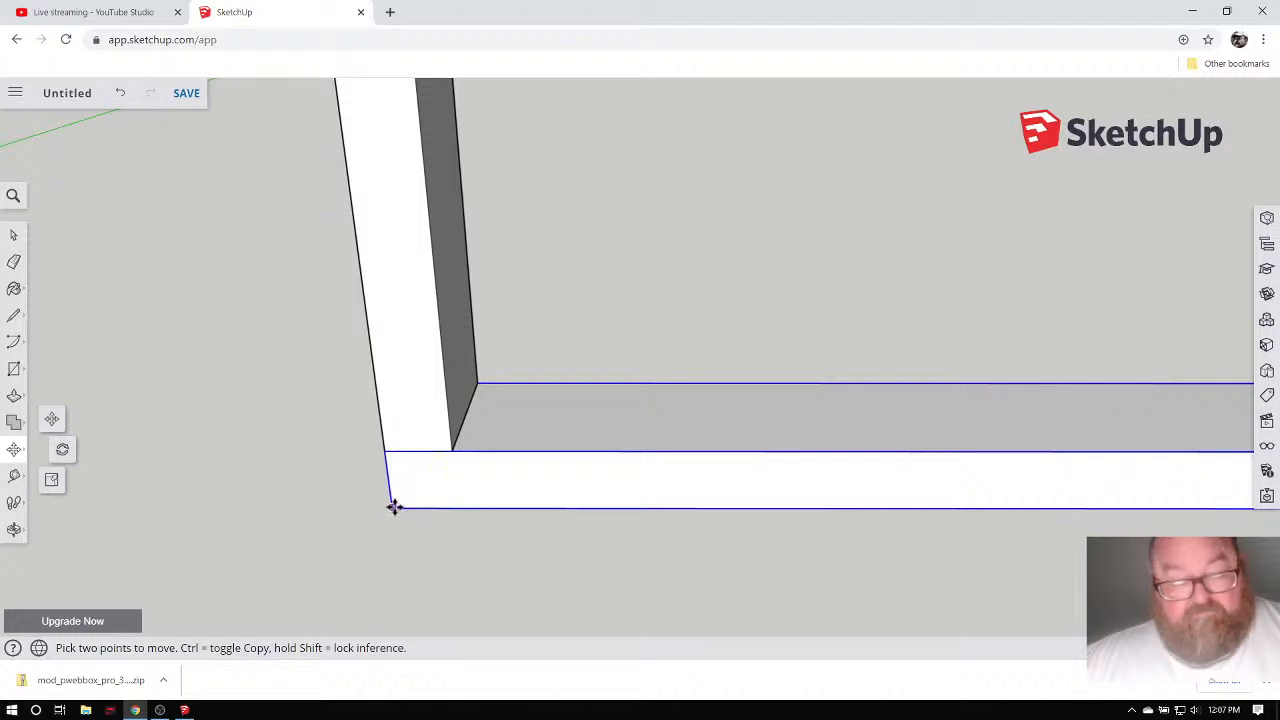
Copy the bottom board onto the post's top as a top plate.
left_click(394, 507)
key("ctrl")
scroll(486, 523, "down", 4)
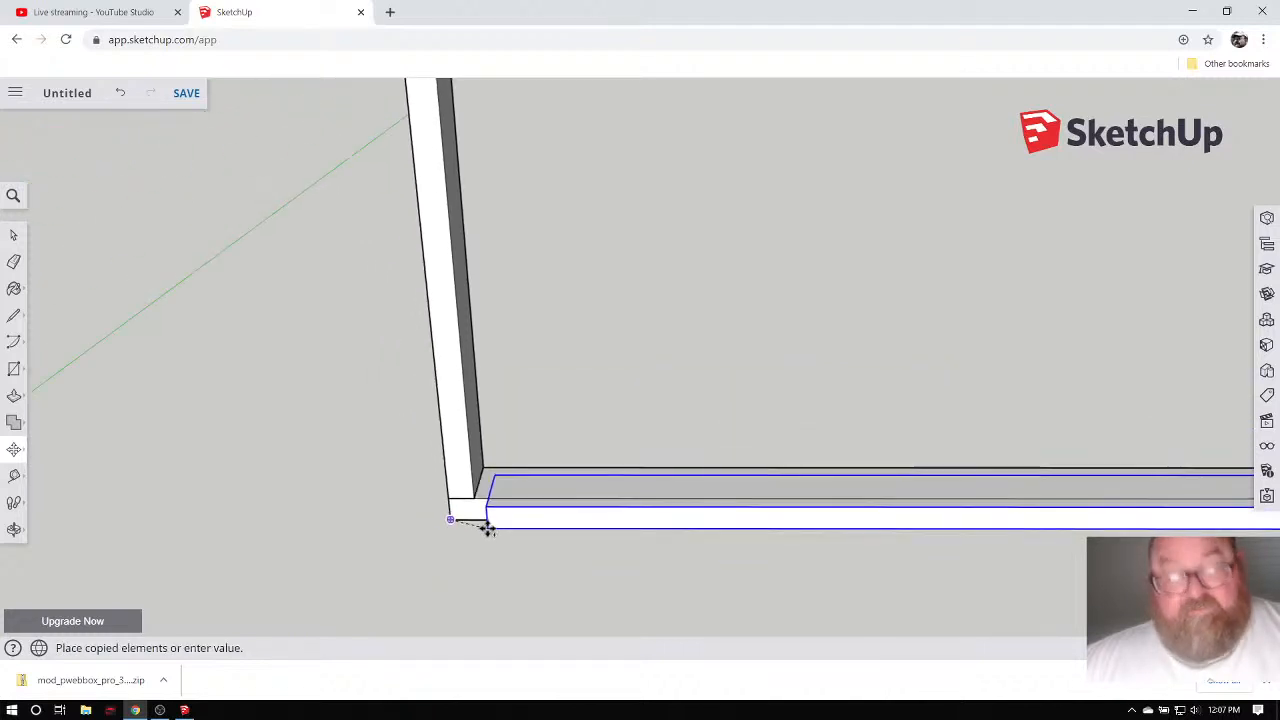
scroll(487, 528, "down", 5)
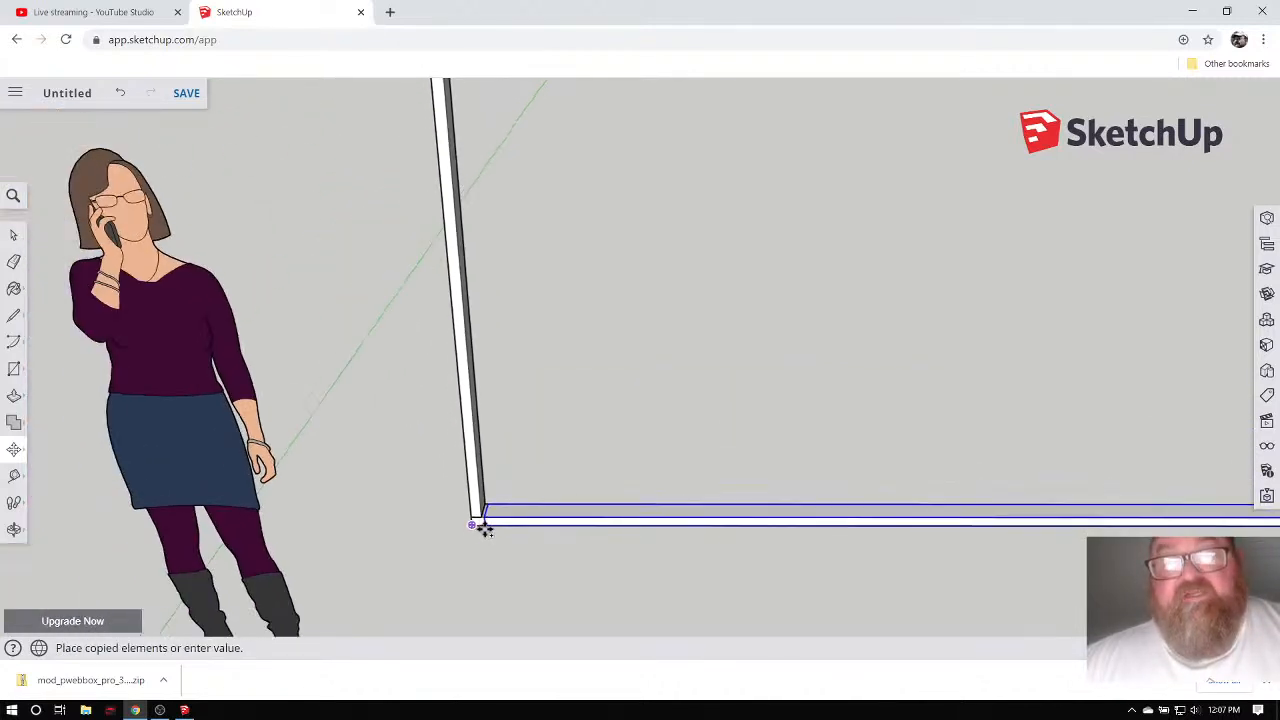
scroll(483, 523, "down", 1)
scroll(450, 188, "up", 5)
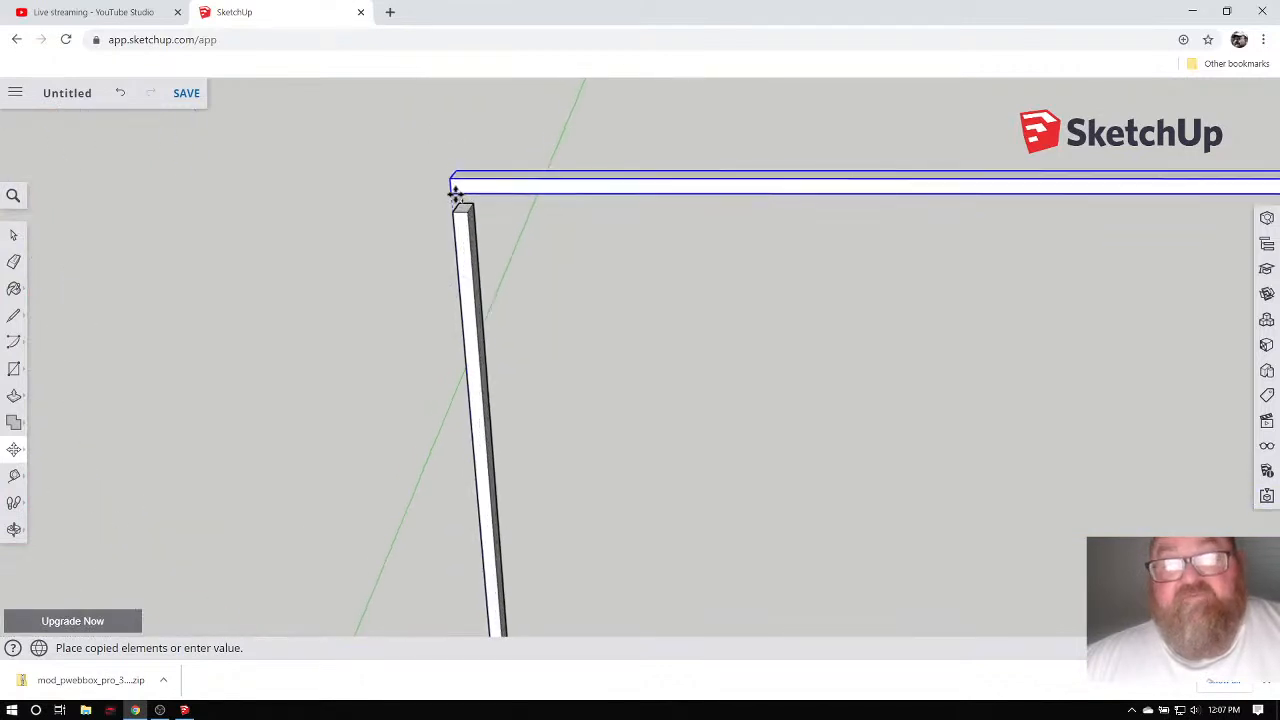
scroll(457, 195, "up", 5)
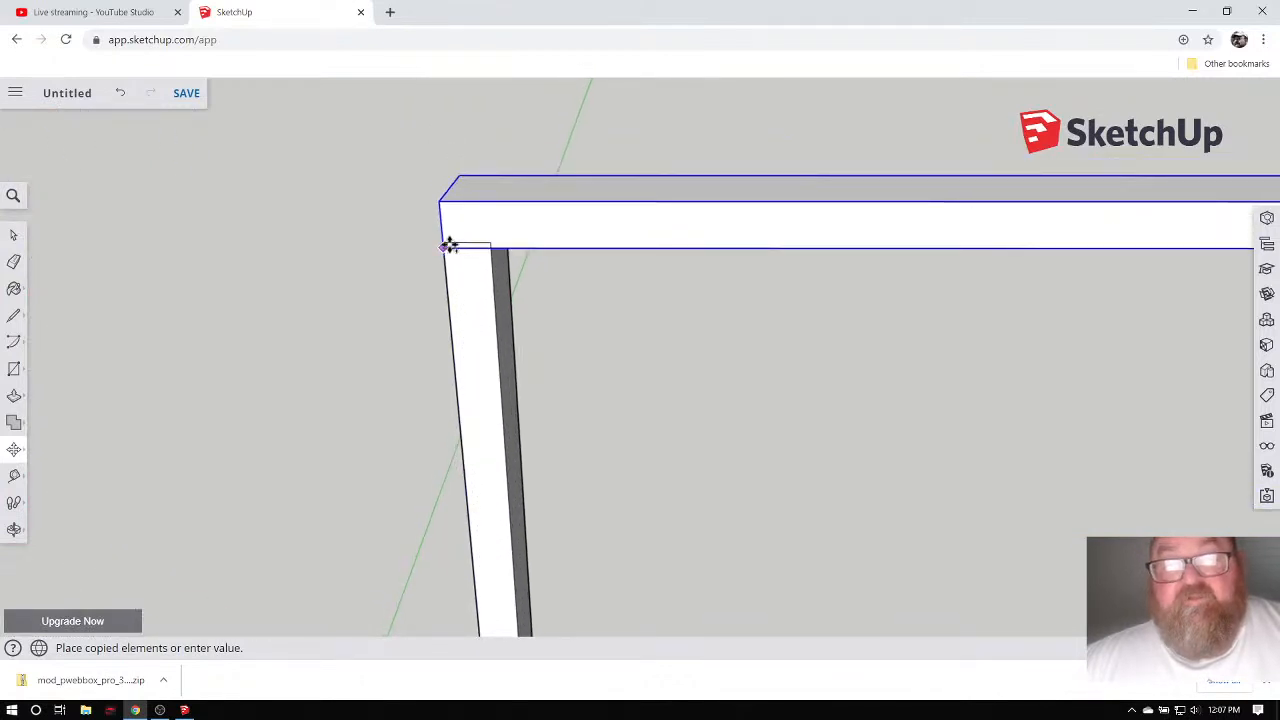
scroll(451, 241, "up", 2)
left_click(430, 243)
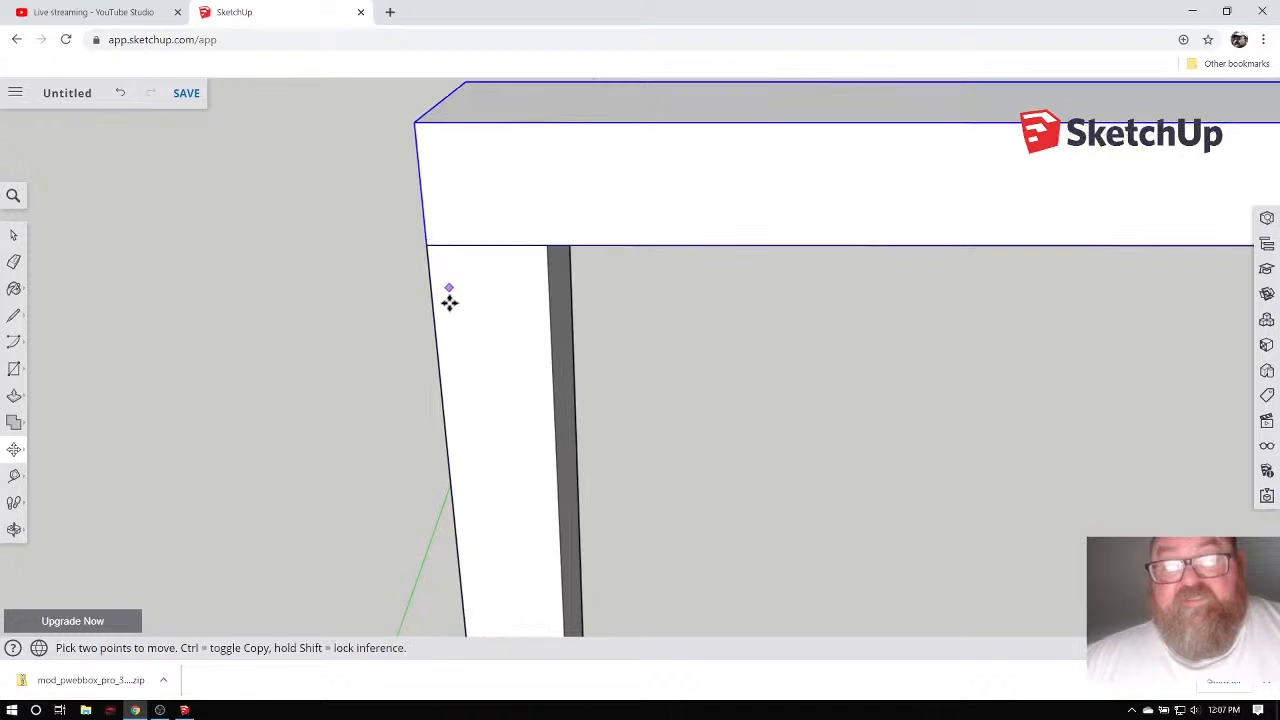
scroll(455, 320, "down", 1)
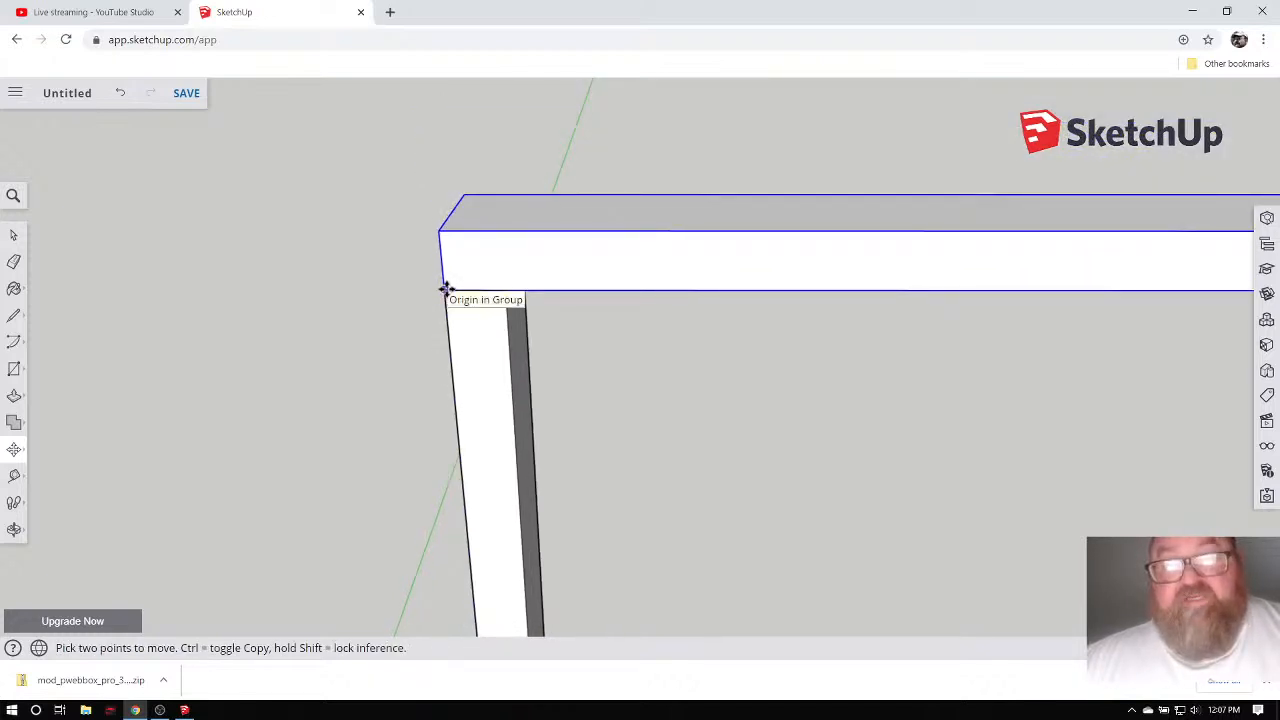
Copy that plate onto itself and shift the upper one right by a typed offset.
left_click(446, 290)
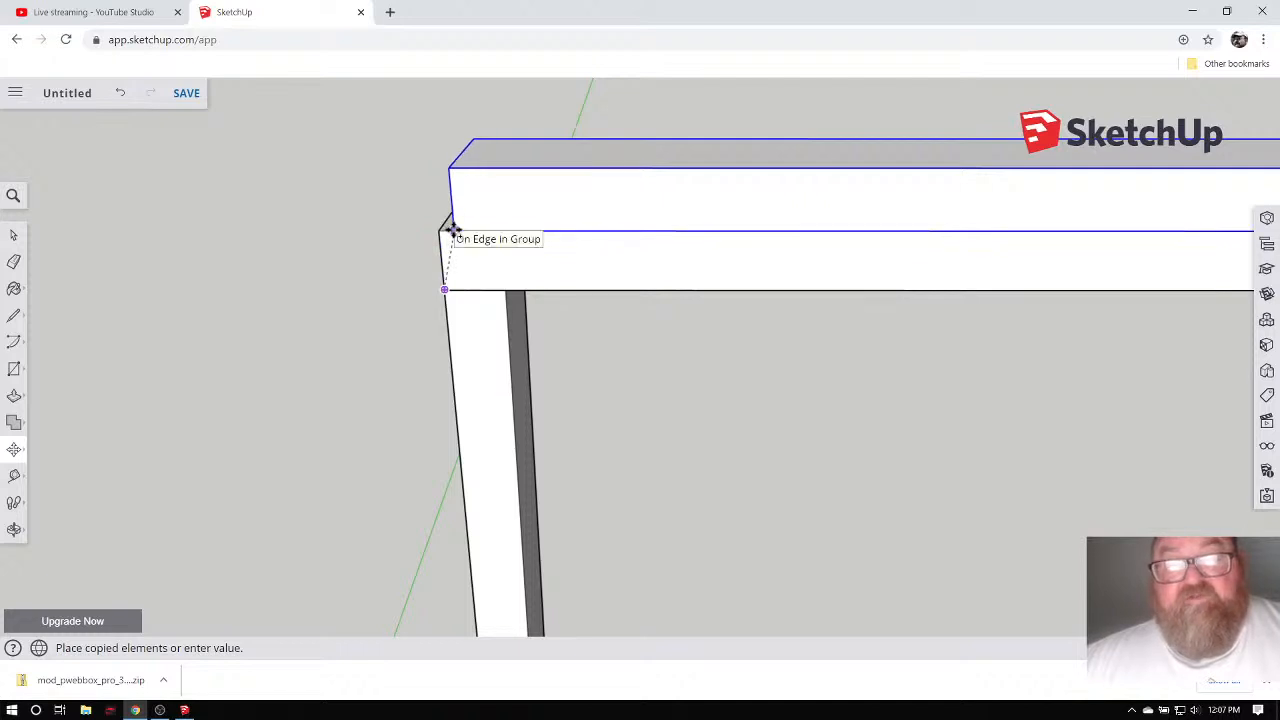
left_click(441, 229)
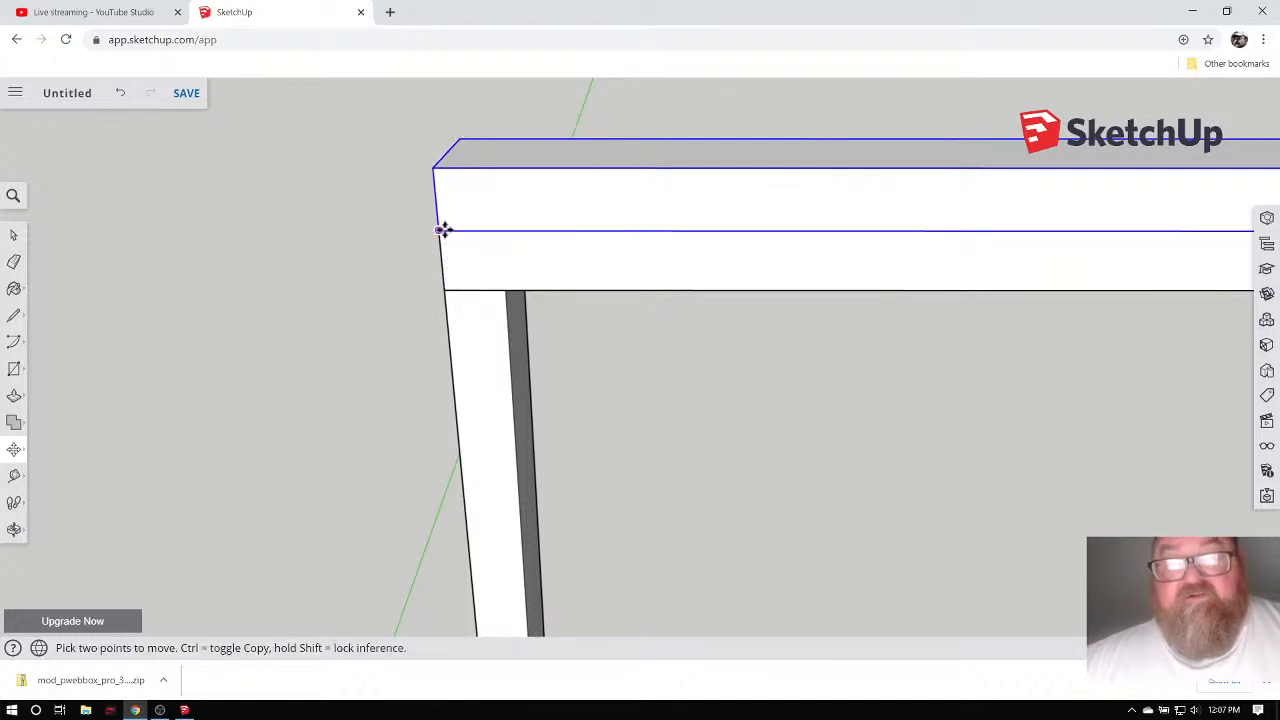
left_click(444, 229)
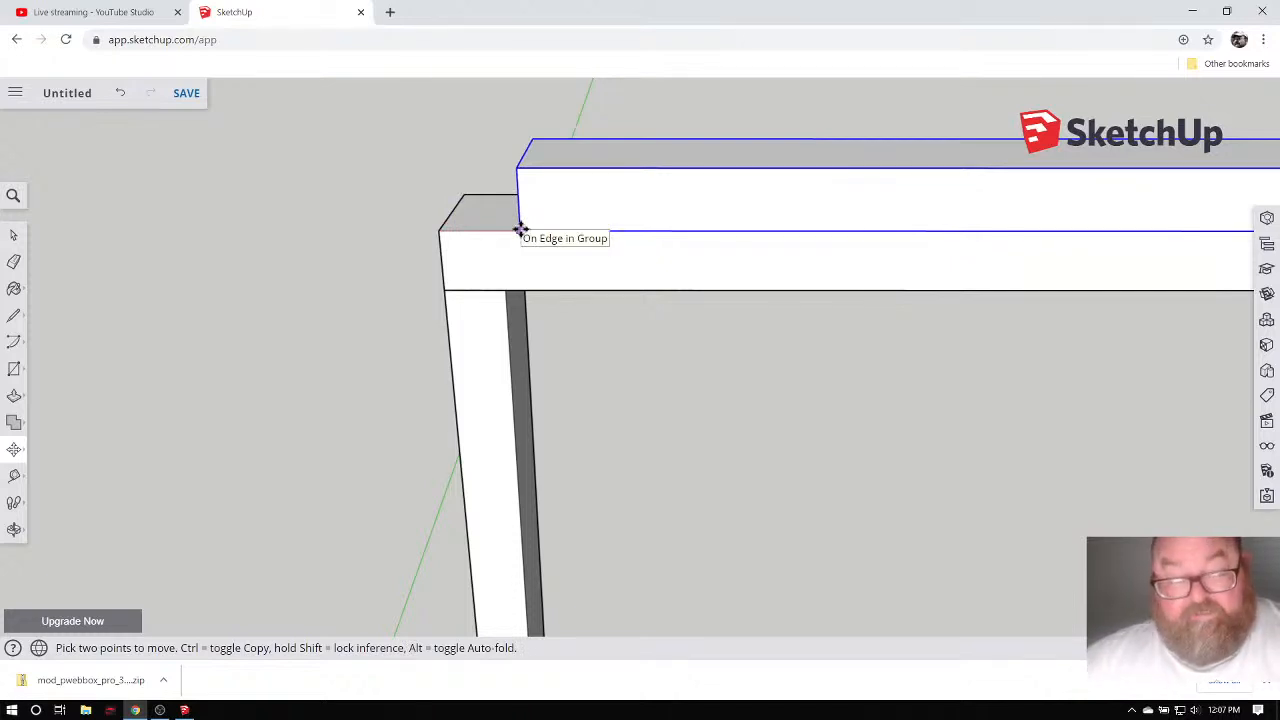
key("Return")
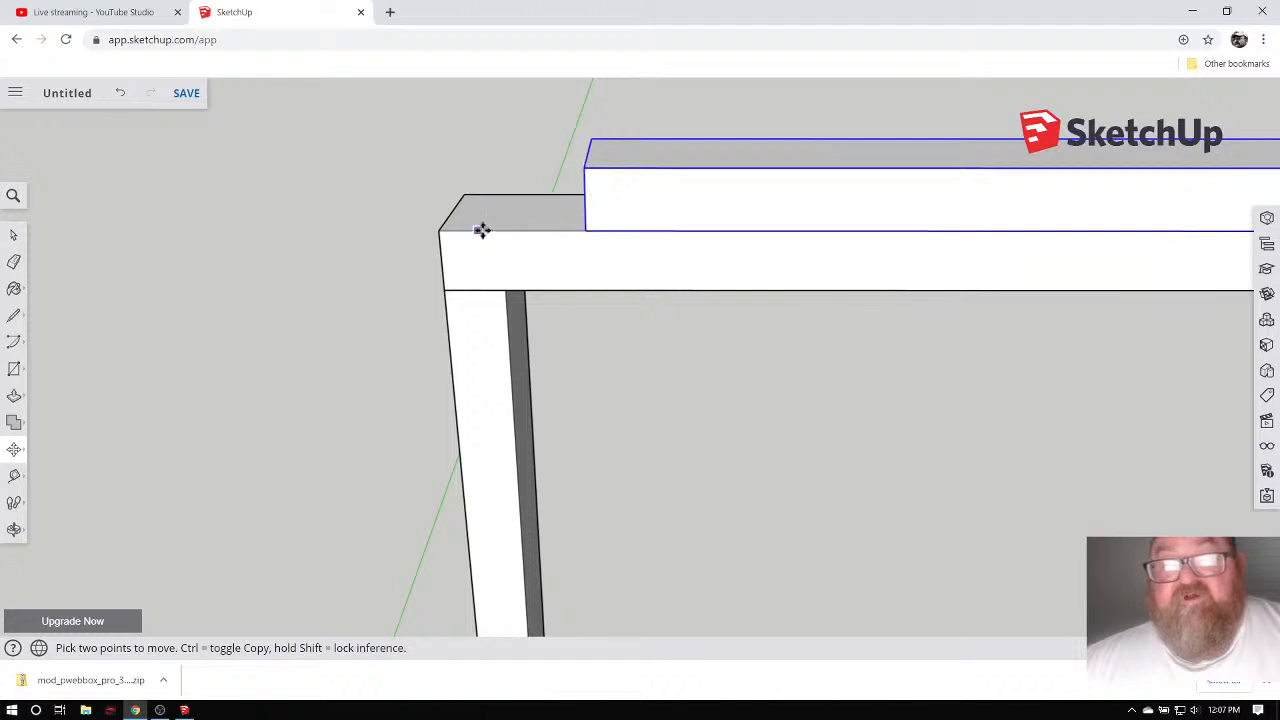
scroll(410, 225, "down", 4)
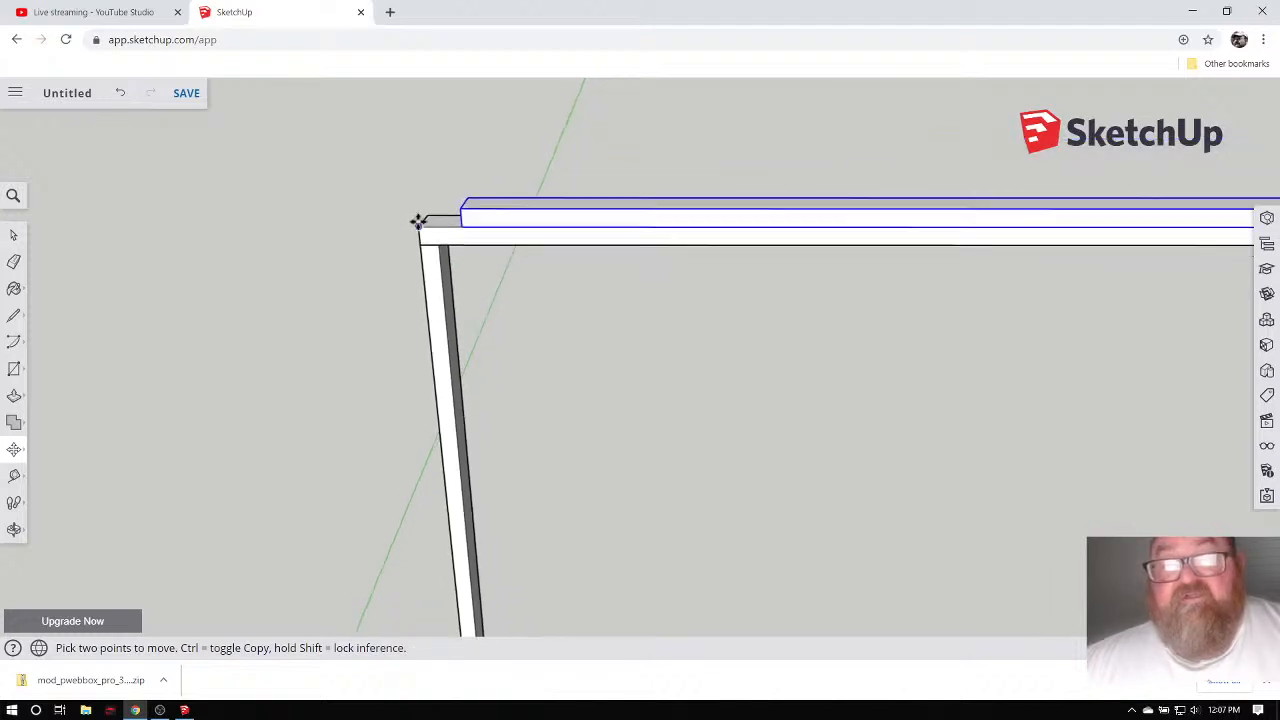
scroll(418, 220, "down", 5)
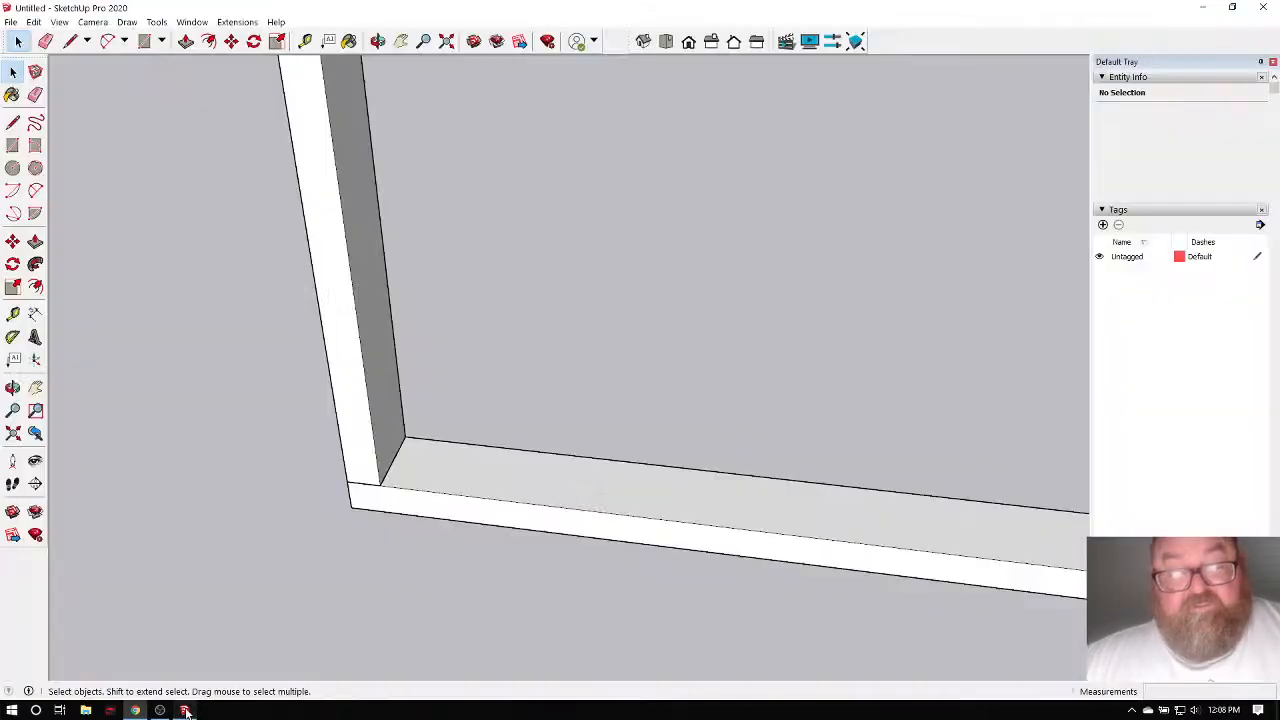
Return to SketchUp Pro and orbit and zoom around the wall frame's corner.
left_click(184, 710)
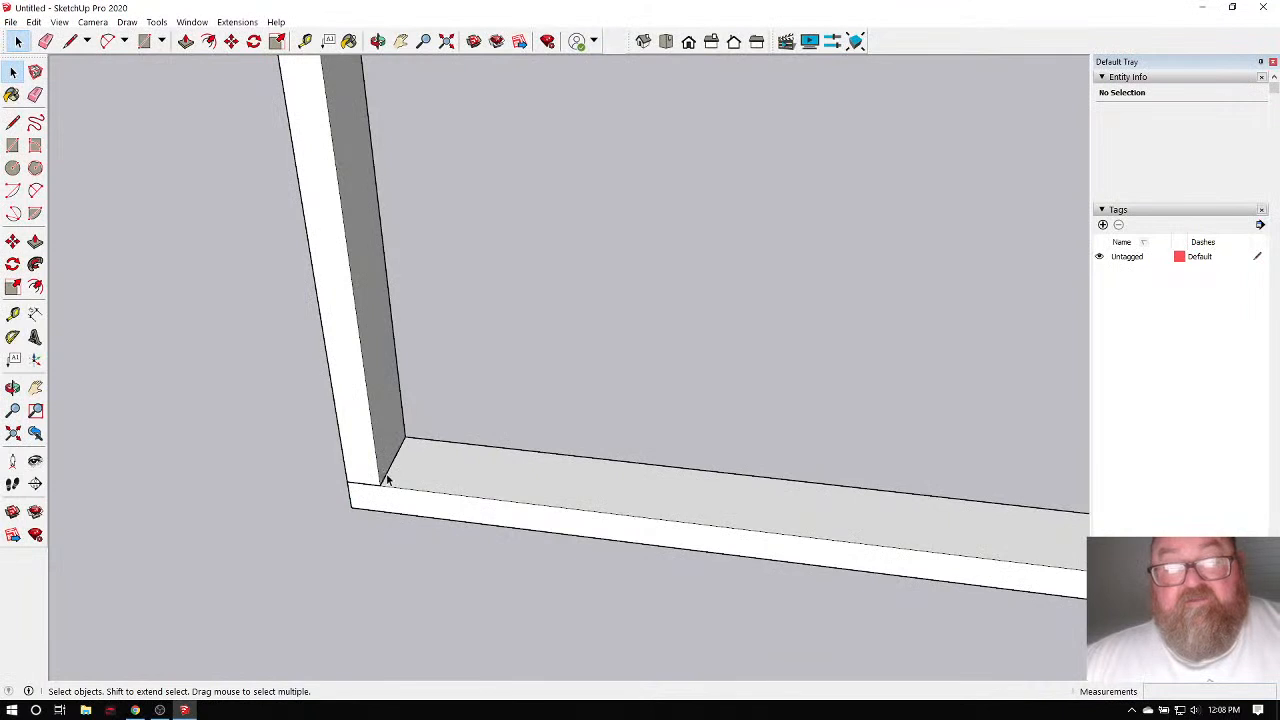
scroll(400, 340, "down", 1)
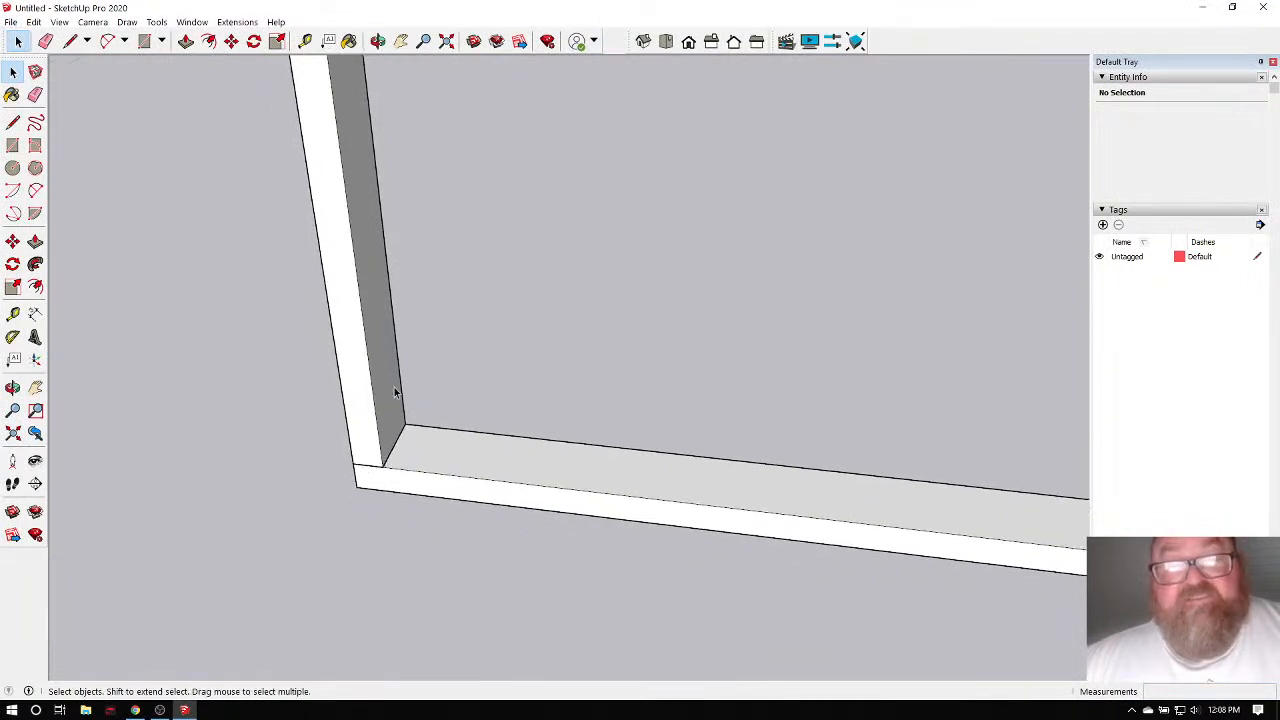
left_click(378, 41)
left_click_drag(366, 257, 405, 525)
scroll(405, 525, "down", 3)
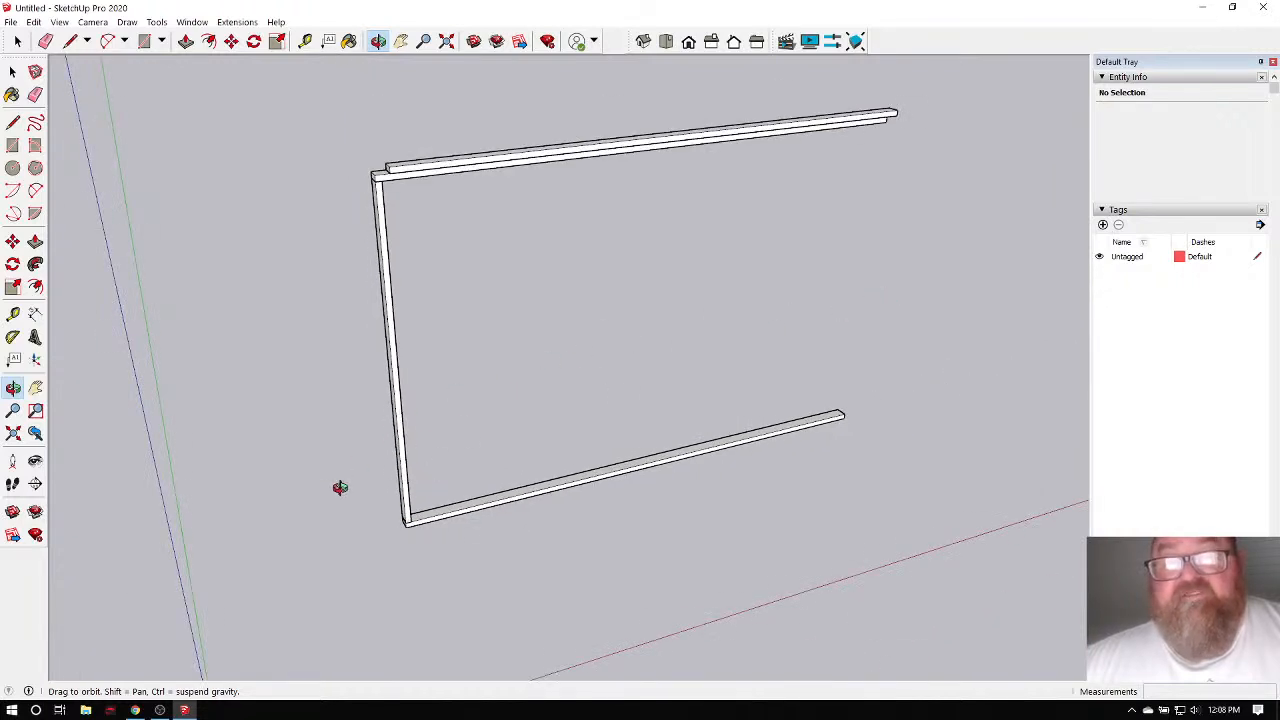
scroll(405, 535, "up", 3)
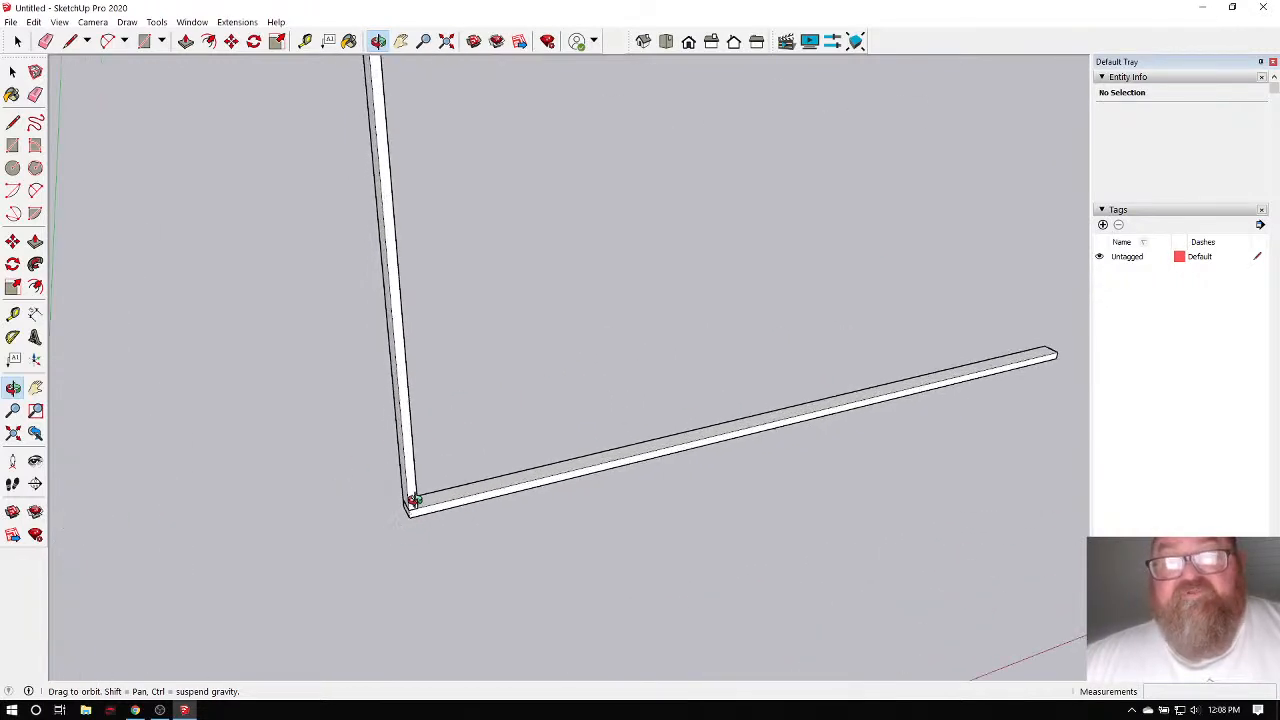
scroll(408, 503, "down", 1)
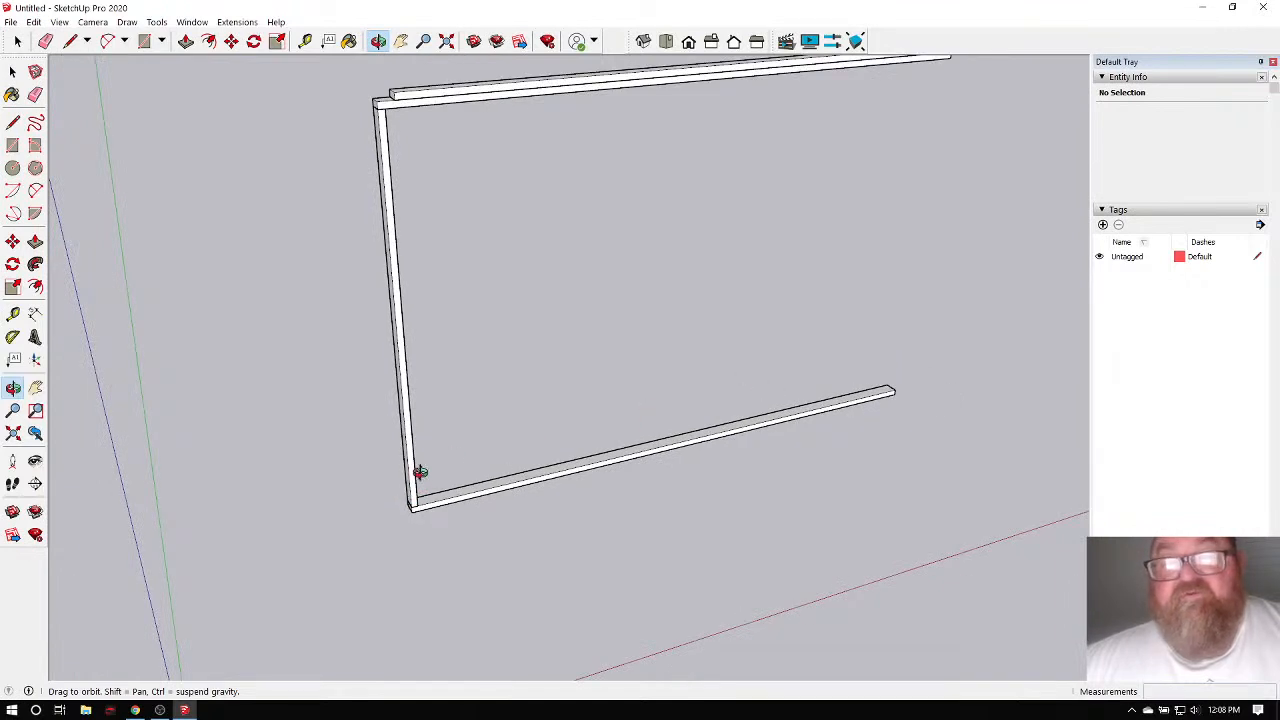
scroll(420, 472, "up", 3)
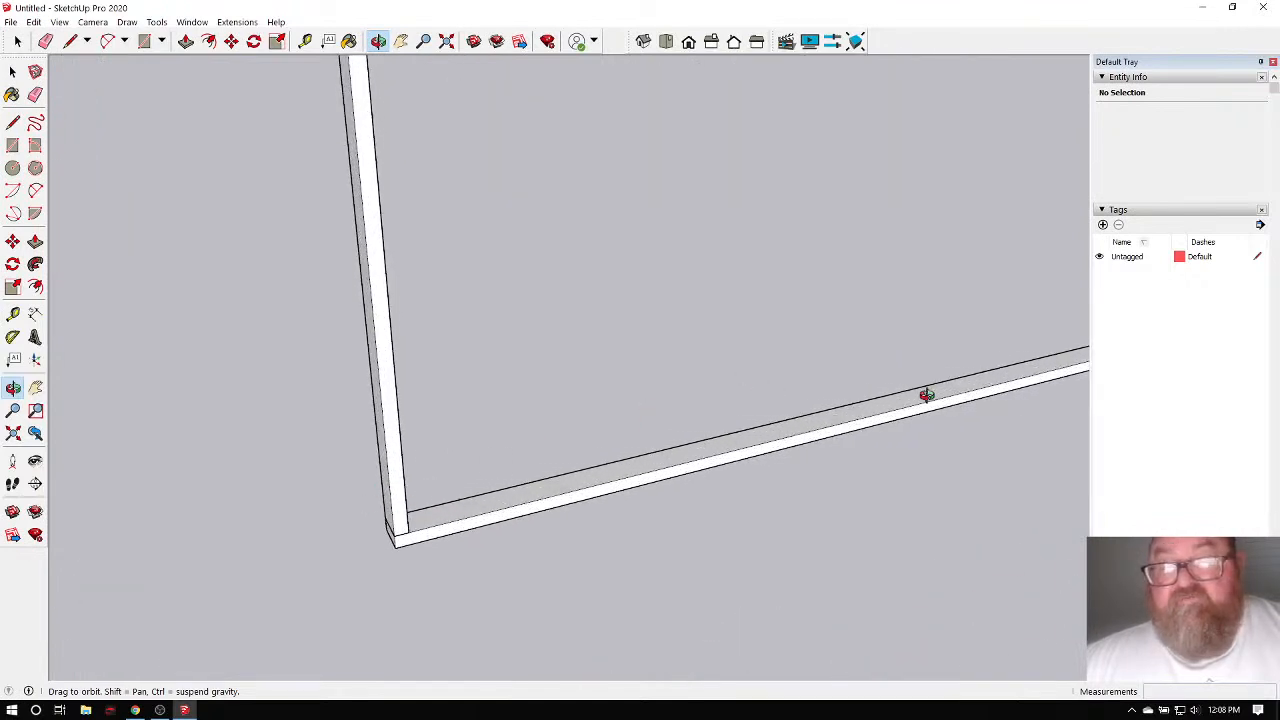
scroll(391, 512, "up", 5)
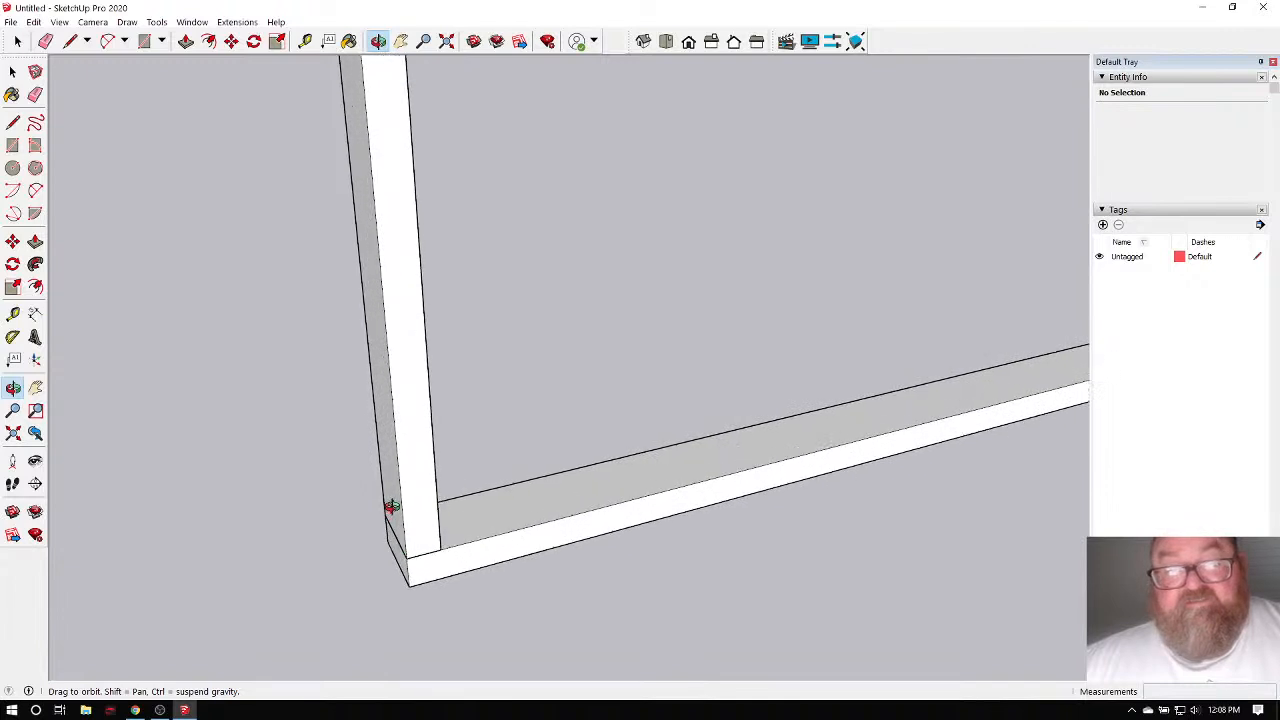
scroll(309, 489, "down", 6)
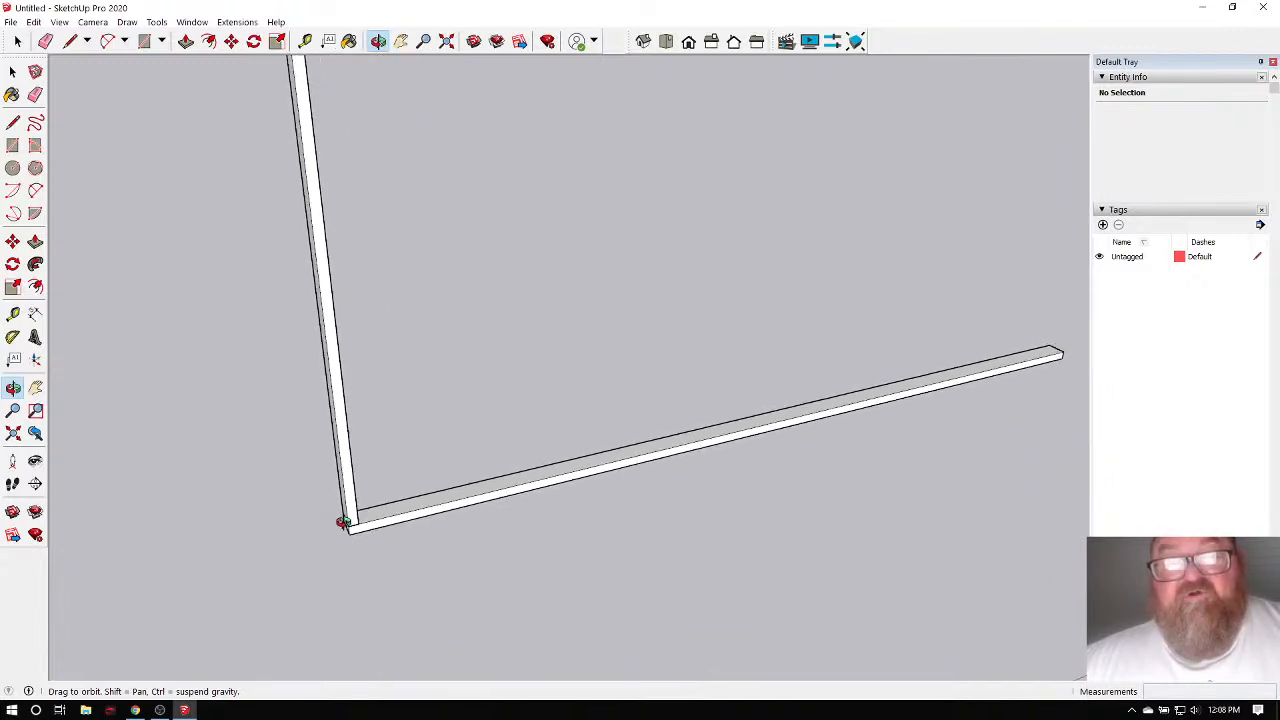
scroll(301, 479, "up", 5)
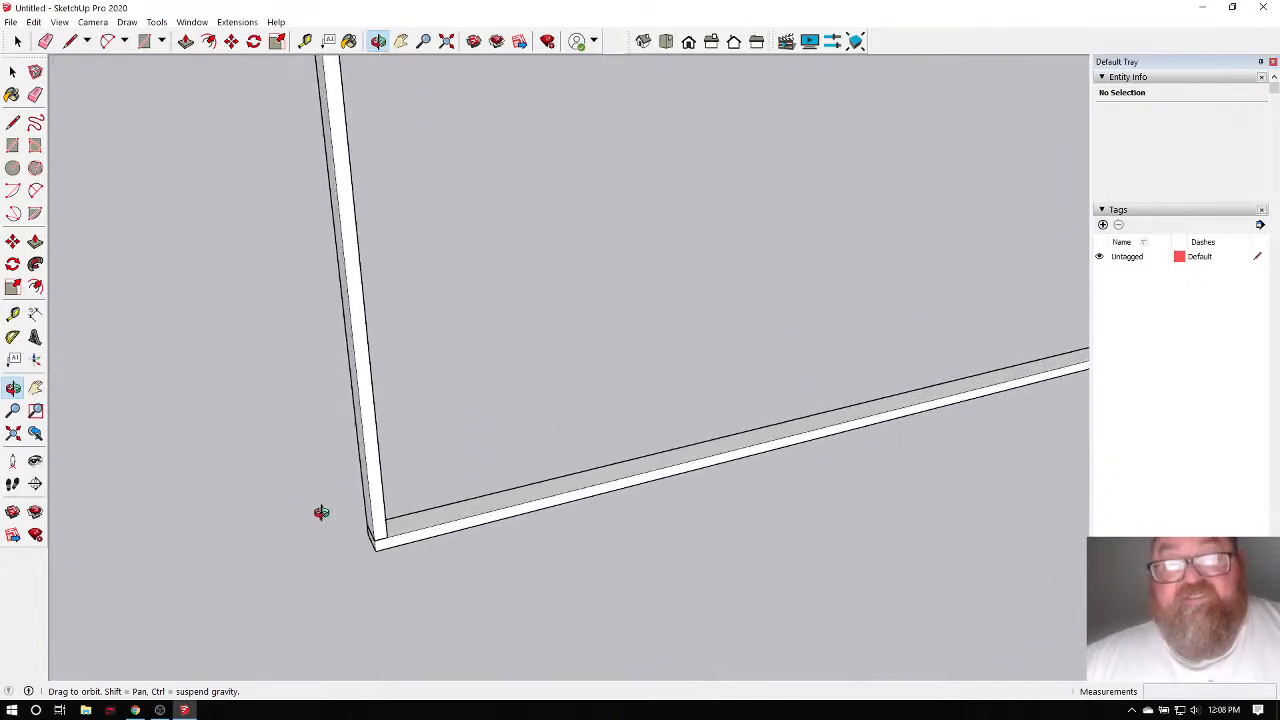
left_click(17, 41)
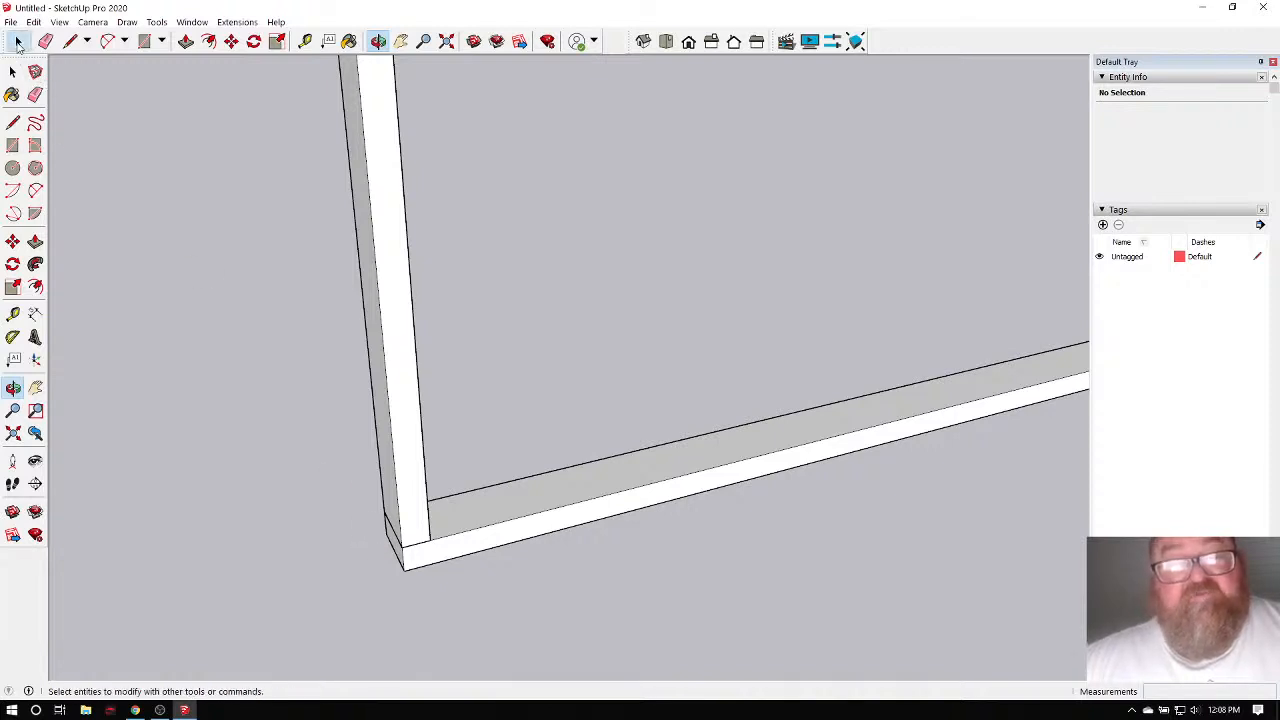
scroll(371, 453, "up", 1)
Start copying the Stud component, sliding it about 6 1/4" along the bottom plate.
left_click(410, 466)
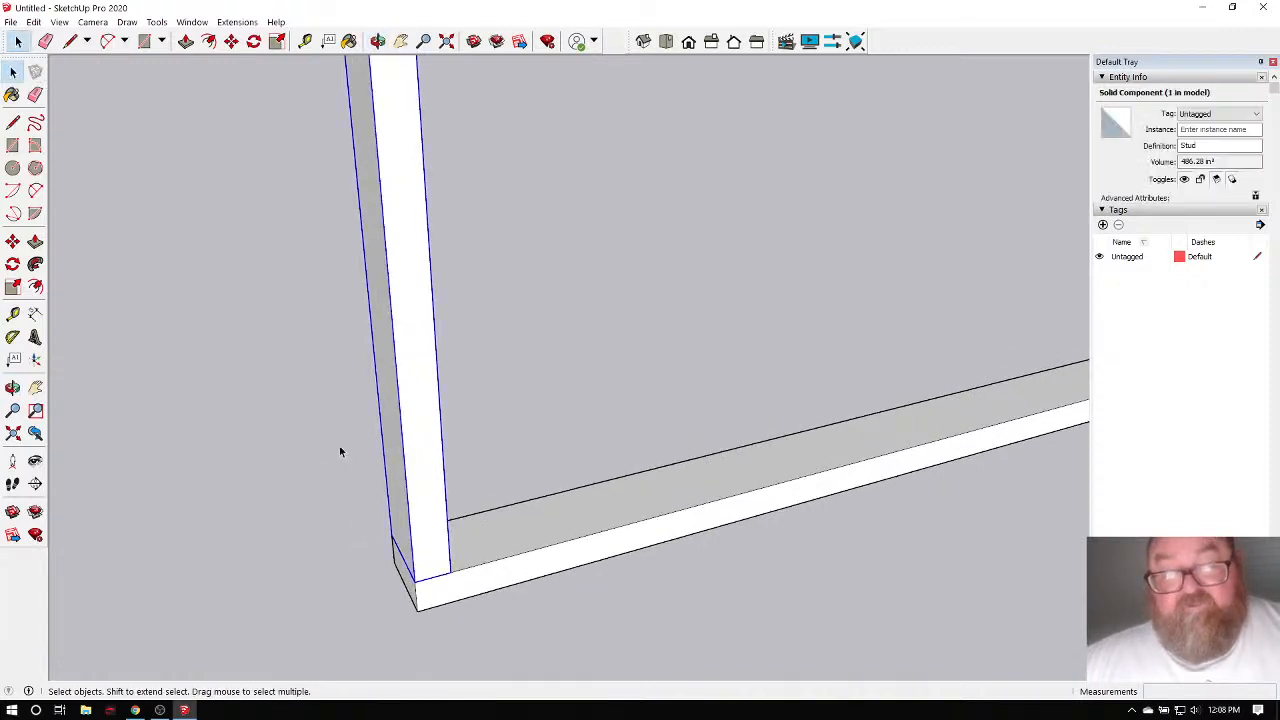
middle_click_drag(339, 445, 392, 560)
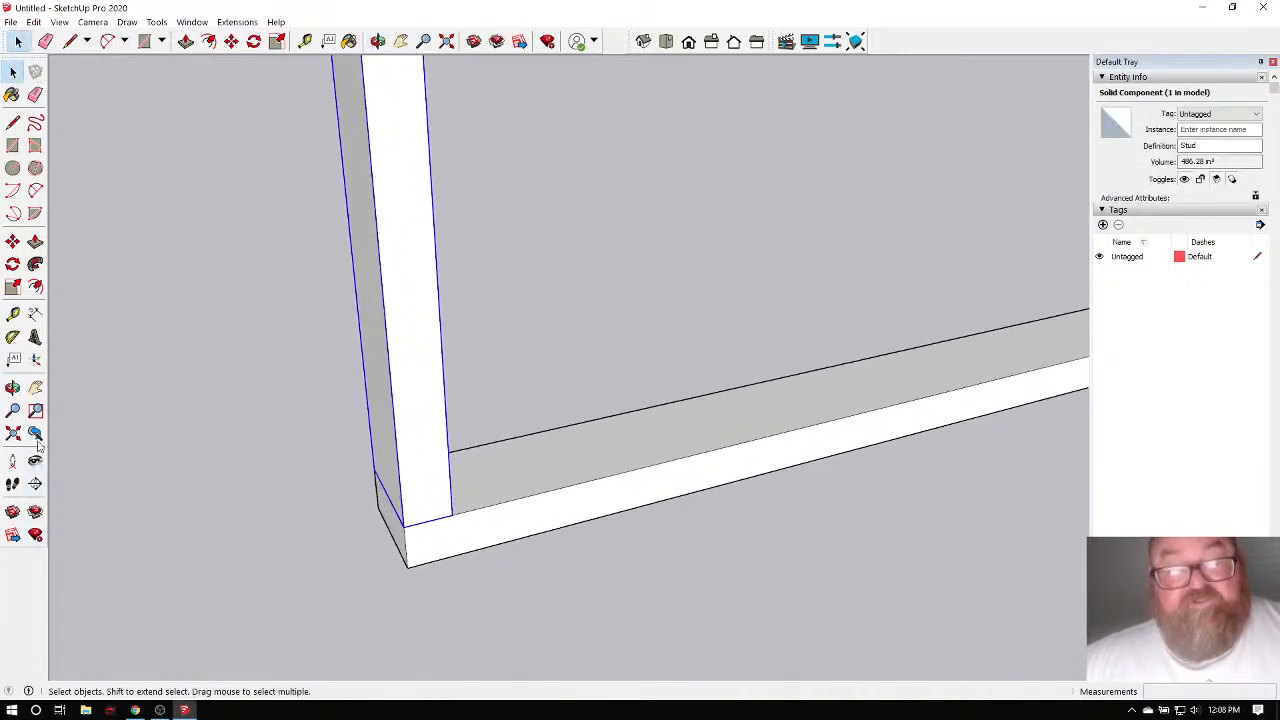
left_click(12, 242)
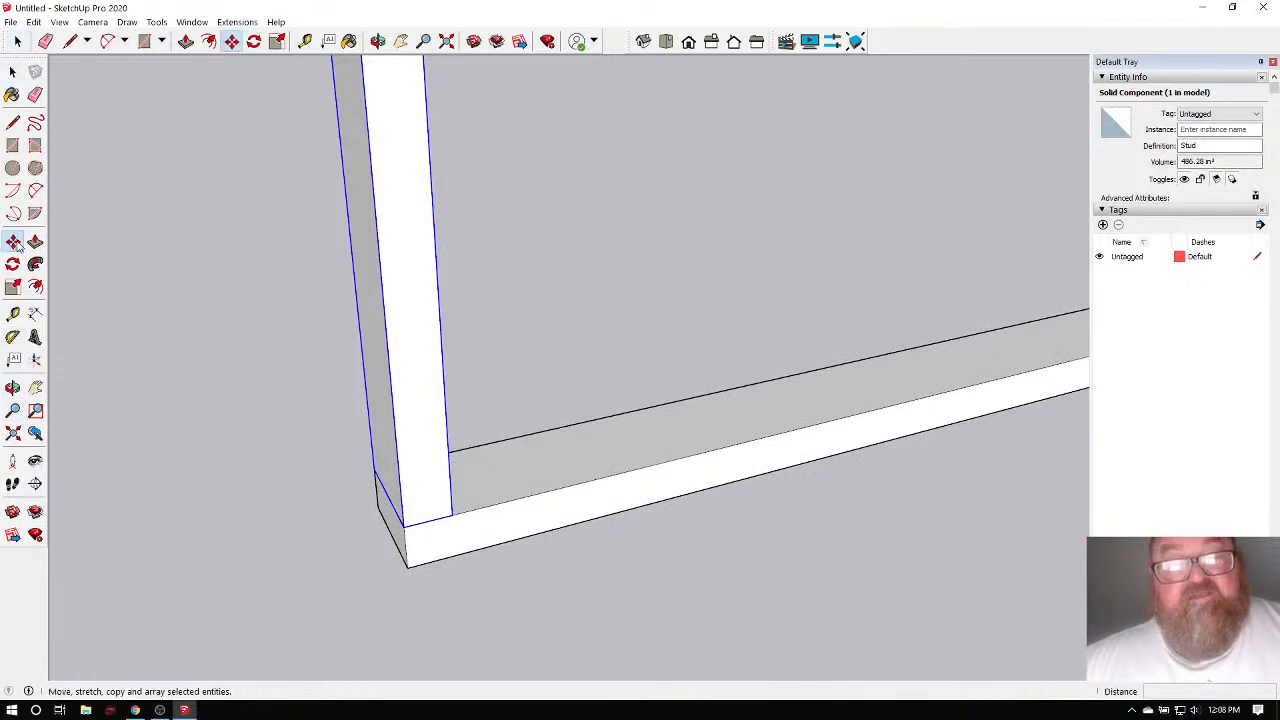
left_click(407, 522)
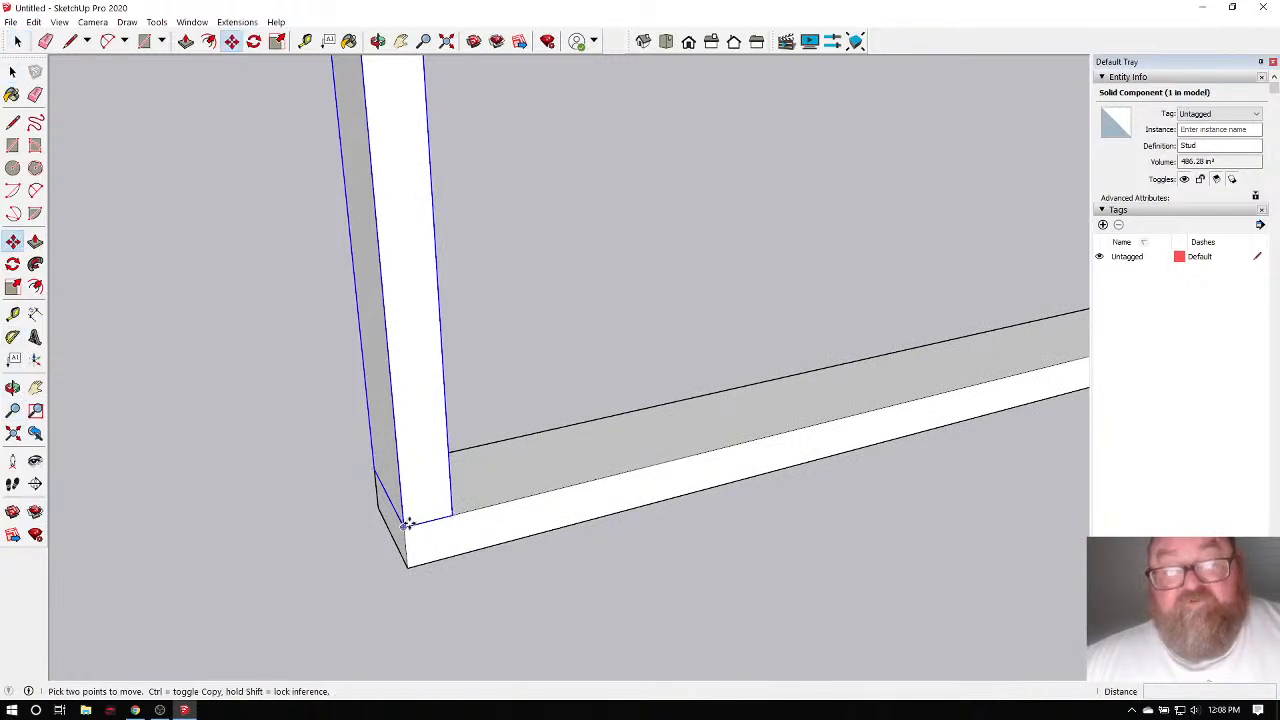
scroll(406, 522, "up", 2)
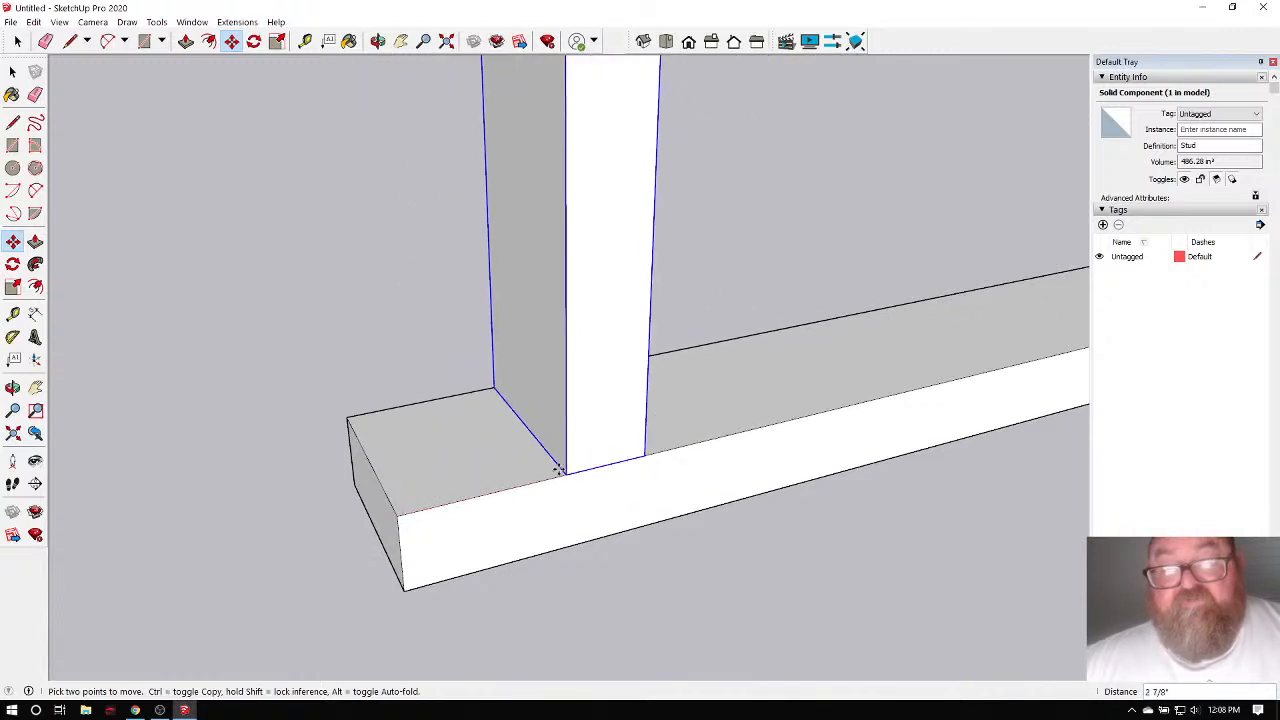
key("ctrl")
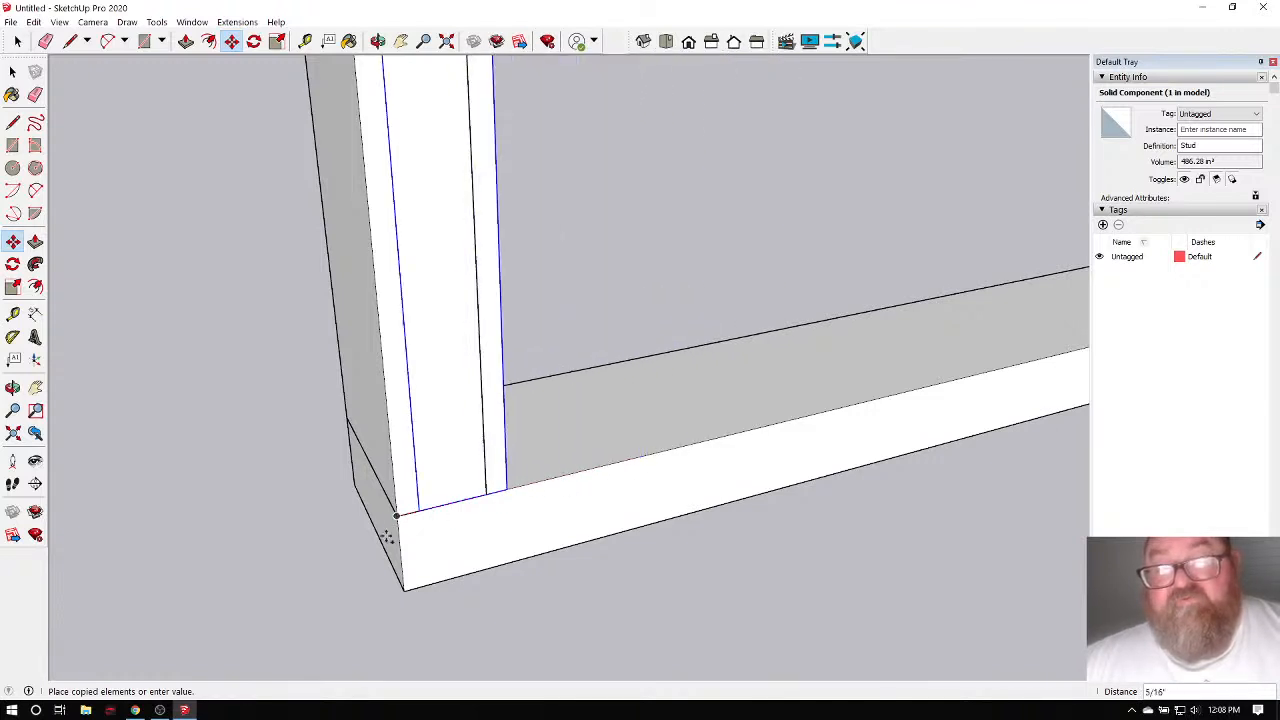
scroll(268, 568, "down", 4)
scroll(382, 564, "up", 4)
scroll(346, 541, "up", 1)
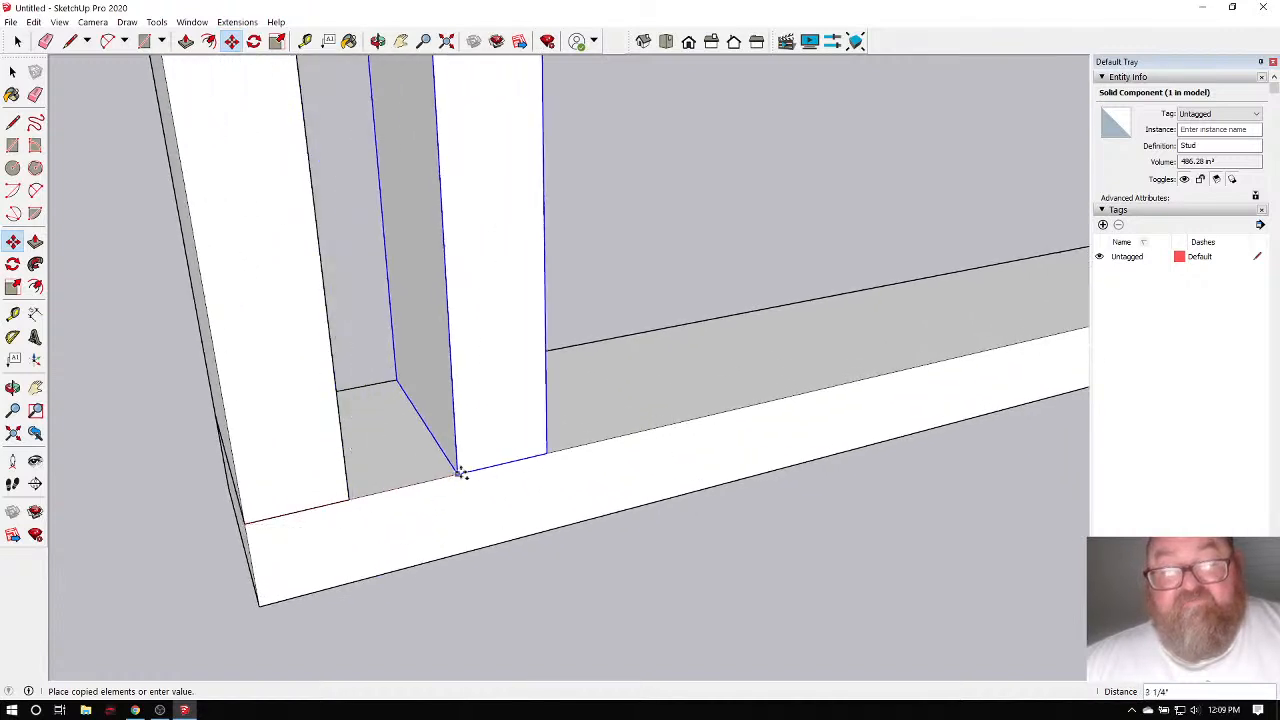
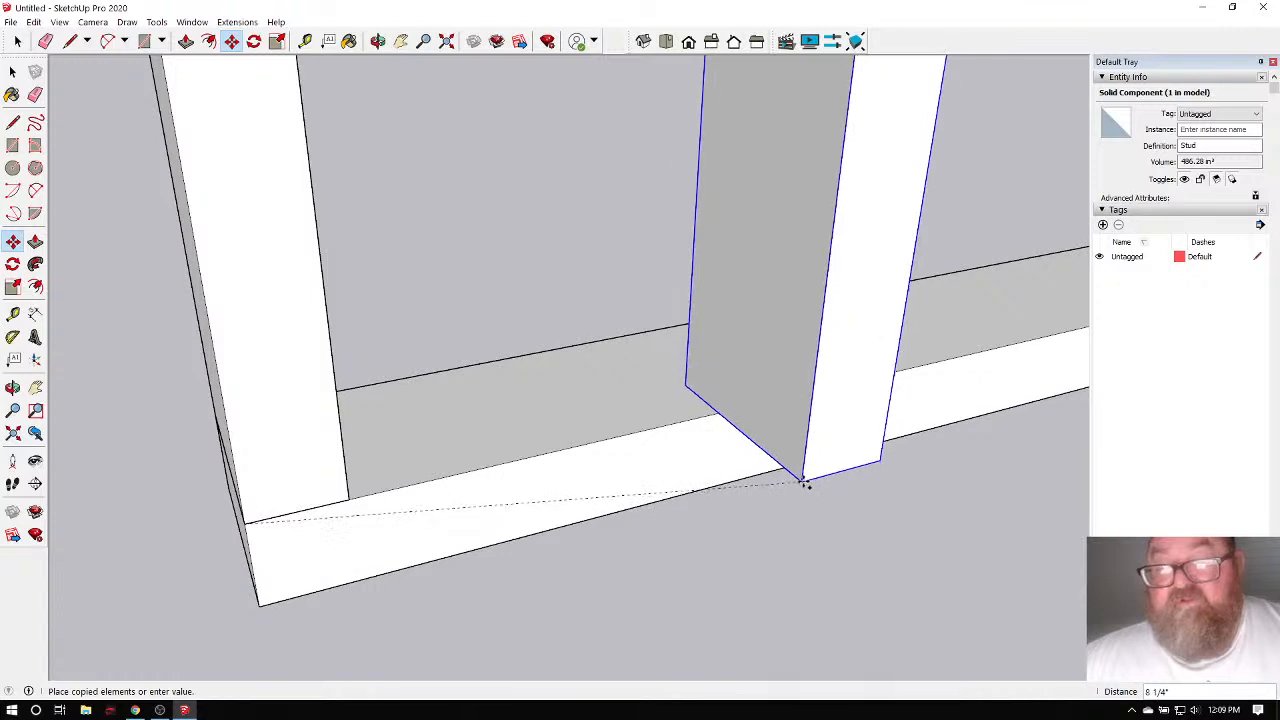
Place the stud copy further along the plate and repeat it twelve times along the wall.
left_click(809, 475)
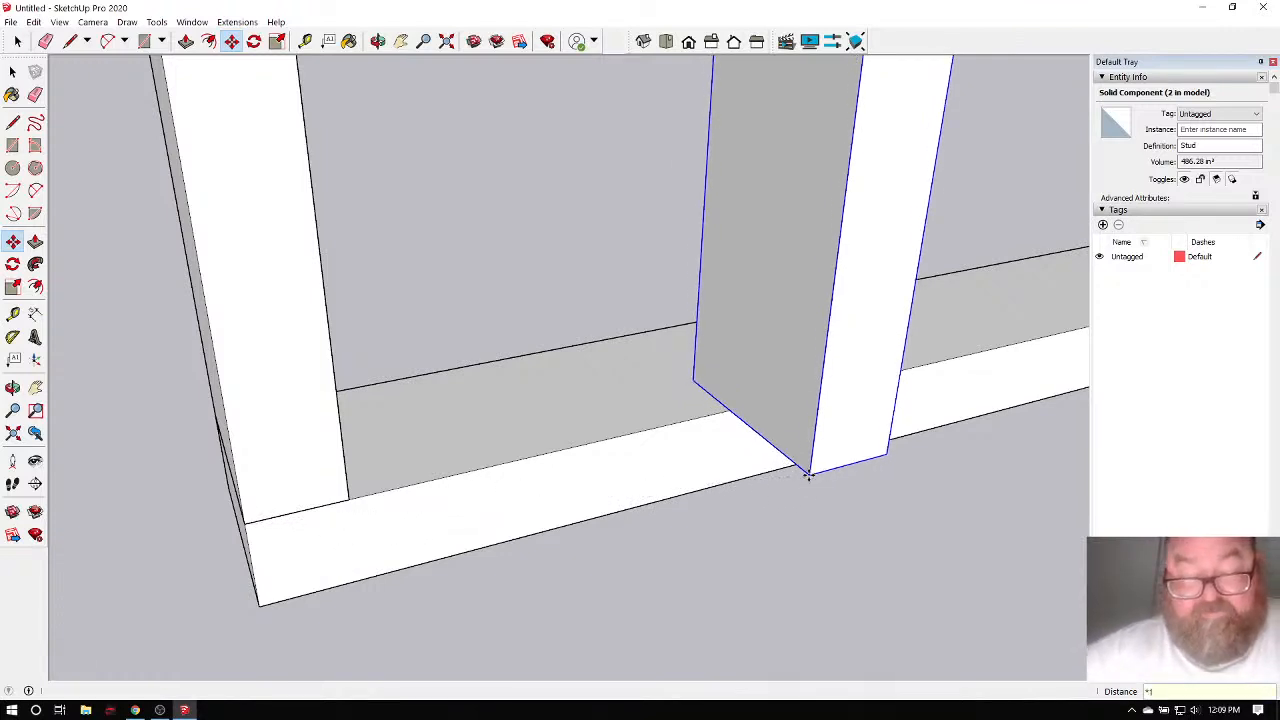
key("Return")
scroll(523, 483, "down", 5)
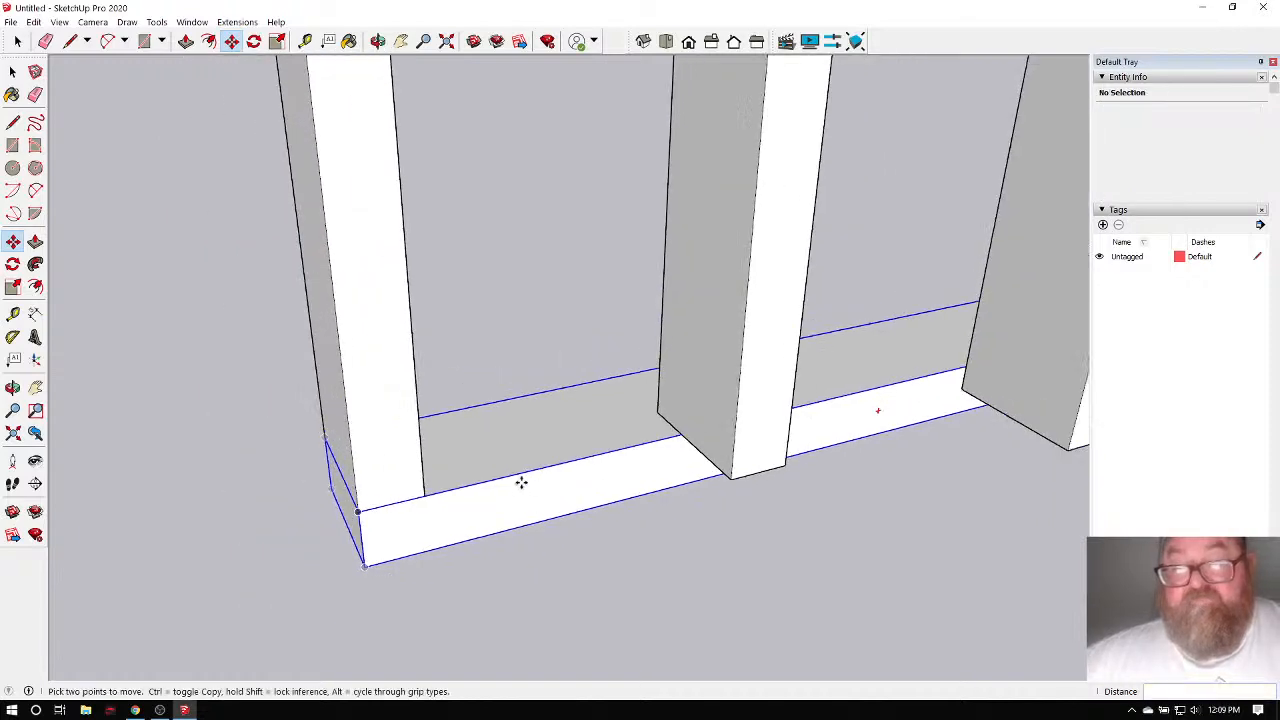
scroll(392, 453, "down", 6)
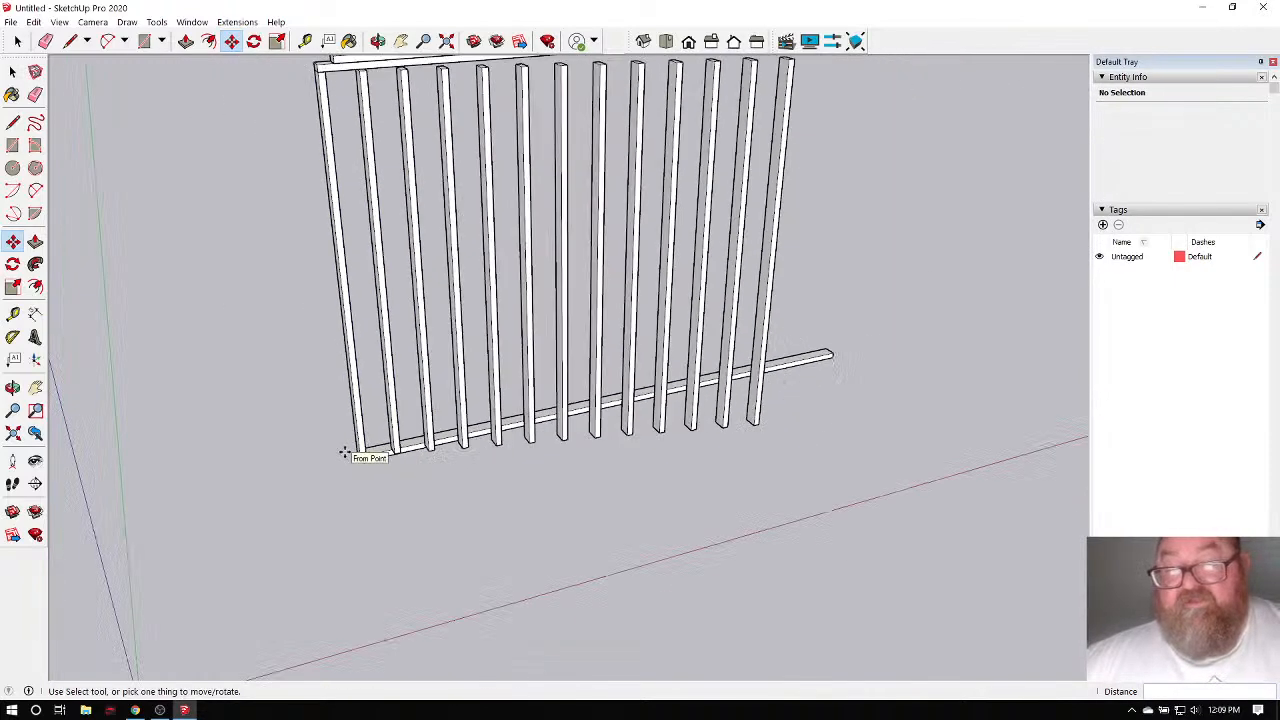
scroll(323, 420, "up", 4)
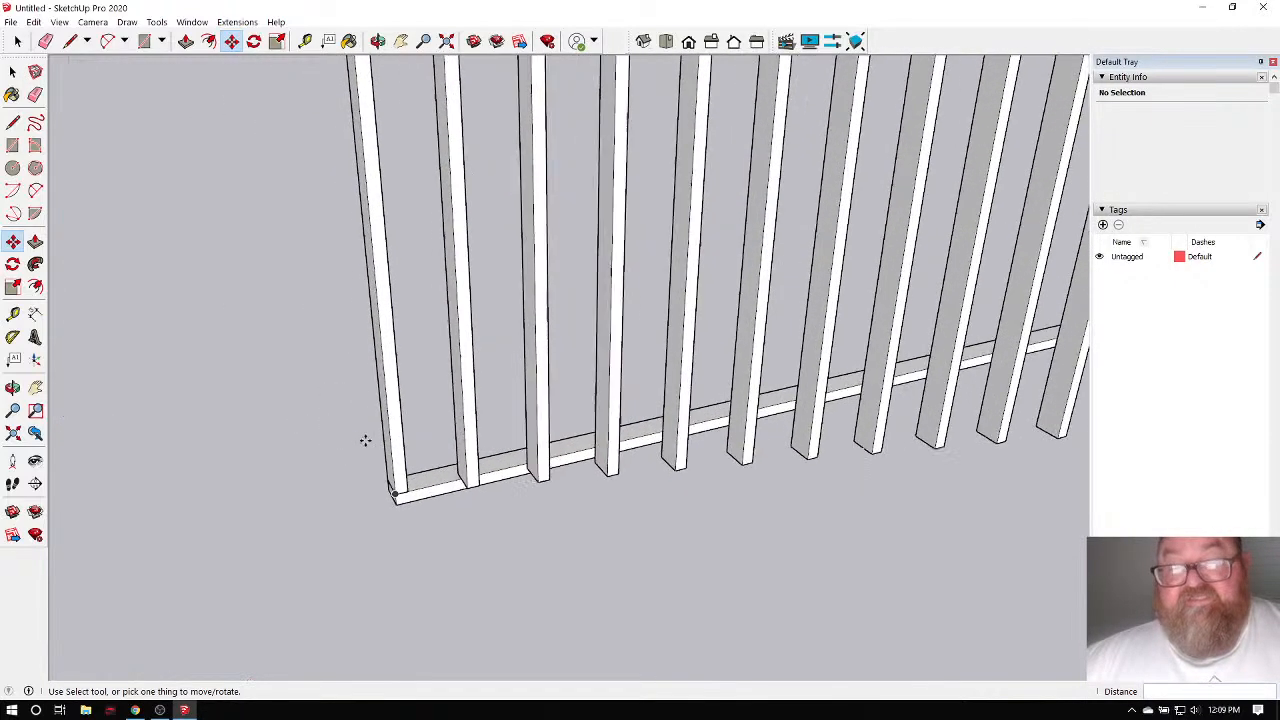
Undo the row of stud copies.
key("ctrl+z")
scroll(380, 446, "up", 3)
scroll(388, 446, "up", 2)
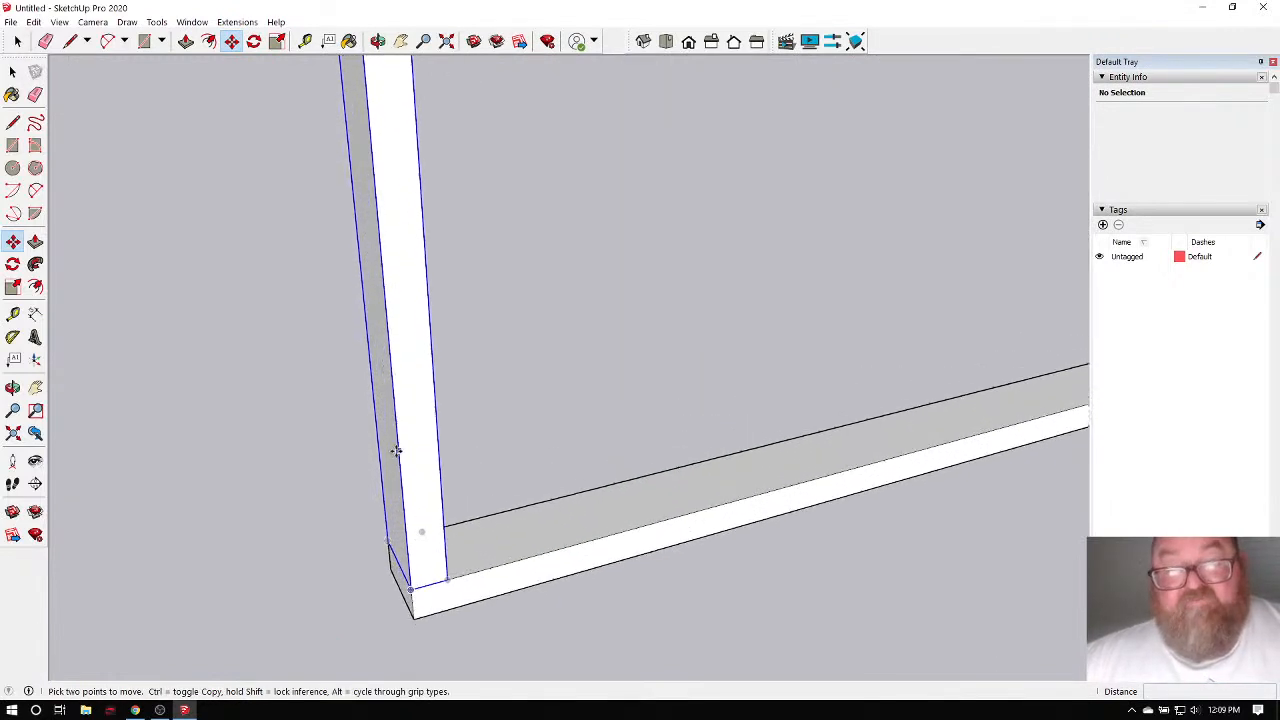
scroll(434, 480, "down", 1)
scroll(397, 491, "up", 2)
scroll(417, 589, "up", 1)
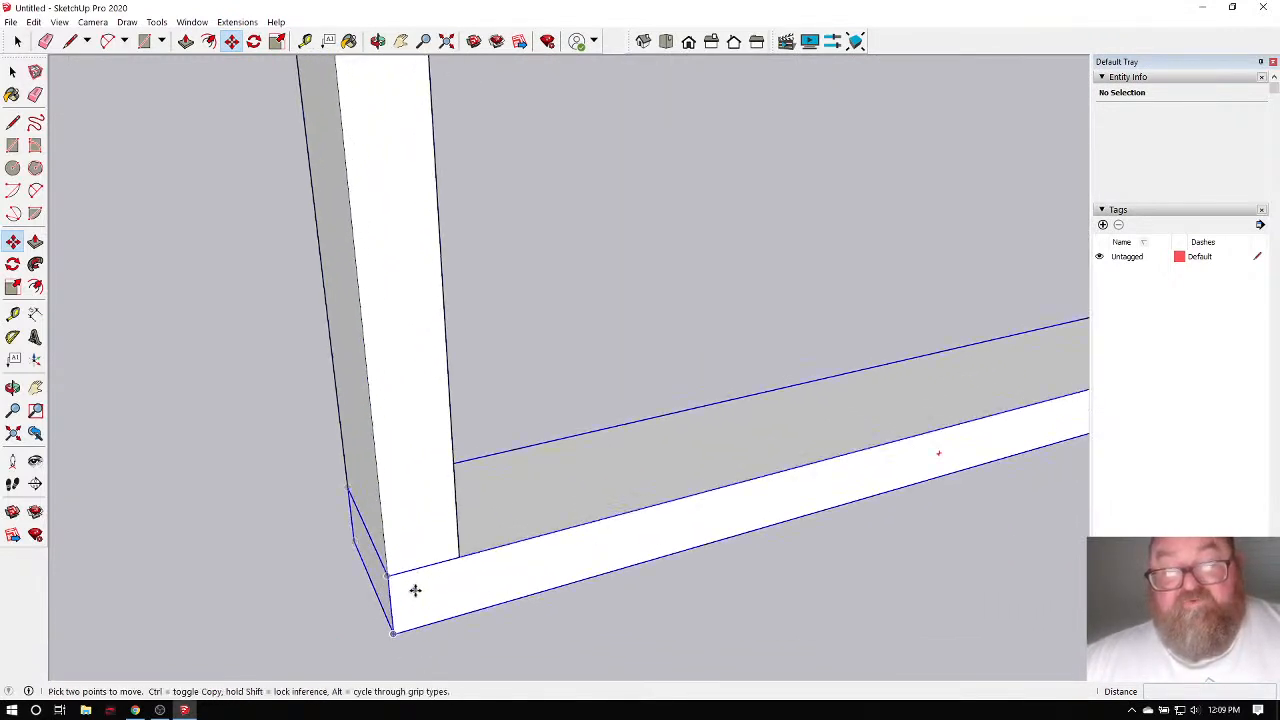
Move the bottom plate so its corner sits flush with the end stud's corner, then select the end stud.
left_click(388, 575)
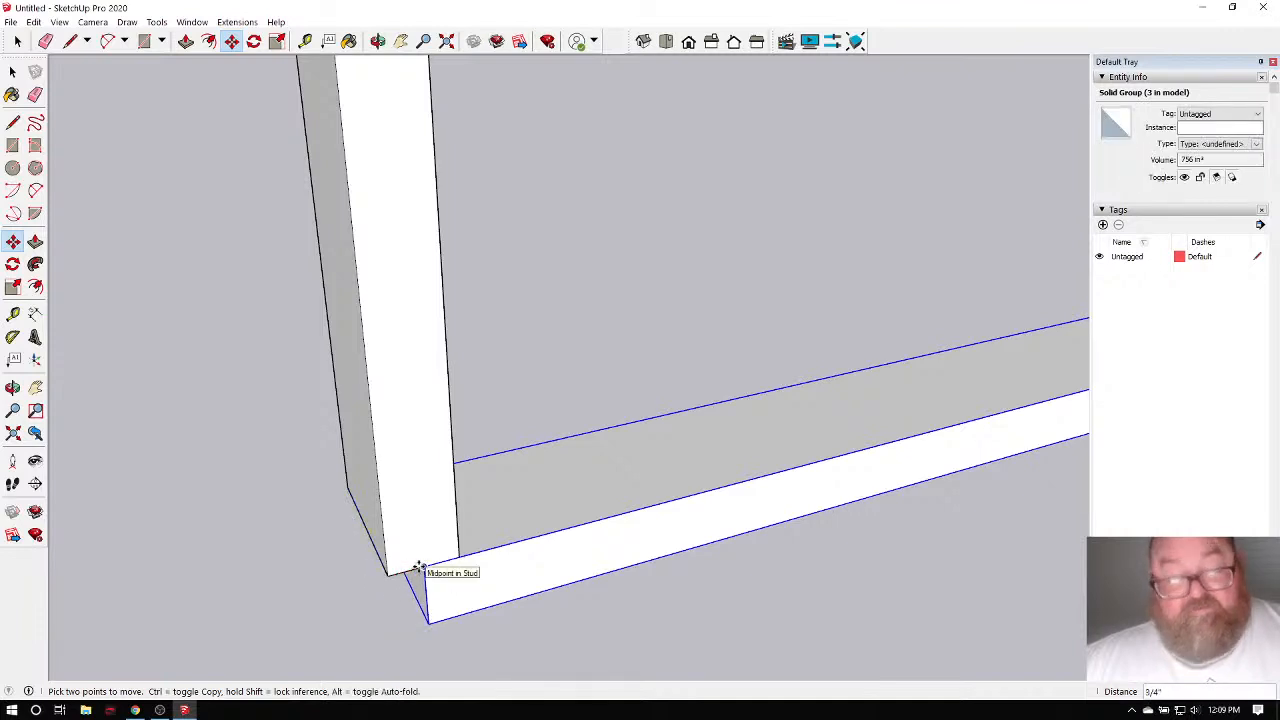
left_click(418, 567)
left_click(12, 71)
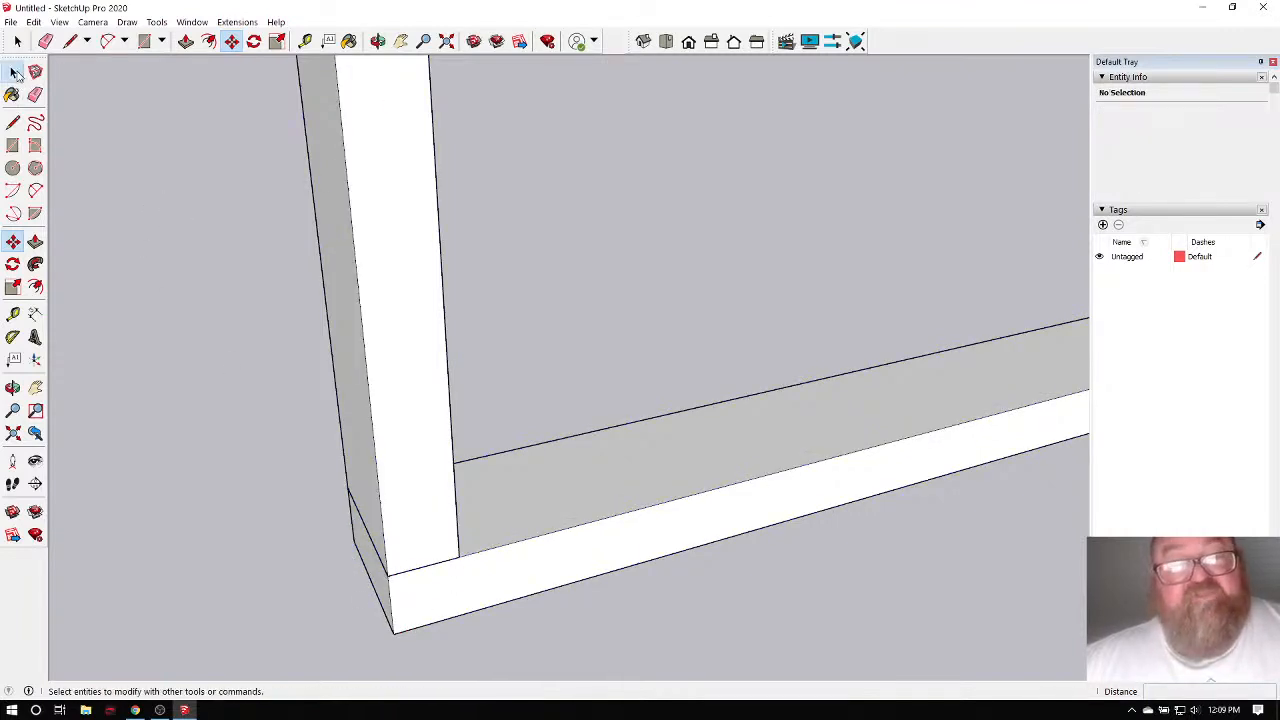
left_click(379, 408)
Copy the end stud 17 inches along the bottom plate and repeat it ten times.
scroll(411, 585, "up", 2)
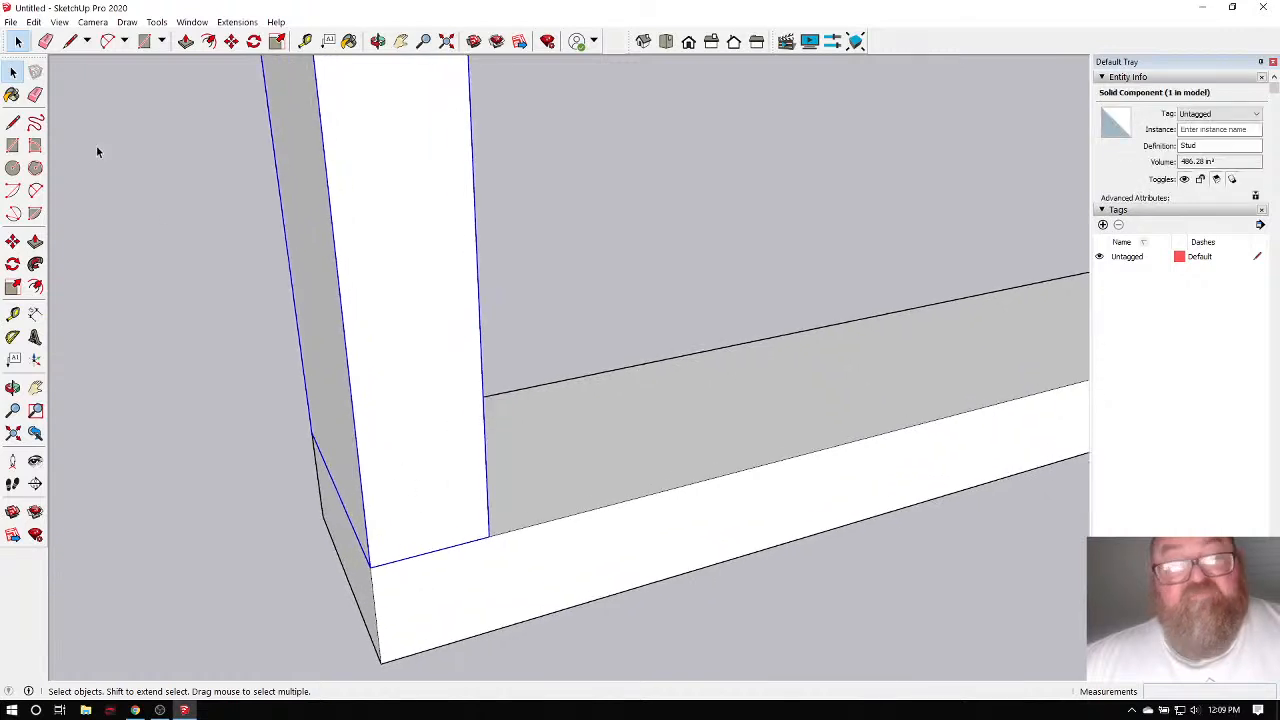
left_click(12, 241)
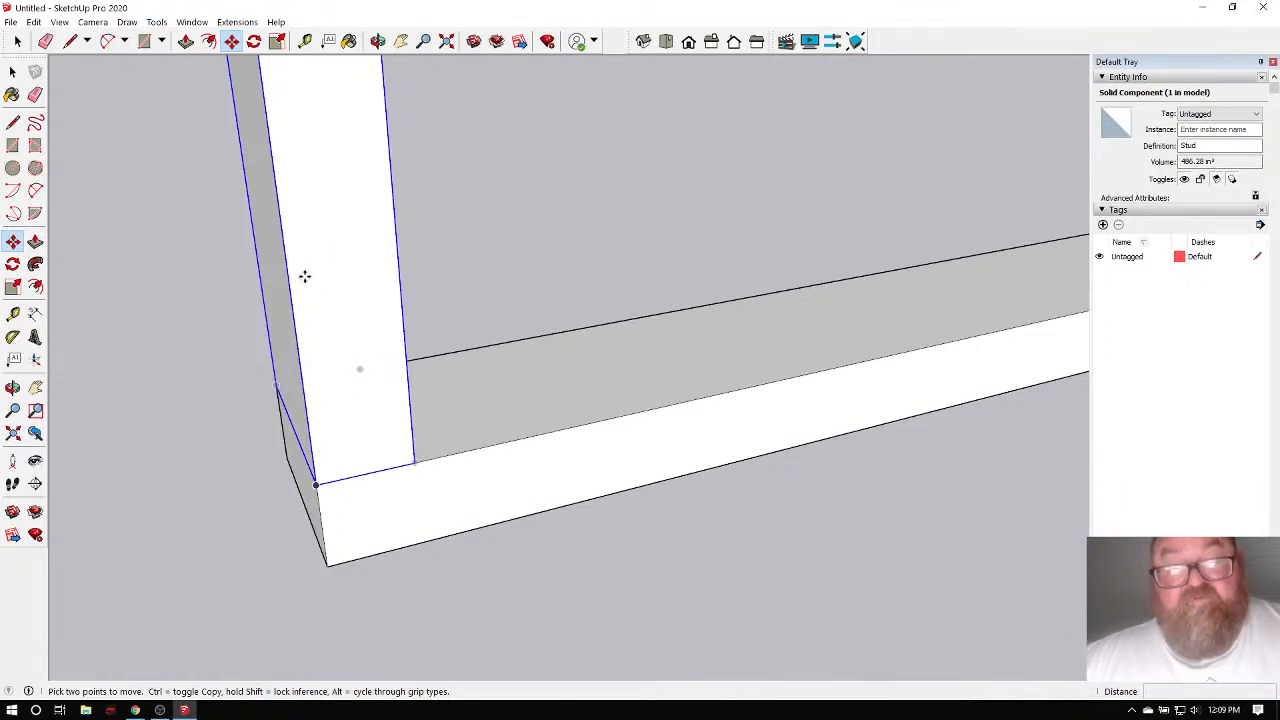
left_click(317, 484)
key("ctrl")
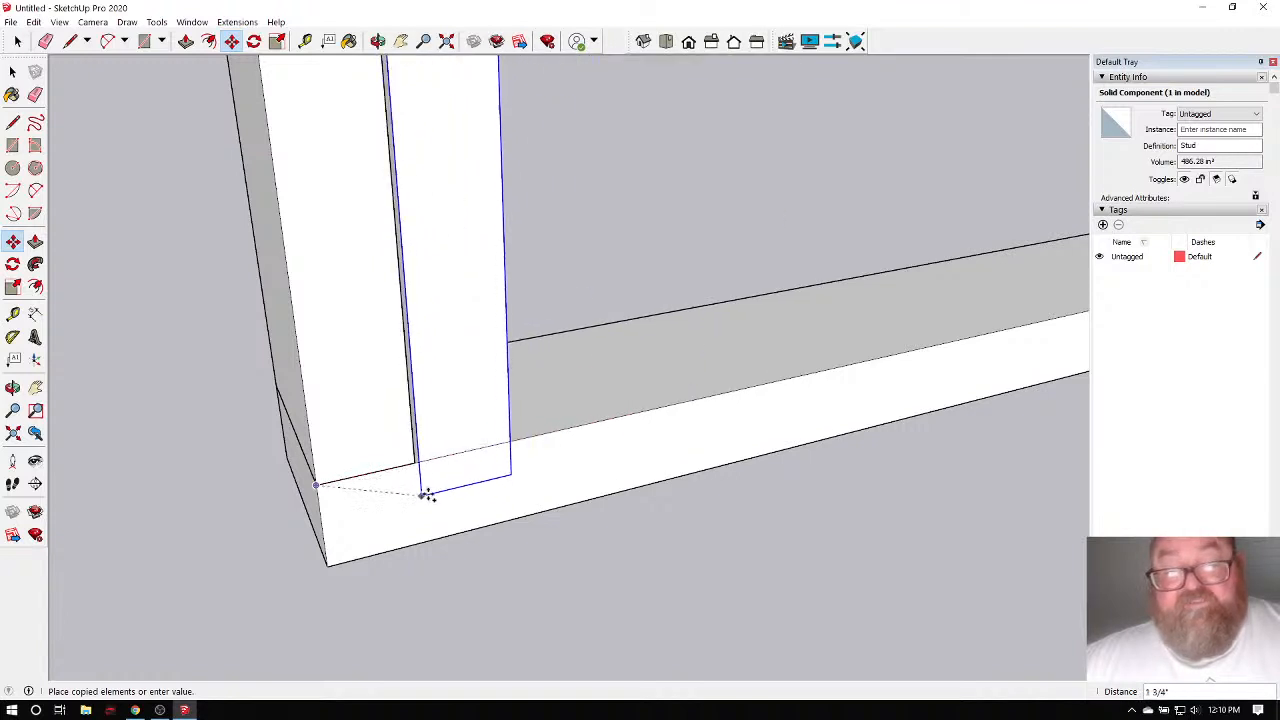
middle_click_drag(423, 491, 568, 517)
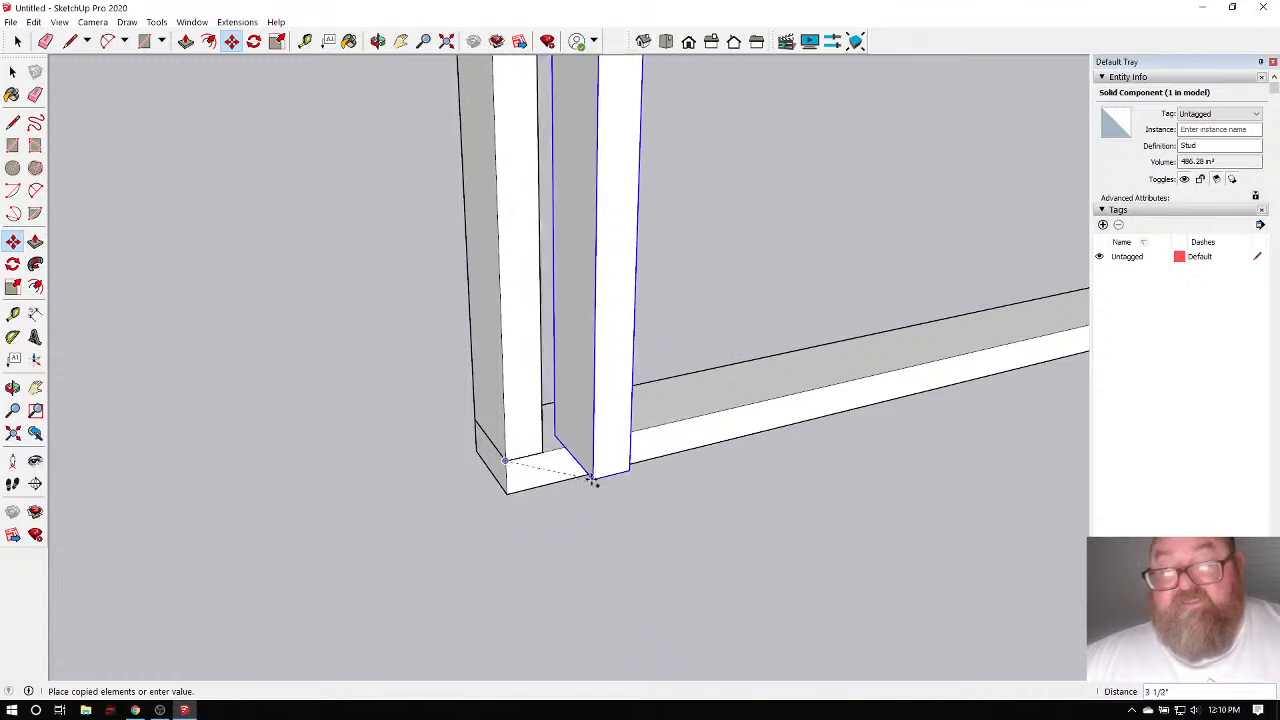
scroll(593, 480, "up", 5)
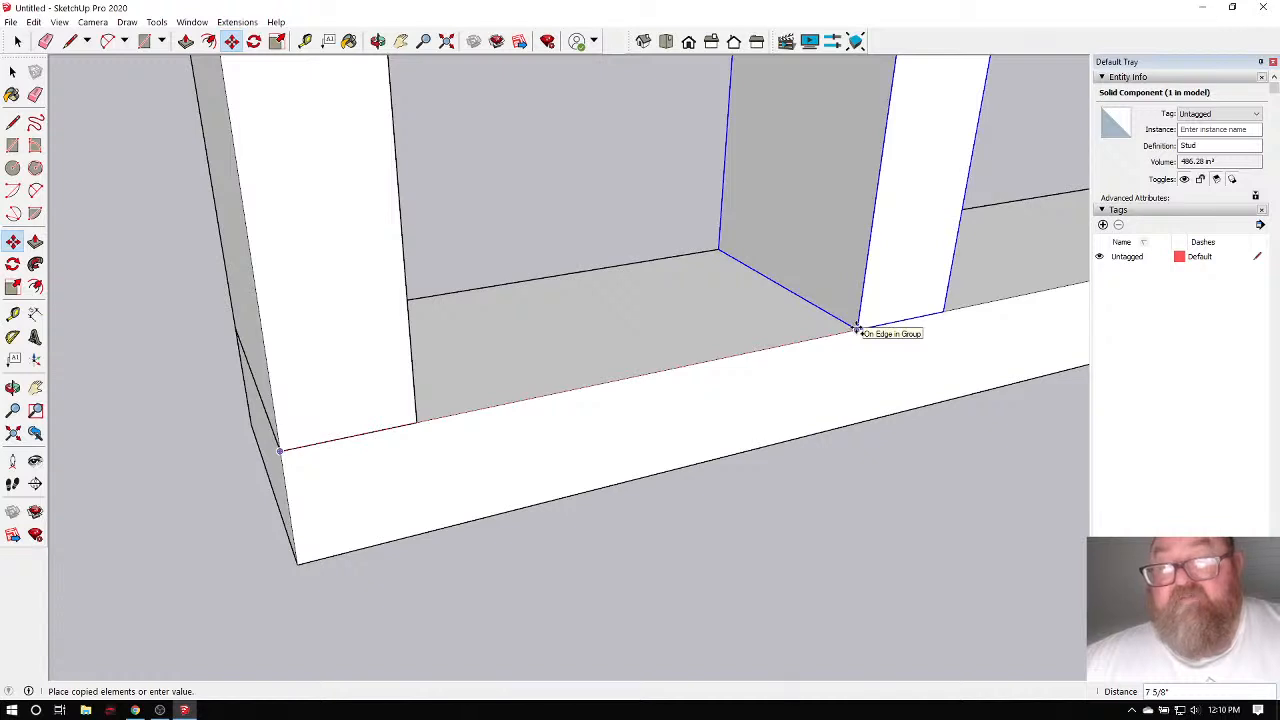
scroll(606, 417, "down", 3)
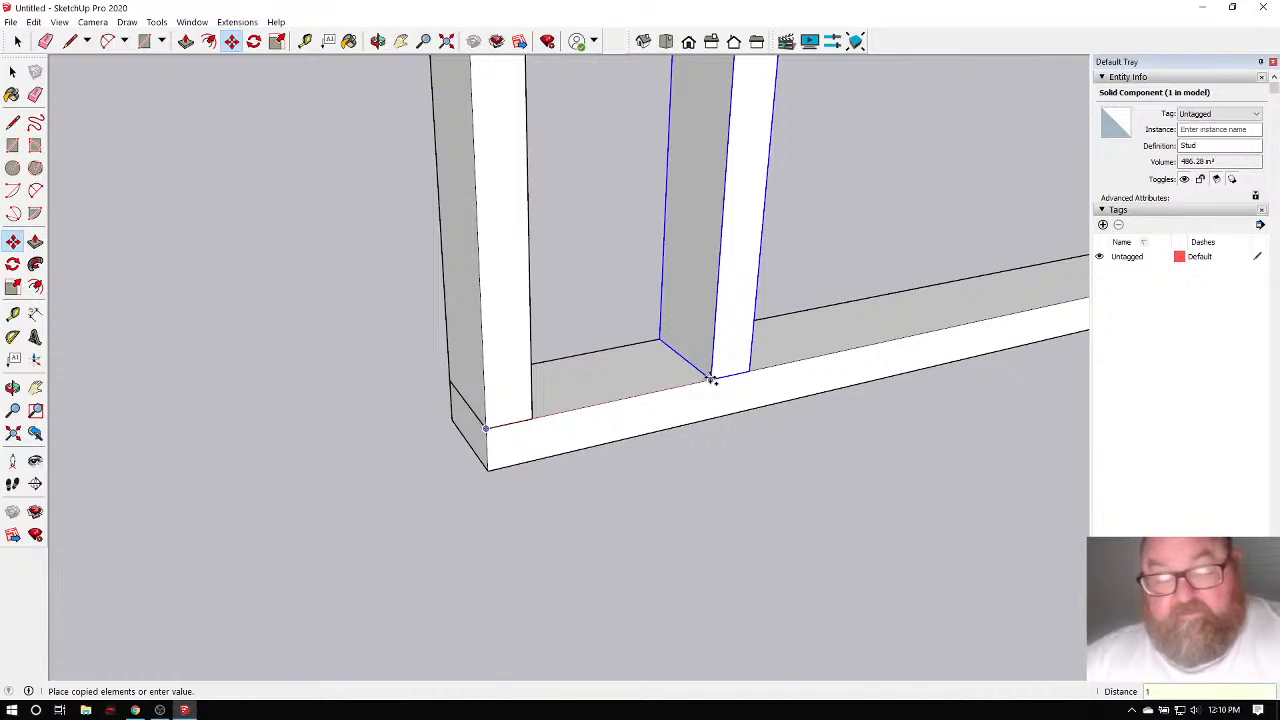
key("Return")
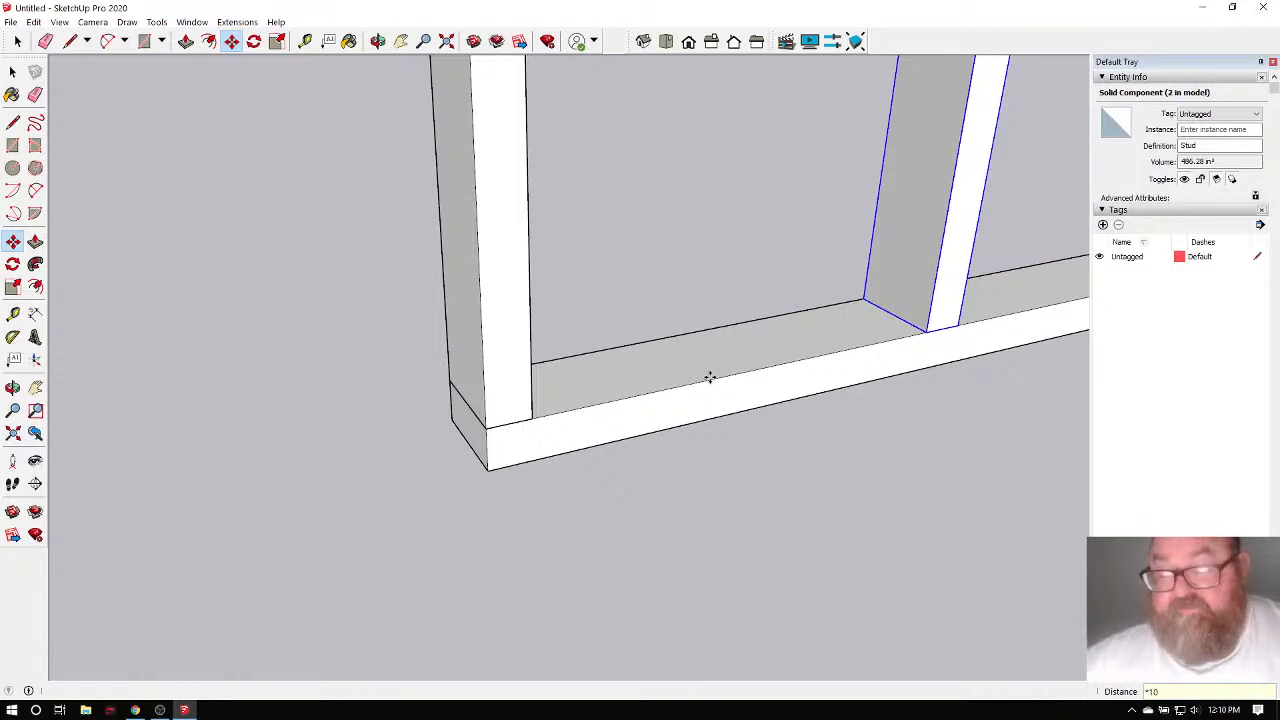
key("ctrl+t")
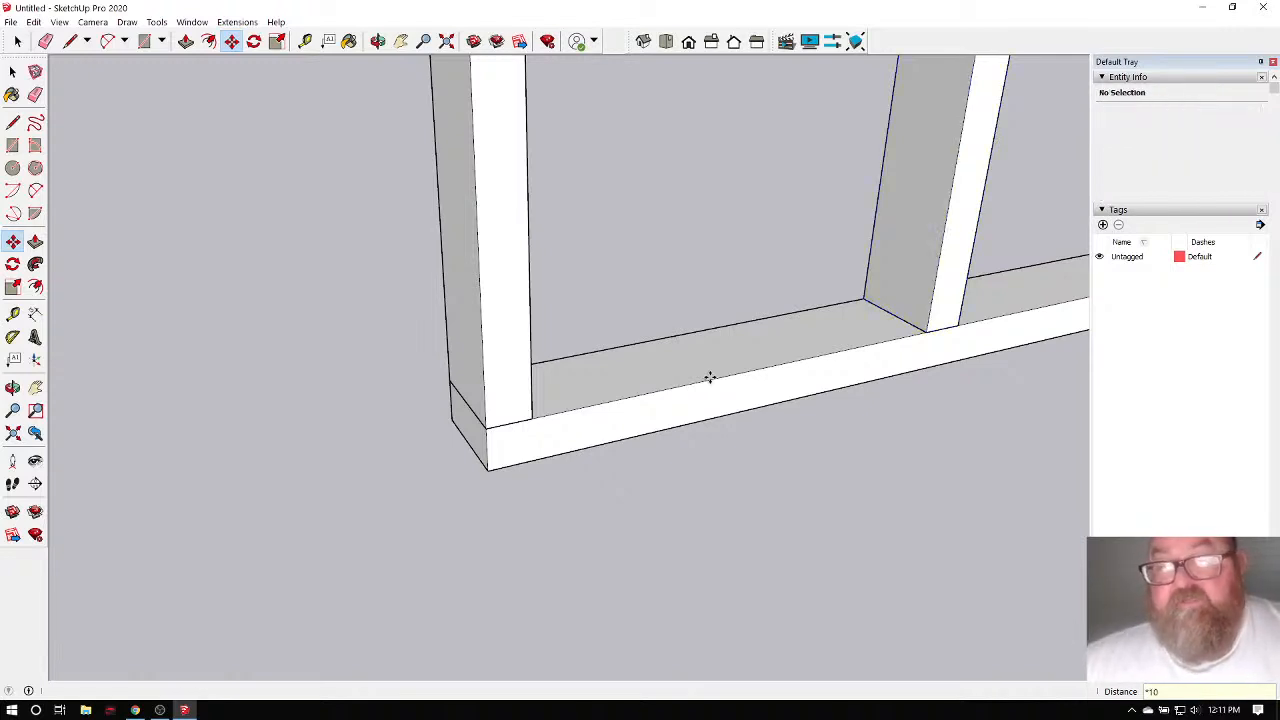
scroll(709, 377, "down", 5)
Remove all the interior studs from the frame.
scroll(487, 400, "down", 3)
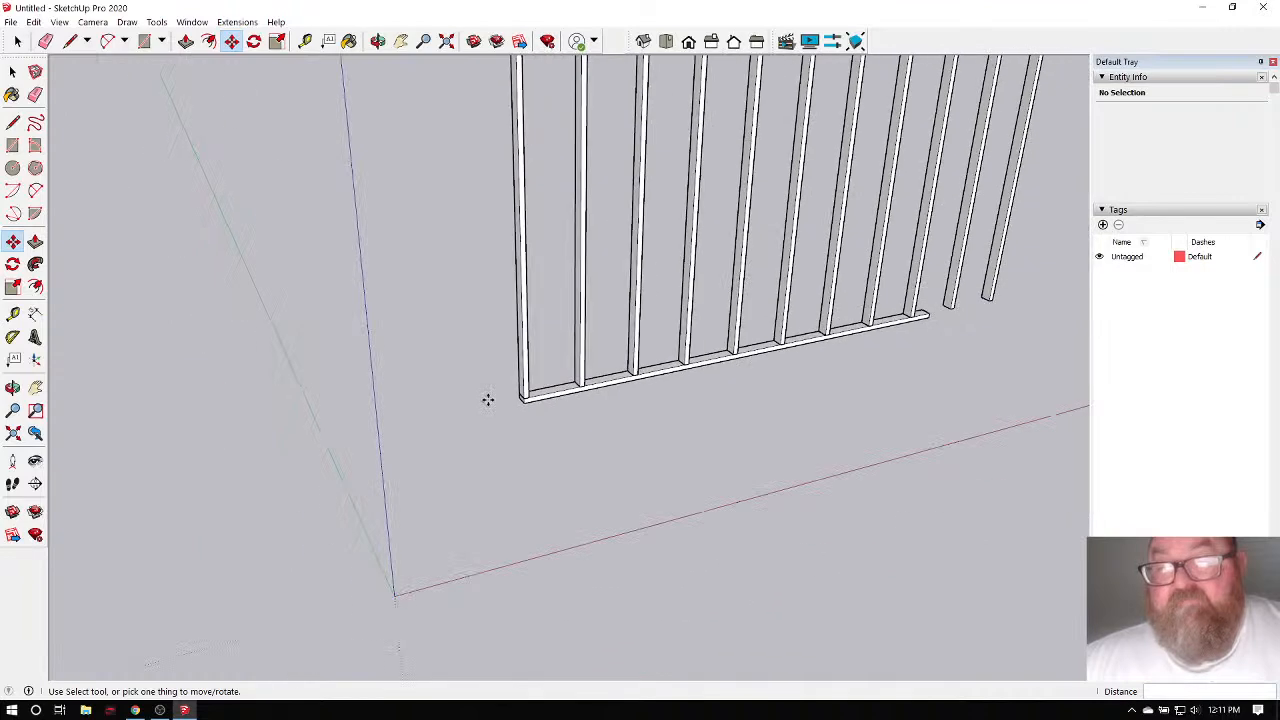
scroll(620, 337, "up", 3)
scroll(490, 372, "down", 6)
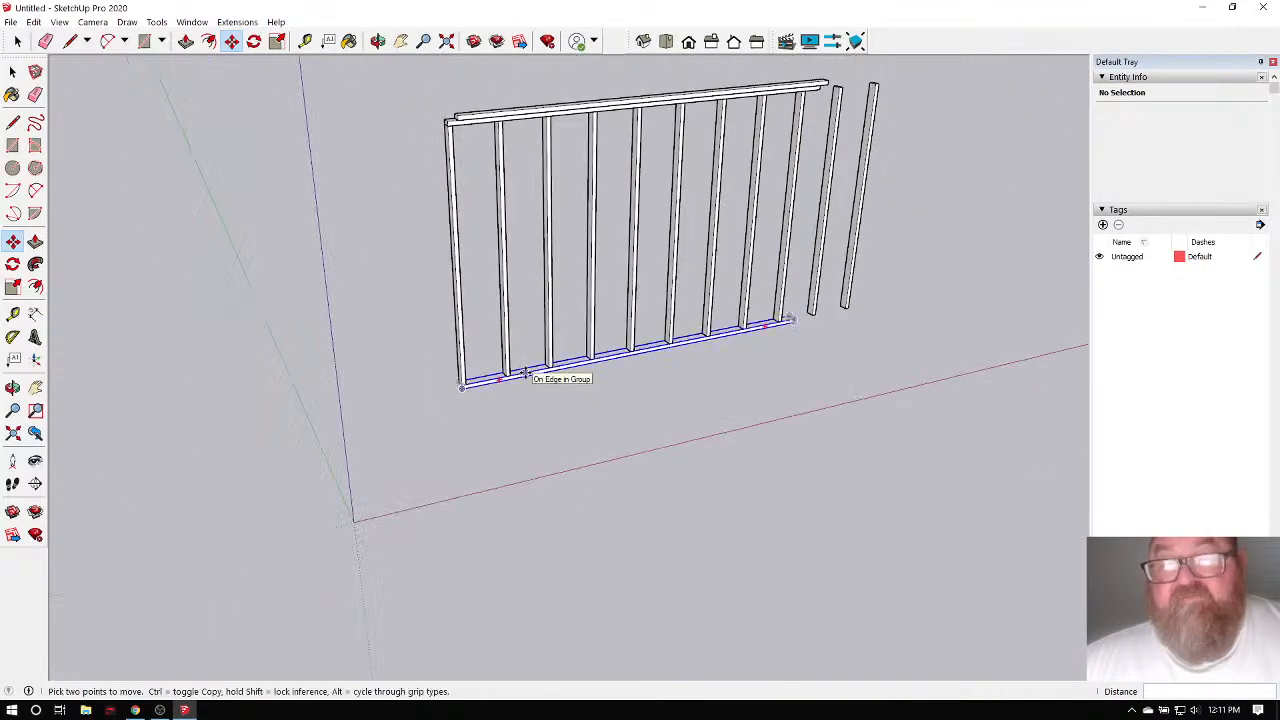
key("ctrl+z")
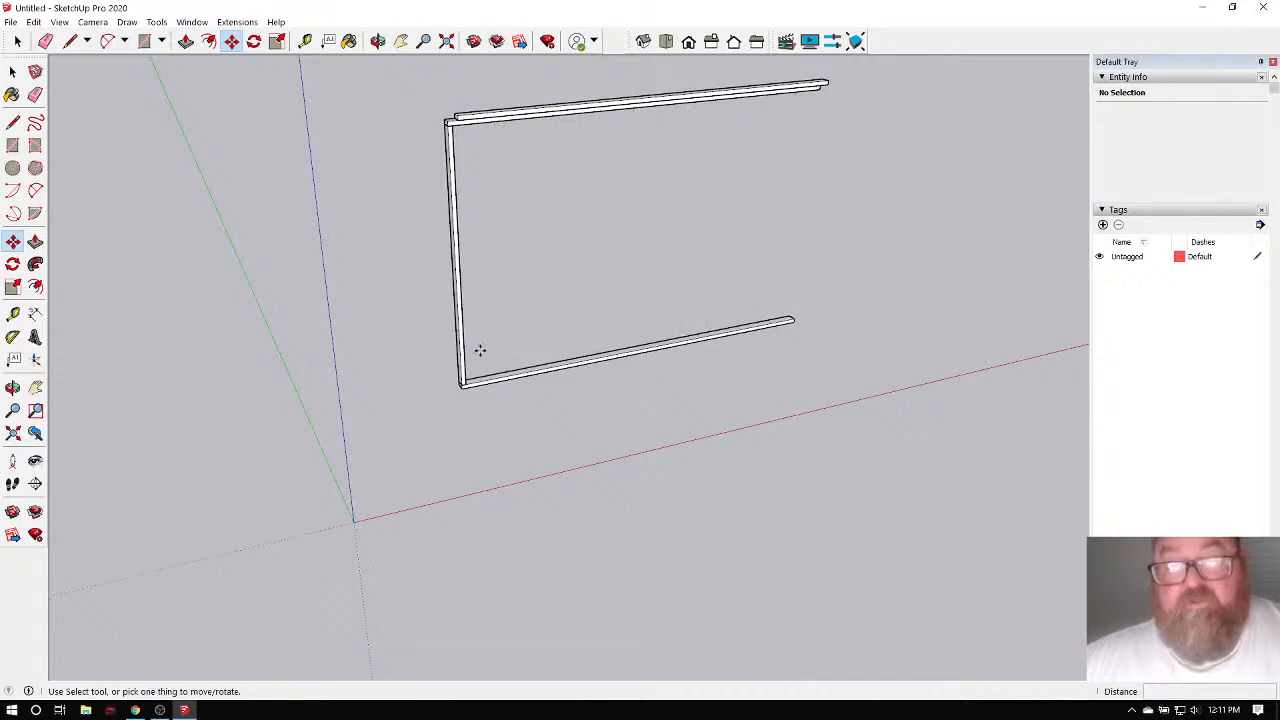
scroll(480, 350, "up", 2)
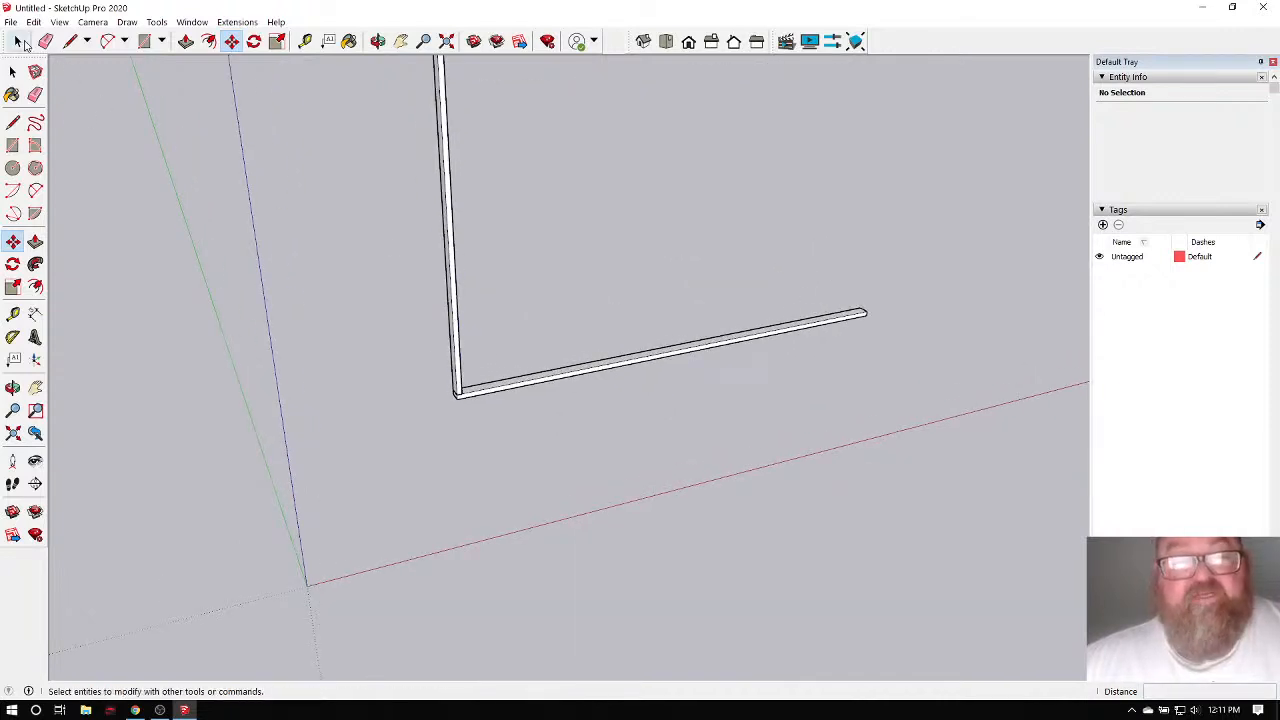
Select the remaining end stud and set it back into its corner position.
left_click(17, 41)
scroll(377, 327, "up", 1)
scroll(470, 386, "up", 2)
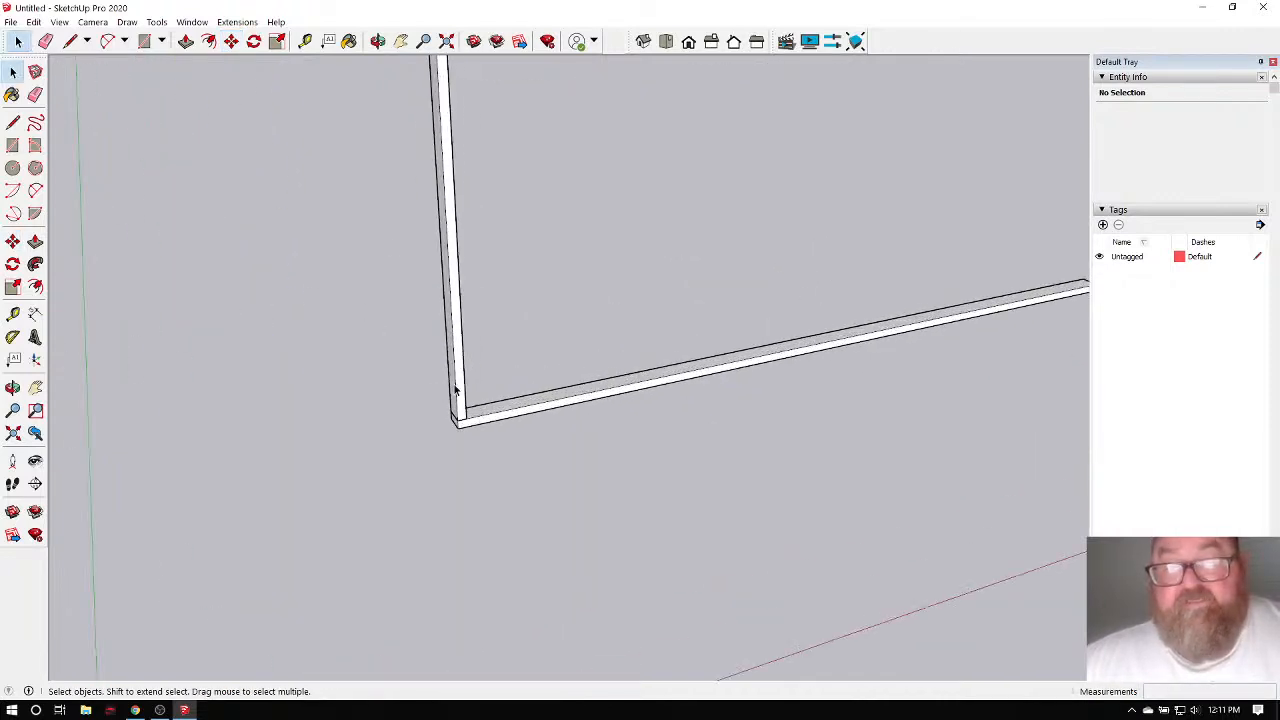
left_click(455, 390)
key("m")
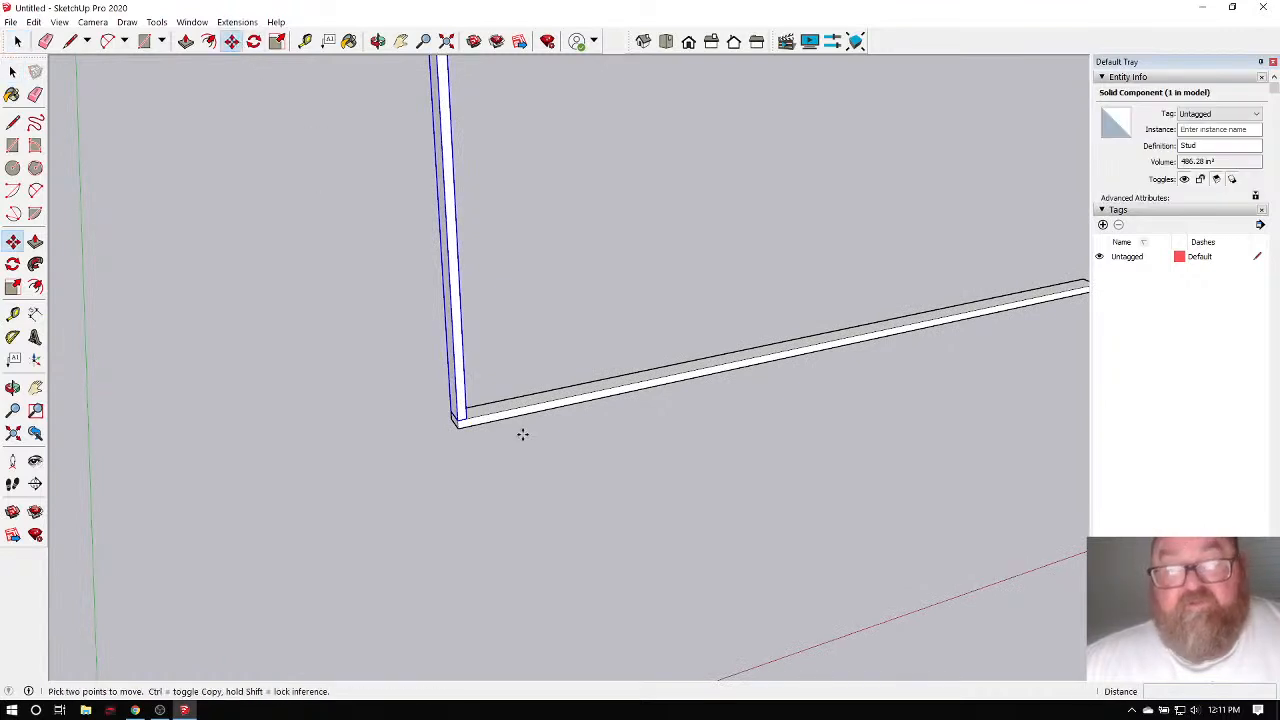
left_click(477, 422)
left_click(472, 428)
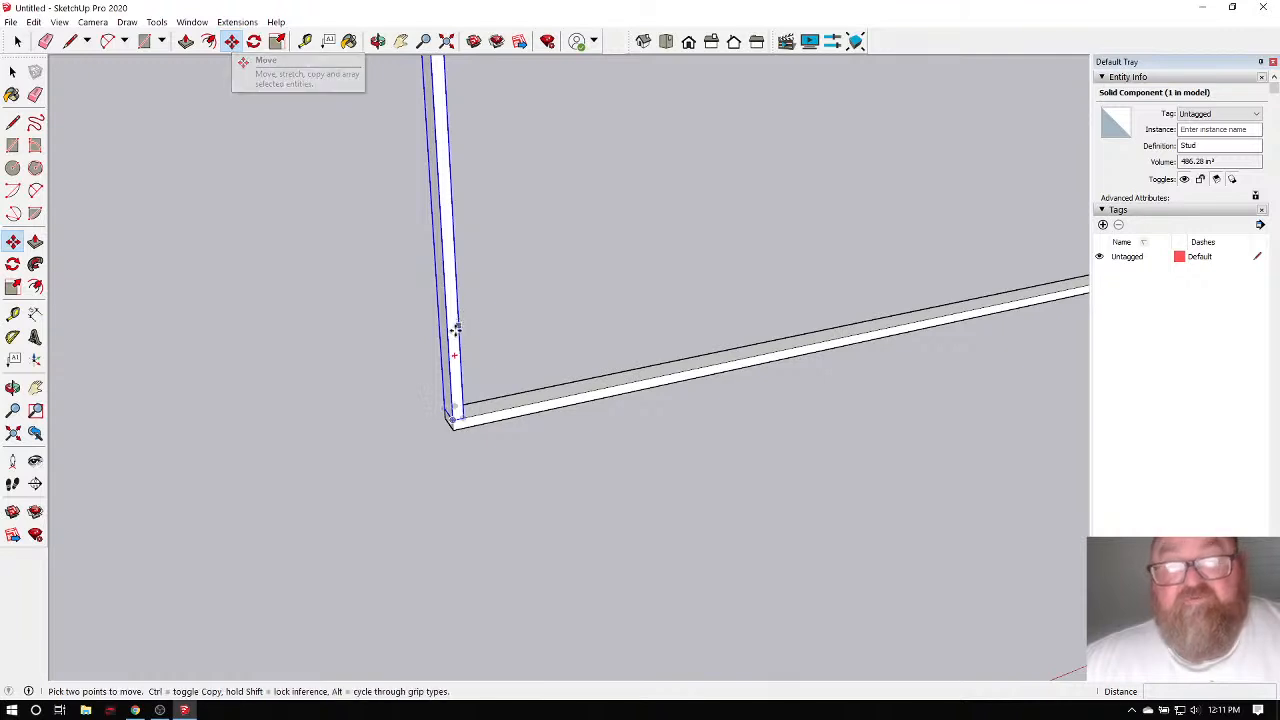
scroll(452, 425, "up", 3)
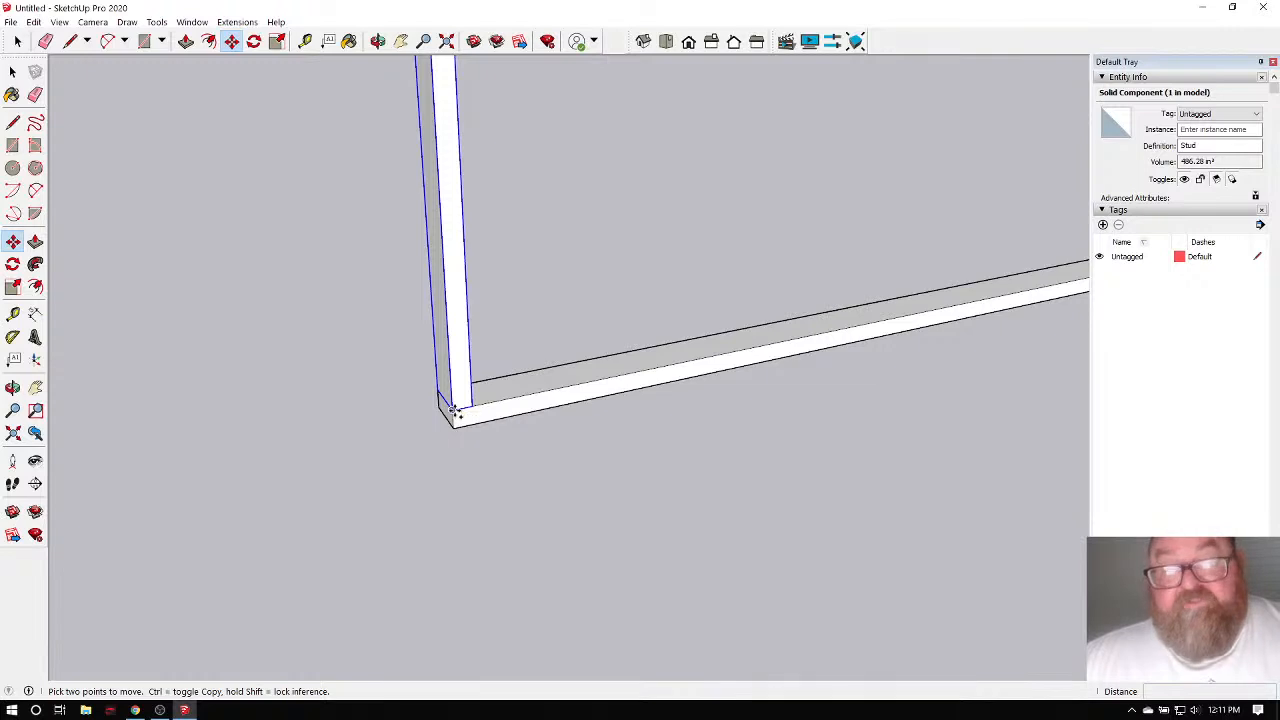
Copy the end stud 15 inches from the left end and array it into nine evenly spaced studs.
left_click(452, 410)
key("ctrl")
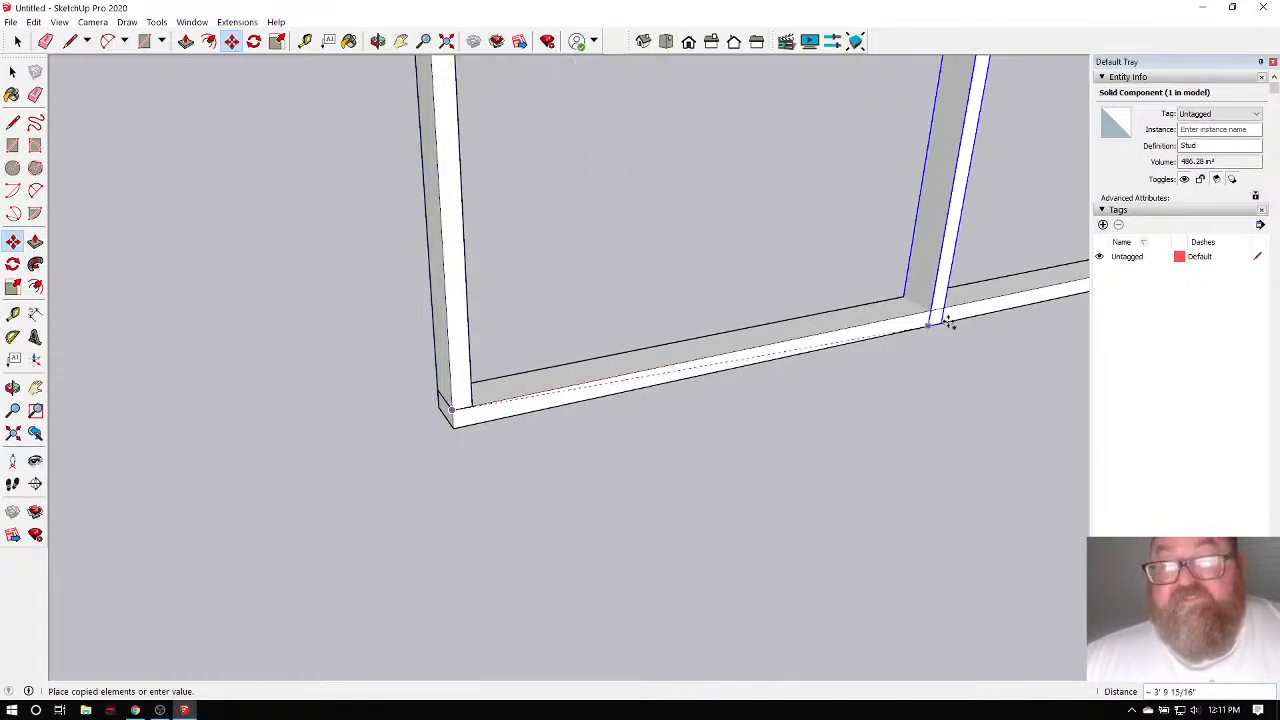
scroll(383, 600, "down", 3)
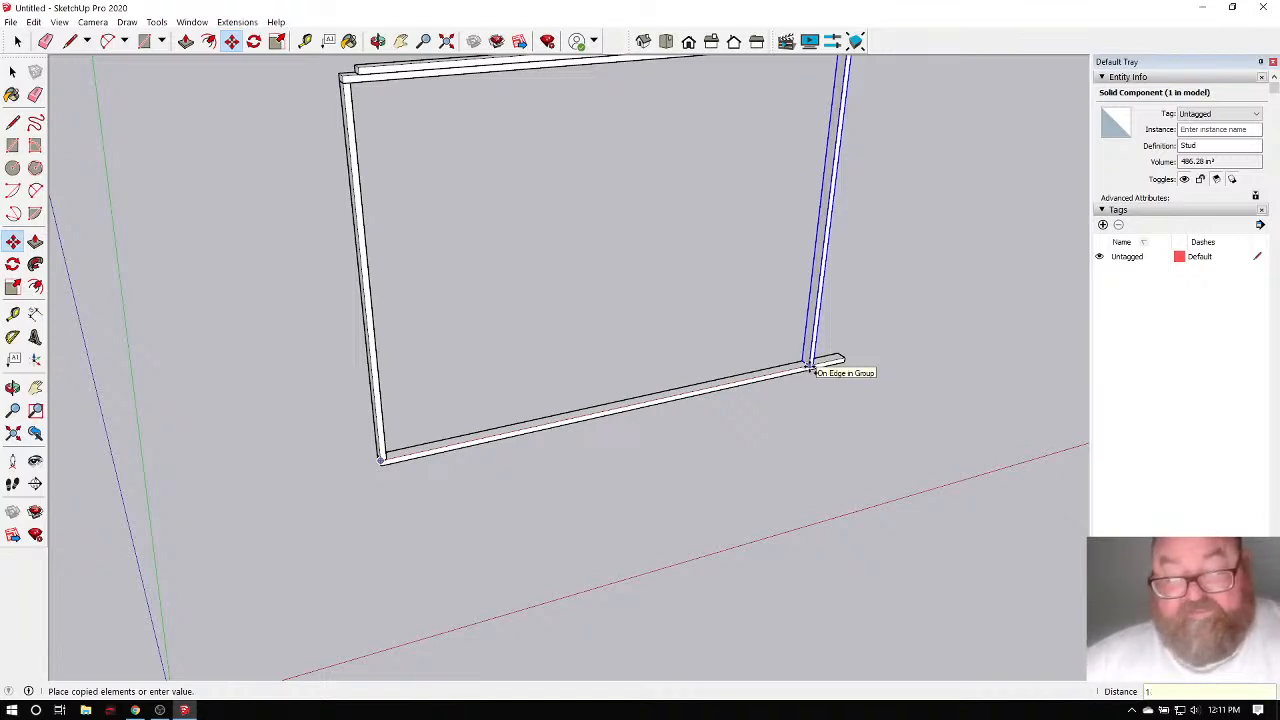
key("Return")
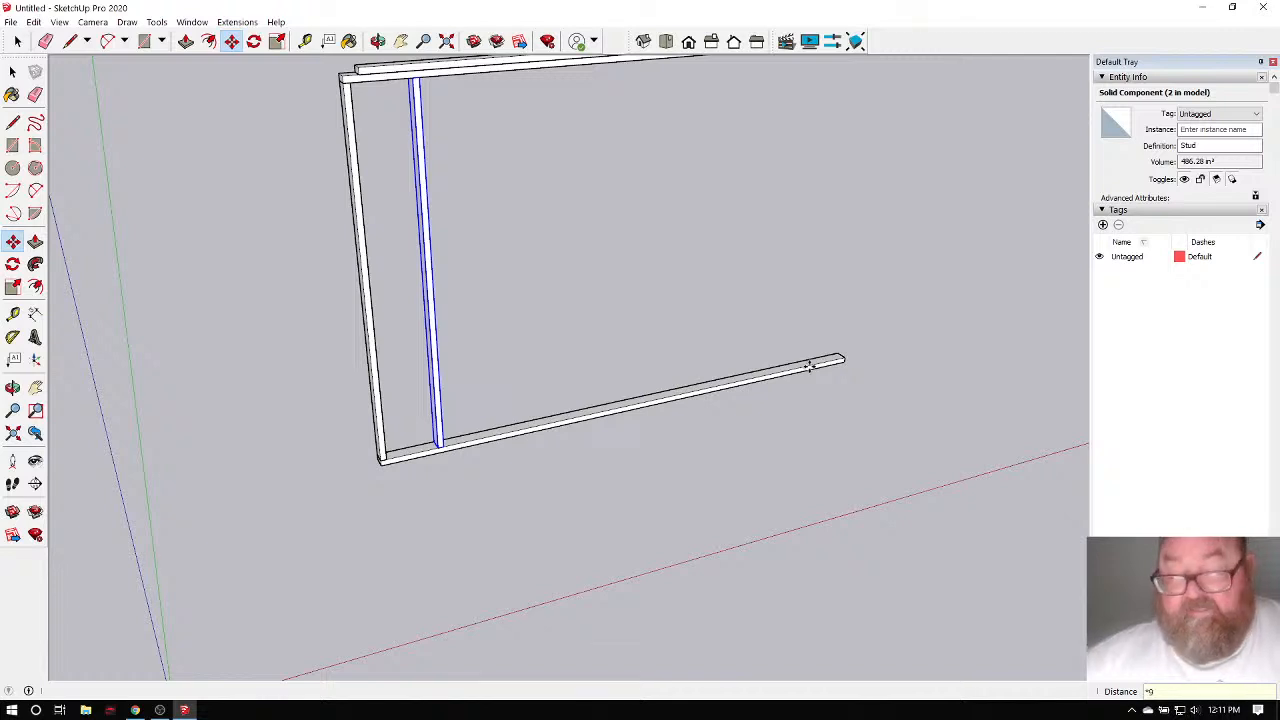
key("Return")
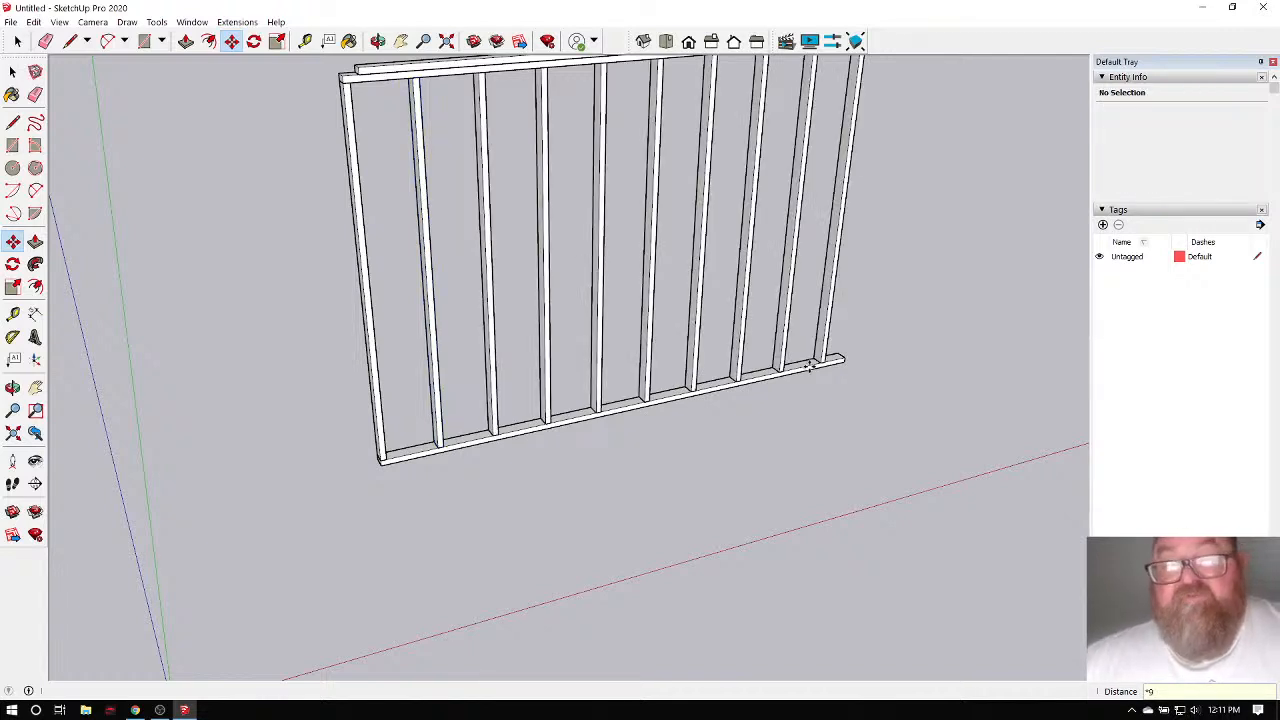
middle_click_drag(677, 431, 641, 475)
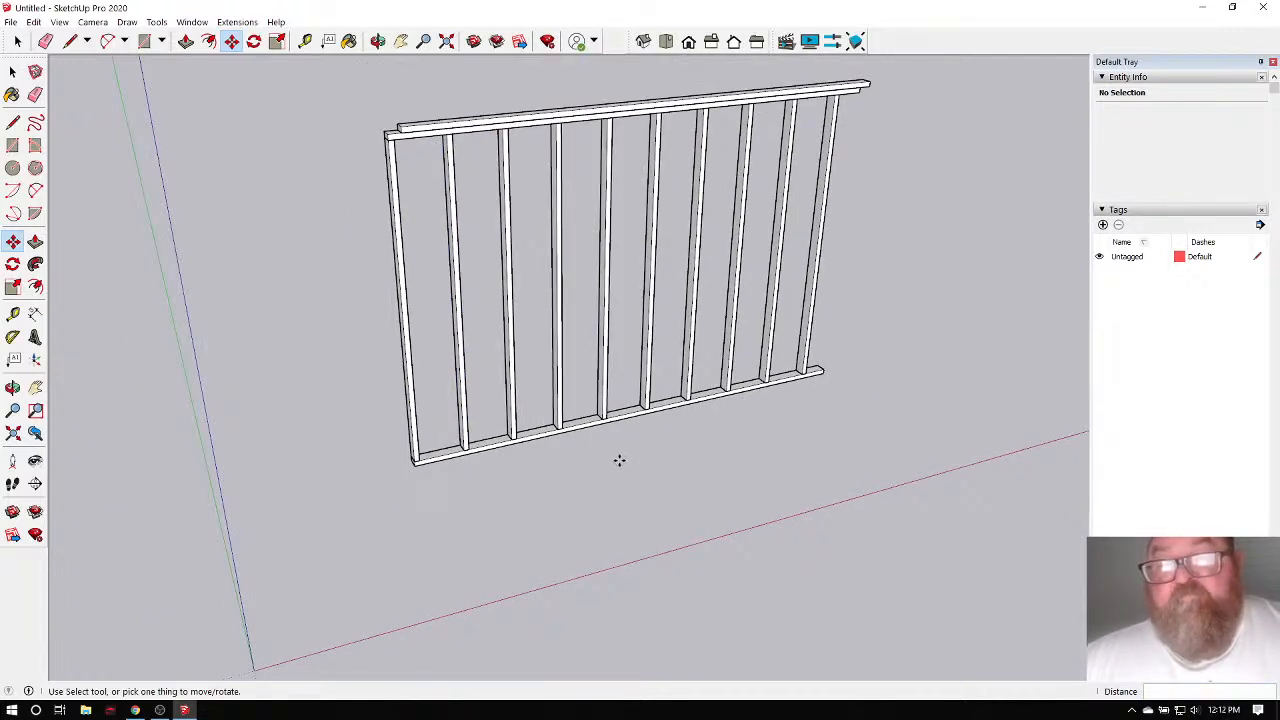
Orbit to a frontal view and place a guide at a typed distance from the wall's bottom corner.
left_click(377, 41)
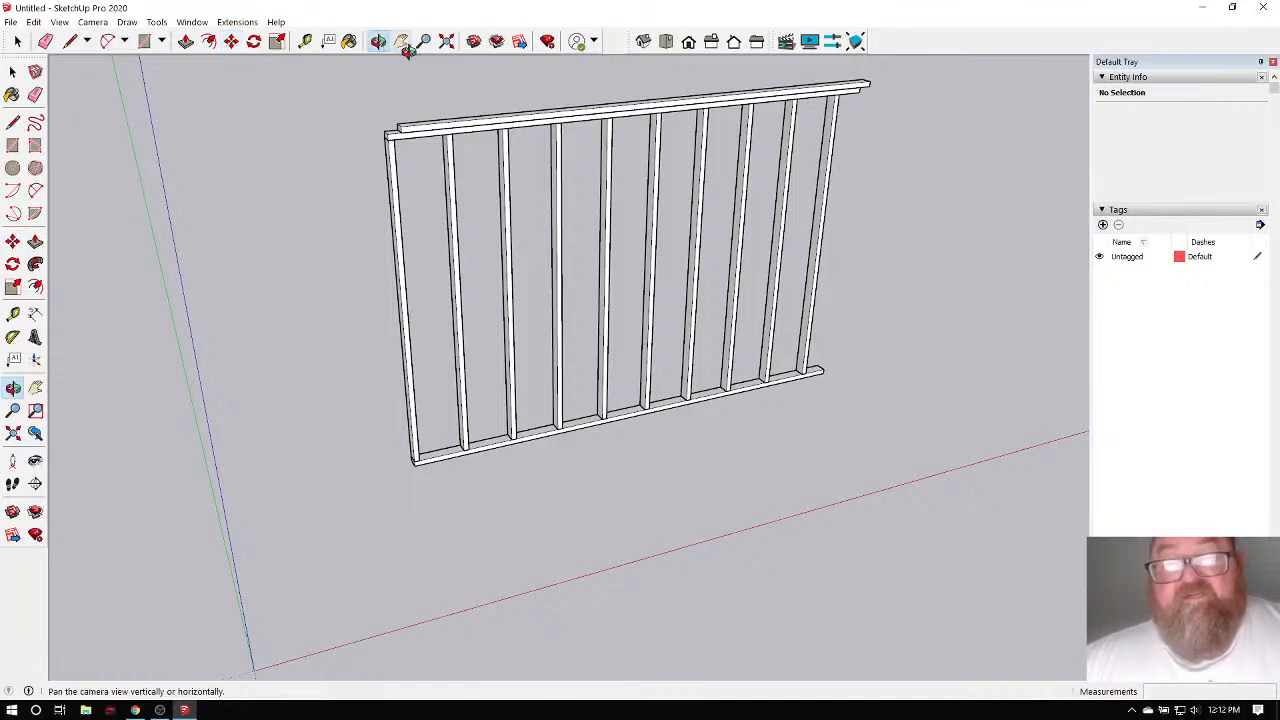
left_click_drag(480, 200, 519, 288)
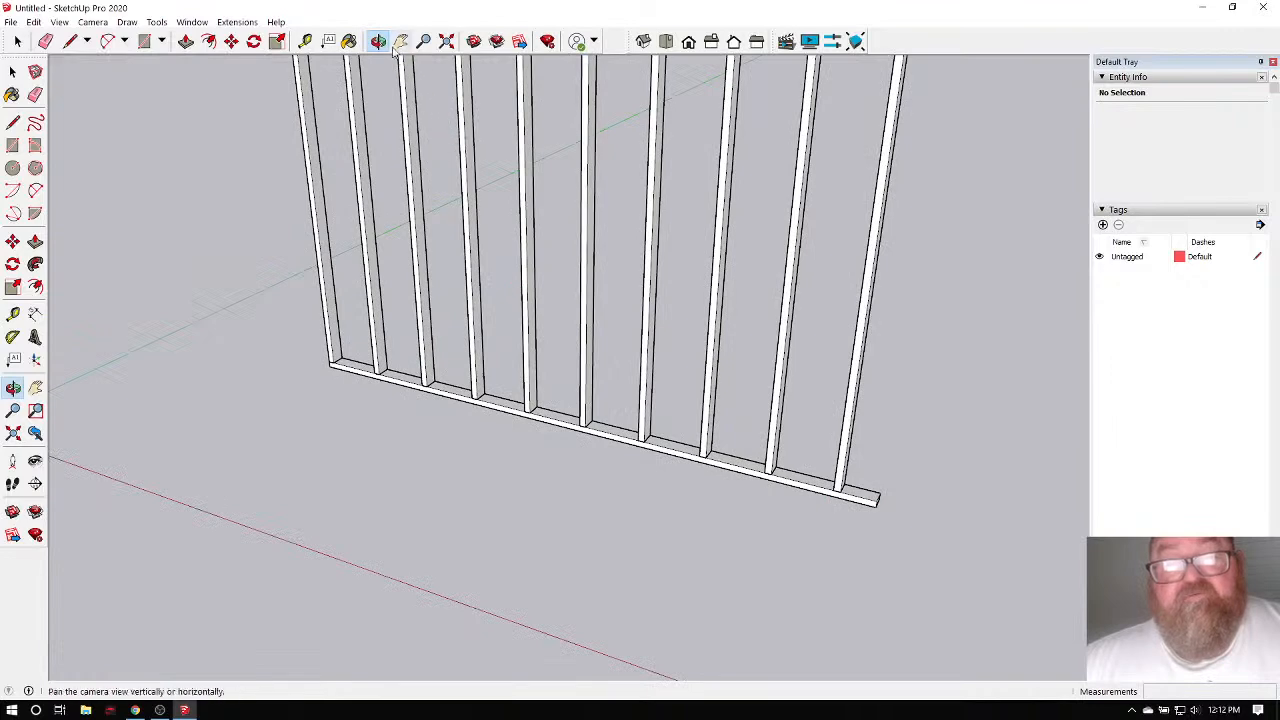
left_click_drag(371, 277, 243, 297)
left_click(305, 41)
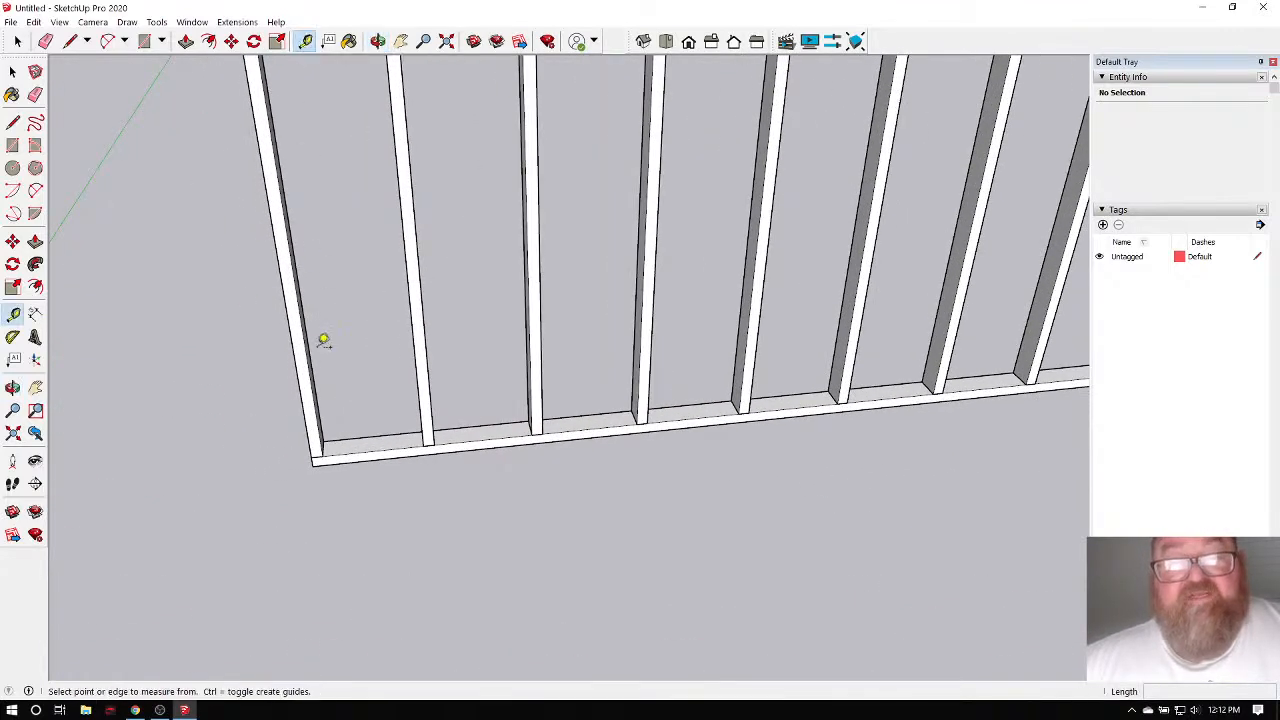
scroll(320, 451, "up", 5)
left_click(299, 463)
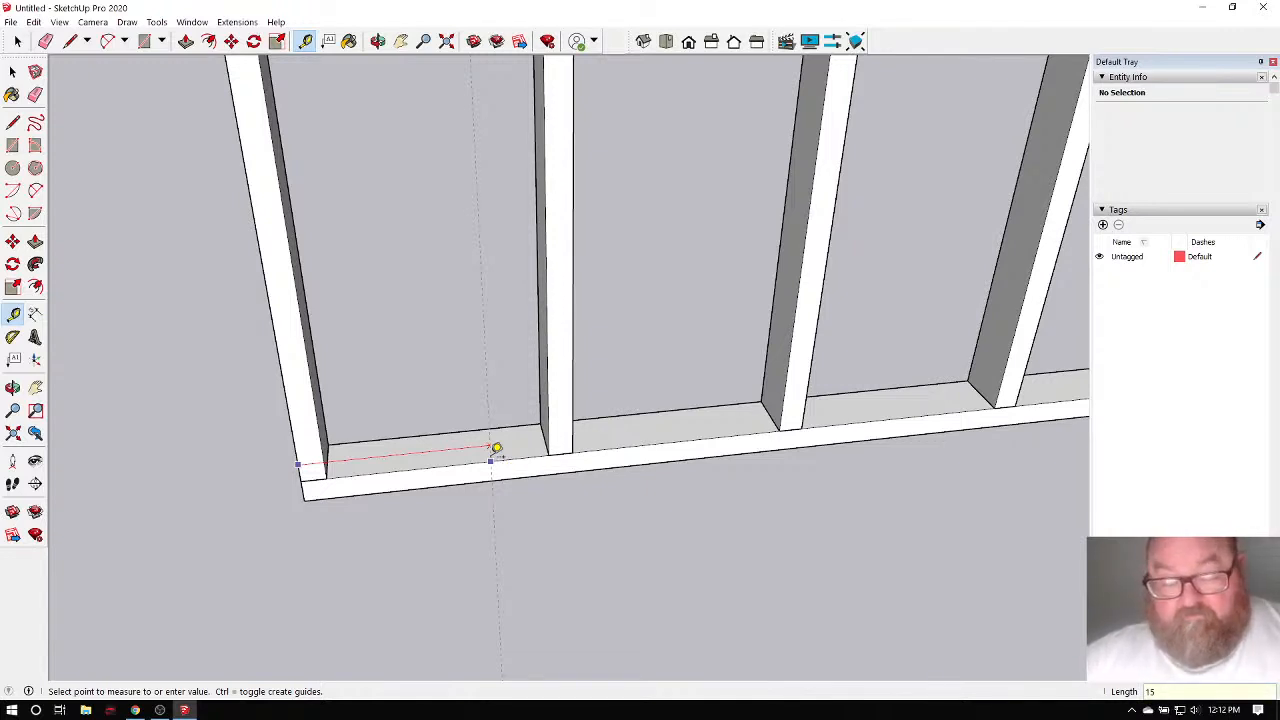
key("Return")
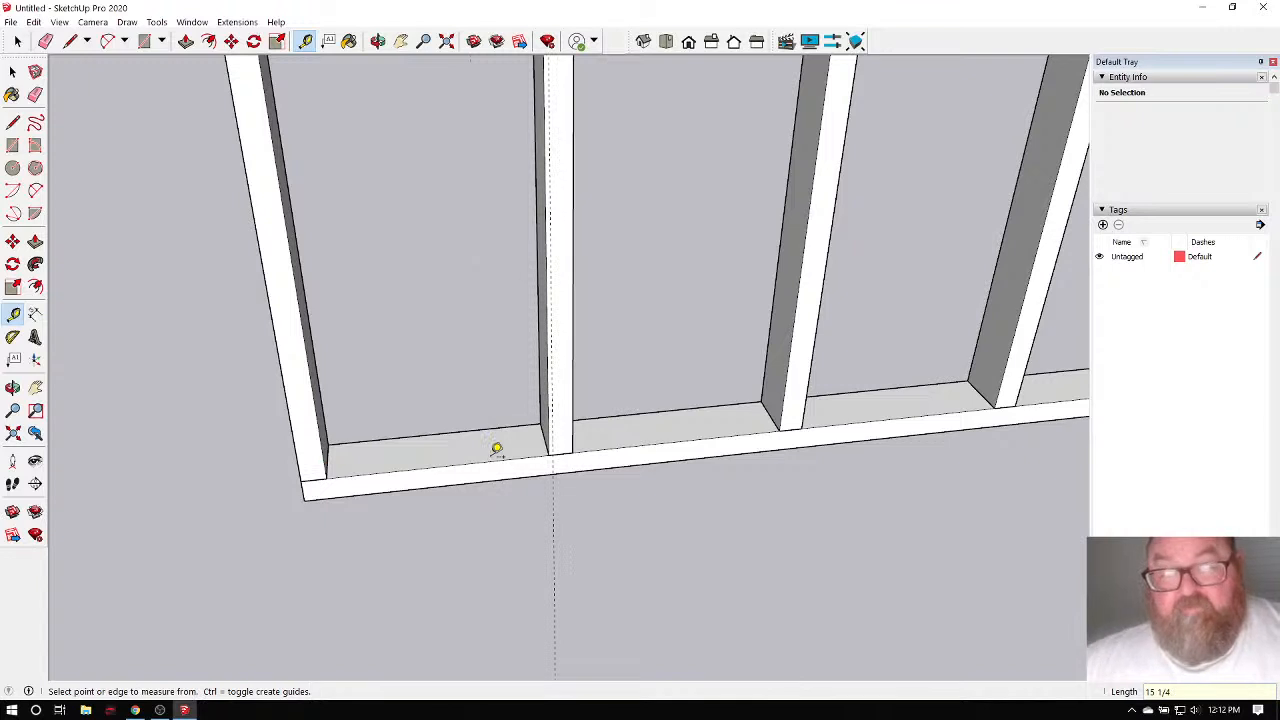
scroll(496, 449, "up", 5)
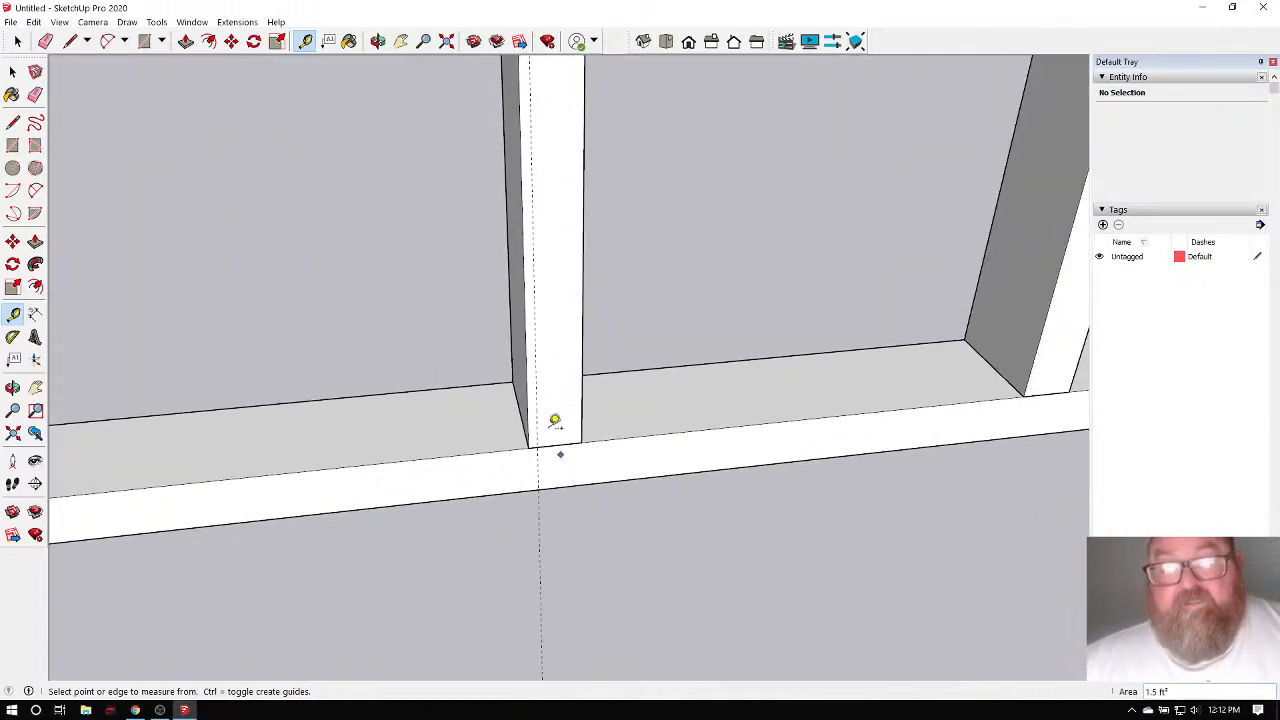
scroll(571, 354, "down", 5)
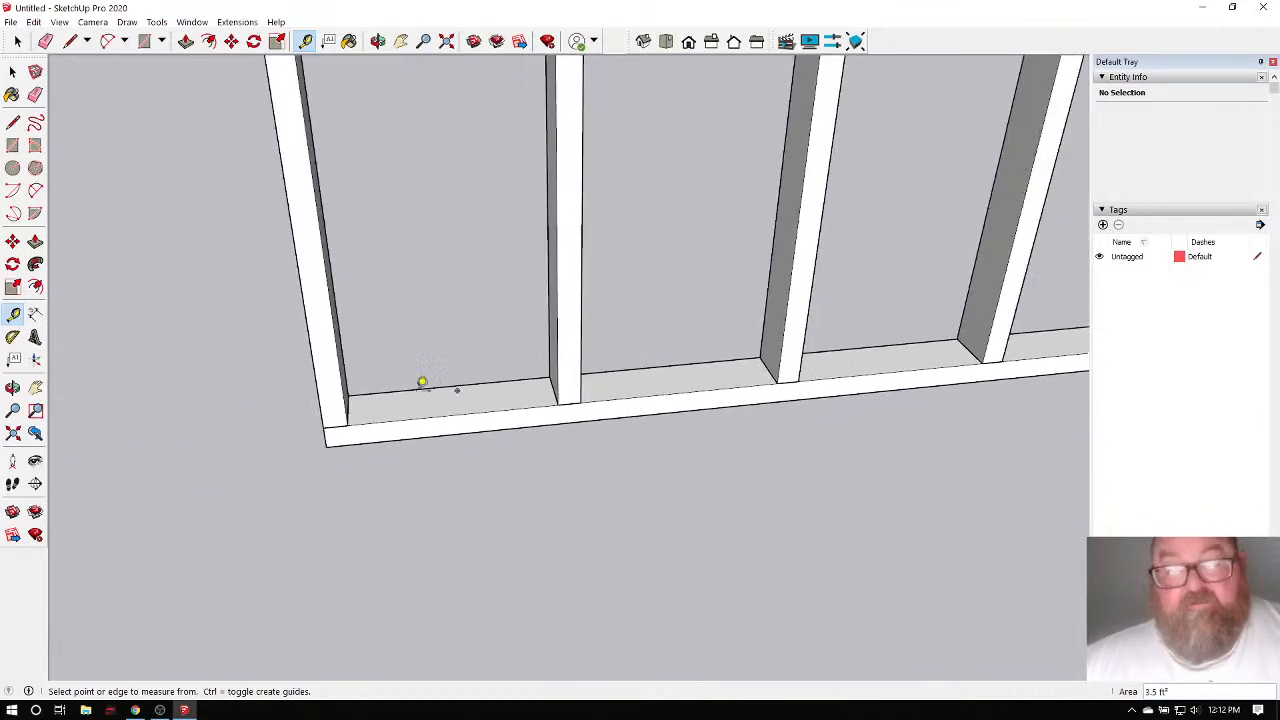
Remove the interior studs and place a guide 15 1/4 inches along the bottom plate.
left_click(321, 405)
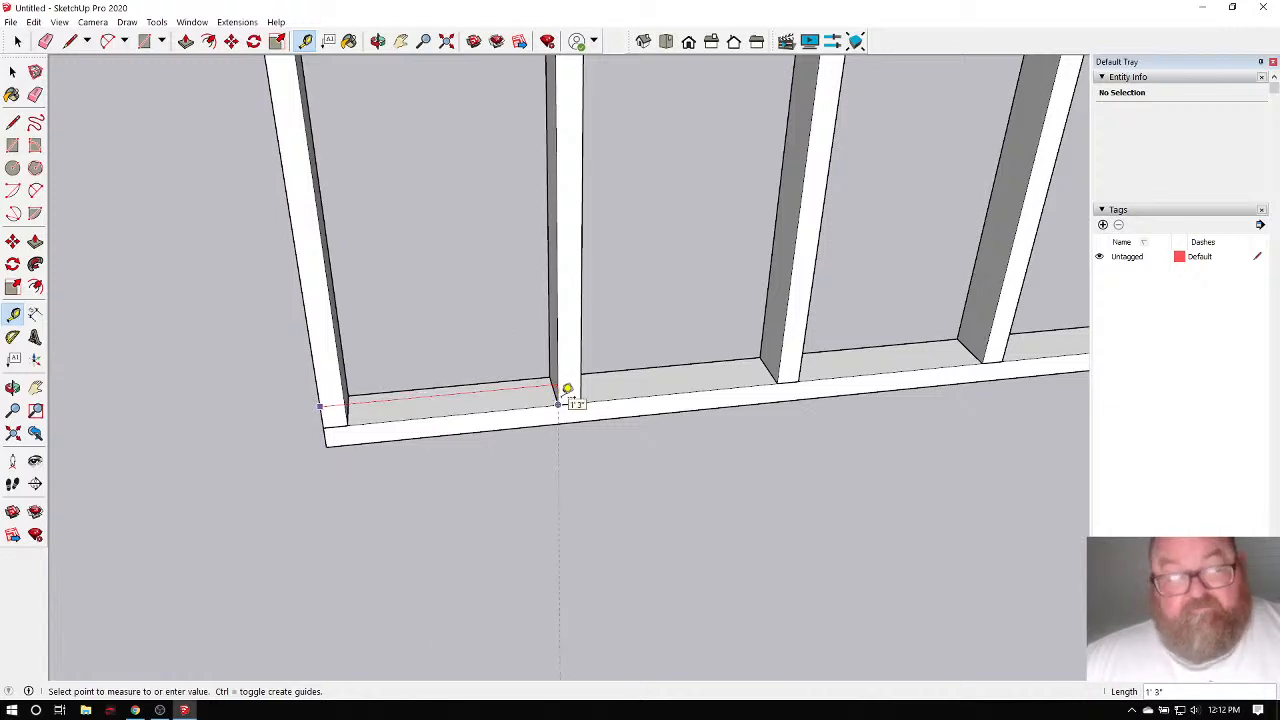
left_click(560, 400)
scroll(349, 409, "up", 3)
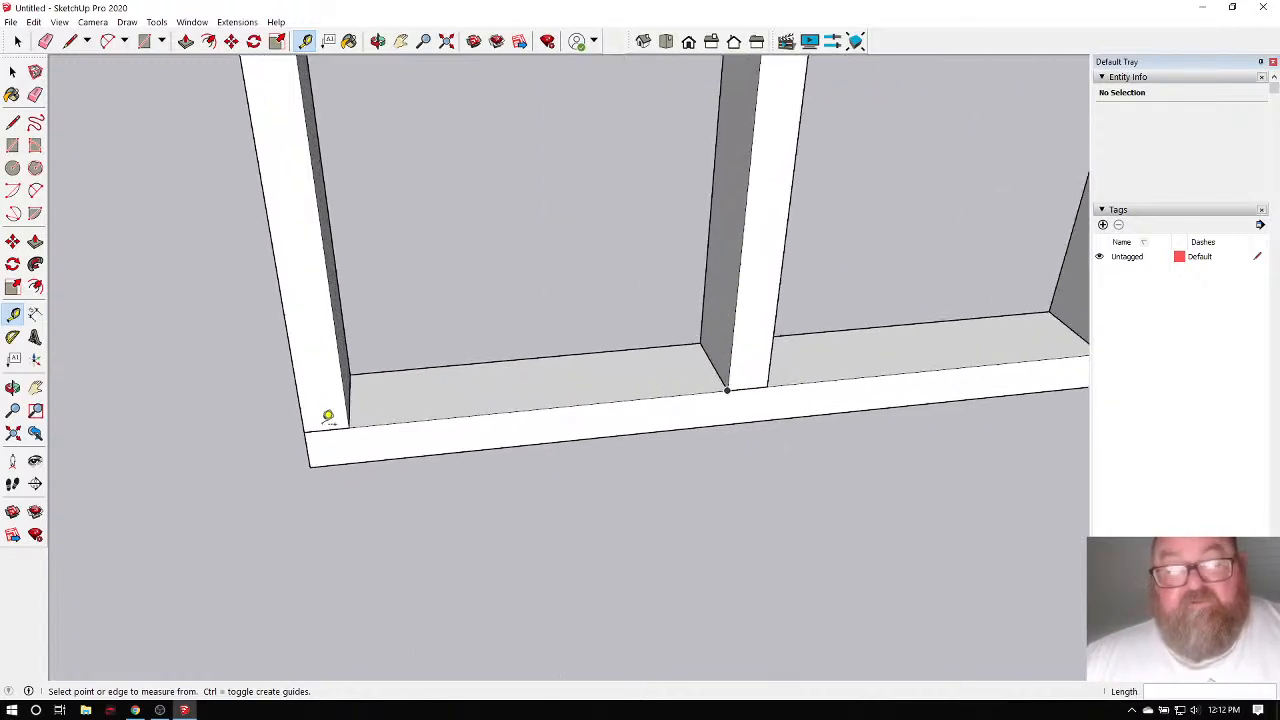
key("ctrl+z")
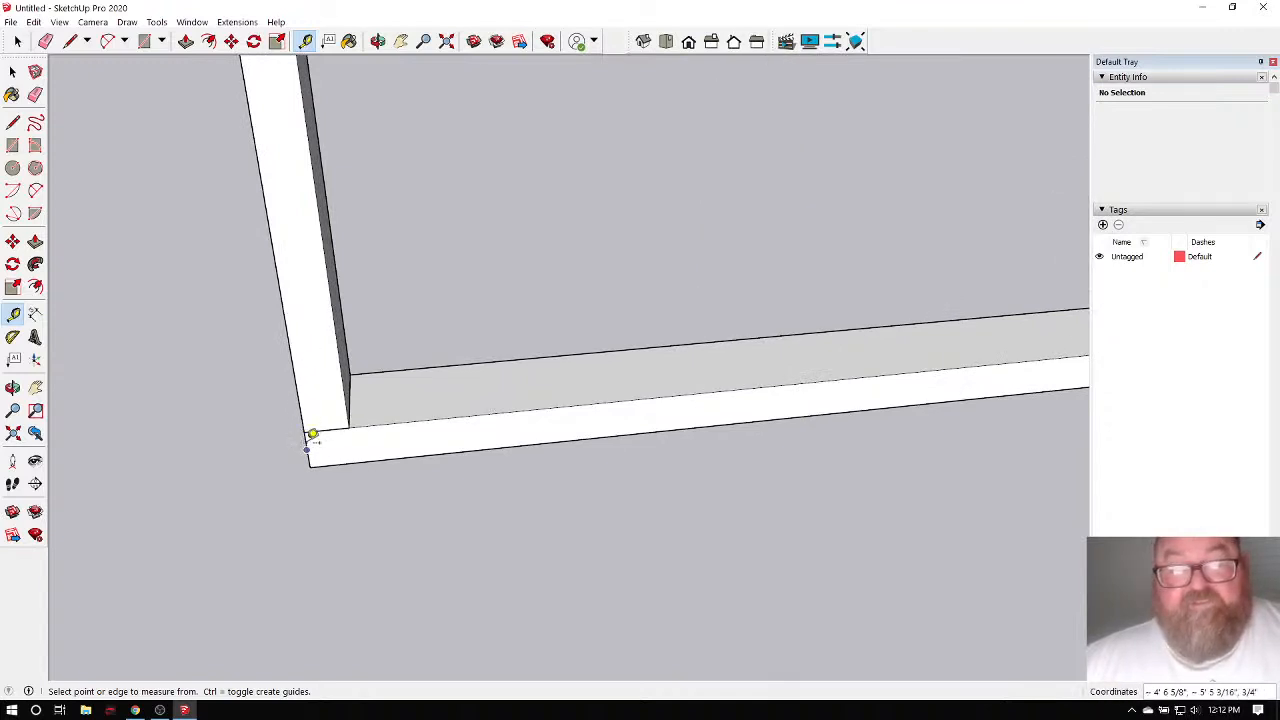
left_click(313, 434)
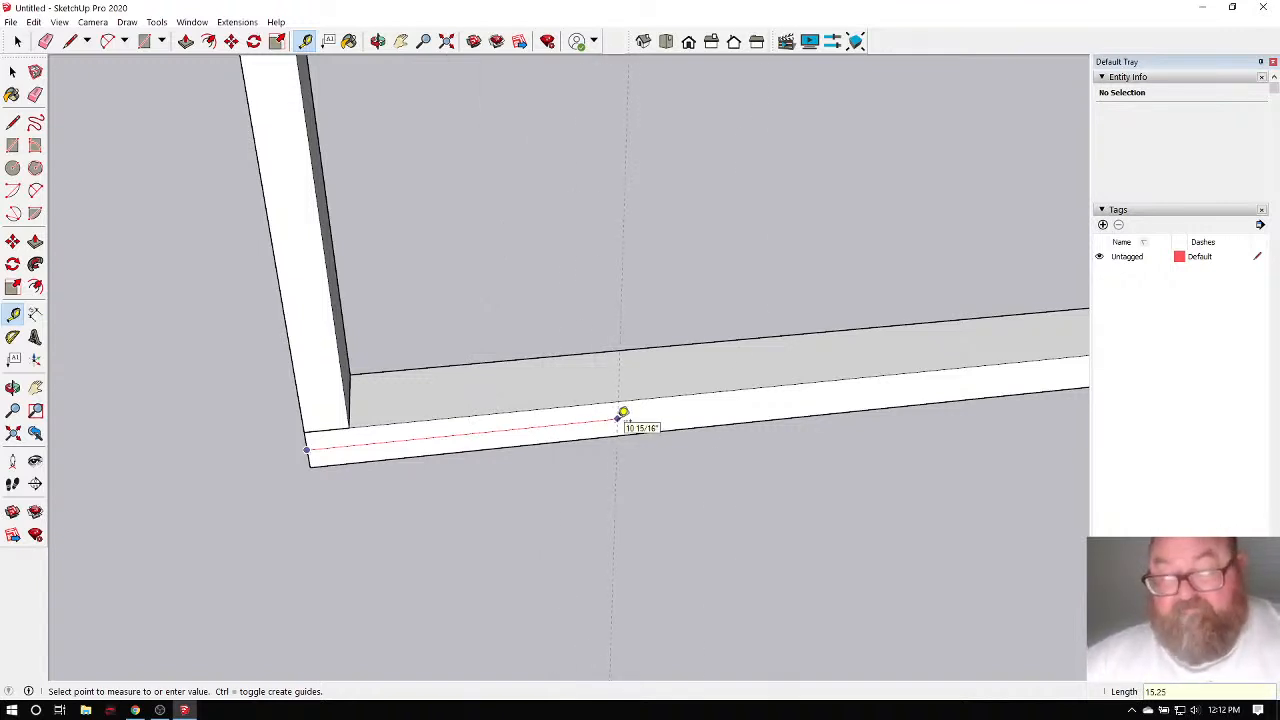
key("Return")
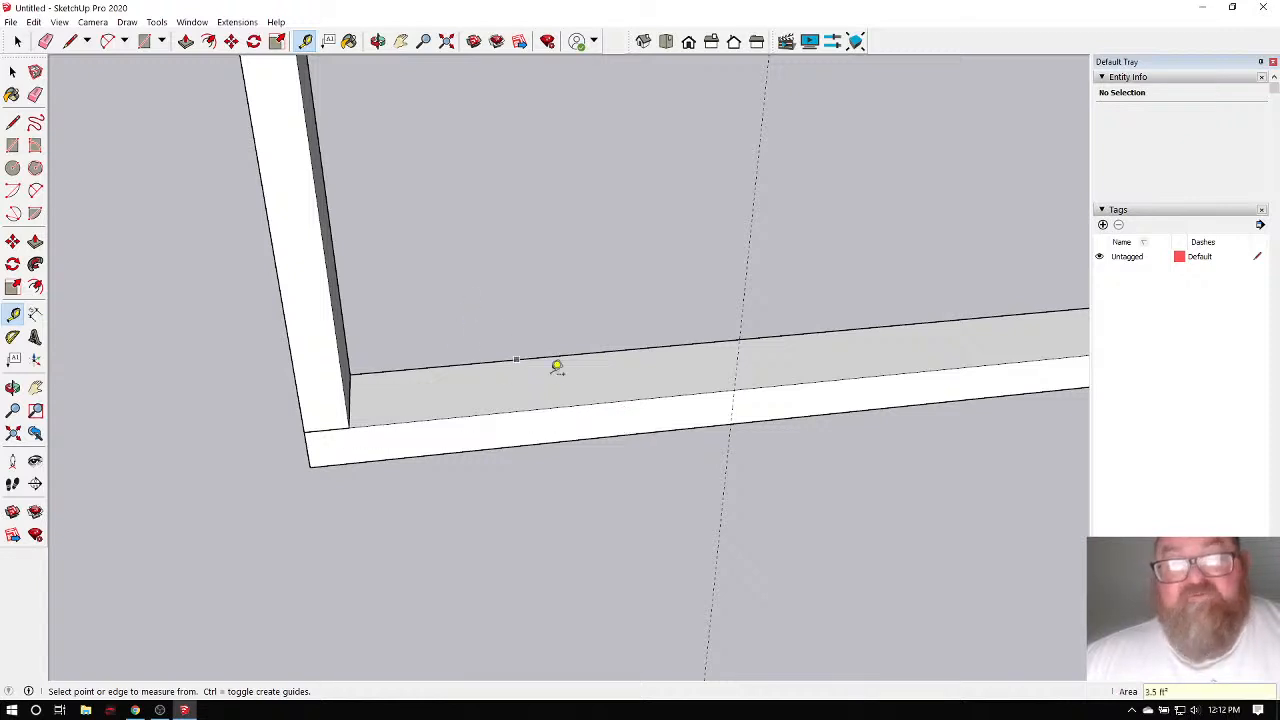
Select the end stud and measure its 1 1/2 inch width.
left_click(377, 41)
left_click_drag(414, 254, 330, 333)
left_click(12, 71)
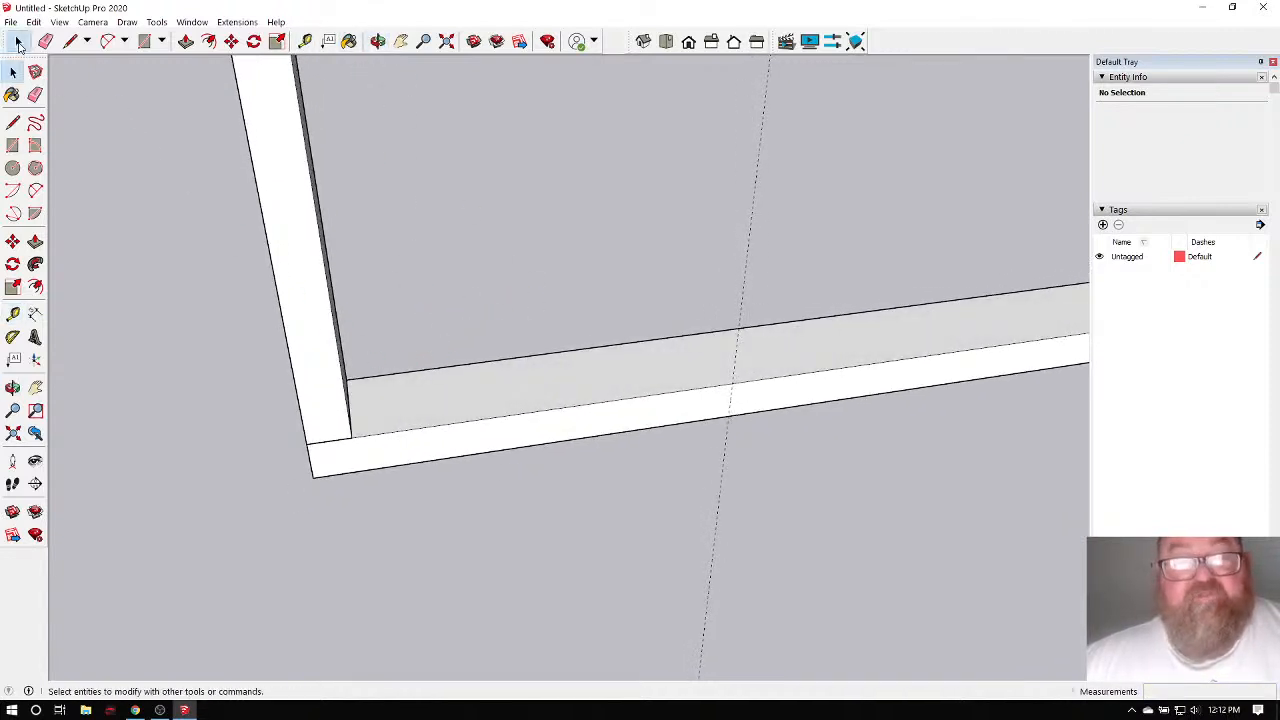
left_click(320, 315)
left_click(305, 41)
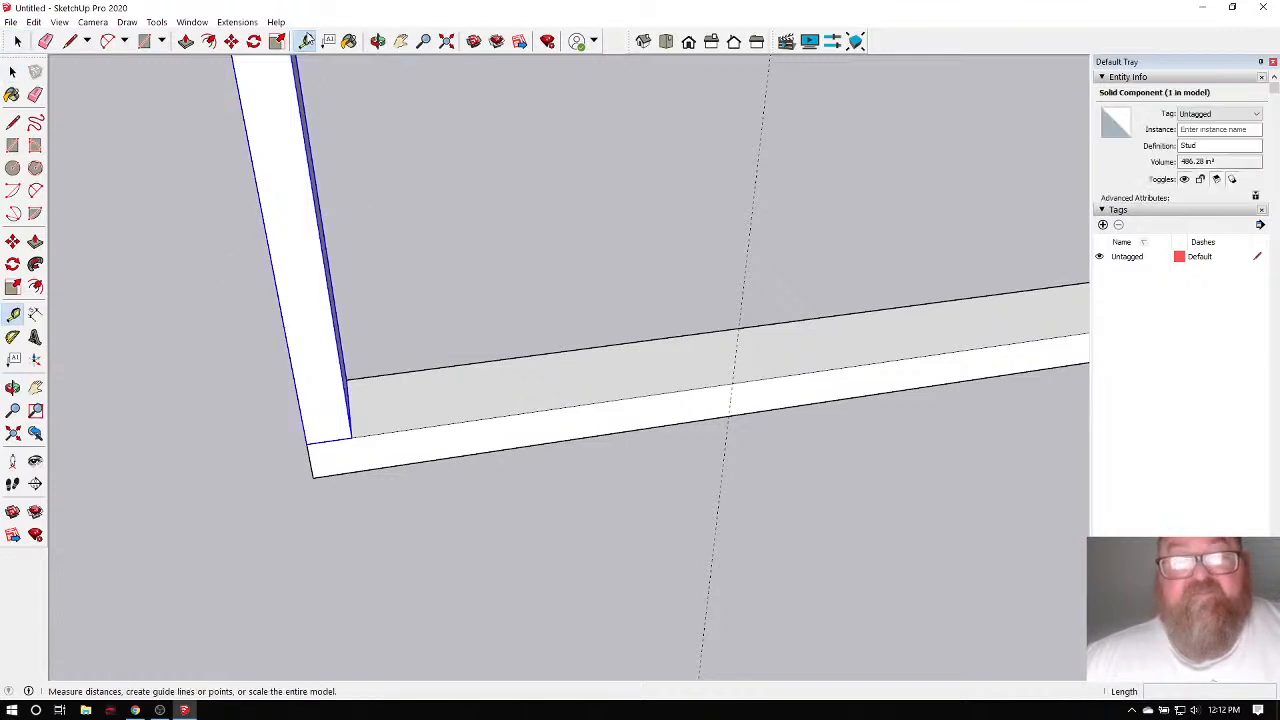
left_click(260, 199)
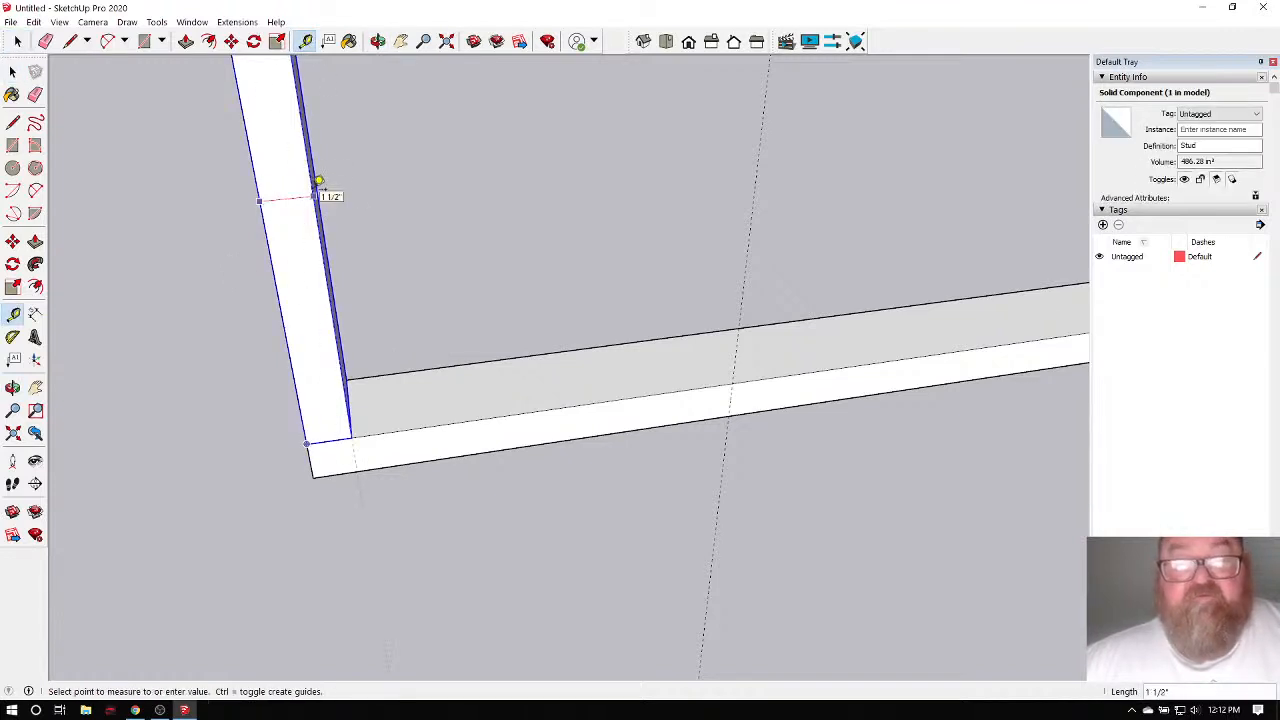
left_click(316, 184)
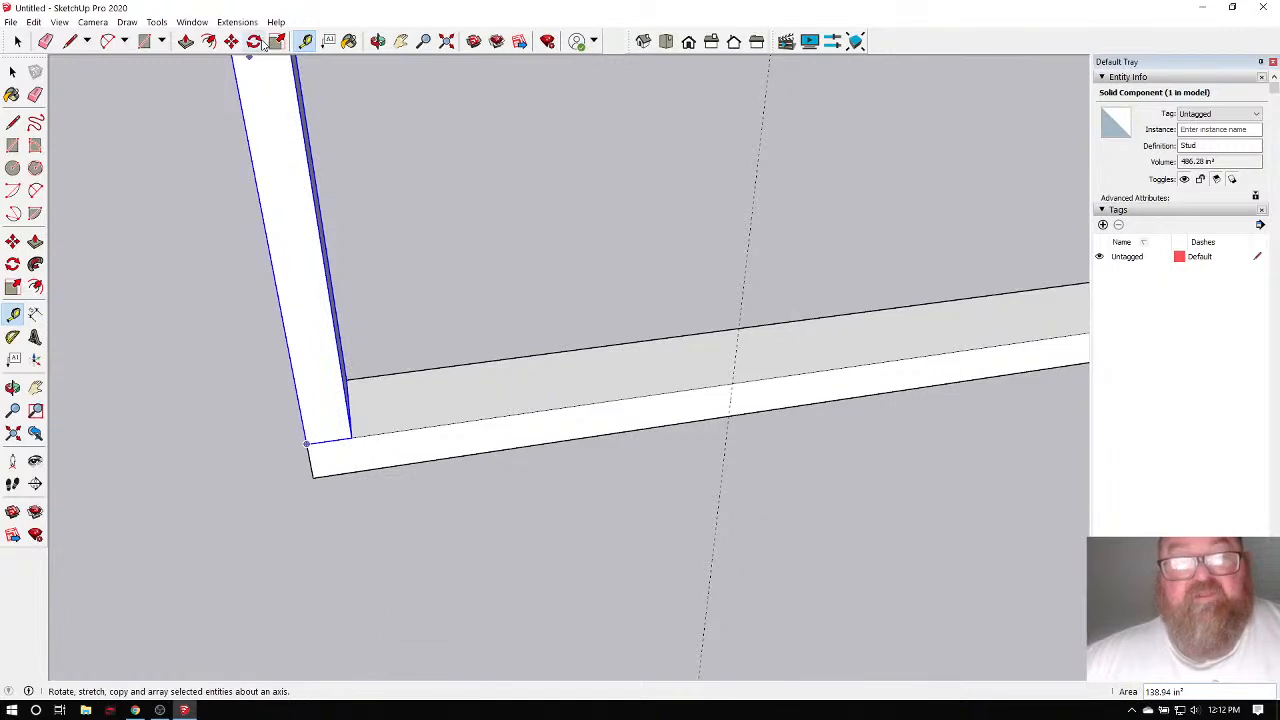
left_click(231, 41)
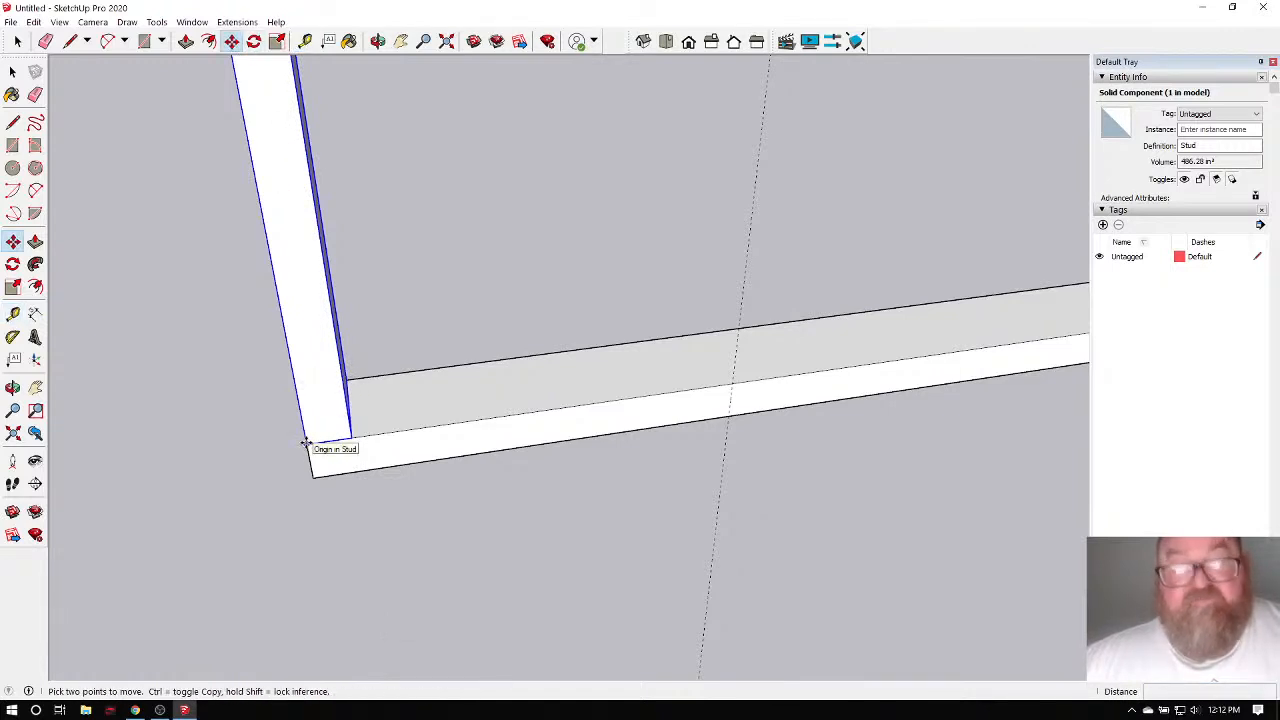
Copy the end stud onto the 15 1/4-inch guide and array it into evenly spaced studs.
left_click(305, 443)
key("ctrl")
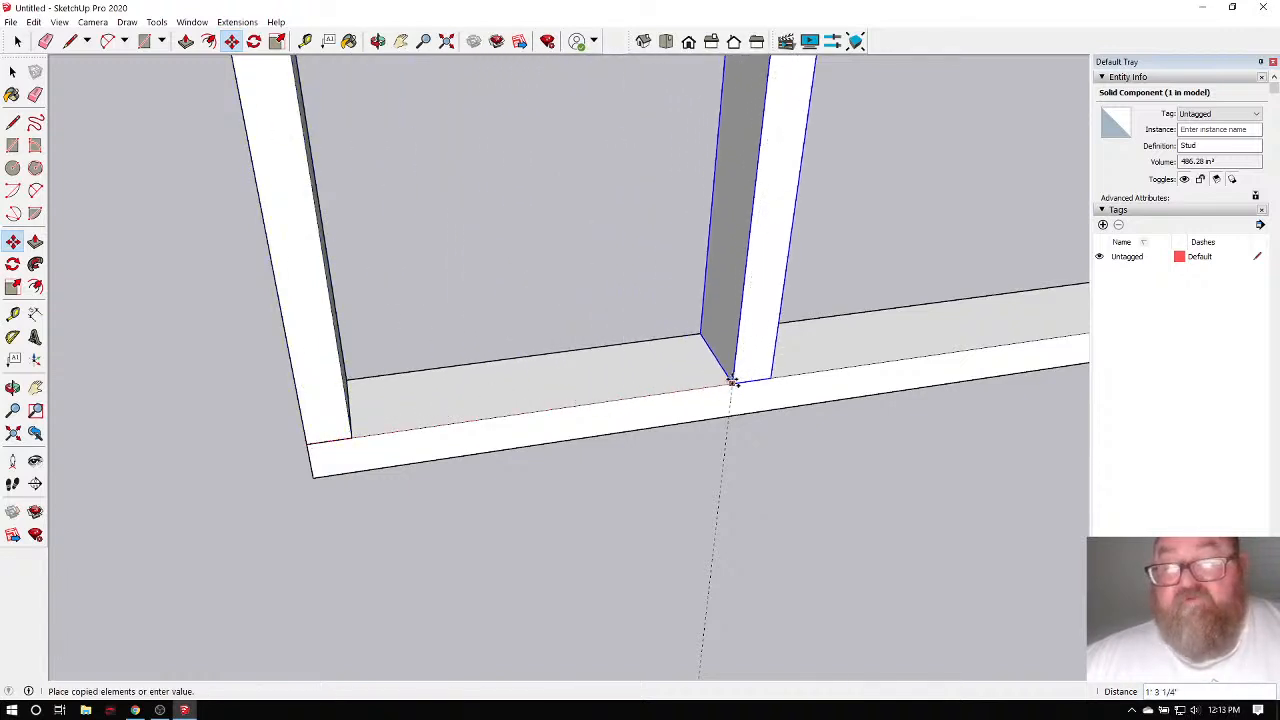
scroll(731, 382, "up", 5)
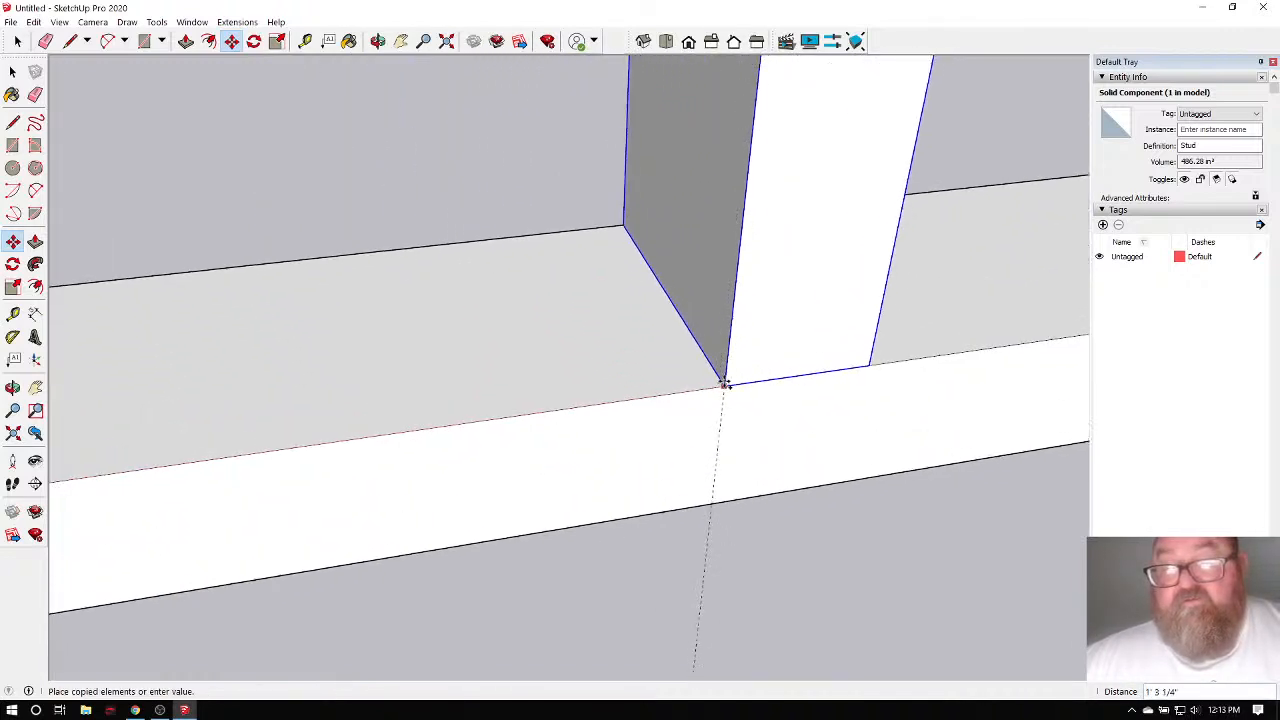
left_click(724, 384)
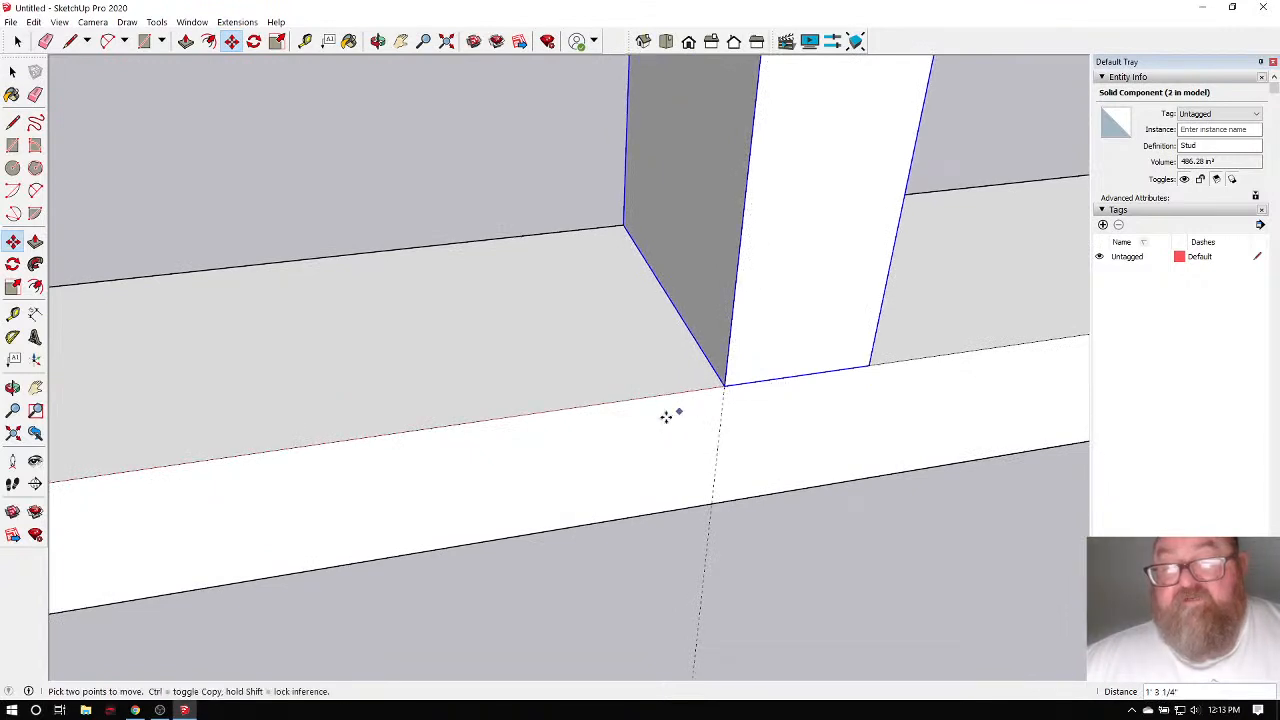
scroll(608, 430, "down", 5)
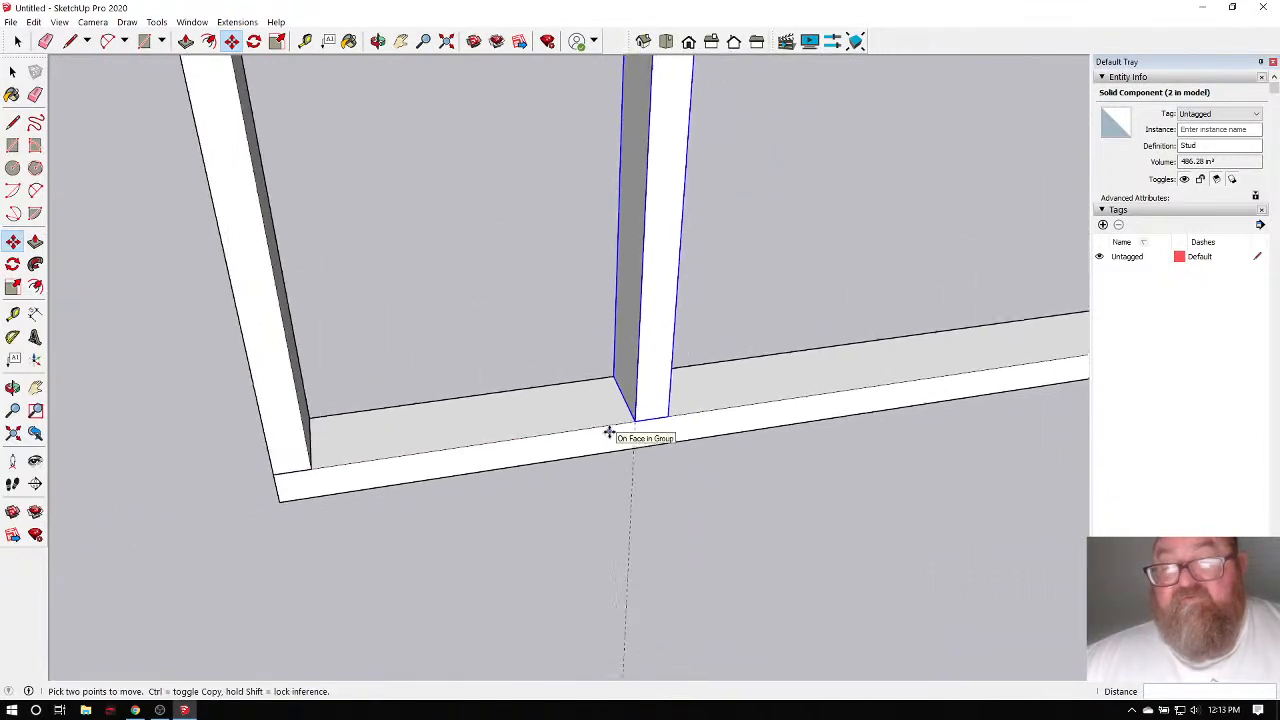
scroll(608, 430, "down", 2)
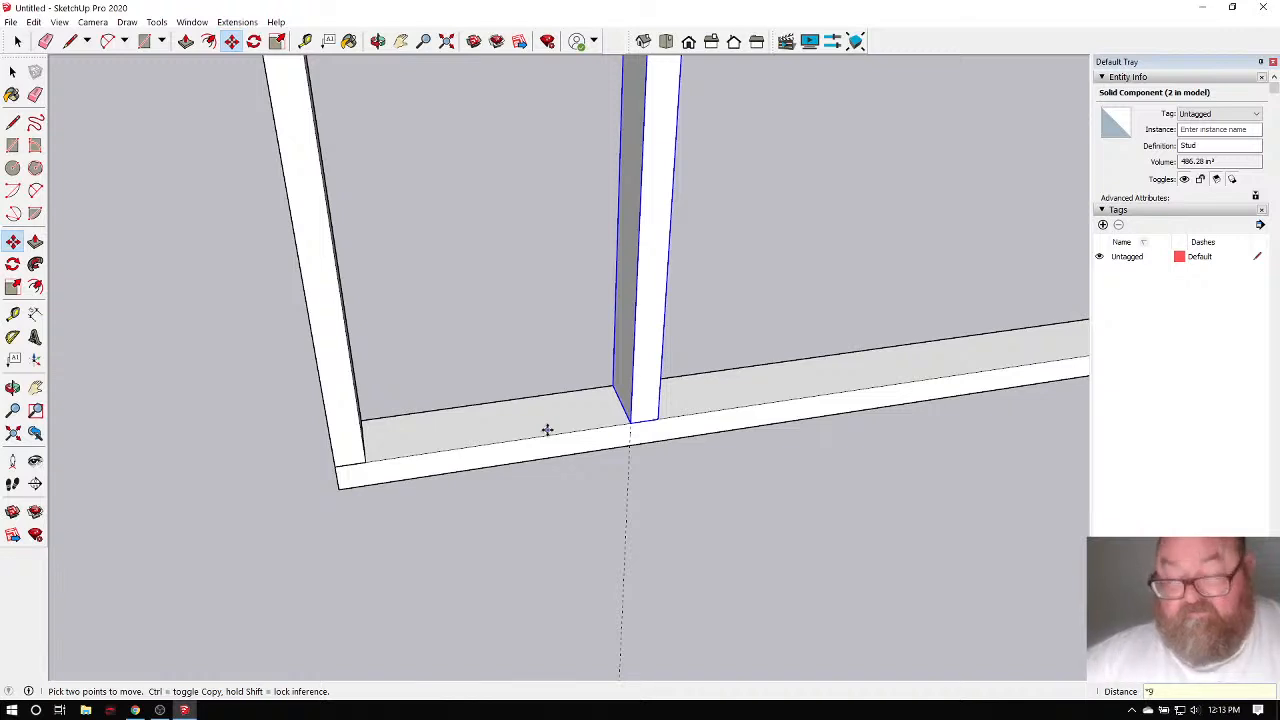
key("Return")
key("ctrl+t")
scroll(280, 475, "down", 2)
scroll(280, 475, "down", 1)
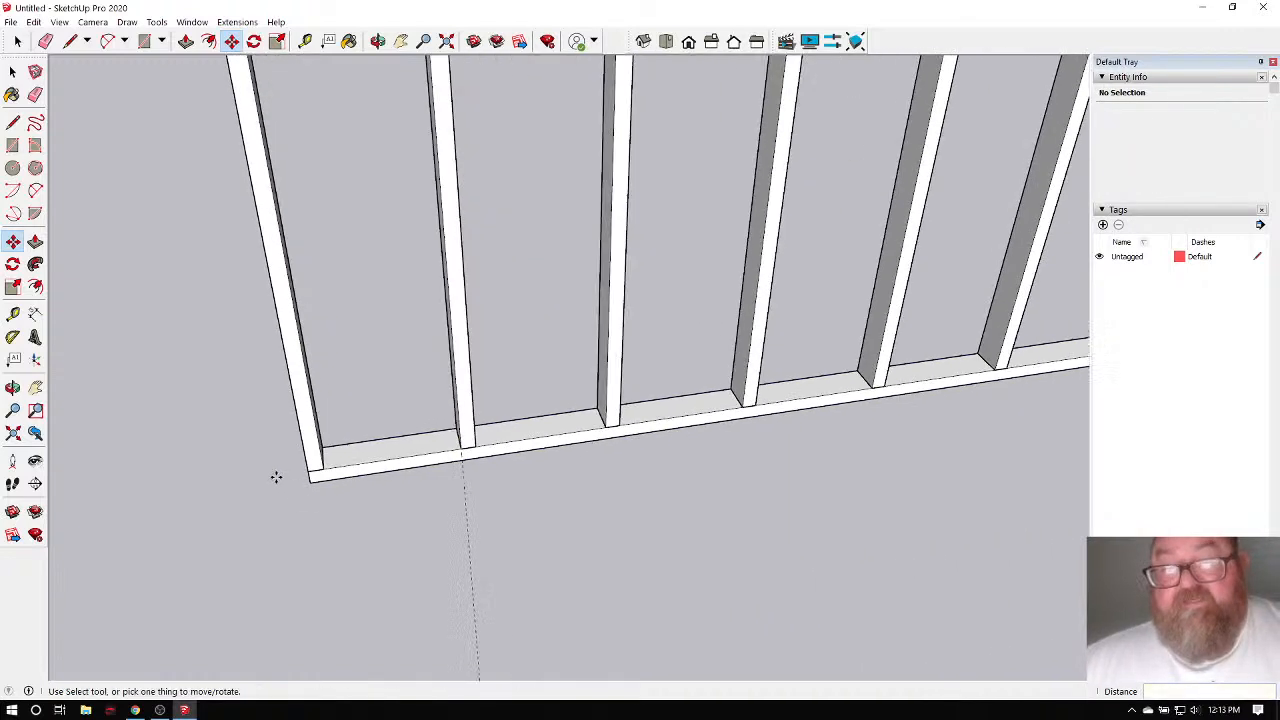
Measure from the frame's lower-left corner along the plate and set a guide at the stud position.
key("t")
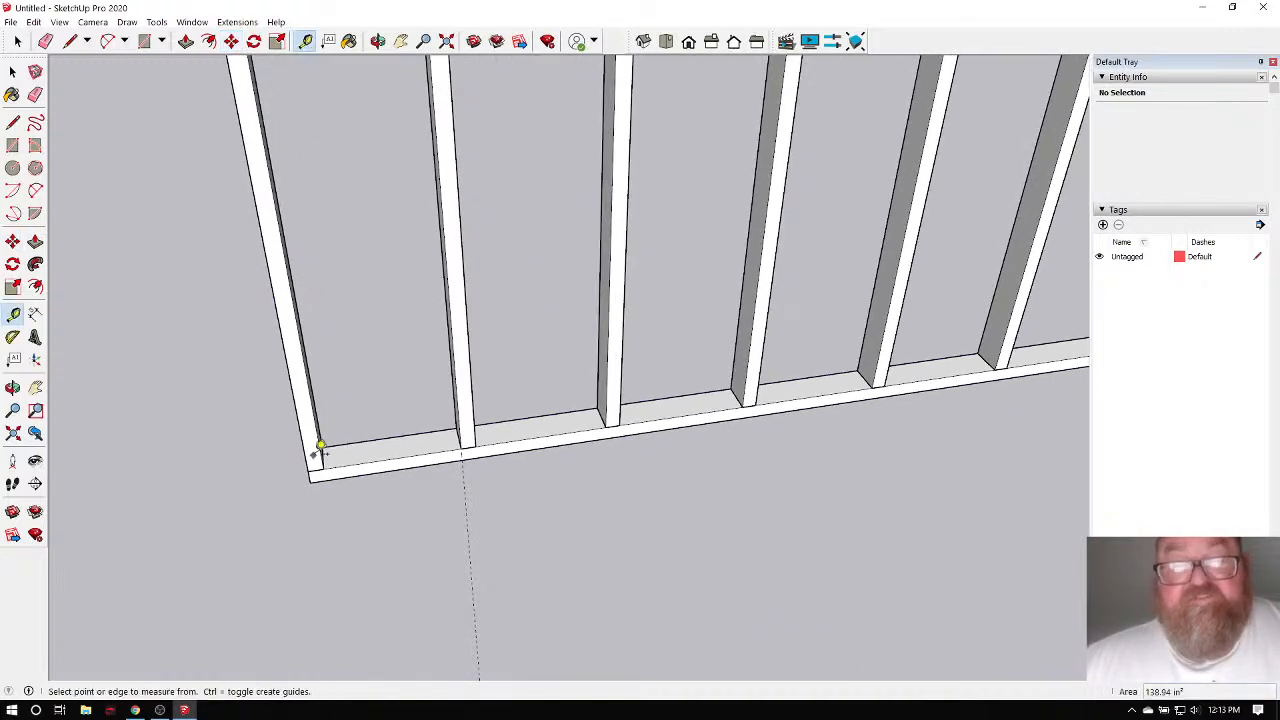
scroll(322, 450, "up", 2)
scroll(328, 450, "up", 1)
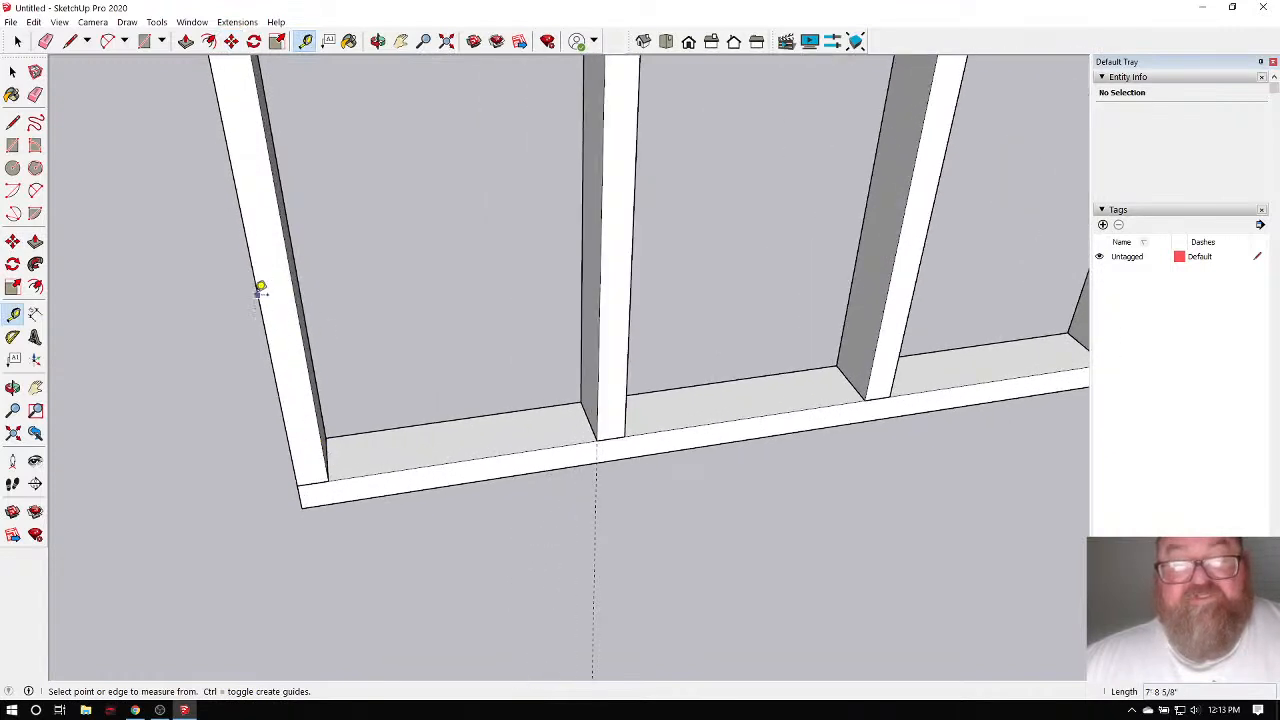
left_click(293, 463)
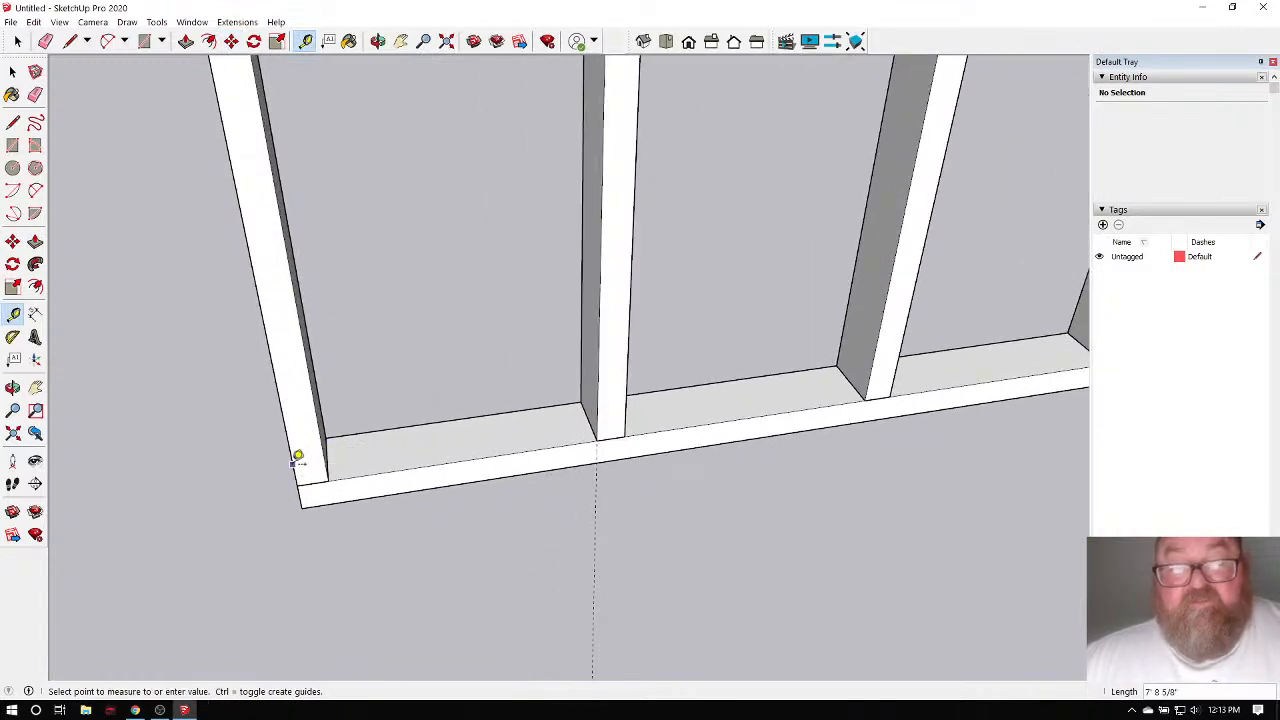
left_click(708, 424)
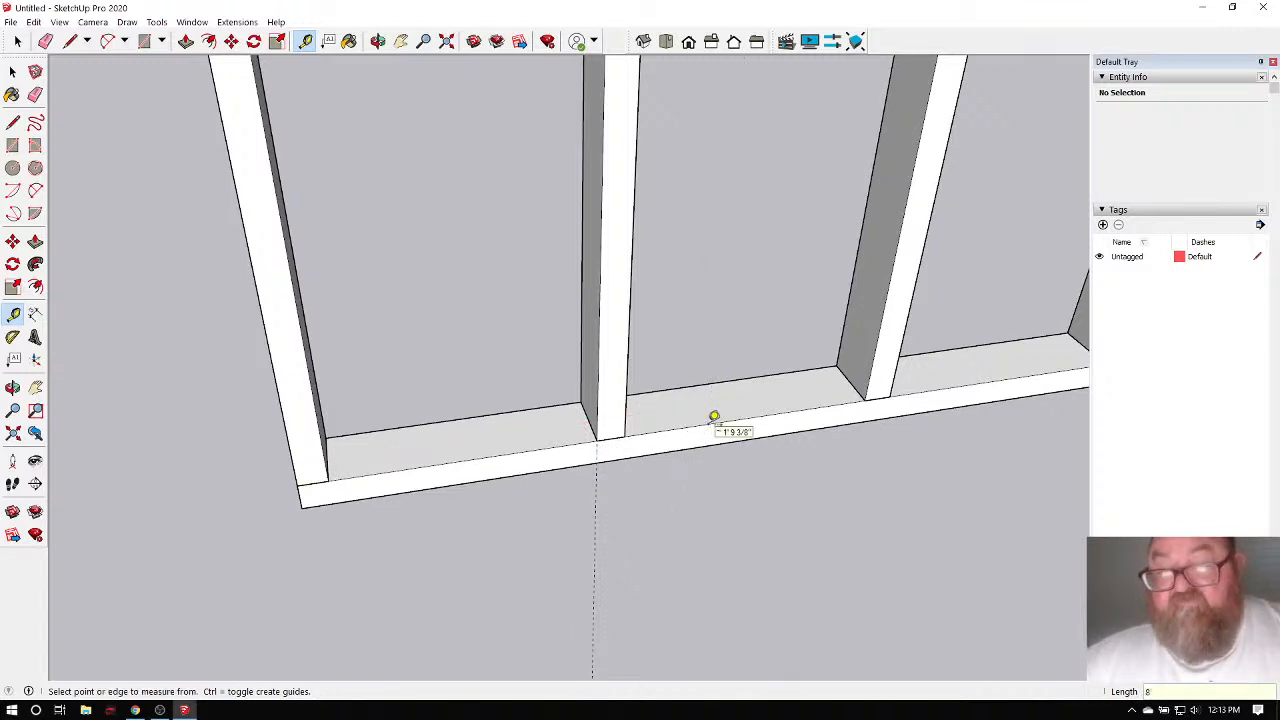
scroll(257, 410, "down", 5)
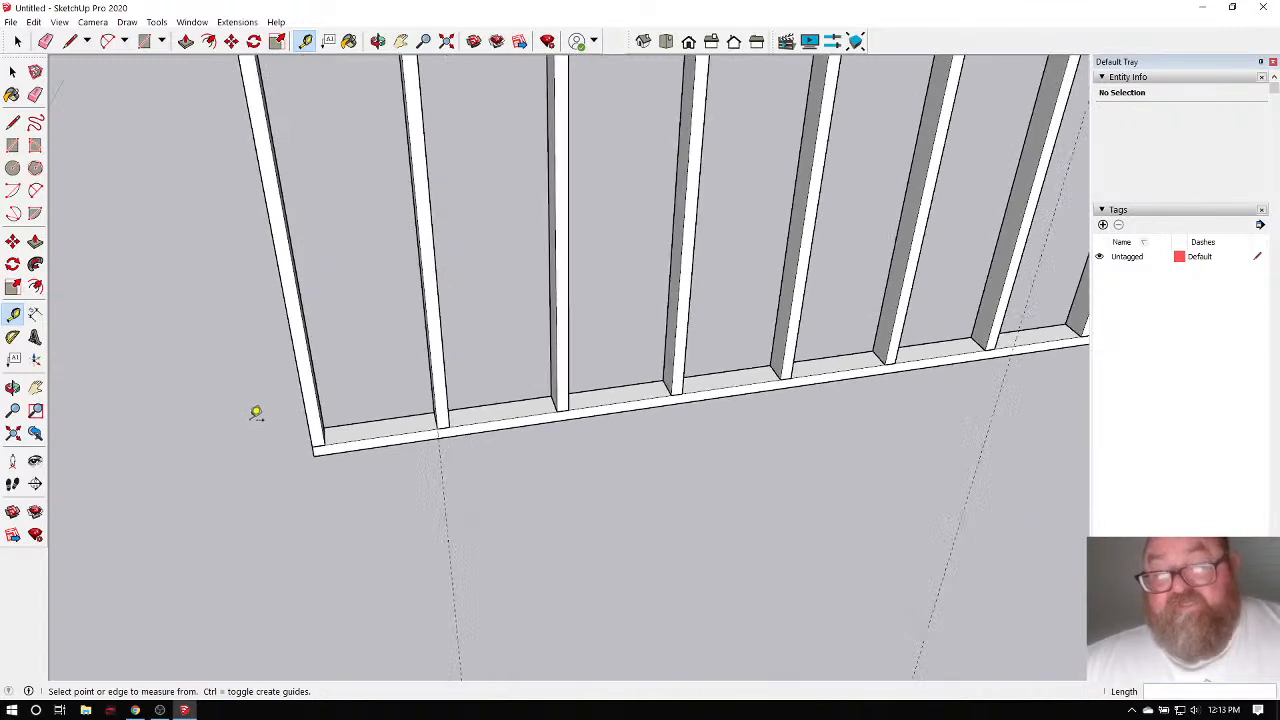
scroll(638, 410, "down", 3)
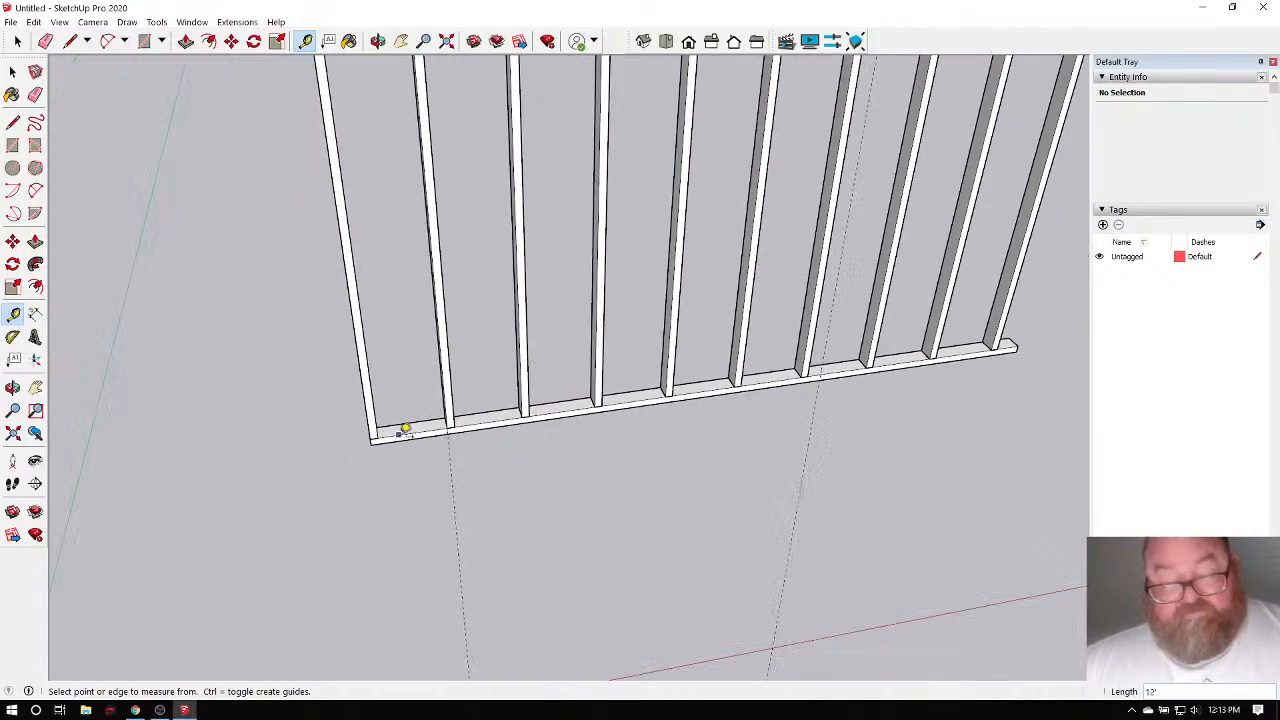
scroll(380, 420, "up", 5)
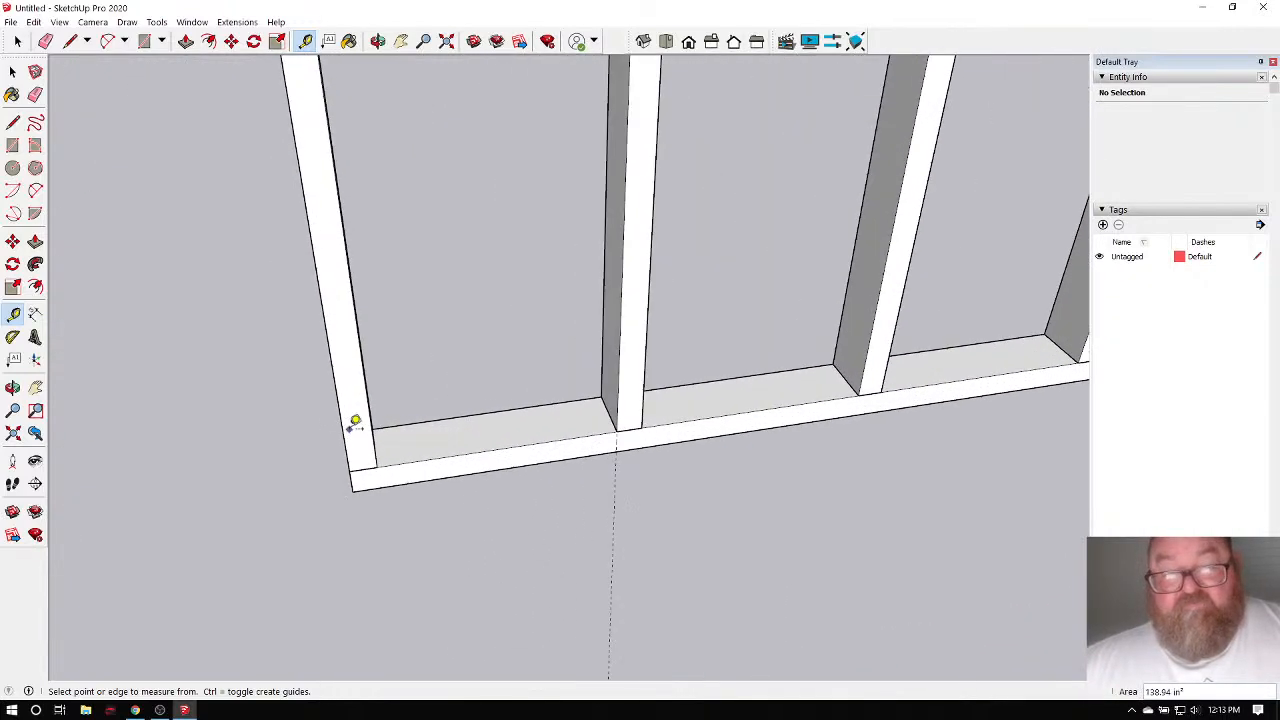
left_click(342, 428)
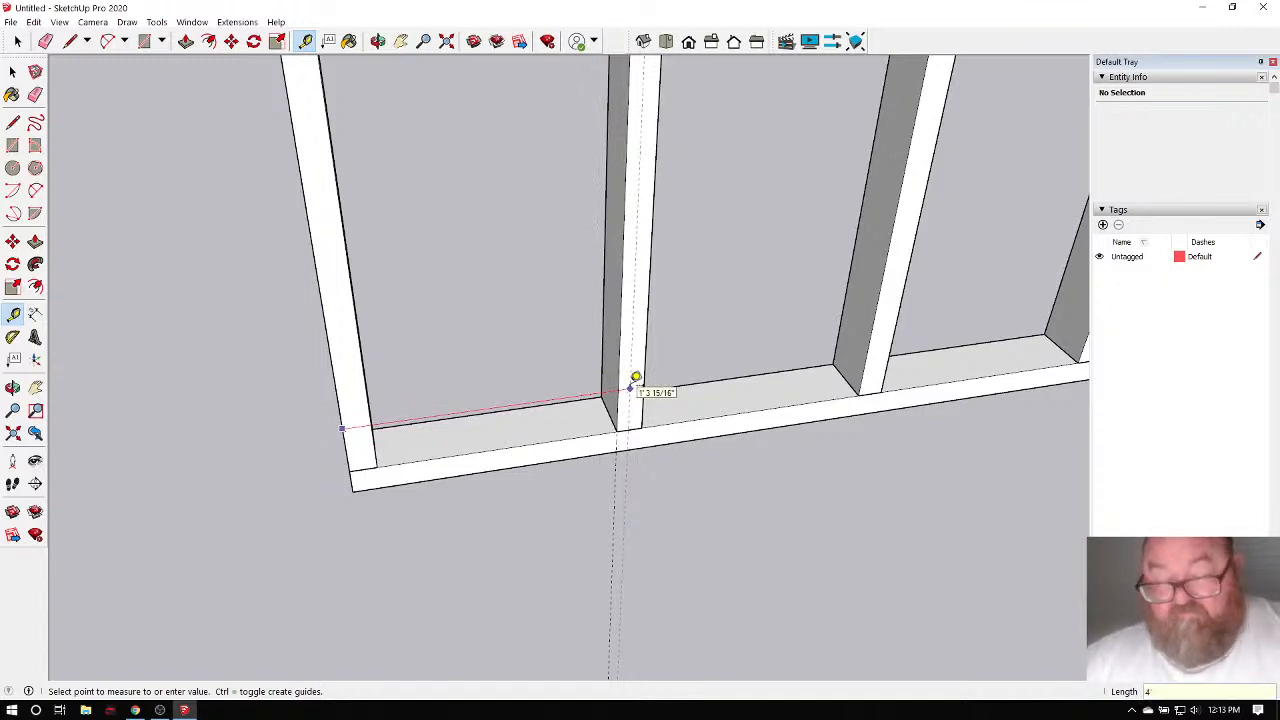
left_click(636, 377)
scroll(176, 490, "down", 3)
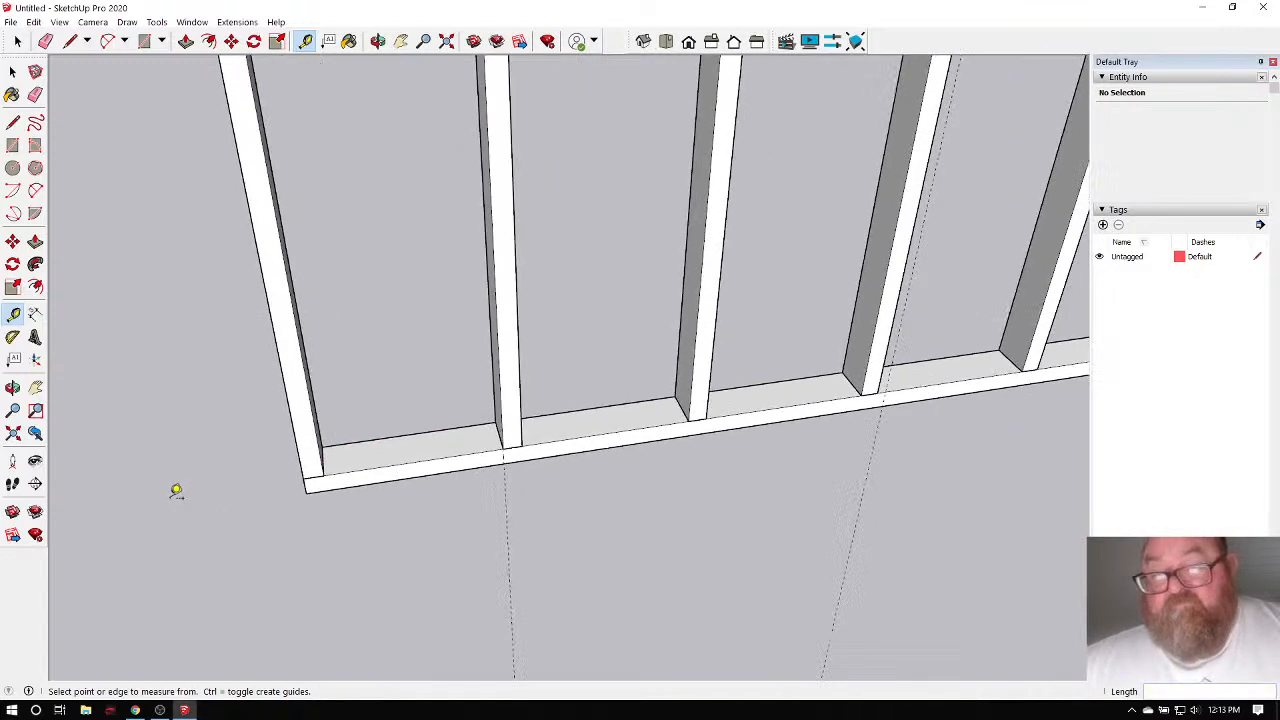
Place a guide 1' 4" from the plate's corner.
left_click(377, 41)
left_click_drag(770, 310, 893, 324)
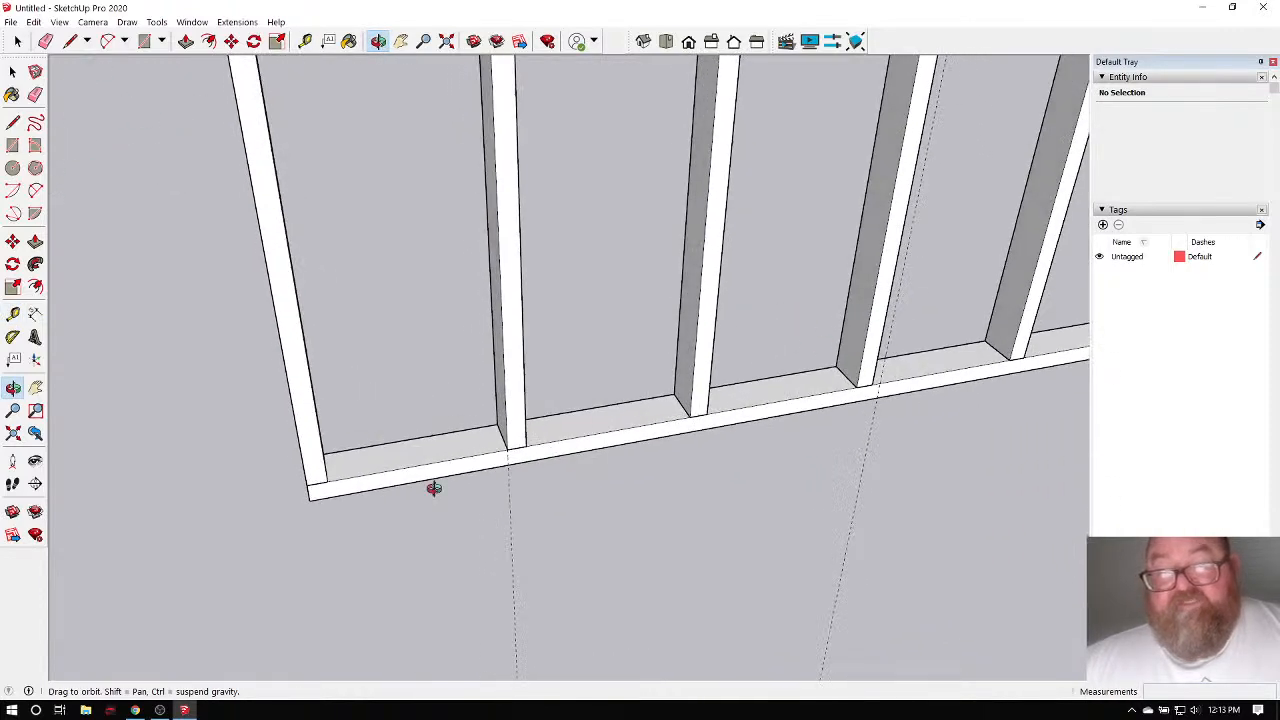
left_click_drag(434, 489, 379, 518)
left_click_drag(304, 486, 309, 485)
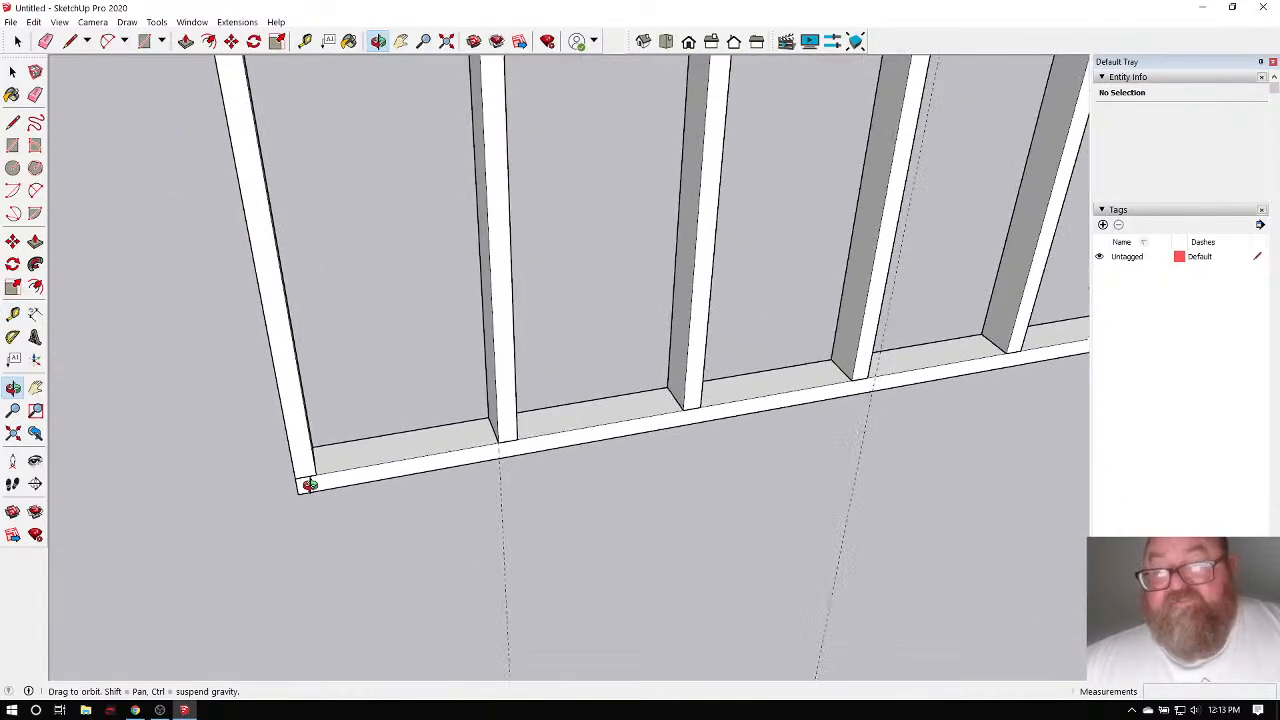
left_click(305, 41)
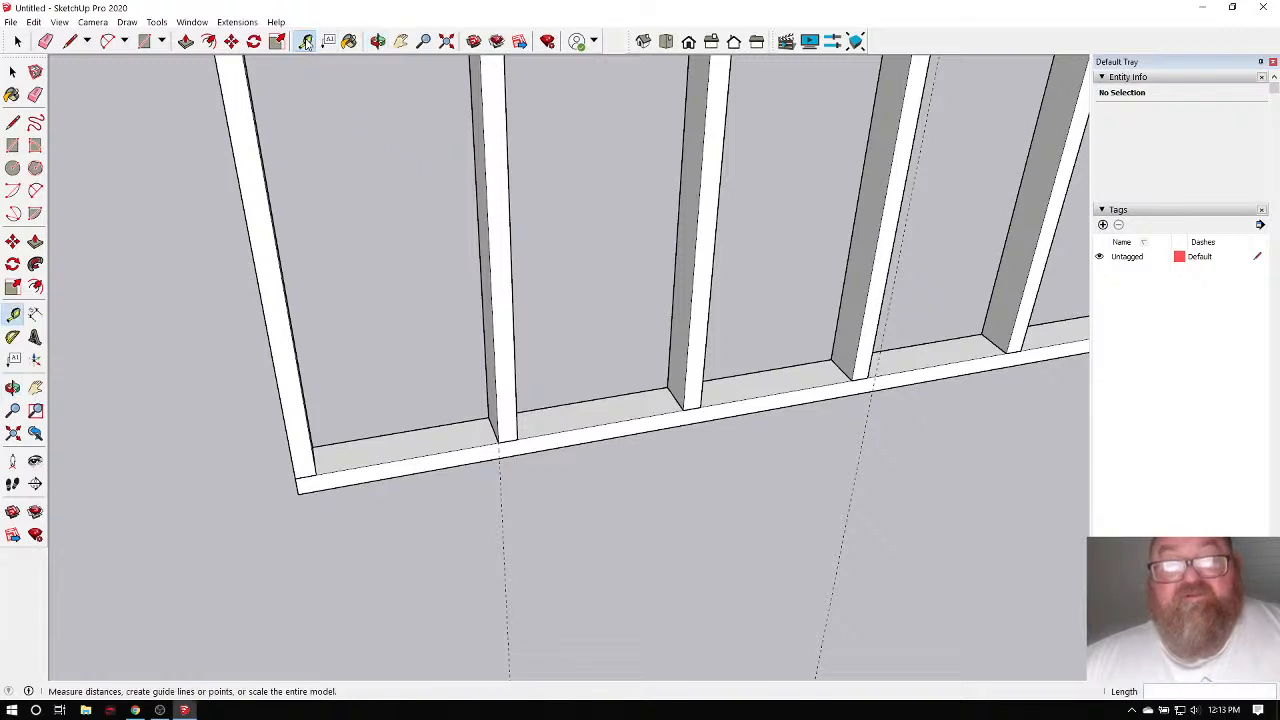
scroll(355, 447, "up", 2)
scroll(266, 449, "up", 2)
left_click(244, 461)
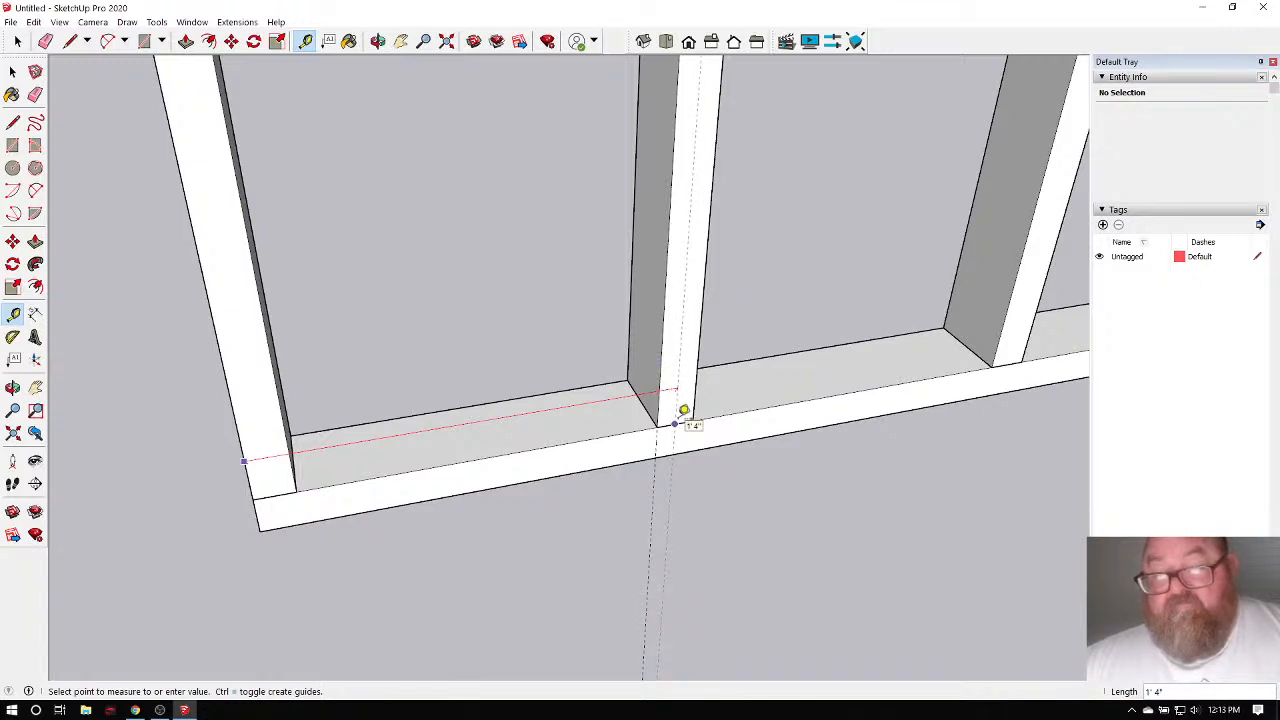
left_click(683, 410)
scroll(337, 460, "down", 3)
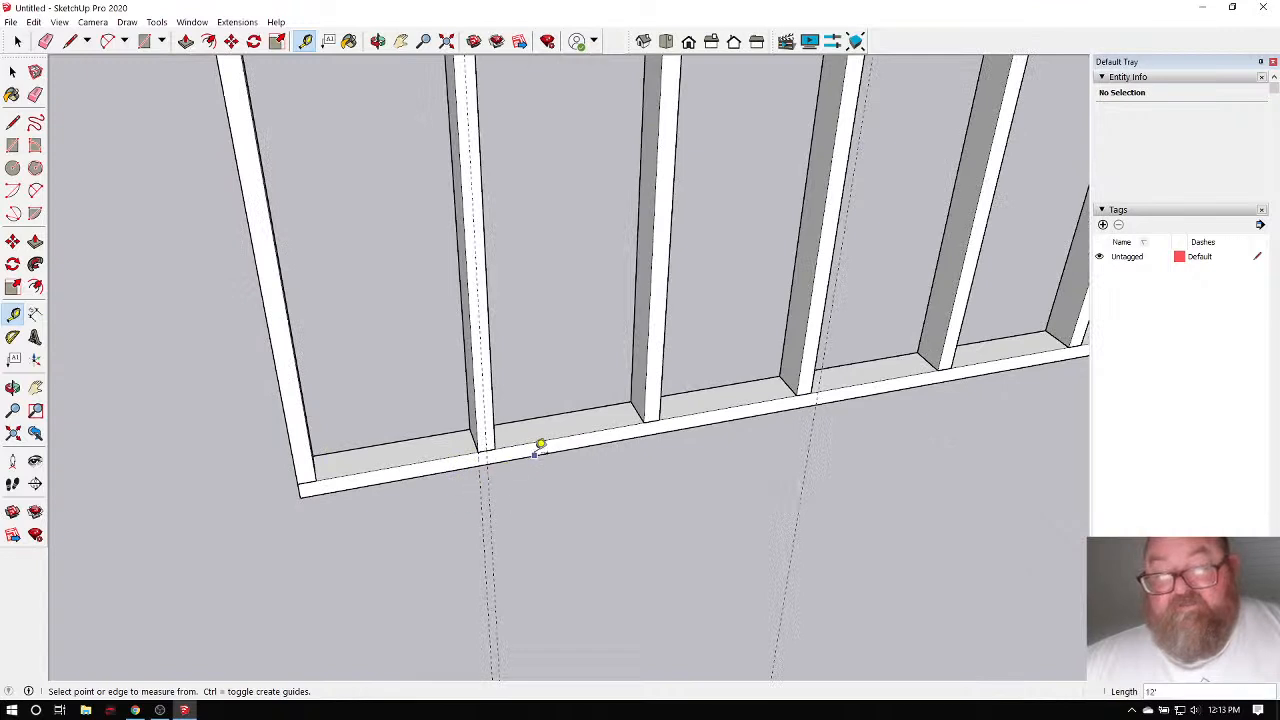
scroll(491, 451, "down", 3)
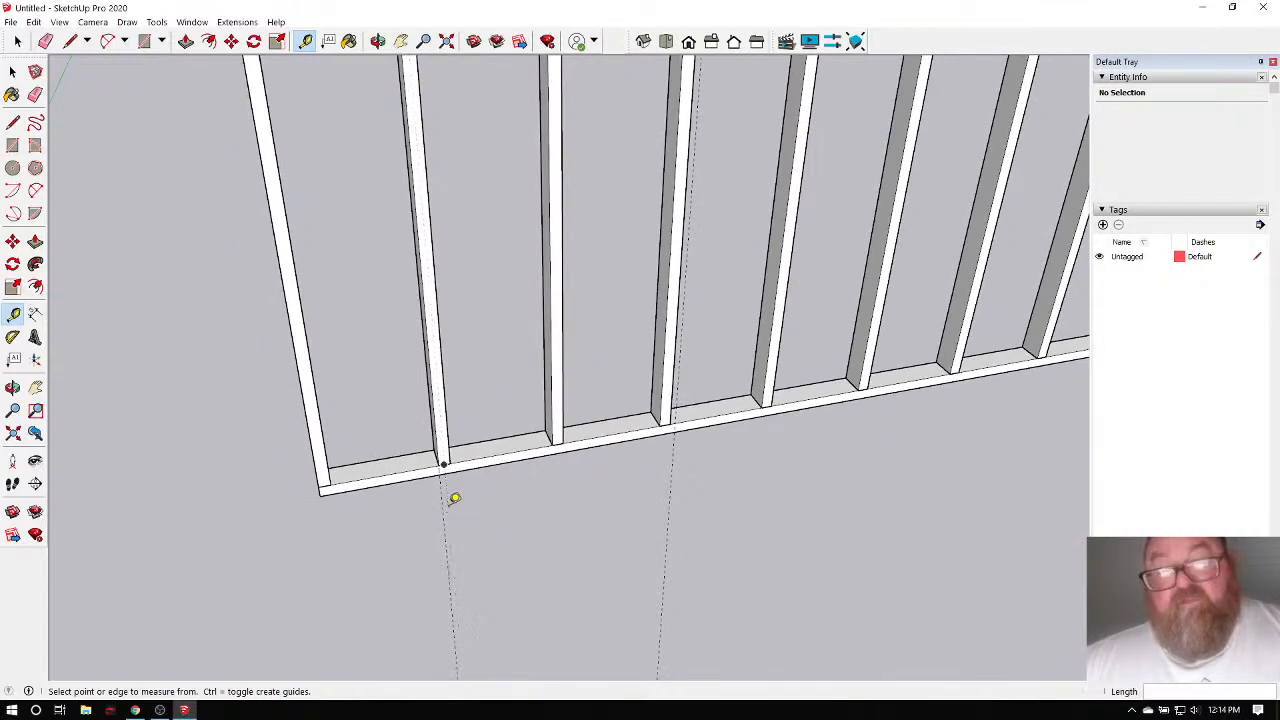
Remove the interior studs and copy the left end stud onto the guide line.
key("ctrl+z")
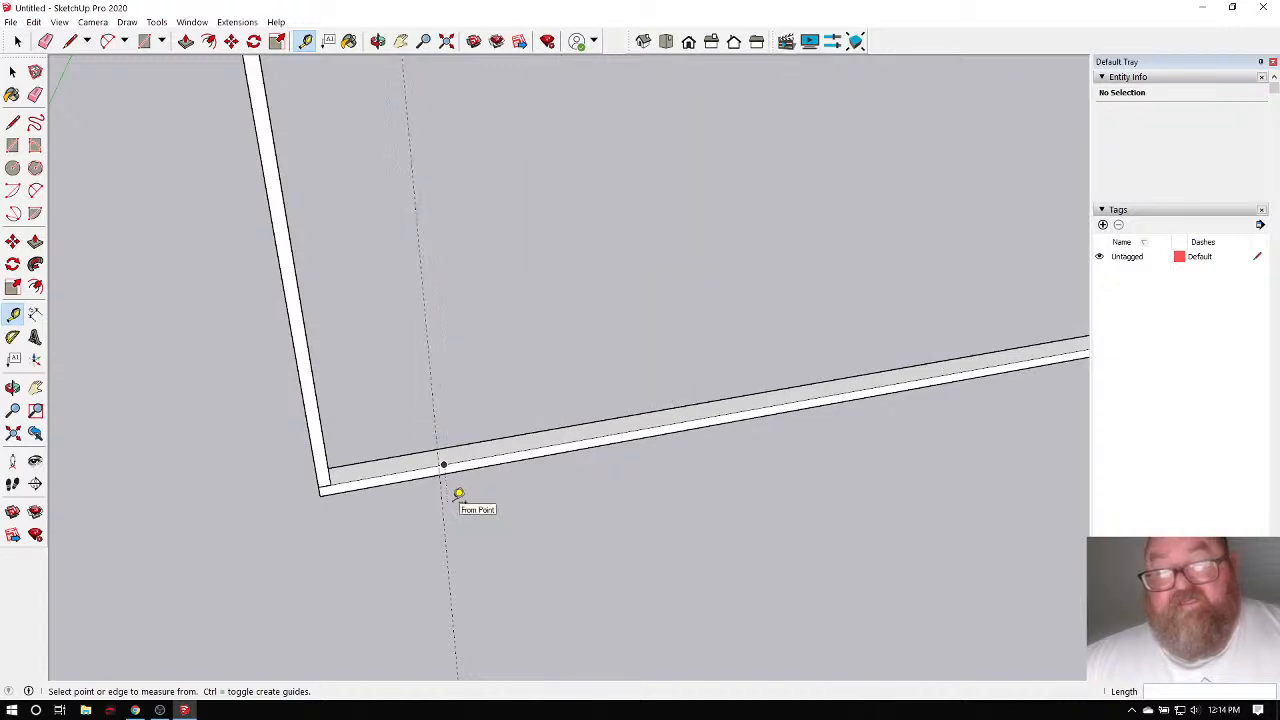
scroll(364, 466, "up", 1)
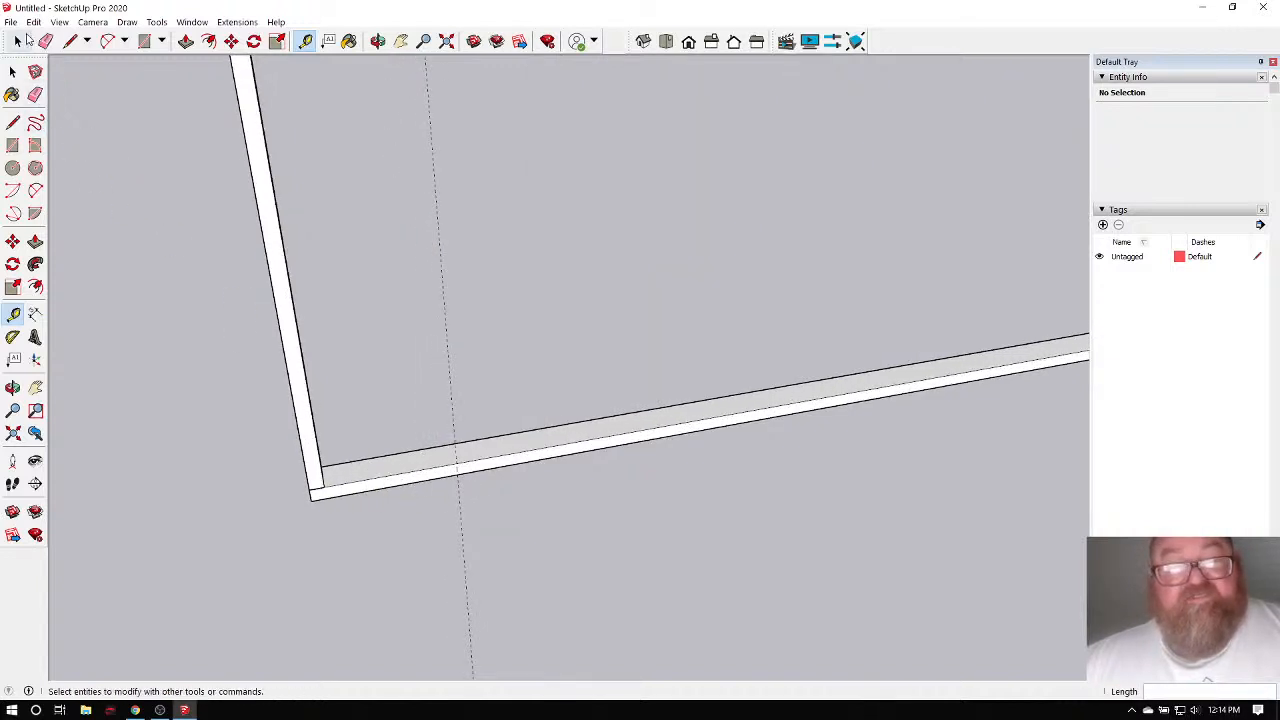
left_click(12, 72)
scroll(240, 432, "up", 5)
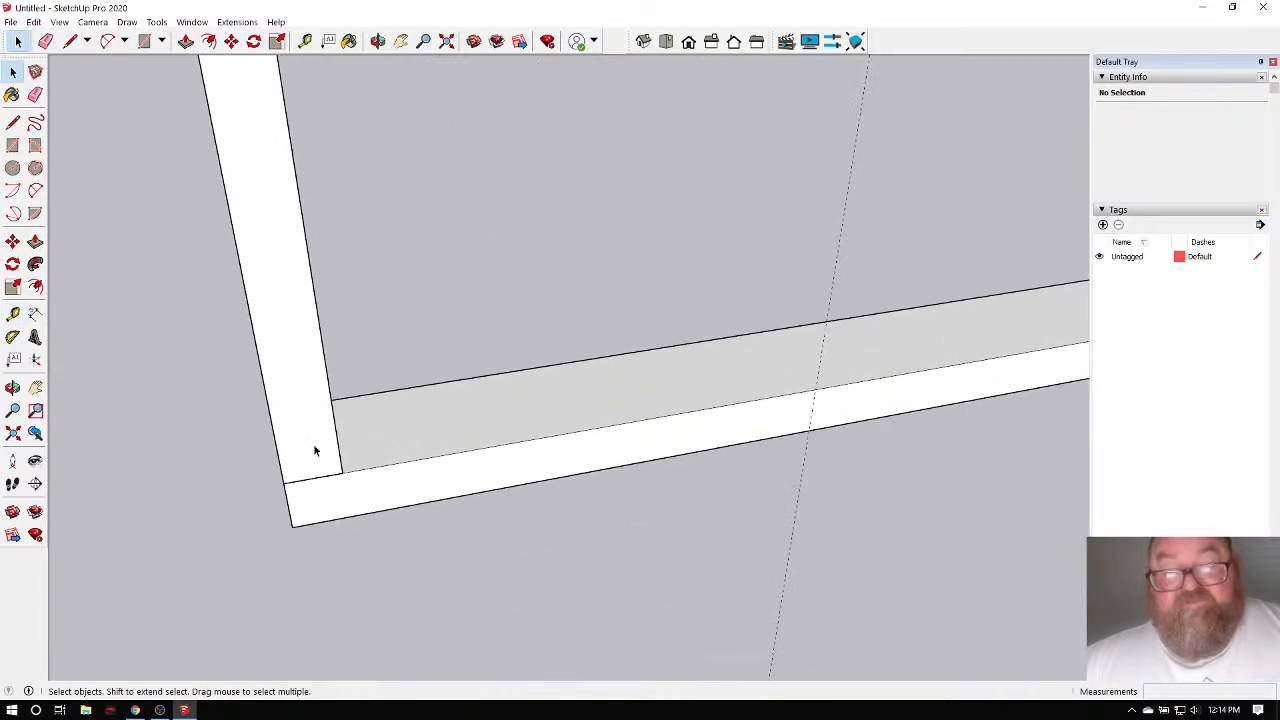
left_click(307, 403)
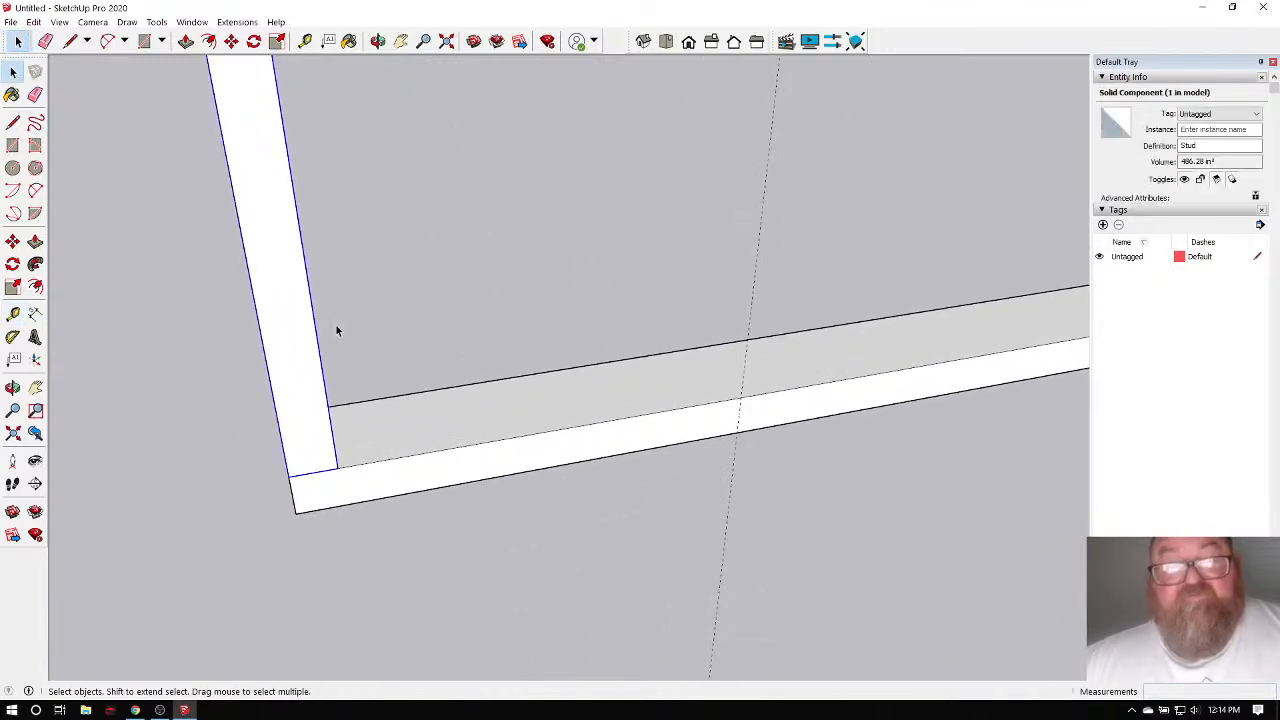
left_click(231, 41)
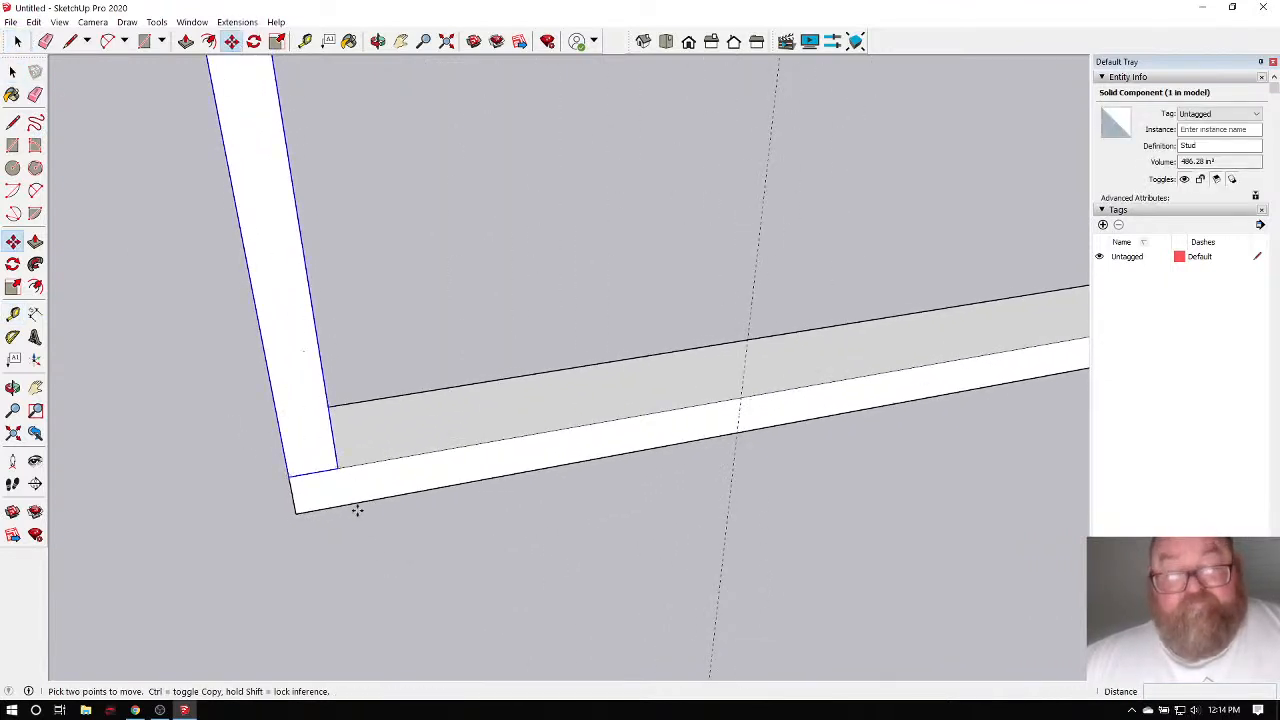
left_click(288, 476)
key("ctrl")
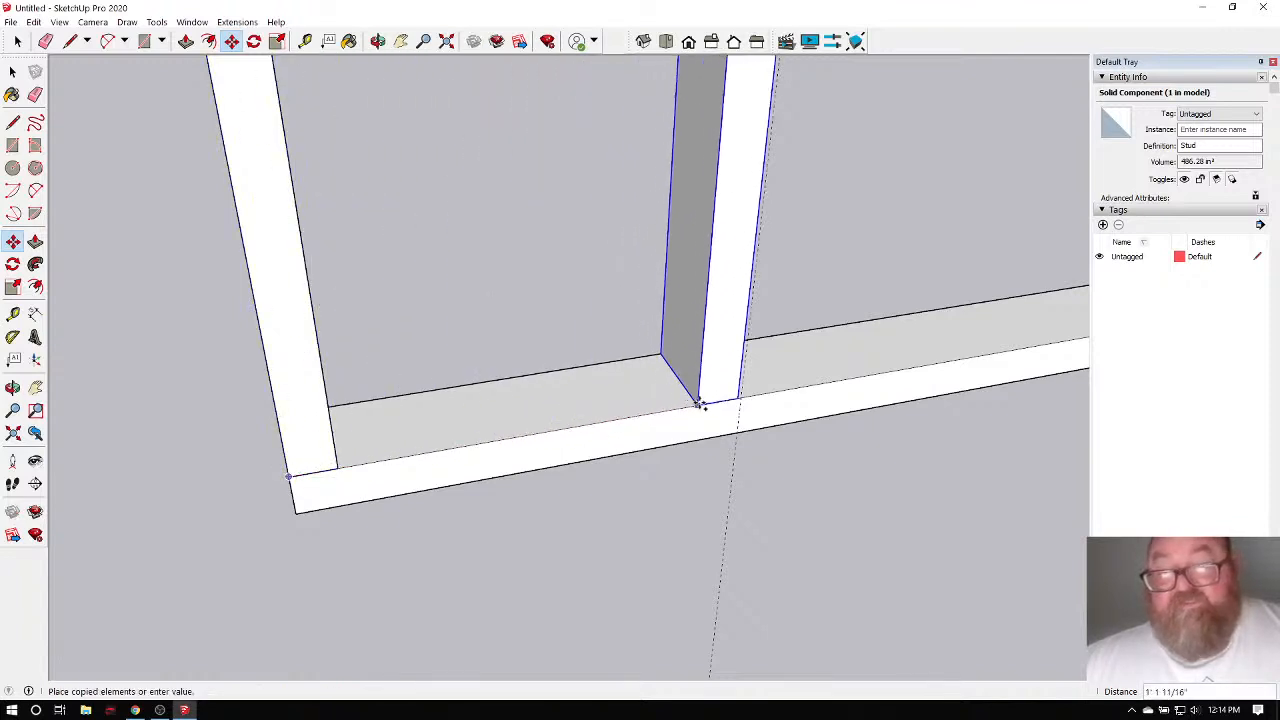
left_click(739, 400)
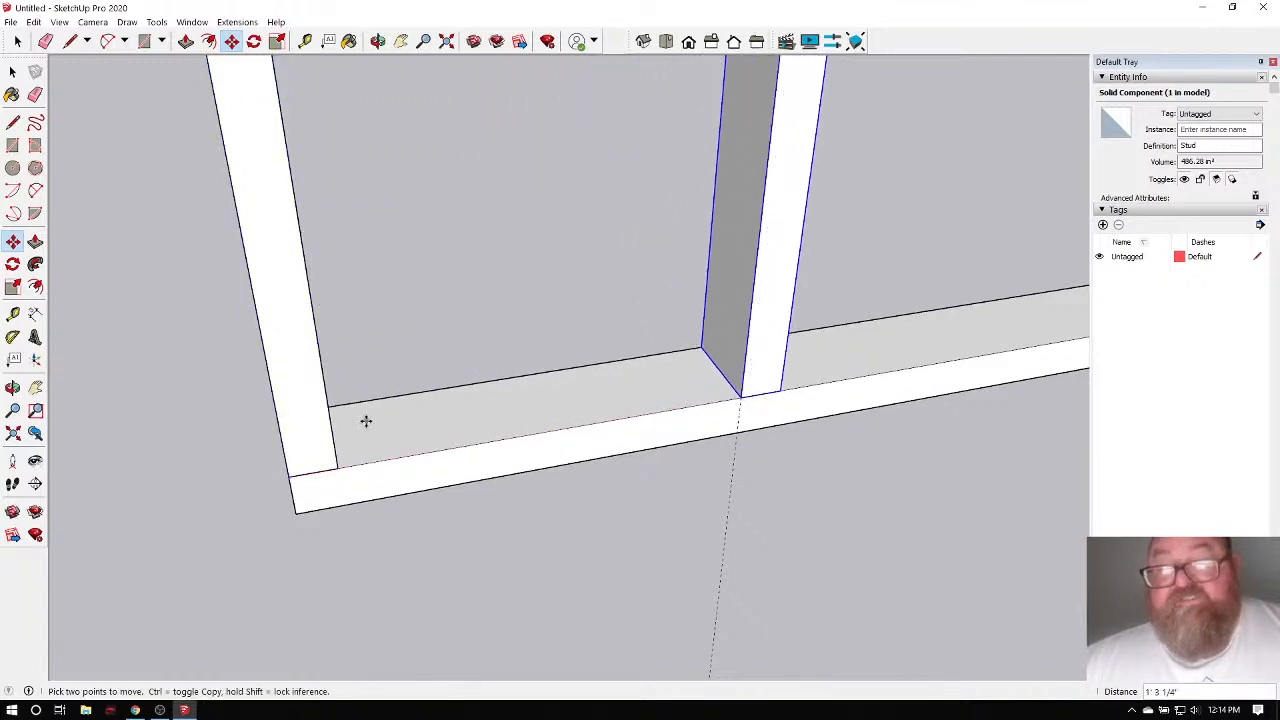
Copy that stud 16 inches to the right and repeat it eight times along the plate.
left_click(377, 41)
left_click_drag(440, 260, 399, 377)
mouse_move(749, 430)
left_mouse_down()
mouse_move(283, 449)
mouse_move(606, 486)
mouse_move(626, 460)
left_mouse_up()
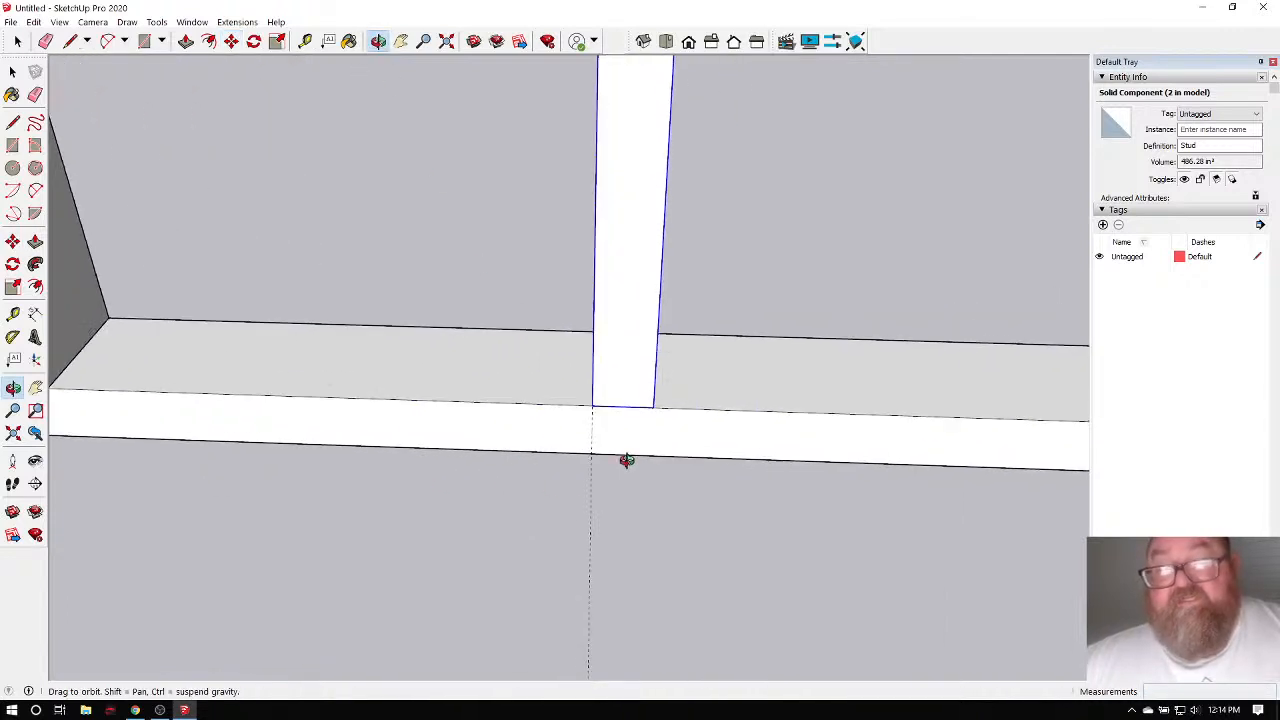
left_click(231, 41)
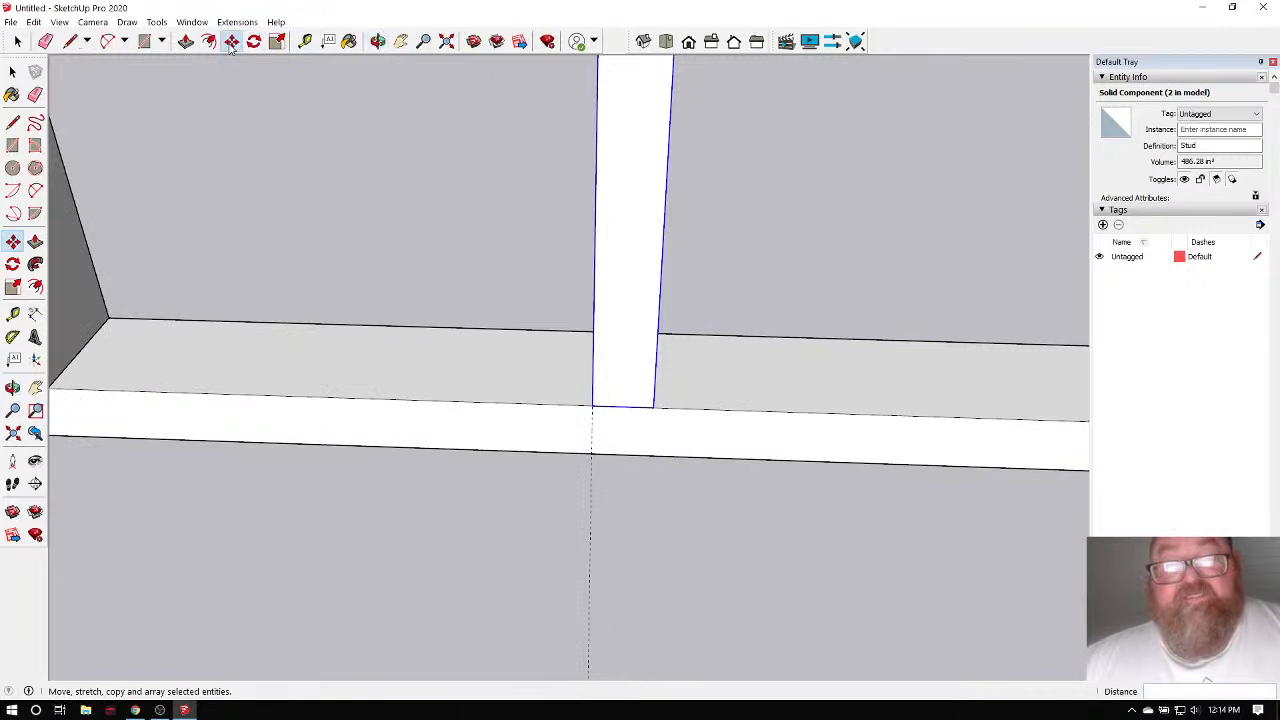
key("ctrl")
left_click(591, 405)
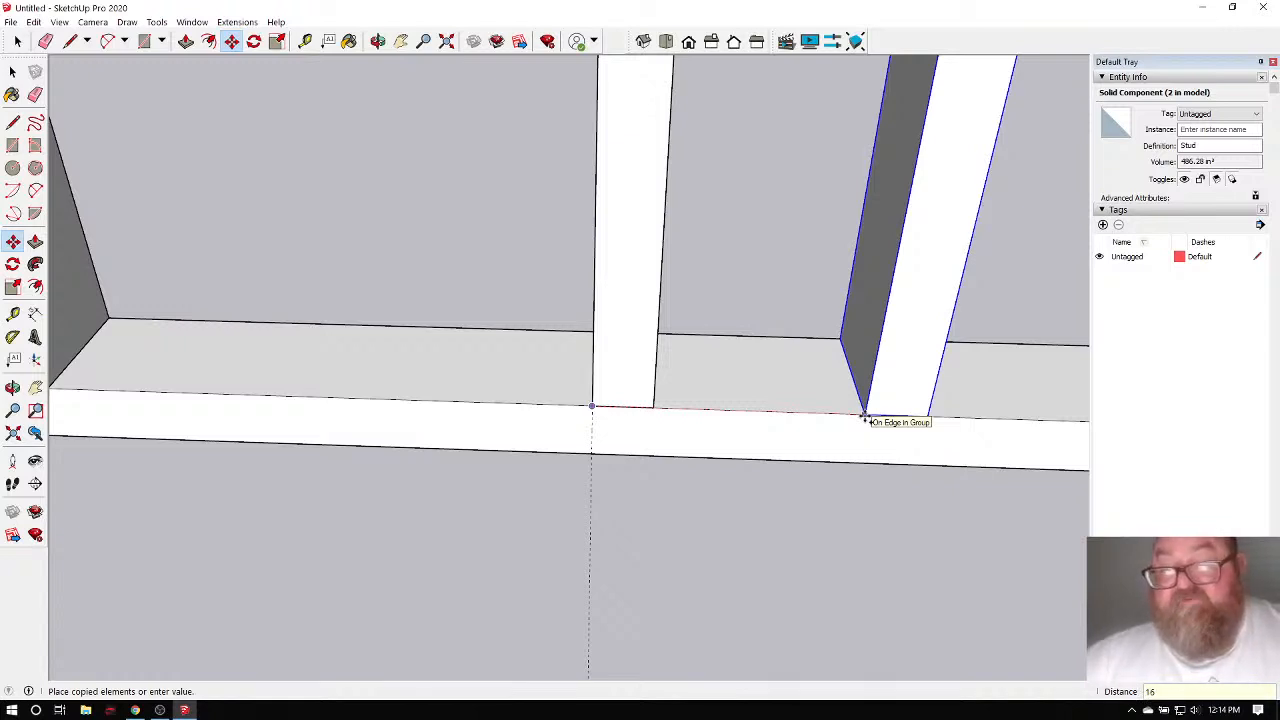
key("Escape")
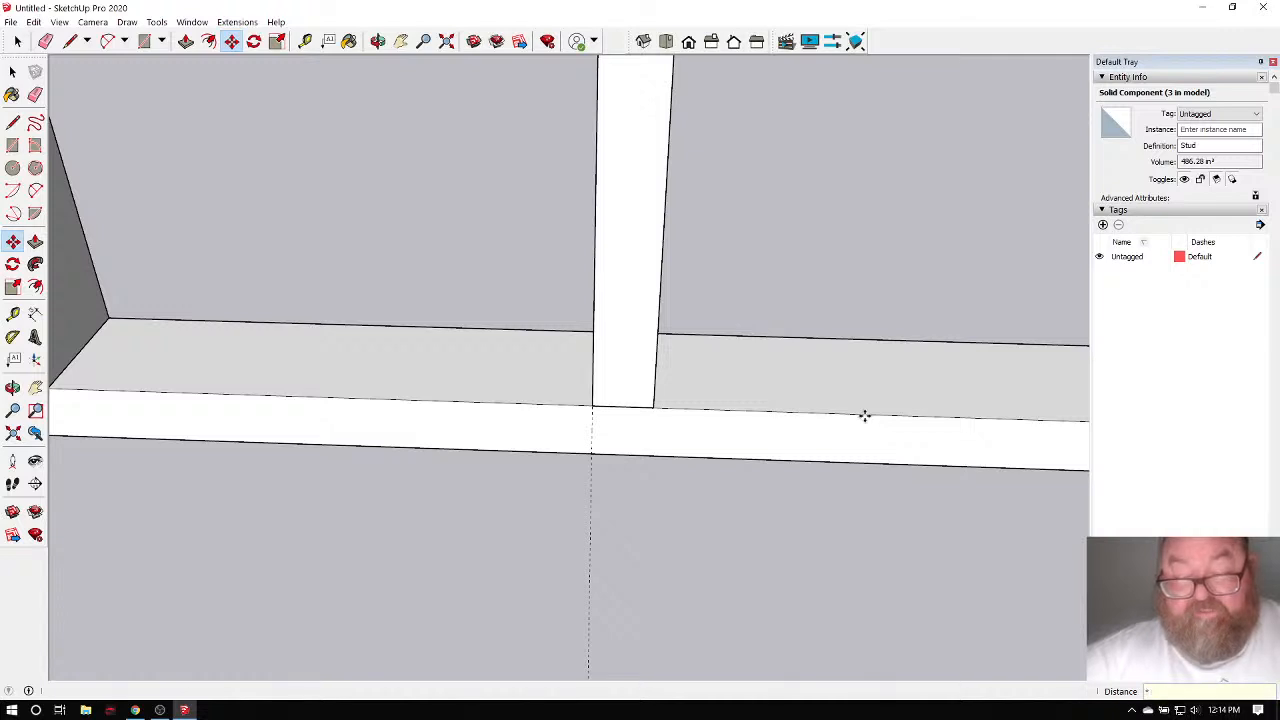
key("Escape")
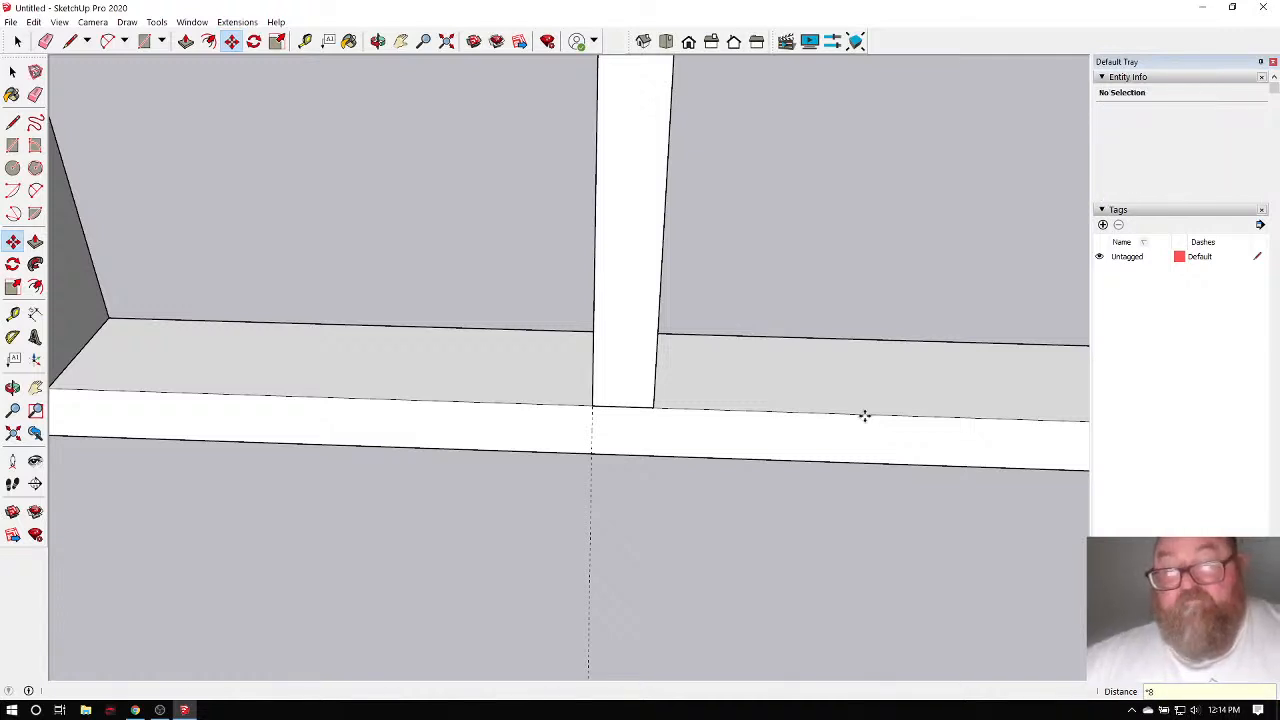
scroll(255, 464, "down", 5)
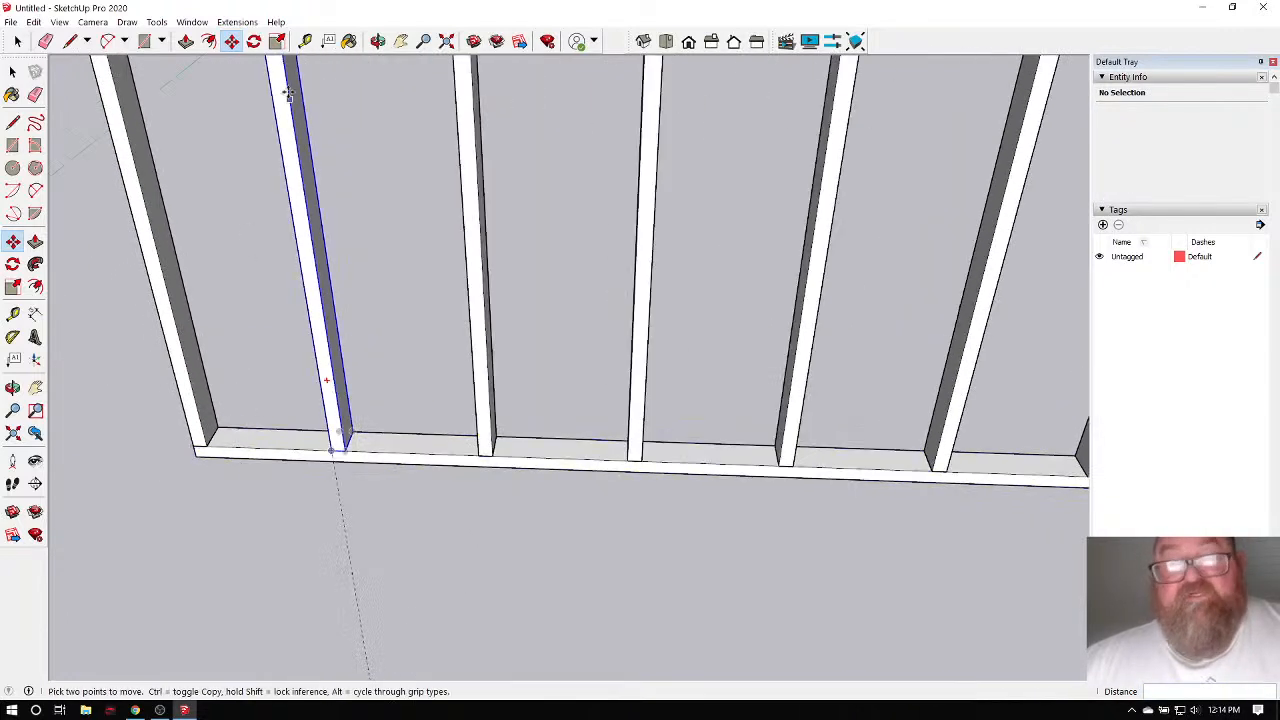
left_click(12, 387)
Place a guide 48 inches from the left end stud.
left_click_drag(470, 380, 318, 460)
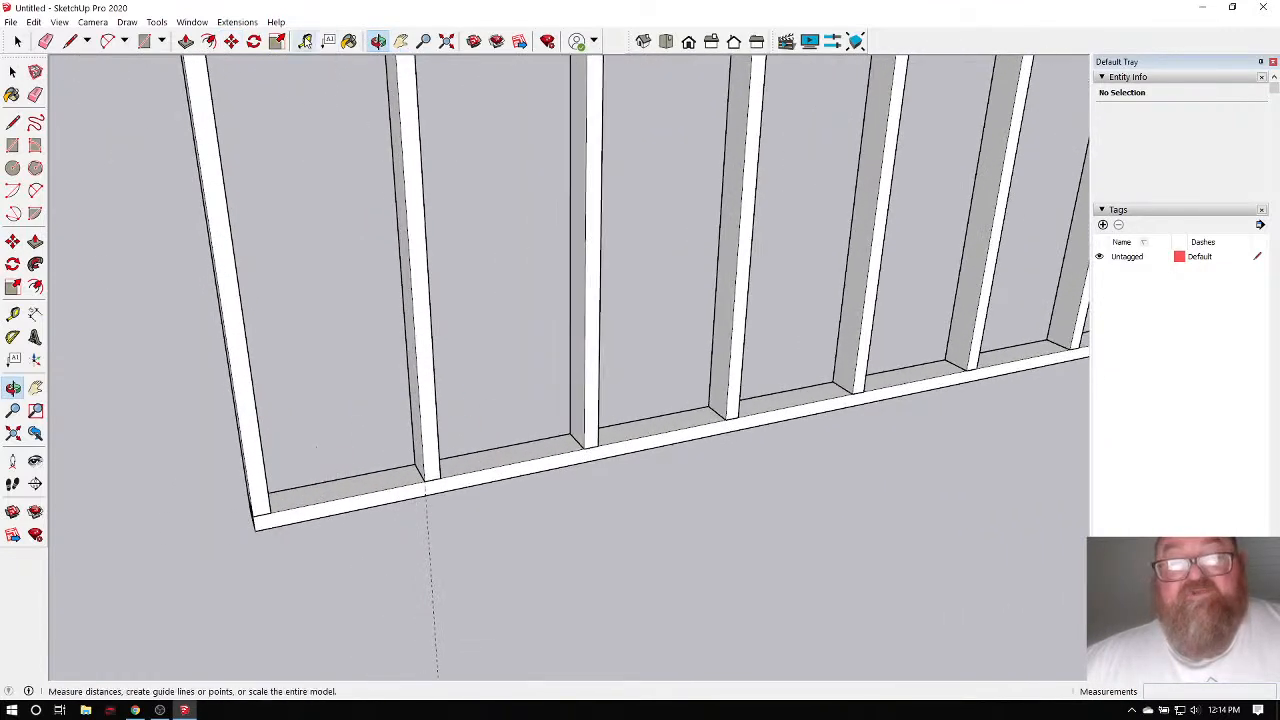
left_click(305, 41)
left_click(236, 366)
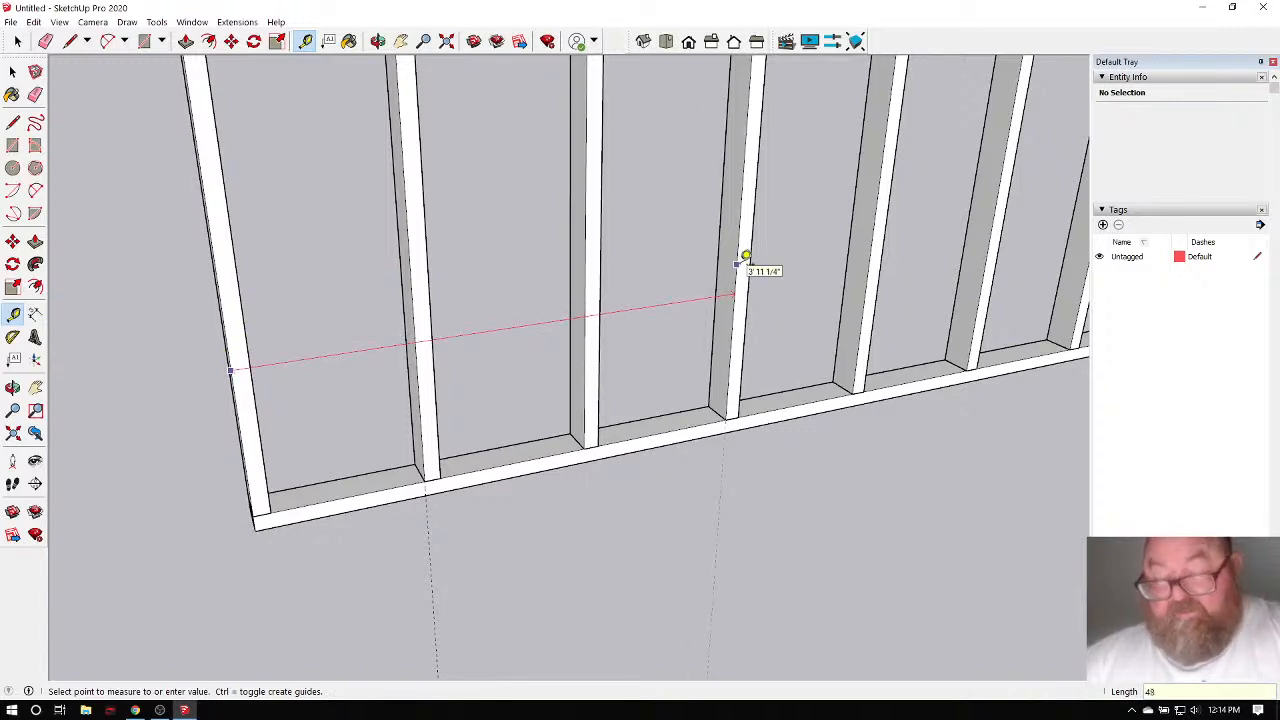
key("Return")
scroll(743, 451, "up", 5)
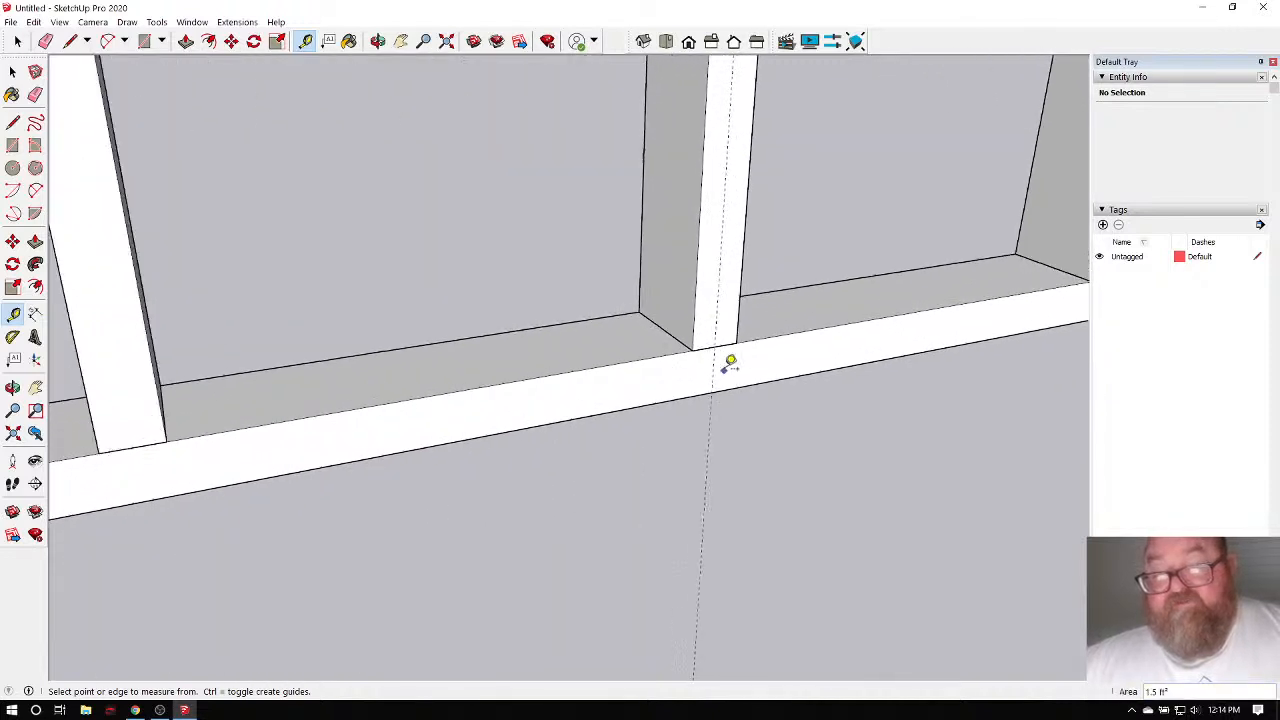
Orbit around the wall to inspect the studs and plate from several angles.
left_click(377, 41)
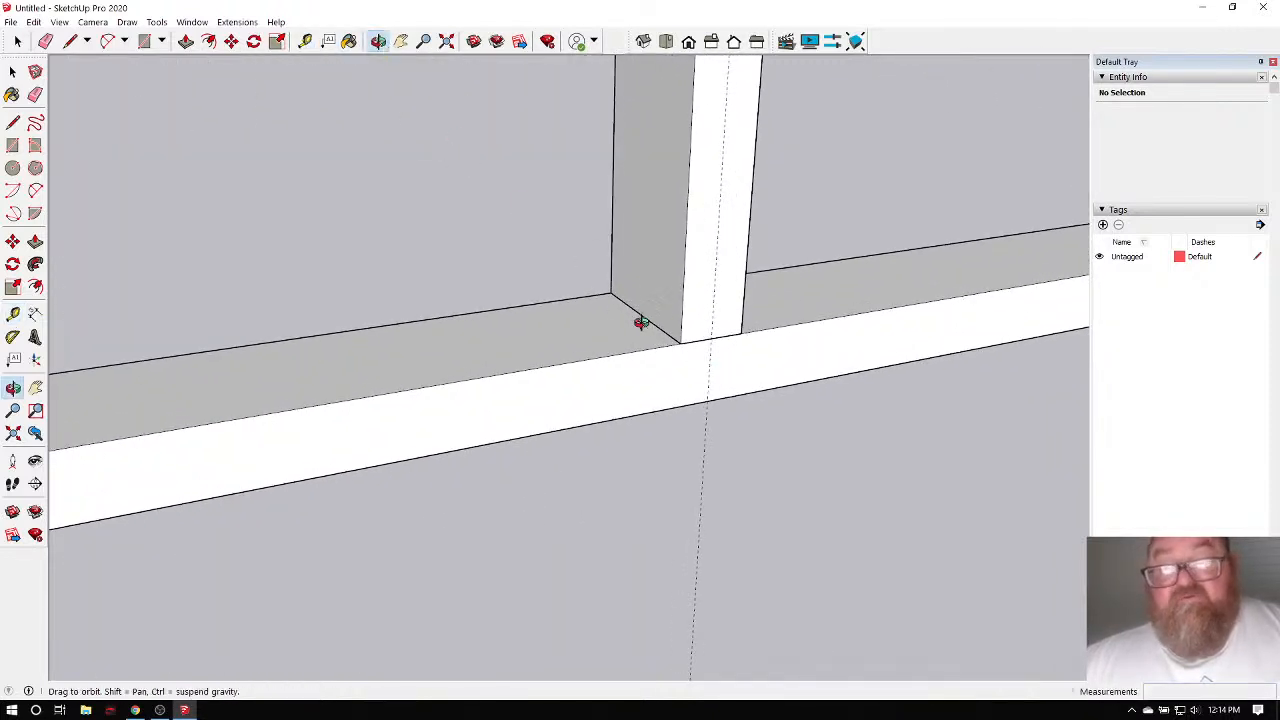
left_click_drag(640, 323, 298, 483)
scroll(688, 363, "down", 6)
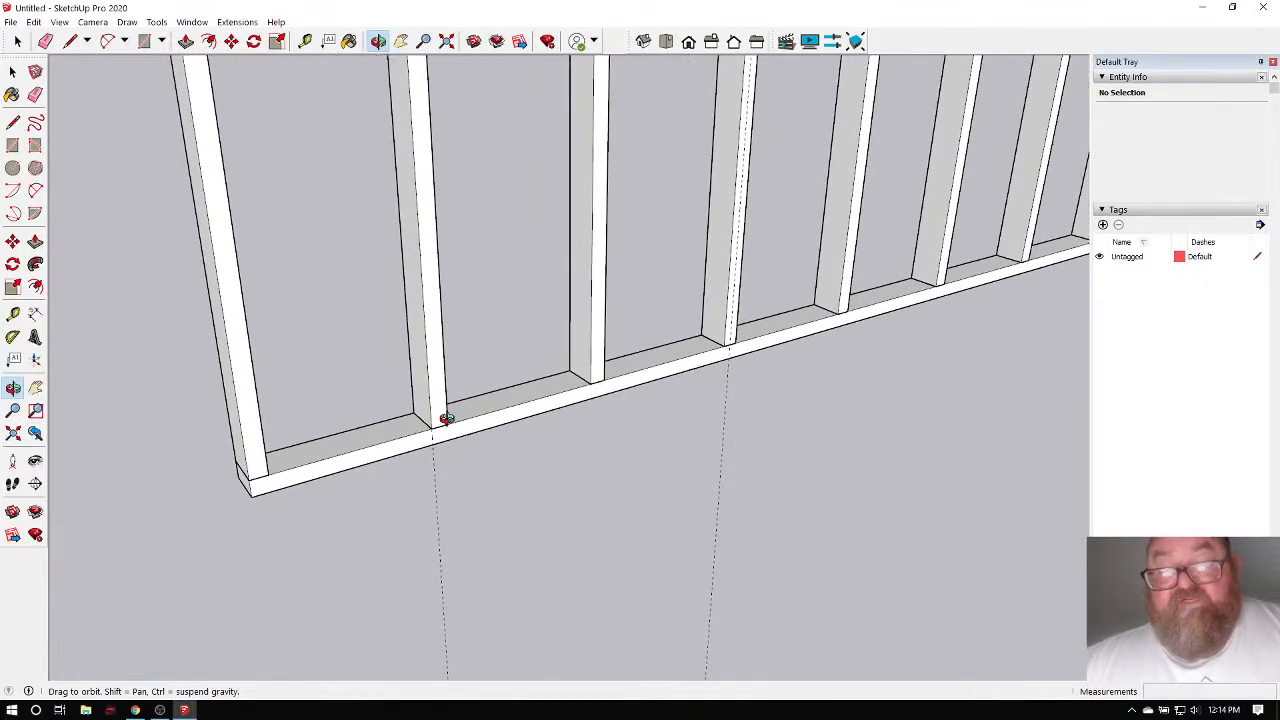
left_click_drag(386, 437, 300, 454)
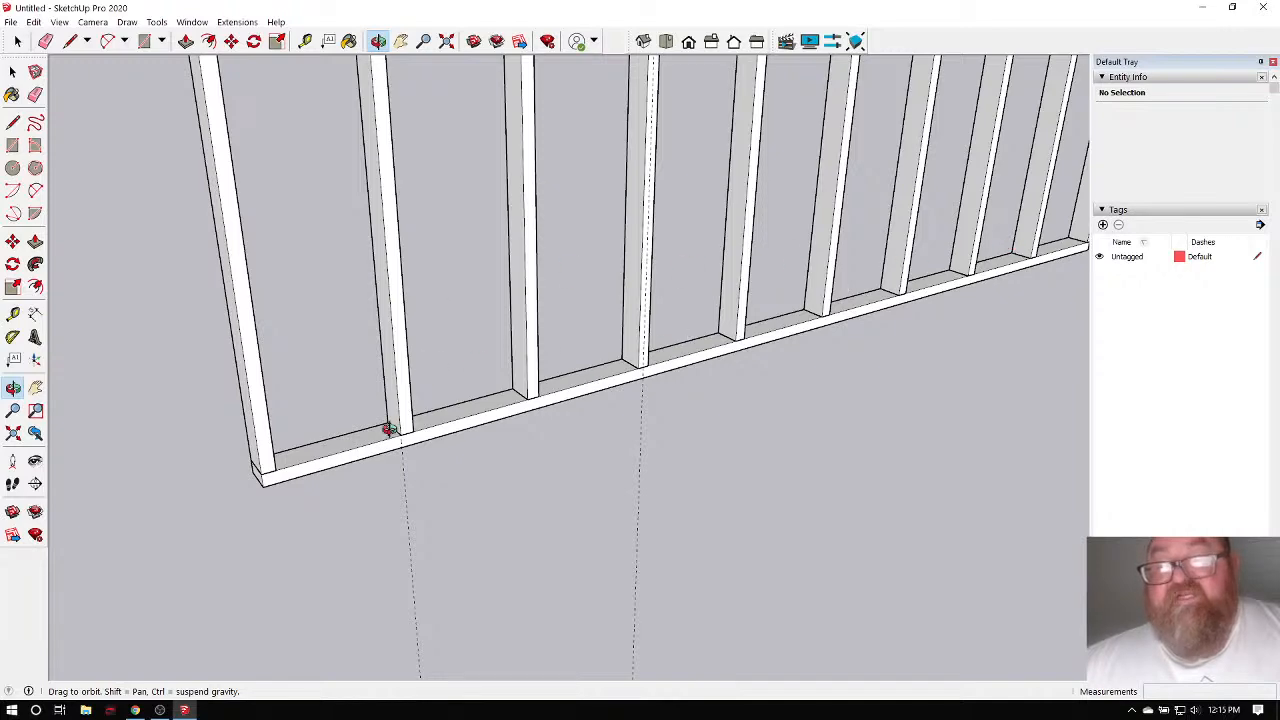
left_click_drag(388, 429, 385, 430)
left_click_drag(791, 356, 492, 378)
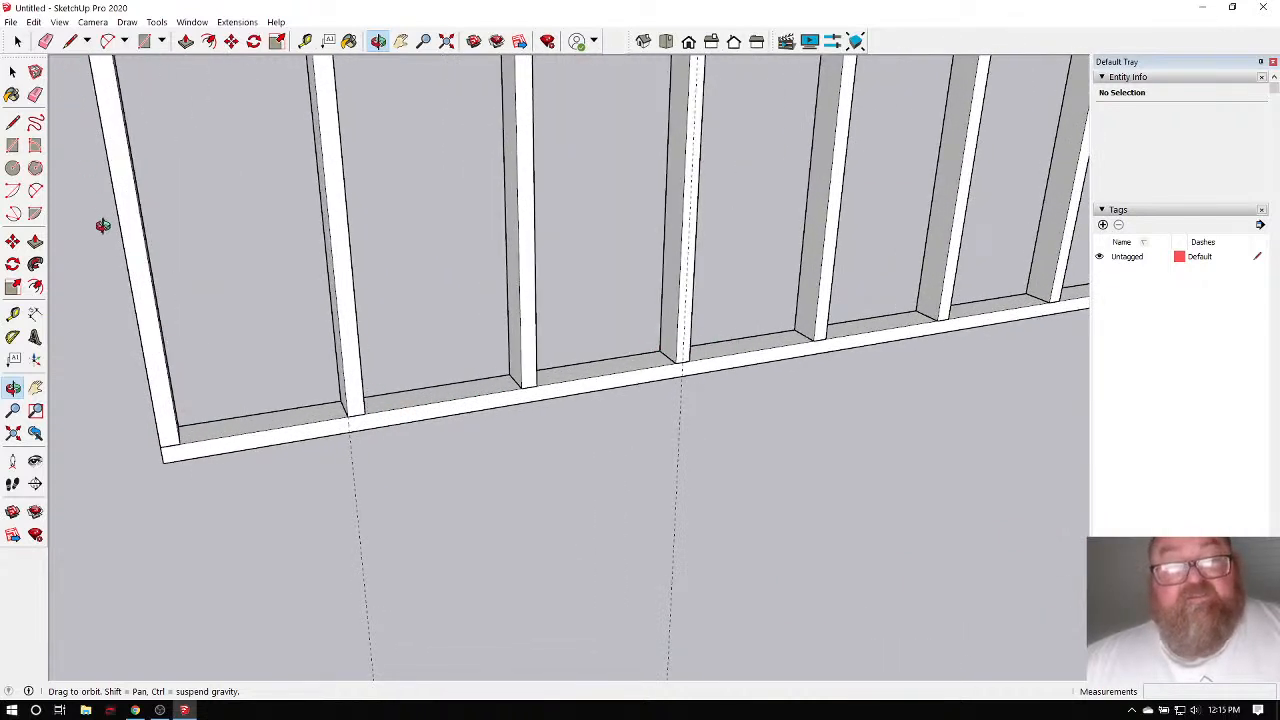
left_click(68, 41)
scroll(366, 420, "up", 8)
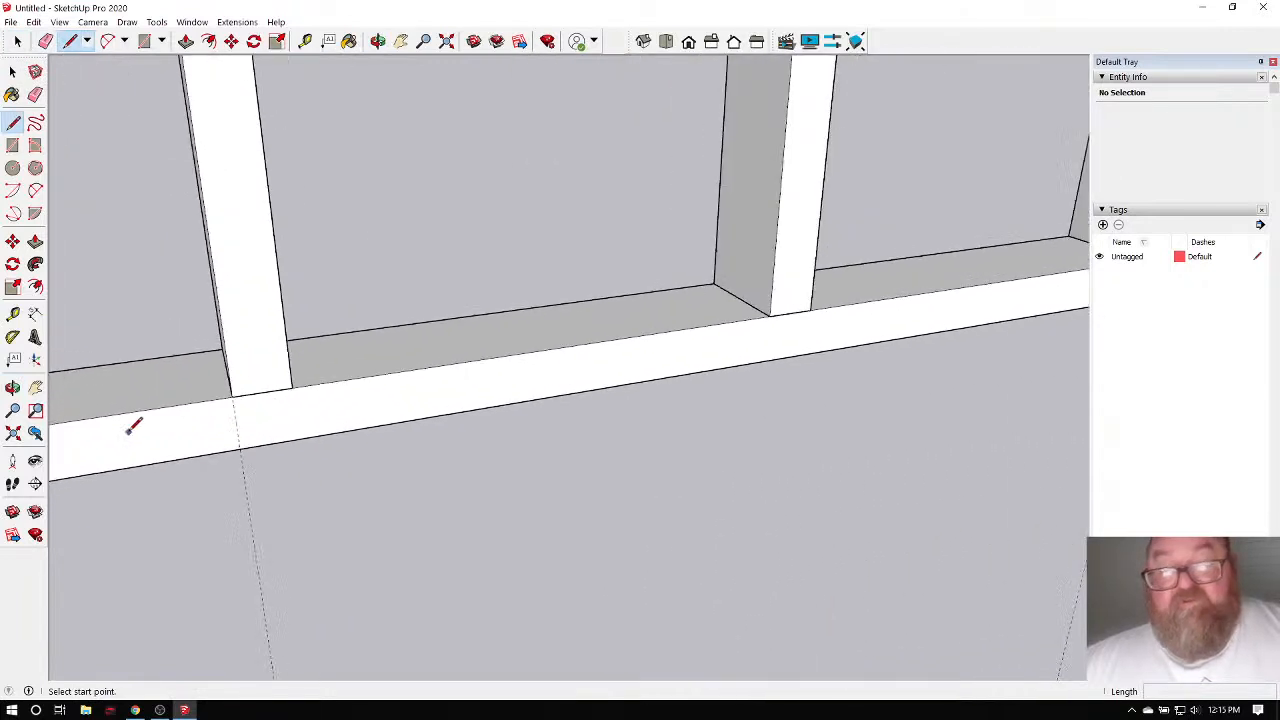
scroll(663, 414, "up", 6)
left_click(607, 286)
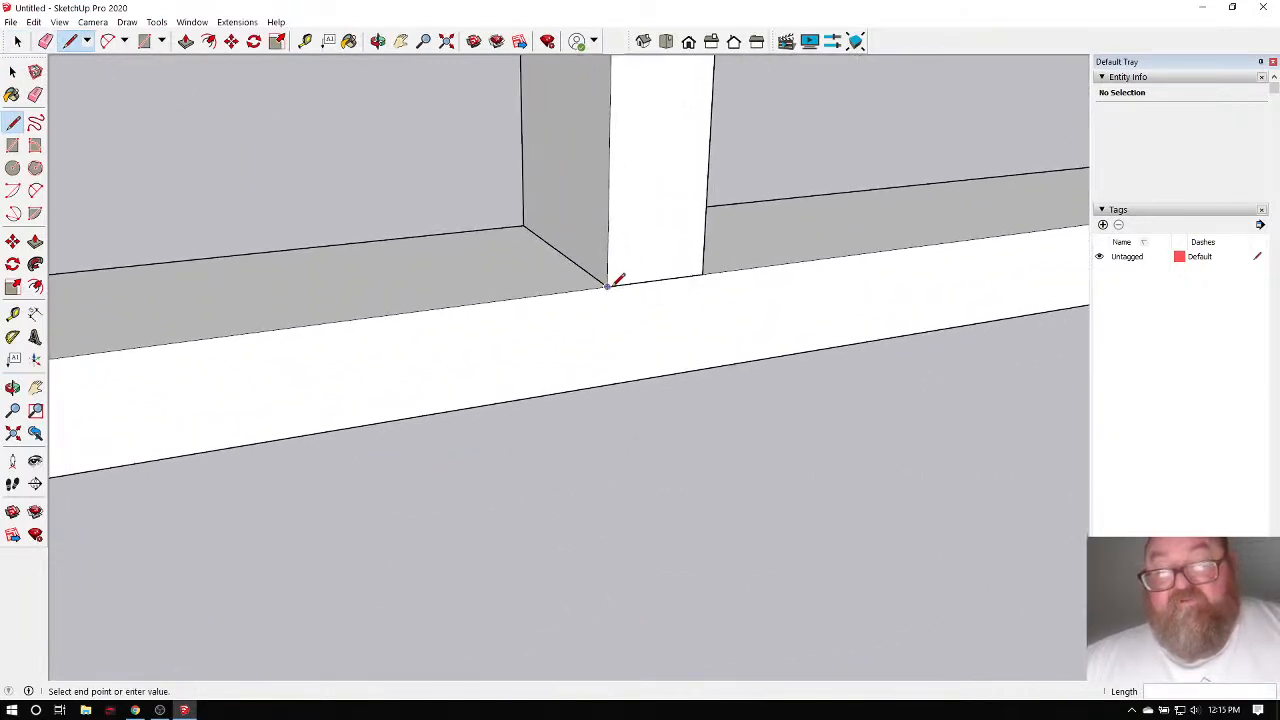
left_click(605, 384)
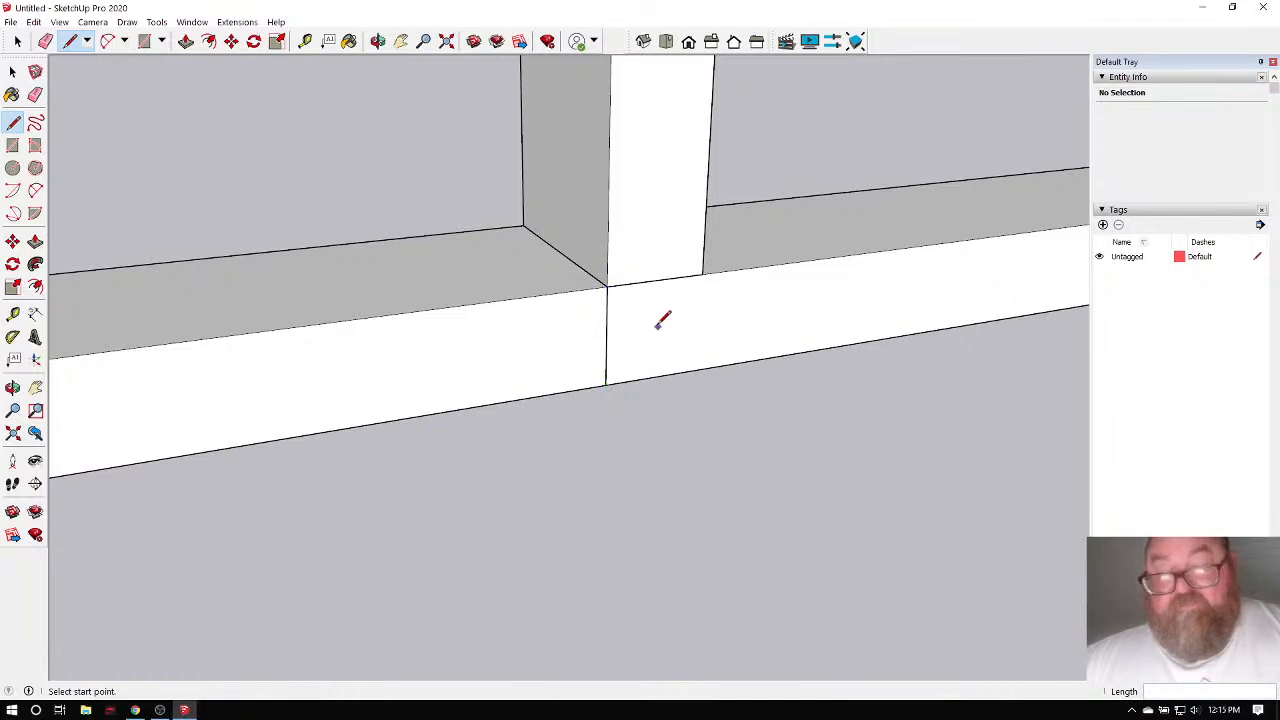
left_click(626, 296)
left_click(703, 352)
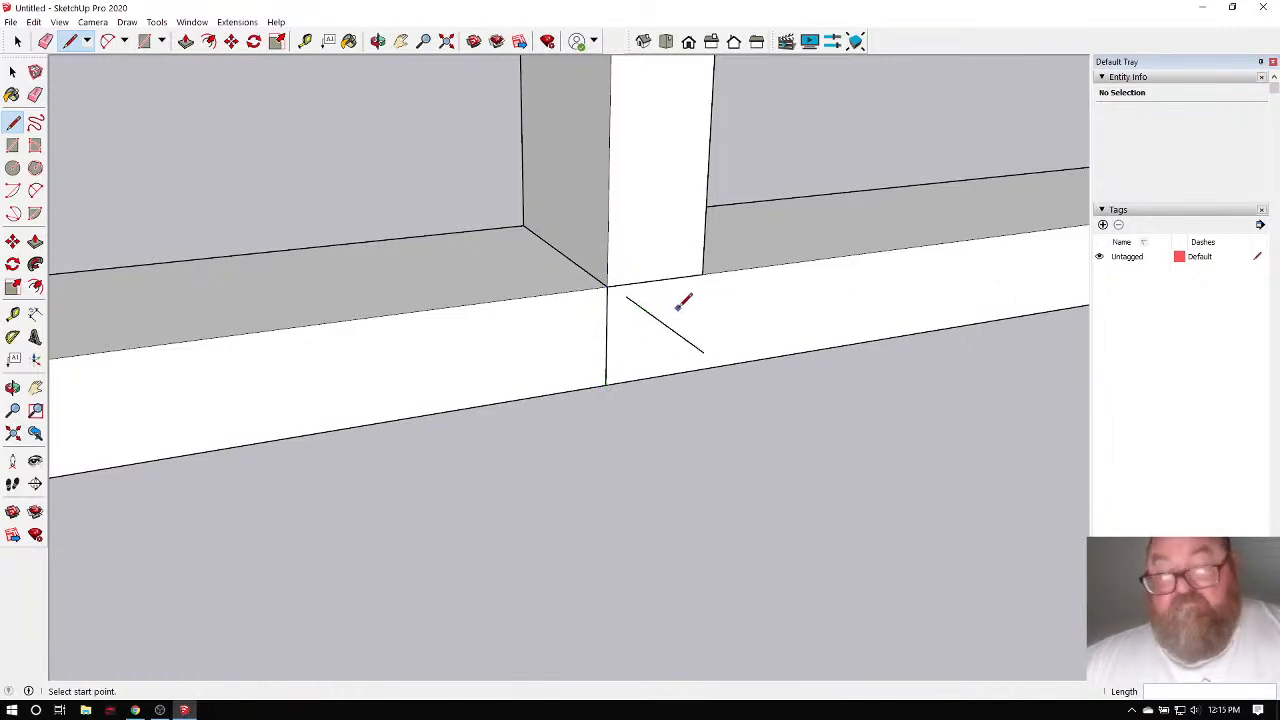
left_click(690, 294)
left_click(645, 362)
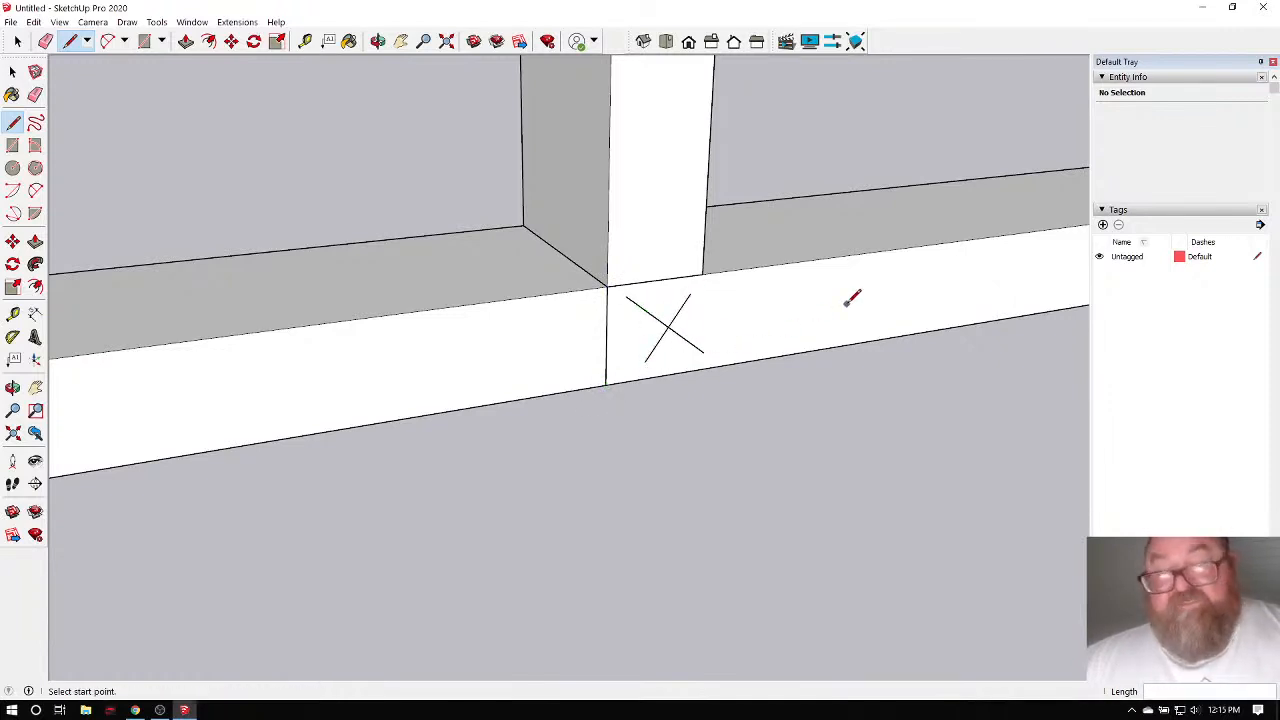
left_click(45, 41)
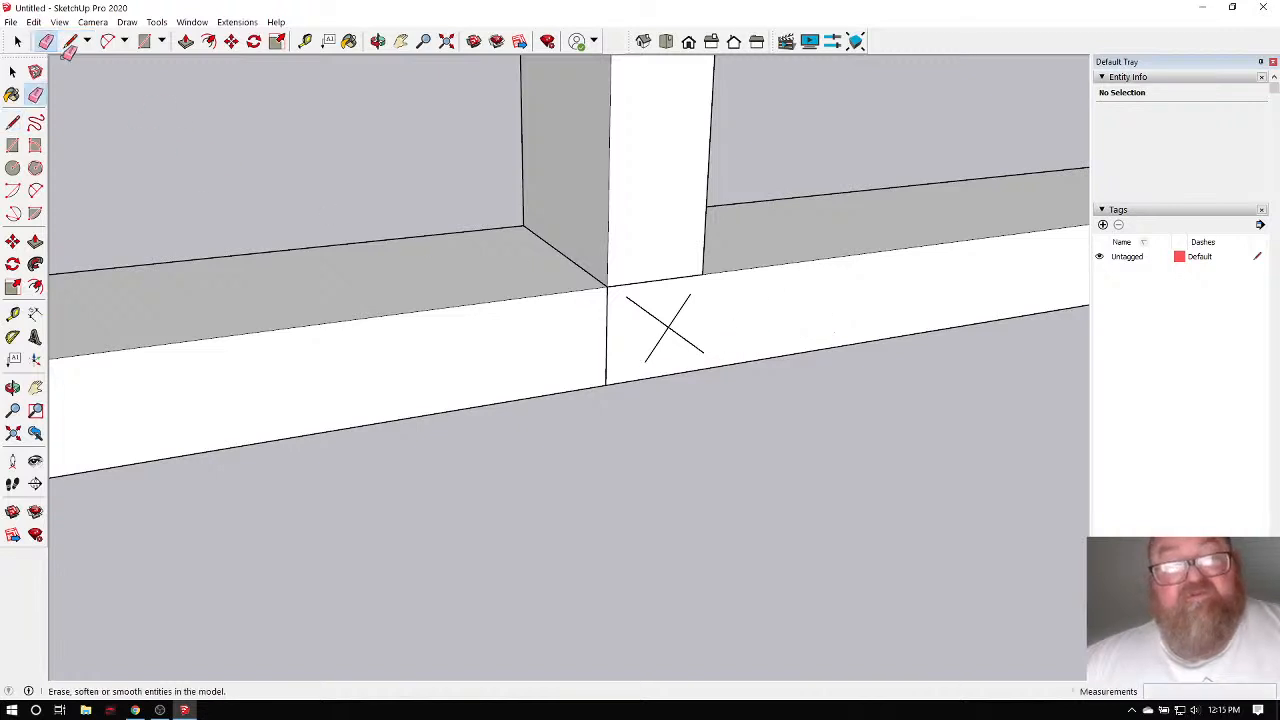
left_click(646, 307)
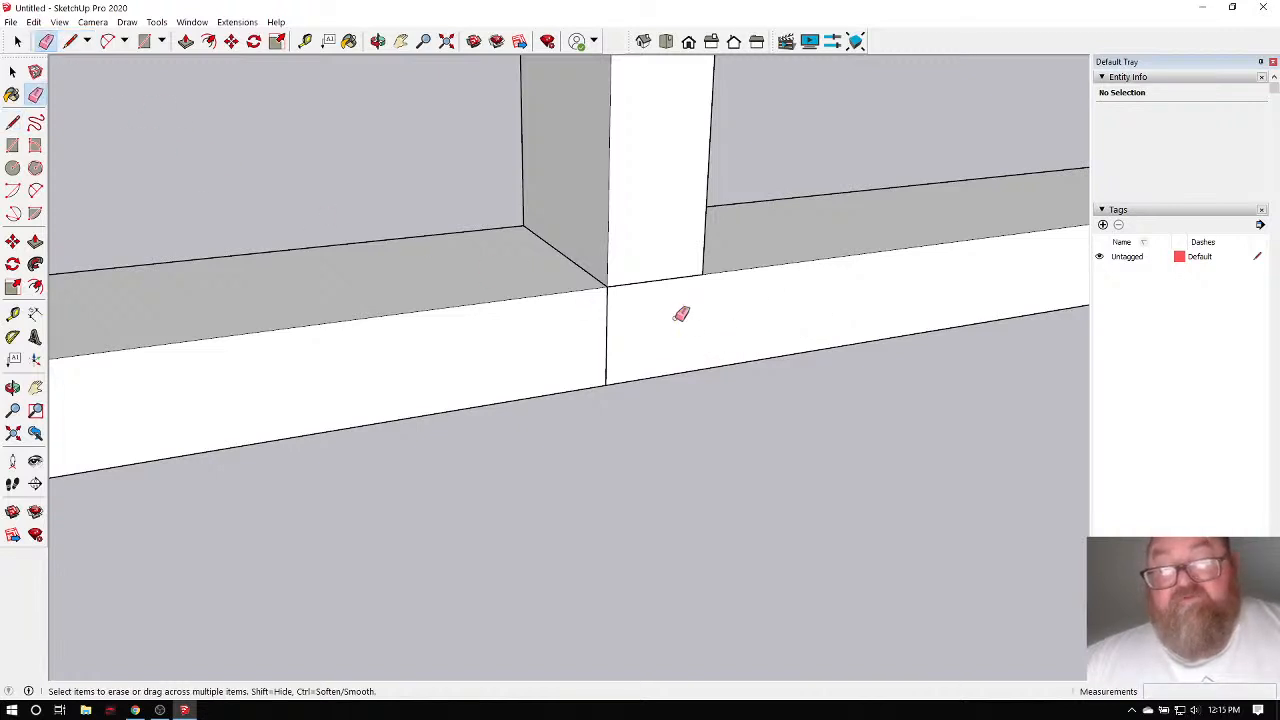
left_click(607, 322)
scroll(666, 390, "down", 4)
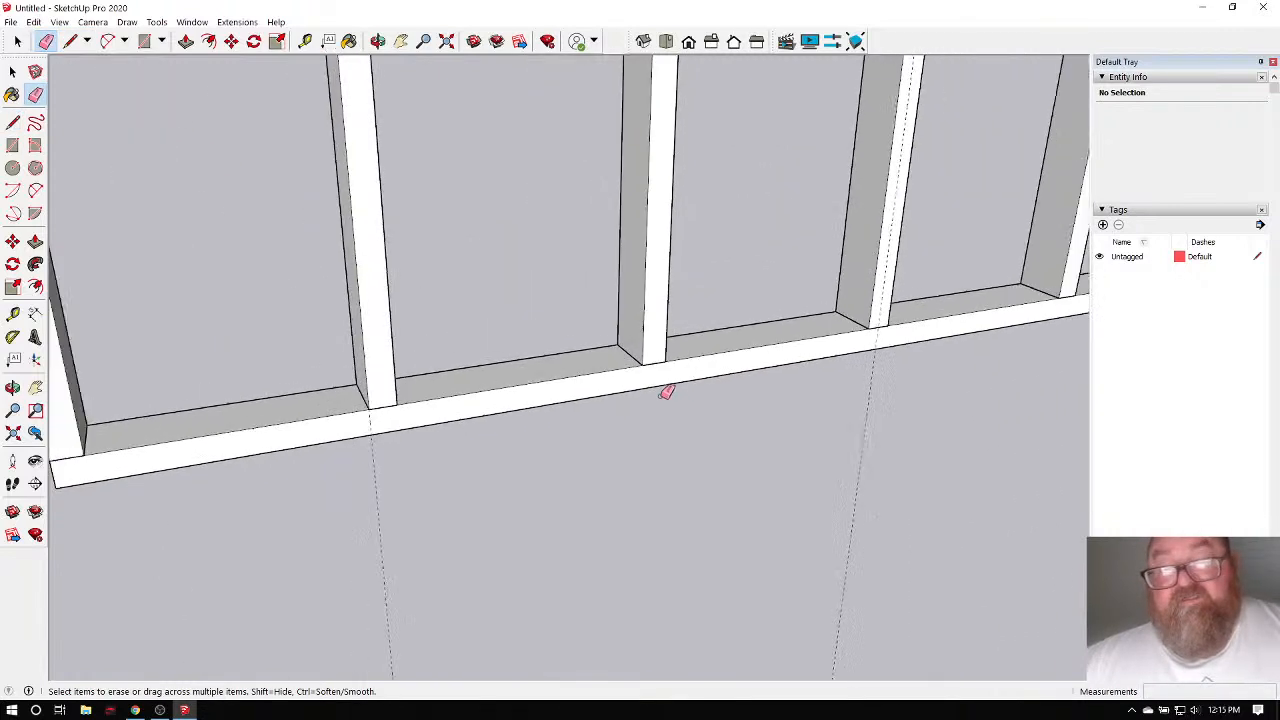
scroll(666, 392, "down", 2)
scroll(429, 440, "up", 5)
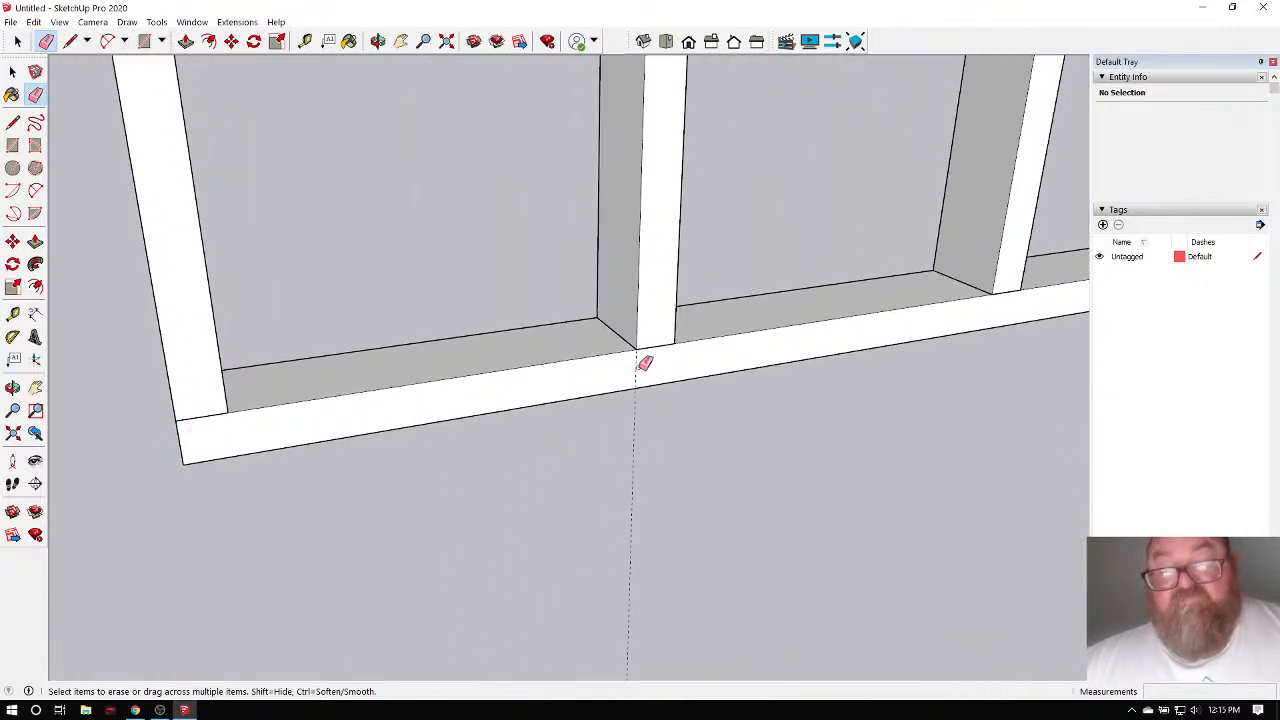
scroll(203, 411, "down", 1)
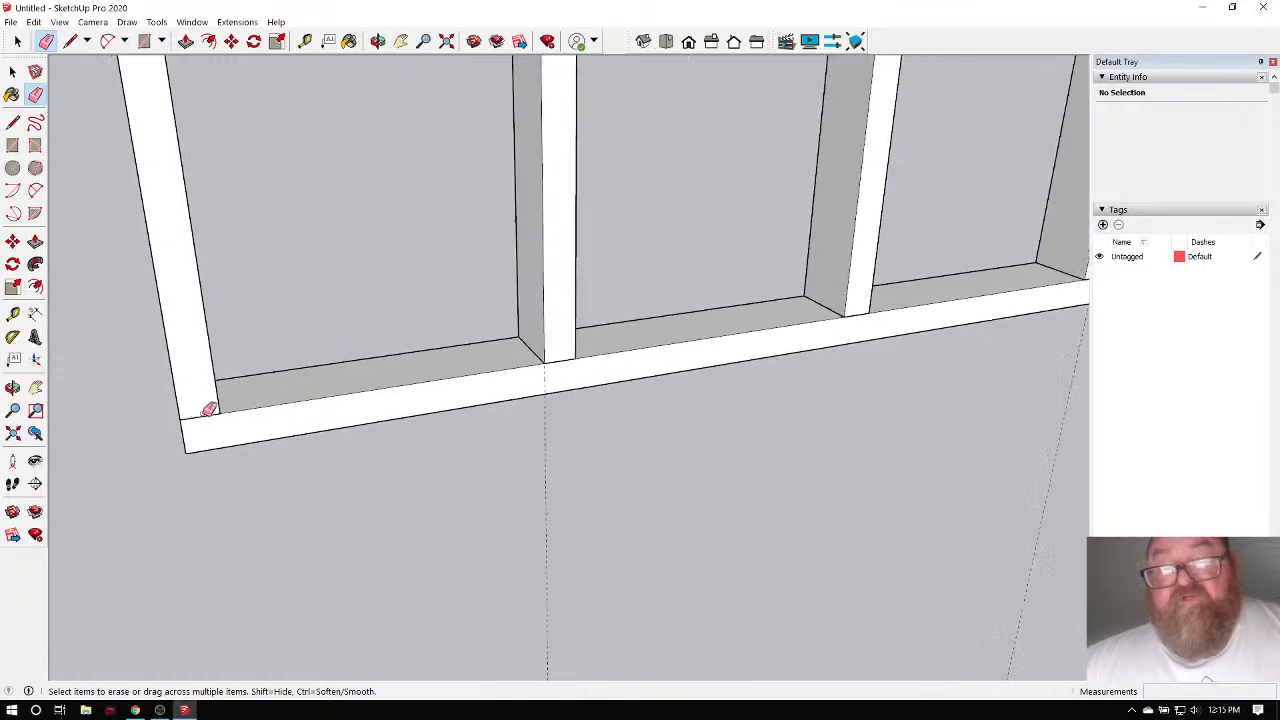
scroll(537, 371, "up", 2)
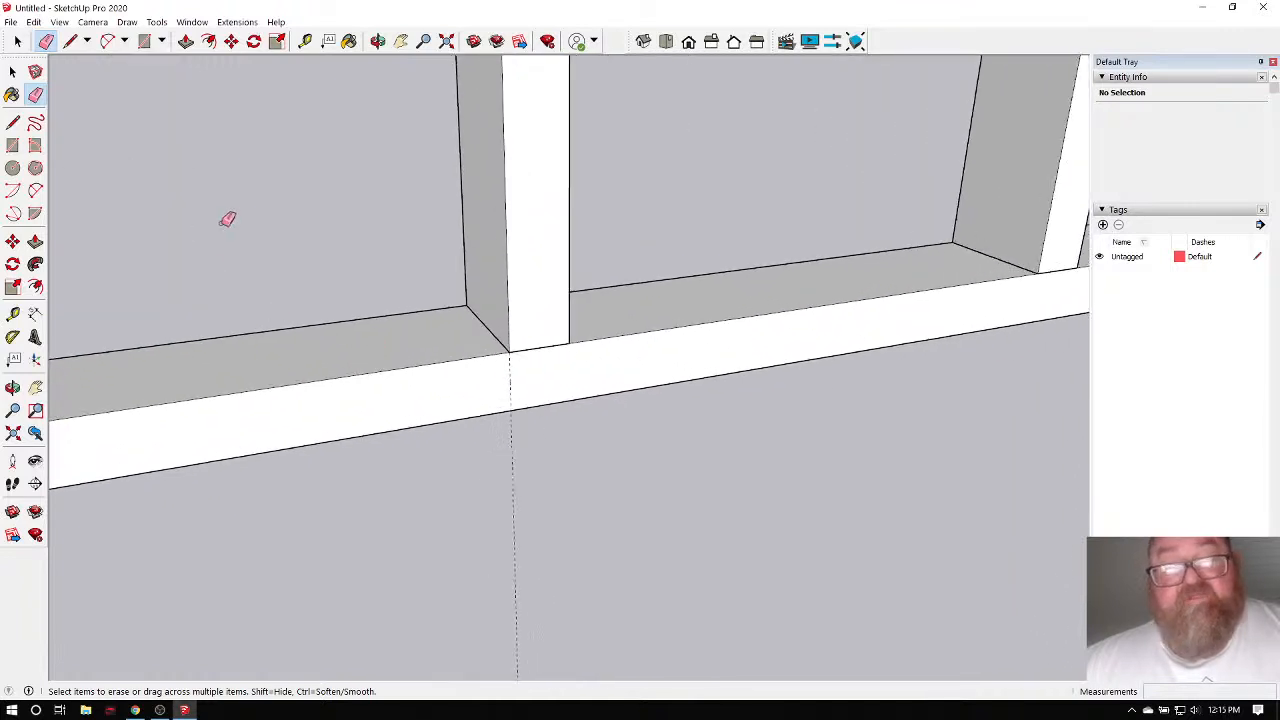
left_click(70, 41)
scroll(515, 345, "up", 3)
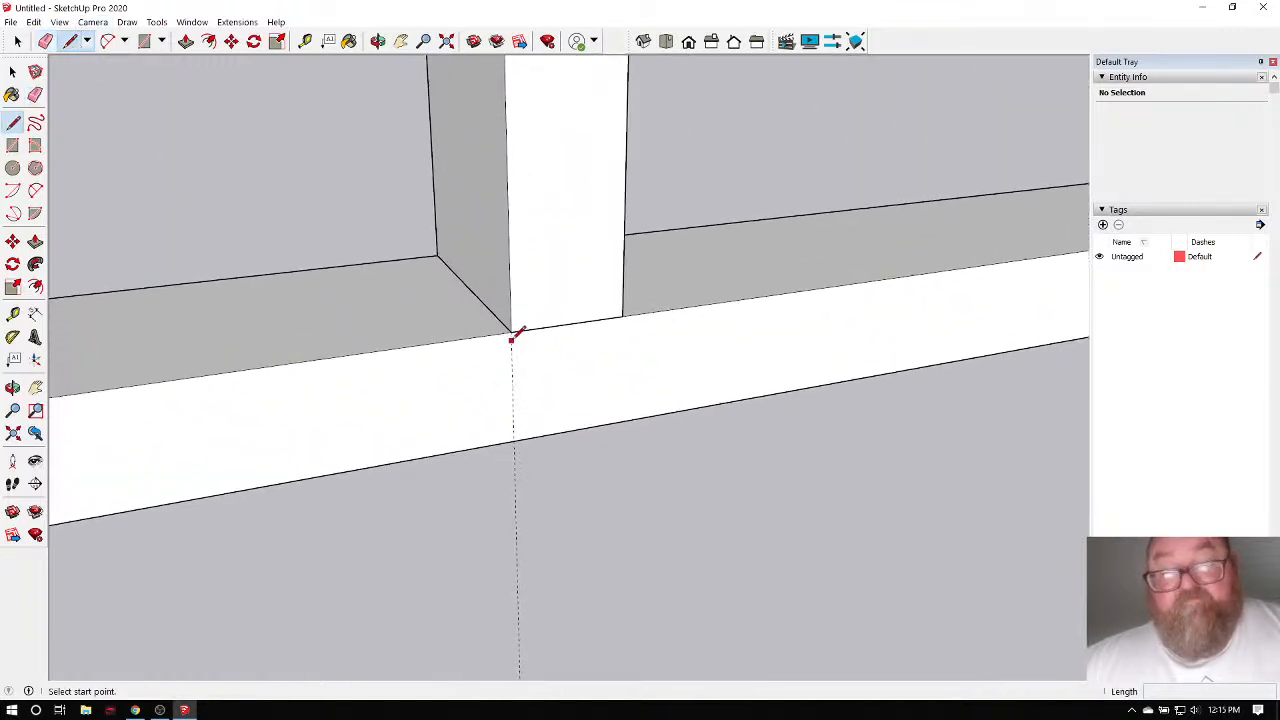
left_click(510, 330)
left_click(513, 443)
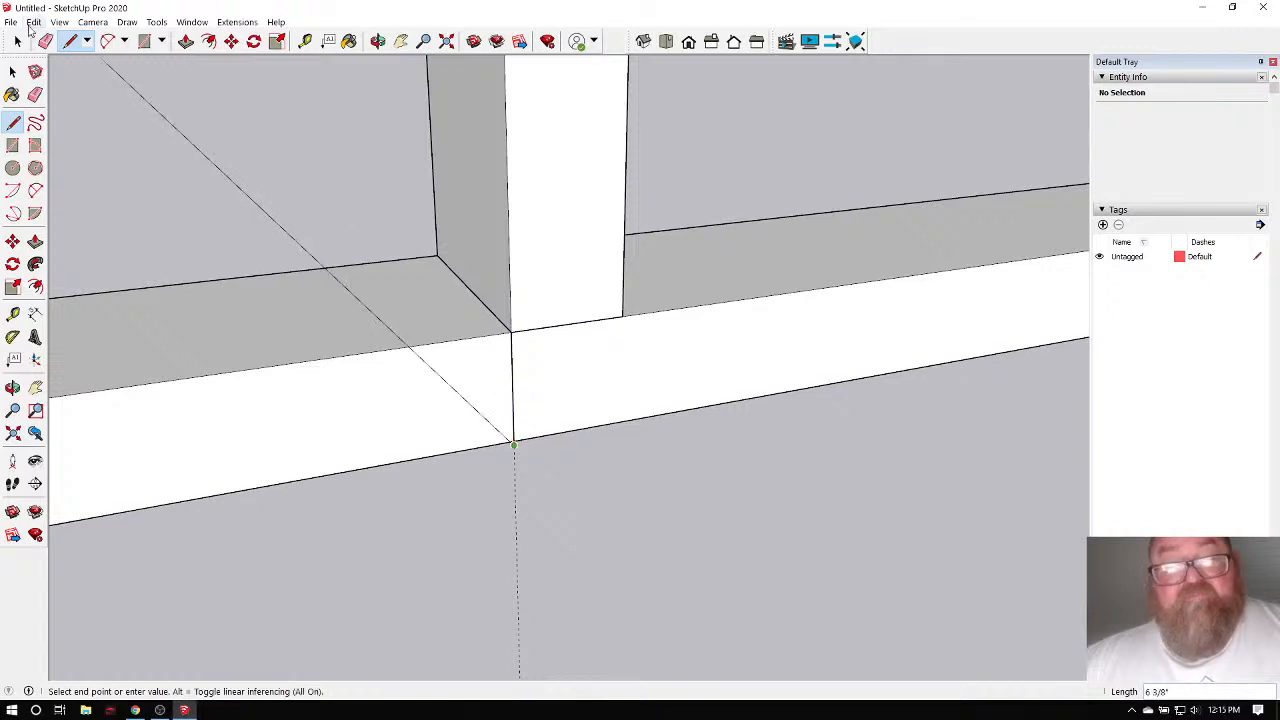
key("Escape")
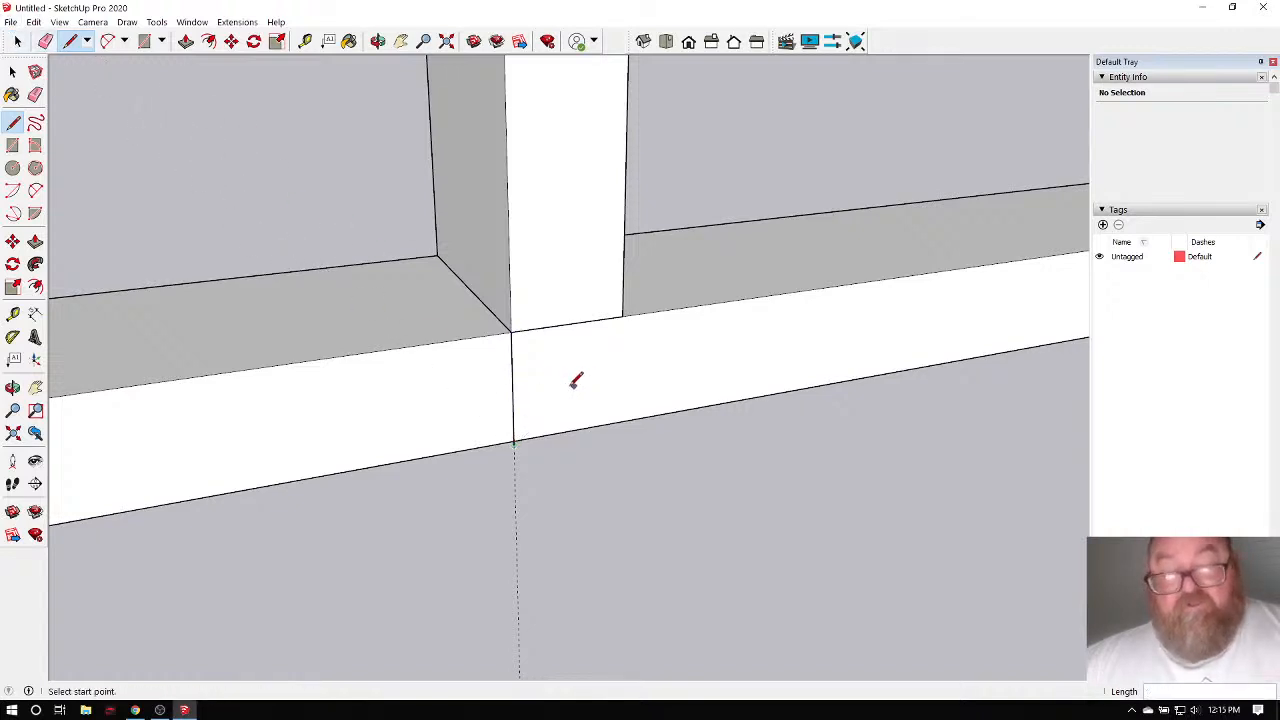
left_click(529, 342)
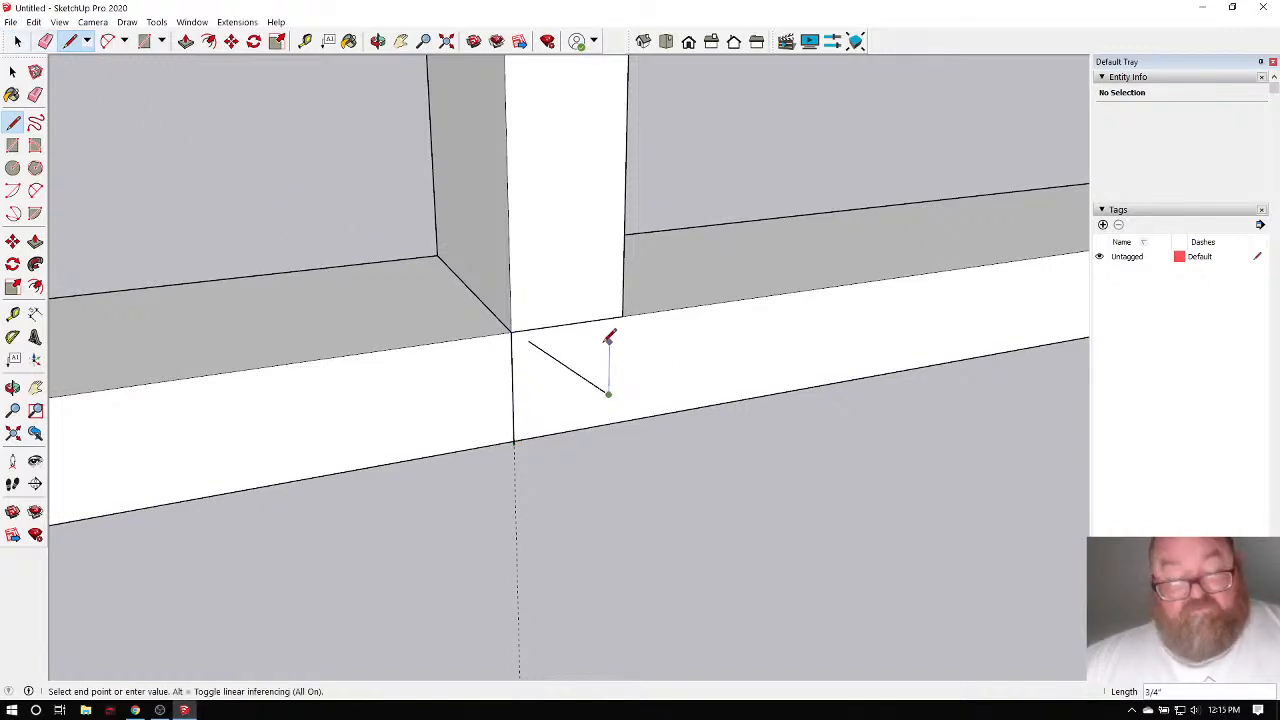
left_click(608, 393)
left_click(608, 332)
left_click(539, 405)
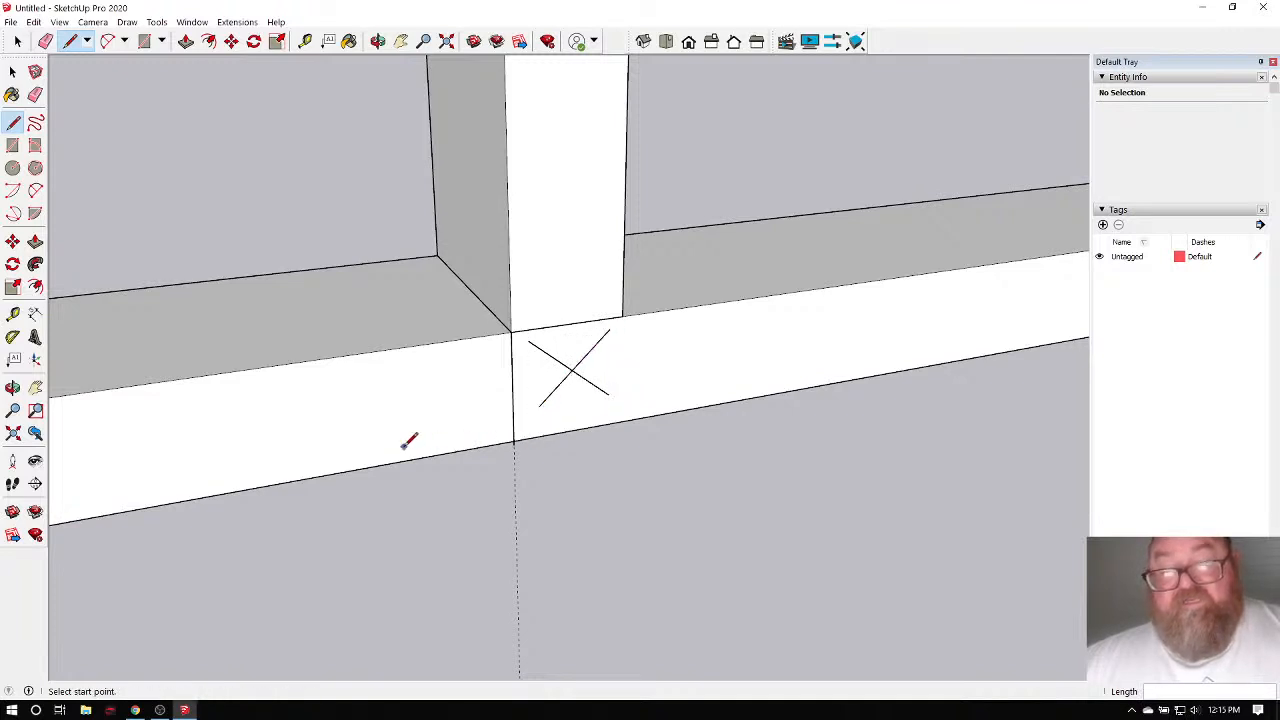
scroll(400, 444, "down", 3)
scroll(457, 409, "up", 4)
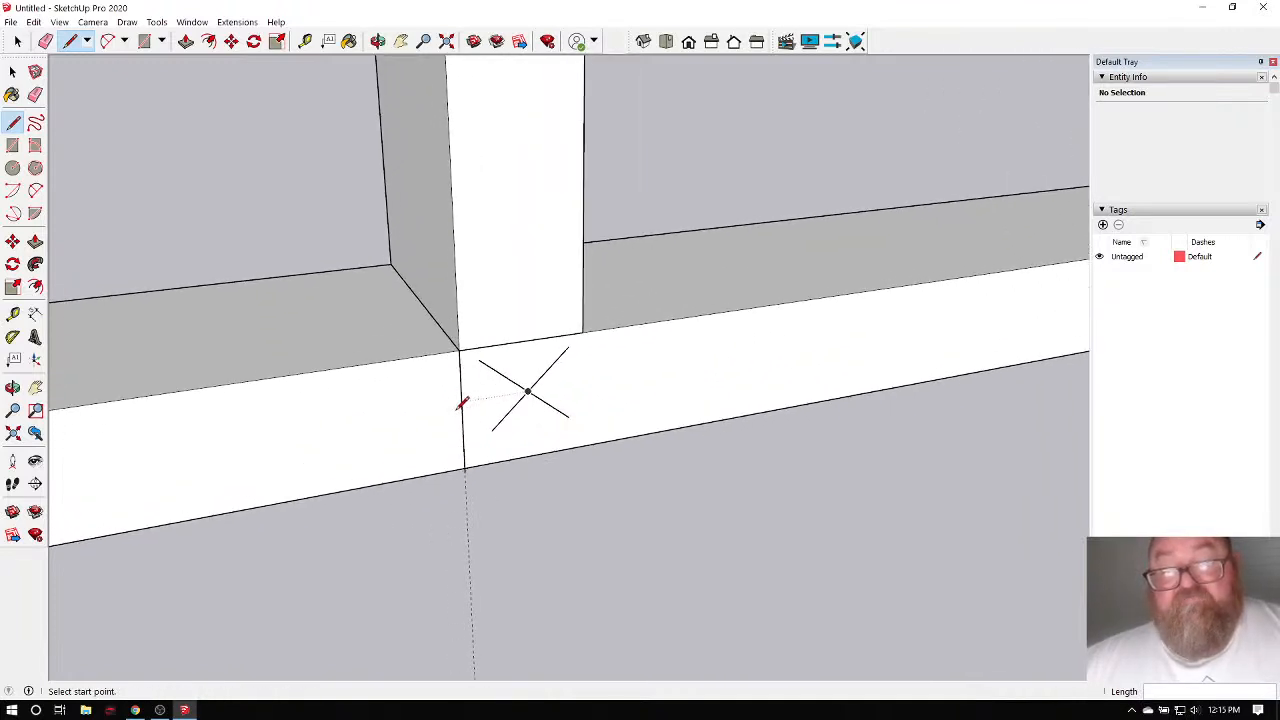
scroll(282, 438, "down", 3)
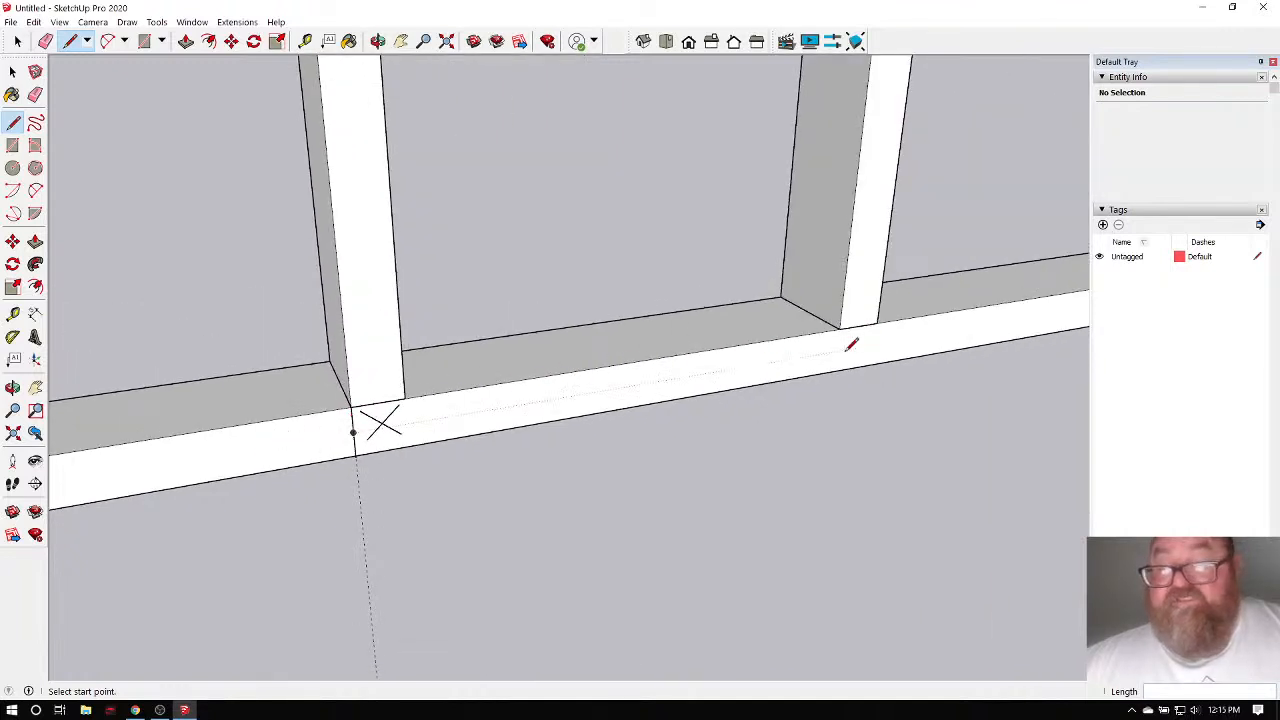
scroll(129, 423, "down", 4)
scroll(589, 426, "down", 2)
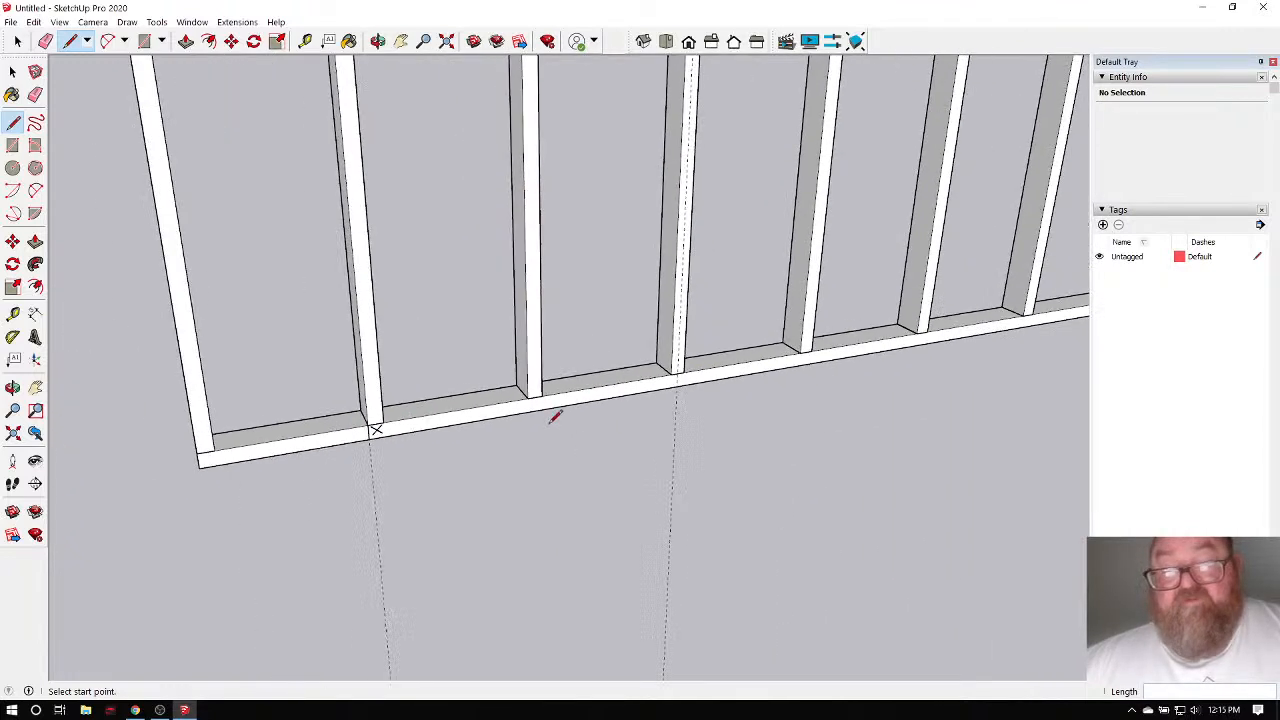
left_click(46, 41)
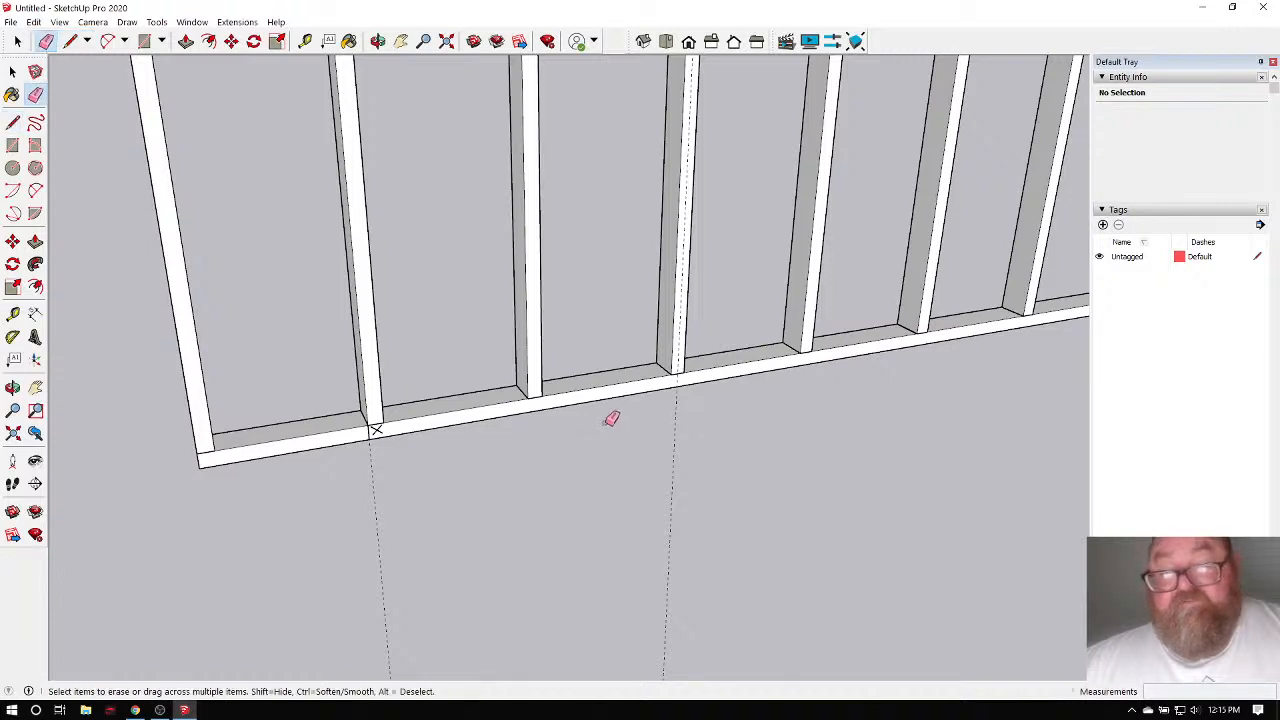
scroll(357, 503, "up", 1)
scroll(381, 431, "up", 2)
scroll(400, 415, "up", 2)
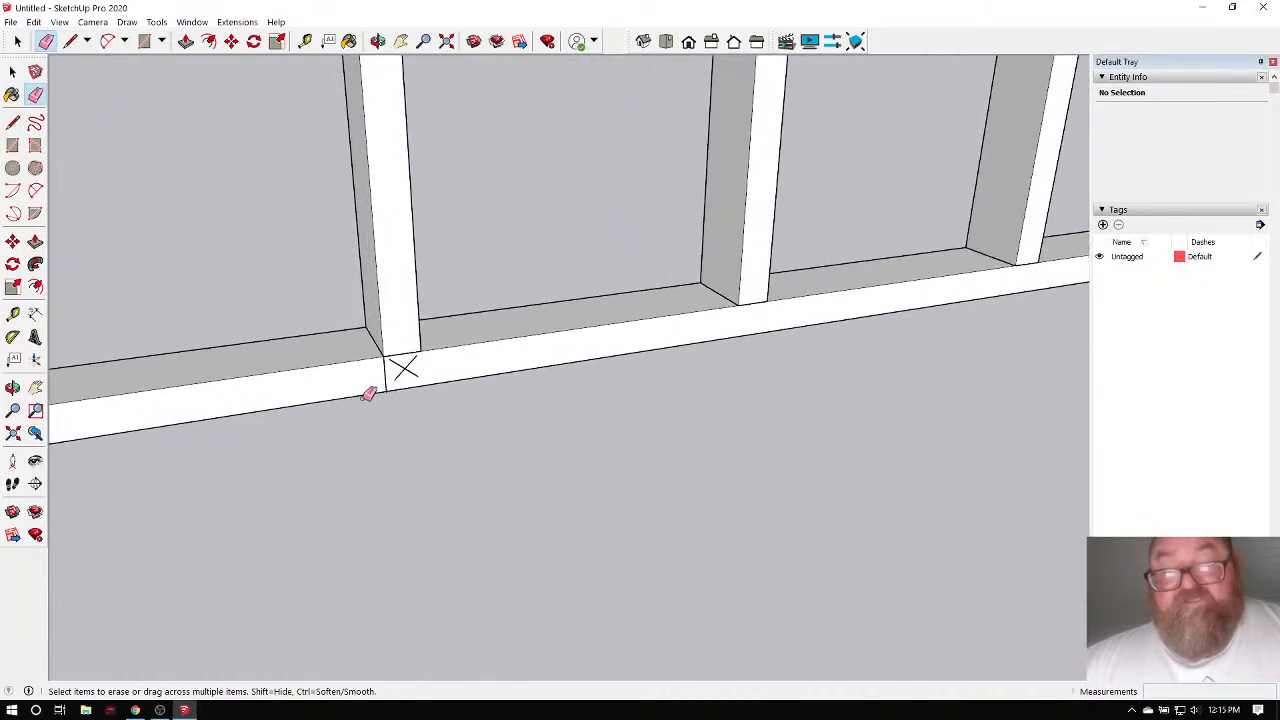
left_click(397, 356)
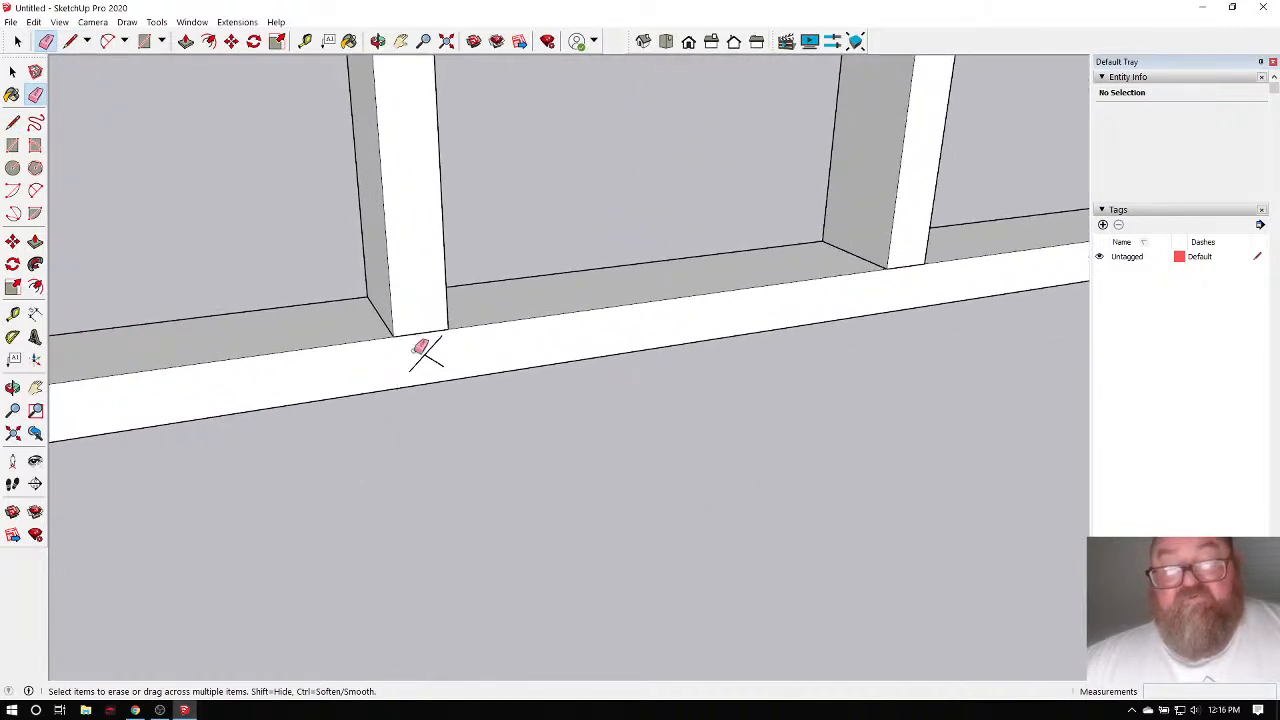
left_click(430, 352)
scroll(415, 448, "down", 5)
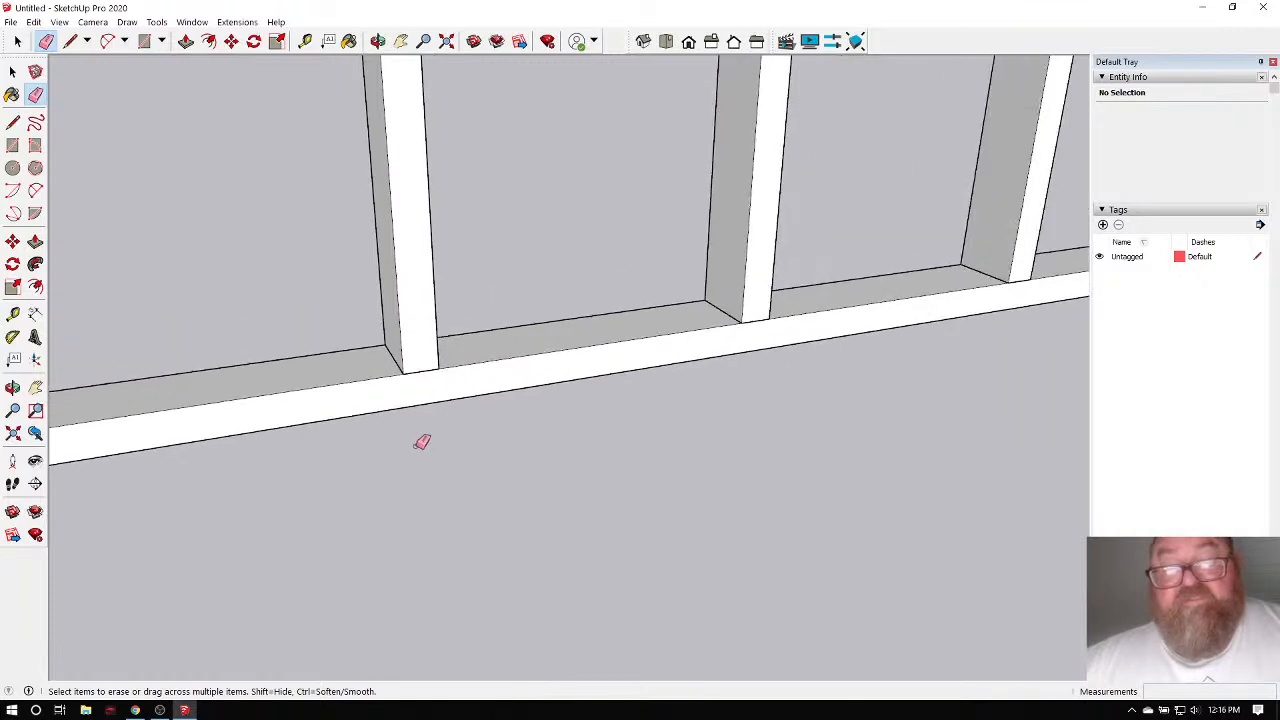
scroll(404, 453, "down", 4)
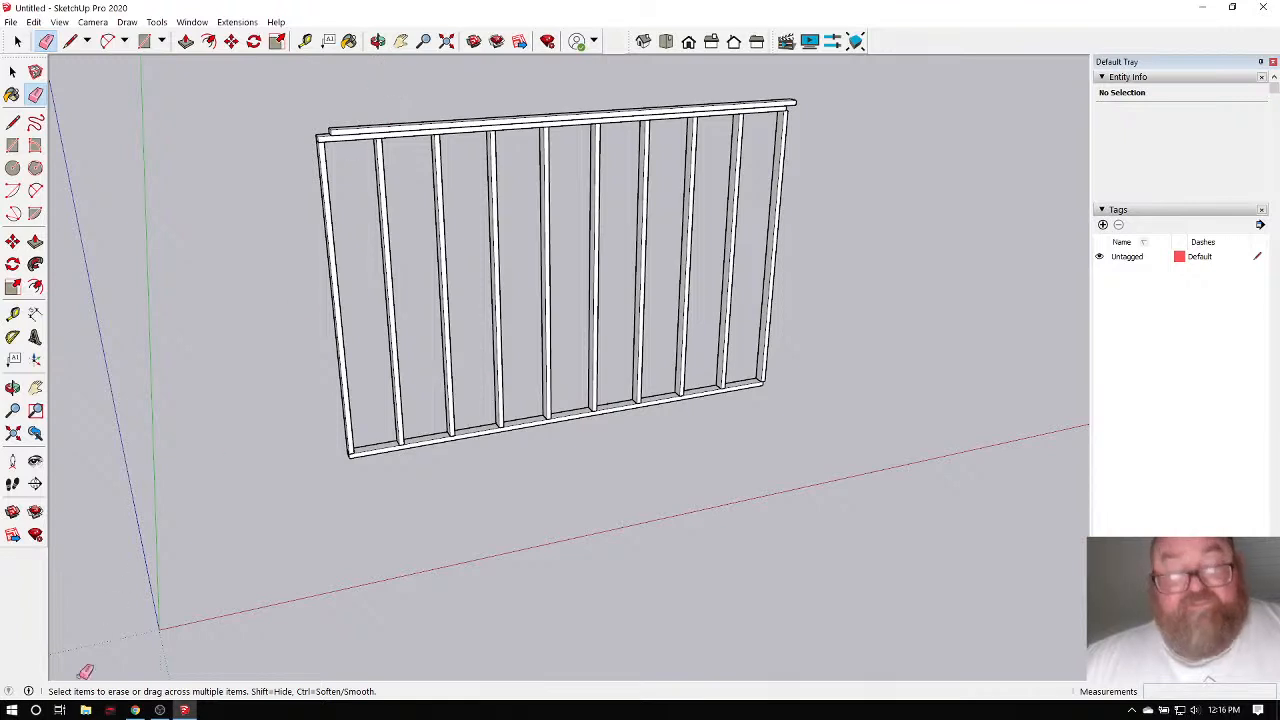
left_click(135, 710)
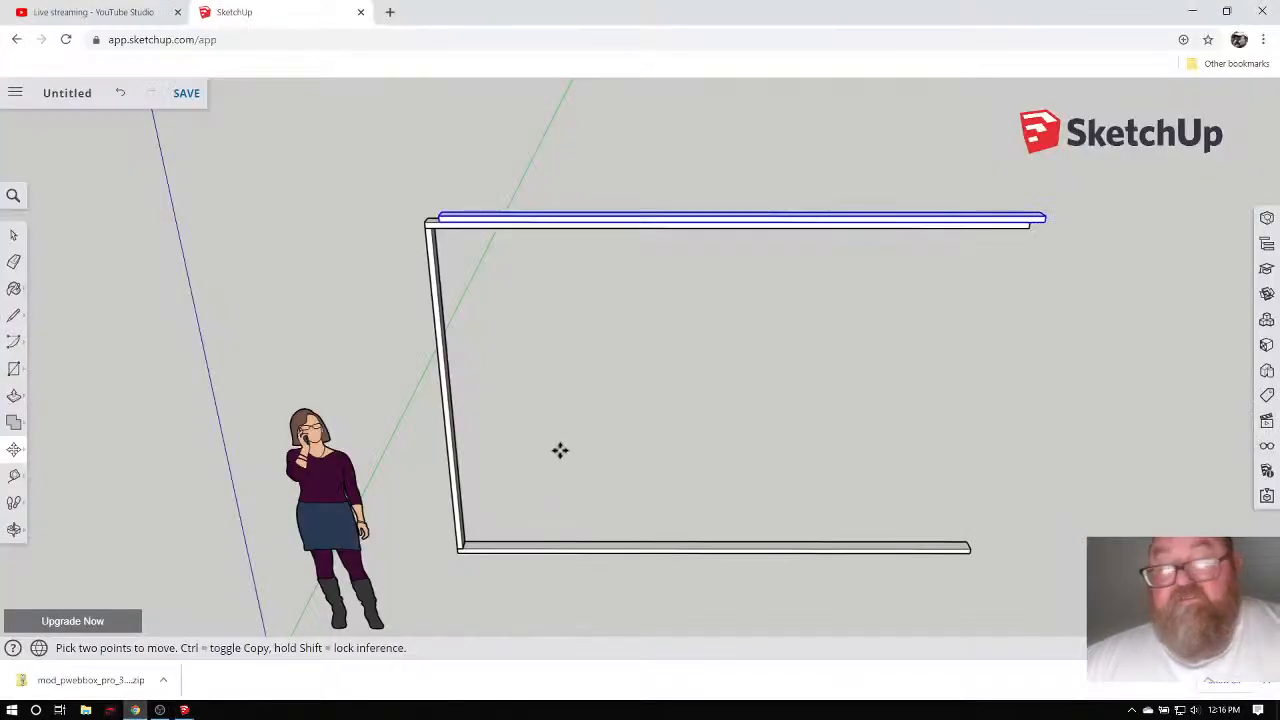
left_click(120, 14)
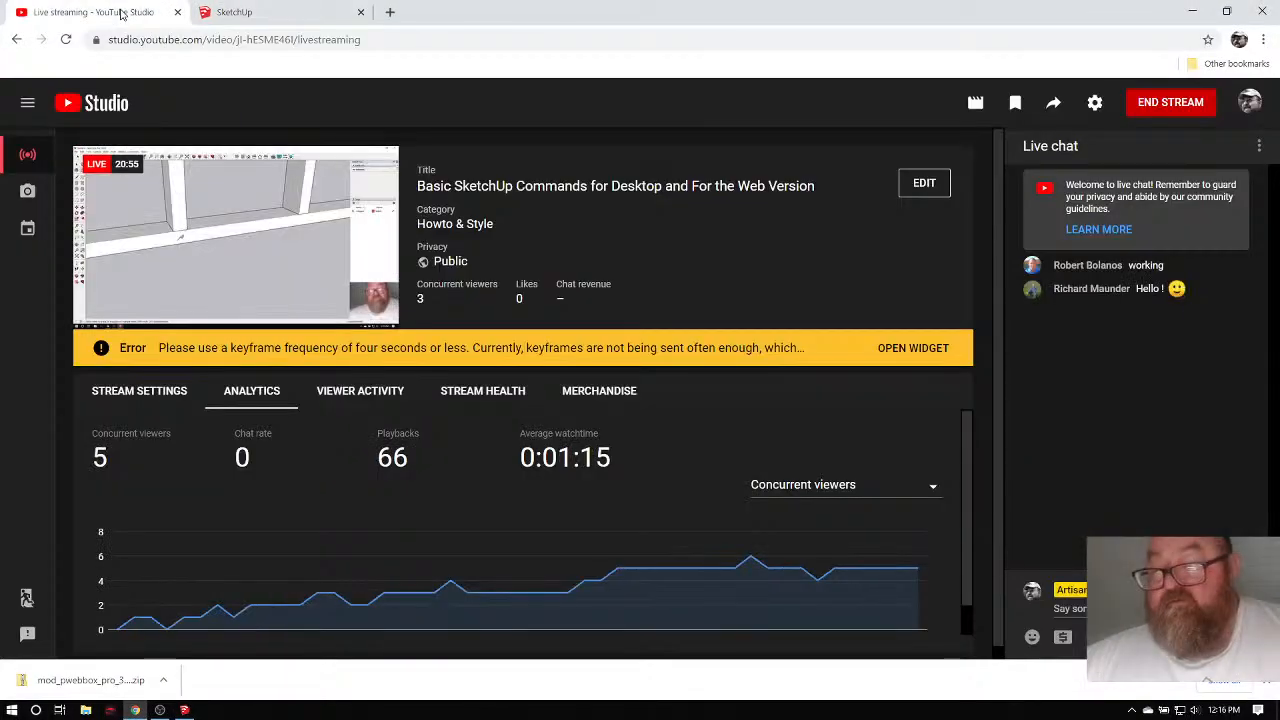
left_click(300, 10)
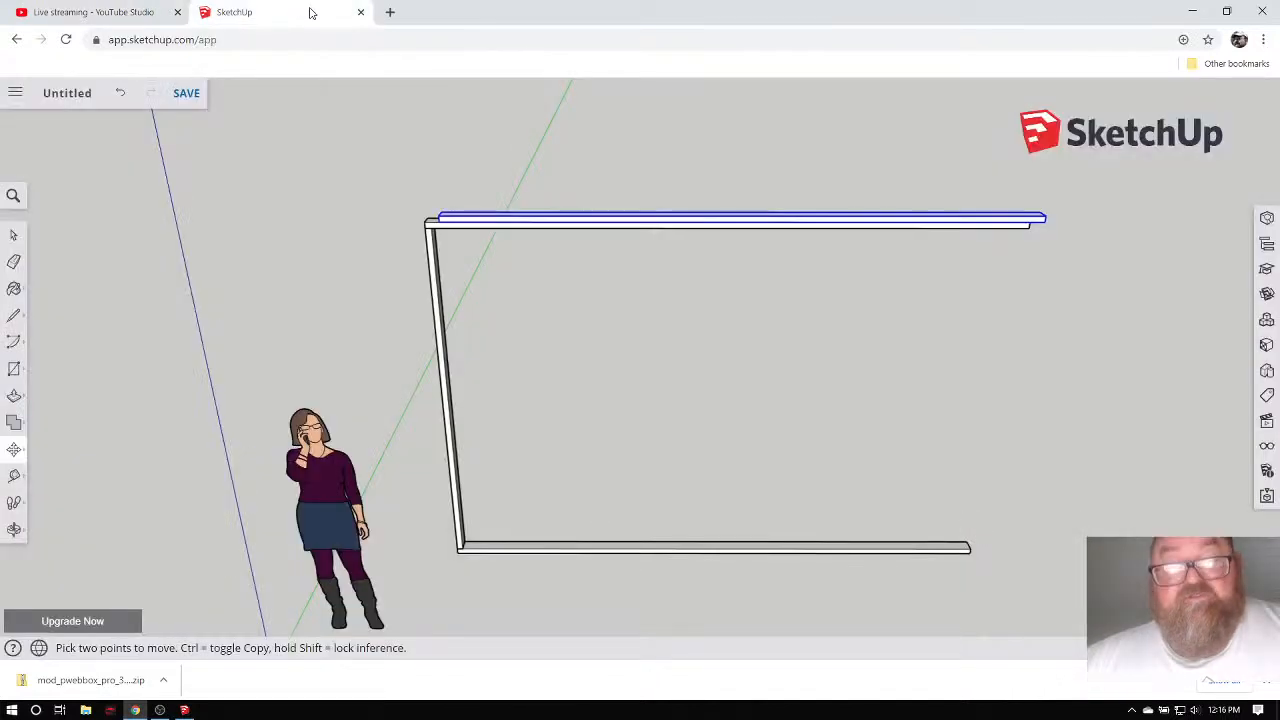
left_click(184, 710)
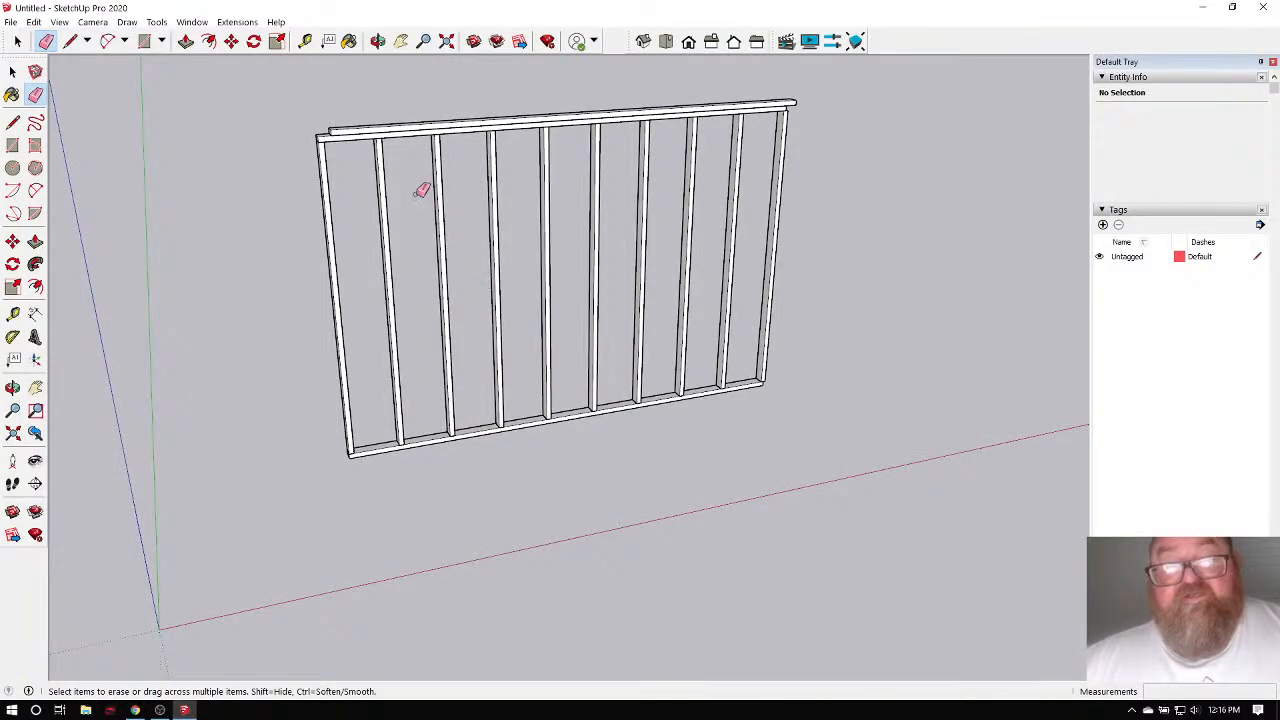
left_click(378, 41)
left_click_drag(797, 340, 841, 435)
scroll(841, 435, "up", 4)
left_click_drag(618, 387, 869, 366)
scroll(869, 366, "down", 4)
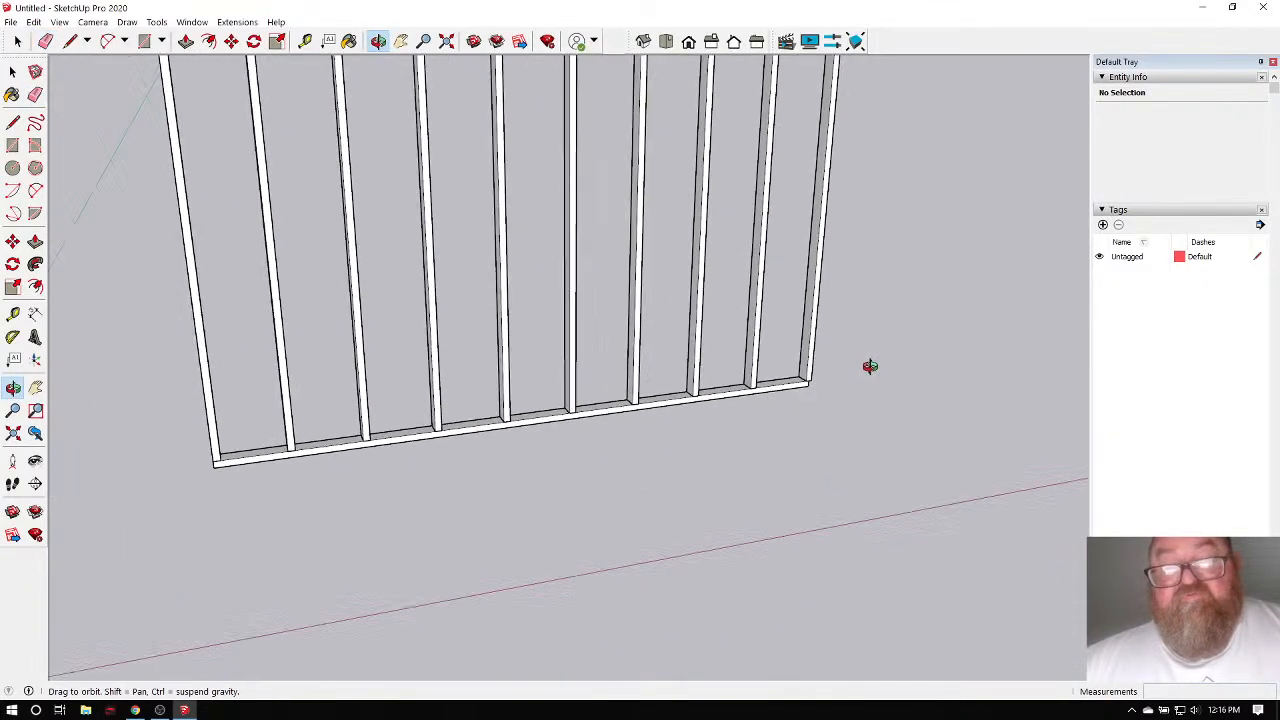
left_click_drag(484, 398, 542, 458)
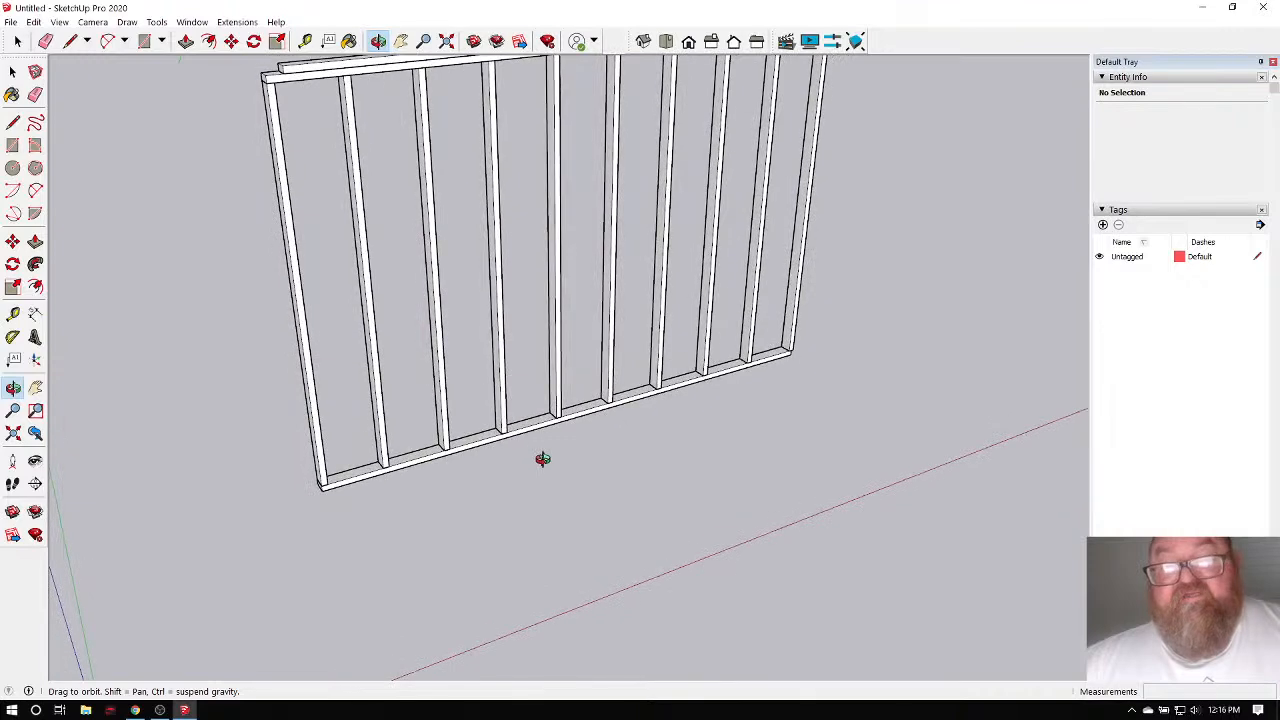
scroll(355, 489, "up", 3)
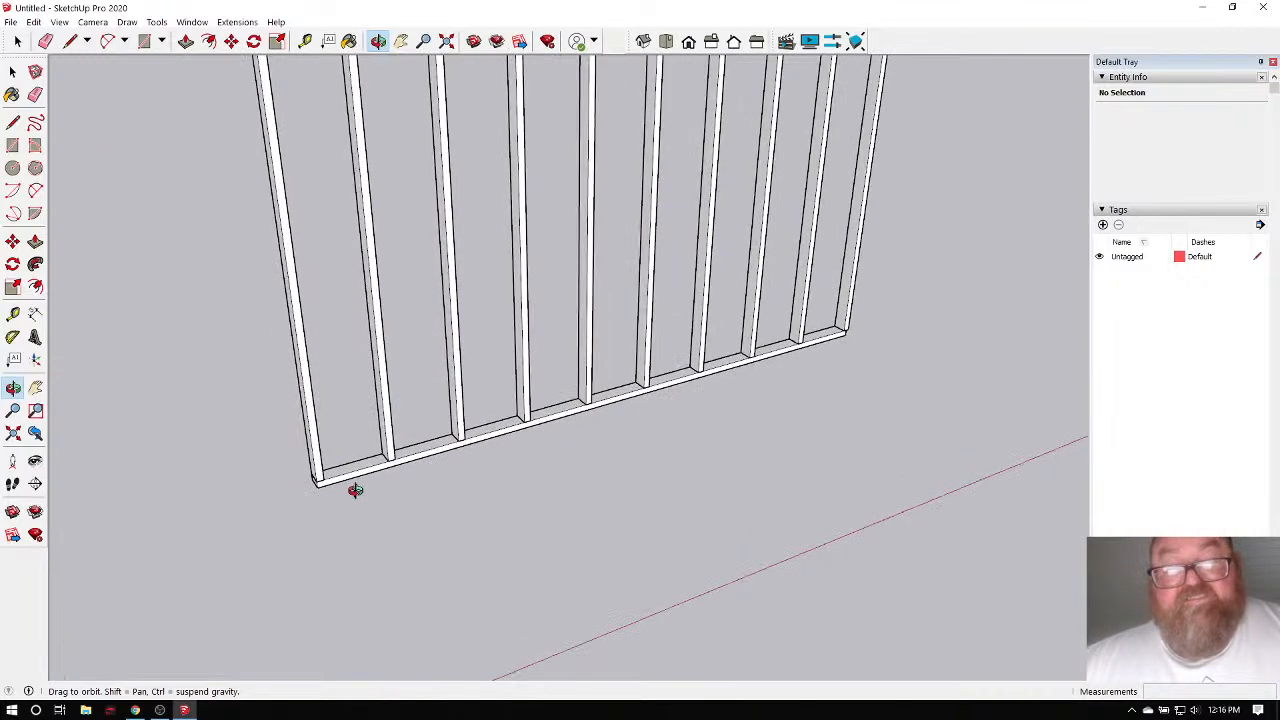
scroll(357, 486, "down", 3)
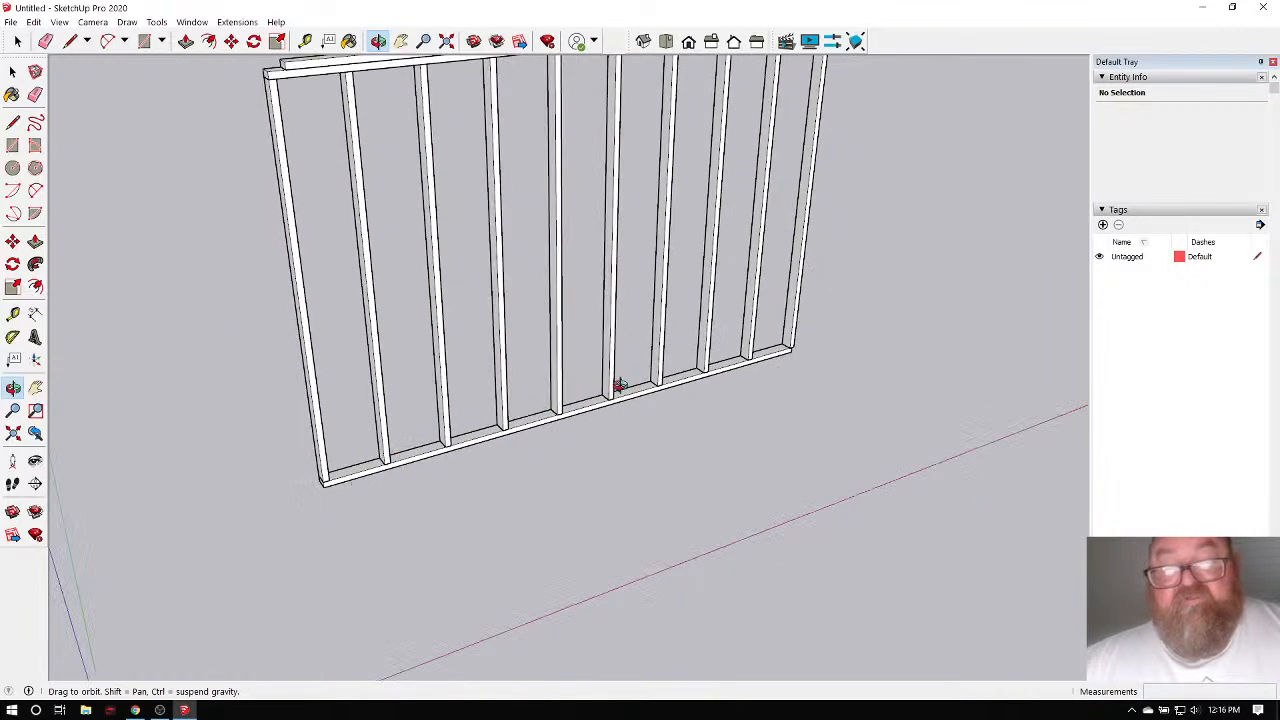
scroll(360, 436, "up", 3)
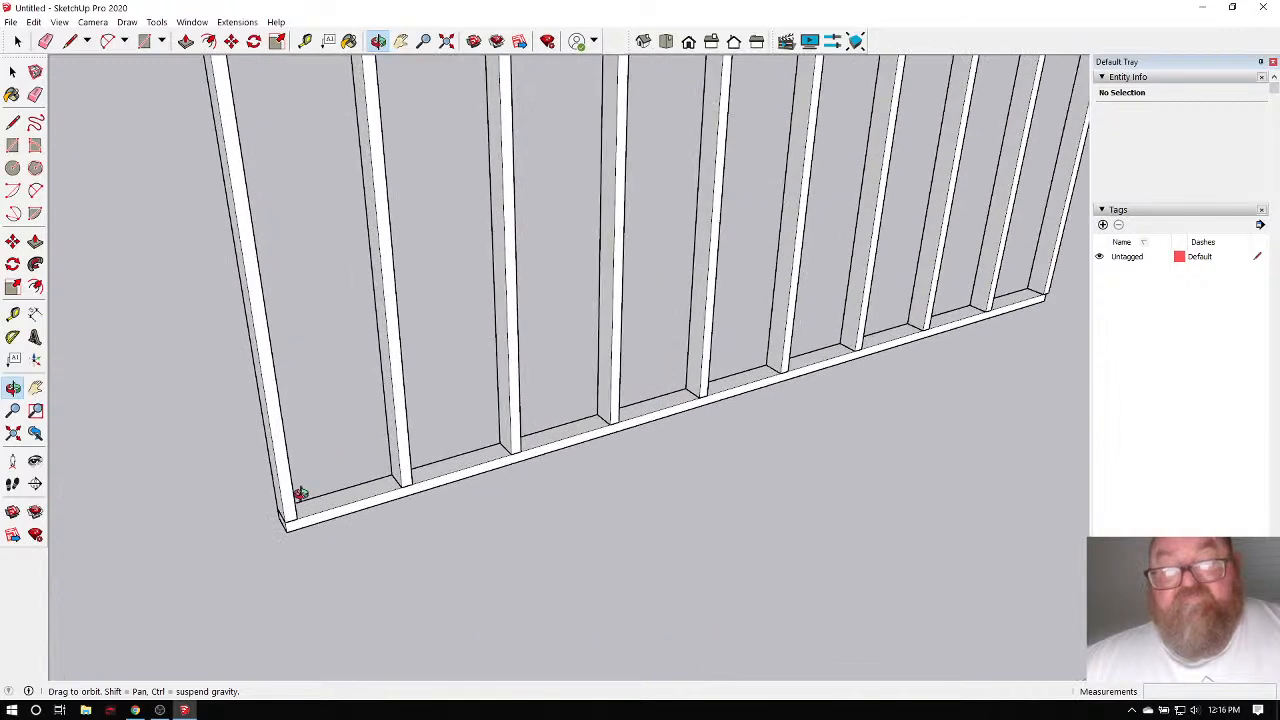
scroll(300, 493, "down", 5)
left_click_drag(289, 500, 829, 487)
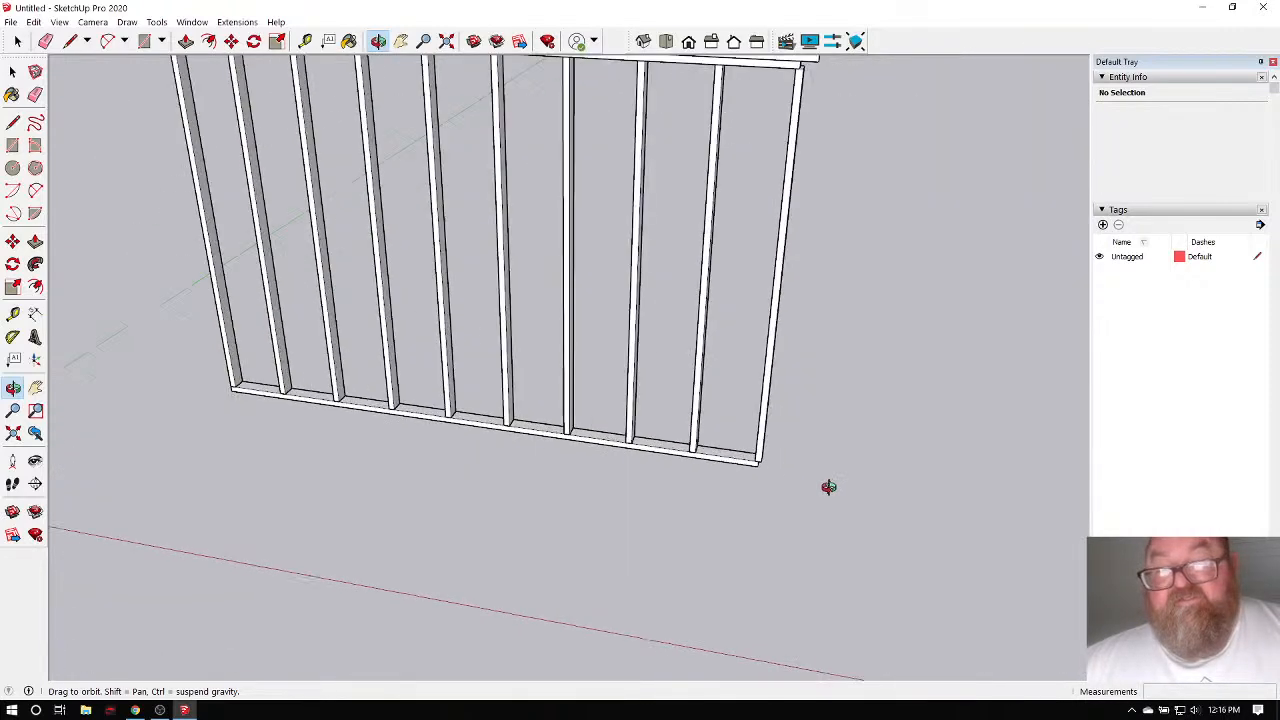
scroll(800, 465, "up", 4)
key("space")
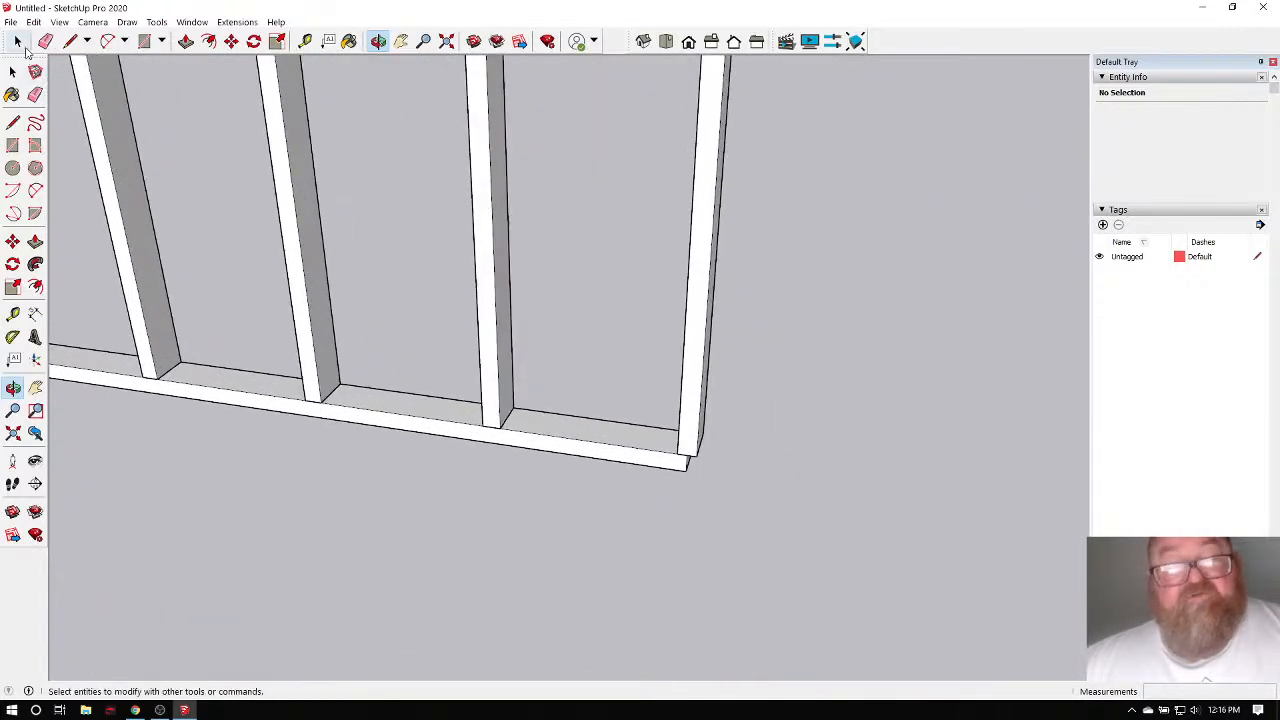
scroll(650, 415, "up", 2)
Snap the right-end stud's bottom corner onto the bottom plate's end.
left_click(746, 473)
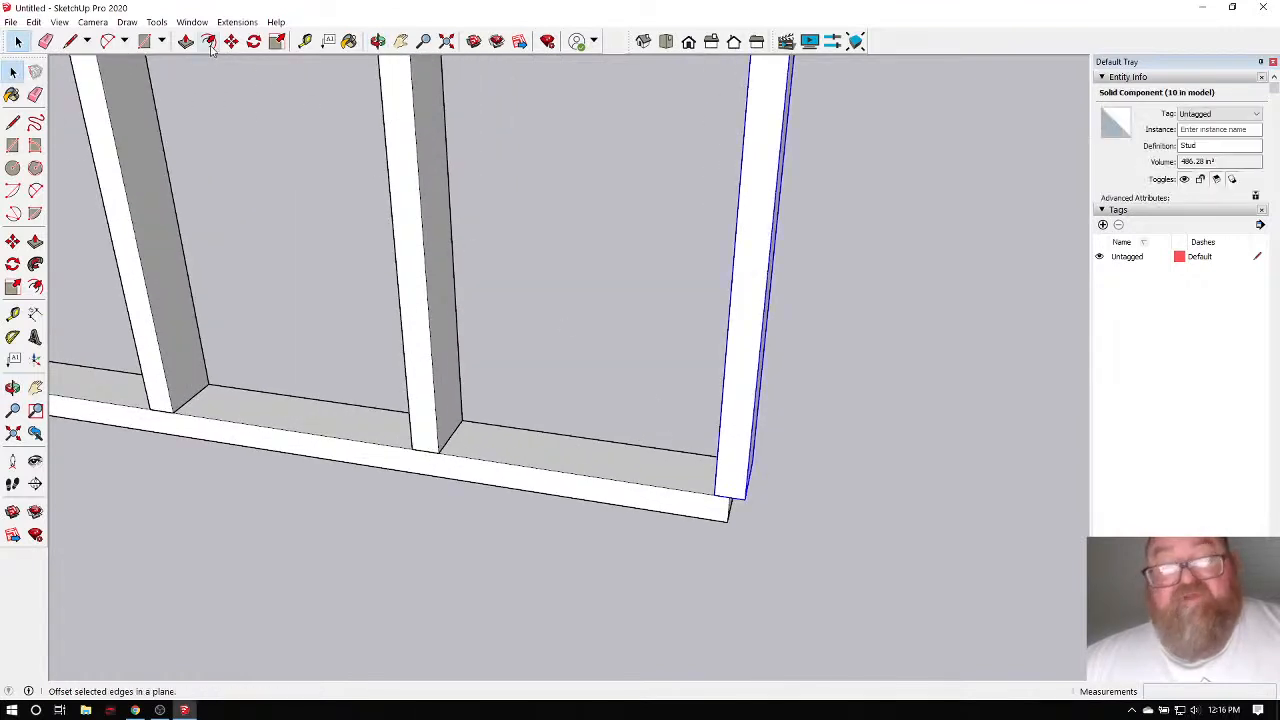
left_click(231, 41)
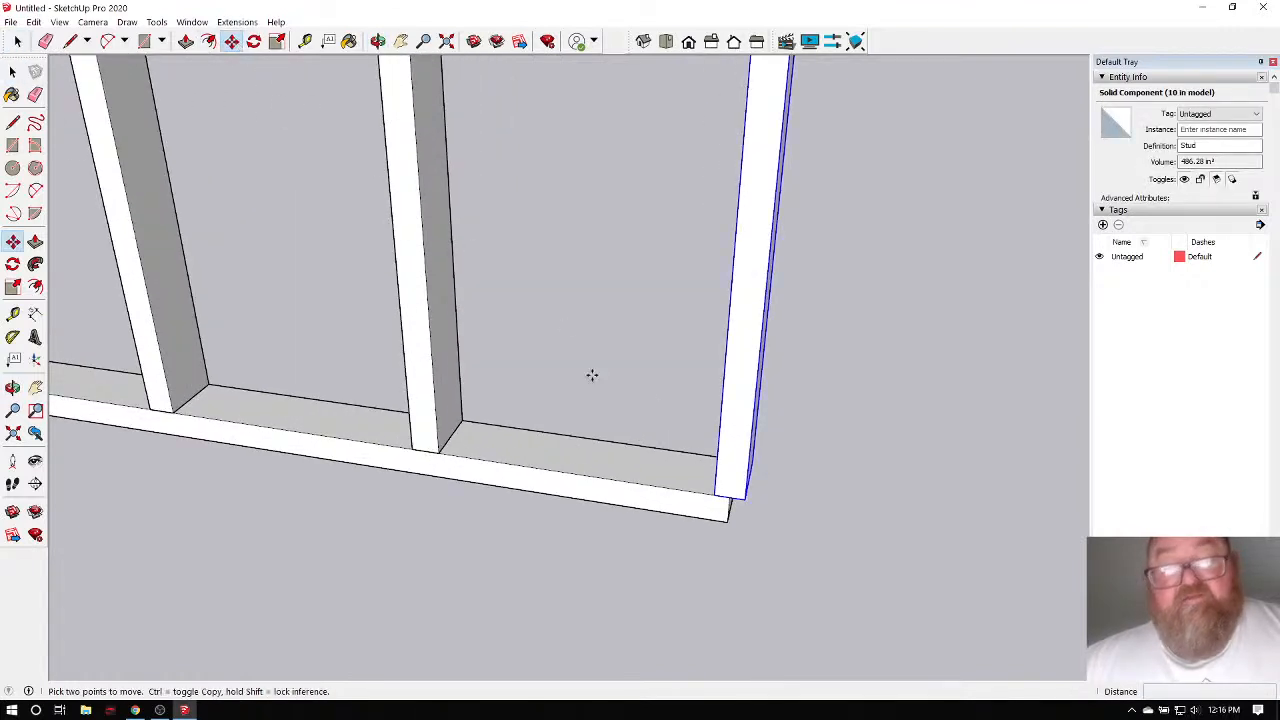
left_click(745, 499)
left_click(732, 499)
scroll(711, 525, "down", 2)
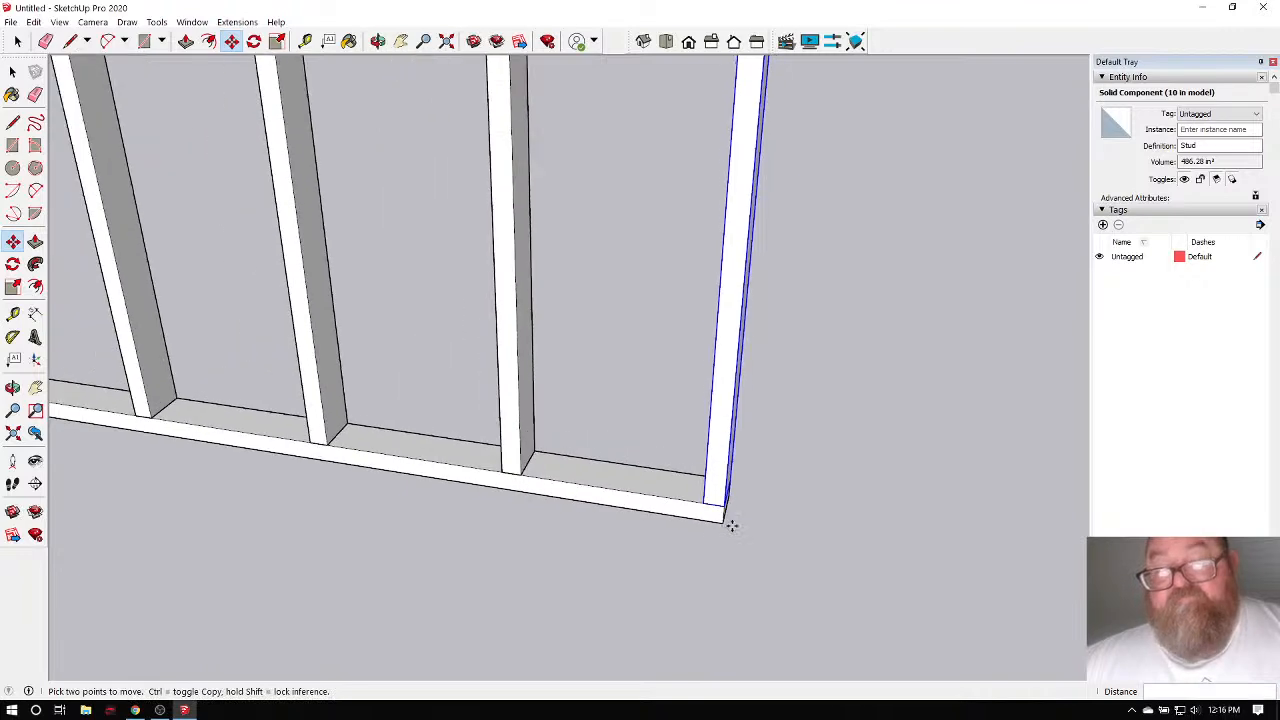
scroll(732, 525, "down", 6)
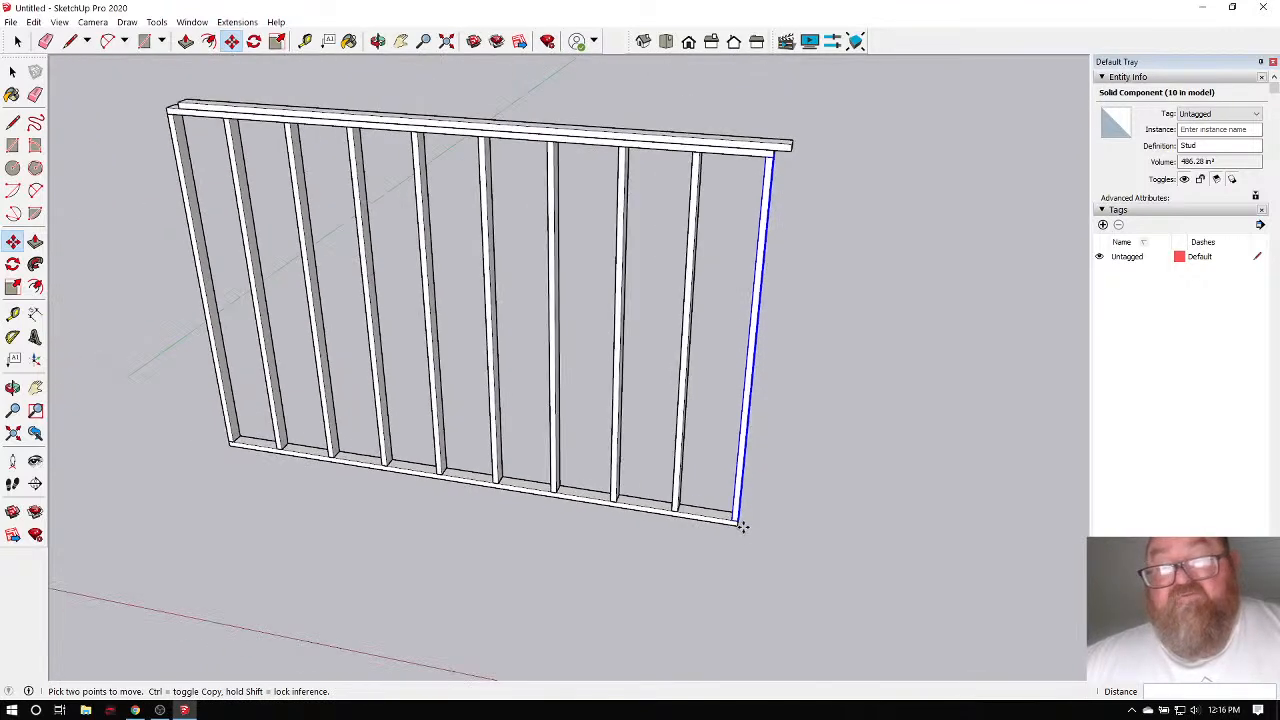
left_click(378, 41)
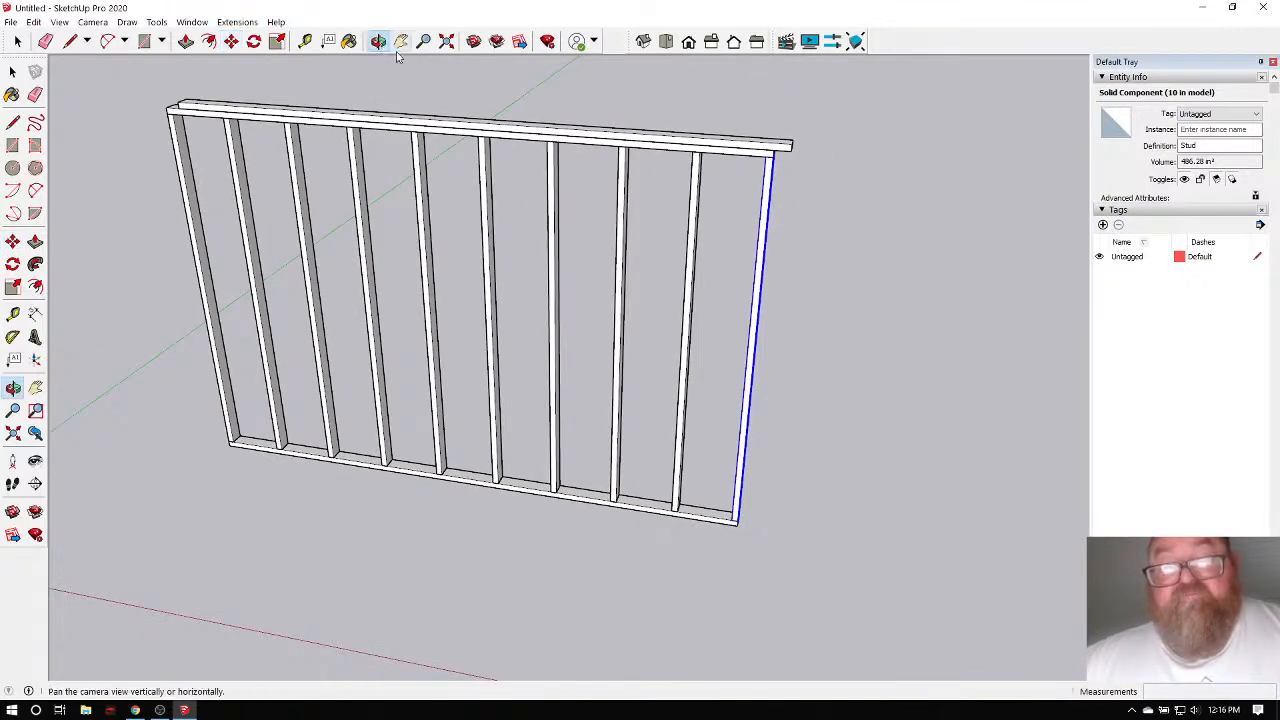
left_click_drag(660, 192, 540, 205)
scroll(746, 189, "up", 6)
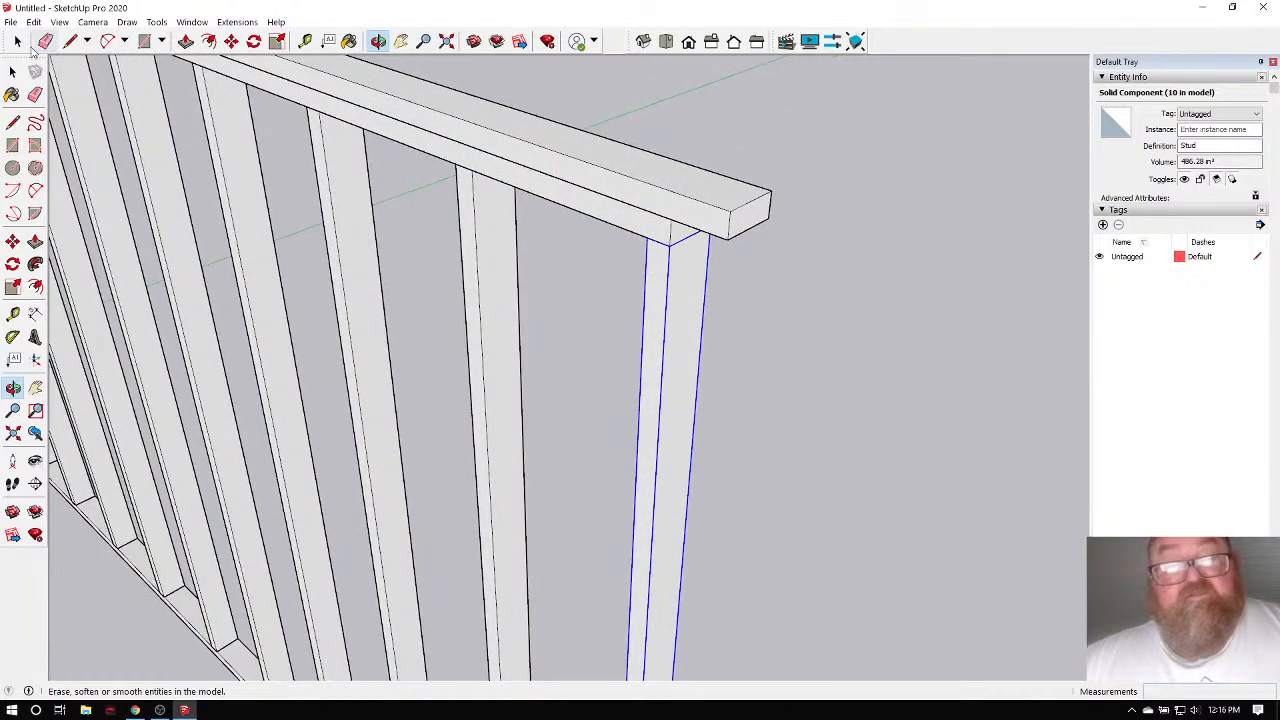
Open the upper top plate component for editing, ready to push its end face.
left_click(17, 41)
left_click(618, 188)
double_click(620, 188)
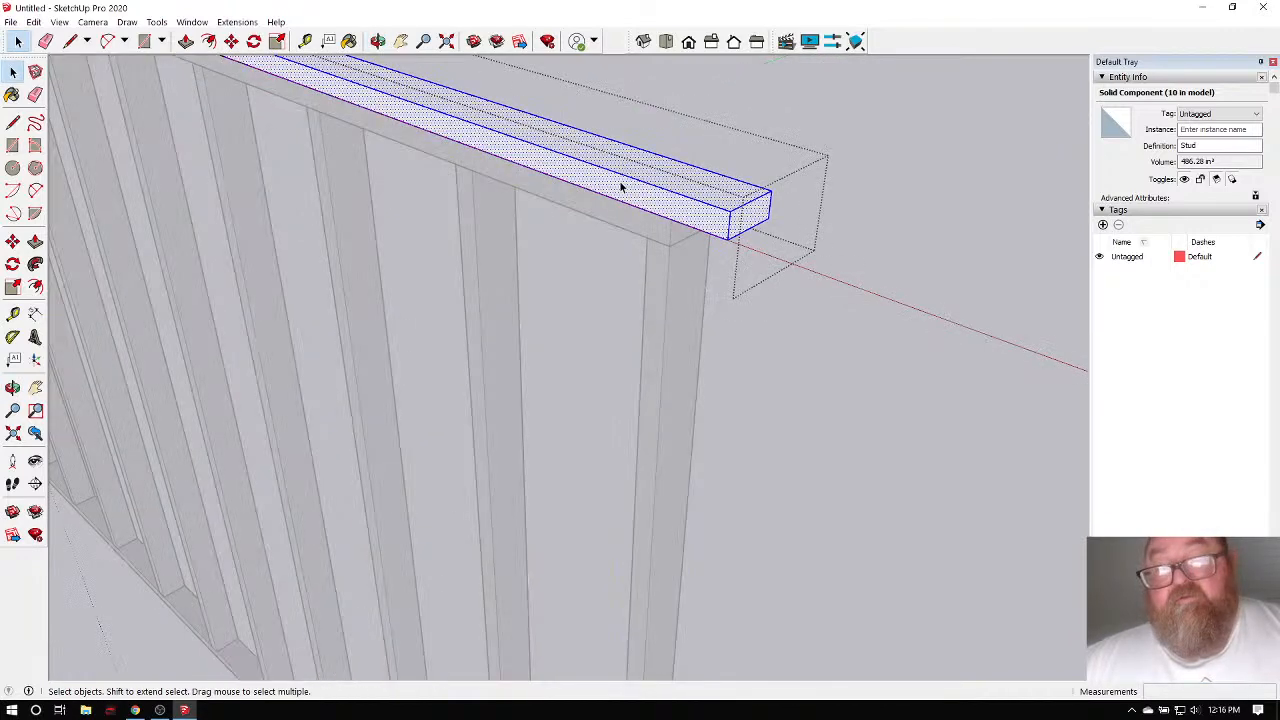
left_click(666, 117)
left_click(186, 41)
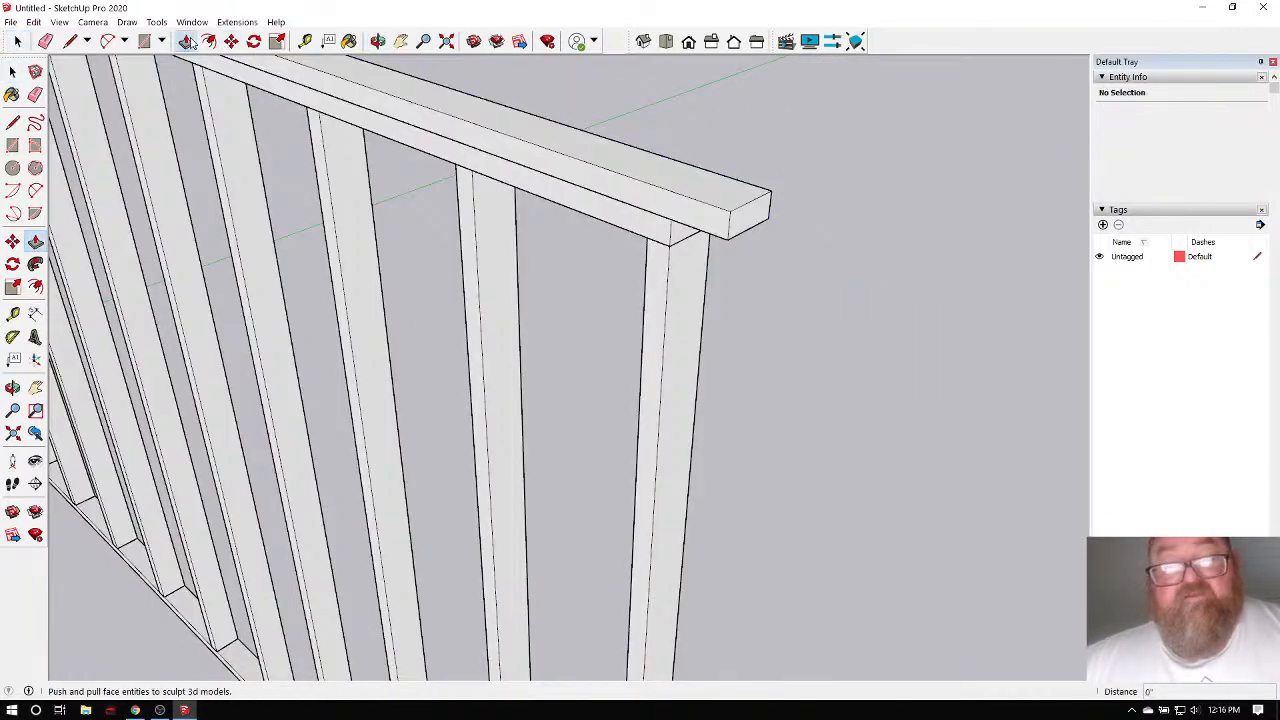
left_click(17, 41)
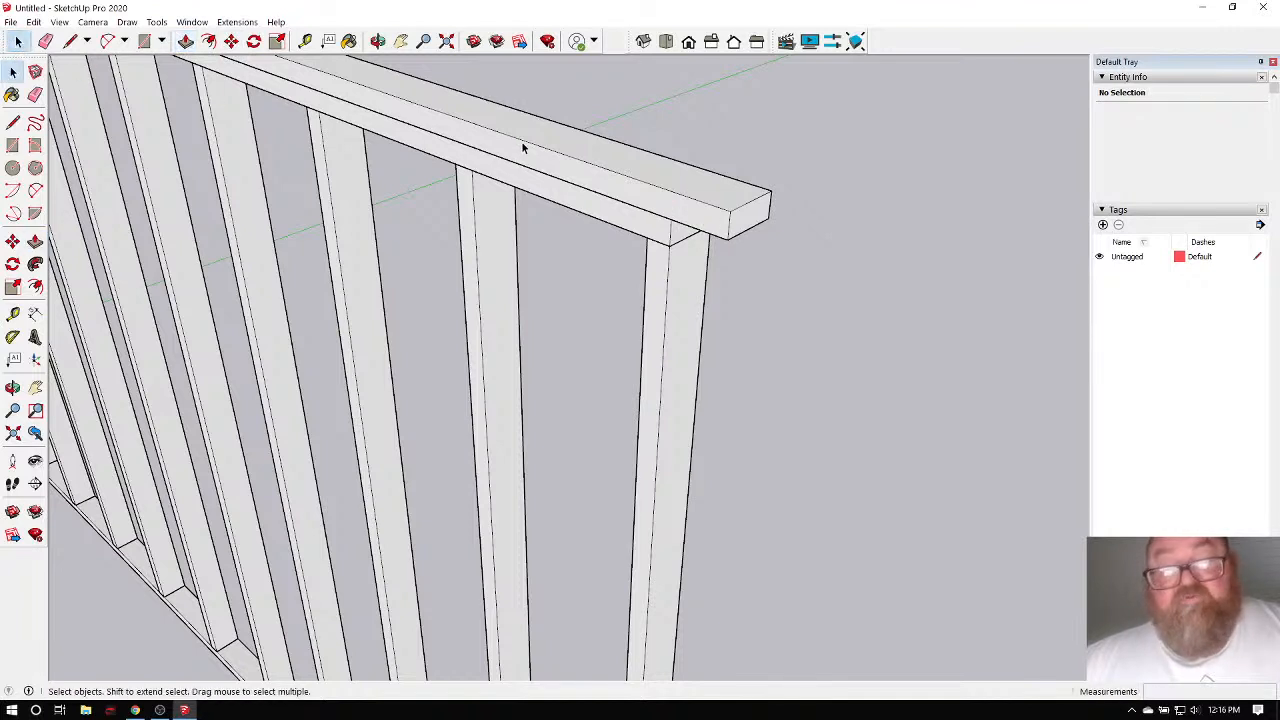
double_click(654, 174)
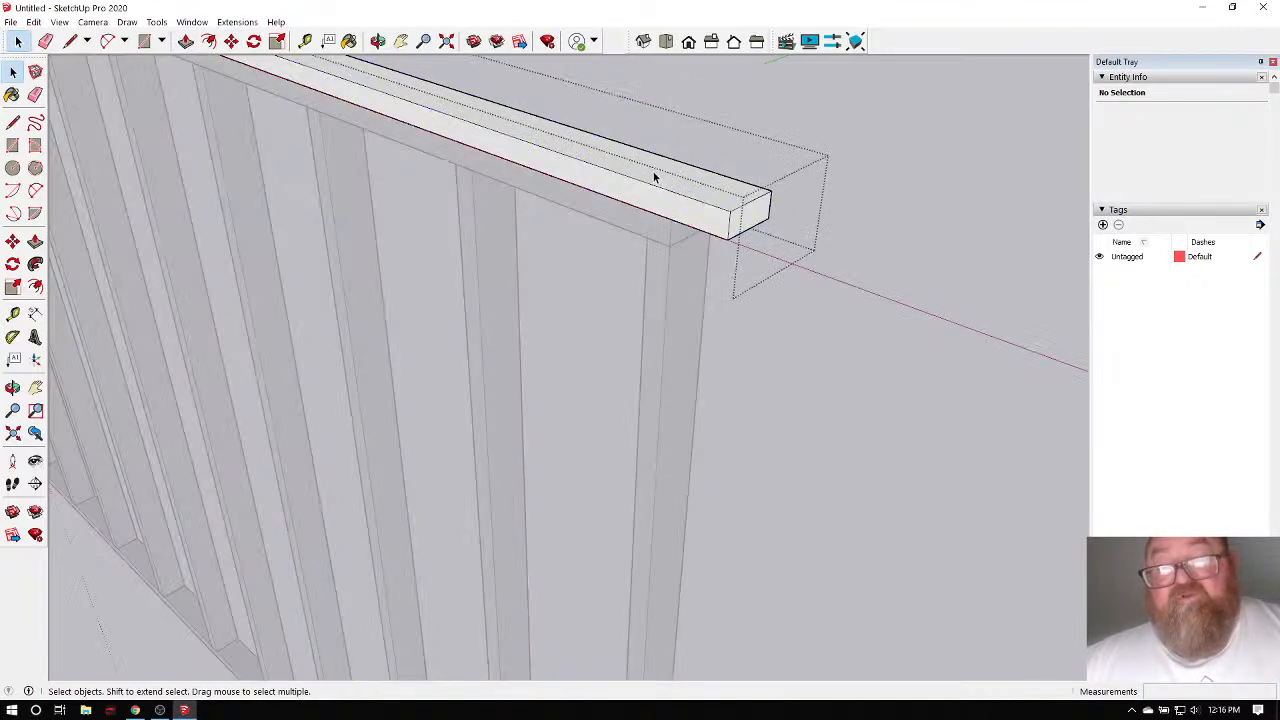
left_click(186, 41)
Push the plate's right end face back 3 1/2" so it stops short of the wall end.
left_click(740, 225)
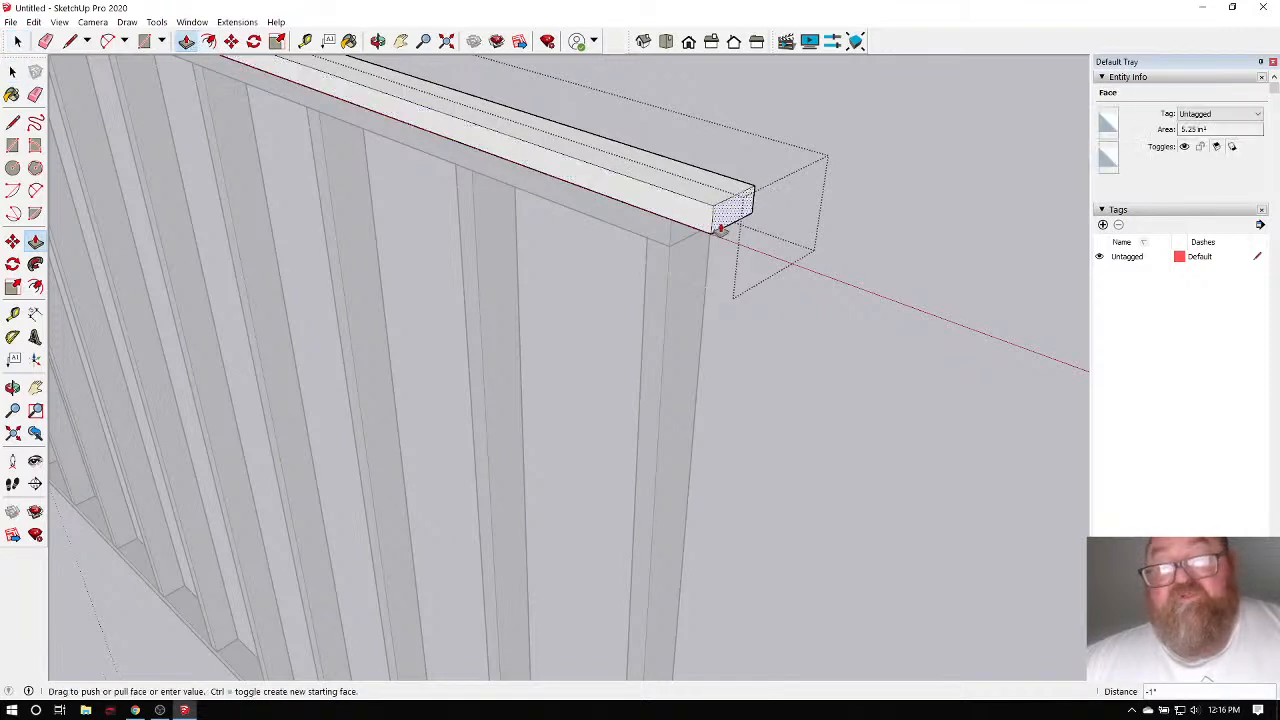
left_click(681, 240)
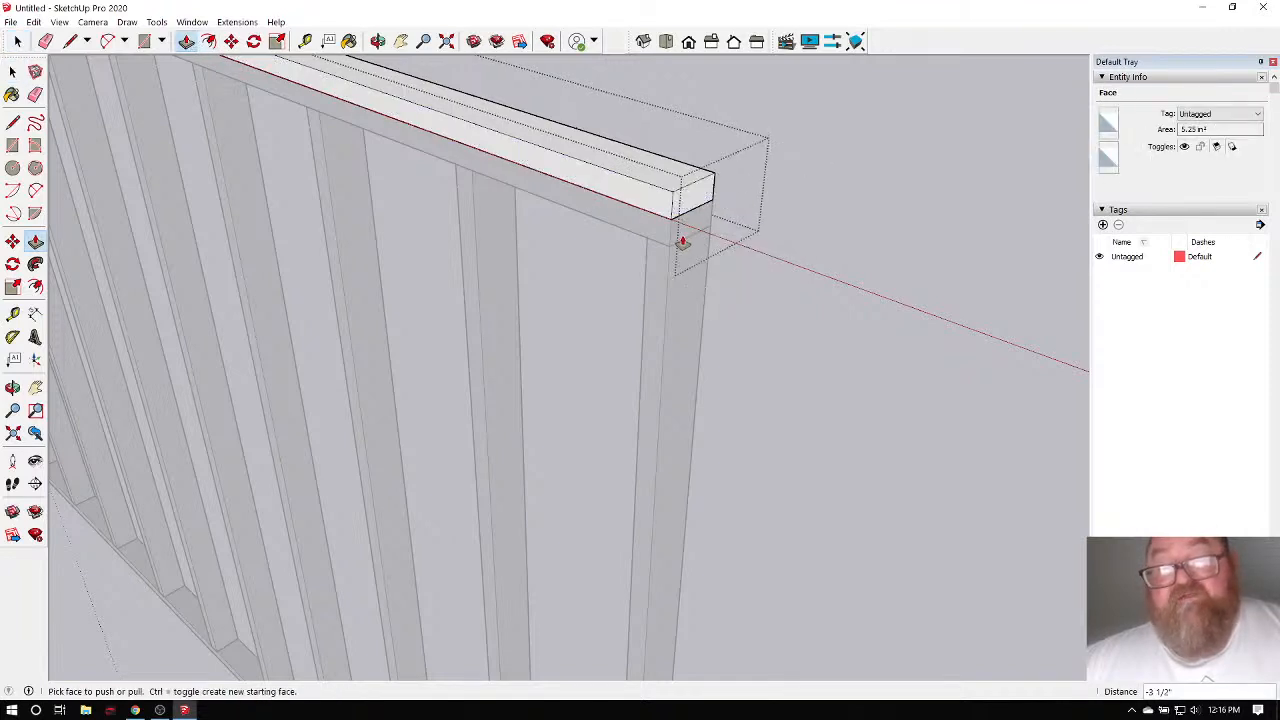
scroll(694, 220, "up", 4)
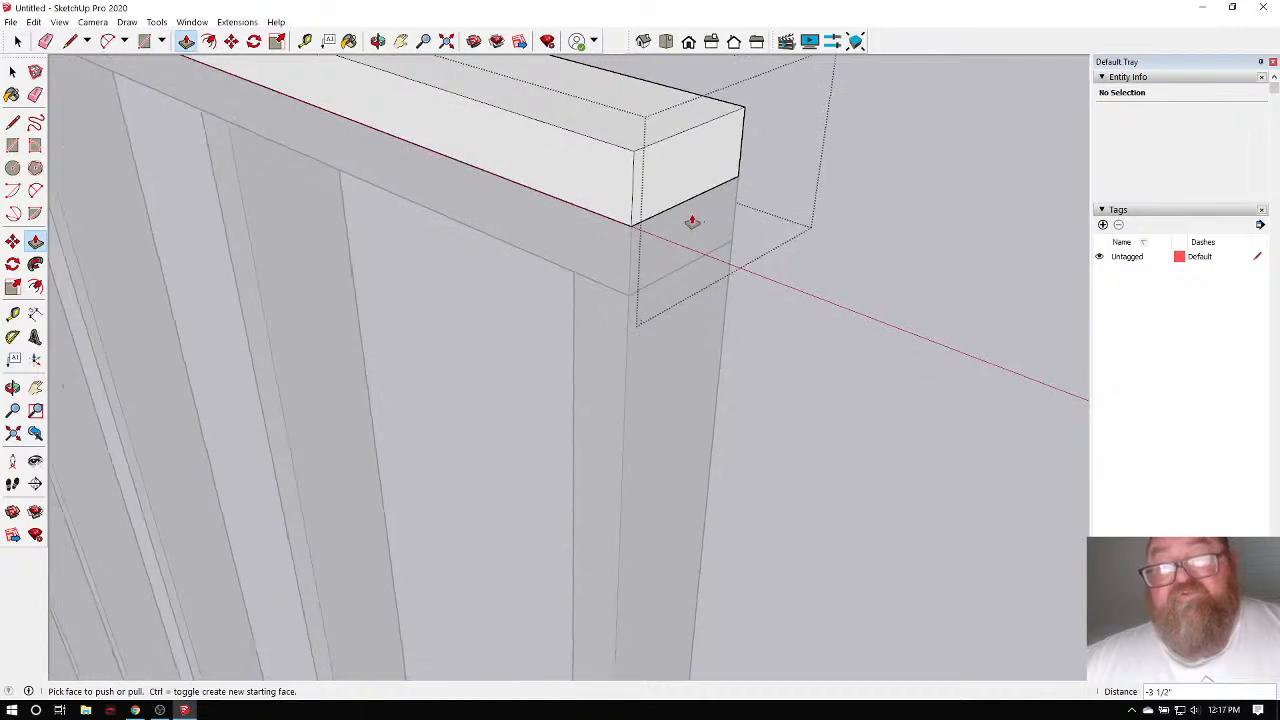
left_click(666, 190)
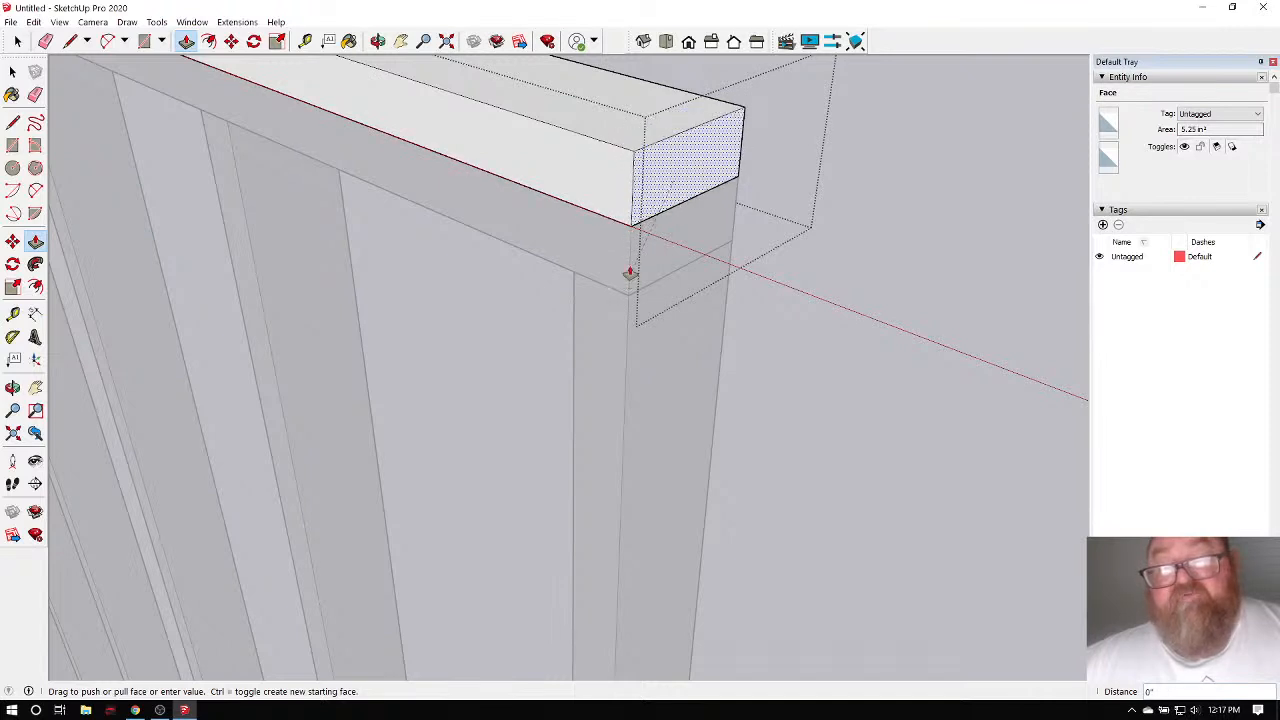
left_click(631, 277)
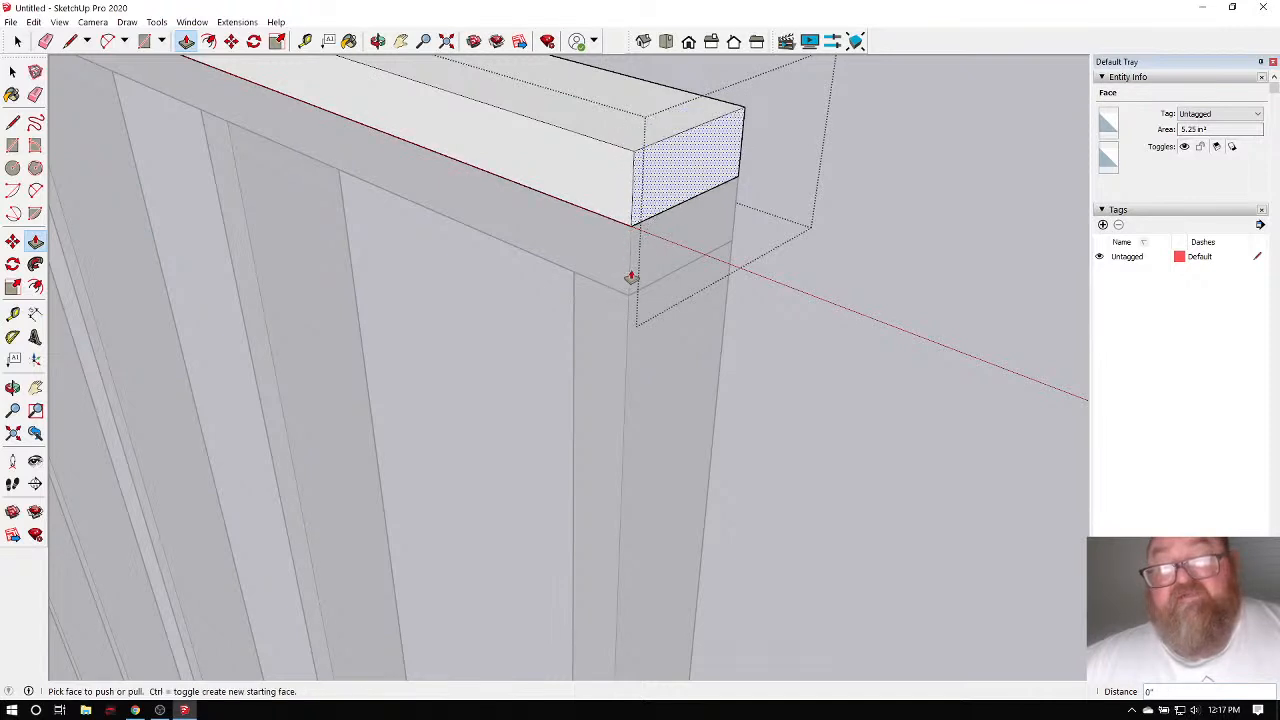
left_click(677, 166)
left_click(567, 151)
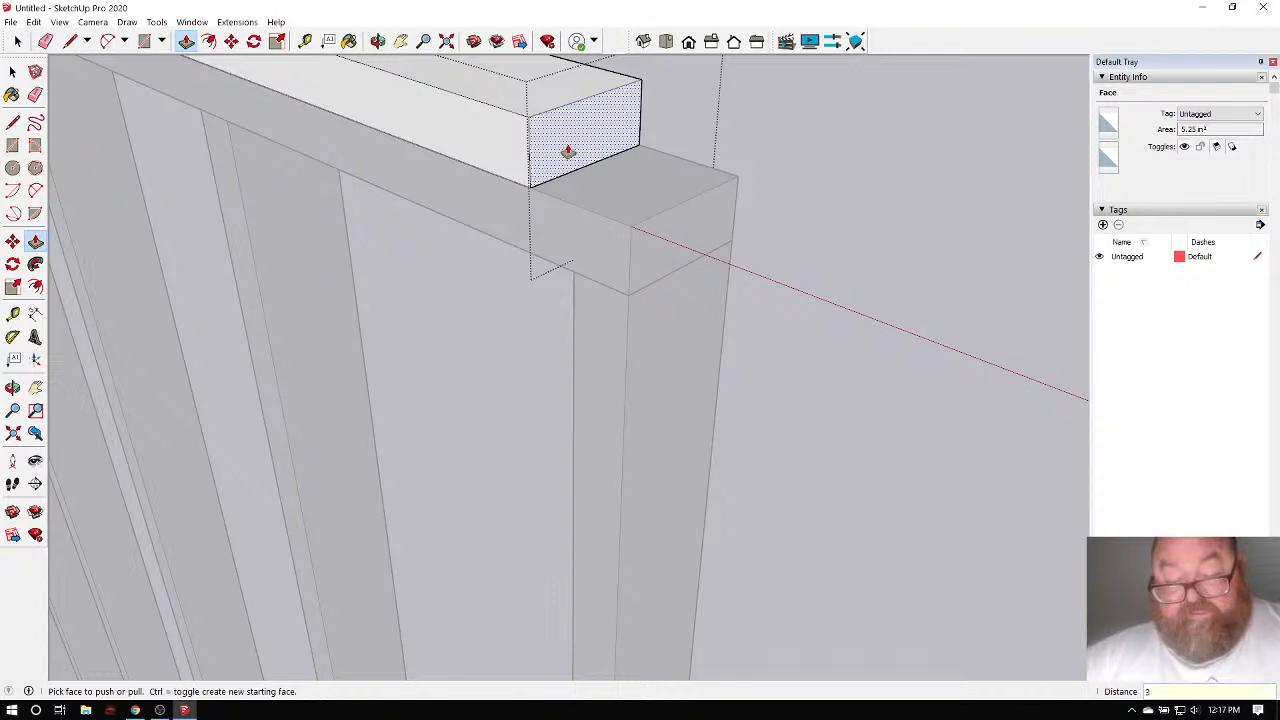
left_click(567, 151)
left_click(597, 150)
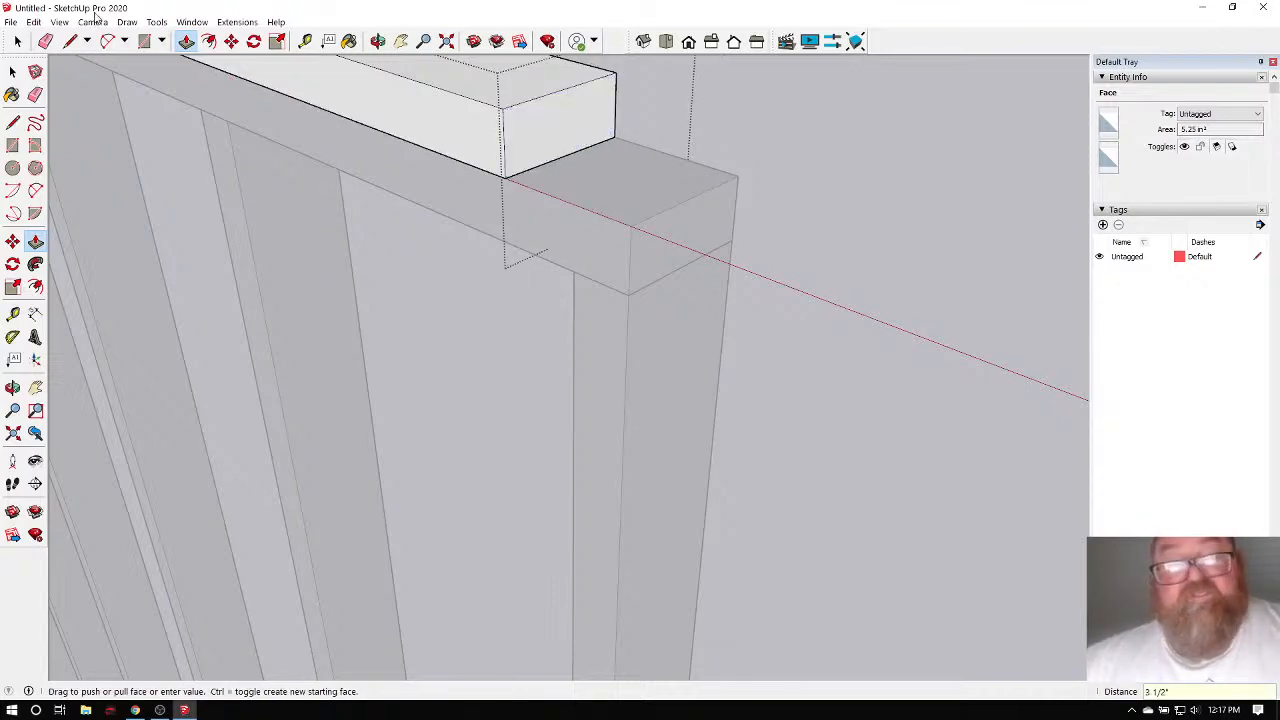
key("space")
scroll(730, 135, "down", 10)
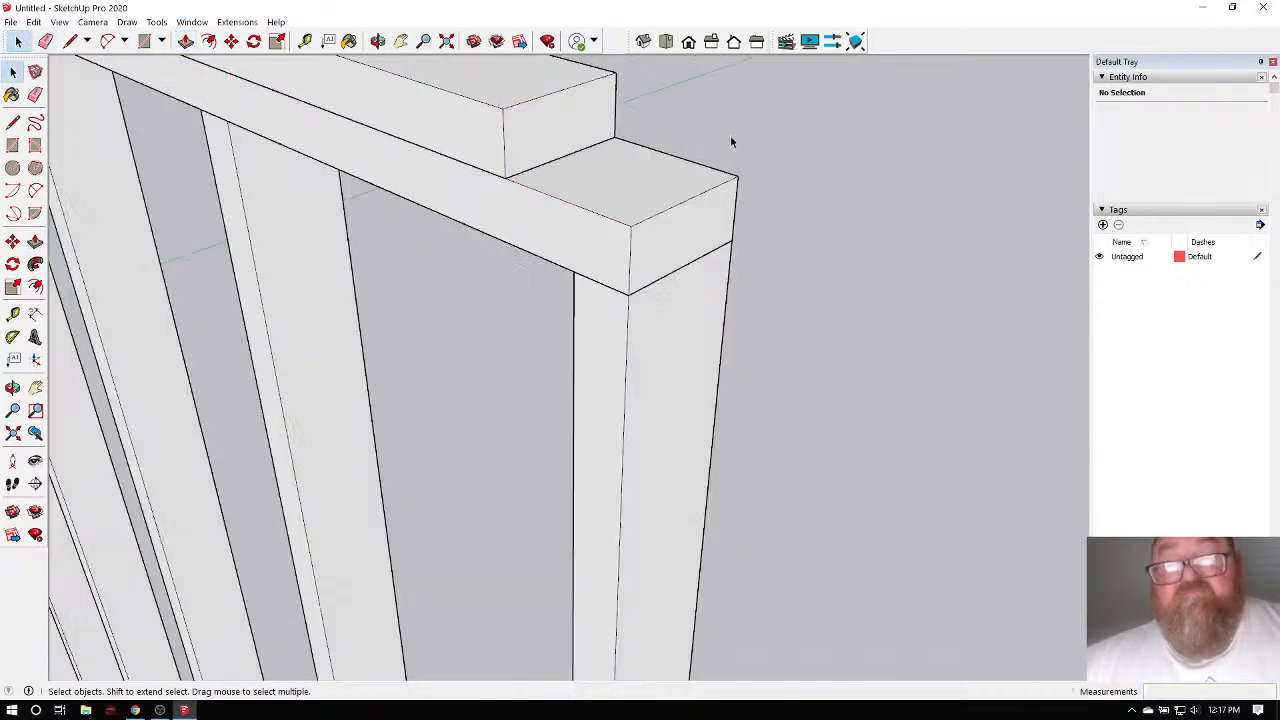
Orbit and zoom to face the whole stud wall.
left_click(378, 41)
left_click_drag(380, 131, 748, 183)
scroll(747, 187, "down", 2)
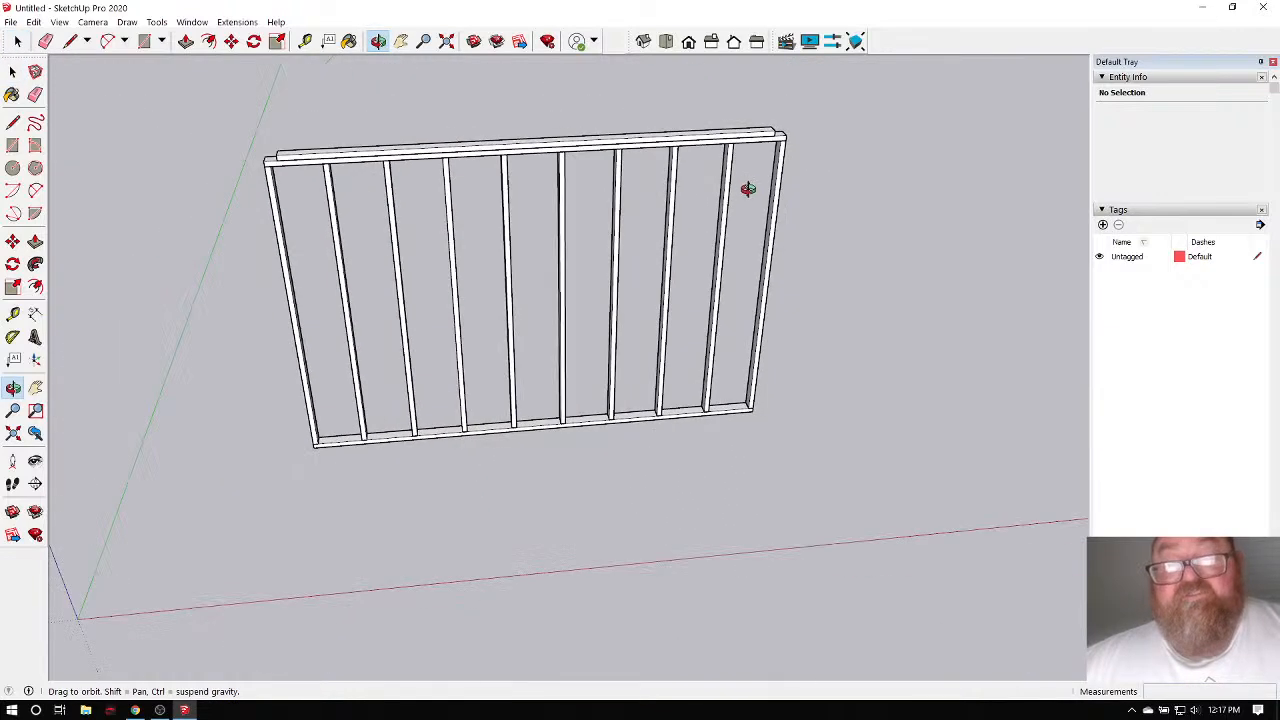
scroll(293, 200, "up", 3)
scroll(277, 495, "up", 3)
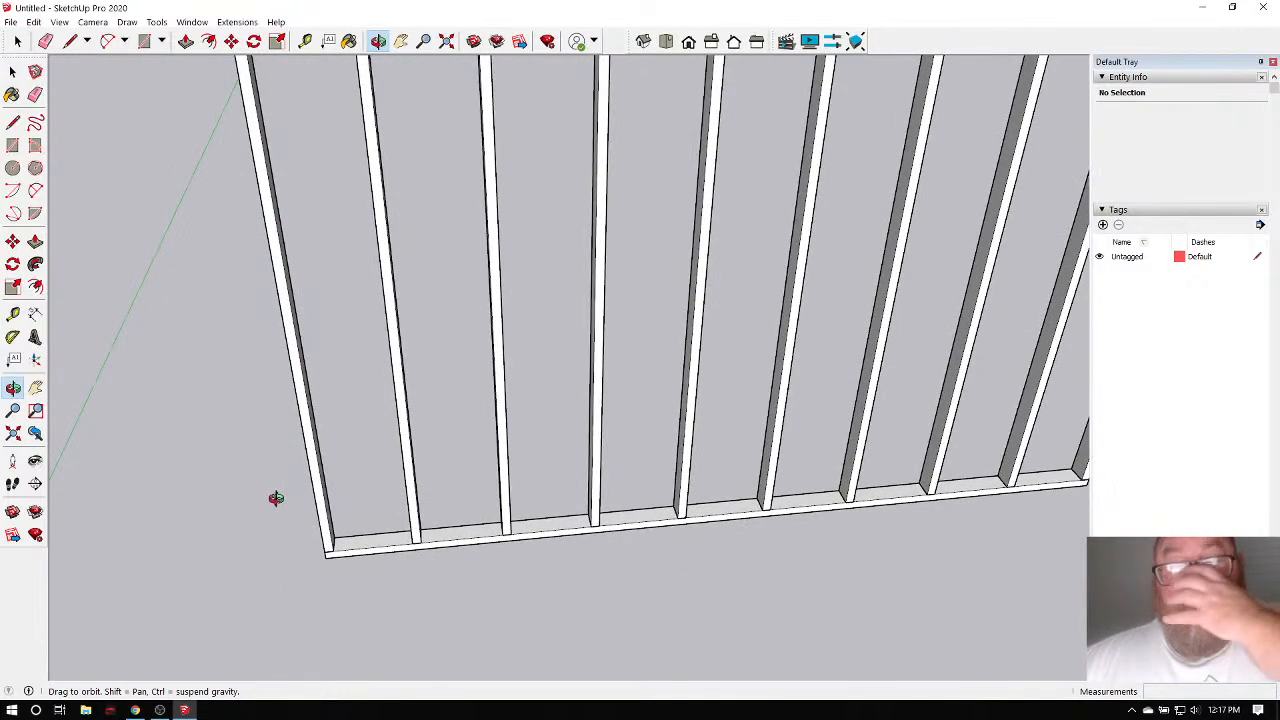
scroll(300, 540, "up", 4)
scroll(302, 543, "up", 2)
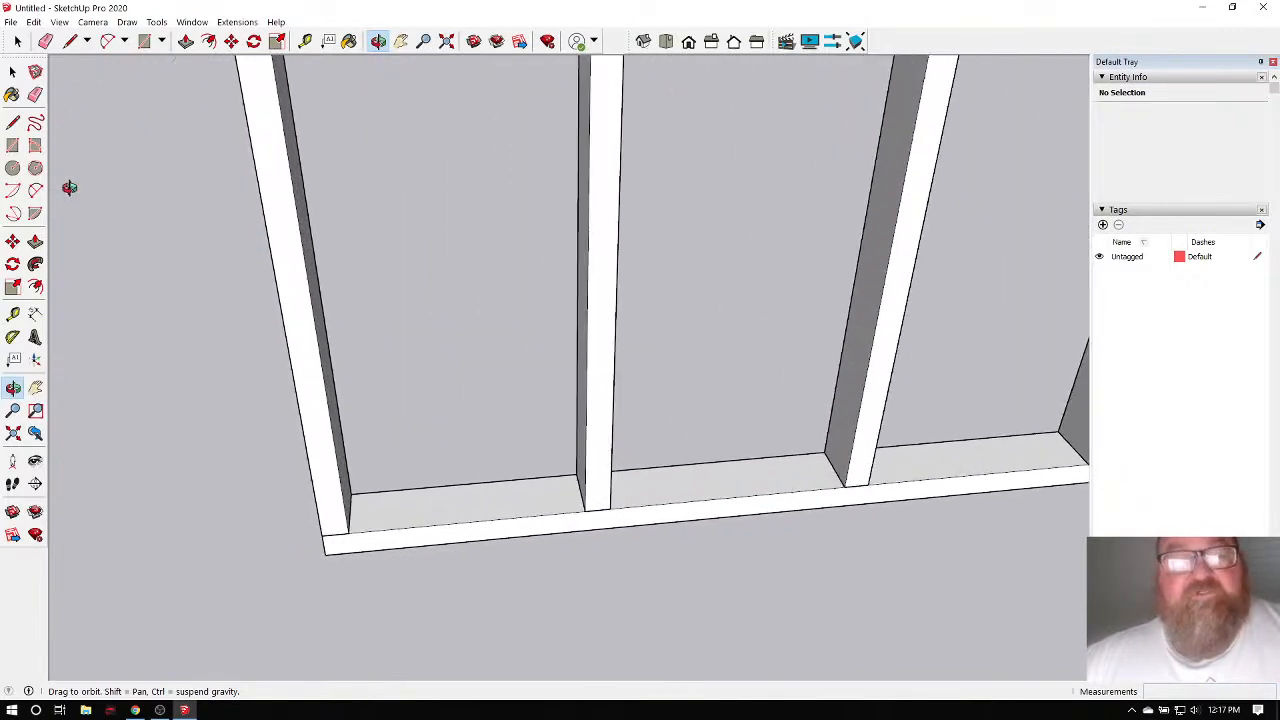
left_click(16, 42)
scroll(309, 520, "down", 2)
scroll(309, 520, "up", 3)
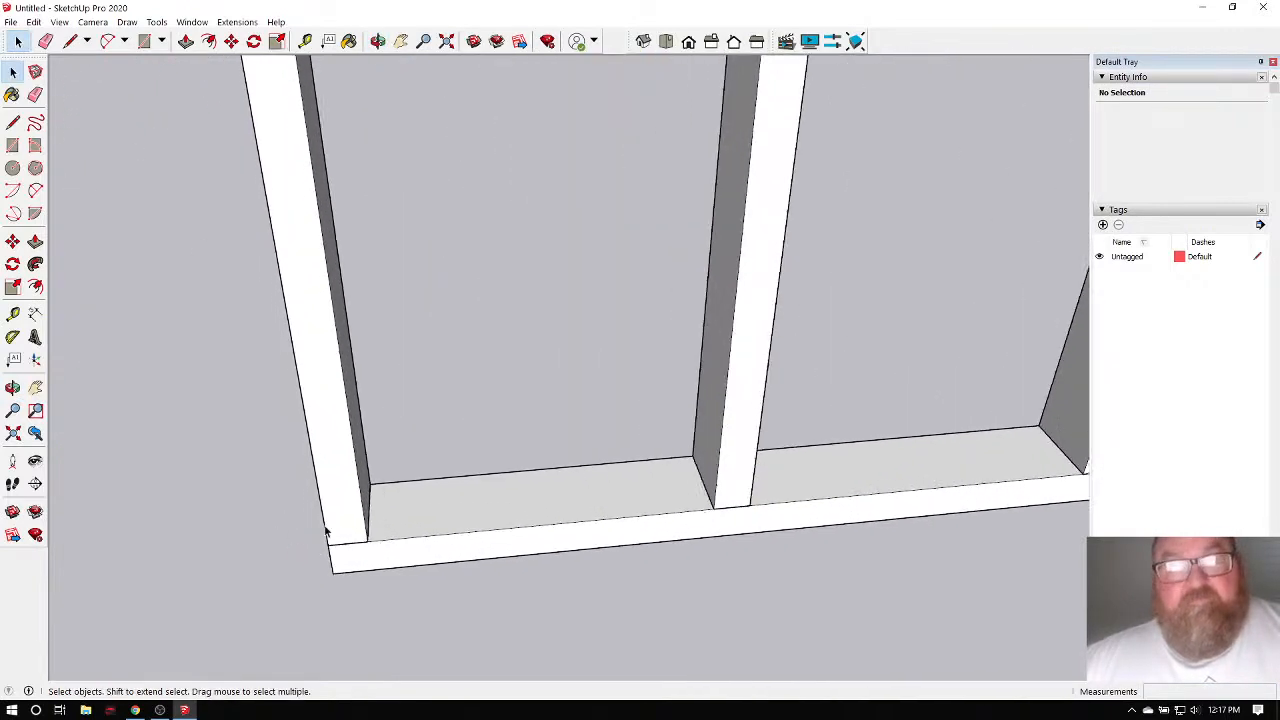
Copy the left end stud to sit right beside the original on the bottom plate.
left_click(325, 495)
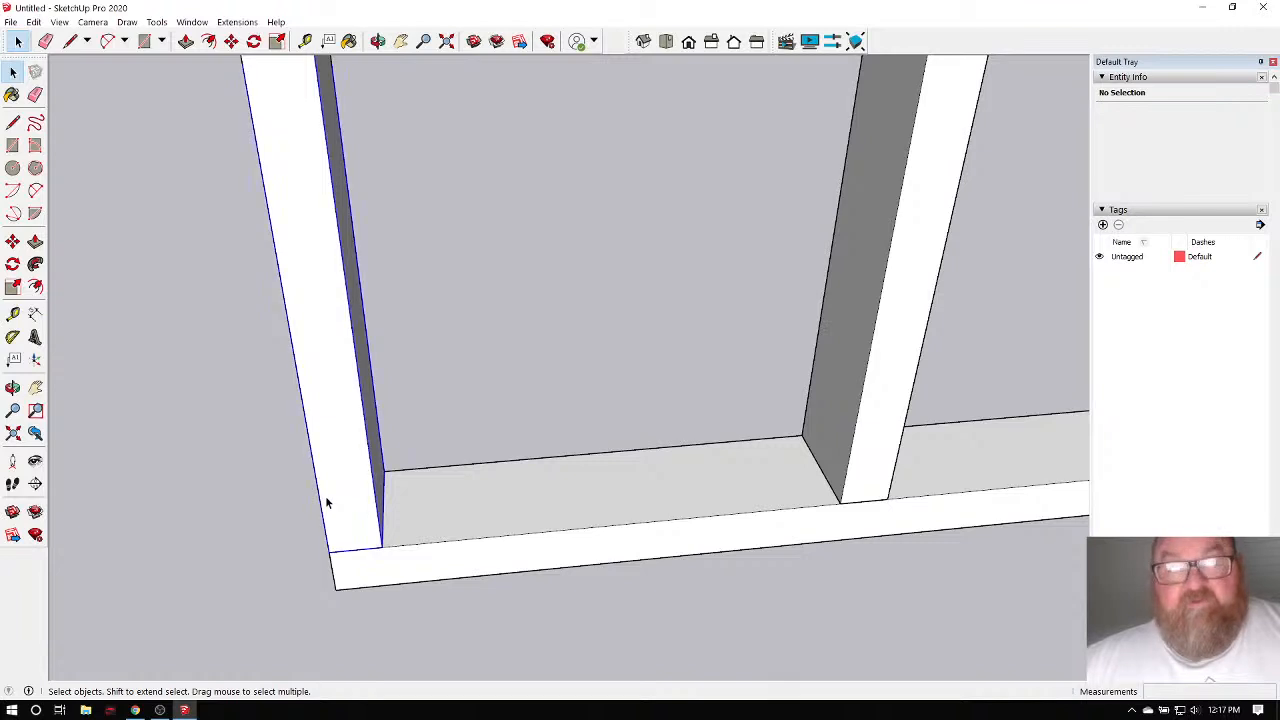
left_click(232, 42)
left_click(232, 42)
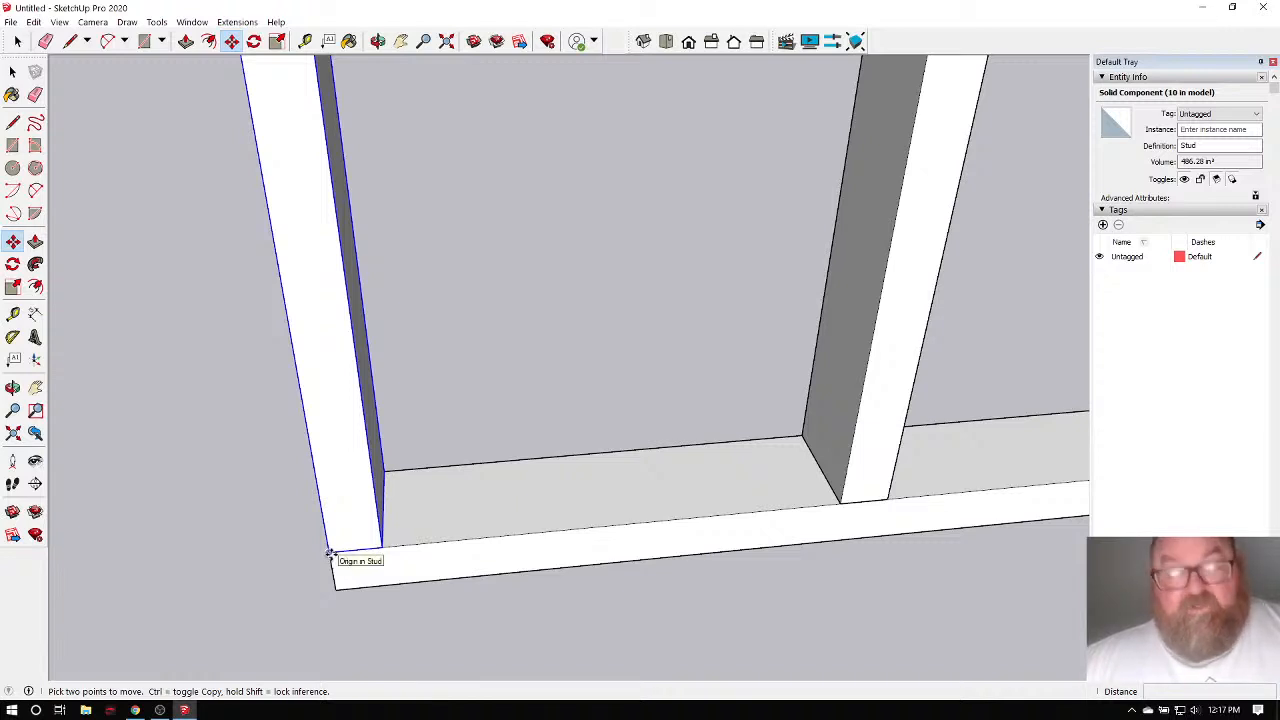
left_click(331, 553)
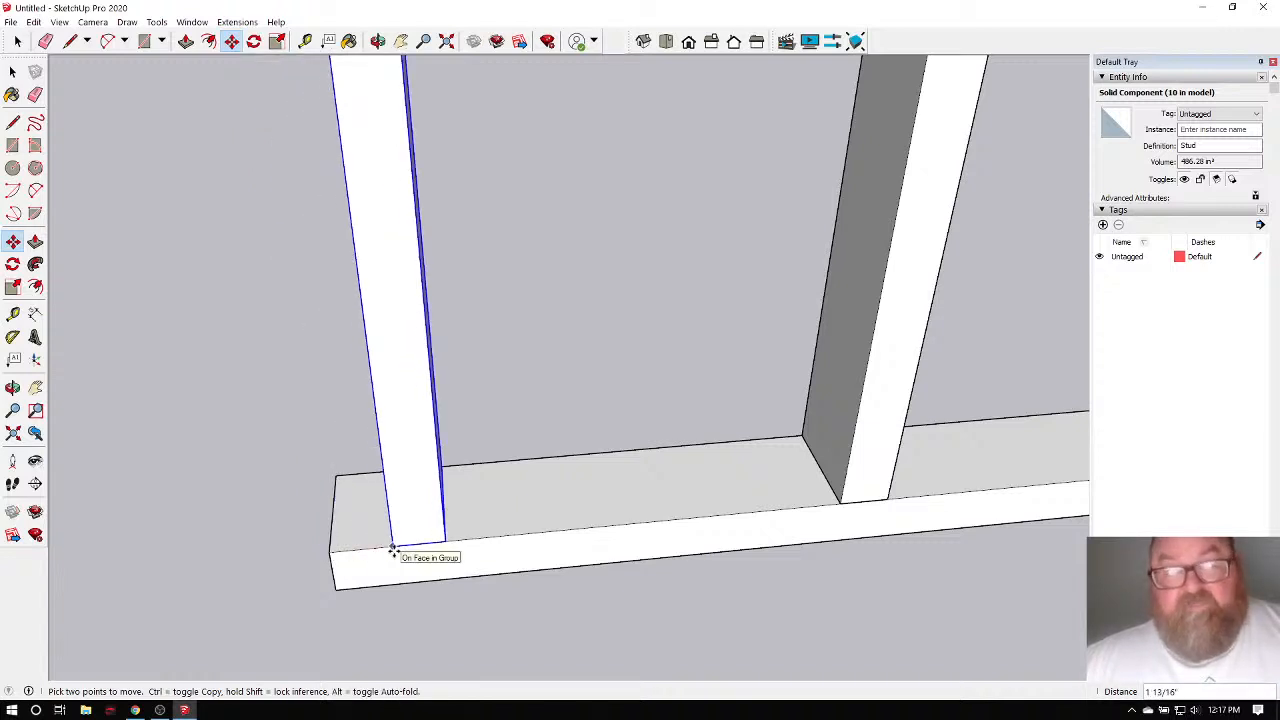
key("ctrl")
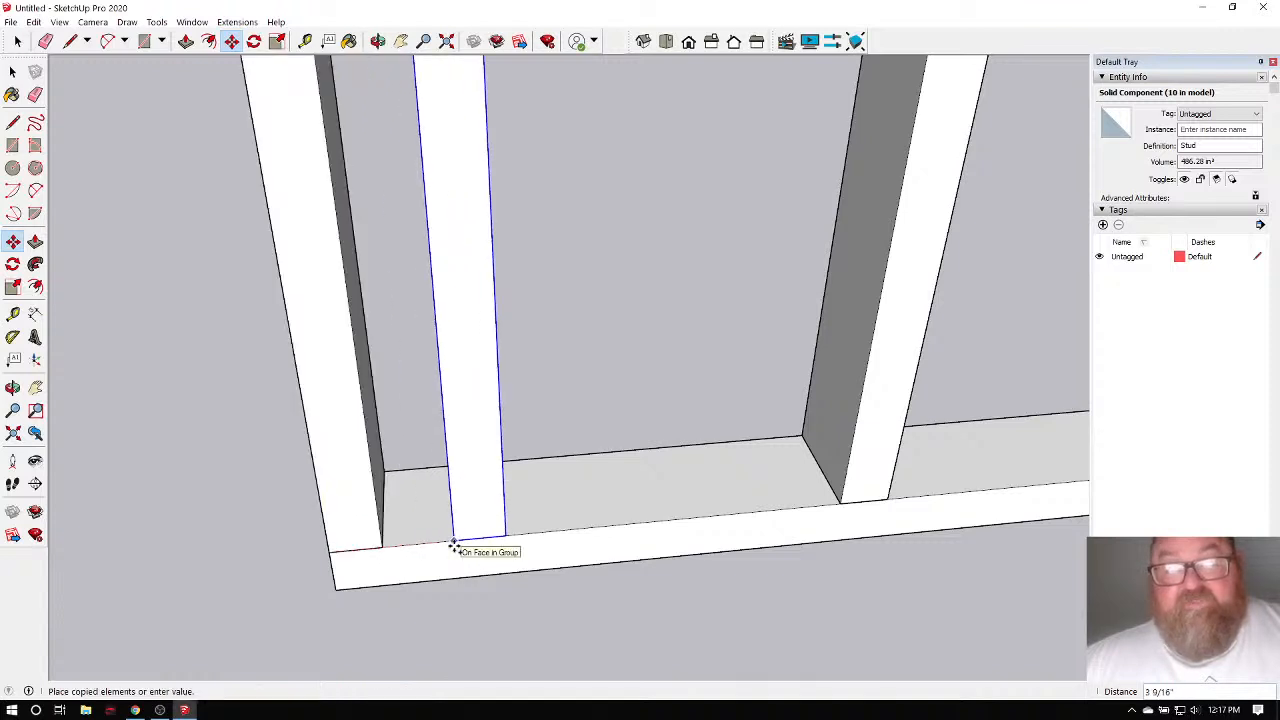
left_click(381, 547)
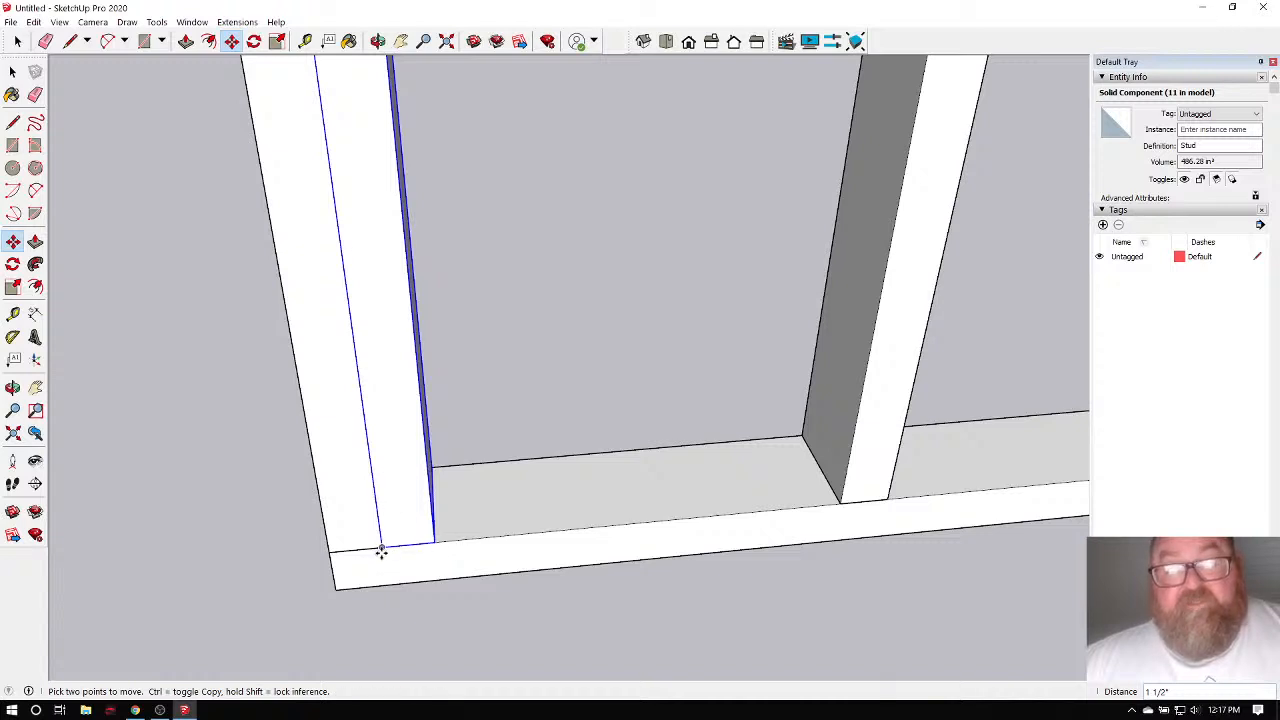
Shift the copied stud 1.5" along the bottom plate.
left_click(383, 547)
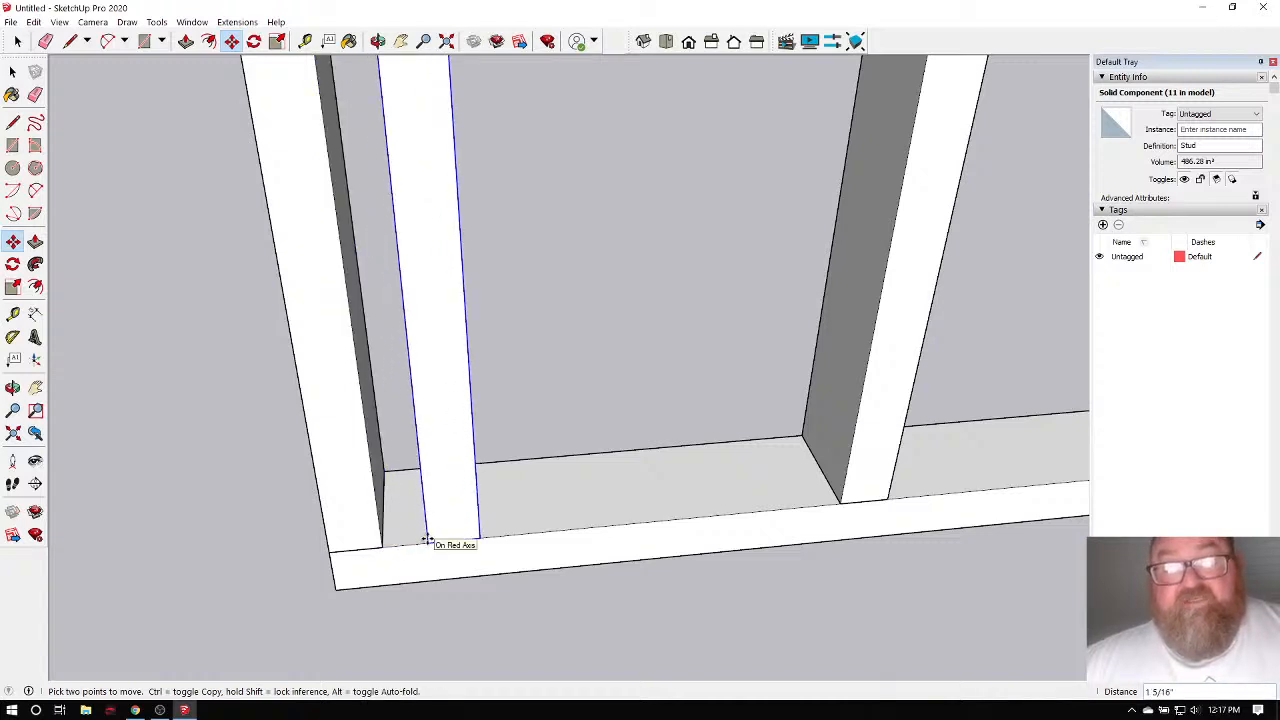
type("1.")
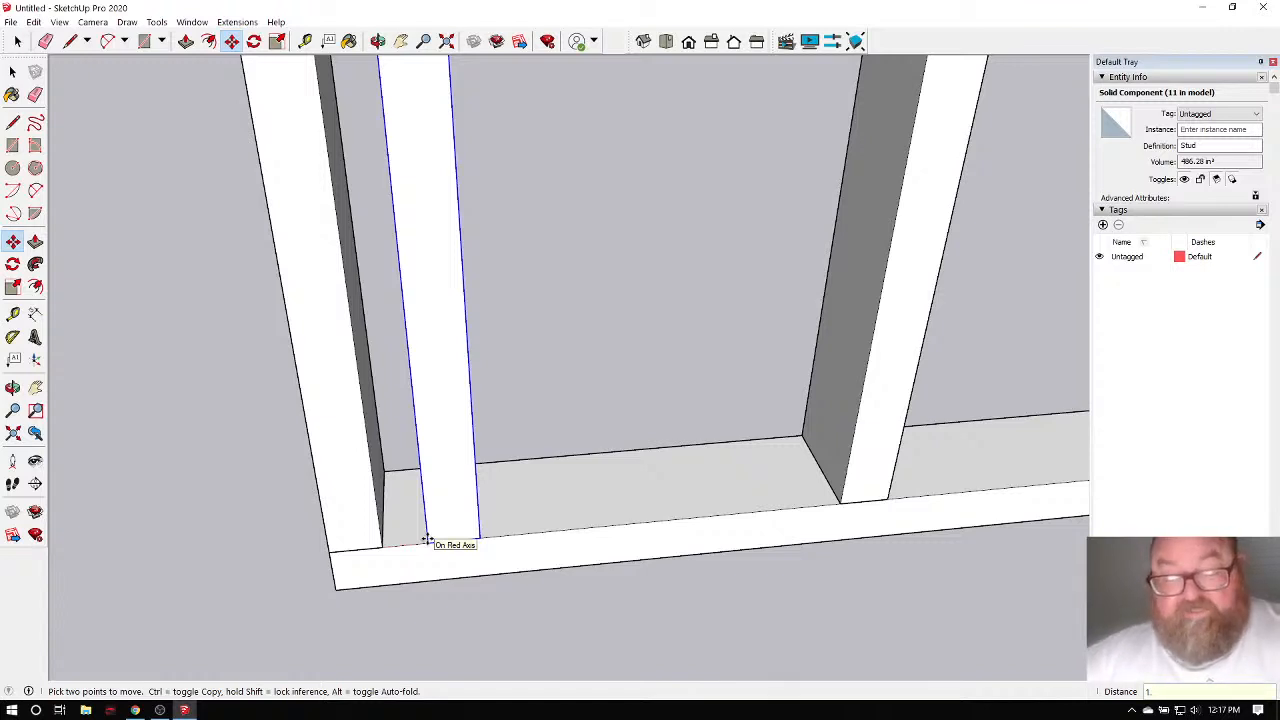
type("5")
key("Return")
scroll(434, 531, "down", 5)
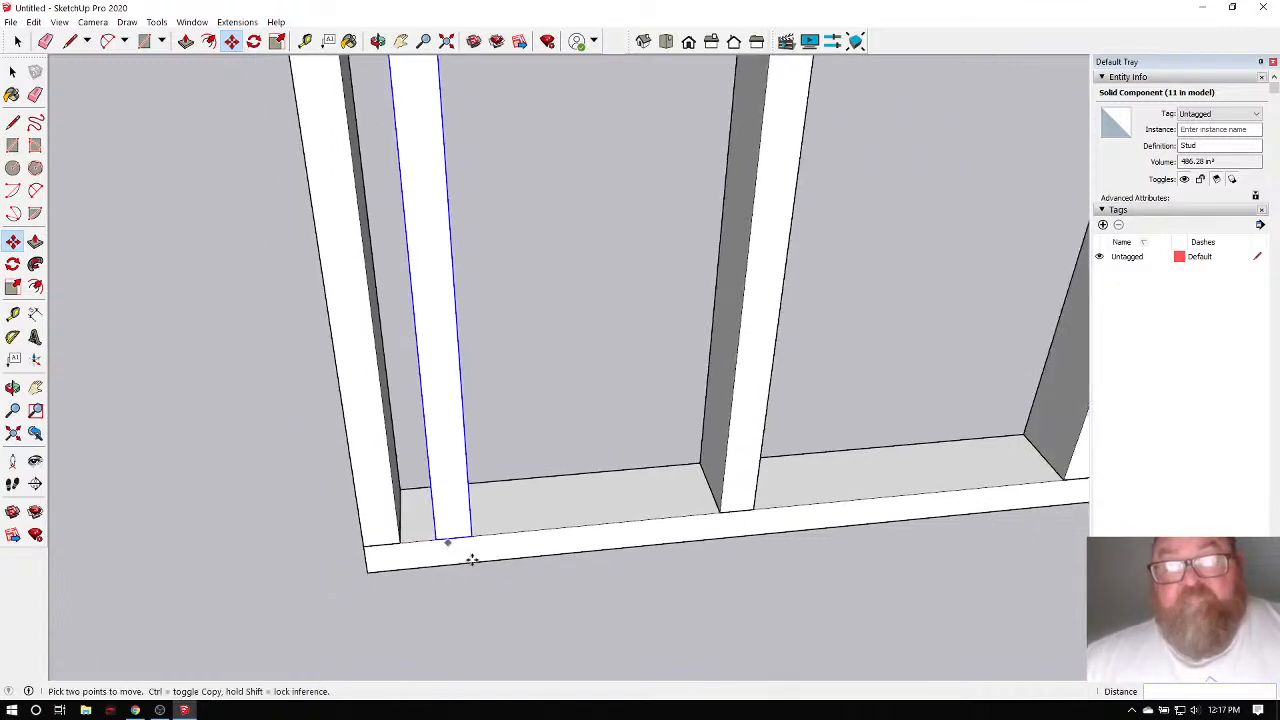
scroll(499, 572, "down", 3)
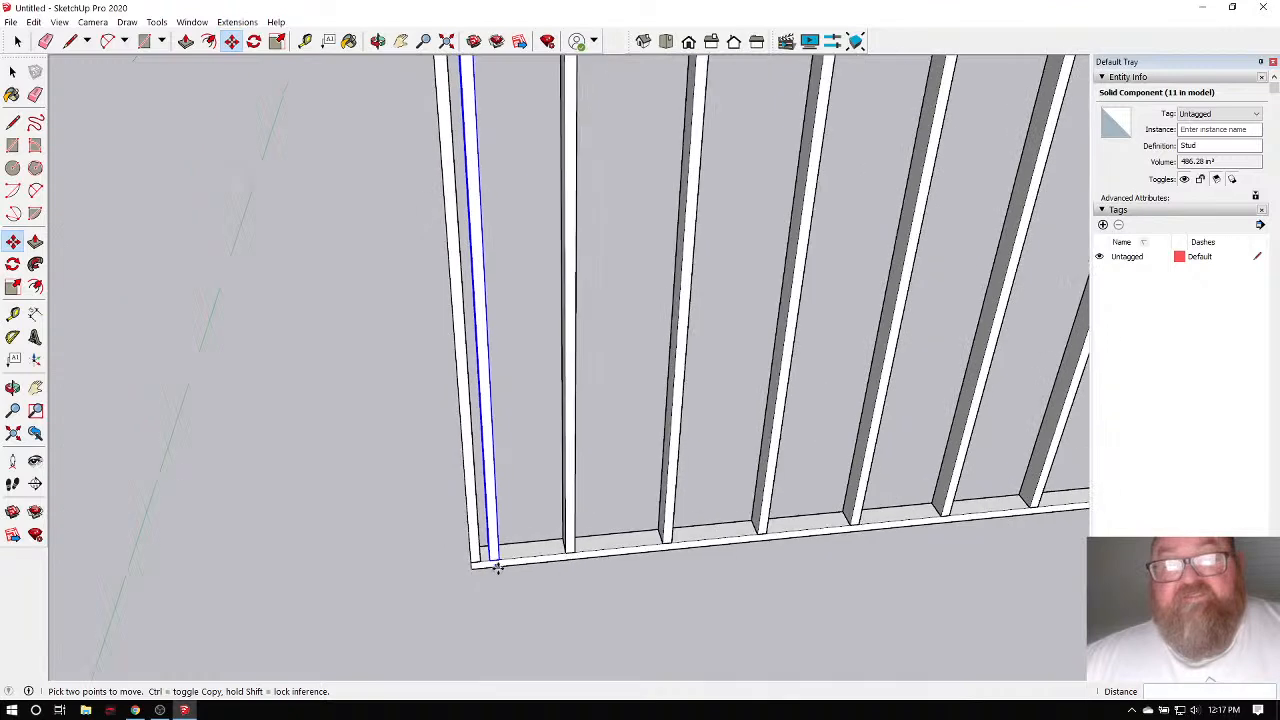
scroll(500, 570, "up", 5)
scroll(506, 563, "up", 2)
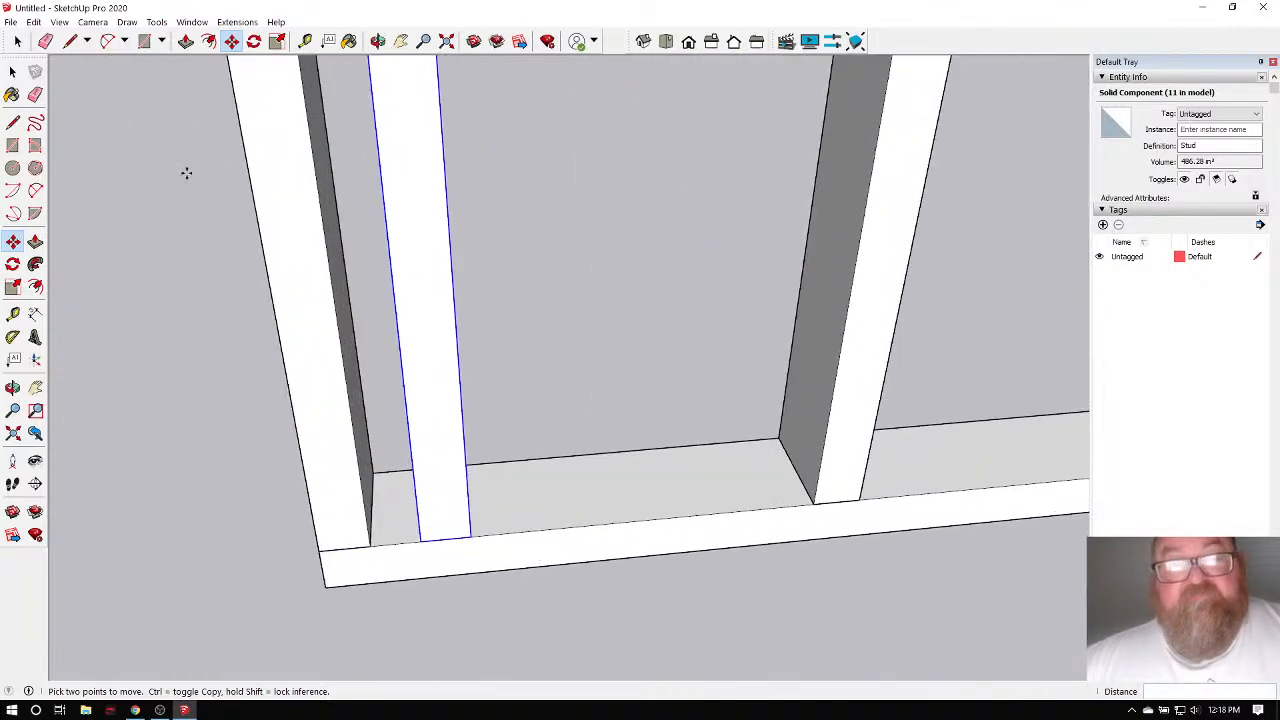
Draw a 3.5 by 1.5 rectangle on the plate and extrude it 10 3/4" tall.
left_click(144, 41)
left_click(533, 460)
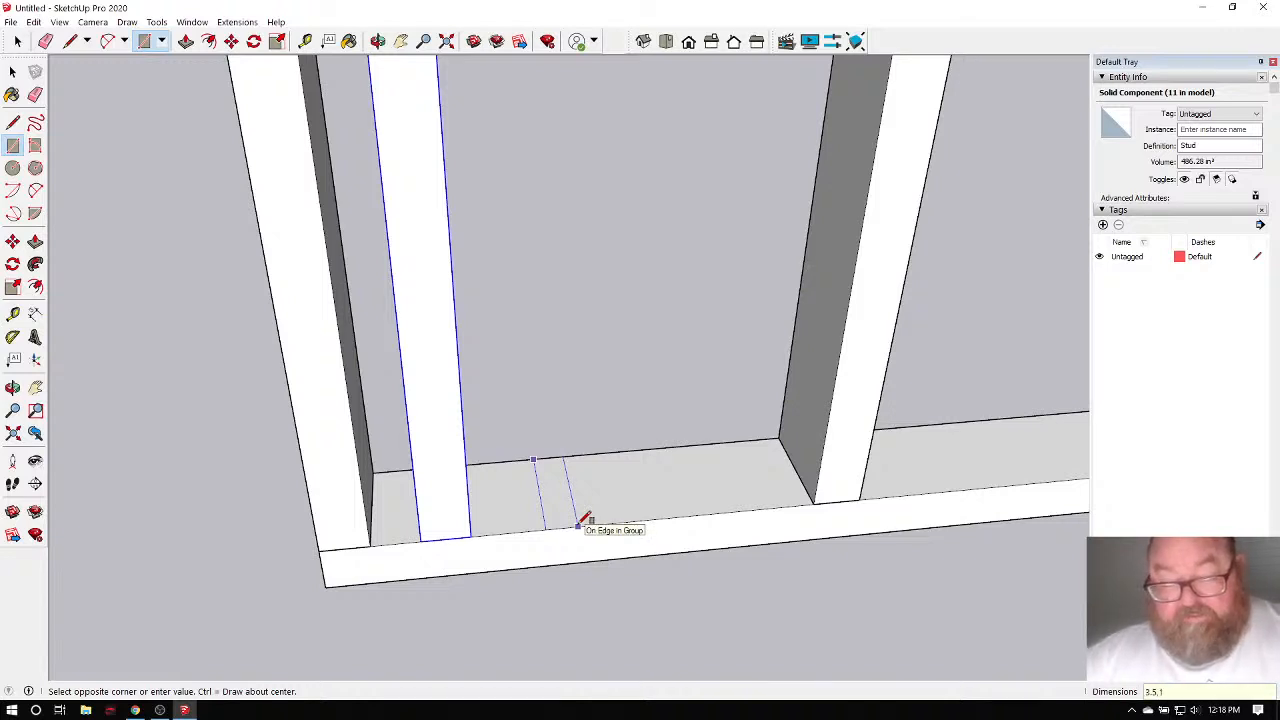
left_click(585, 520)
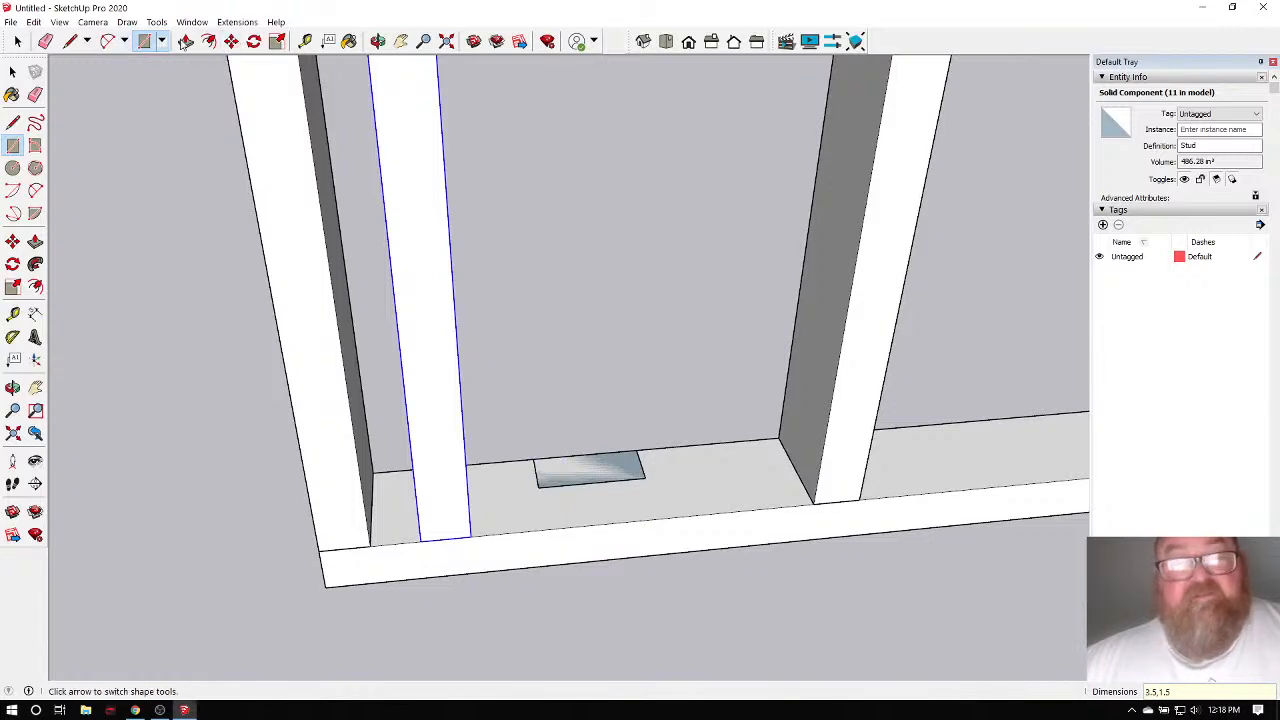
scroll(612, 478, "up", 3)
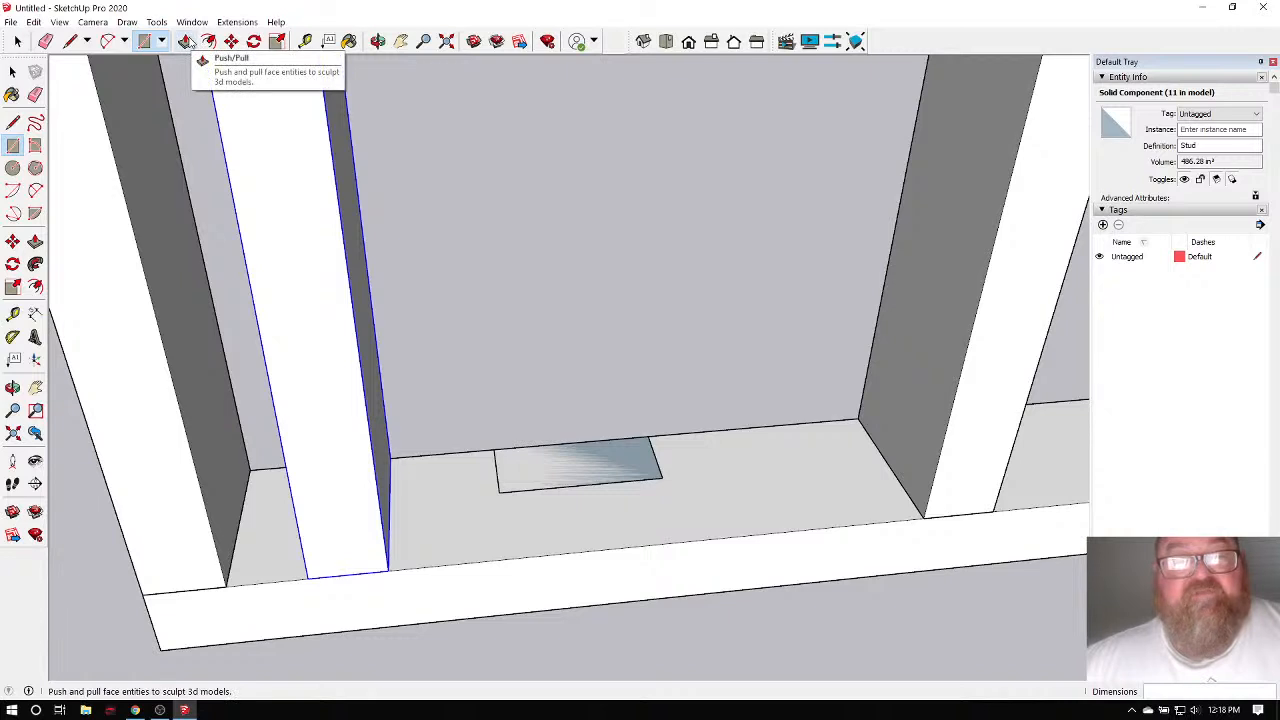
left_click(187, 42)
left_click_drag(580, 462, 575, 314)
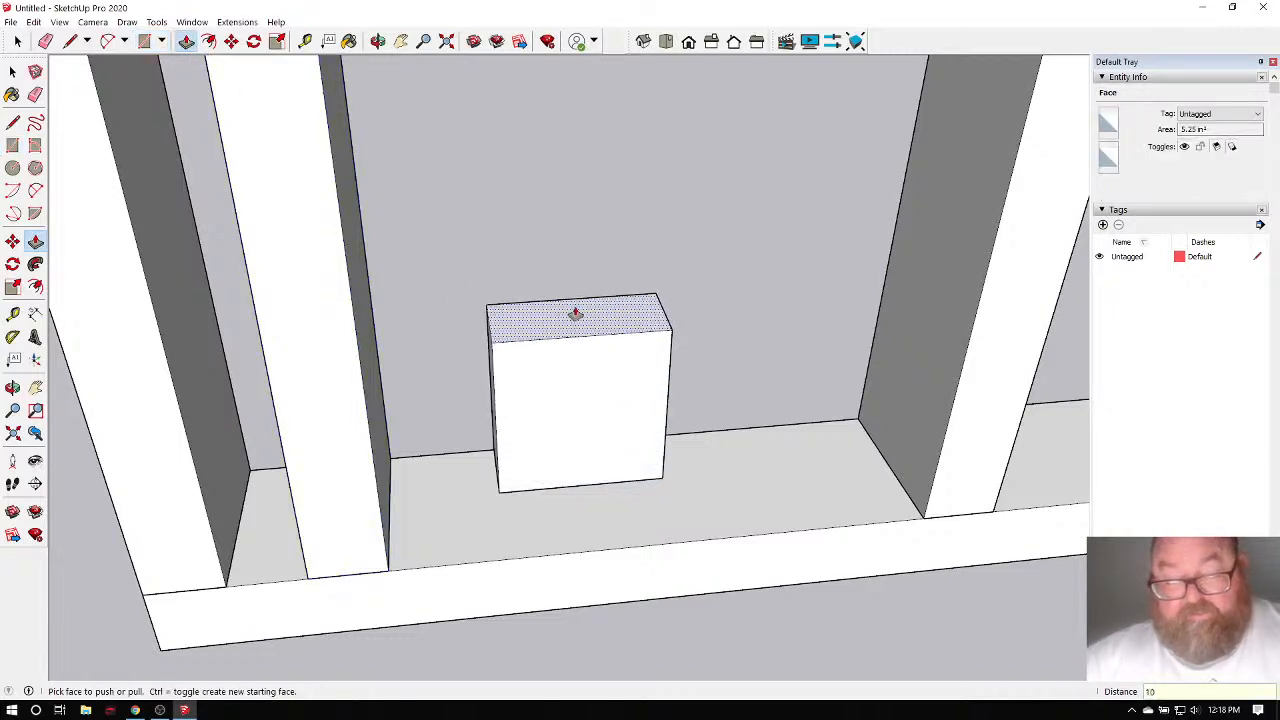
type("10 3/4")
key("Return")
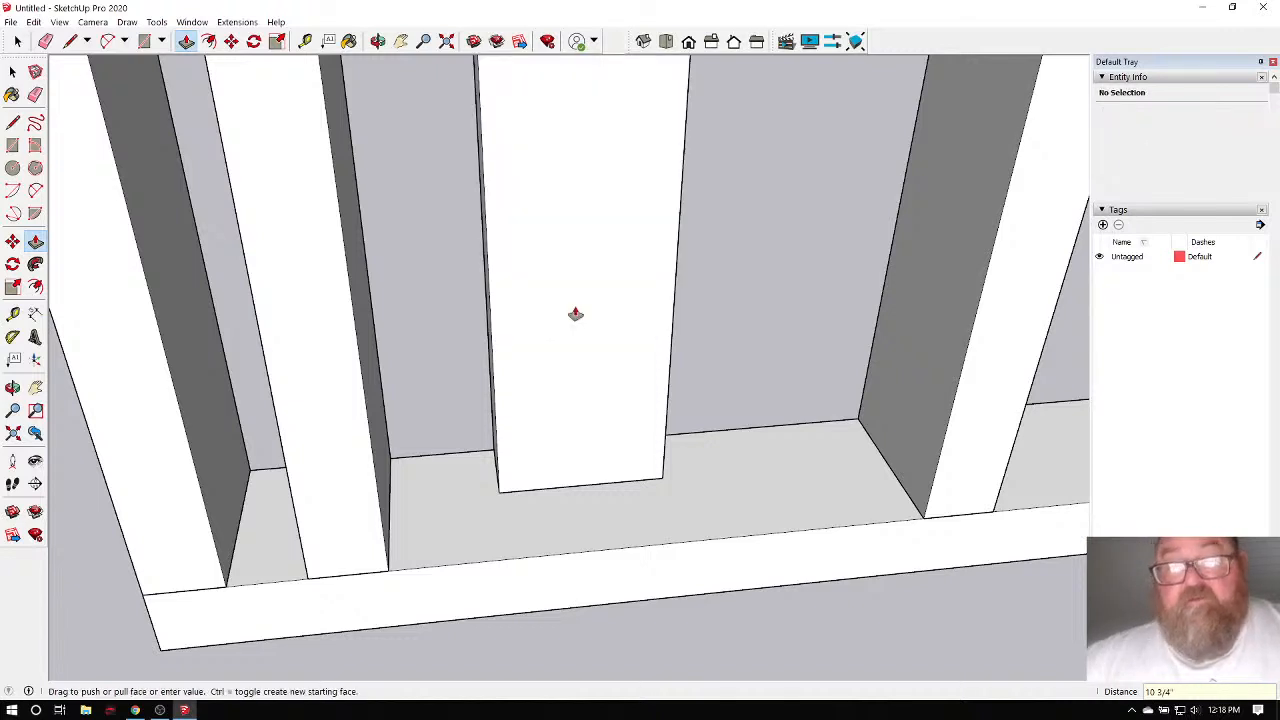
scroll(580, 330, "down", 4)
Window-select the new block and make it a group.
key("space")
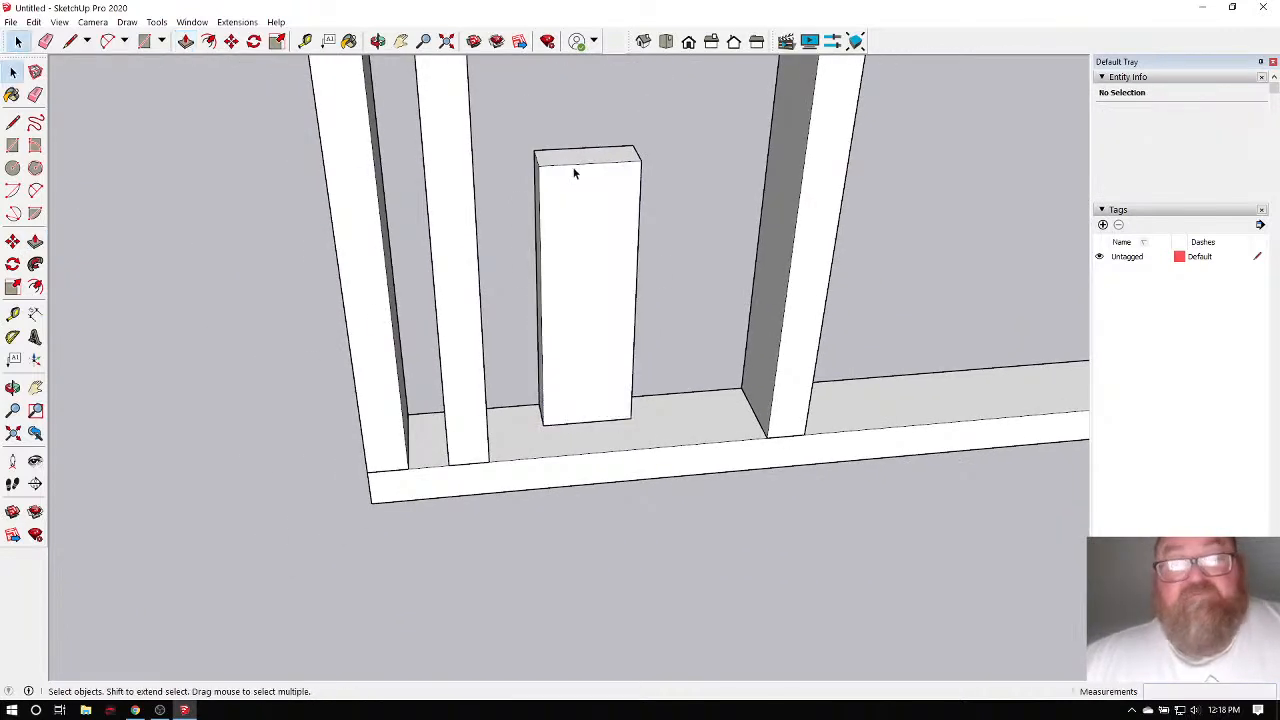
left_click_drag(573, 220, 668, 485)
right_click(579, 218)
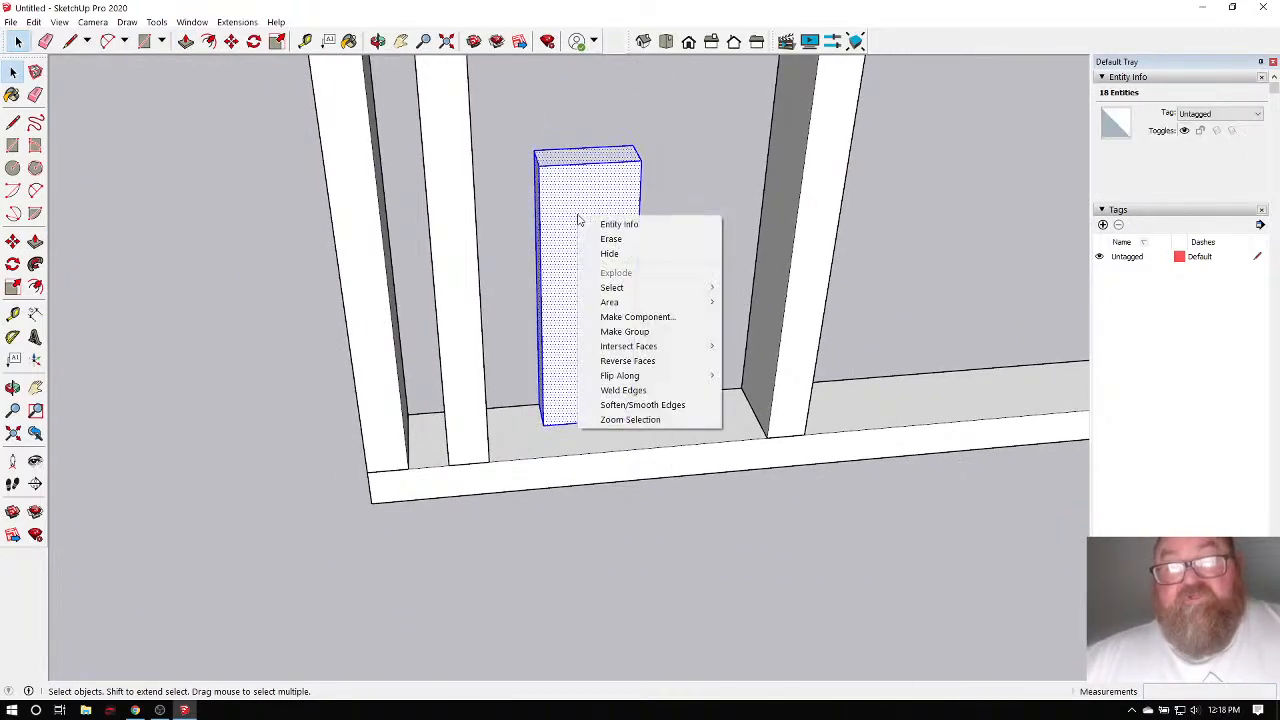
left_click(648, 339)
left_click(254, 41)
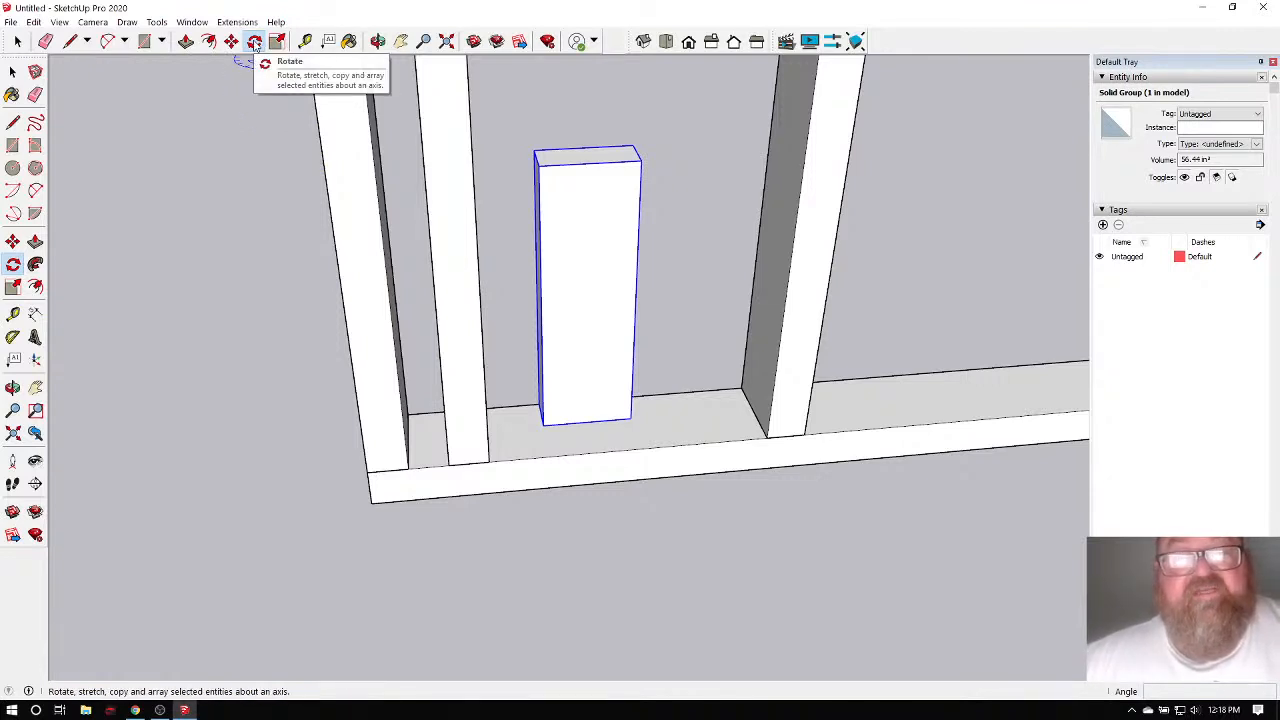
Rotate the block group 90° about its base so its narrow face points forward.
scroll(594, 400, "up", 5)
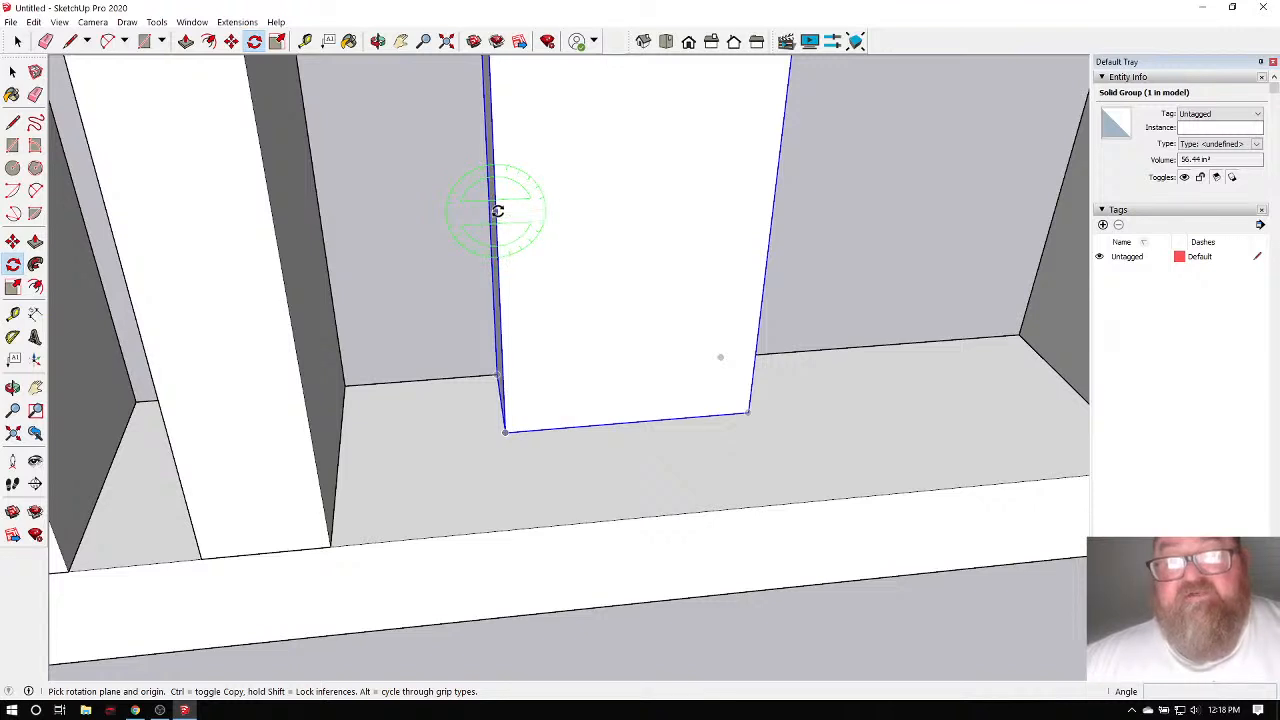
left_click(497, 213)
left_click(493, 158)
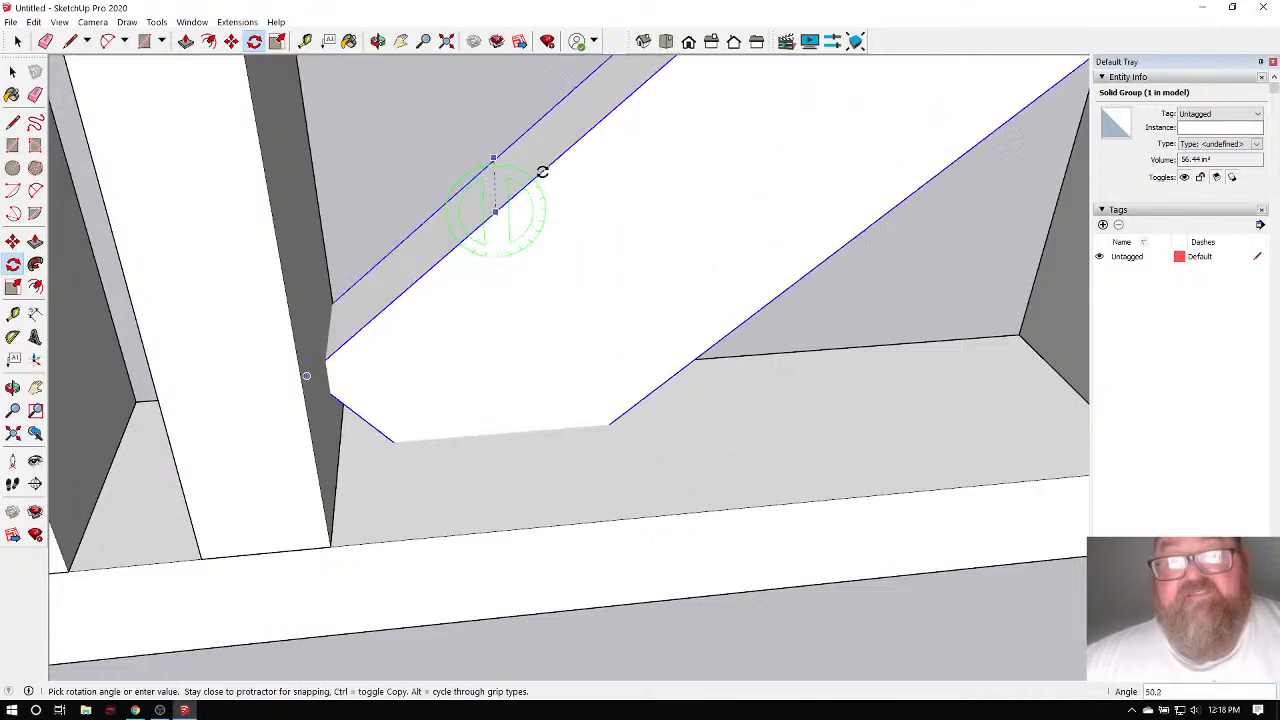
key("Escape")
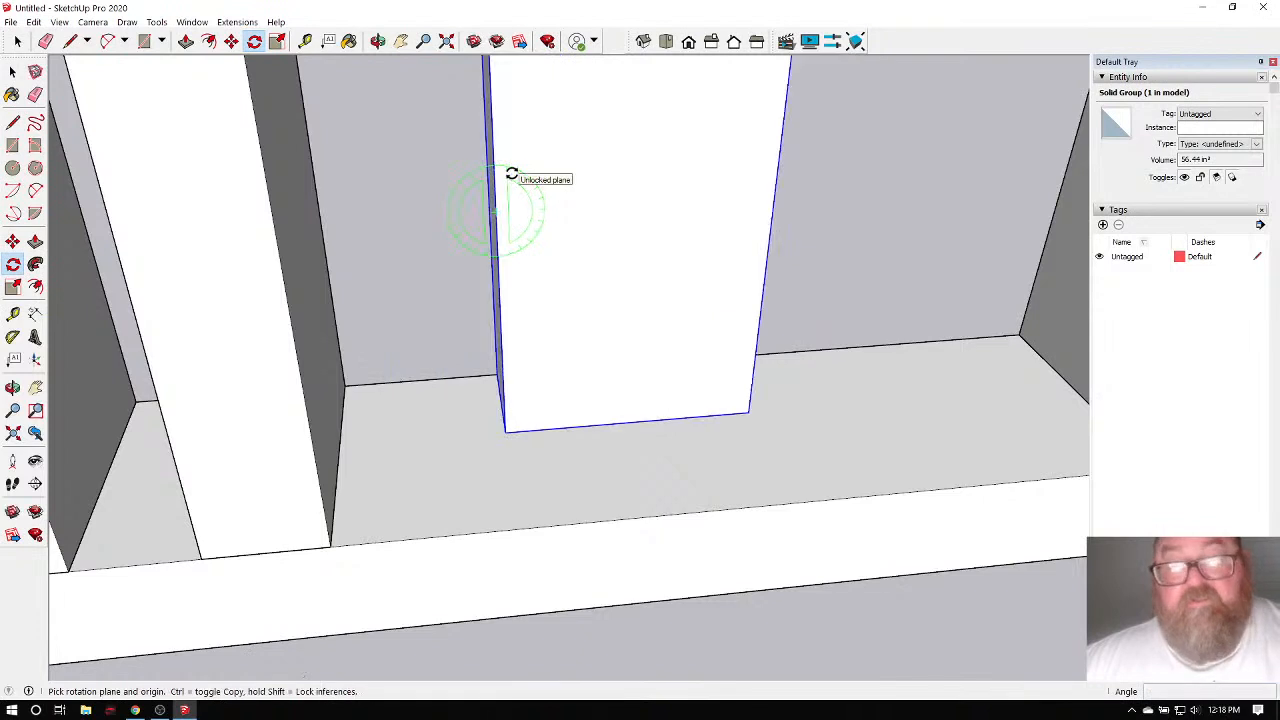
left_click(508, 435)
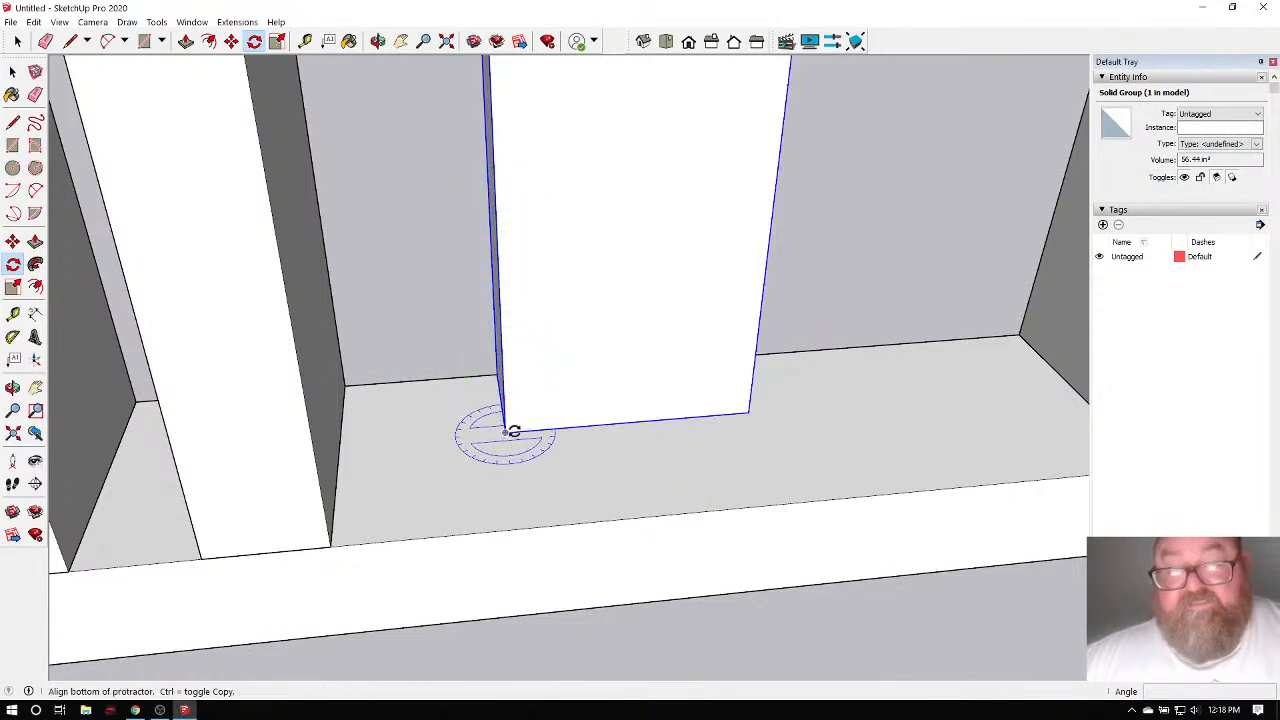
left_click(597, 424)
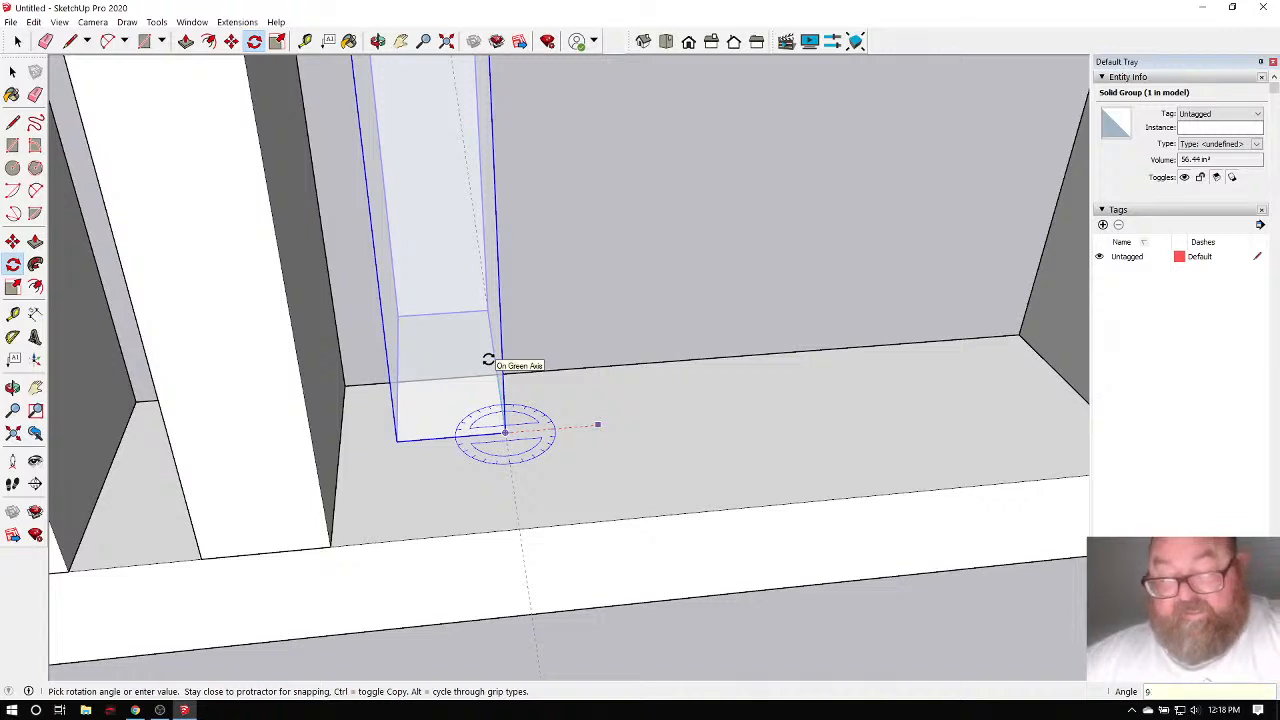
left_click(488, 360)
middle_click_drag(503, 360, 568, 360)
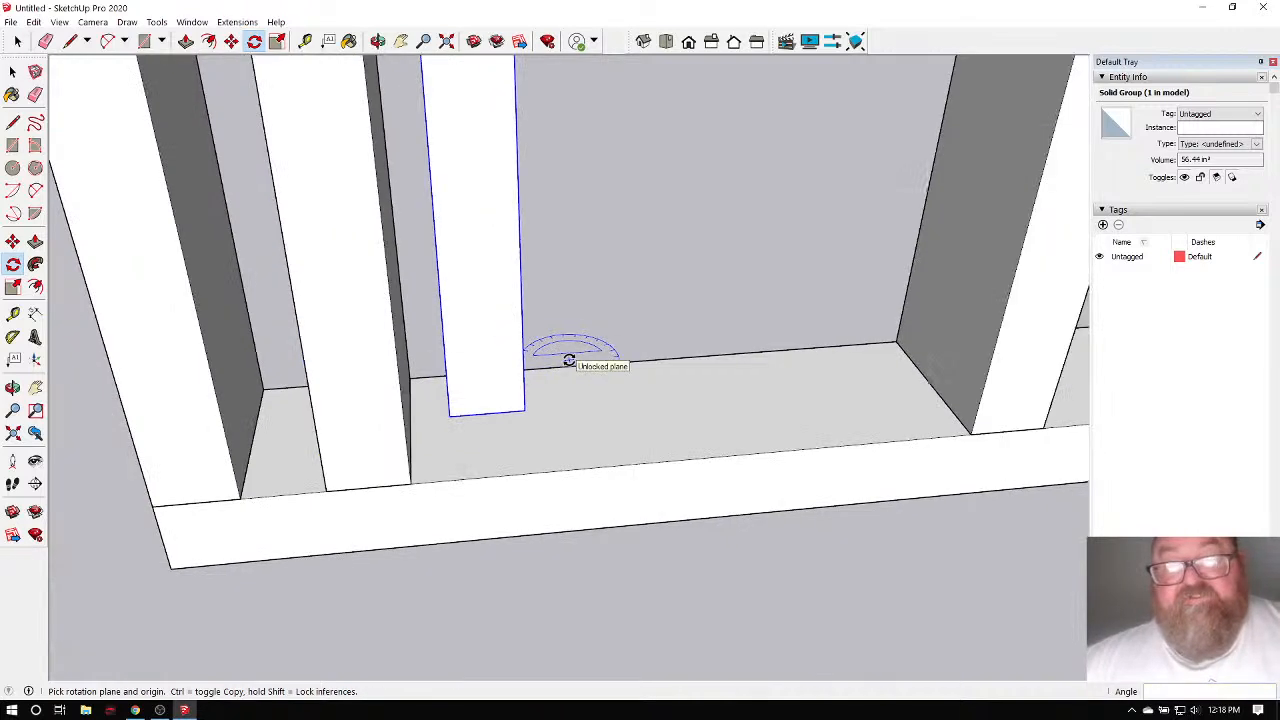
left_click(377, 41)
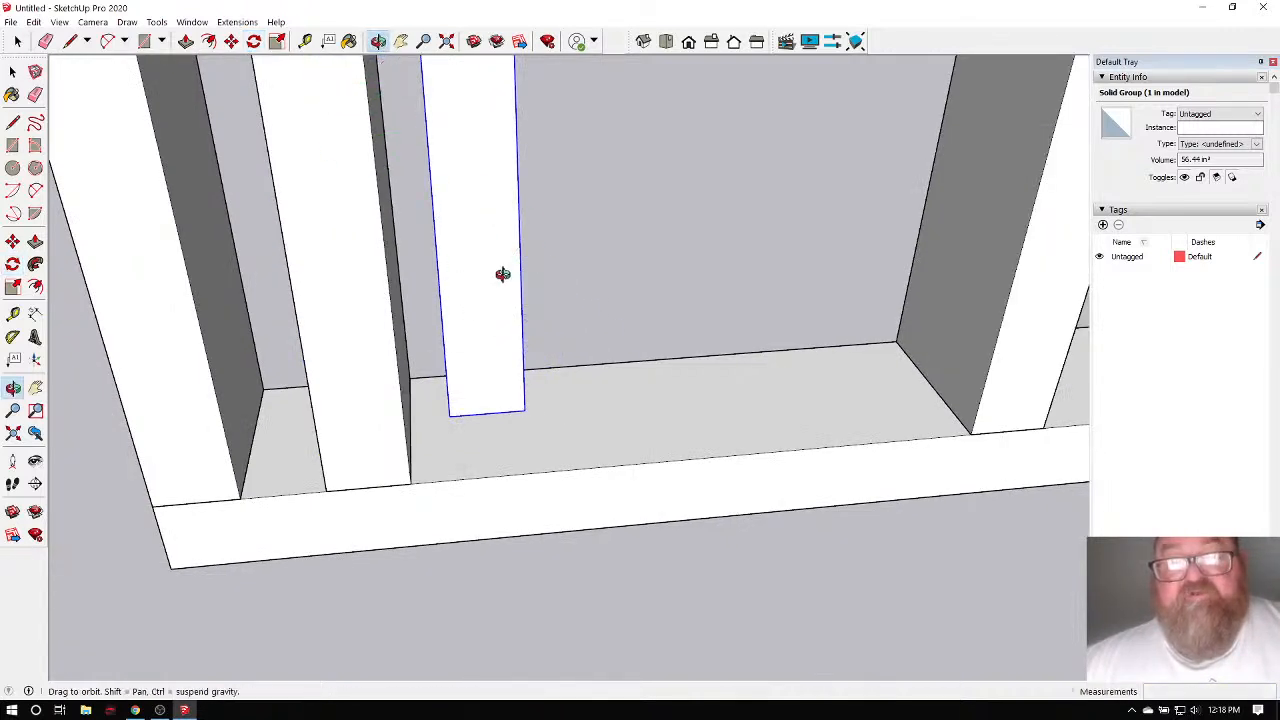
left_click_drag(503, 274, 559, 309)
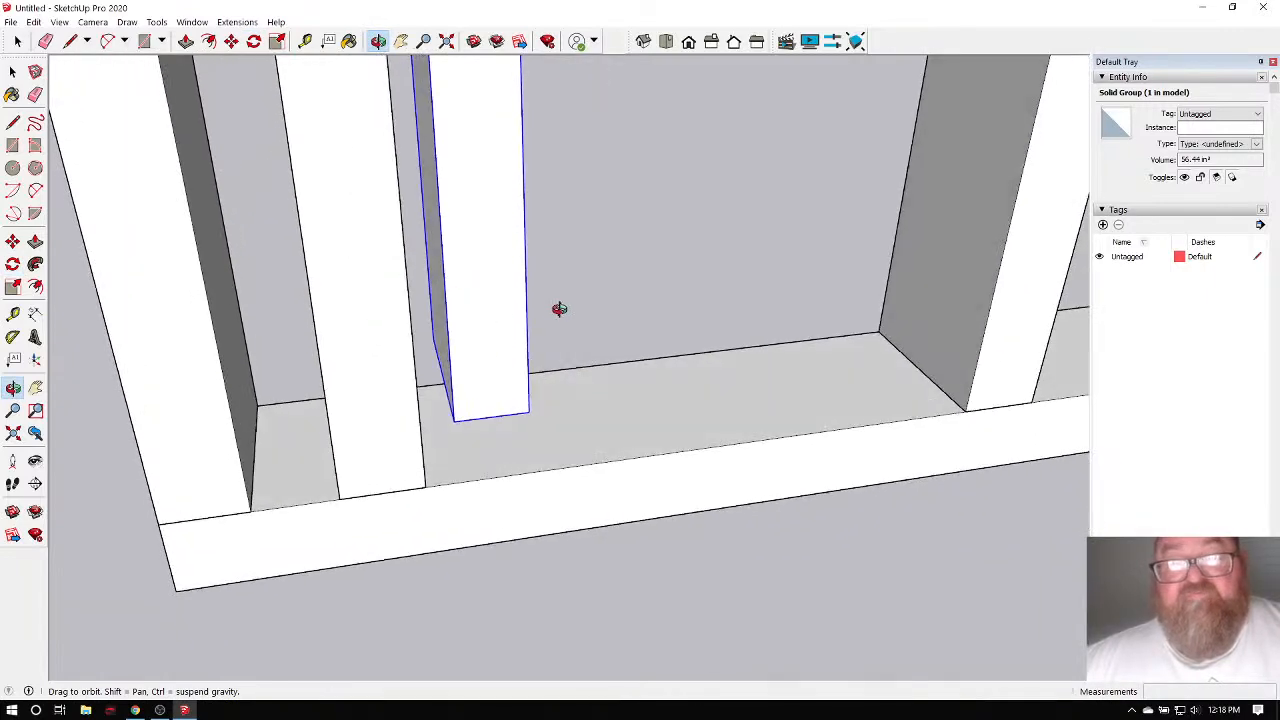
left_click(231, 41)
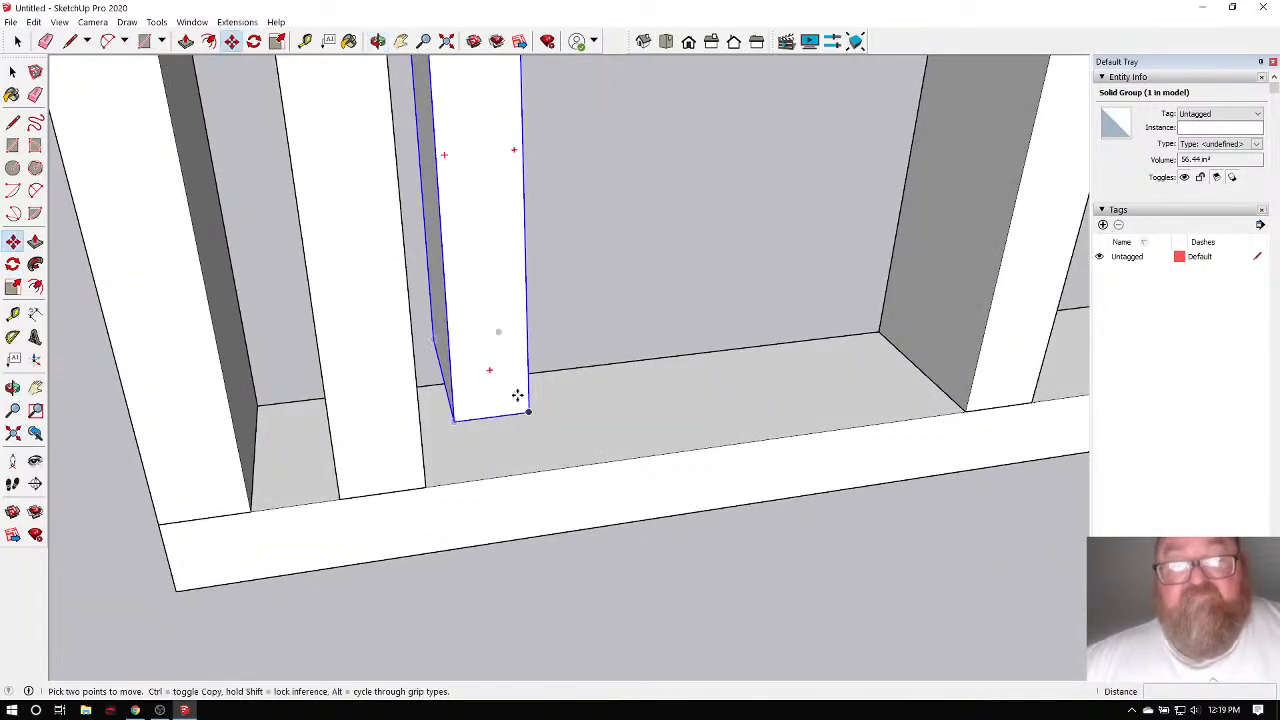
Move the spacer block against the left end stud and copy one to the top-left corner.
left_click(456, 418)
left_click(250, 512)
scroll(517, 526, "down", 4)
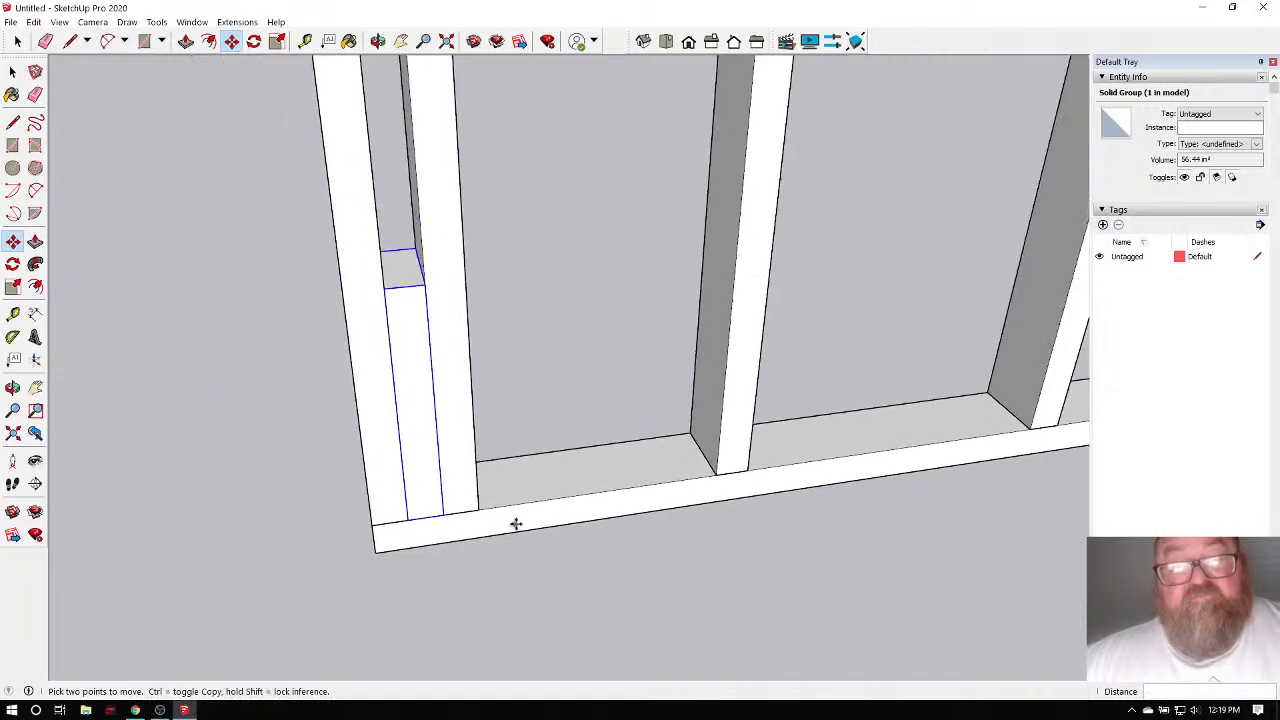
key("ctrl")
left_click(386, 289)
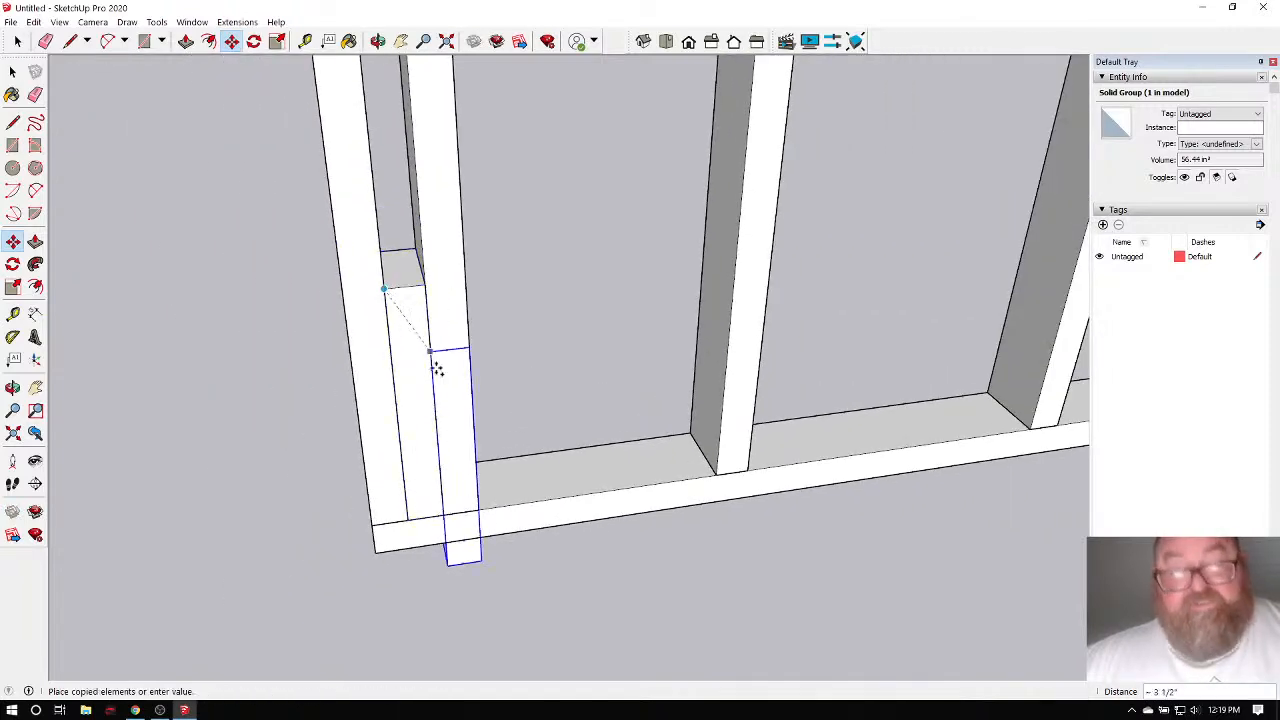
scroll(440, 435, "down", 8)
scroll(425, 140, "up", 6)
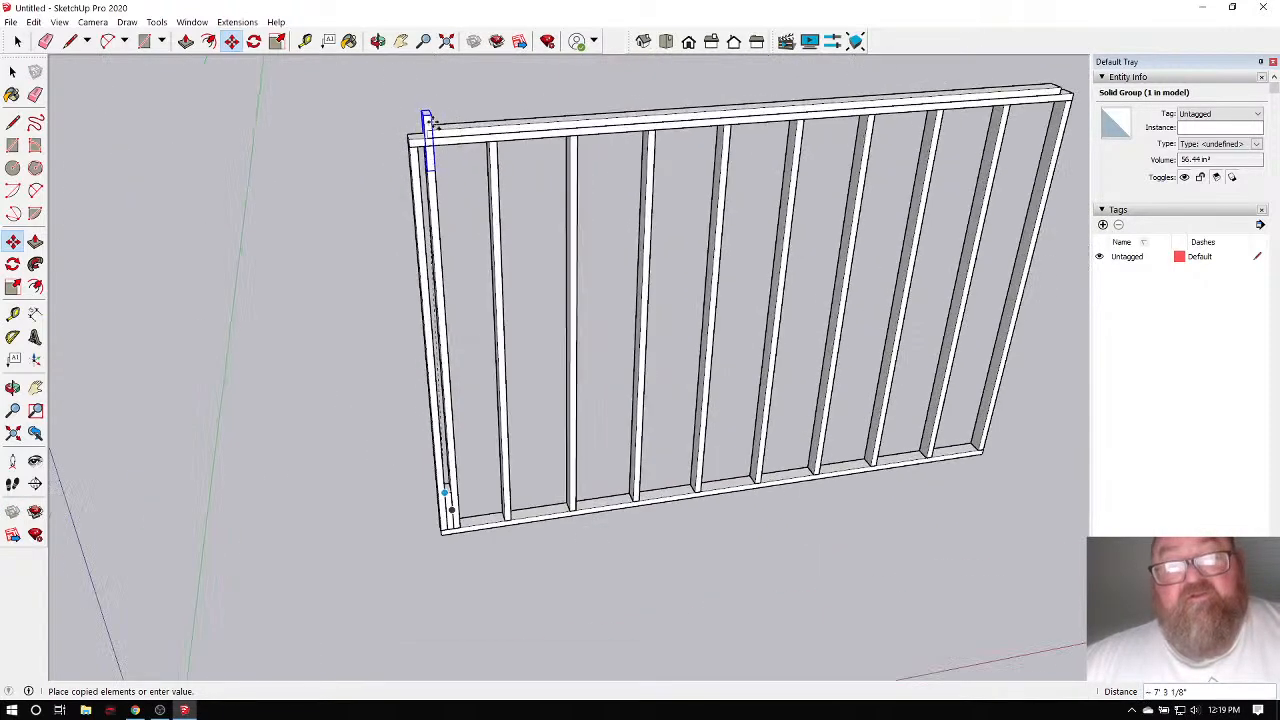
left_click(413, 143)
scroll(415, 150, "down", 4)
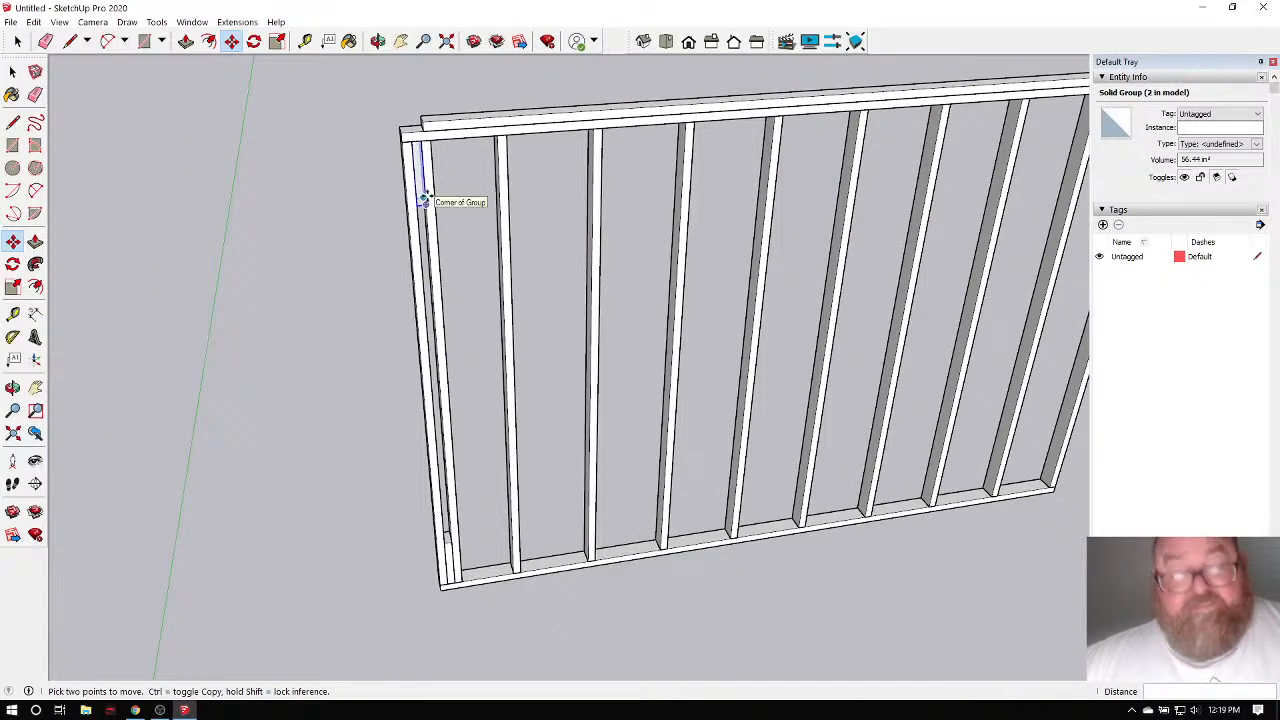
Copy another spacer block partway down the left end stud.
left_click(424, 200)
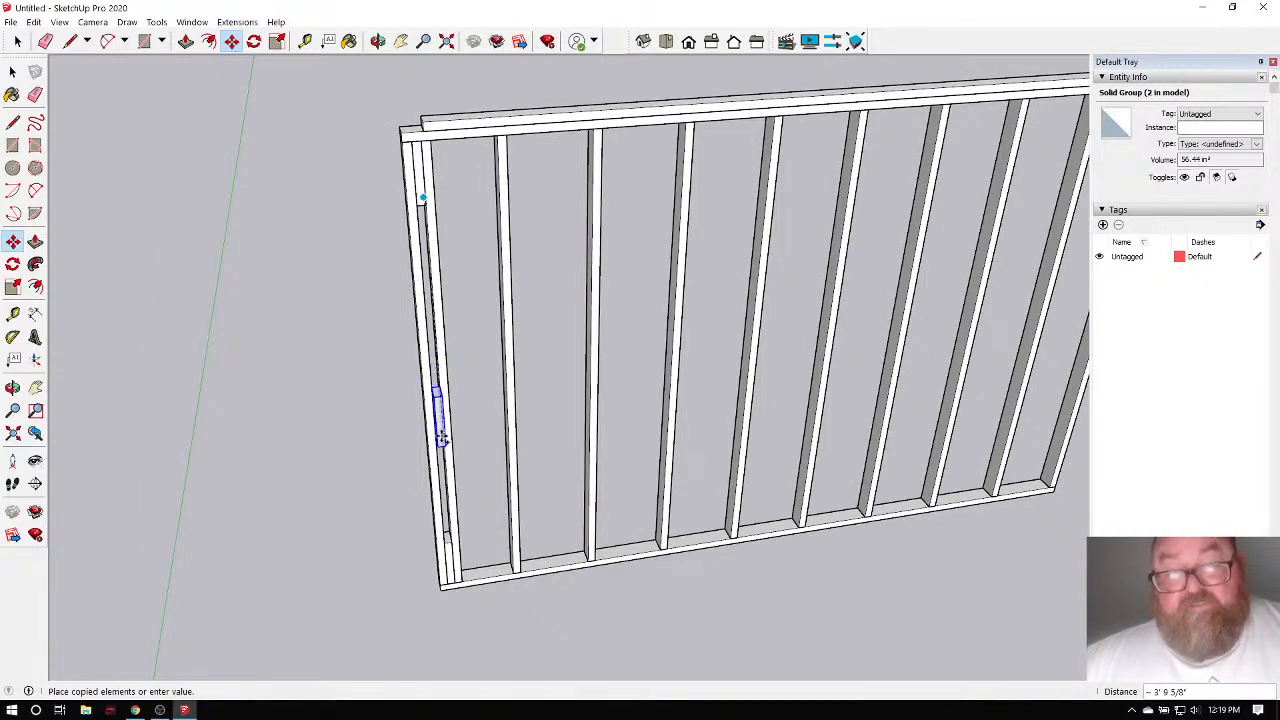
scroll(440, 437, "up", 4)
scroll(442, 437, "up", 2)
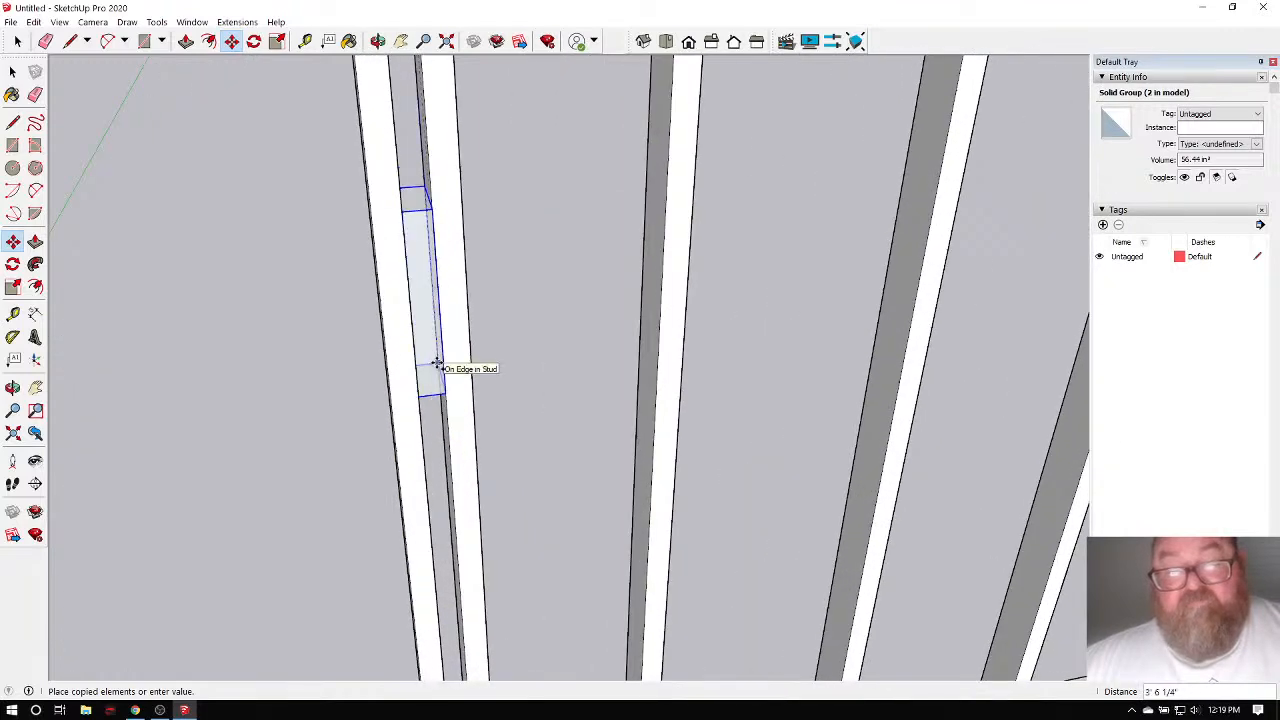
left_click(437, 363)
scroll(449, 309, "down", 5)
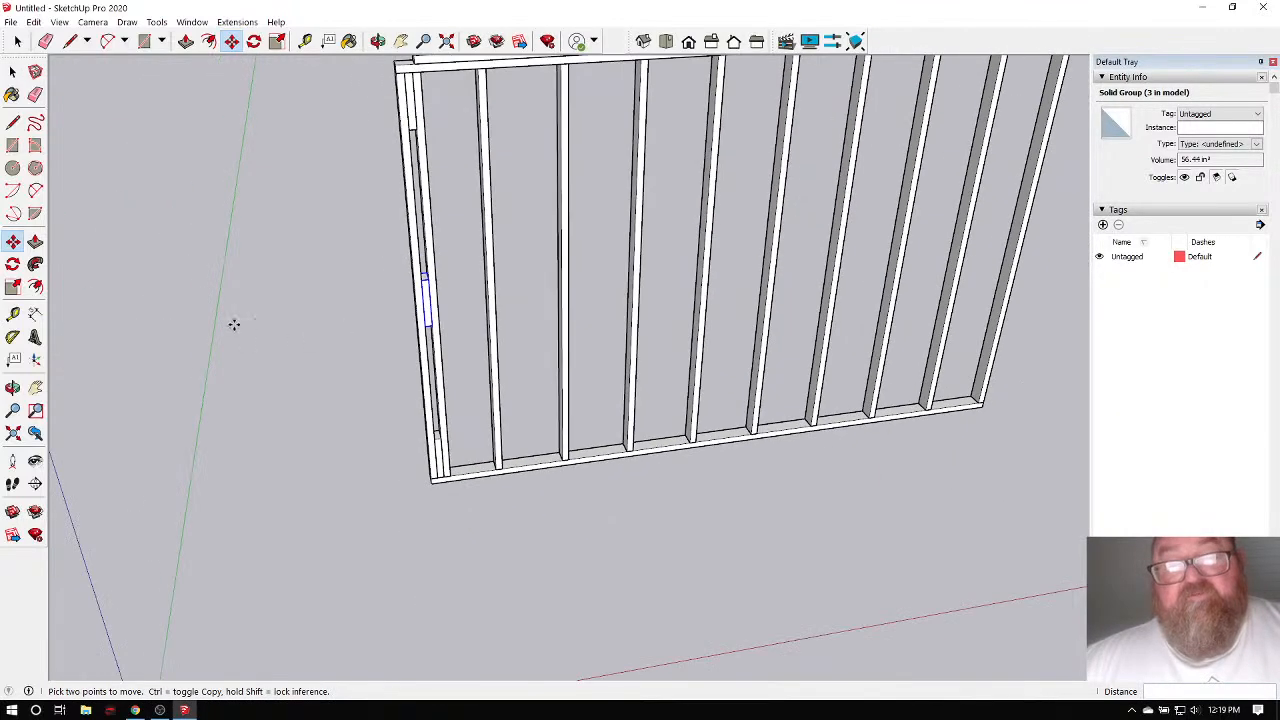
key("space")
scroll(256, 288, "down", 3)
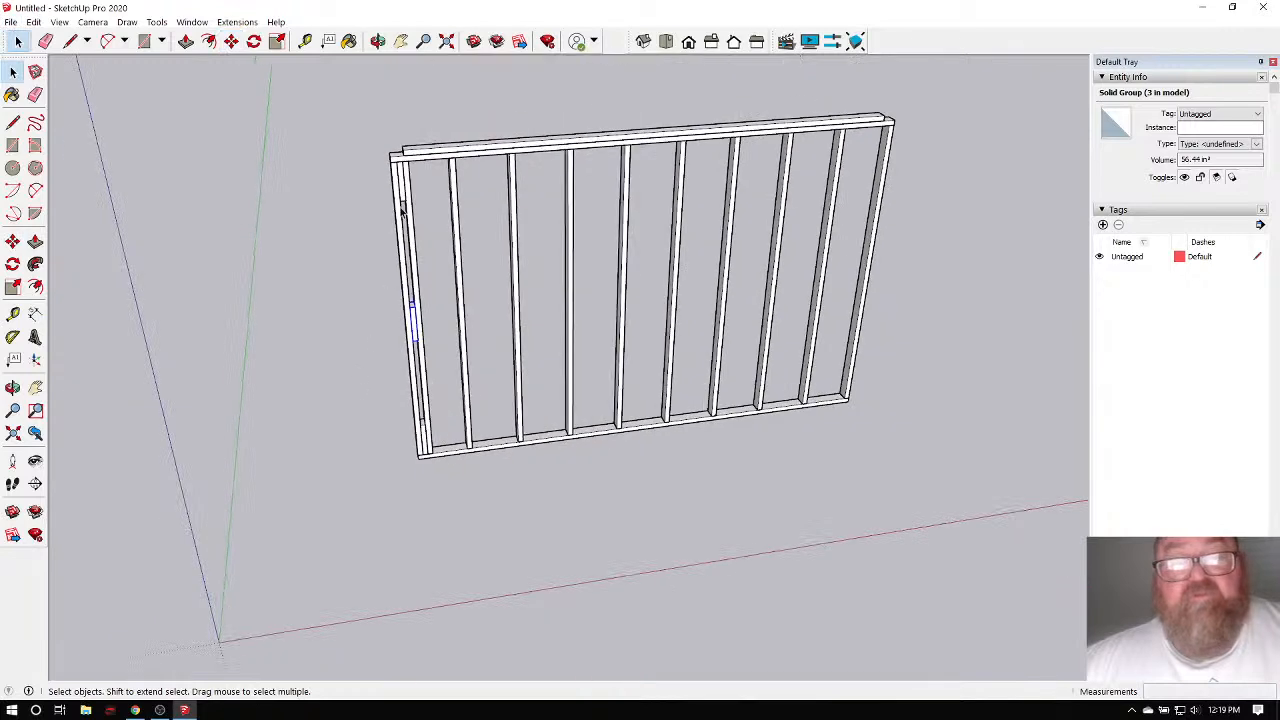
Orbit to check the spacers, then delete the rightmost end stud.
left_click(378, 41)
left_click_drag(499, 247, 469, 334)
key("space")
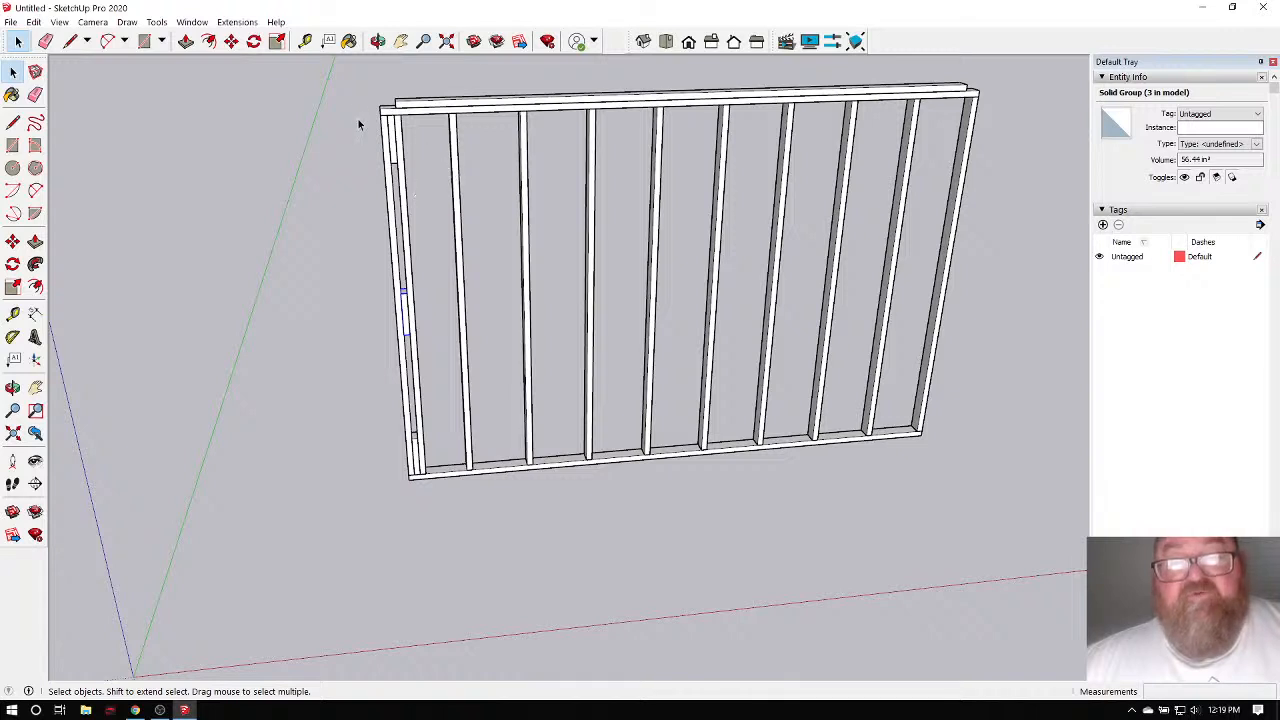
left_click(378, 41)
left_click_drag(500, 205, 505, 203)
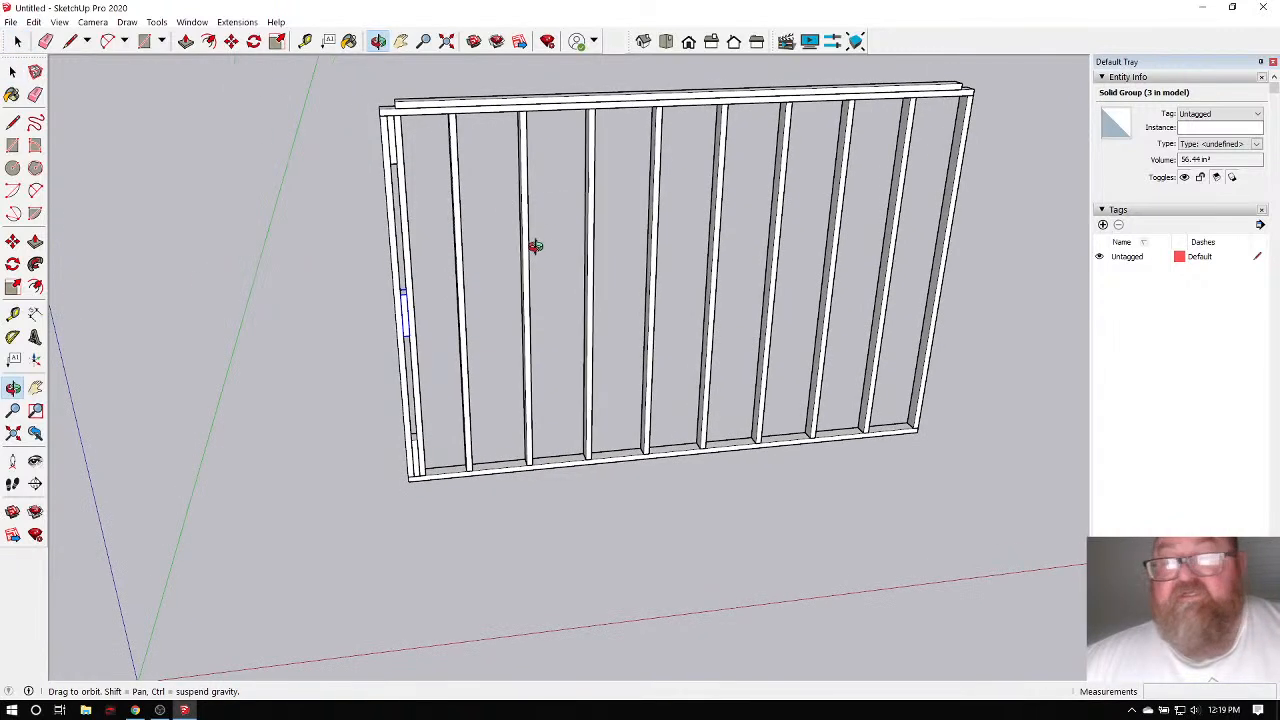
left_click(17, 41)
left_click(946, 206)
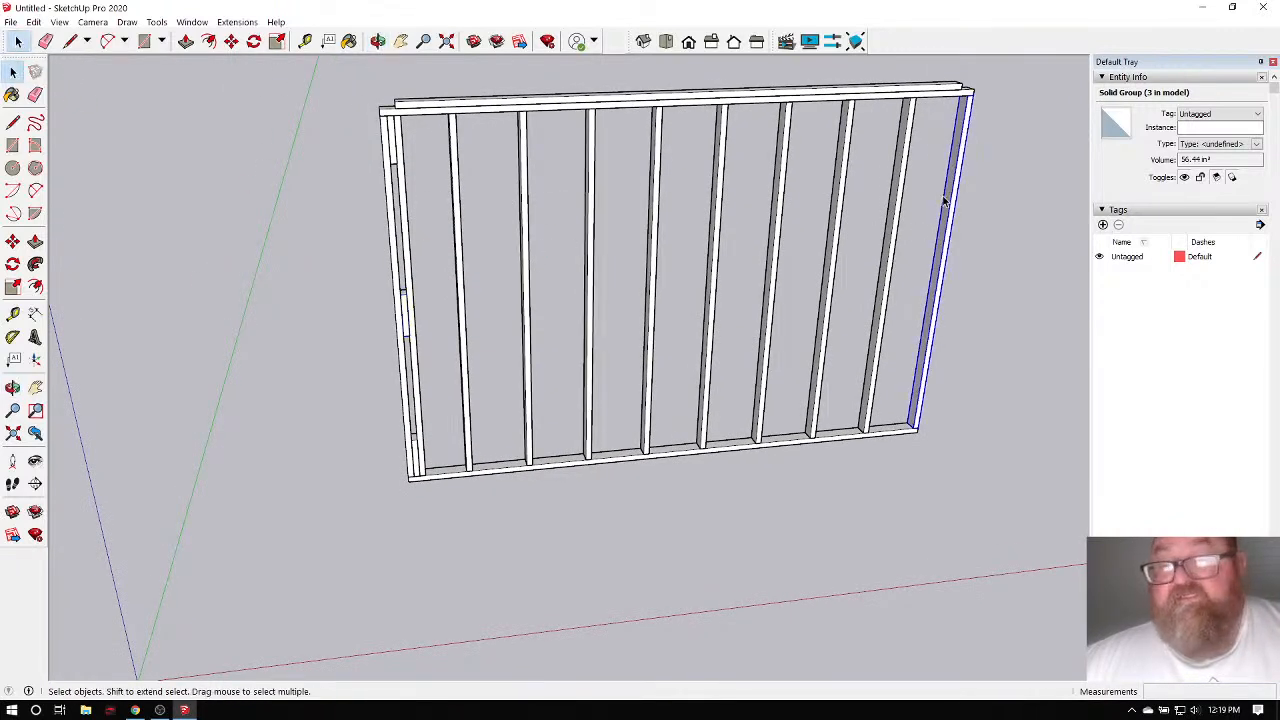
key("Delete")
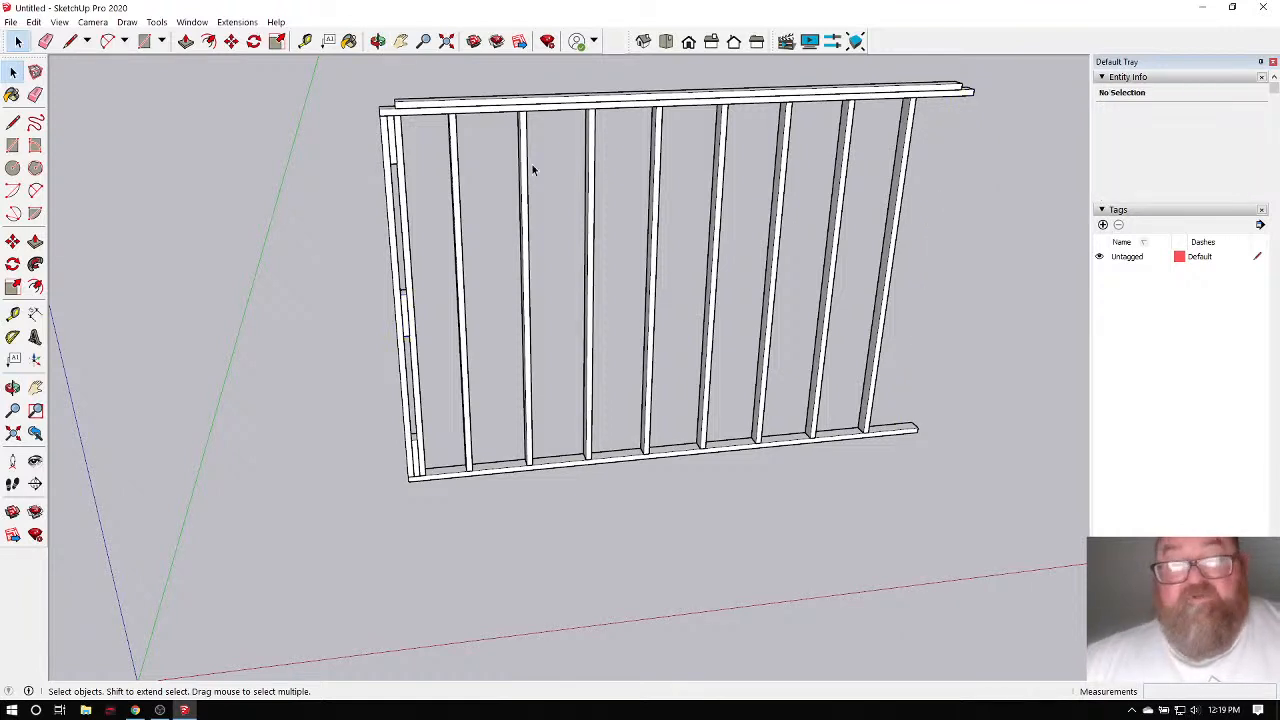
left_click_drag(335, 79, 445, 526)
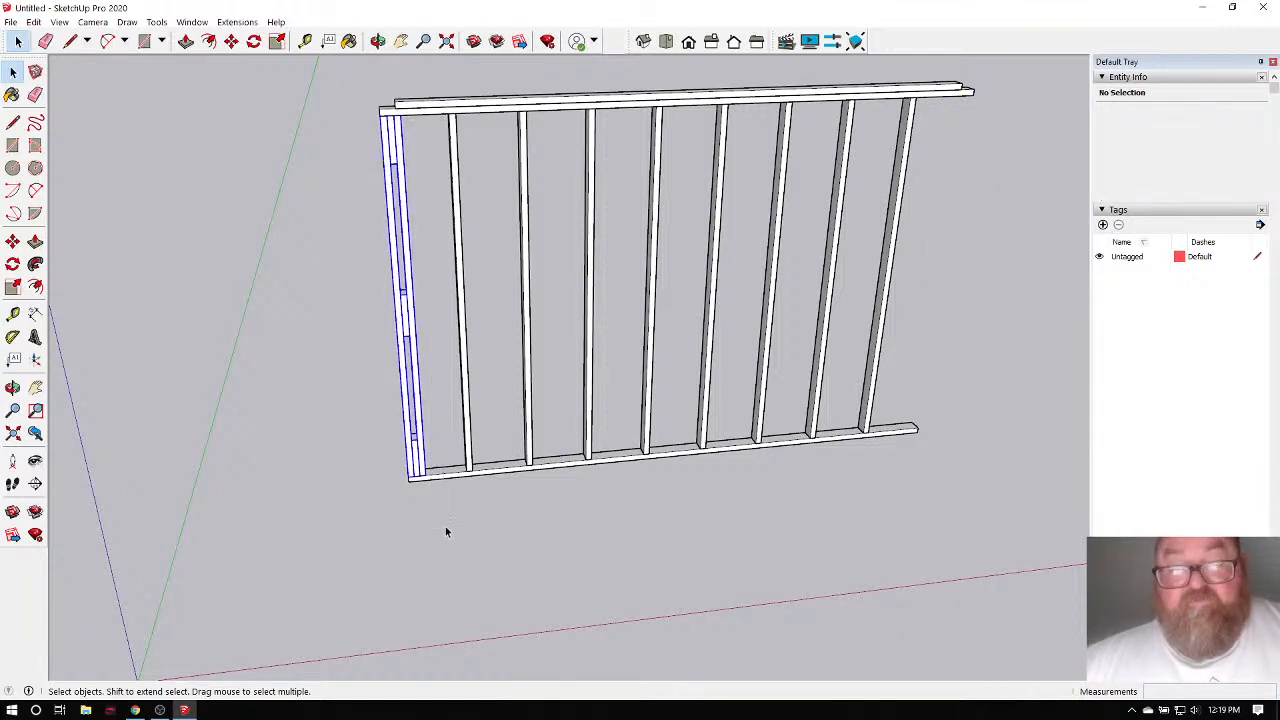
Make the selected left-end studs and spacers a component named Corner.
scroll(380, 278, "up", 3)
scroll(409, 320, "down", 2)
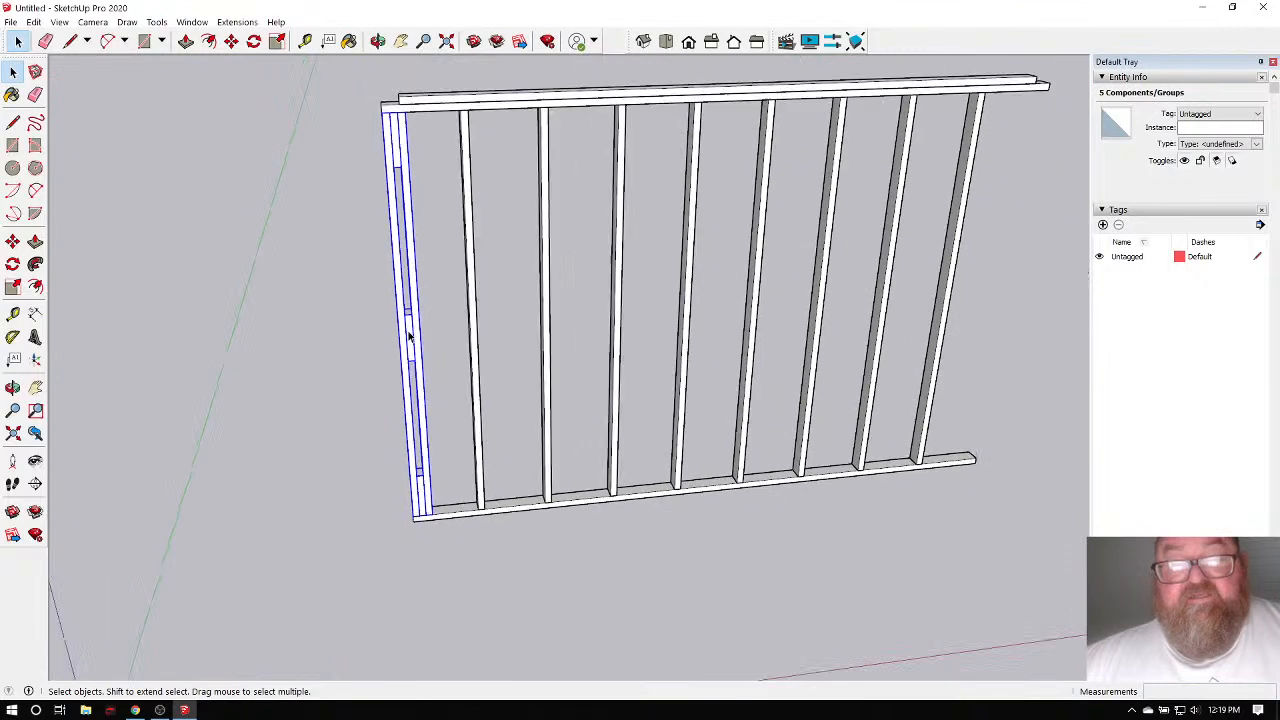
right_click(409, 339)
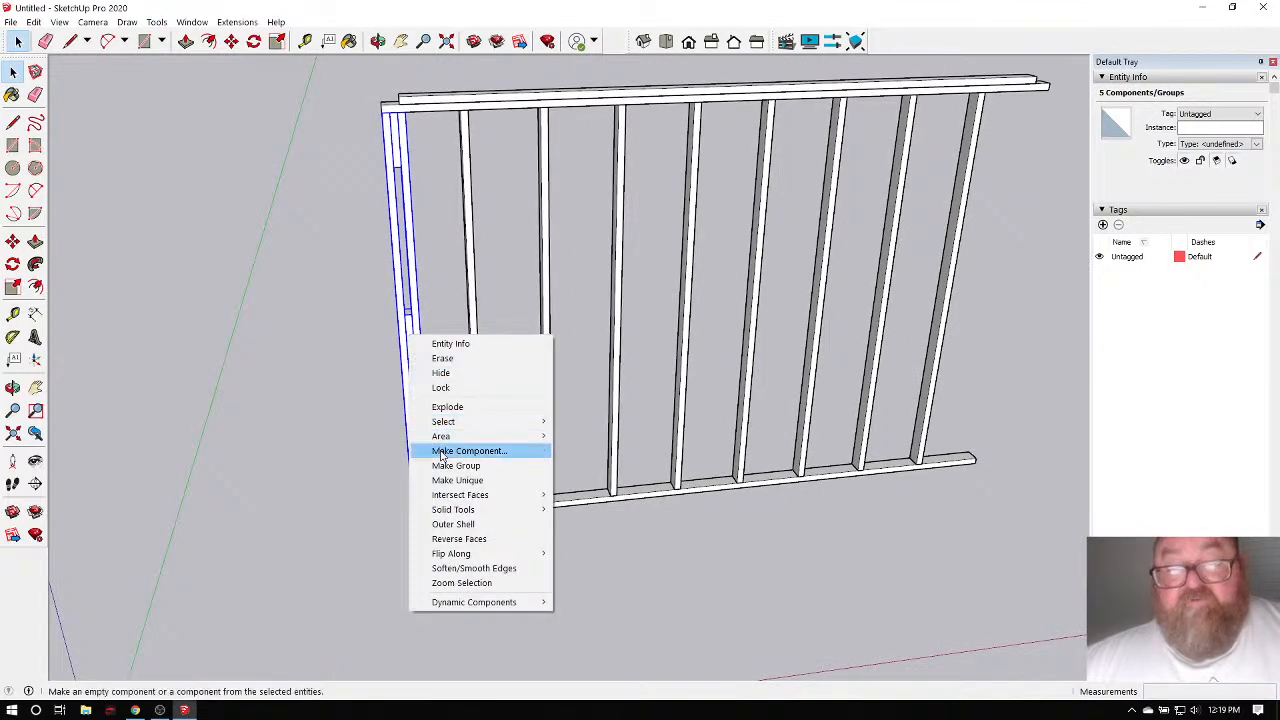
left_click(441, 452)
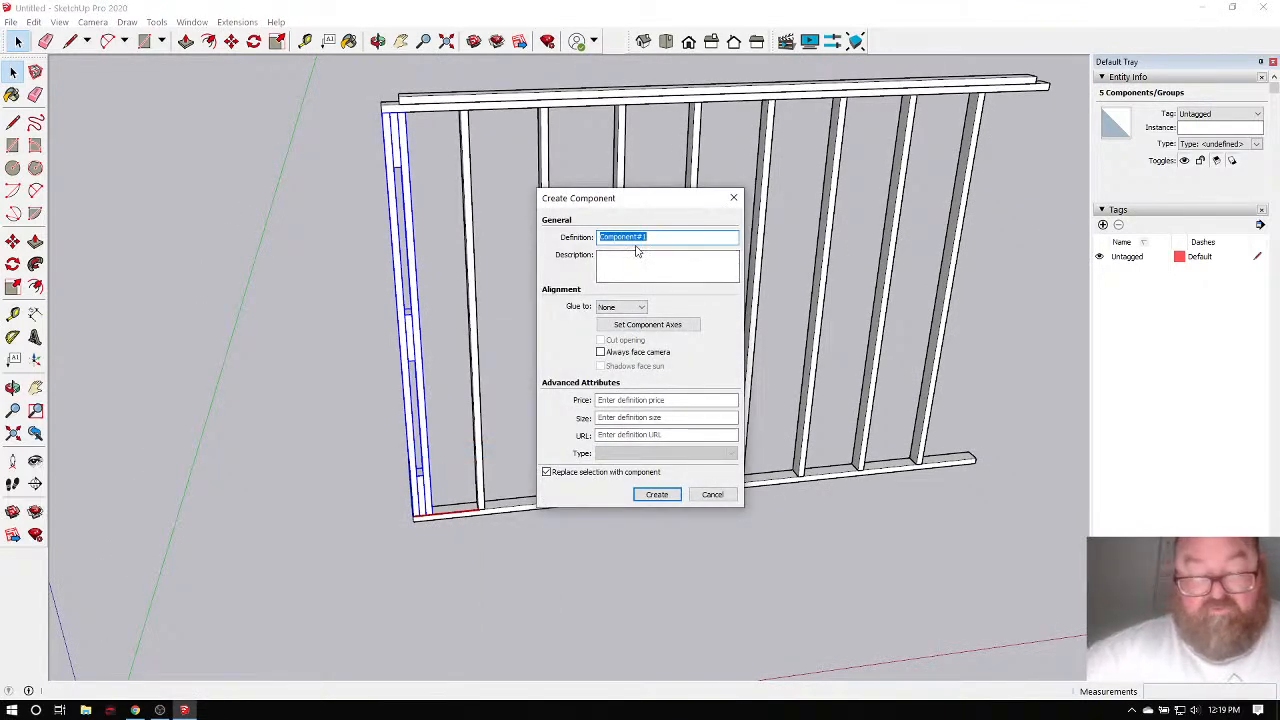
type("Corner")
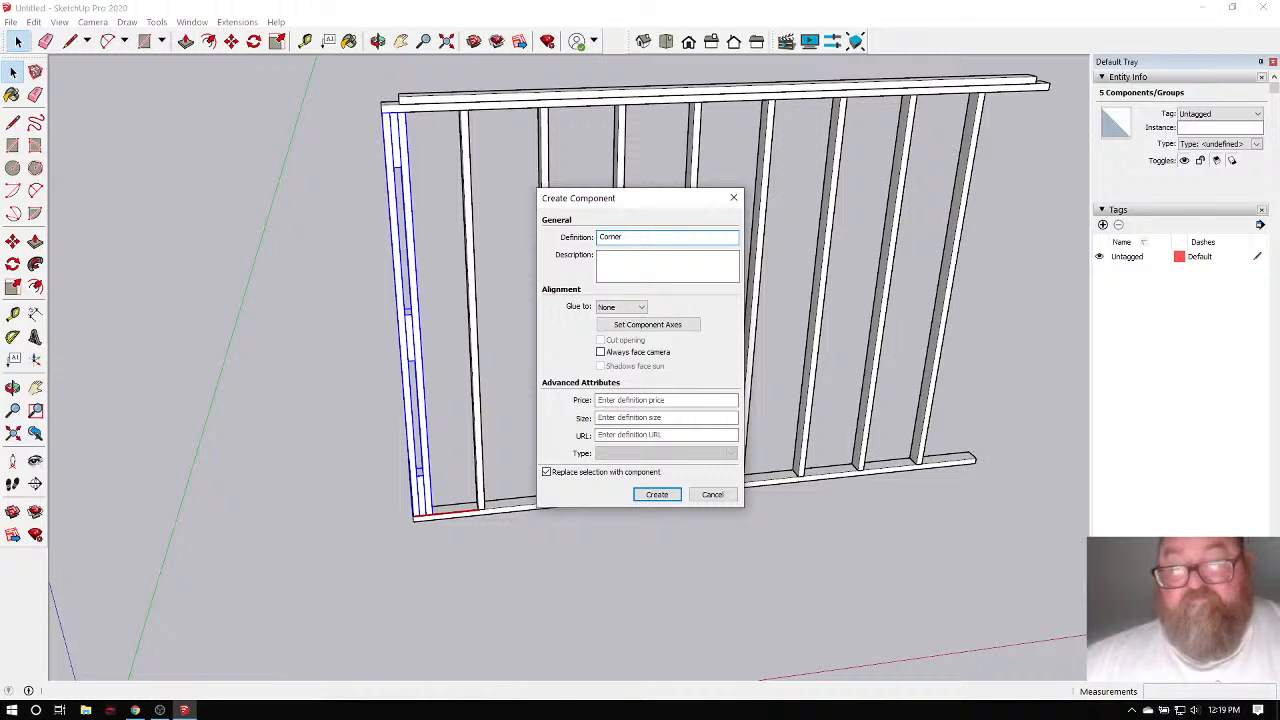
left_click(656, 494)
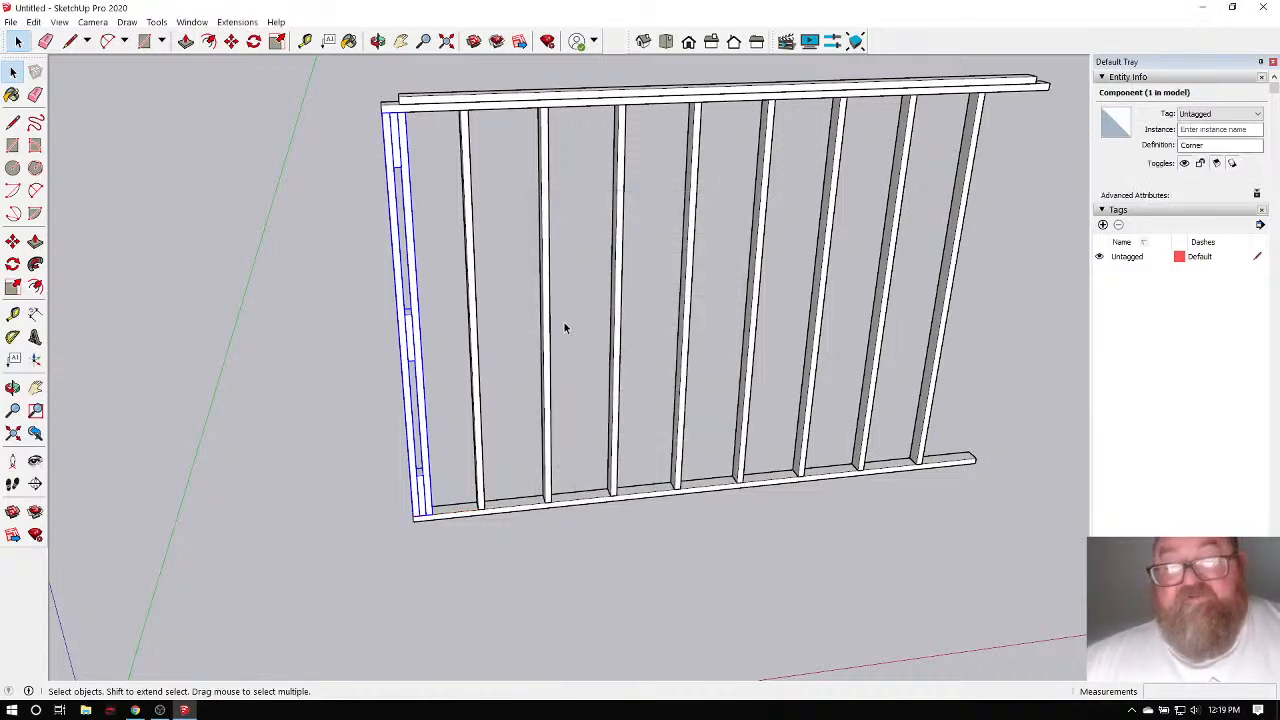
Copy the Corner component to the wall's right end.
key("m")
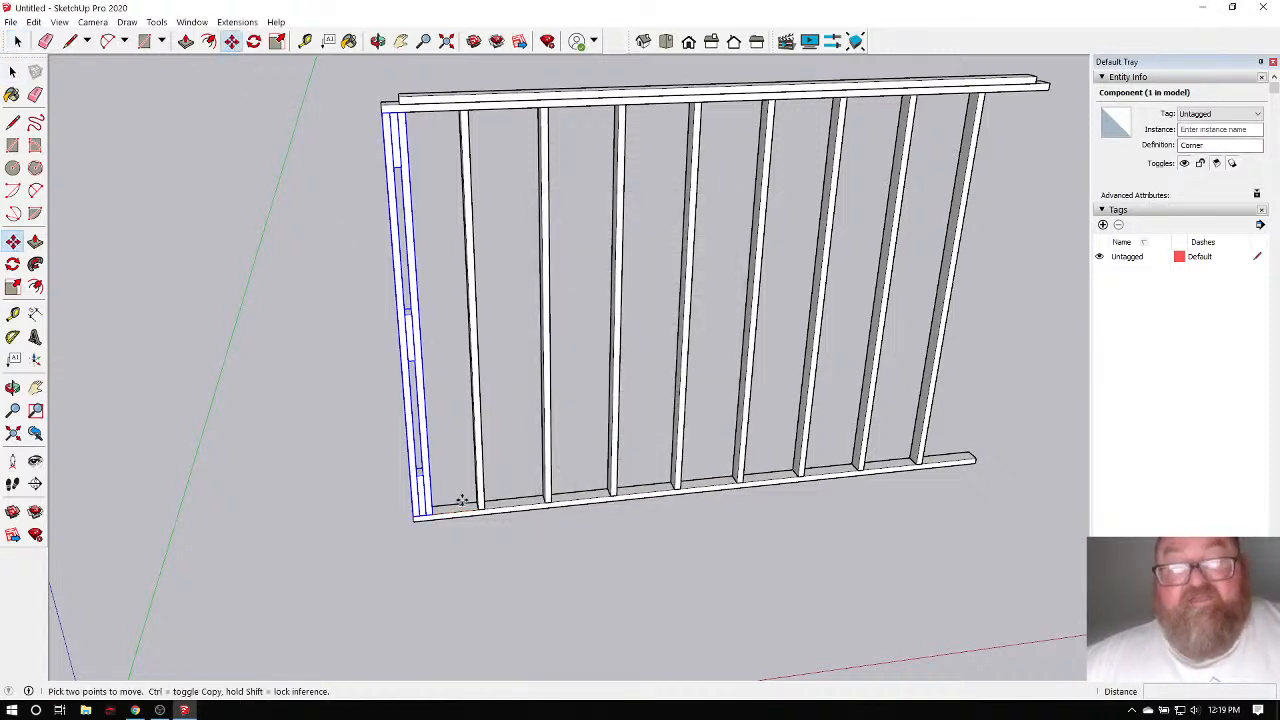
scroll(462, 495, "up", 4)
left_click(413, 533)
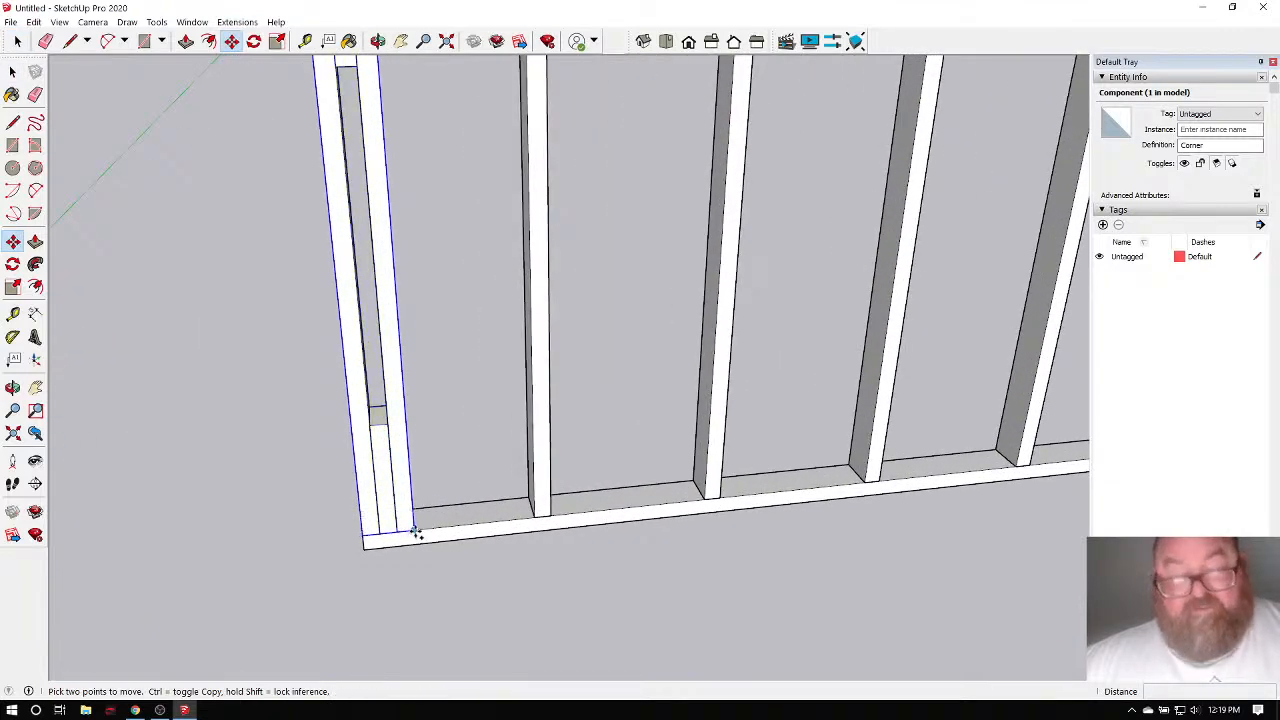
key("ctrl")
scroll(190, 548, "down", 5)
scroll(626, 543, "up", 6)
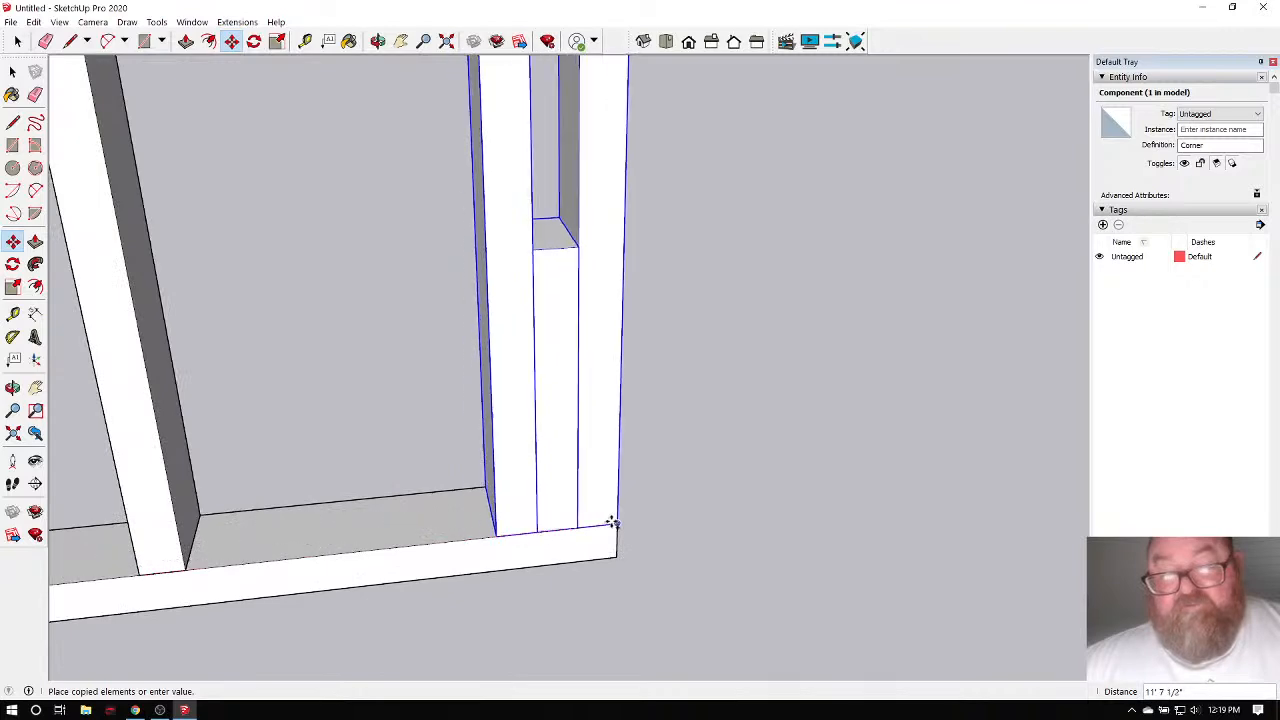
left_click(610, 522)
scroll(700, 586, "down", 3)
scroll(740, 520, "down", 6)
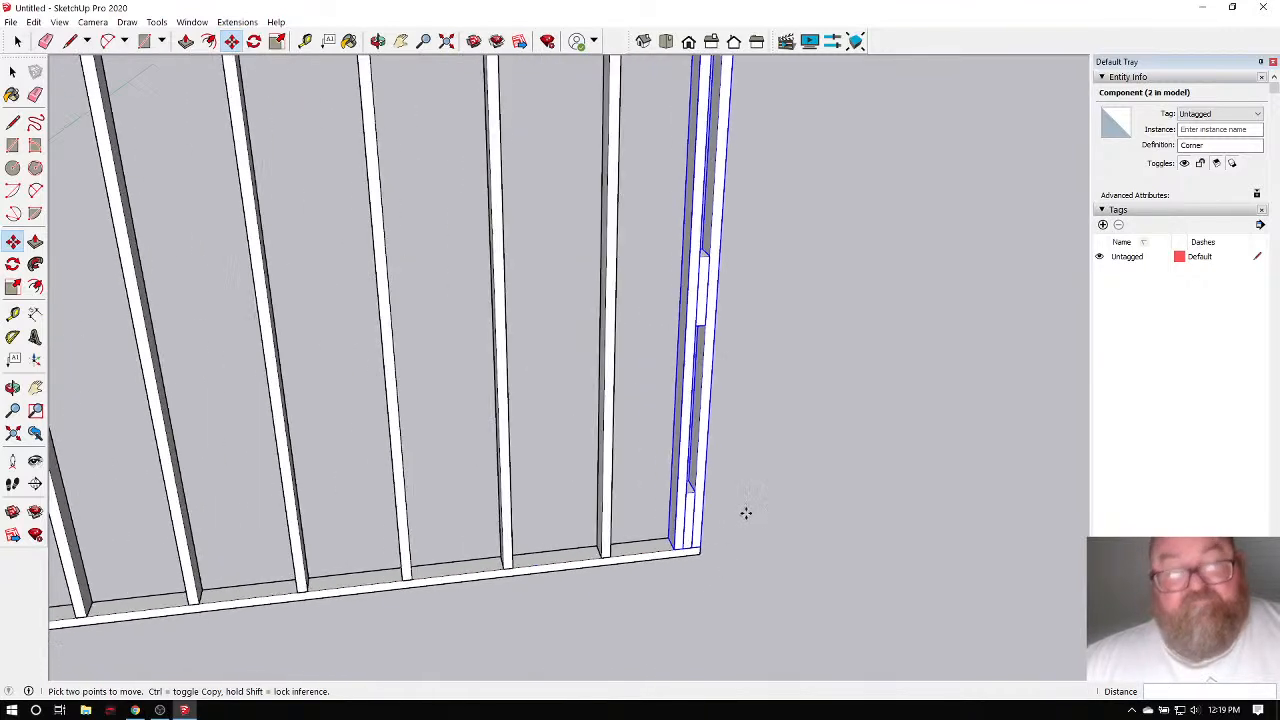
left_click(135, 710)
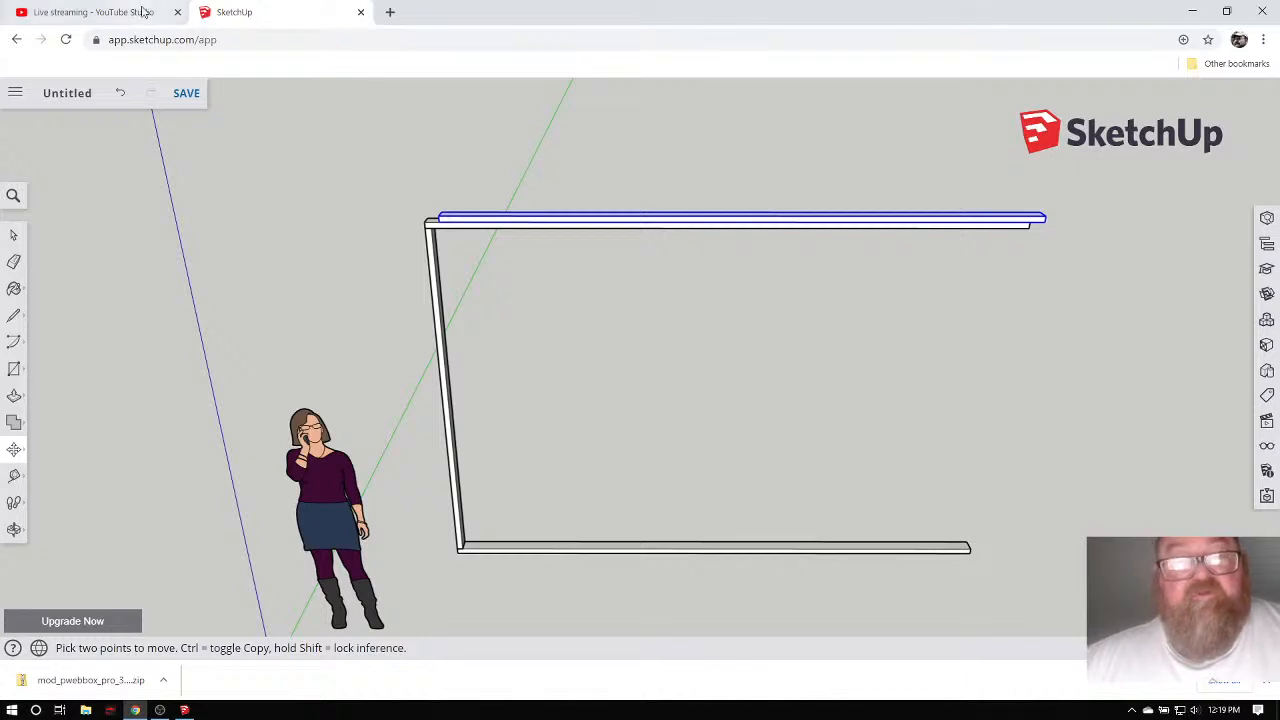
left_click(120, 12)
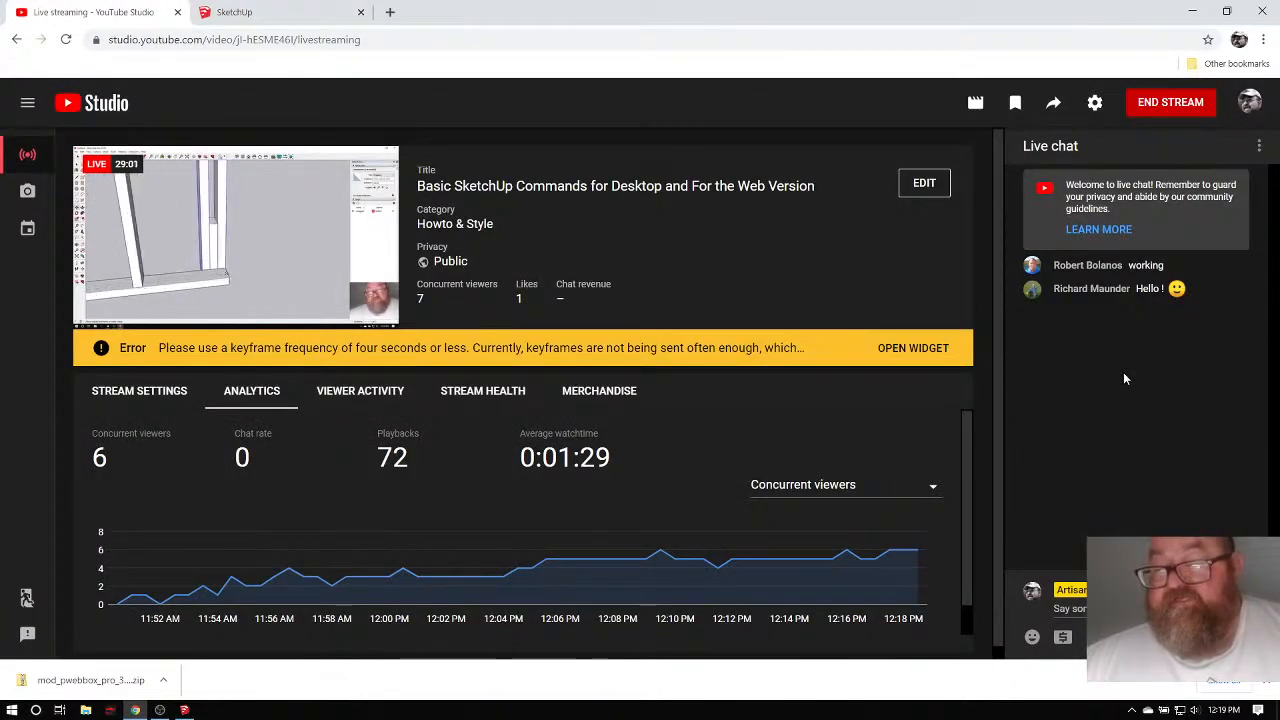
left_click(279, 11)
left_click(138, 11)
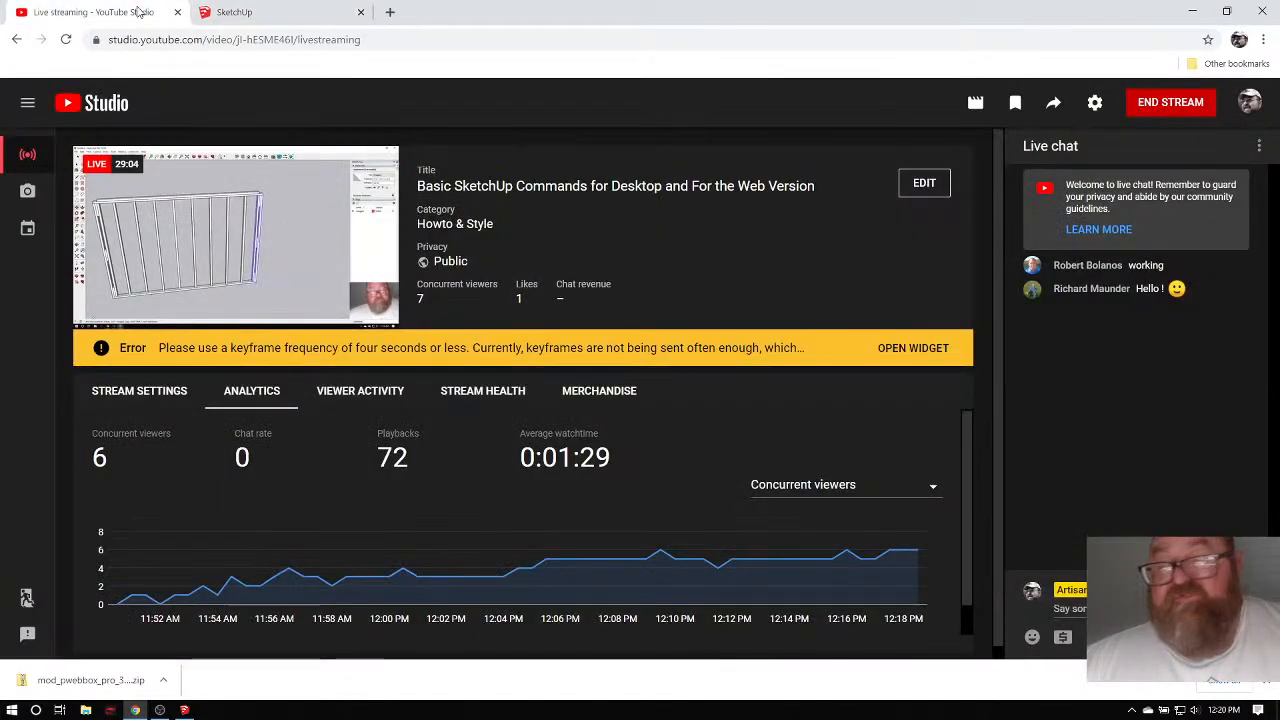
left_click(268, 9)
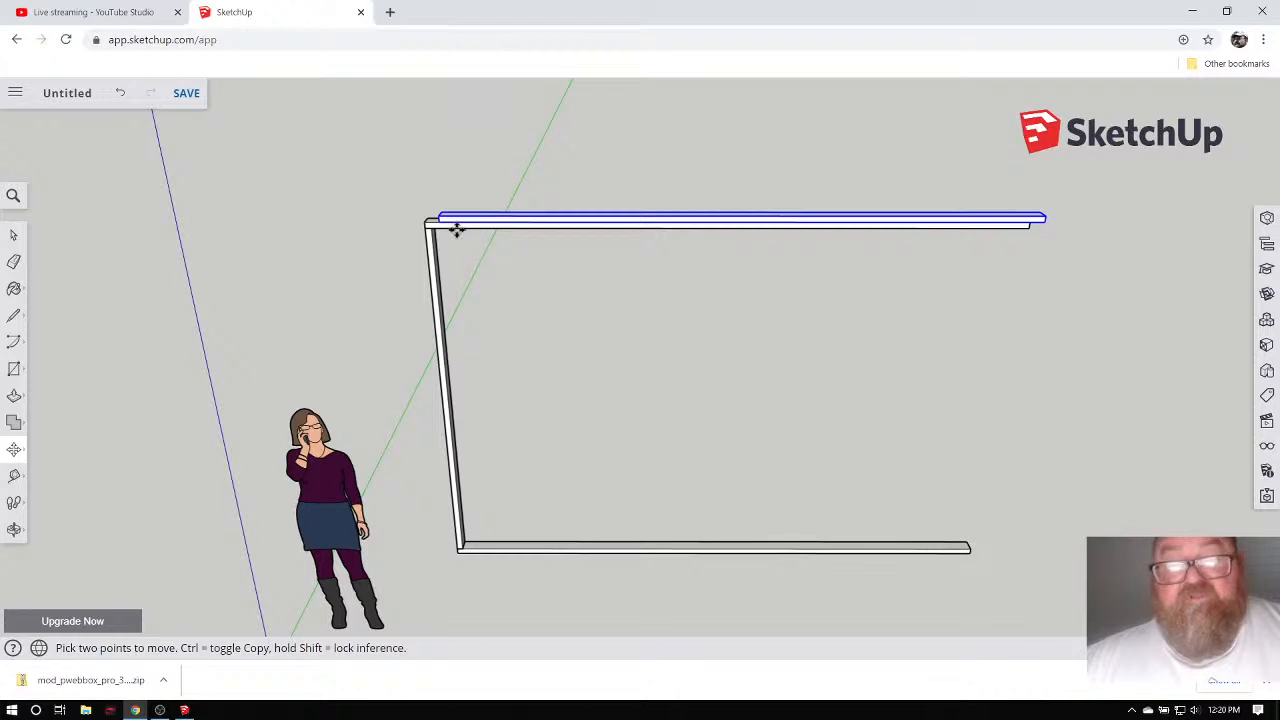
Orbit the SketchUp for Web model level, then return to the desktop wall frame model.
scroll(456, 228, "down", 2)
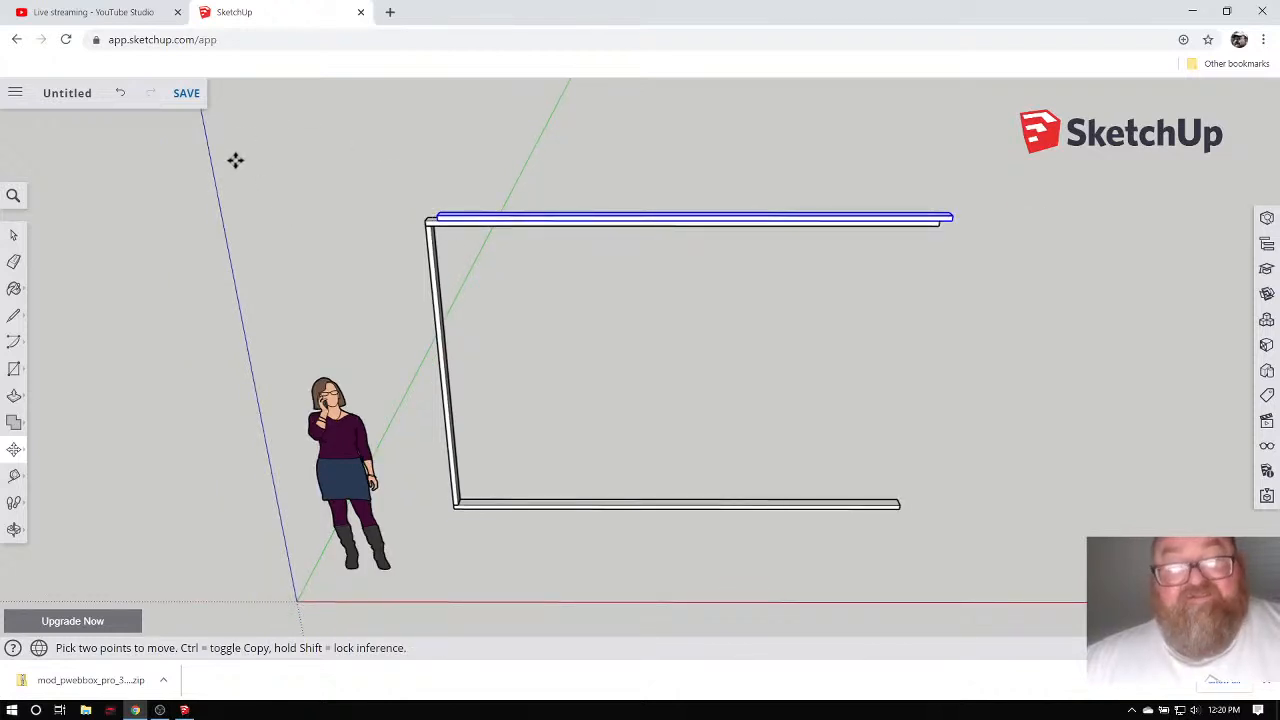
scroll(445, 525, "up", 2)
scroll(477, 406, "down", 1)
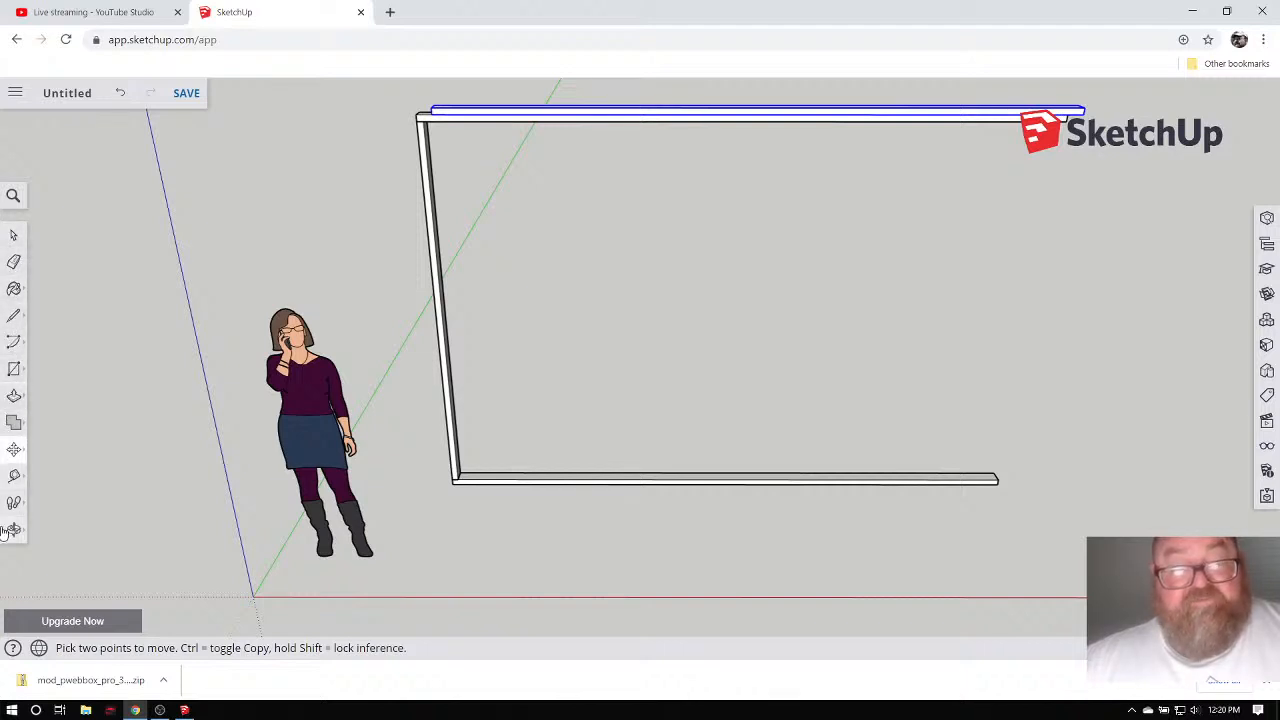
mouse_move(13, 453)
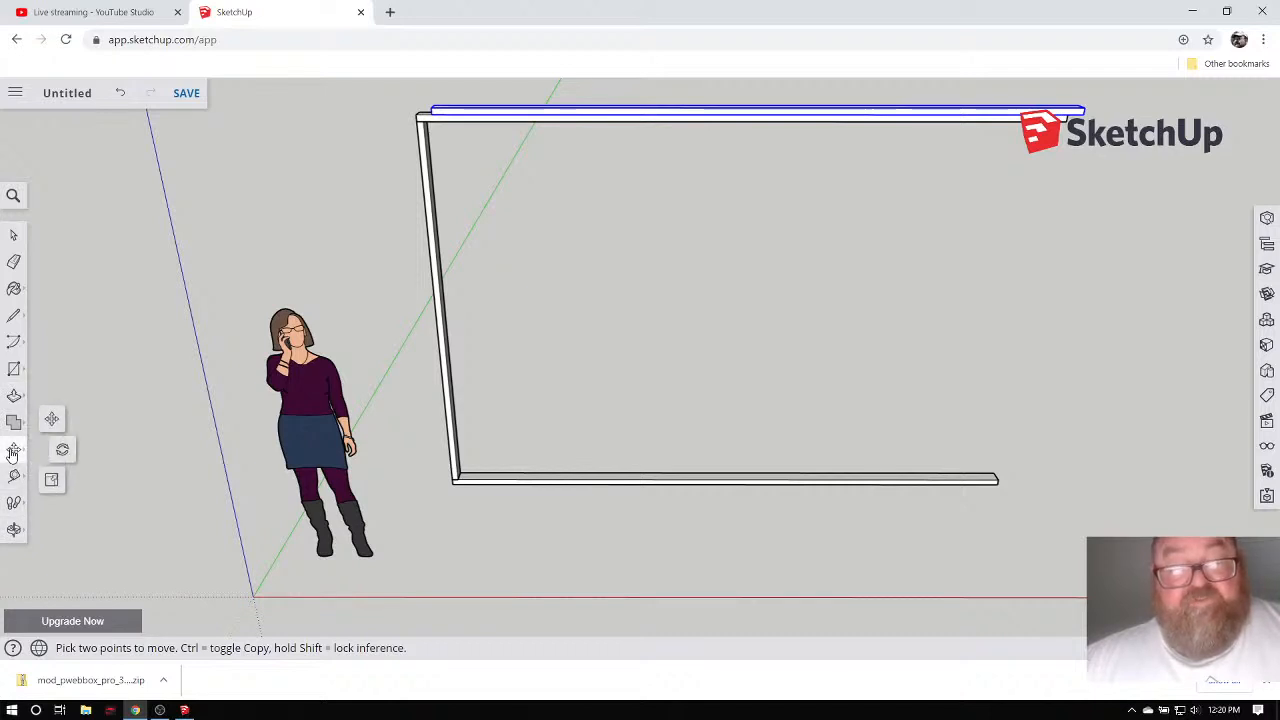
left_click(14, 397)
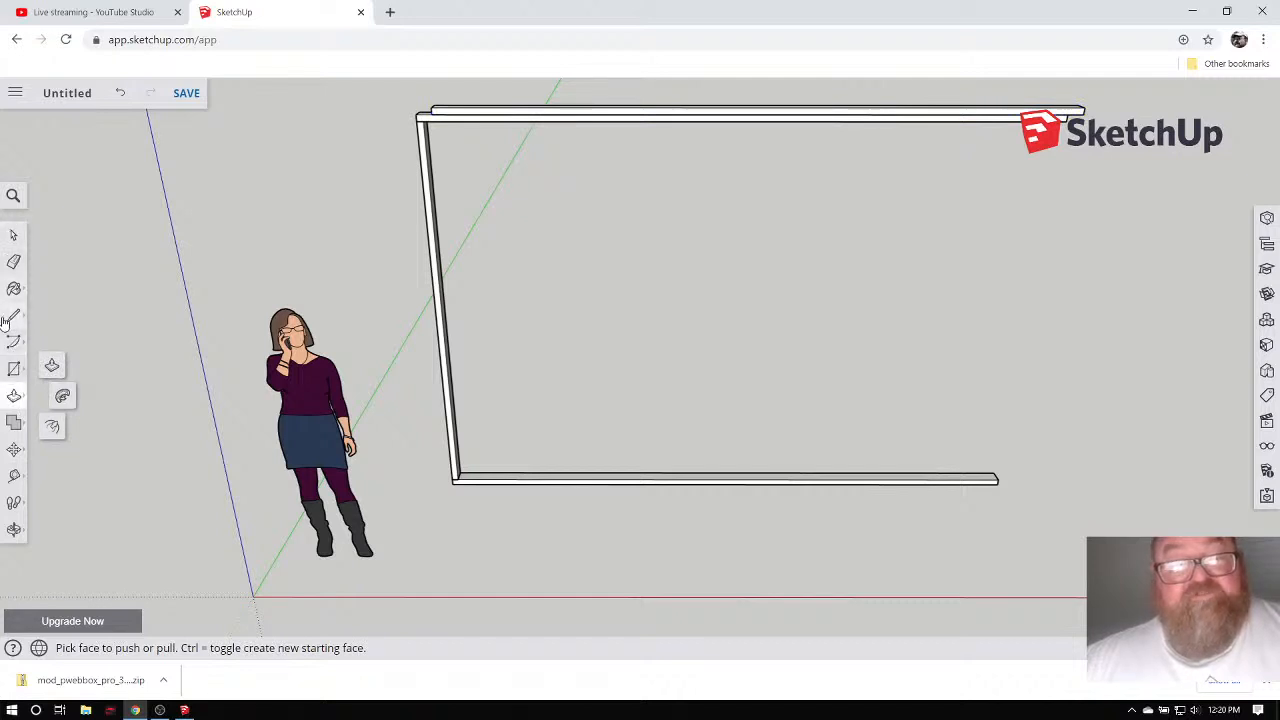
left_click(12, 237)
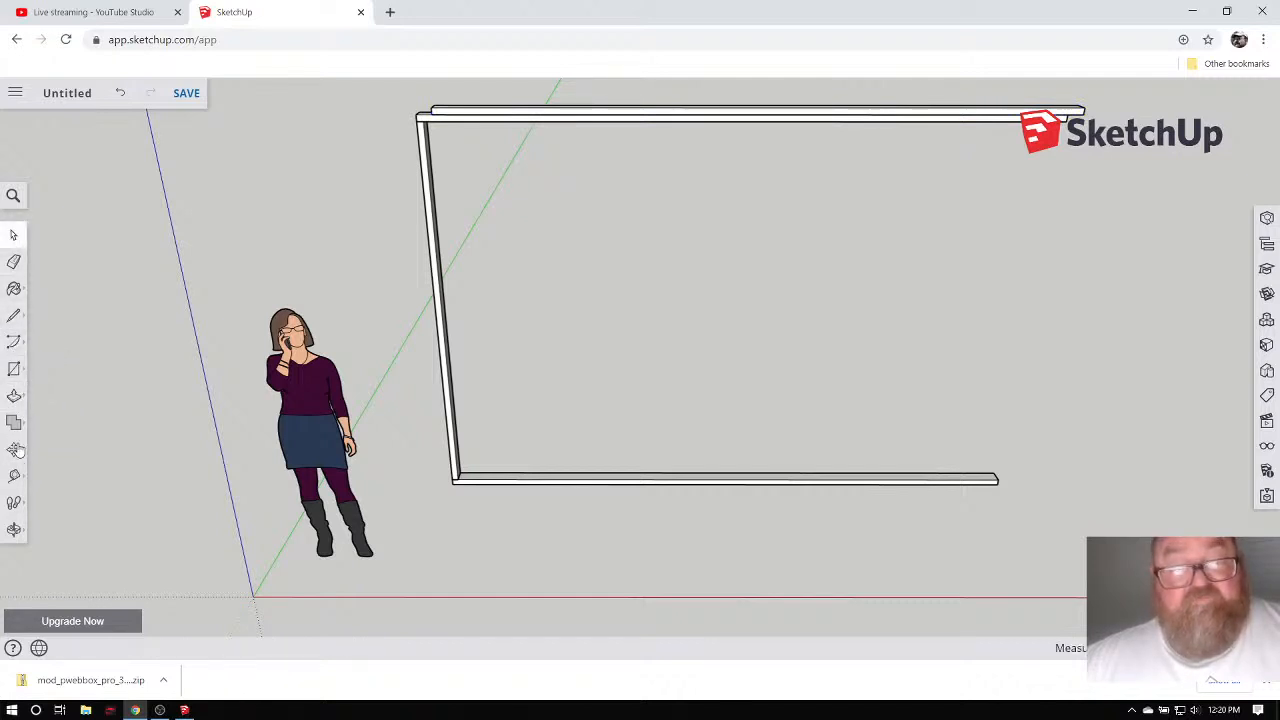
left_click(14, 531)
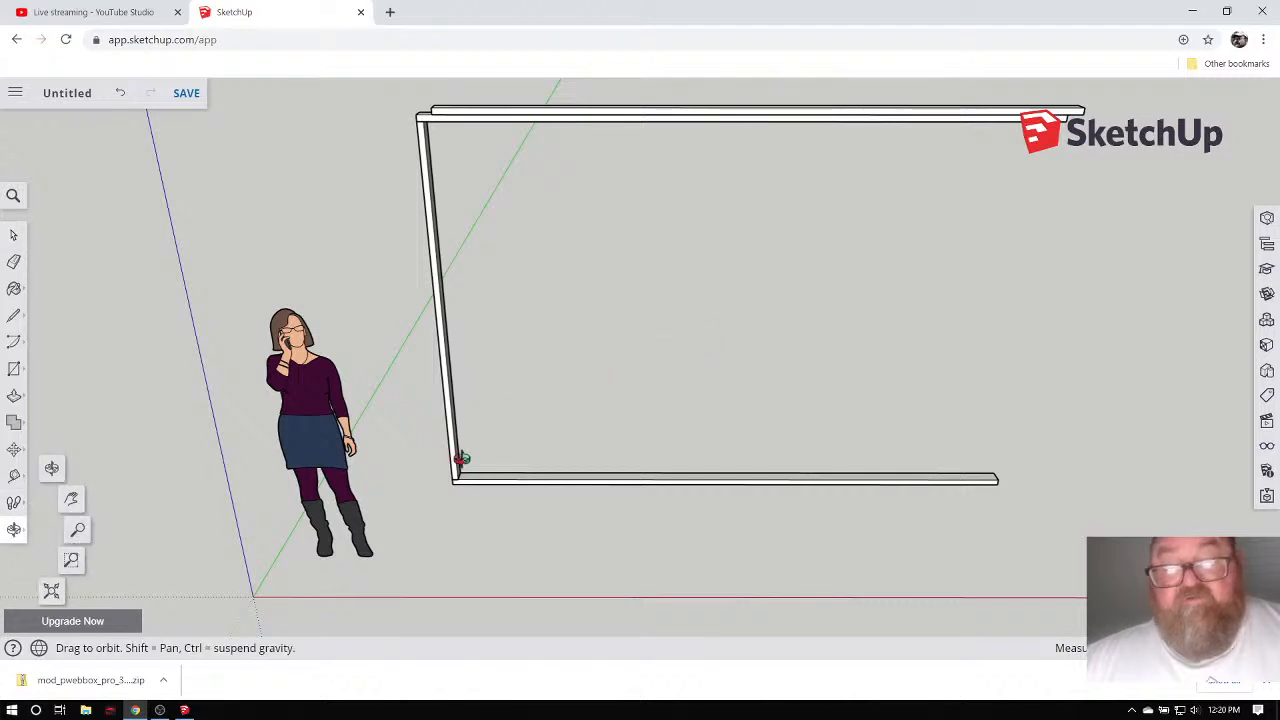
mouse_move(461, 458)
left_mouse_down()
mouse_move(489, 477)
mouse_move(417, 520)
mouse_move(383, 494)
mouse_move(260, 380)
mouse_move(200, 228)
left_mouse_up()
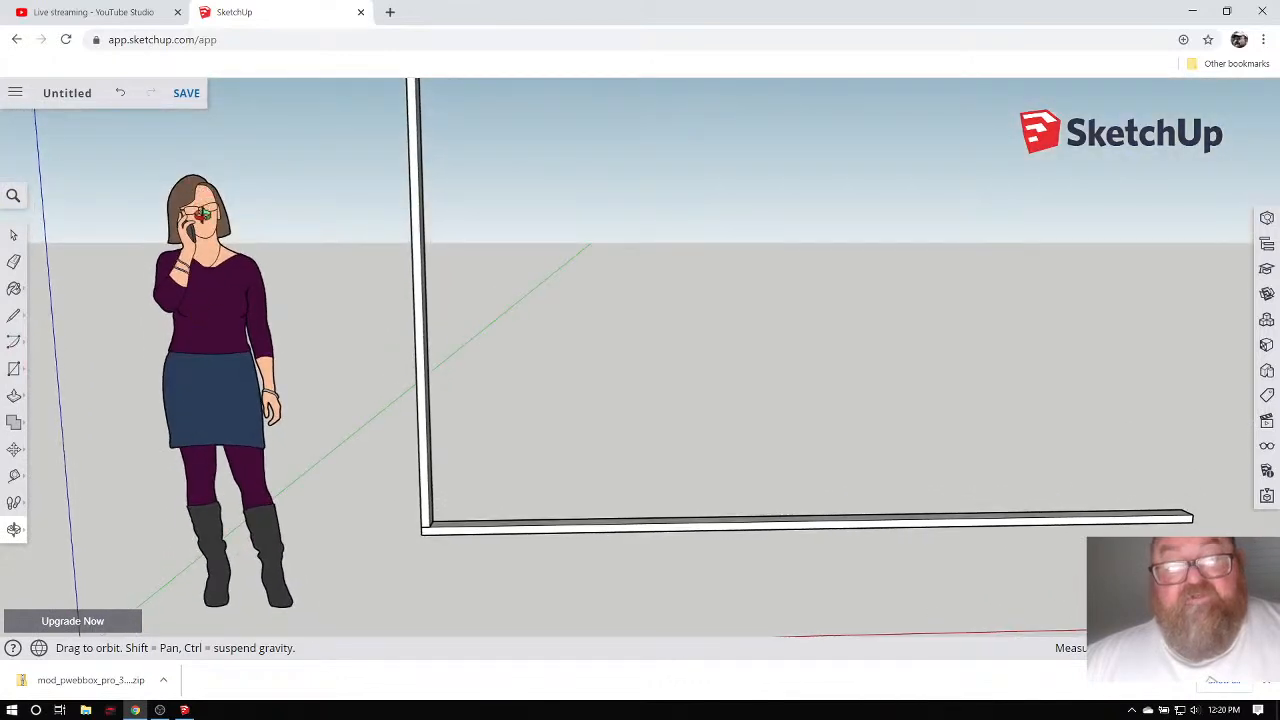
mouse_move(240, 312)
left_mouse_down()
mouse_move(194, 386)
mouse_move(106, 386)
mouse_move(230, 395)
left_mouse_up()
scroll(192, 398, "down", 2)
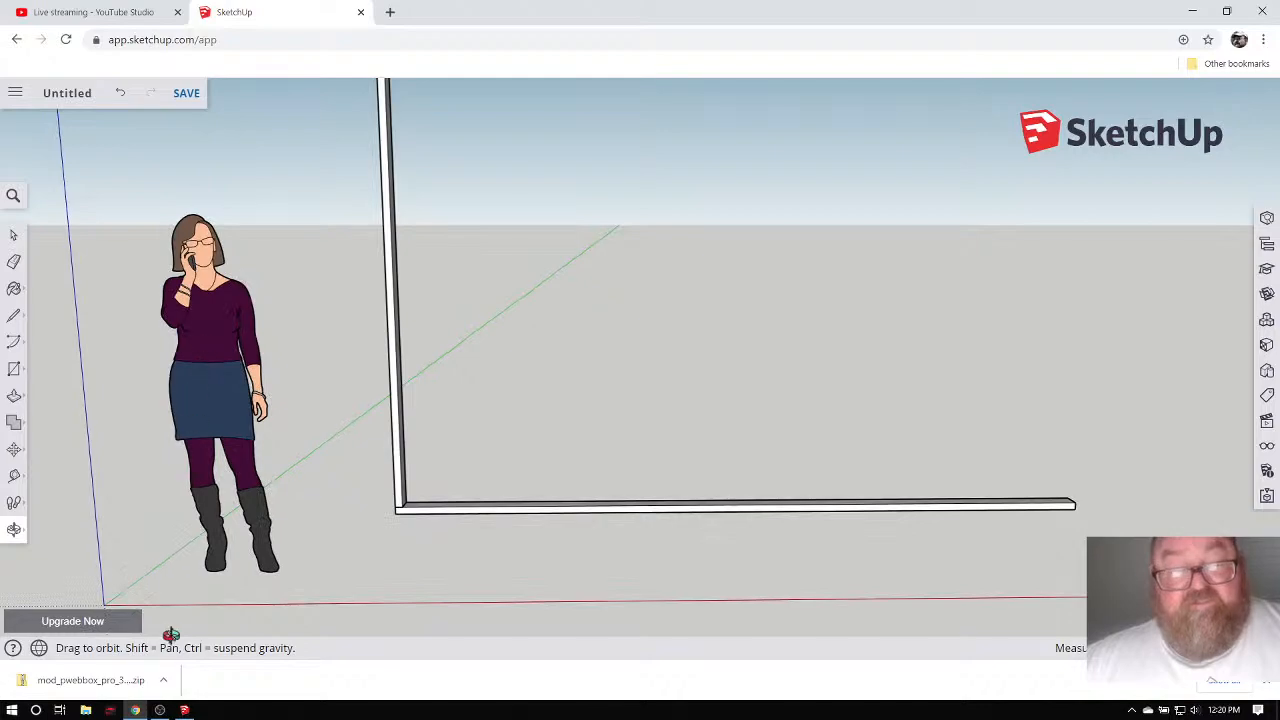
left_click(184, 710)
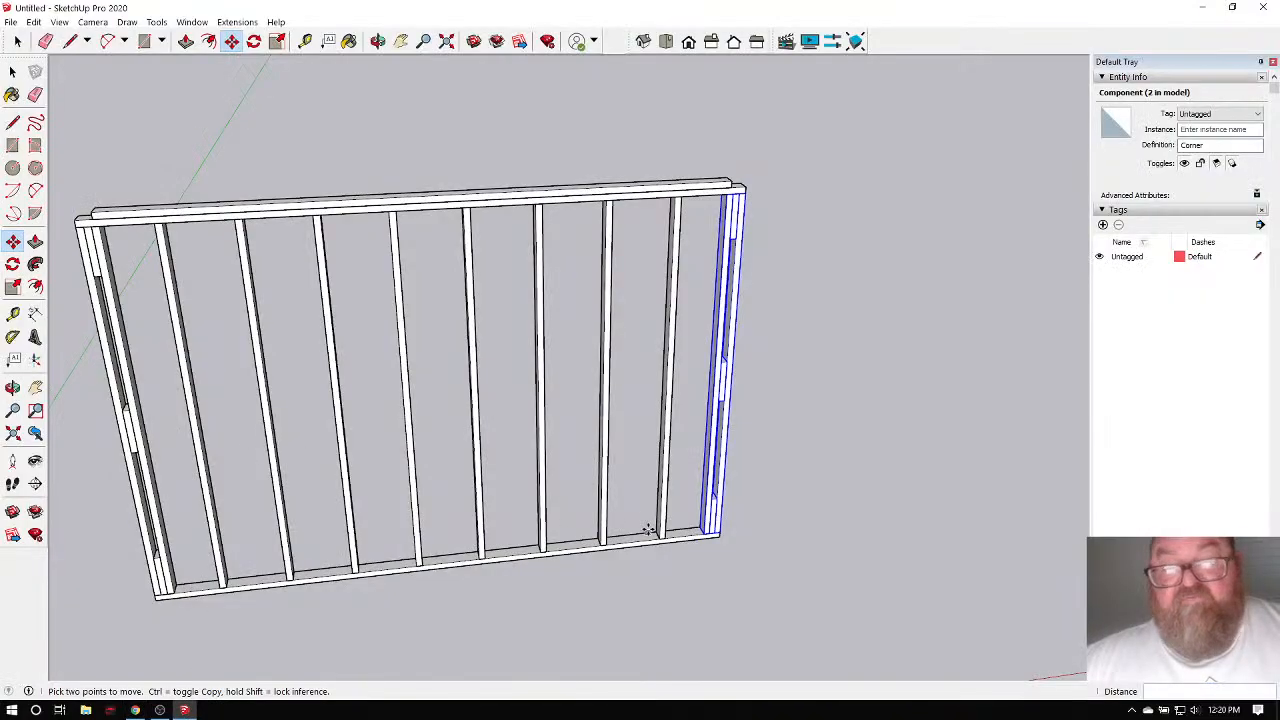
scroll(648, 530, "down", 1)
left_click(463, 511)
left_click(588, 481)
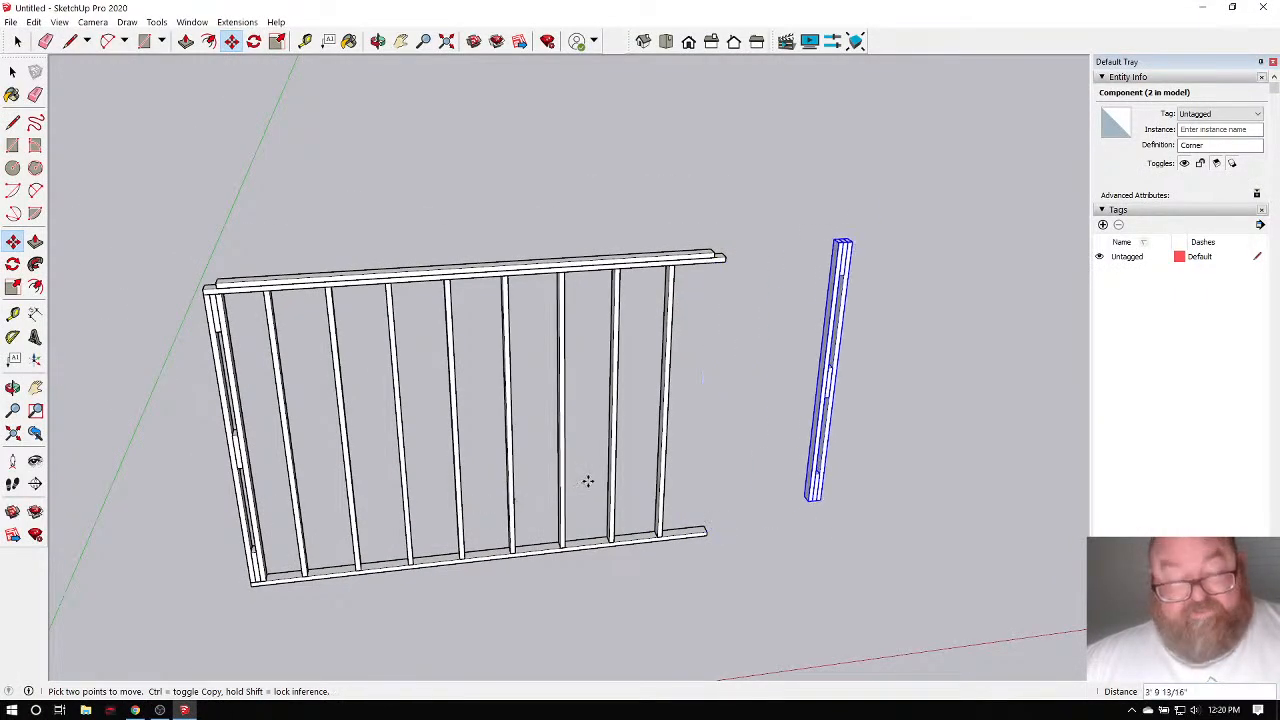
key("ctrl+t")
key("ctrl+z")
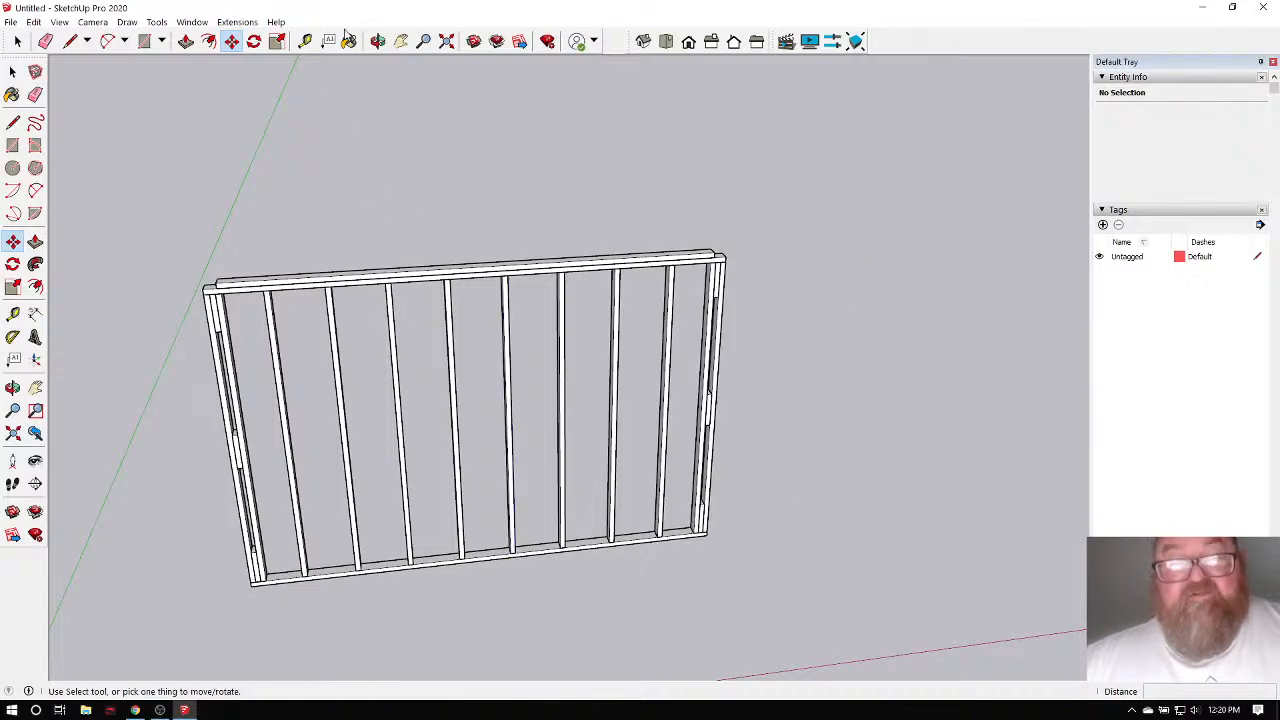
left_click(378, 41)
left_click_drag(228, 345, 435, 241)
left_click_drag(315, 322, 300, 382)
scroll(310, 281, "up", 8)
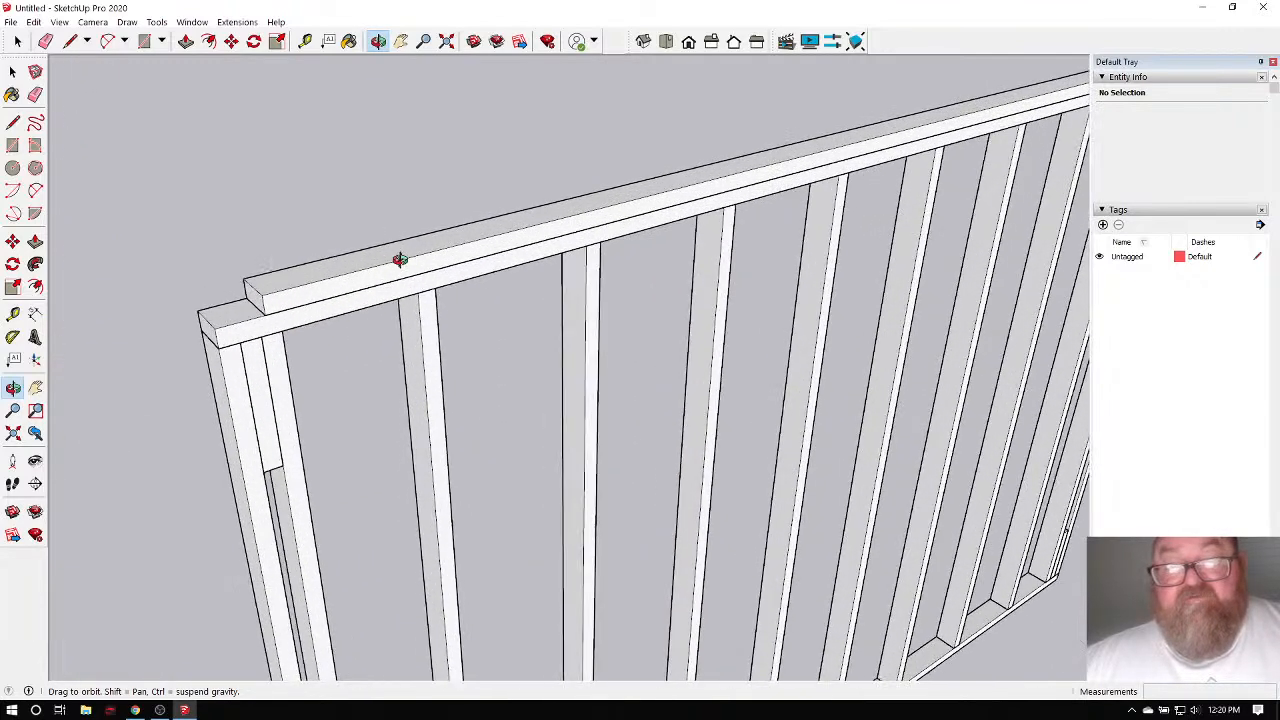
left_click(17, 41)
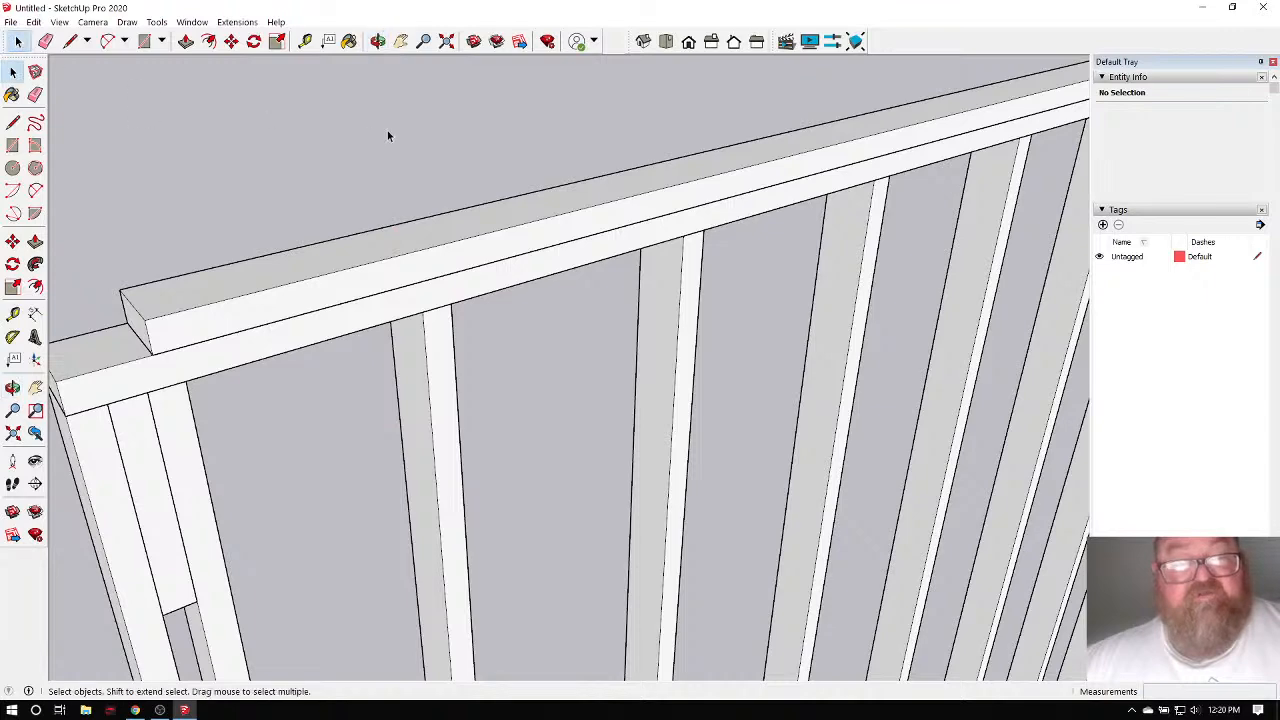
scroll(385, 131, "down", 3)
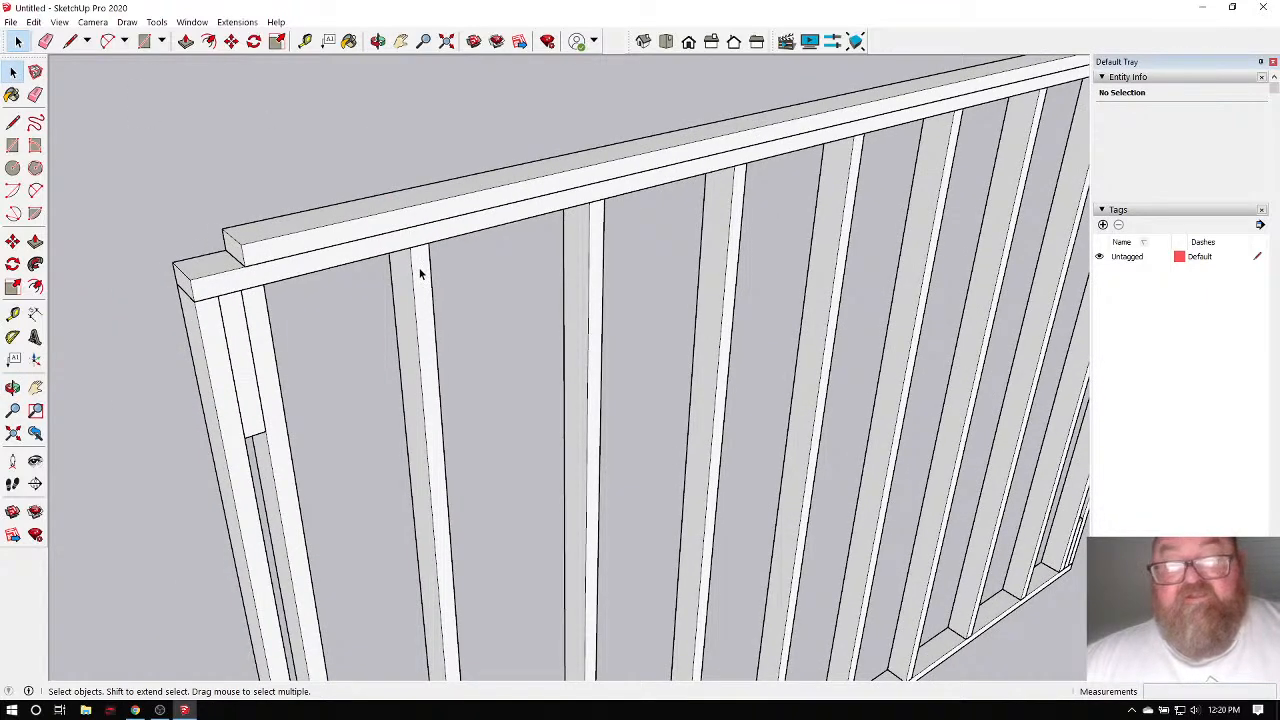
scroll(341, 275, "down", 5)
scroll(341, 275, "up", 3)
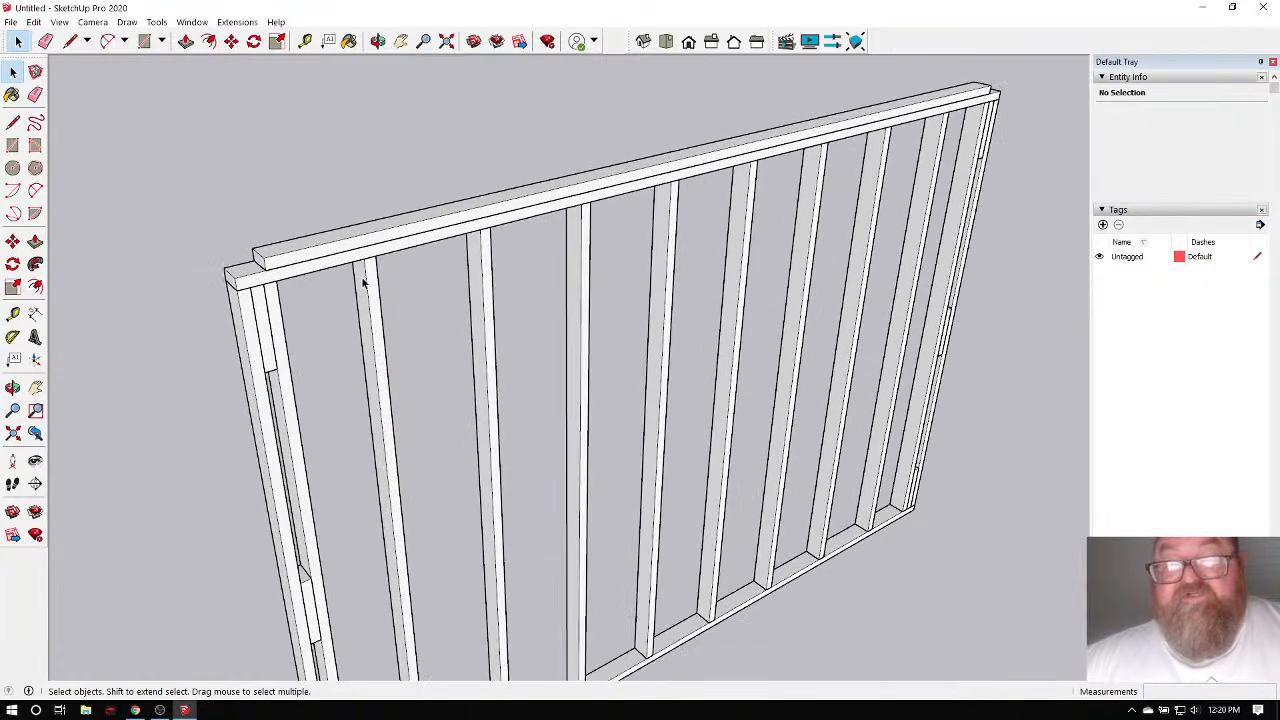
scroll(399, 285, "down", 4)
scroll(350, 248, "up", 6)
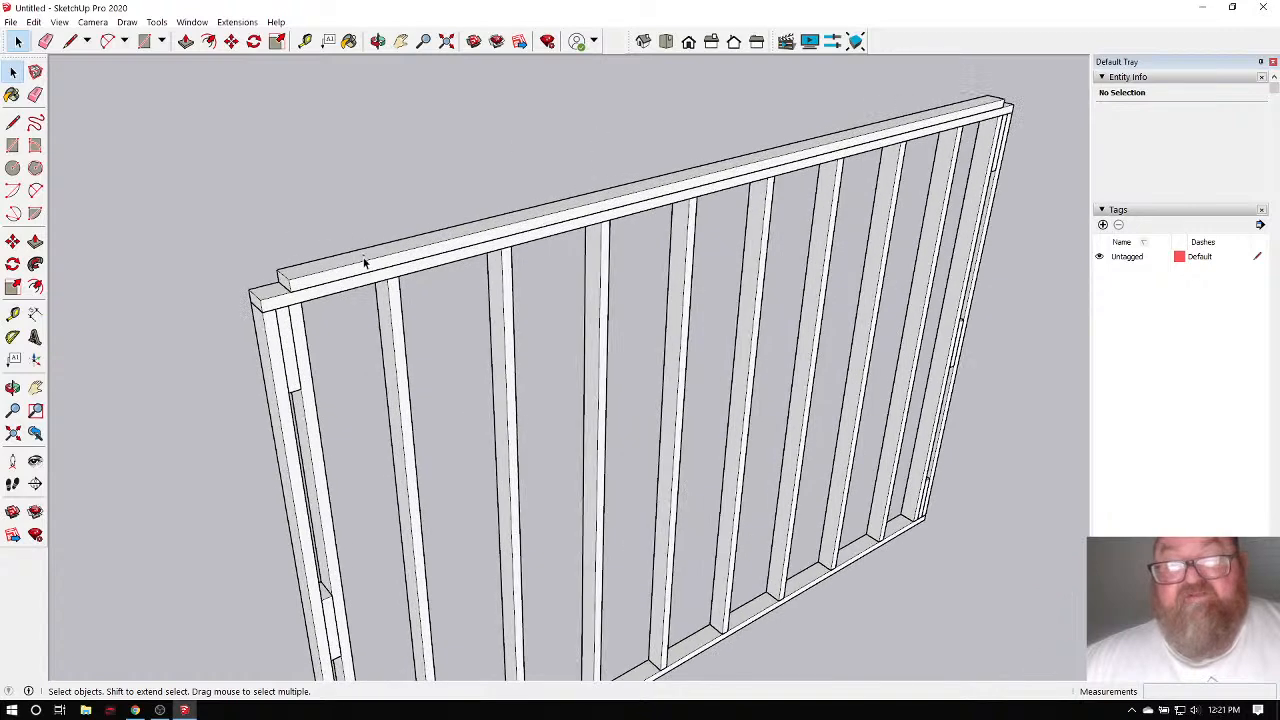
scroll(385, 306, "down", 2)
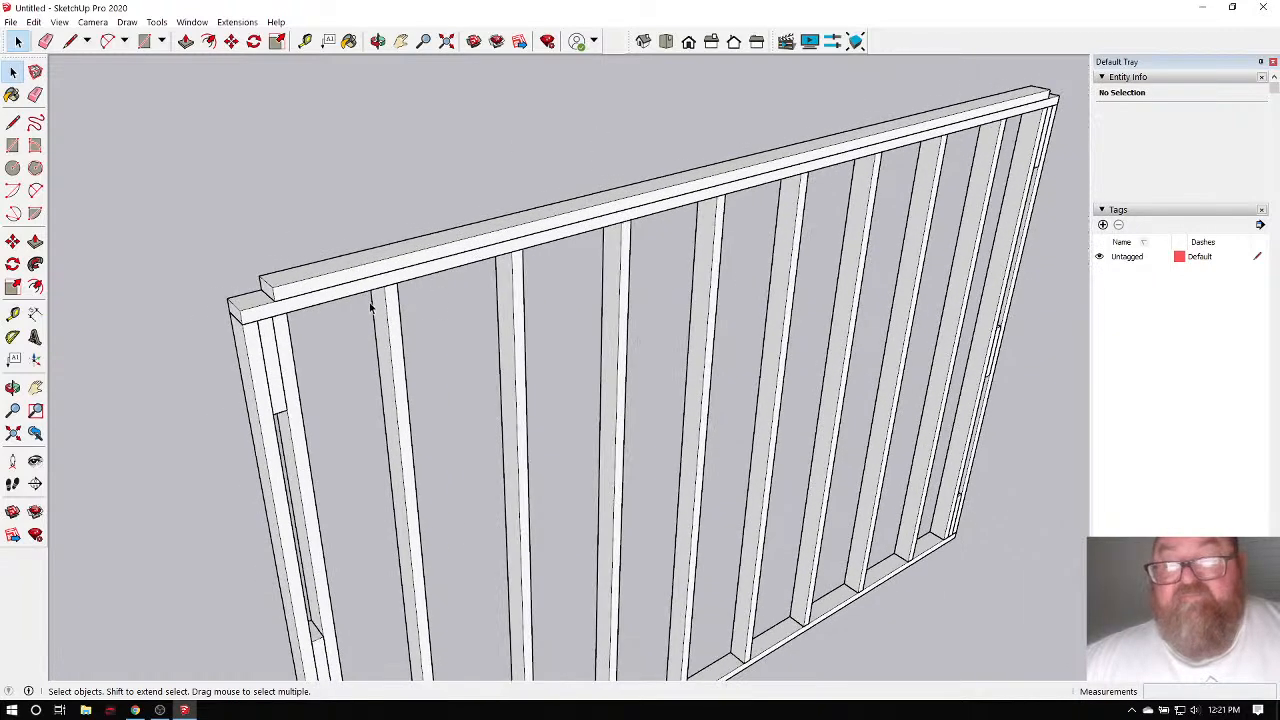
scroll(373, 313, "up", 2)
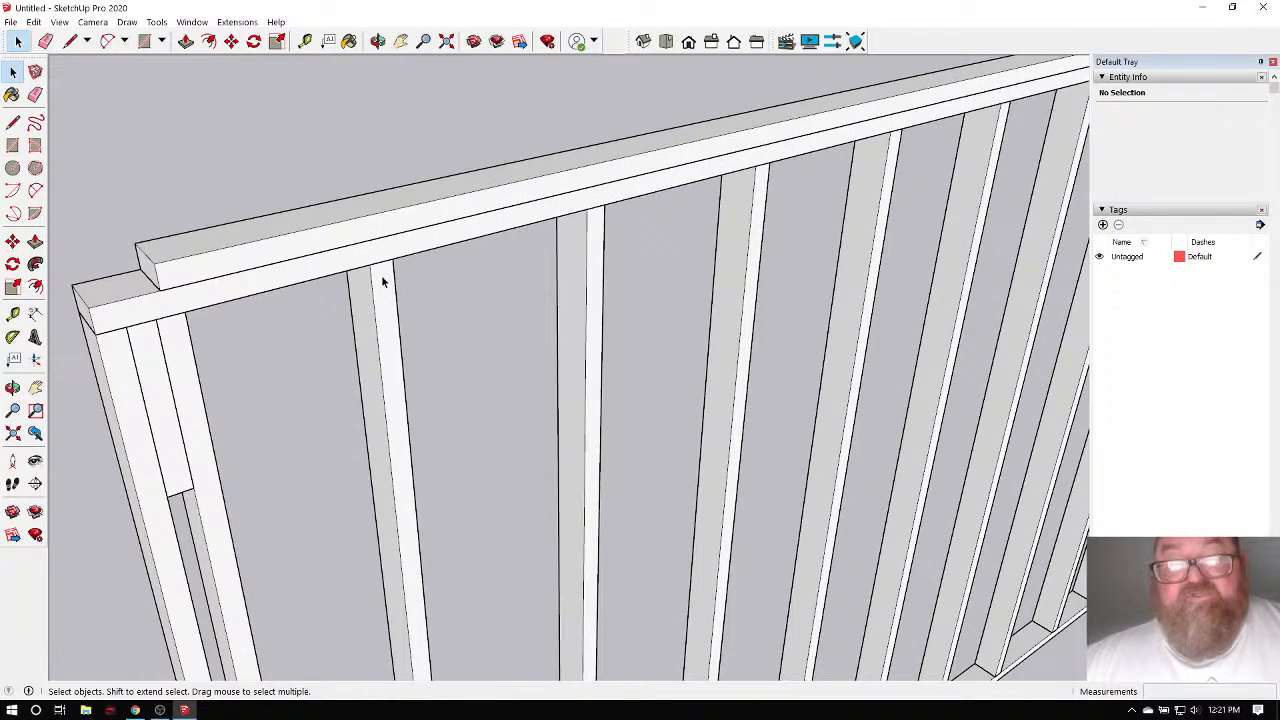
scroll(380, 378, "down", 3)
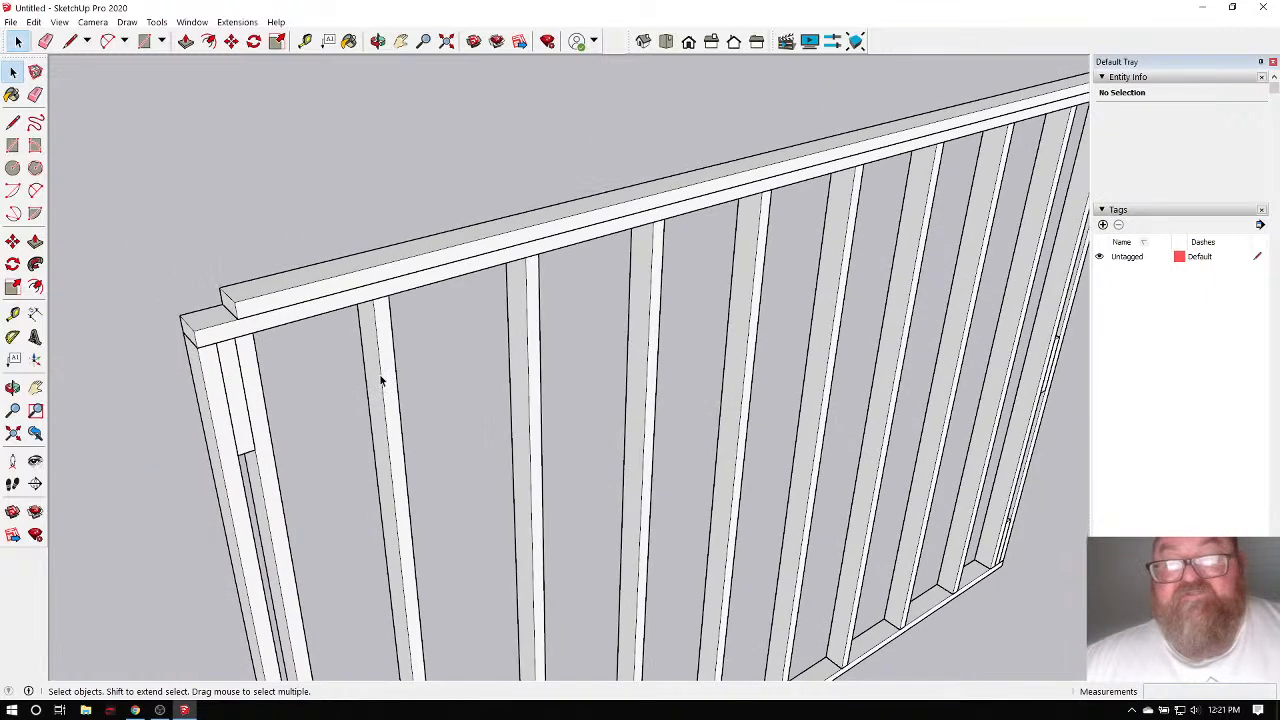
scroll(386, 374, "up", 3)
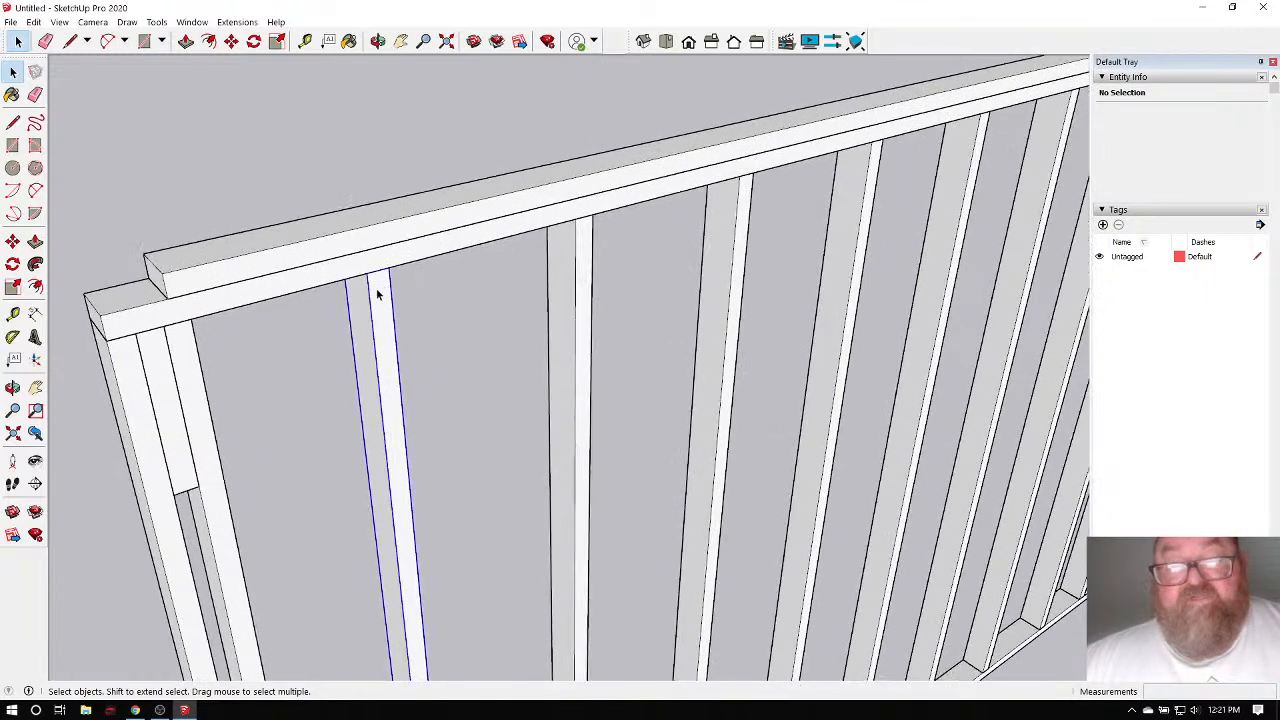
Inside the stud component, pull the stud's top face up well above the top plate.
double_click(376, 295)
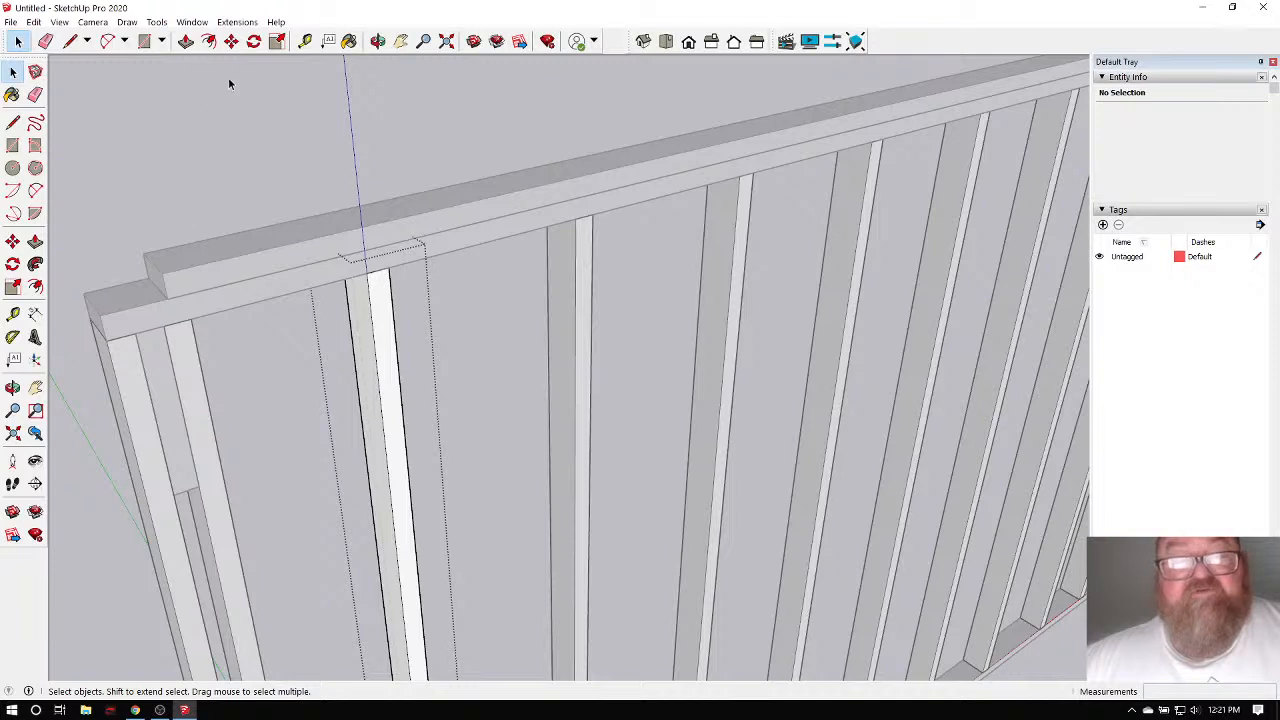
left_click(186, 41)
scroll(333, 252, "up", 3)
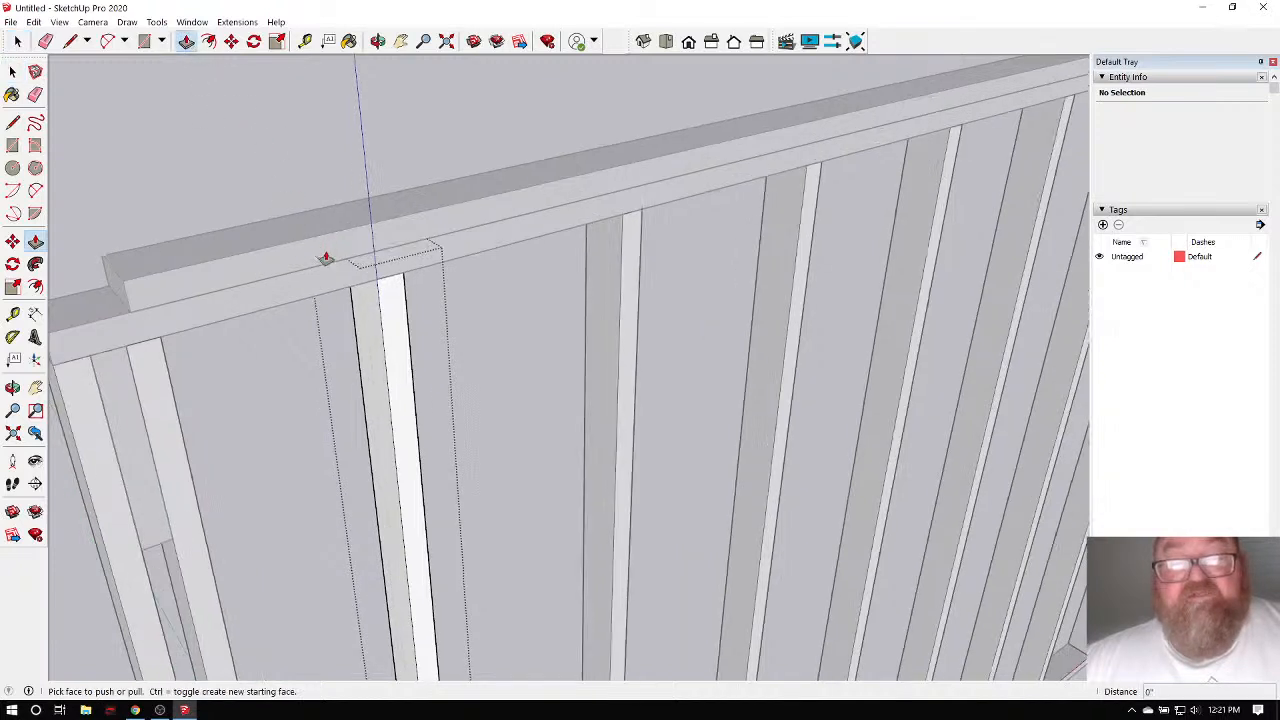
left_click(386, 273)
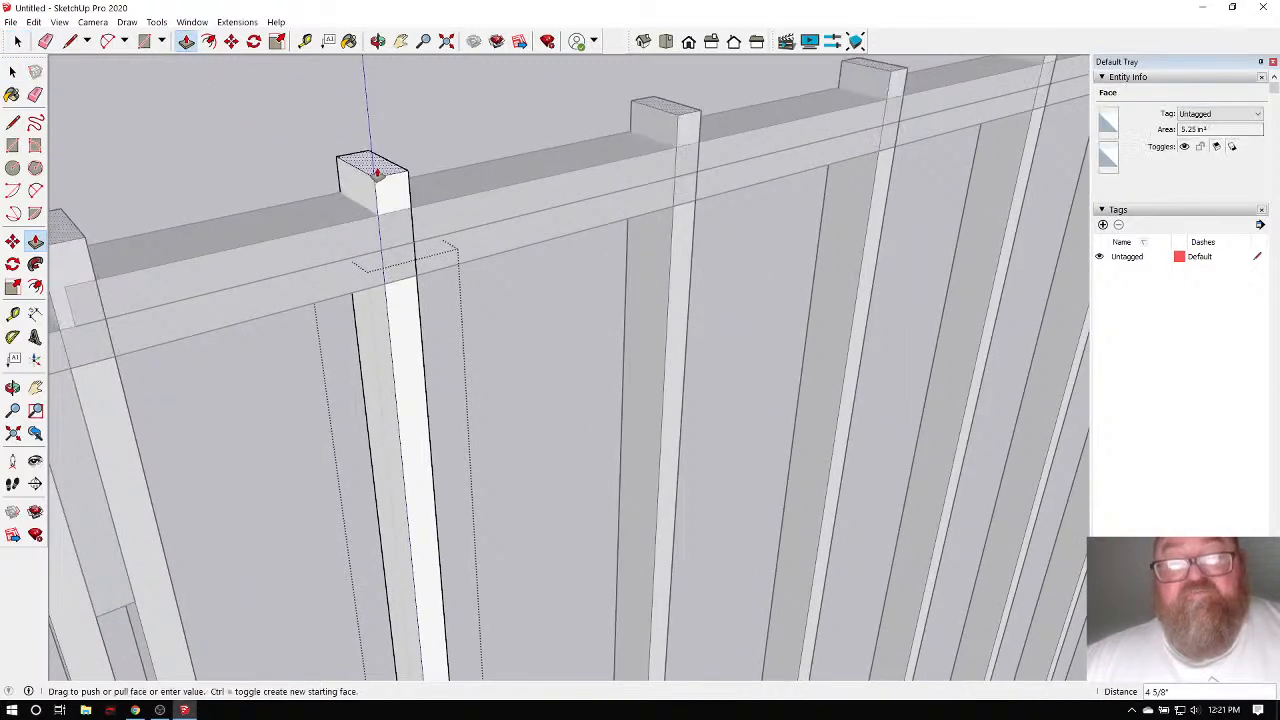
left_click(374, 130)
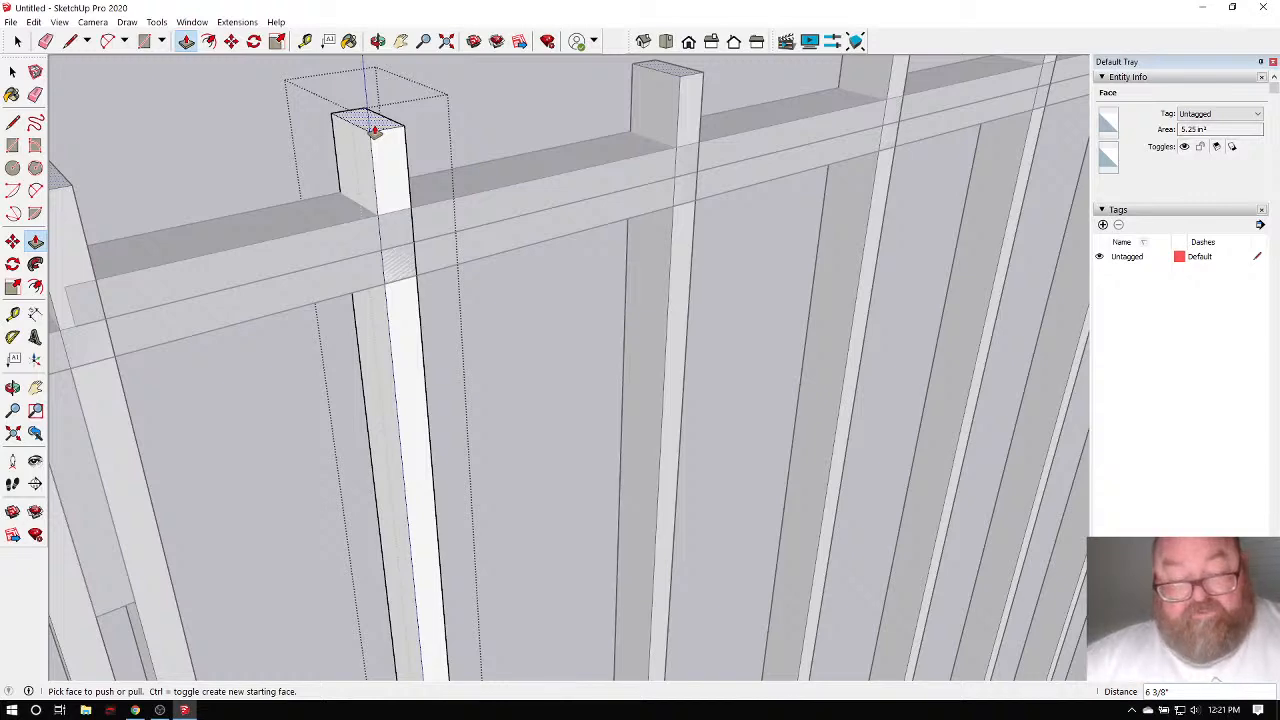
left_click(374, 130)
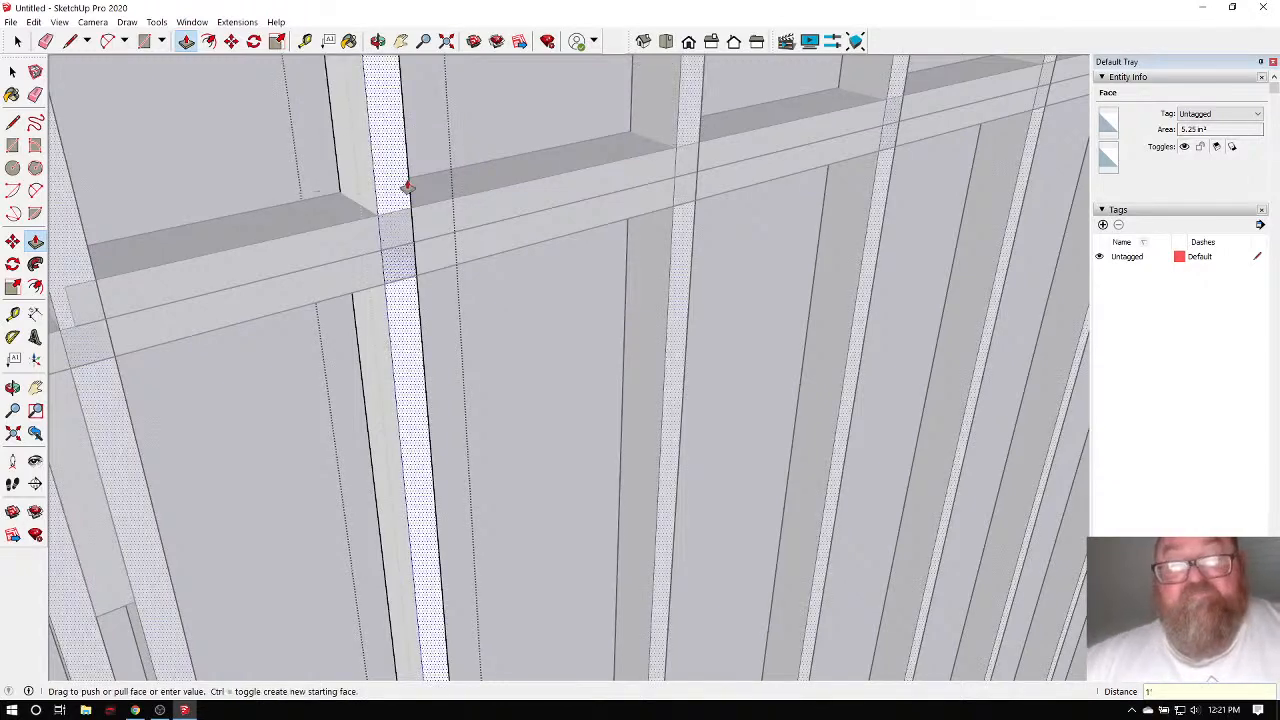
left_click(406, 189)
scroll(414, 220, "down", 6)
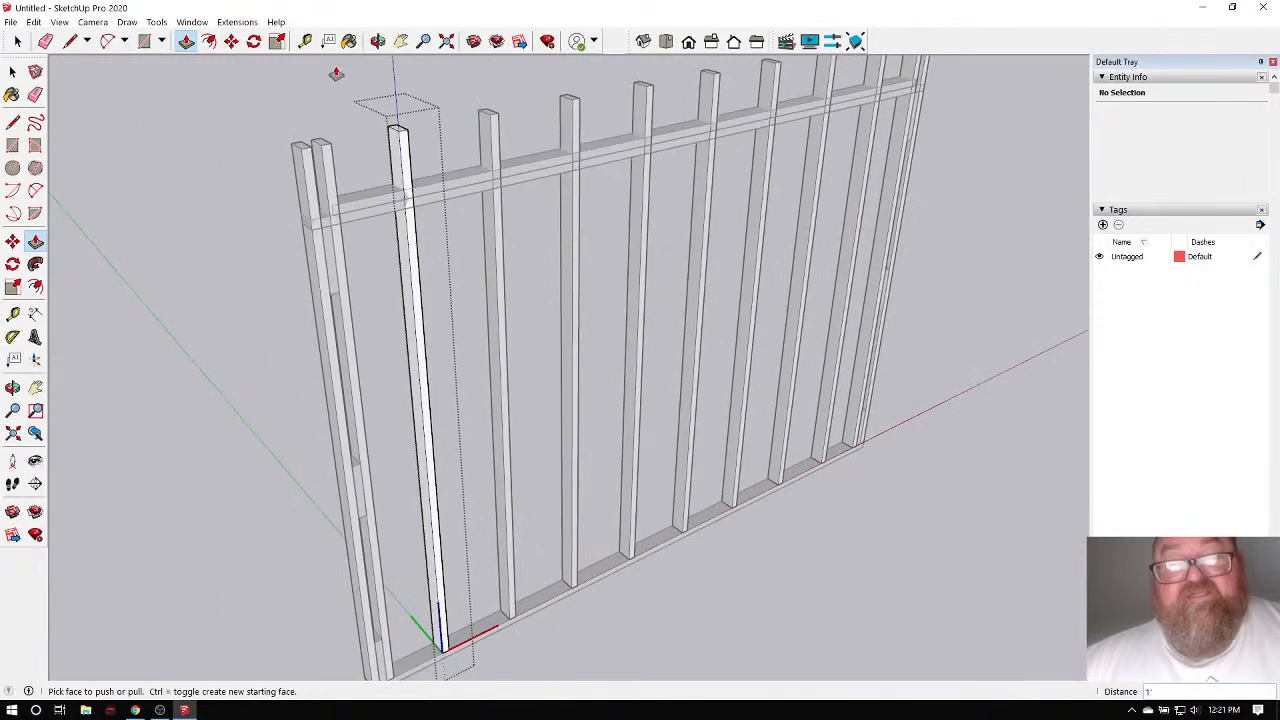
Measure the stud at 8' 8 5/8" with Tape Measure and exit the component.
key("t")
scroll(440, 640, "up", 4)
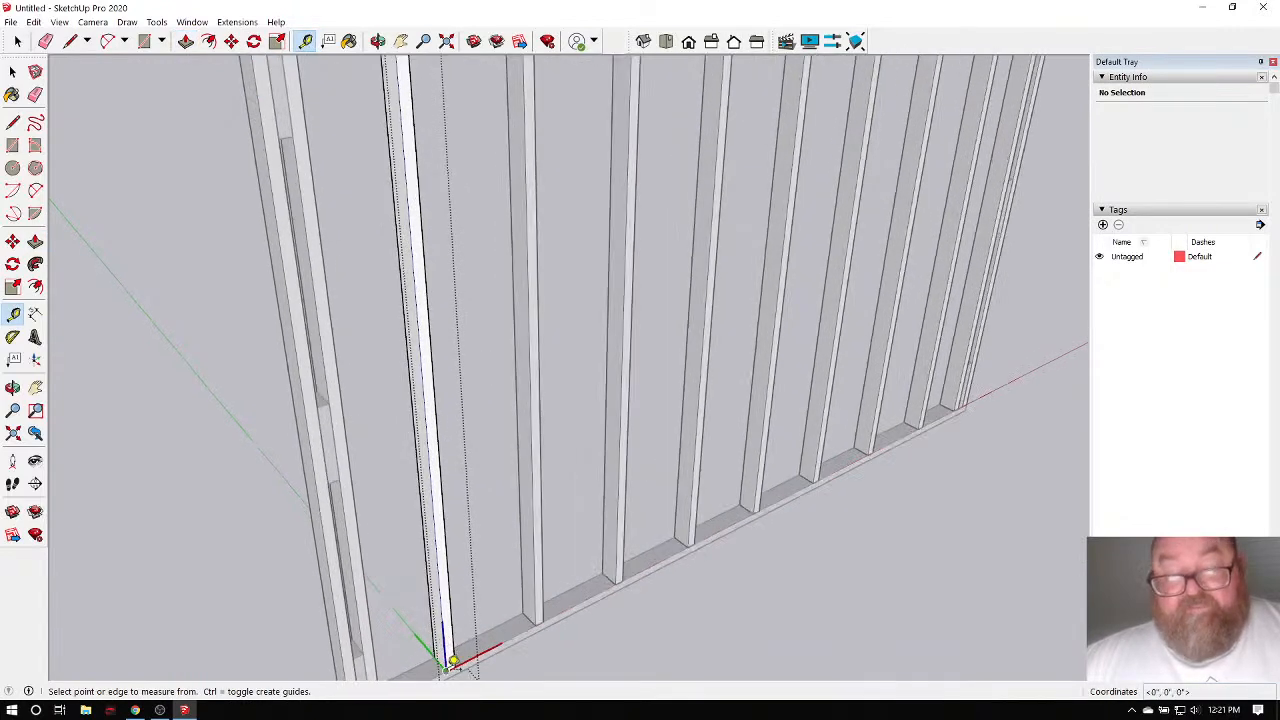
left_click(453, 661)
scroll(443, 182, "down", 3)
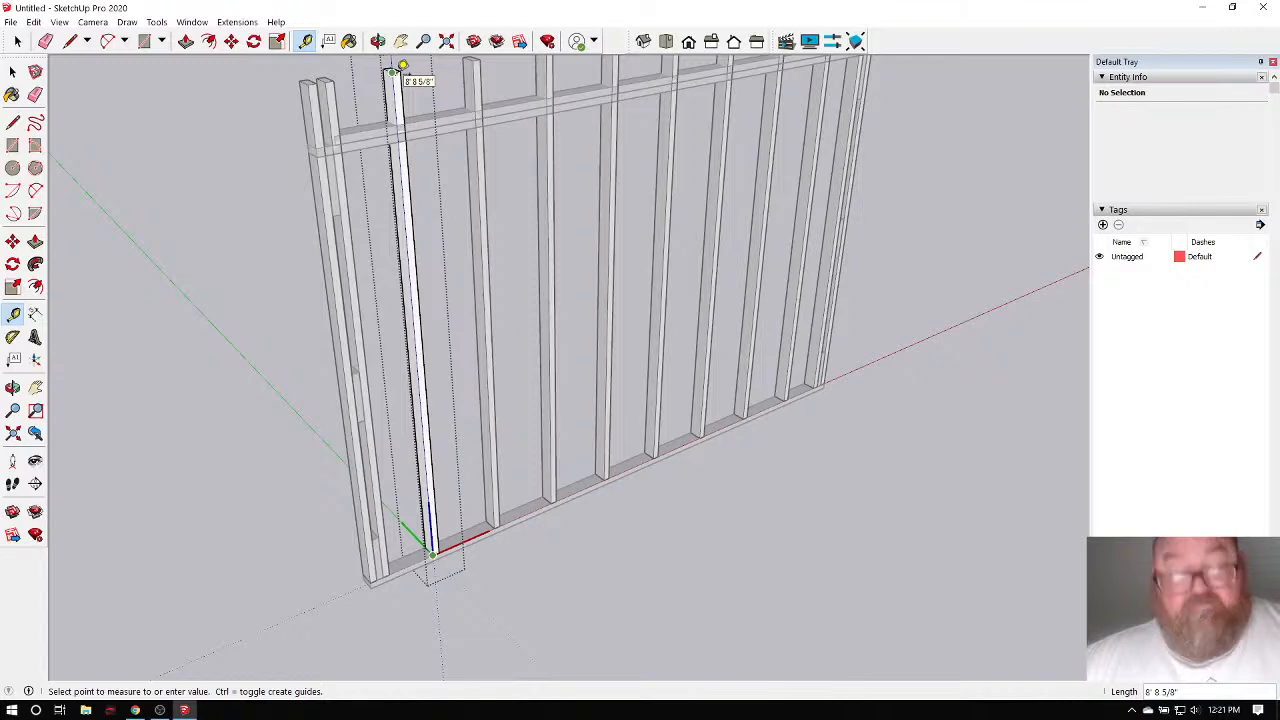
left_click(394, 72)
scroll(485, 305, "down", 3)
scroll(450, 70, "up", 2)
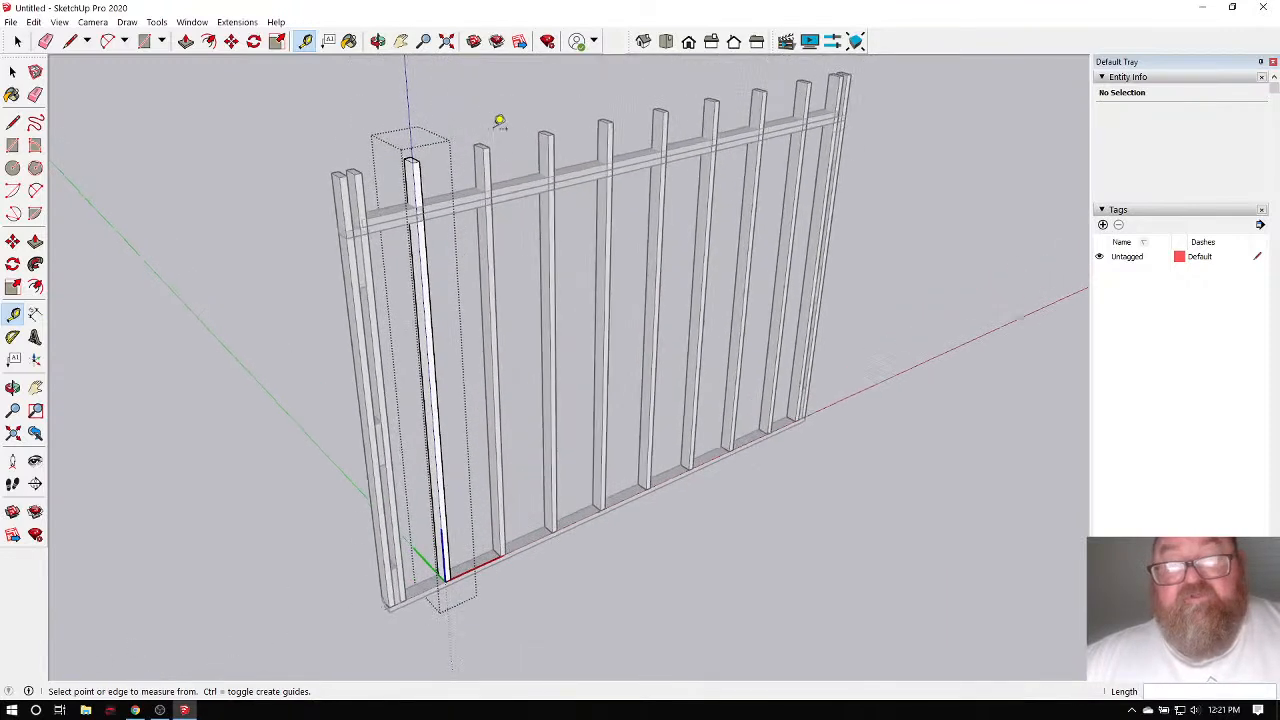
scroll(470, 124, "up", 2)
left_click(18, 43)
left_click(20, 43)
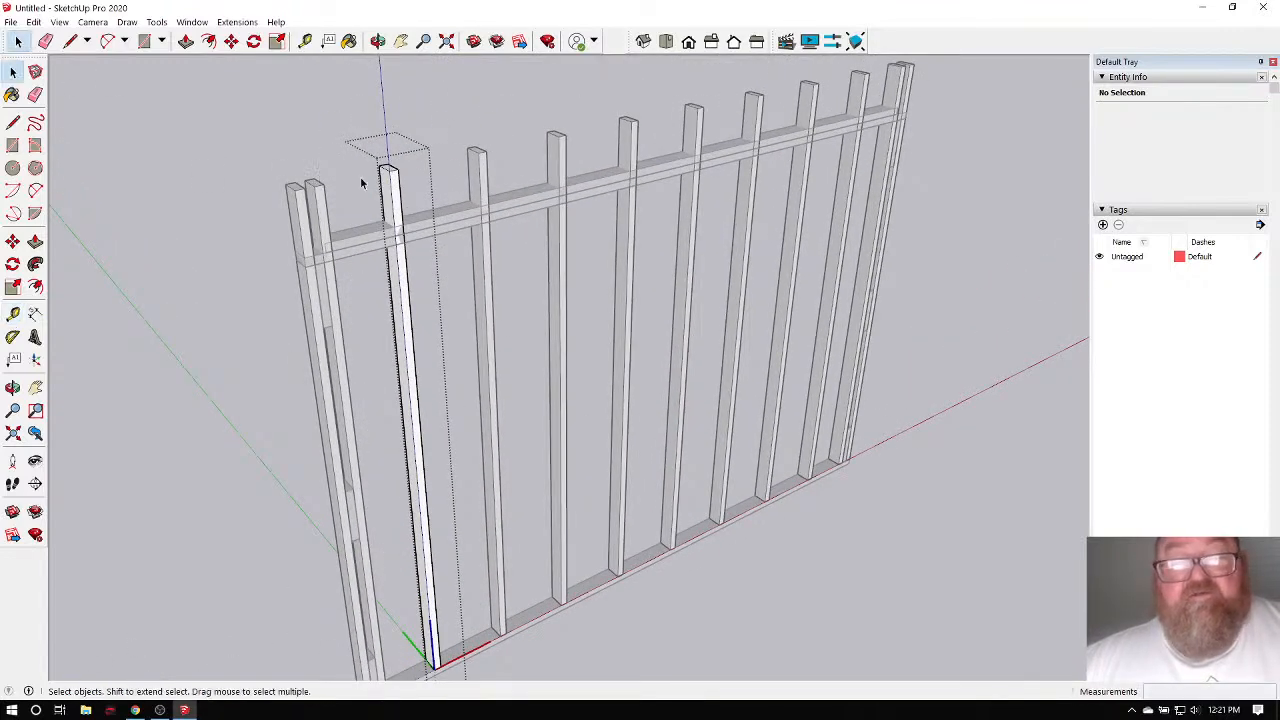
left_click(319, 123)
scroll(626, 334, "down", 1)
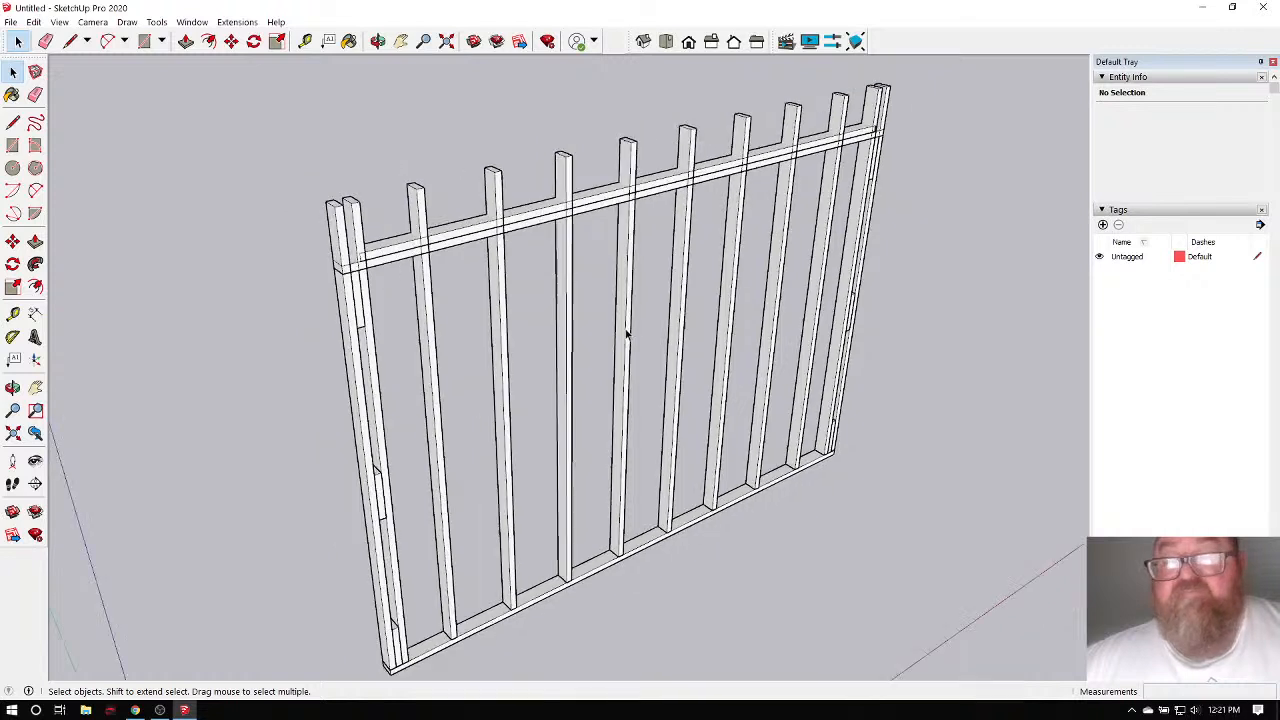
scroll(550, 251, "up", 3)
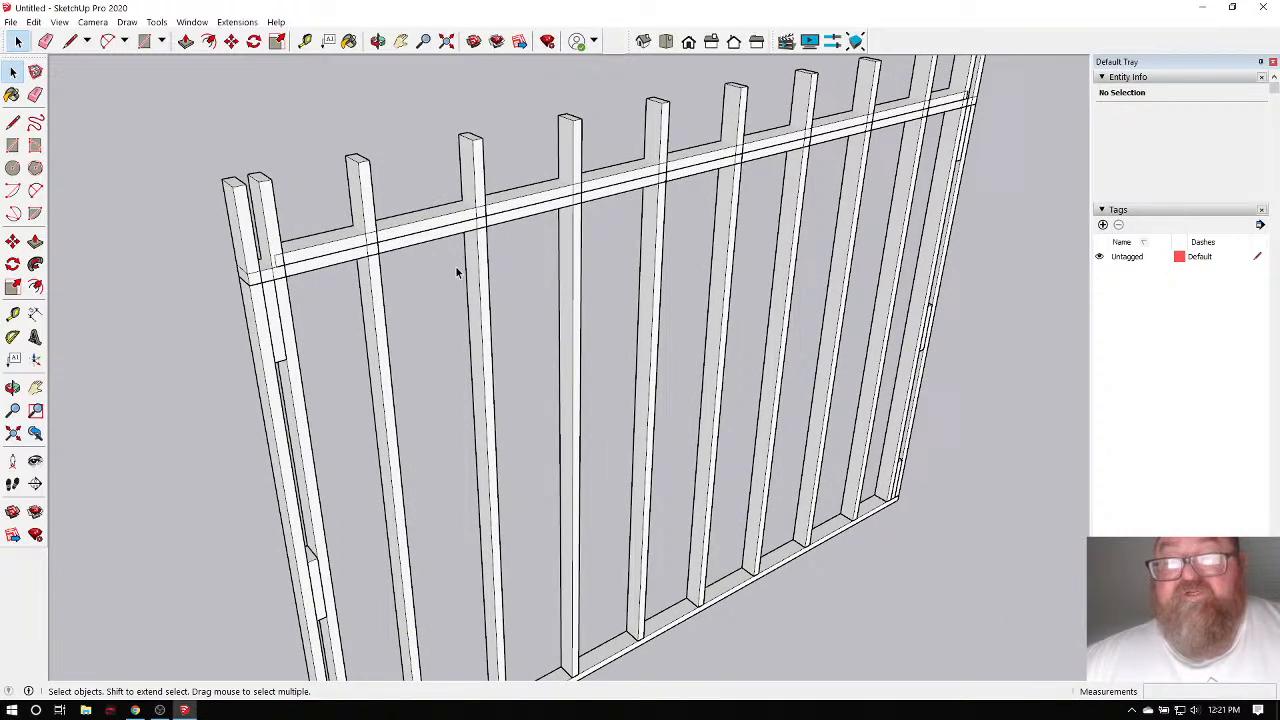
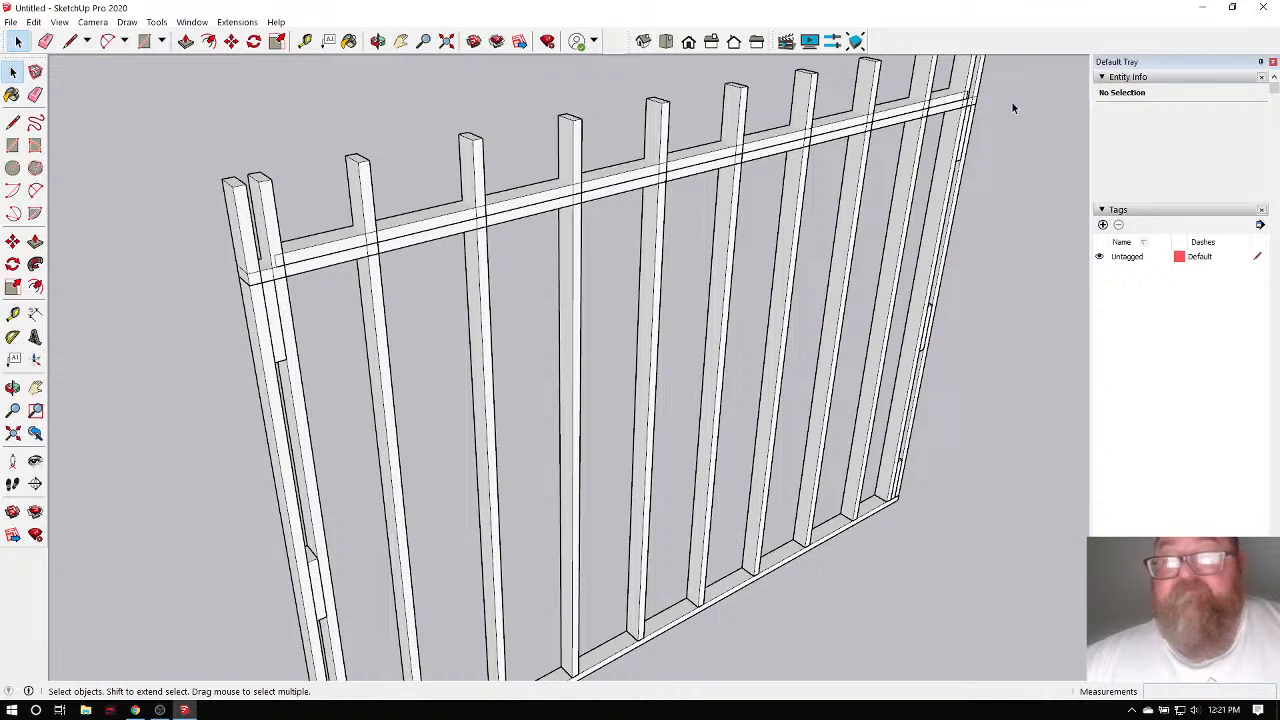
Inside the left corner stud group, raise one stud piece one foot higher.
double_click(276, 316)
left_click(276, 310)
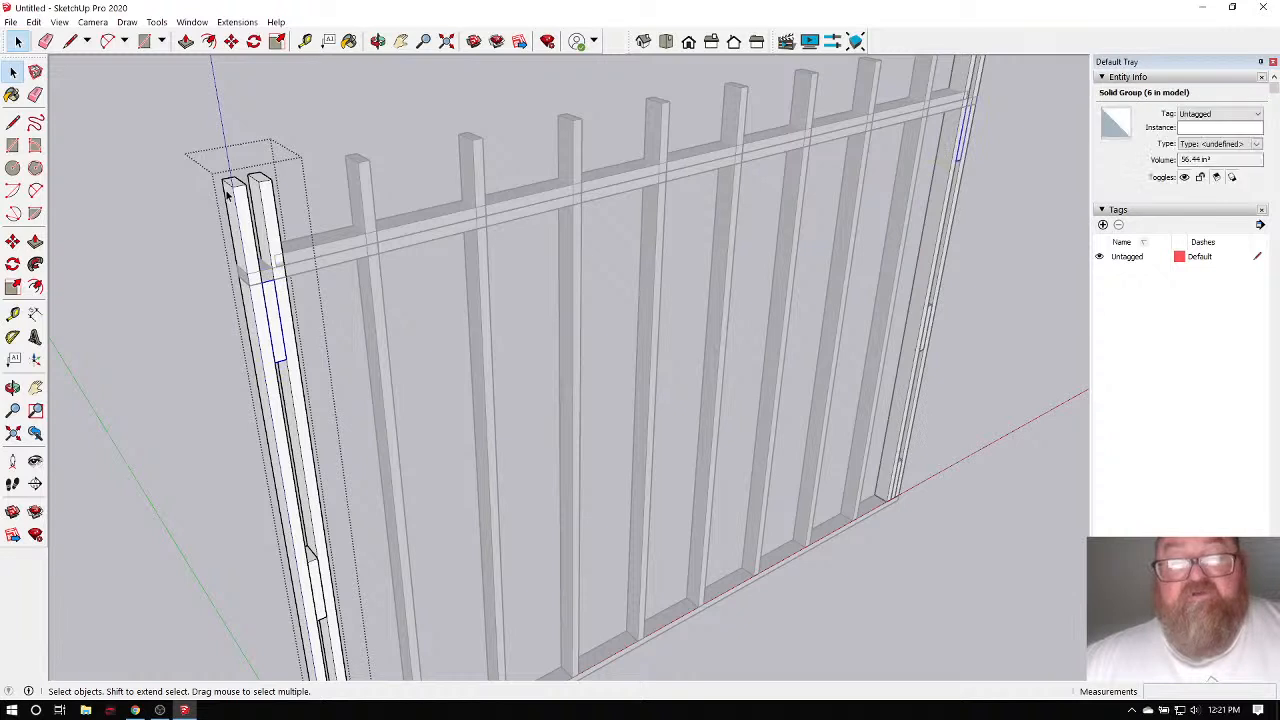
key("m")
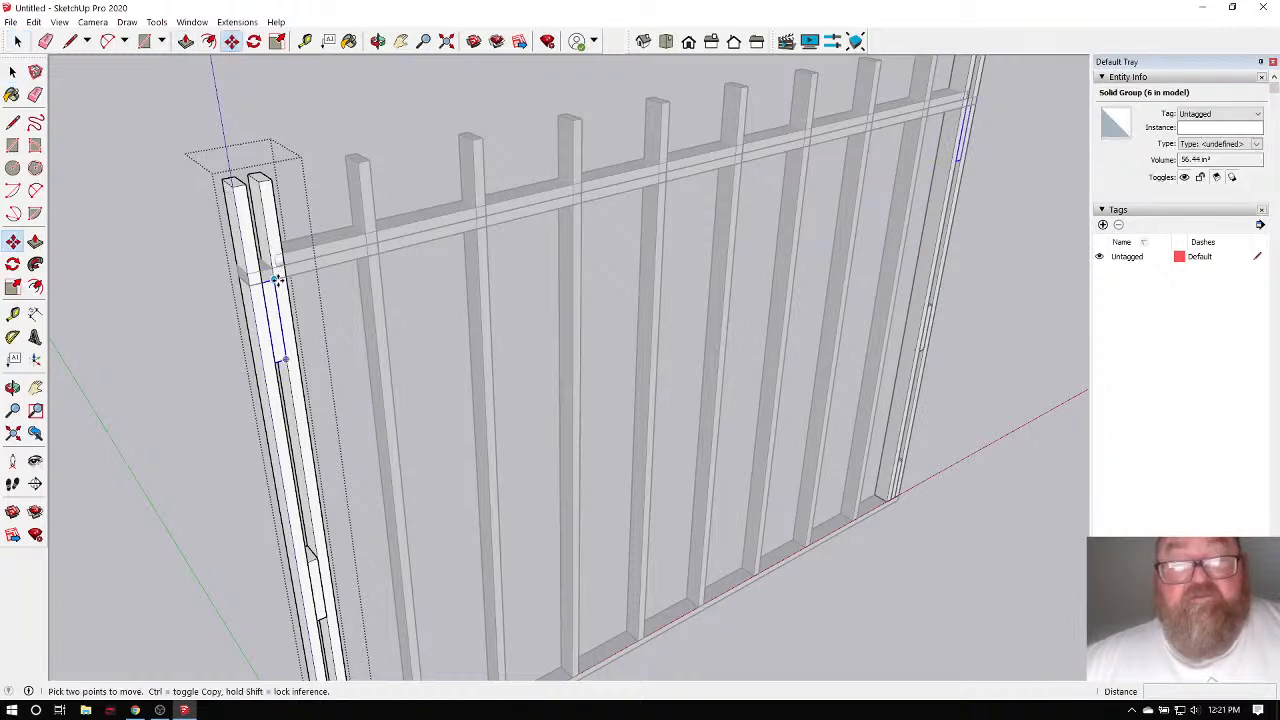
left_click(278, 280)
left_click(262, 182)
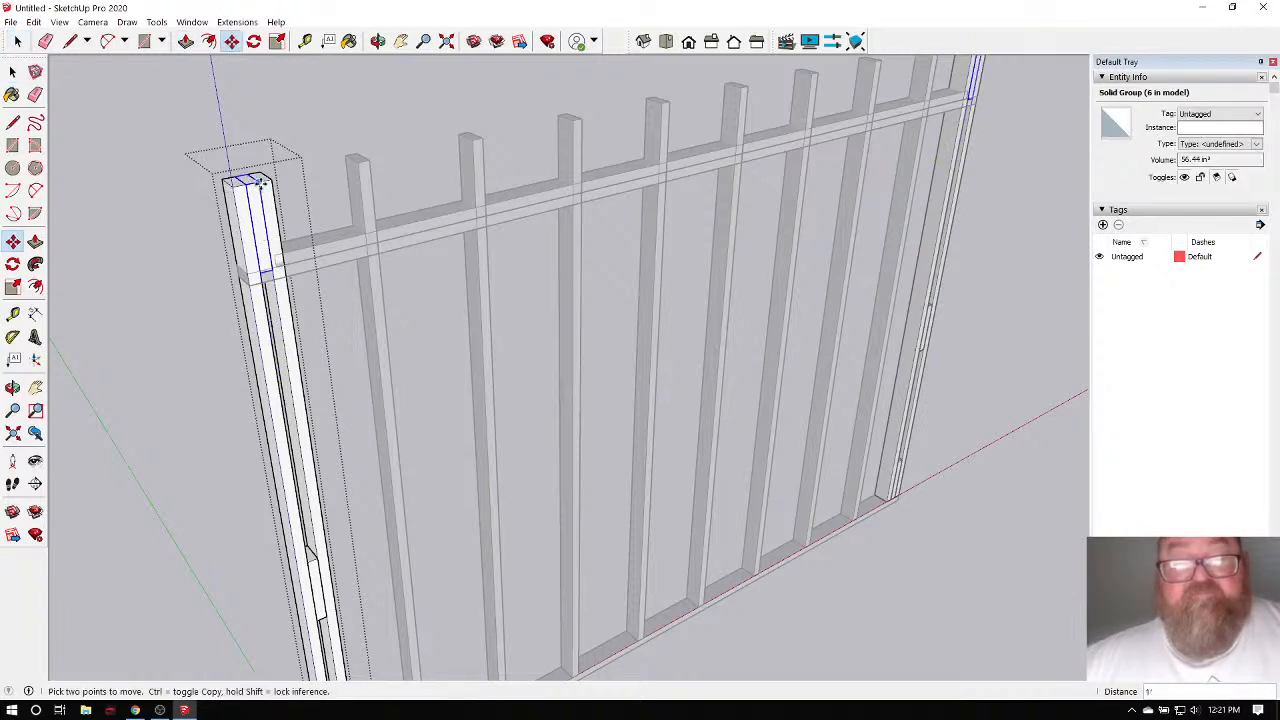
scroll(266, 246, "down", 3)
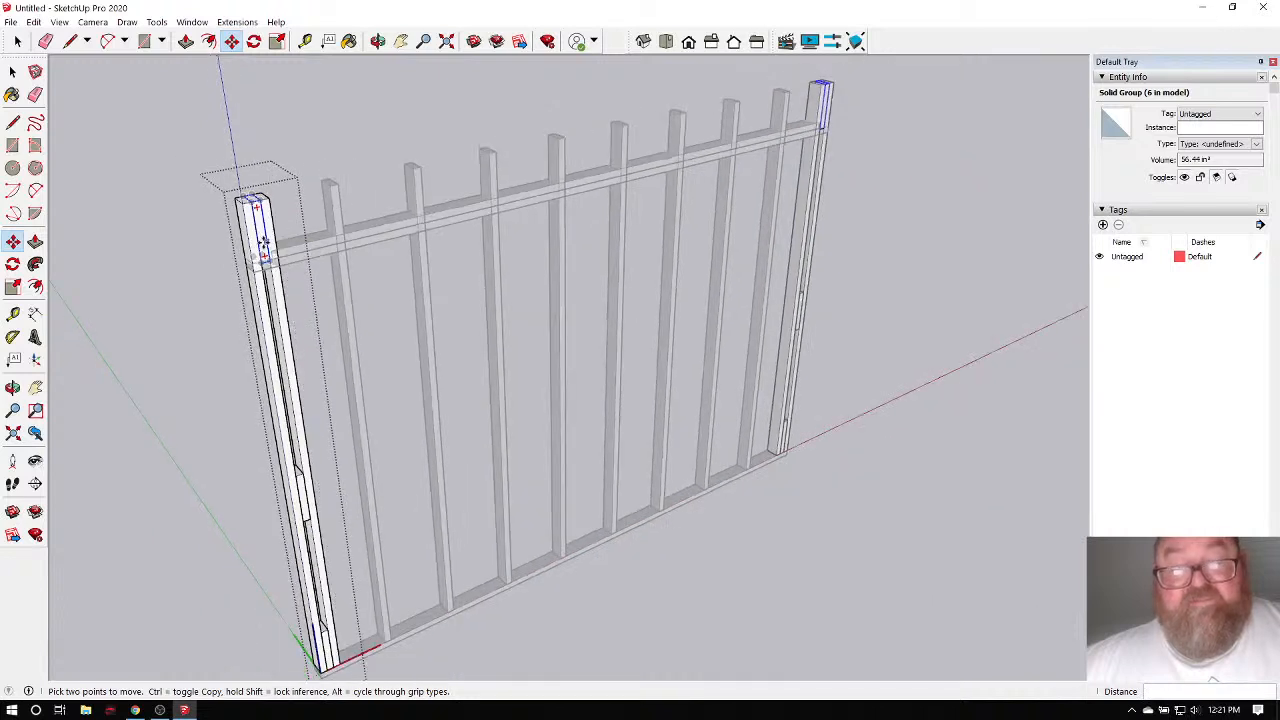
Copy that stud piece beside the right end stud, then view the wall from the front.
key("ctrl")
left_click(265, 238)
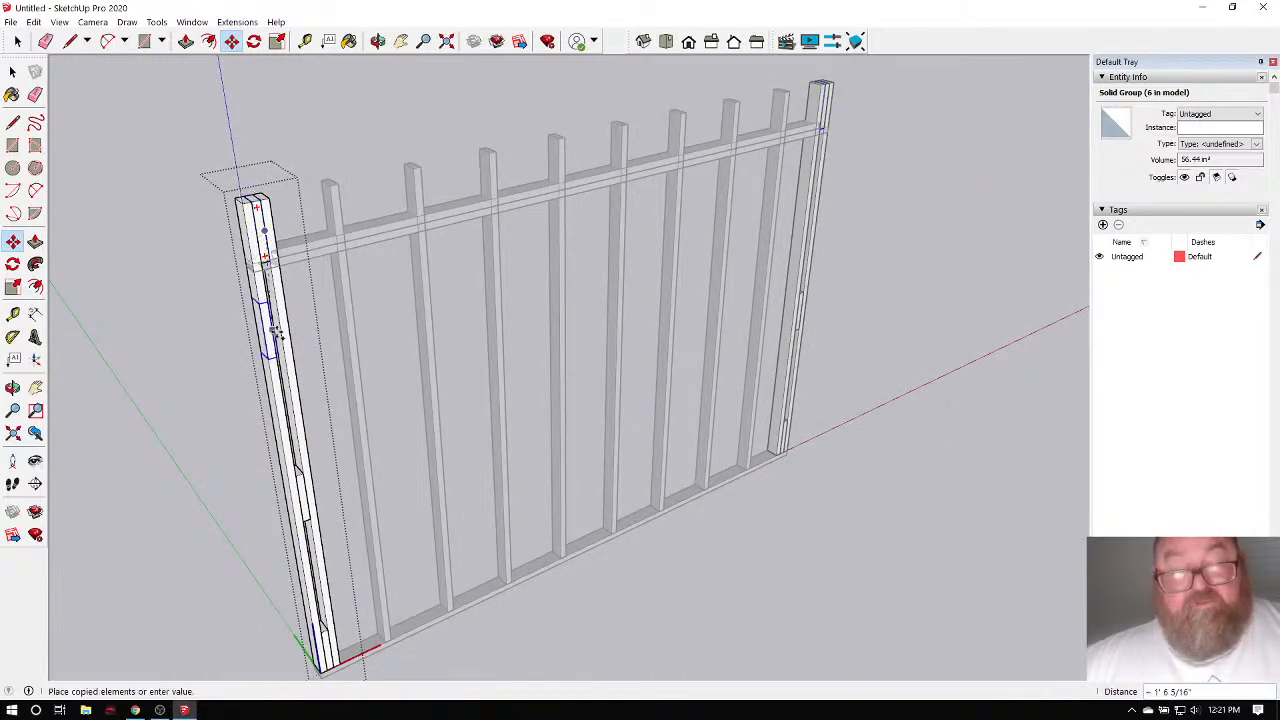
left_click(289, 377)
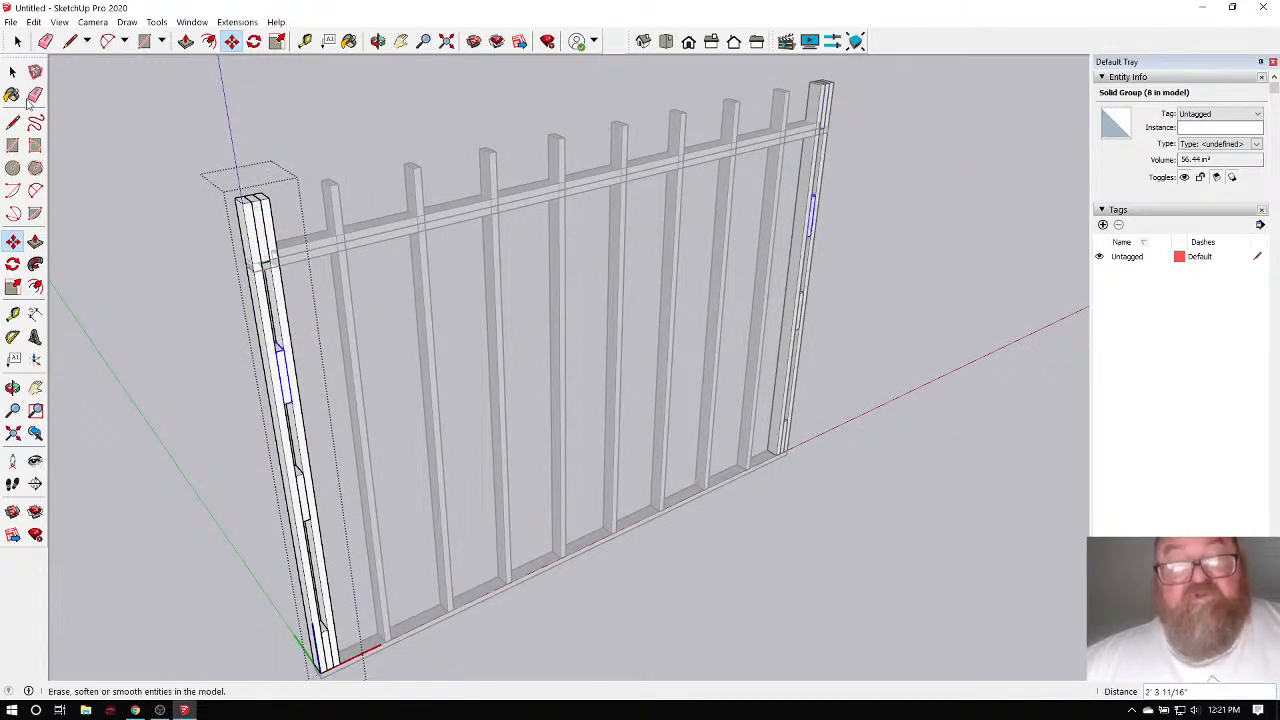
key("space")
left_click(167, 151)
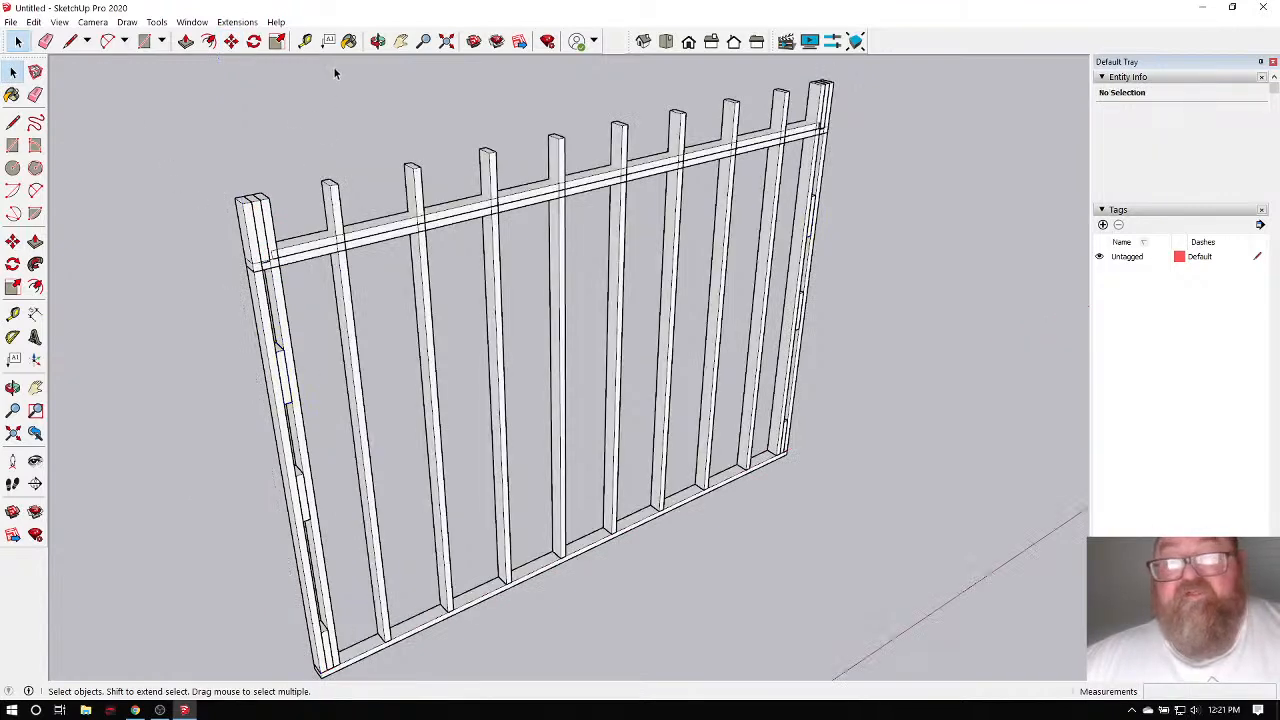
left_click(378, 41)
left_click_drag(677, 137, 869, 222)
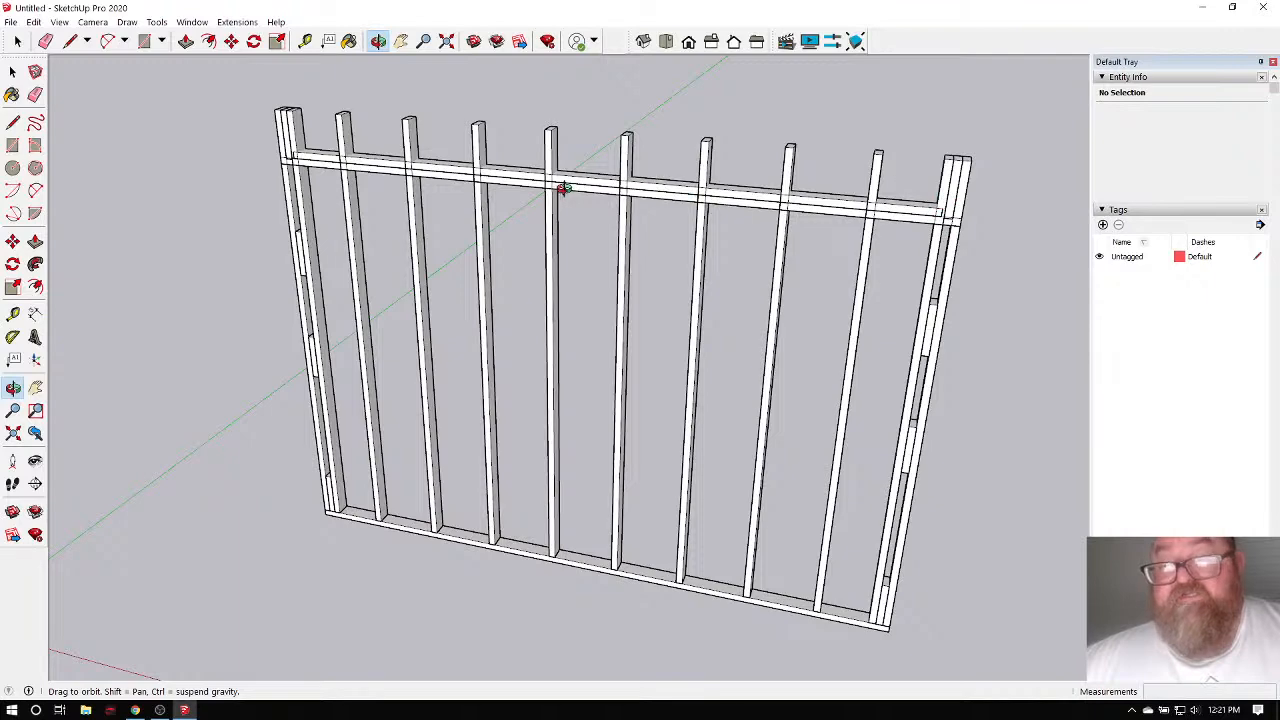
left_click_drag(564, 189, 188, 197)
Lift both top plates up onto the tops of the studs.
key("space")
left_click(336, 246)
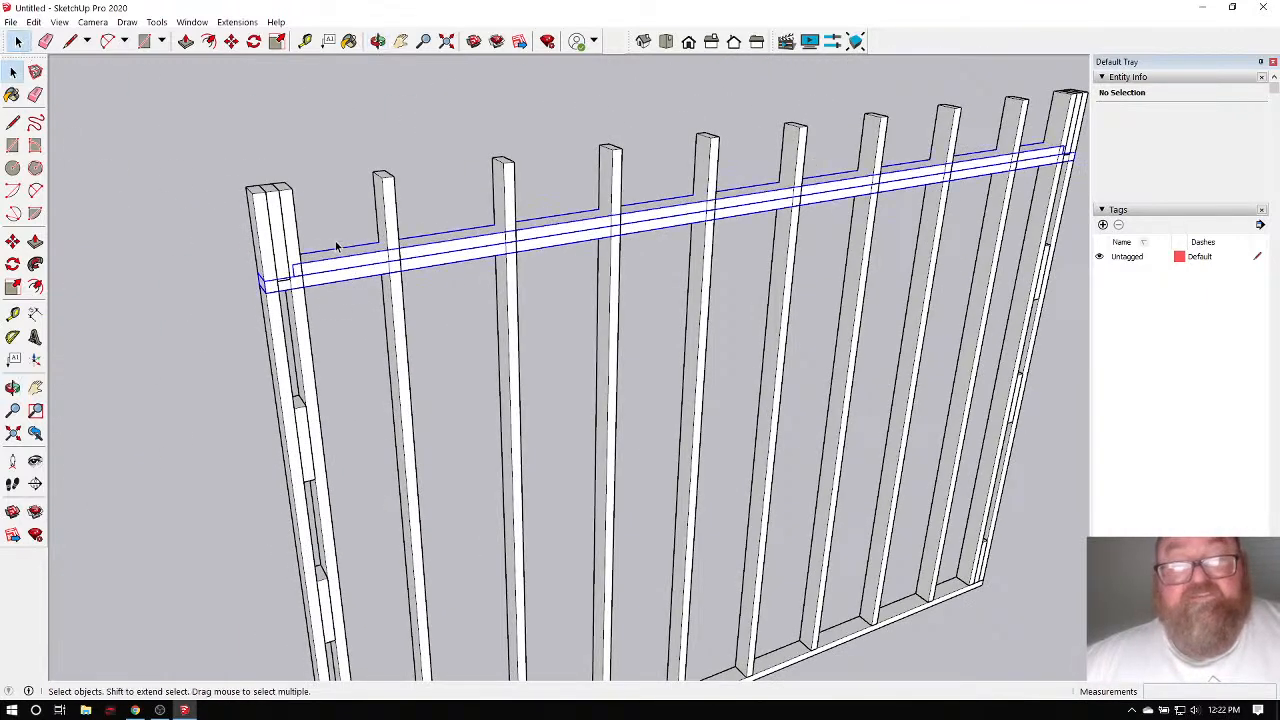
left_click(231, 41)
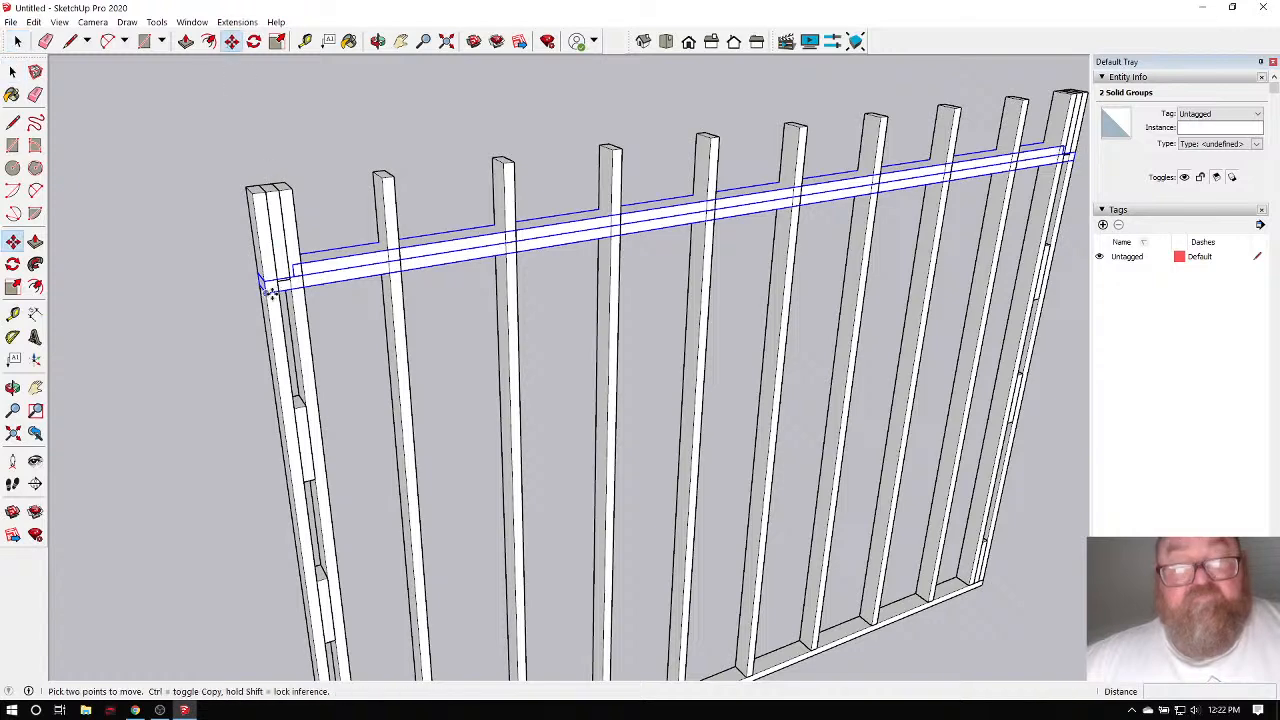
left_click(270, 292)
left_click(254, 193)
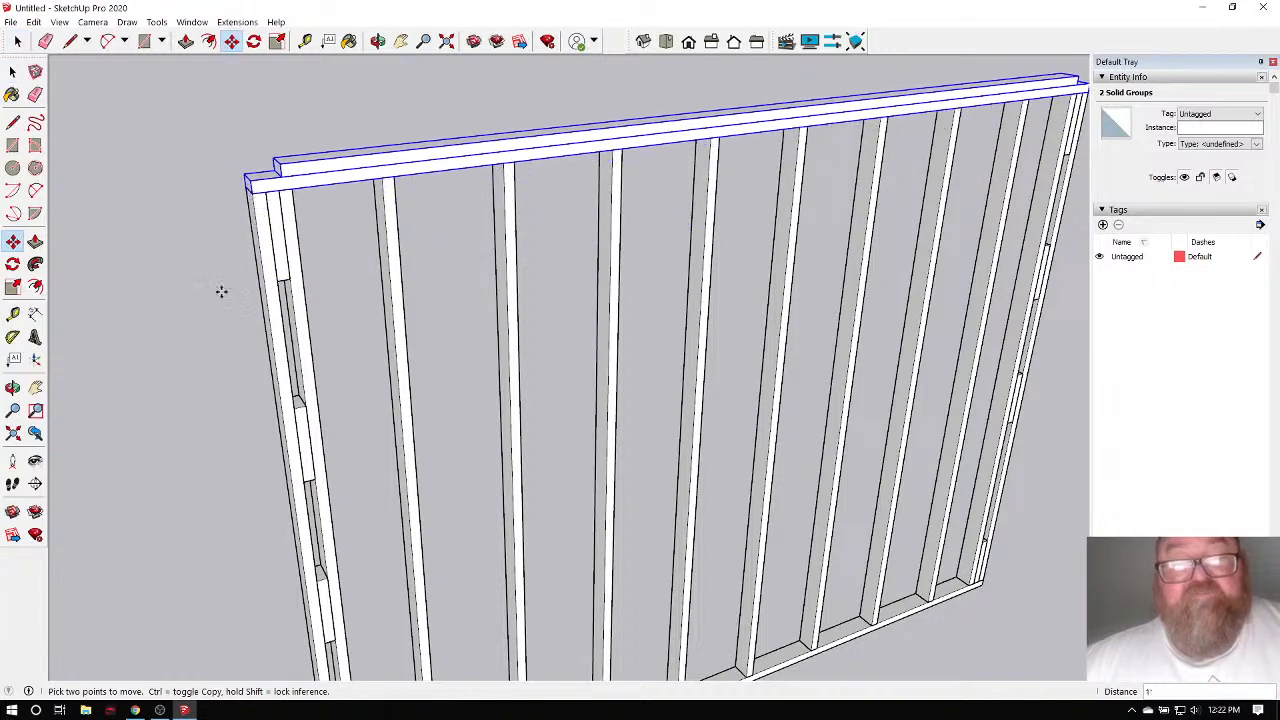
scroll(217, 297, "down", 2)
scroll(454, 248, "down", 1)
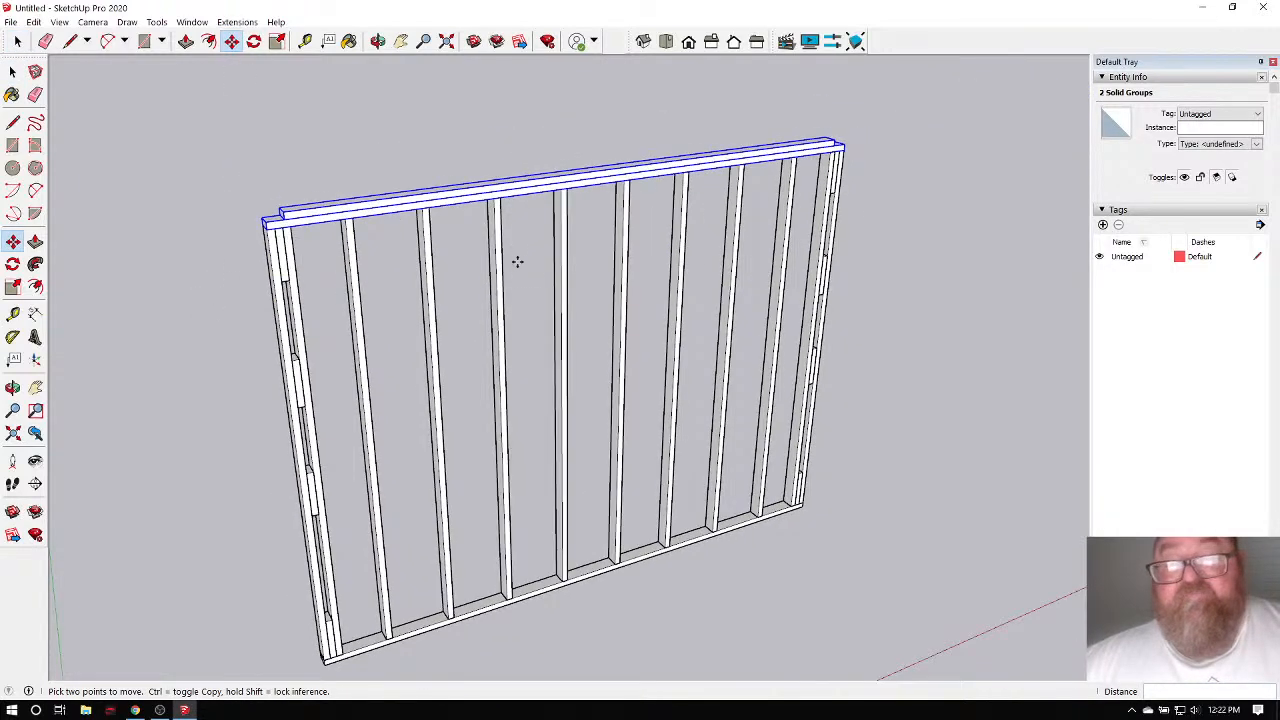
Orbit to check the raised plates, undoing and redoing the move to compare.
left_click(378, 41)
left_click_drag(511, 214, 501, 368)
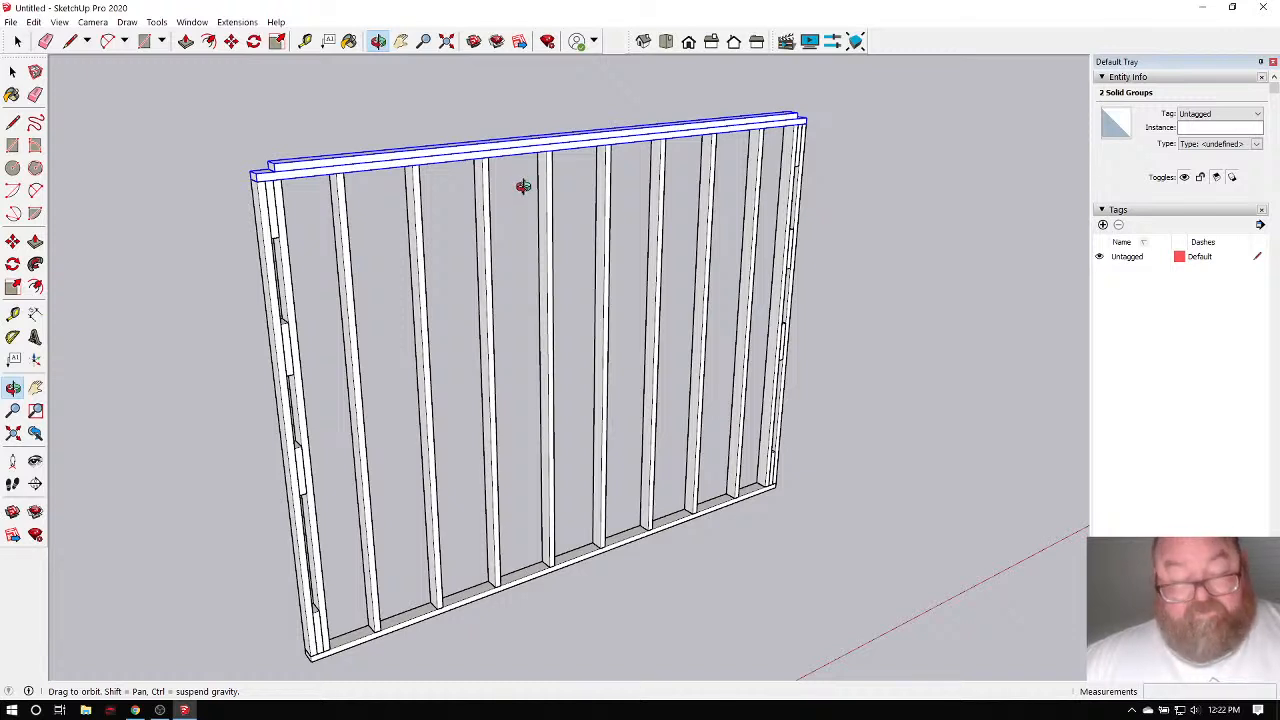
key("ctrl+z")
key("ctrl+z")
key("ctrl+z")
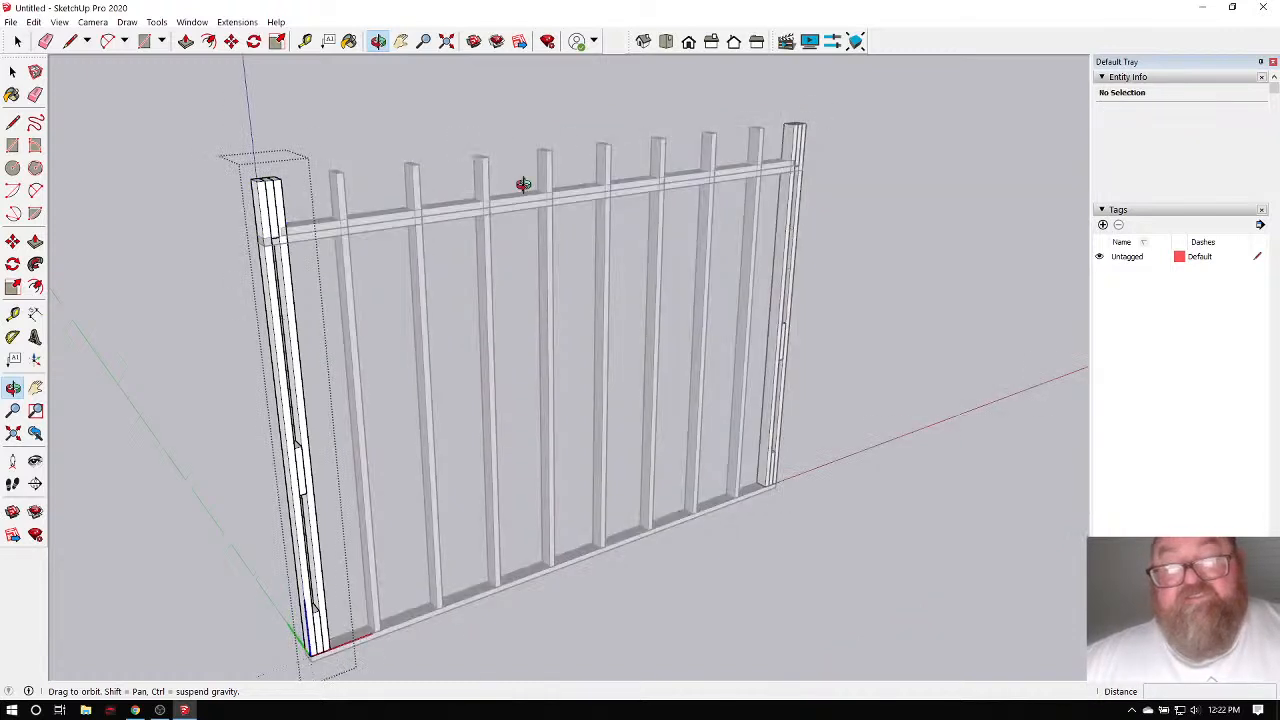
key("ctrl+z")
key("ctrl+z")
key("ctrl+z")
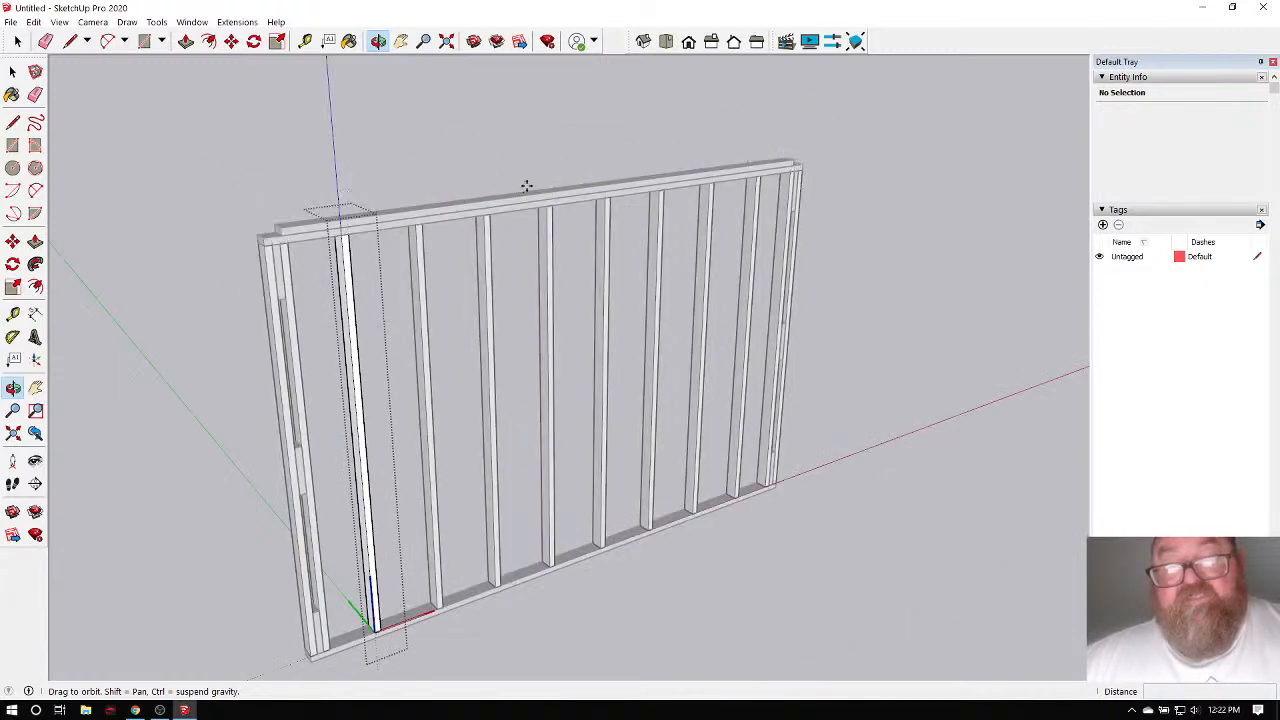
Exit the stud group and box-select the entire wall frame.
left_click(17, 42)
left_click(300, 114)
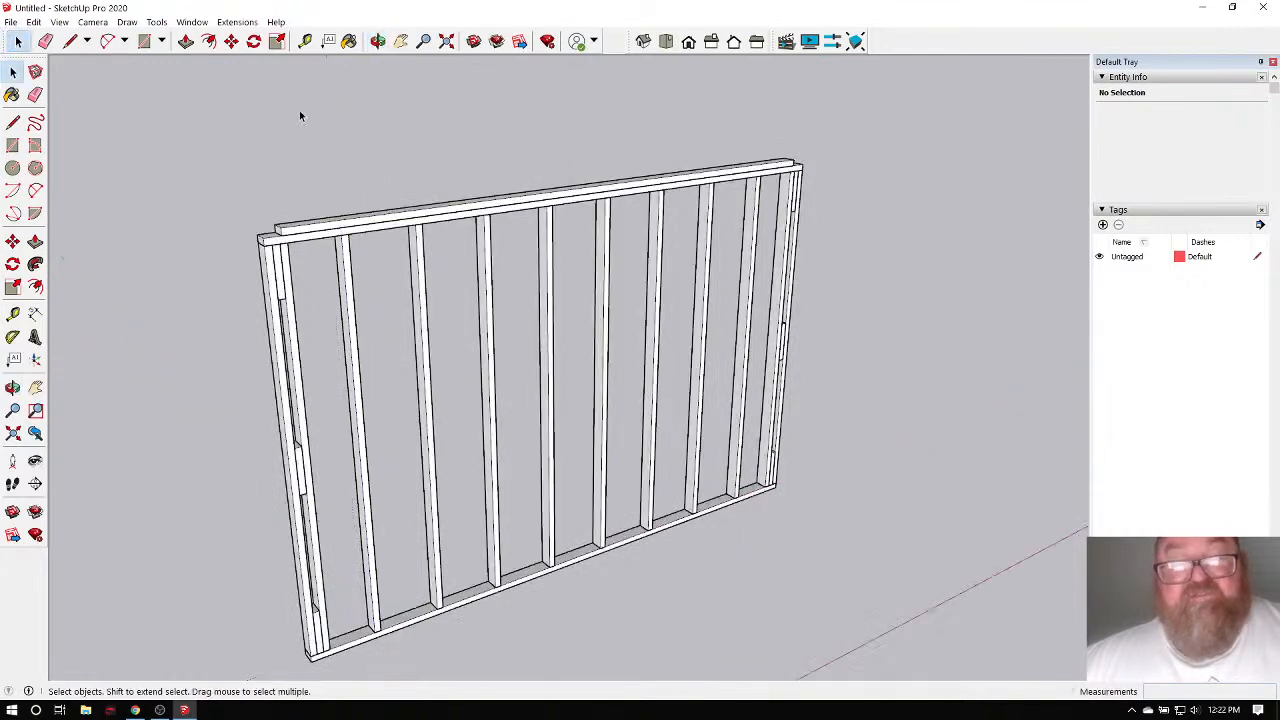
scroll(394, 250, "up", 3)
scroll(423, 159, "down", 2)
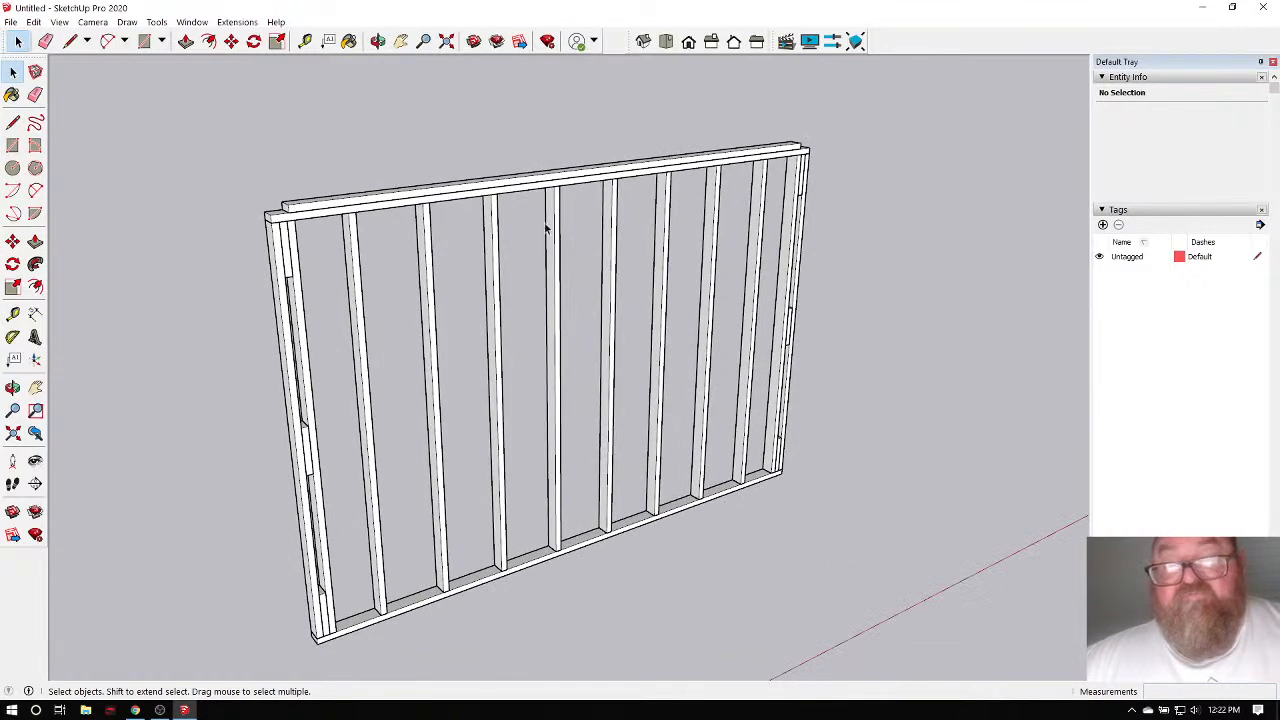
scroll(361, 213, "down", 1)
scroll(336, 211, "up", 1)
scroll(336, 208, "up", 2)
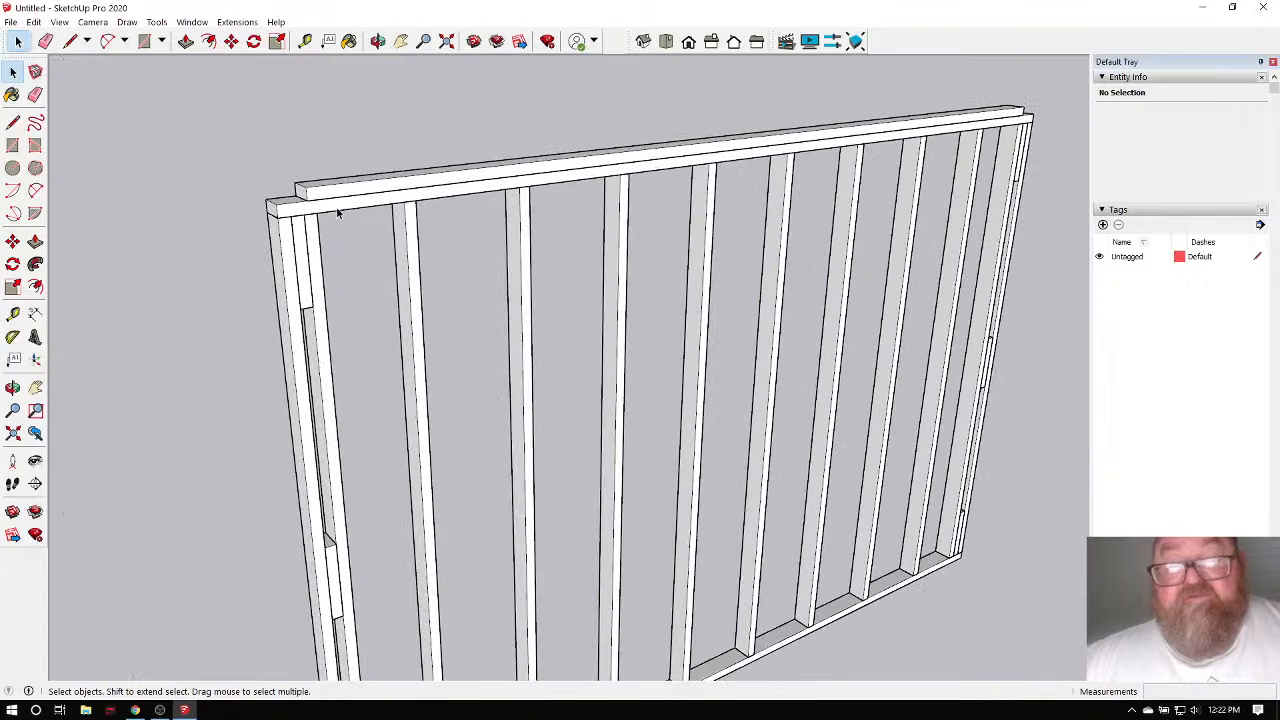
scroll(556, 192, "down", 3)
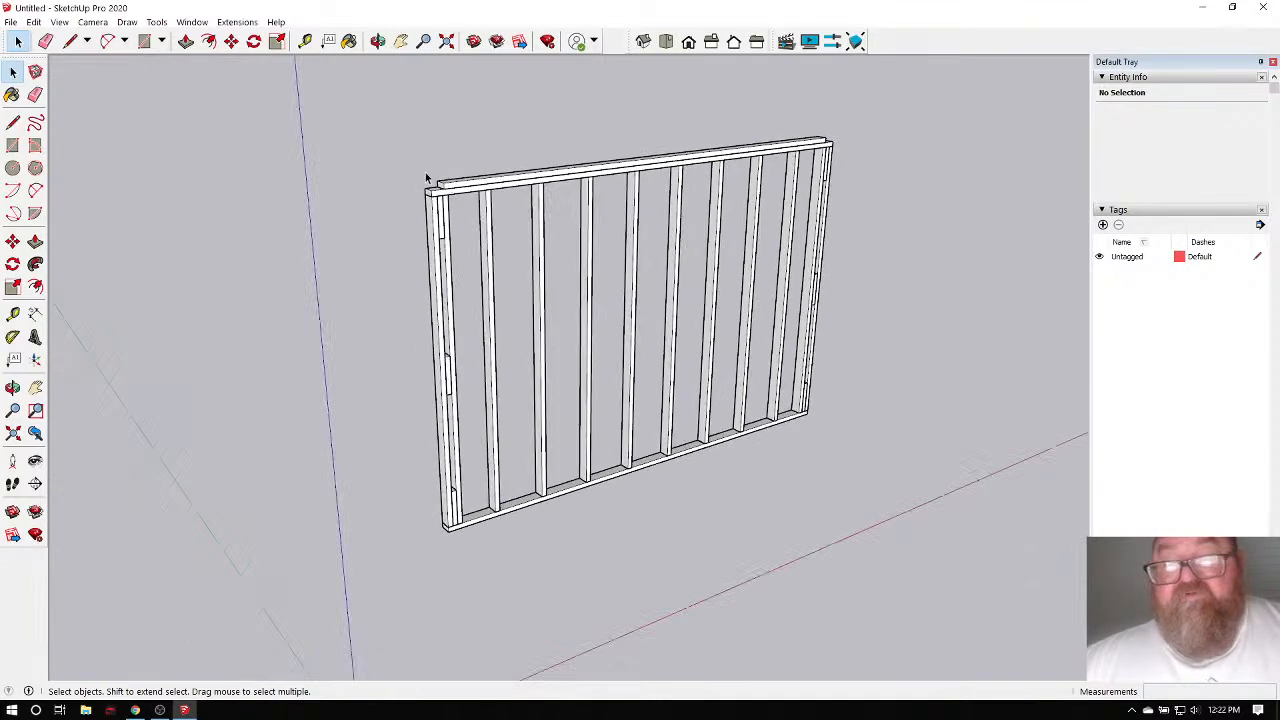
left_click_drag(371, 78, 874, 520)
Copy the whole wall frame to the left.
left_click(378, 41)
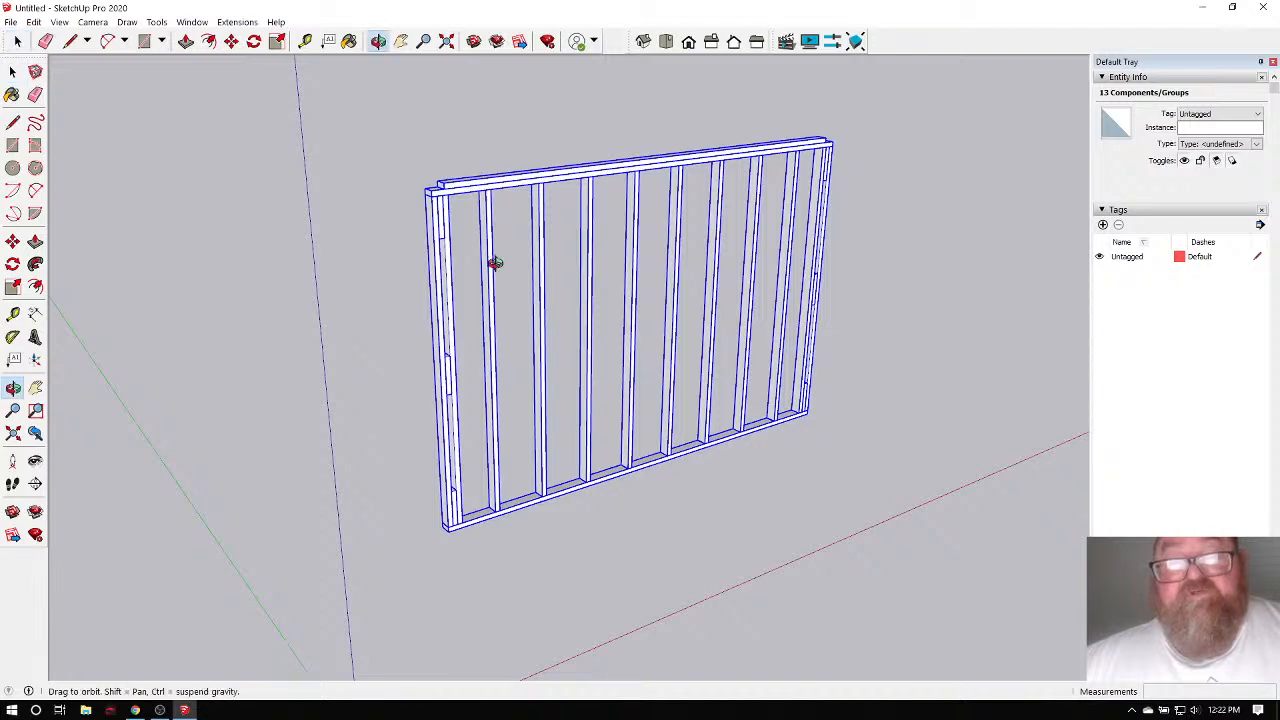
left_click_drag(491, 263, 666, 427)
left_click_drag(332, 214, 489, 232)
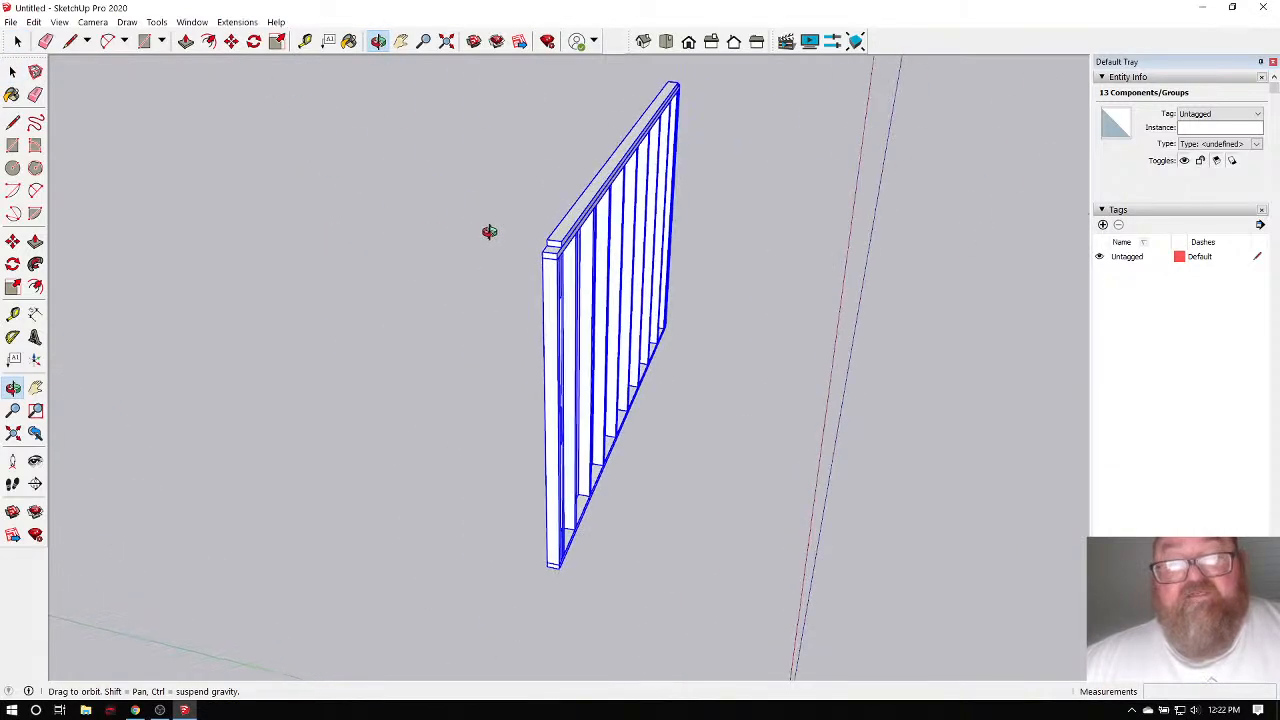
left_click(231, 41)
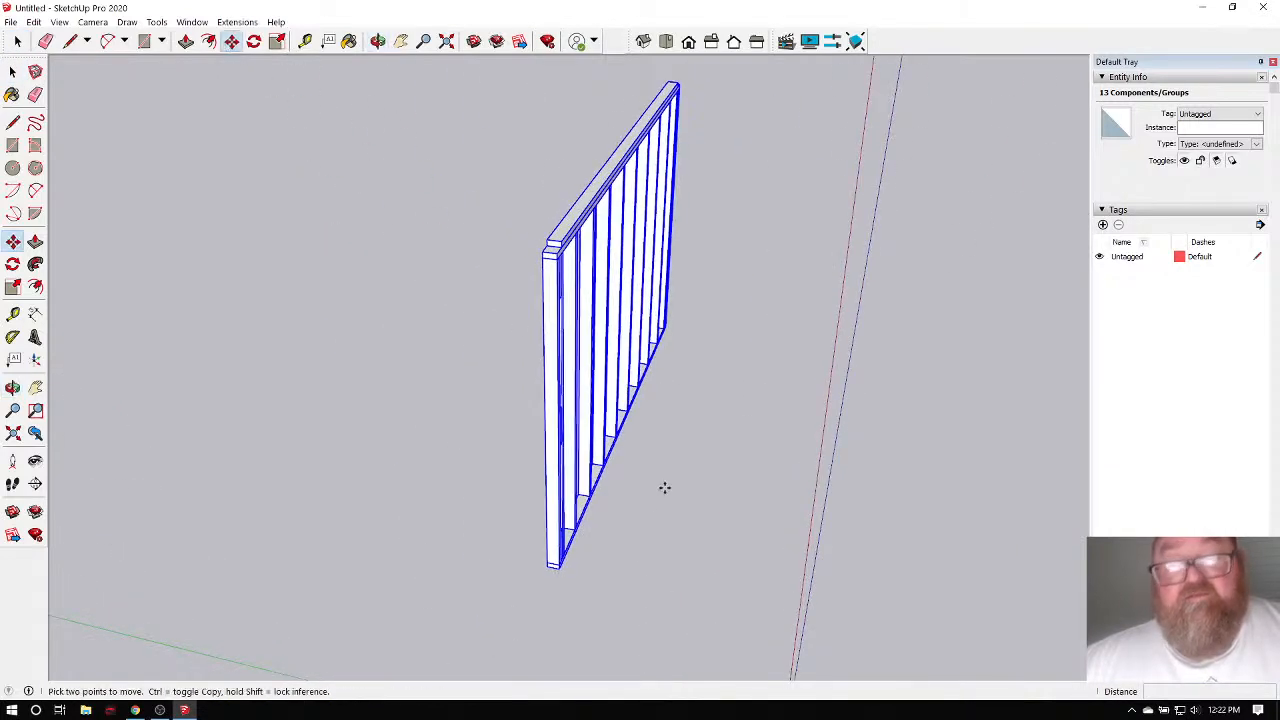
left_click(660, 571)
key("ctrl")
left_click(334, 557)
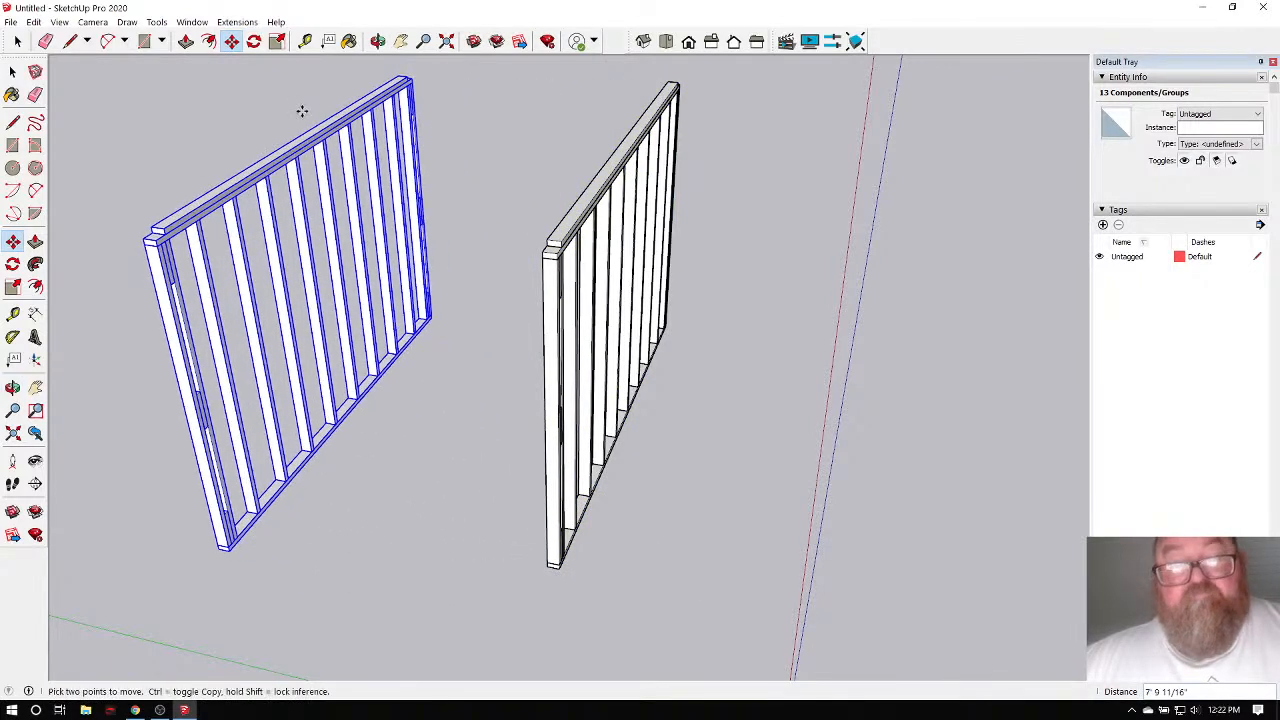
Rotate the copied wall frame 90° about a point on the ground.
left_click(254, 41)
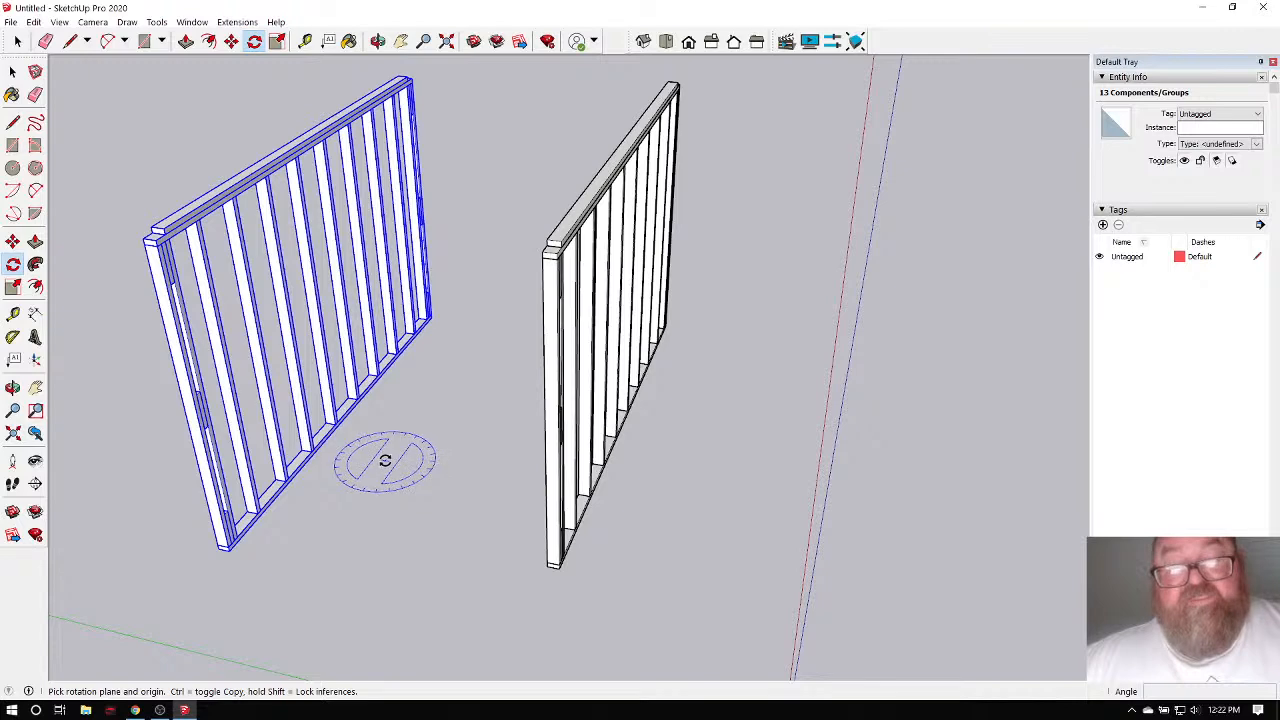
left_click(379, 457)
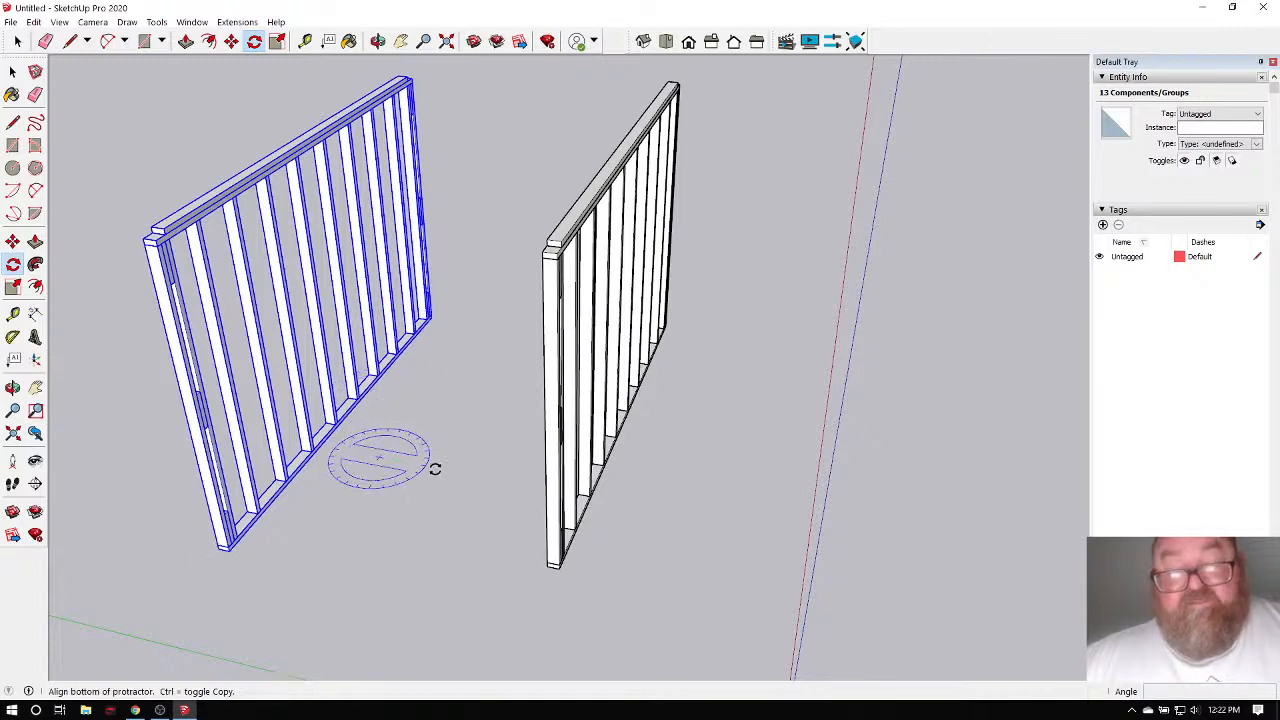
left_click(454, 467)
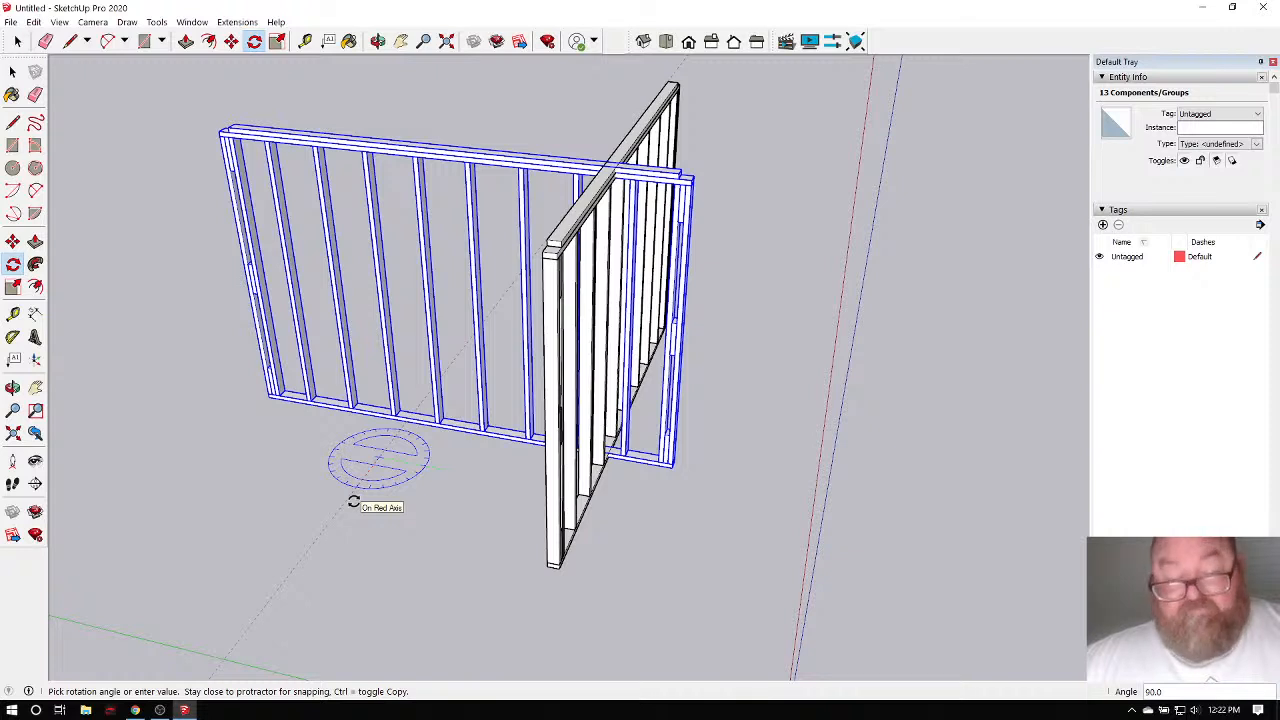
type("90")
key("Return")
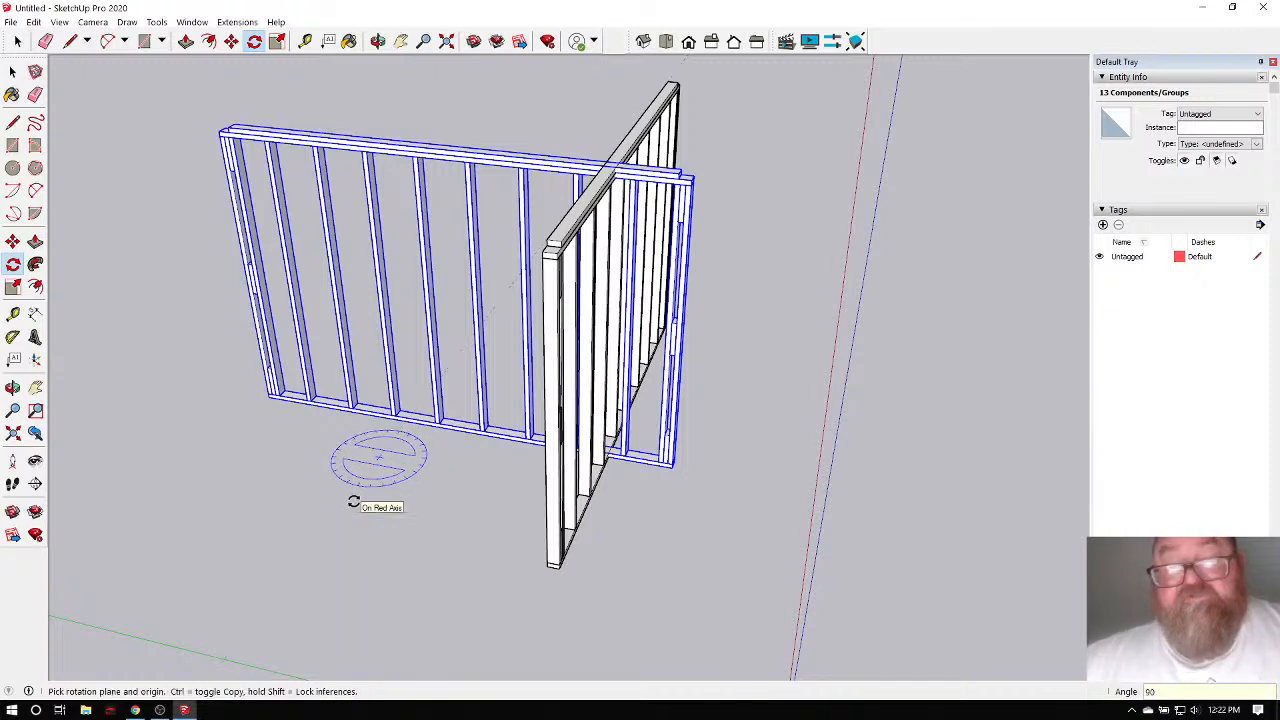
Move the rotated frame from its corner into place near the corner wall, then deselect.
left_click(231, 41)
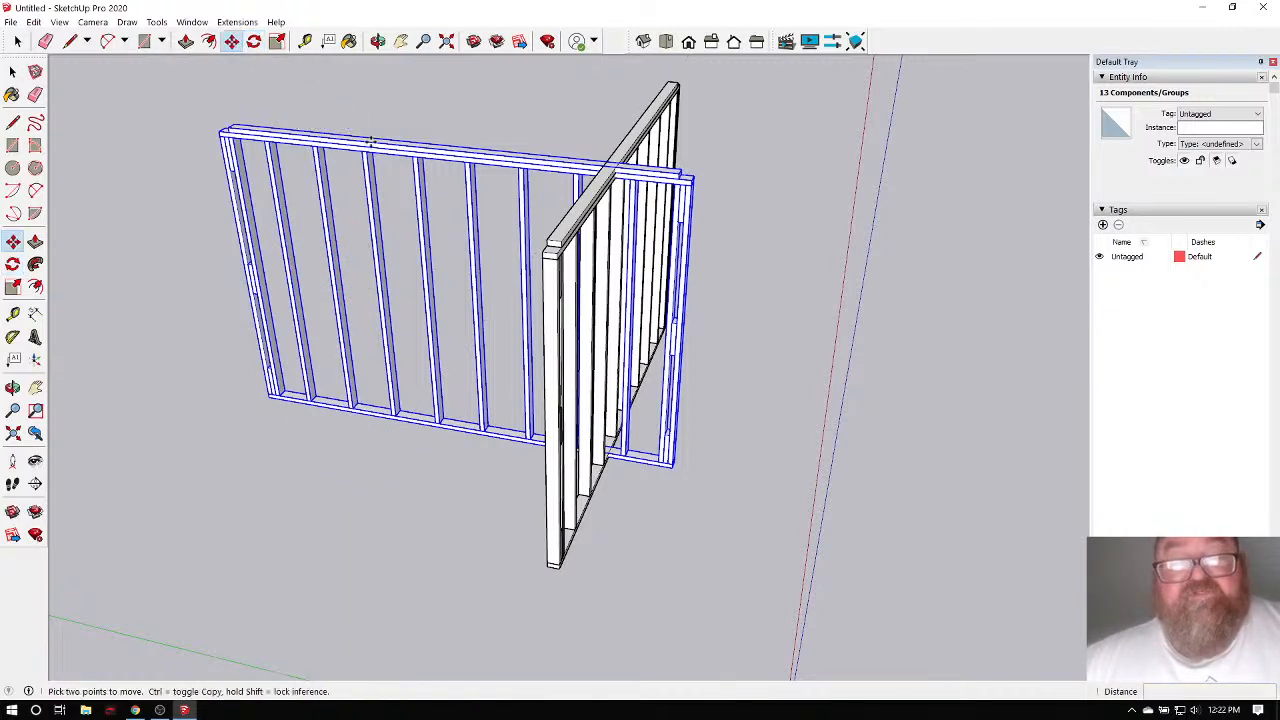
left_click(673, 472)
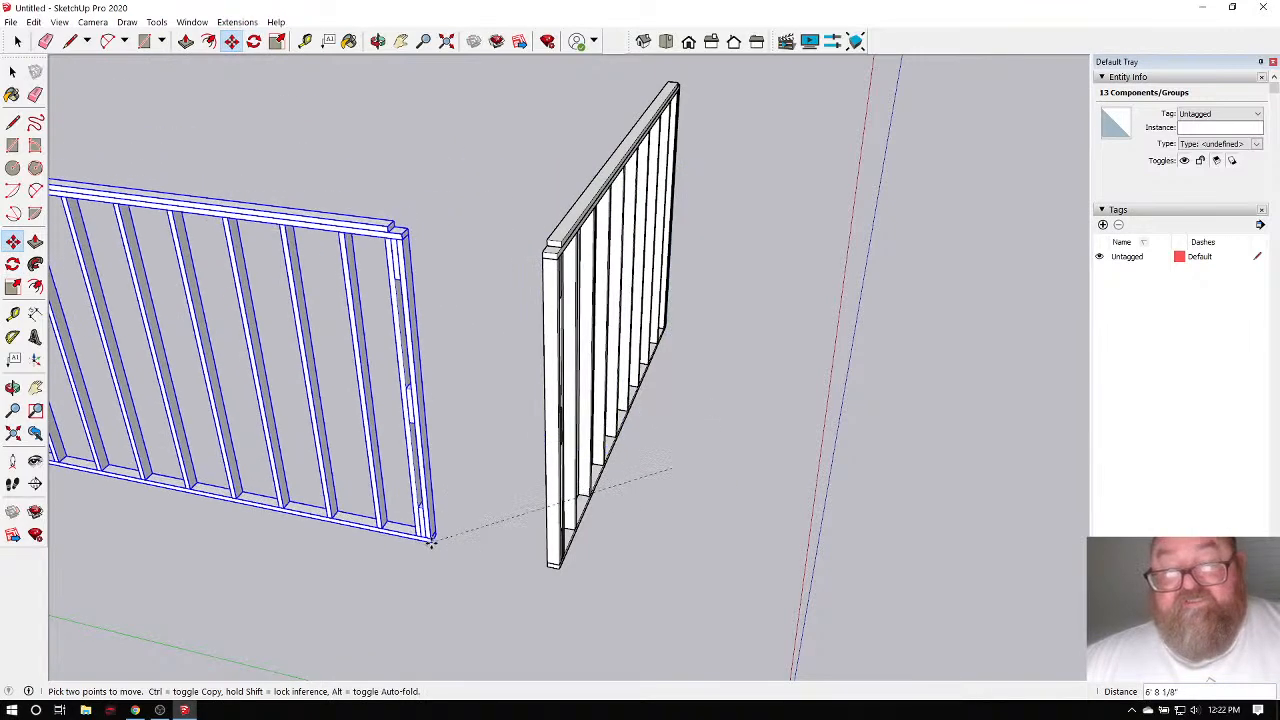
scroll(507, 548, "down", 4)
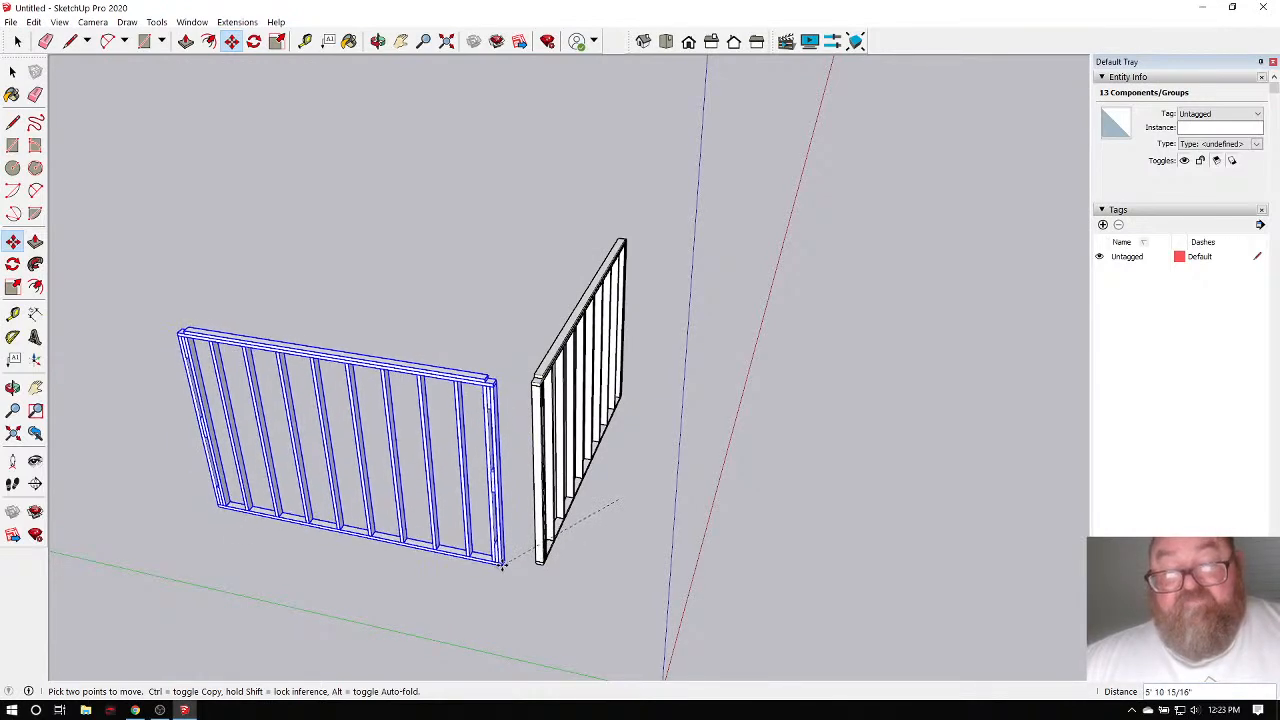
left_click(503, 565)
scroll(490, 484, "up", 3)
scroll(566, 456, "down", 2)
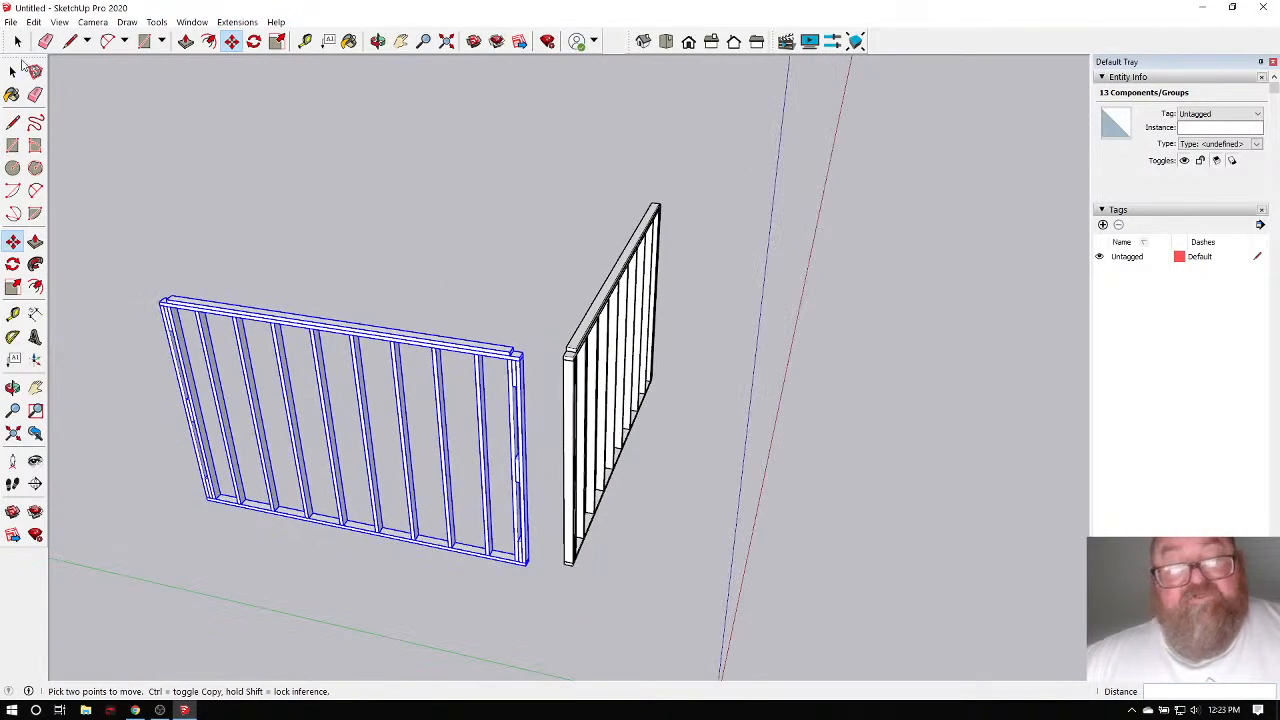
left_click(12, 70)
left_click(480, 300)
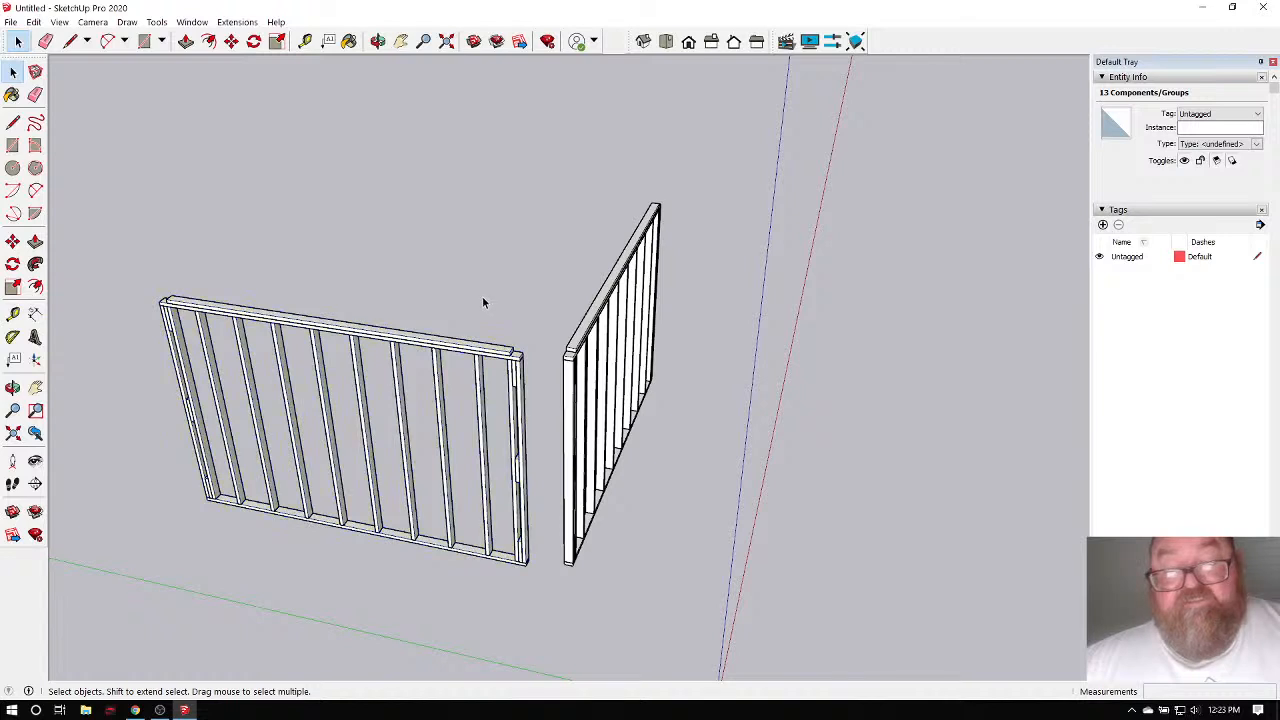
Delete both end studs of the long wall frame.
left_click(521, 400)
key("Delete")
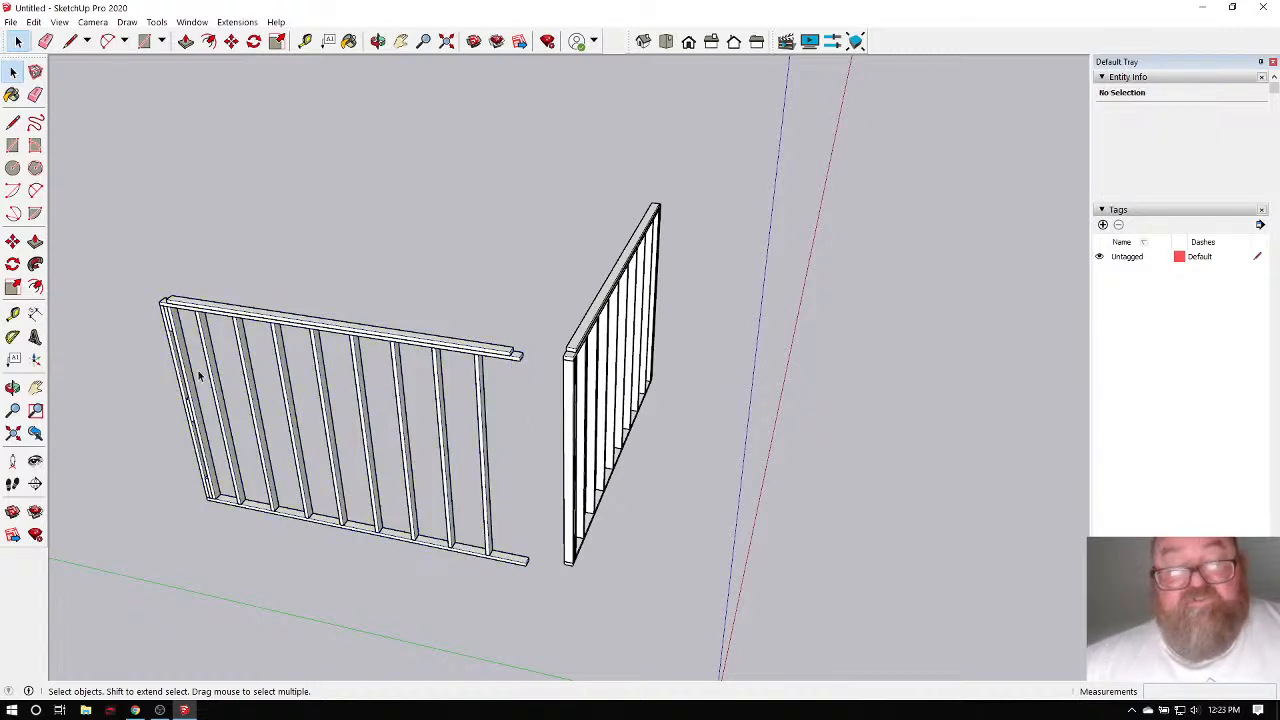
key("Delete")
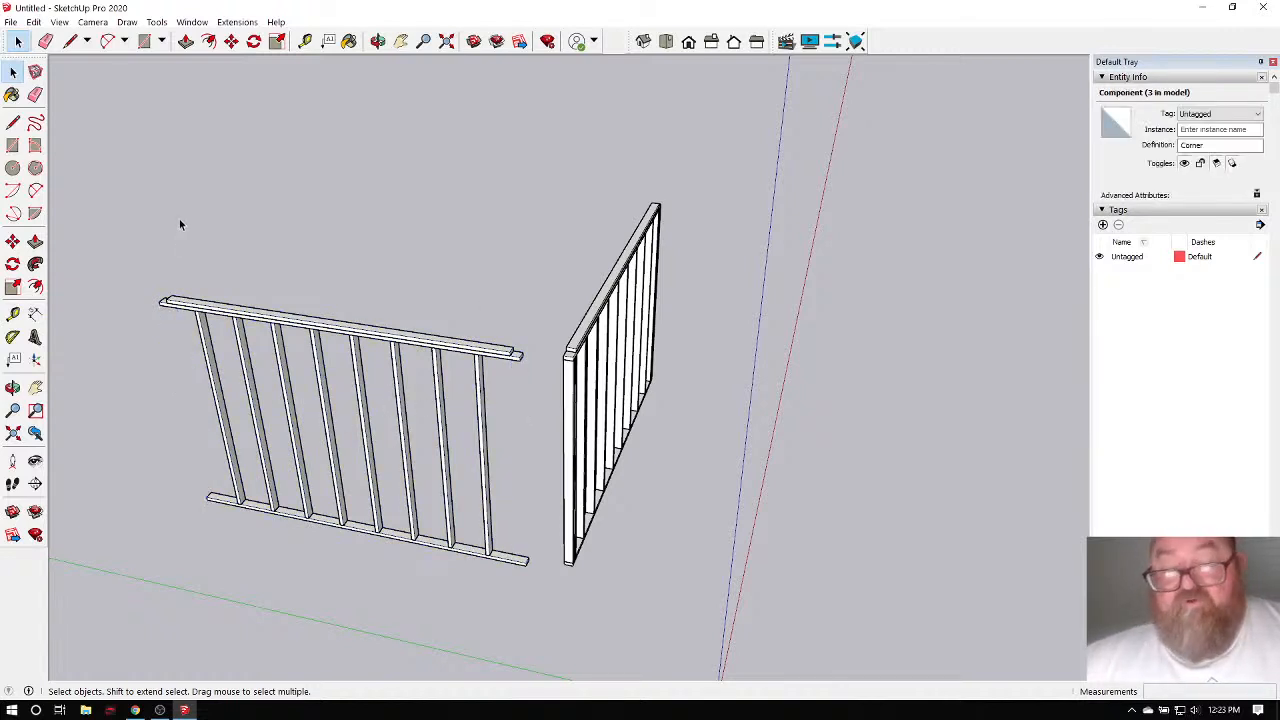
Move an interior stud 1' 3 1/4" to the right end of the bottom plate.
scroll(505, 540, "up", 8)
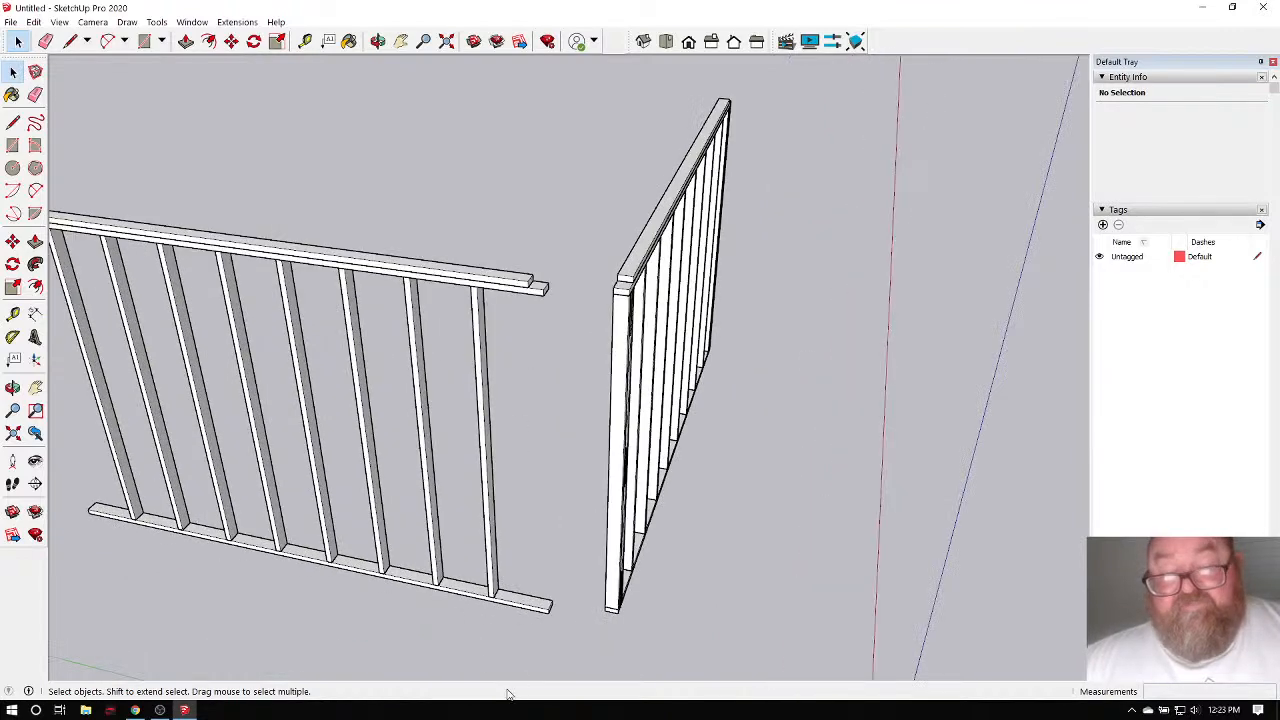
left_click(476, 561)
scroll(480, 590, "up", 2)
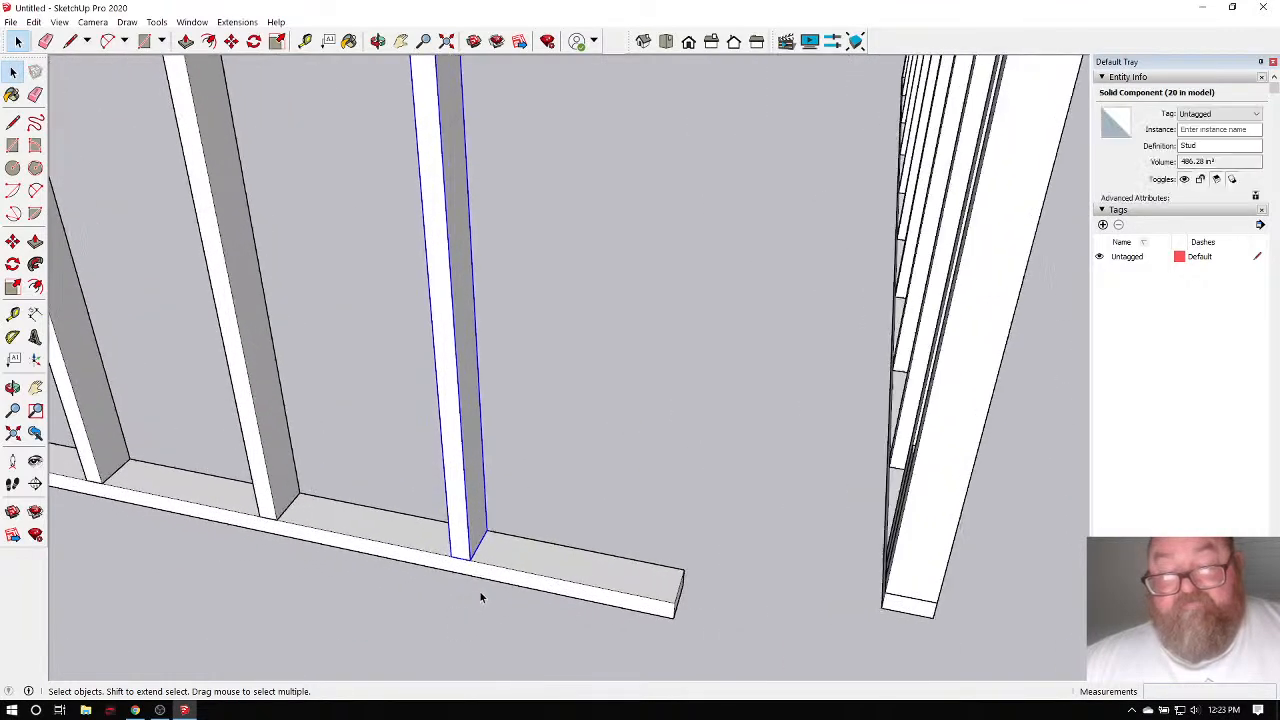
left_click(231, 41)
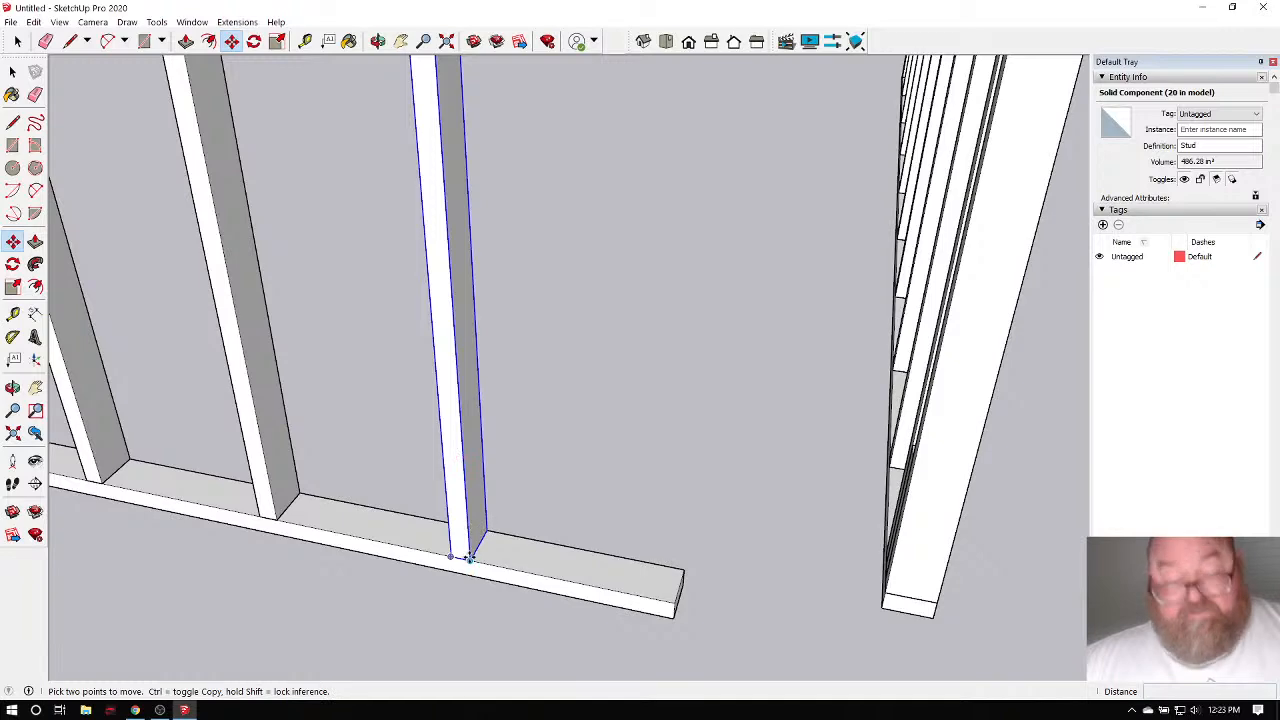
left_click(469, 558)
left_click(666, 601)
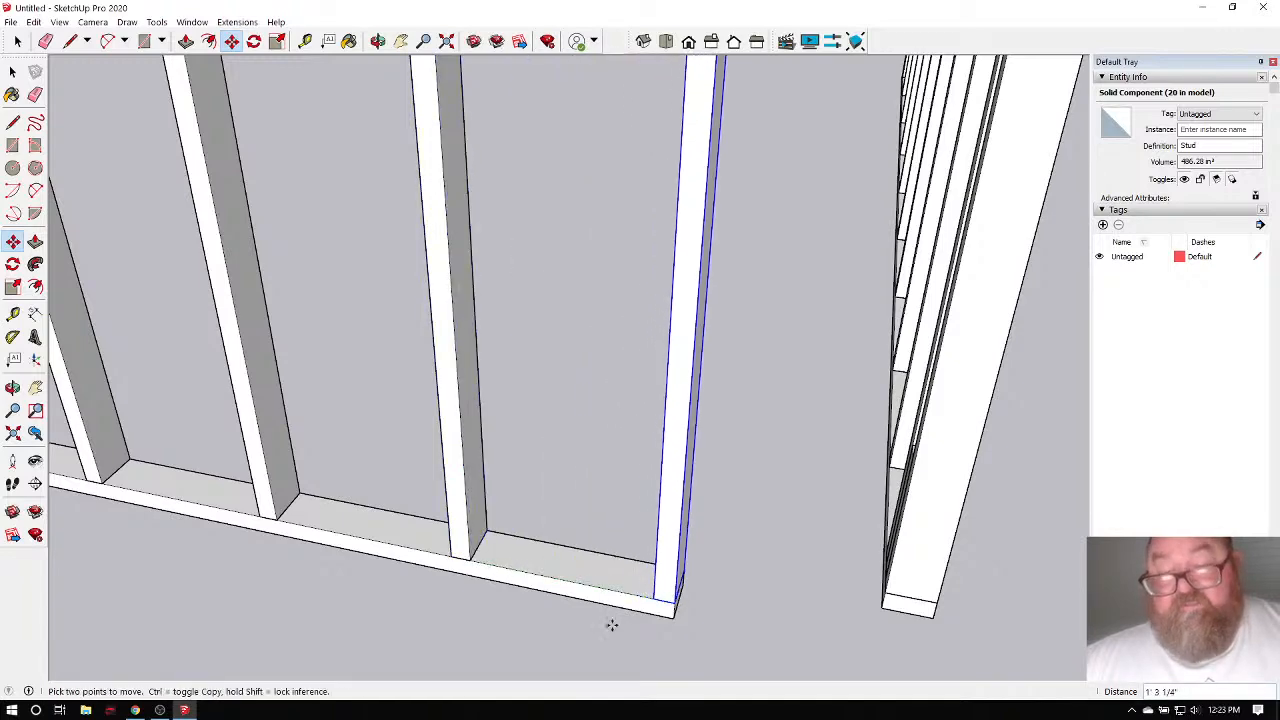
scroll(580, 630, "down", 5)
scroll(637, 391, "up", 3)
scroll(578, 291, "up", 2)
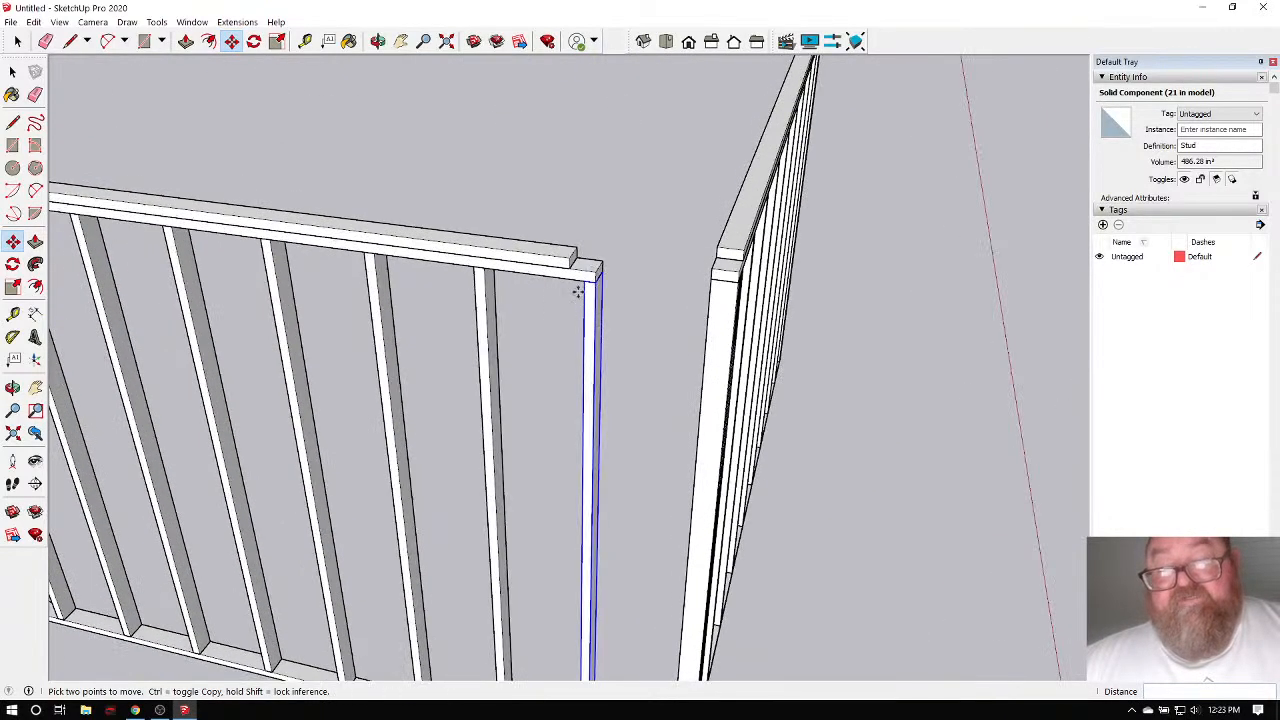
scroll(585, 230, "up", 3)
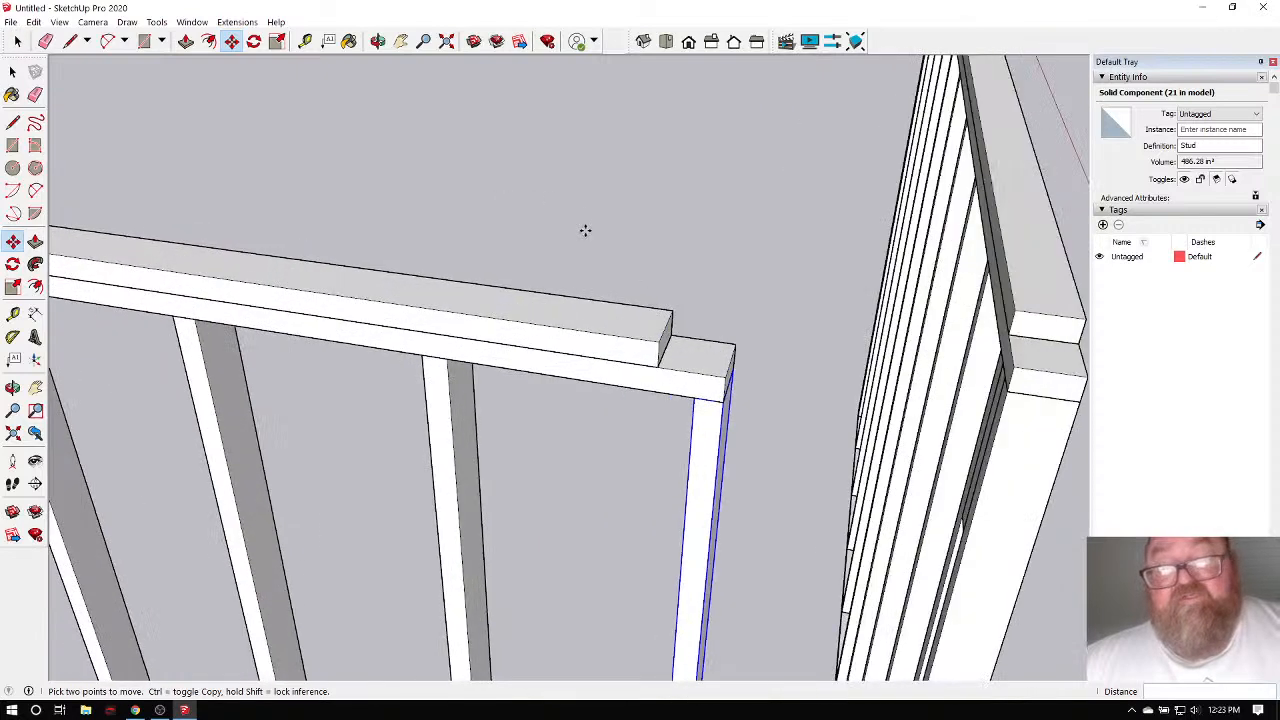
scroll(585, 230, "down", 4)
scroll(534, 300, "up", 3)
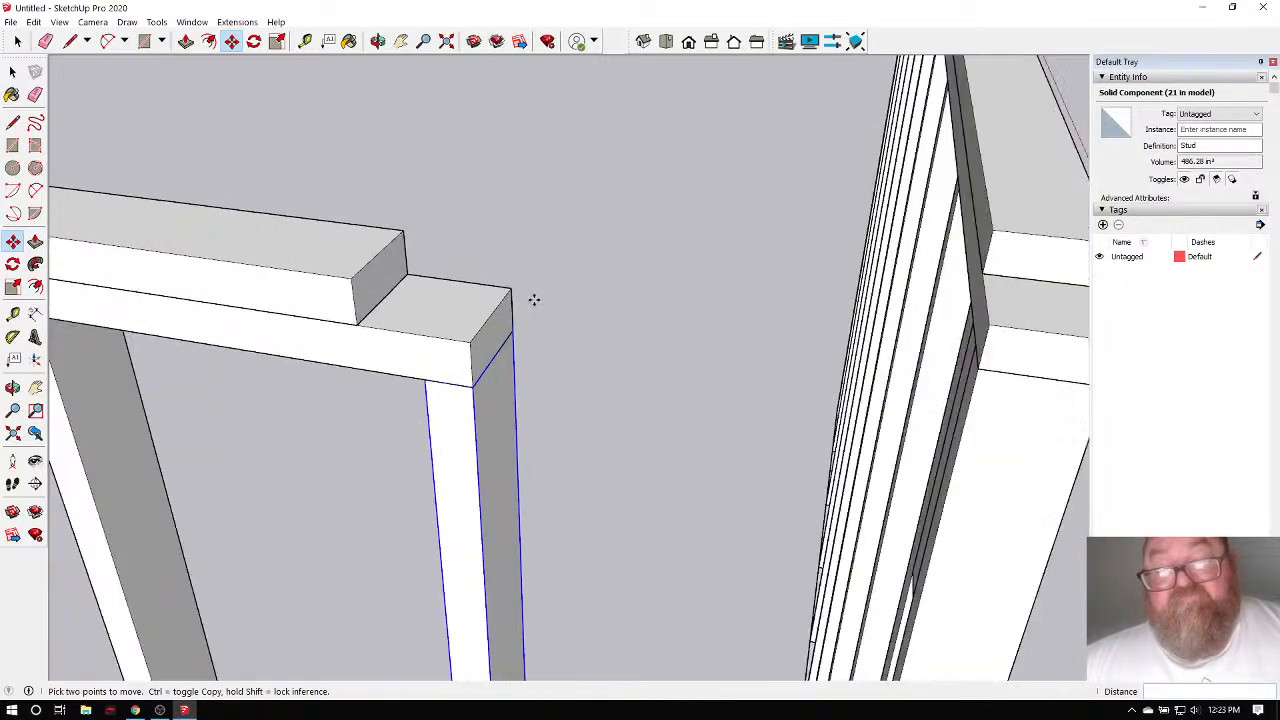
left_click(367, 262)
key("Escape")
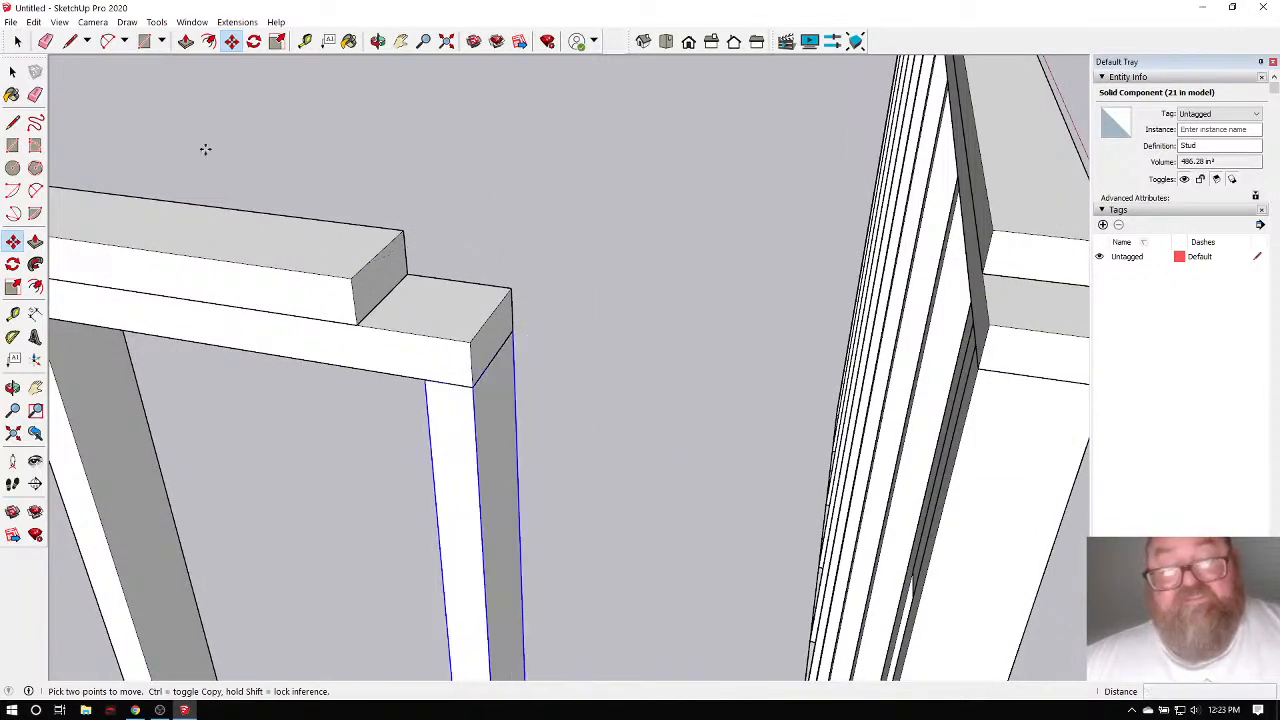
left_click(12, 71)
Snap the upper top plate flush with the stud end, then shift it a further 3.5".
left_click(311, 260)
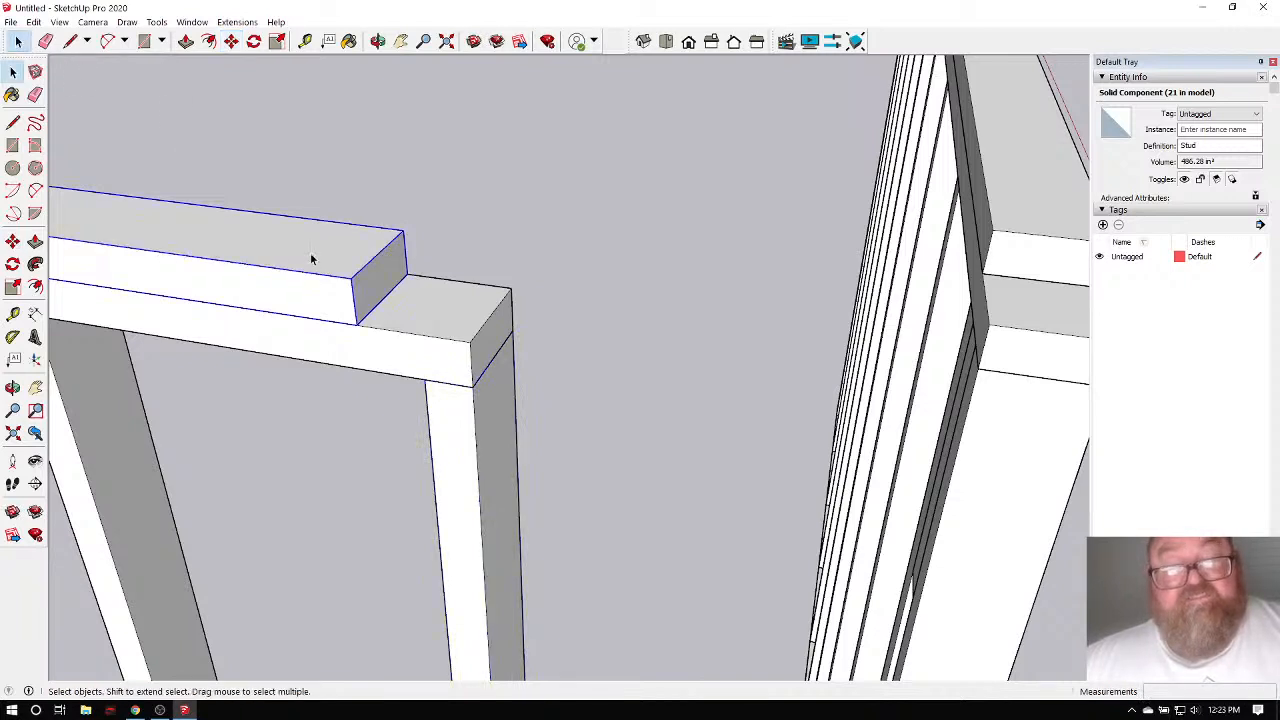
left_click(231, 41)
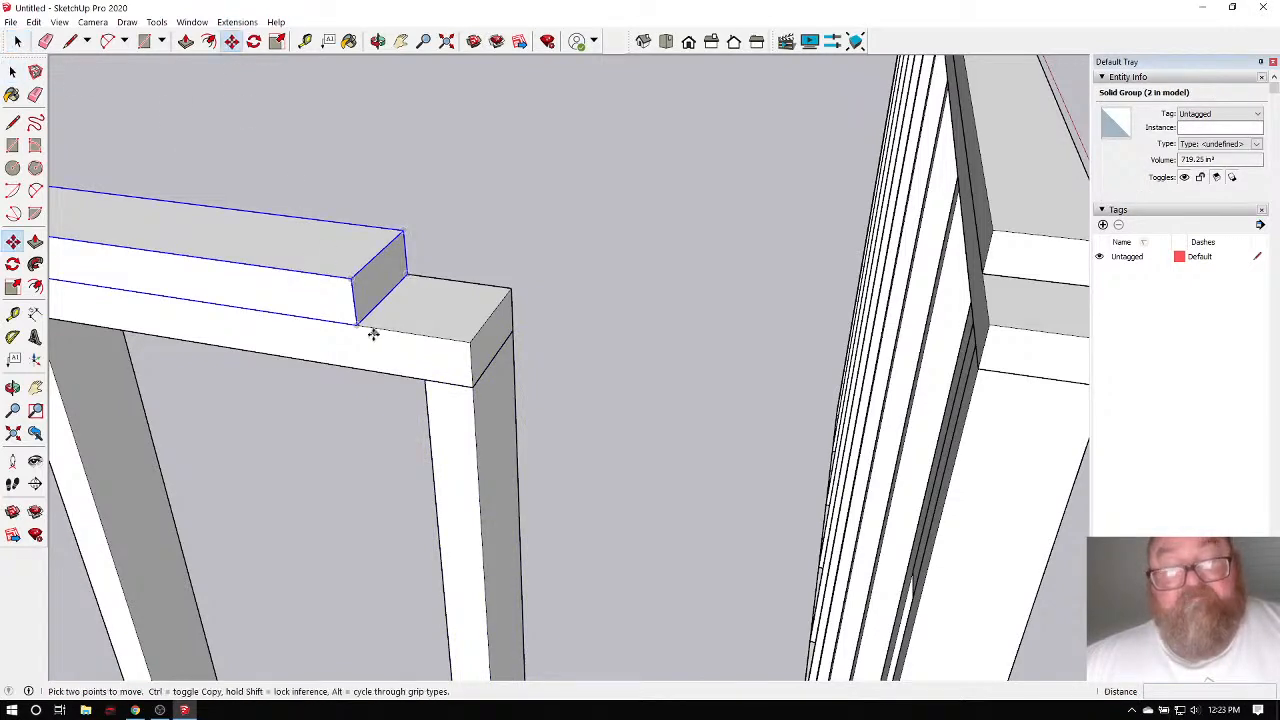
left_click(356, 322)
left_click(469, 341)
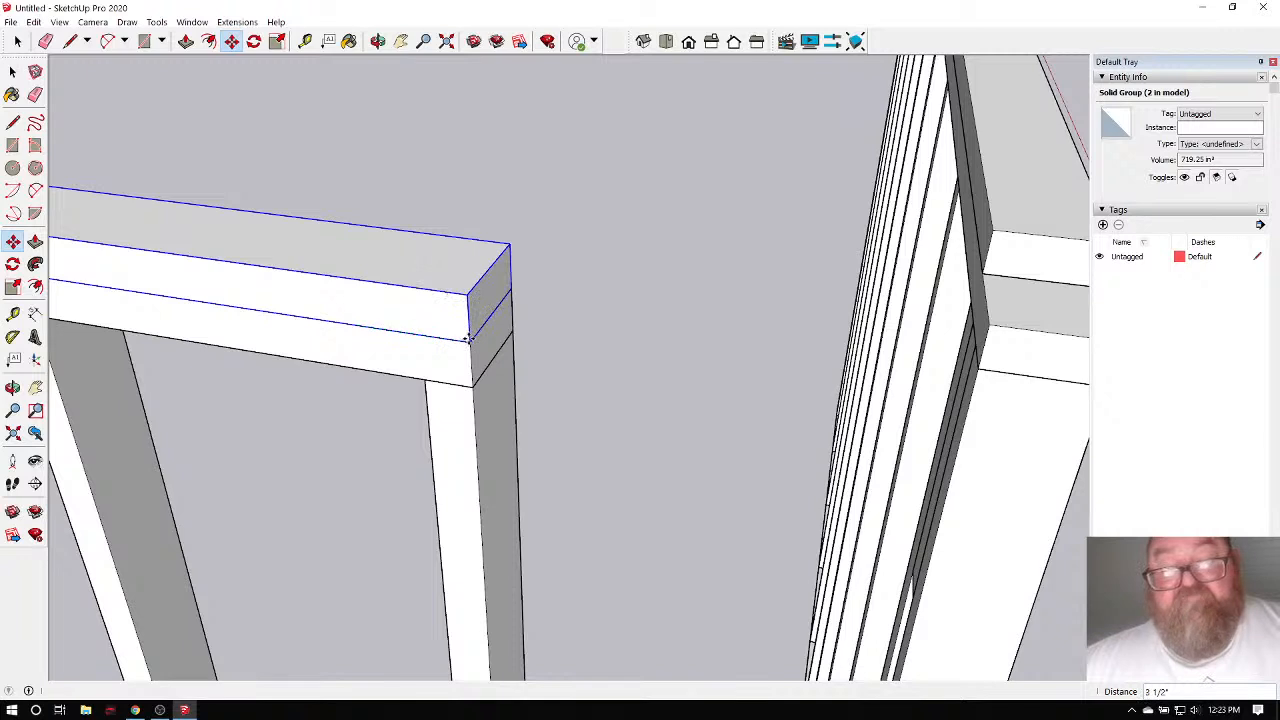
left_click(468, 339)
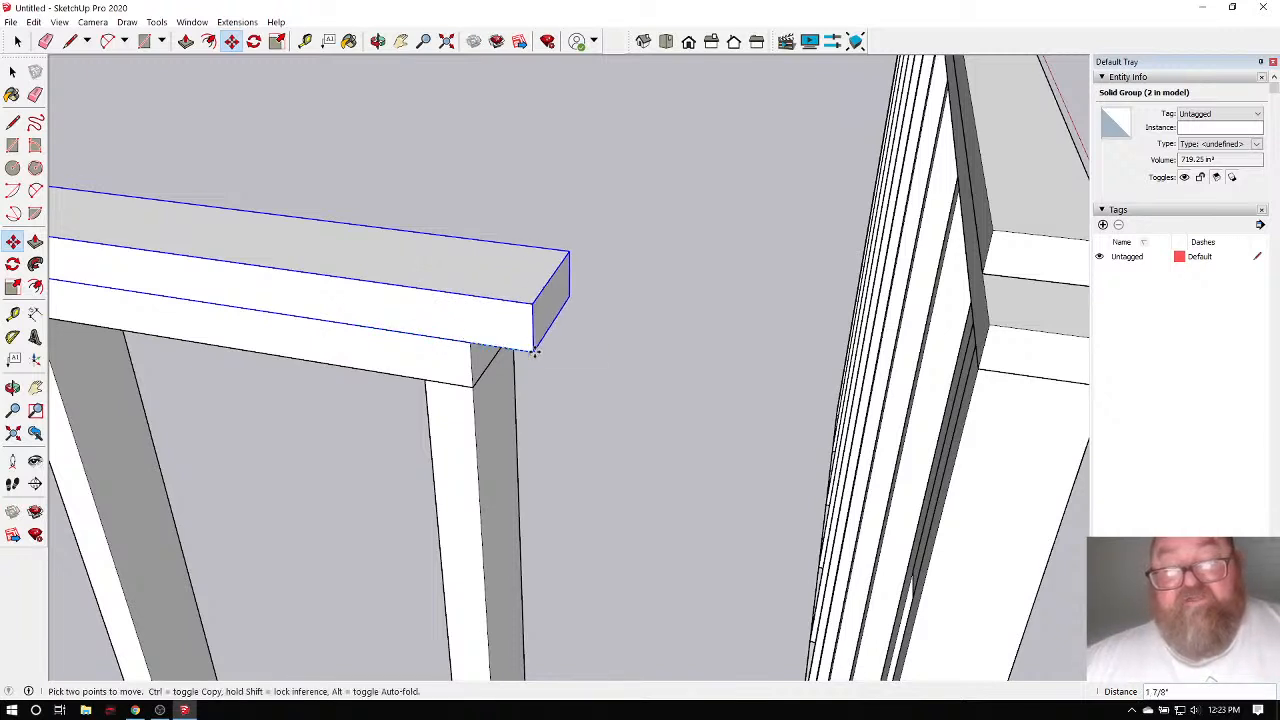
type("3.5")
key("Return")
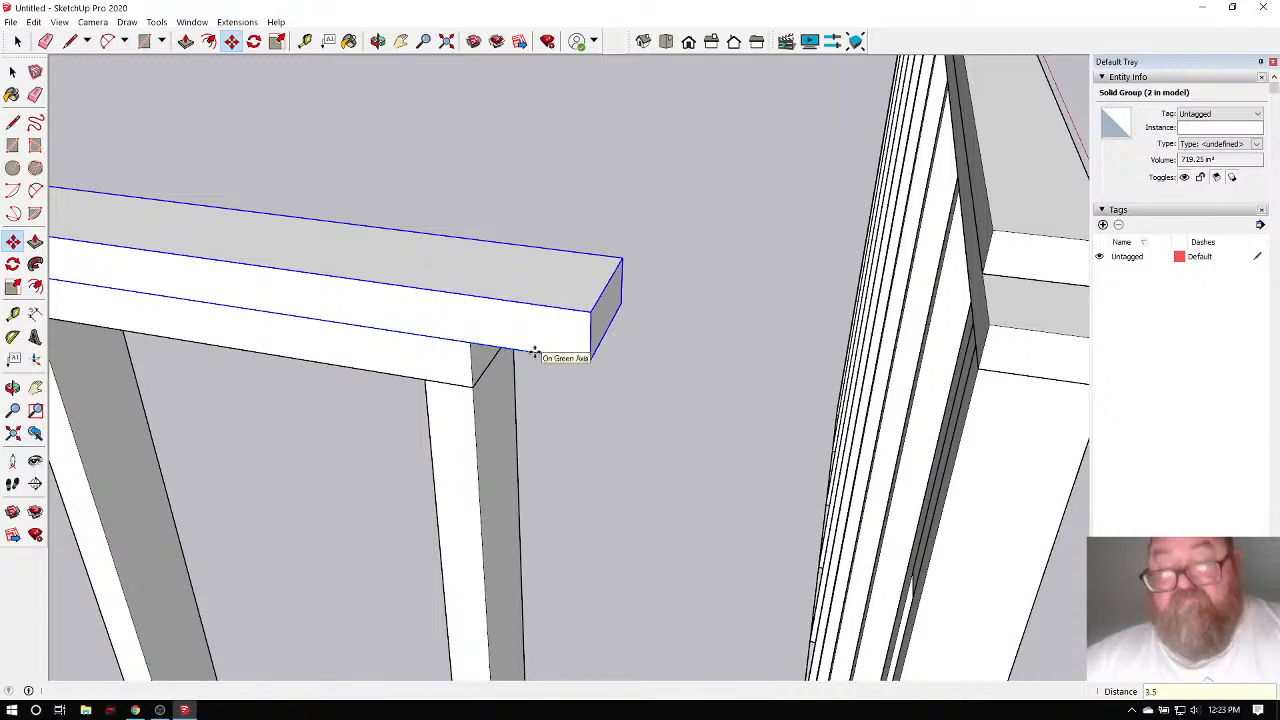
scroll(535, 352, "down", 10)
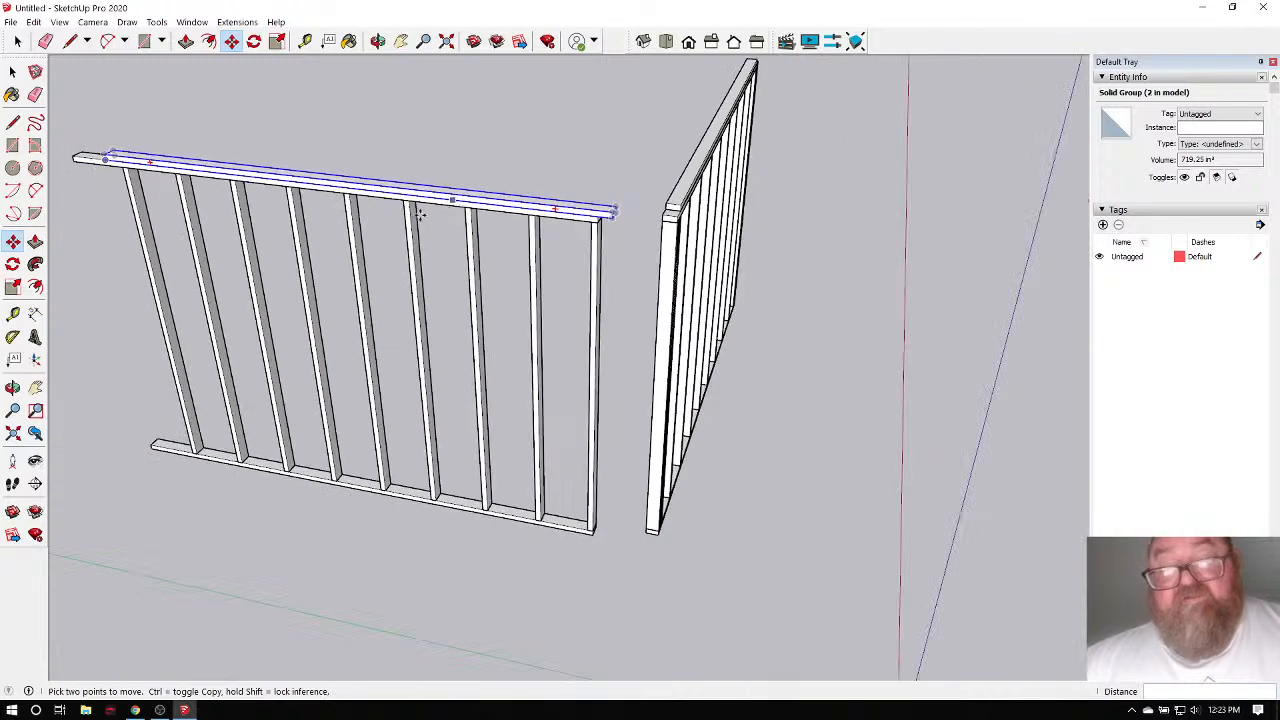
left_click(17, 41)
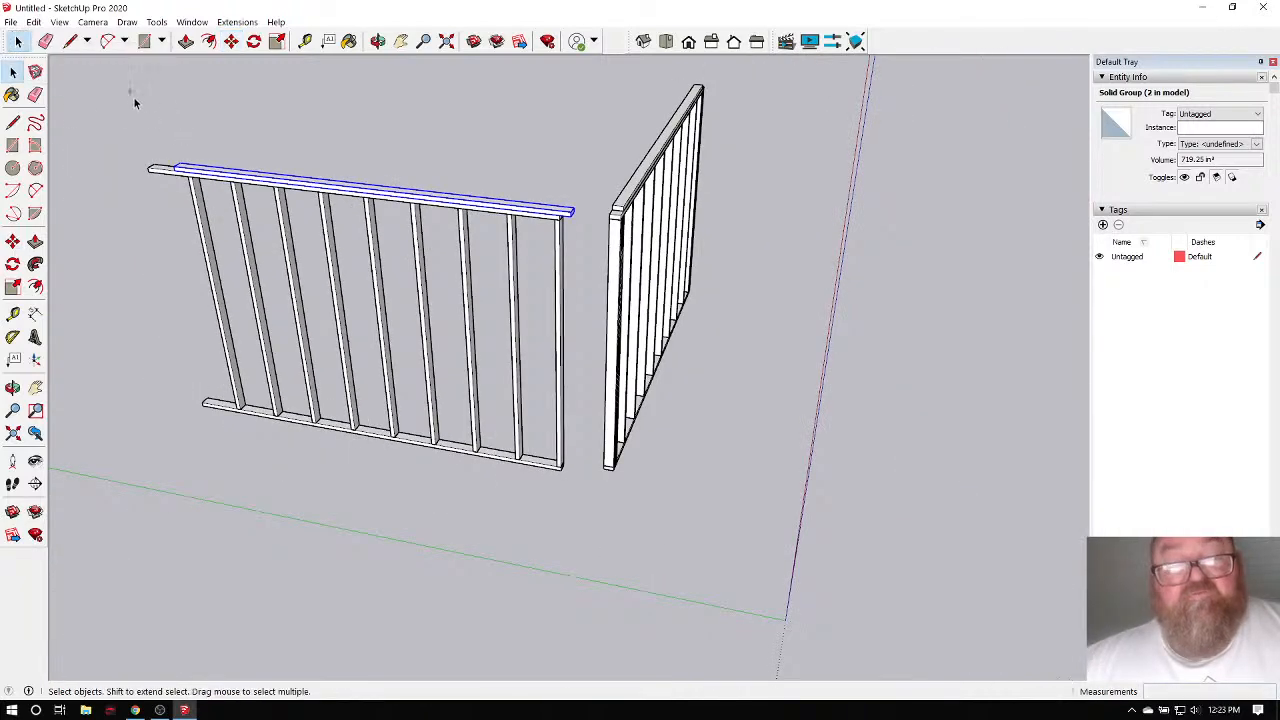
Make Unique all selected parts of the long wall frame.
left_click_drag(130, 90, 597, 536)
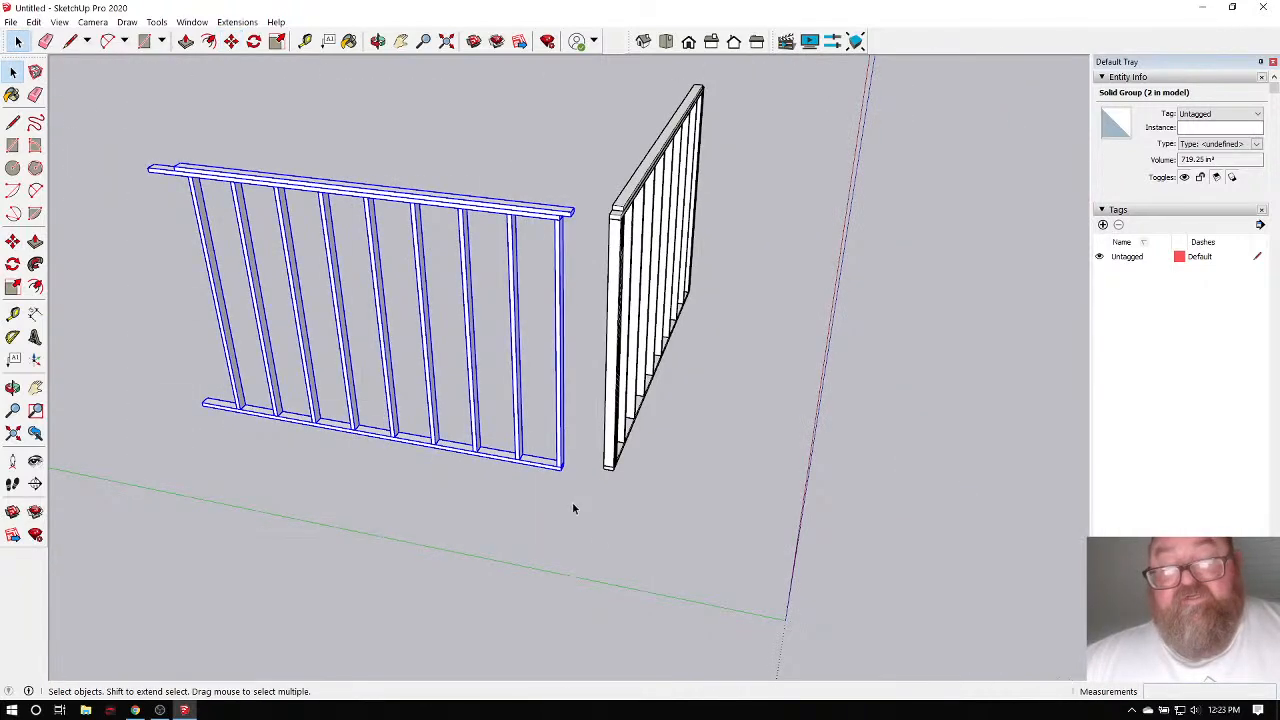
right_click(484, 211)
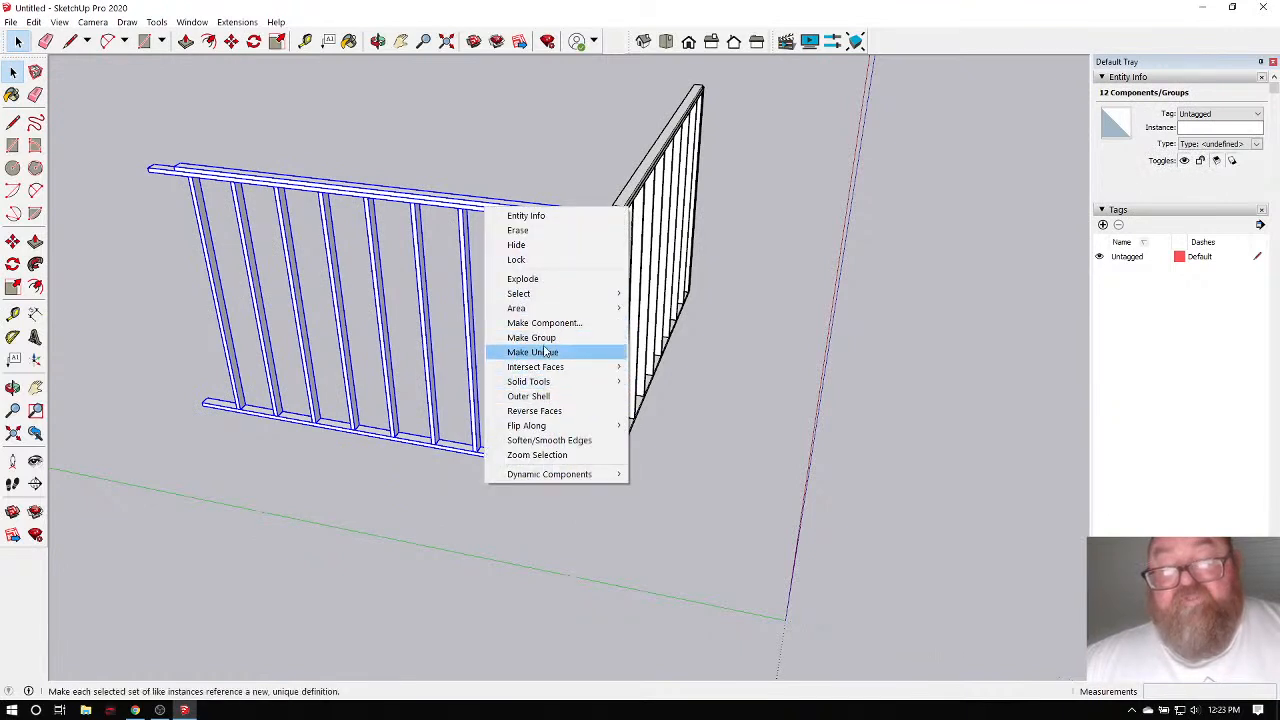
left_click(524, 279)
left_click(506, 134)
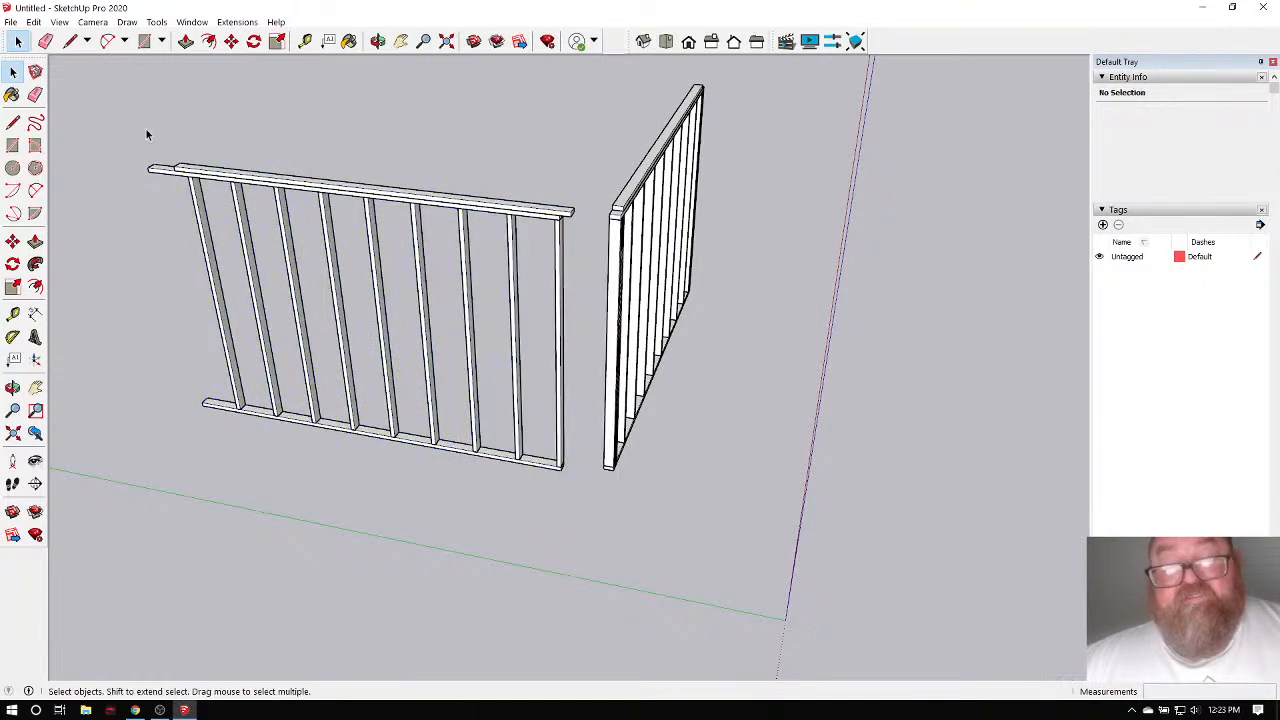
Move the long frame from its bottom corner onto the corner wall's end.
left_click_drag(118, 112, 589, 466)
scroll(589, 465, "up", 4)
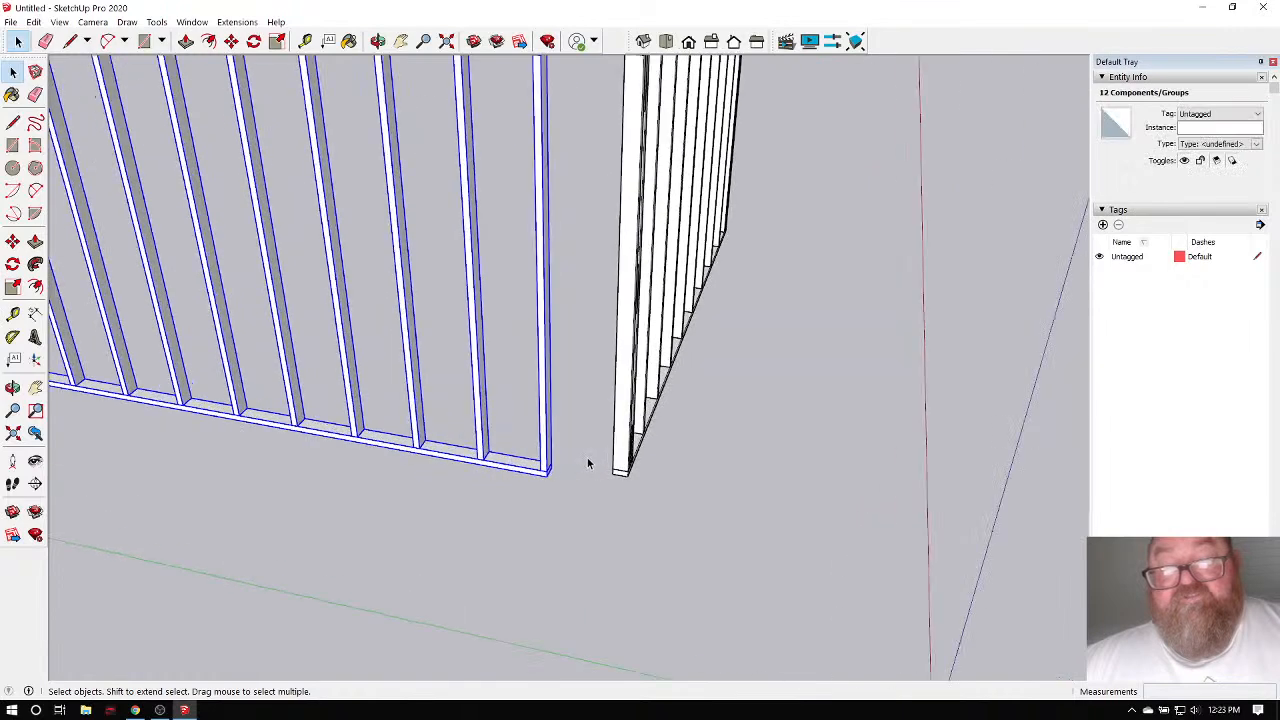
left_click(231, 41)
scroll(592, 466, "up", 4)
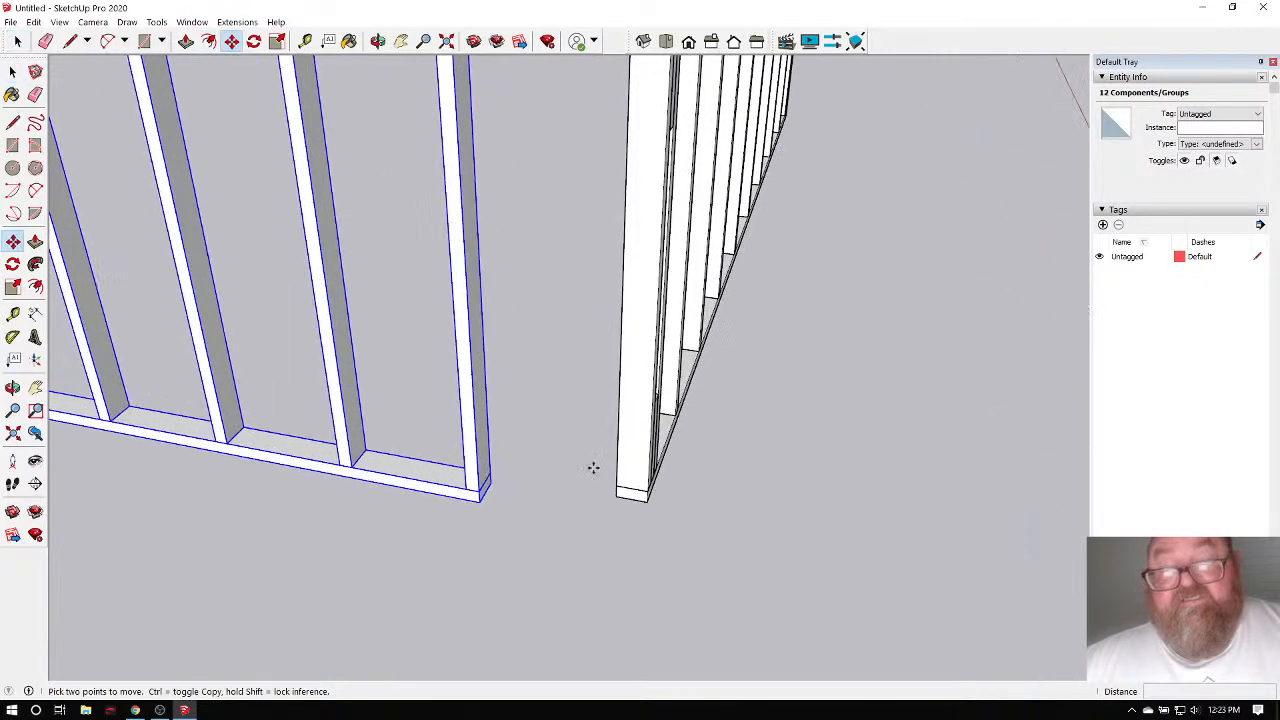
scroll(559, 500, "up", 2)
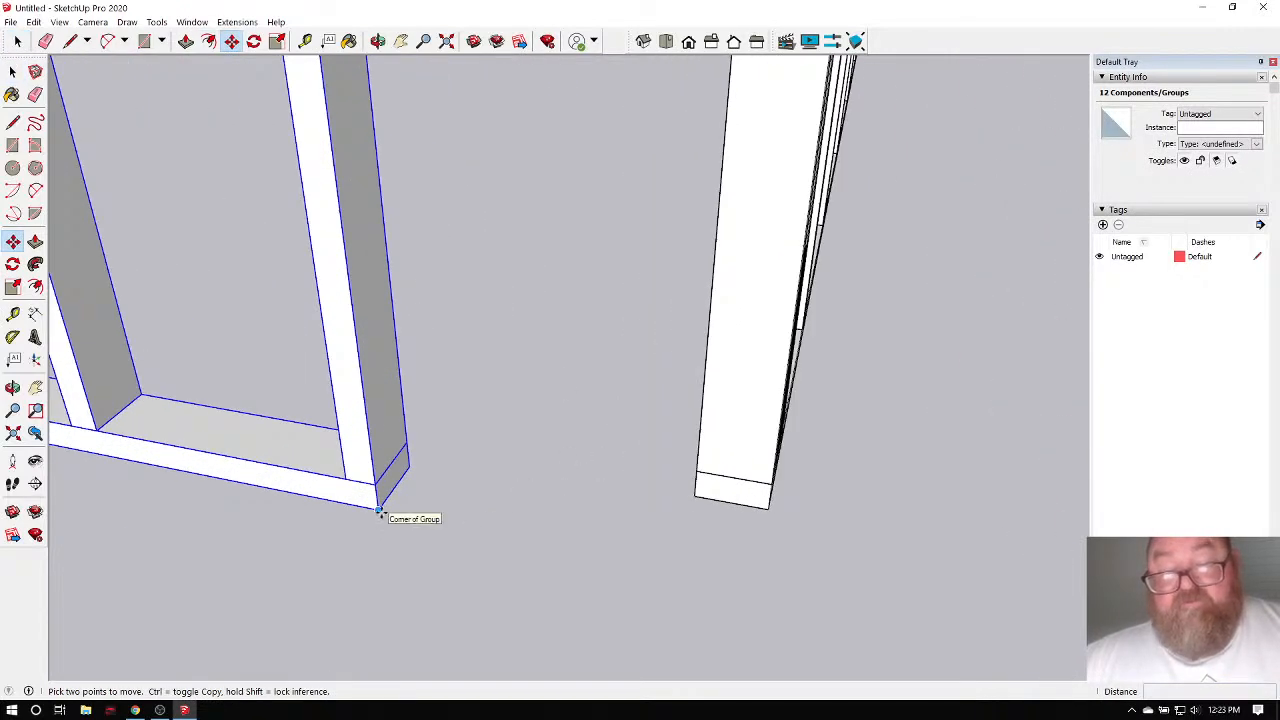
left_click(386, 509)
left_click(694, 491)
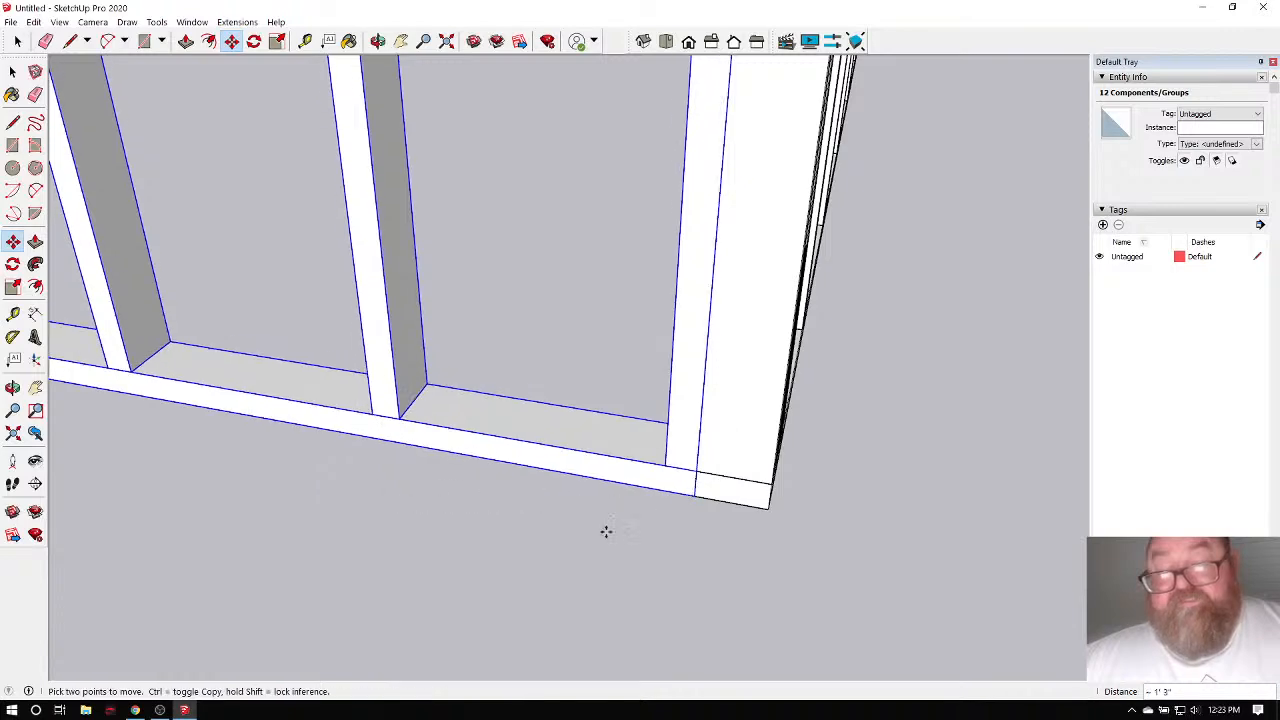
scroll(560, 545, "down", 2)
scroll(541, 552, "down", 4)
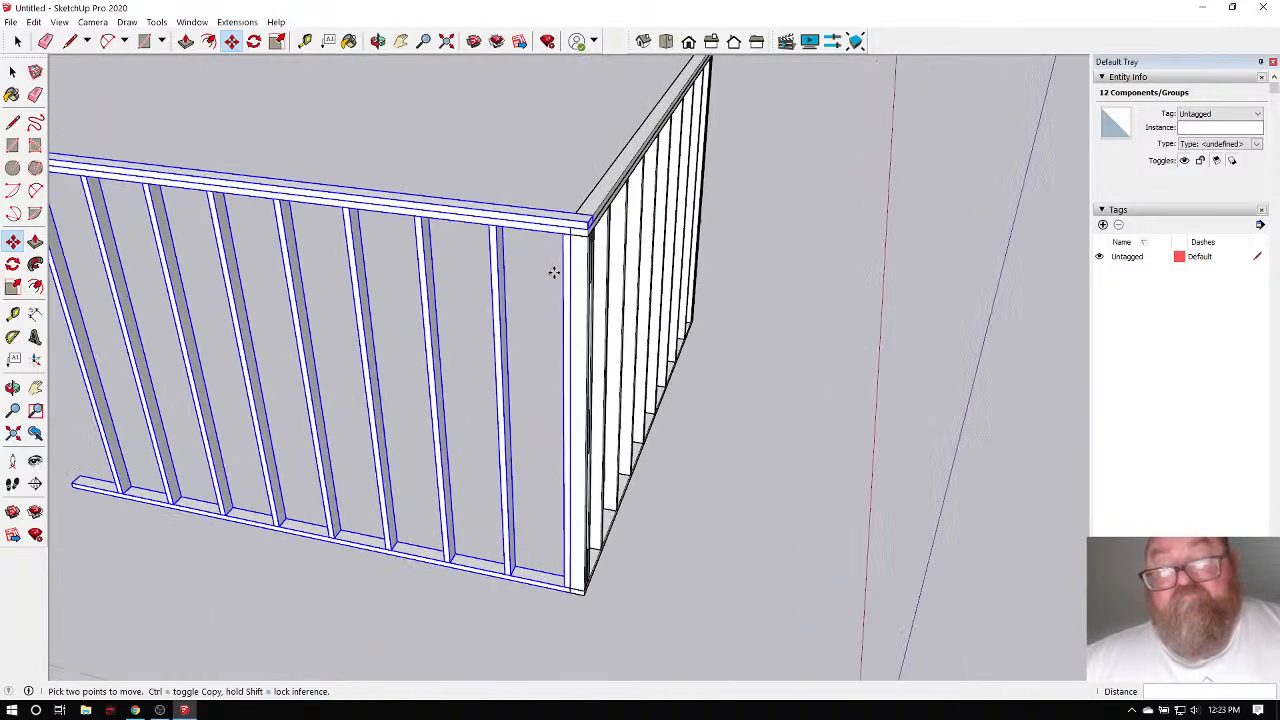
scroll(575, 235, "up", 3)
scroll(578, 231, "up", 1)
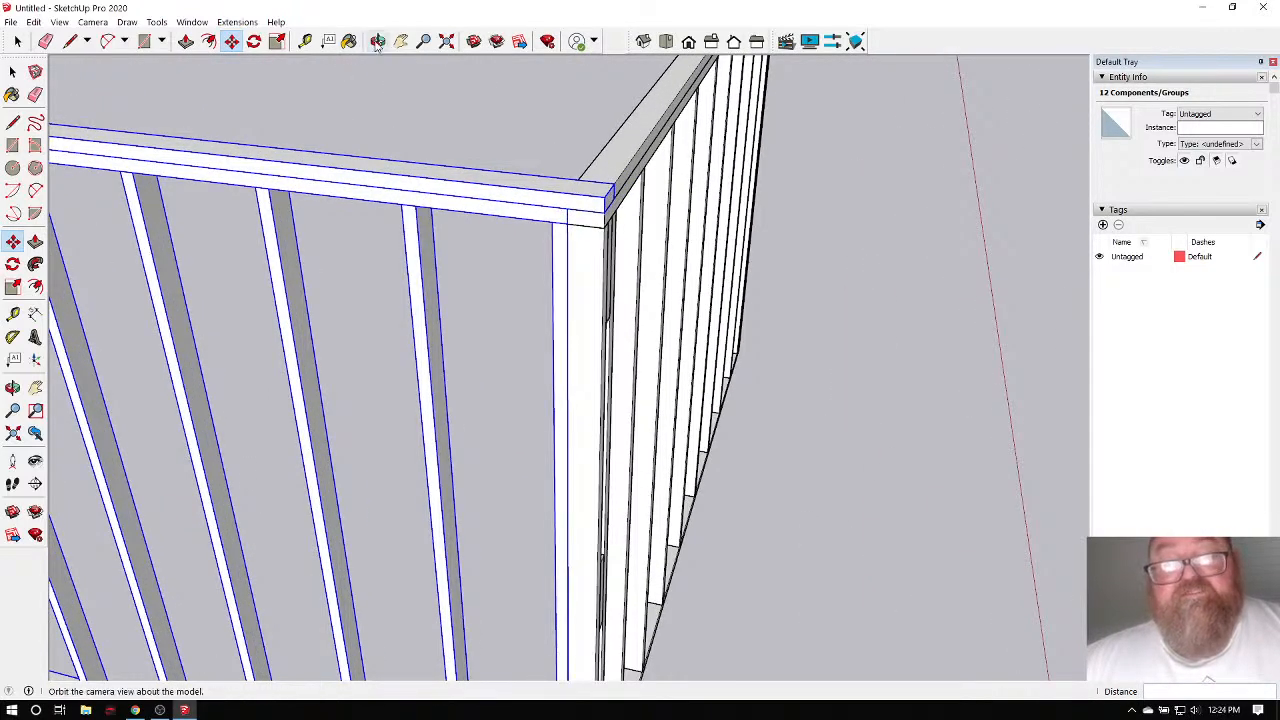
left_click(378, 41)
left_click_drag(610, 224, 403, 249)
scroll(466, 206, "up", 5)
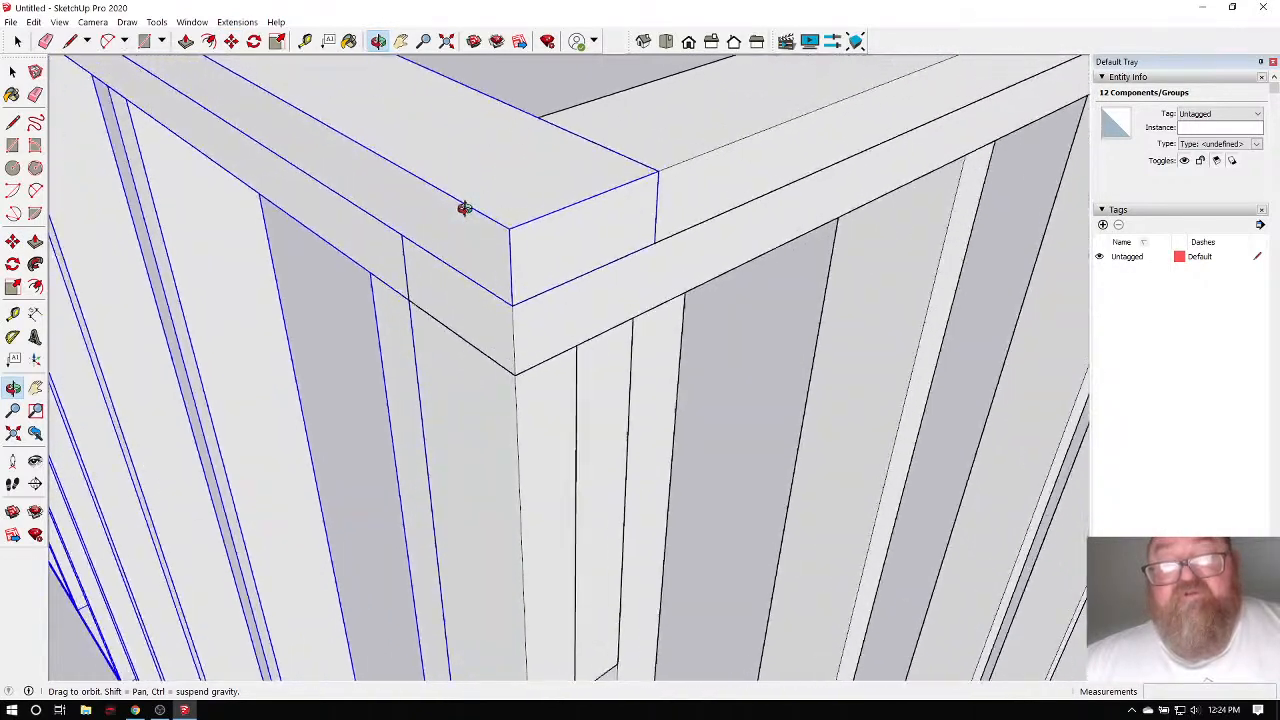
left_click_drag(464, 208, 513, 195)
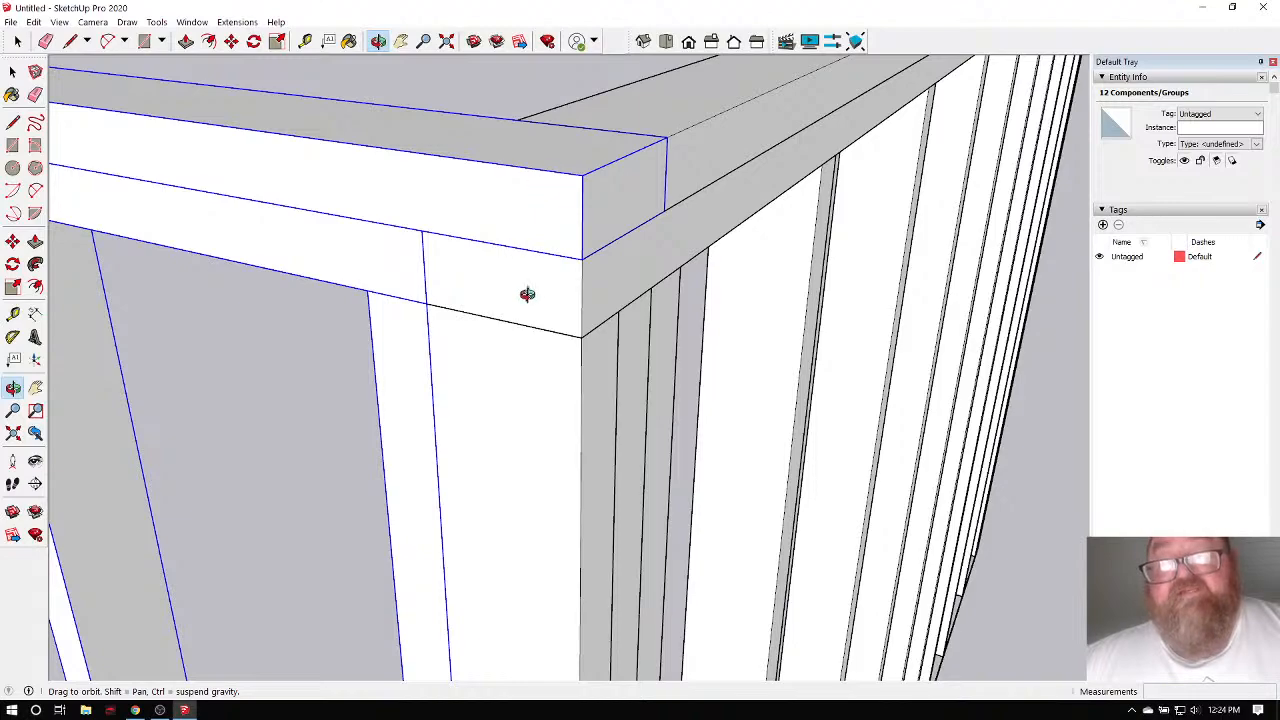
left_click_drag(483, 222, 540, 195)
scroll(540, 195, "down", 6)
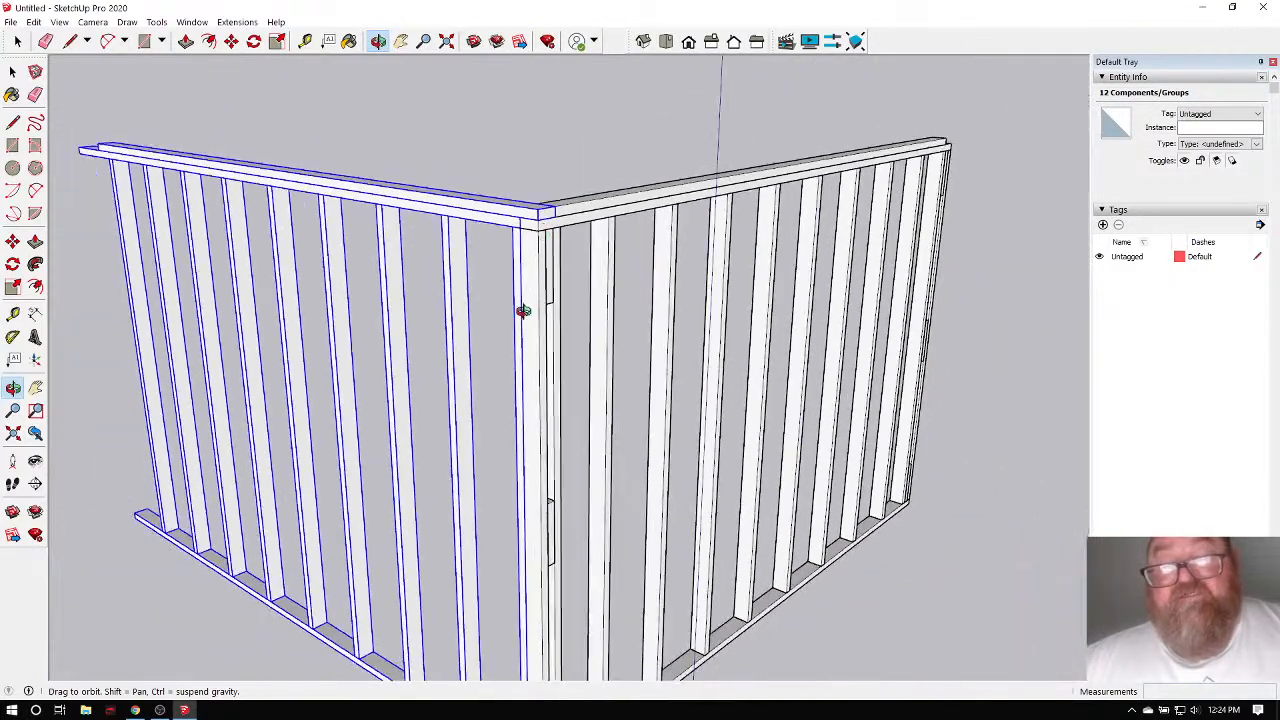
left_click_drag(523, 311, 397, 334)
left_click(18, 43)
left_click(281, 153)
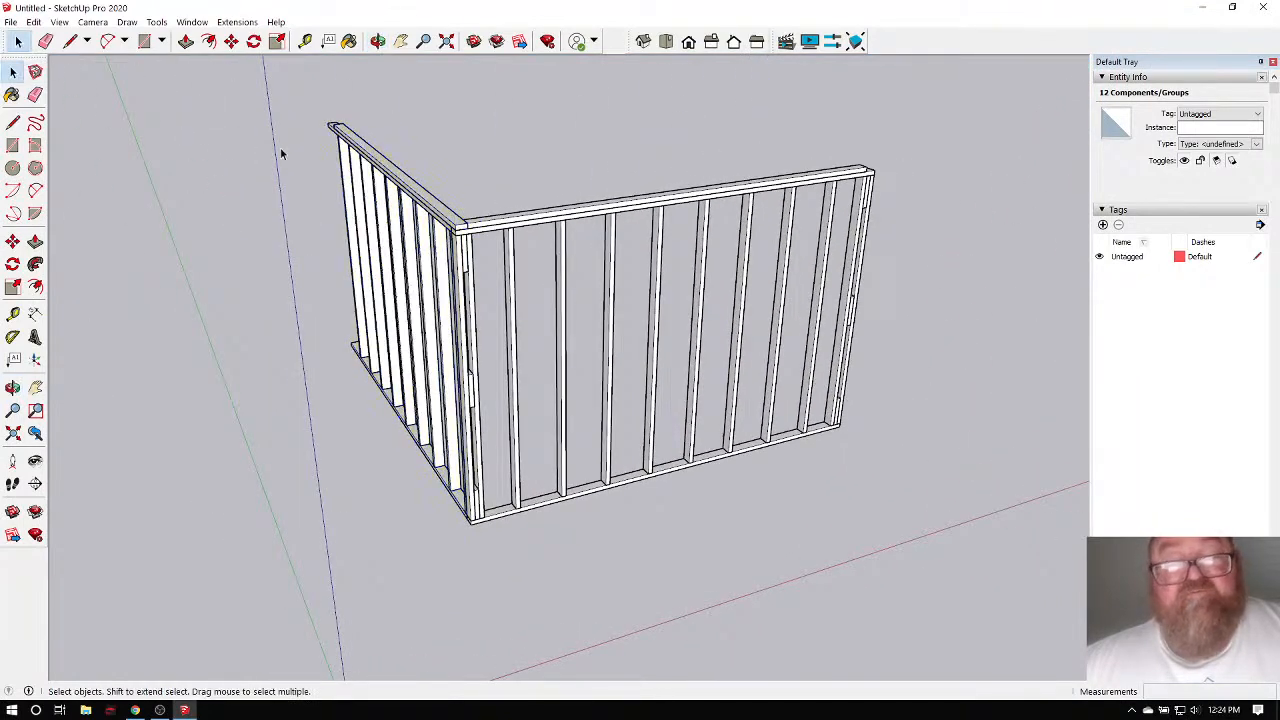
scroll(401, 318, "up", 1)
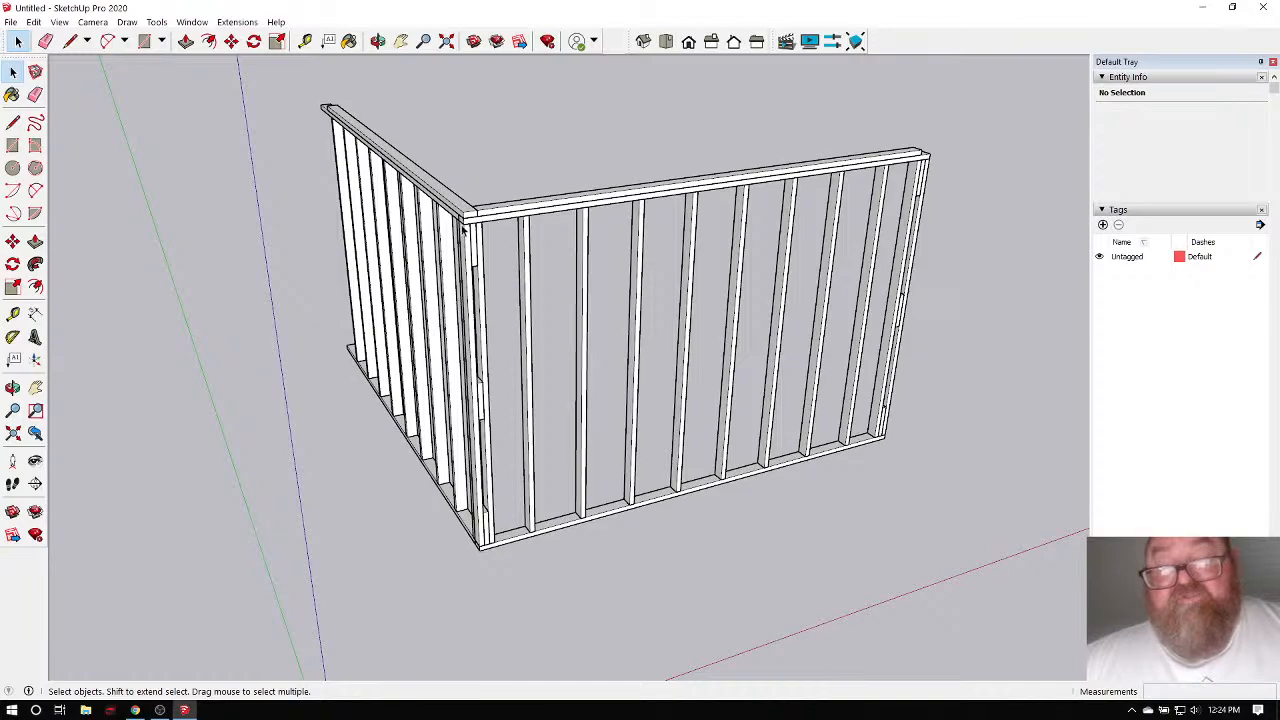
left_click(377, 41)
left_click_drag(480, 180, 426, 286)
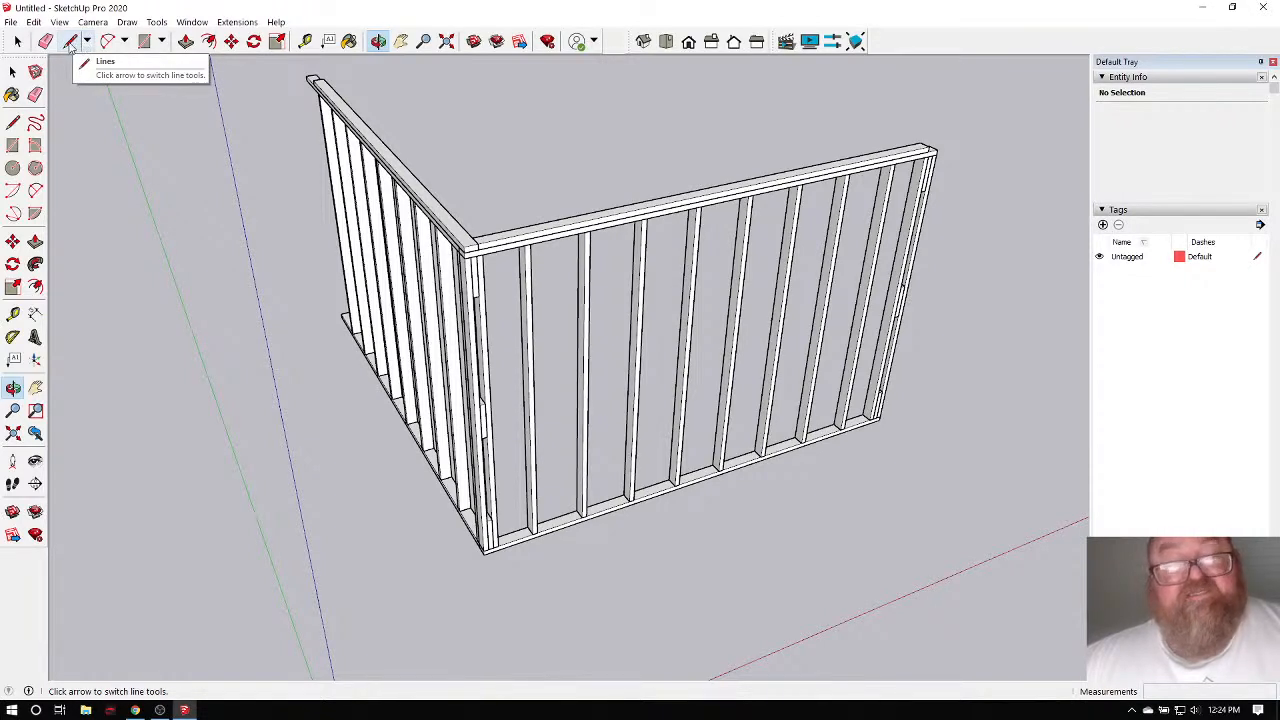
Draw two line edges from the wall's bottom corner, leaving them as stray edges.
left_click(69, 42)
scroll(277, 69, "down", 2)
scroll(414, 517, "up", 5)
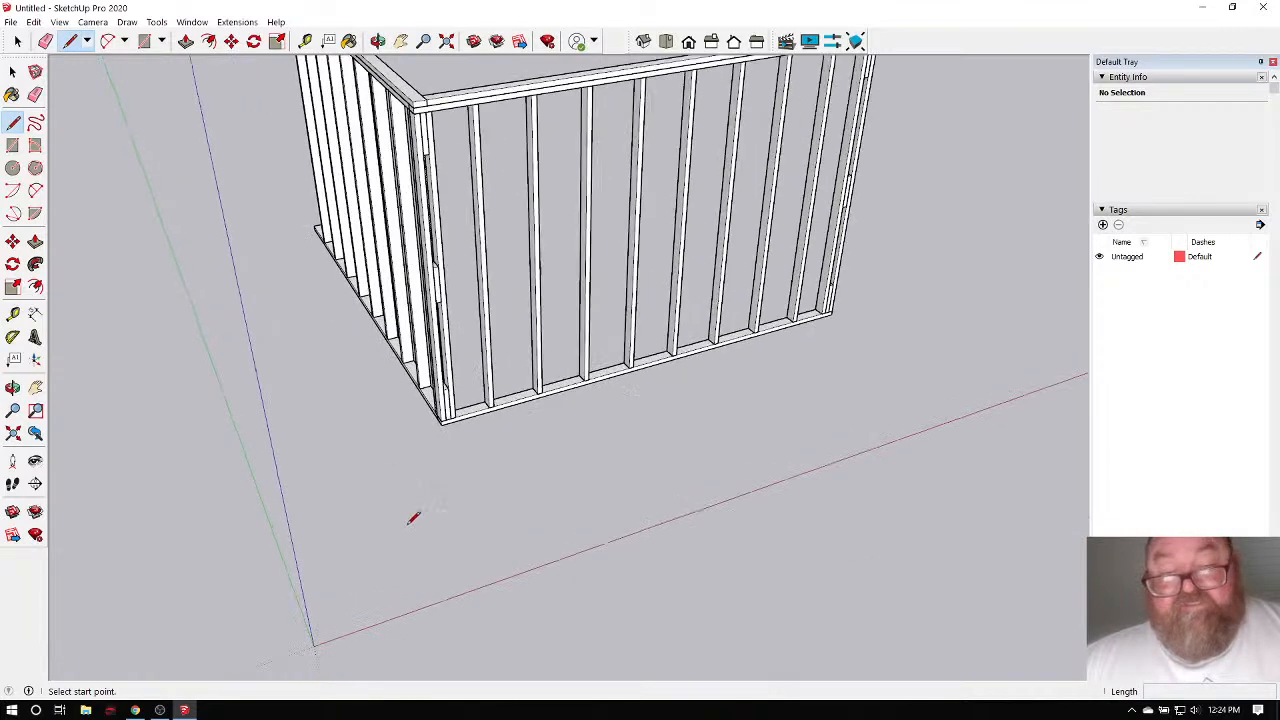
scroll(470, 437, "up", 3)
left_click(416, 328)
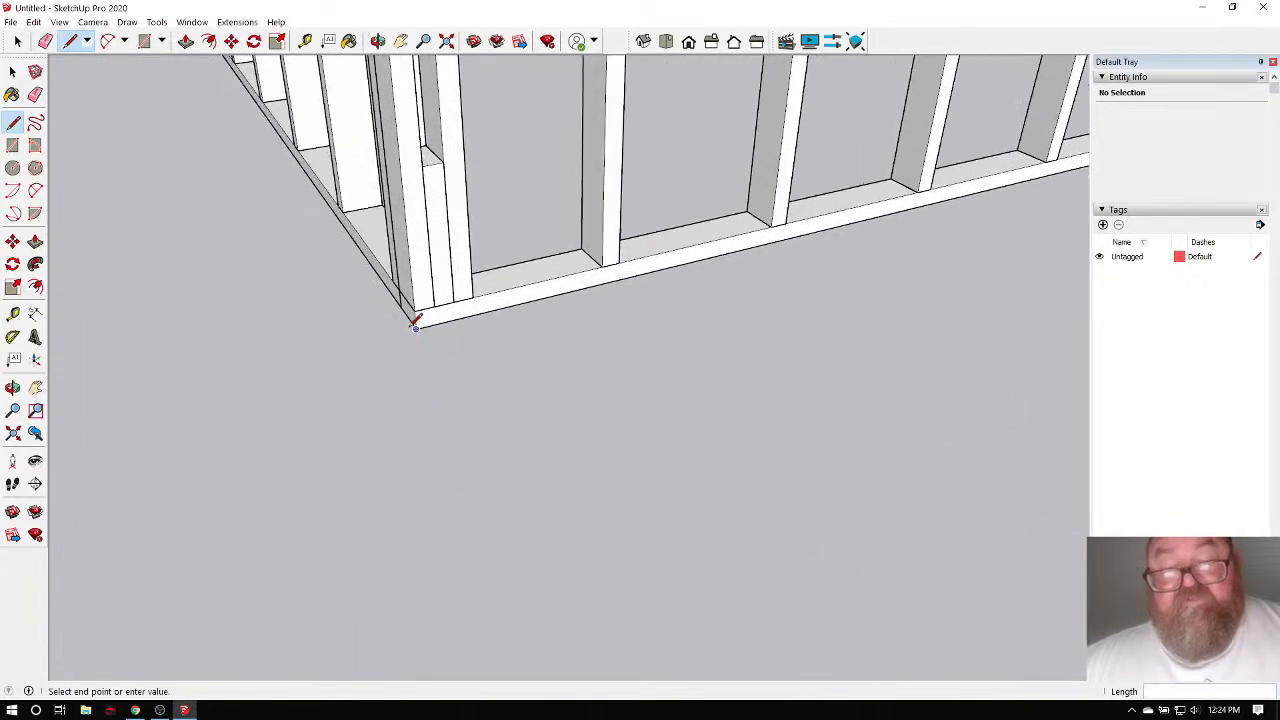
left_click(540, 502)
left_click(758, 432)
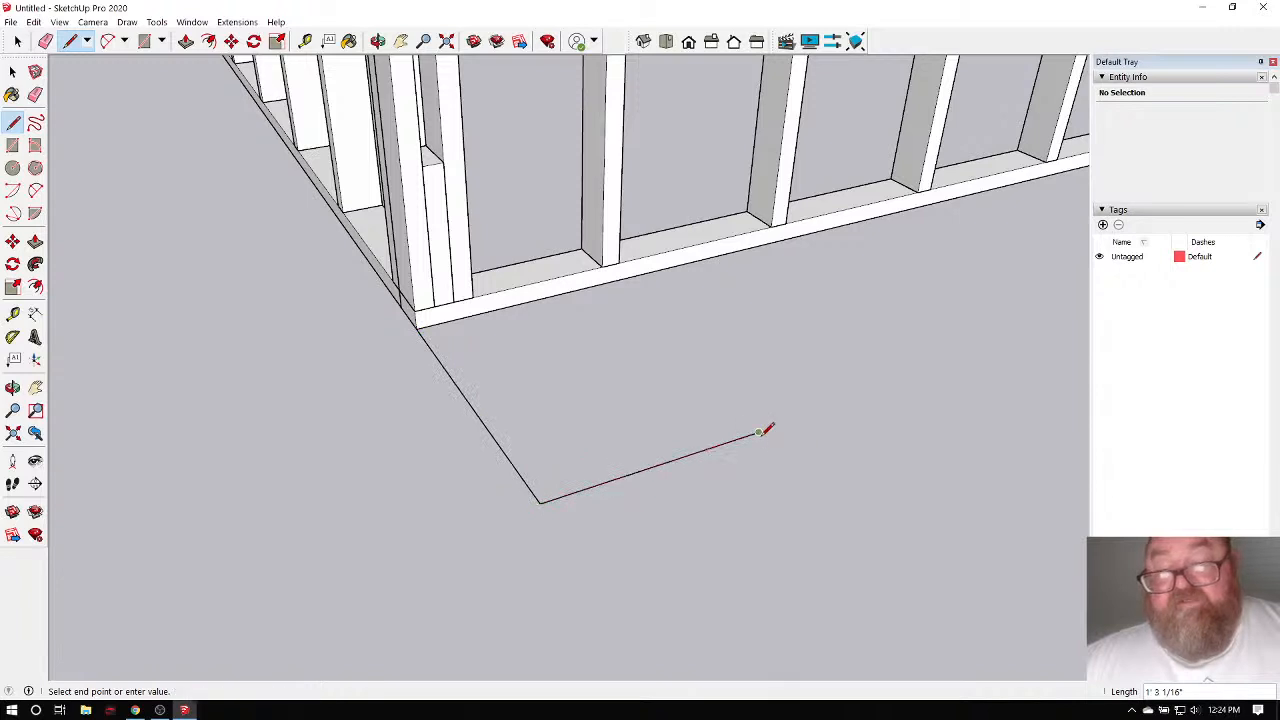
key("Escape")
scroll(537, 313, "down", 2)
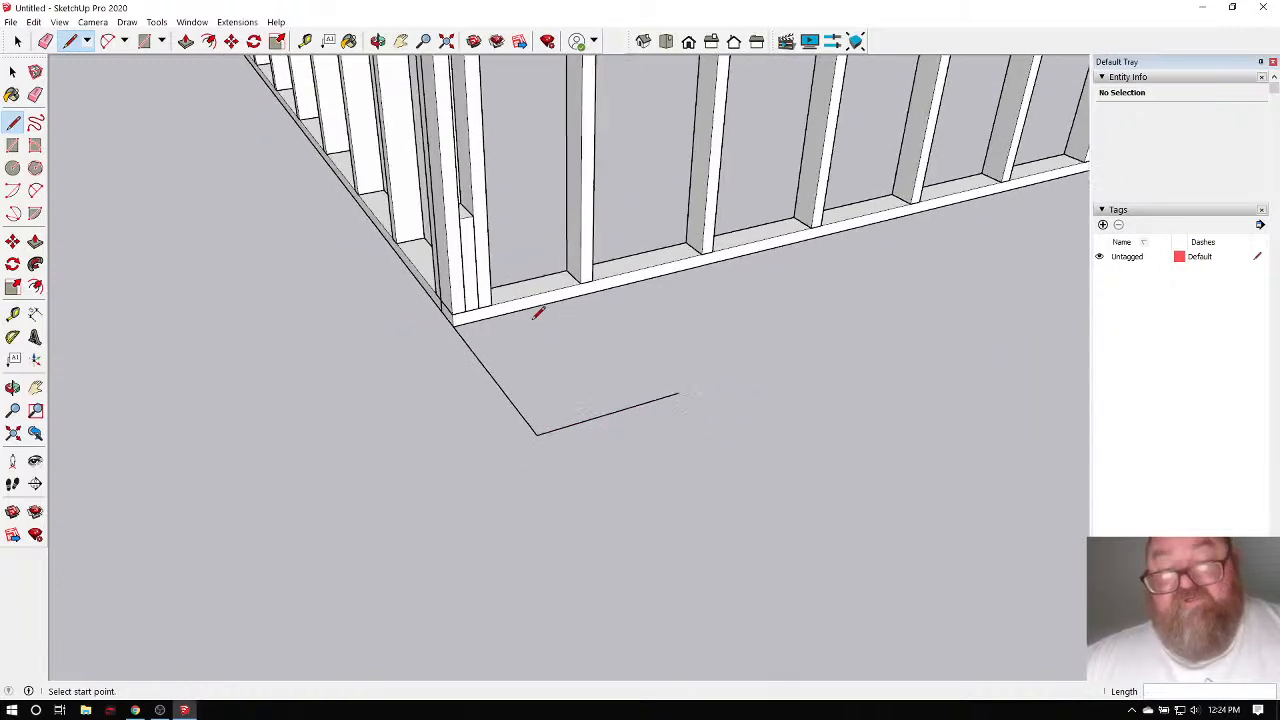
scroll(345, 470, "up", 3)
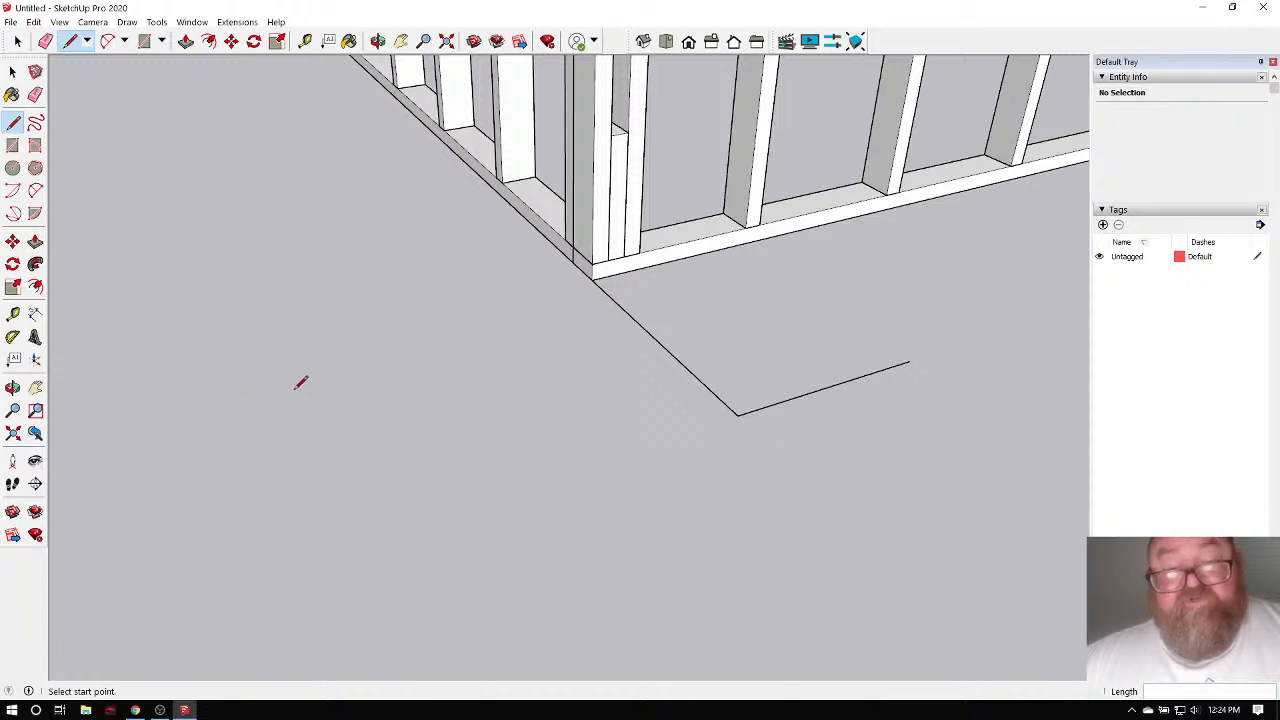
Draw a closed 3.5 by 1.5 rectangle of lines on empty ground.
left_click(293, 390)
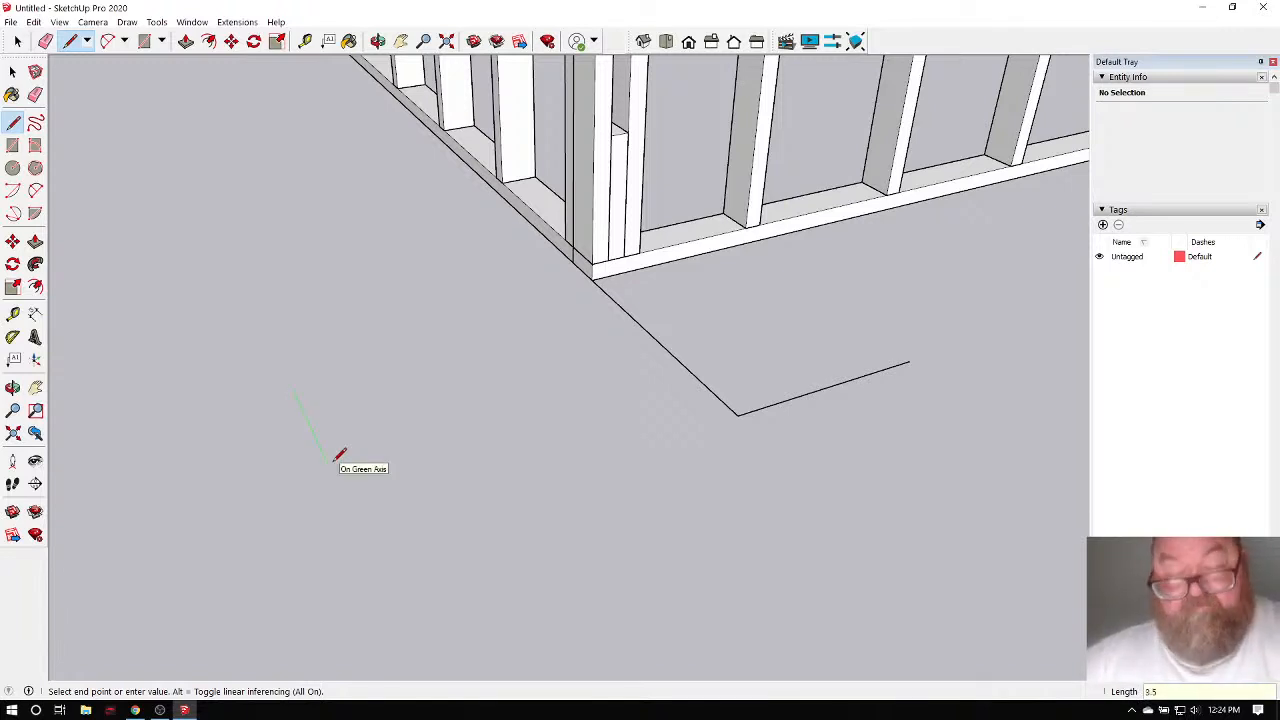
key("Return")
scroll(257, 406, "up", 5)
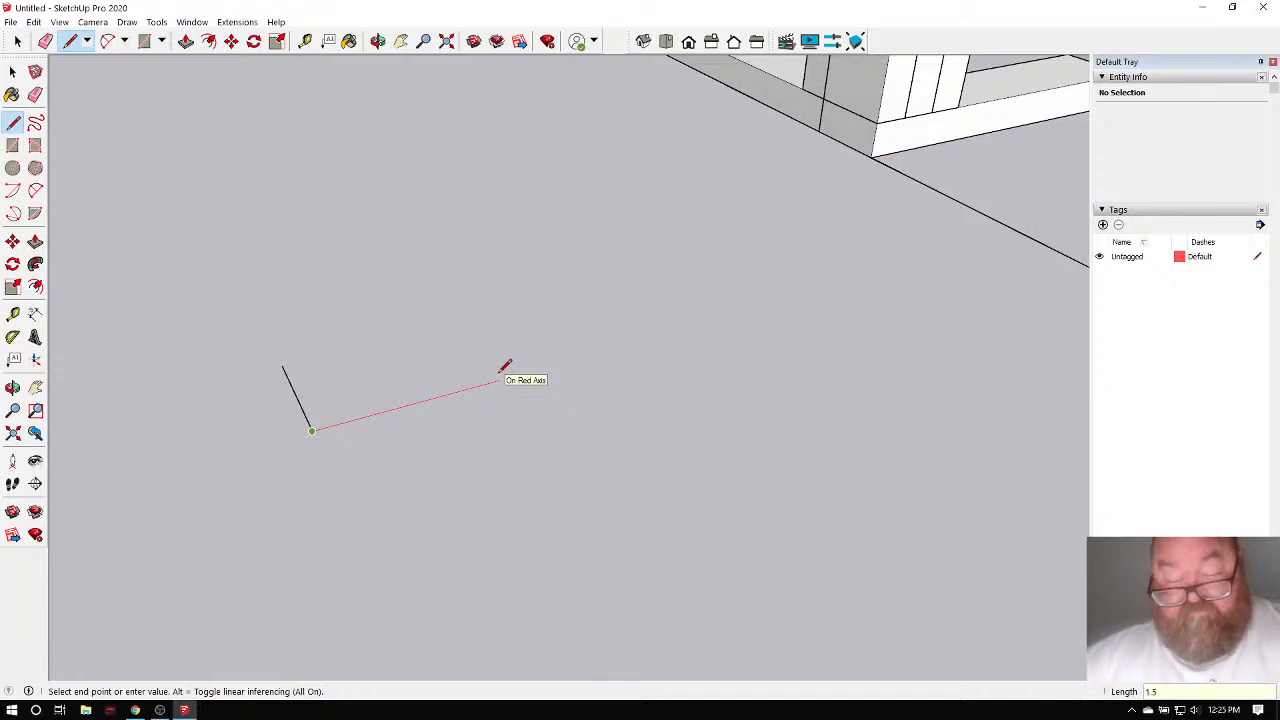
key("Return")
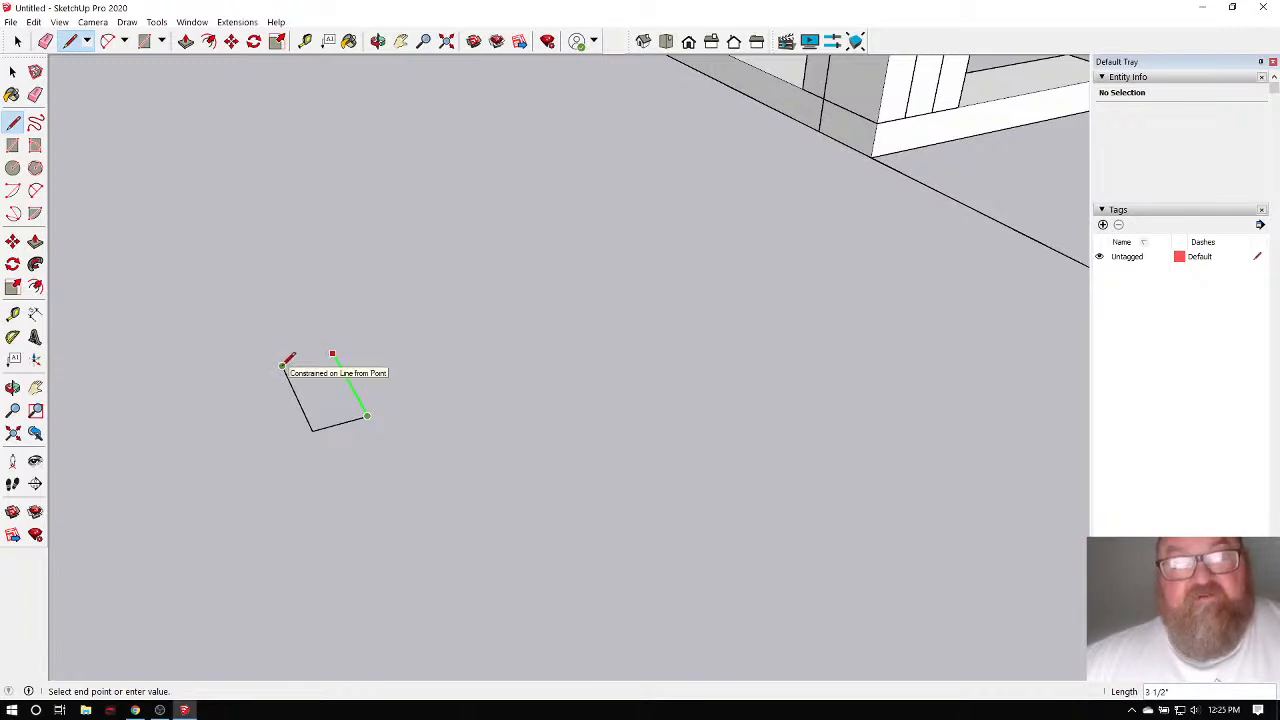
left_click(283, 365)
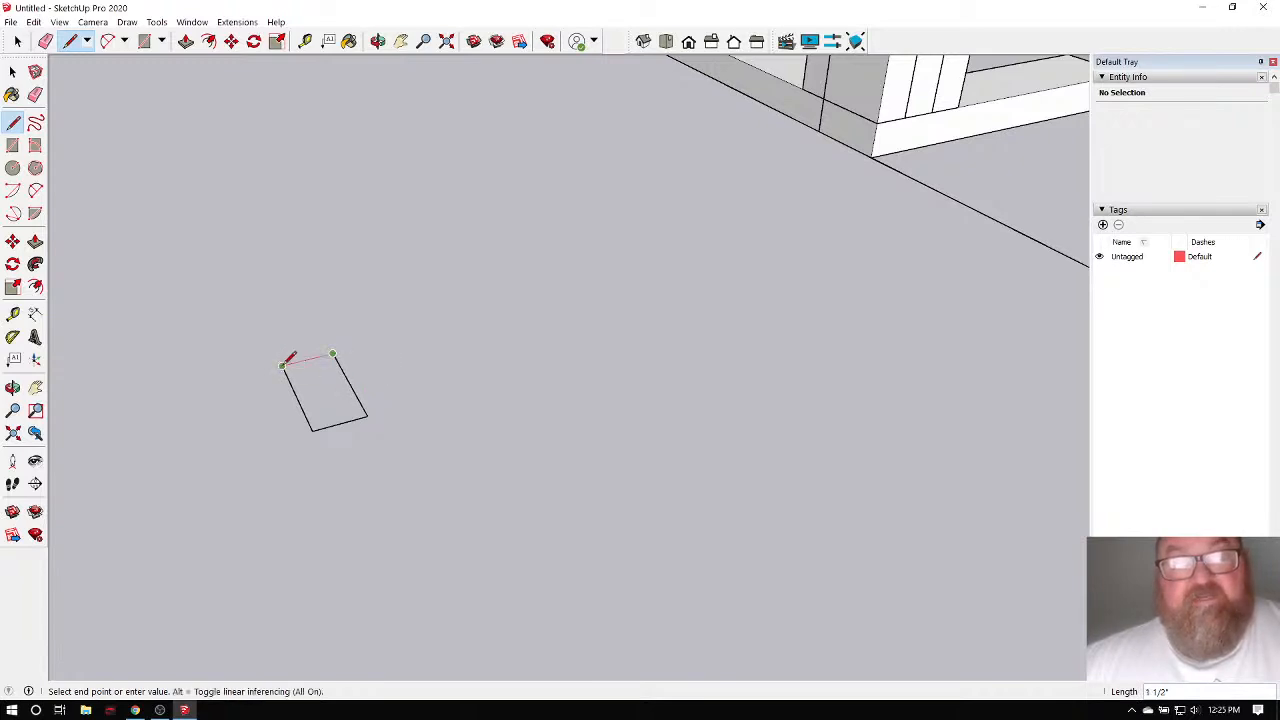
left_click(283, 365)
scroll(283, 364, "up", 3)
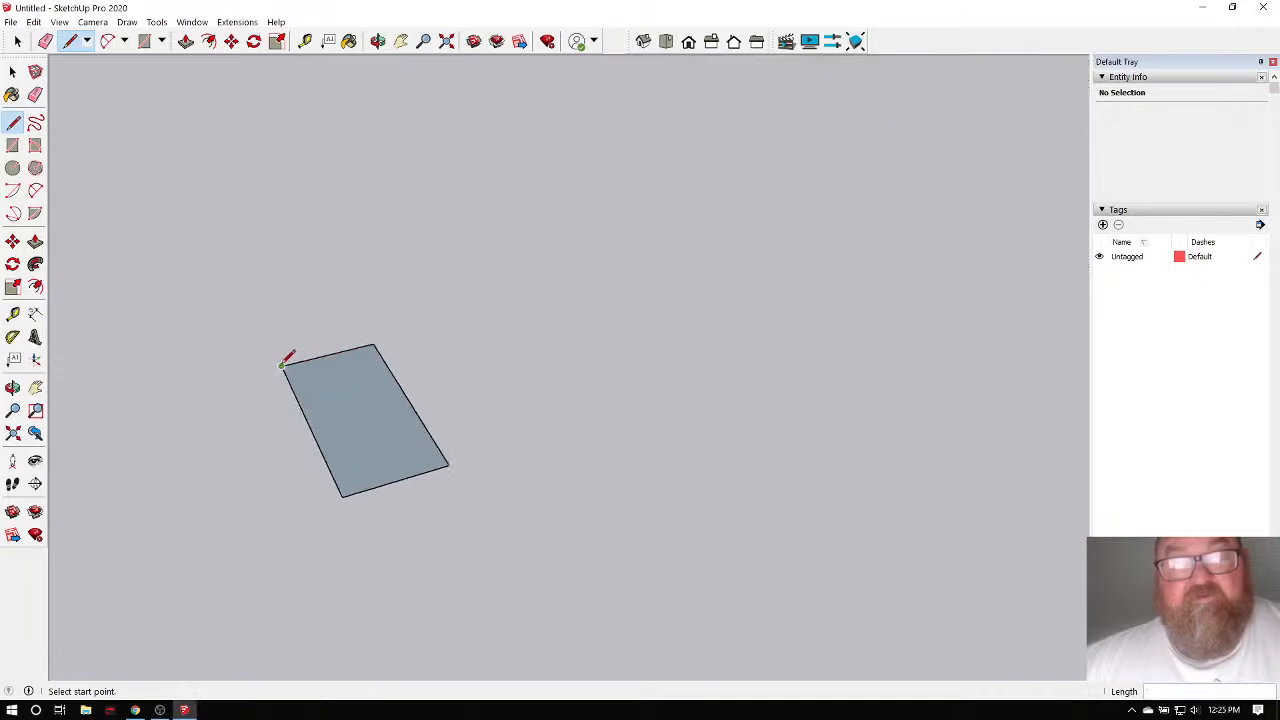
Push/Pull the 3.5 by 1.5 rectangle up 8' 8 5/8" into a post.
left_click(186, 41)
scroll(333, 410, "down", 2)
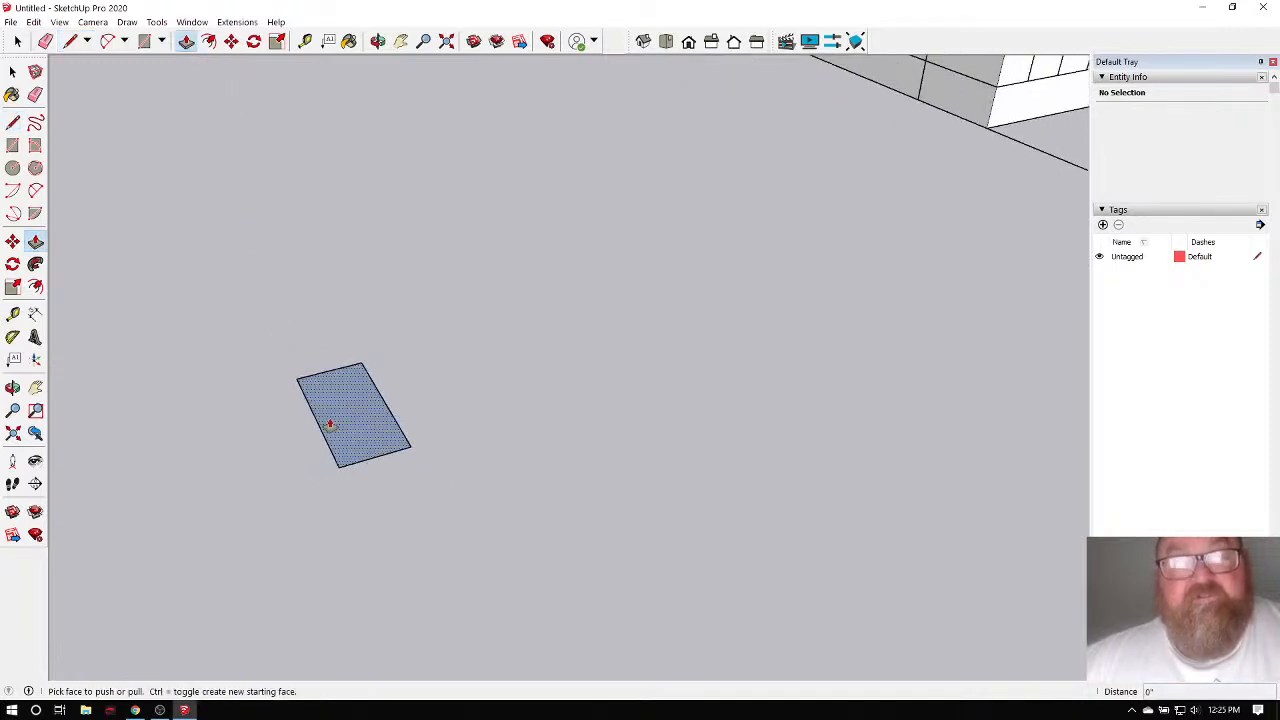
left_click(340, 430)
left_click(334, 241)
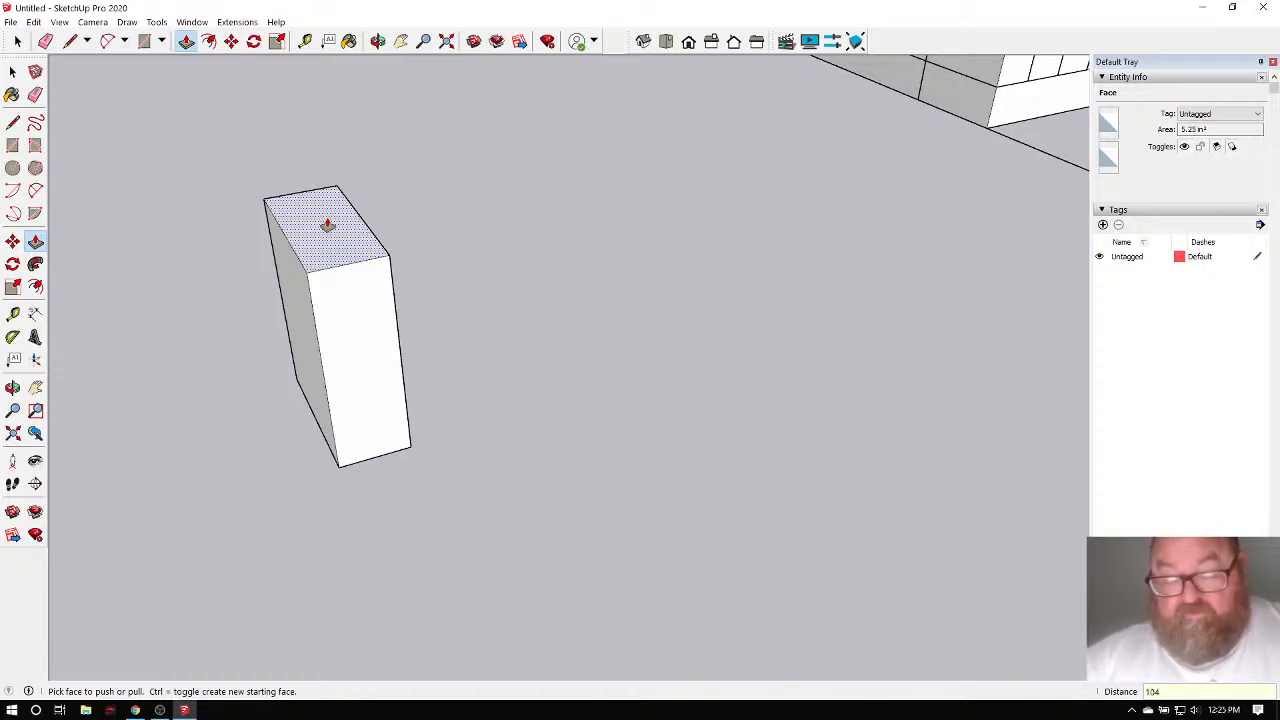
type("8")
key("Return")
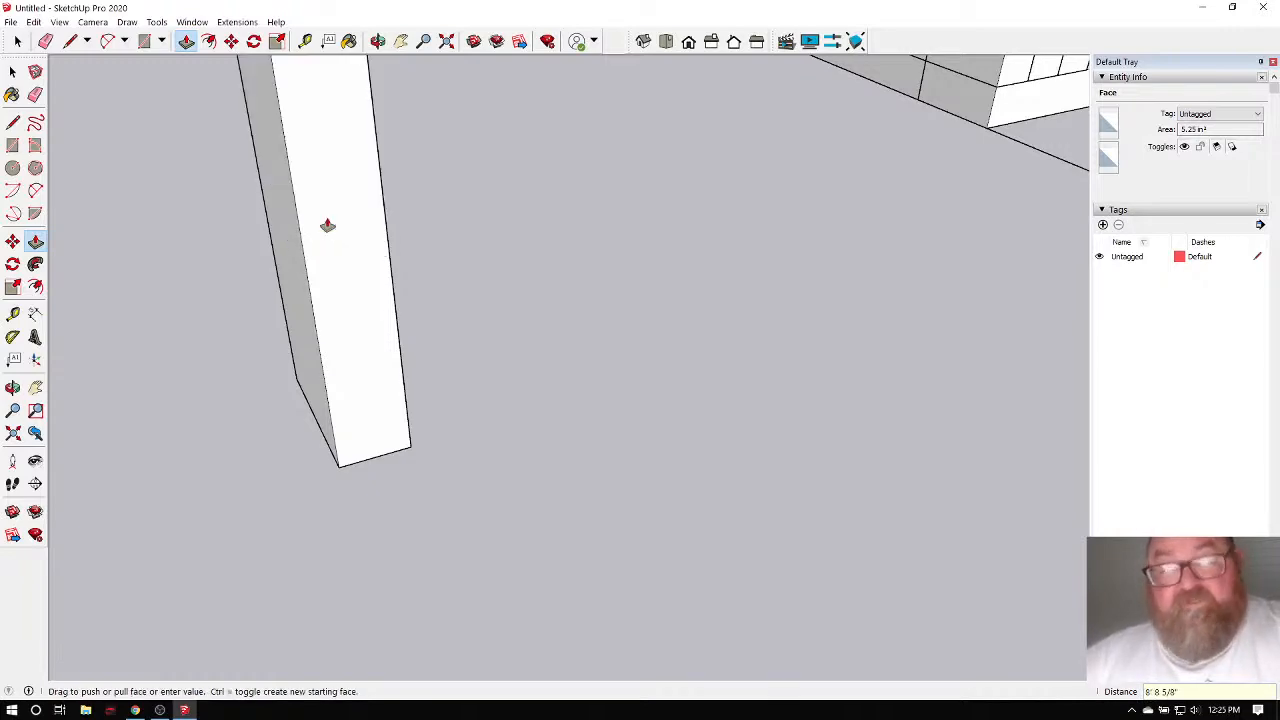
middle_click_drag(323, 223, 244, 670)
scroll(309, 600, "down", 10)
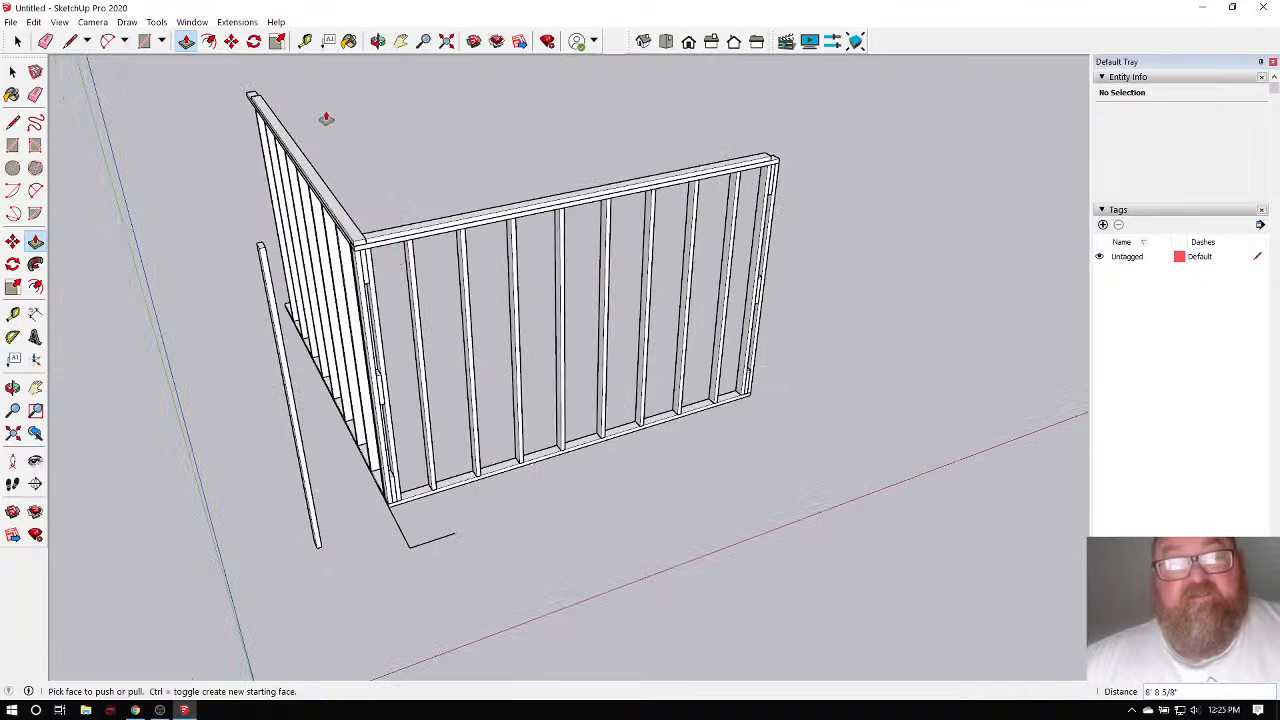
Select the lone post's geometry and make it a group.
left_click(378, 42)
left_click_drag(460, 365, 220, 236)
left_click(17, 43)
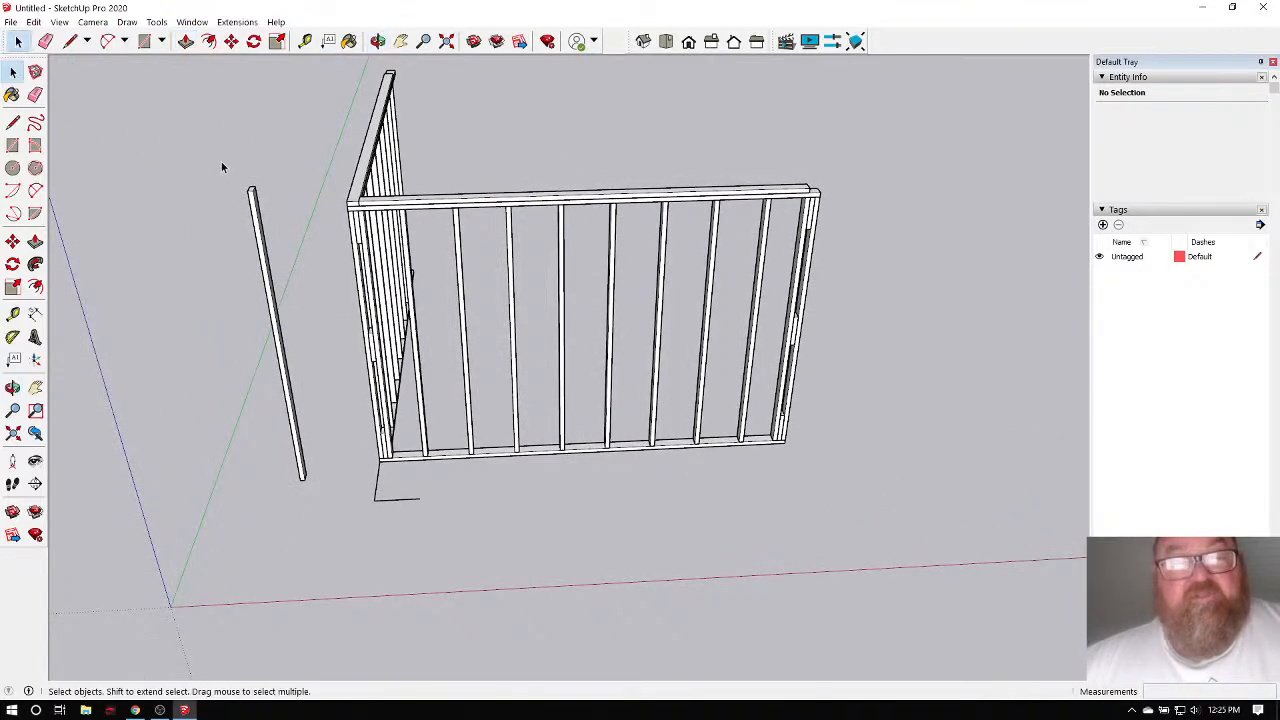
left_click_drag(221, 161, 321, 507)
right_click(272, 343)
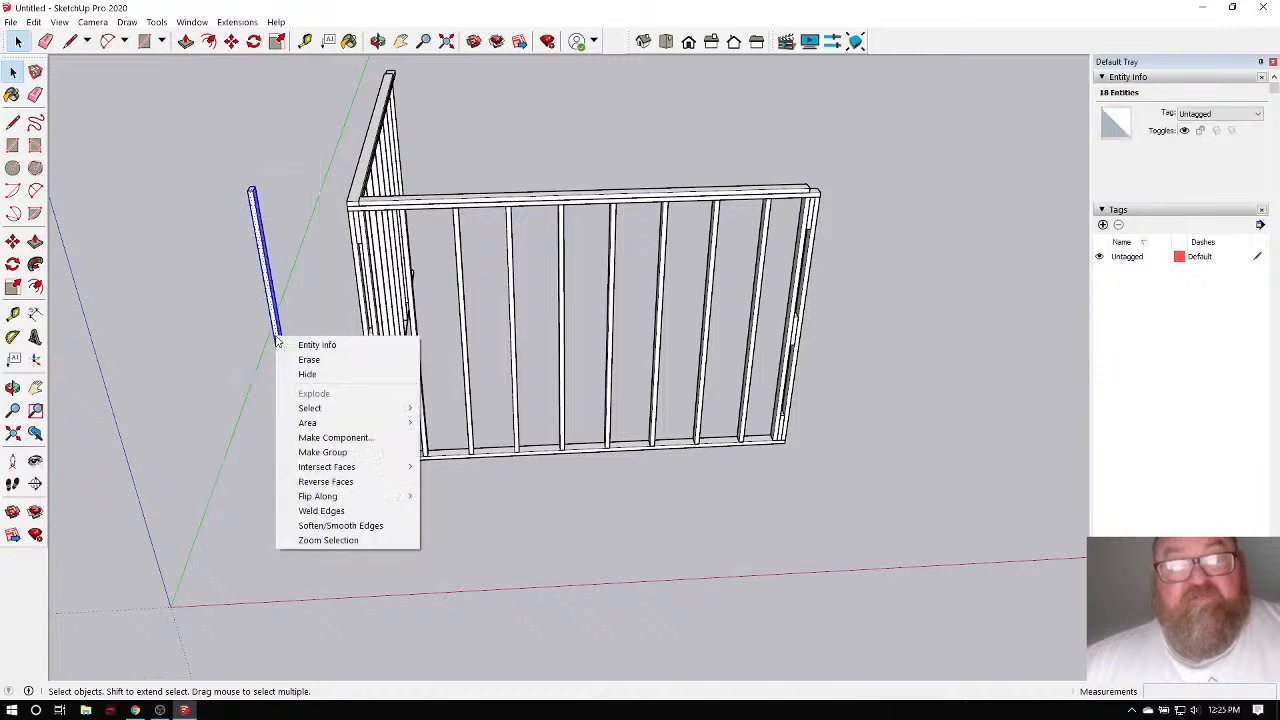
left_click(305, 453)
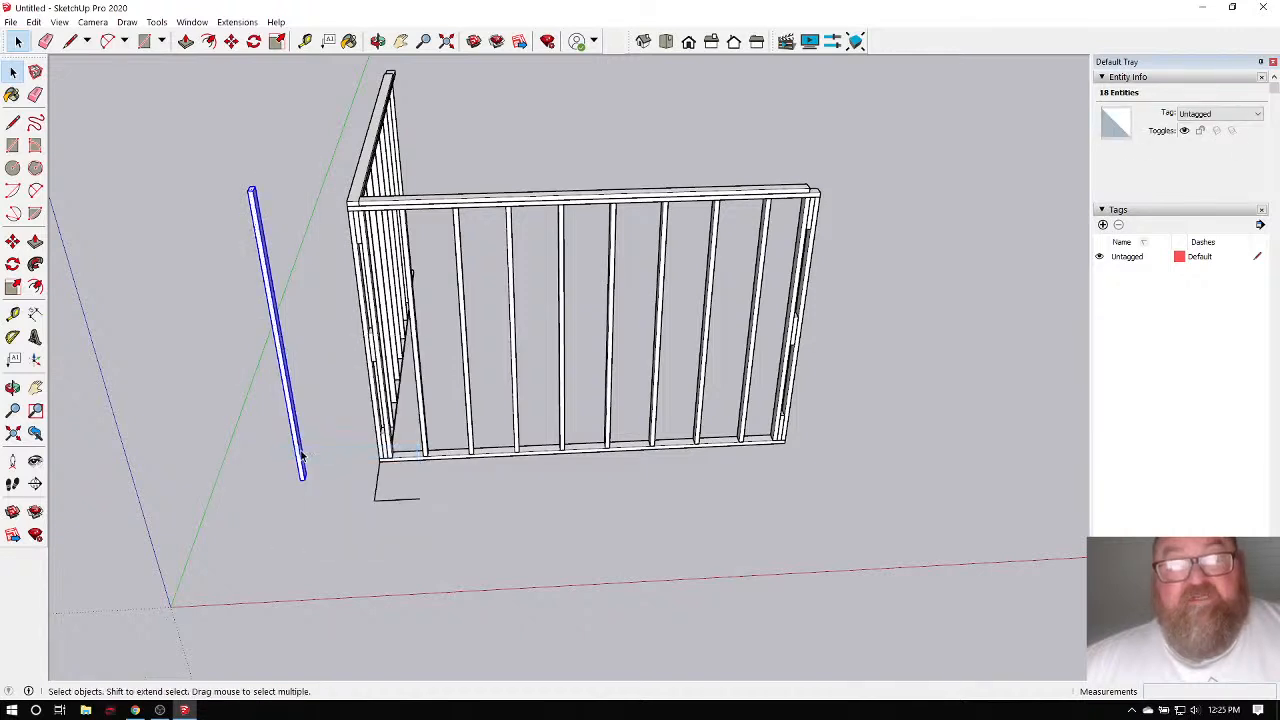
Turn the post group into a component named stud9.
right_click(265, 280)
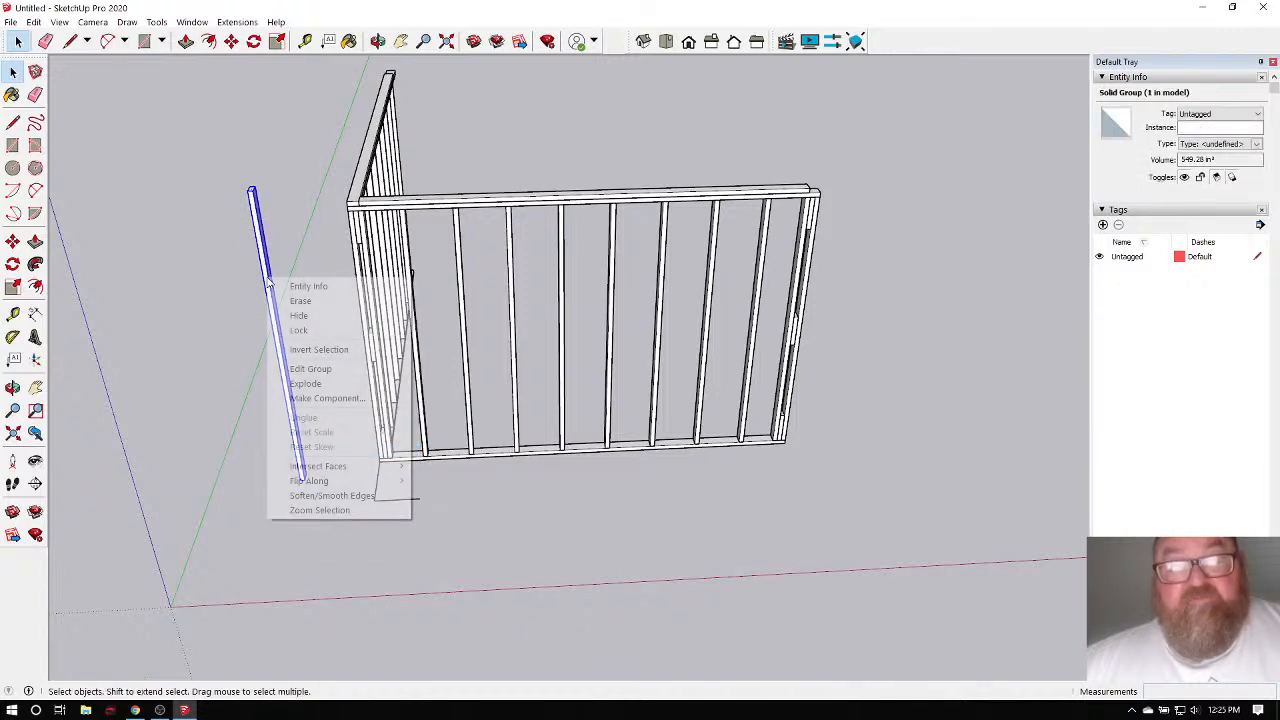
left_click(293, 399)
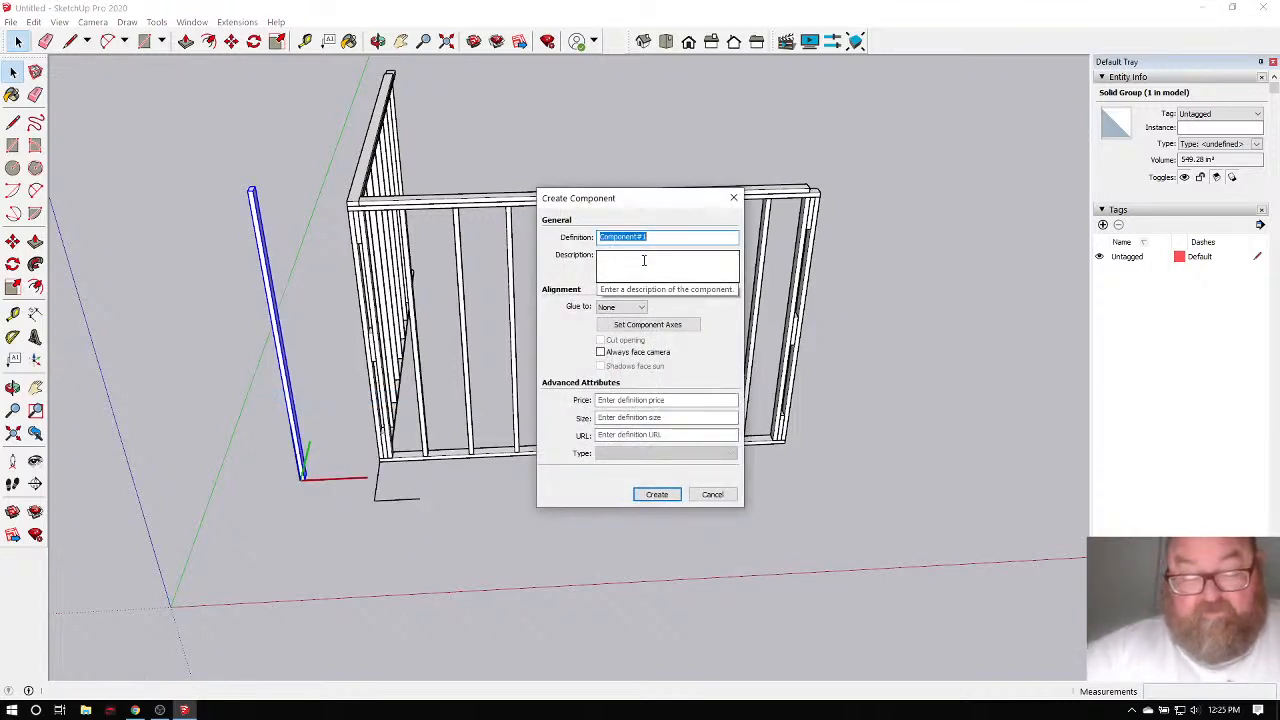
type("stud5")
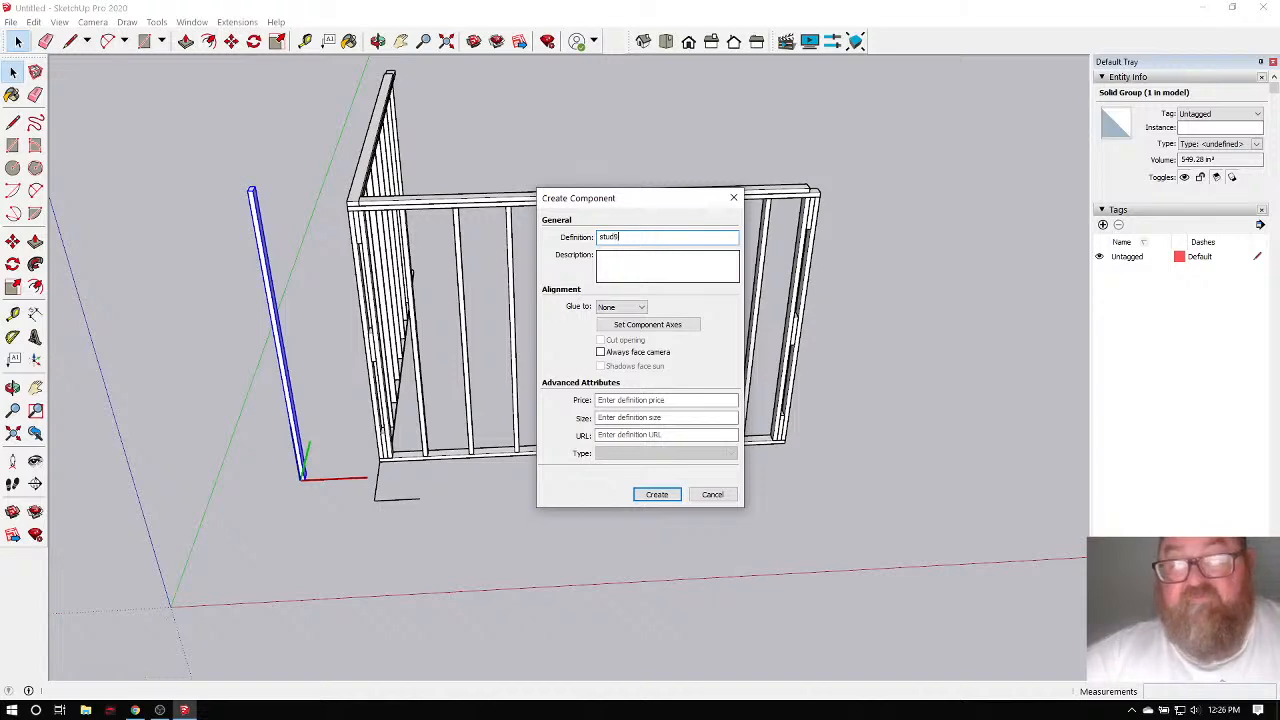
left_click(656, 494)
scroll(349, 353, "up", 4)
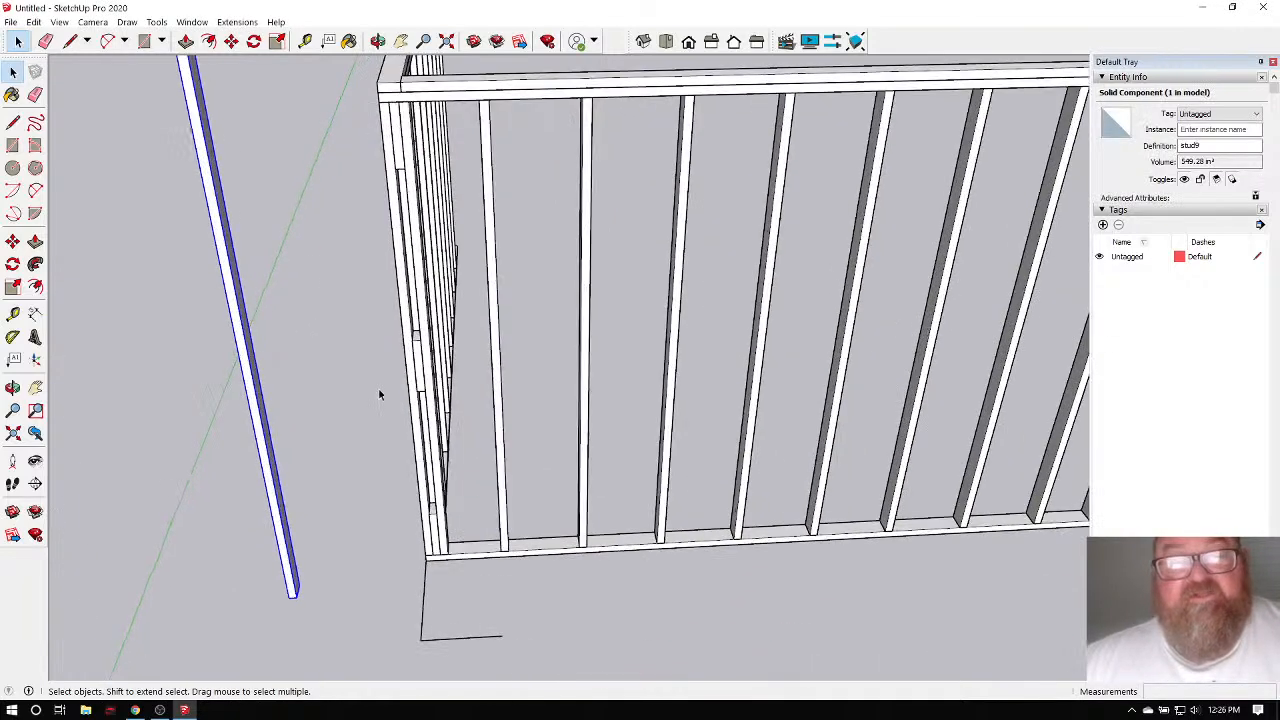
Erase the stray L-shaped edges below the corner wall frame.
scroll(213, 240, "down", 3)
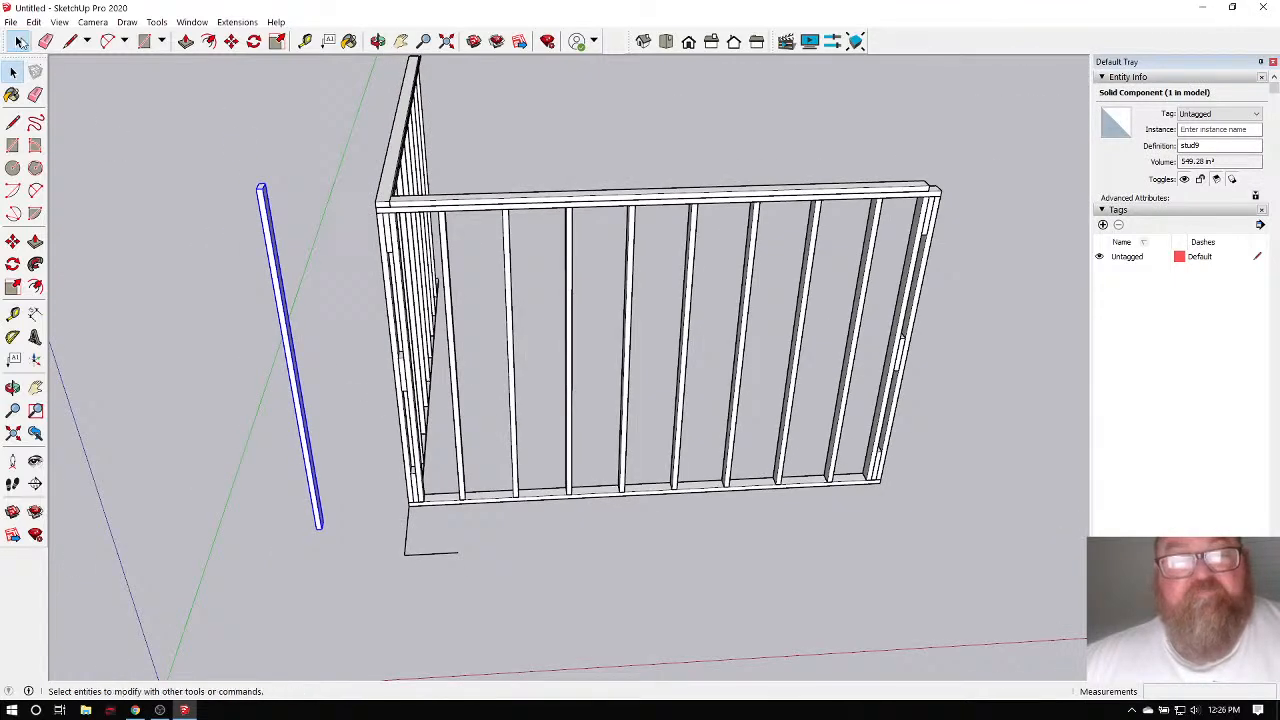
left_click(331, 277)
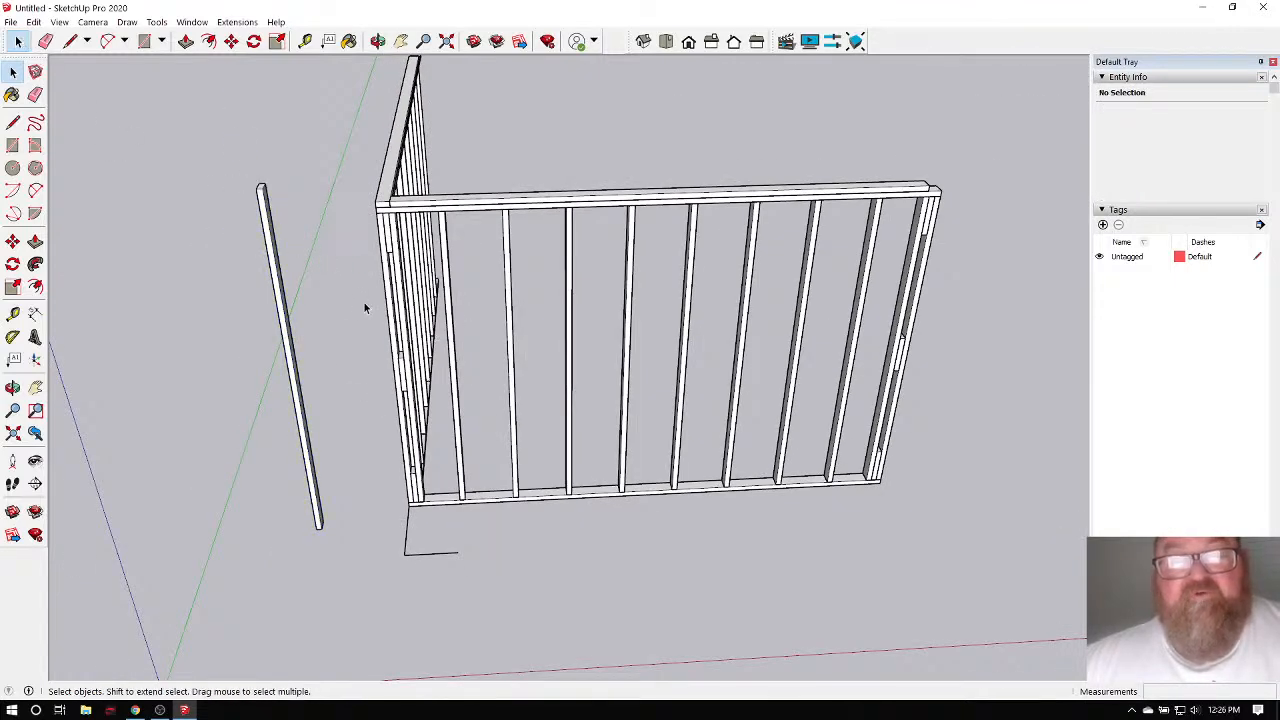
left_click(377, 42)
mouse_move(545, 300)
left_mouse_down()
mouse_move(211, 254)
mouse_move(603, 331)
mouse_move(583, 306)
mouse_move(442, 388)
left_mouse_up()
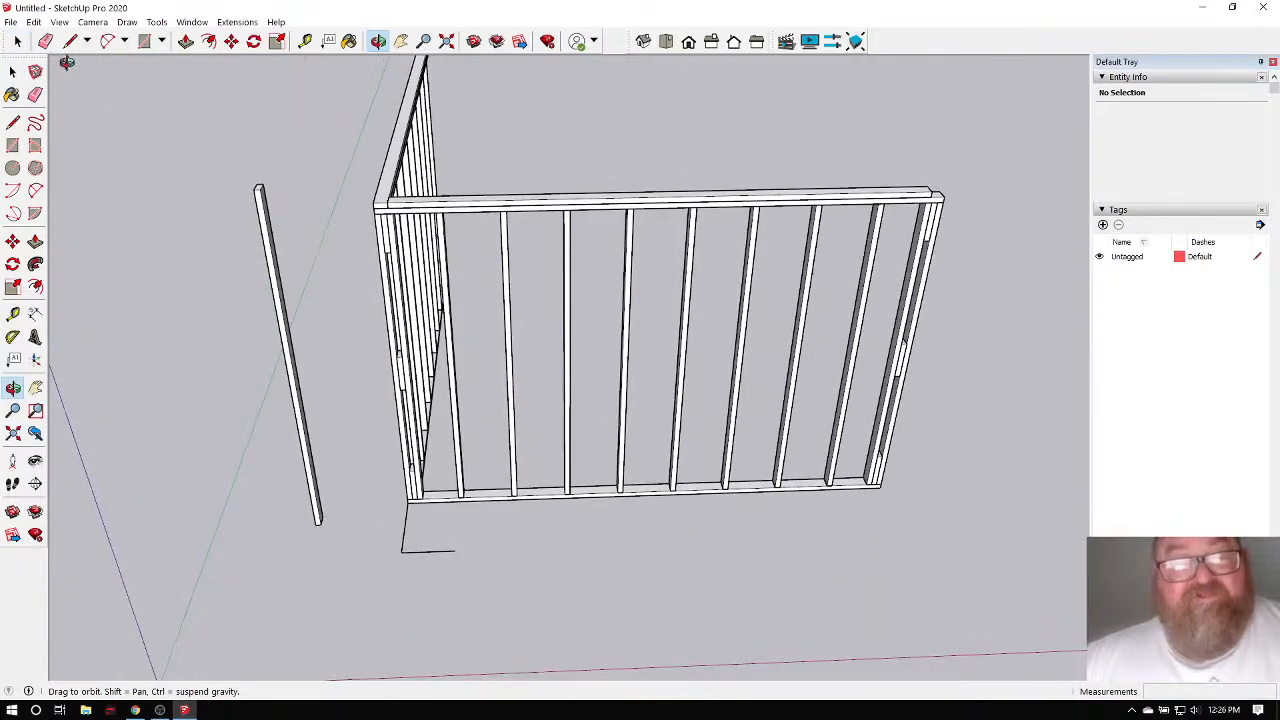
left_click(46, 41)
mouse_move(405, 530)
left_mouse_down()
mouse_move(447, 562)
mouse_move(448, 551)
left_mouse_up()
Orbit around the corner wall frame to a more frontal view.
scroll(470, 550, "down", 2)
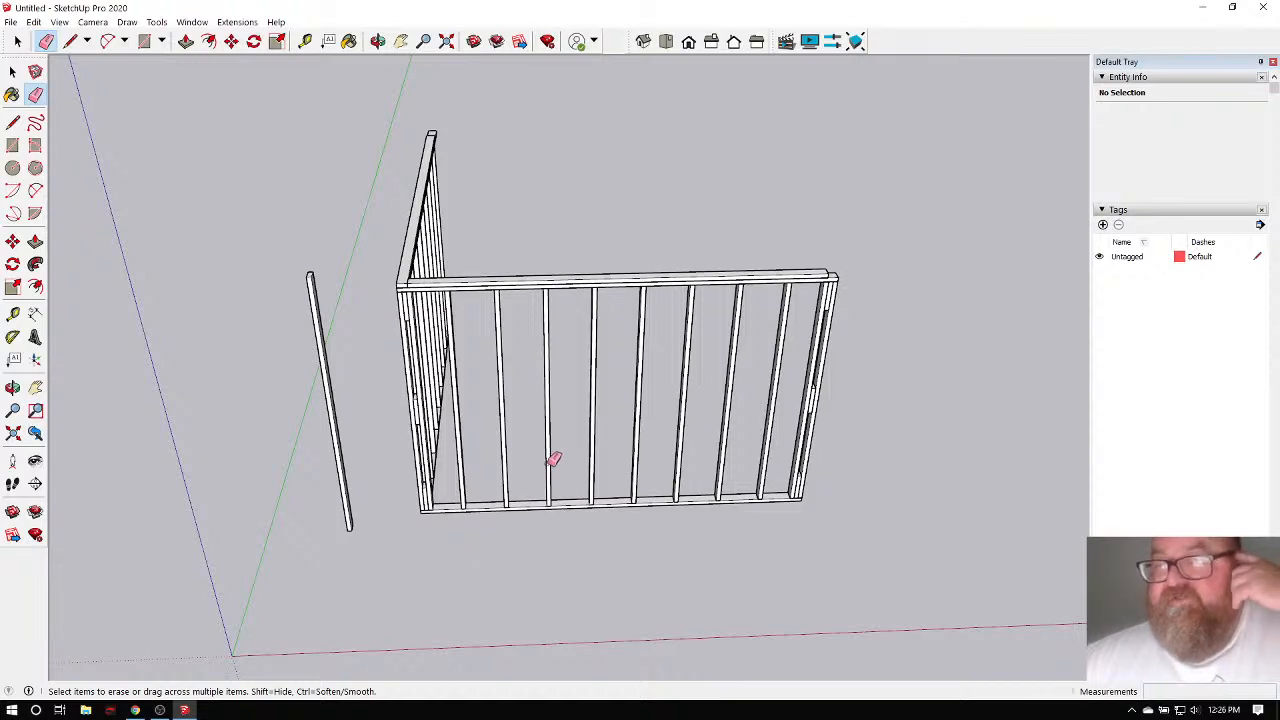
left_click(378, 41)
left_click_drag(560, 200, 449, 257)
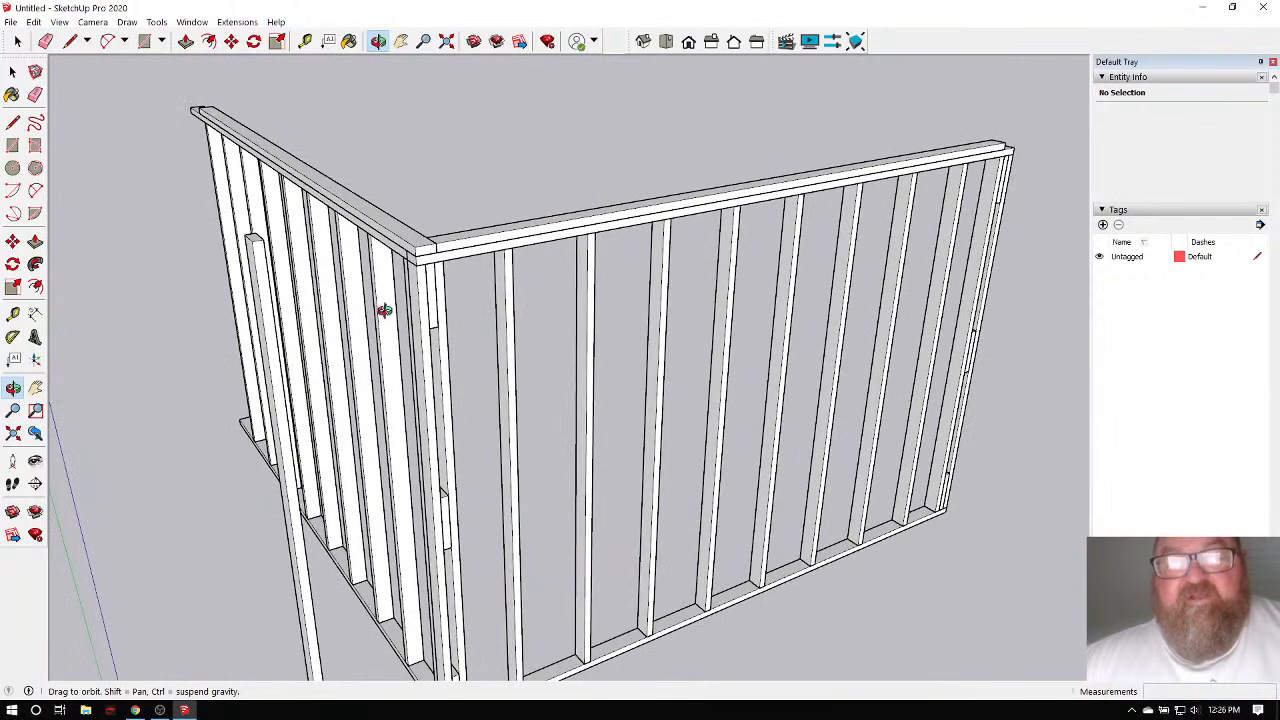
left_click_drag(383, 306, 423, 291)
left_click_drag(574, 408, 548, 411)
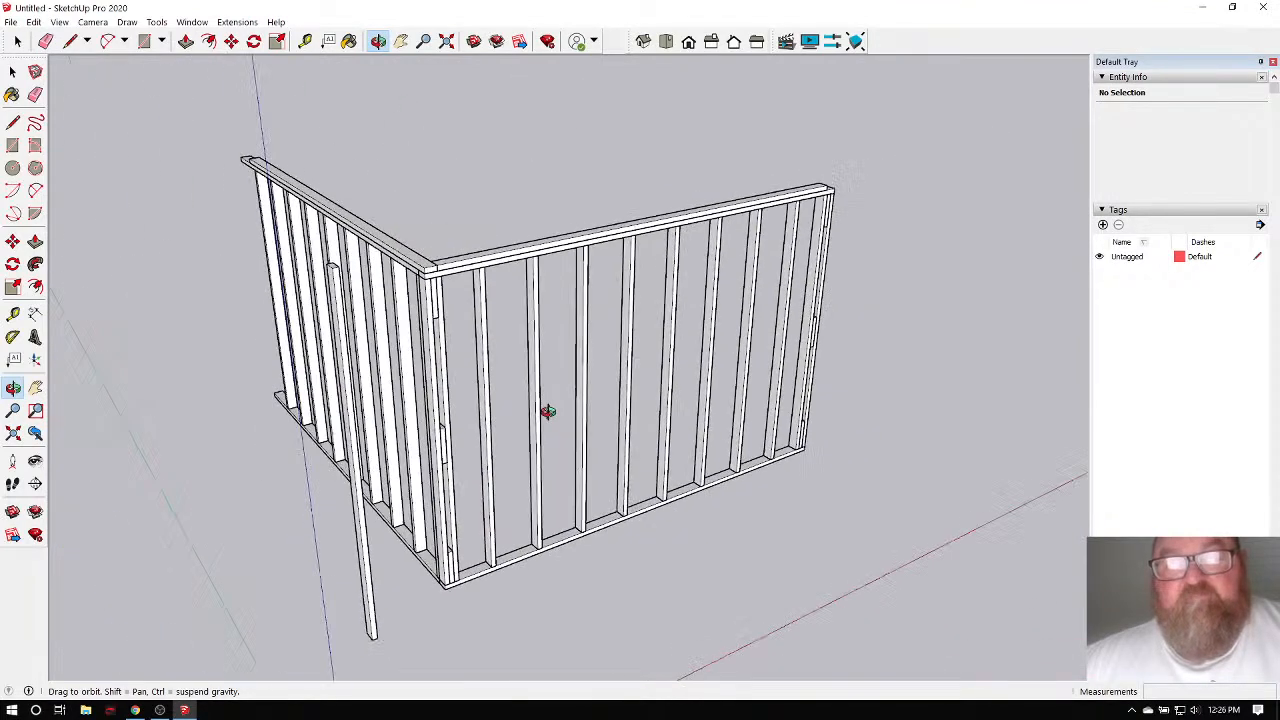
mouse_move(366, 379)
left_mouse_down()
mouse_move(537, 369)
mouse_move(415, 333)
mouse_move(360, 356)
left_mouse_up()
Check the YouTube Studio live-stream page in the browser, then return to web SketchUp.
left_click(135, 710)
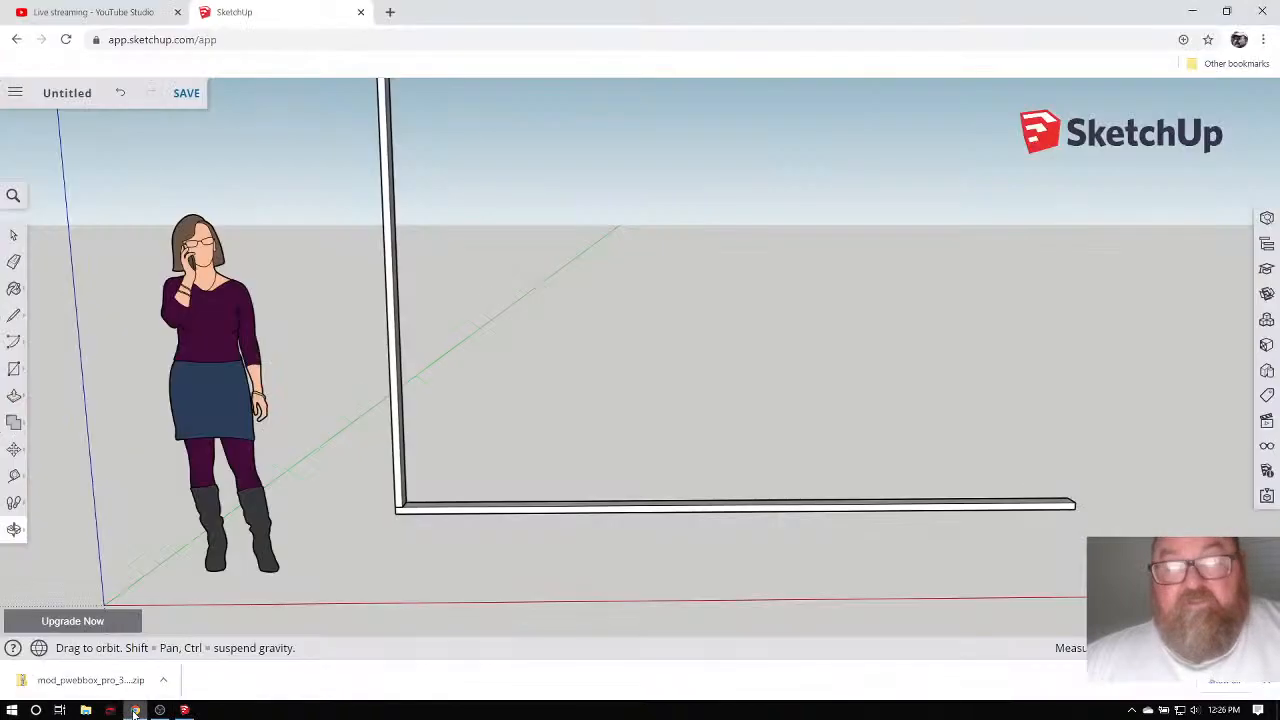
left_click(92, 12)
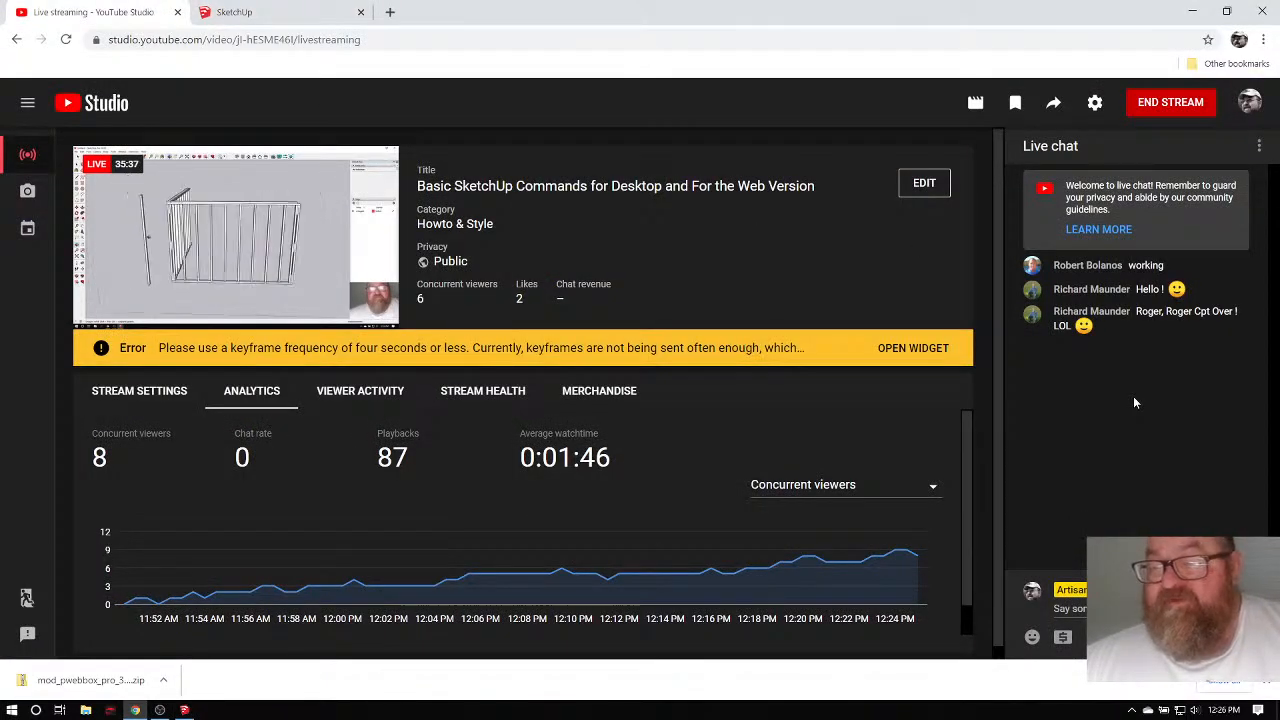
left_click(289, 14)
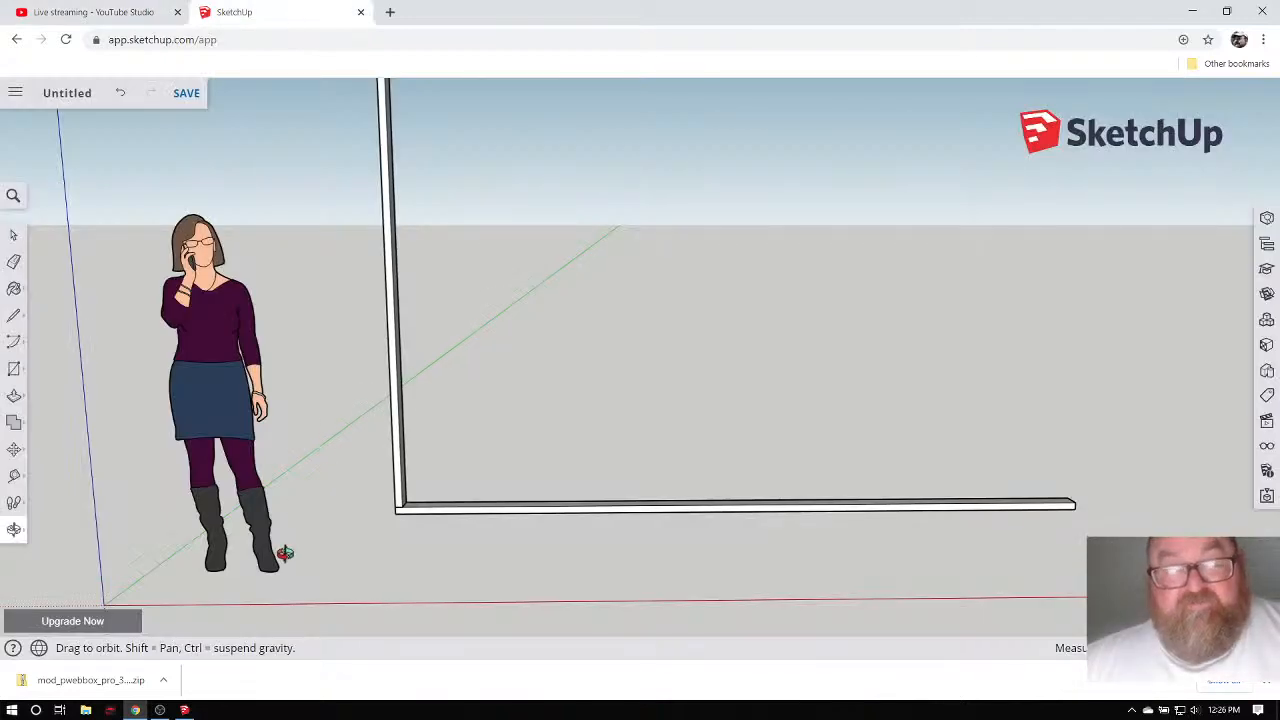
Return to desktop SketchUp Pro and orbit to a lower, frontal view of the wall frame.
left_click(184, 710)
mouse_move(446, 320)
left_mouse_down()
mouse_move(489, 437)
mouse_move(479, 431)
mouse_move(460, 481)
mouse_move(448, 450)
mouse_move(466, 360)
mouse_move(511, 409)
mouse_move(563, 409)
mouse_move(432, 422)
left_mouse_up()
scroll(460, 481, "up", 3)
scroll(435, 440, "down", 4)
left_click_drag(414, 466, 463, 449)
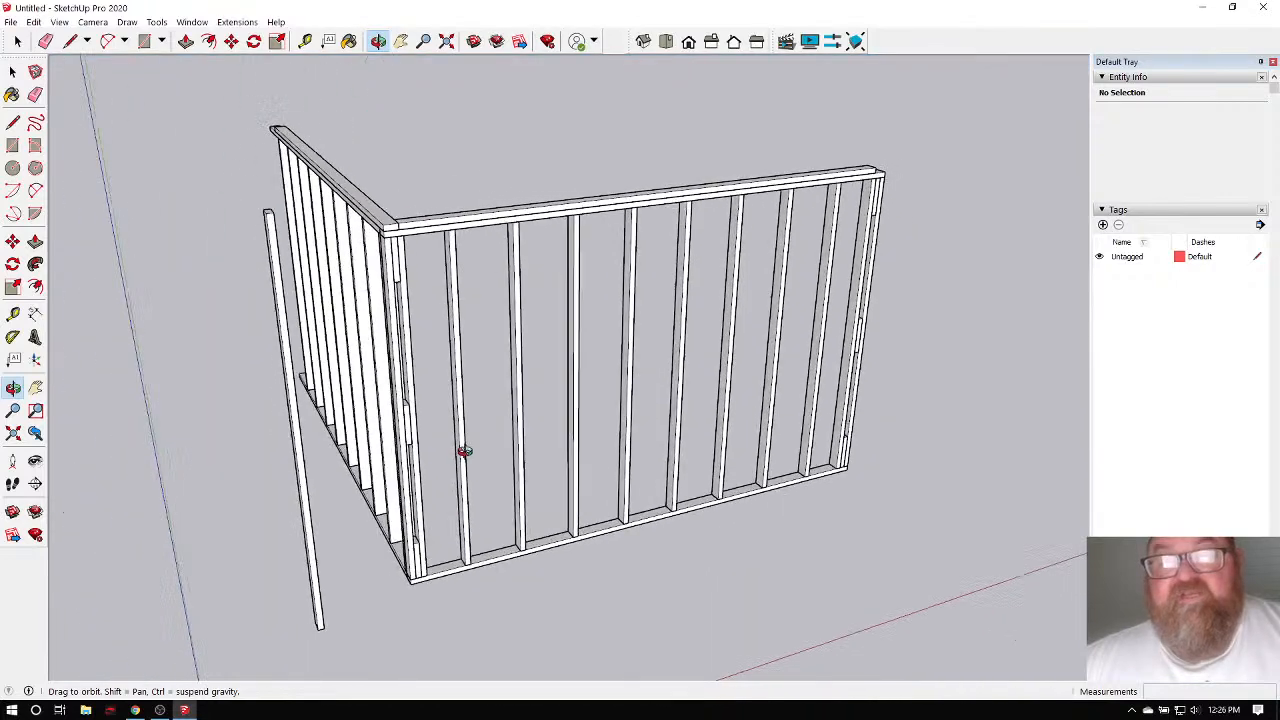
Orbit around the side of the corner wall frame, then bring up File's recent models.
left_click_drag(440, 340, 509, 326)
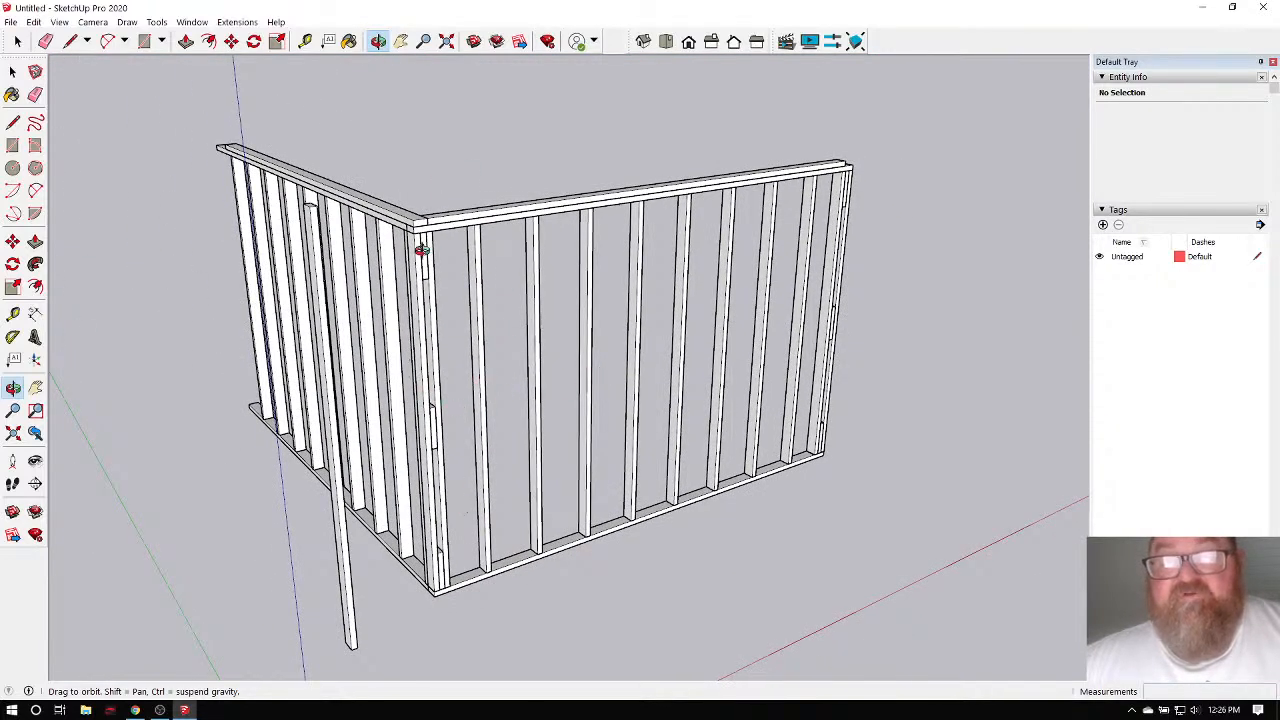
left_click_drag(413, 498, 450, 504)
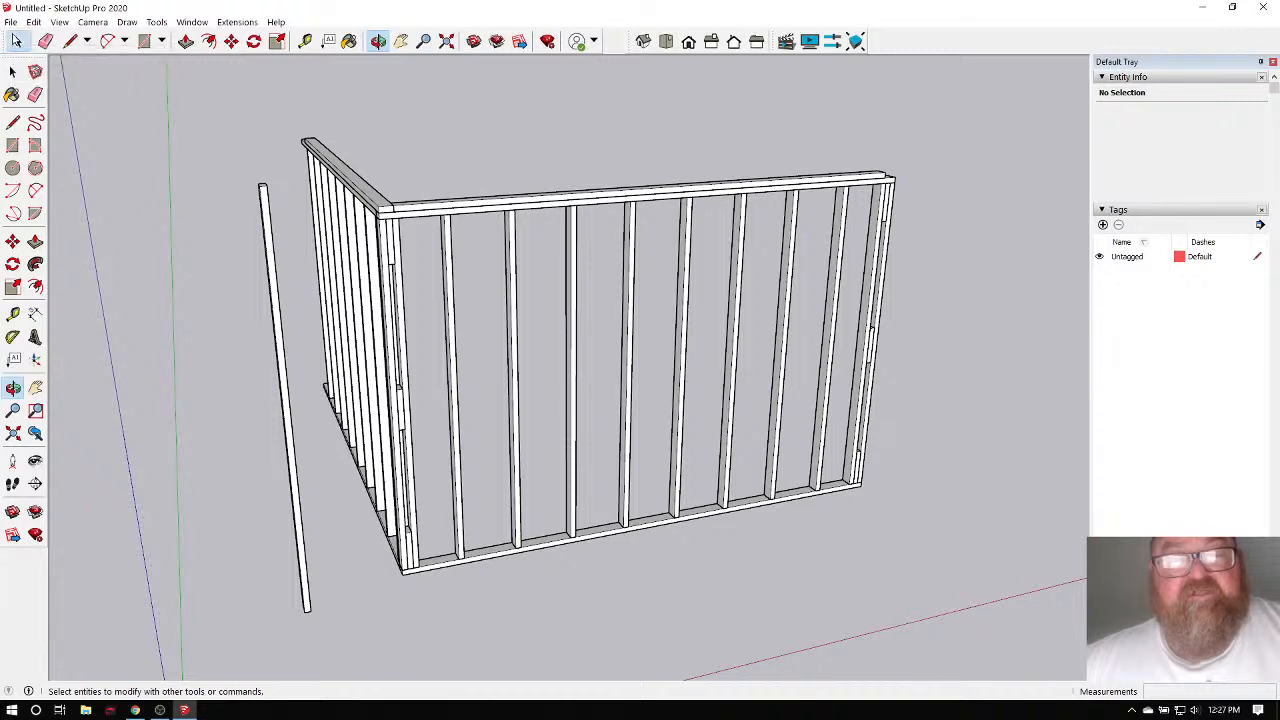
left_click(10, 22)
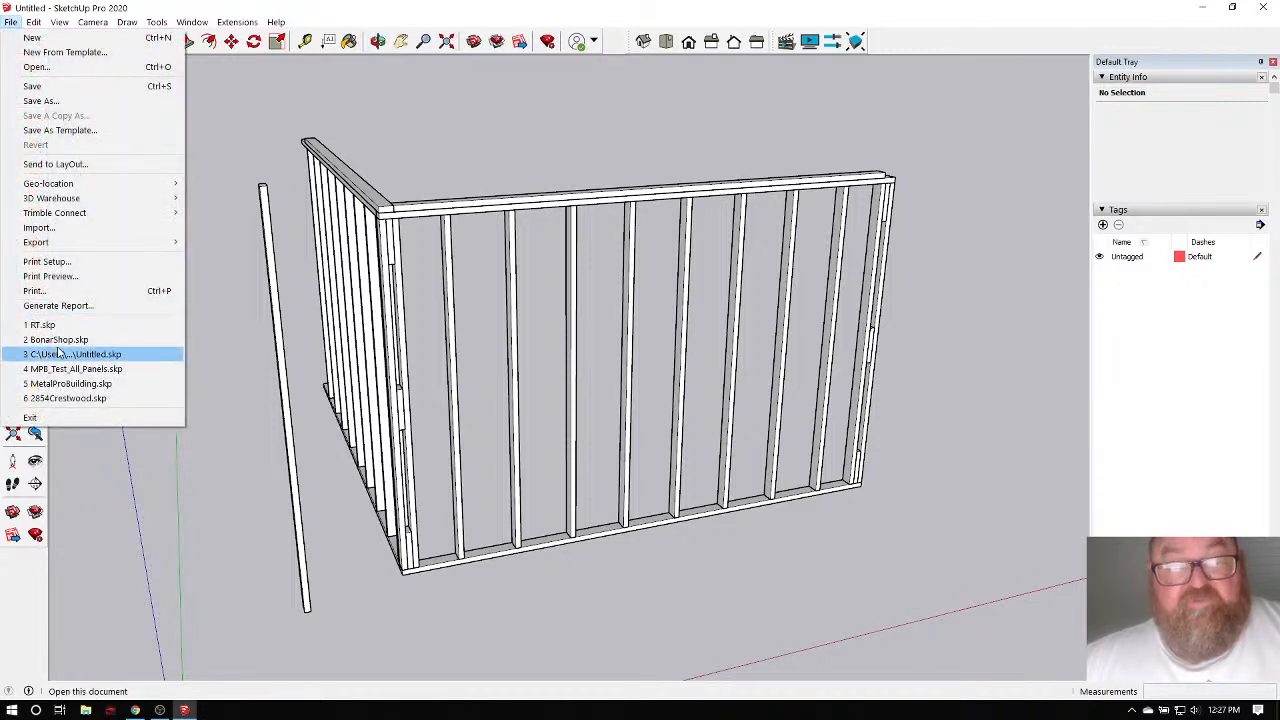
left_click(95, 398)
left_click(580, 387)
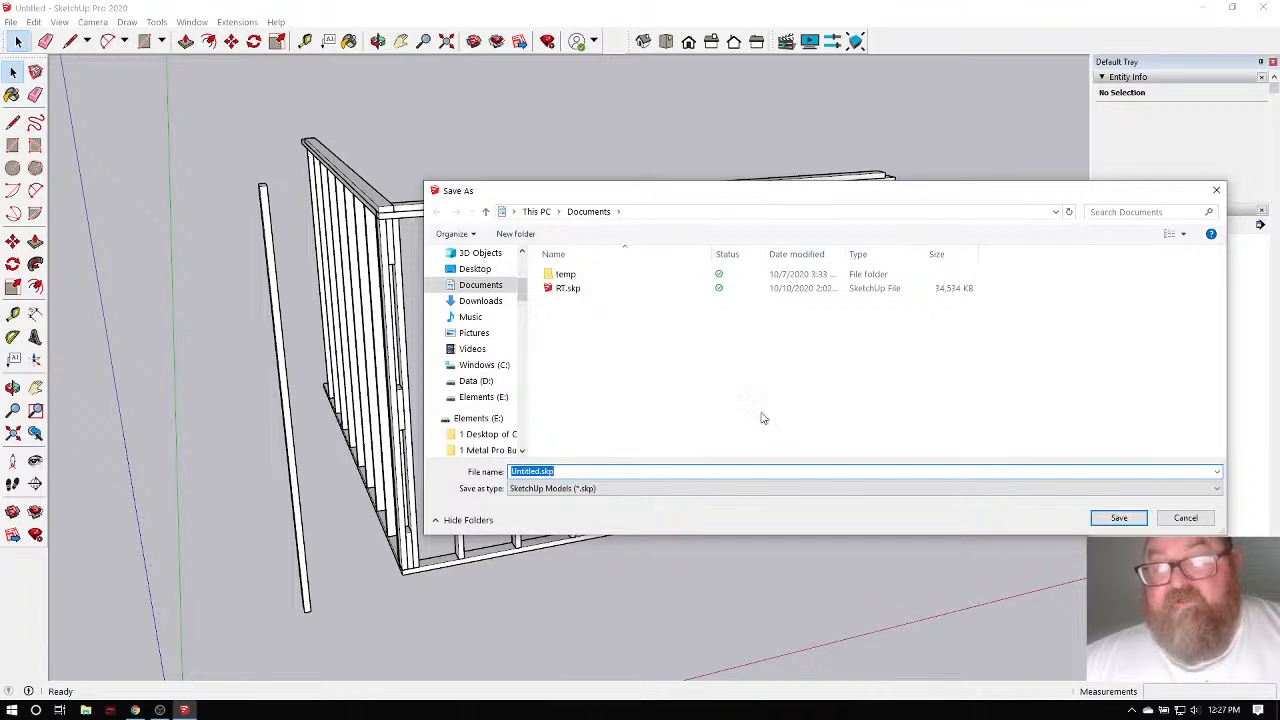
left_click(1119, 515)
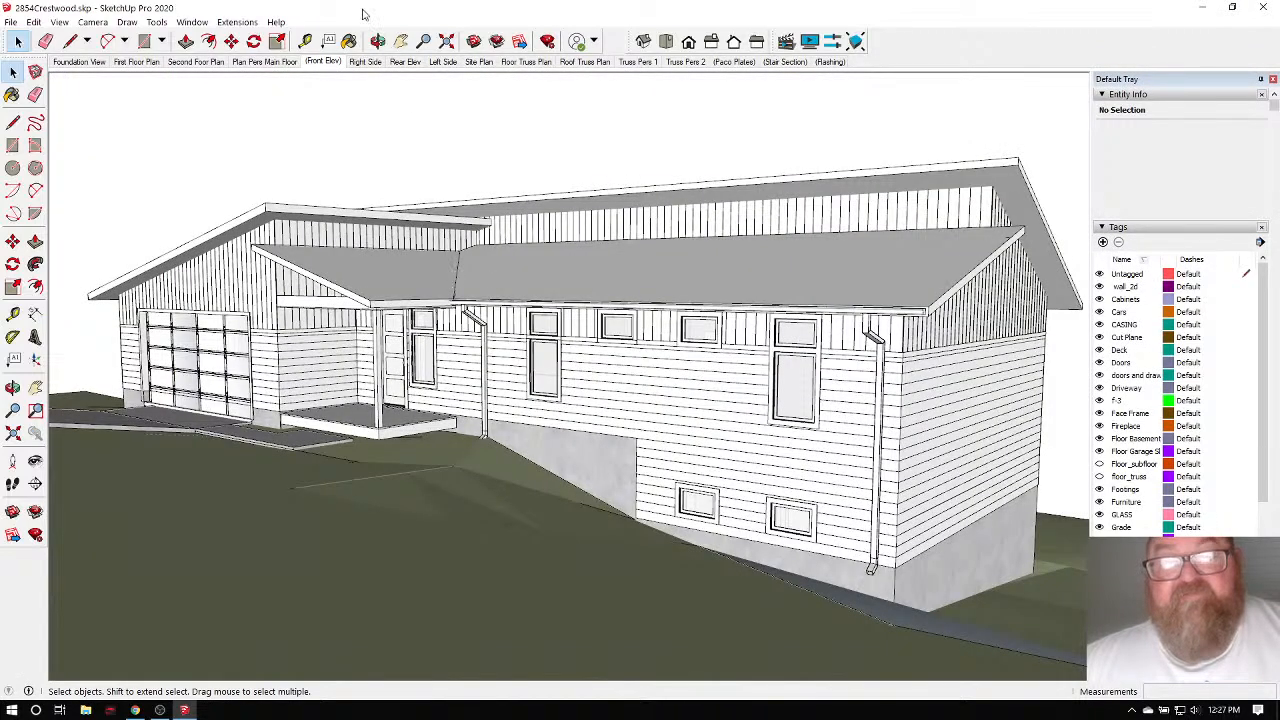
left_click(377, 41)
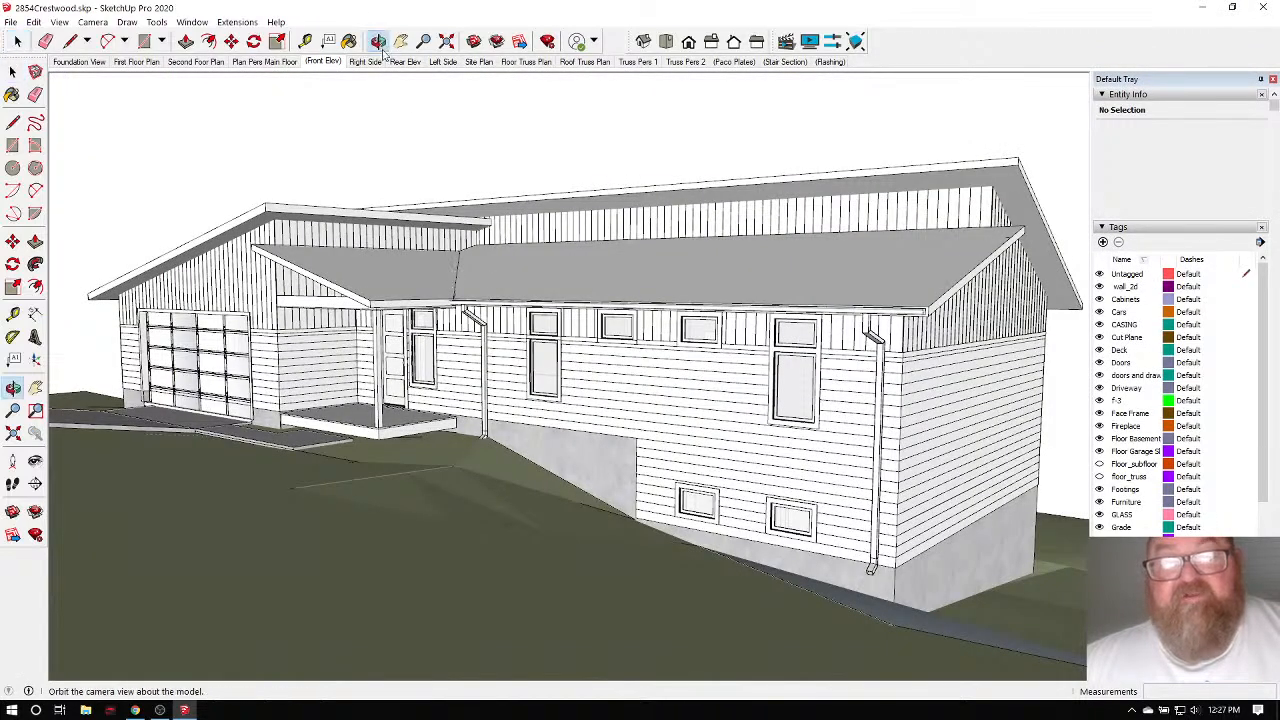
Hide the wall_sheath tag and crossing-select the Crestwood house's roof and upper-level objects.
left_click_drag(450, 400, 565, 402)
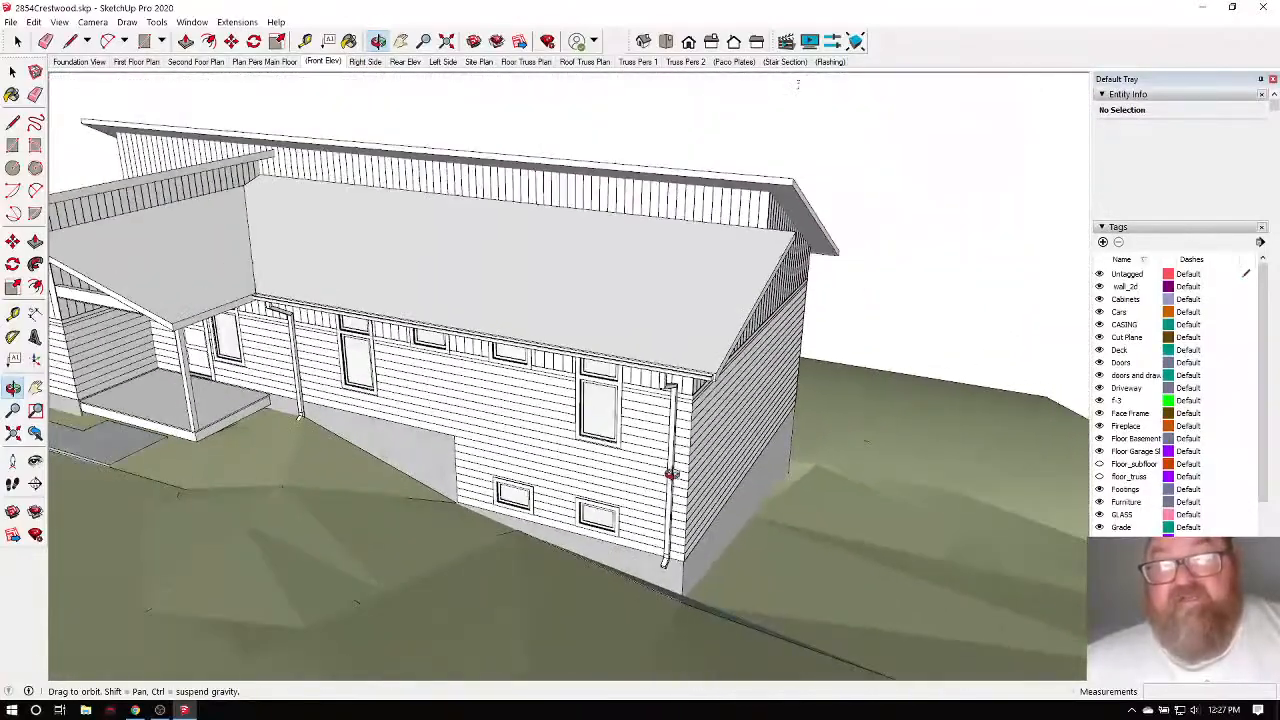
scroll(1138, 470, "down", 2)
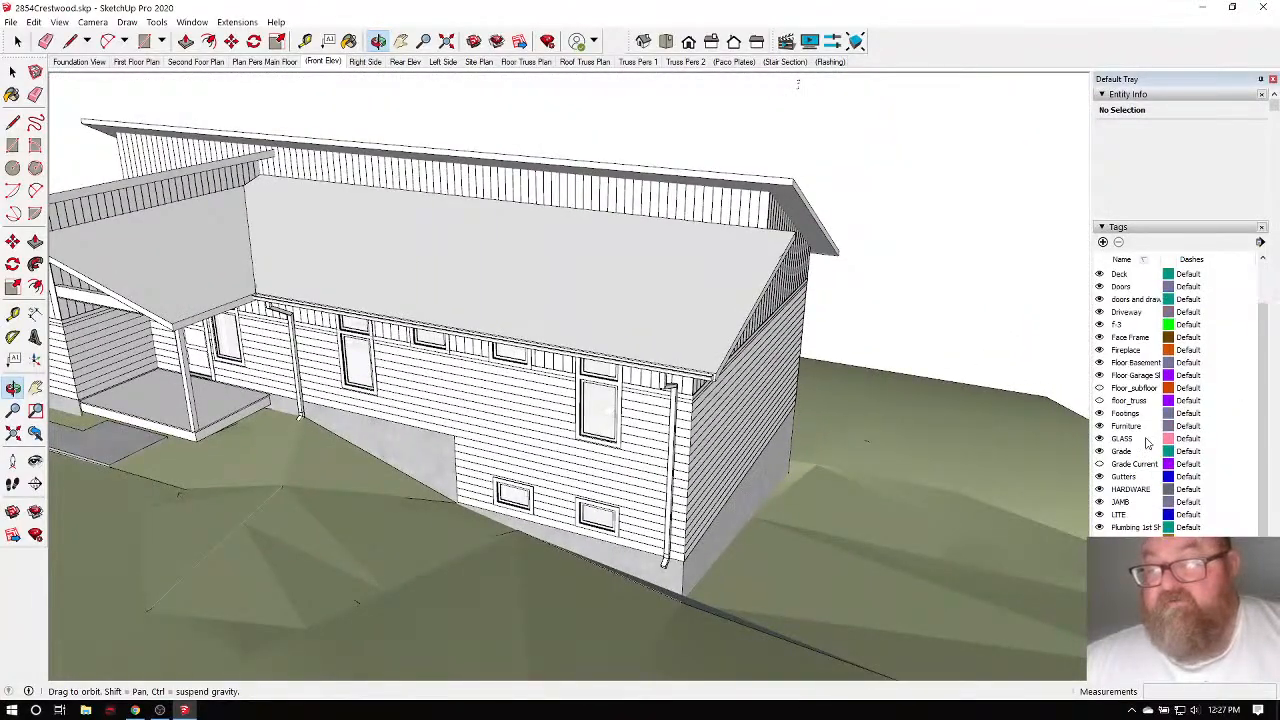
scroll(1147, 443, "down", 3)
scroll(1140, 482, "down", 3)
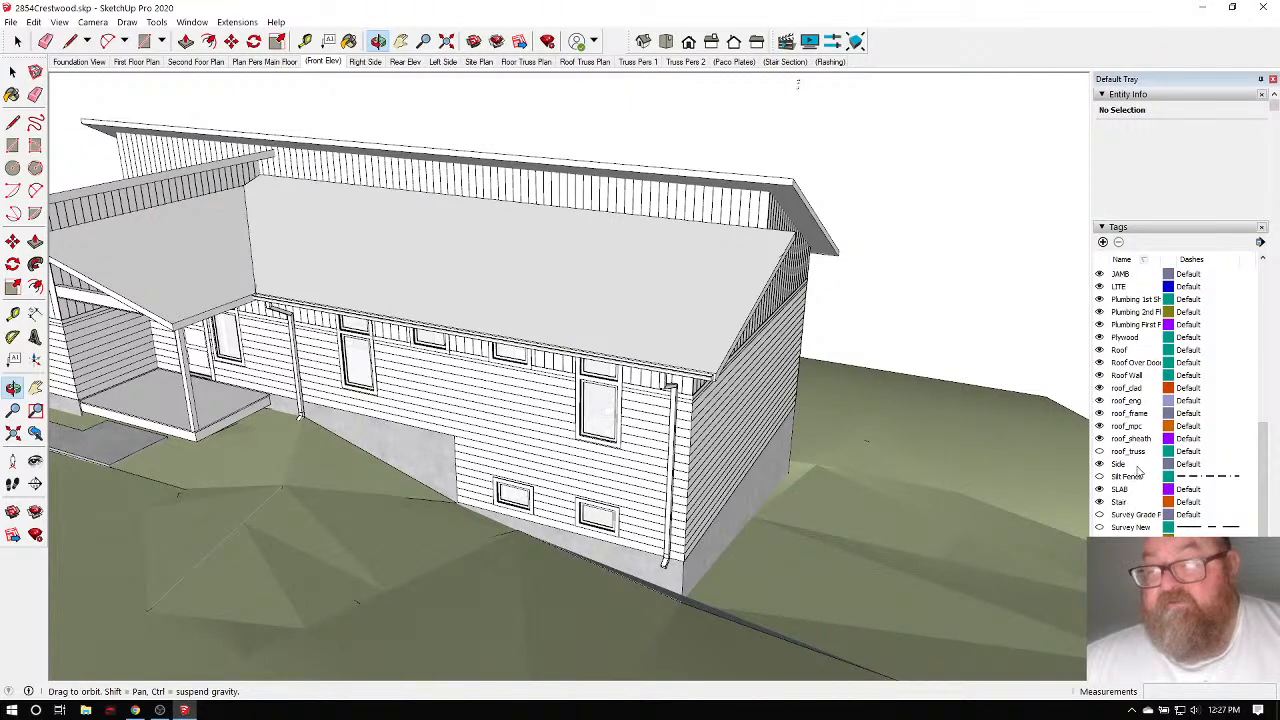
scroll(1138, 470, "down", 5)
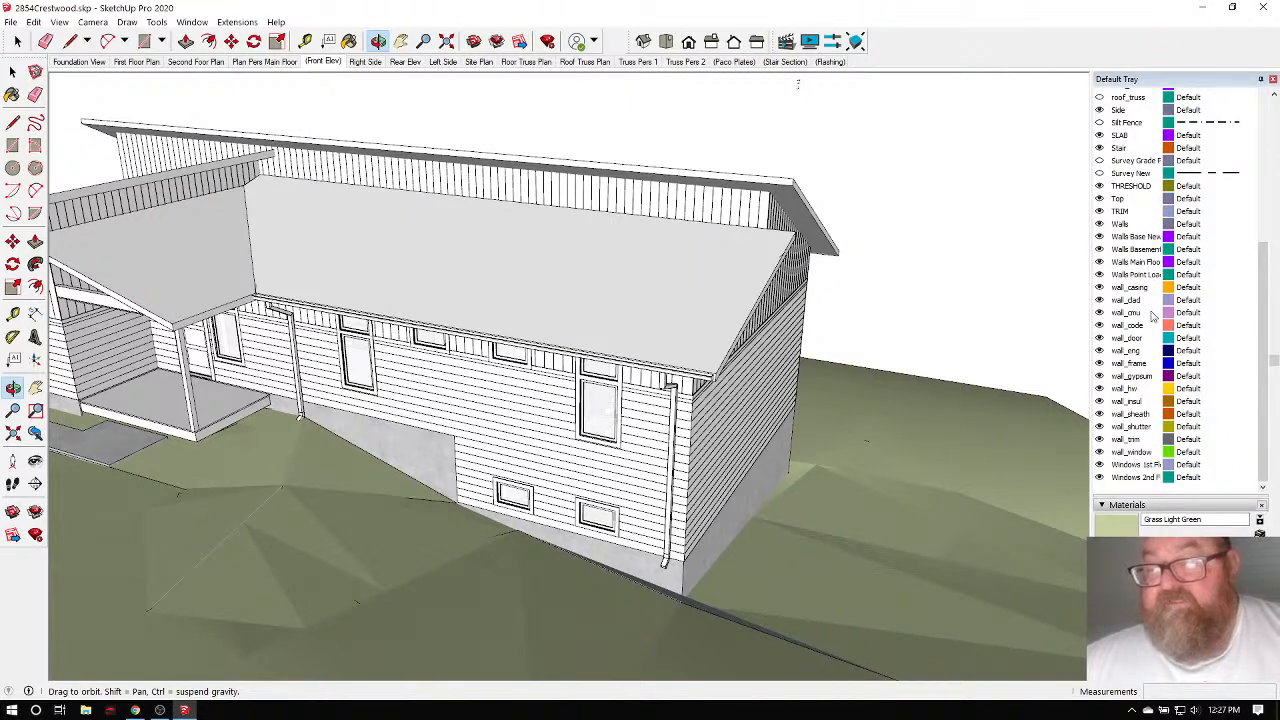
left_click(1100, 415)
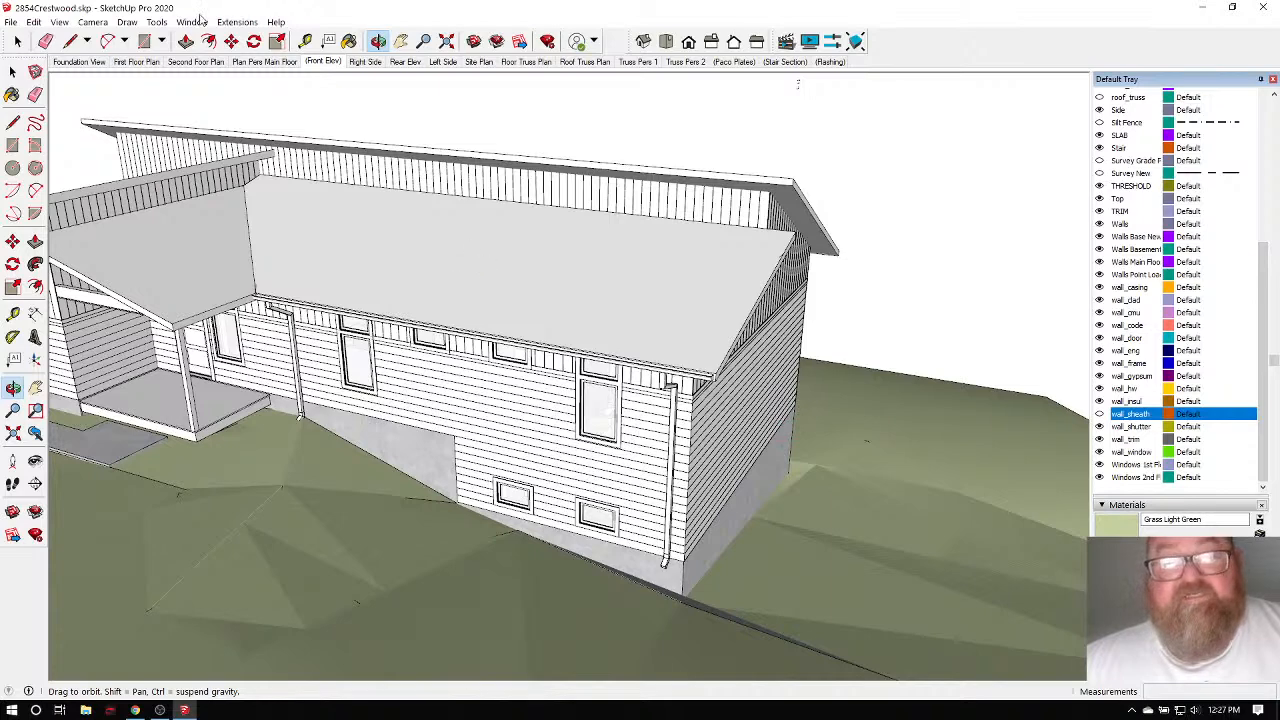
left_click(17, 41)
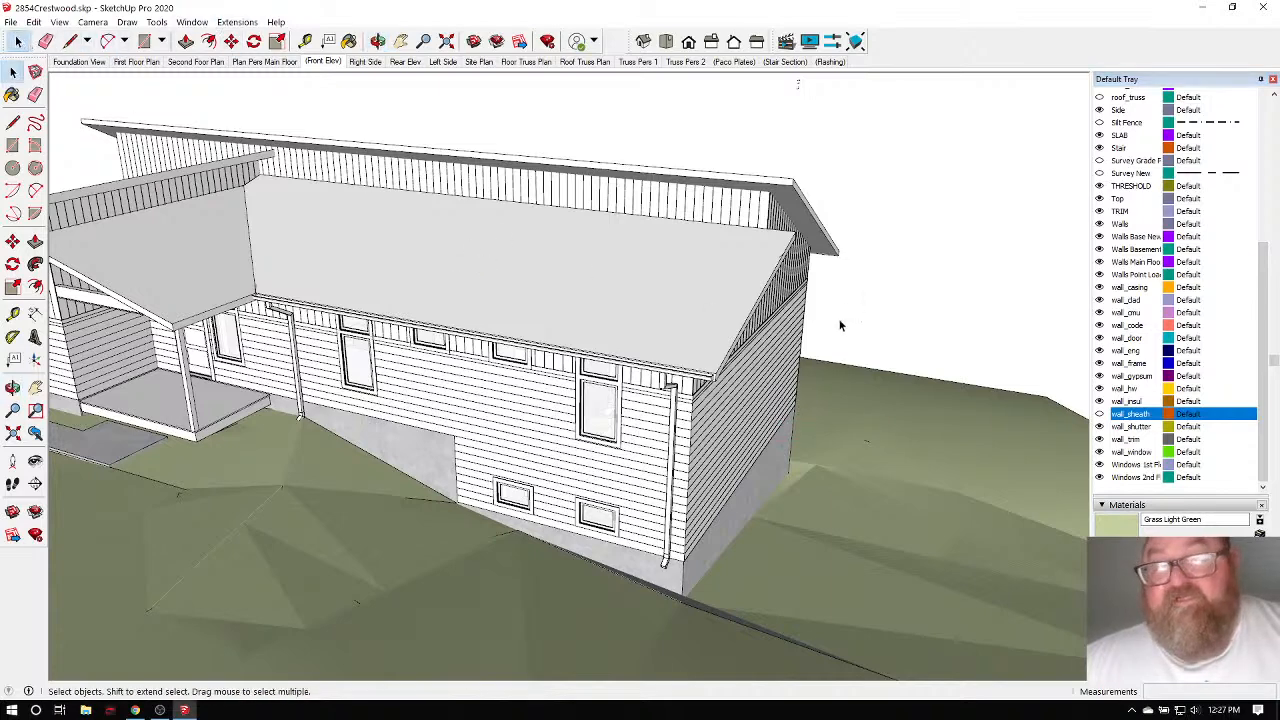
left_click_drag(355, 226, 297, 160)
Hide the selected roof and upper objects and orbit to look down into the house.
key("Delete")
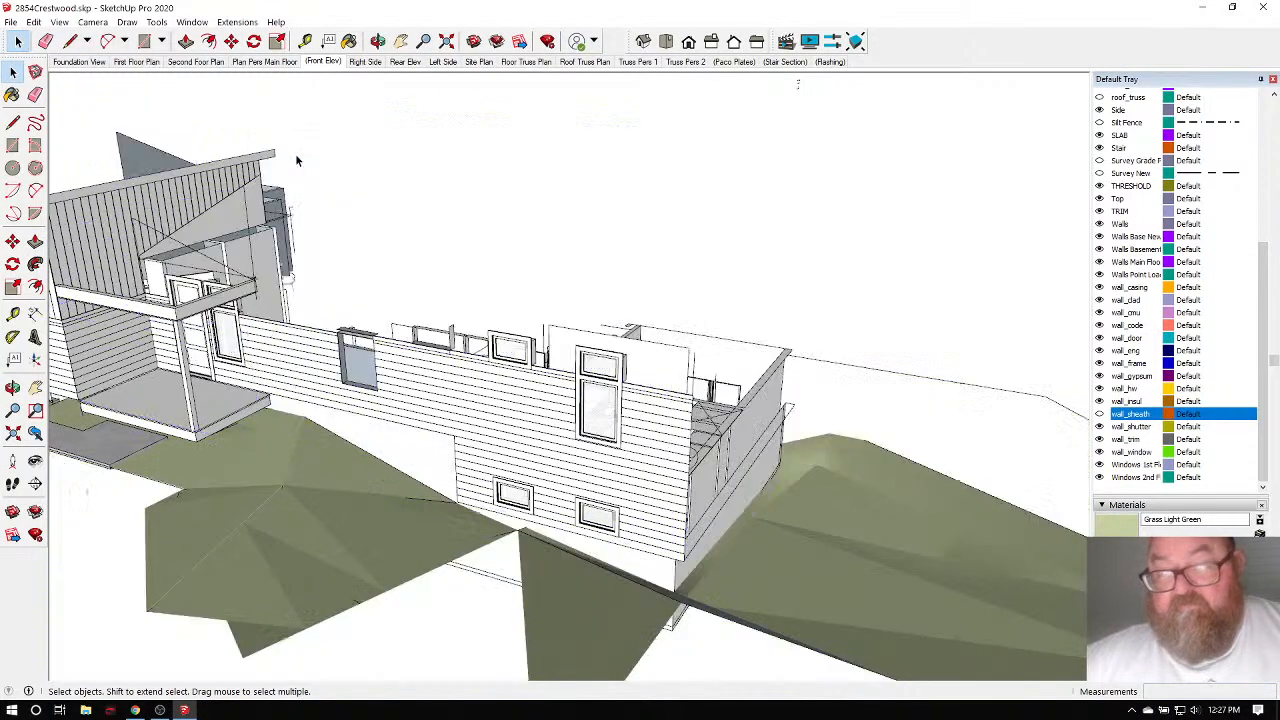
left_click(378, 41)
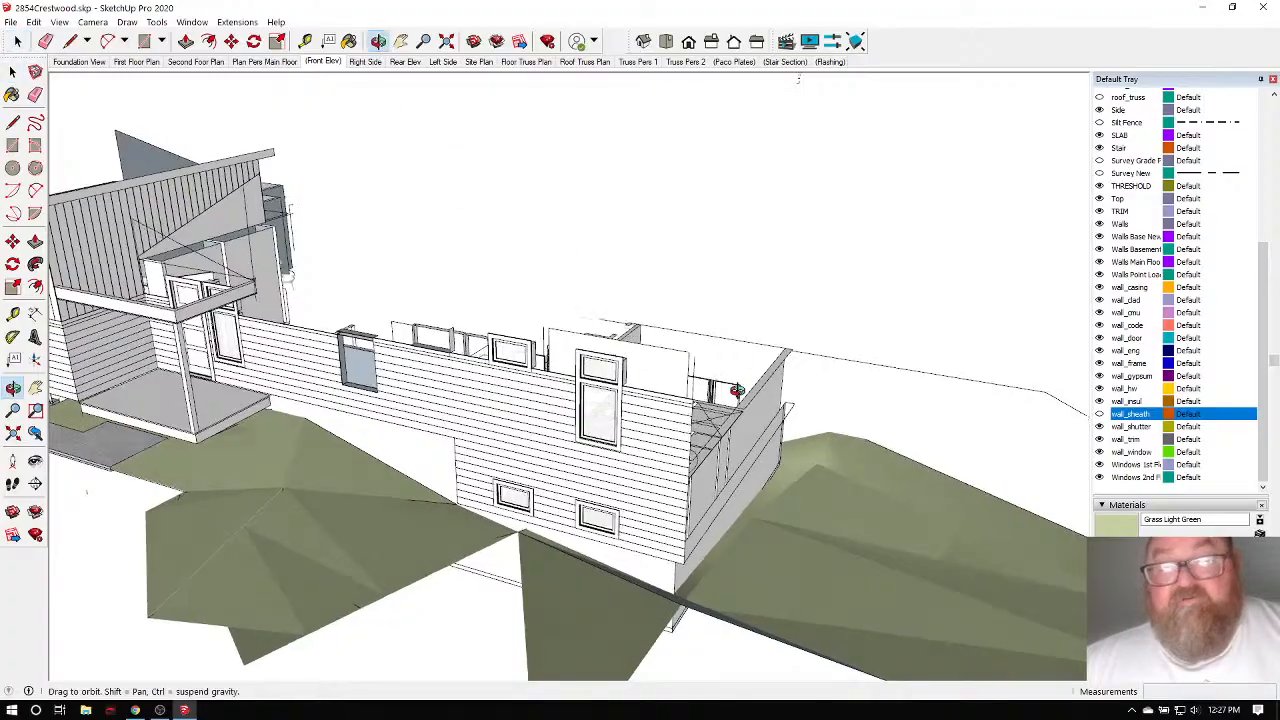
left_click_drag(748, 386, 237, 480)
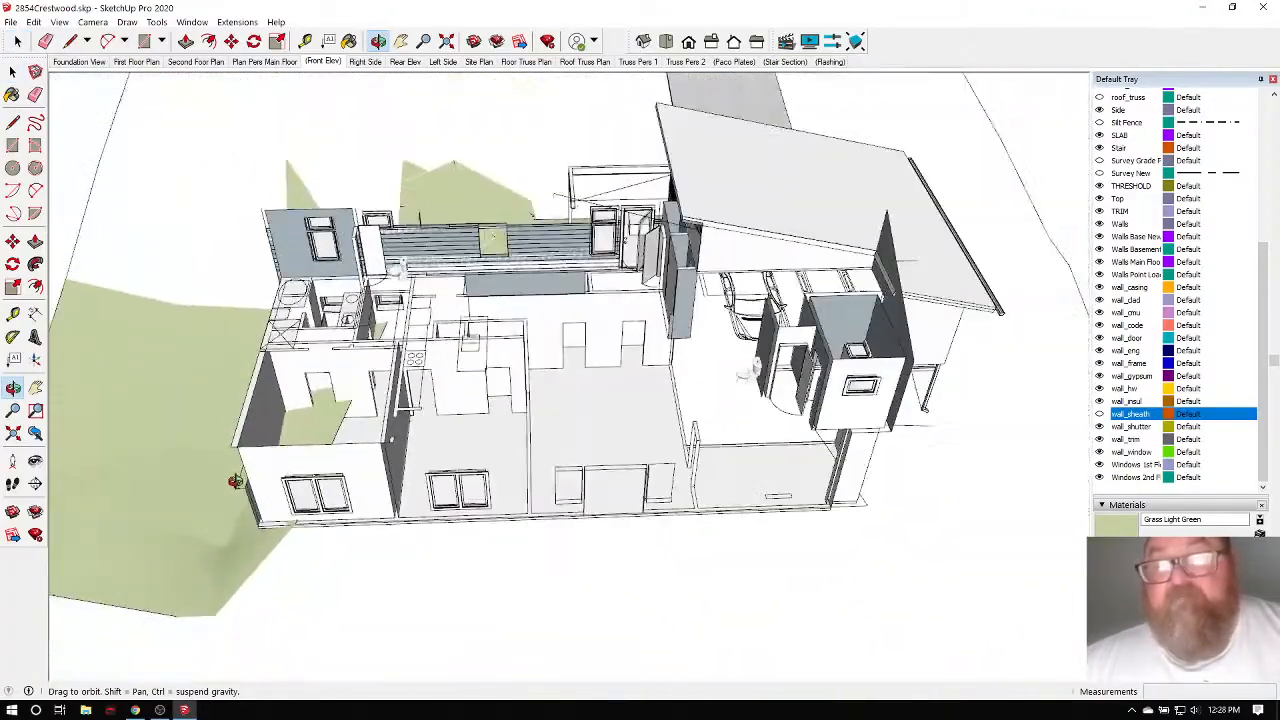
left_click_drag(405, 357, 310, 330)
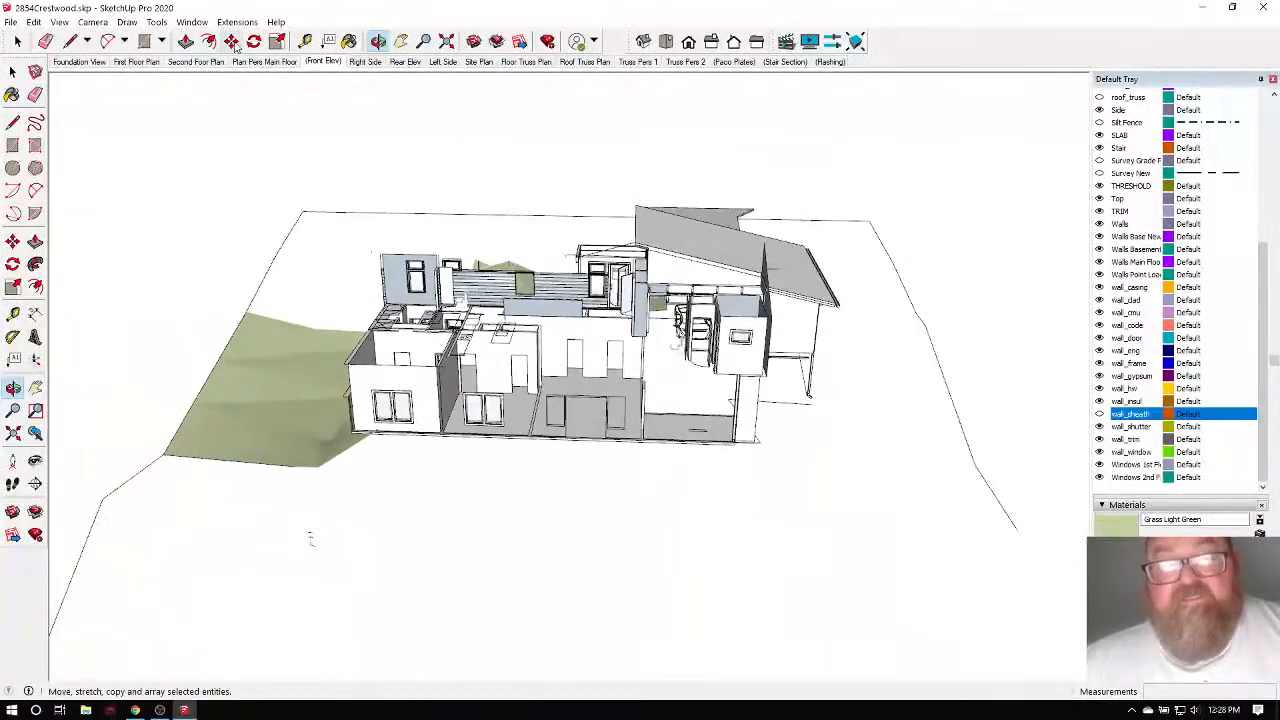
Measure the house's length between wall corners with the Tape Measure, about 64 feet.
left_click(305, 41)
scroll(348, 296, "up", 8)
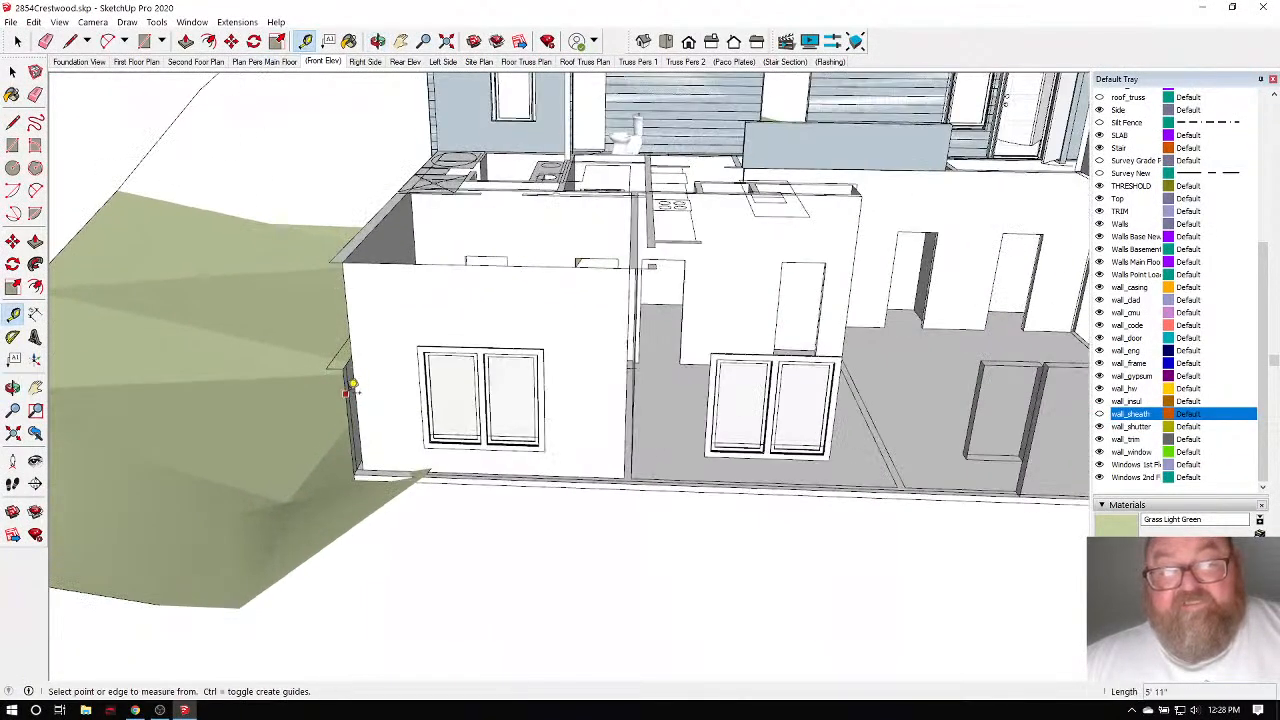
left_click(316, 331)
scroll(129, 400, "down", 10)
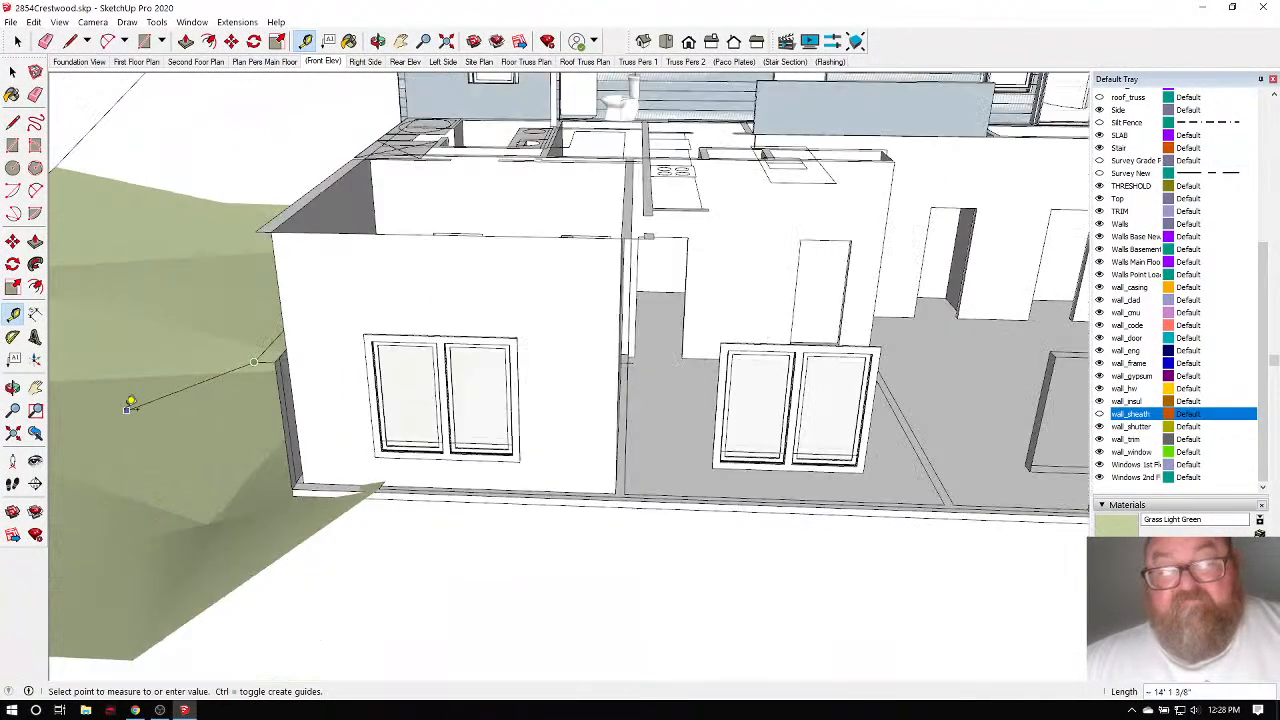
scroll(690, 392, "up", 6)
scroll(693, 385, "up", 2)
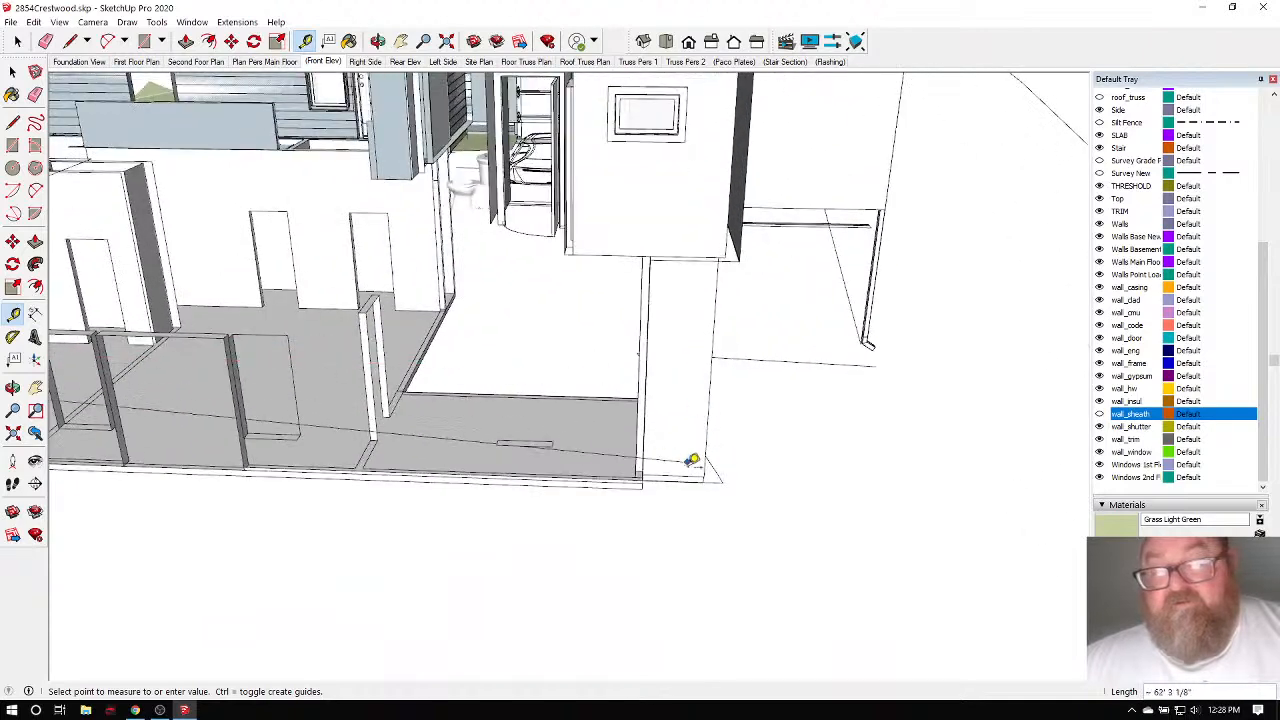
scroll(748, 420, "down", 6)
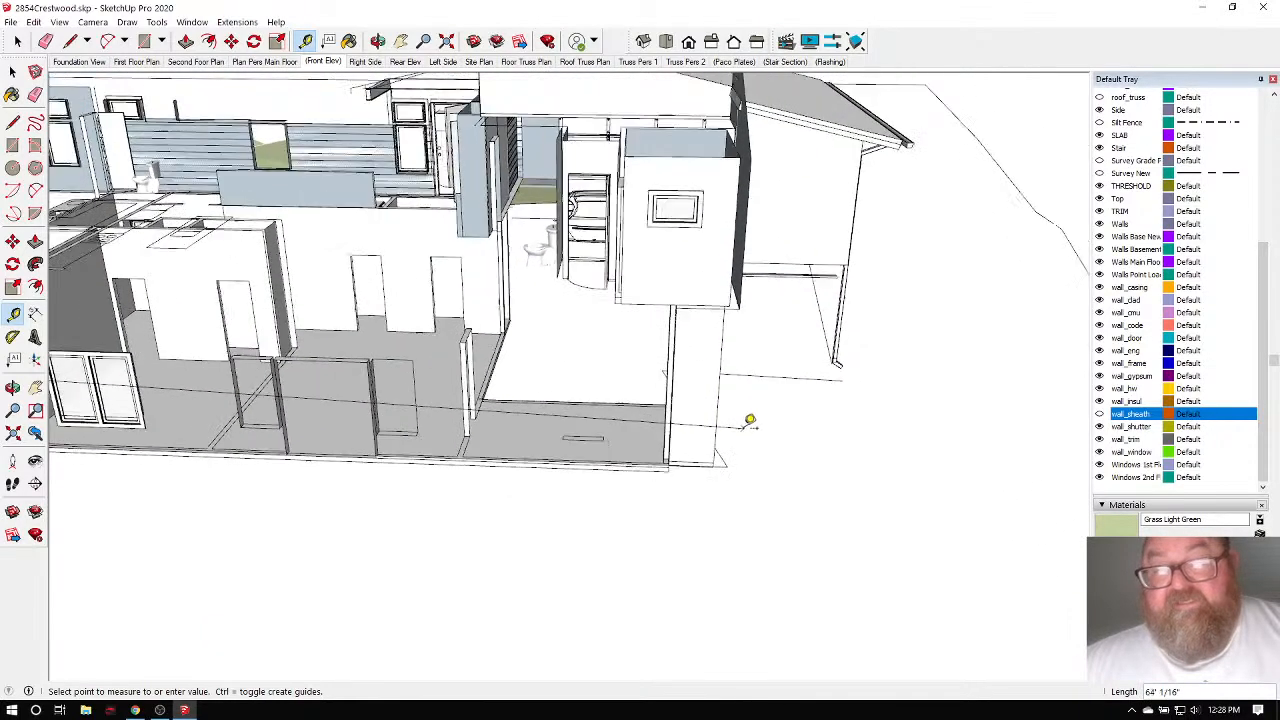
left_click(746, 419)
scroll(745, 418, "up", 3)
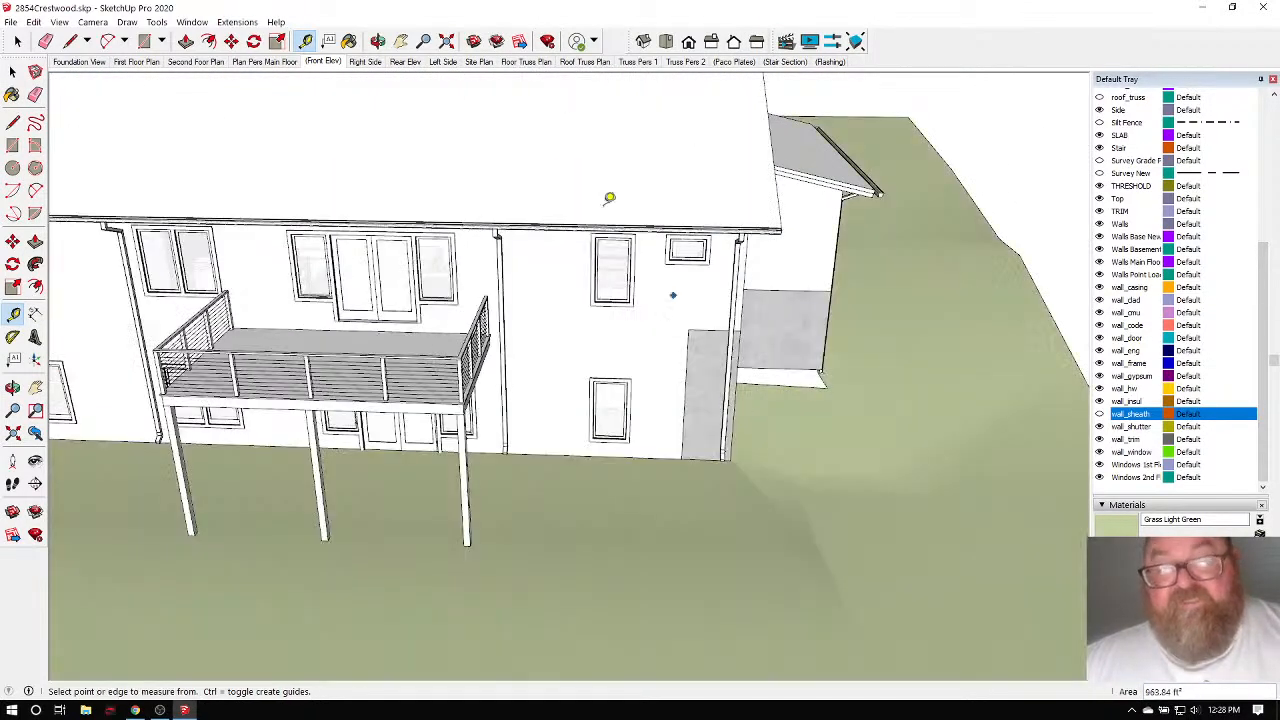
Orbit around to the house's gable end.
left_click(378, 42)
left_click_drag(640, 215, 835, 318)
scroll(626, 306, "down", 4)
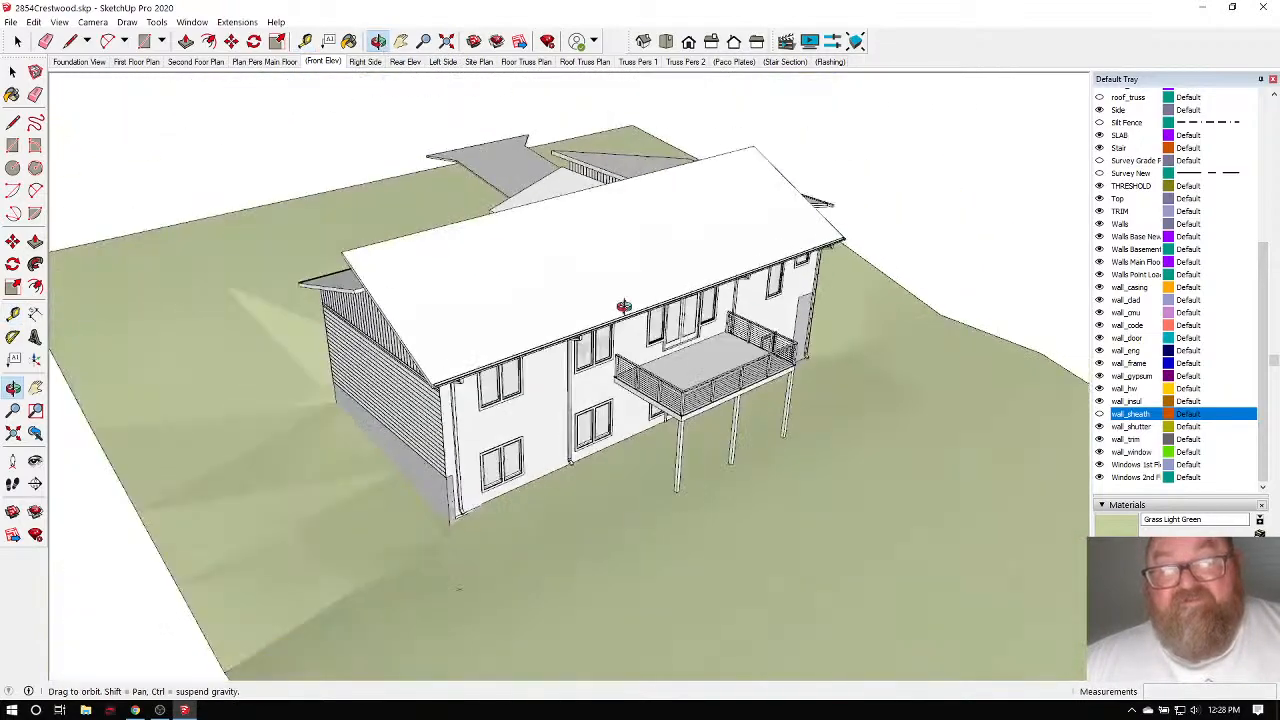
left_click_drag(626, 306, 783, 200)
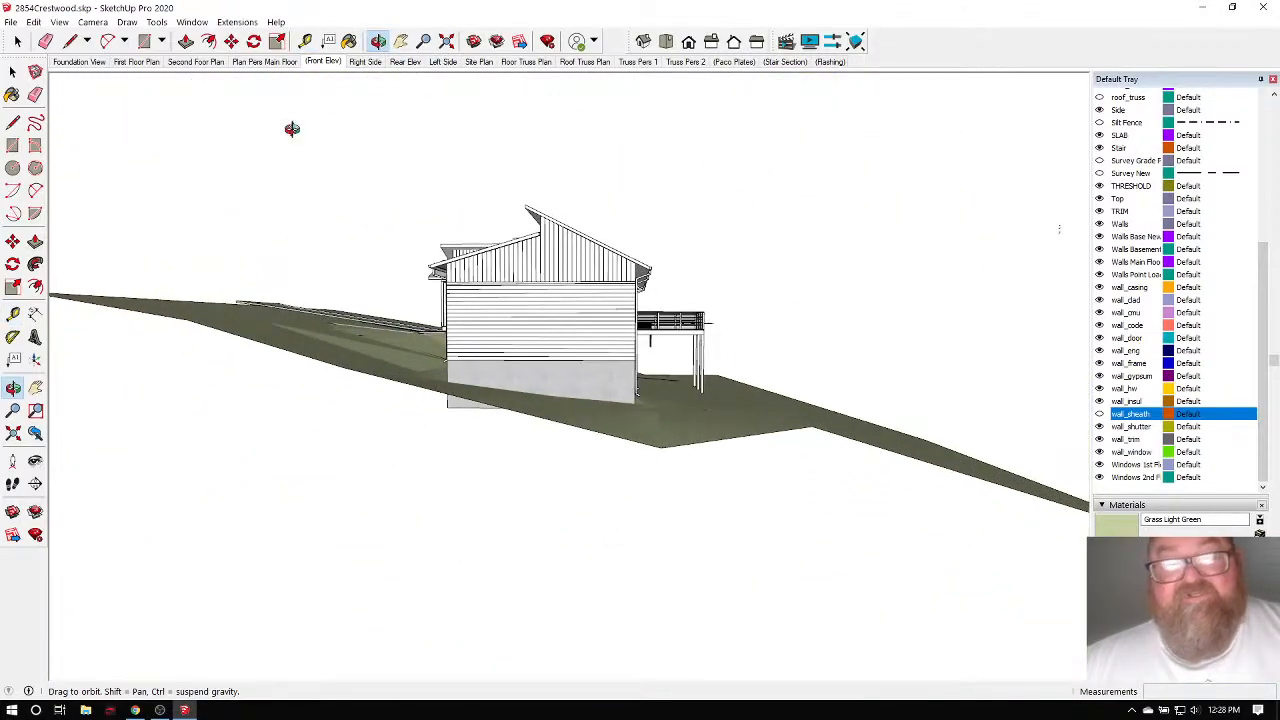
left_click(17, 41)
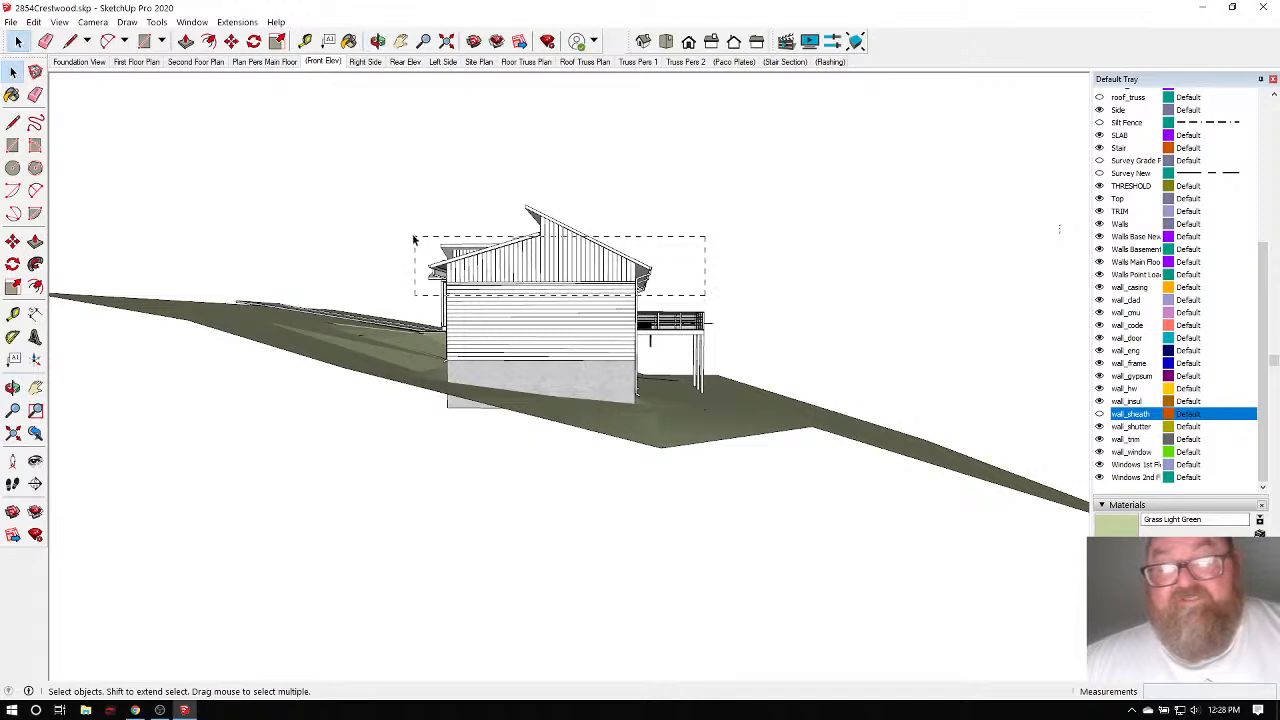
Hide the selected roof and upper wall geometry and turn the roof_truss tag back on.
left_click_drag(413, 239, 395, 224)
key("Delete")
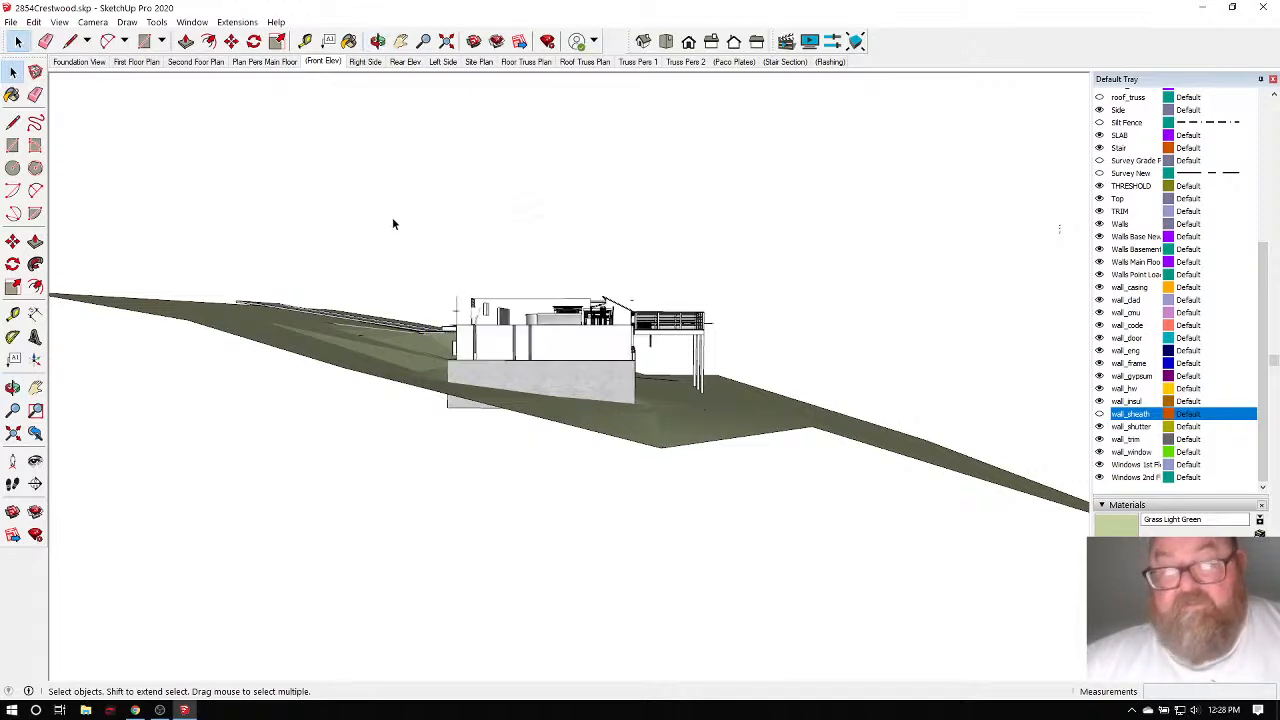
scroll(1157, 293, "up", 3)
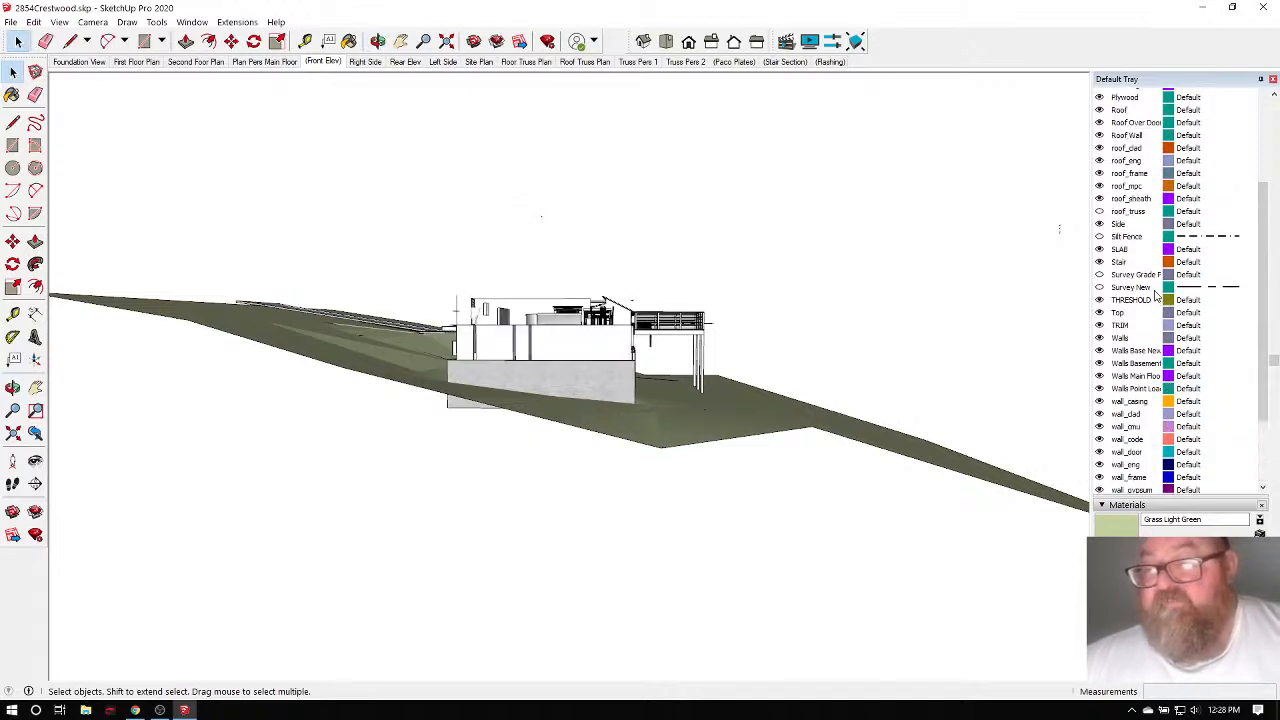
left_click(1100, 211)
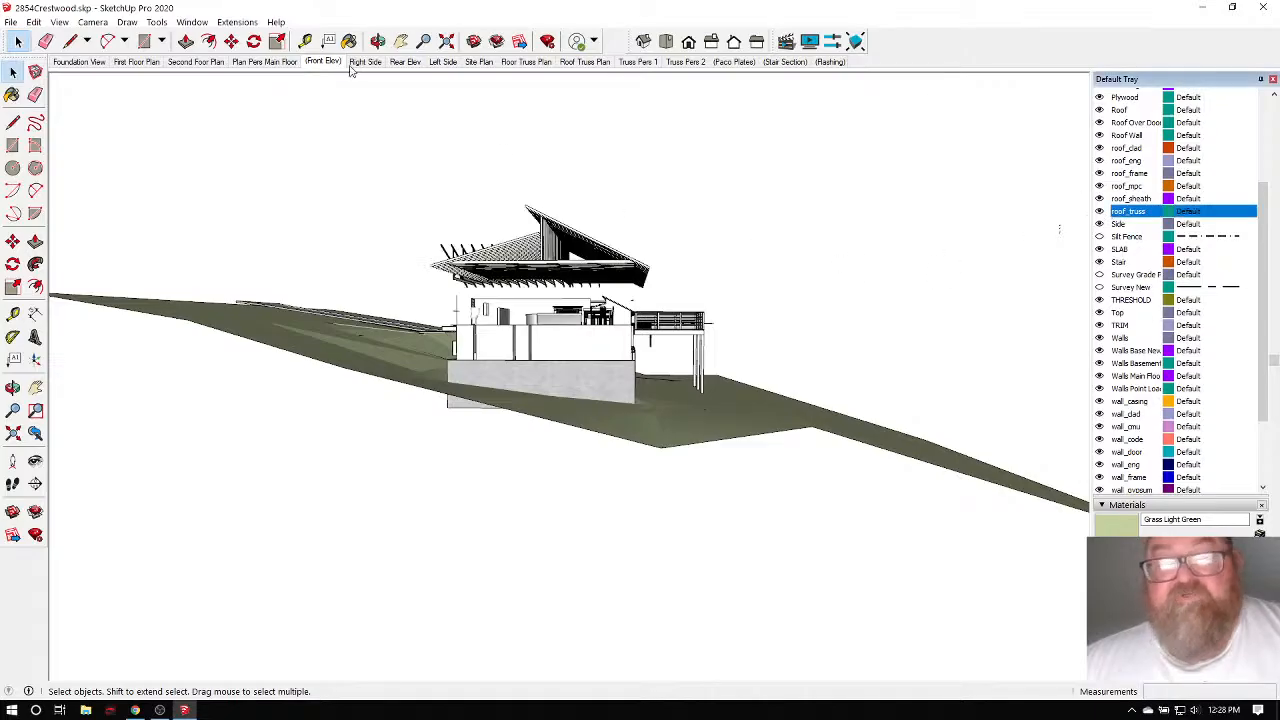
Orbit to aerial and low views of the house showing its roof trusses.
left_click(377, 41)
left_click_drag(350, 125, 925, 483)
scroll(449, 316, "up", 4)
left_click_drag(780, 380, 650, 305)
scroll(650, 300, "down", 5)
left_click_drag(586, 337, 629, 381)
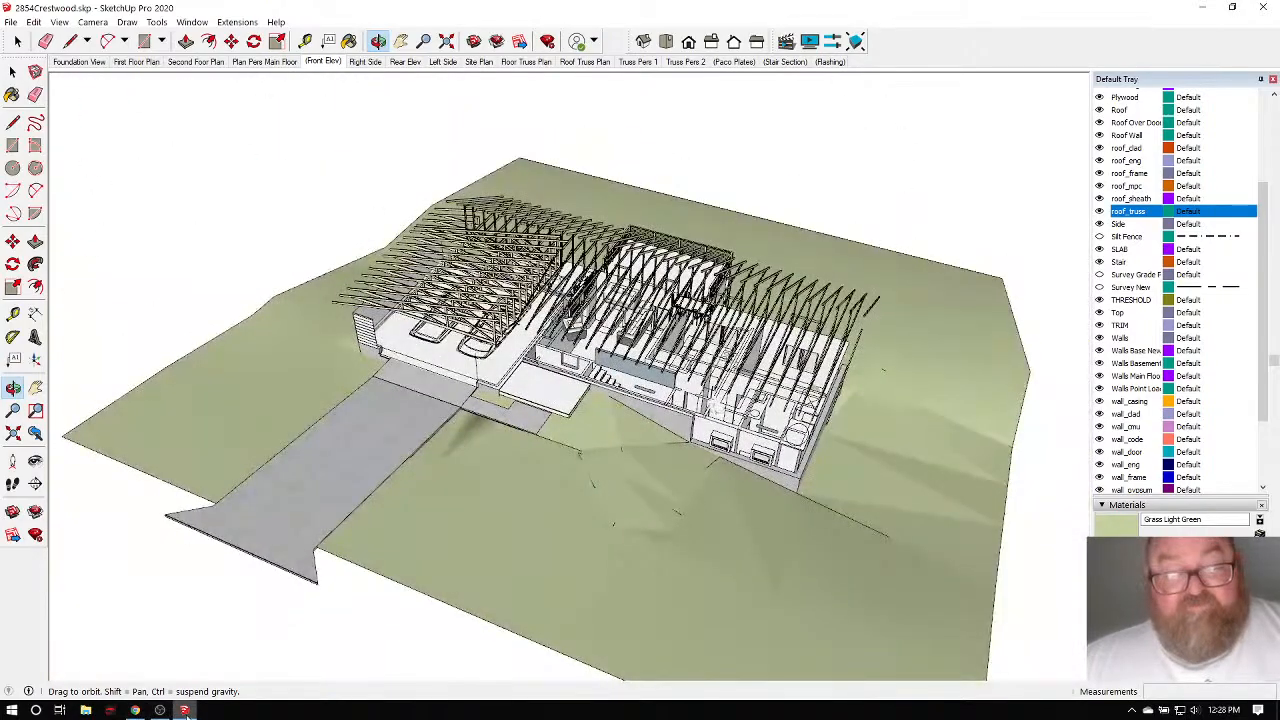
left_click(137, 711)
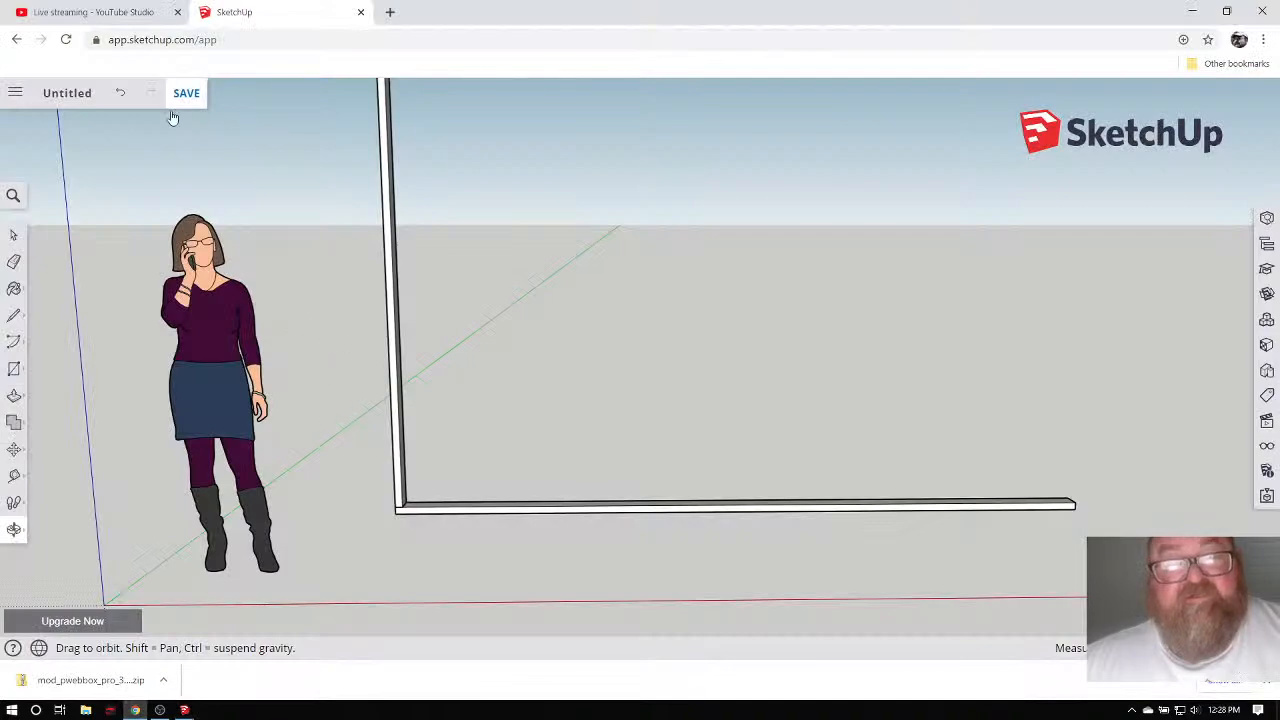
Open Untitled.skp from the recent files list, answering the house model's save prompt.
left_click(183, 709)
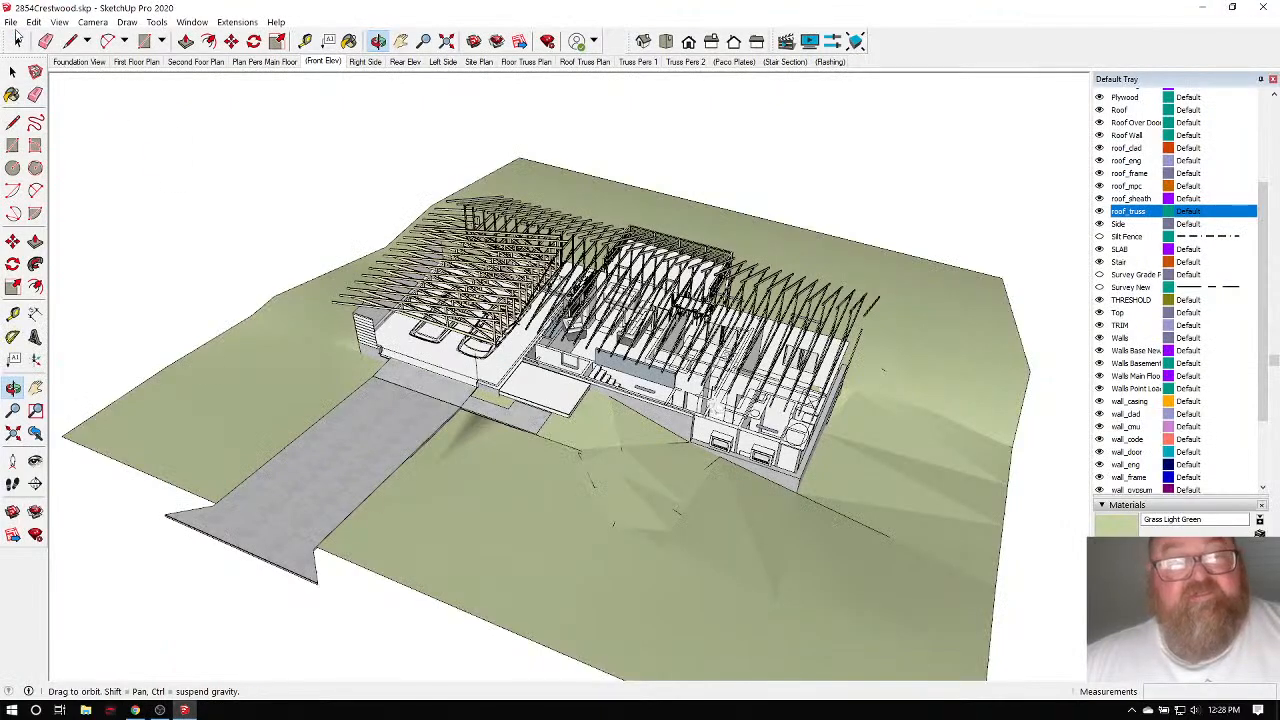
left_click(11, 22)
left_click(77, 341)
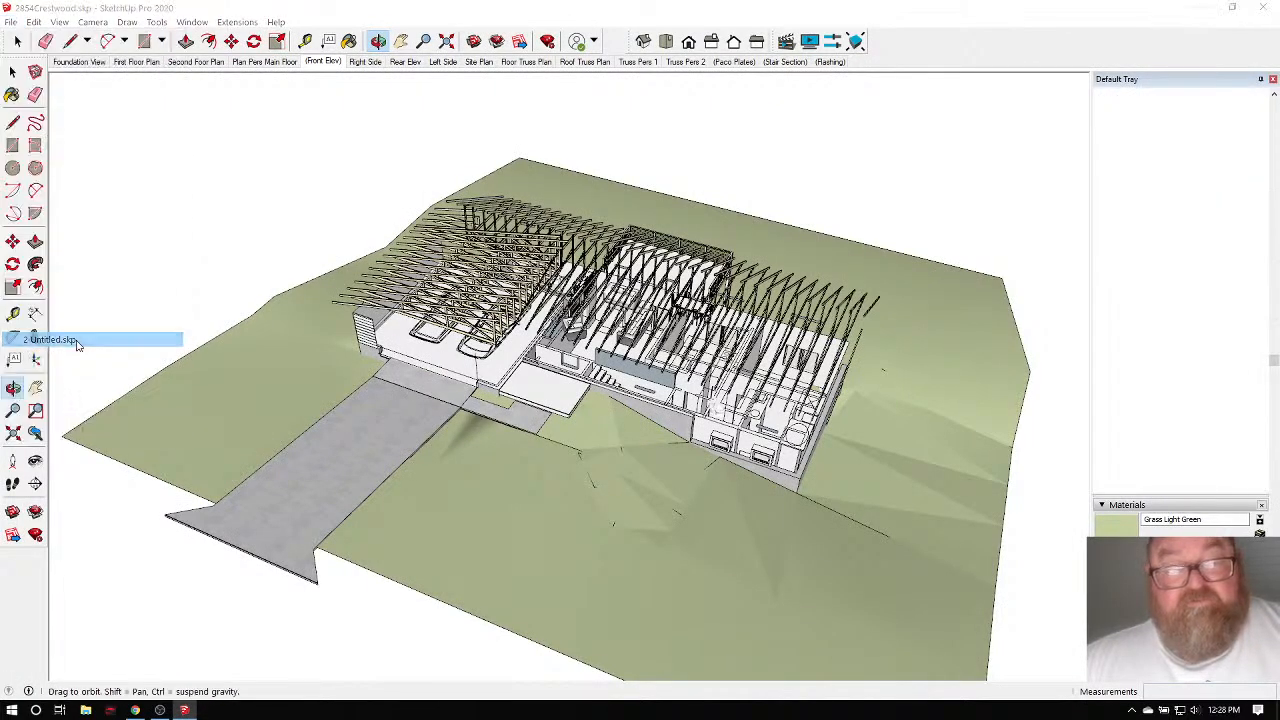
left_click(648, 386)
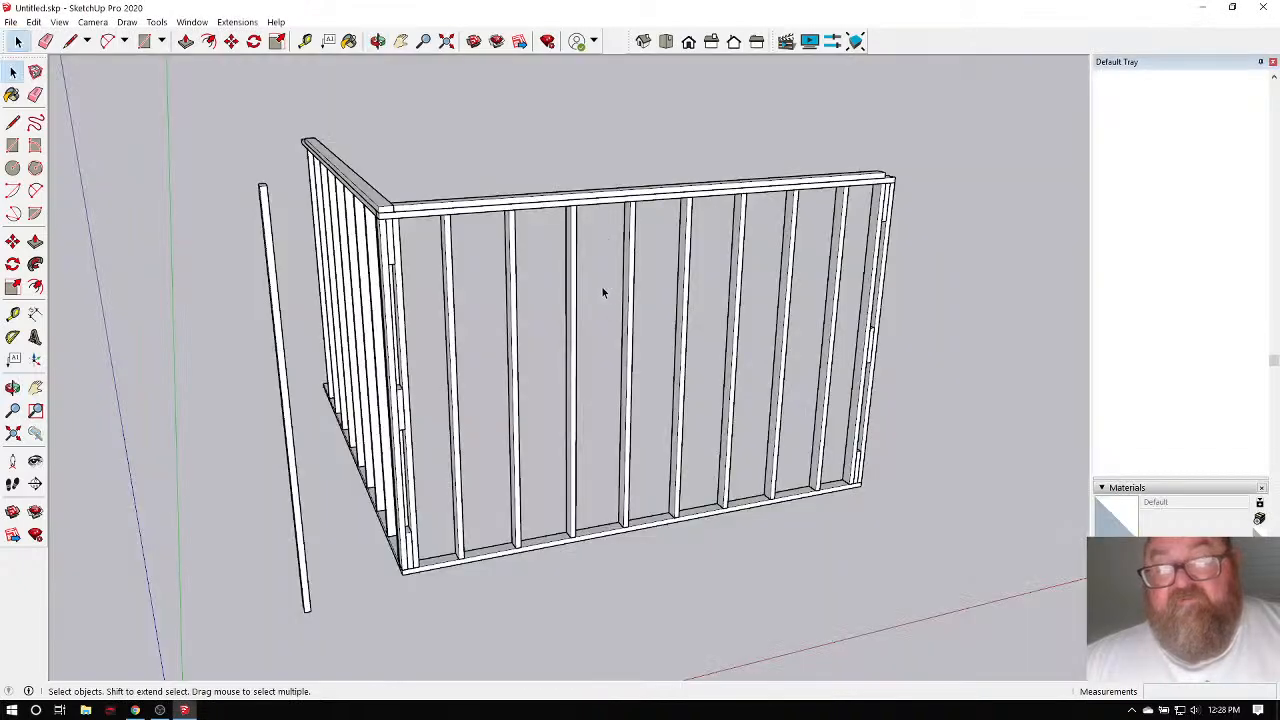
Orbit around the corner wall framing, then bring the browser window forward.
left_click(377, 41)
left_click_drag(470, 320, 459, 391)
scroll(457, 571, "up", 5)
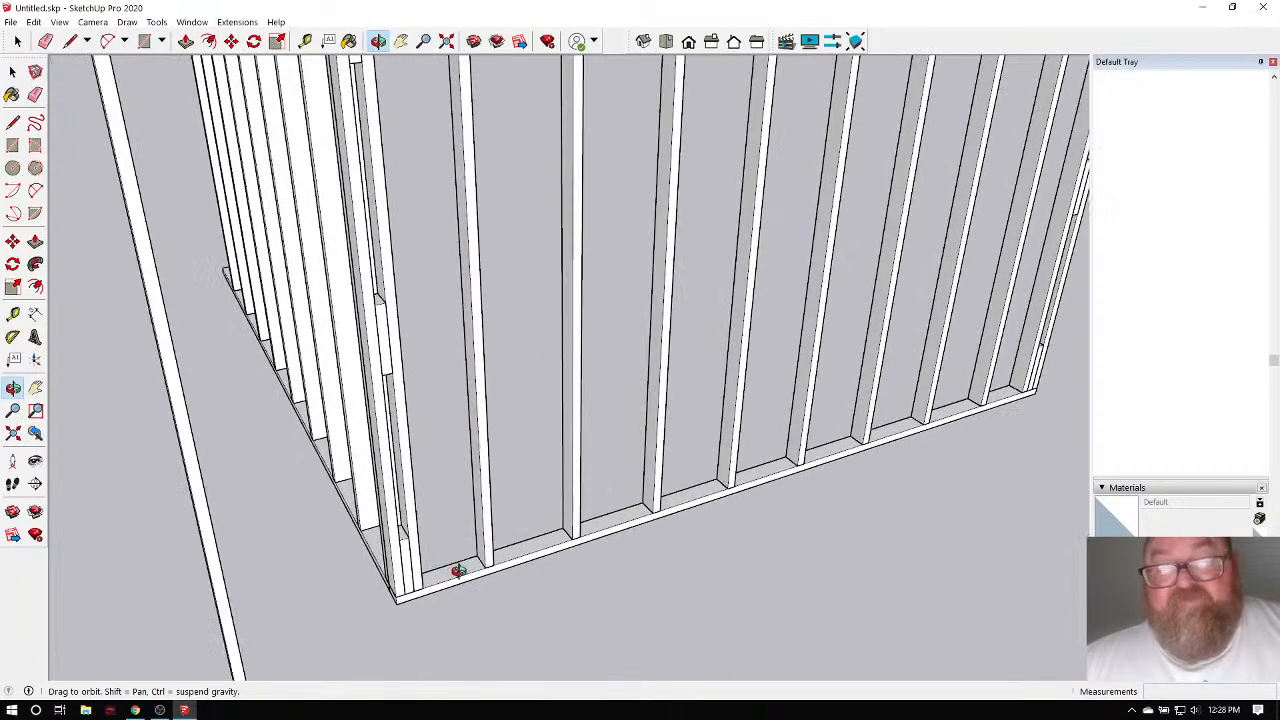
scroll(447, 590, "down", 5)
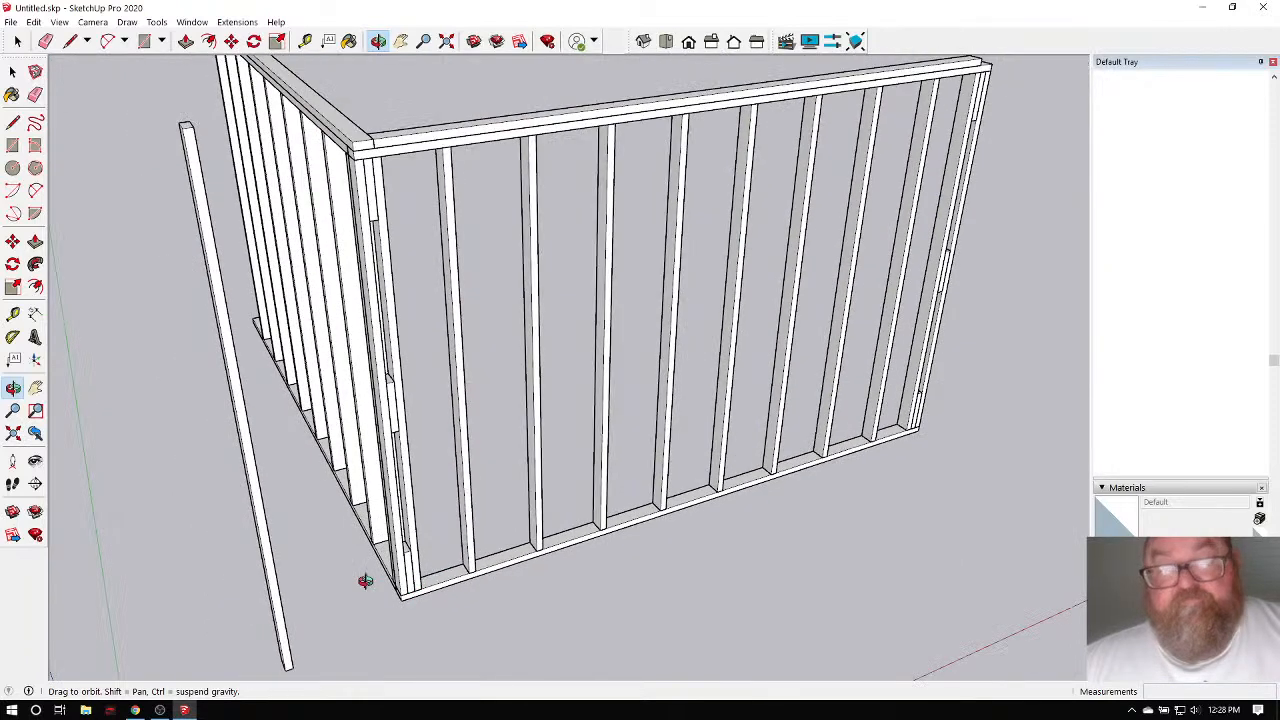
left_click(135, 710)
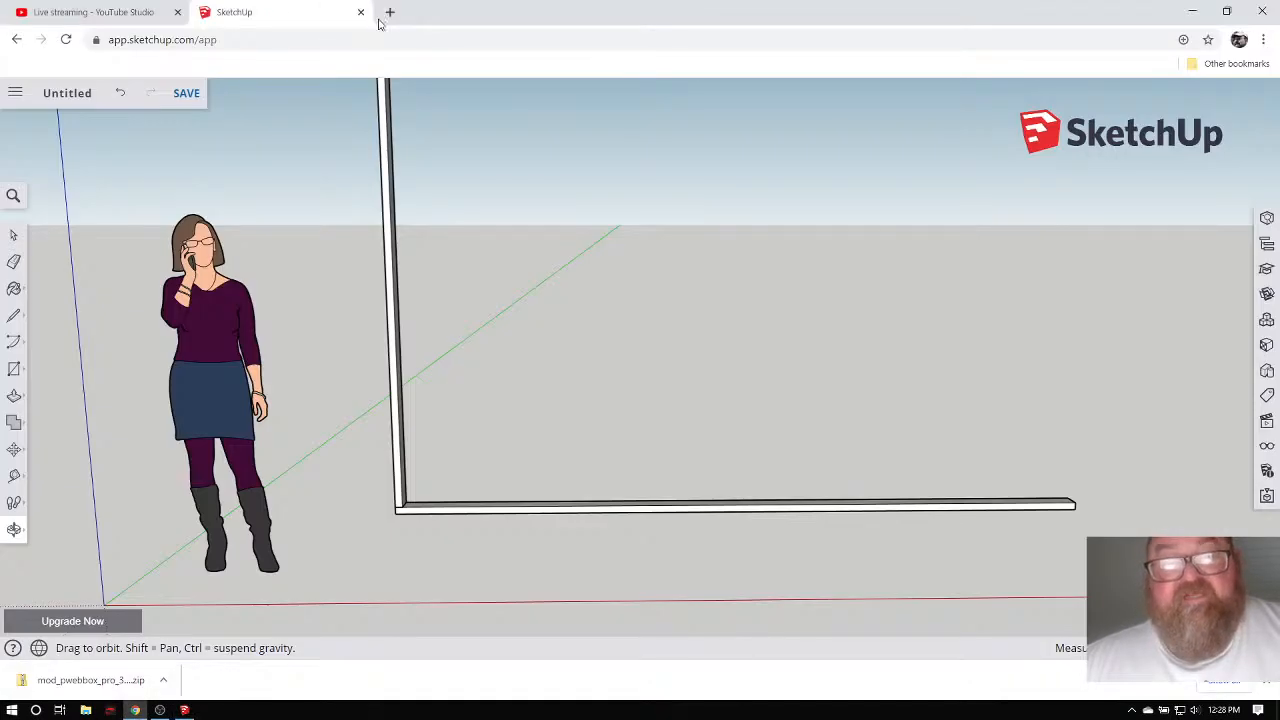
Read a YouTube viewer comment about studs on 16" centres, then return to the SketchUp wall frame.
left_click(389, 12)
left_click(1210, 63)
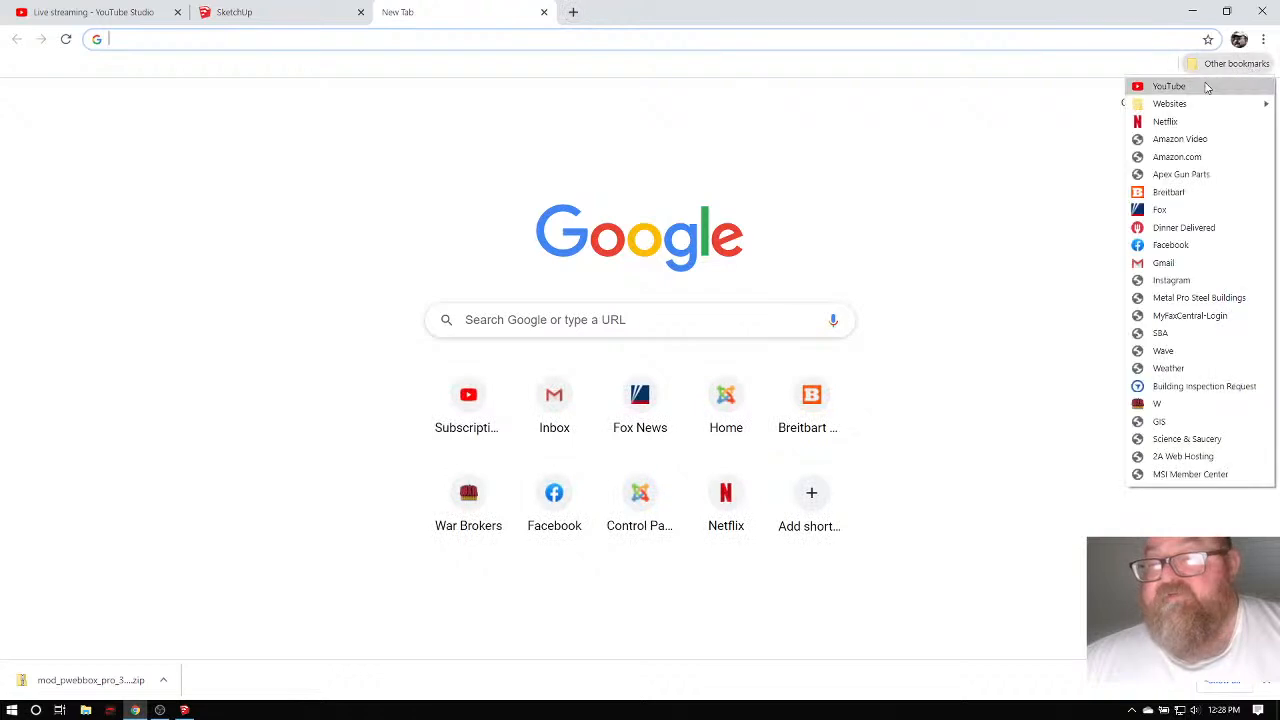
left_click(1170, 86)
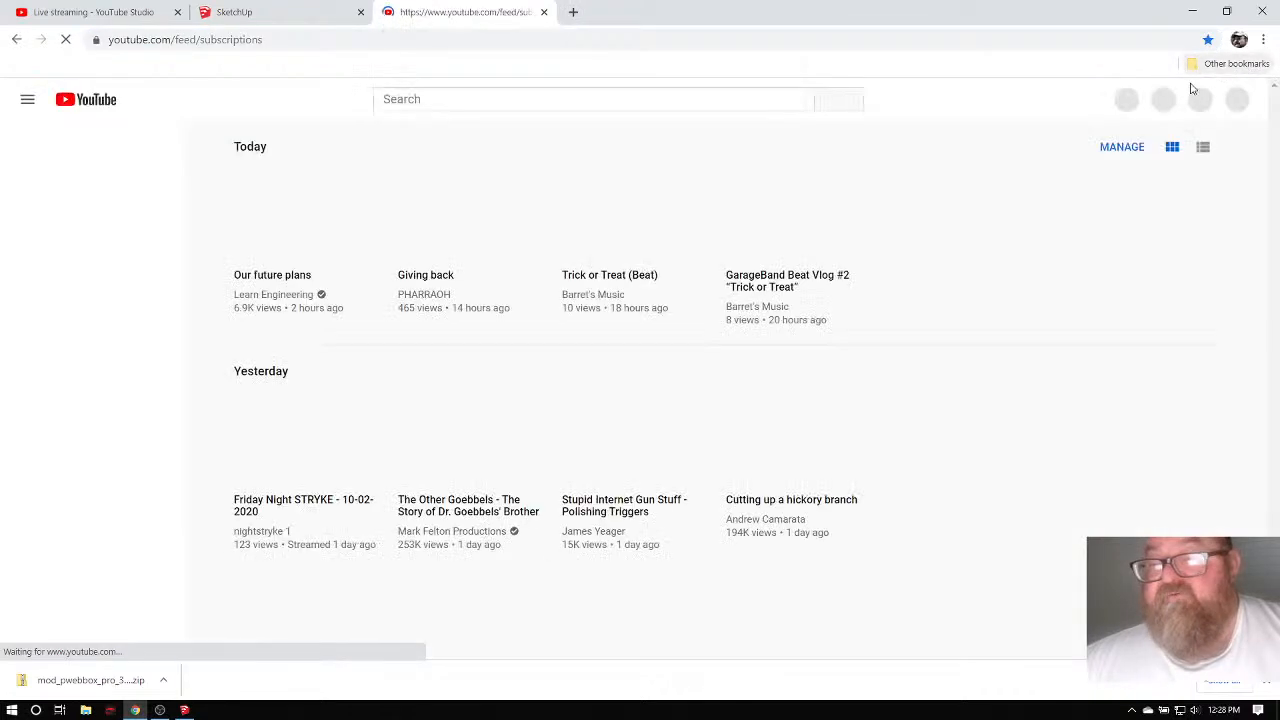
left_click(1188, 102)
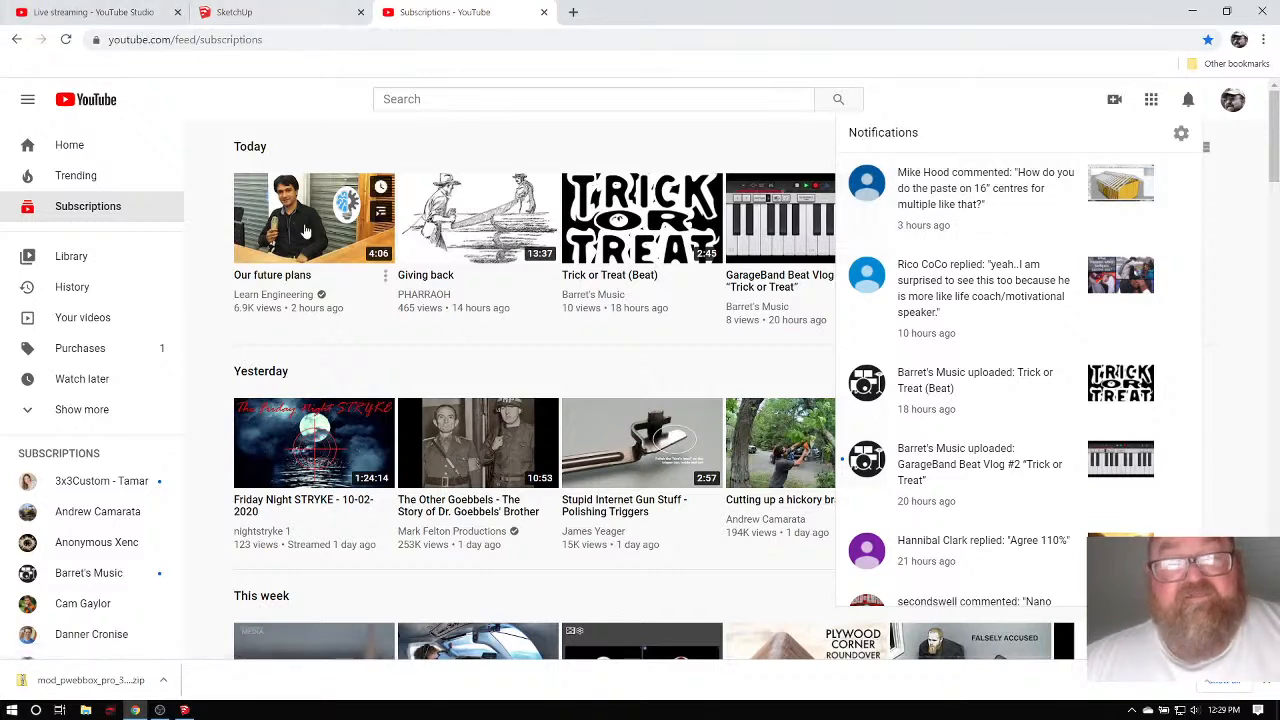
left_click(1010, 192)
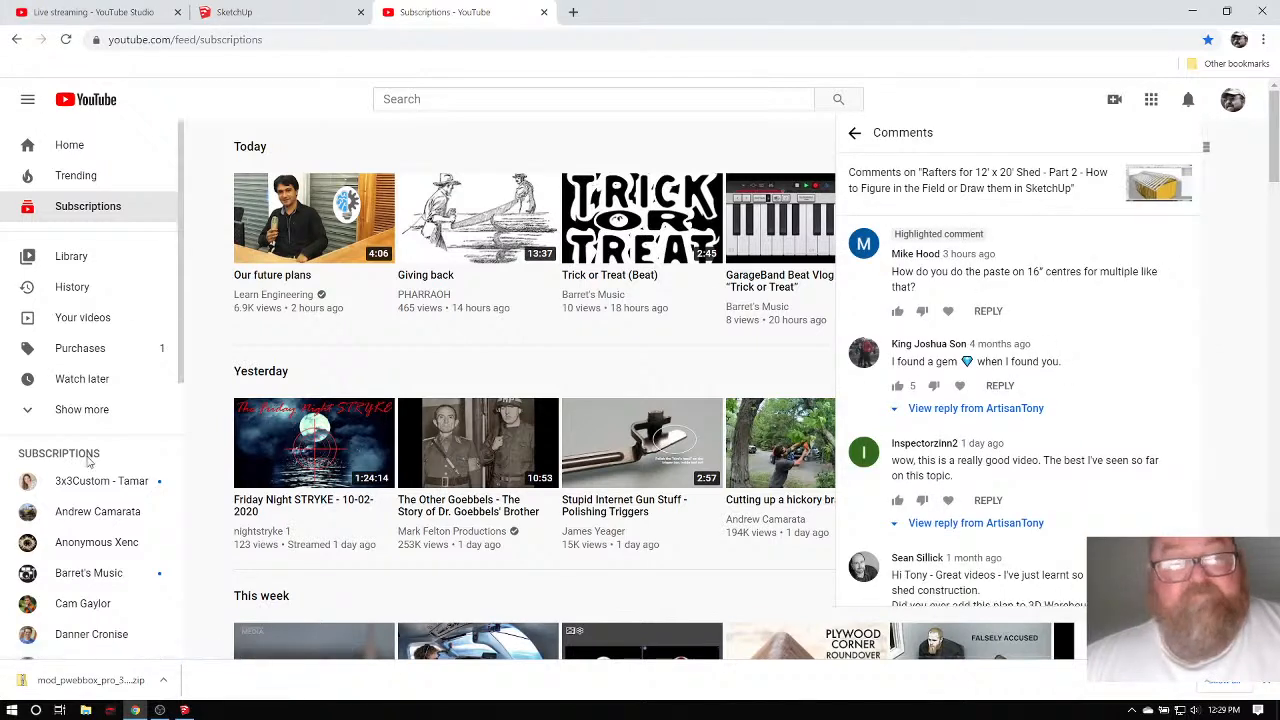
left_click(184, 710)
left_click_drag(459, 520, 330, 440)
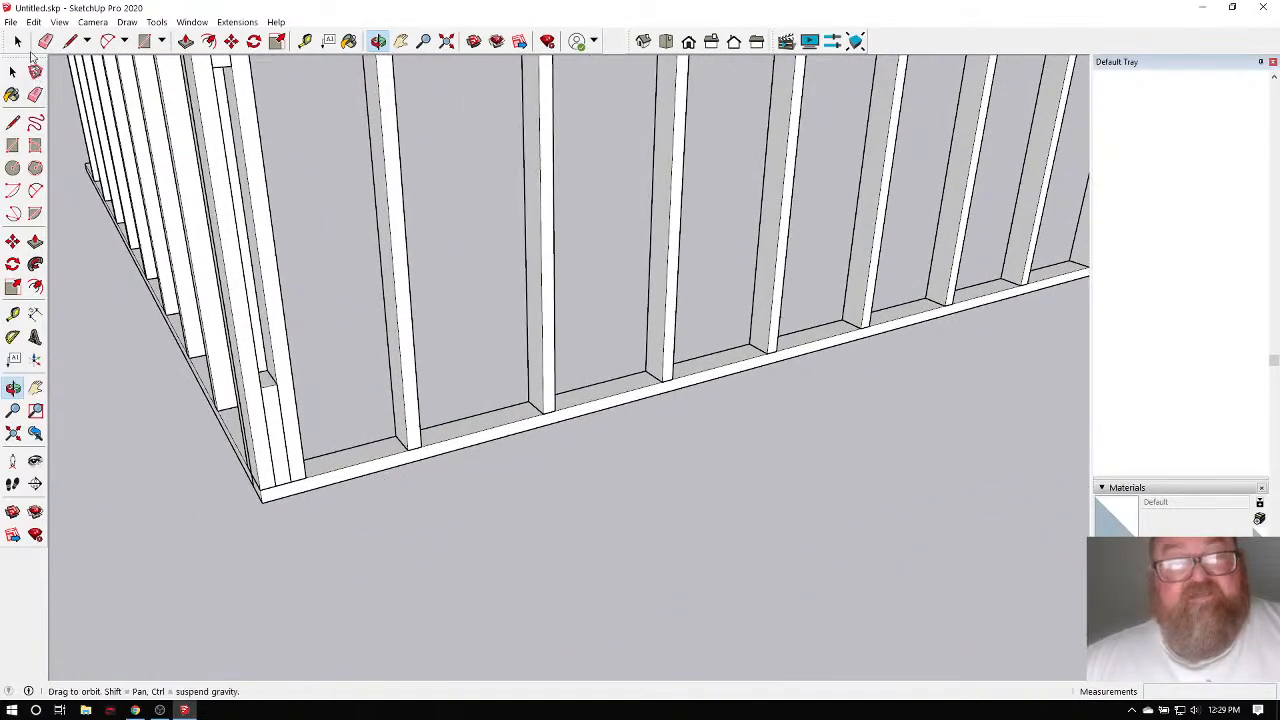
Move one wall stud out in front of the wall.
left_click(17, 41)
left_click(406, 427)
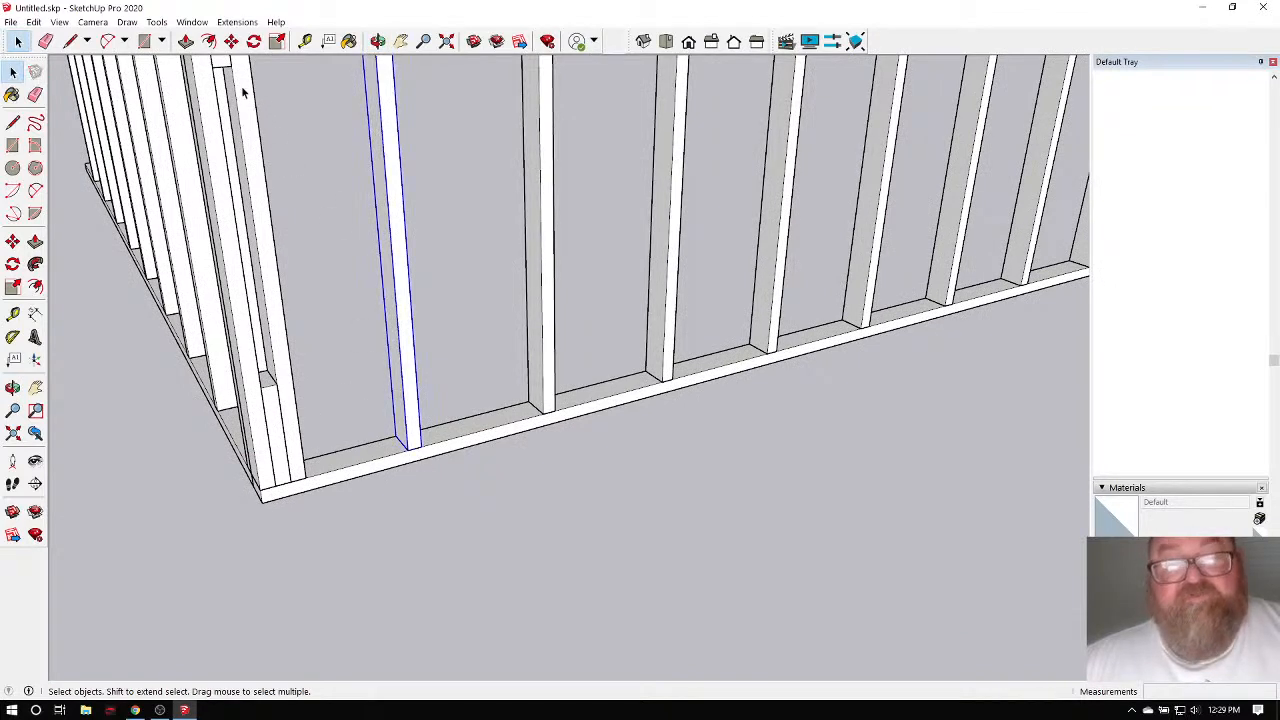
left_click(231, 41)
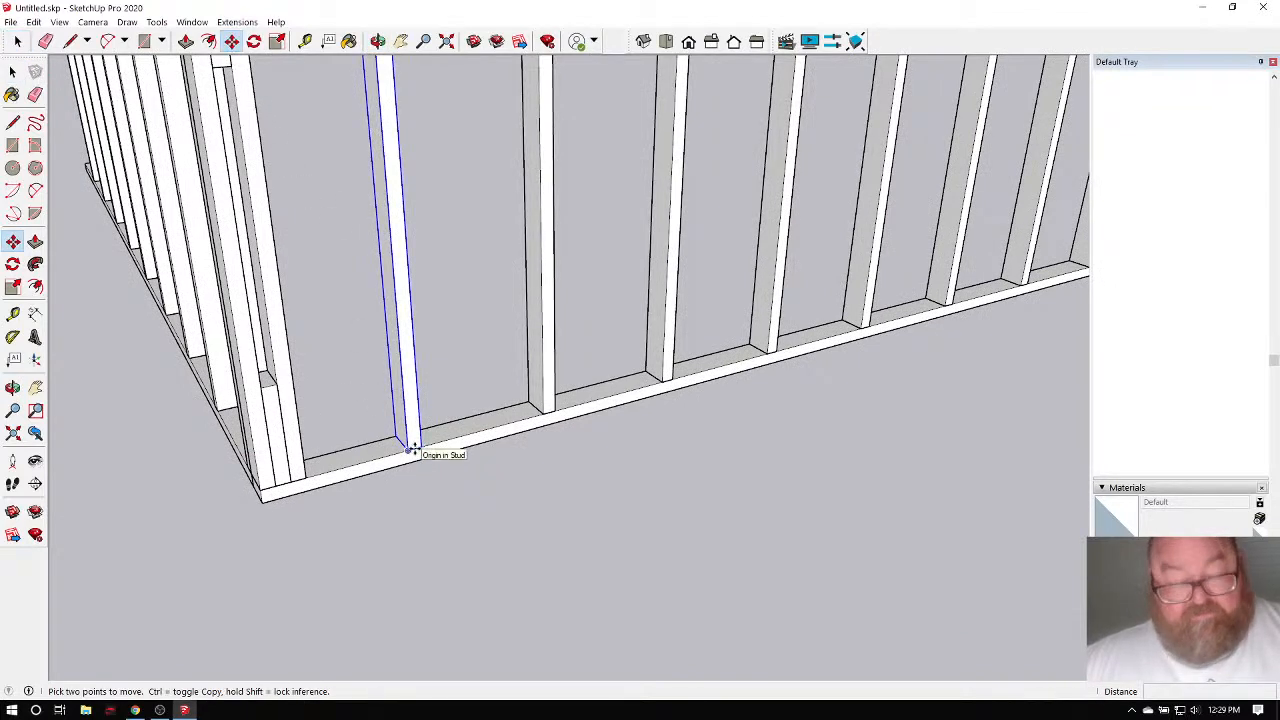
left_click(410, 450)
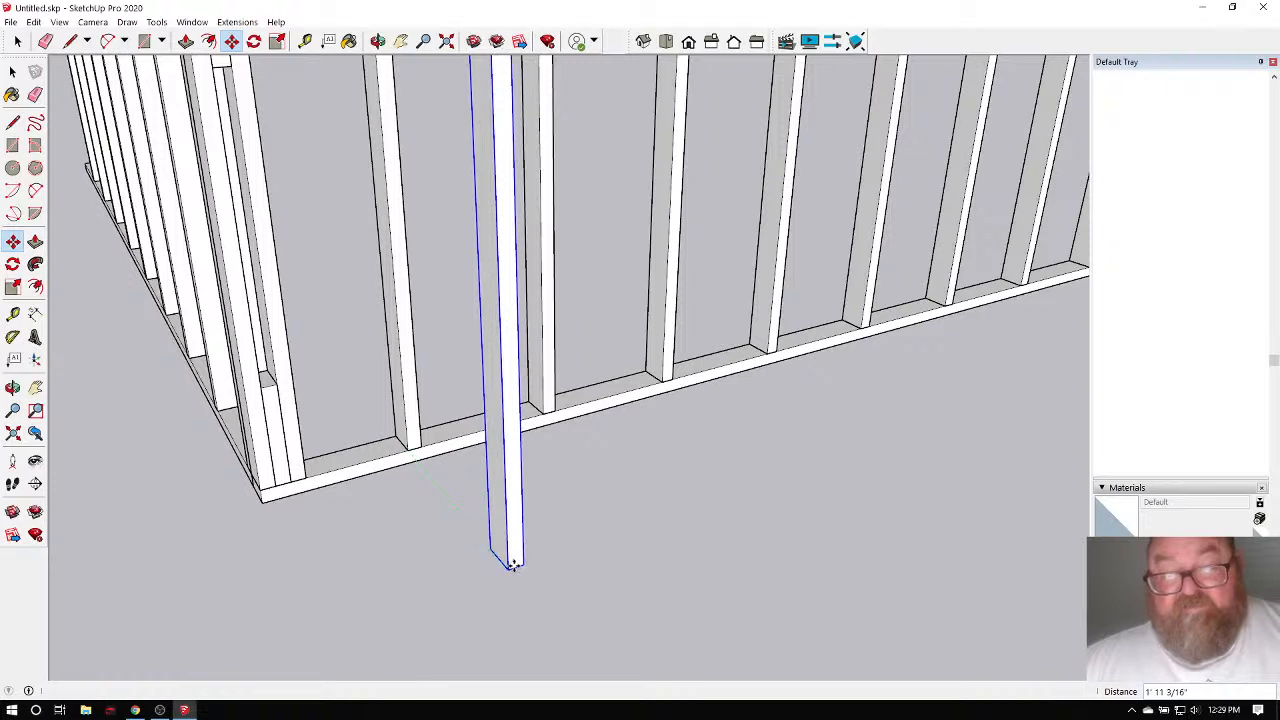
left_click(512, 566)
Copy the stud 16 over and array it into 12 evenly spaced copies.
scroll(510, 570, "up", 4)
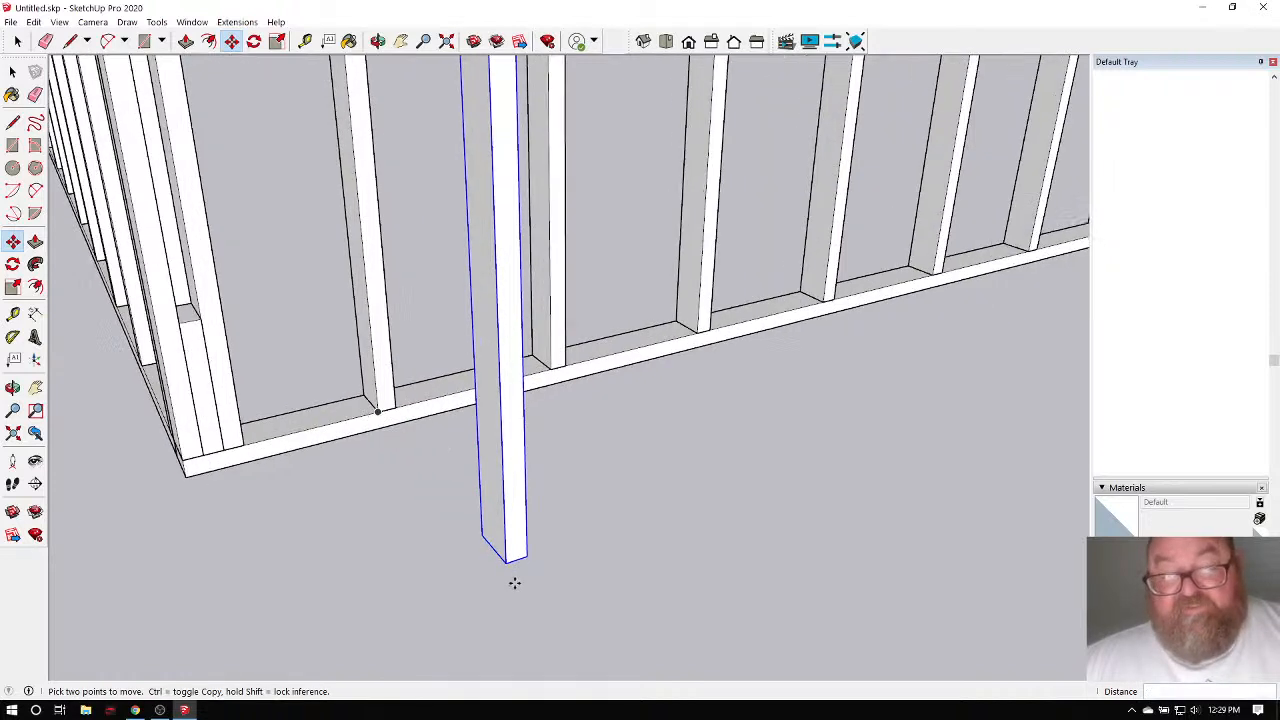
scroll(506, 554, "down", 1)
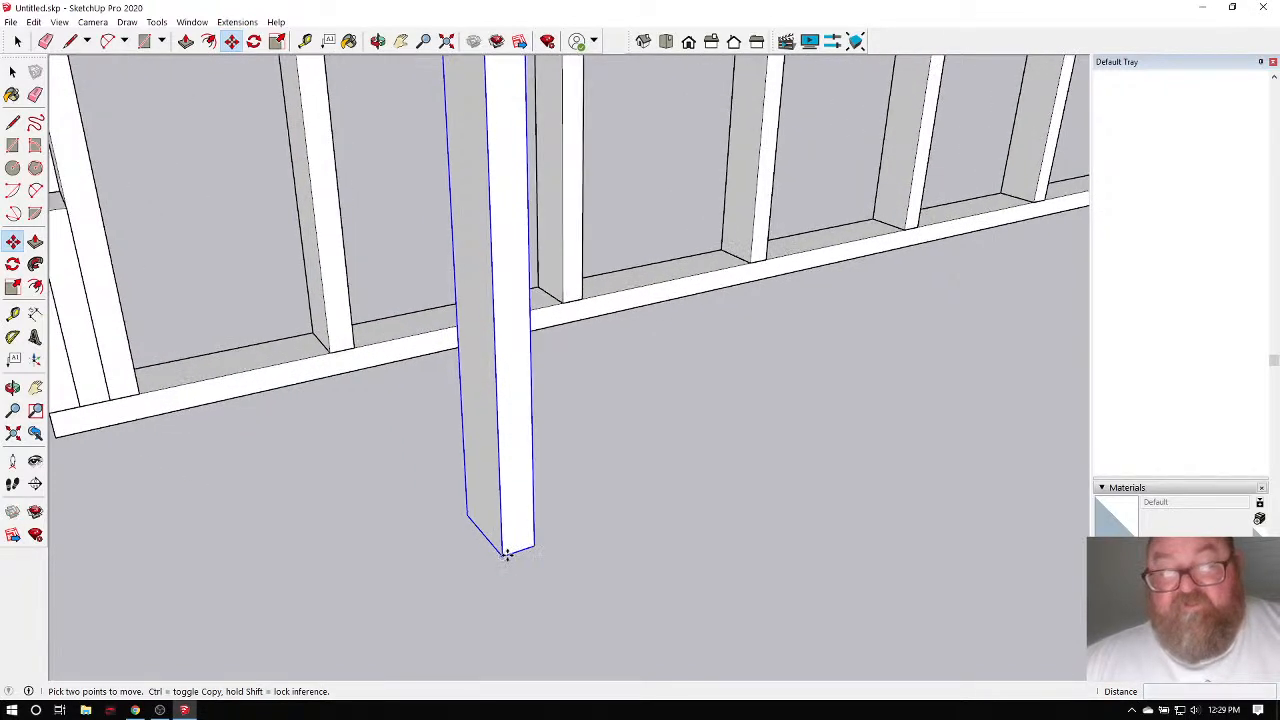
left_click(506, 554)
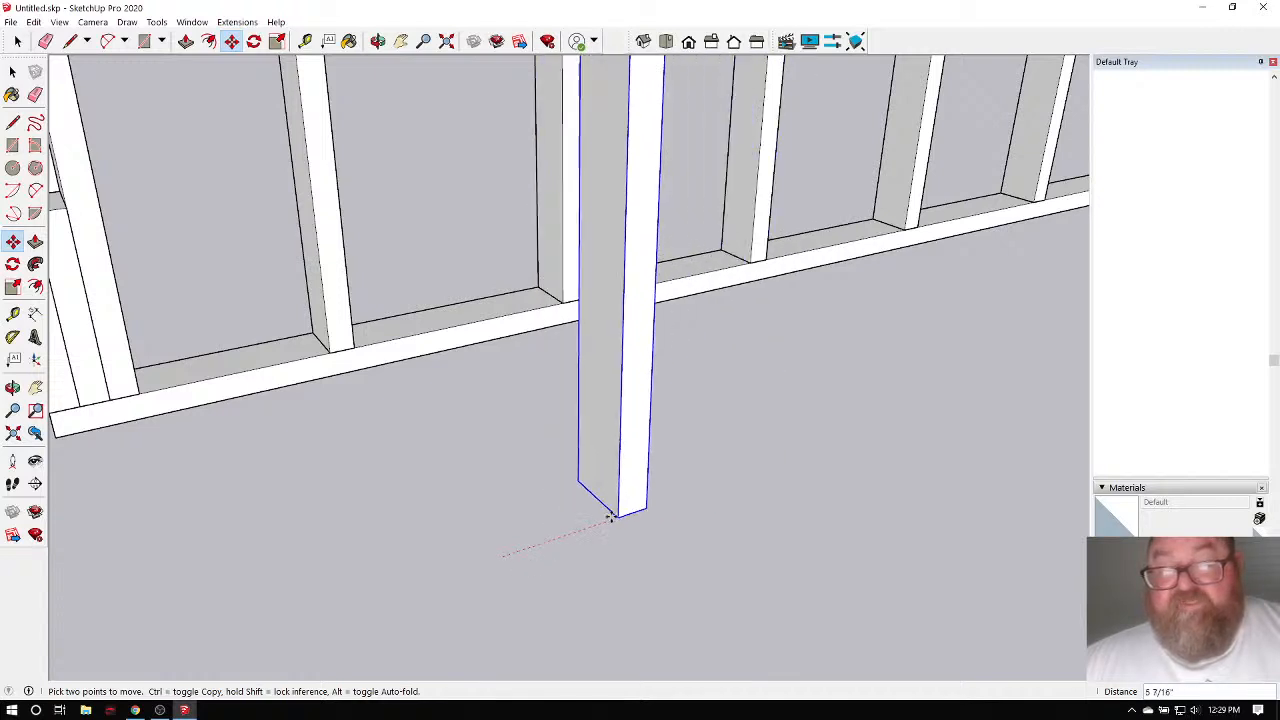
key("ctrl")
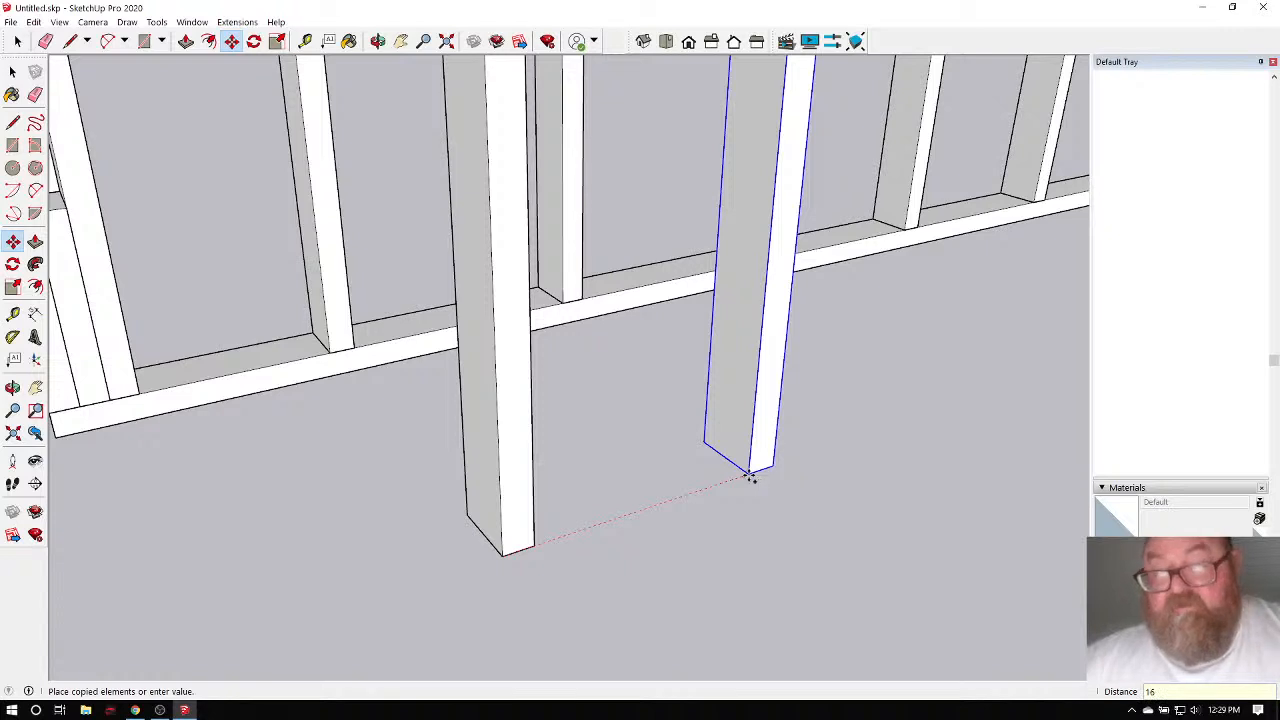
key("Return")
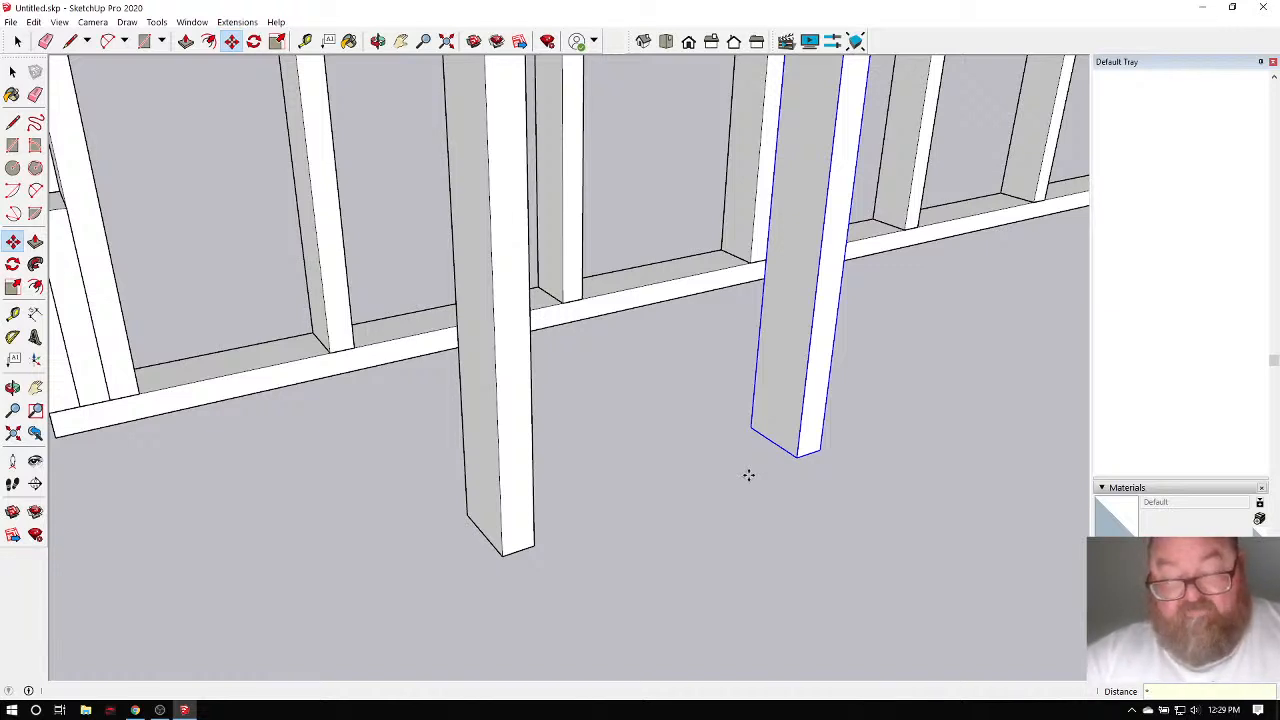
key("Return")
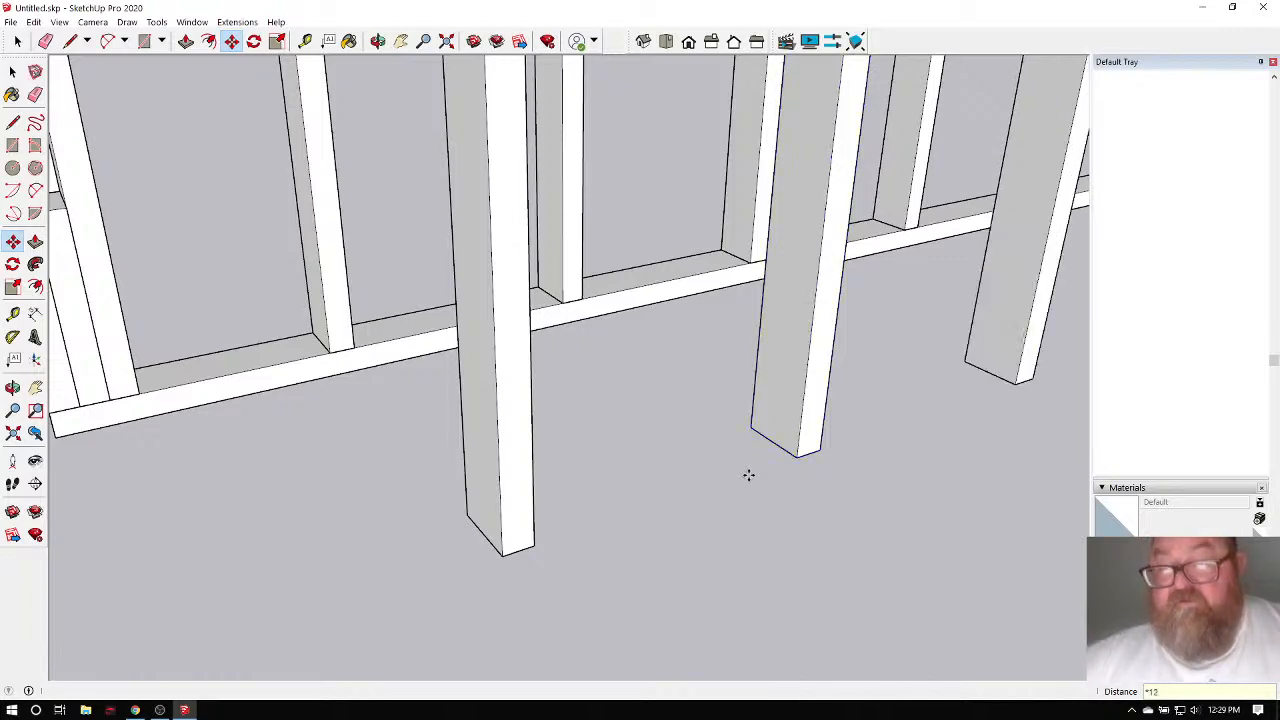
scroll(466, 463, "down", 5)
scroll(440, 487, "down", 6)
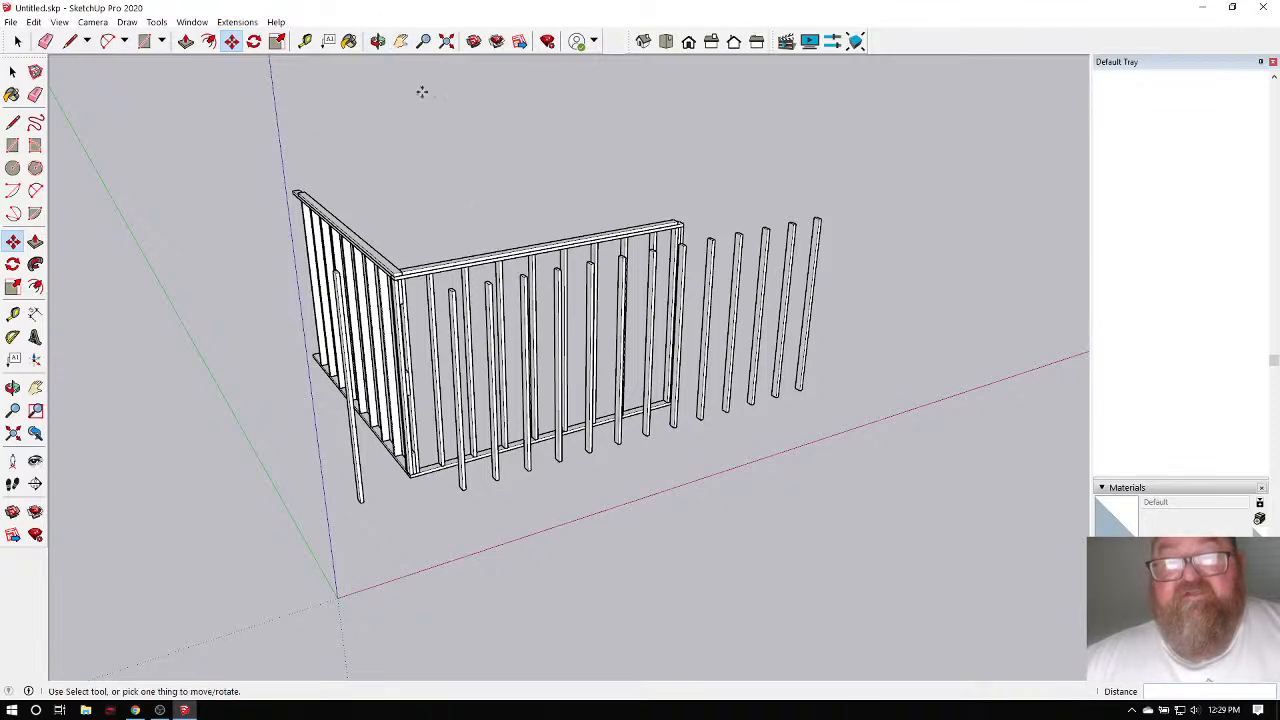
left_click(377, 41)
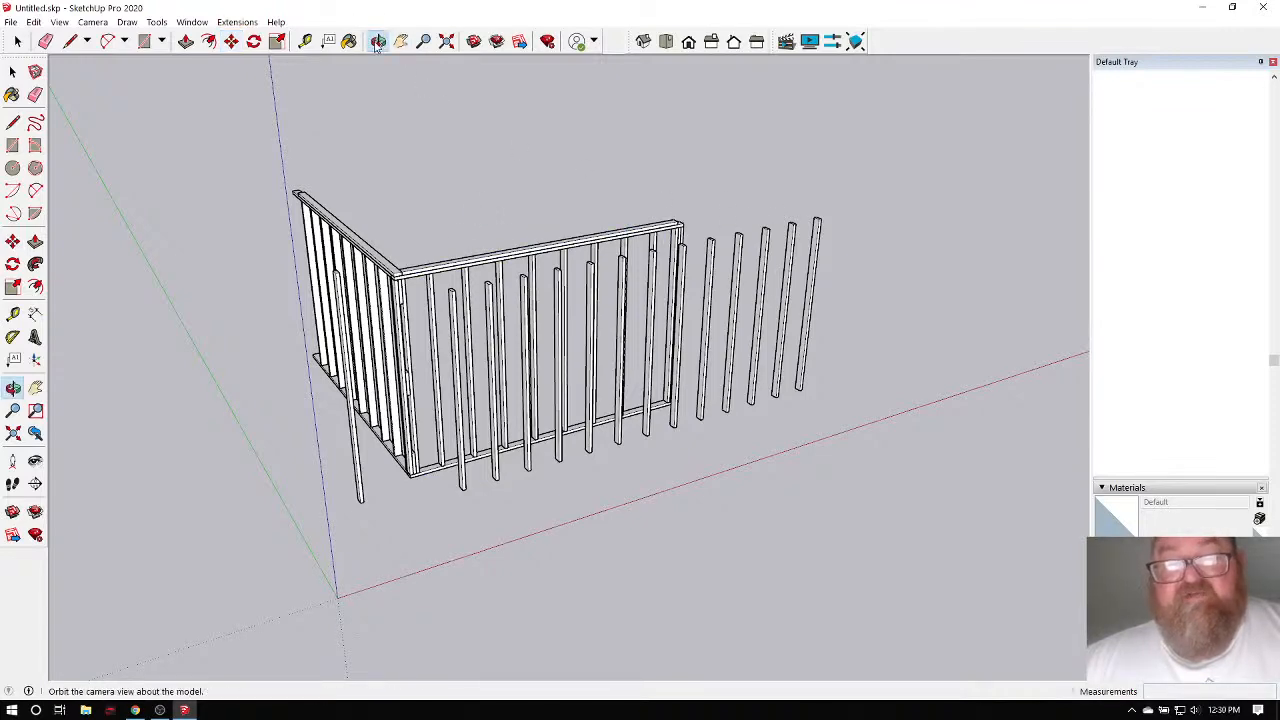
mouse_move(500, 276)
left_mouse_down()
mouse_move(663, 257)
mouse_move(746, 266)
mouse_move(500, 276)
left_mouse_up()
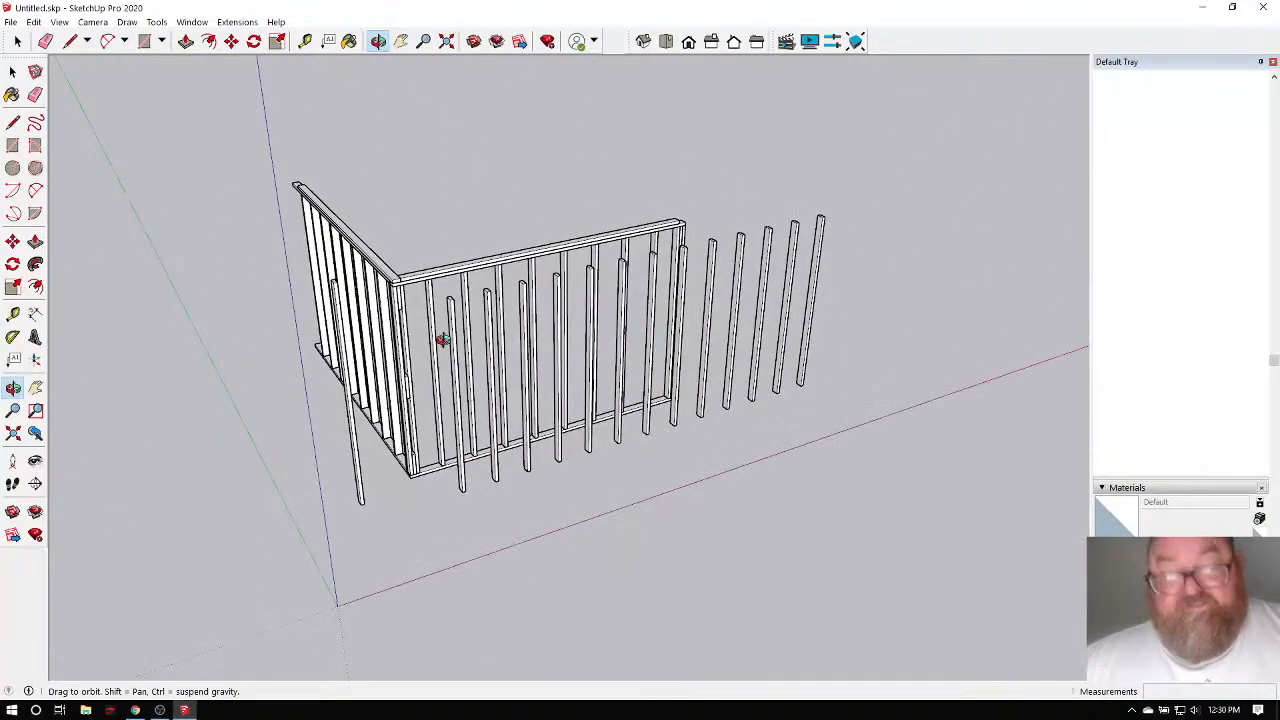
scroll(433, 428, "up", 3)
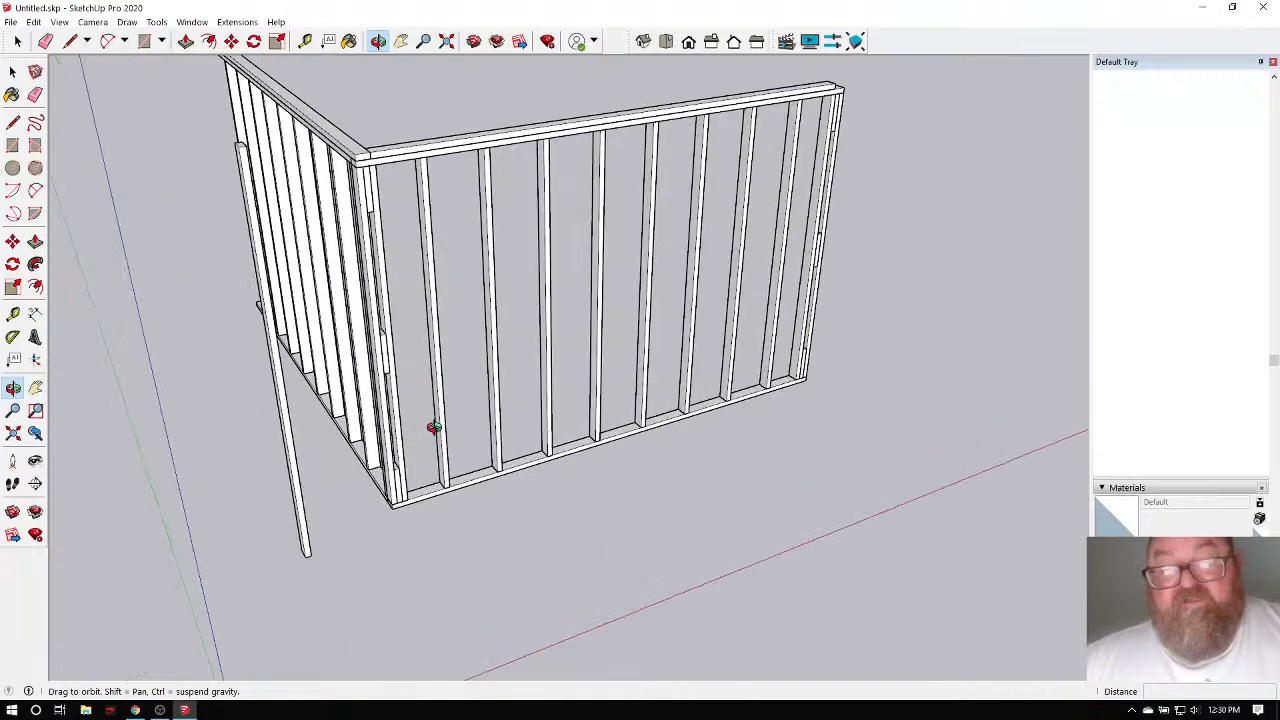
left_click_drag(616, 411, 319, 391)
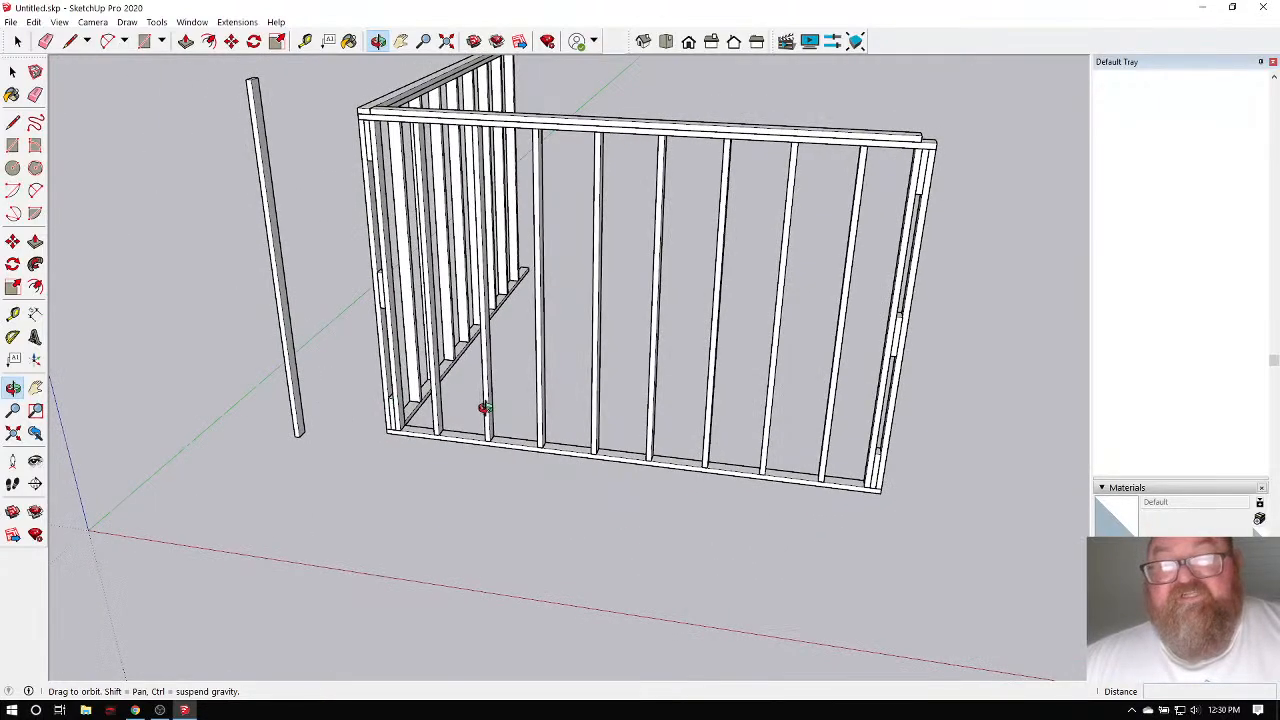
left_click_drag(484, 408, 551, 420)
scroll(449, 449, "up", 4)
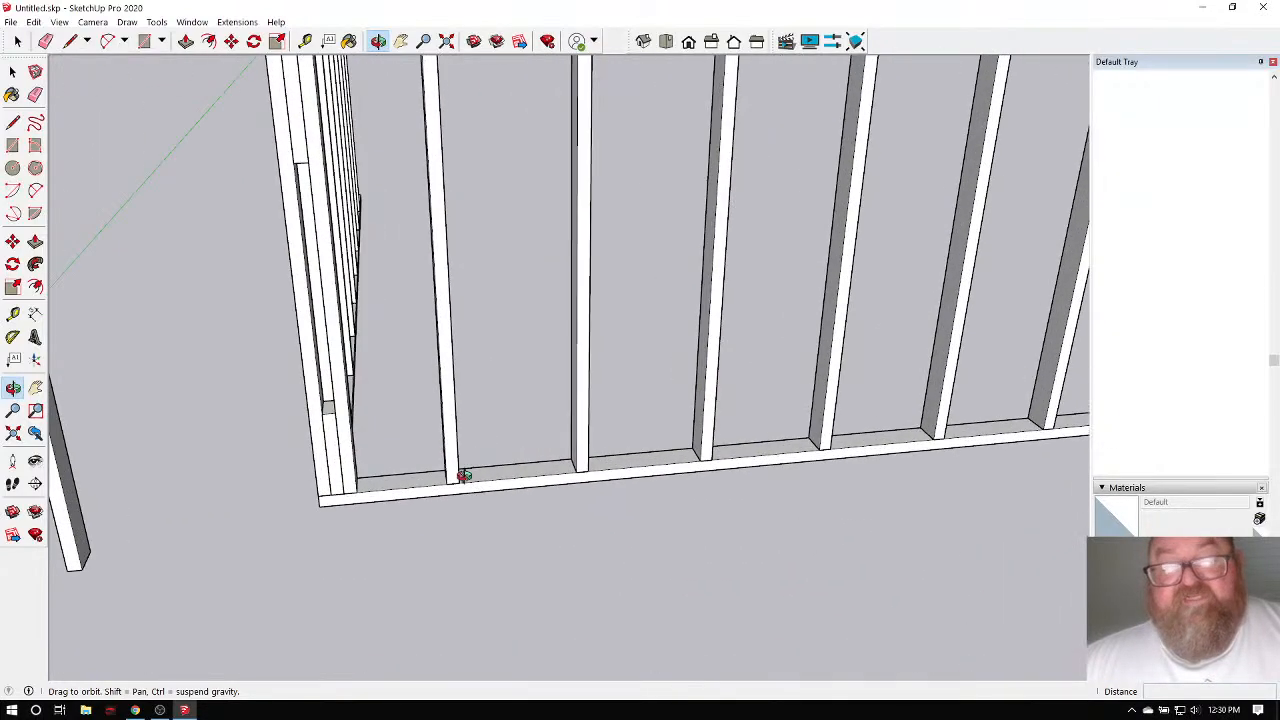
left_click_drag(464, 476, 363, 240)
left_click(17, 41)
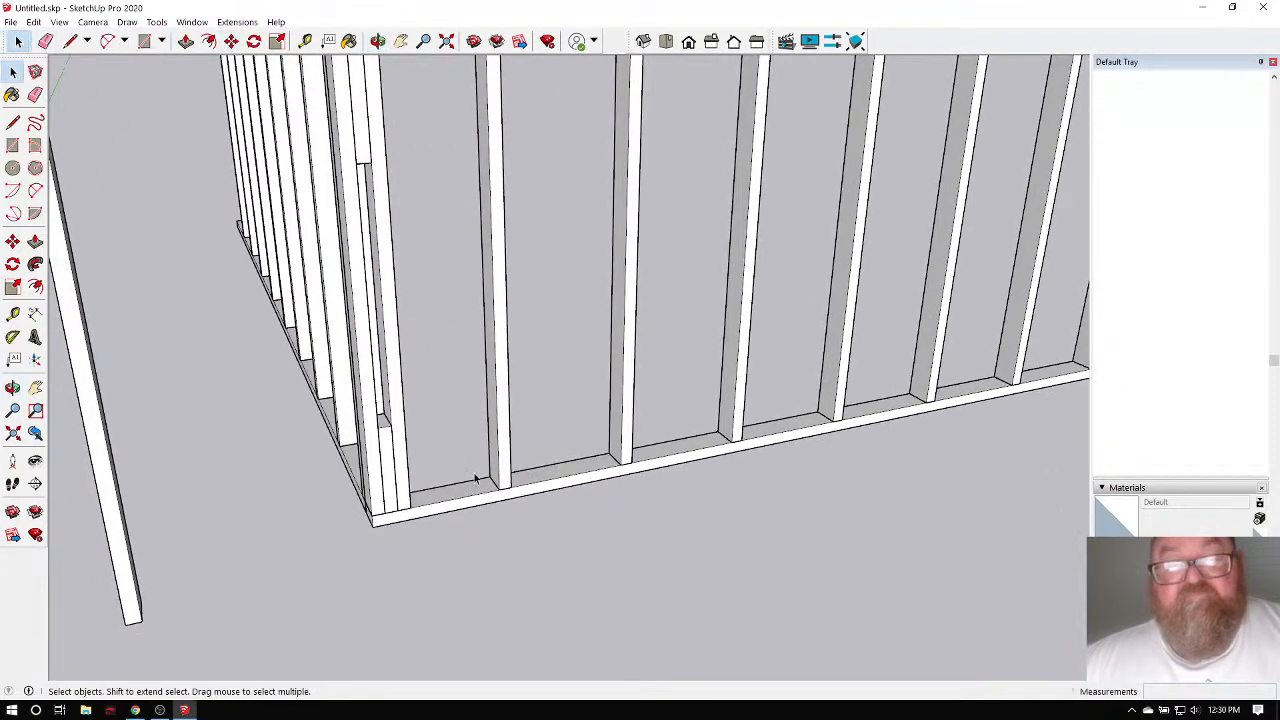
scroll(476, 479, "up", 3)
left_click(537, 471)
scroll(537, 471, "up", 2)
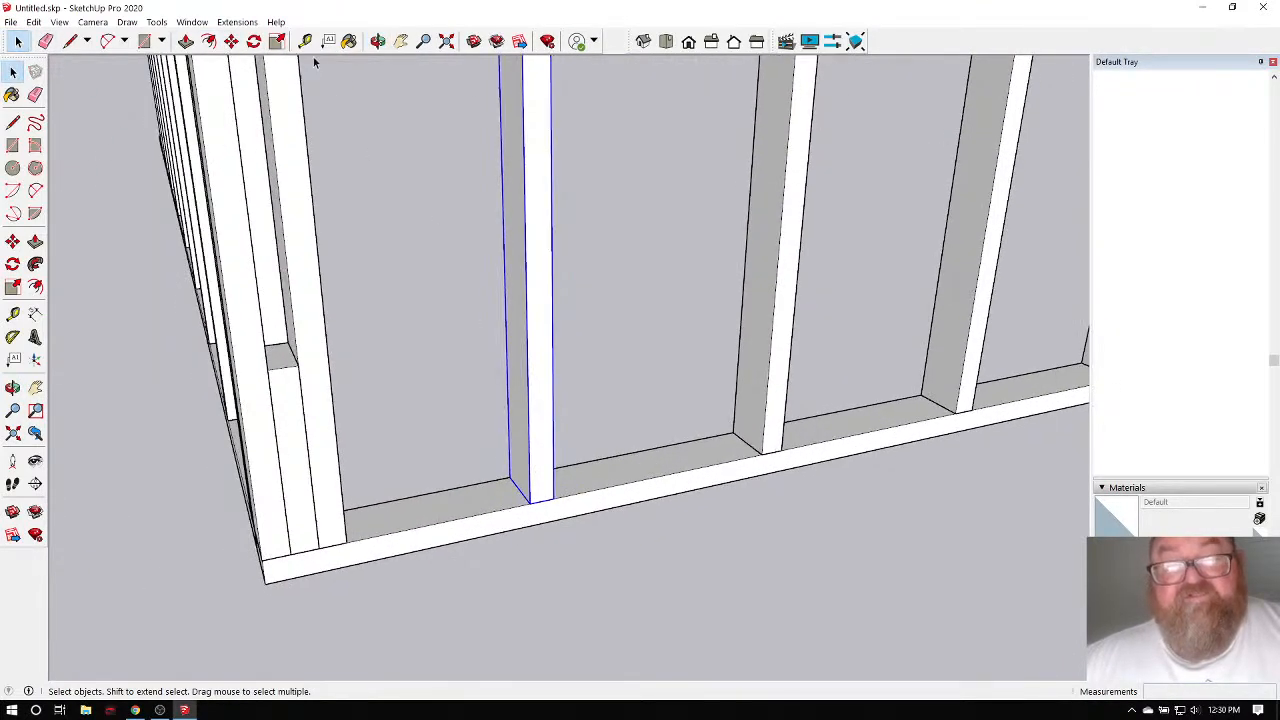
left_click(231, 41)
scroll(530, 420, "down", 2)
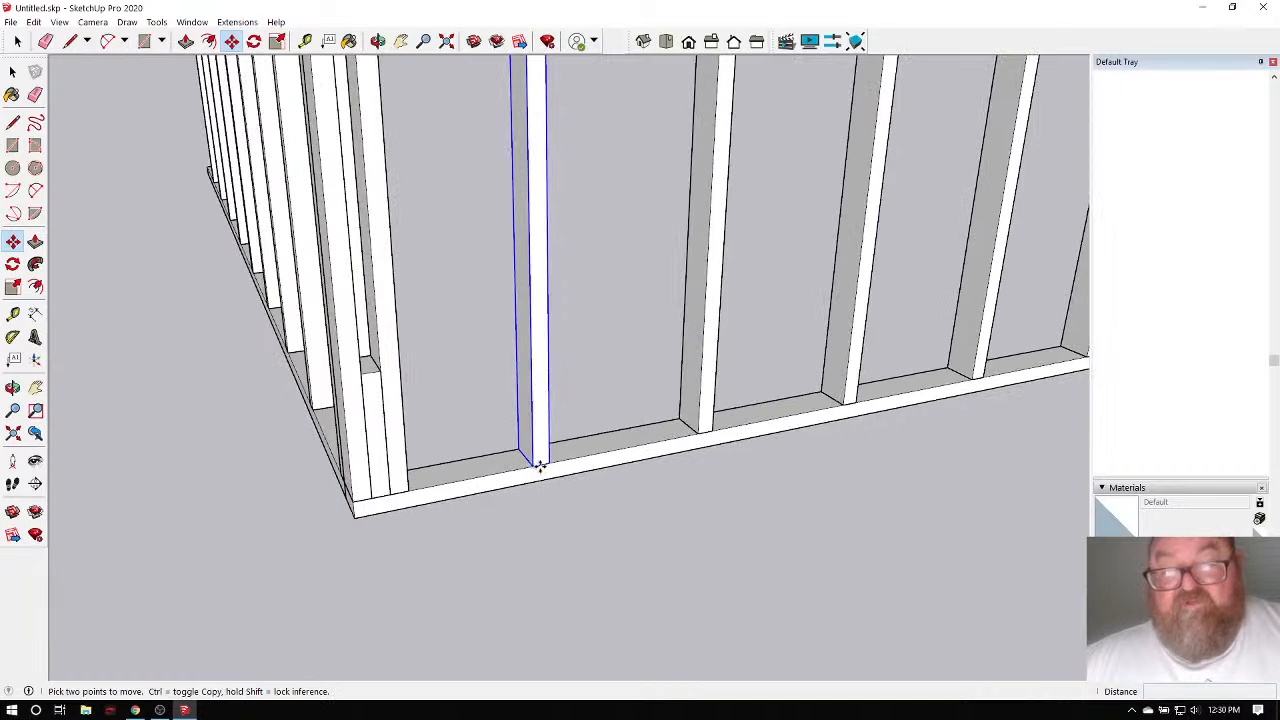
left_click(540, 466)
key("ctrl")
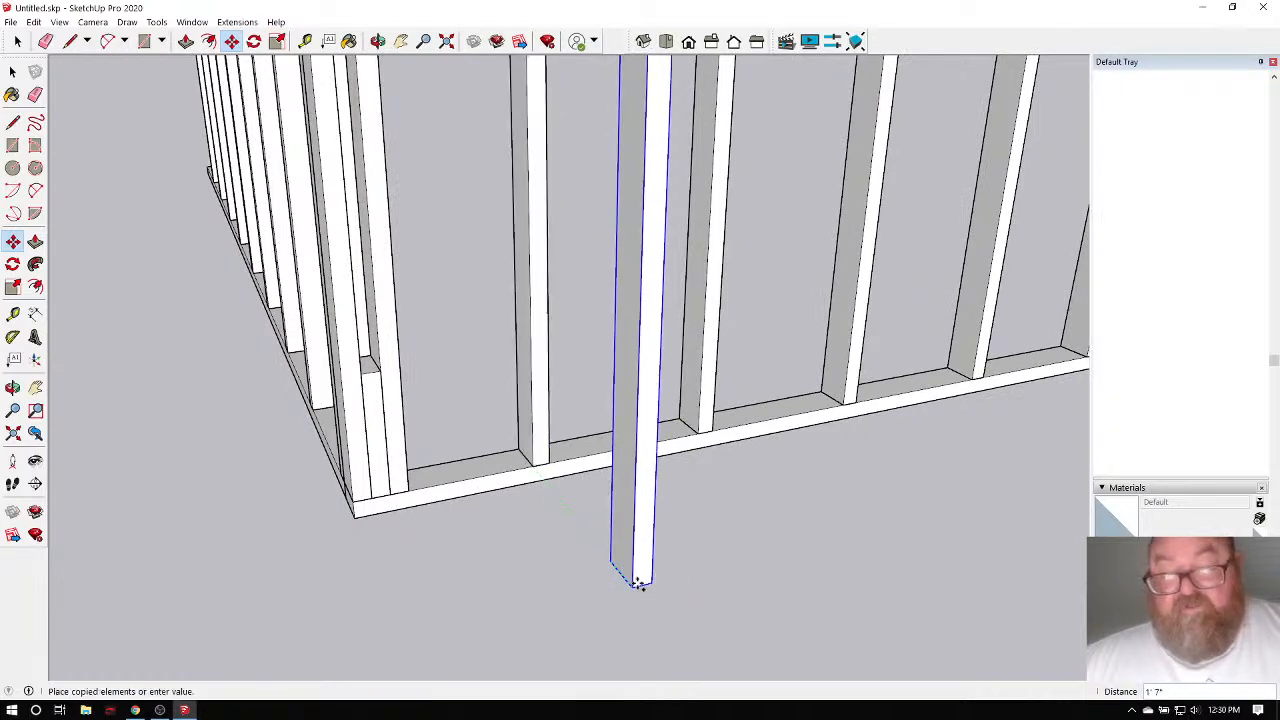
left_click(633, 585)
left_click(633, 585)
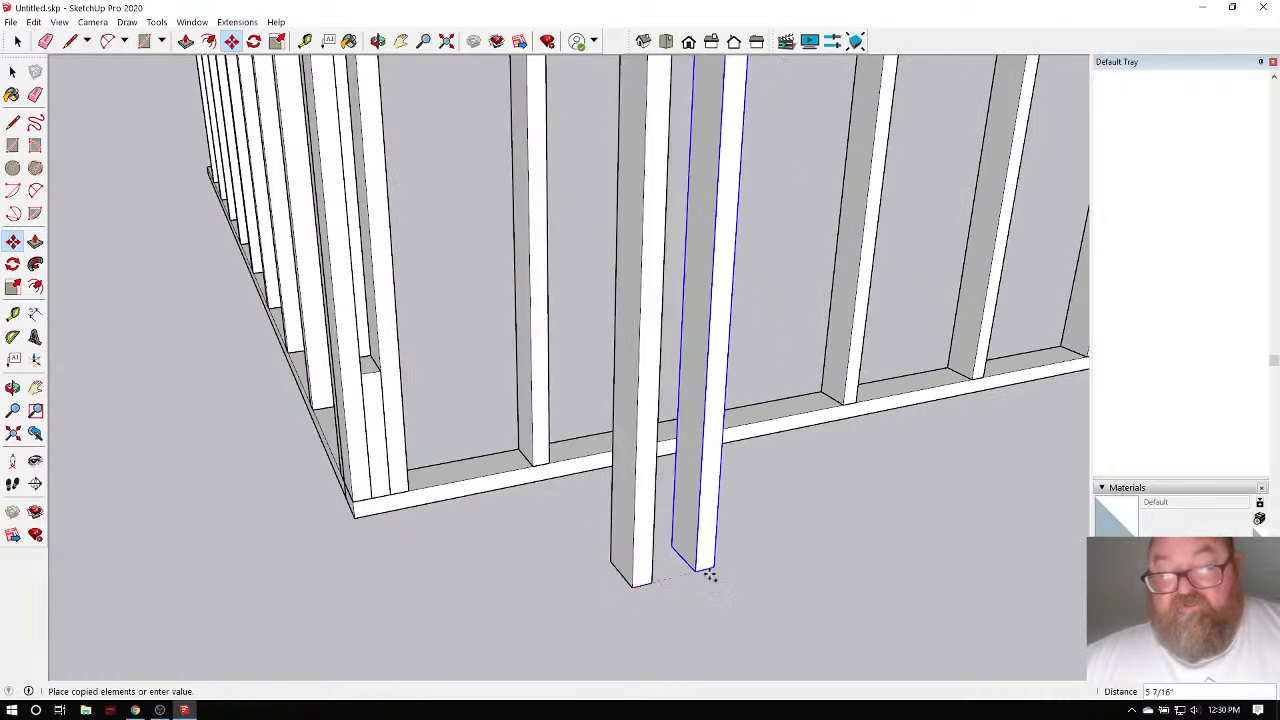
left_click(812, 542)
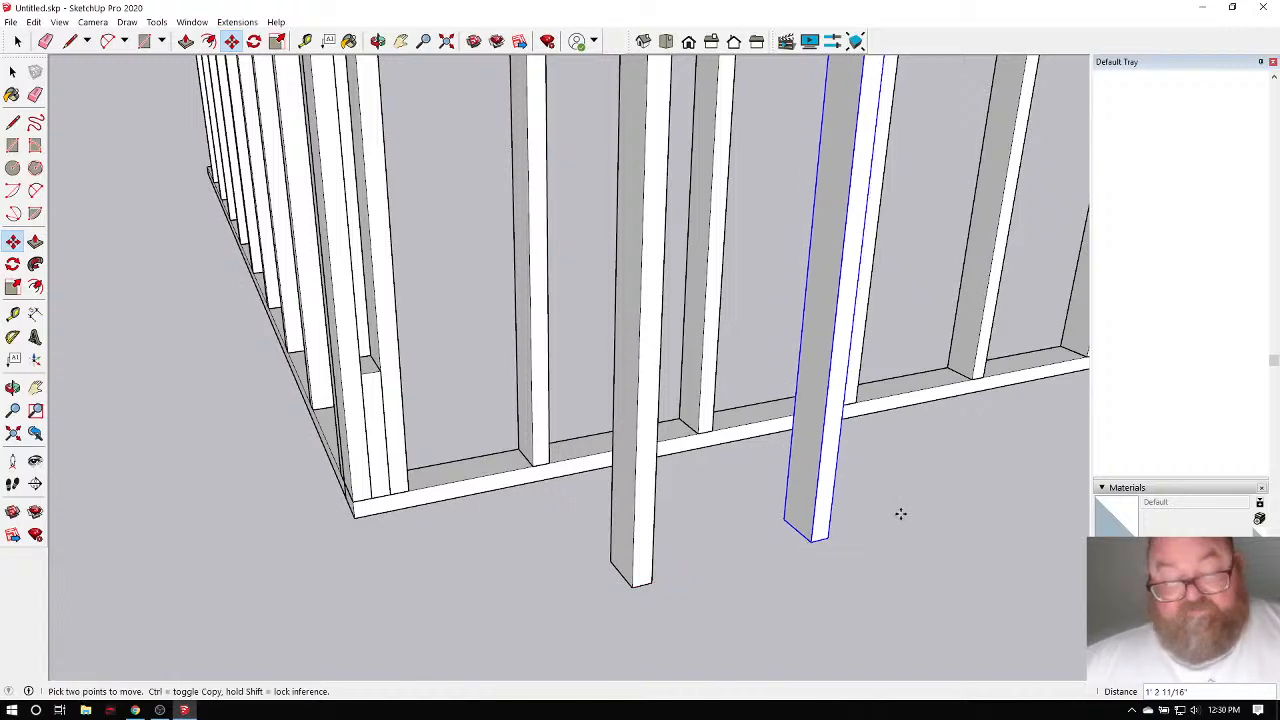
key("Return")
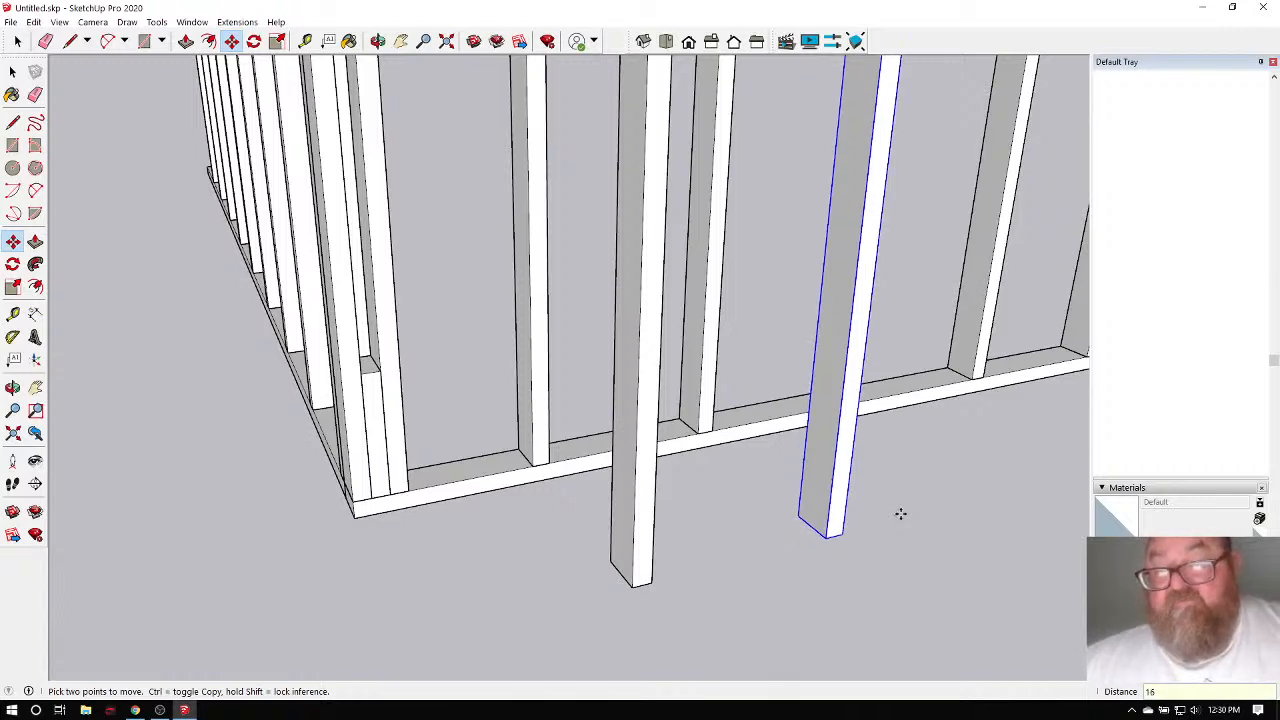
scroll(900, 513, "up", 3)
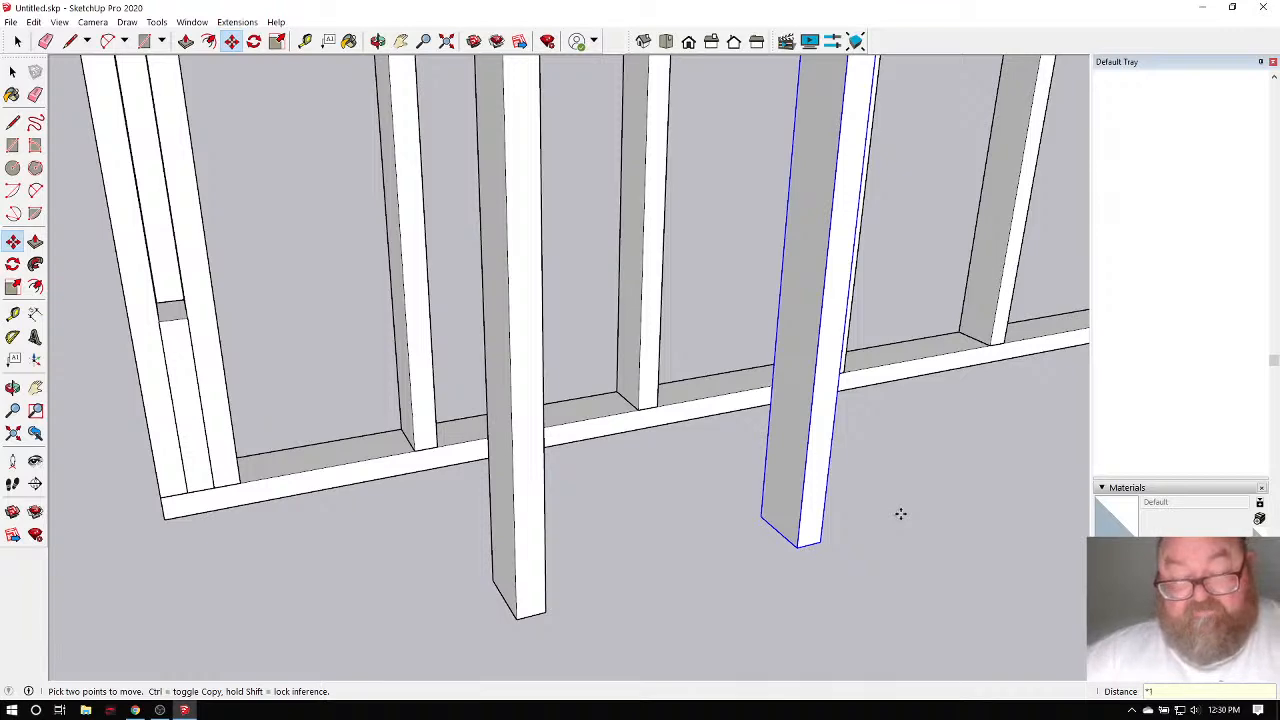
type("x2")
key("Return")
scroll(614, 517, "down", 10)
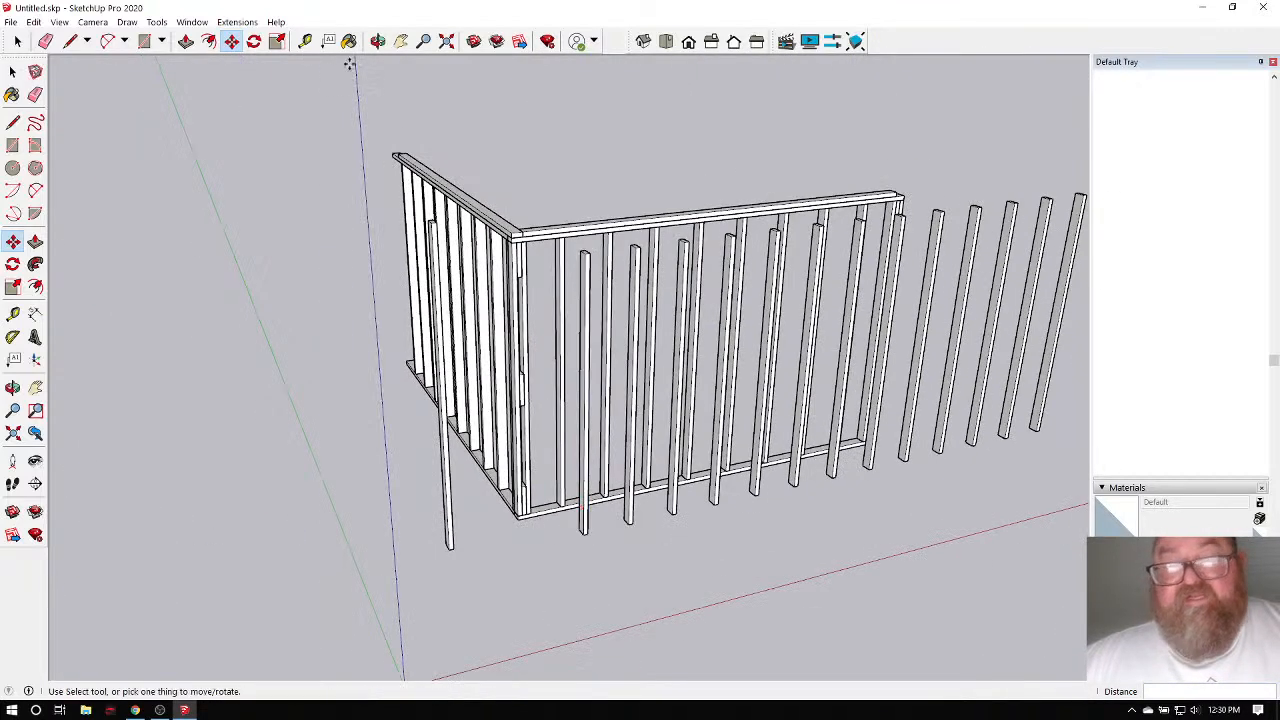
left_click(377, 41)
left_click_drag(397, 229, 645, 502)
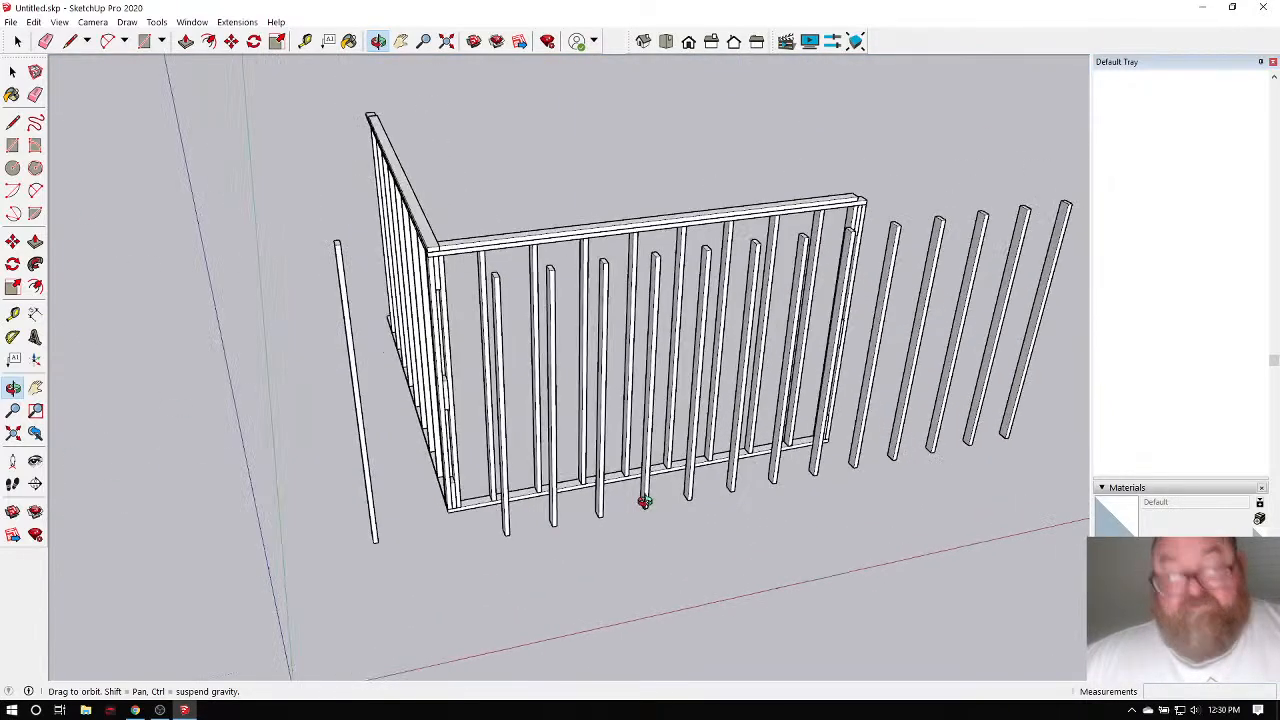
key("ctrl+z")
scroll(509, 530, "up", 5)
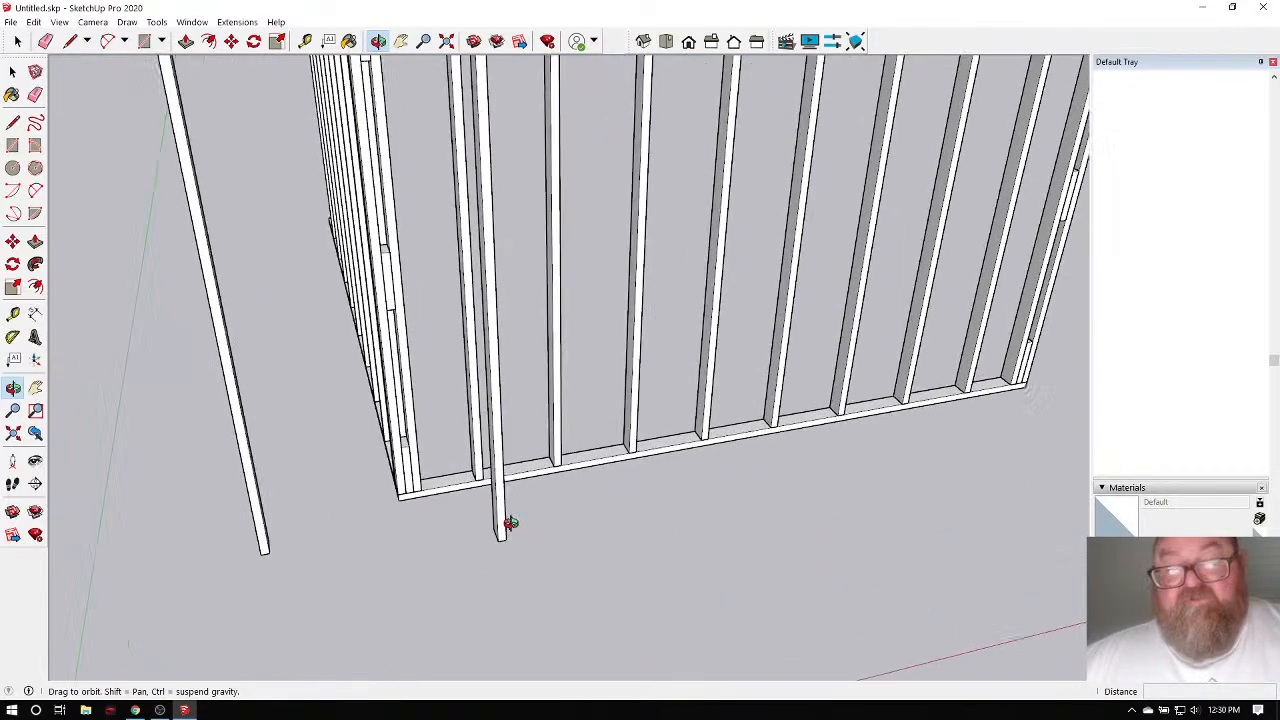
middle_click_drag(471, 486, 579, 488)
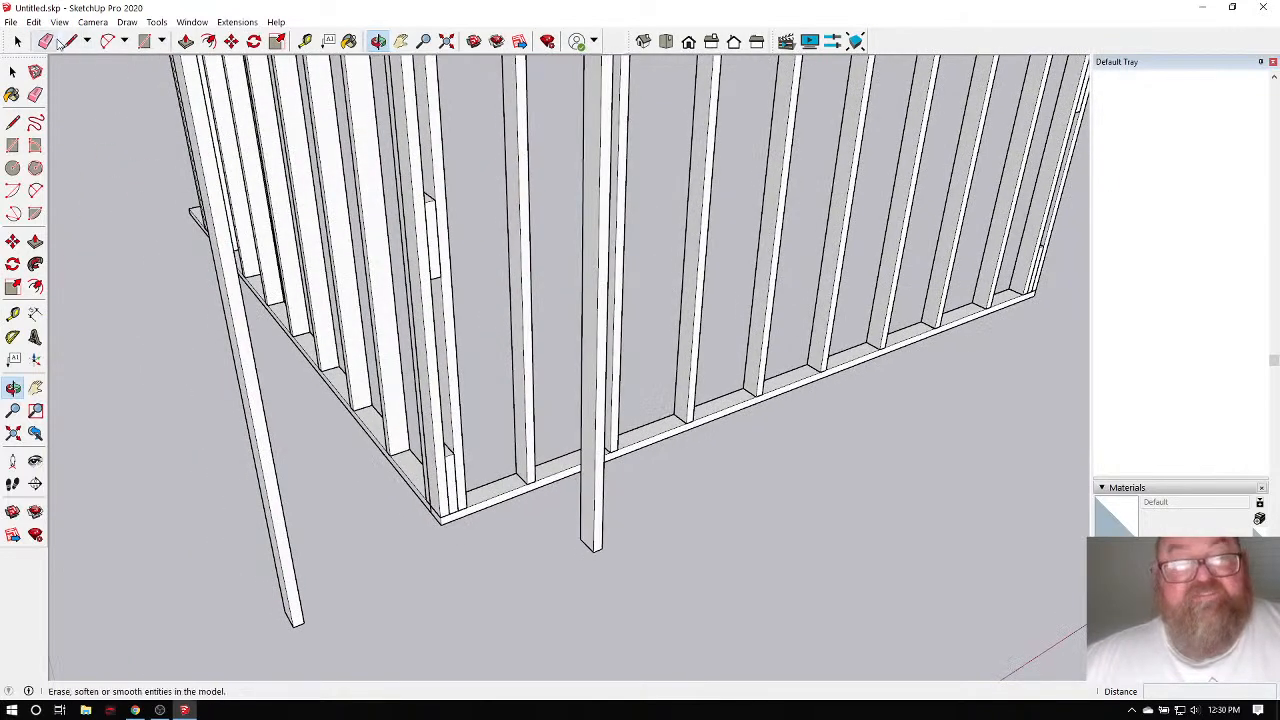
left_click(17, 41)
left_click(593, 545)
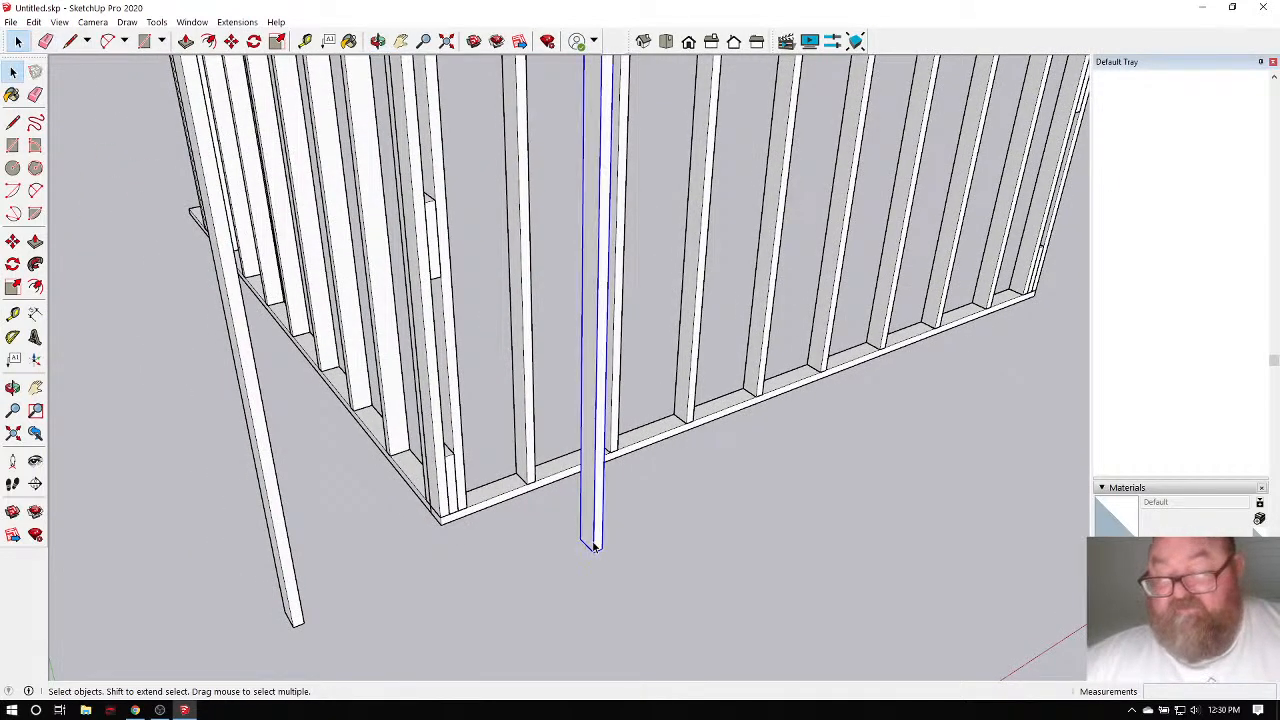
scroll(593, 545, "down", 5)
middle_click_drag(583, 546, 554, 503)
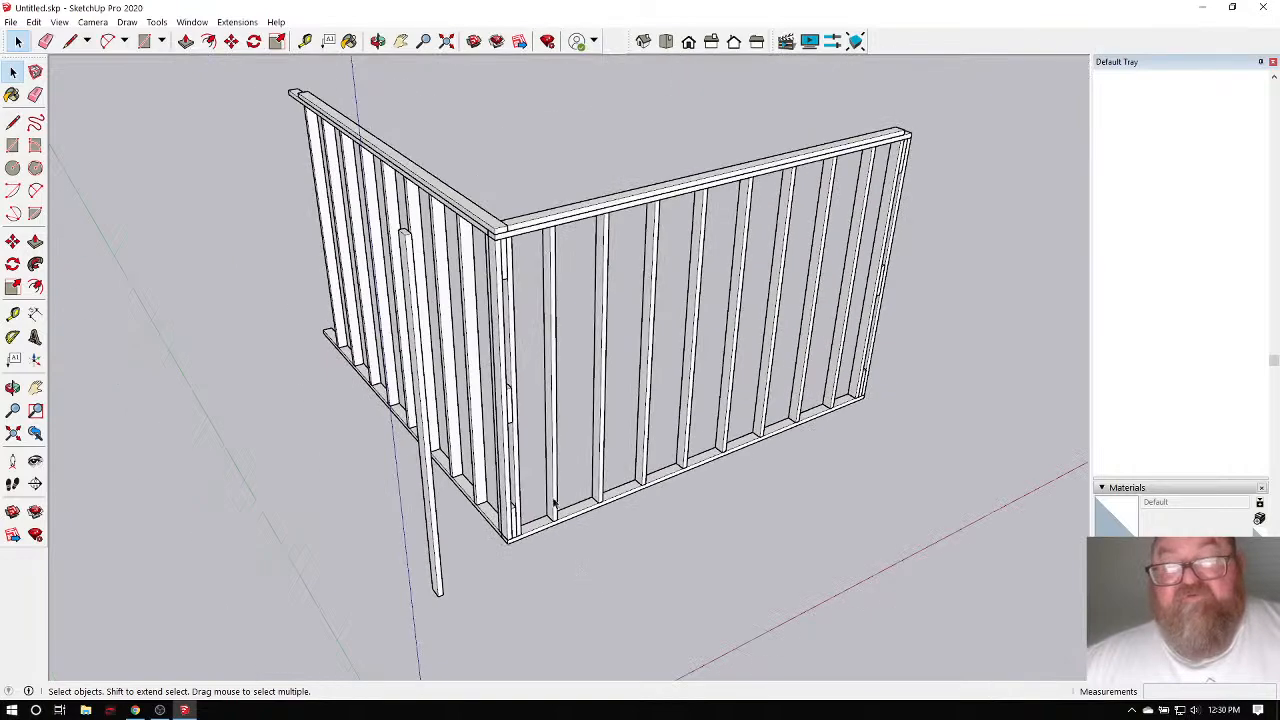
Orbit the view from the wall corner around to the long wall frame.
left_click(378, 41)
left_click_drag(505, 372, 519, 477)
left_click_drag(581, 418, 491, 320)
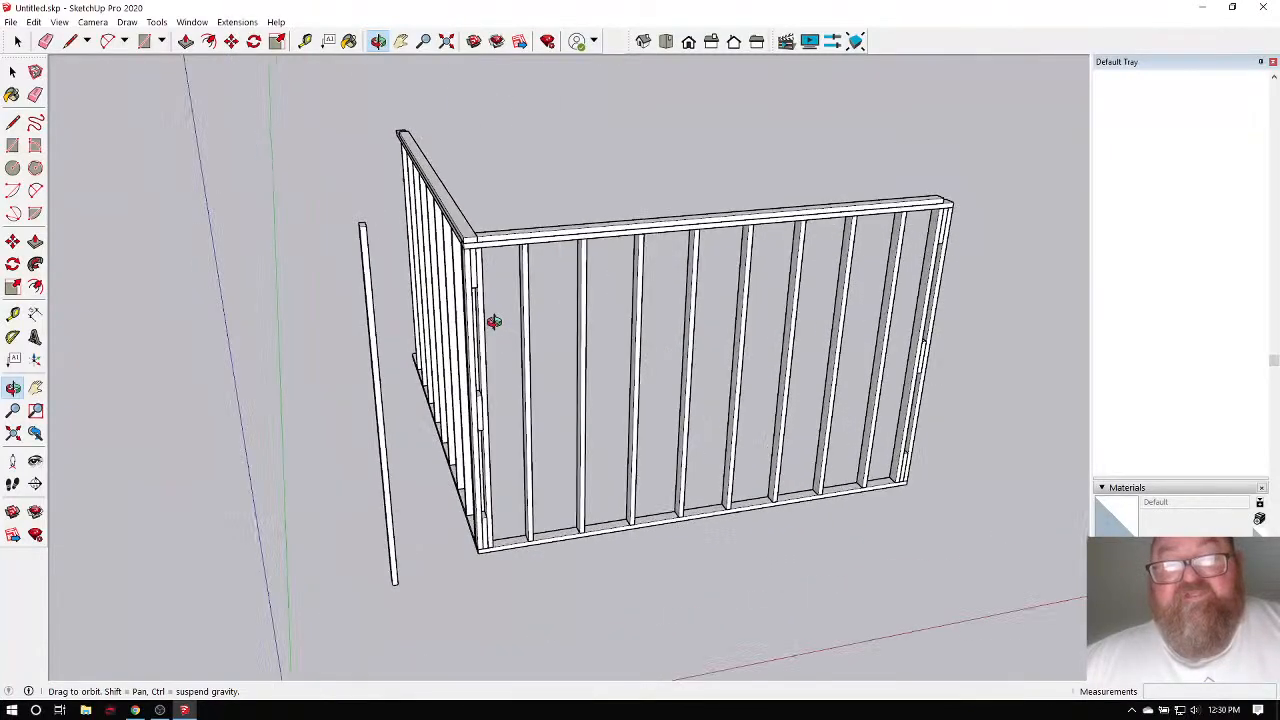
scroll(494, 330, "up", 3)
scroll(467, 390, "down", 2)
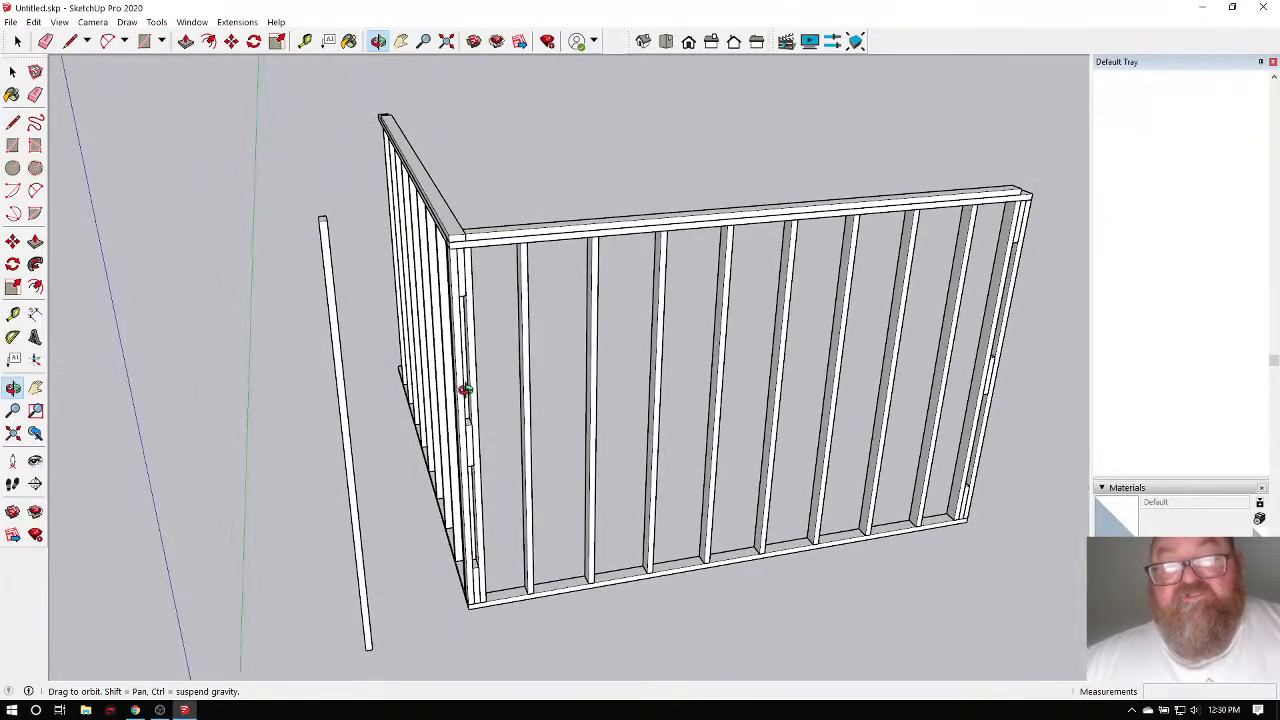
scroll(470, 298, "up", 2)
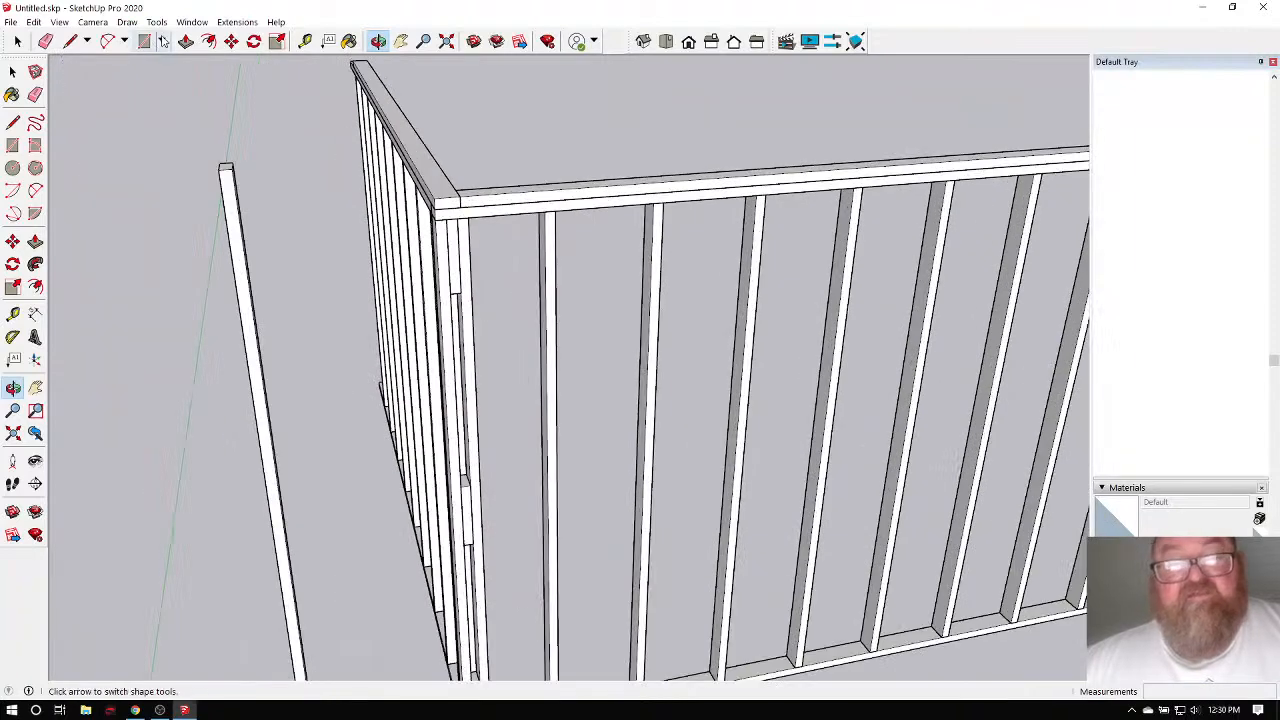
Start a Rectangle at the long wall's bottom corner as the sheathing's first point.
left_click(69, 41)
left_click(144, 41)
scroll(466, 129, "down", 3)
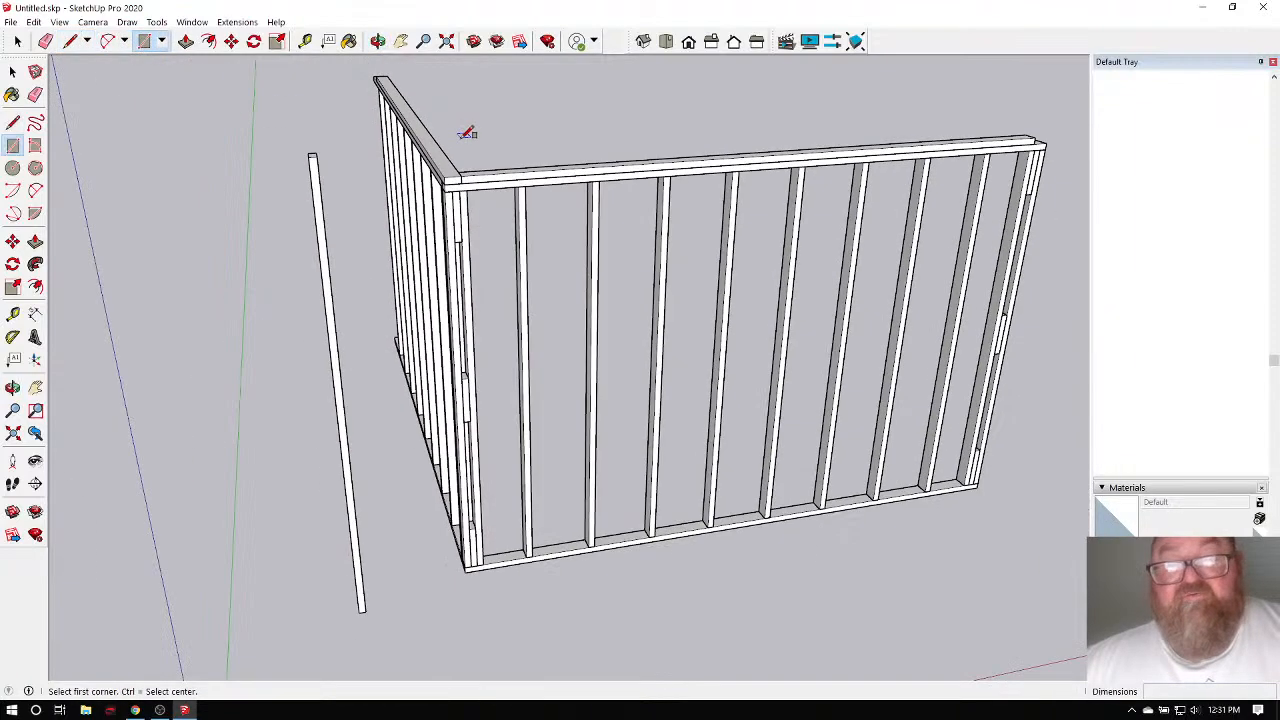
scroll(605, 370, "up", 4)
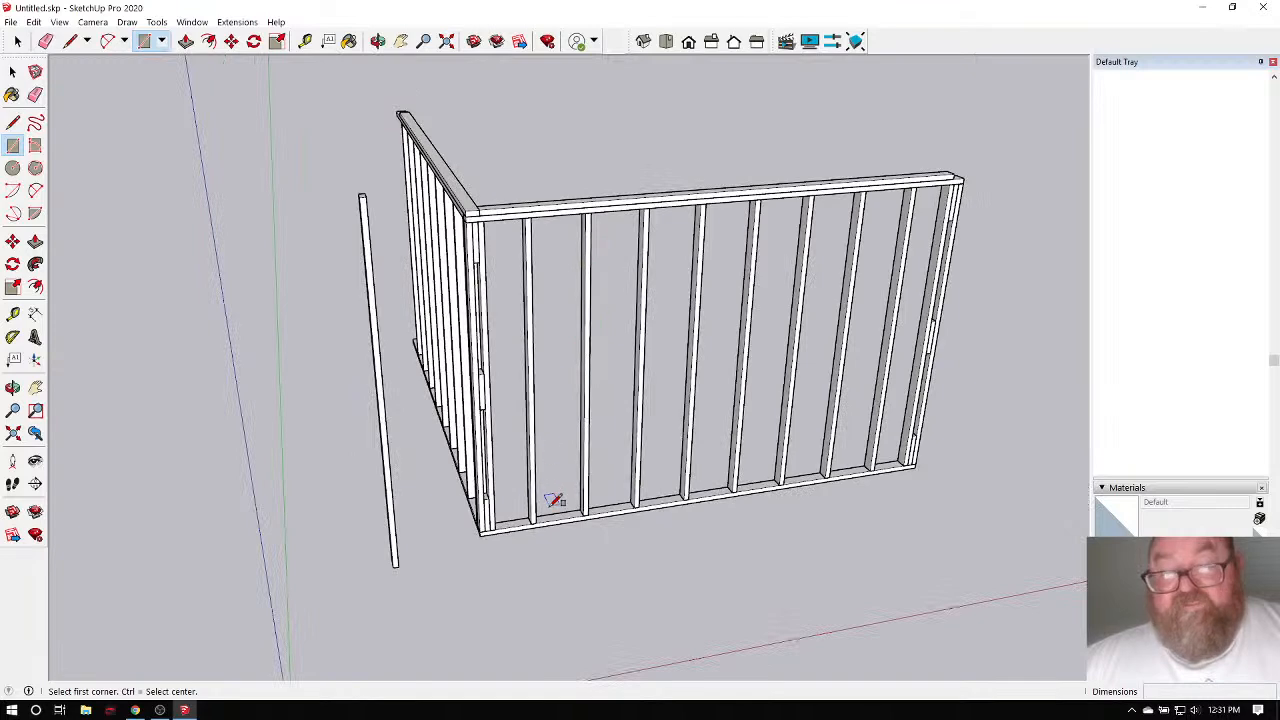
scroll(555, 508, "up", 5)
left_click(434, 548)
scroll(434, 548, "down", 6)
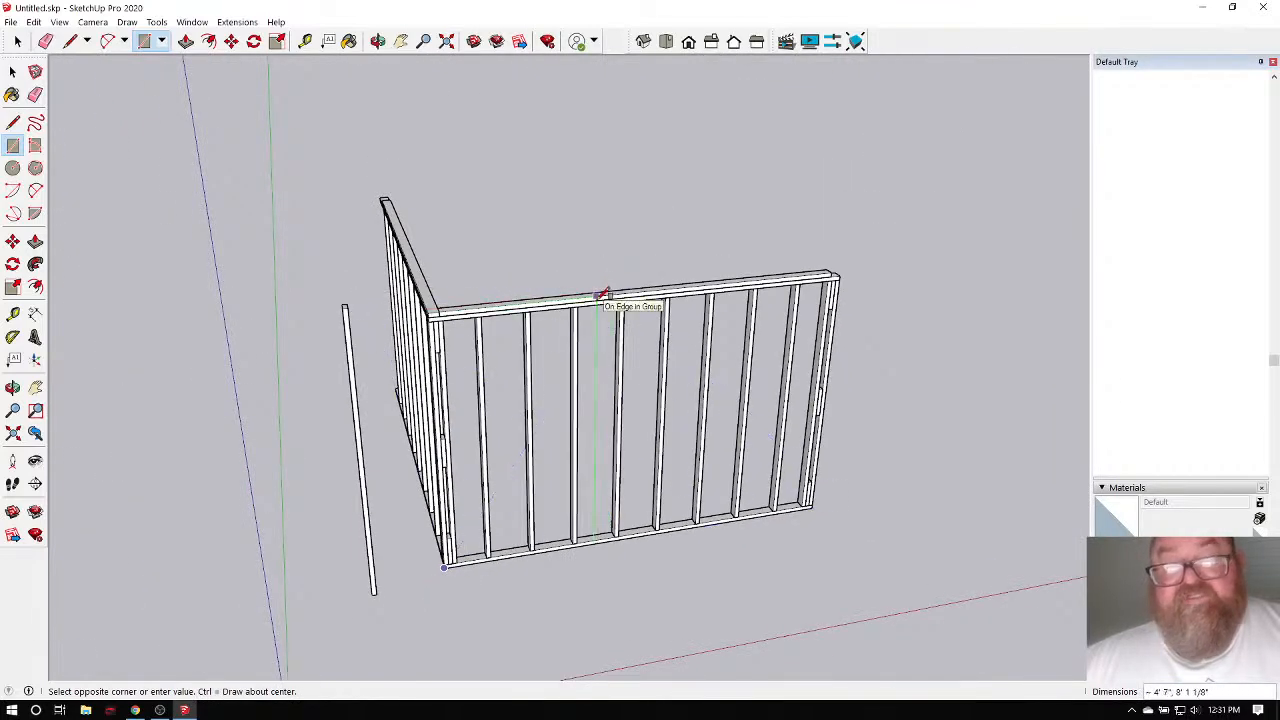
left_click(192, 21)
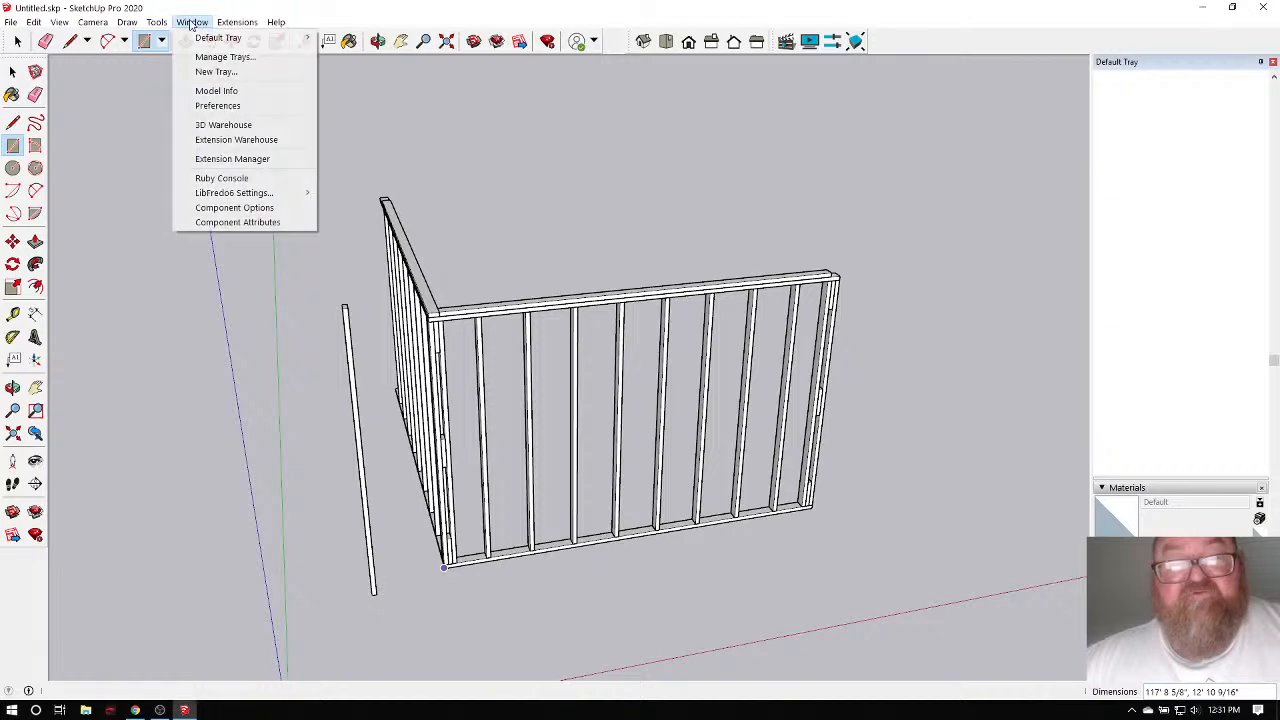
left_click(213, 123)
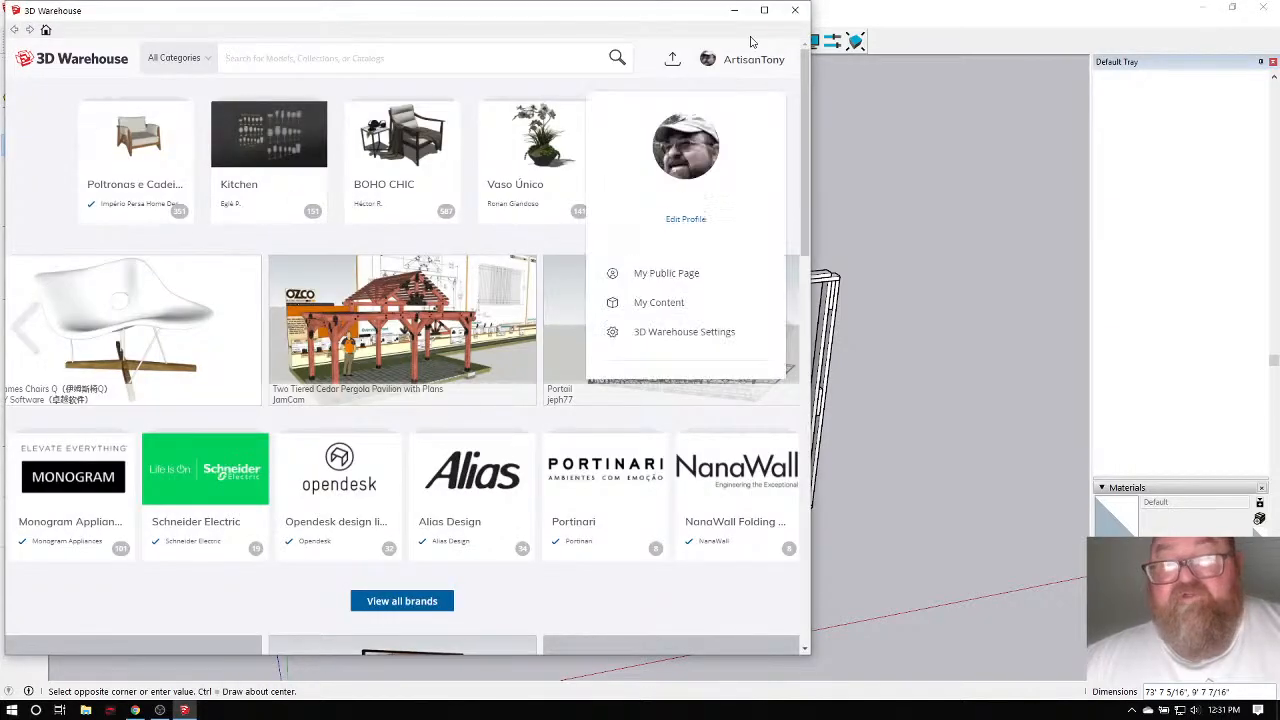
left_click(795, 10)
scroll(629, 363, "up", 8)
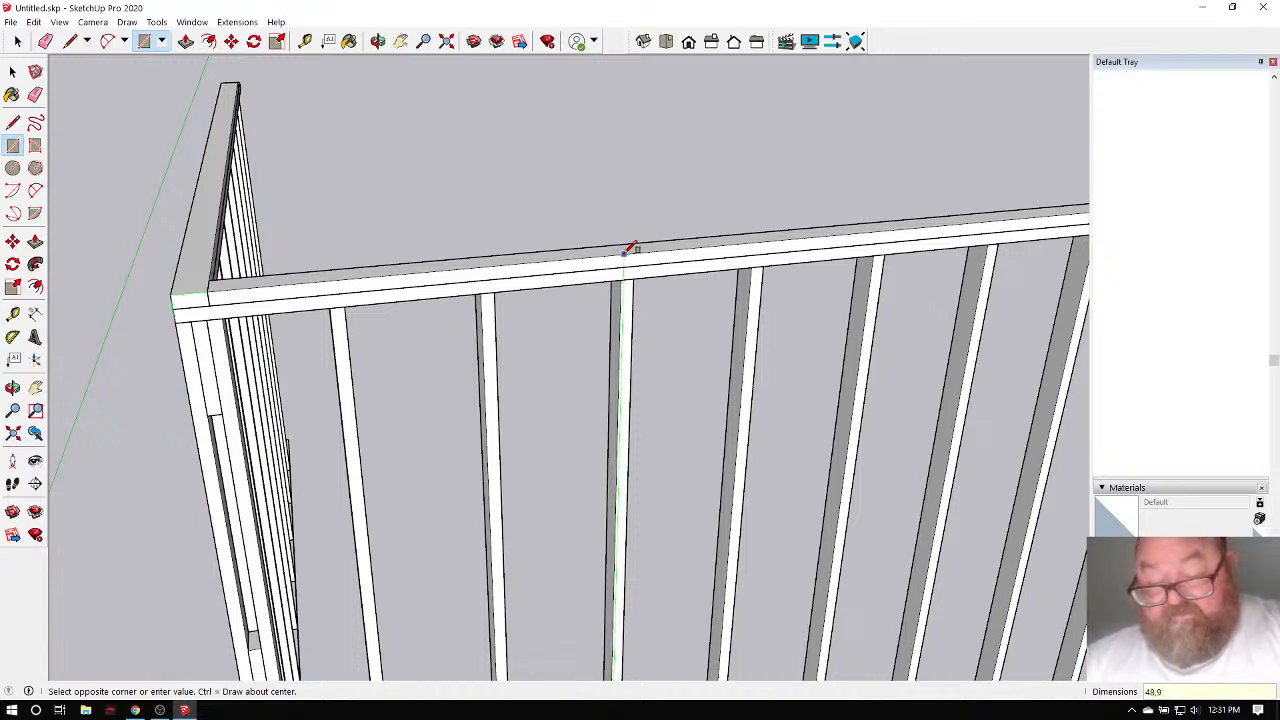
left_click(627, 251)
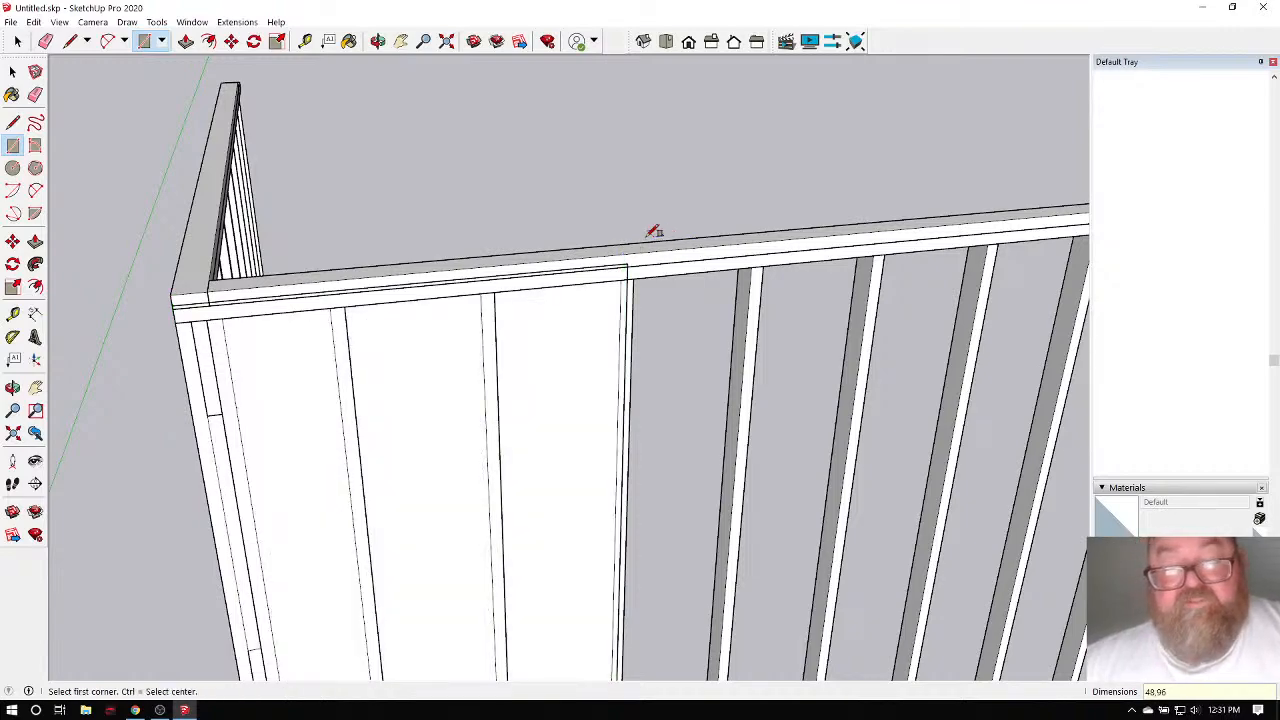
middle_click_drag(654, 229, 603, 166)
left_click(378, 41)
mouse_move(449, 183)
left_mouse_down()
mouse_move(651, 171)
mouse_move(131, 189)
mouse_move(461, 193)
left_mouse_up()
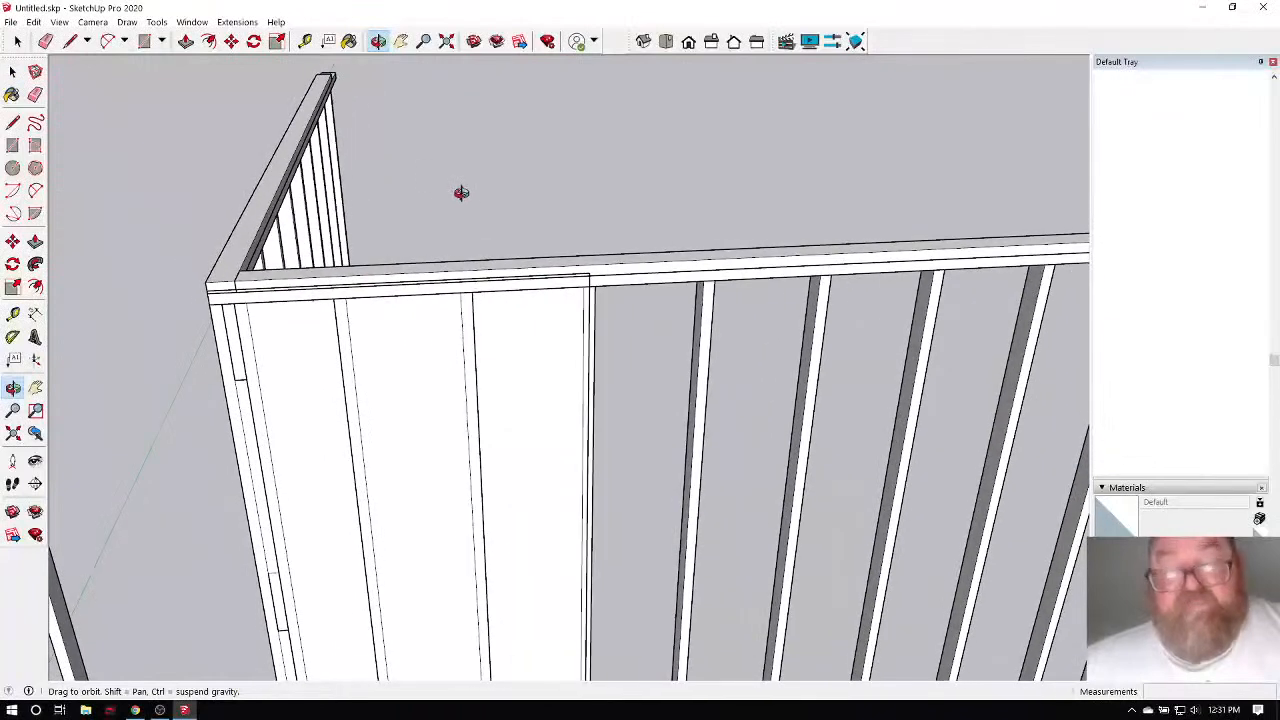
scroll(464, 192, "down", 6)
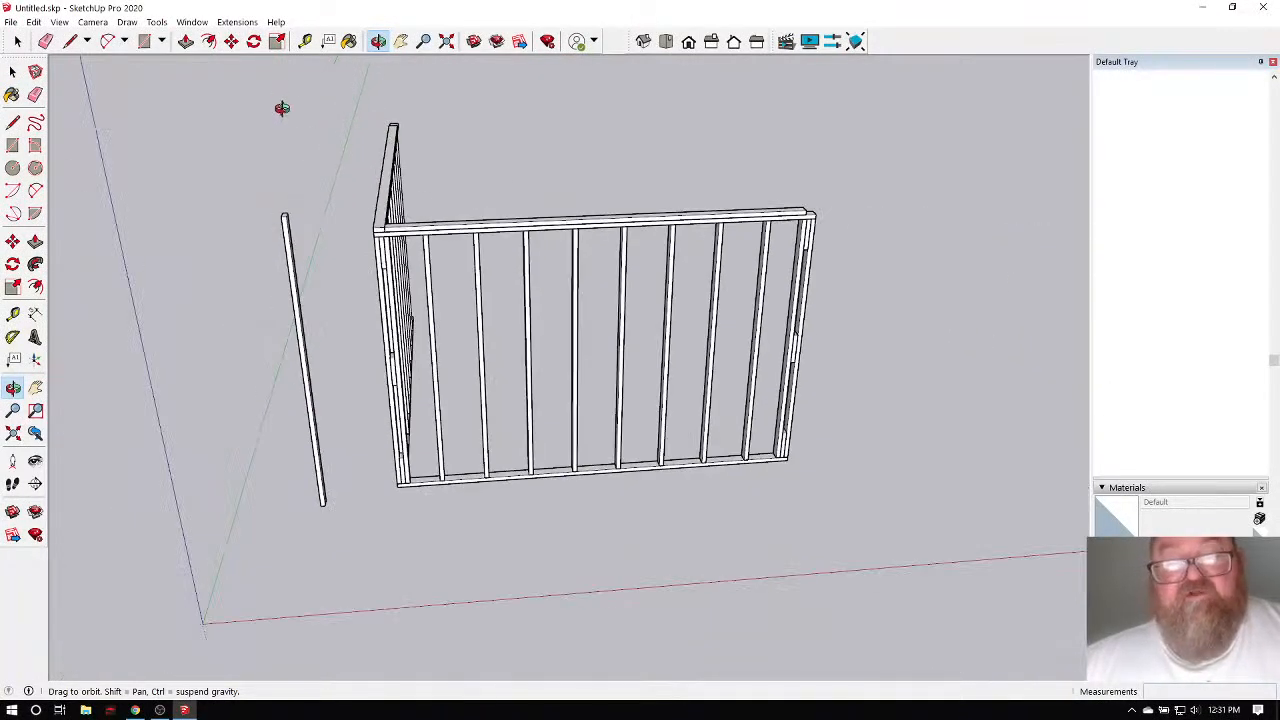
left_click(17, 41)
left_click_drag(353, 104, 870, 525)
right_click(533, 231)
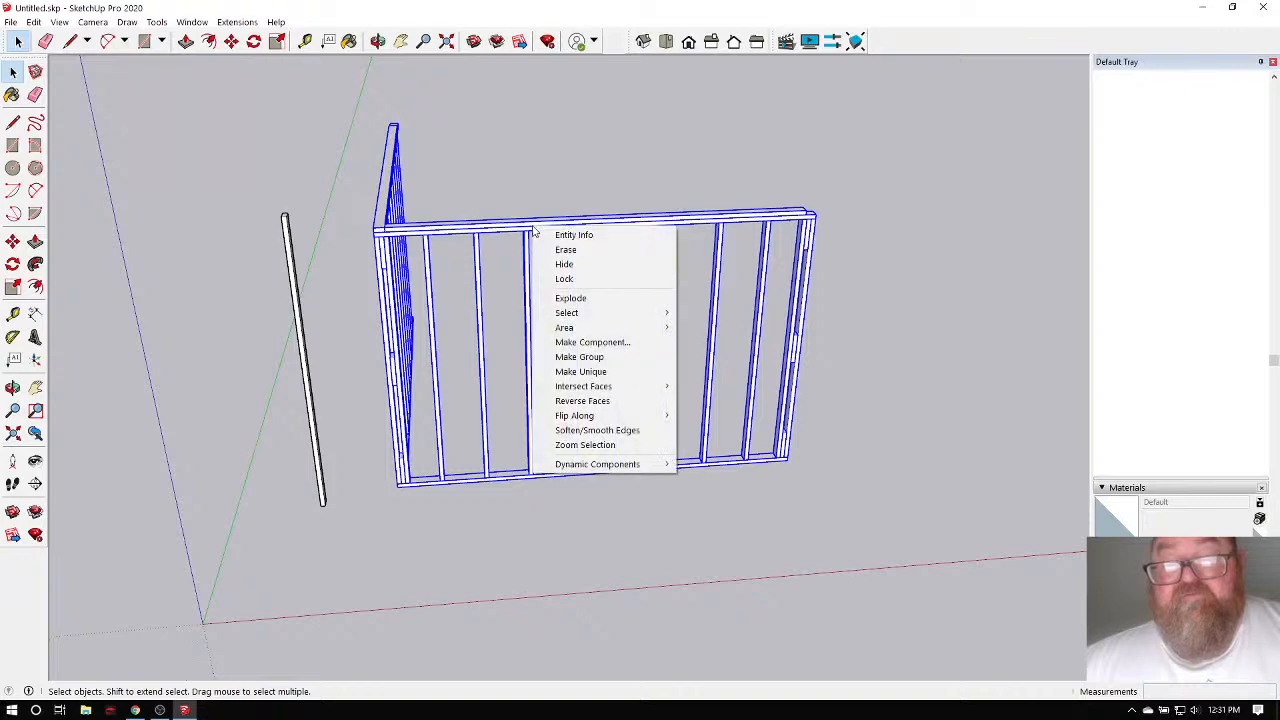
left_click(556, 354)
left_click(377, 41)
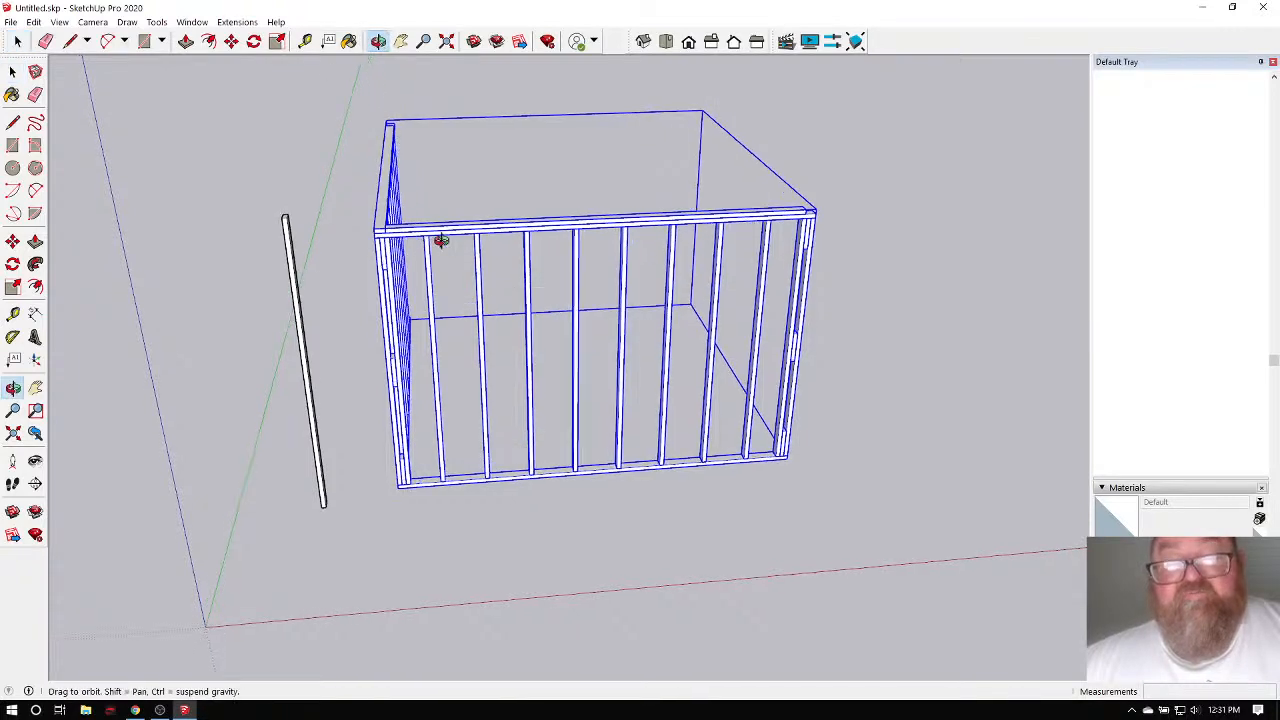
left_click_drag(443, 240, 416, 375)
scroll(416, 375, "up", 3)
scroll(416, 375, "up", 1)
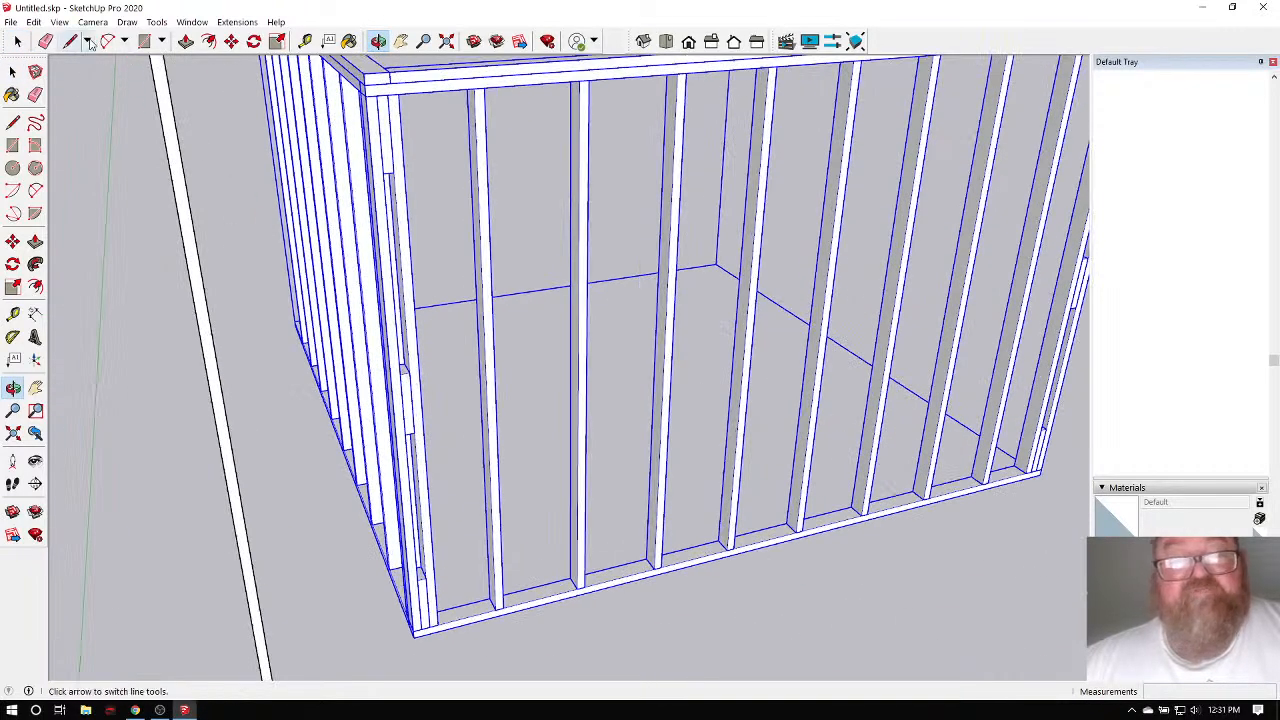
left_click(146, 43)
scroll(388, 412, "down", 4)
scroll(418, 562, "up", 5)
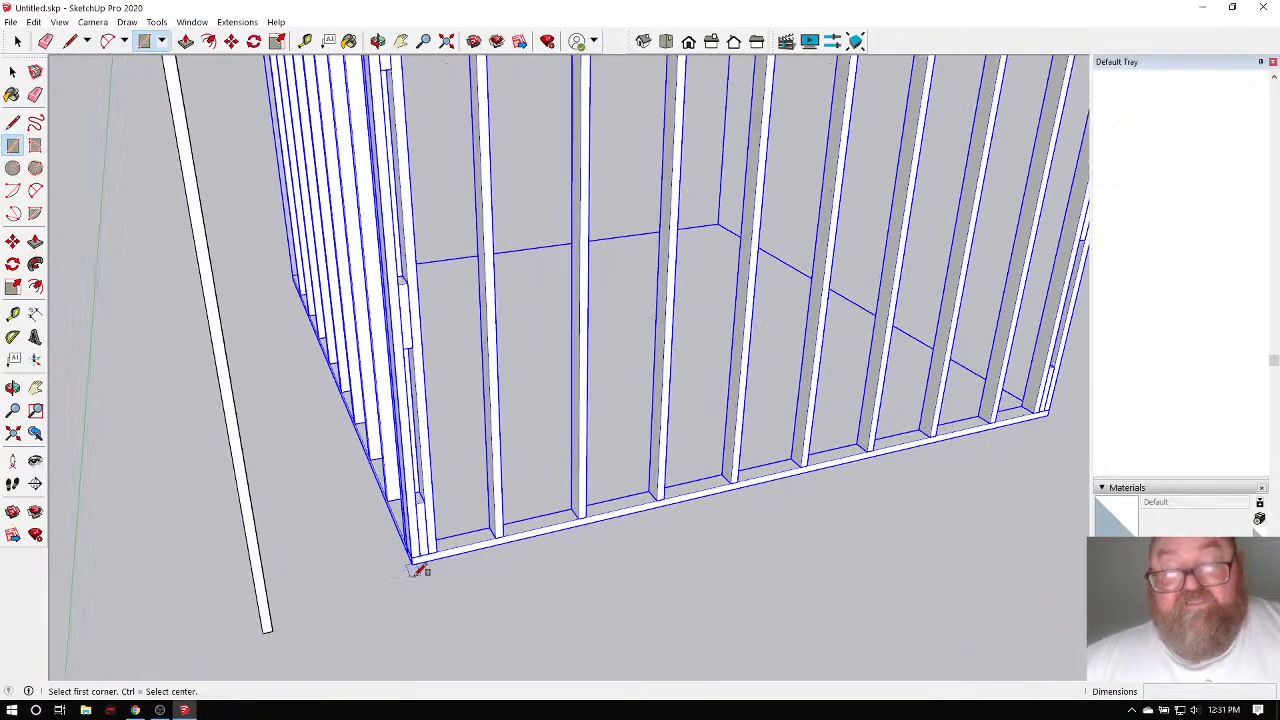
scroll(382, 592, "down", 5)
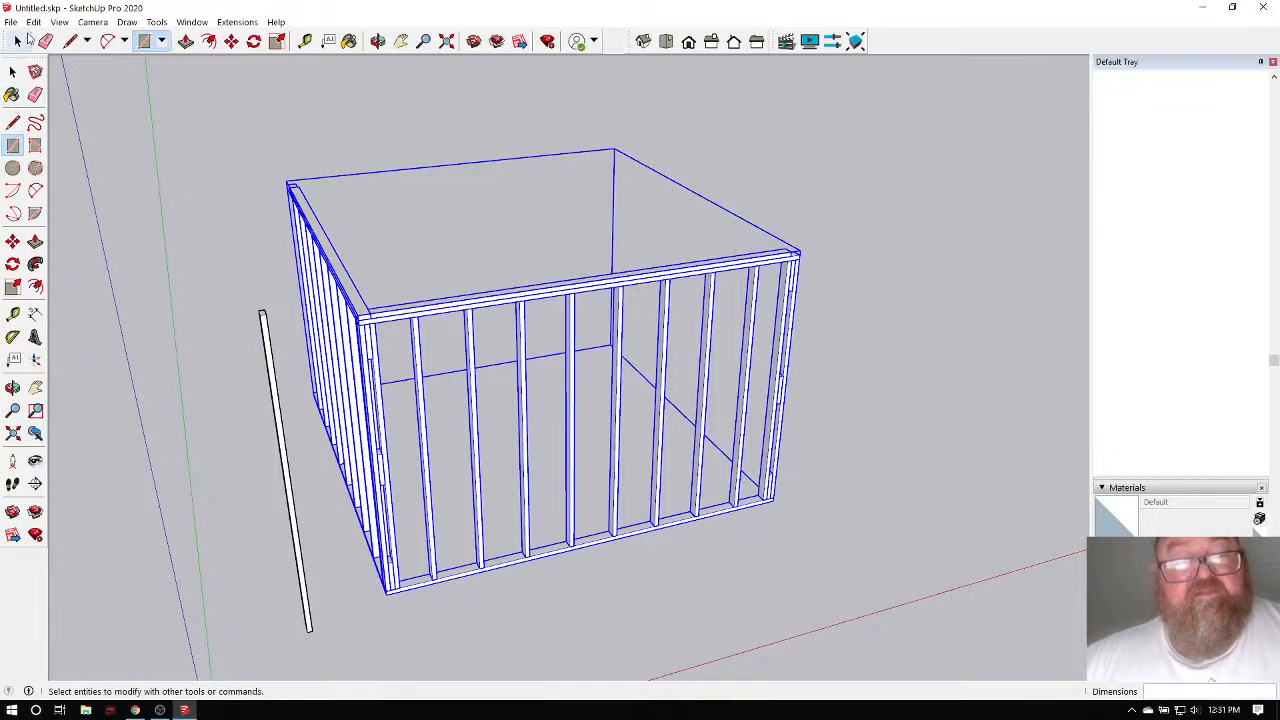
left_click(17, 41)
left_click(301, 107)
left_click(144, 41)
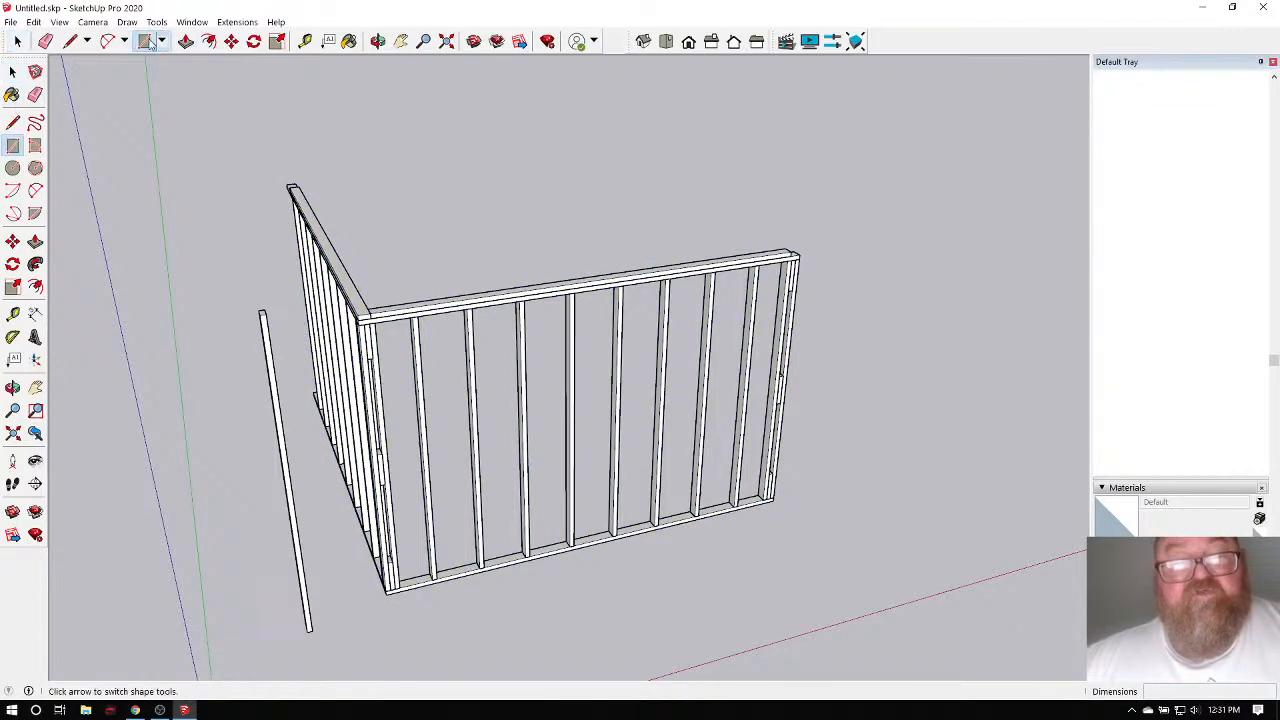
Draw a 48 by 96 rectangle from the long wall's bottom corner on its face.
scroll(404, 605, "up", 5)
scroll(400, 608, "up", 2)
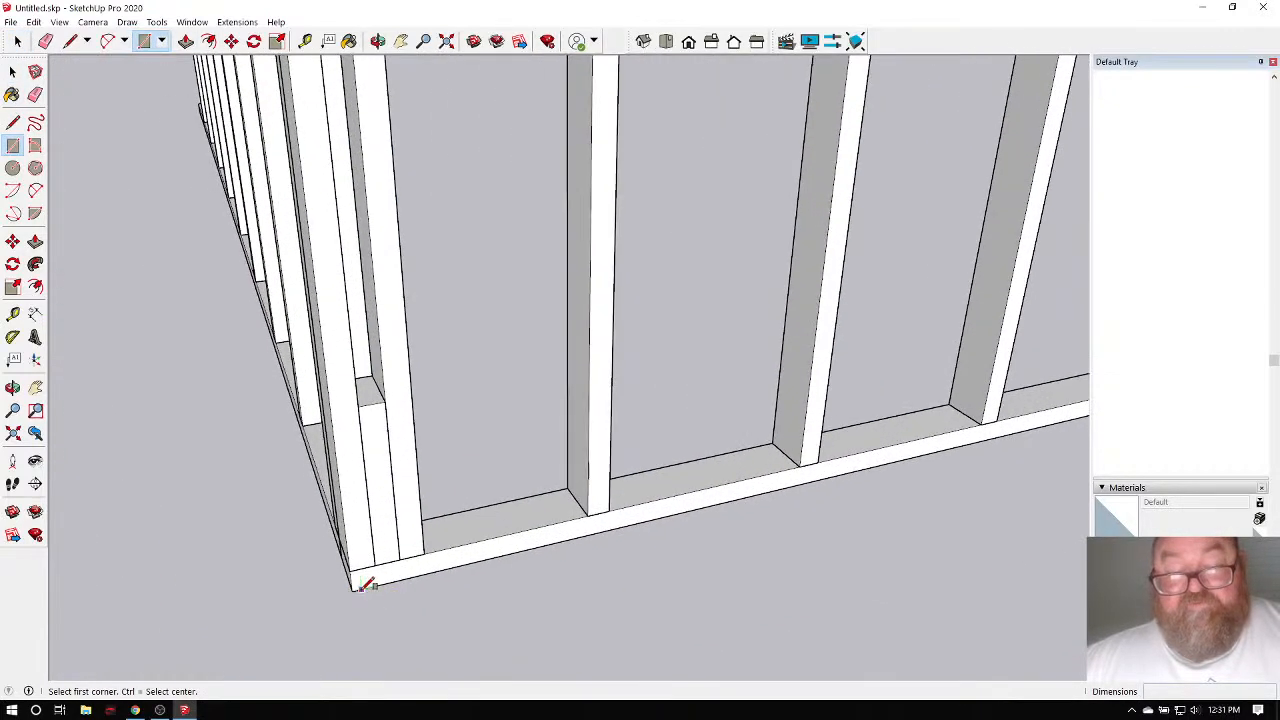
left_click(358, 586)
scroll(360, 604, "down", 1)
scroll(368, 612, "down", 6)
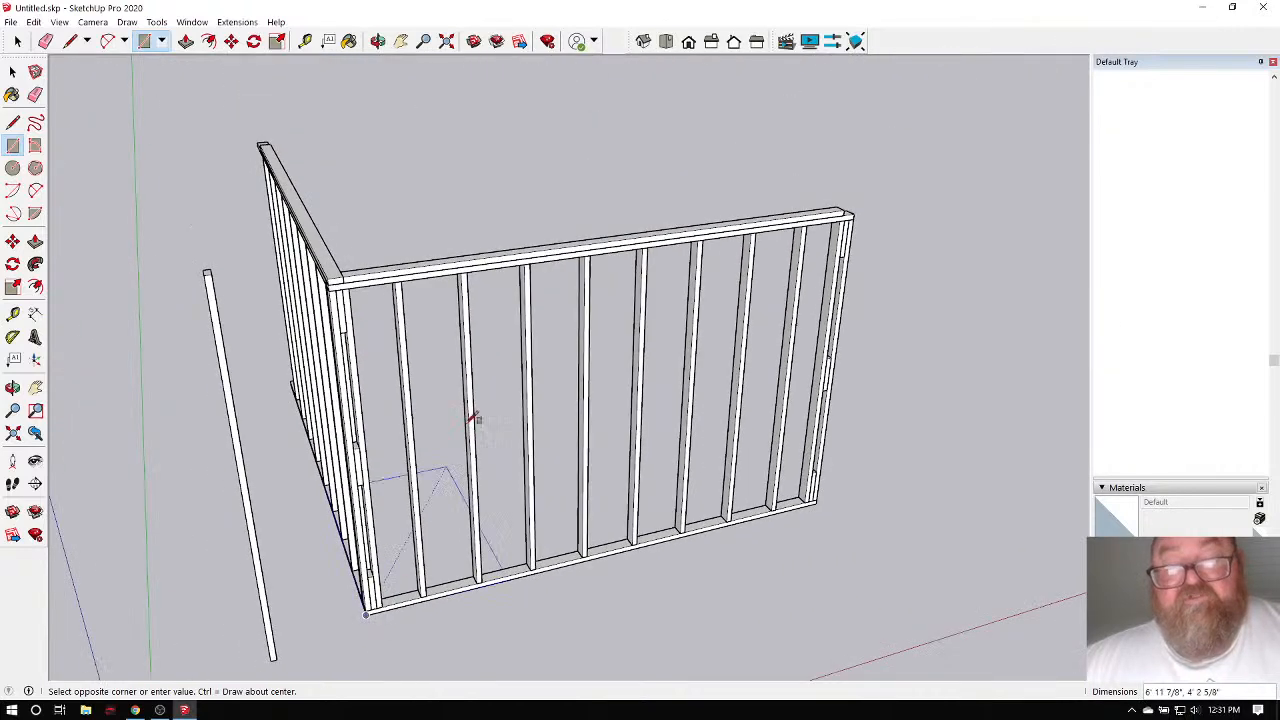
scroll(530, 255, "up", 6)
scroll(537, 246, "up", 1)
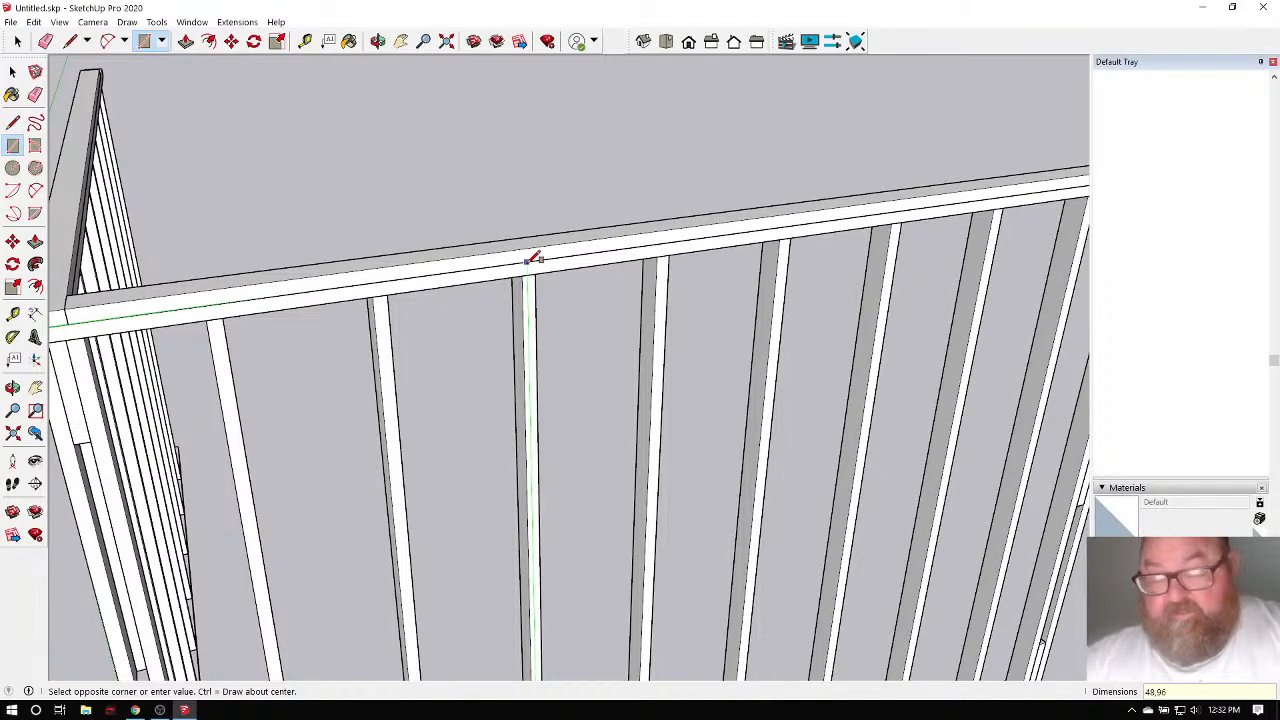
left_click(533, 258)
scroll(626, 243, "down", 3)
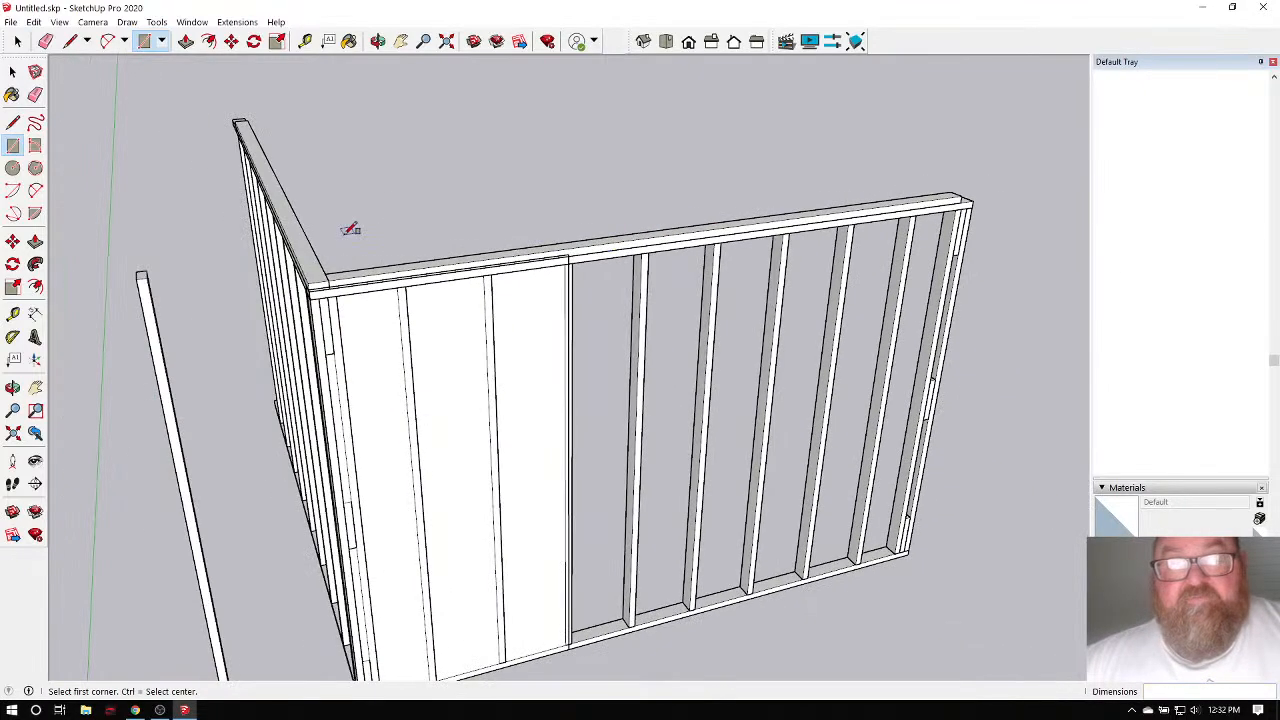
scroll(349, 229, "up", 2)
Push/Pull the panel face out to 7/16" thick over the studs, then orbit out.
left_click(186, 41)
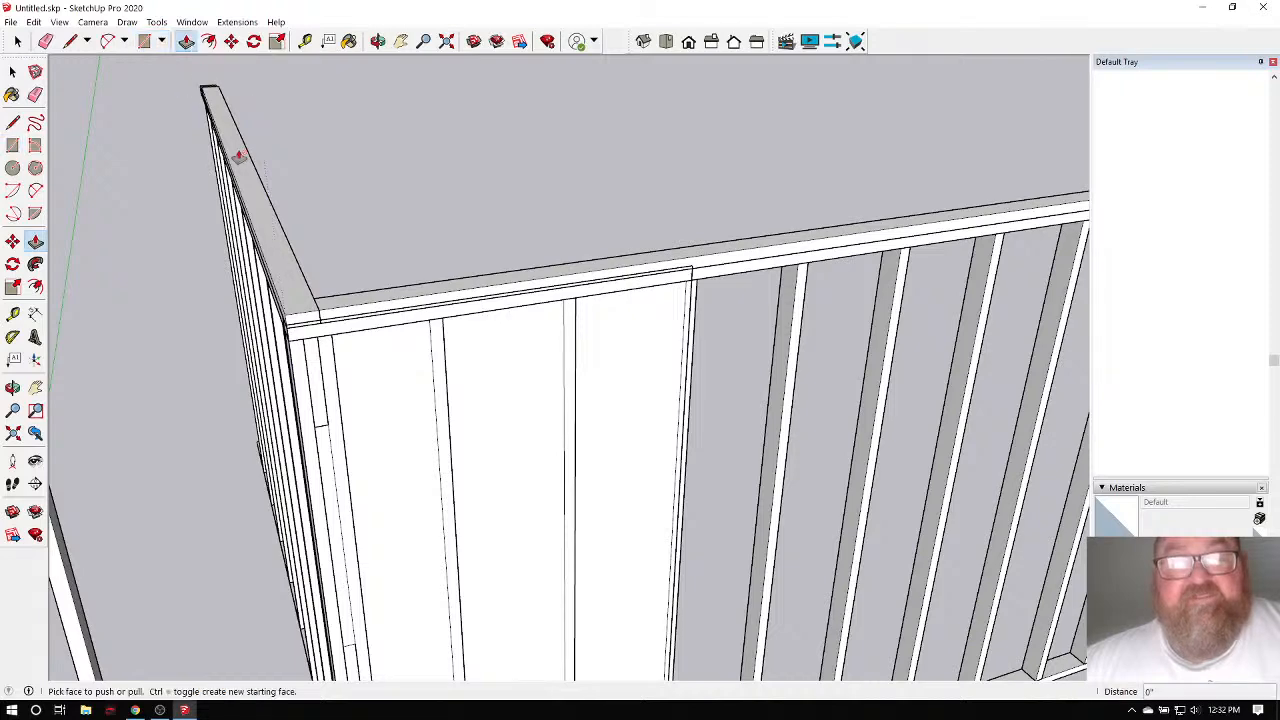
scroll(372, 375, "up", 2)
left_click_drag(372, 375, 399, 396)
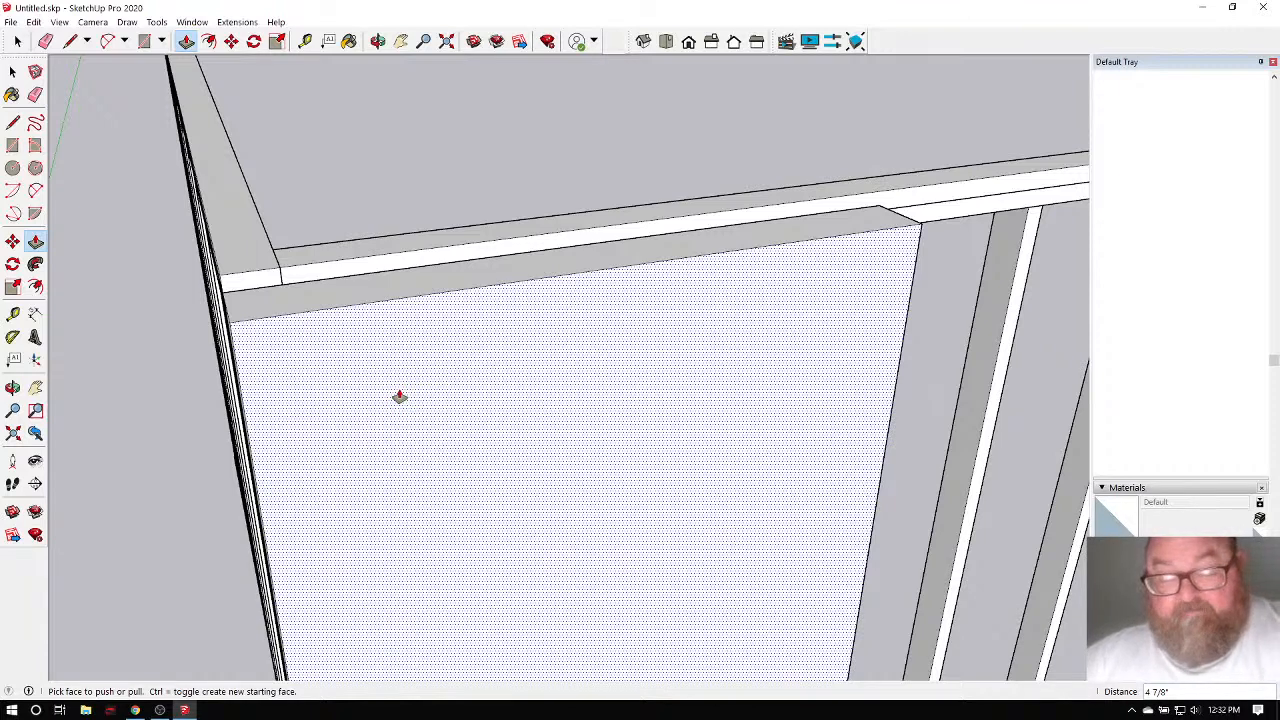
type("7/1")
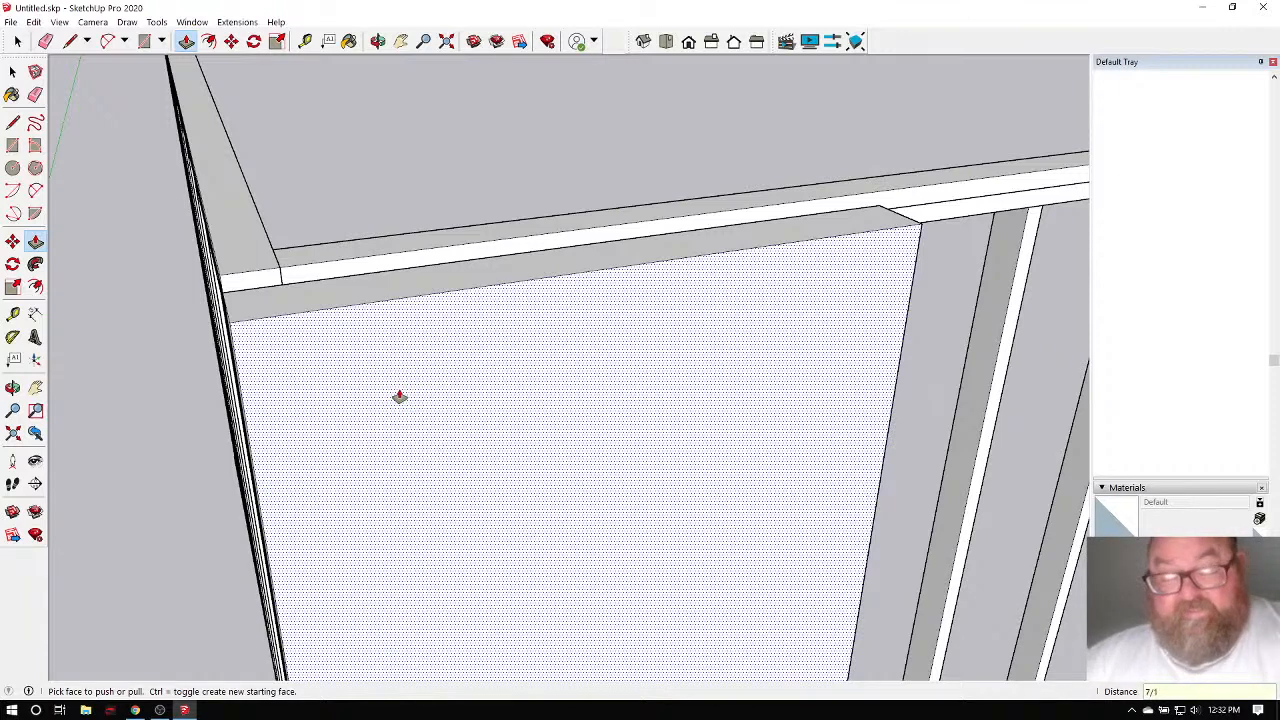
type("6")
key("Return")
scroll(429, 320, "up", 1)
scroll(429, 314, "down", 3)
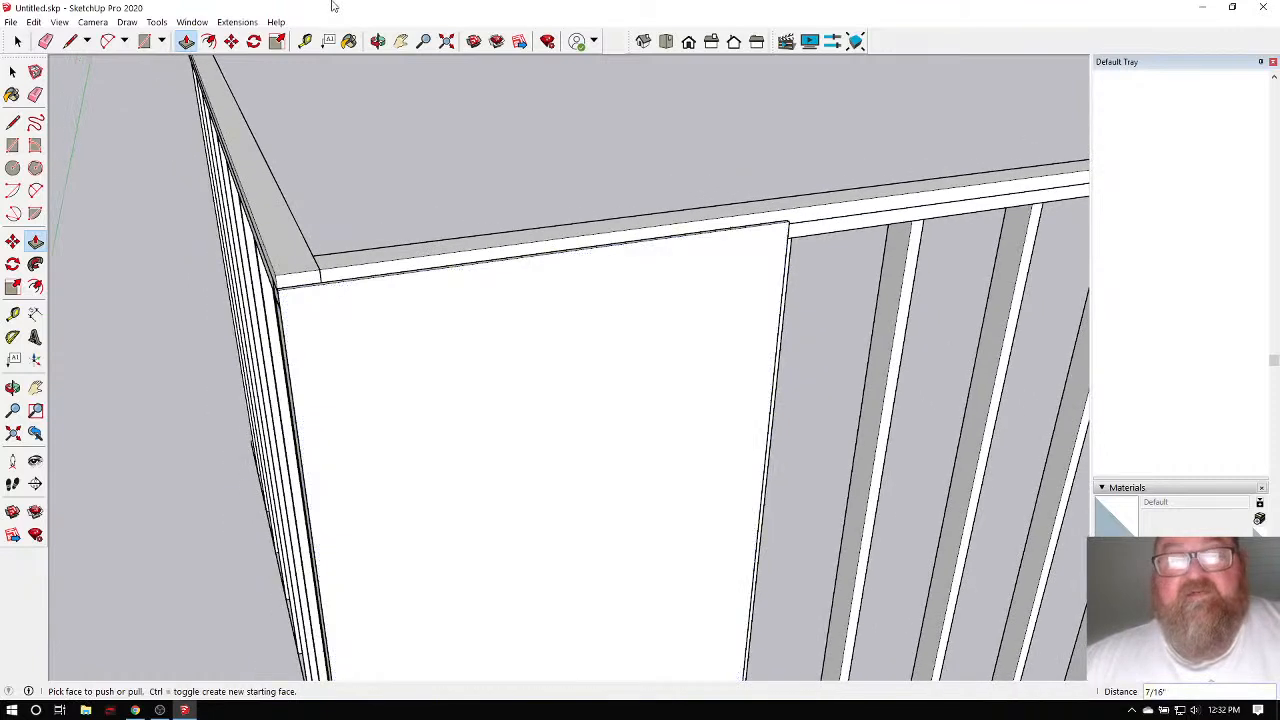
left_click(375, 41)
left_click_drag(360, 100, 400, 300)
left_click(17, 41)
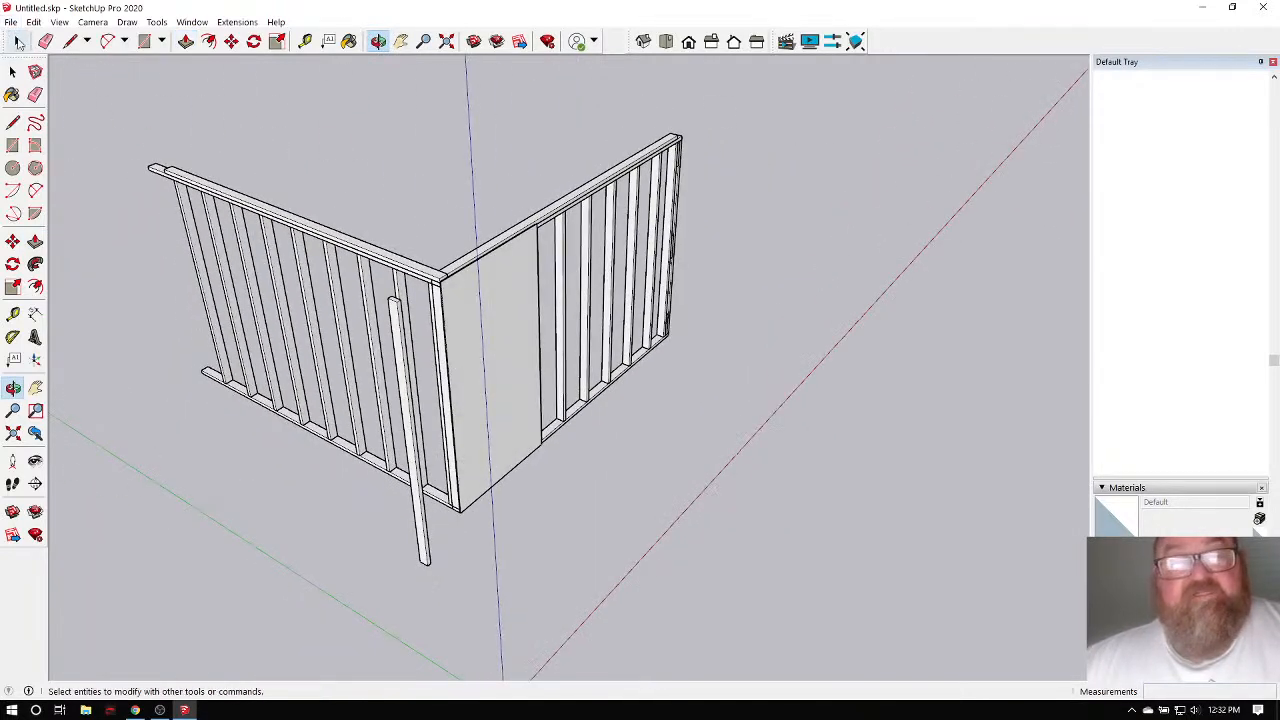
Delete the loose stud beside the wall frames and clear stray selections.
left_click(17, 41)
left_click(418, 540)
key("Delete")
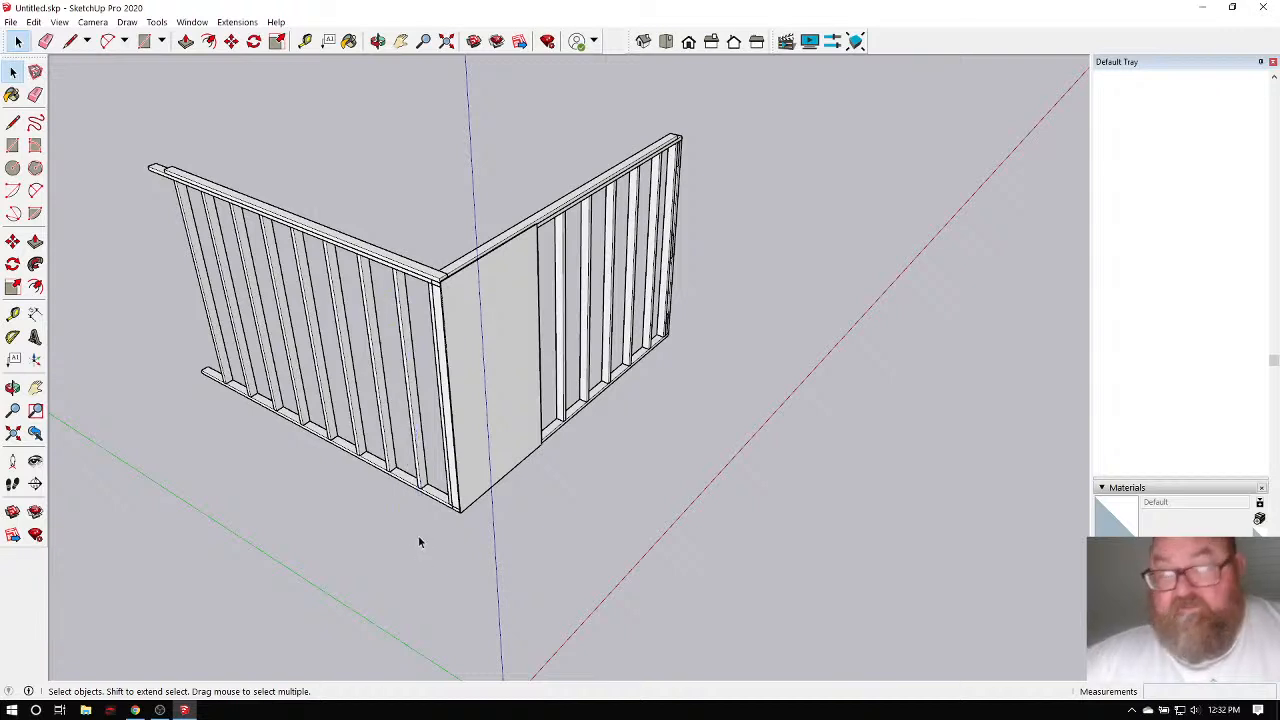
left_click_drag(410, 200, 616, 572)
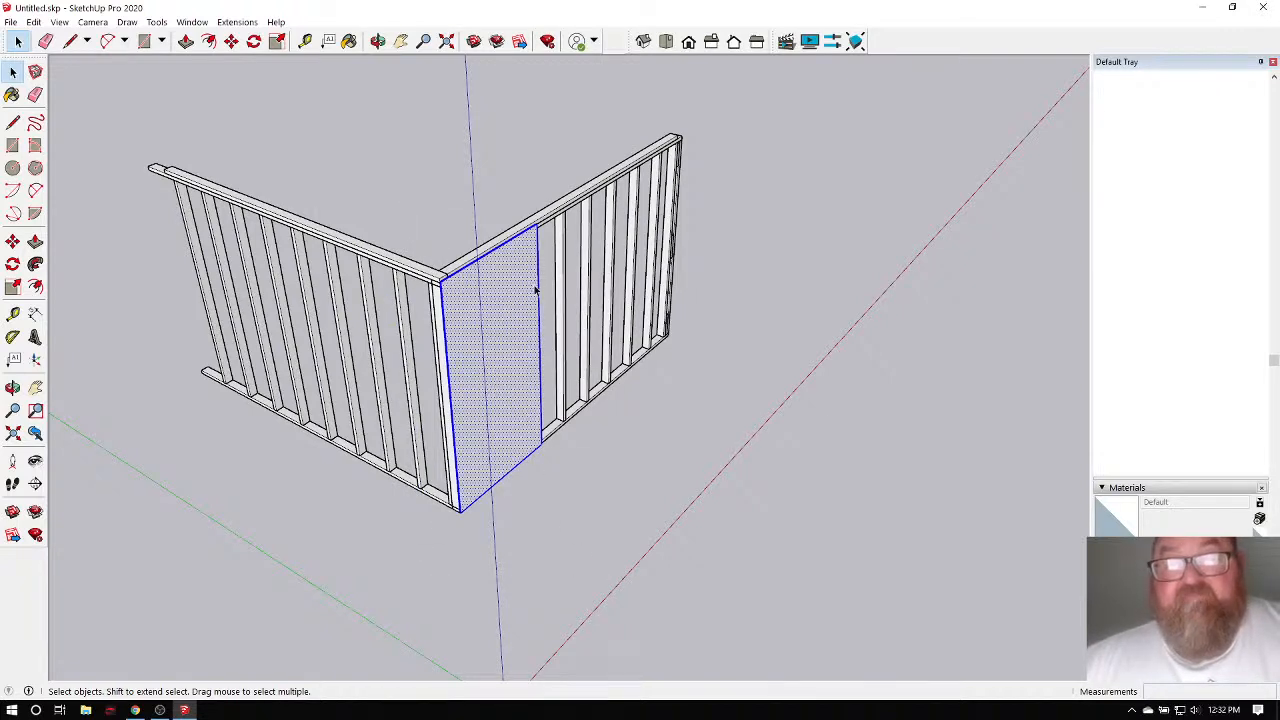
left_click_drag(266, 174, 272, 220)
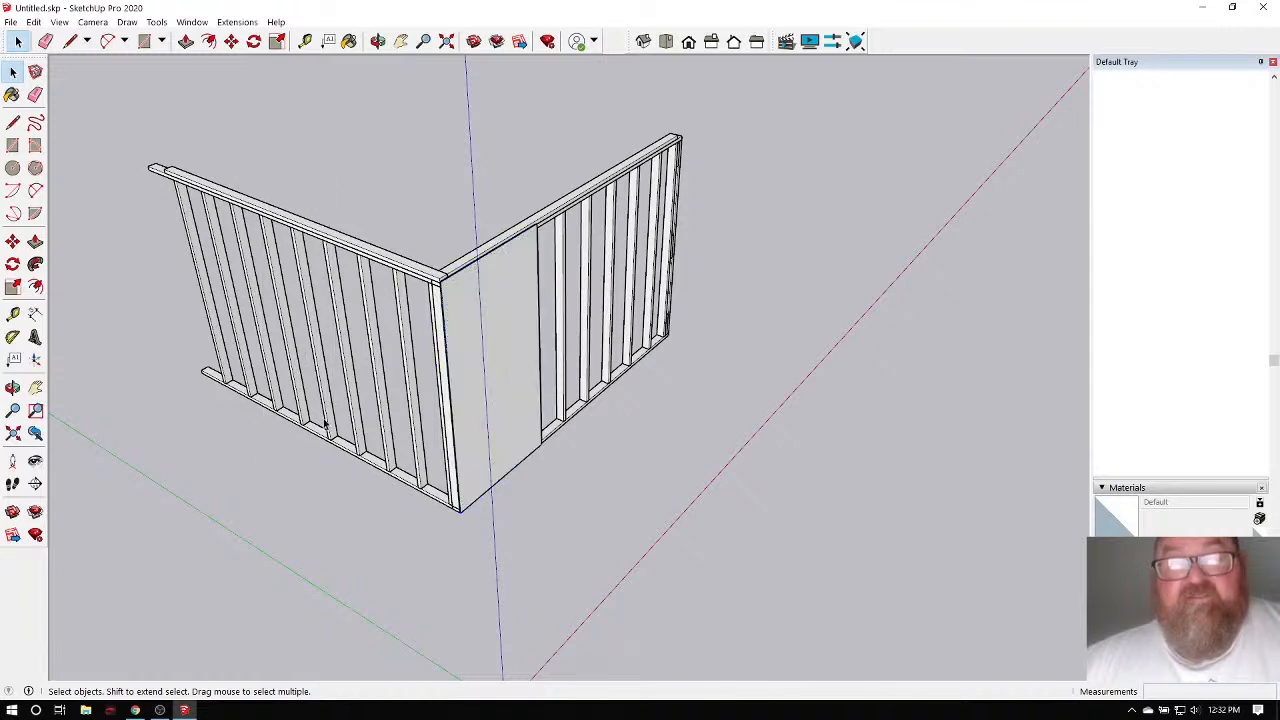
left_click(295, 235)
left_click(151, 288)
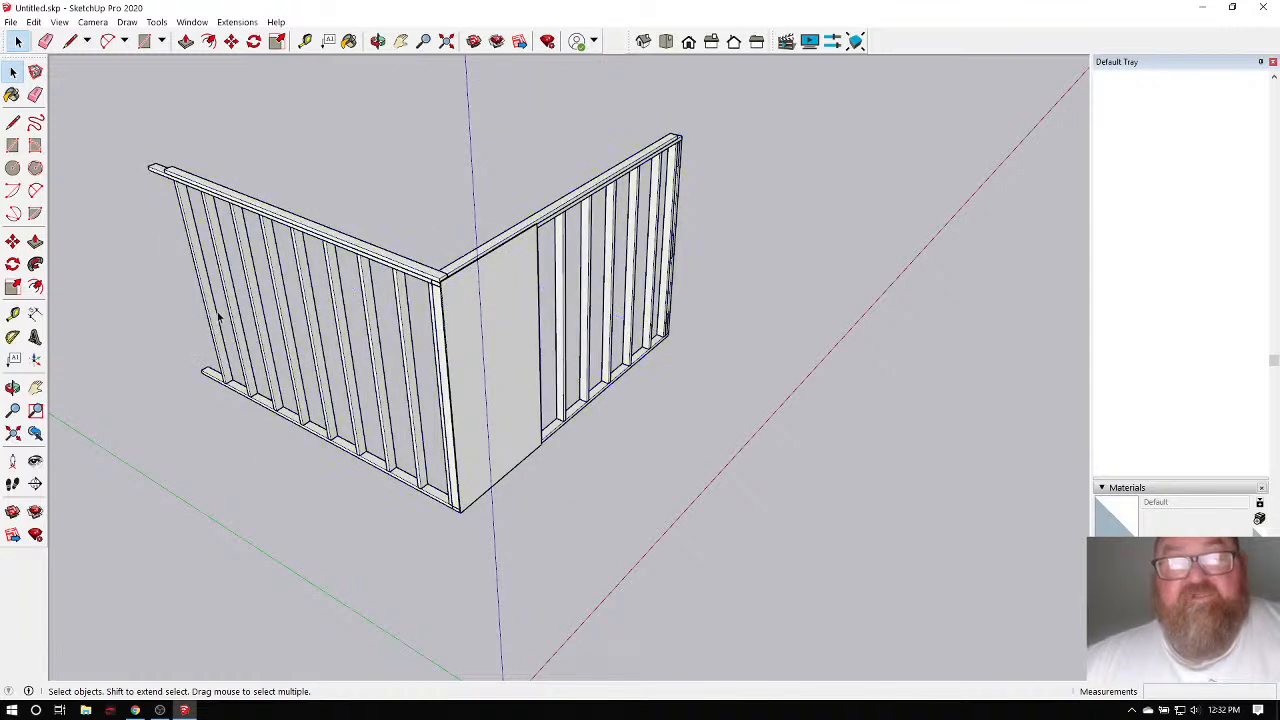
left_click(313, 247)
left_click(139, 250)
Select all the sheathing panel geometry and make it a group, cancelling the component dialog.
left_click_drag(408, 200, 598, 536)
scroll(525, 358, "up", 3)
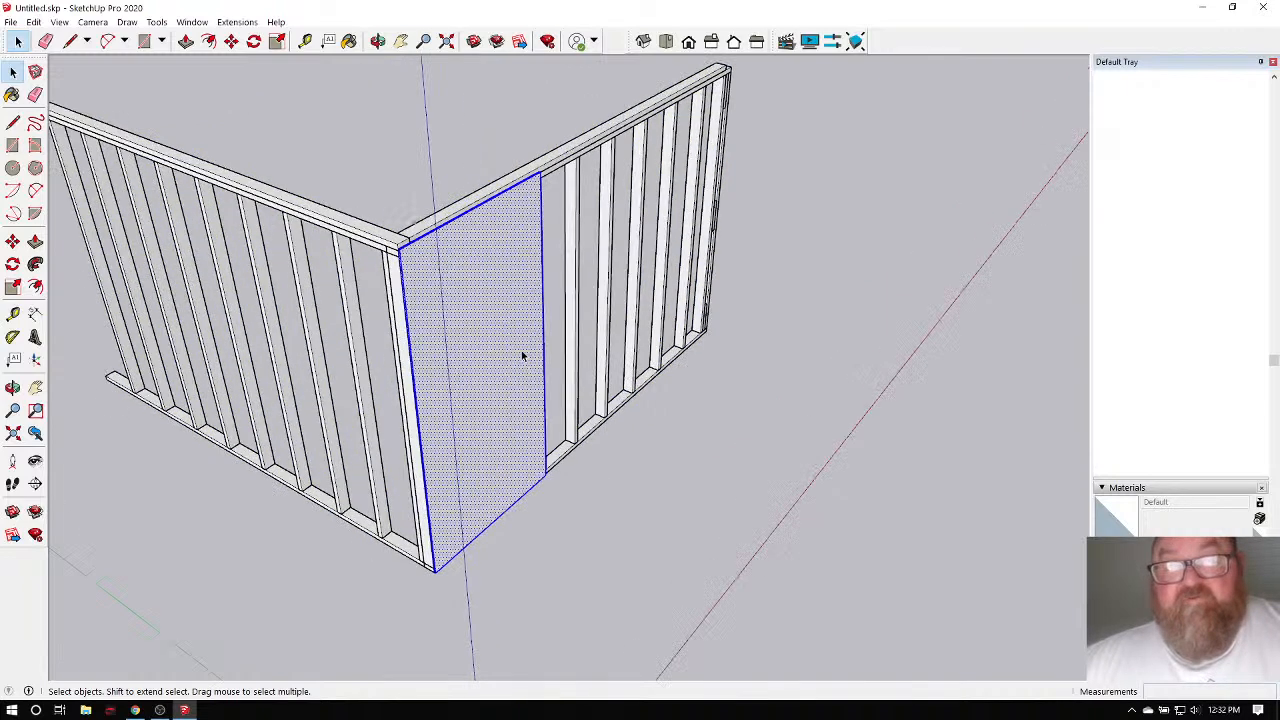
right_click(492, 348)
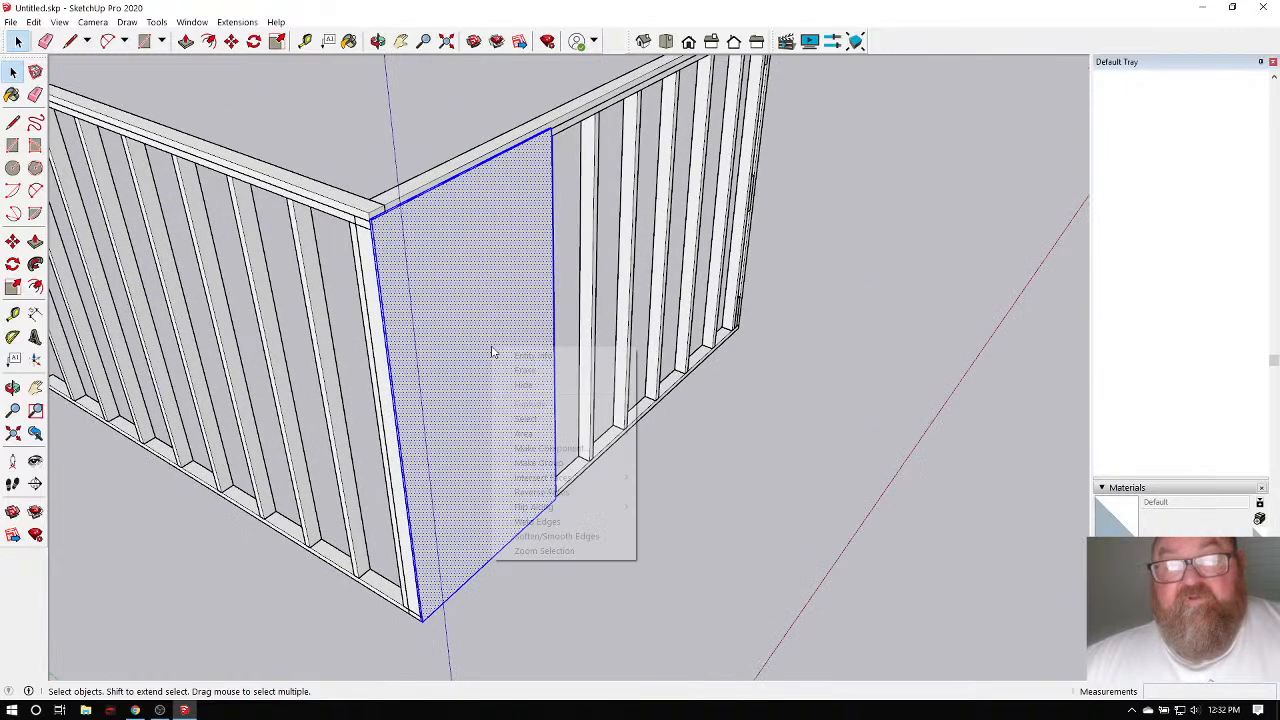
left_click(556, 449)
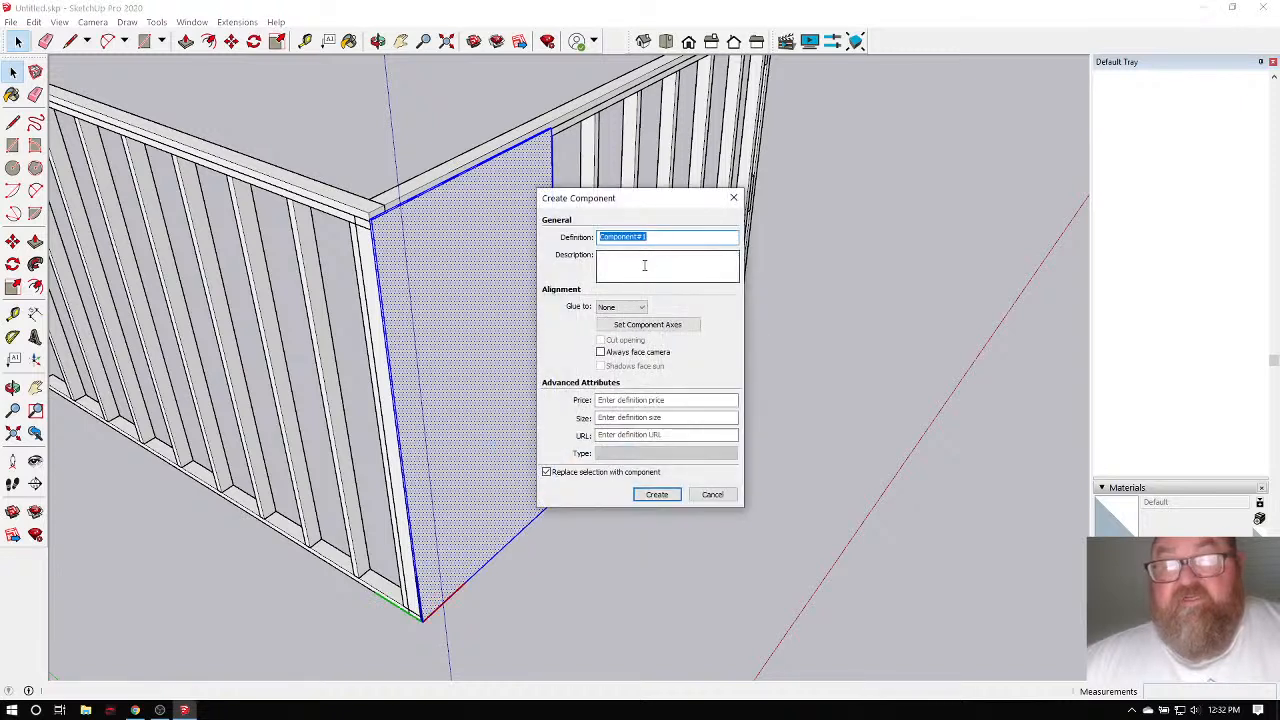
type("OSB")
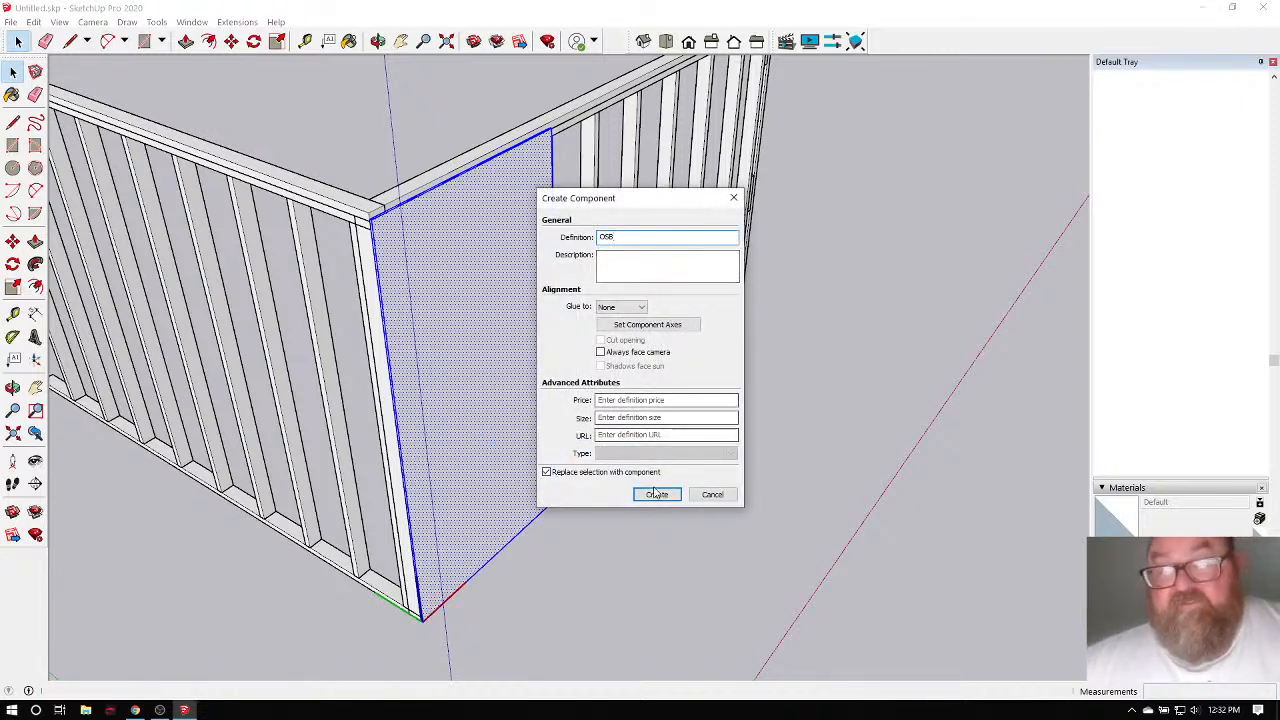
left_click(712, 495)
right_click(483, 305)
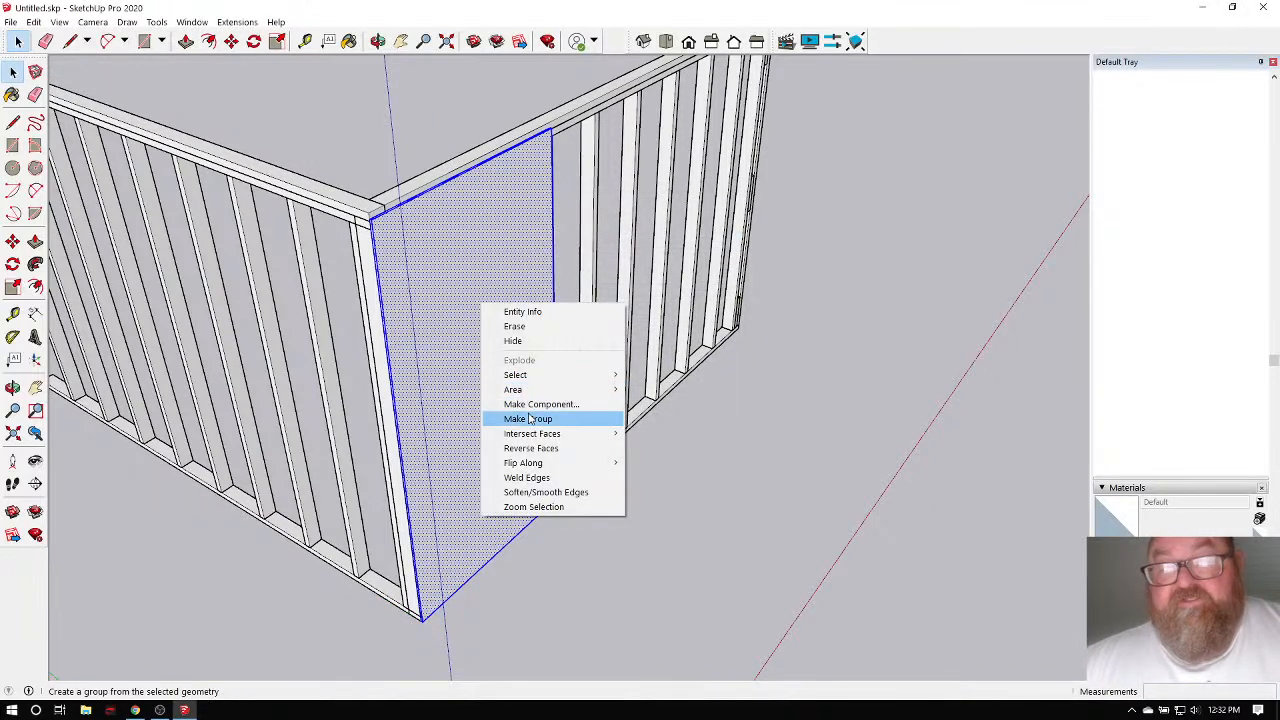
left_click(528, 418)
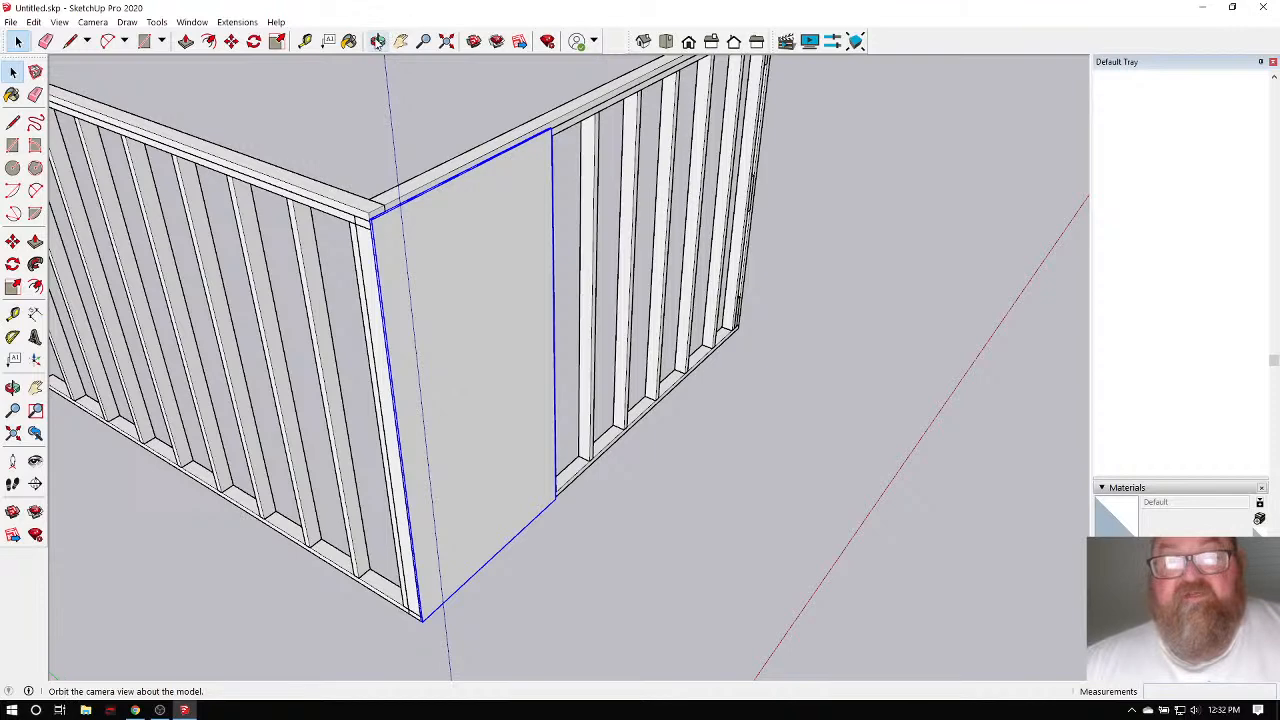
Orbit to look down on the wall's top corner and its panel.
left_click(377, 40)
left_click_drag(470, 330, 104, 324)
scroll(389, 122, "up", 4)
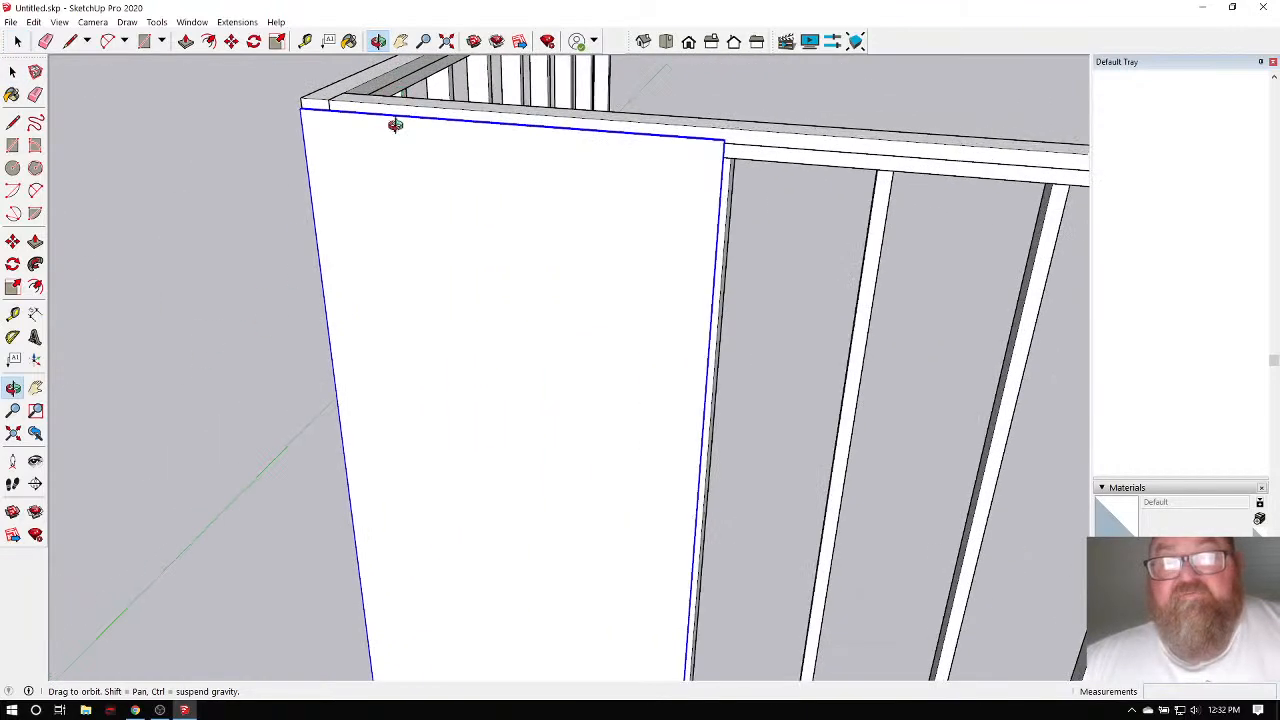
left_click_drag(422, 162, 502, 284)
Ctrl-Move copy the panel to its right edge and array it *3 along the wall.
left_click(232, 41)
scroll(228, 140, "up", 5)
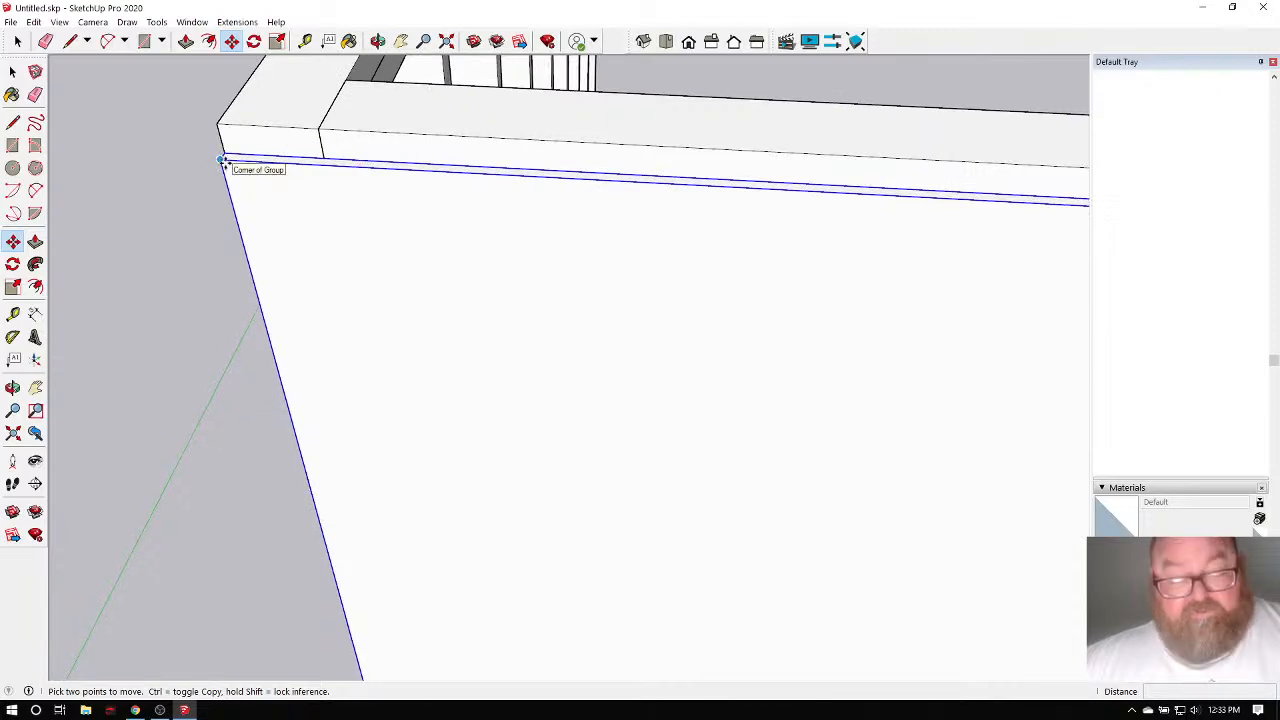
key("ctrl")
left_click(222, 162)
scroll(106, 237, "down", 3)
scroll(430, 272, "up", 4)
scroll(430, 272, "up", 5)
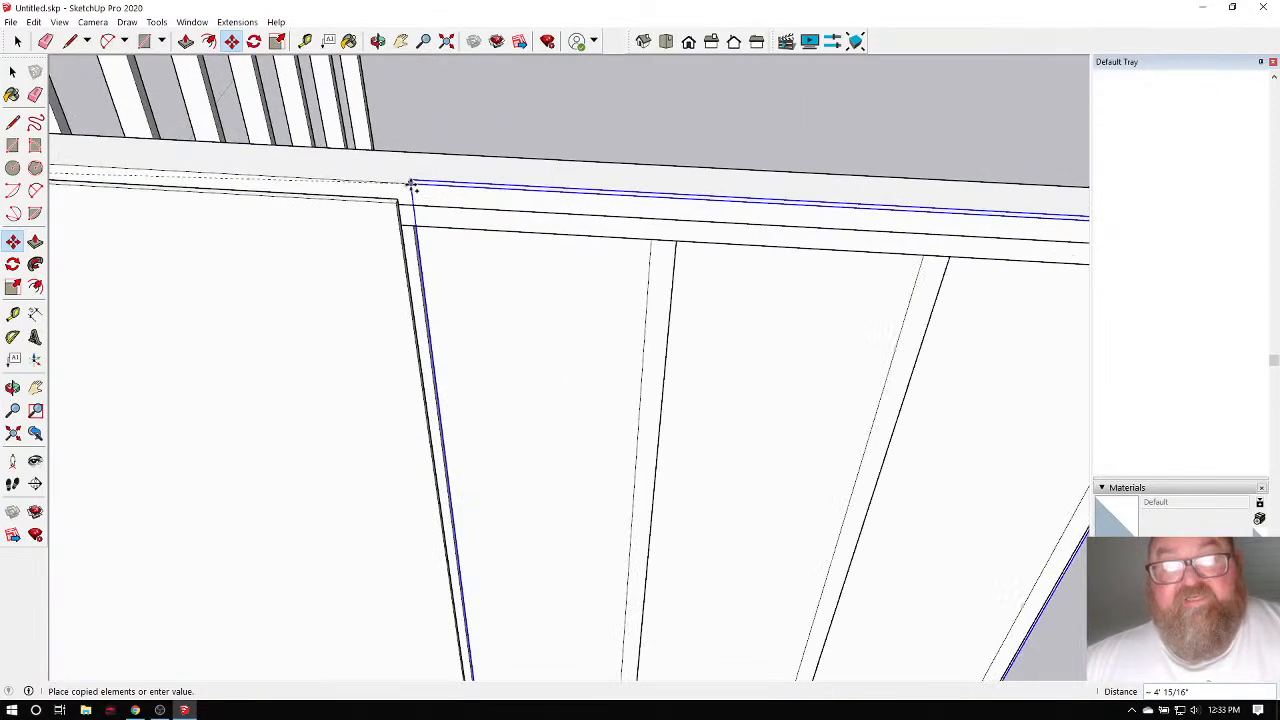
left_click(394, 208)
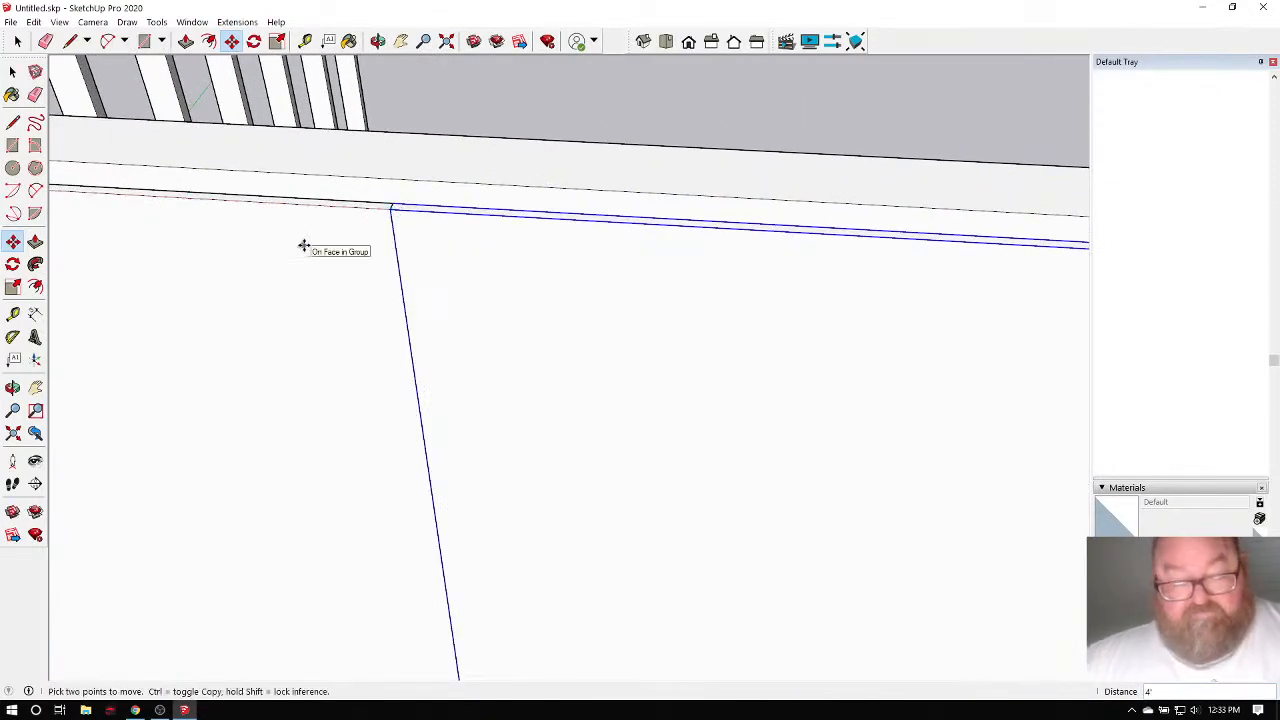
type("*3")
key("Return")
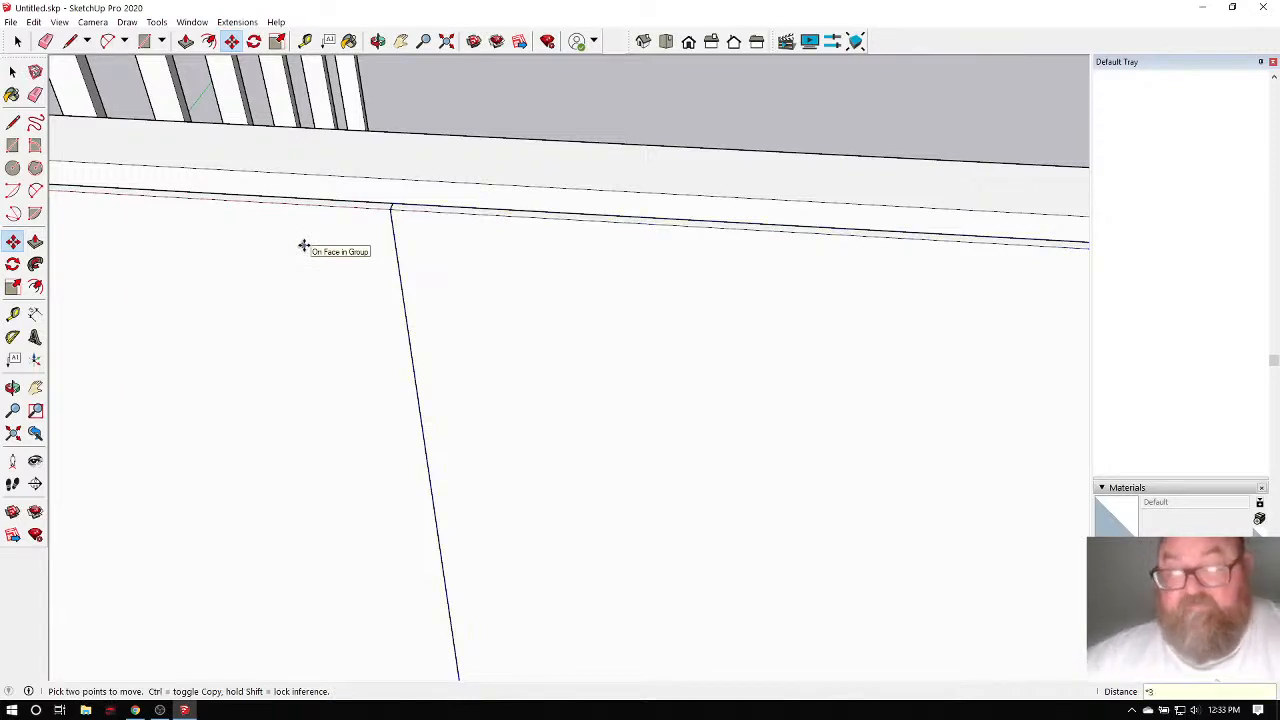
Delete the overhanging rightmost panel copy.
scroll(304, 245, "down", 8)
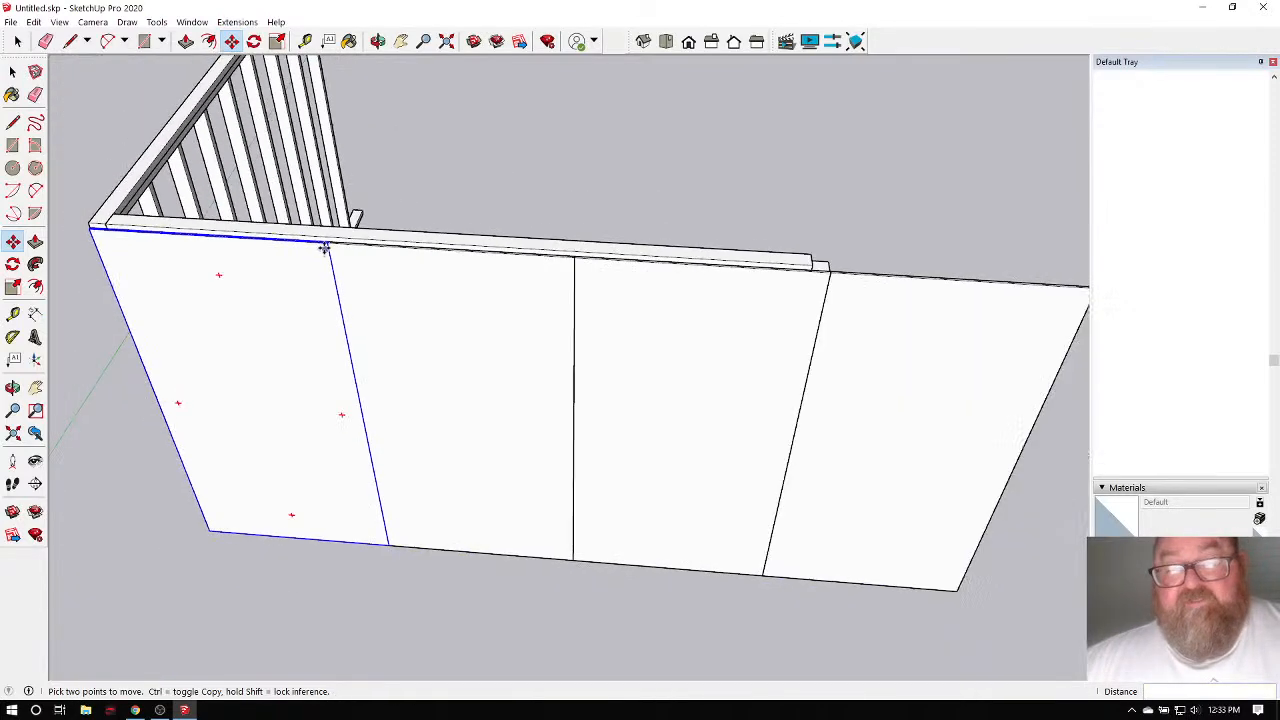
key("Escape")
key("space")
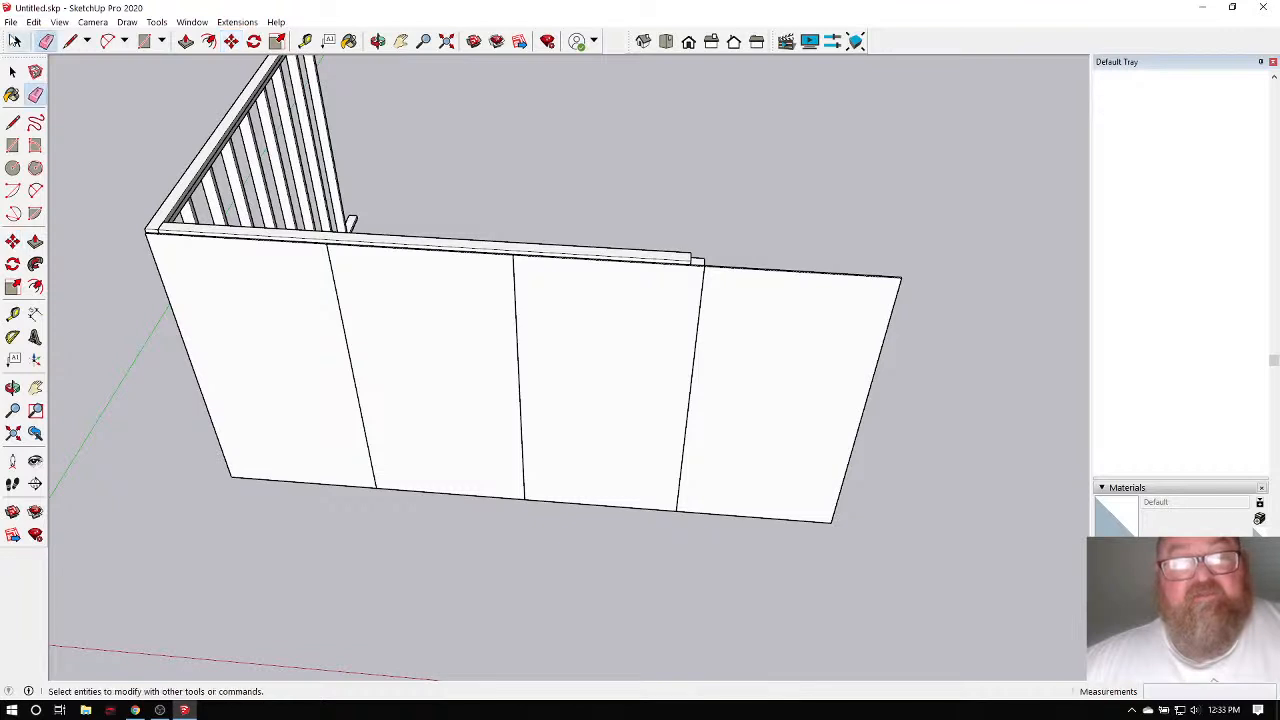
left_click(765, 315)
key("Delete")
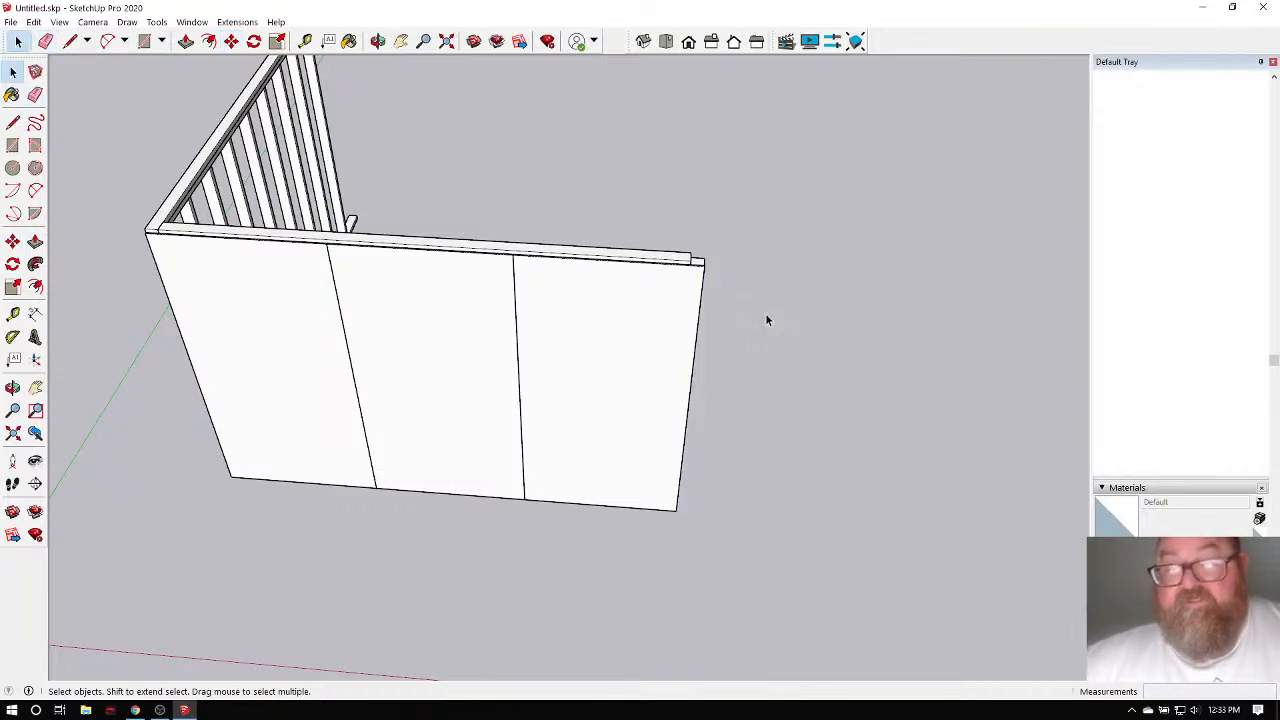
Orbit toward the wall's right end to see the end panel's edge.
left_click(377, 41)
left_click_drag(545, 345, 623, 320)
scroll(622, 300, "up", 3)
scroll(622, 297, "up", 2)
scroll(606, 270, "down", 6)
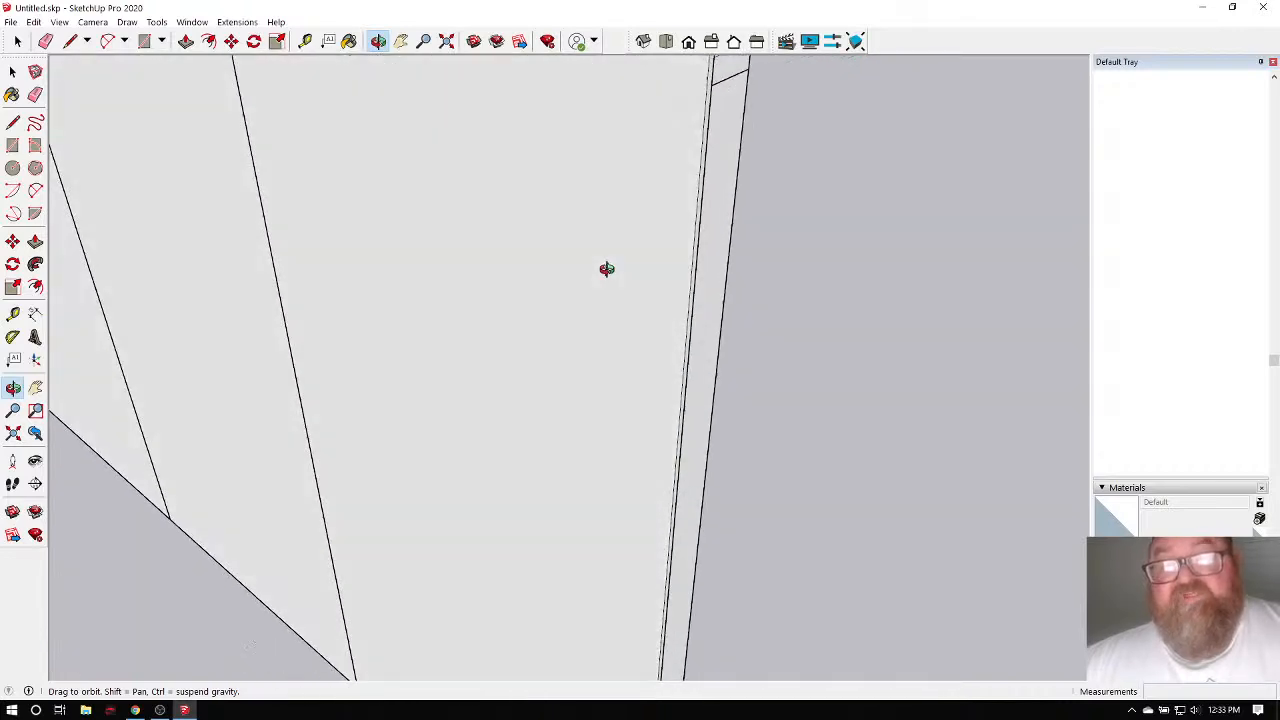
left_click_drag(601, 267, 690, 251)
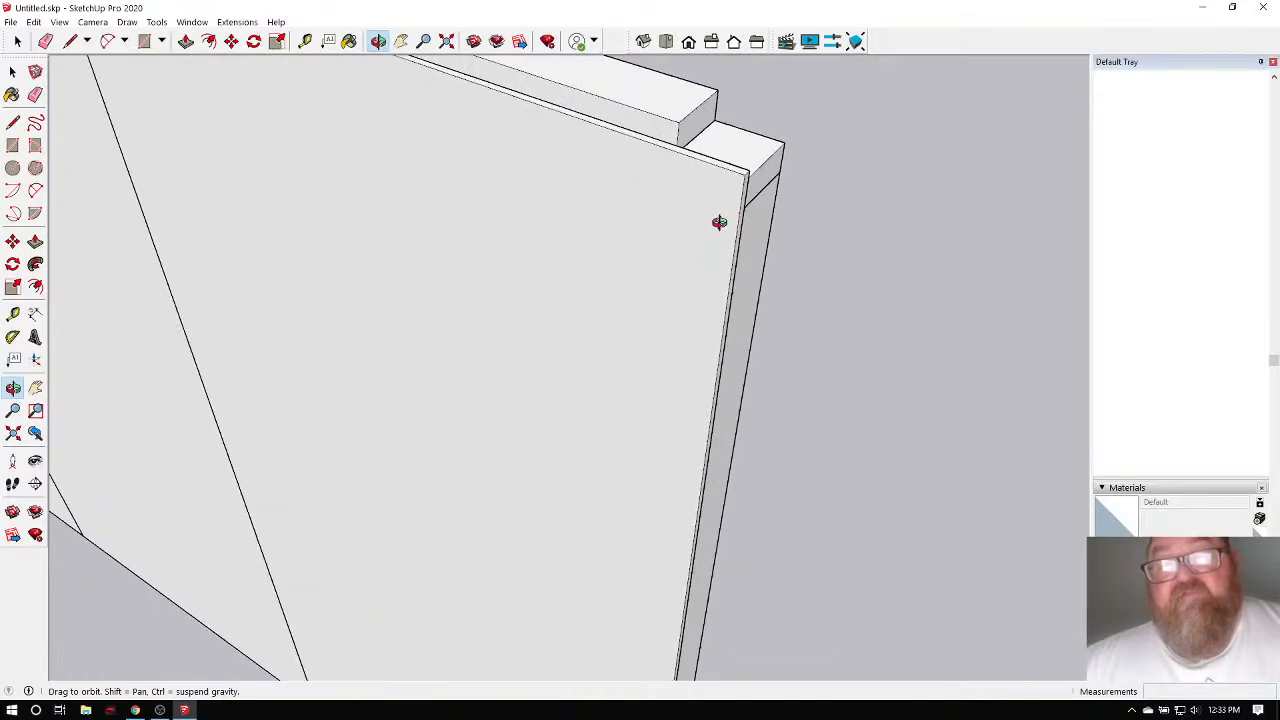
left_click_drag(587, 313, 574, 306)
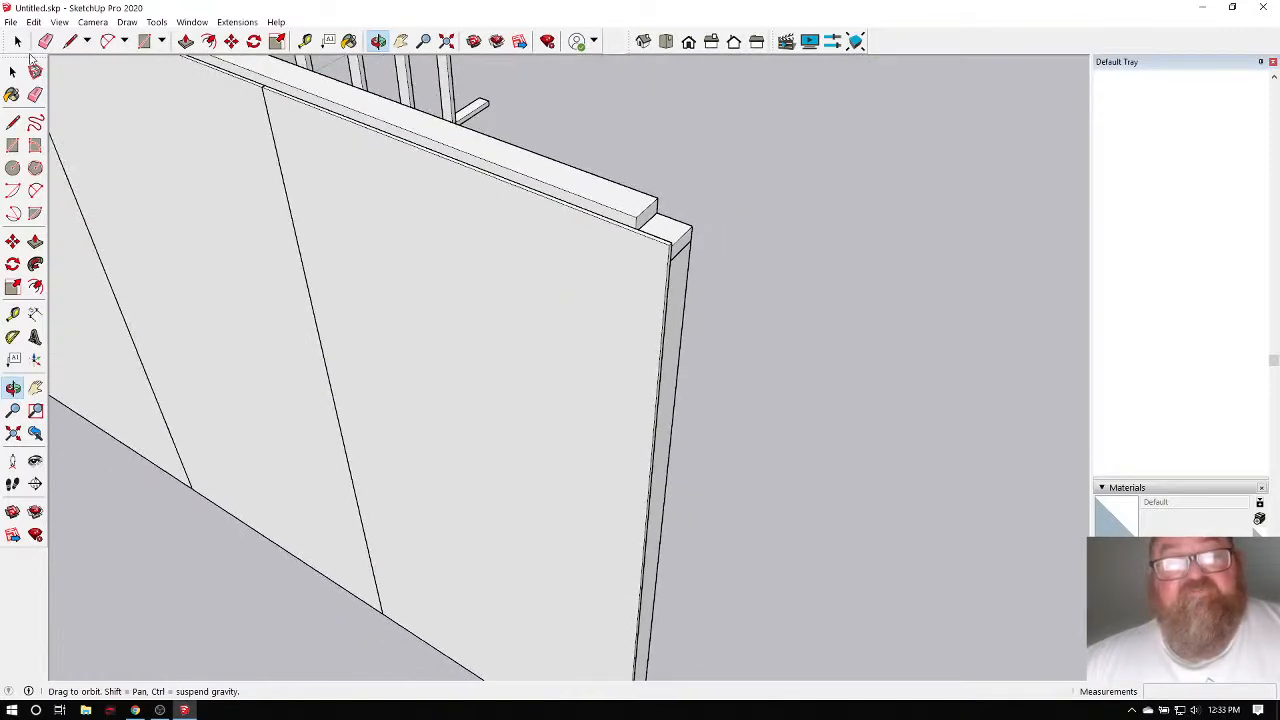
Inside the right sheathing group, Push/Pull its end face 2" inward, then exit the group.
key("space")
double_click(497, 263)
scroll(650, 298, "up", 2)
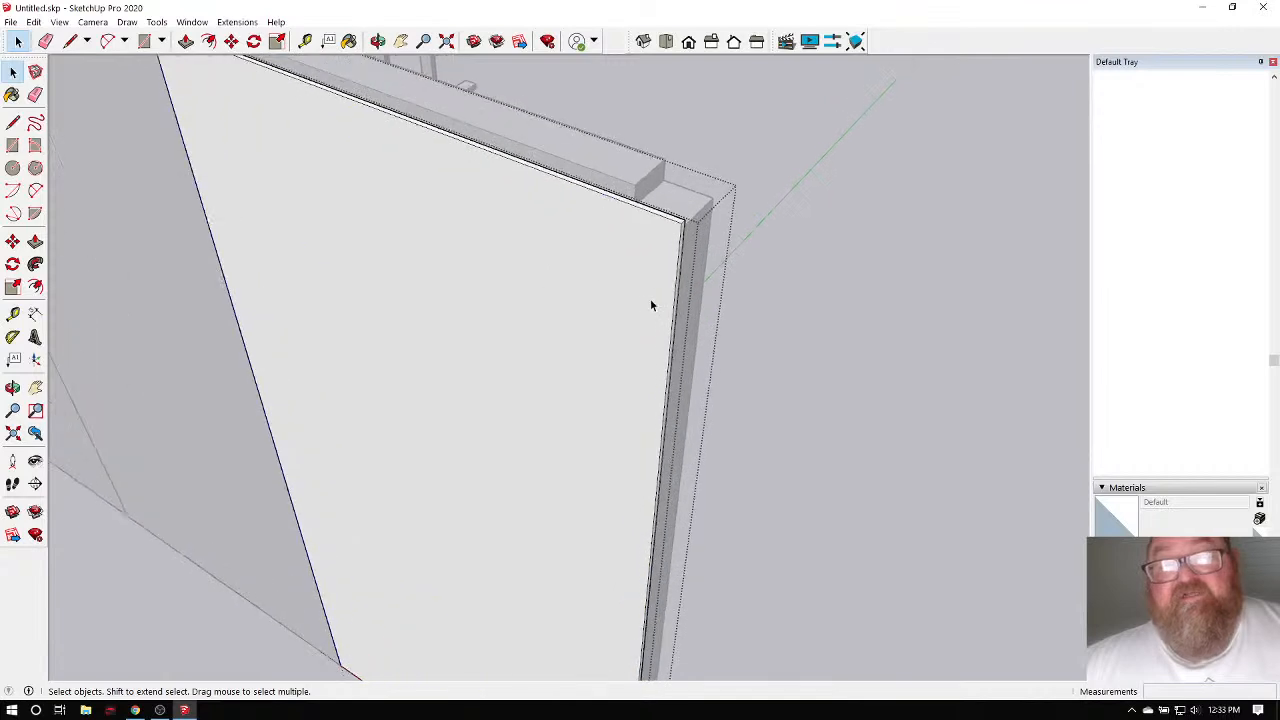
scroll(497, 175, "up", 2)
key("p")
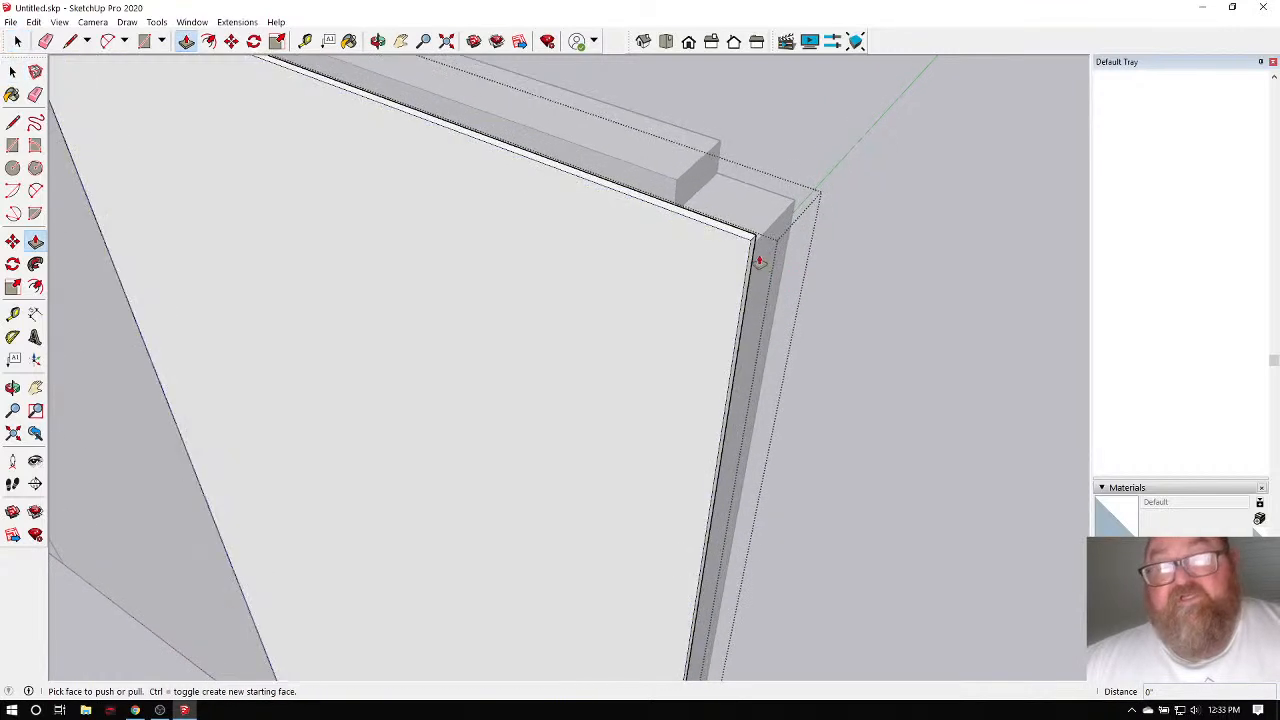
left_click_drag(752, 256, 684, 246)
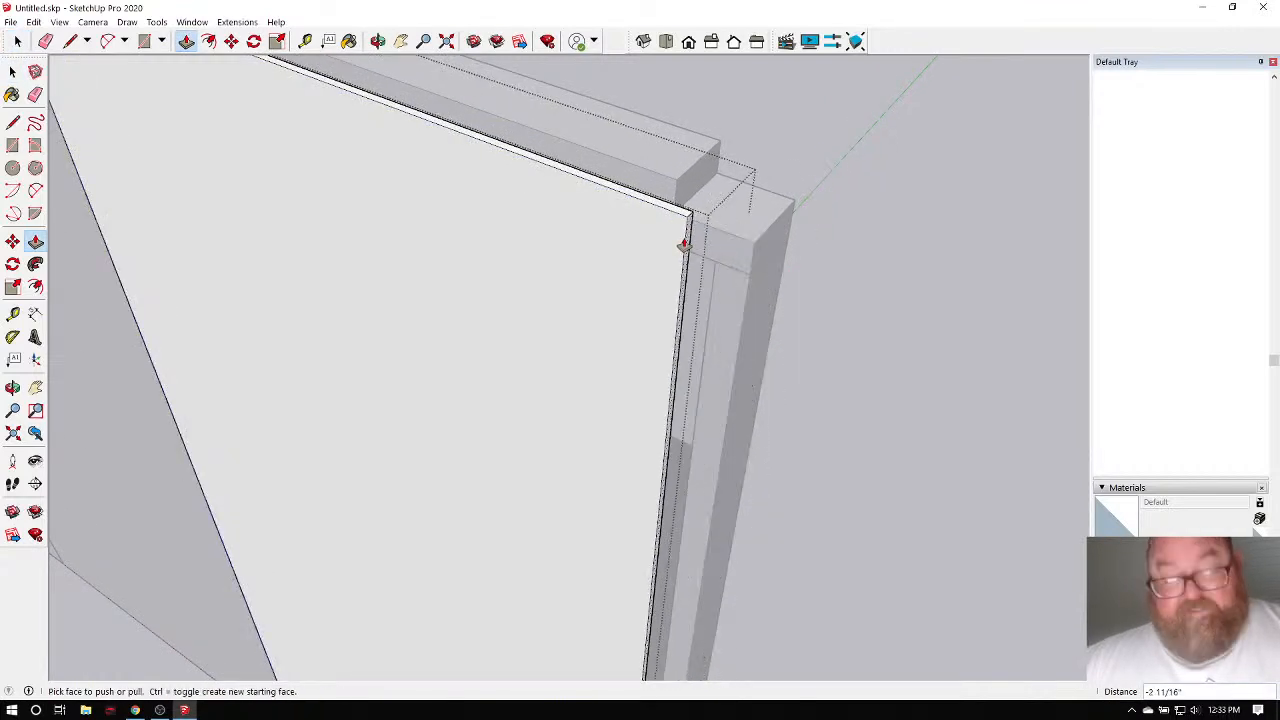
key("Return")
scroll(920, 250, "down", 6)
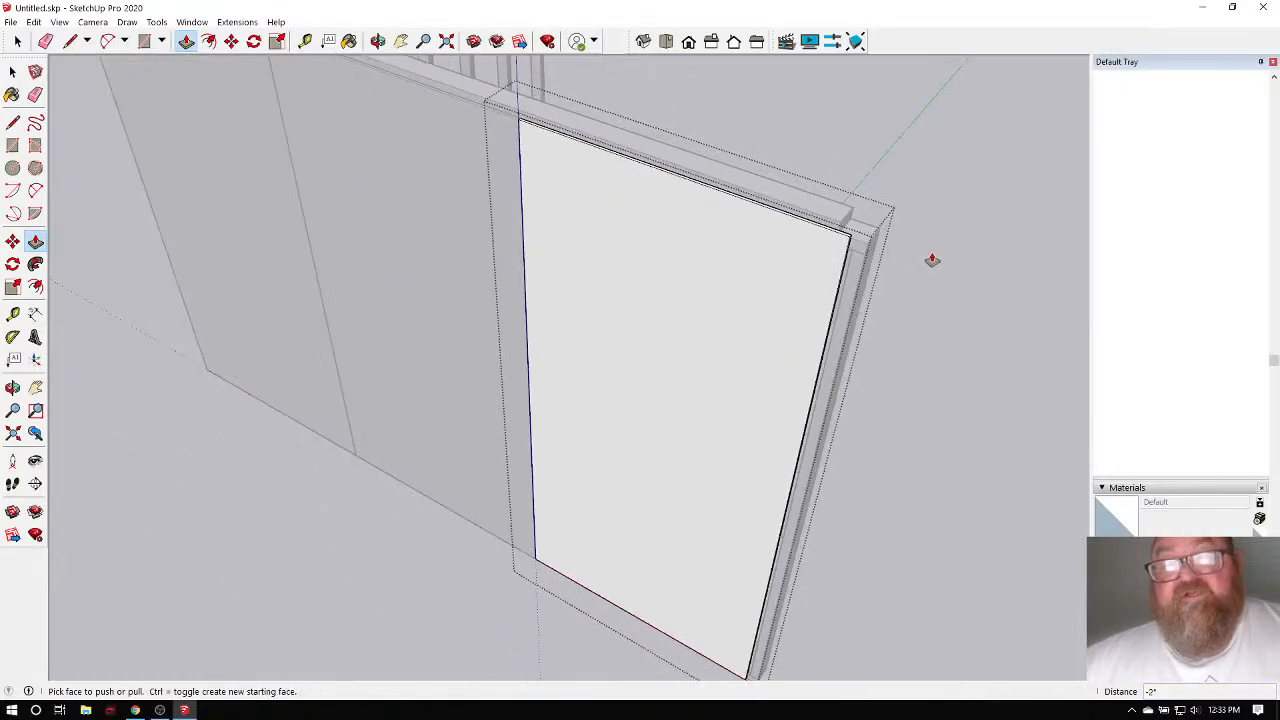
scroll(457, 263, "down", 3)
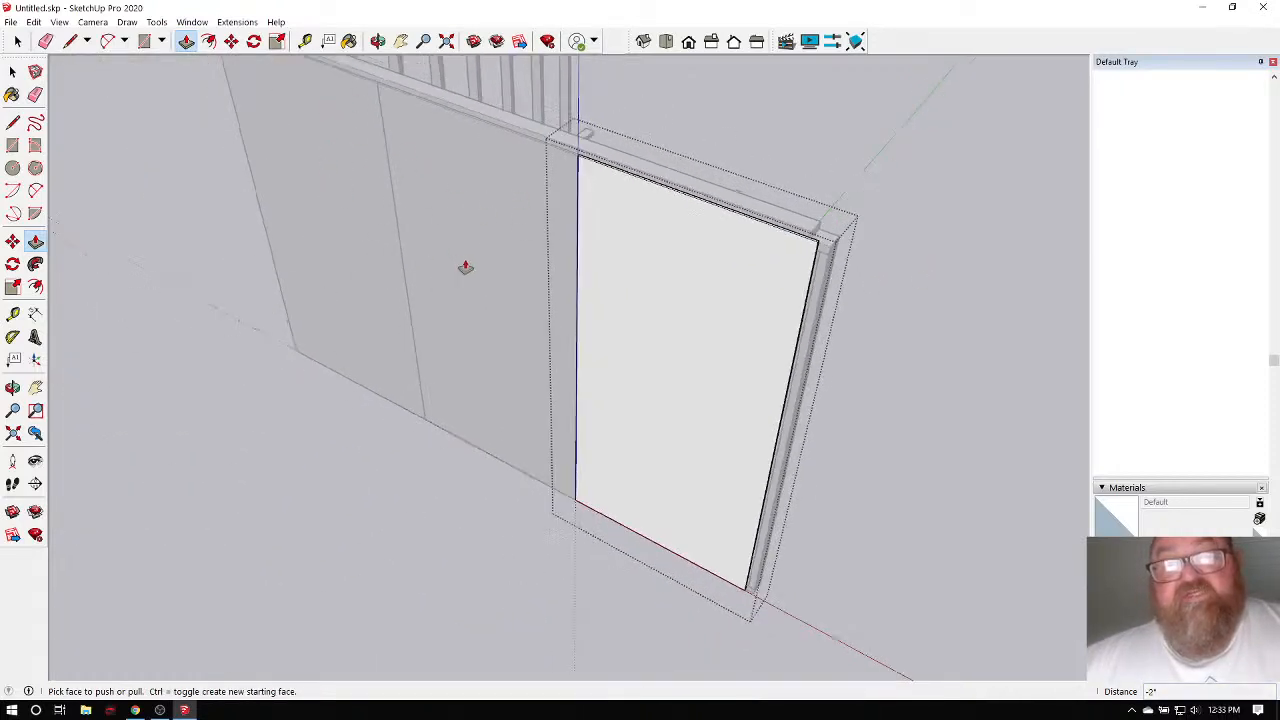
key("space")
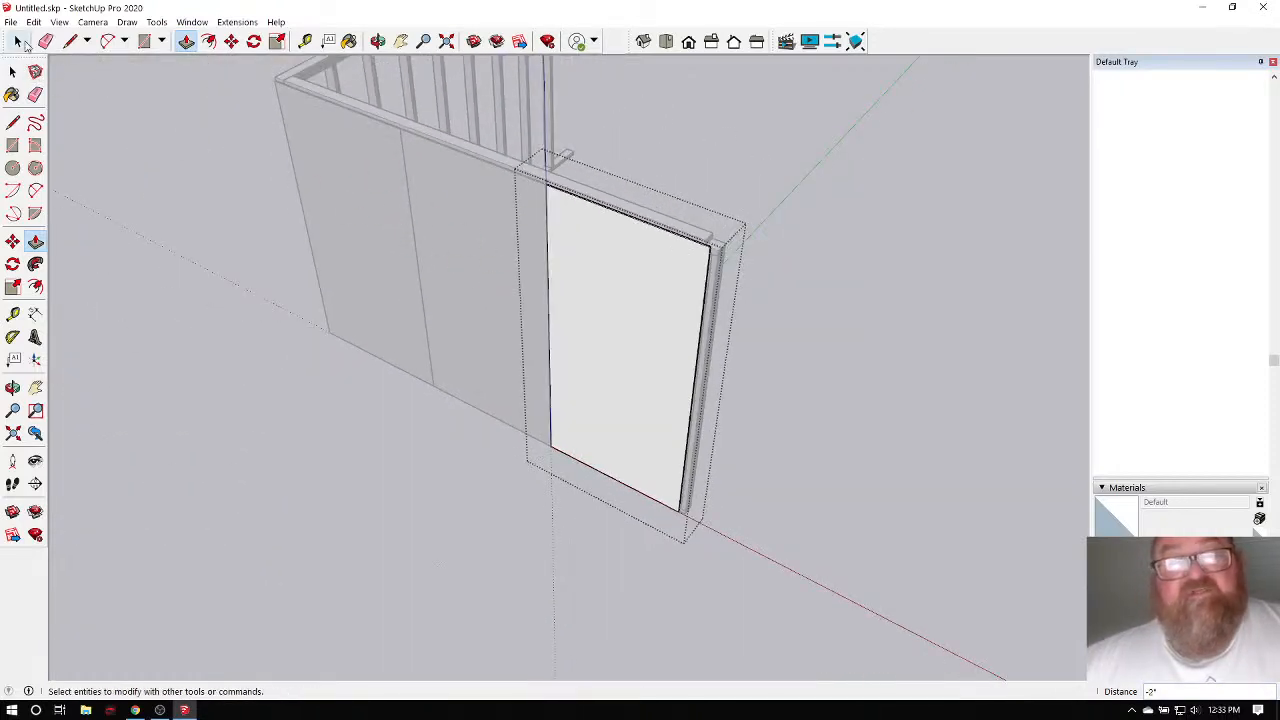
left_click(218, 148)
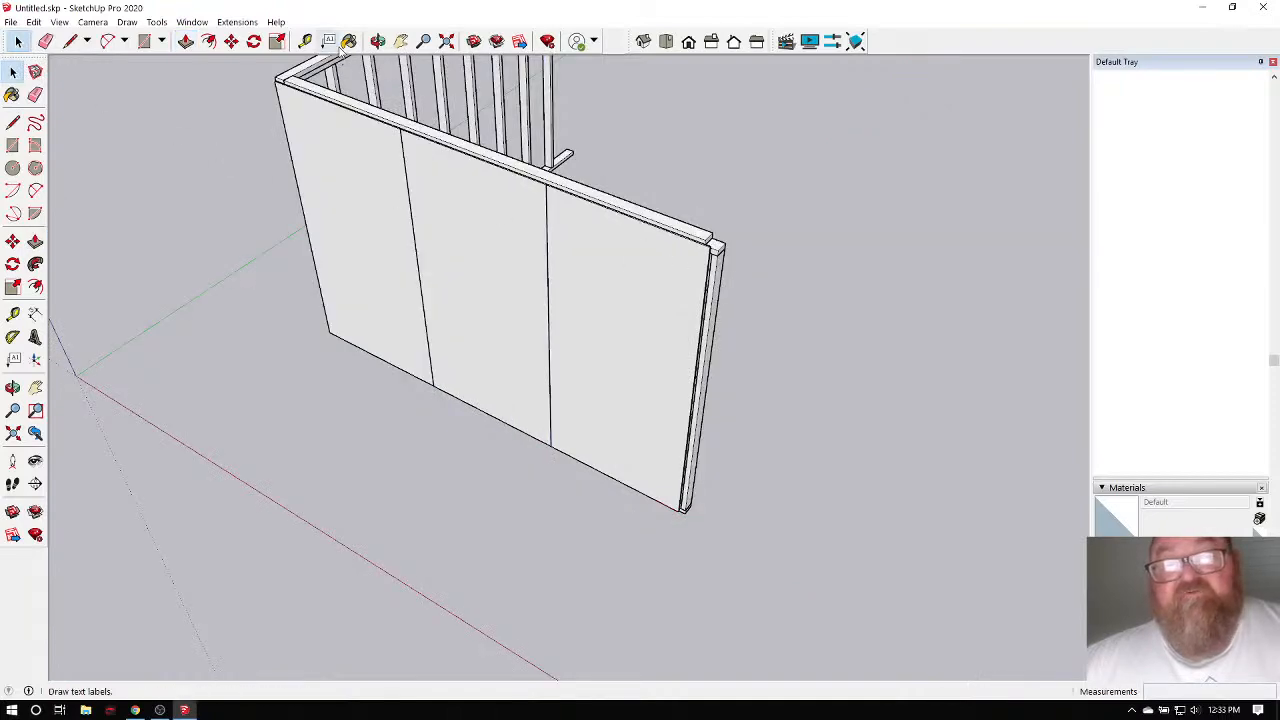
left_click(378, 41)
left_click_drag(709, 343, 613, 213)
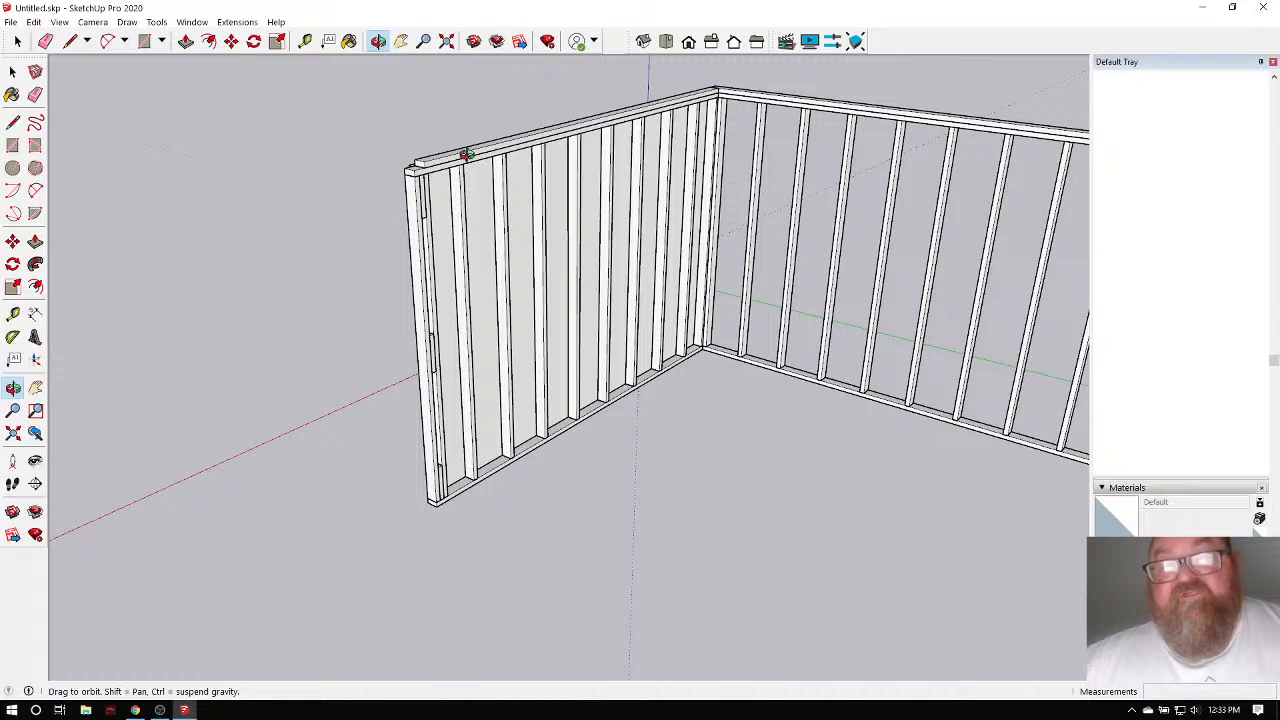
left_click_drag(462, 234, 986, 346)
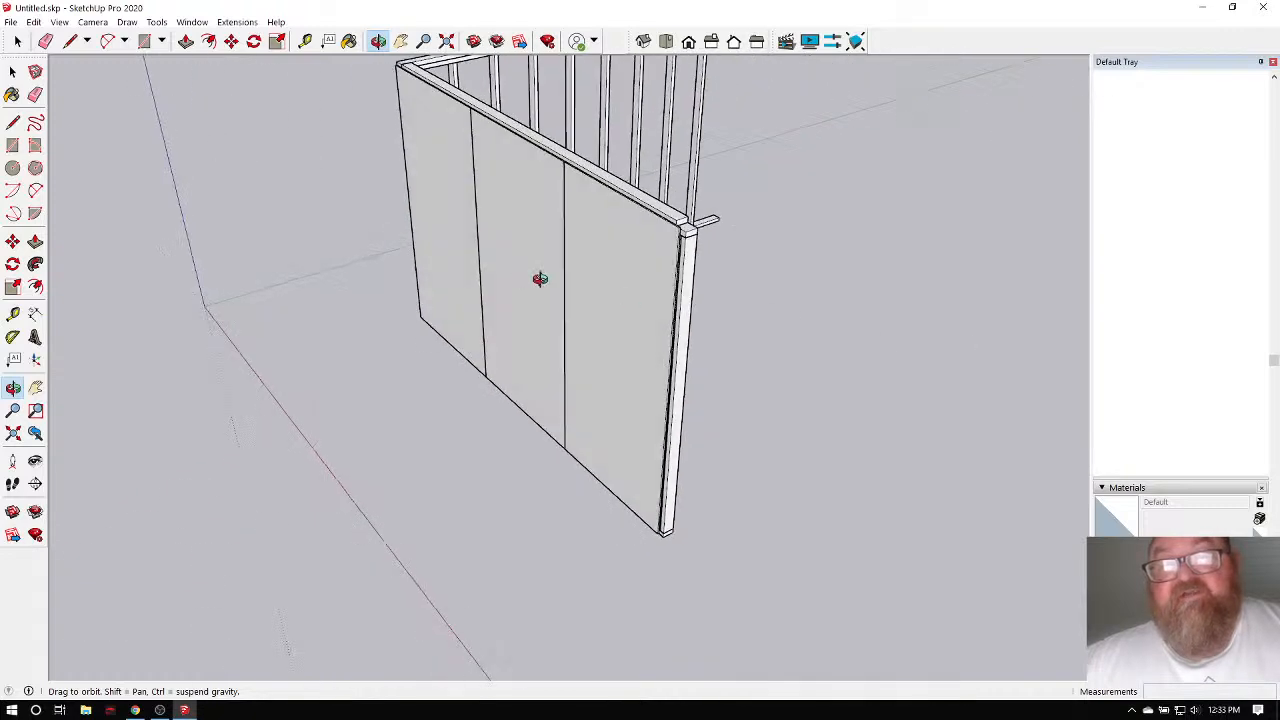
left_click_drag(540, 279, 734, 246)
scroll(711, 180, "up", 5)
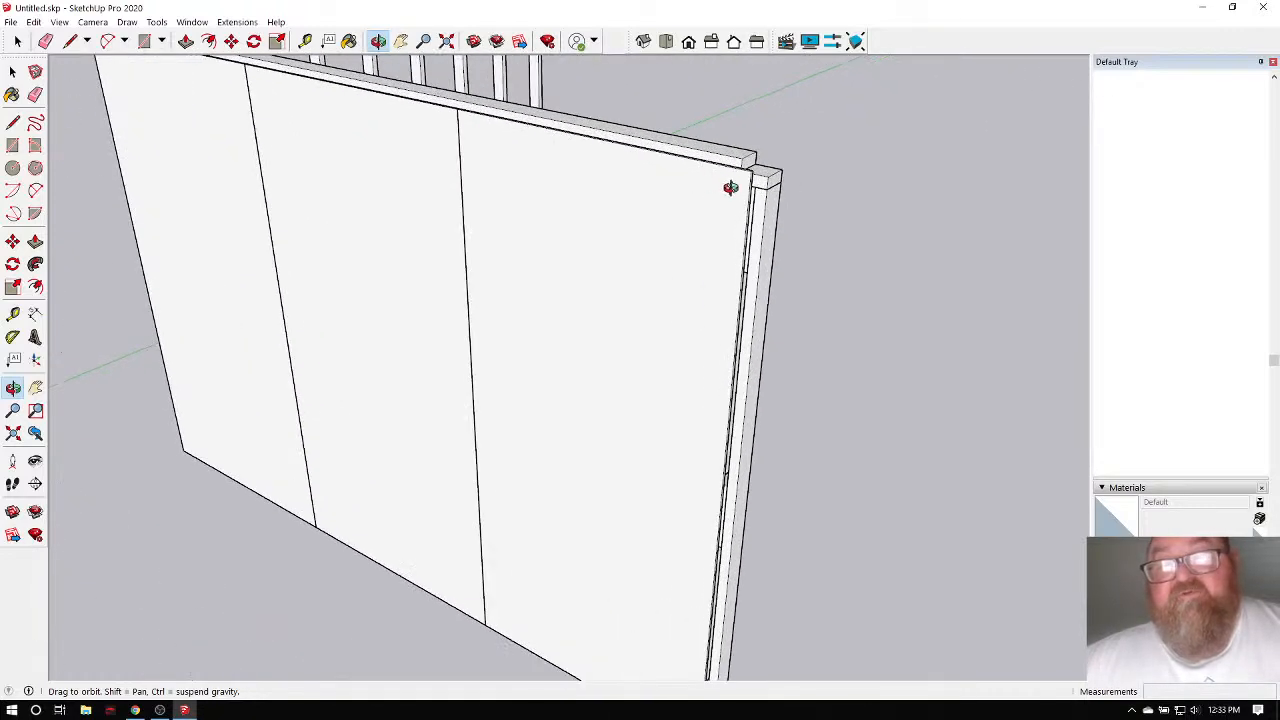
key("ctrl+z")
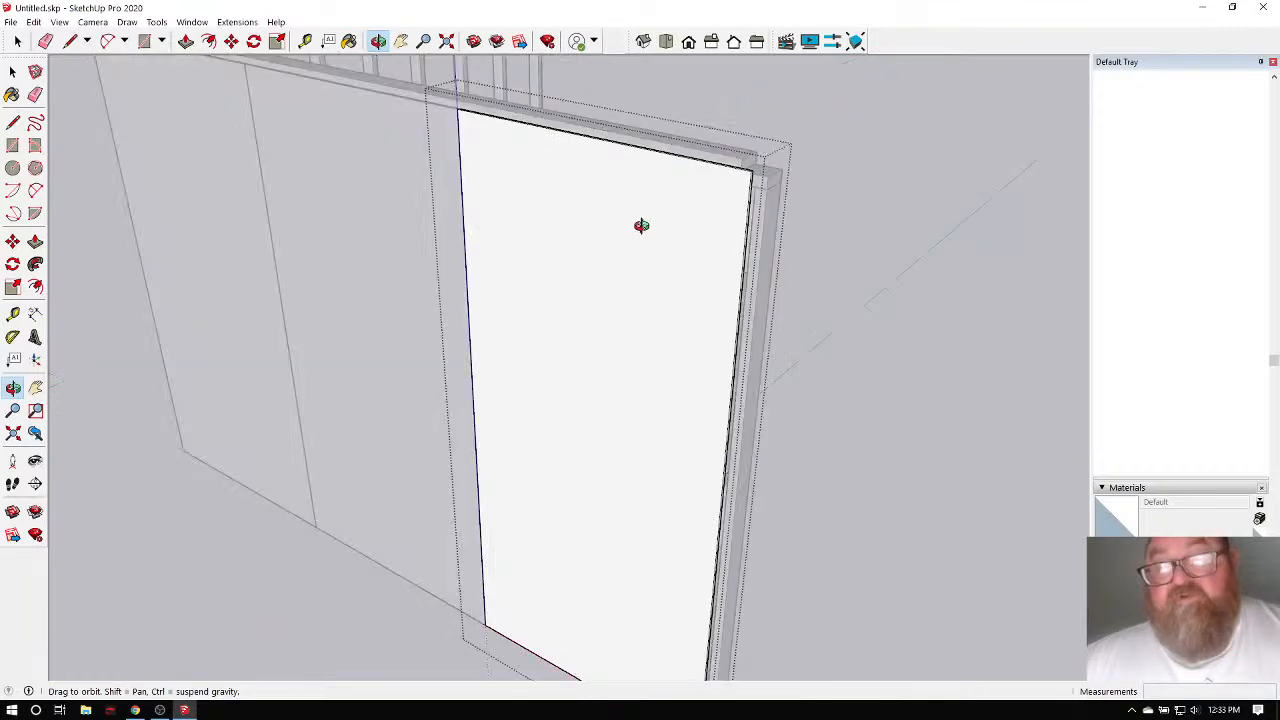
scroll(641, 225, "down", 6)
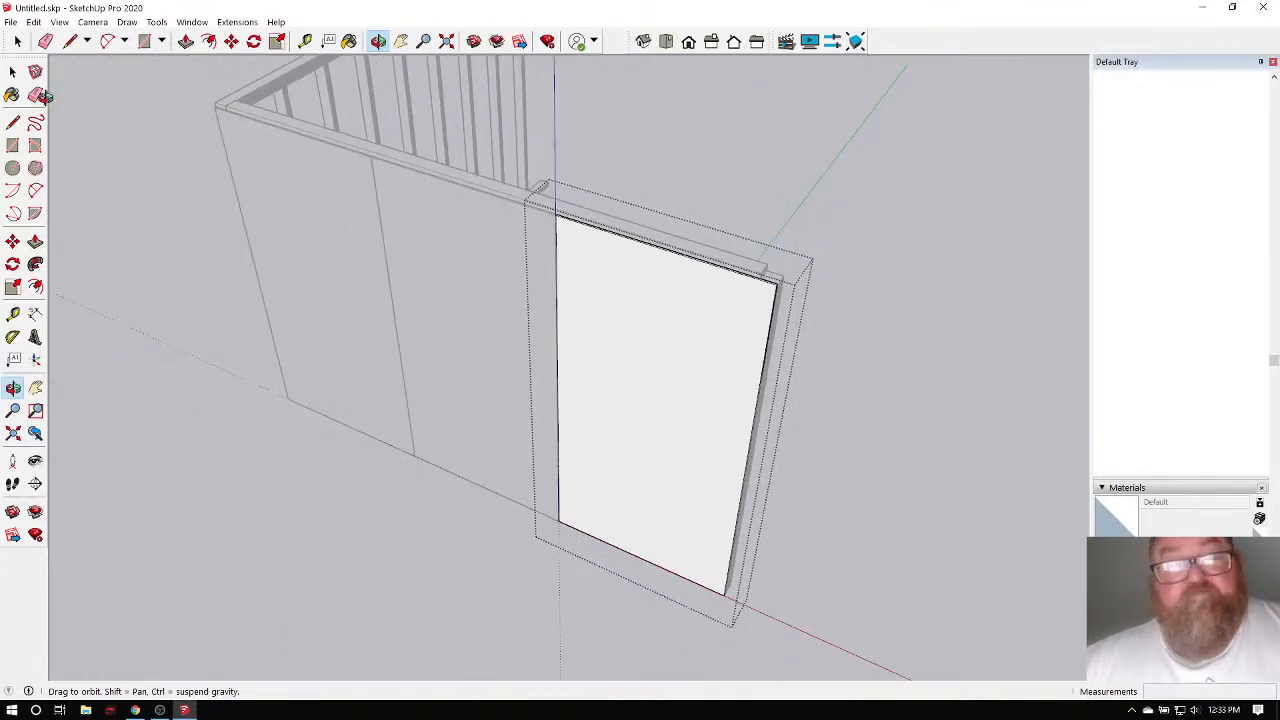
left_click(17, 41)
left_click(136, 108)
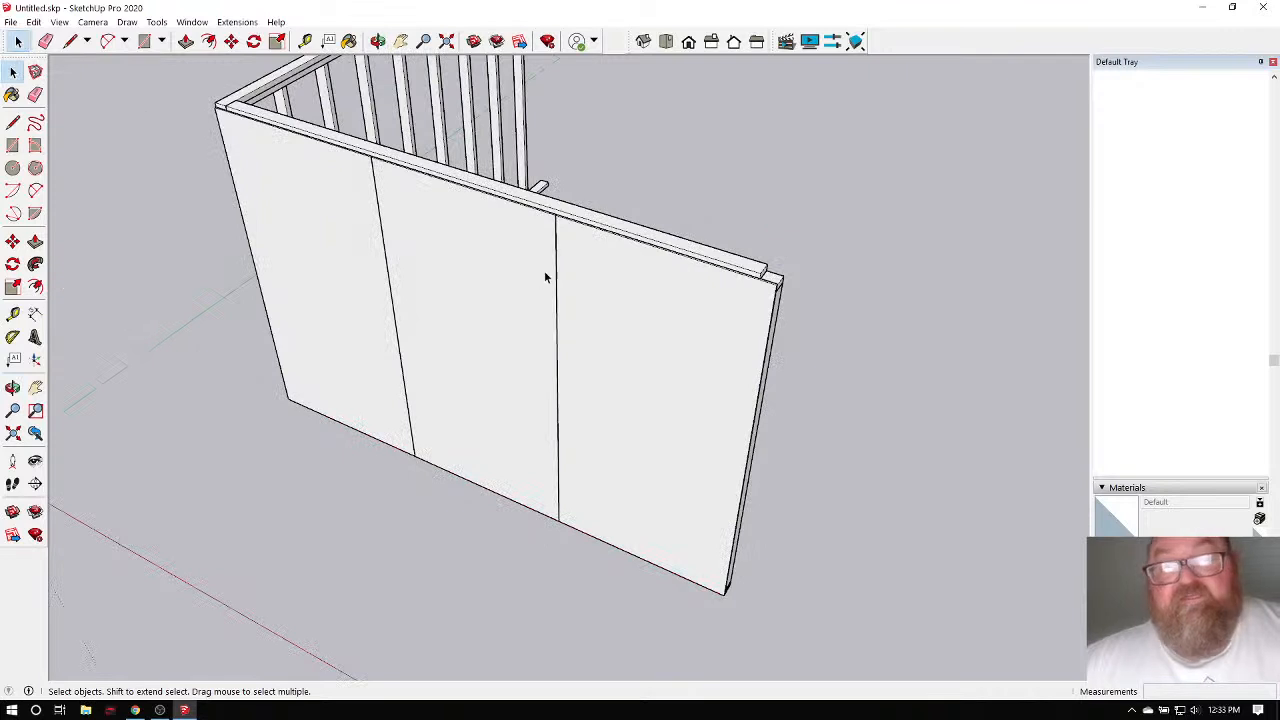
scroll(620, 300, "down", 2)
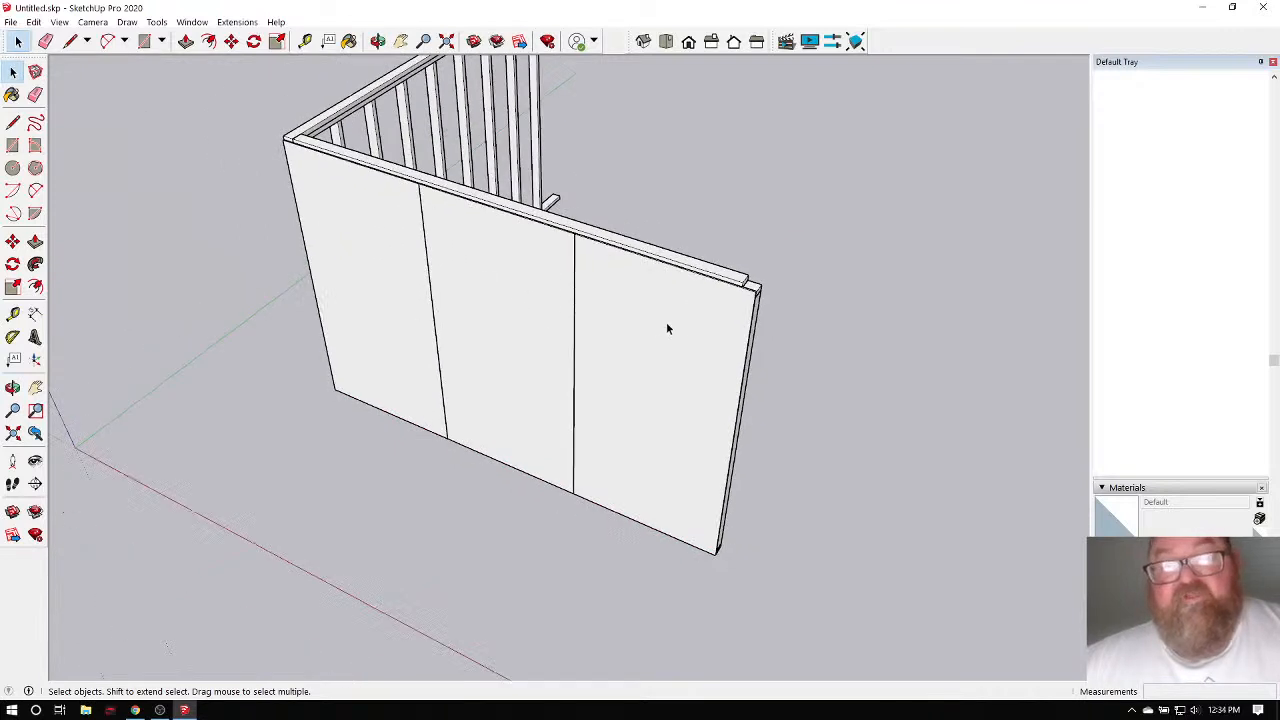
scroll(434, 277, "up", 4)
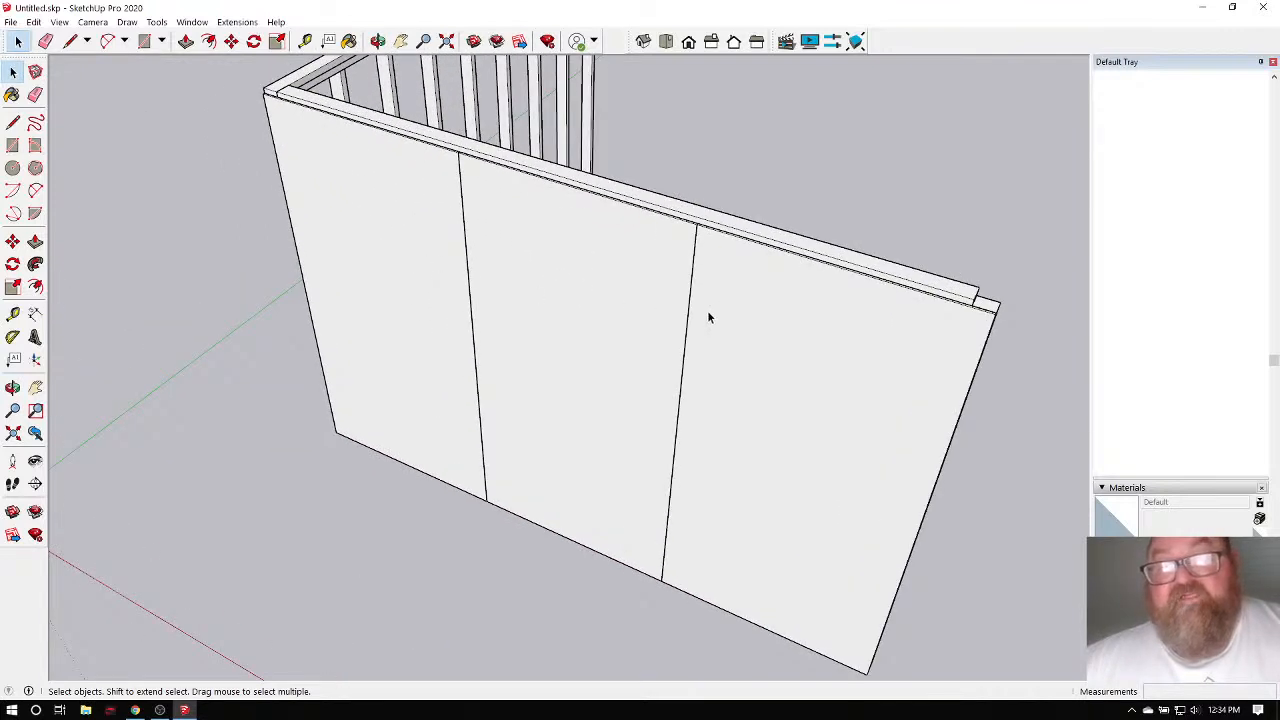
middle_click_drag(364, 150, 403, 263)
Select all, then drill into the wall framing group and open a single stud.
left_click(17, 41)
left_click(18, 42)
key("ctrl+a")
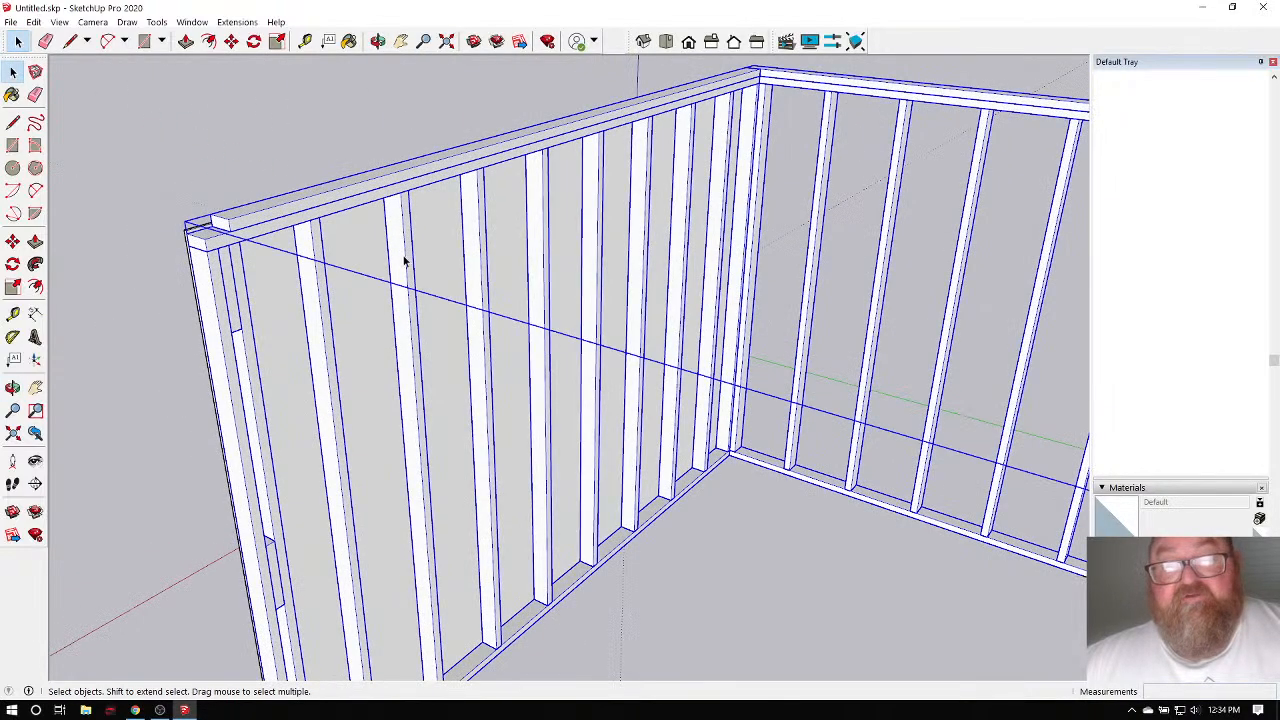
double_click(403, 262)
left_click(403, 262)
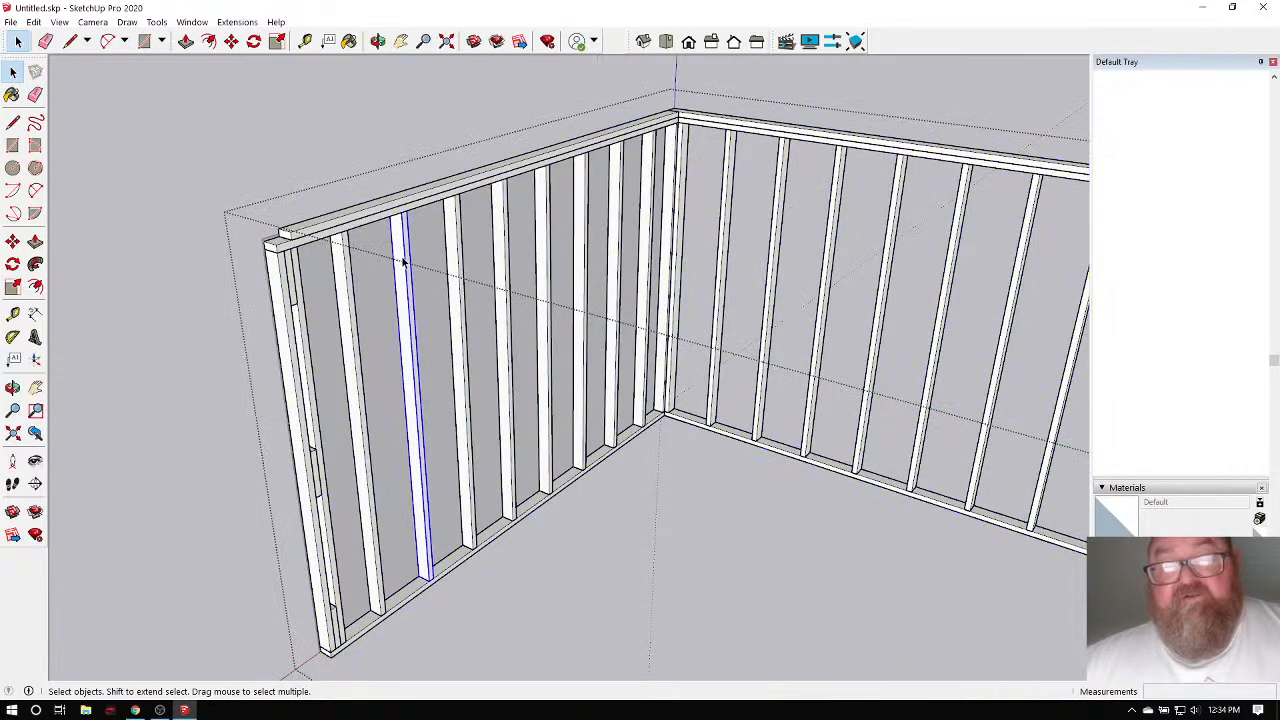
double_click(403, 262)
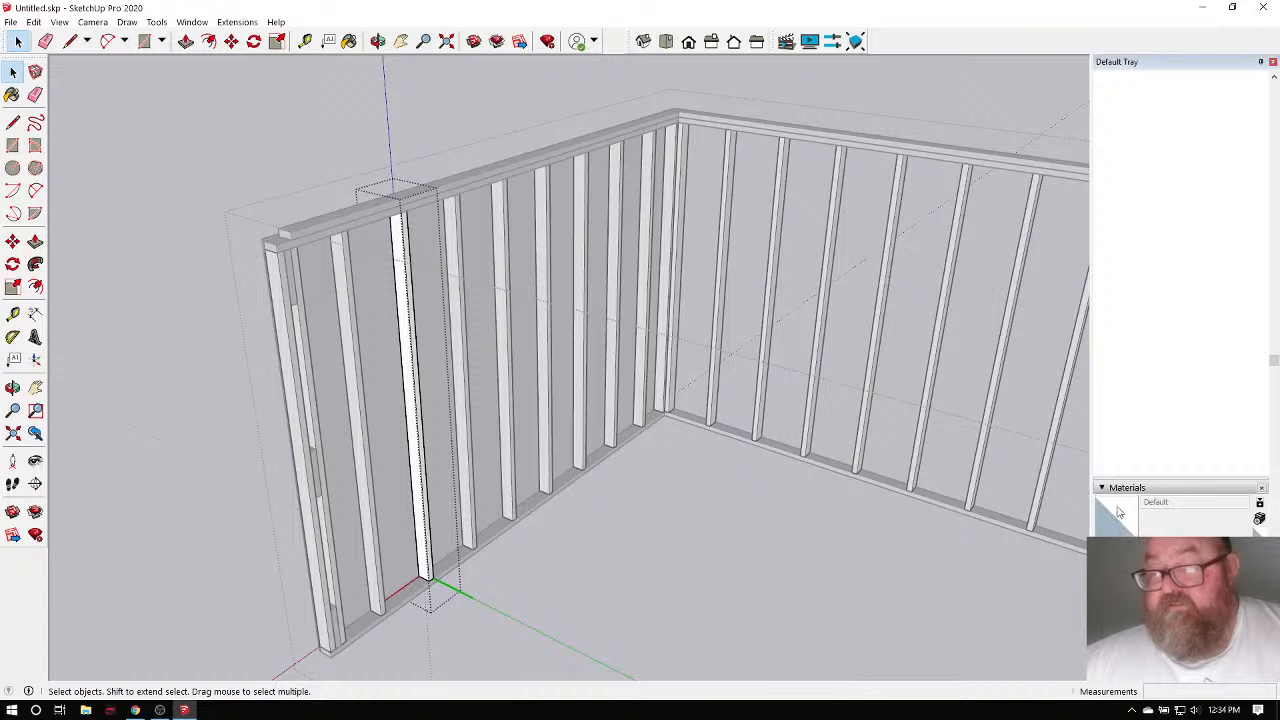
Expand the Materials tray and show its list of material collections.
scroll(1132, 117, "up", 5)
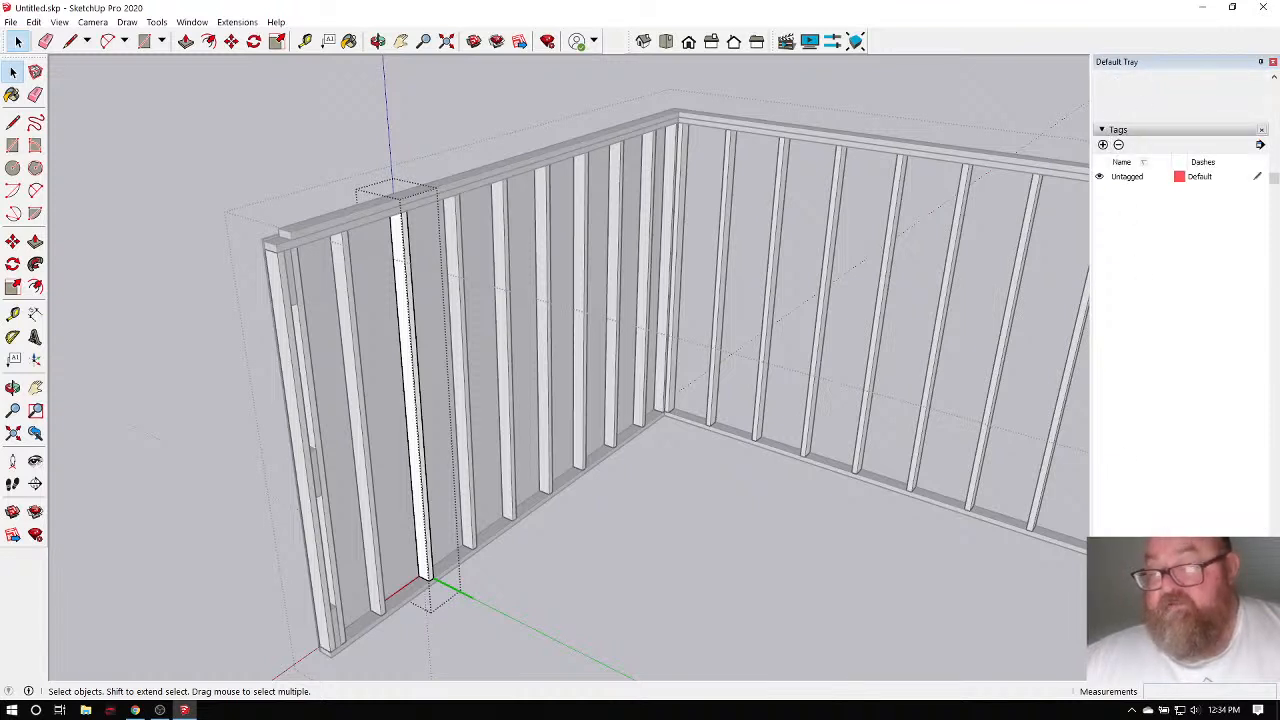
left_click(1174, 218)
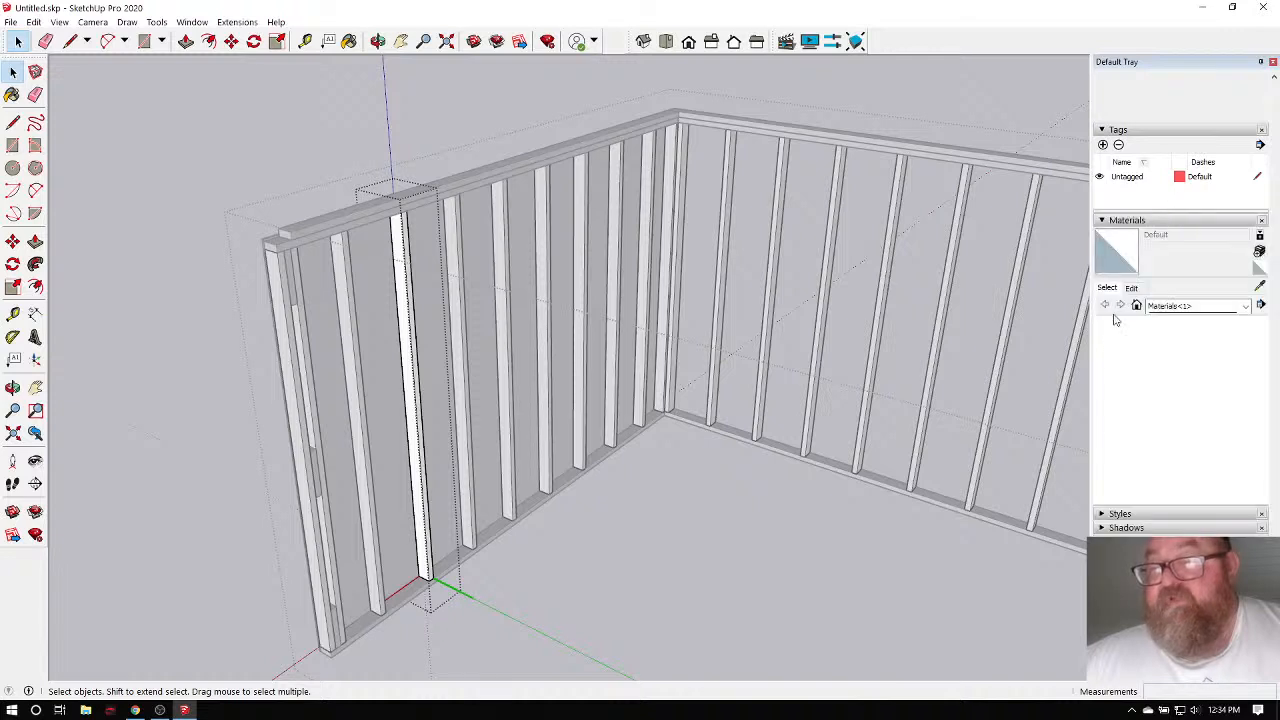
left_click(1246, 307)
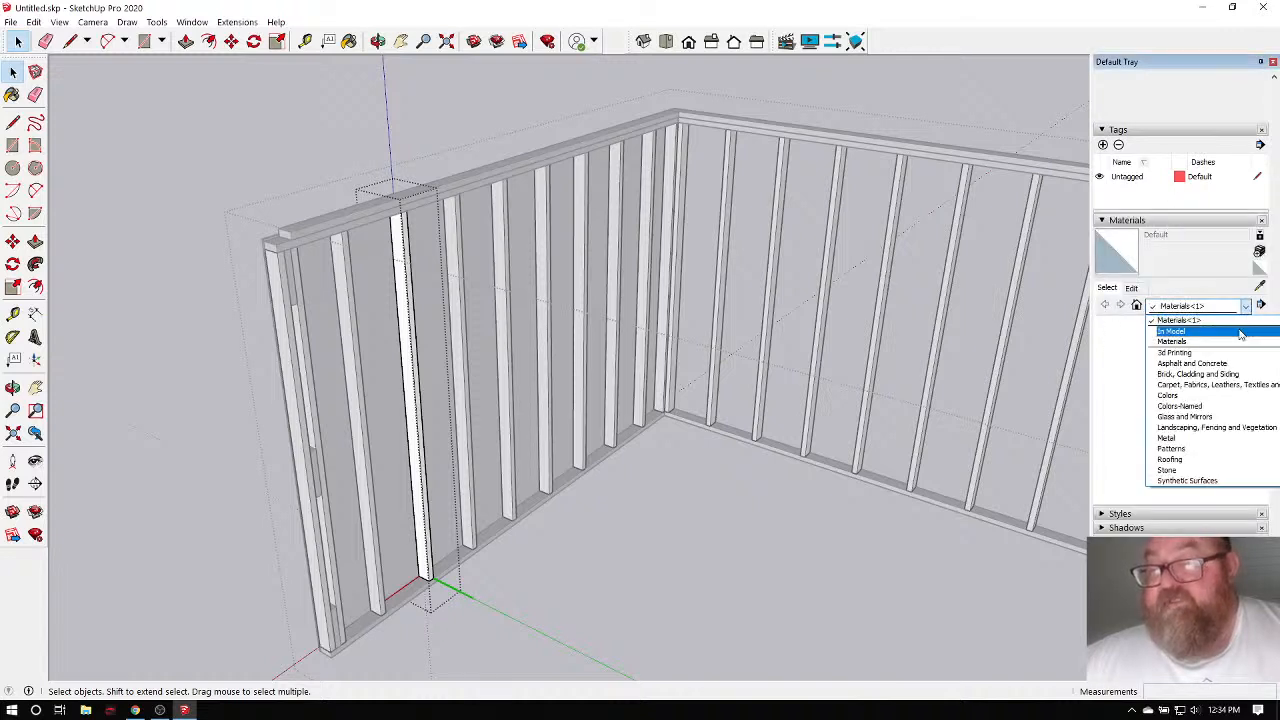
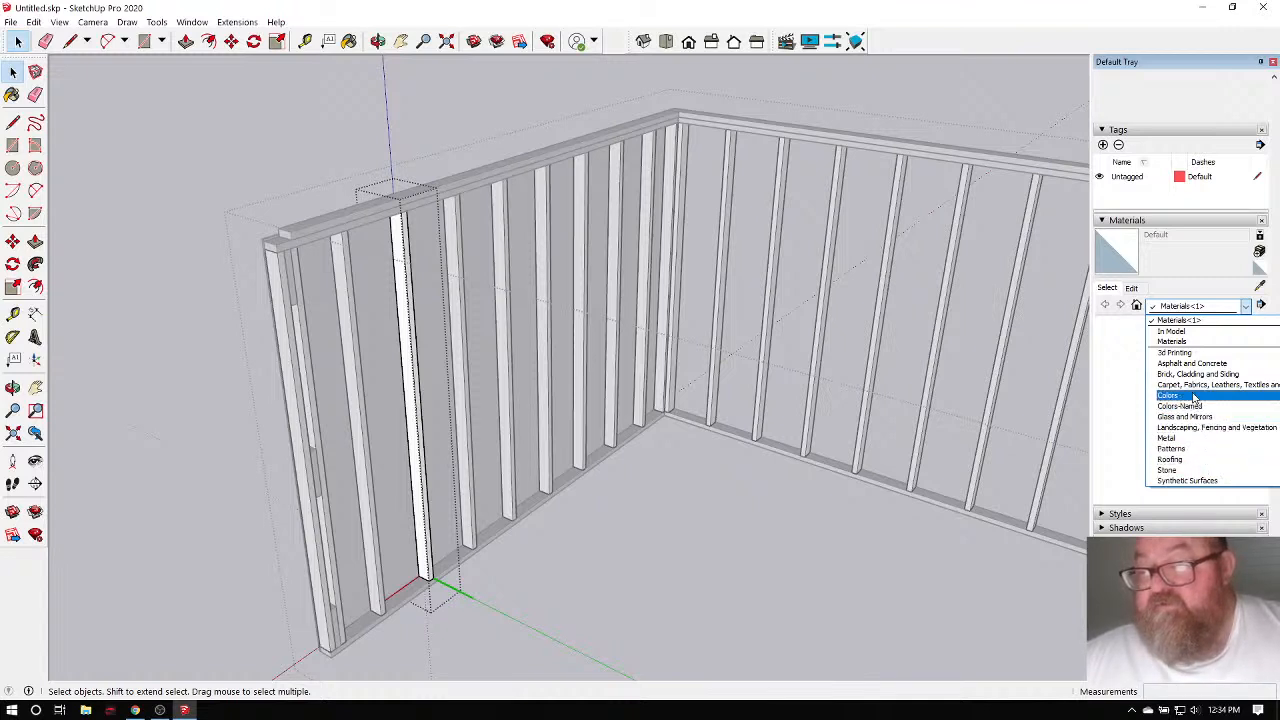
Choose Wood Board Cork from the Wood materials collection.
scroll(1200, 470, "down", 2)
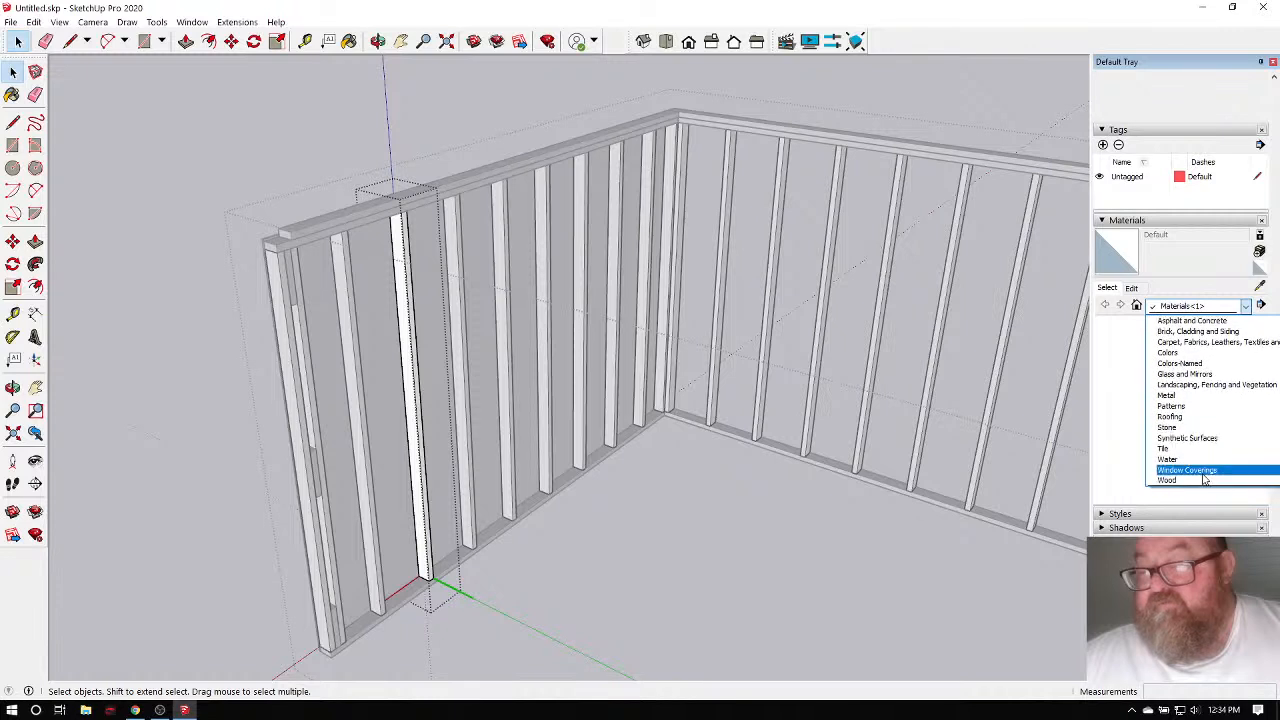
left_click(1202, 482)
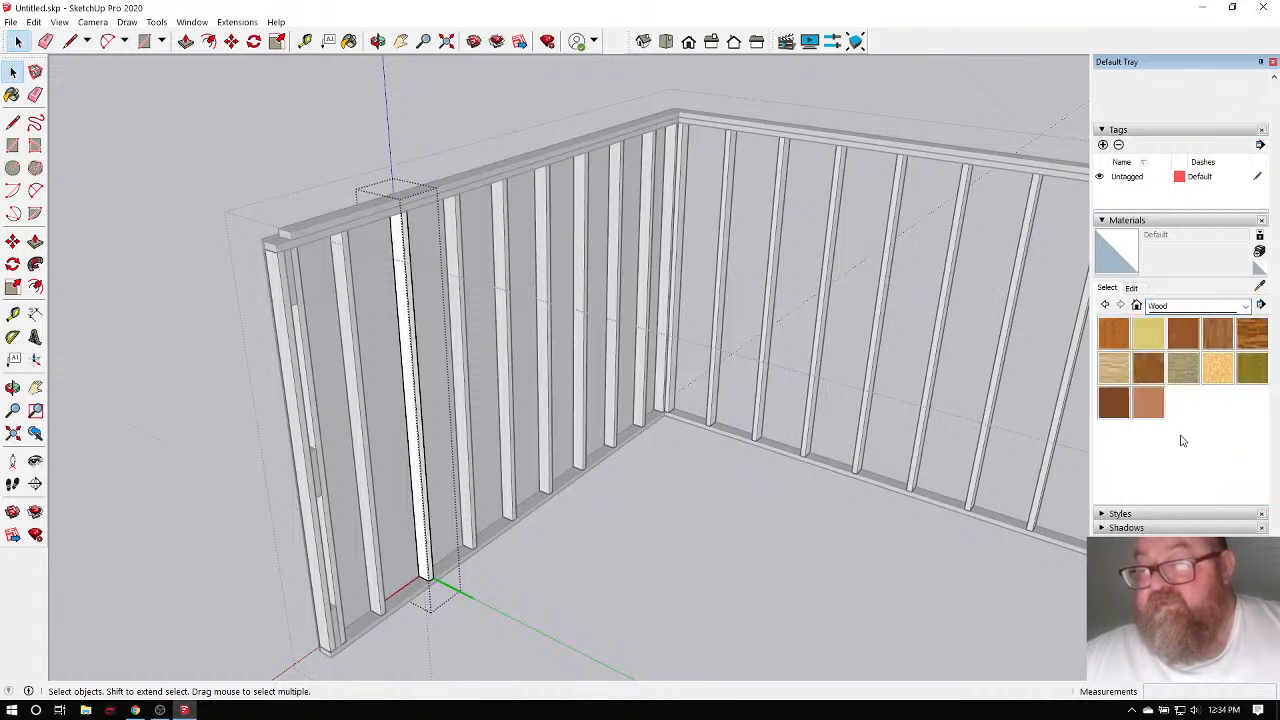
left_click(1149, 333)
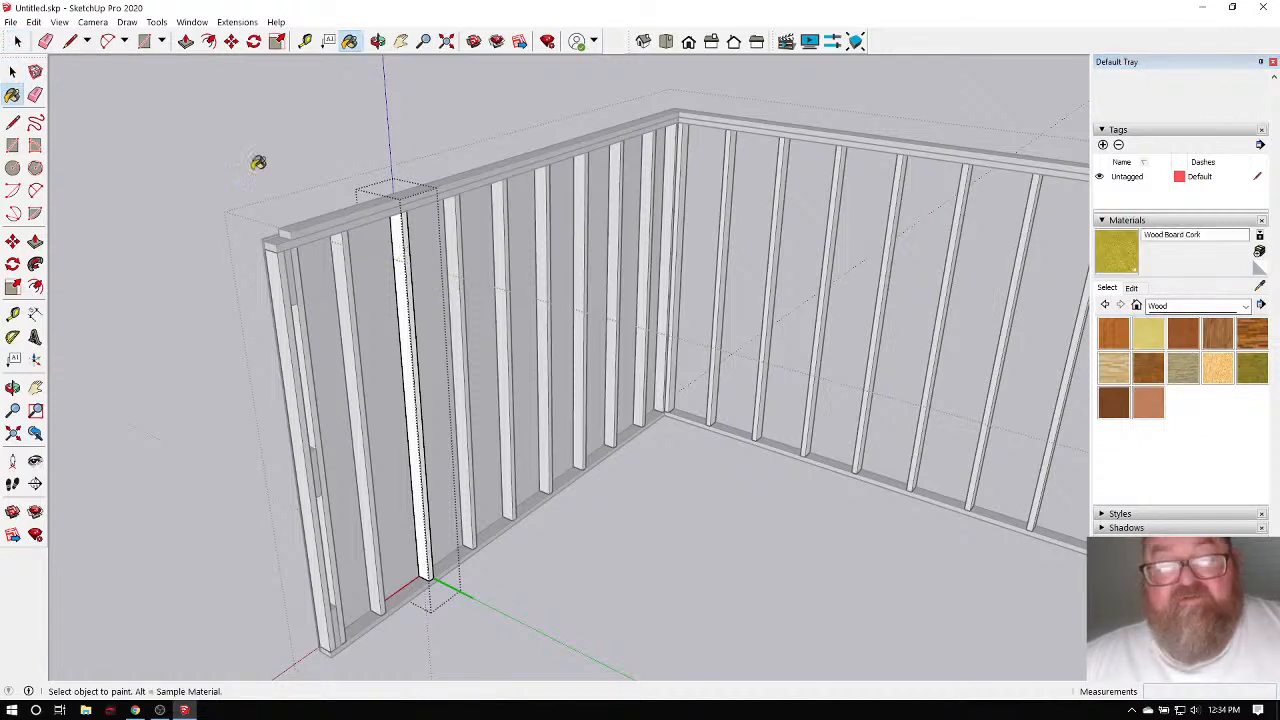
Paint a stud near the wall's left end yellow with Wood Board Cork.
left_click(17, 41)
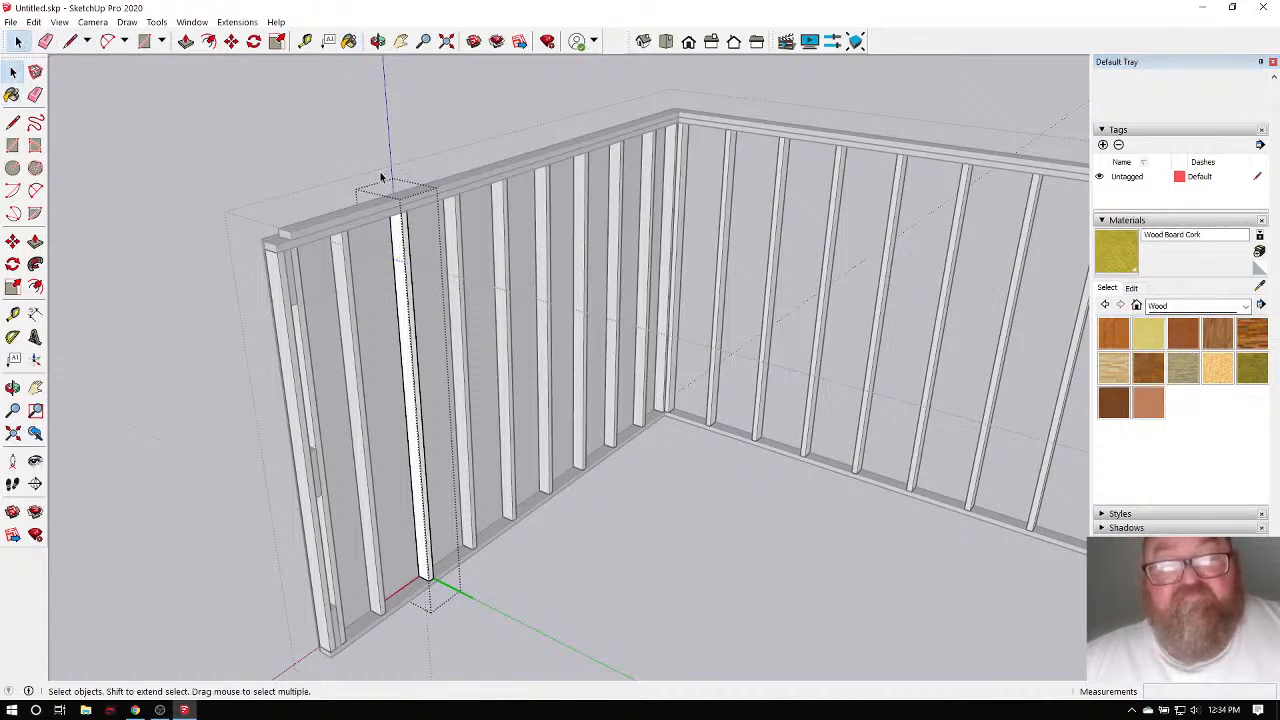
left_click(370, 170)
left_click(401, 240)
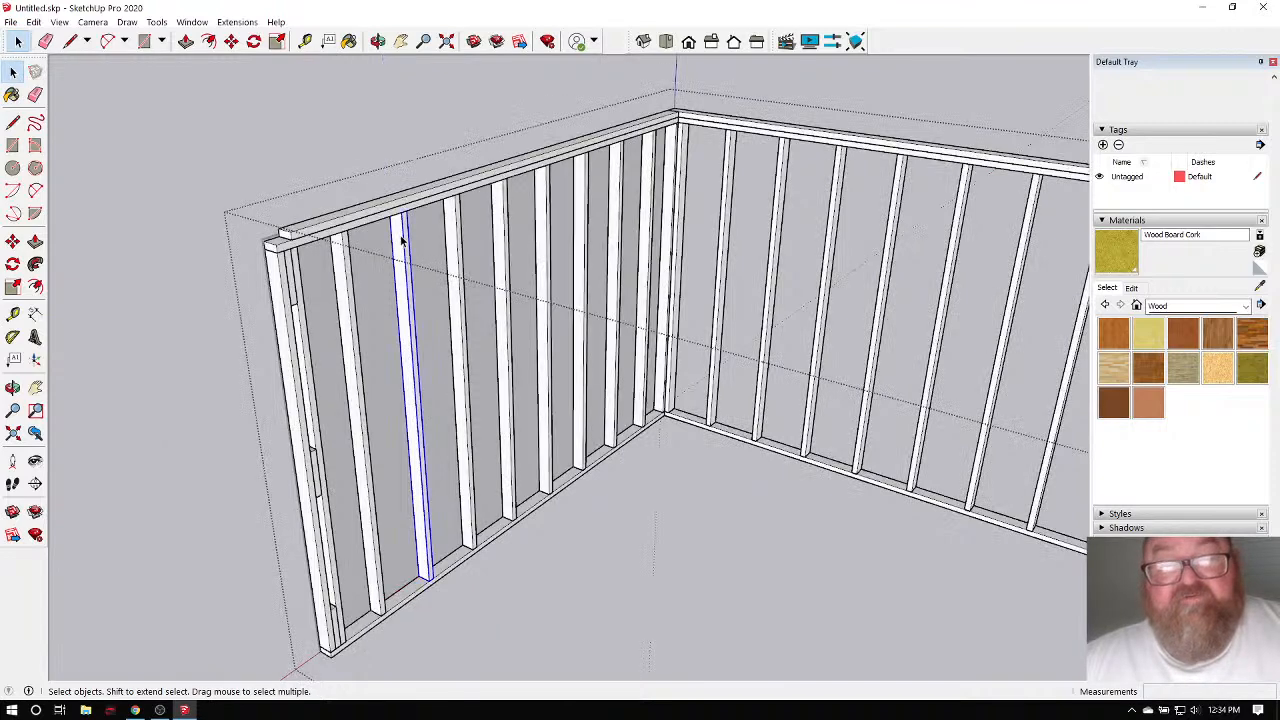
left_click(349, 41)
left_click(409, 214)
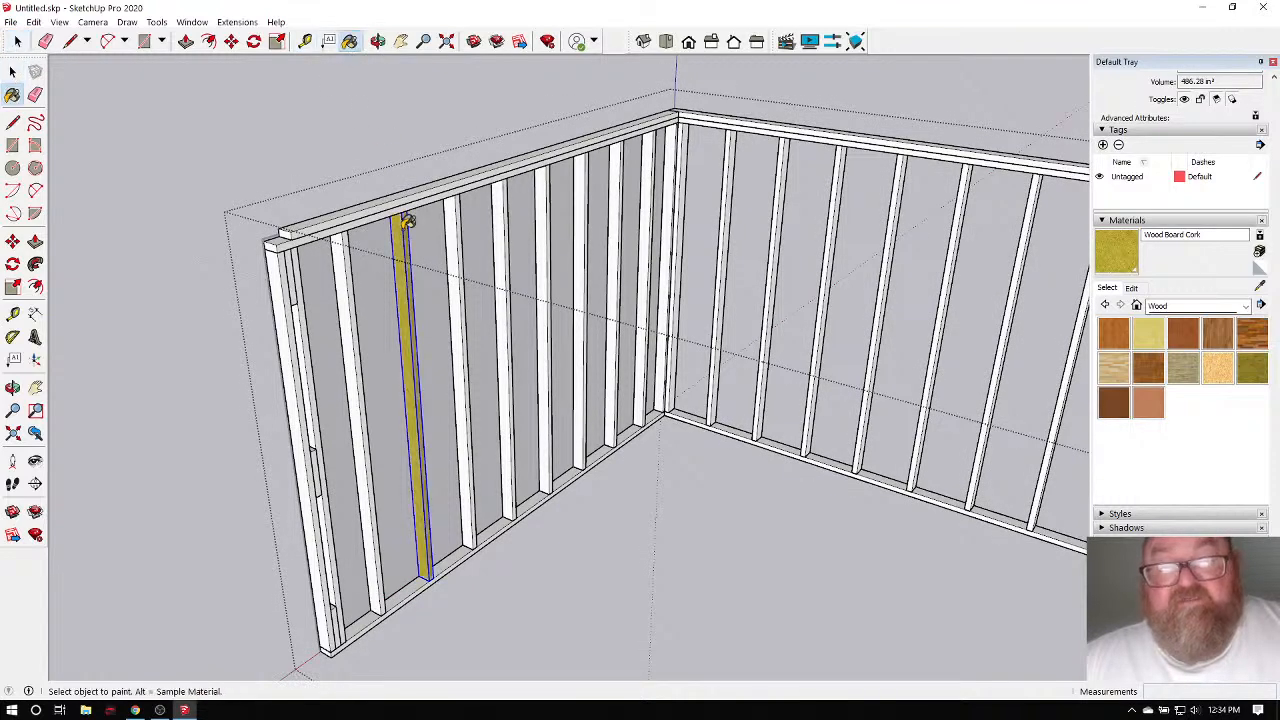
scroll(414, 225, "up", 5)
scroll(454, 277, "down", 5)
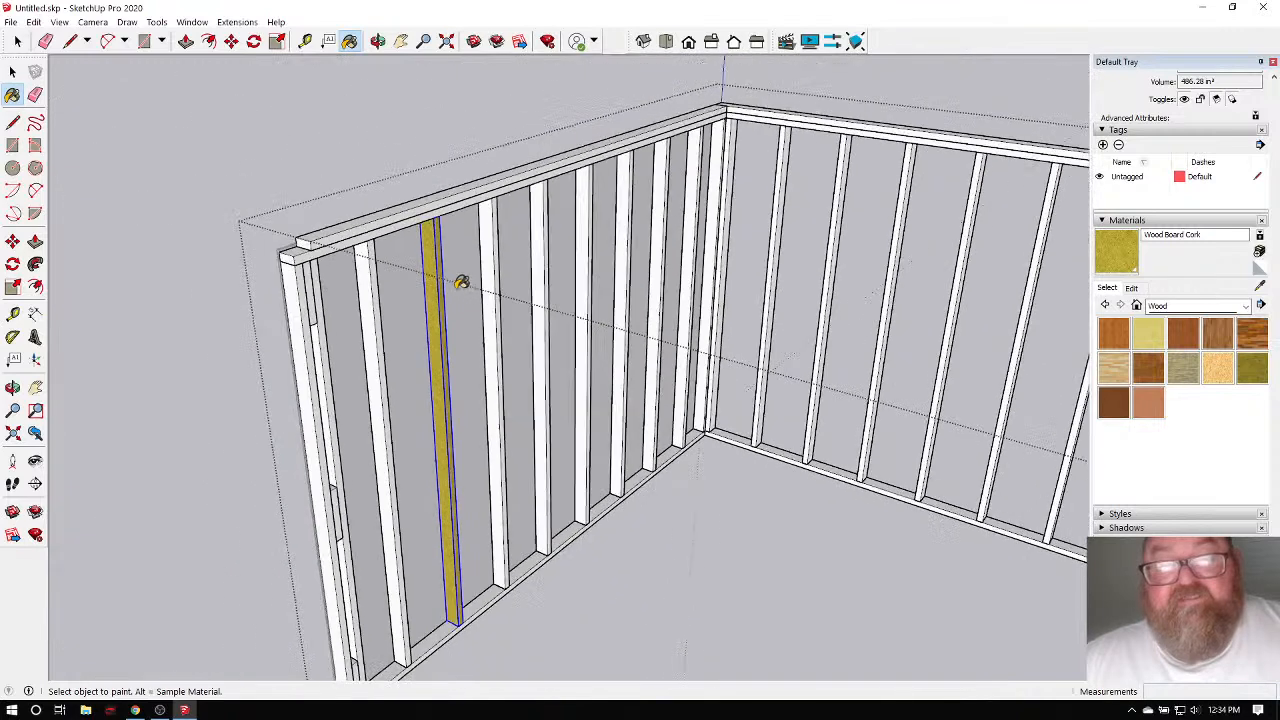
key("space")
left_click(267, 134)
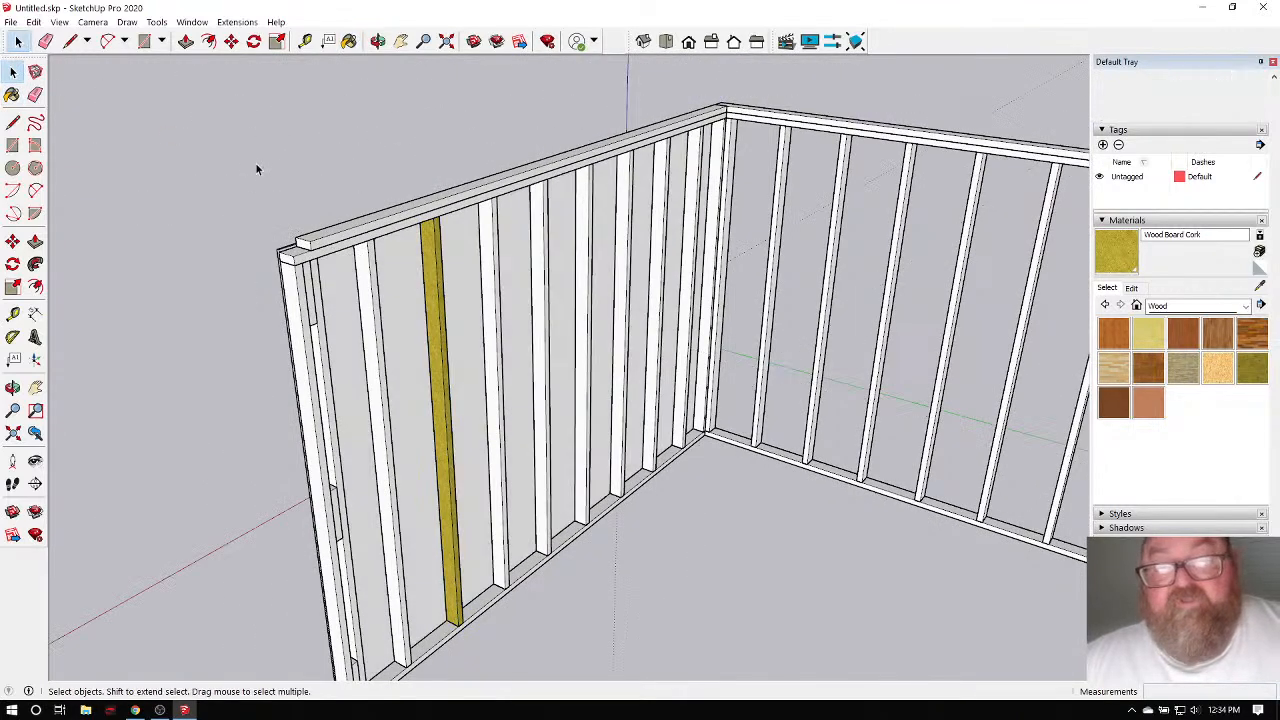
Open the wall framing group and inspect the yellow-painted stud and its context options.
double_click(497, 237)
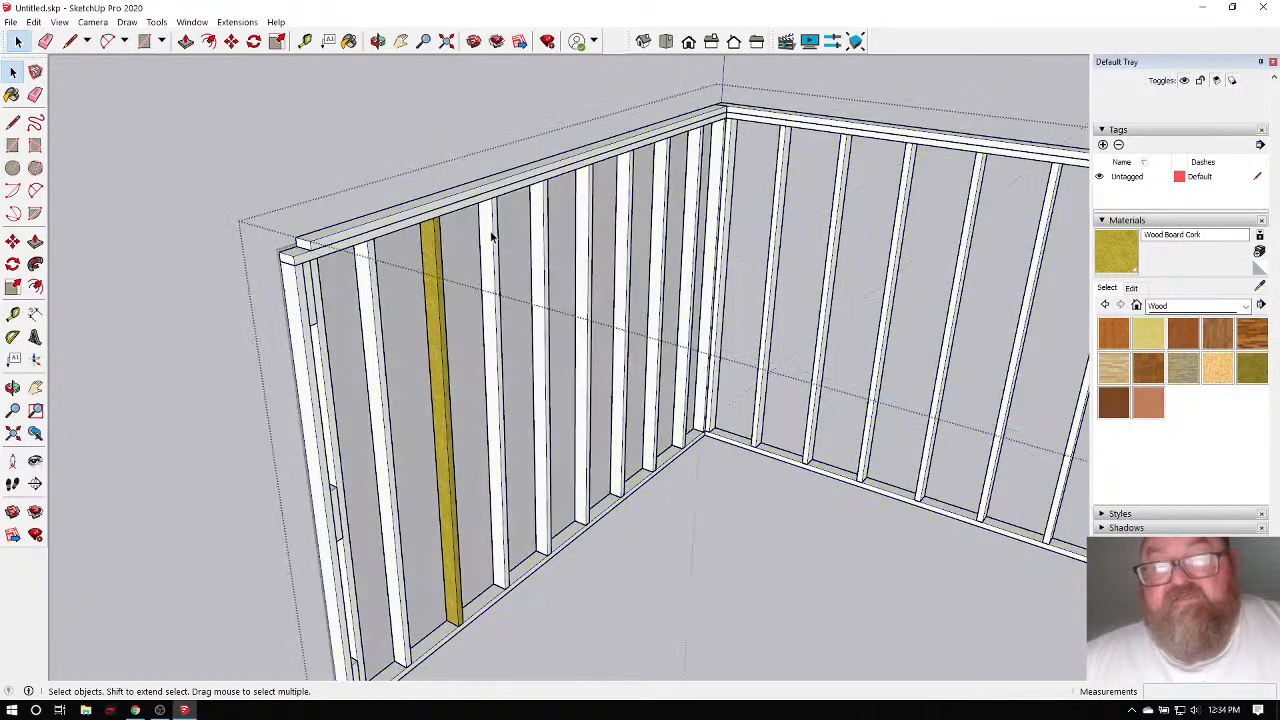
left_click(494, 238)
right_click(491, 235)
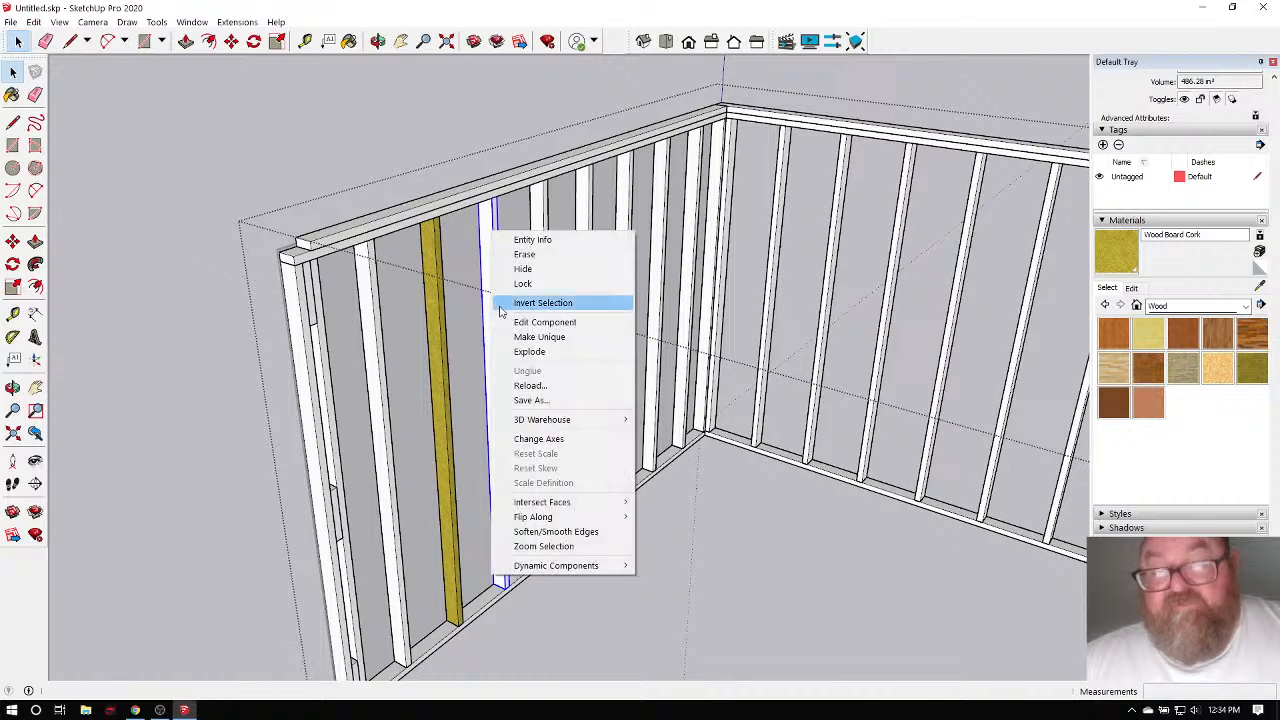
left_click(373, 152)
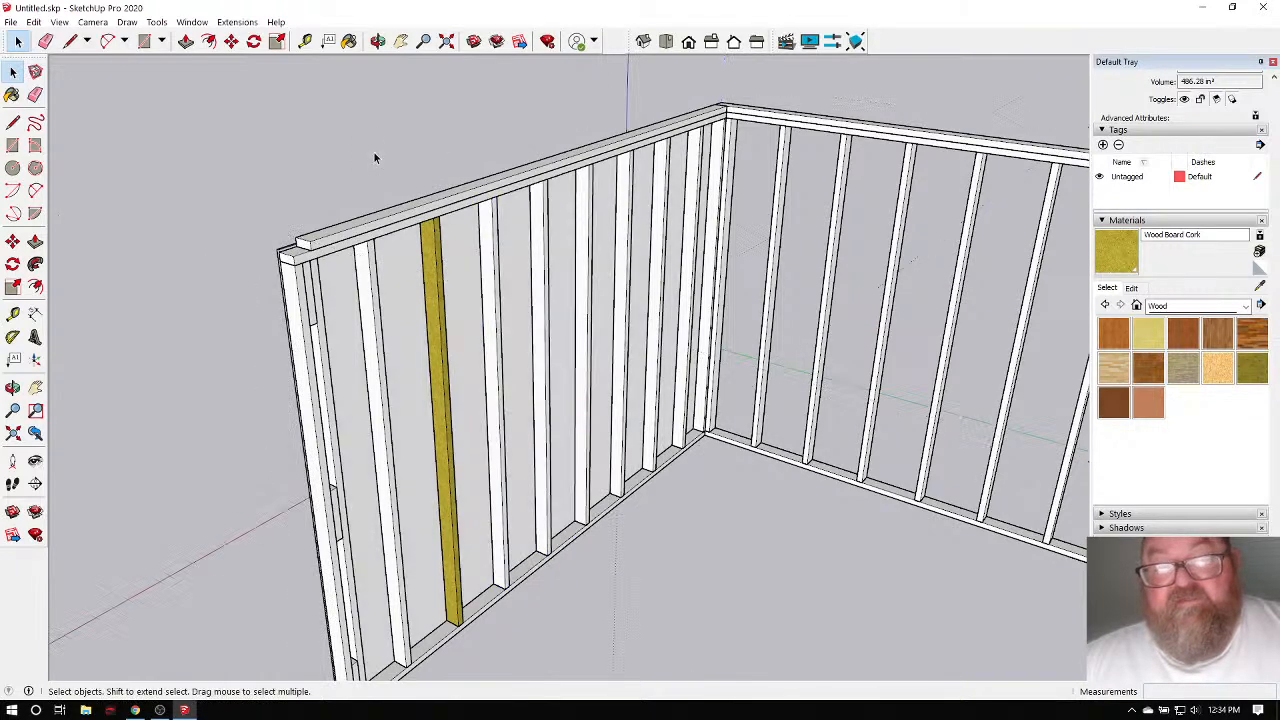
double_click(436, 284)
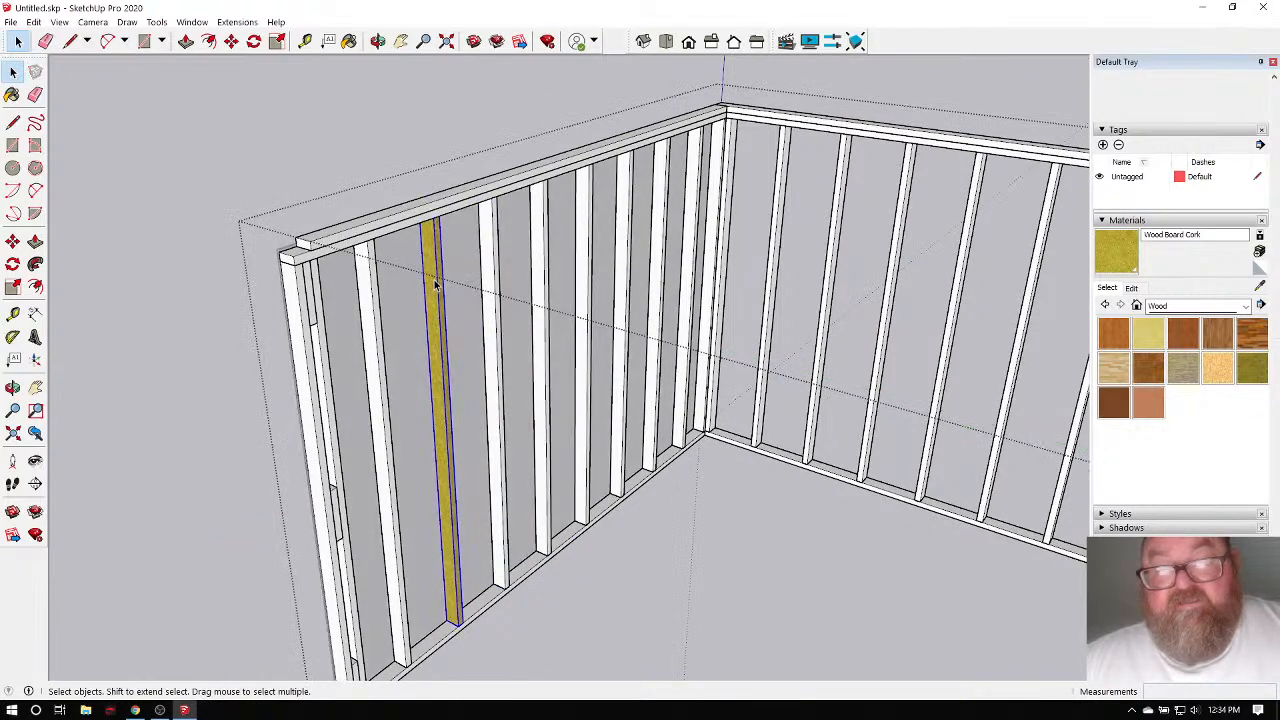
double_click(435, 284)
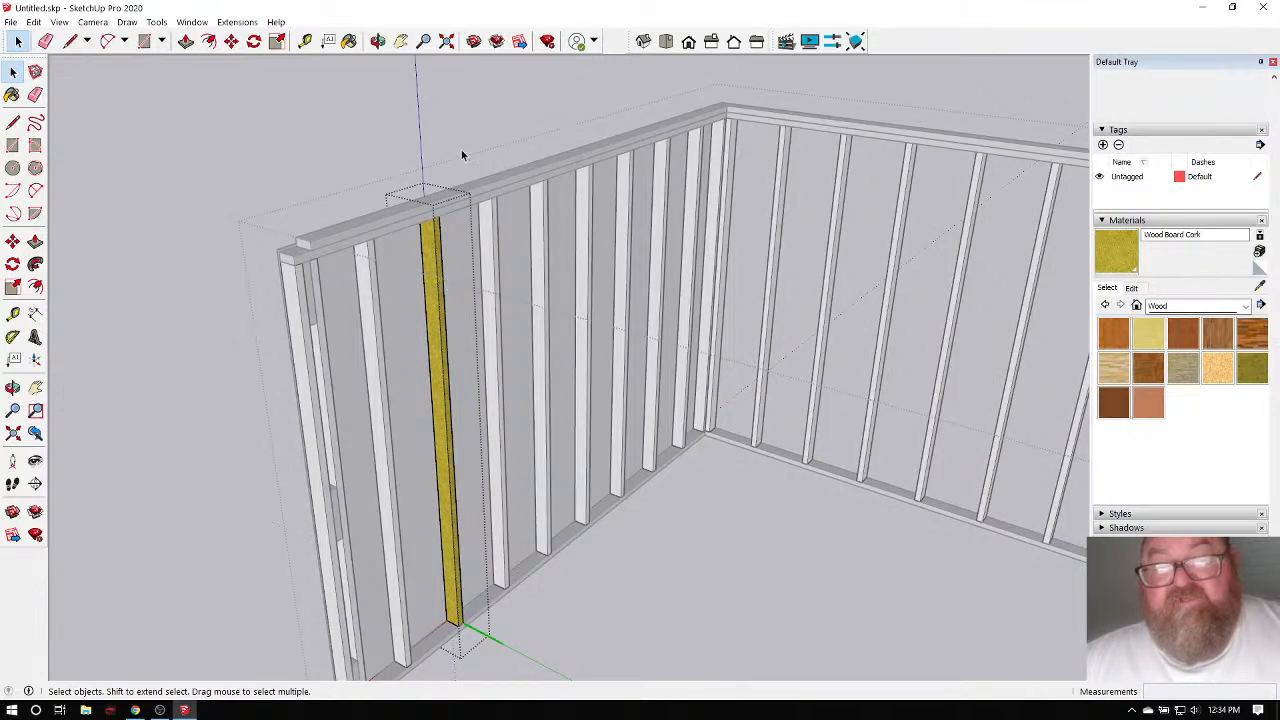
left_click(461, 149)
Open the neighbouring stud's component, window-select its geometry, then exit it.
scroll(517, 265, "up", 3)
left_click(476, 247)
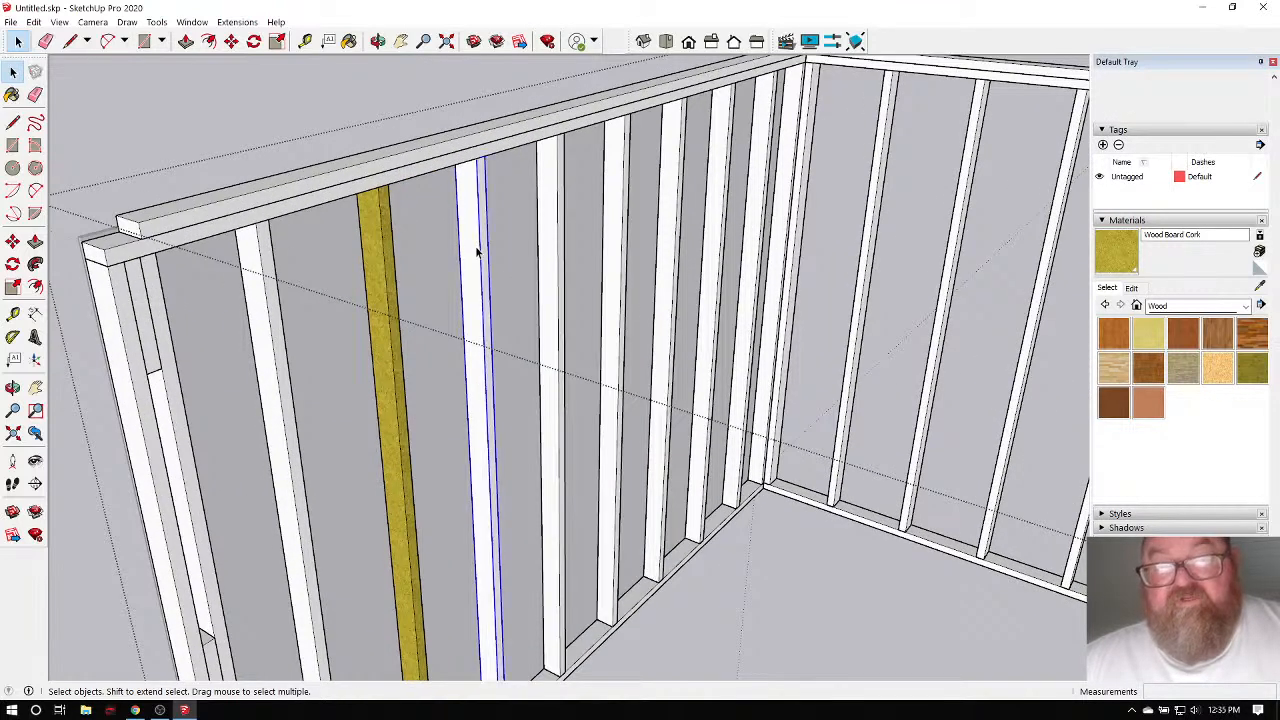
double_click(476, 250)
scroll(474, 240, "down", 4)
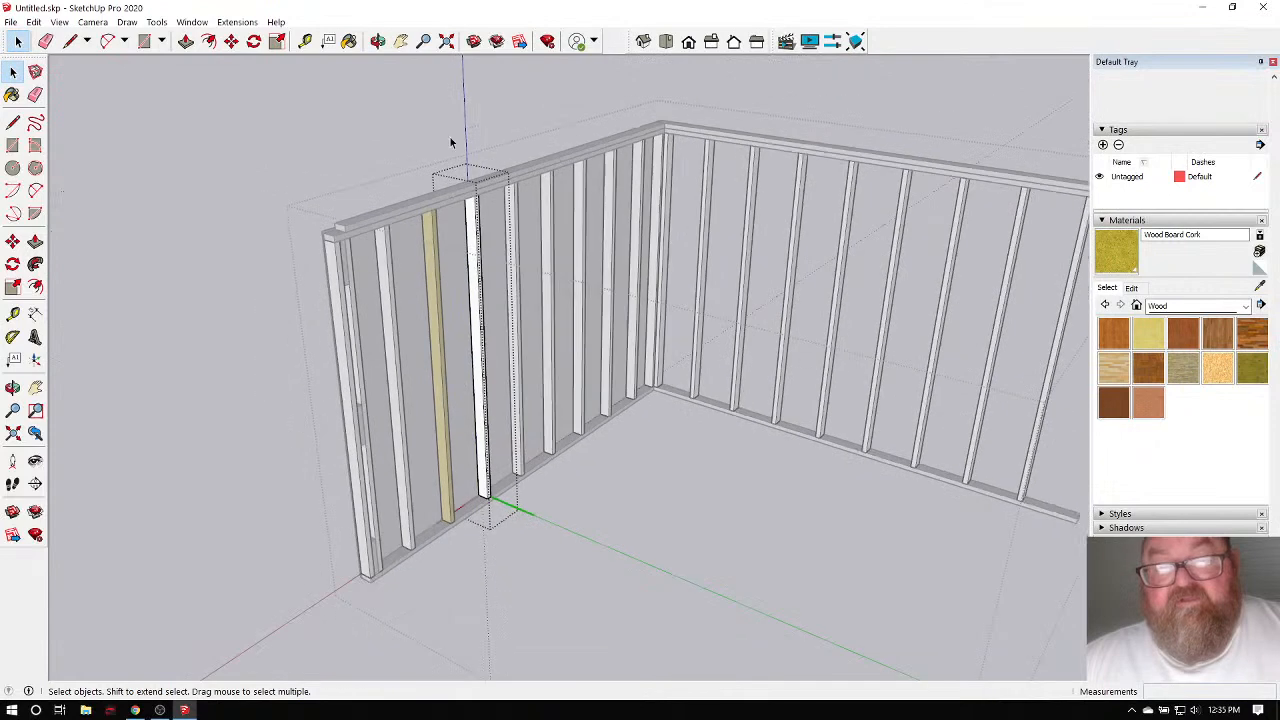
left_click_drag(574, 546, 448, 239)
scroll(465, 250, "up", 1)
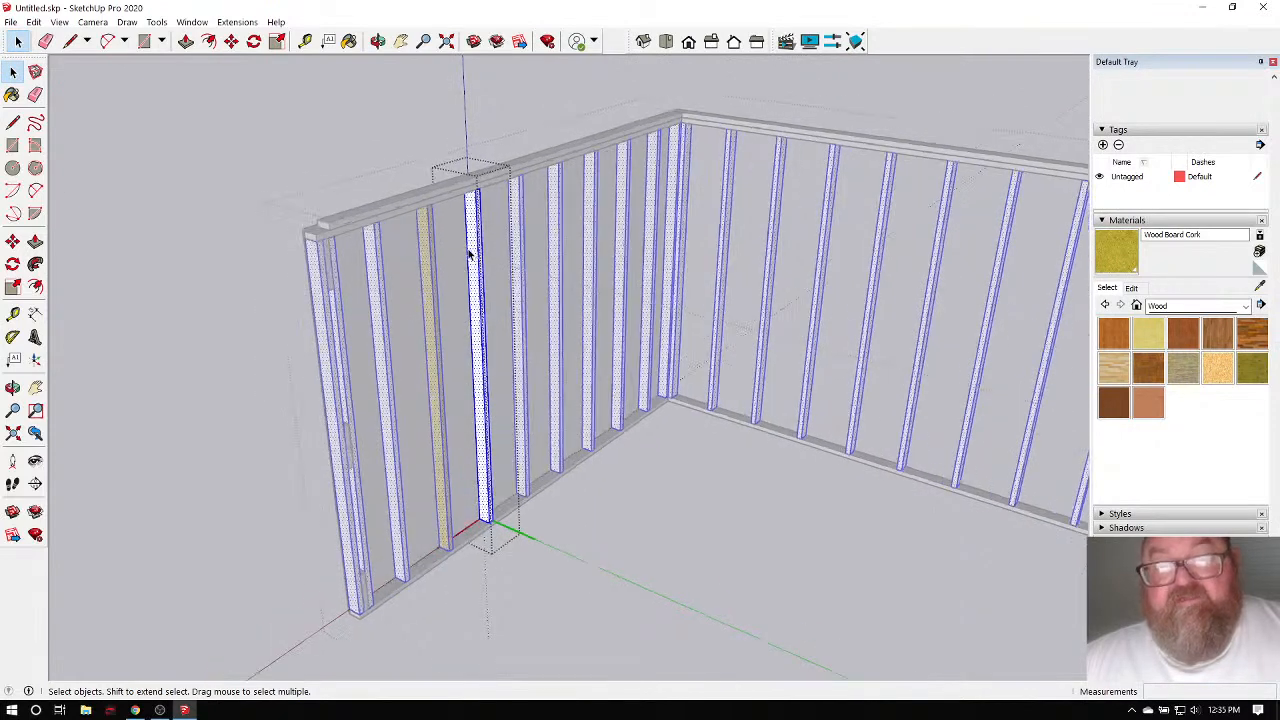
left_click(277, 114)
scroll(450, 261, "up", 3)
scroll(432, 263, "down", 3)
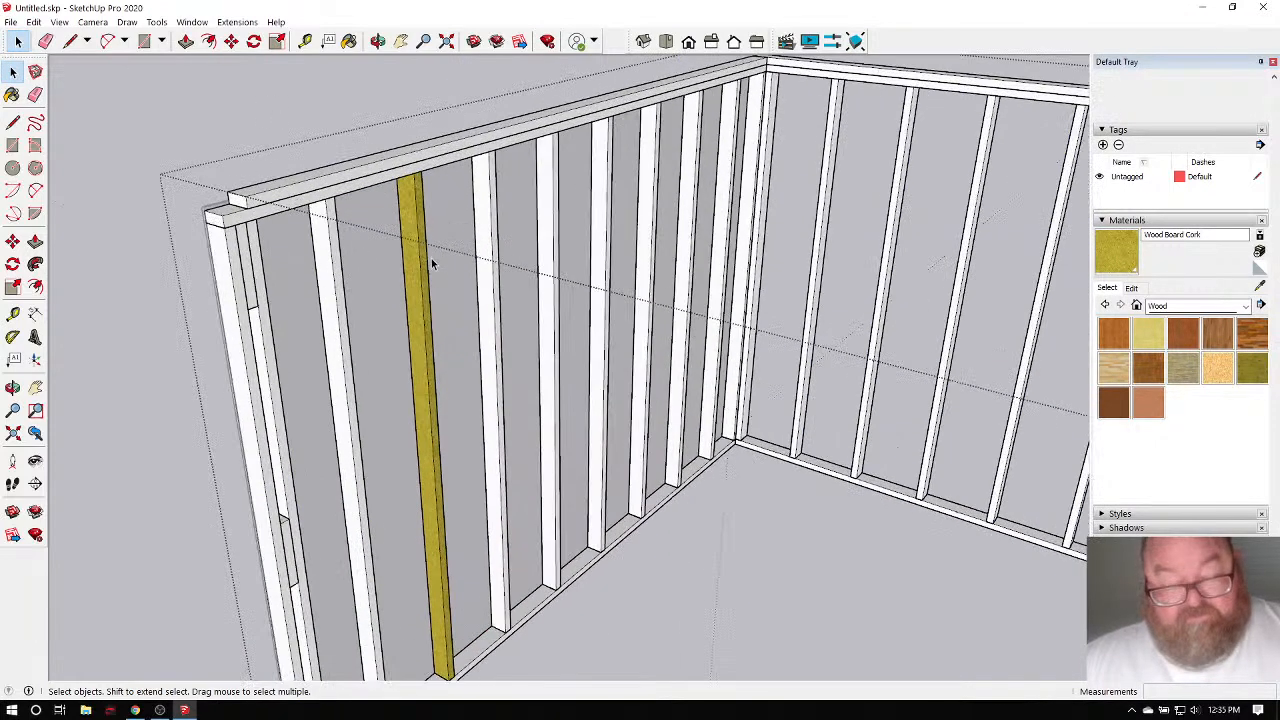
scroll(432, 263, "up", 3)
scroll(432, 263, "down", 3)
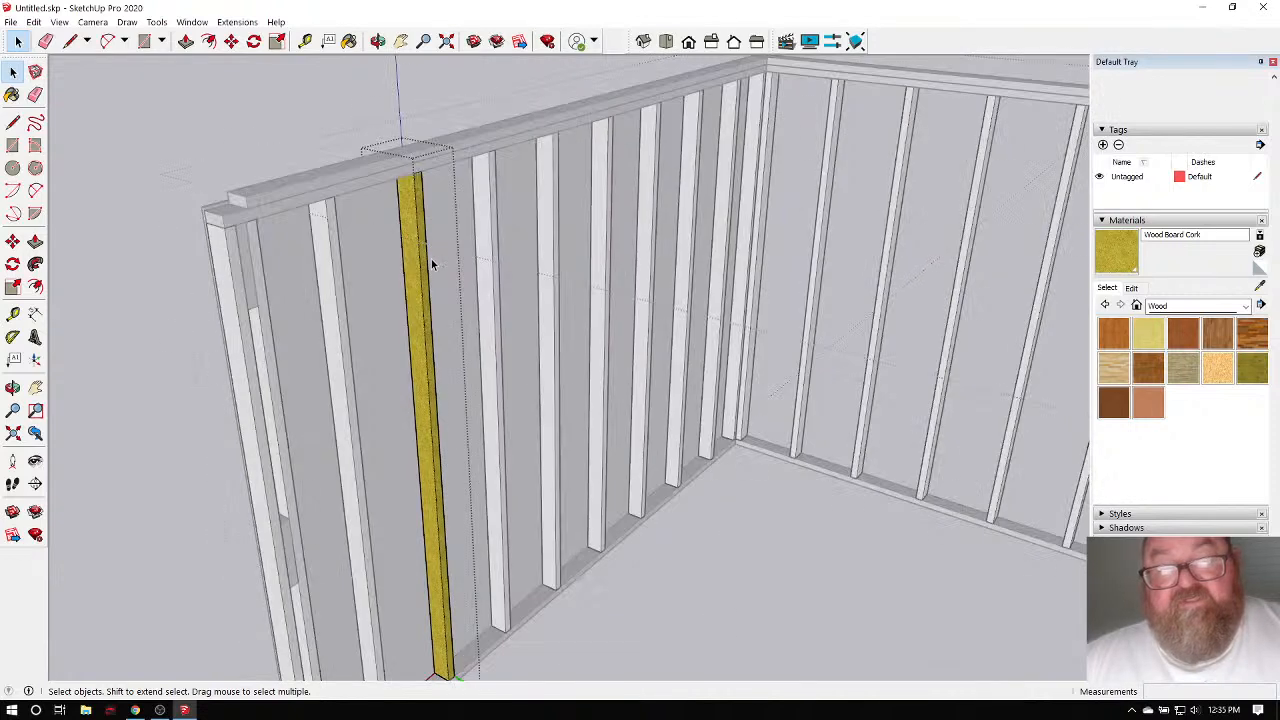
scroll(432, 263, "up", 3)
scroll(432, 263, "down", 3)
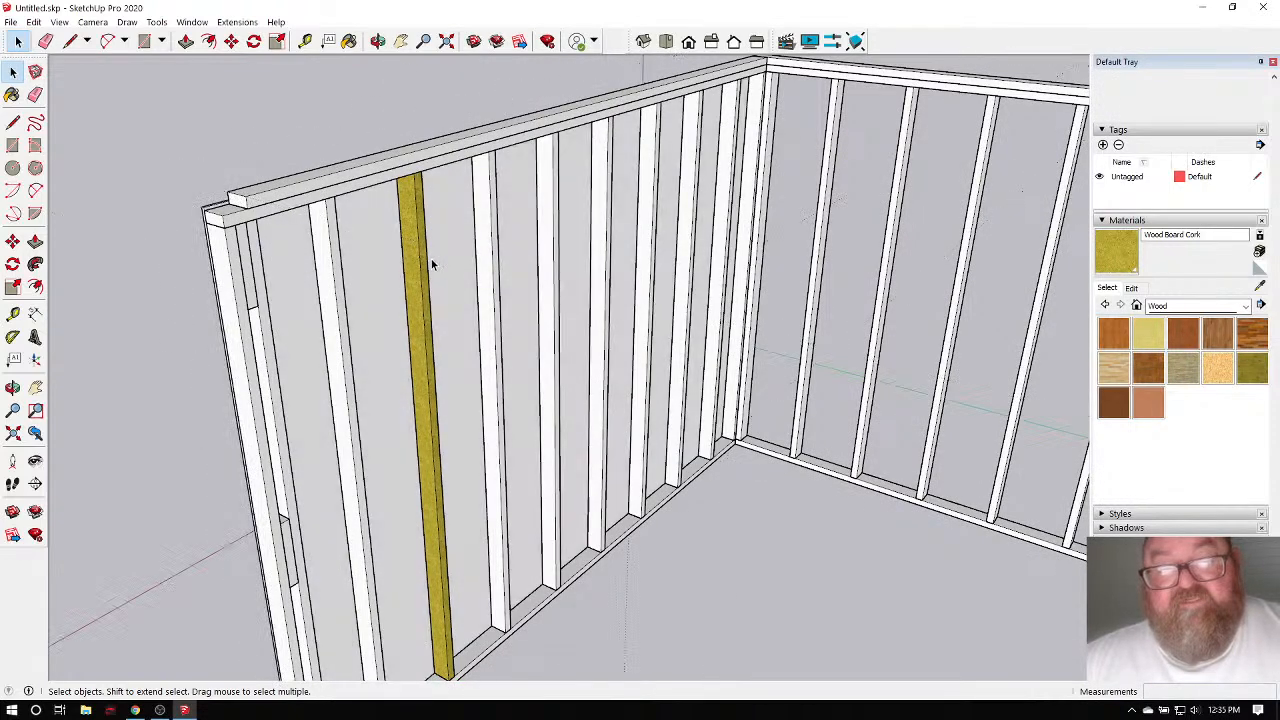
scroll(432, 263, "up", 3)
Undo the single-stud paint and paint the whole Stud component with Wood Board Cork.
key("ctrl+z")
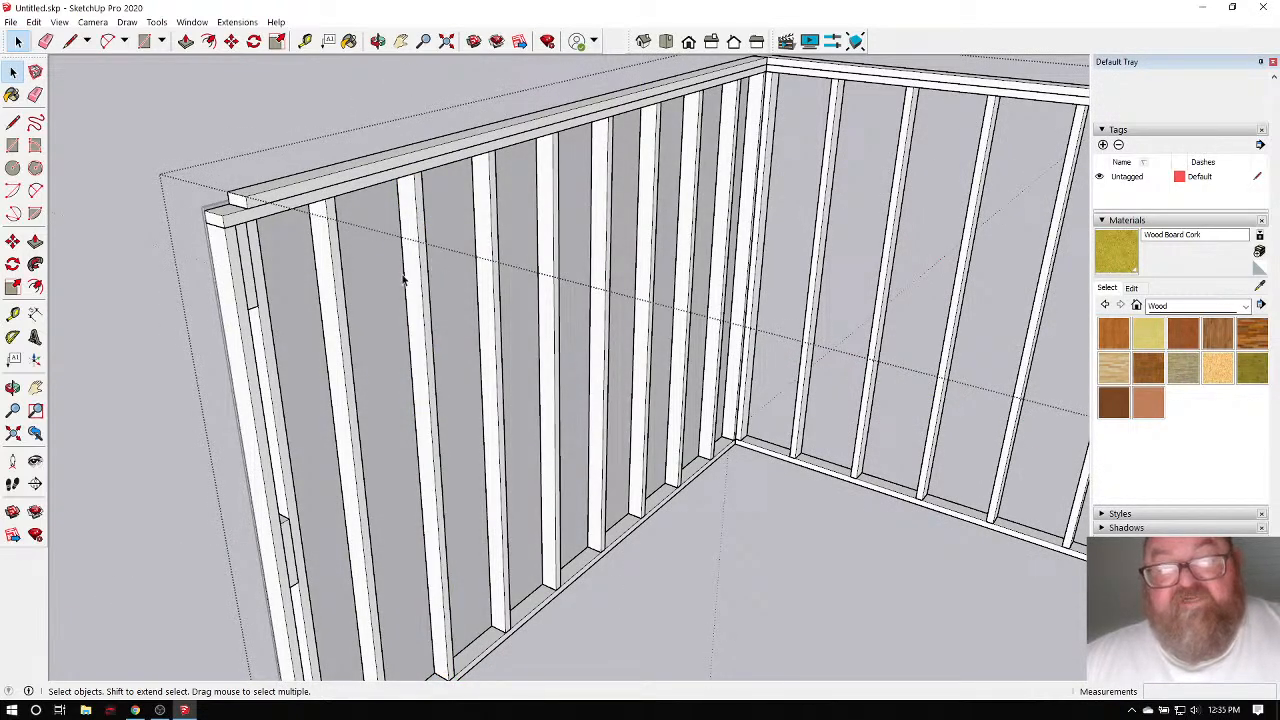
double_click(487, 197)
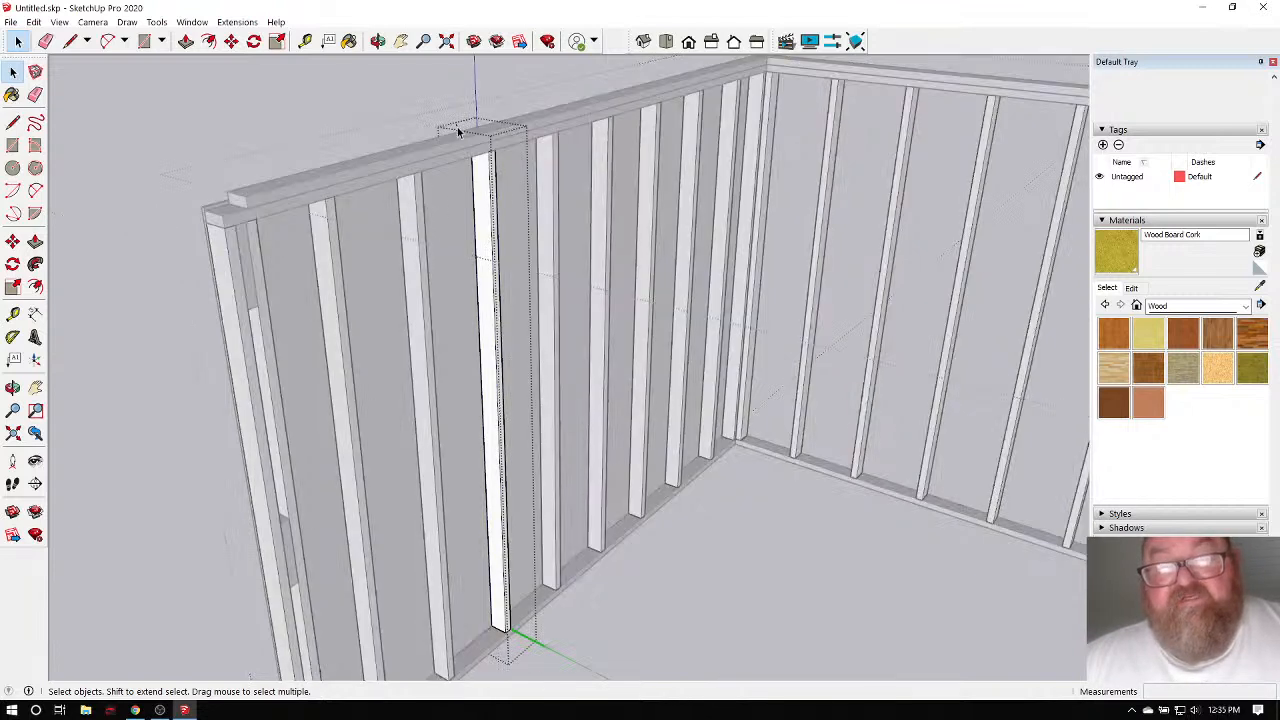
key("ctrl+a")
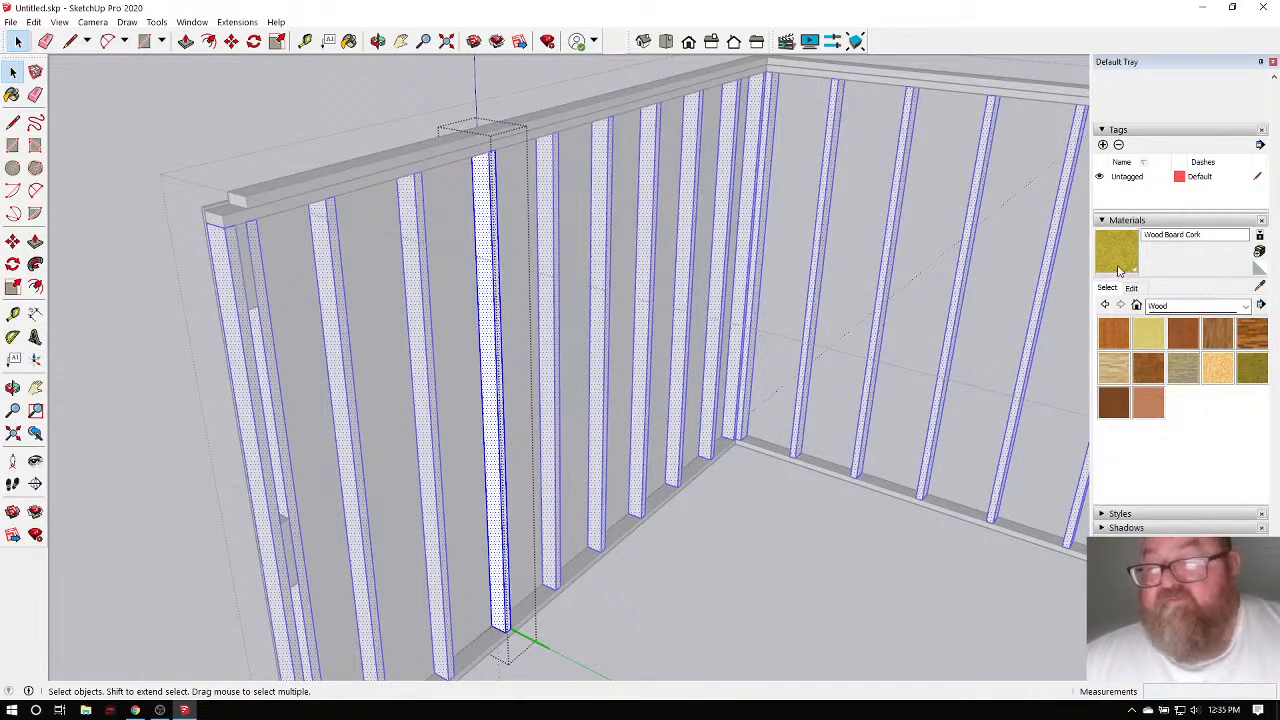
left_click(348, 41)
left_click(490, 208)
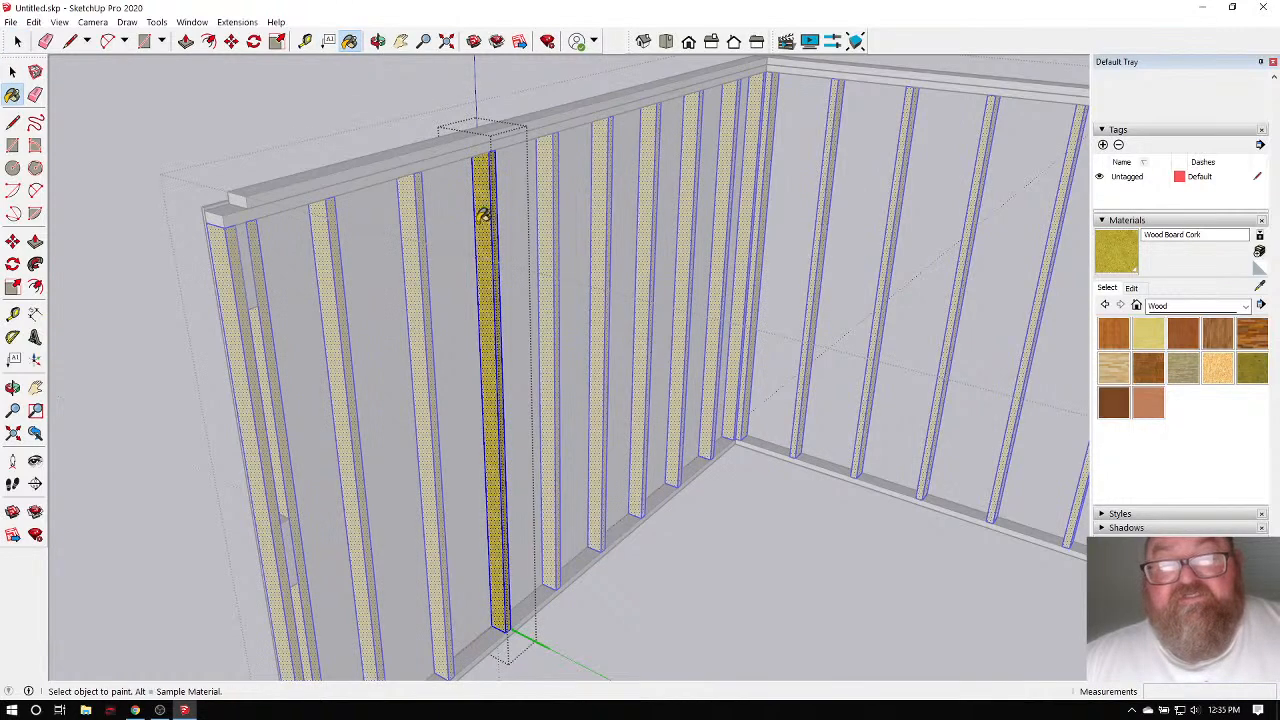
left_click(13, 72)
left_click(241, 92)
scroll(447, 204, "down", 2)
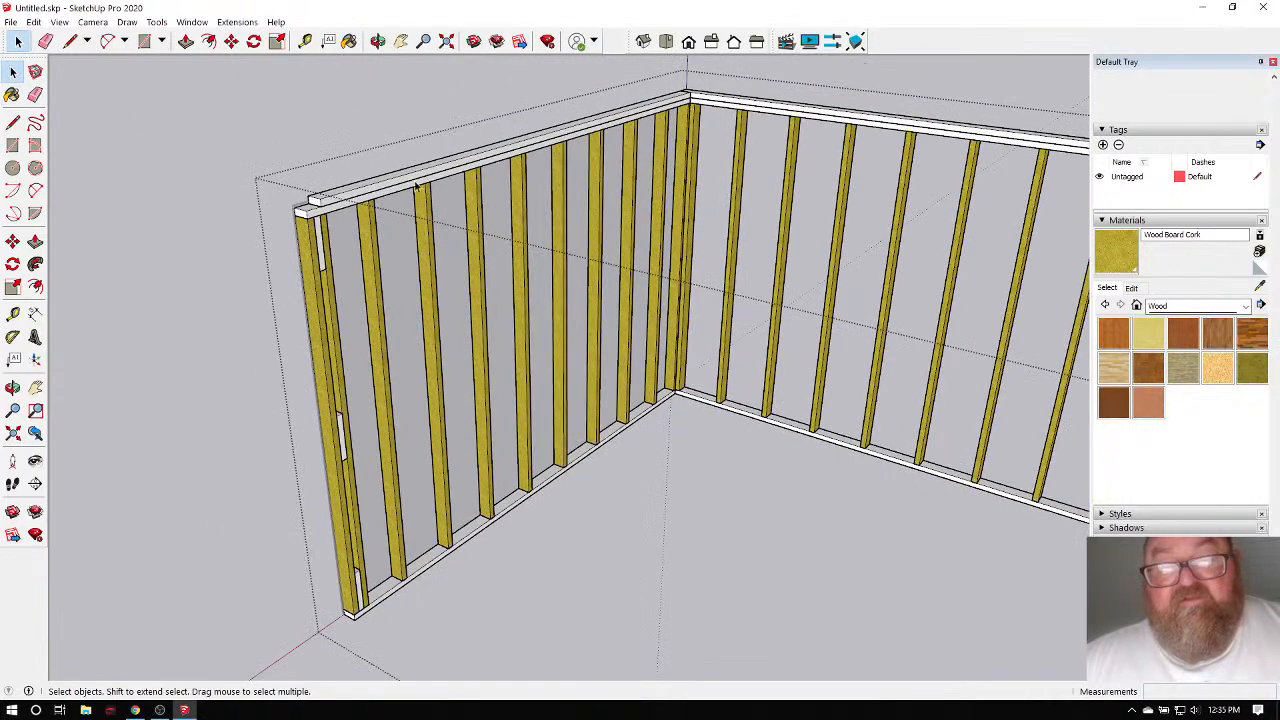
Orbit to the sheathed side and paint the left sheathing panel with Wood OSB.
left_click(380, 41)
left_click_drag(420, 200, 770, 314)
left_click(13, 72)
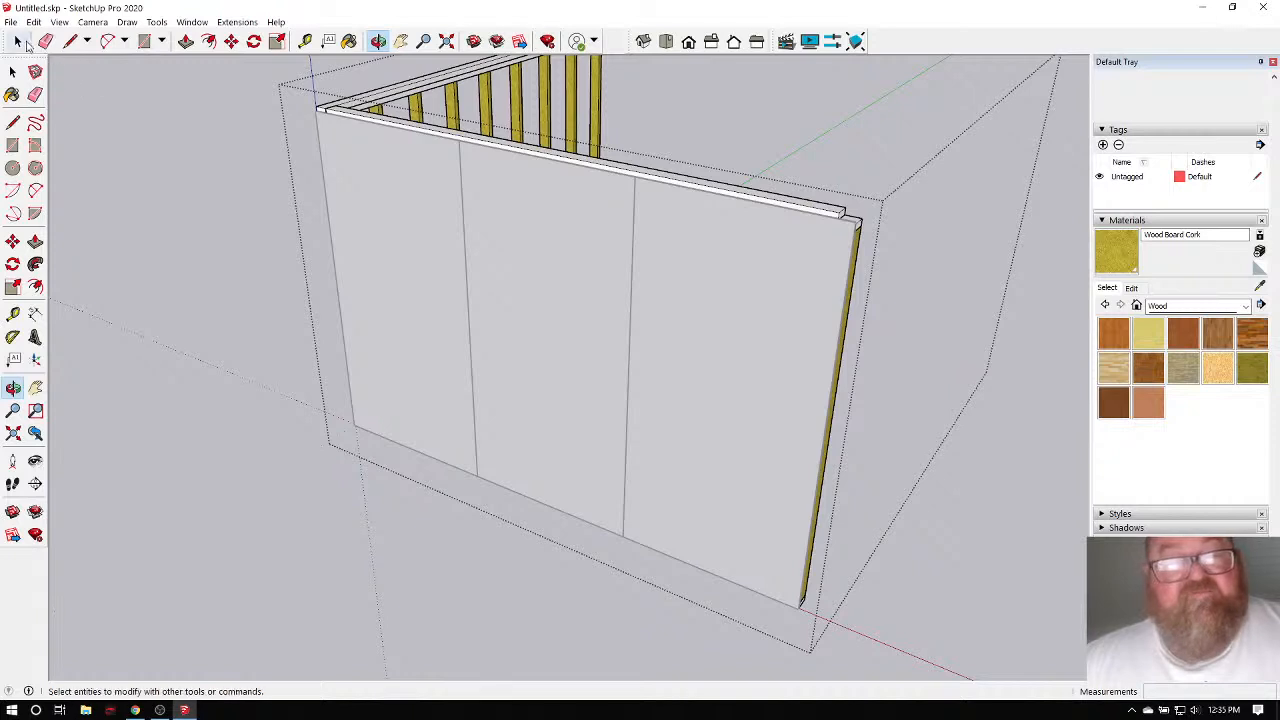
scroll(388, 216, "down", 3)
left_click(239, 188)
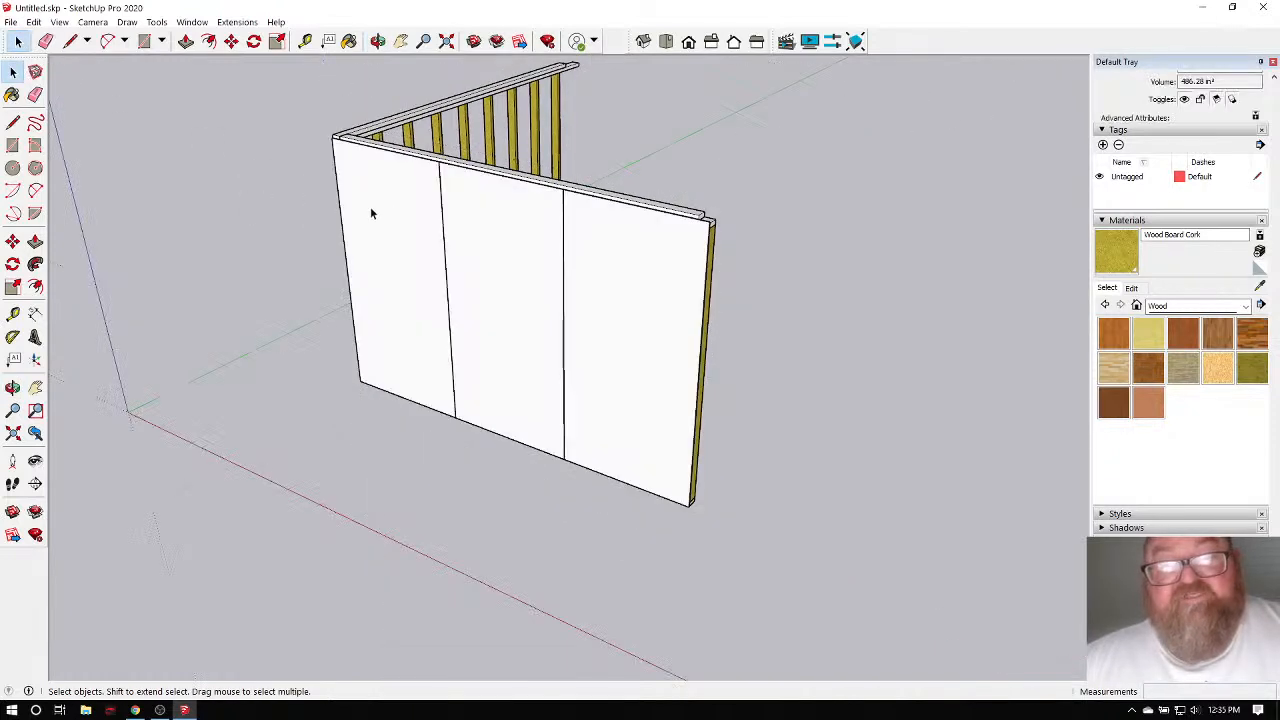
double_click(396, 212)
scroll(355, 232, "up", 3)
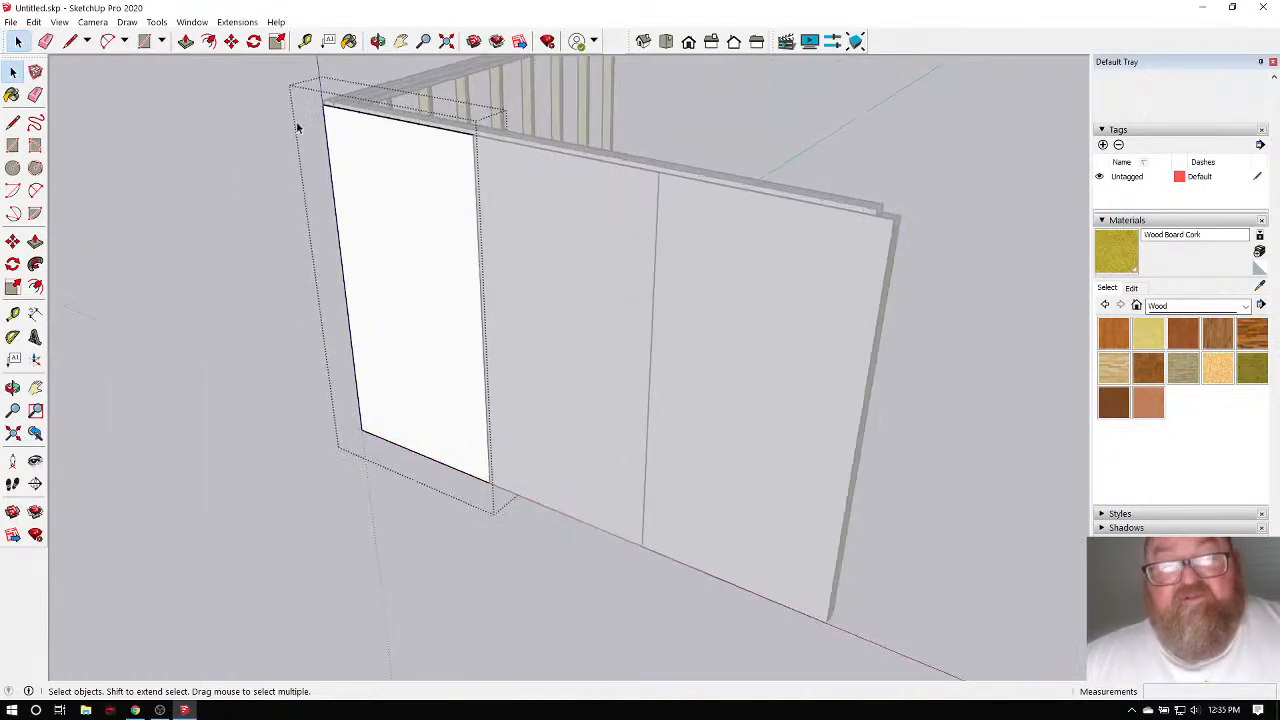
left_click_drag(278, 80, 596, 552)
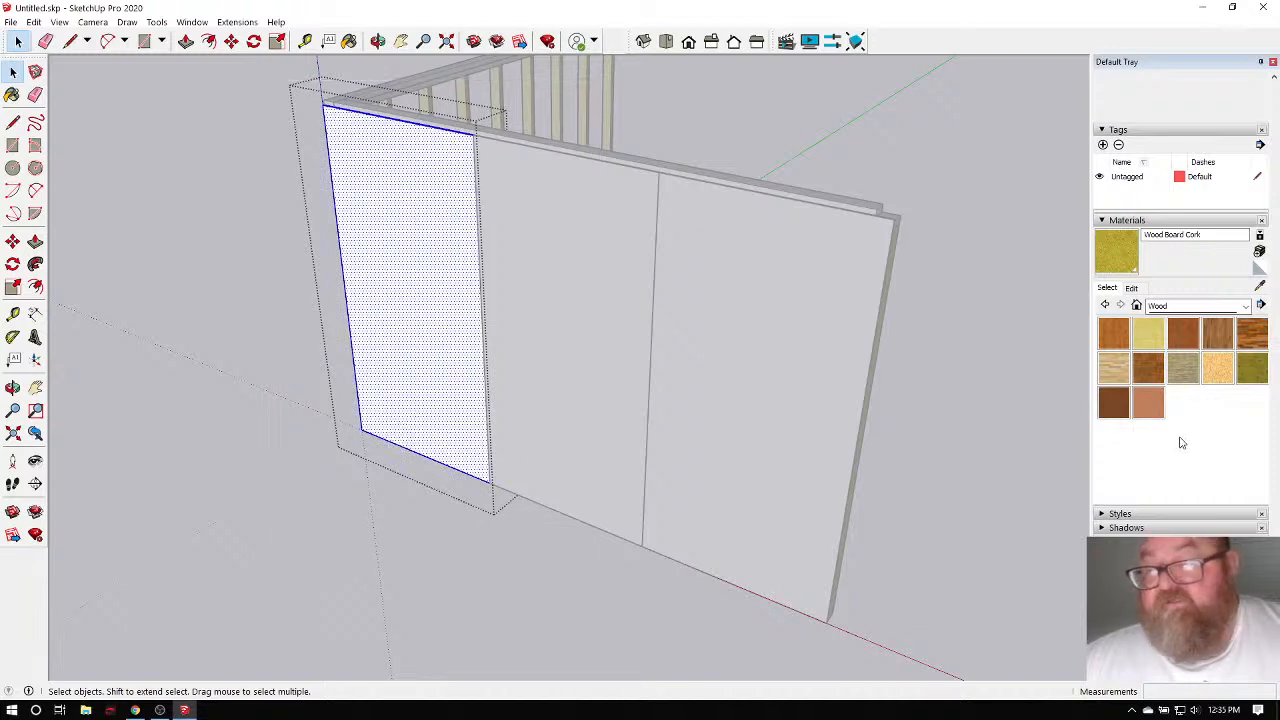
left_click(1217, 368)
left_click(438, 264)
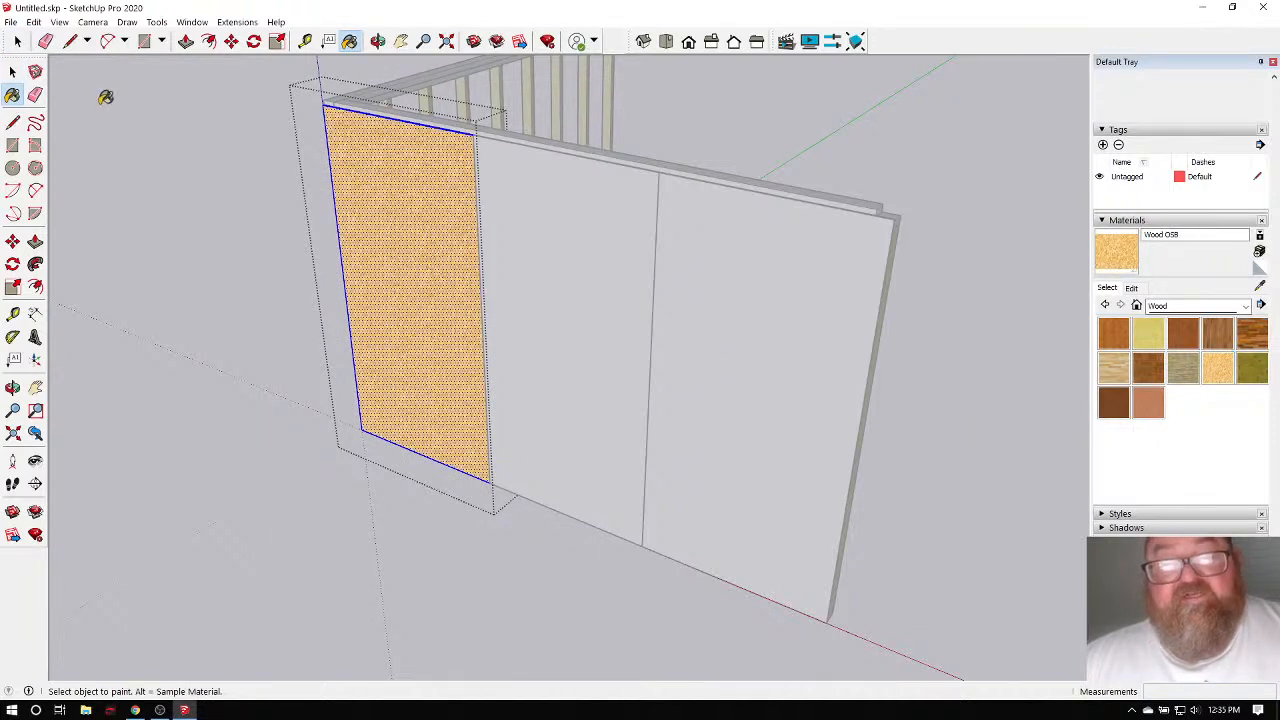
key("space")
left_click(116, 135)
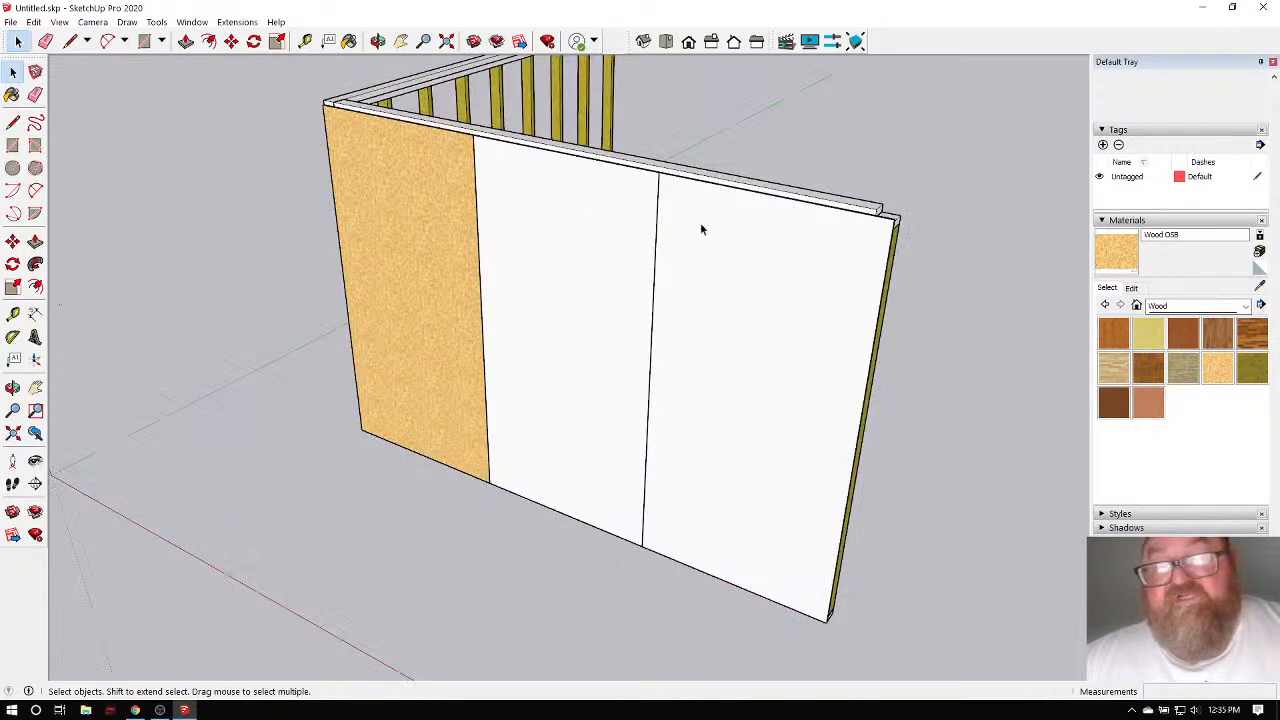
scroll(352, 153, "up", 3)
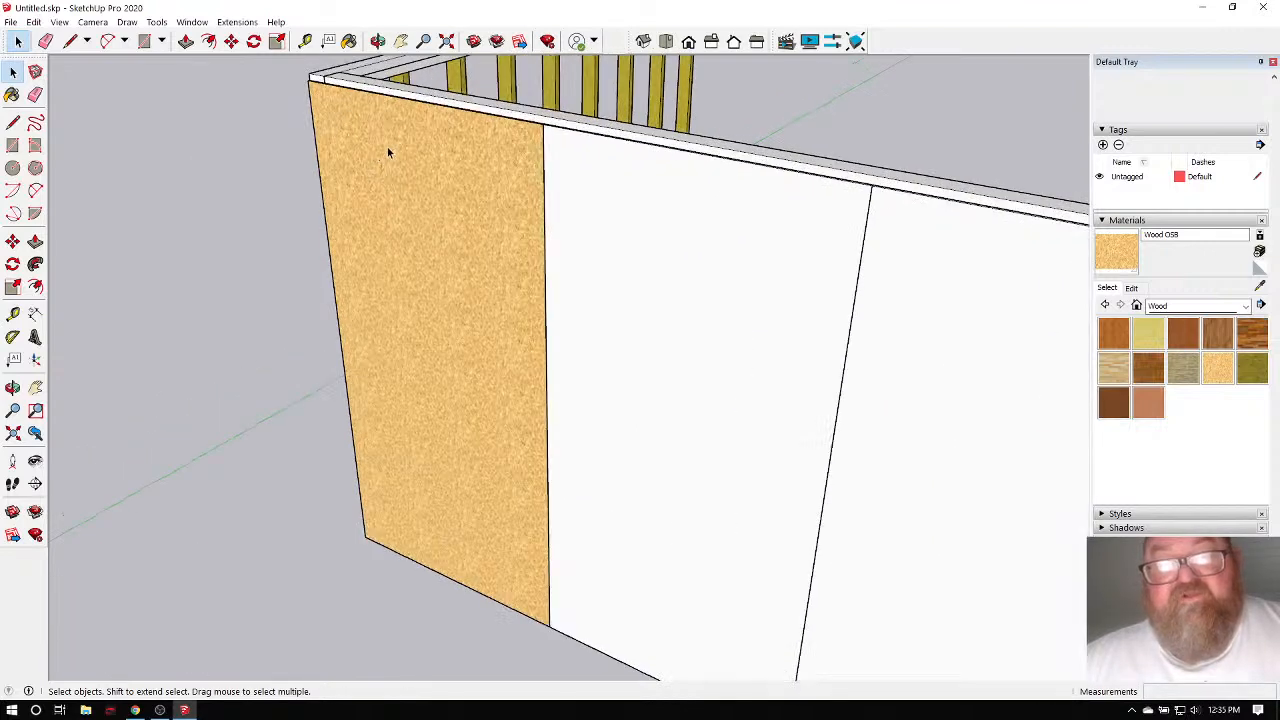
scroll(401, 178, "down", 3)
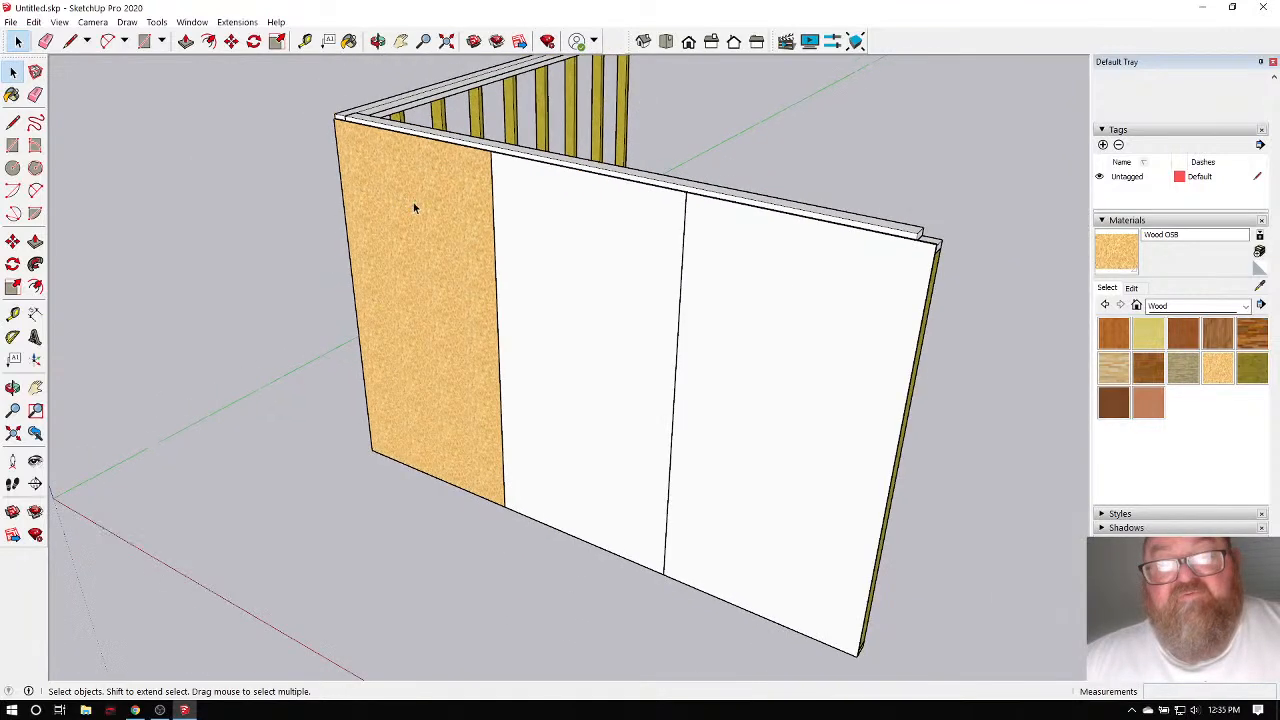
scroll(288, 222, "down", 2)
Paint the middle and right sheathing panels with Wood OSB.
double_click(526, 267)
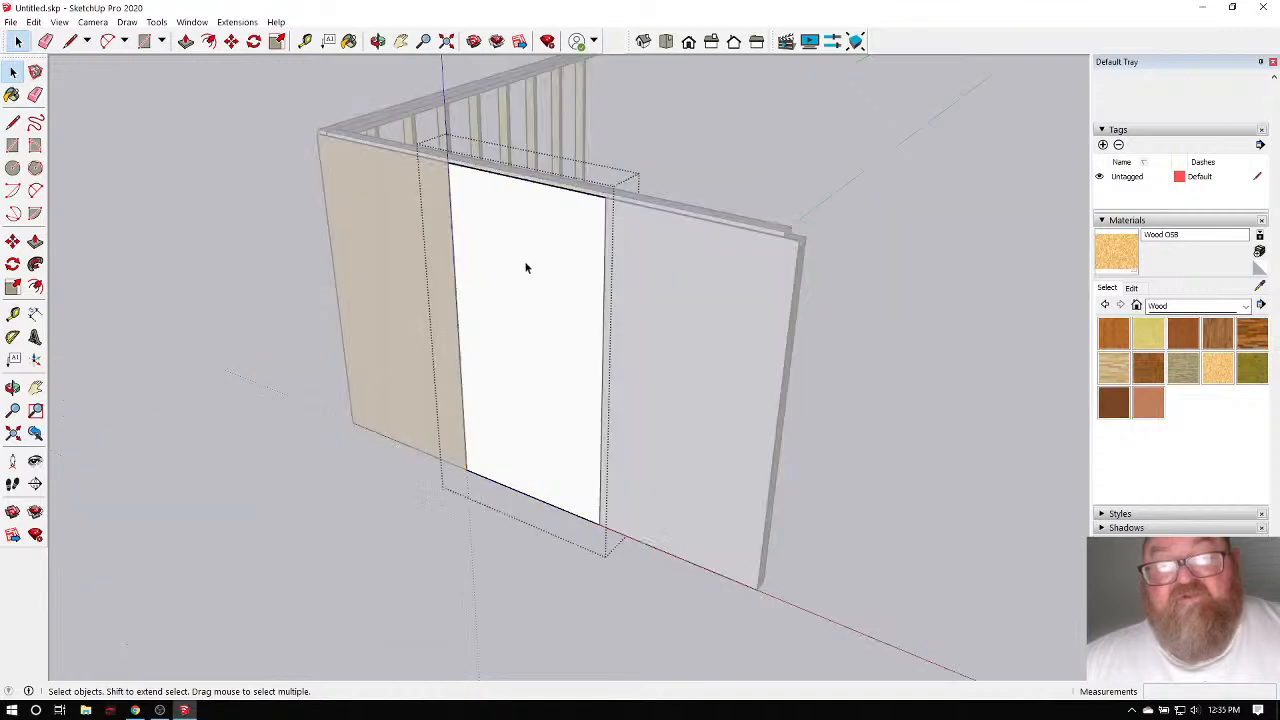
left_click_drag(432, 143, 668, 522)
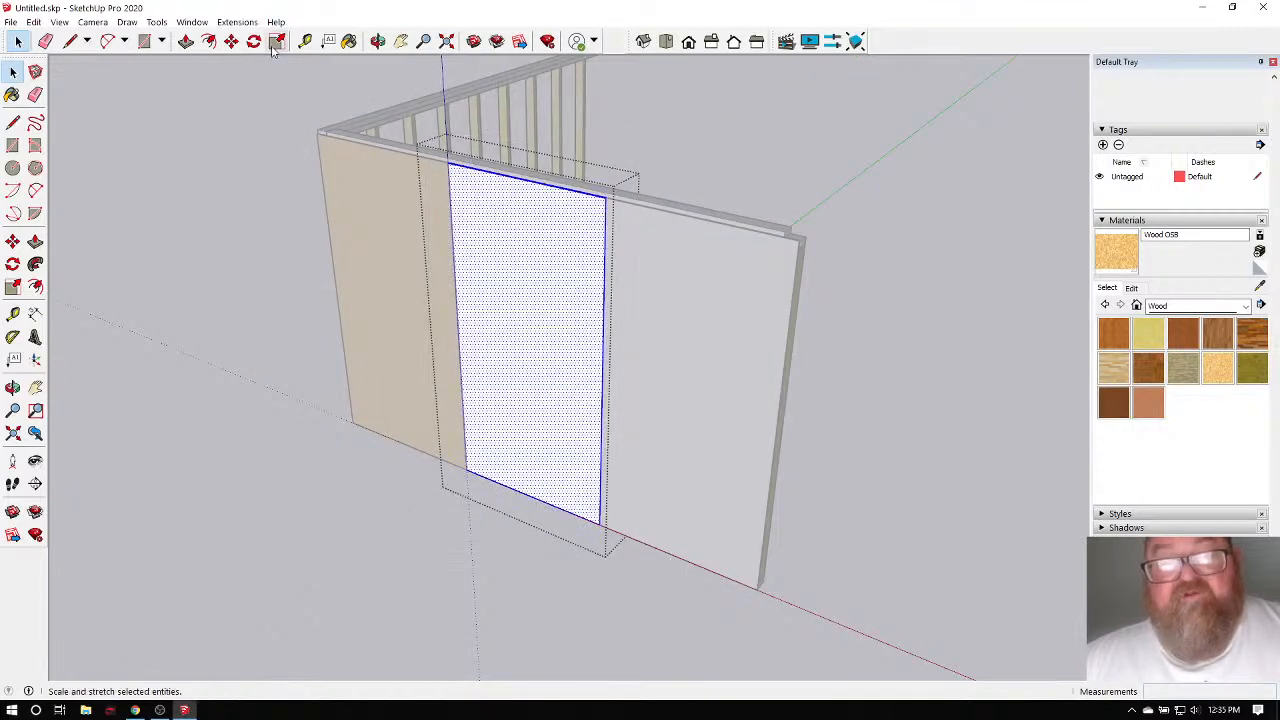
left_click(349, 41)
left_click(566, 274)
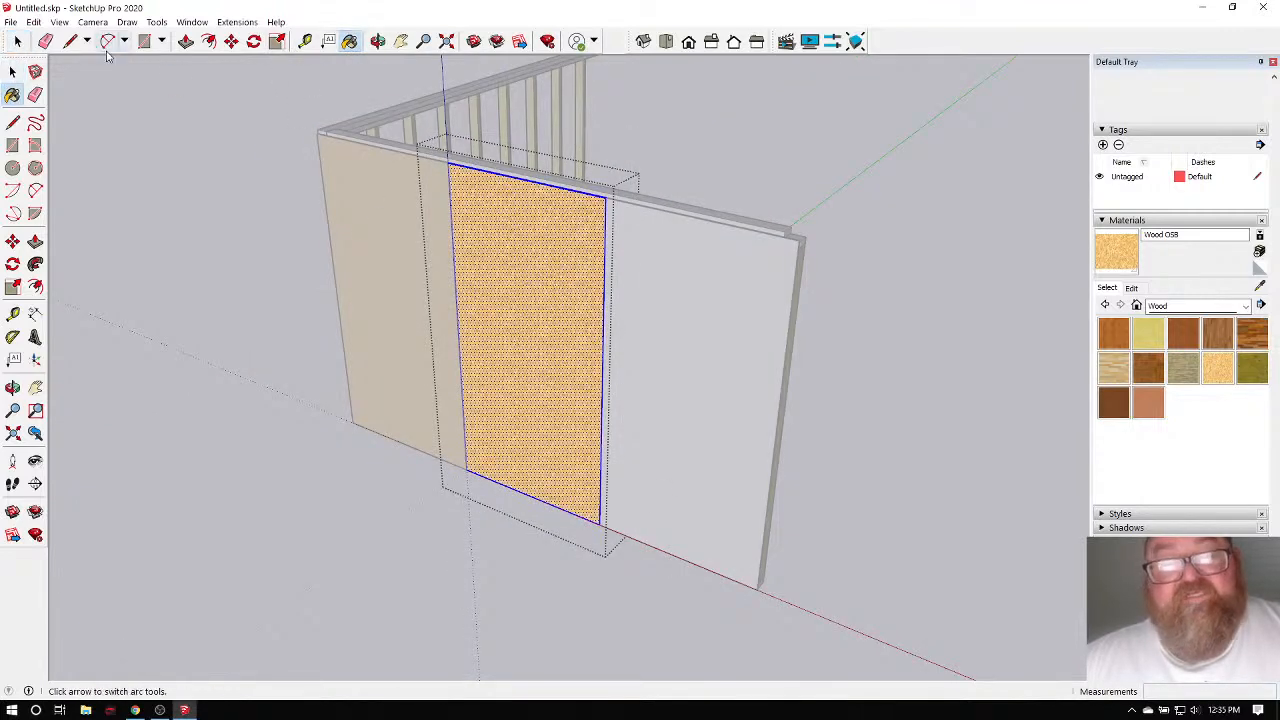
left_click(17, 41)
left_click(104, 131)
double_click(711, 356)
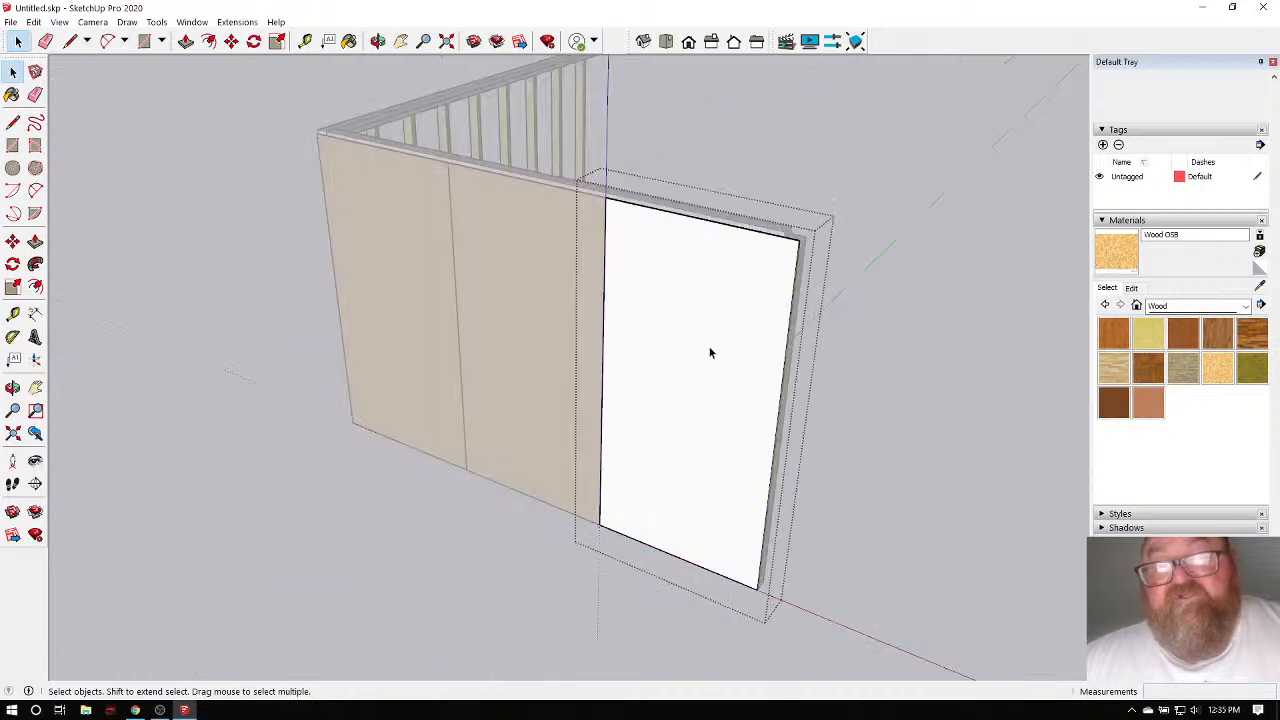
left_click_drag(552, 153, 843, 586)
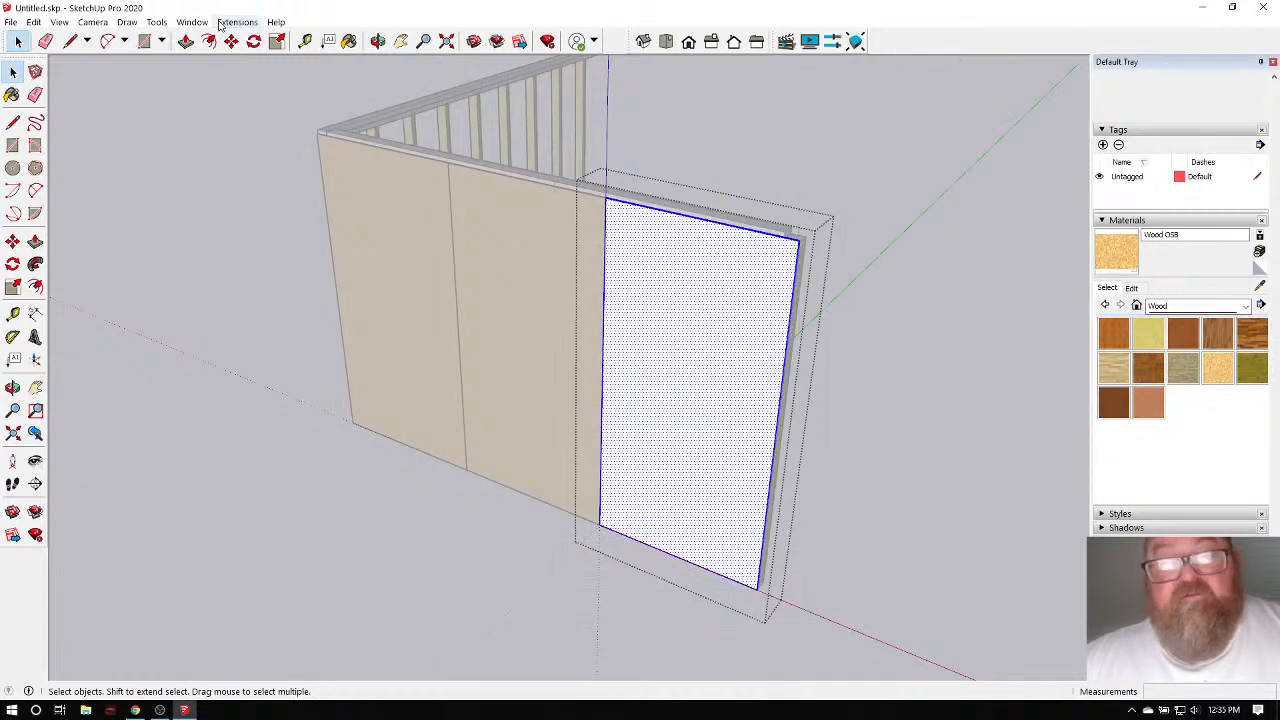
left_click(349, 41)
left_click(689, 318)
scroll(688, 330, "down", 2)
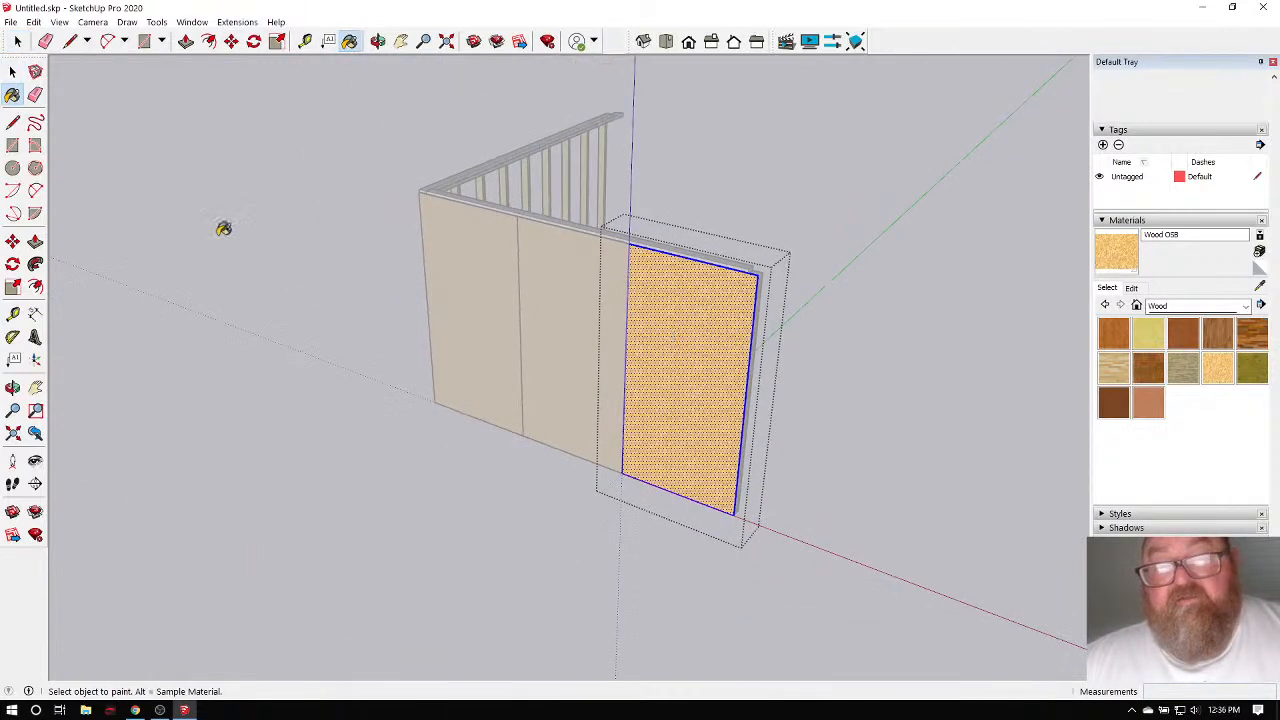
left_click(16, 41)
left_click(276, 159)
Orbit around the corner to face the exposed stud side of the wall.
key("o")
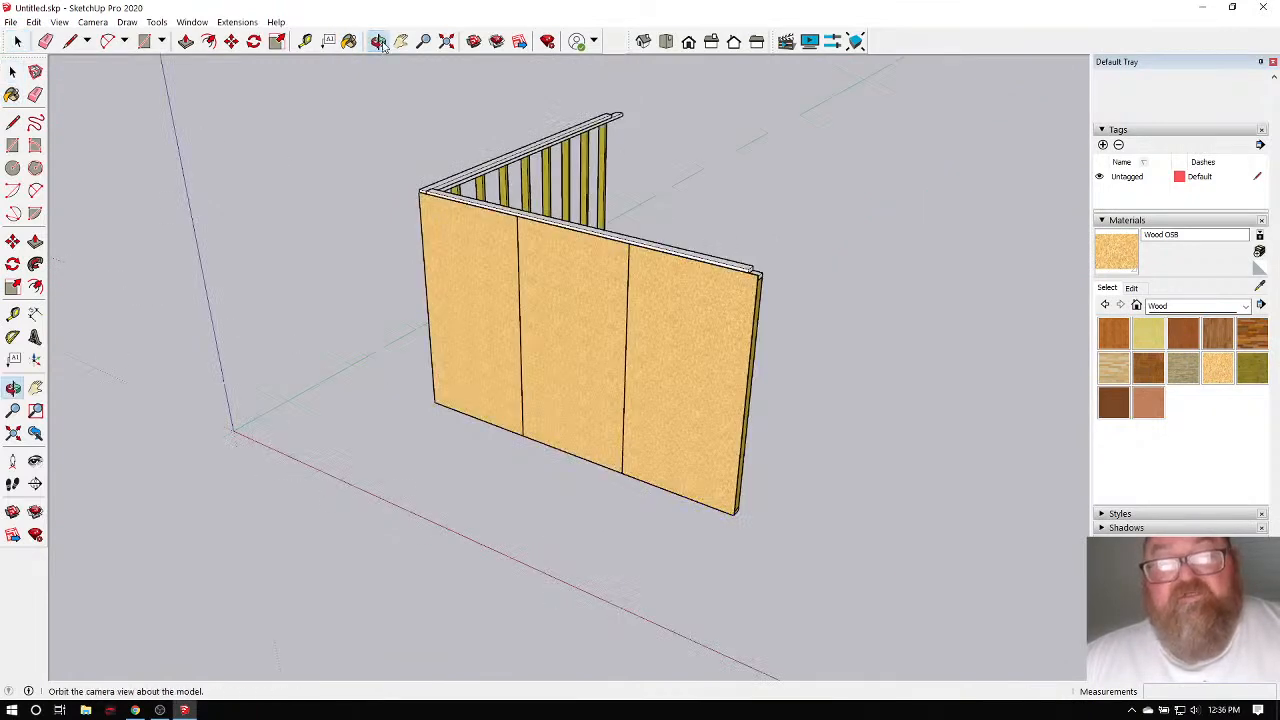
left_click_drag(274, 158, 573, 271)
scroll(413, 304, "up", 5)
left_click_drag(494, 210, 591, 200)
left_click_drag(514, 183, 504, 246)
scroll(504, 246, "up", 5)
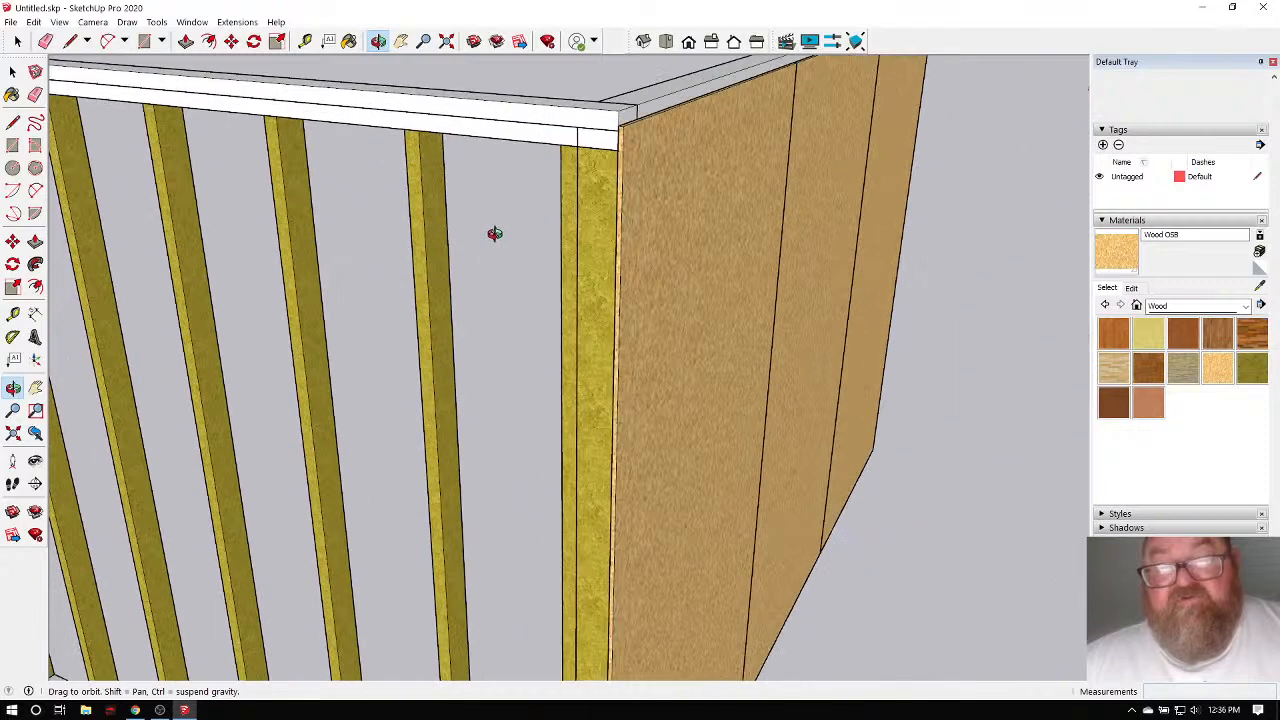
scroll(611, 257, "down", 8)
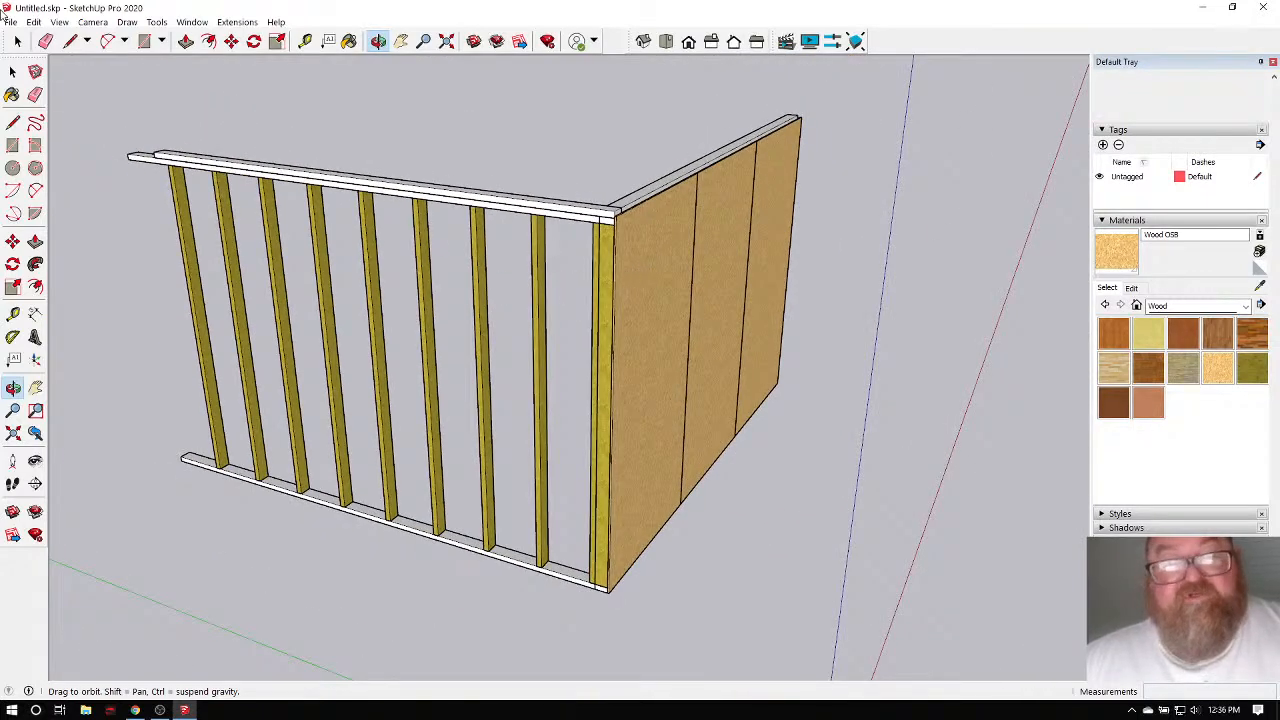
Sample Default from the top plate and repaint the yellow studs with it.
left_click(17, 41)
double_click(367, 256)
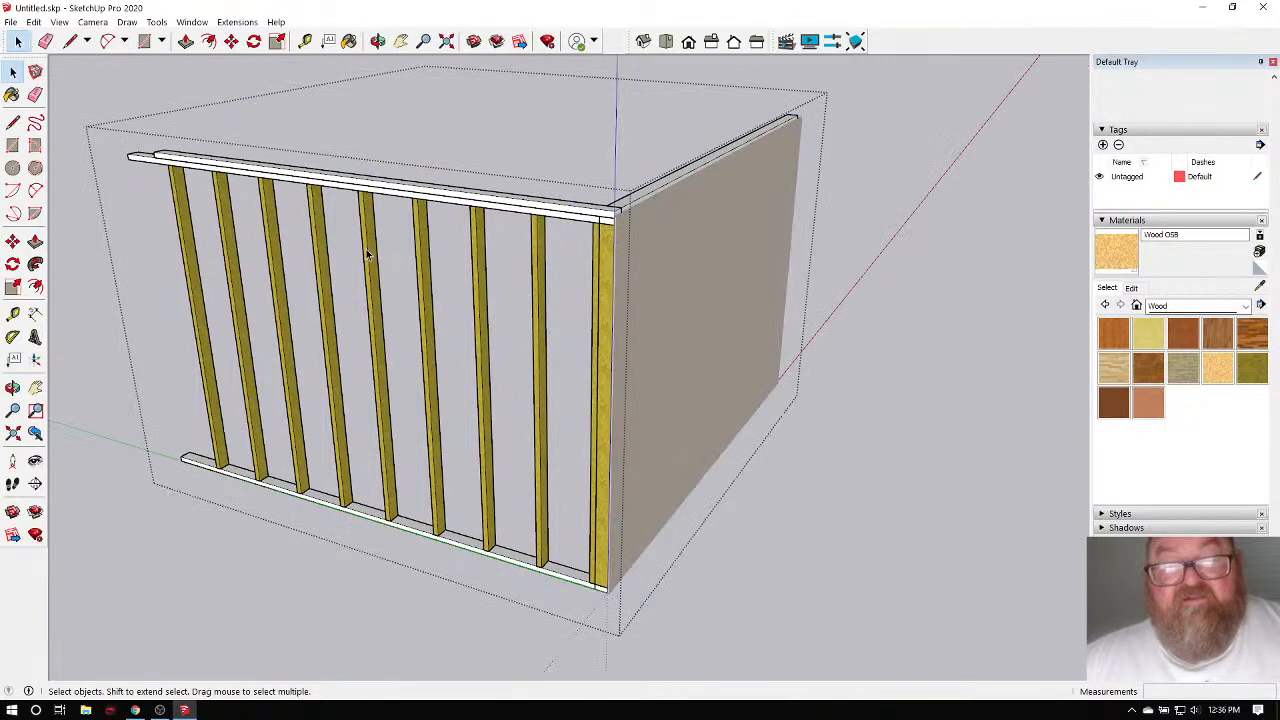
double_click(371, 238)
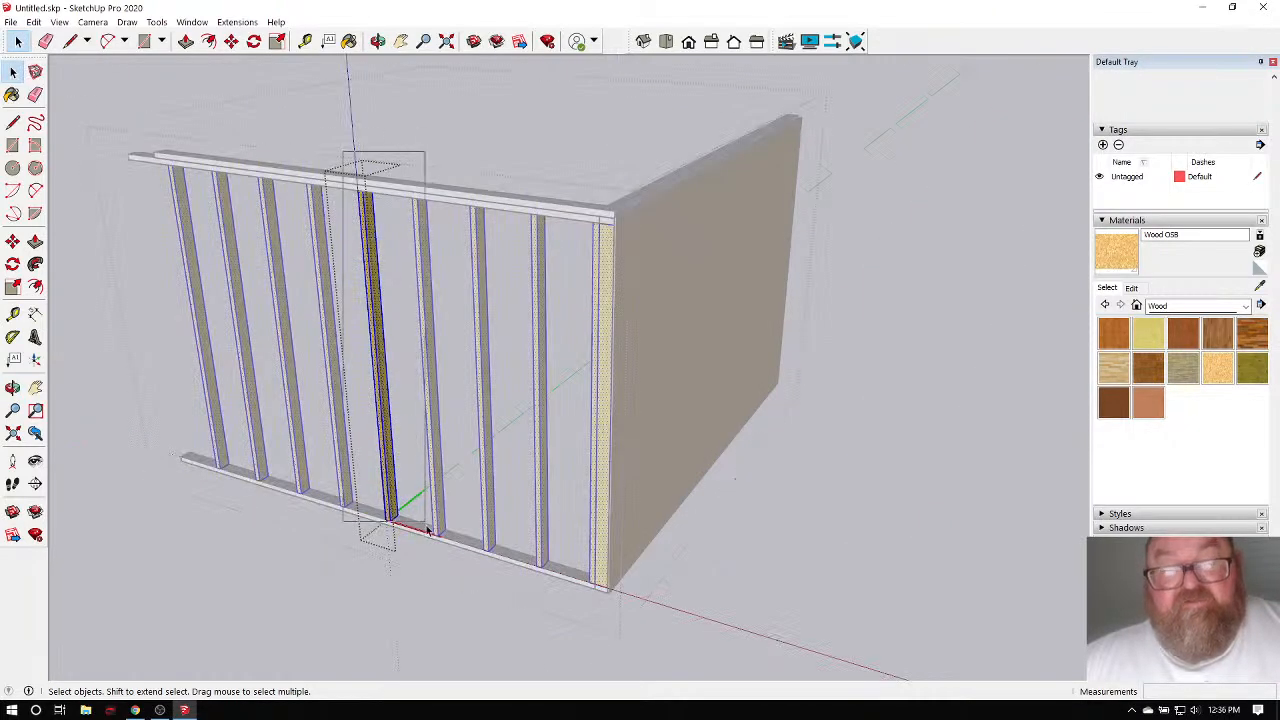
left_click(349, 41)
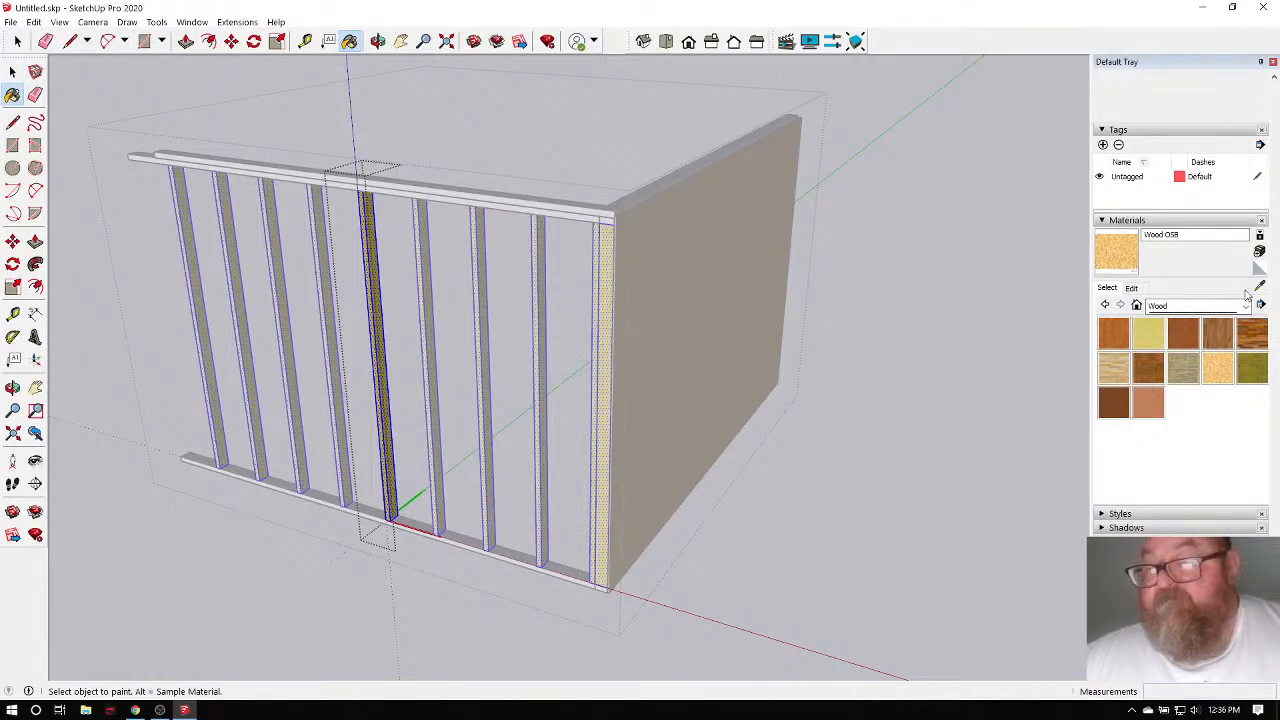
left_click(518, 194, "alt")
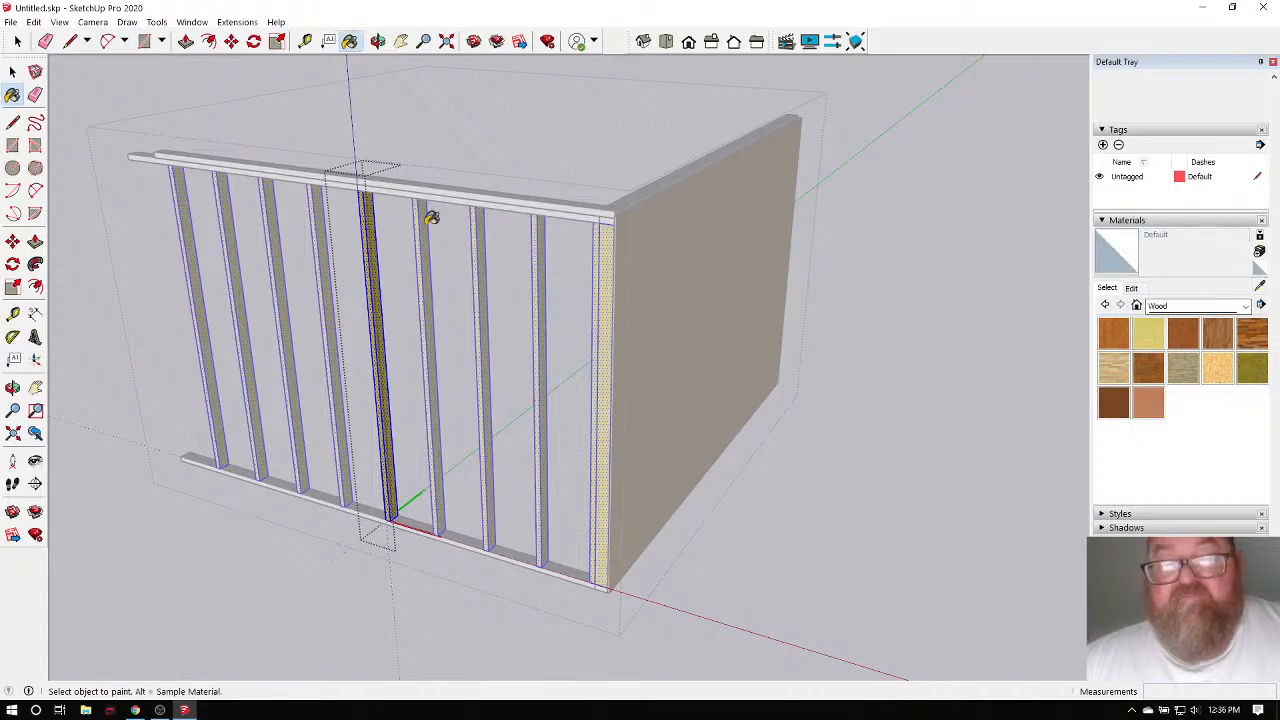
left_click(372, 210)
left_click(18, 41)
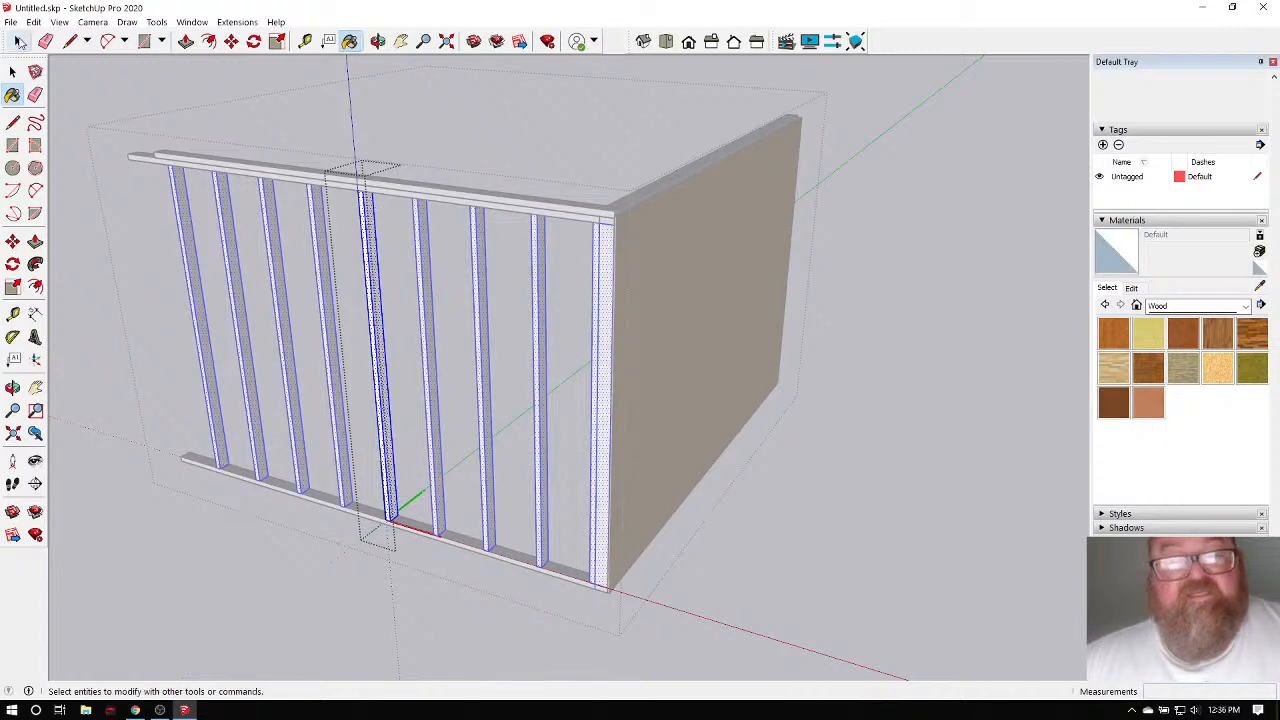
left_click(272, 94)
Orbit around to view the OSB wall and then the stud wall face-on.
scroll(461, 250, "up", 3)
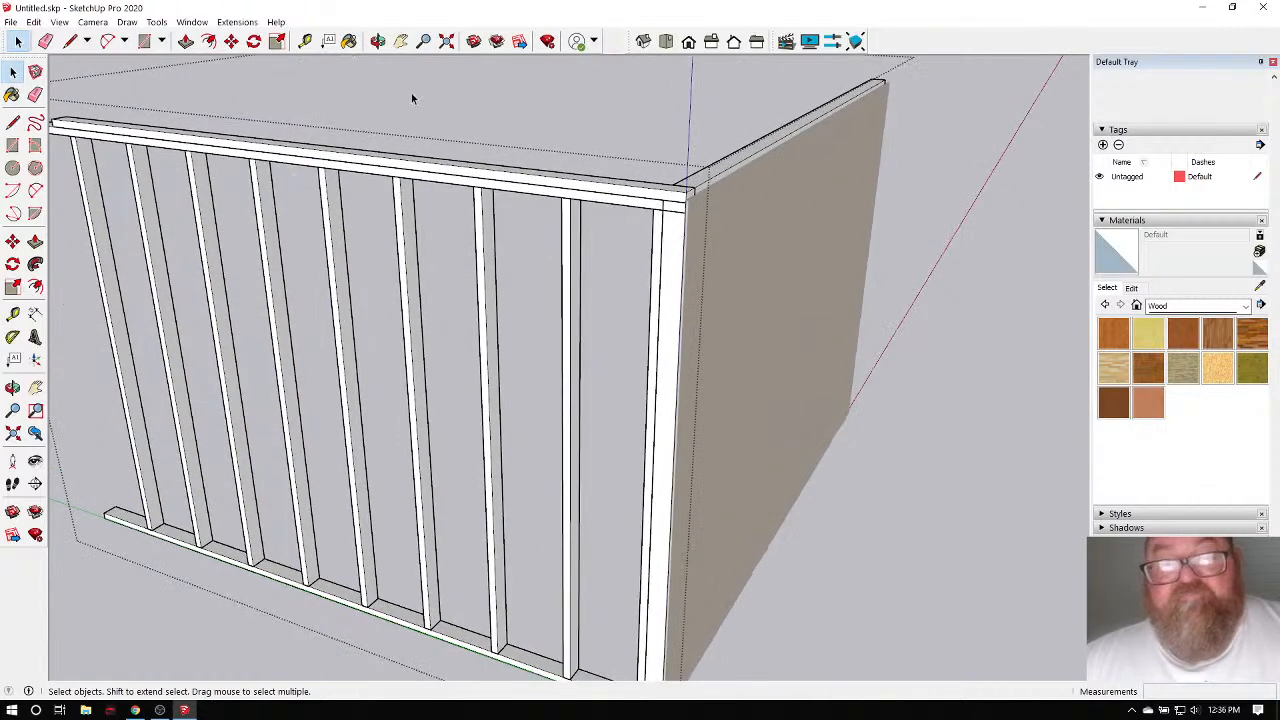
scroll(452, 269, "down", 4)
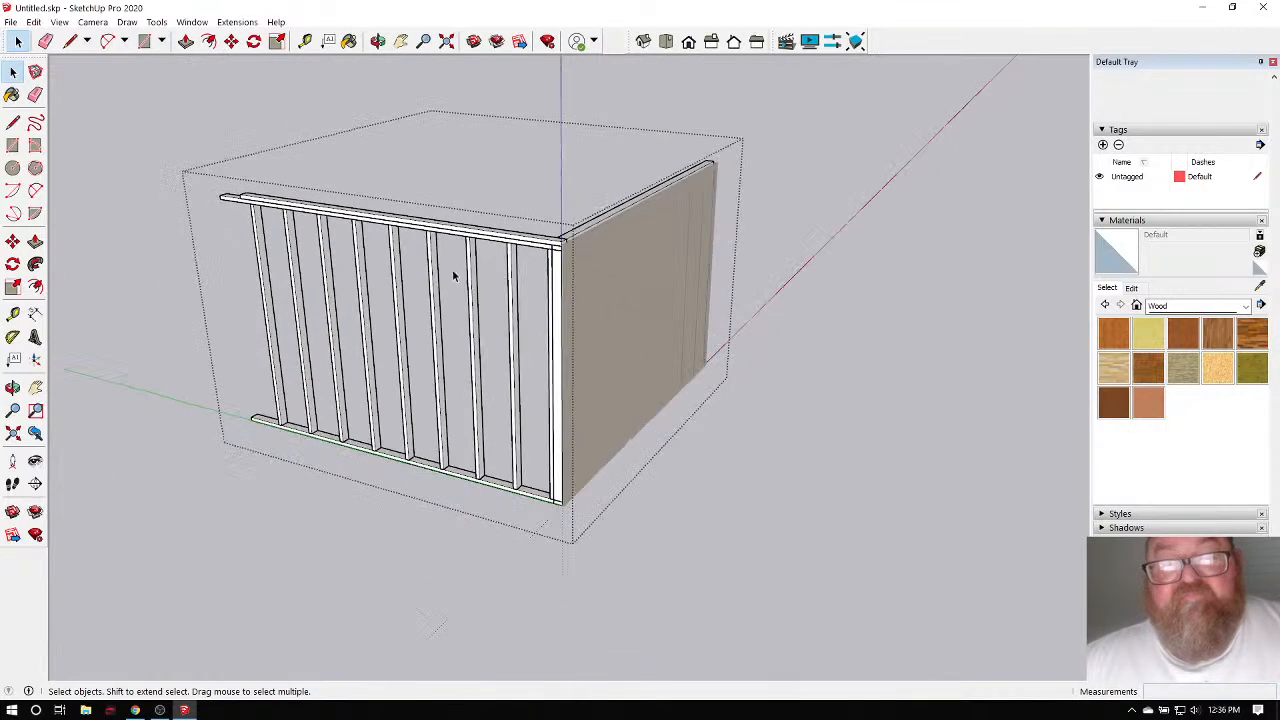
middle_click_drag(452, 269, 234, 111)
scroll(600, 366, "up", 5)
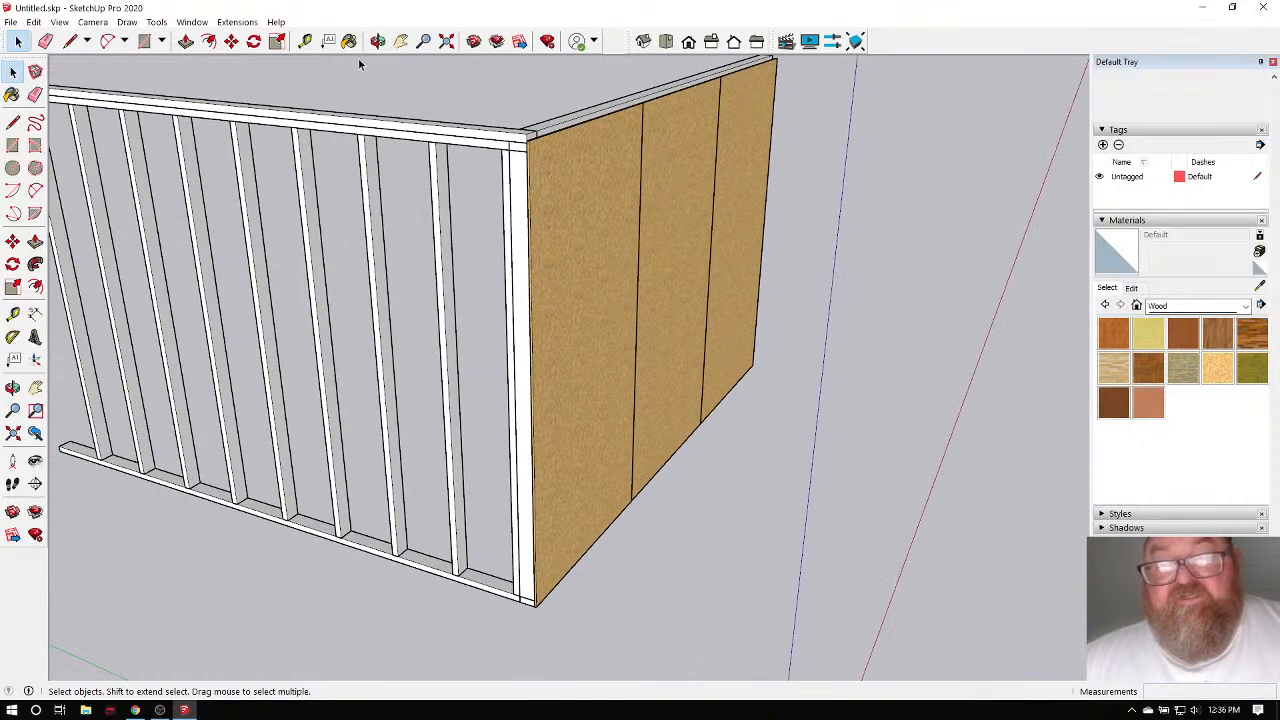
left_click(377, 41)
left_click_drag(480, 240, 521, 293)
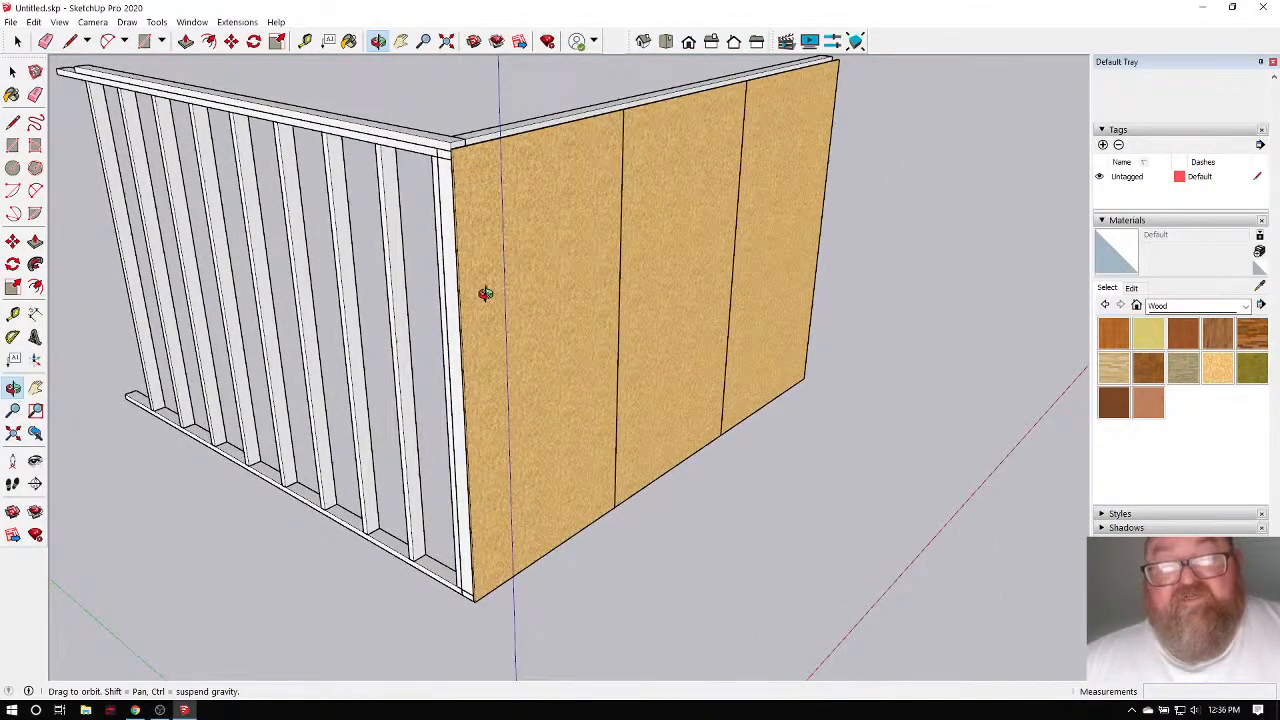
left_click_drag(496, 190, 469, 216)
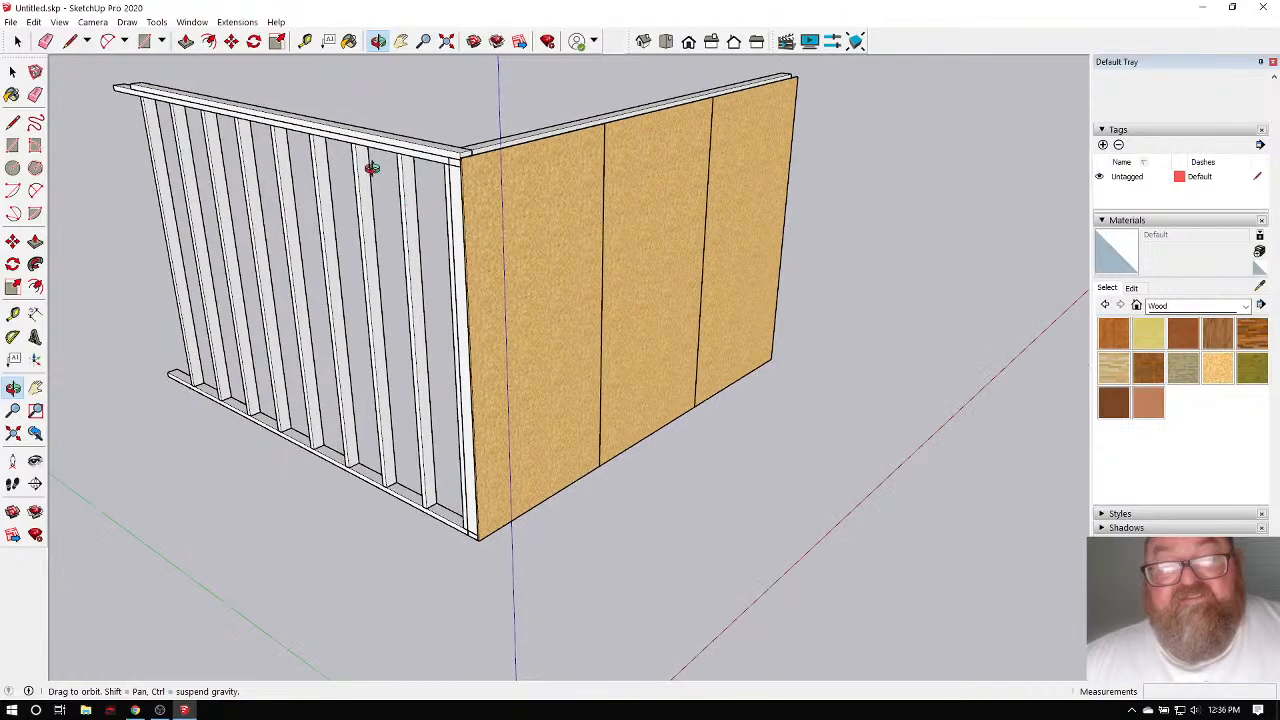
scroll(372, 168, "up", 6)
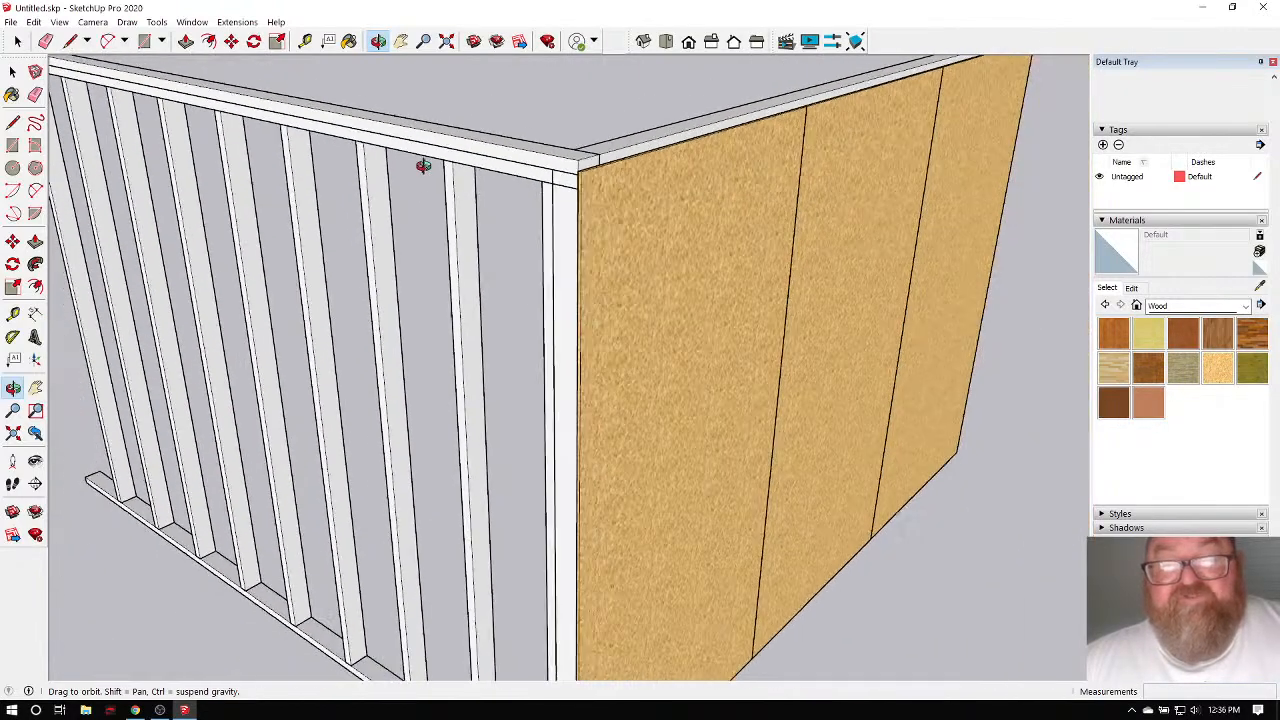
scroll(424, 165, "down", 2)
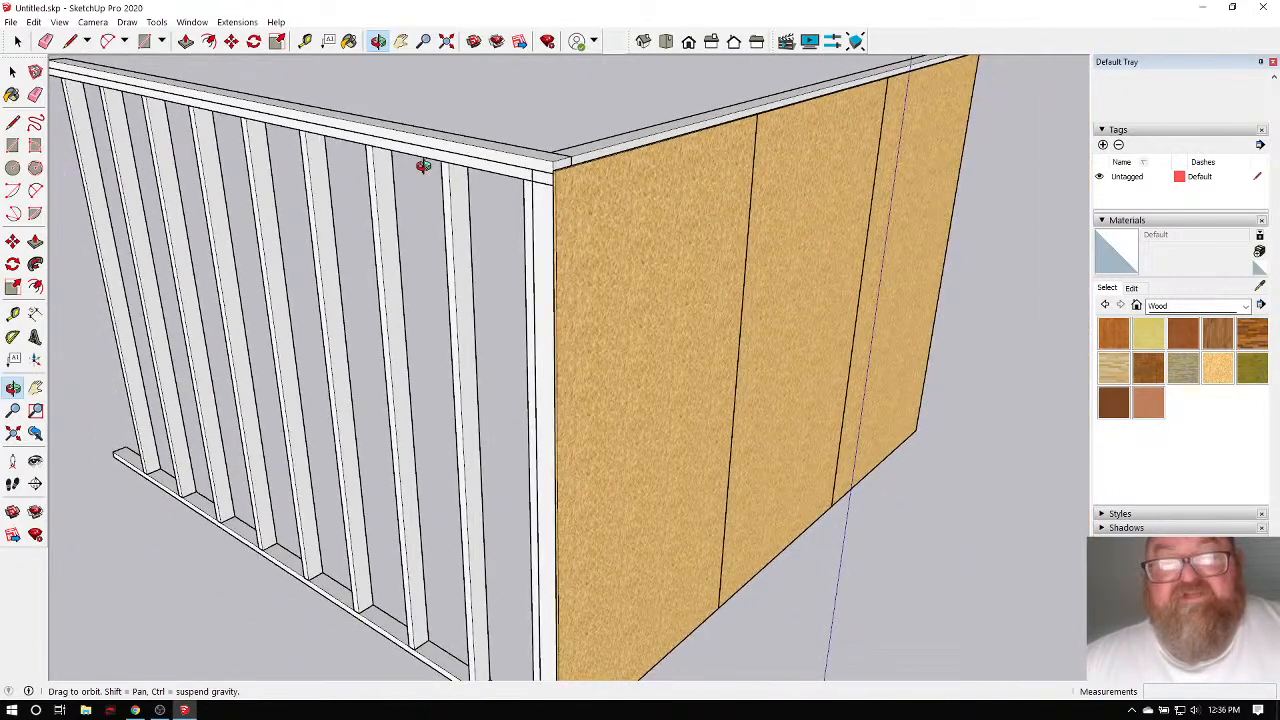
scroll(543, 206, "down", 3)
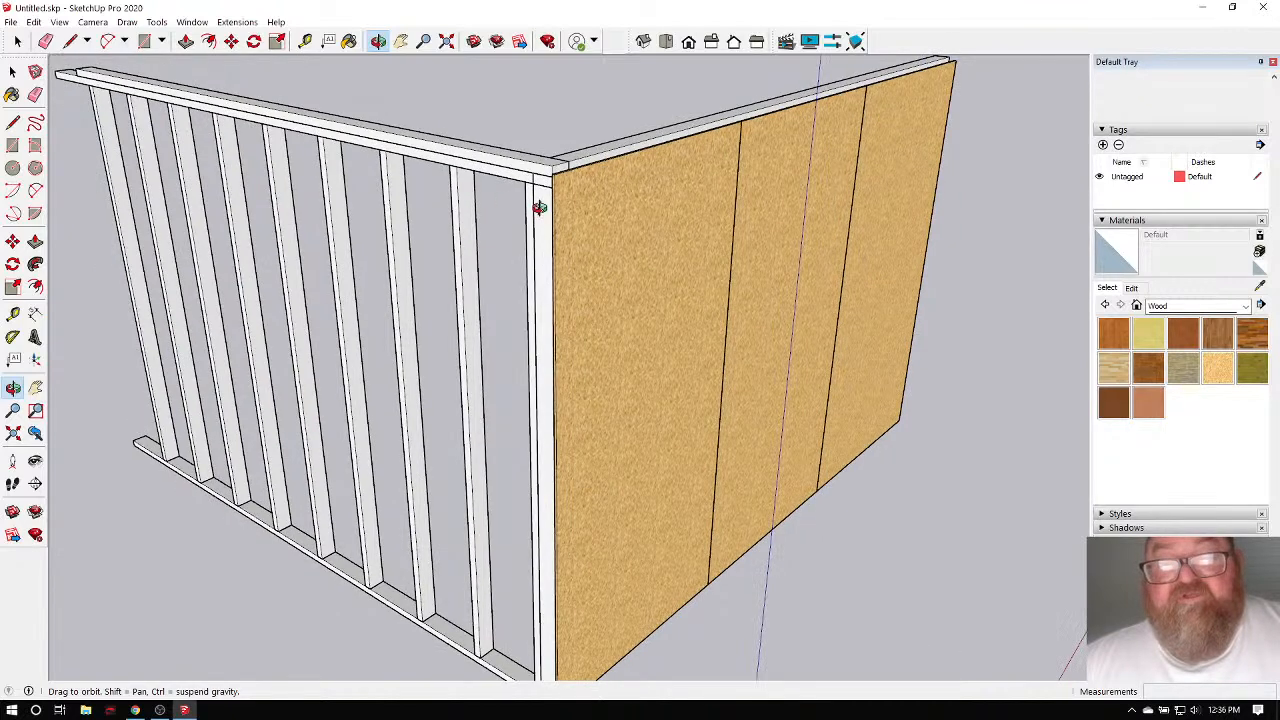
left_click(17, 41)
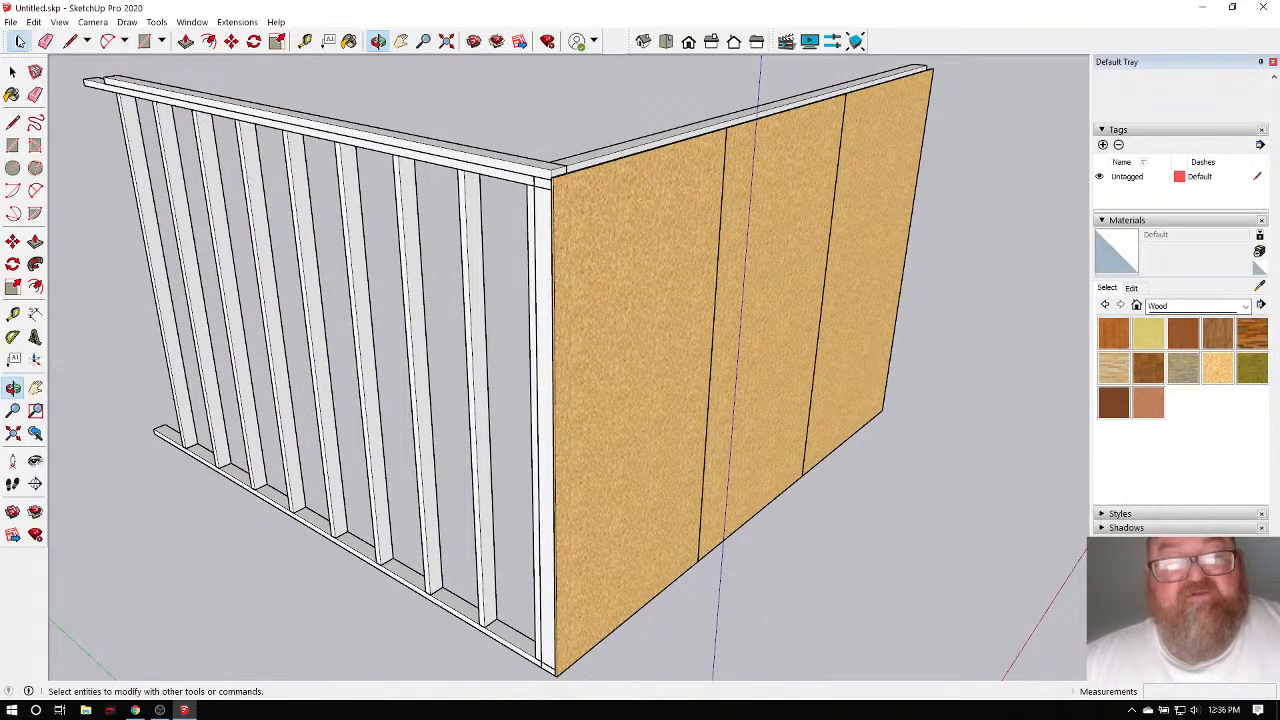
Push/Pull the corner stud's top face up 1 1/2".
double_click(463, 195)
left_click(463, 195)
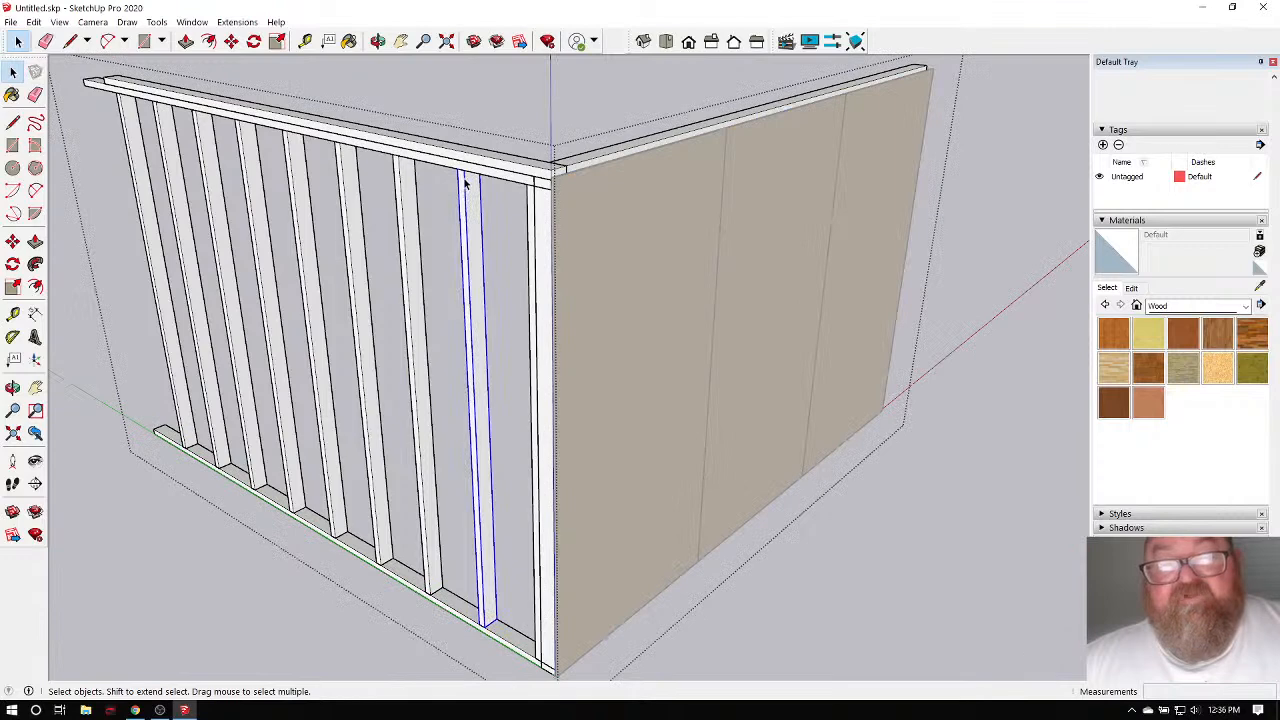
scroll(463, 183, "up", 5)
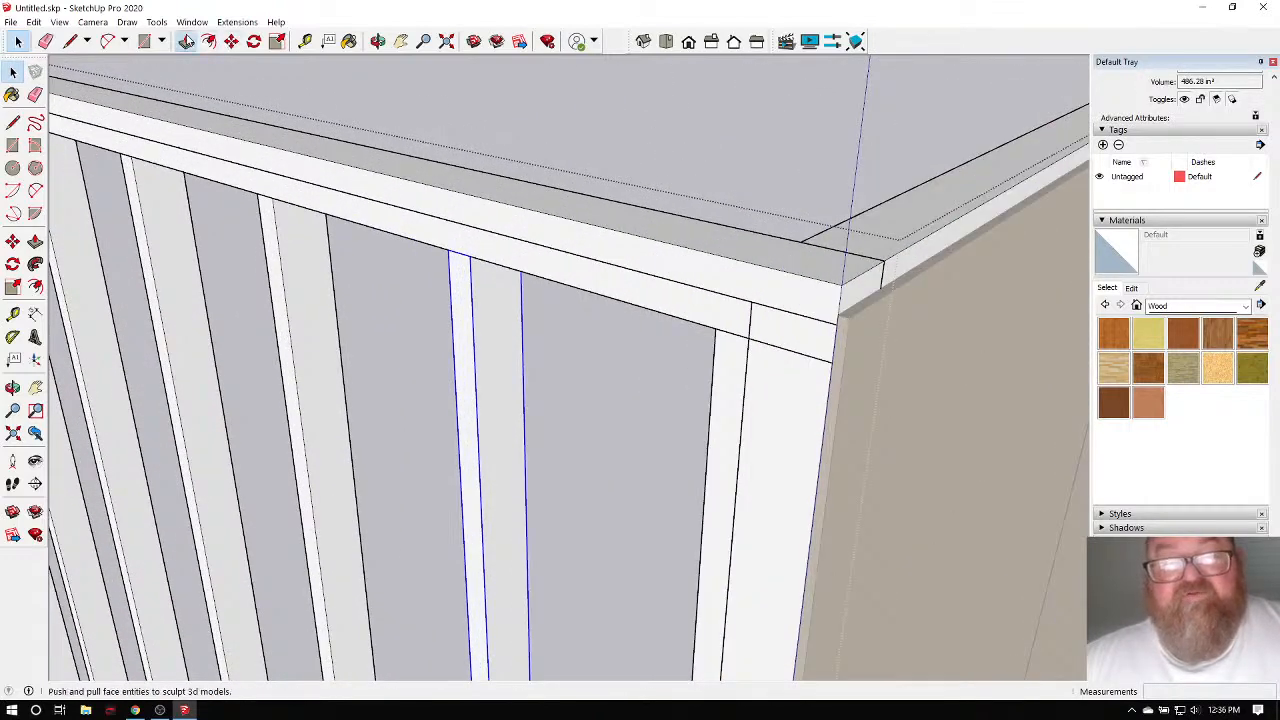
left_click(186, 41)
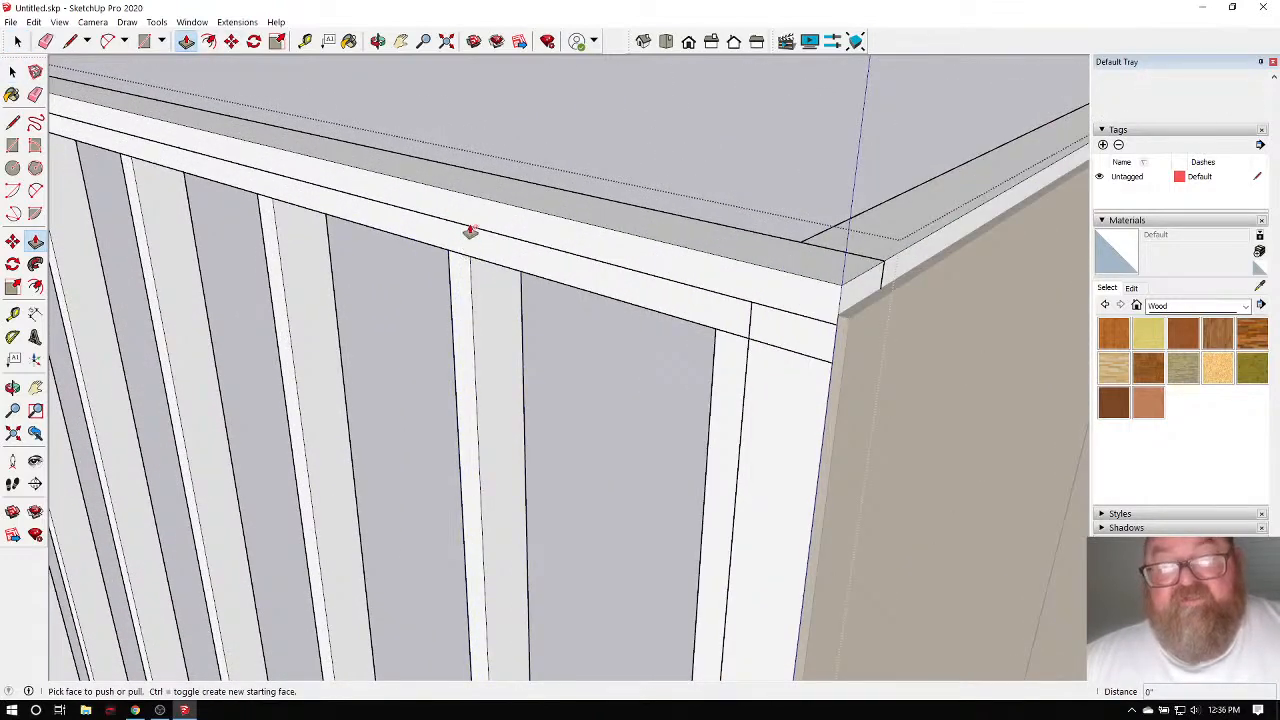
left_click(19, 42)
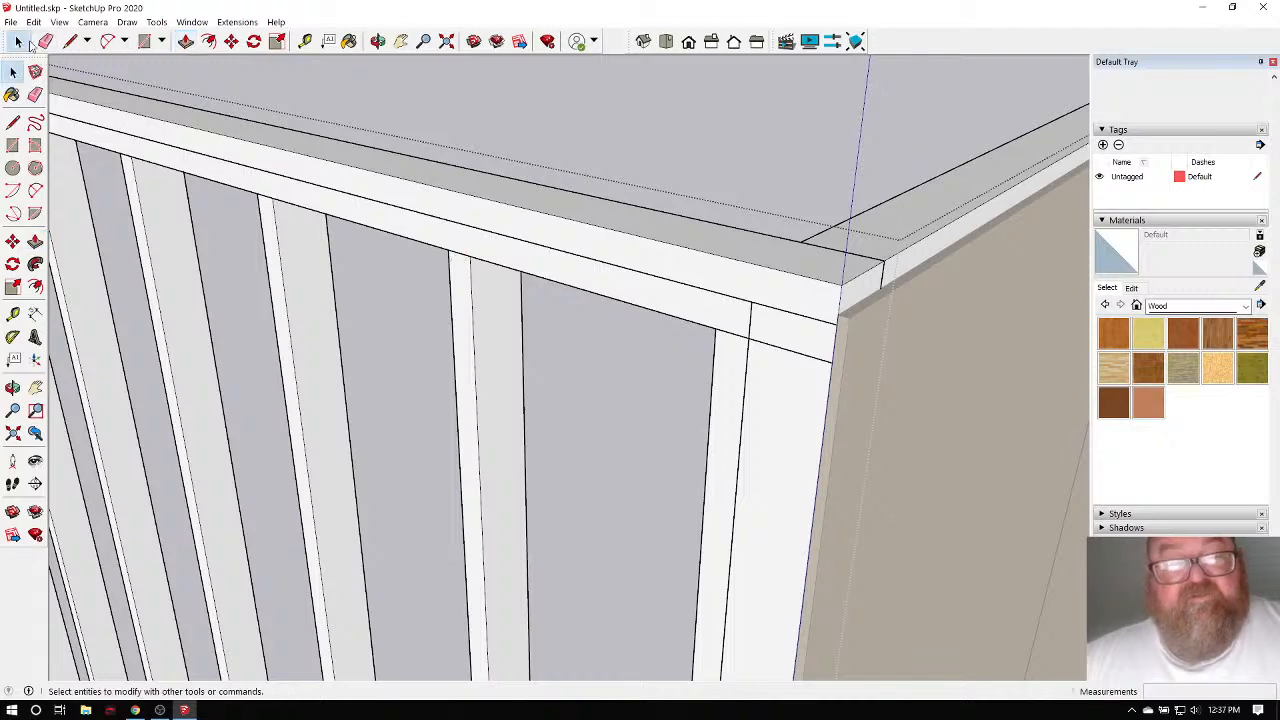
triple_click(495, 278)
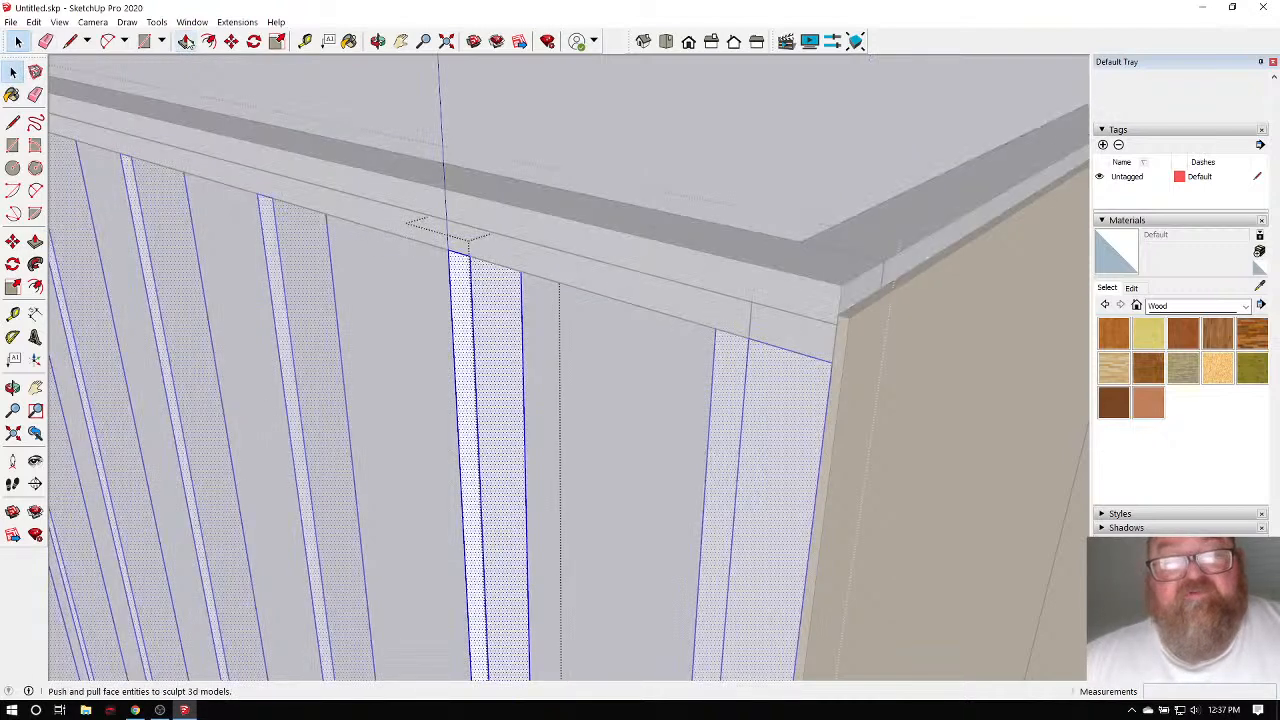
left_click(186, 41)
left_click_drag(461, 260, 466, 234)
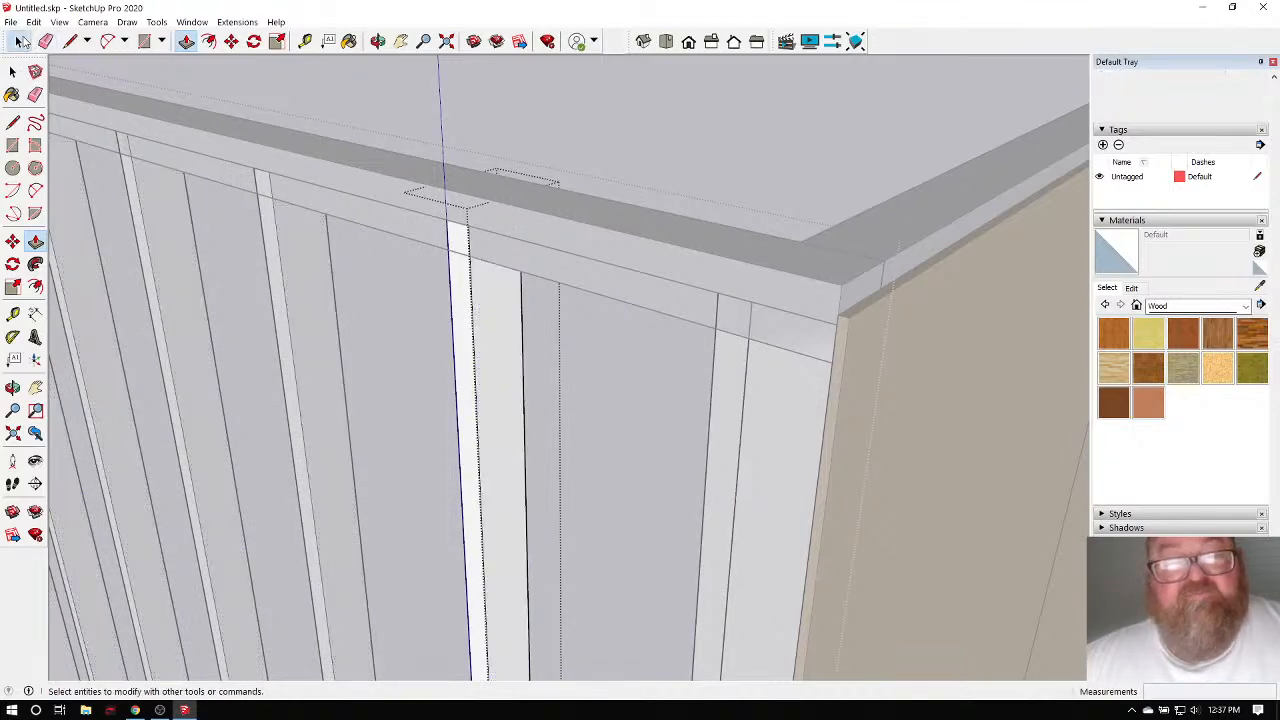
Move the top plate down onto the raised stud tops.
left_click(17, 41)
left_click(437, 109)
left_click(380, 198)
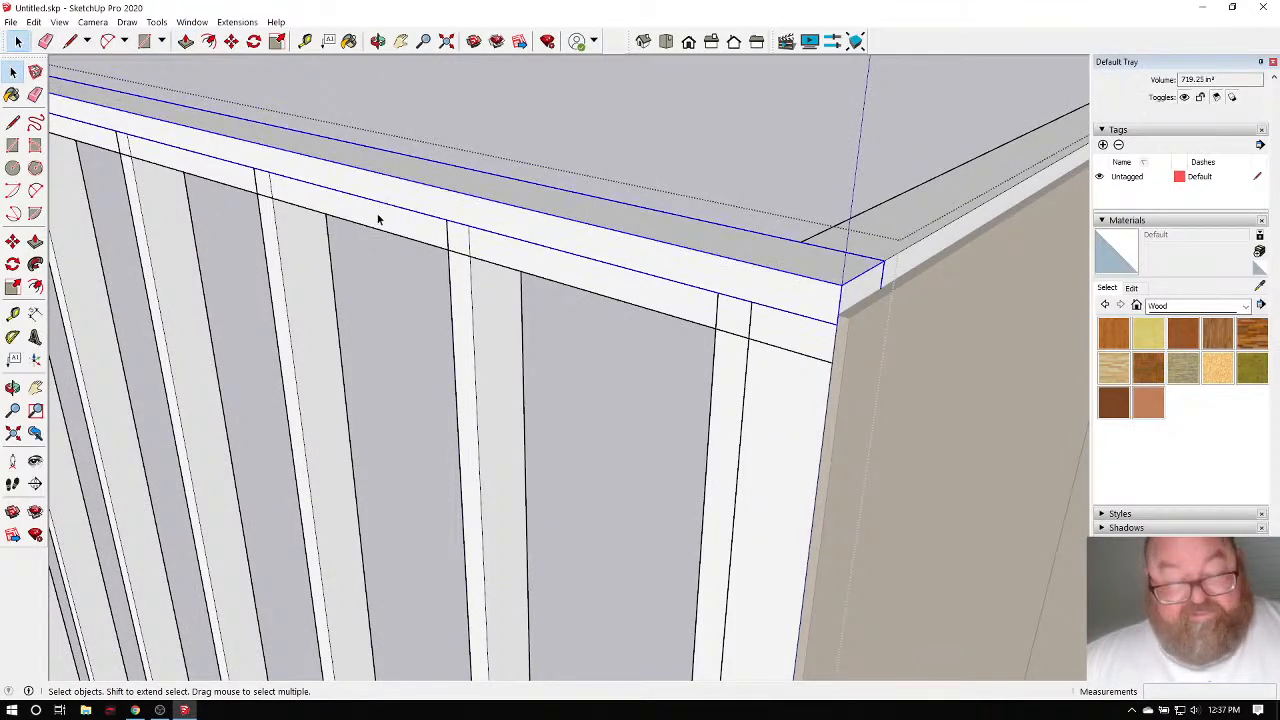
left_click(231, 41)
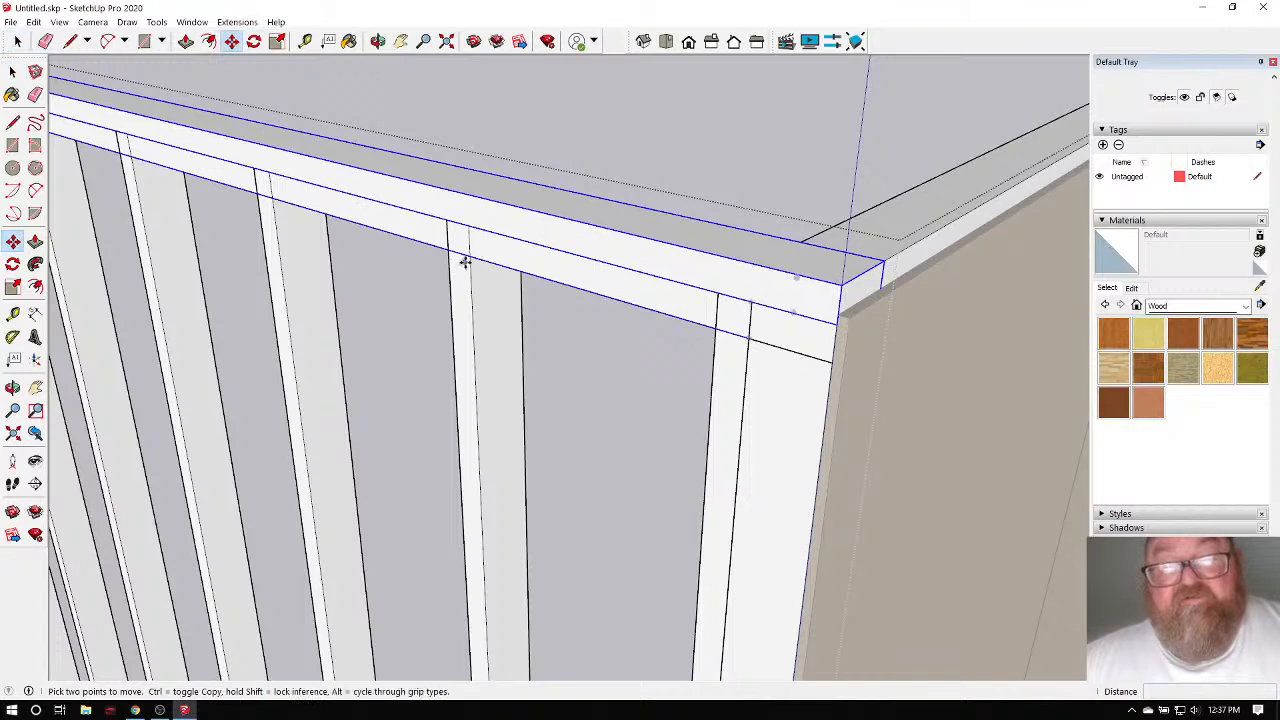
left_click(470, 228)
scroll(393, 254, "down", 5)
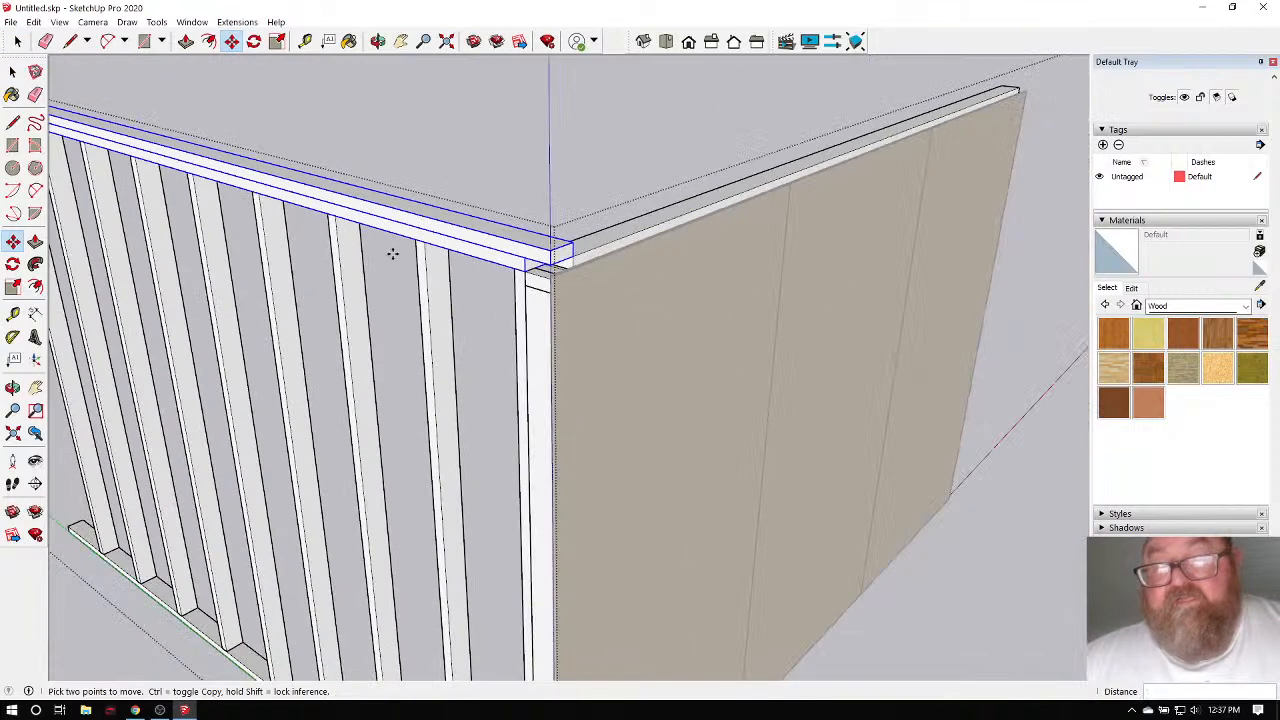
scroll(531, 271, "up", 4)
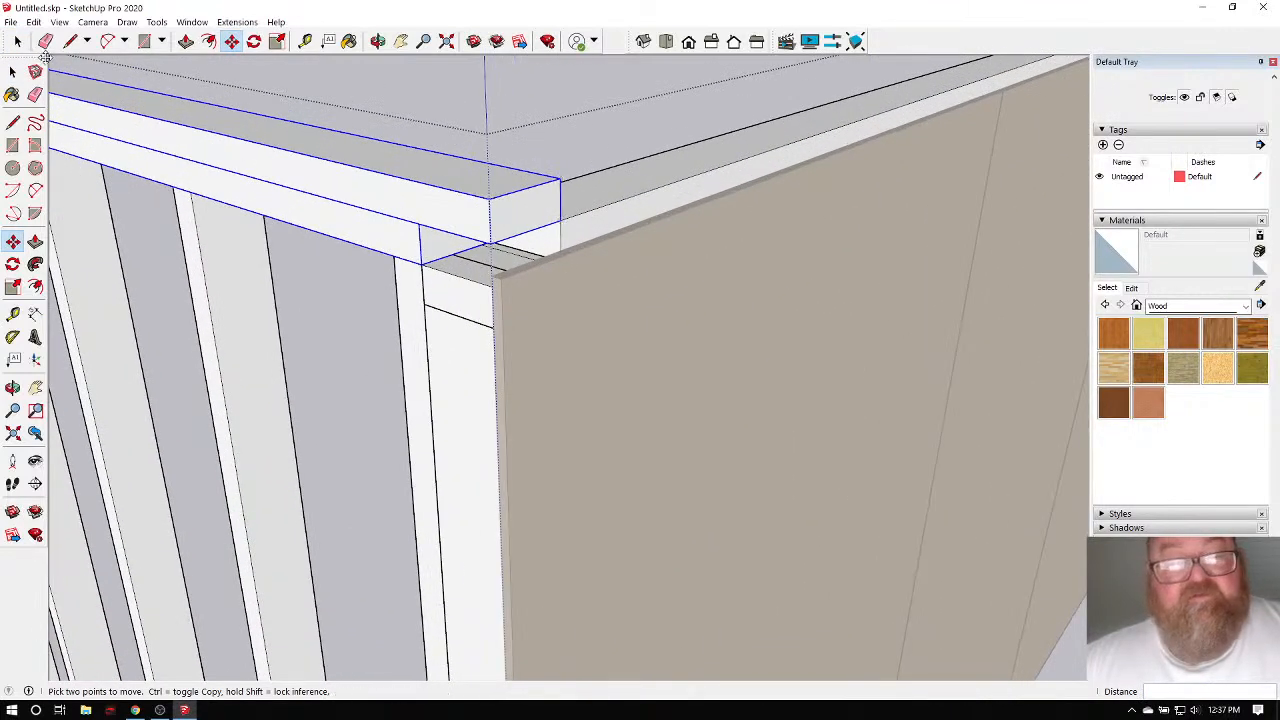
key("space")
scroll(337, 243, "down", 3)
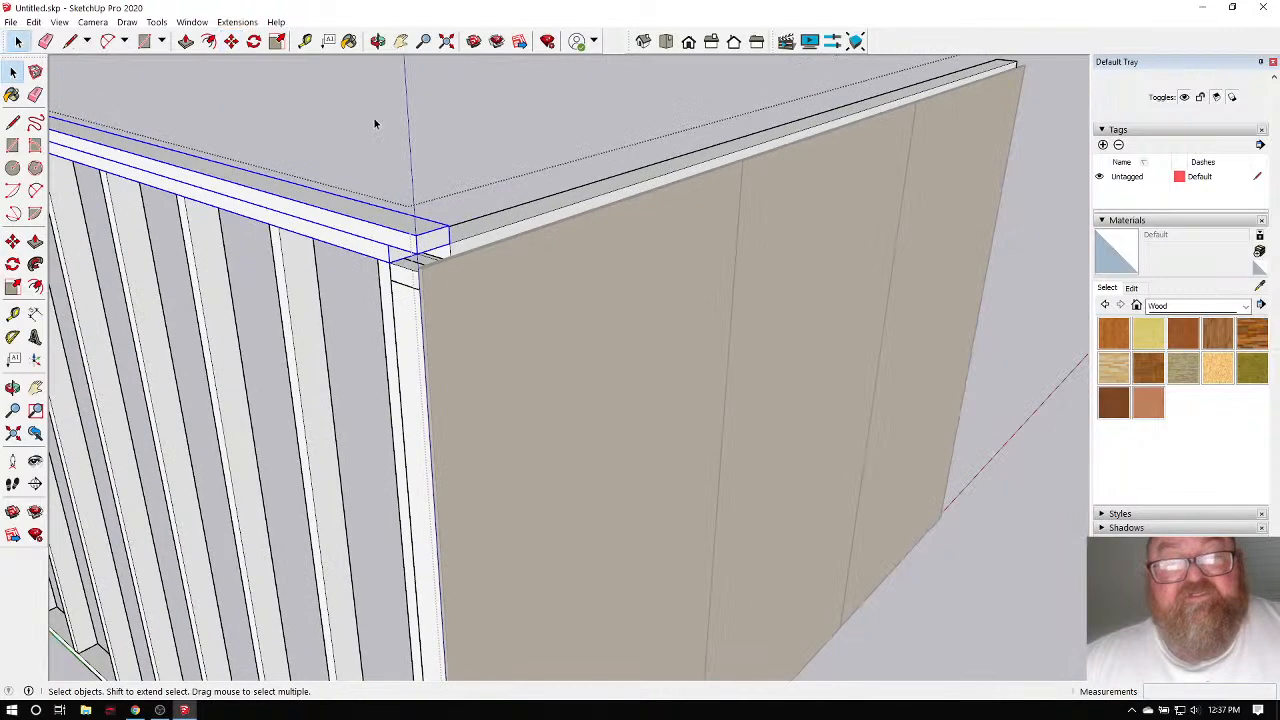
left_click(377, 124)
scroll(590, 397, "down", 3)
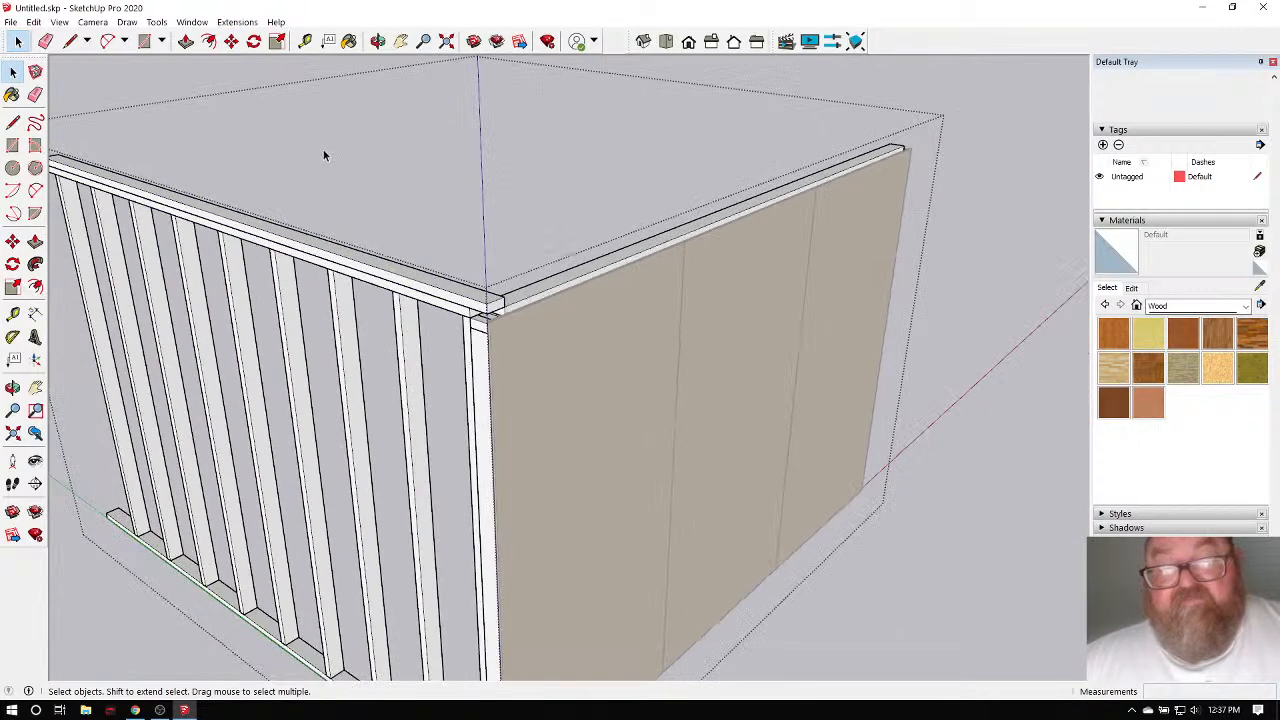
scroll(470, 355, "up", 5)
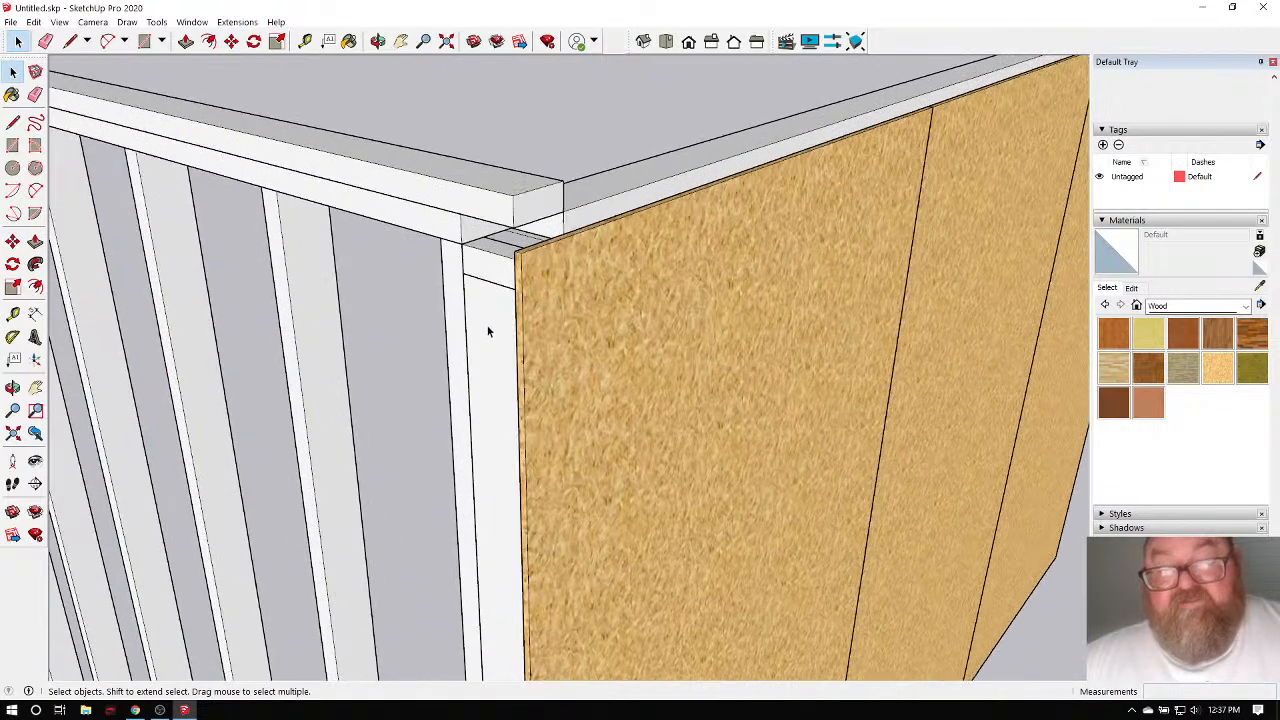
left_click(378, 41)
left_click_drag(600, 290, 648, 237)
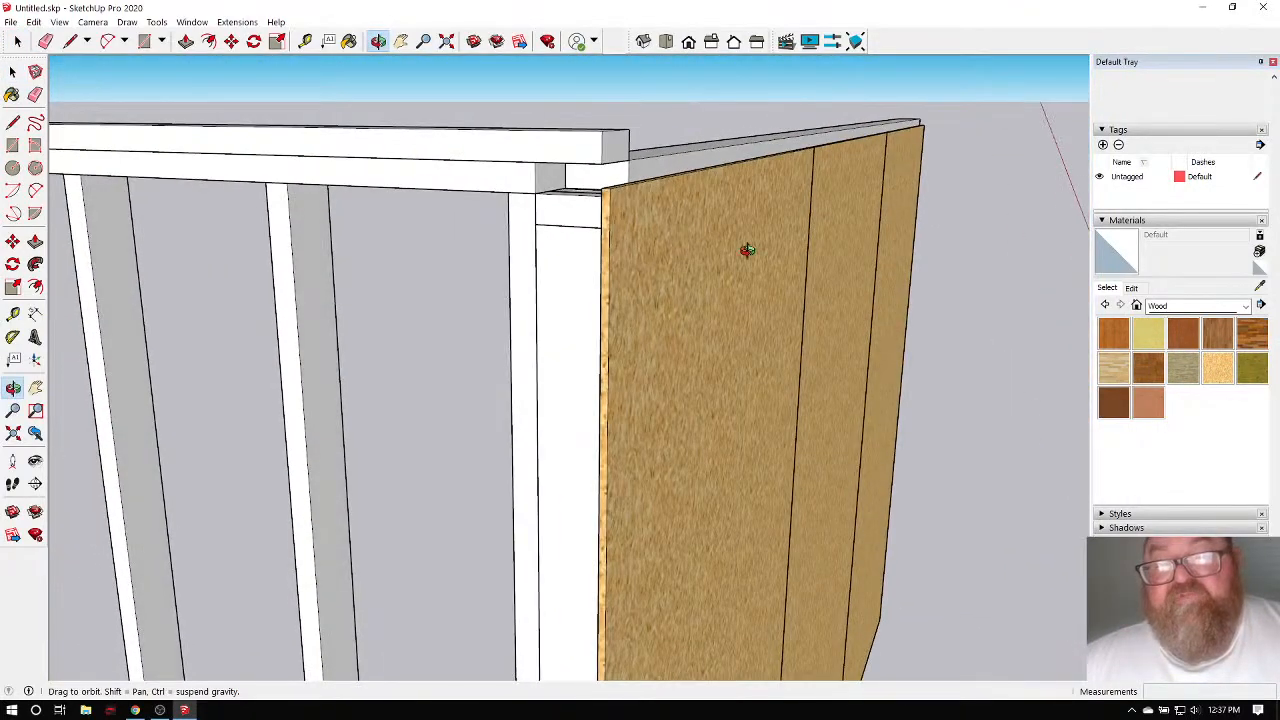
left_click_drag(748, 250, 446, 377)
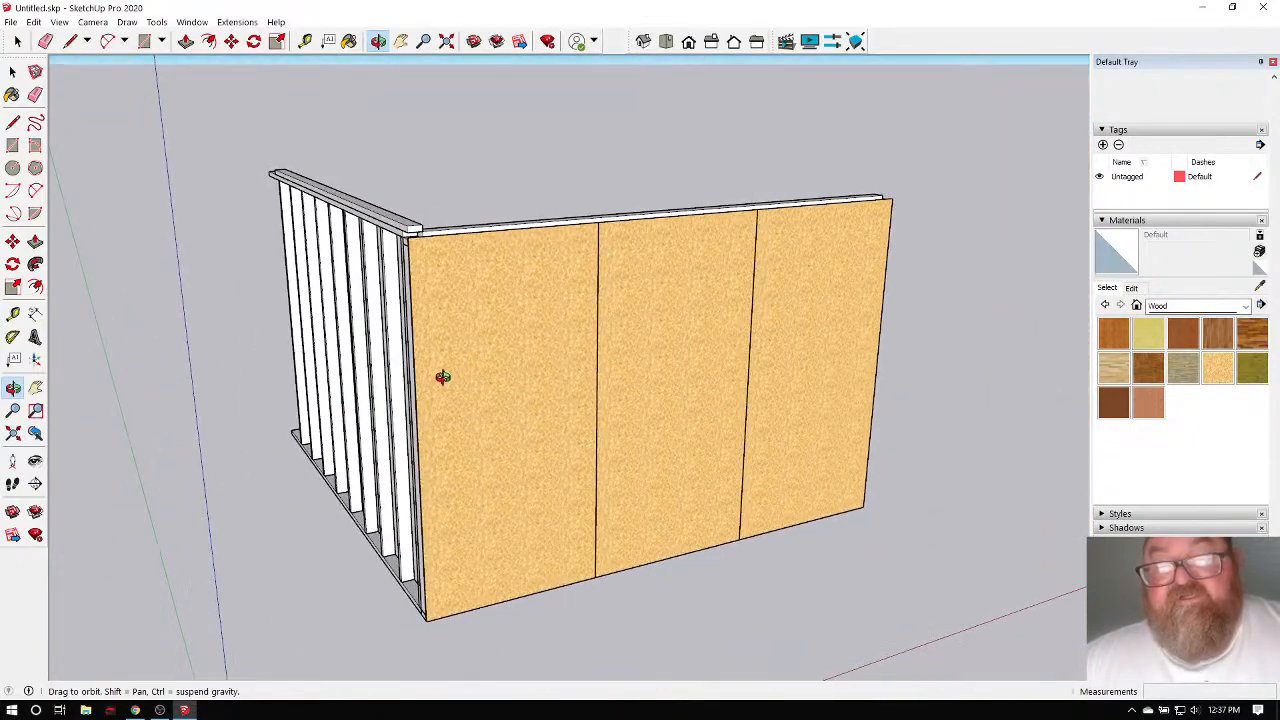
left_click_drag(456, 421, 562, 437)
left_click_drag(474, 366, 427, 335)
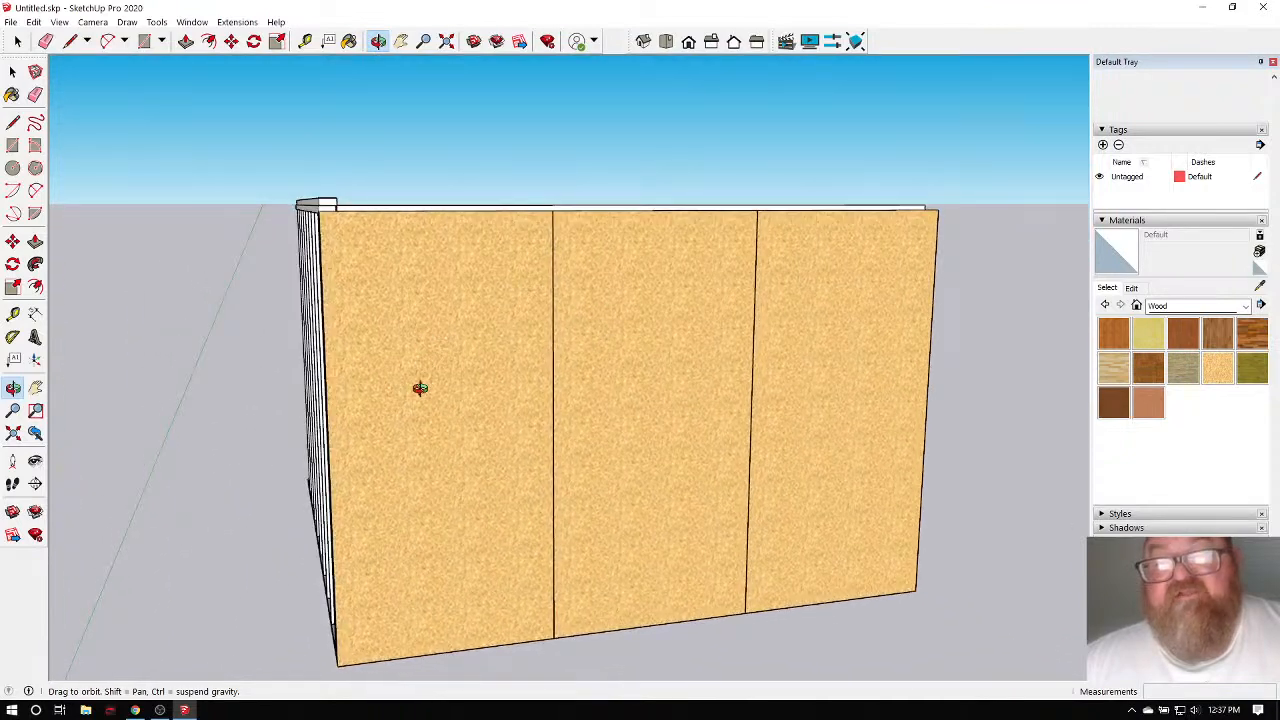
scroll(420, 390, "down", 3)
left_click_drag(447, 357, 355, 380)
scroll(418, 291, "up", 5)
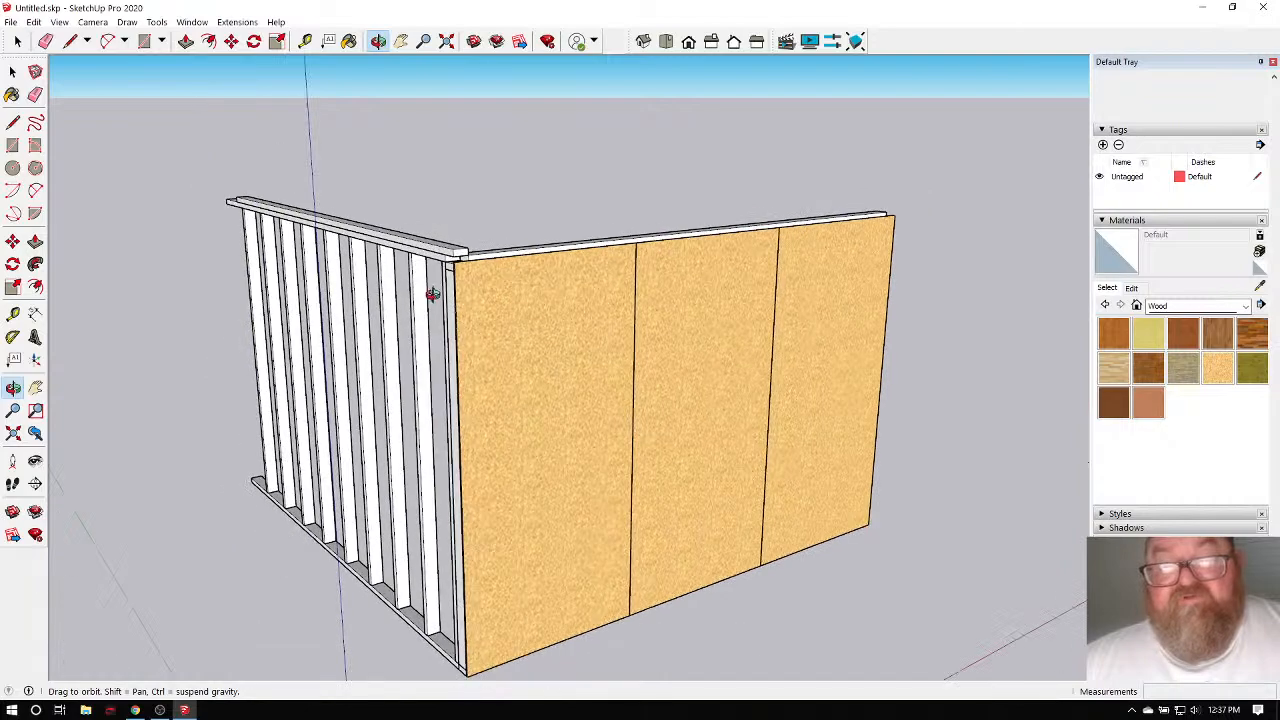
scroll(640, 357, "down", 8)
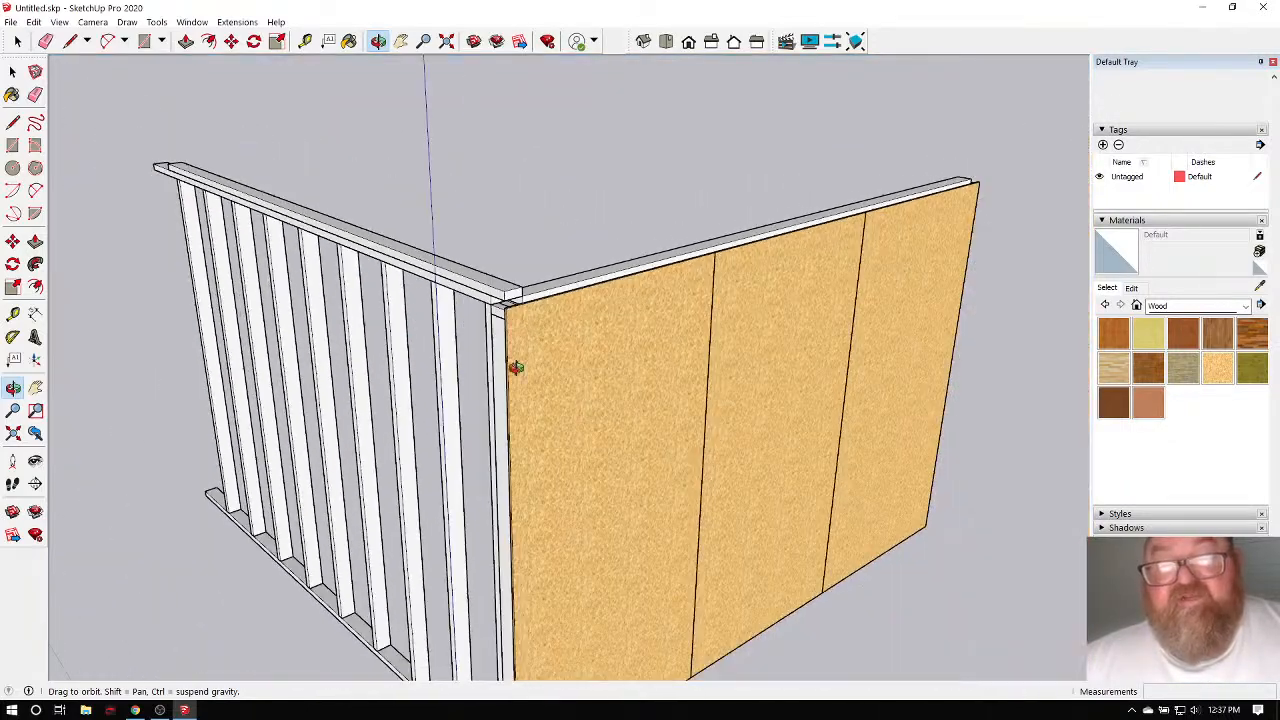
left_click_drag(580, 343, 652, 394)
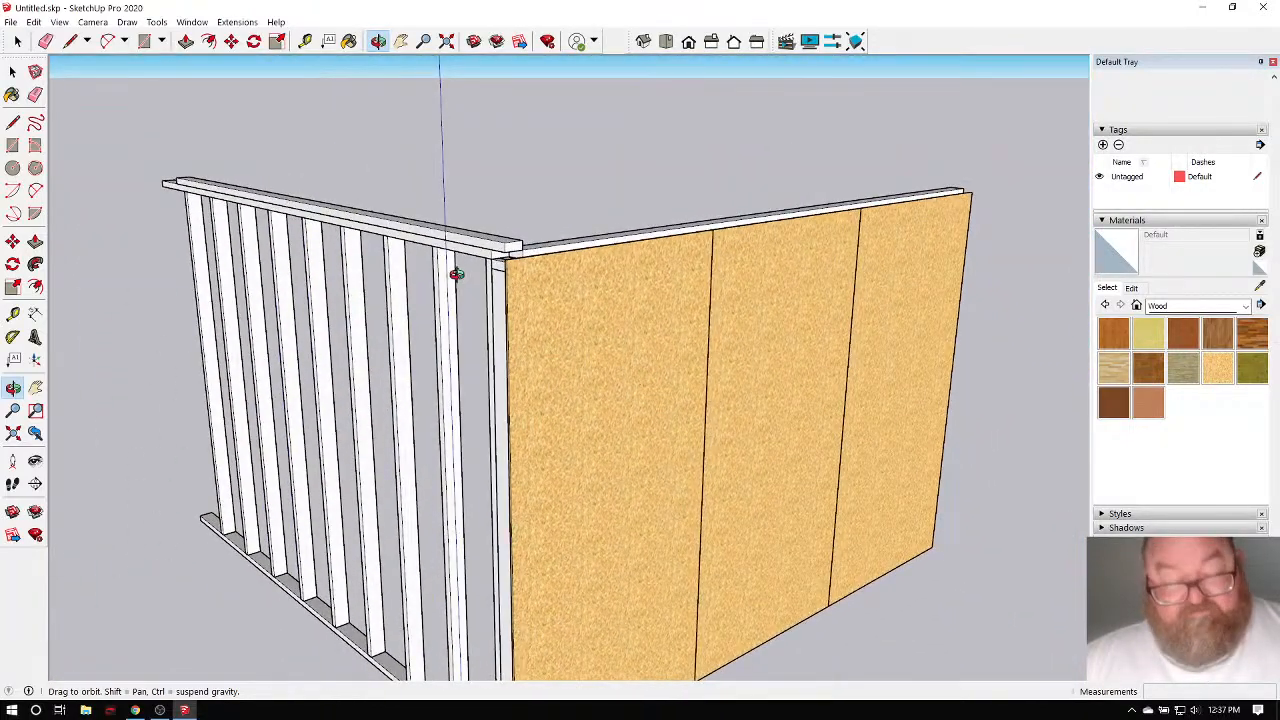
scroll(457, 271, "up", 3)
left_click_drag(475, 284, 680, 400)
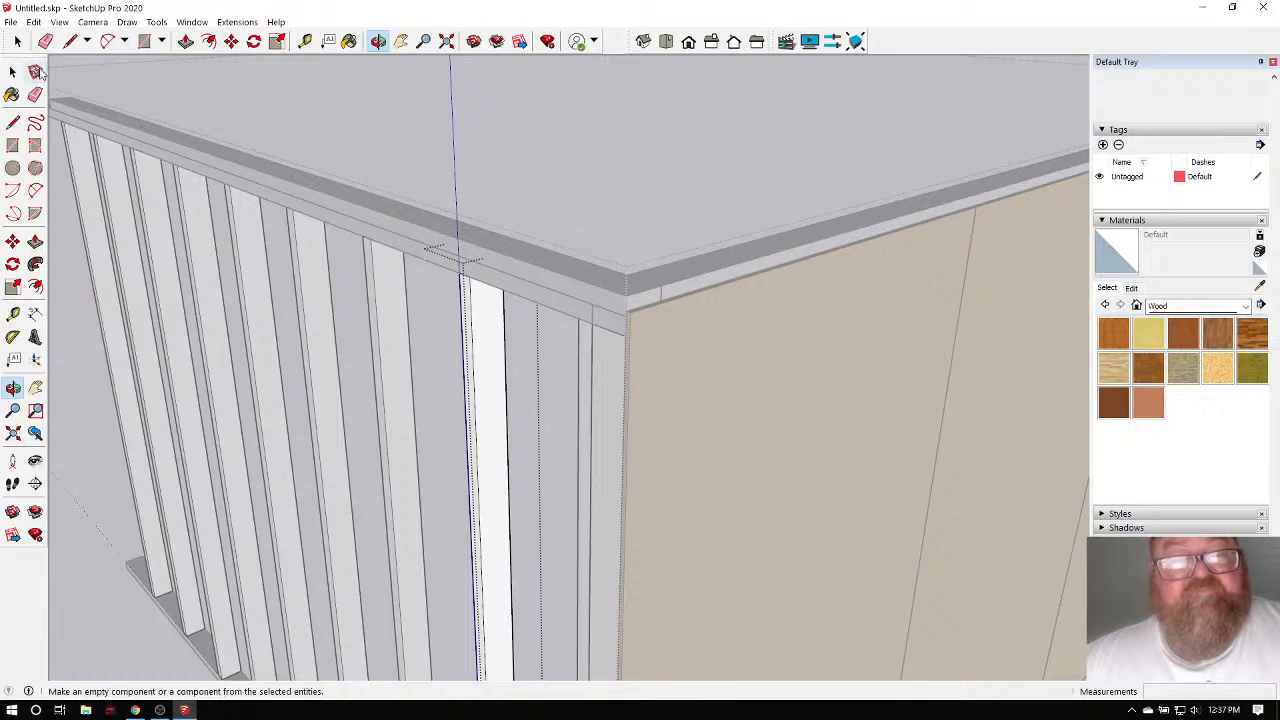
left_click(19, 42)
scroll(357, 143, "down", 10)
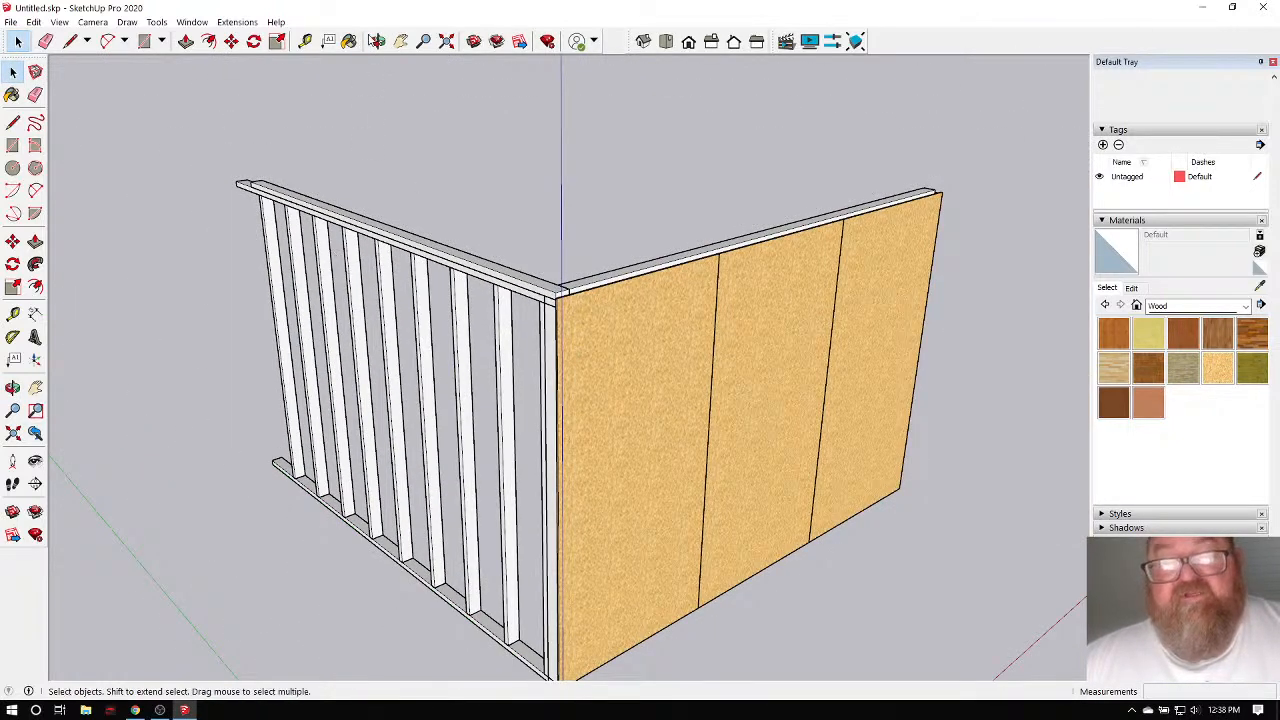
left_click(377, 41)
left_click_drag(717, 360, 571, 377)
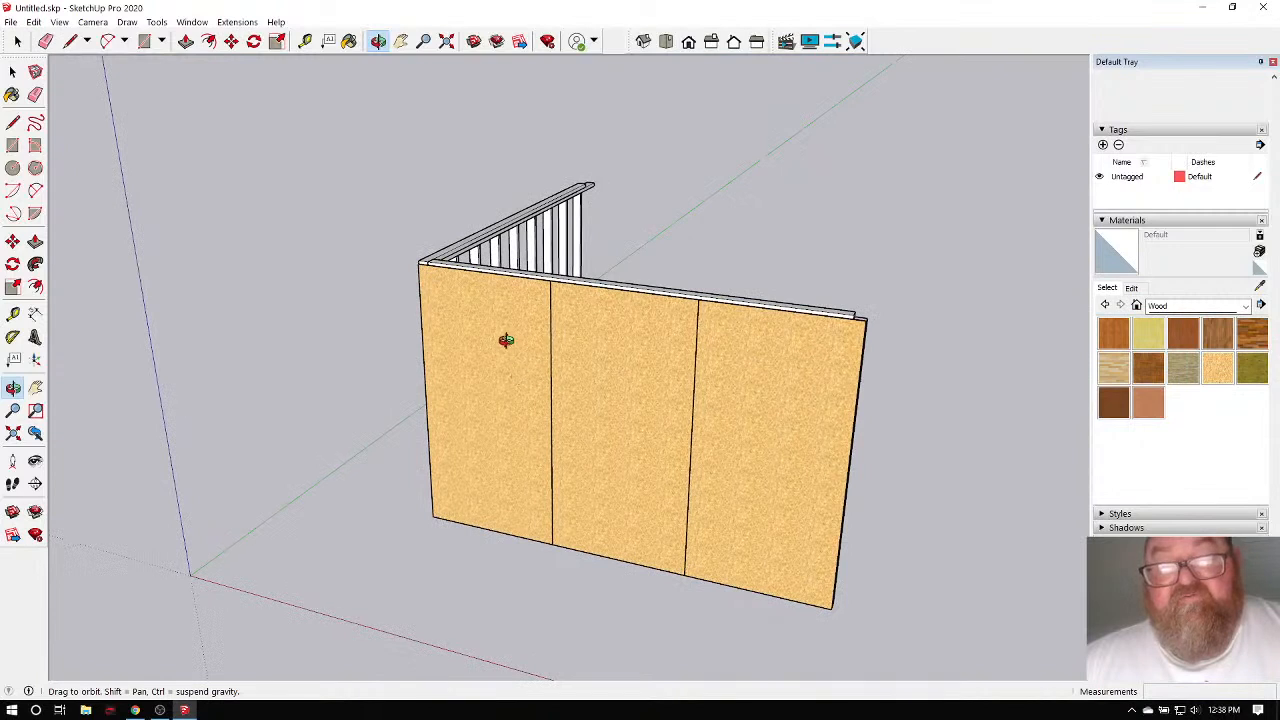
left_click_drag(506, 343, 624, 356)
left_click(17, 41)
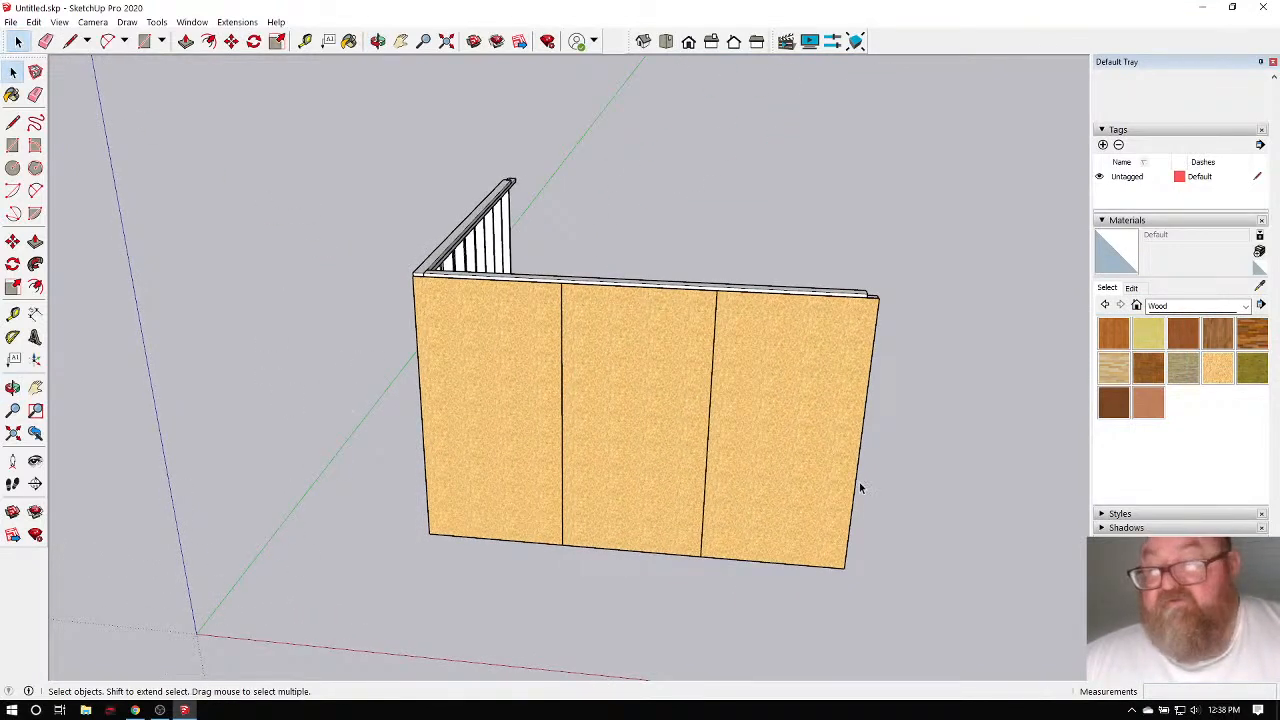
Uncheck Model Axes in the Styles Edit settings, then orbit to the framed side wall.
left_click(1102, 222)
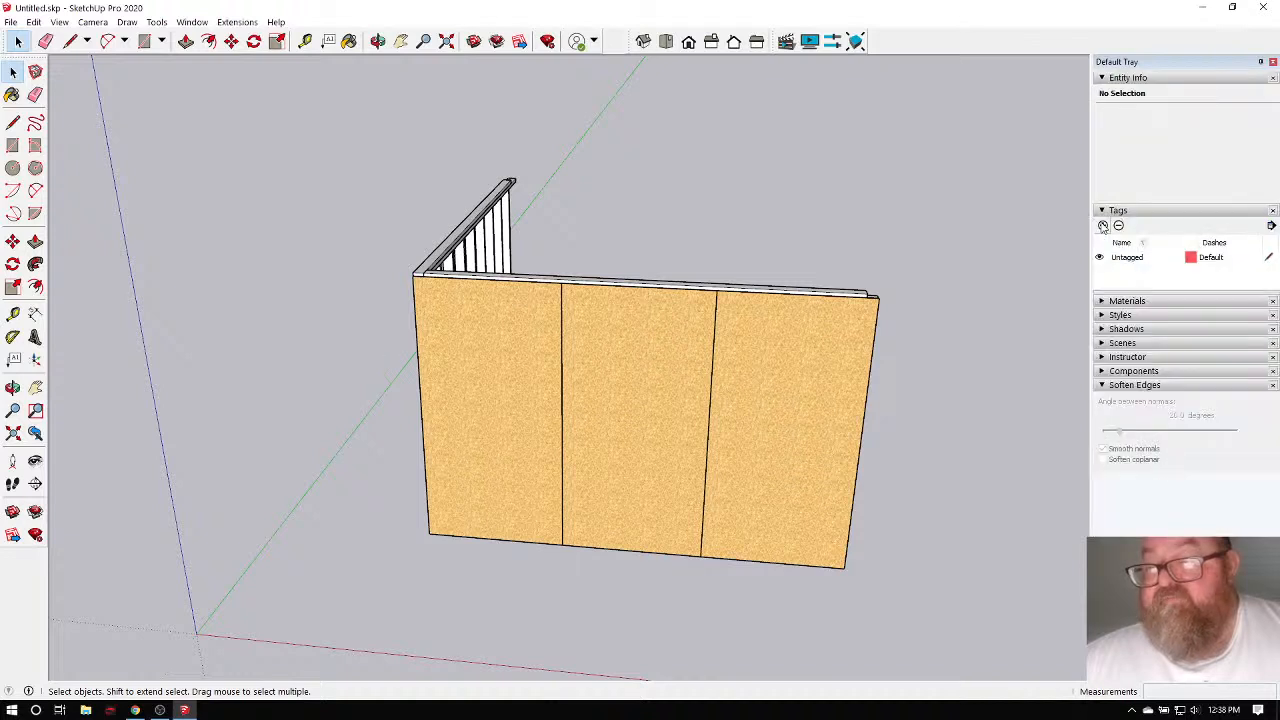
left_click(1103, 316)
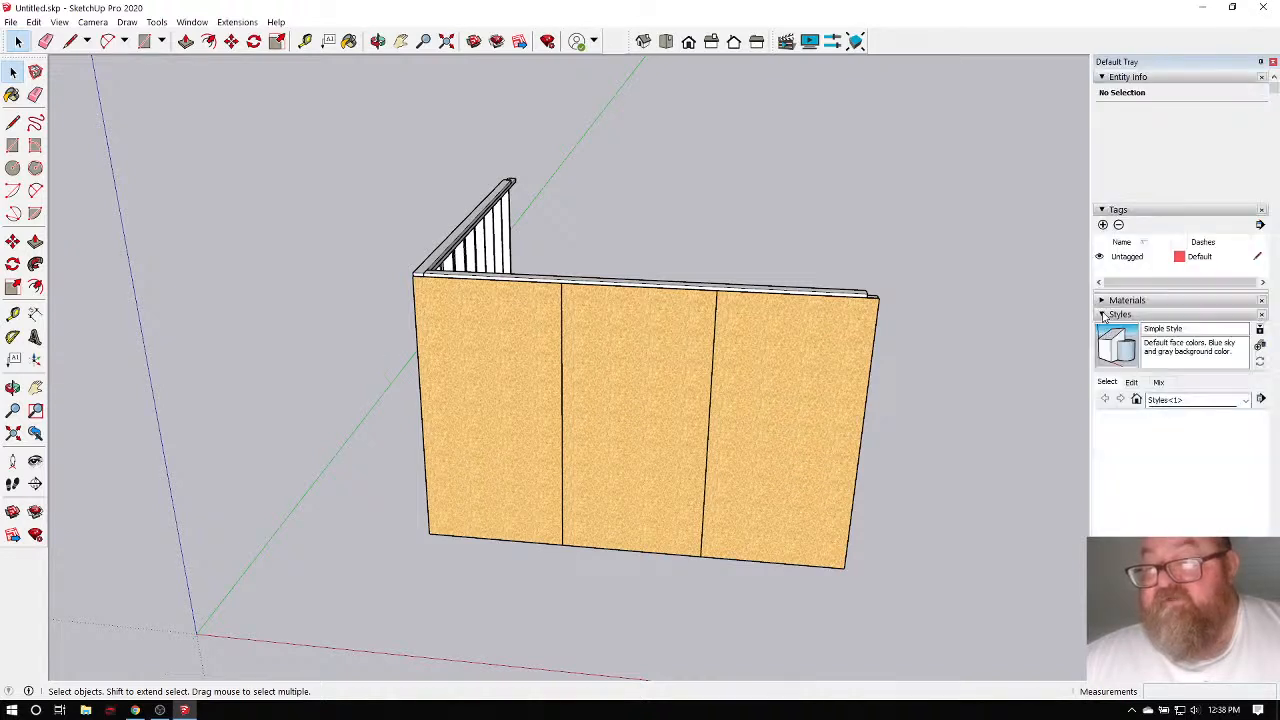
left_click(1132, 382)
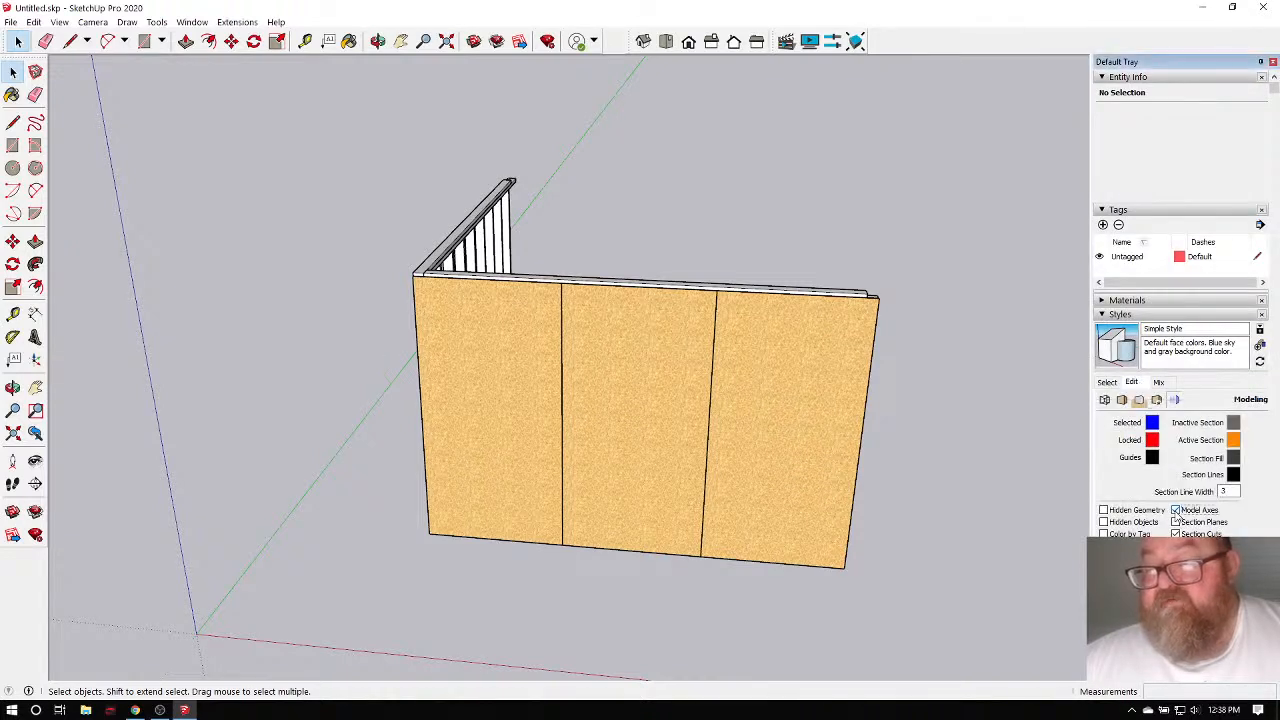
left_click(1176, 510)
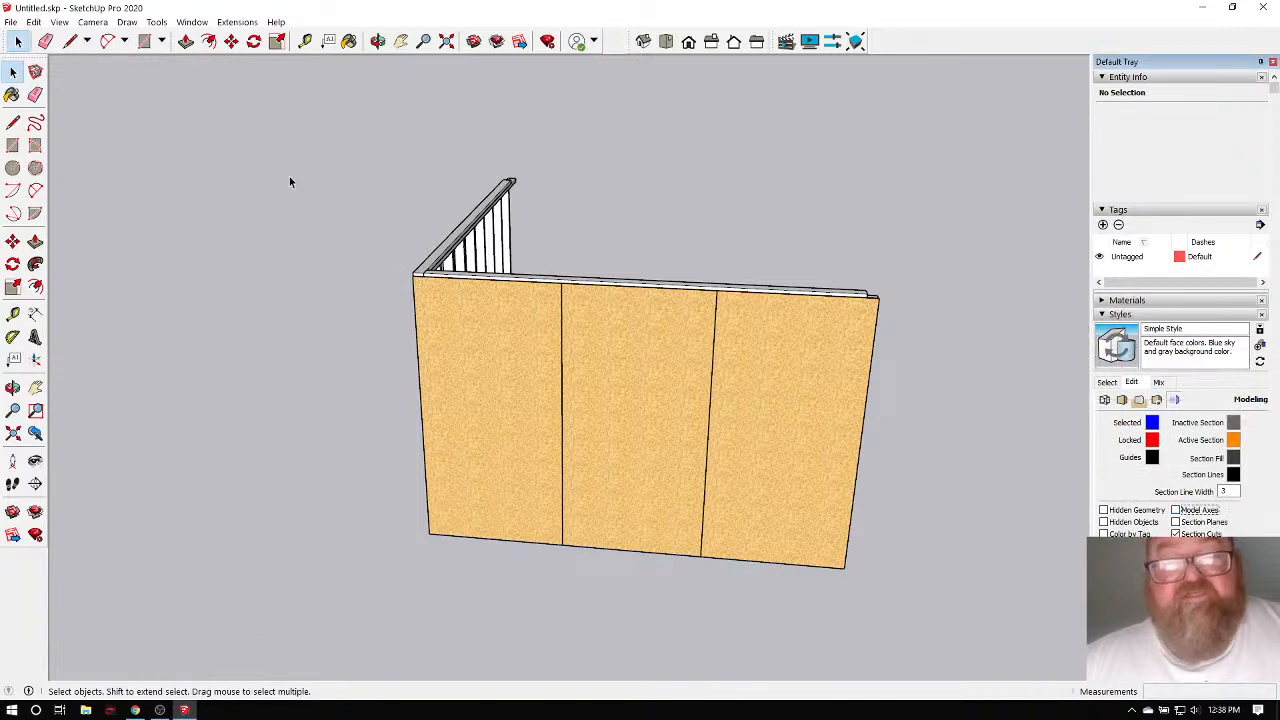
left_click(377, 41)
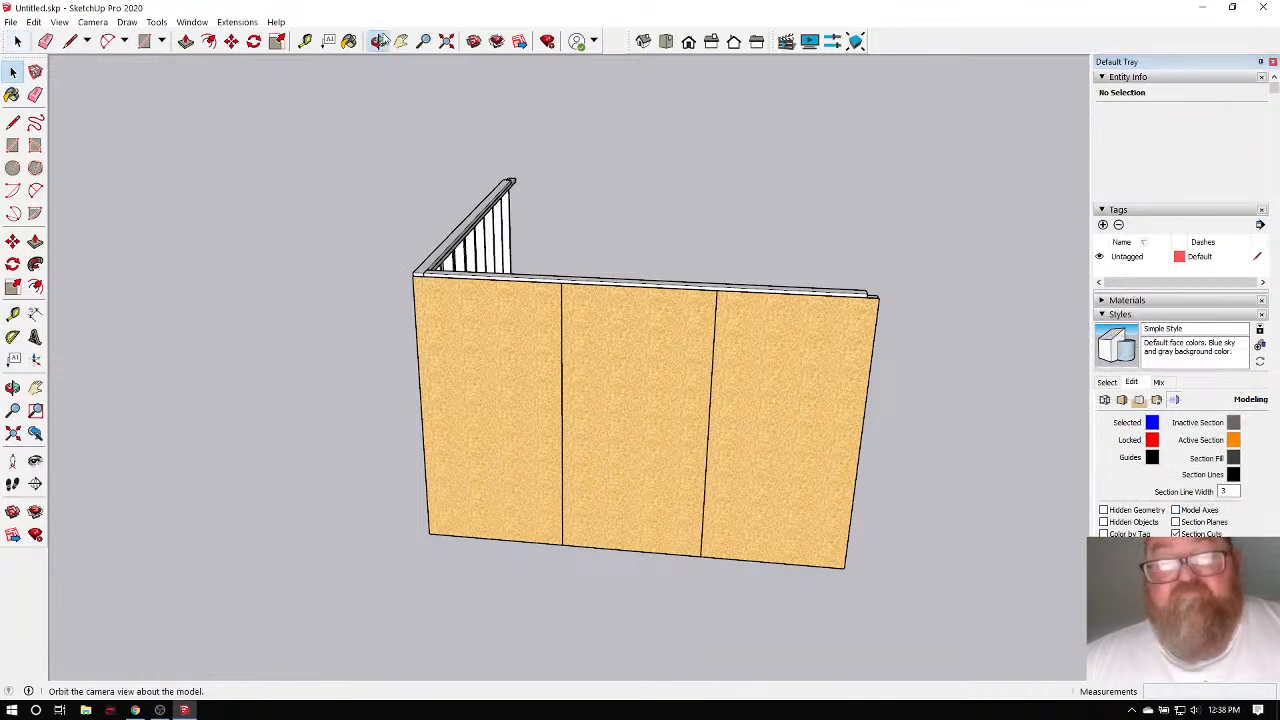
left_click_drag(900, 330, 225, 633)
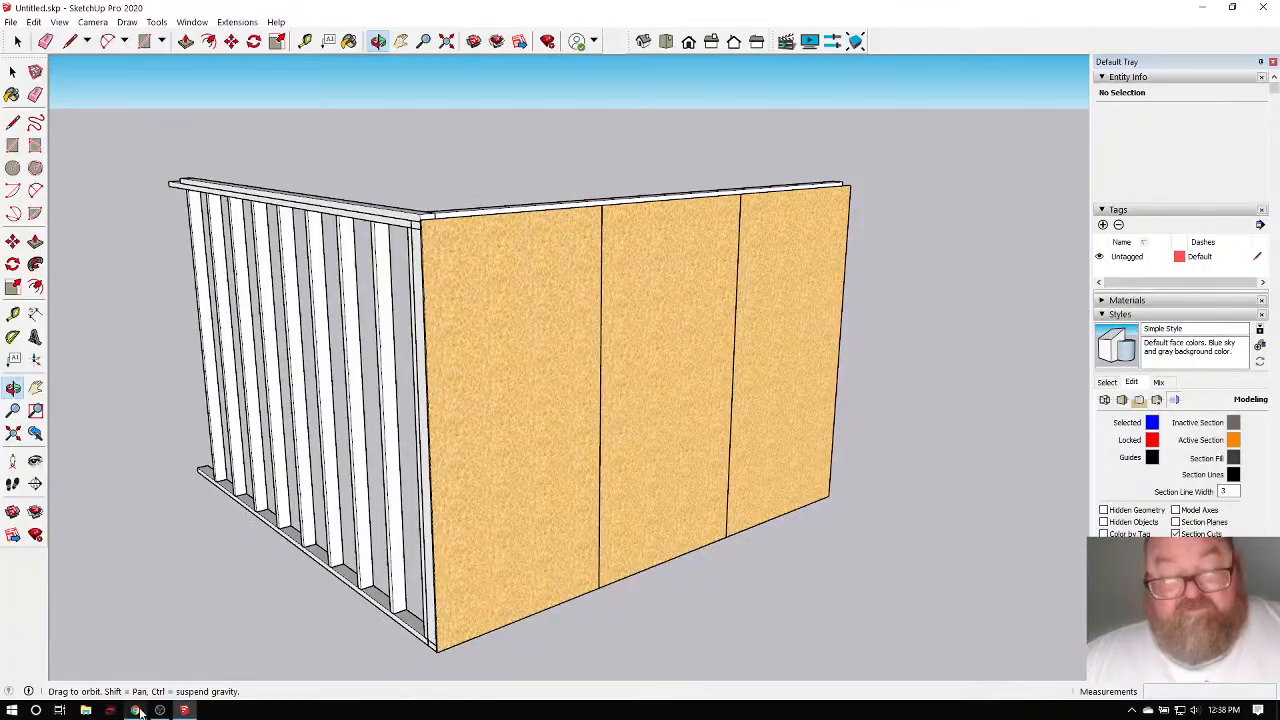
left_click(135, 710)
left_click(282, 10)
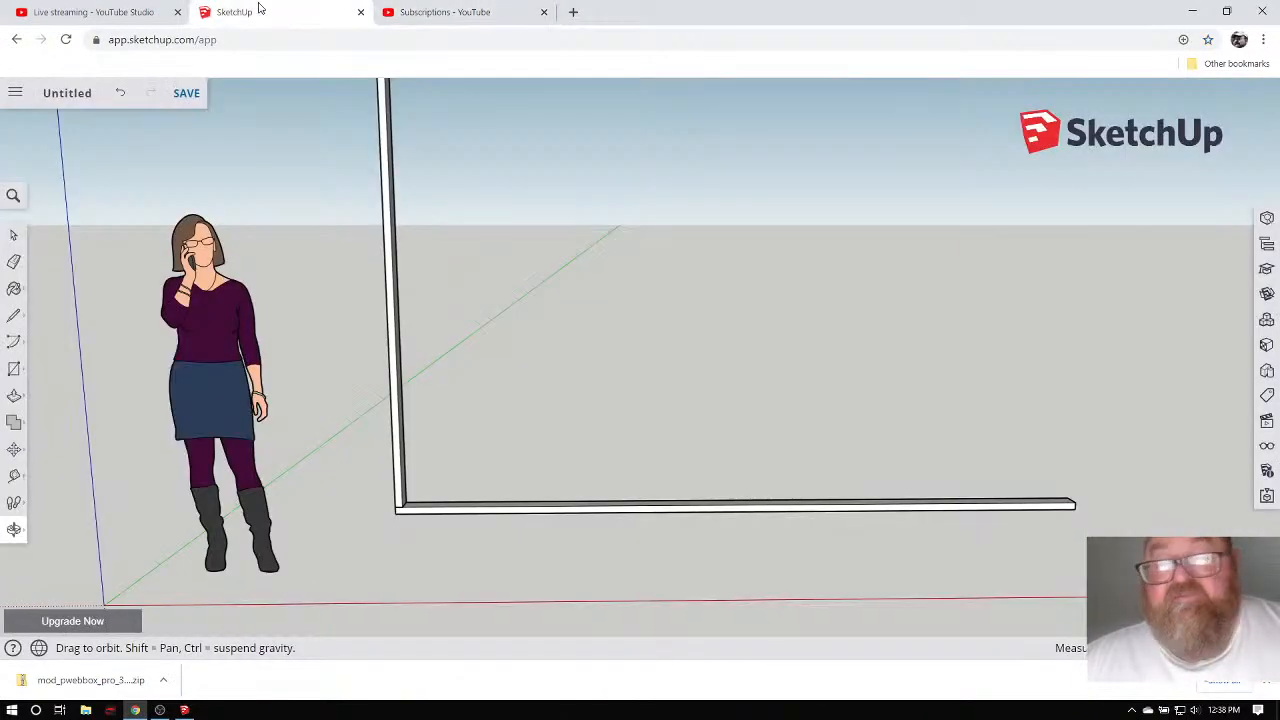
left_click(95, 12)
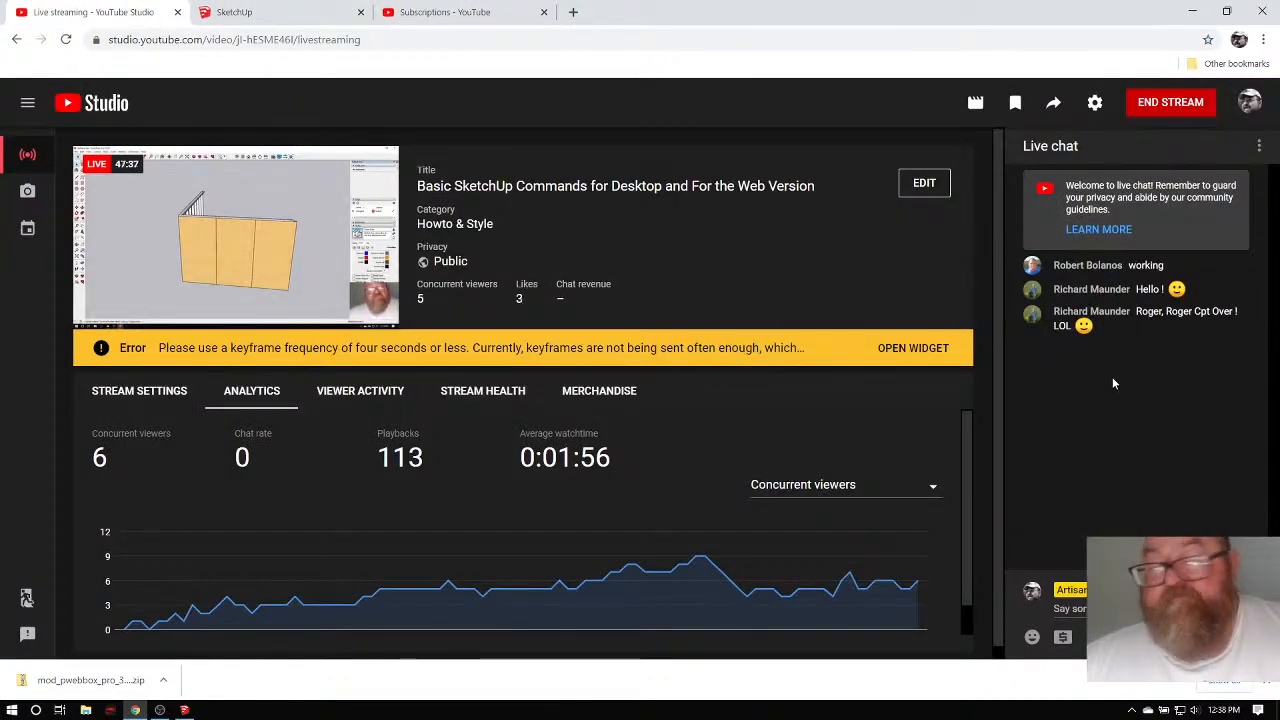
left_click(448, 12)
left_click(283, 12)
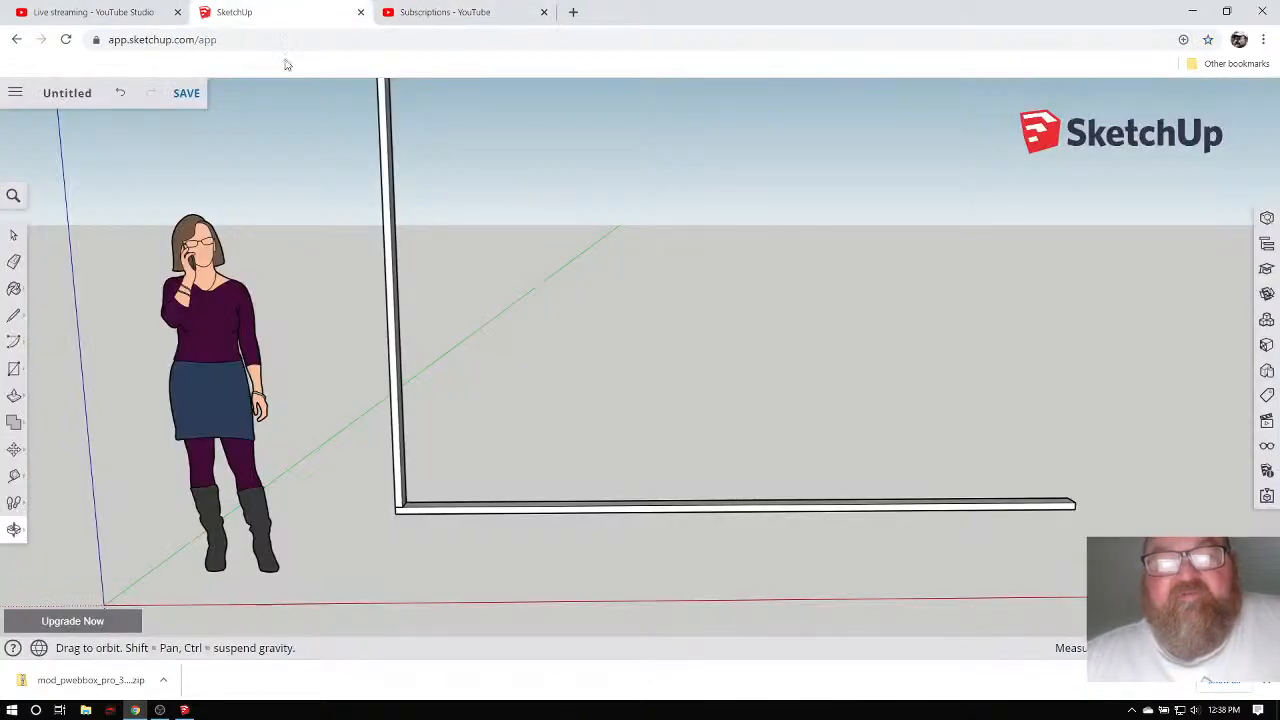
mouse_move(400, 297)
left_mouse_down()
mouse_move(443, 440)
mouse_move(704, 484)
mouse_move(423, 400)
mouse_move(451, 403)
left_mouse_up()
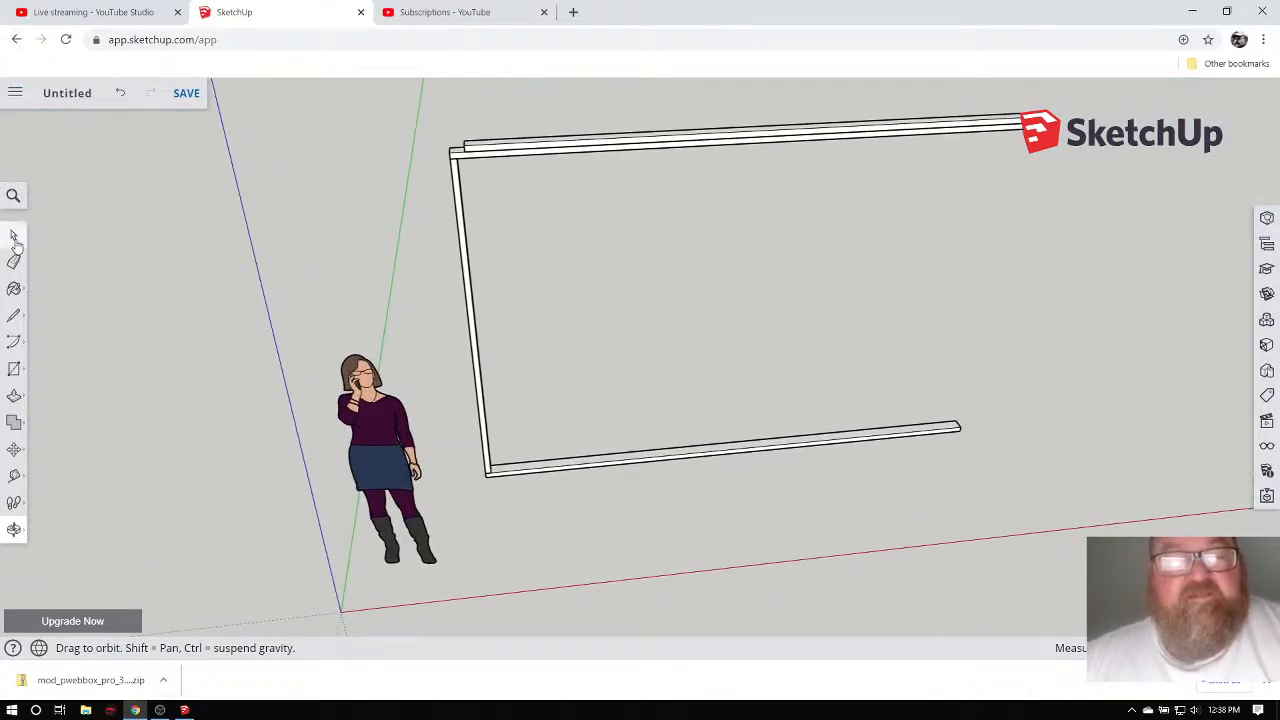
left_click(14, 236)
scroll(540, 340, "down", 1)
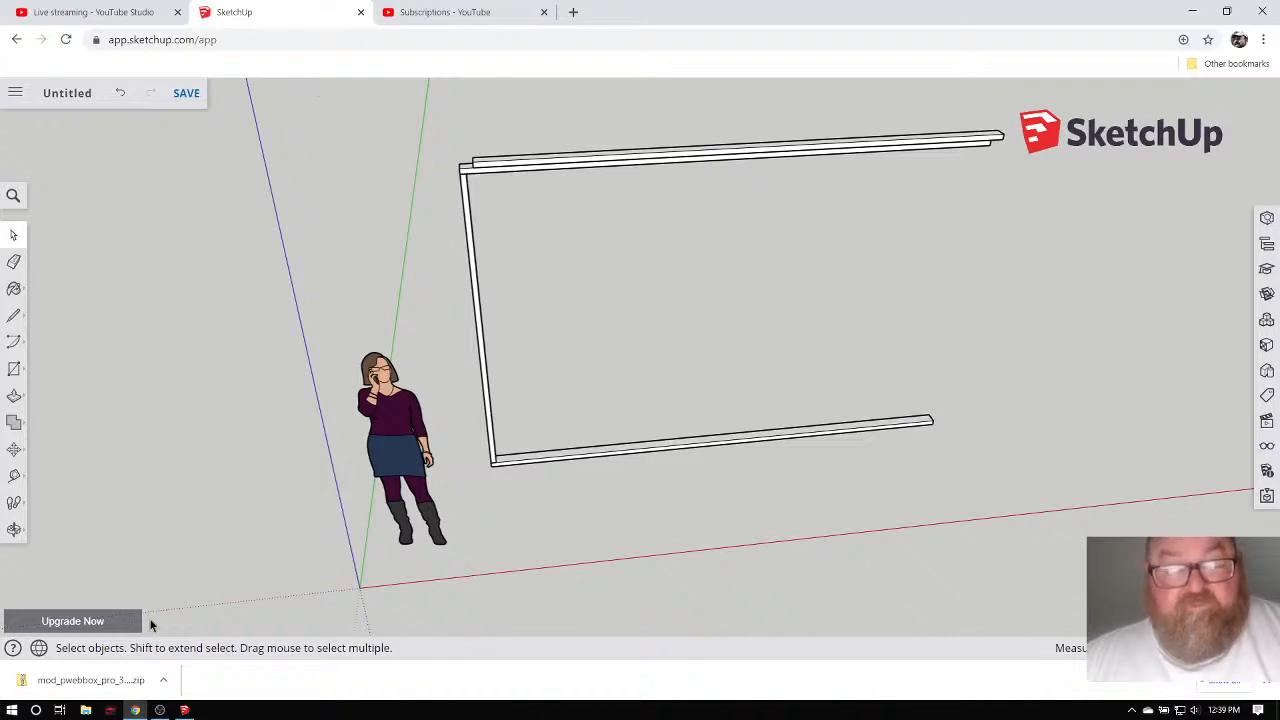
left_click(184, 710)
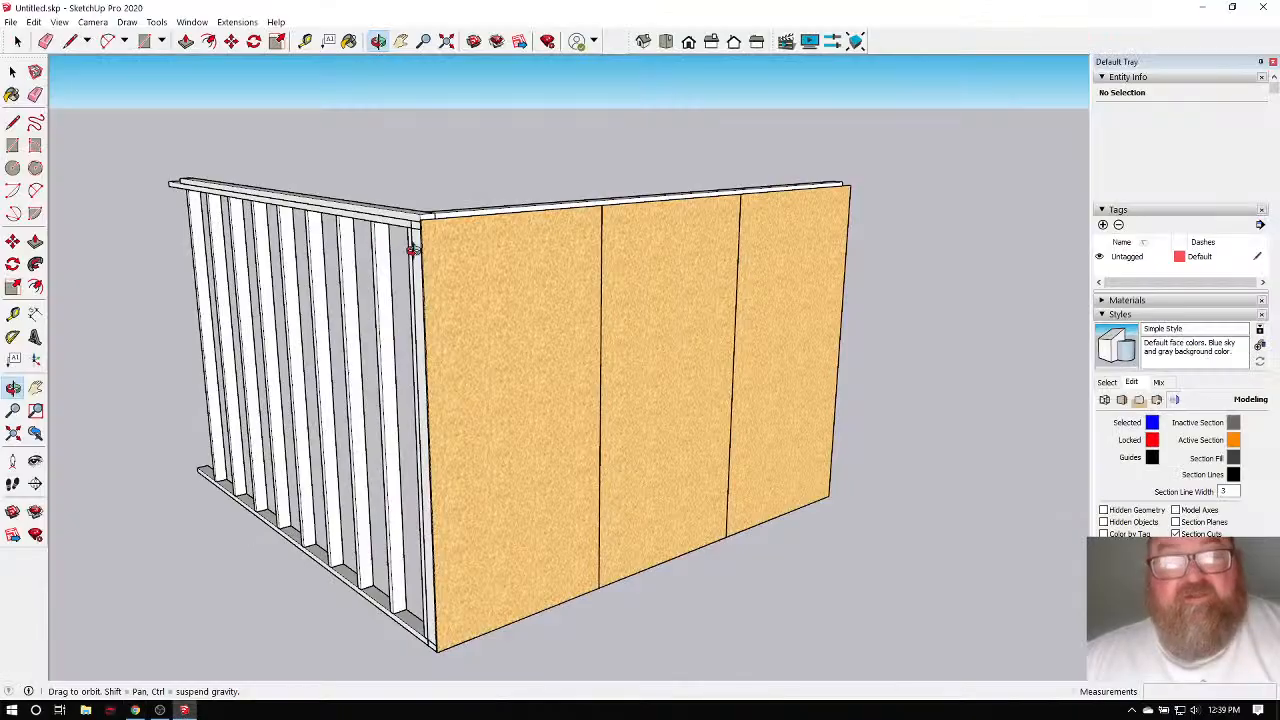
Open 3D Warehouse and start an upload, saving and purging the model first.
left_click_drag(551, 294, 511, 289)
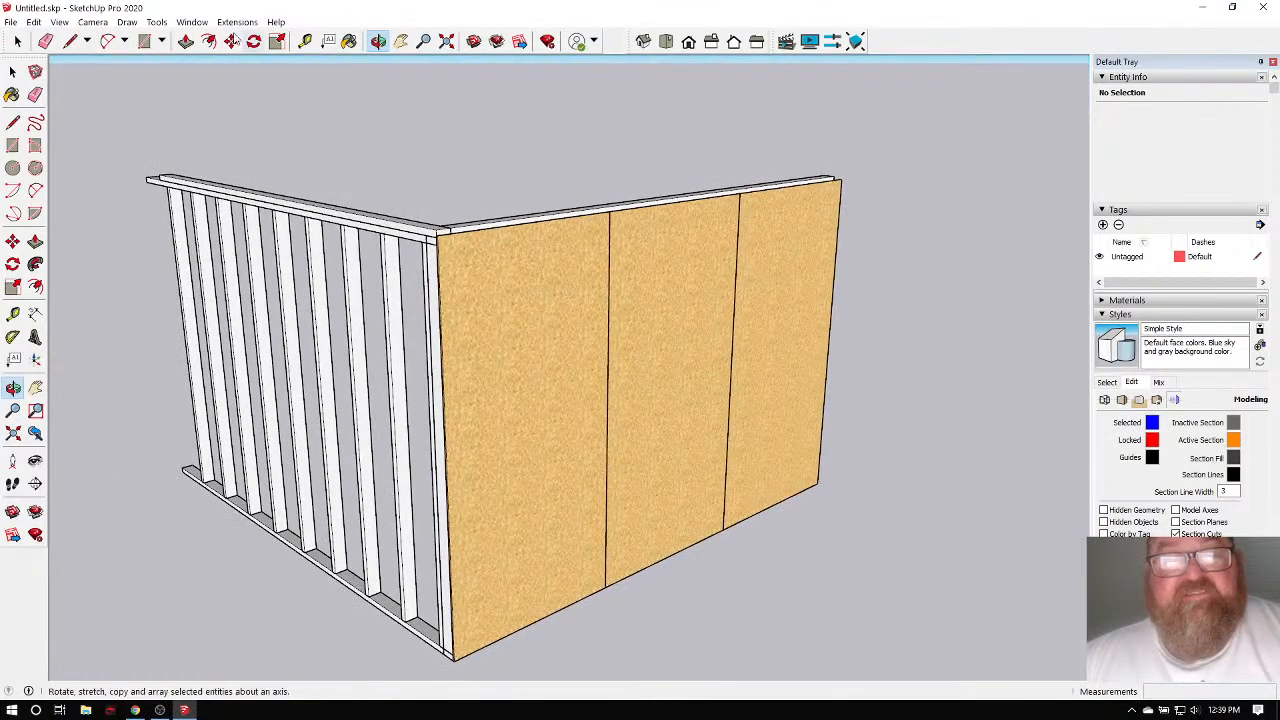
left_click(192, 22)
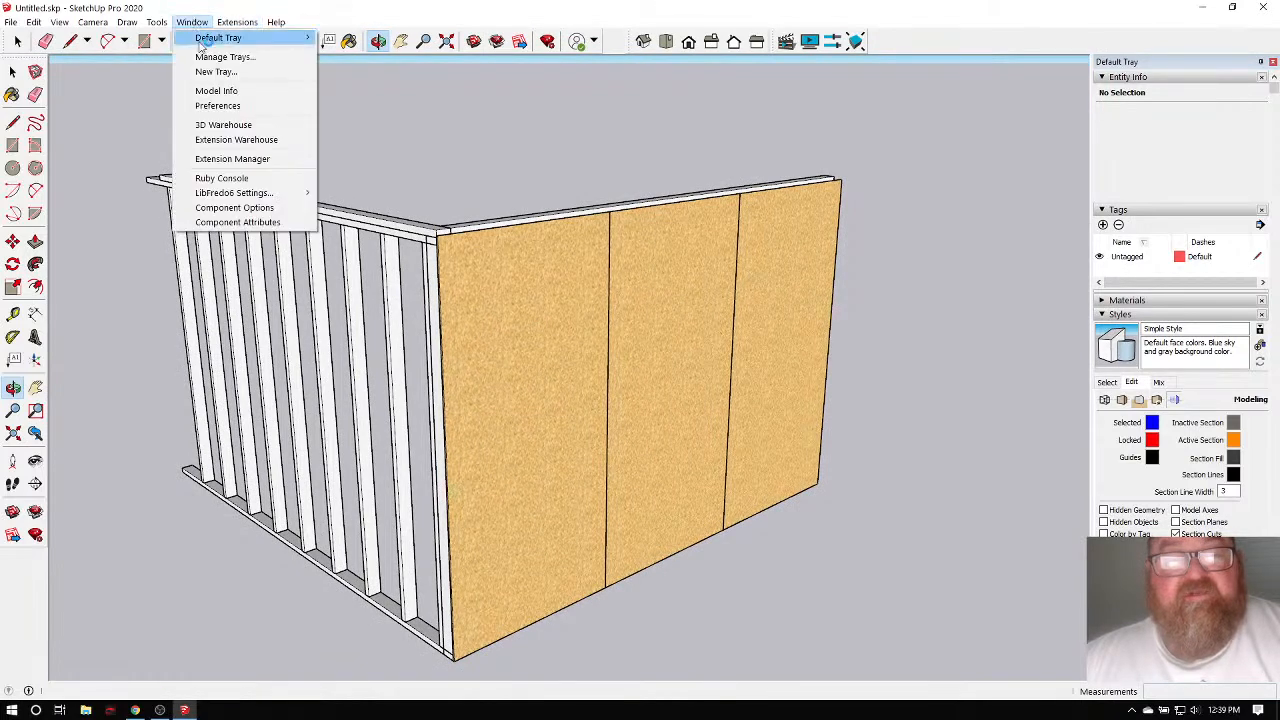
left_click(214, 124)
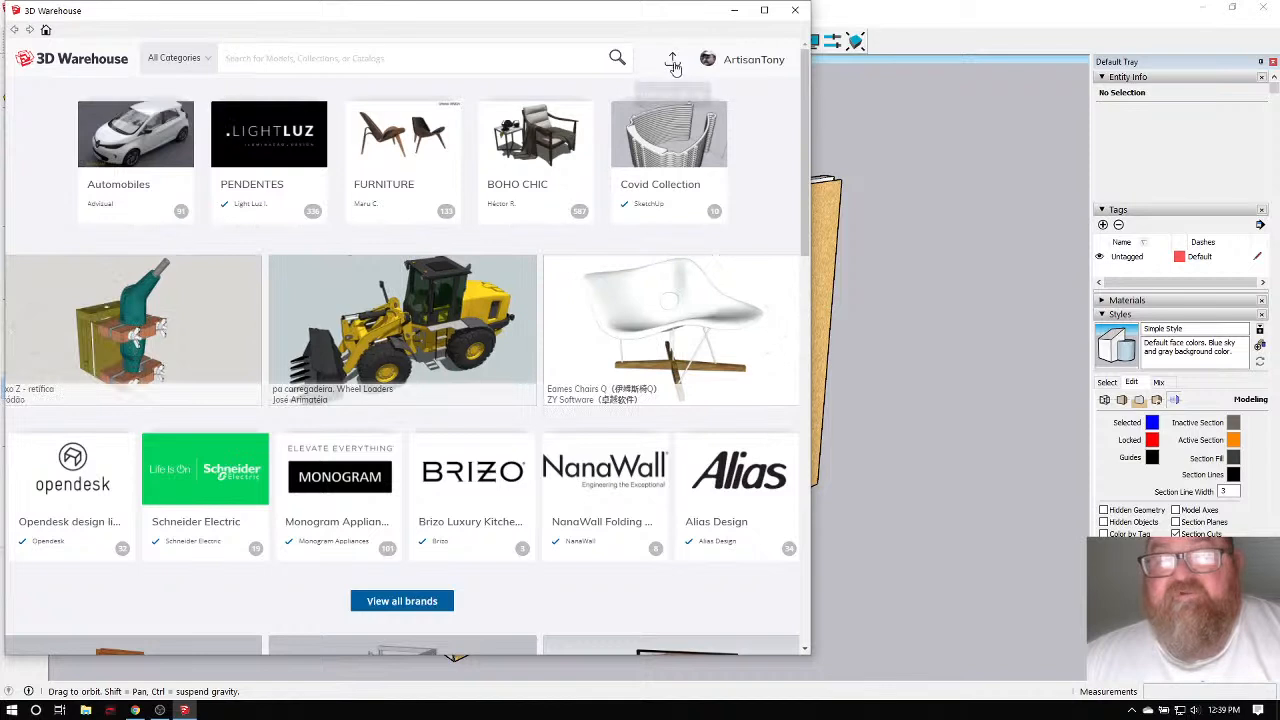
left_click(674, 62)
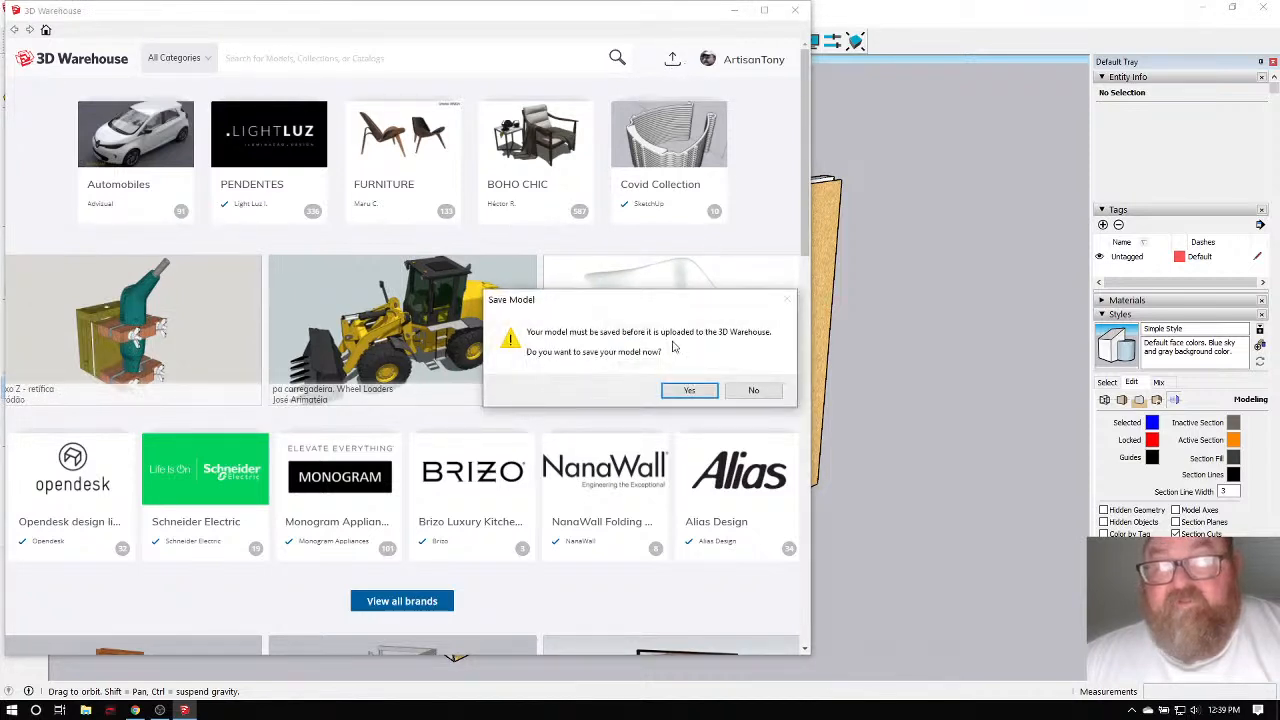
left_click(689, 390)
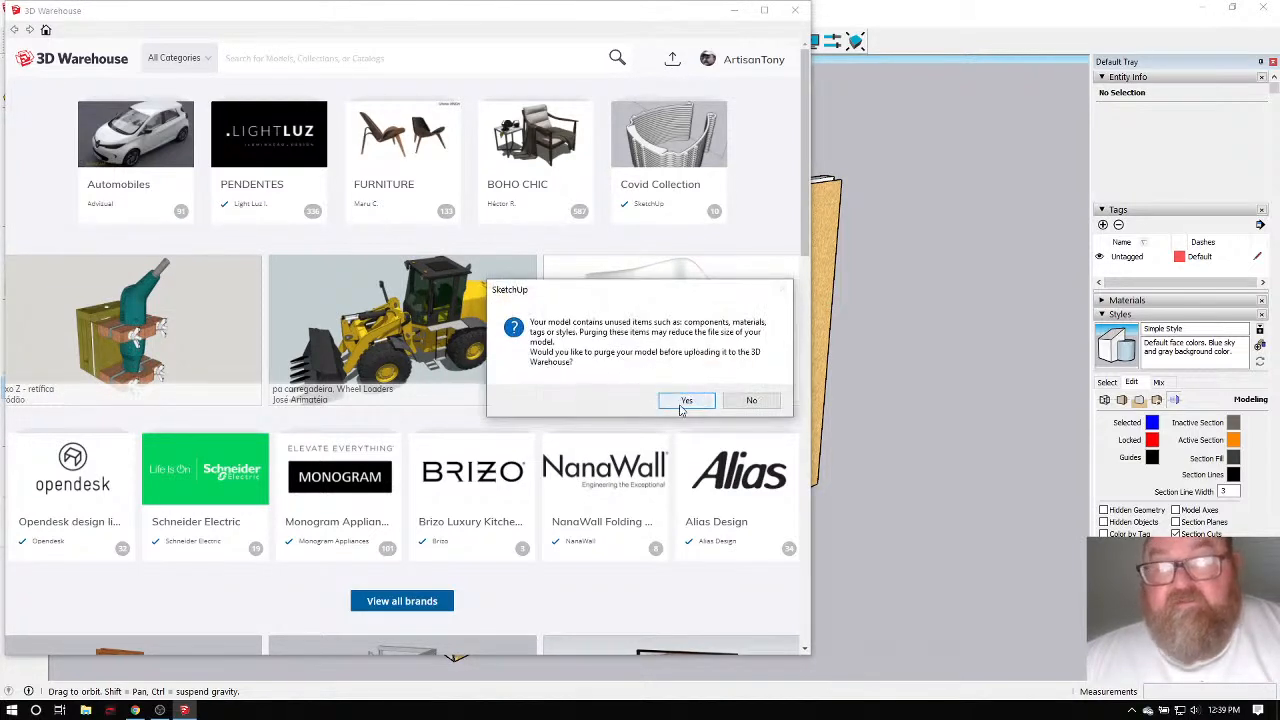
left_click(687, 401)
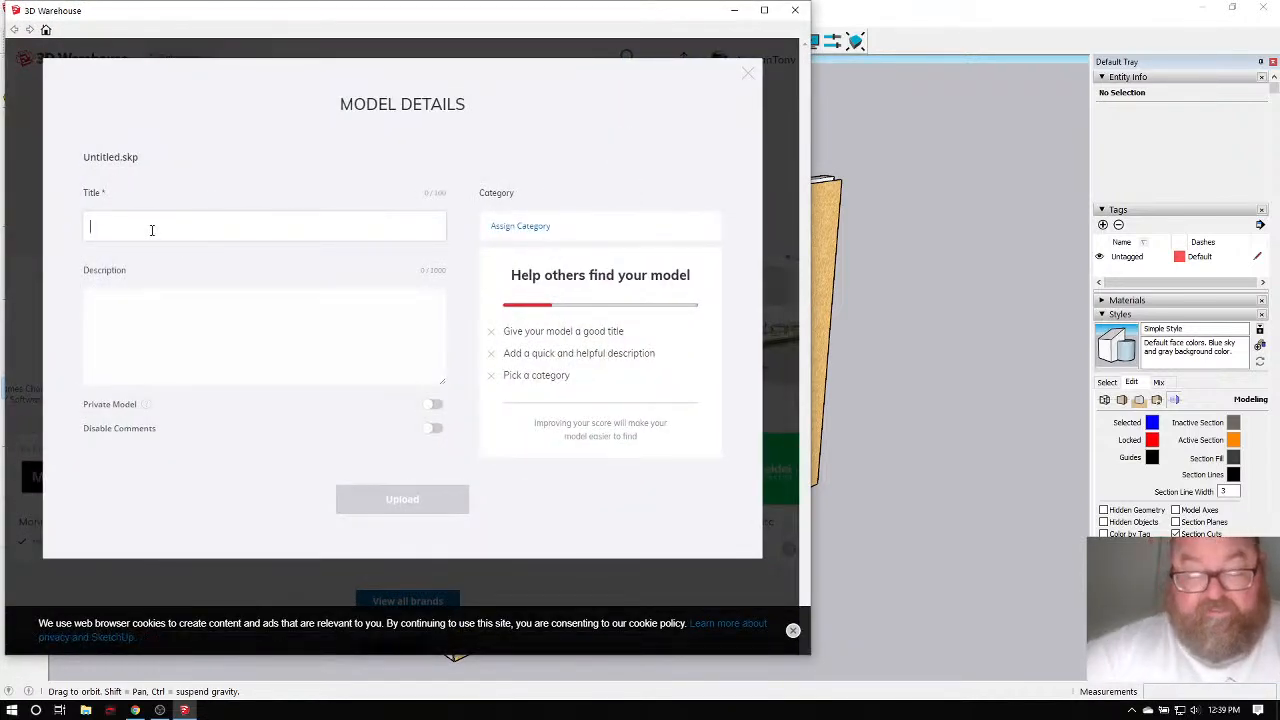
Title the model 'walltest', upload it, and close the 3D Warehouse window.
type("walltest")
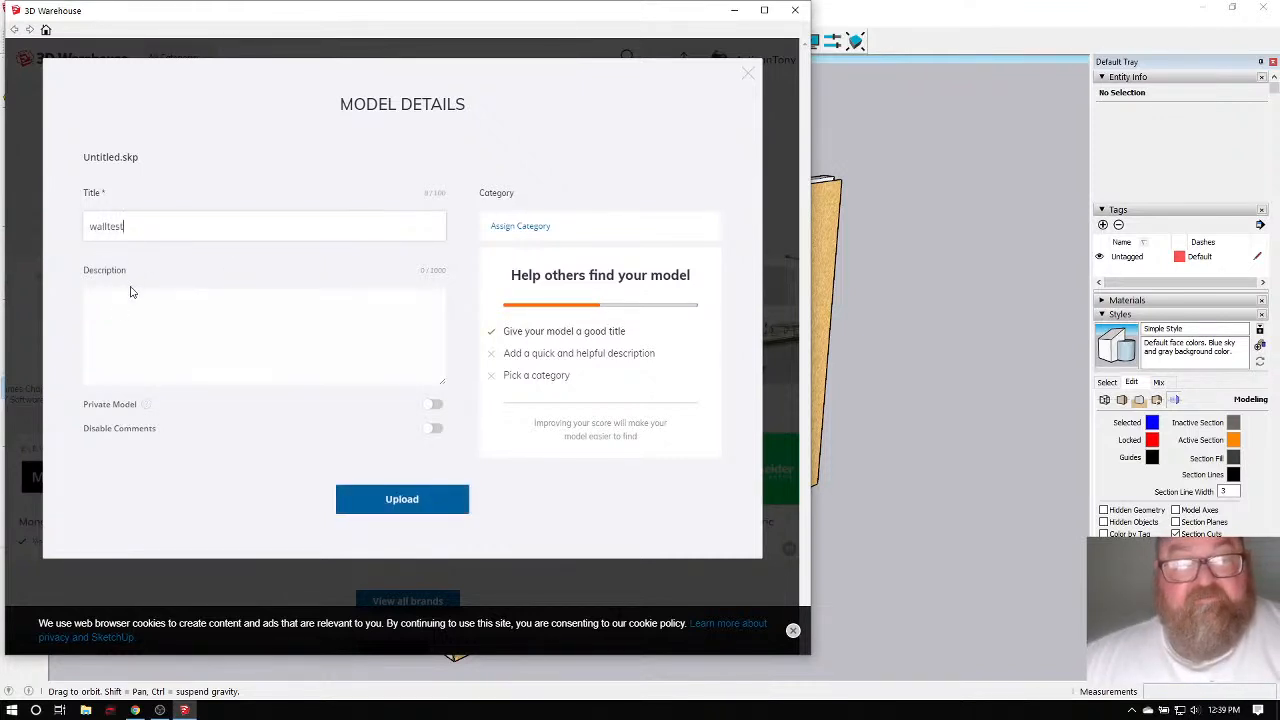
left_click(132, 316)
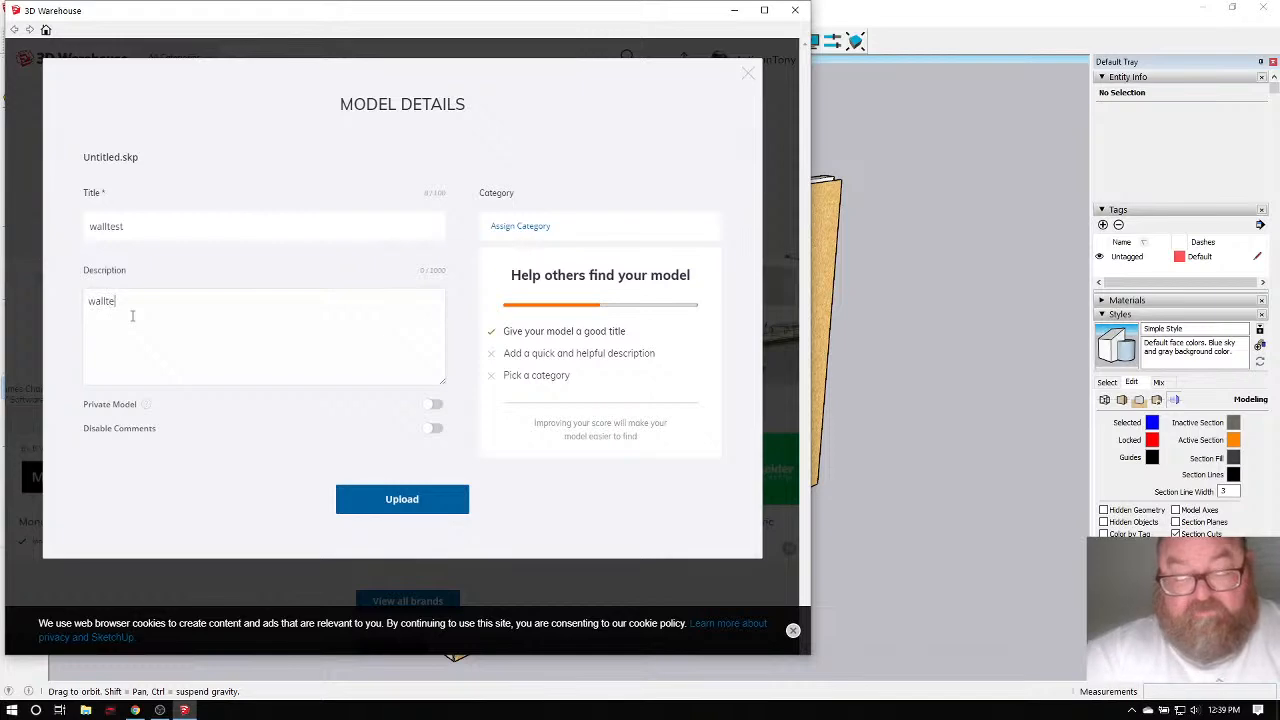
left_click(424, 499)
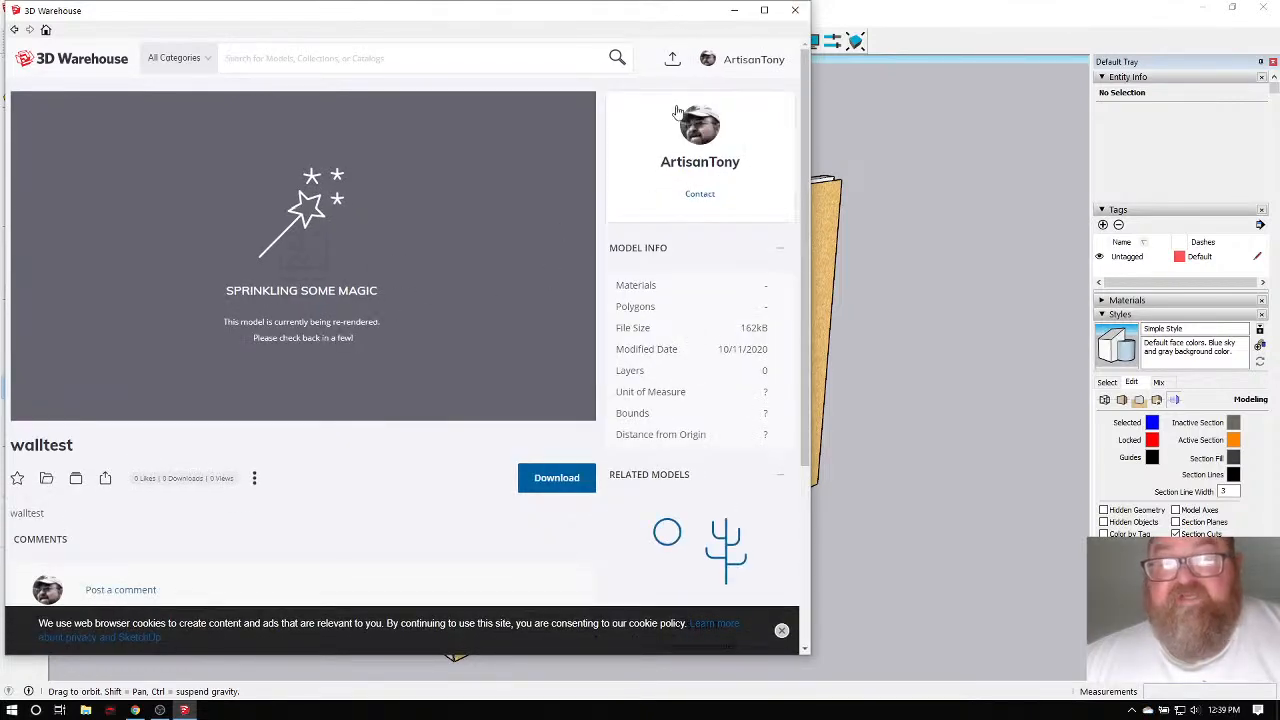
left_click(795, 10)
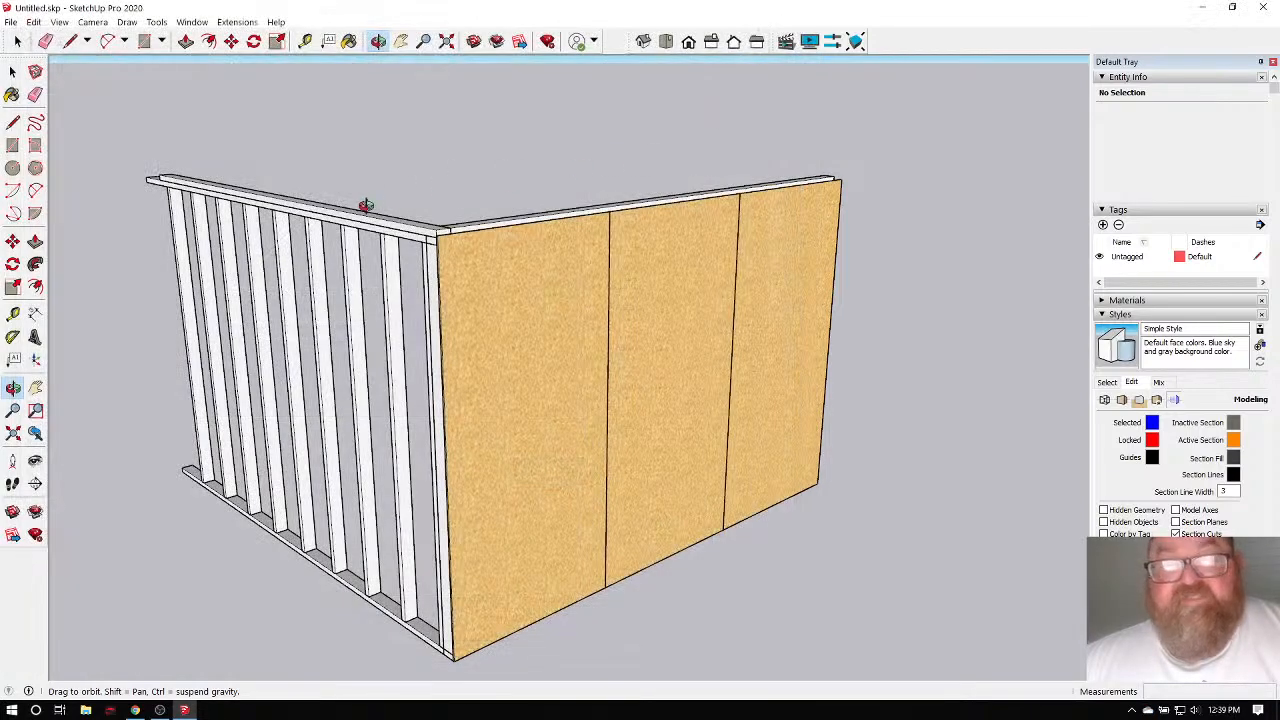
left_click(135, 711)
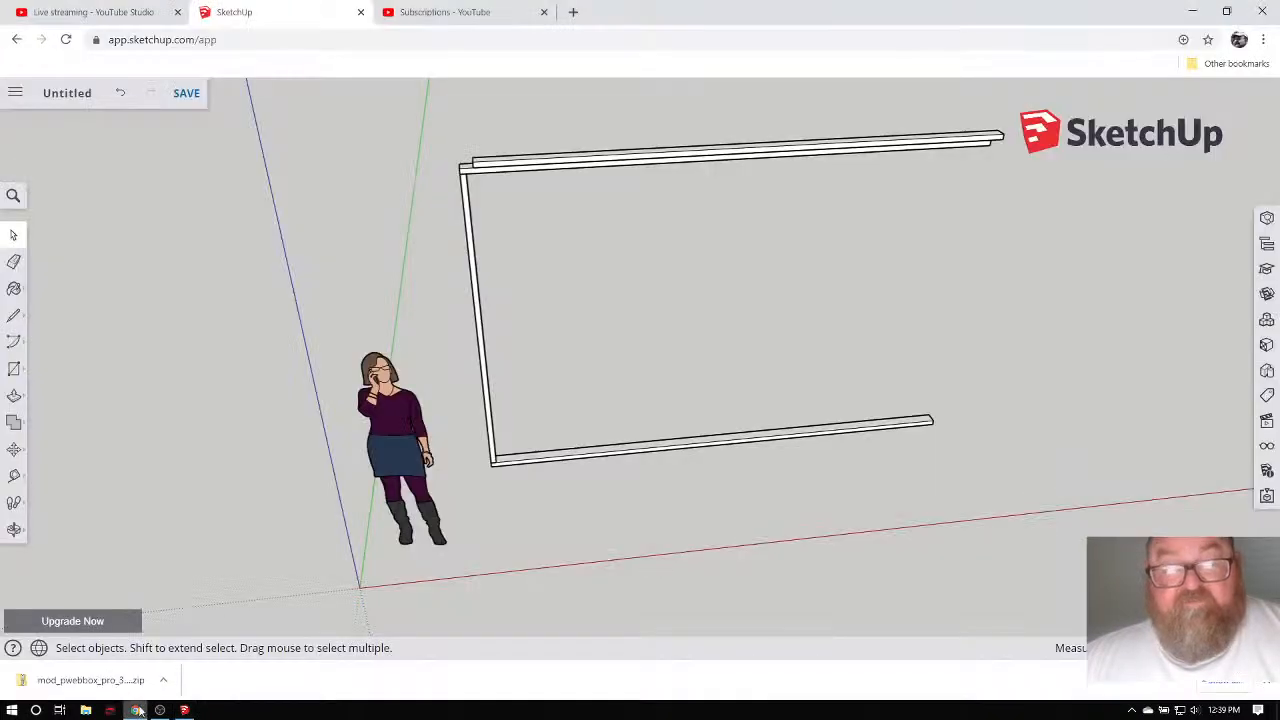
middle_click_drag(462, 369, 477, 341)
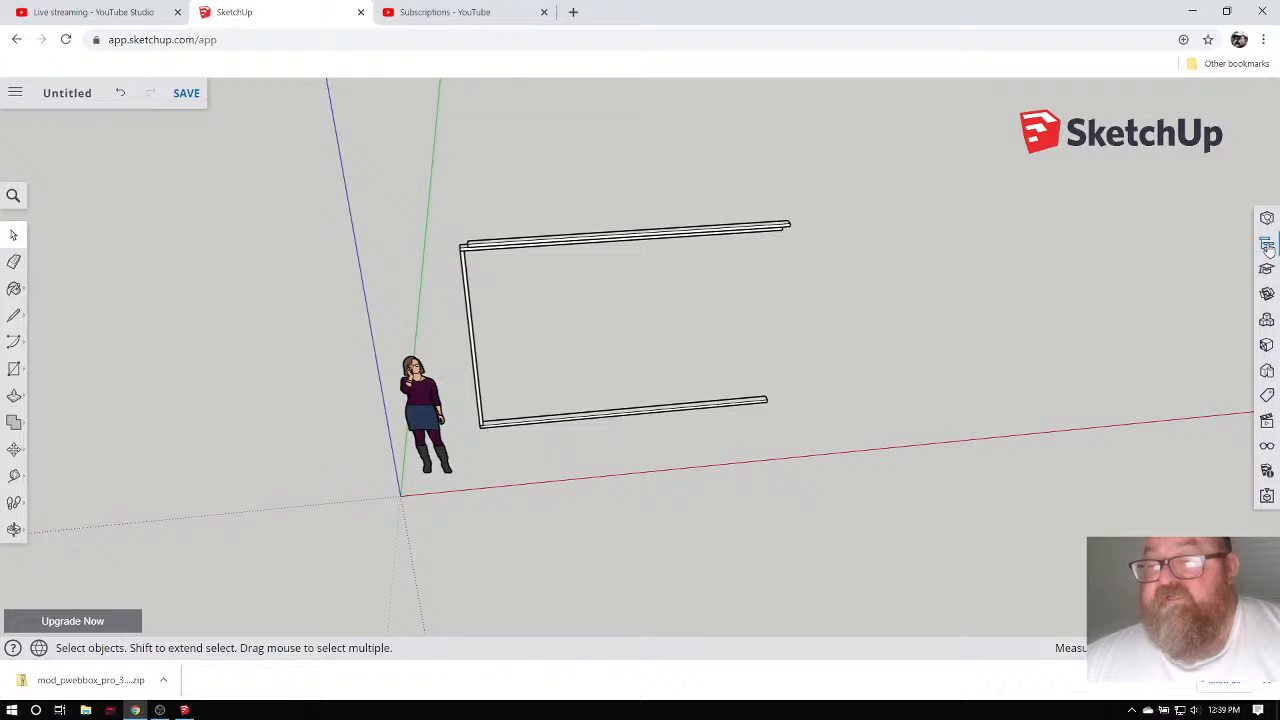
left_click(184, 710)
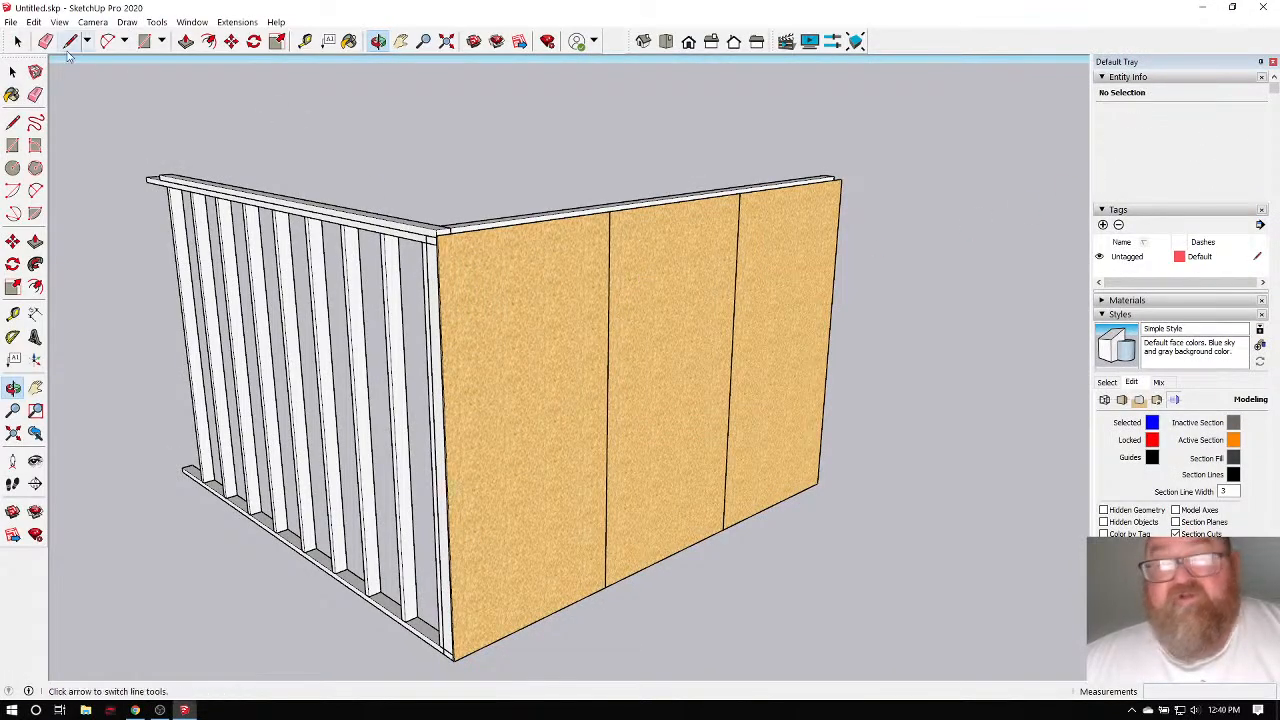
Select a stud inside the wall group to confirm 21 Stud components, then switch to SketchUp for Web.
left_click(18, 42)
left_click(428, 279)
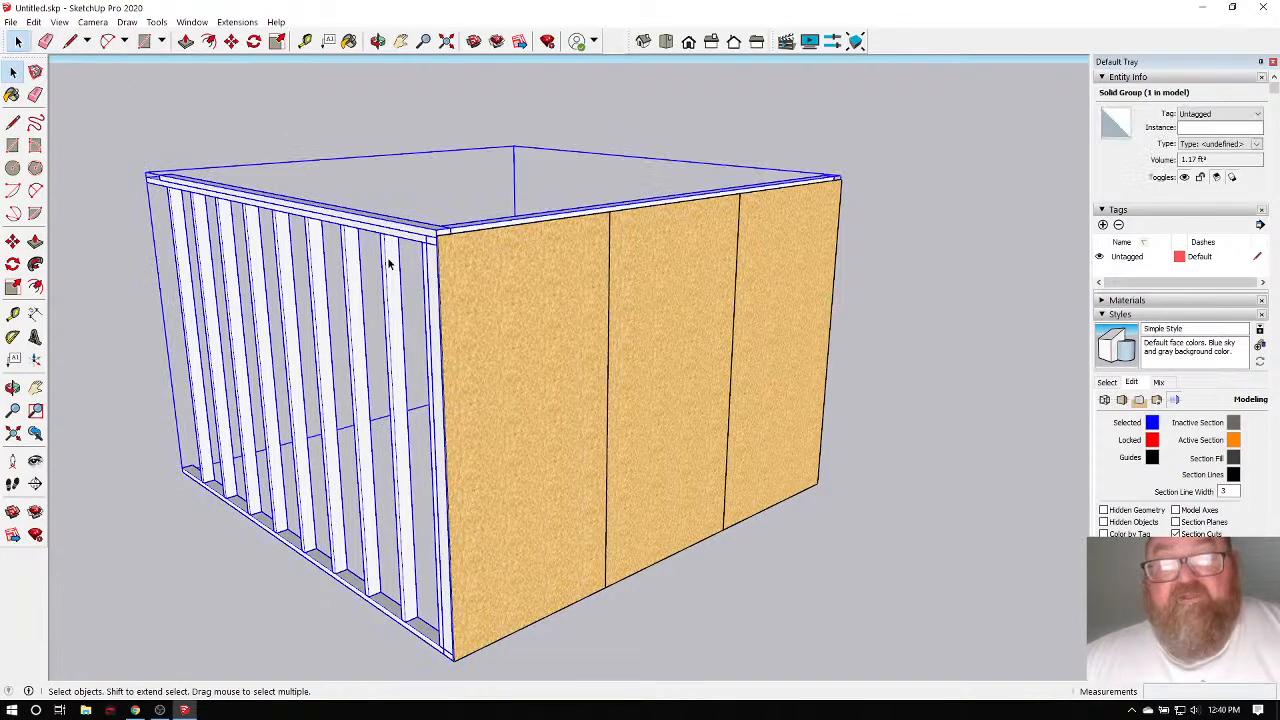
double_click(391, 250)
left_click(390, 263)
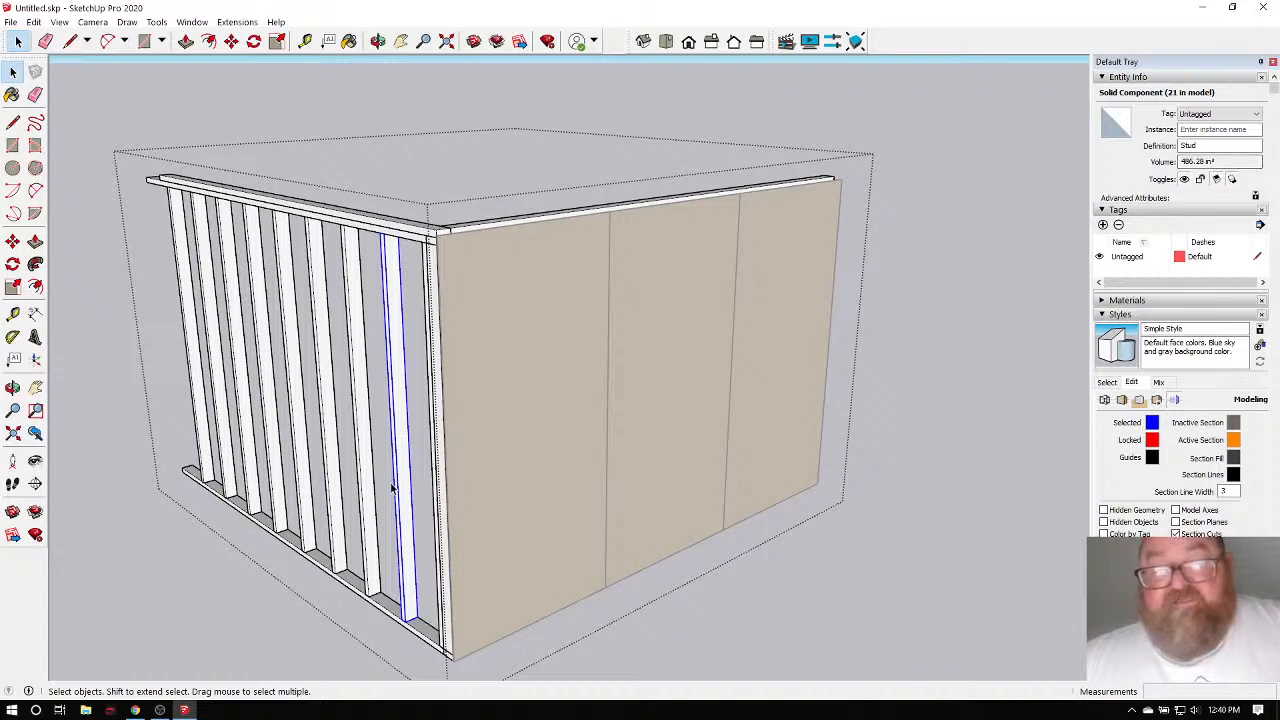
left_click(135, 710)
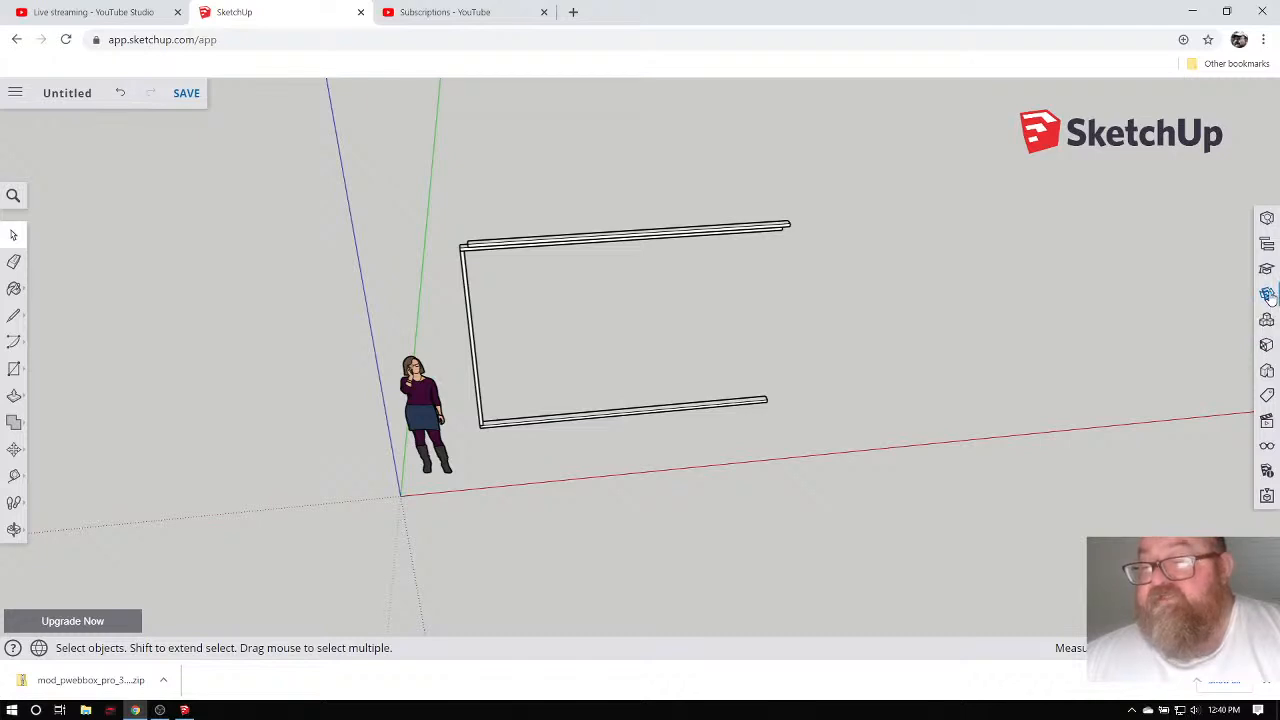
Search the 3D Warehouse for 'walltest'.
left_click(1268, 296)
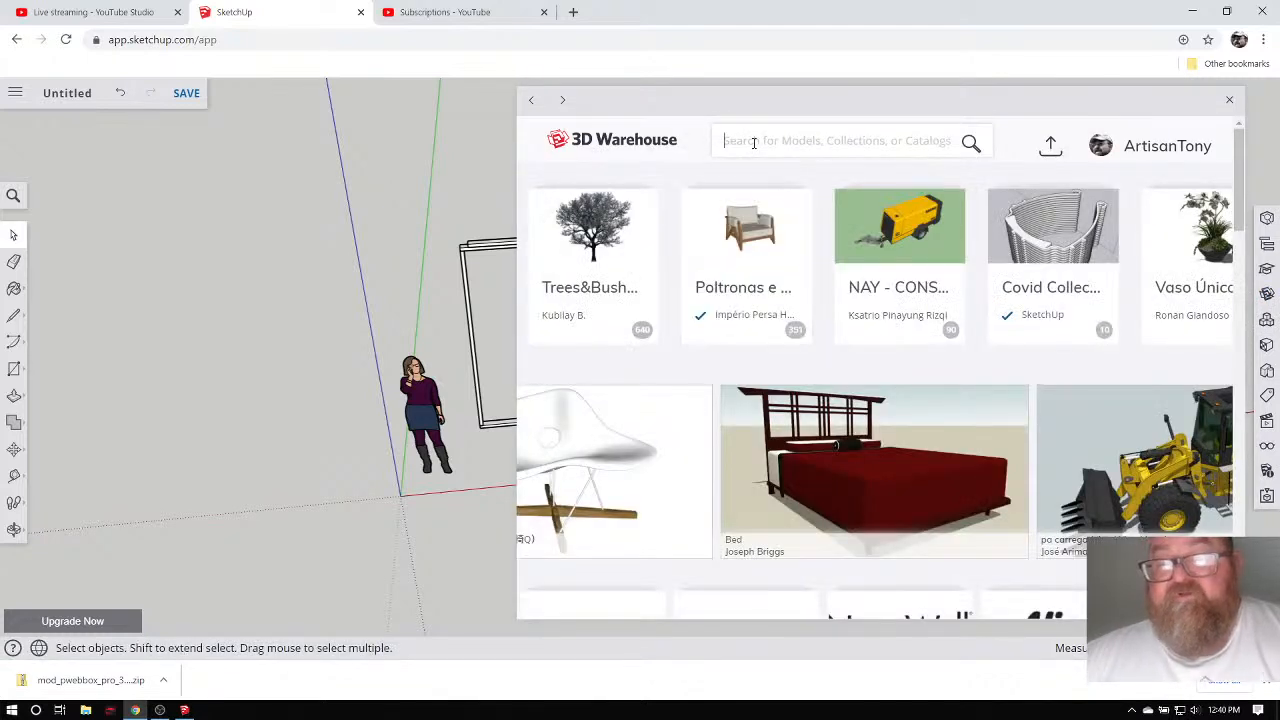
left_click(754, 142)
type("wall")
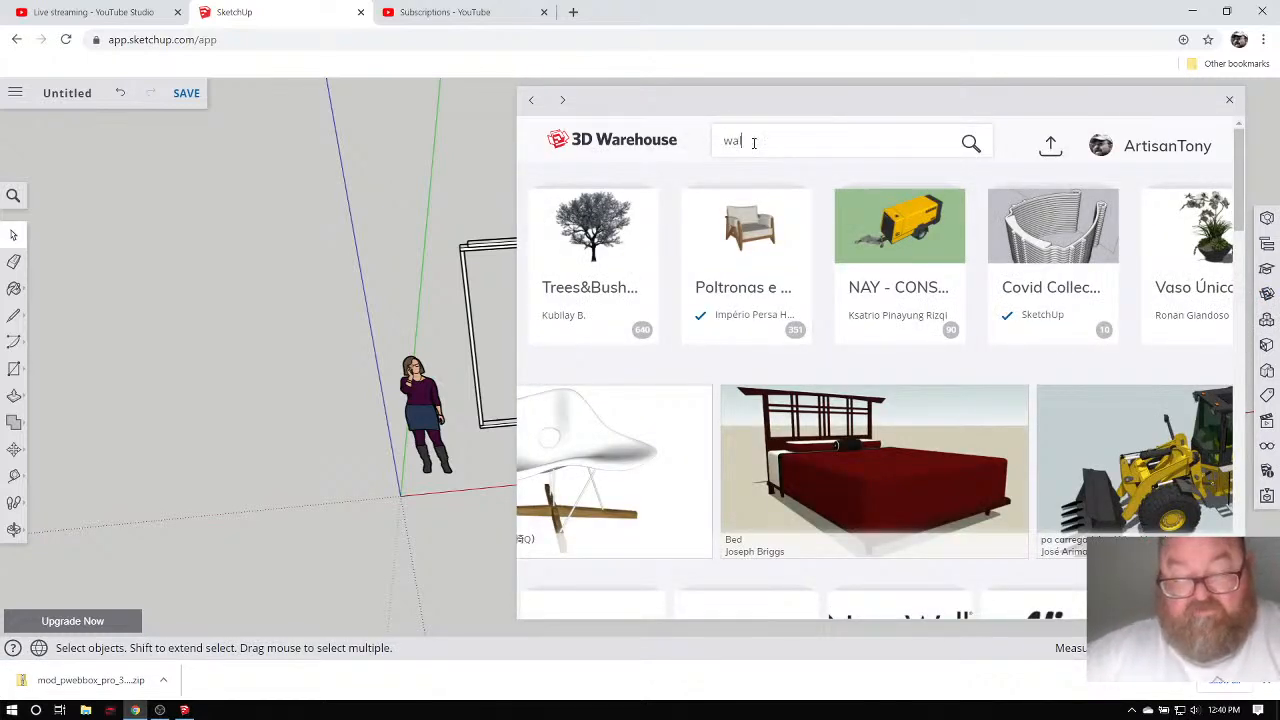
type("test")
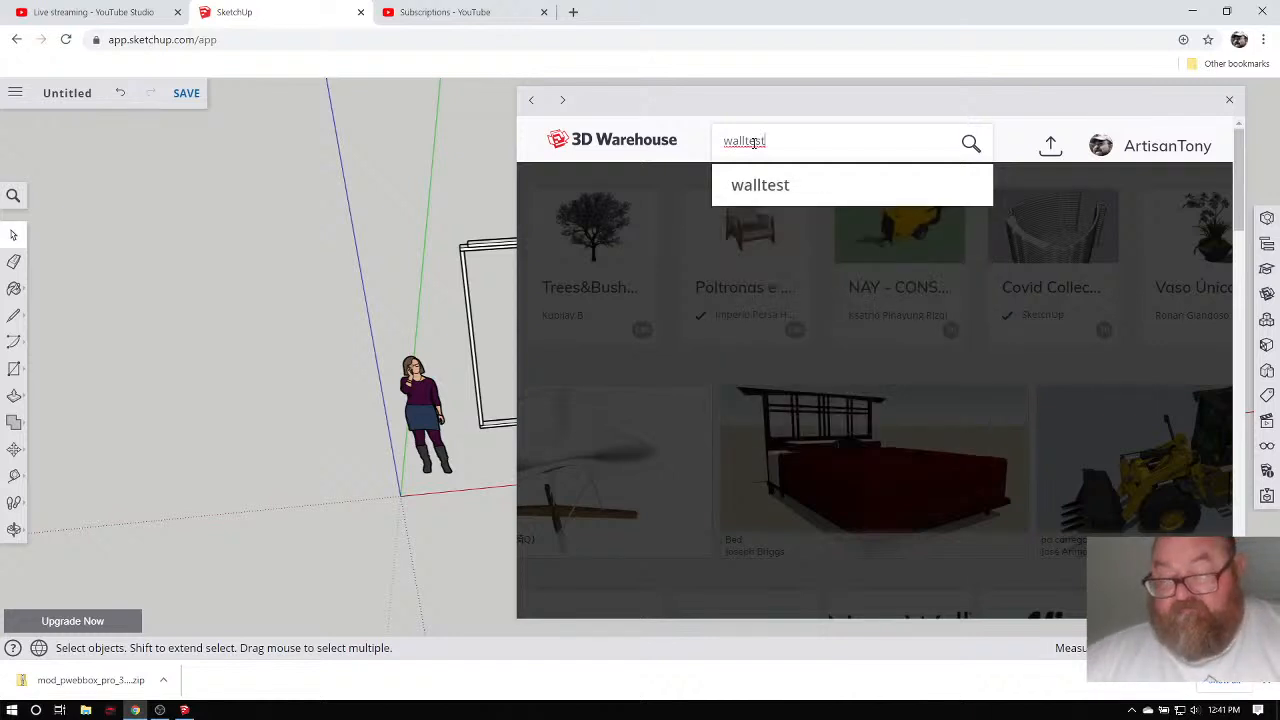
key("Return")
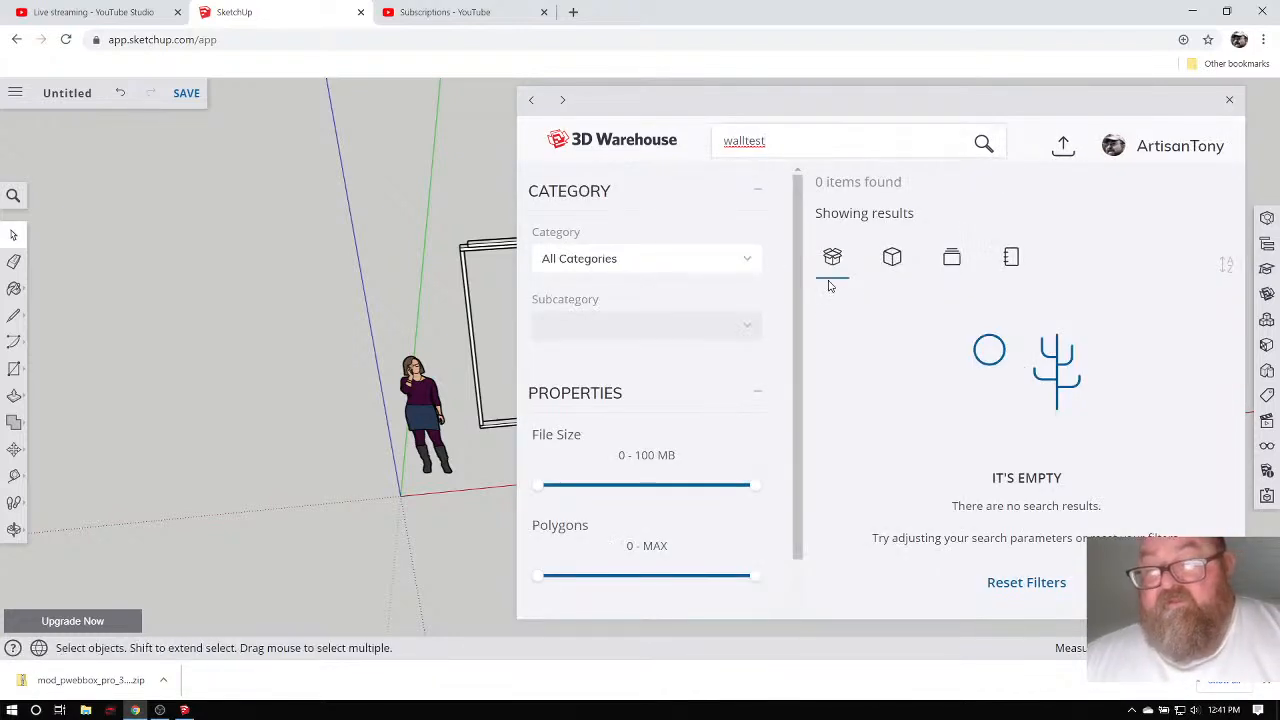
Browse the walltest result categories and download the sheathed wall model from Models.
left_click(890, 259)
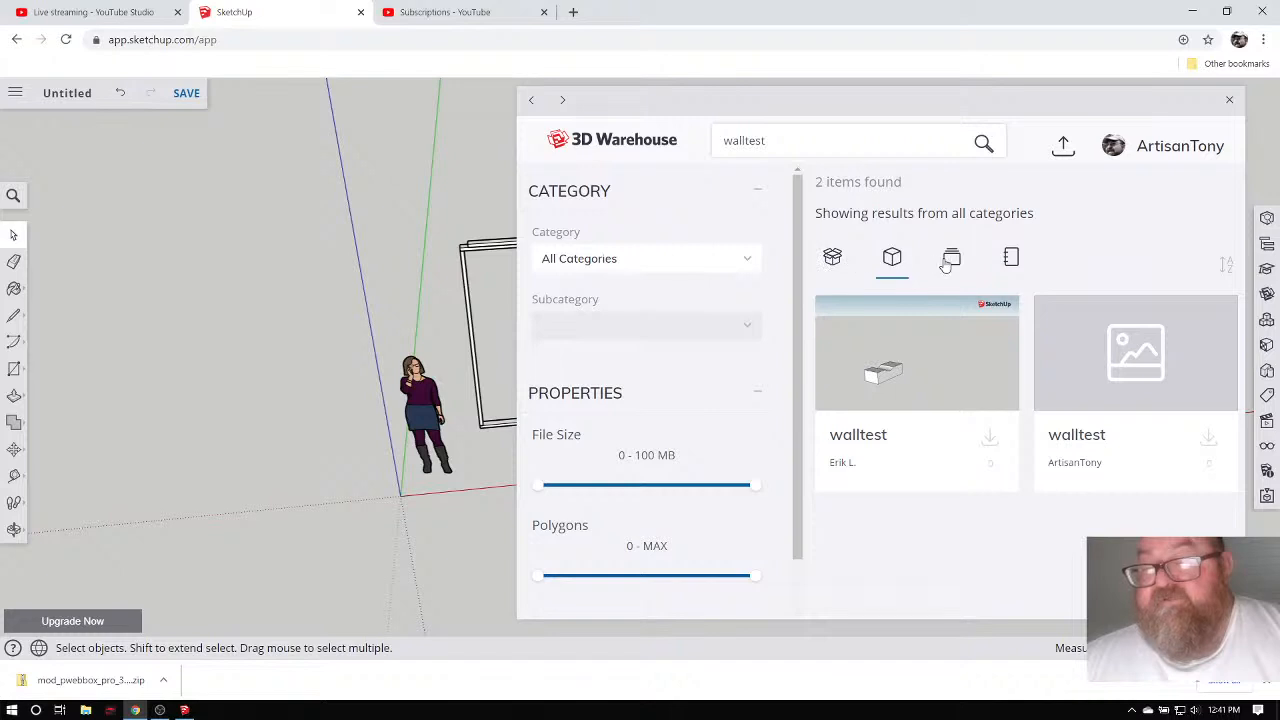
left_click(1007, 260)
left_click(951, 260)
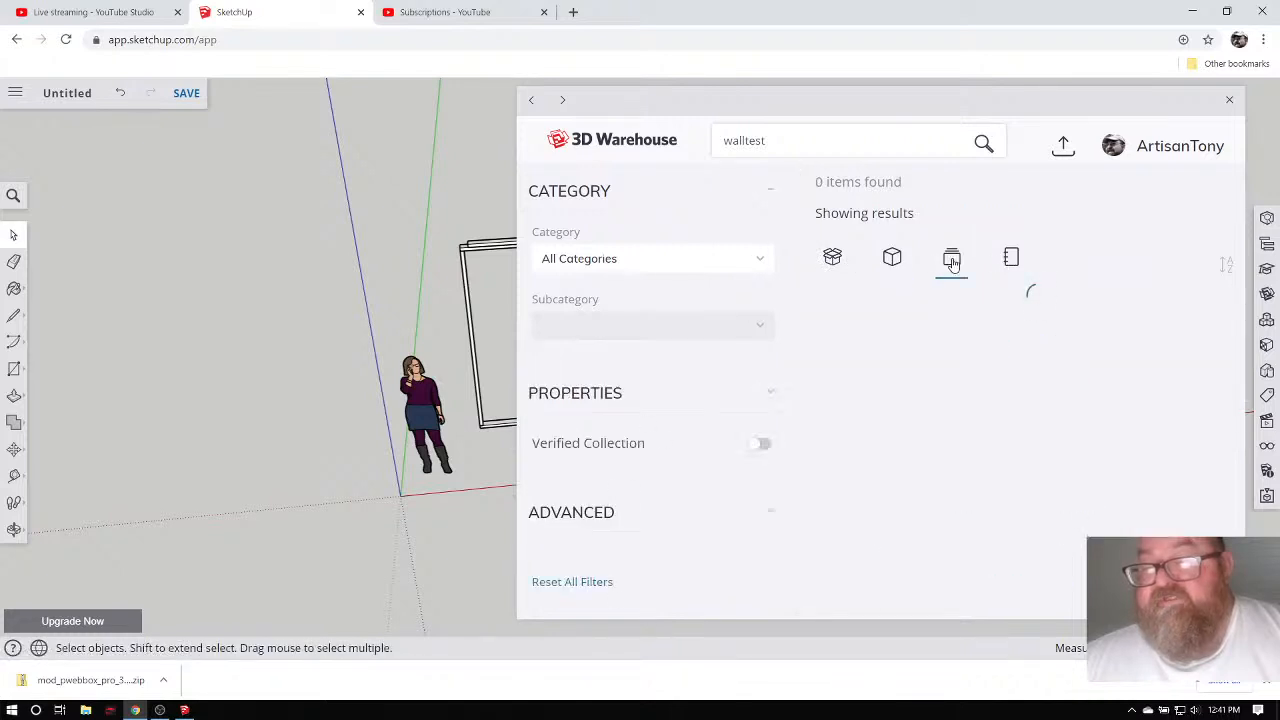
left_click(892, 258)
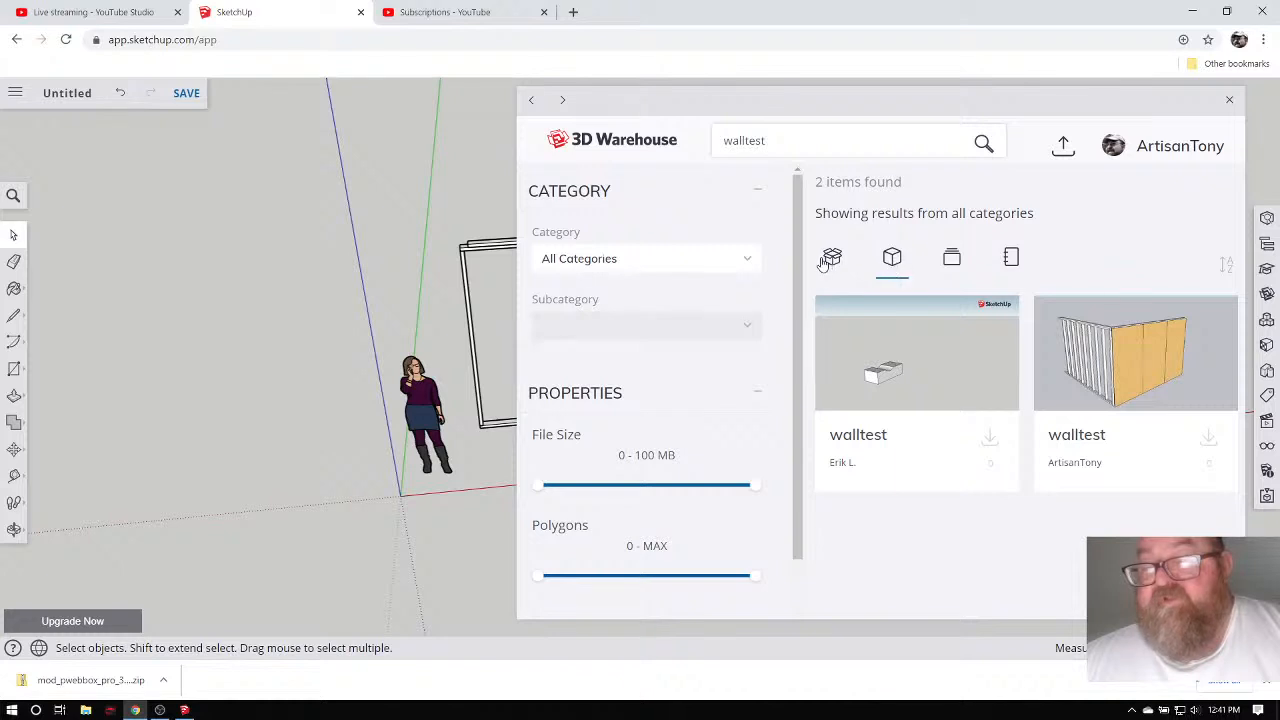
left_click(834, 260)
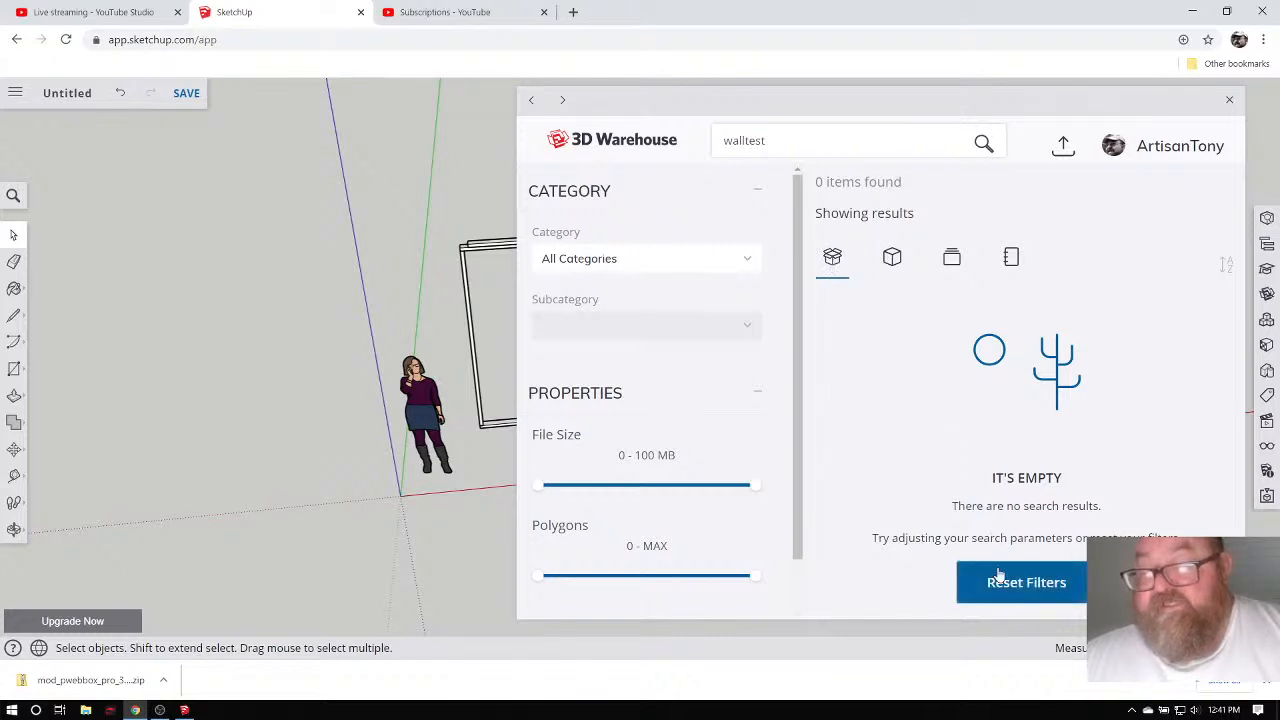
left_click(894, 264)
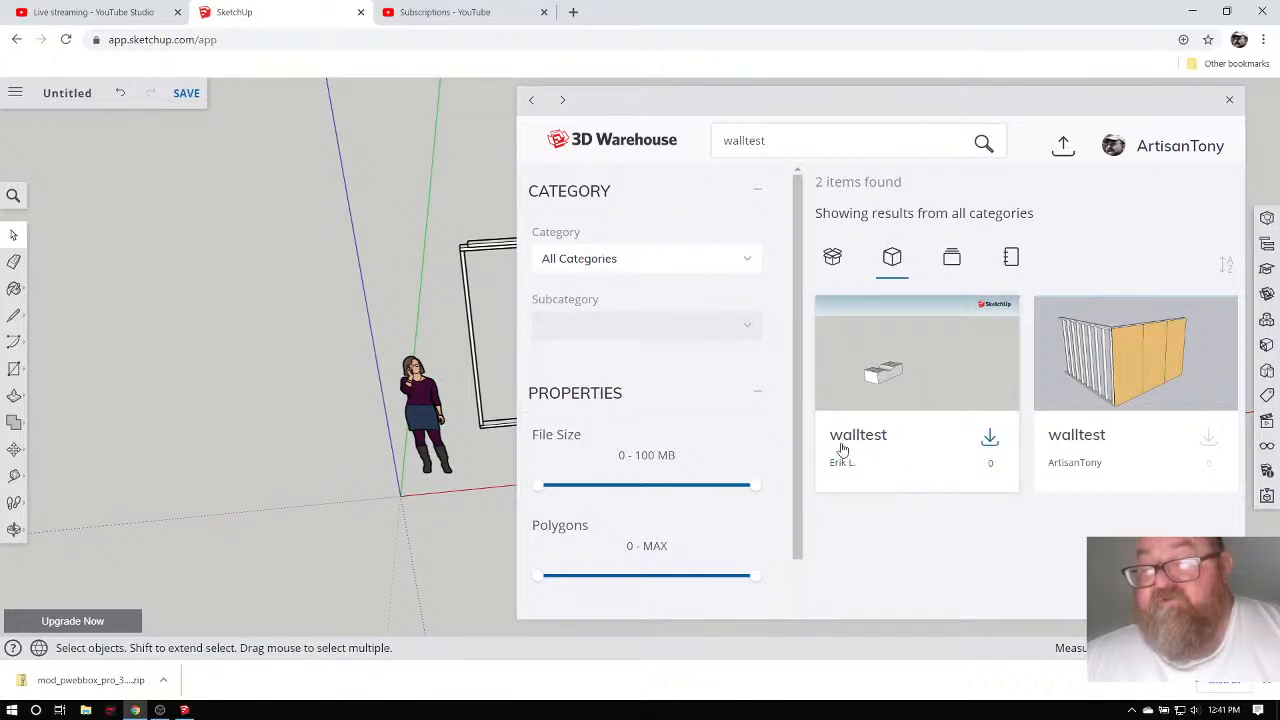
left_click(1209, 441)
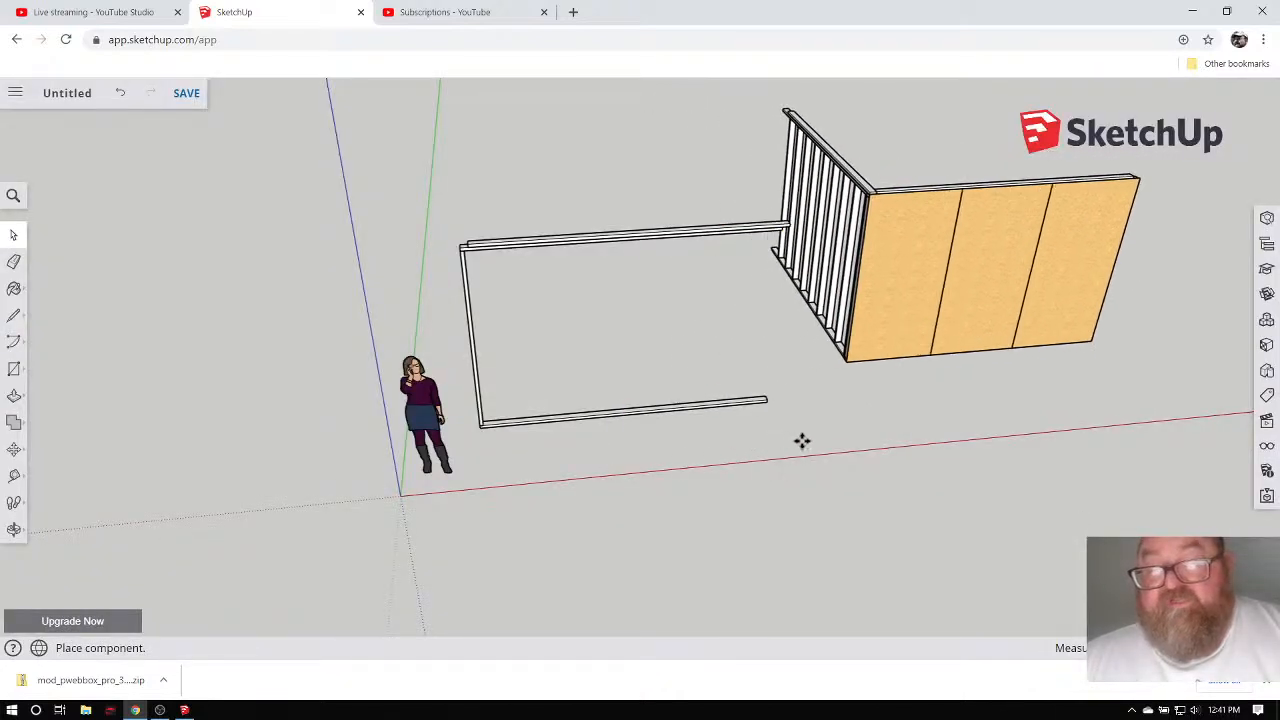
Place the walltest wall right of the U-shaped frame and orbit to check its other side.
left_click(803, 441)
scroll(475, 424, "down", 2)
scroll(475, 424, "down", 1)
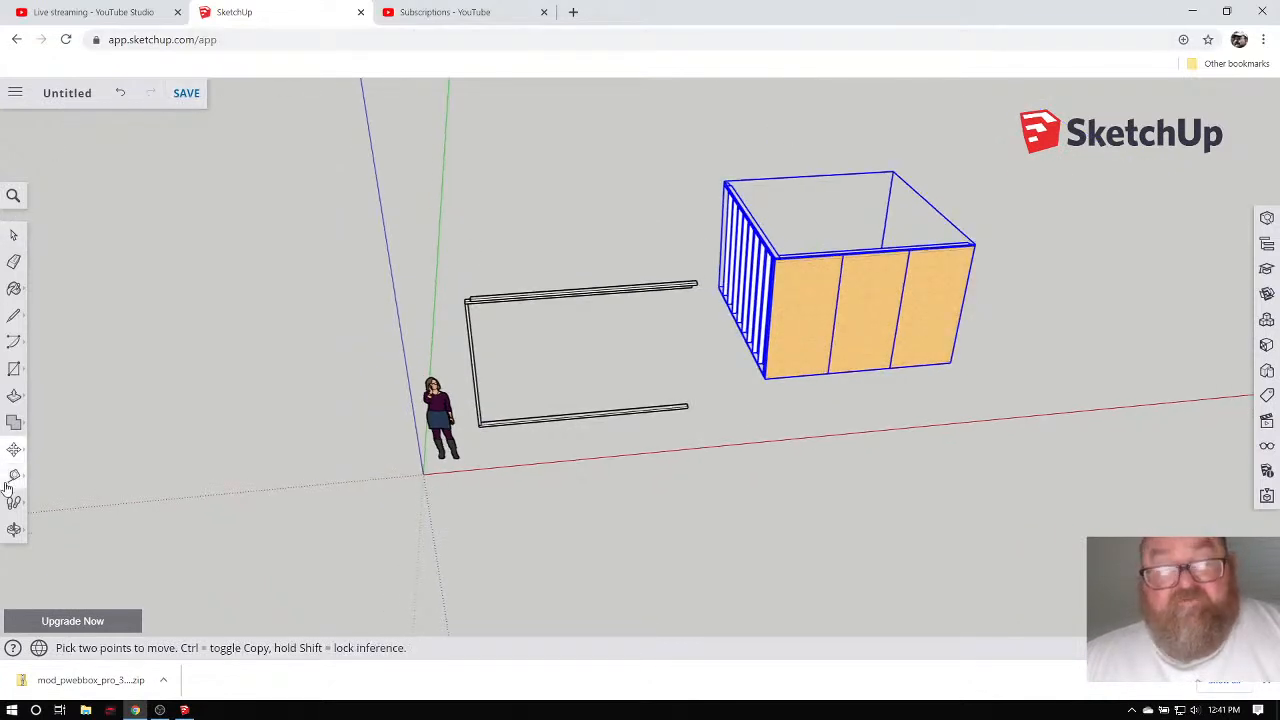
left_click(14, 531)
left_click_drag(895, 324, 860, 449)
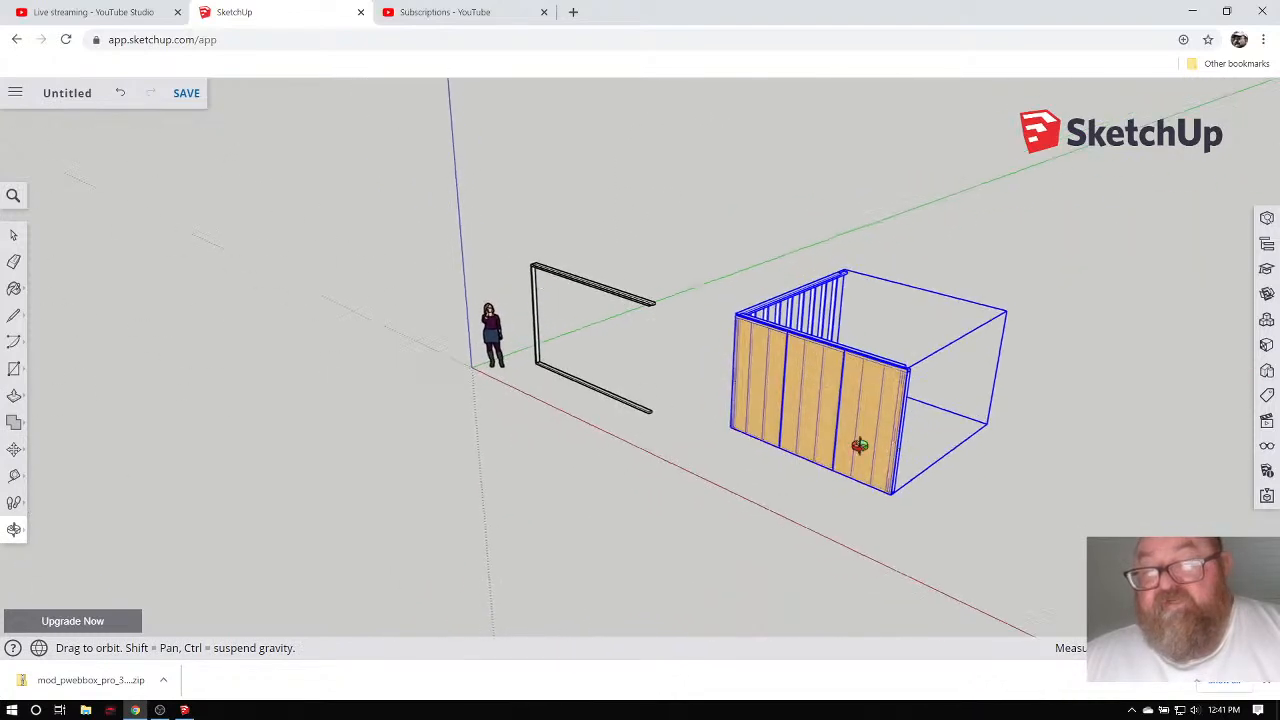
left_click(14, 234)
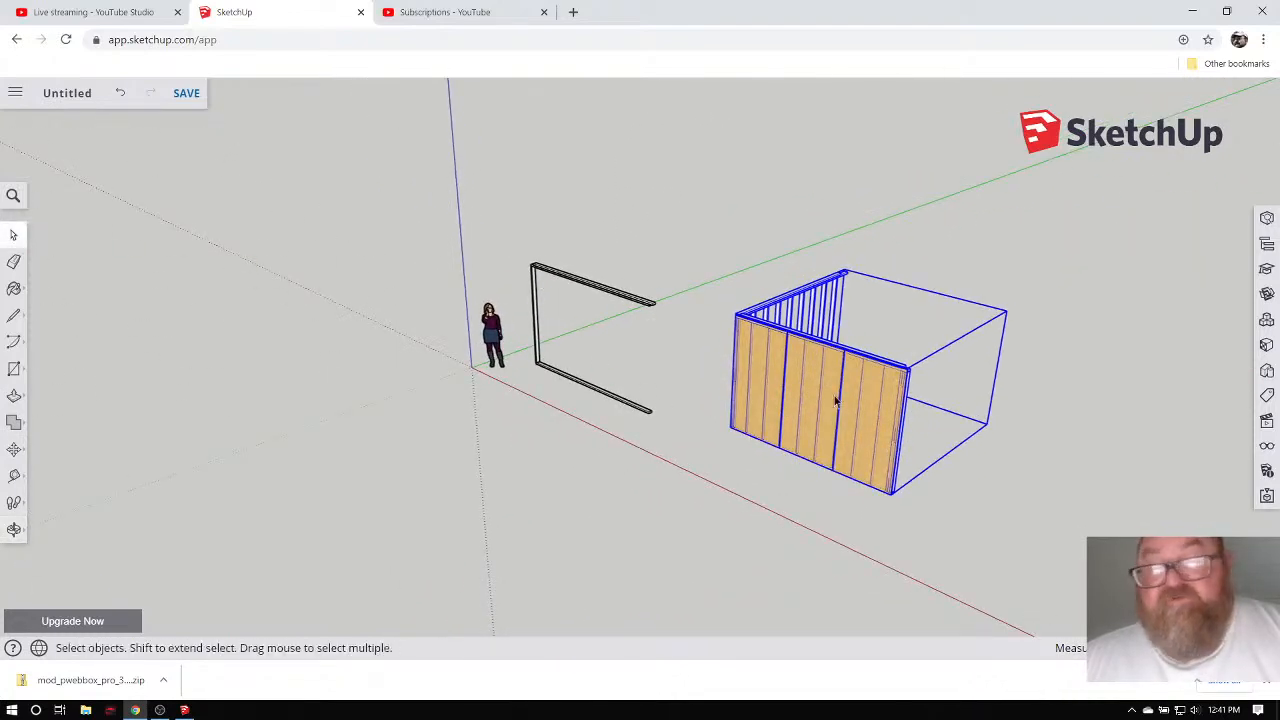
scroll(816, 400, "up", 3)
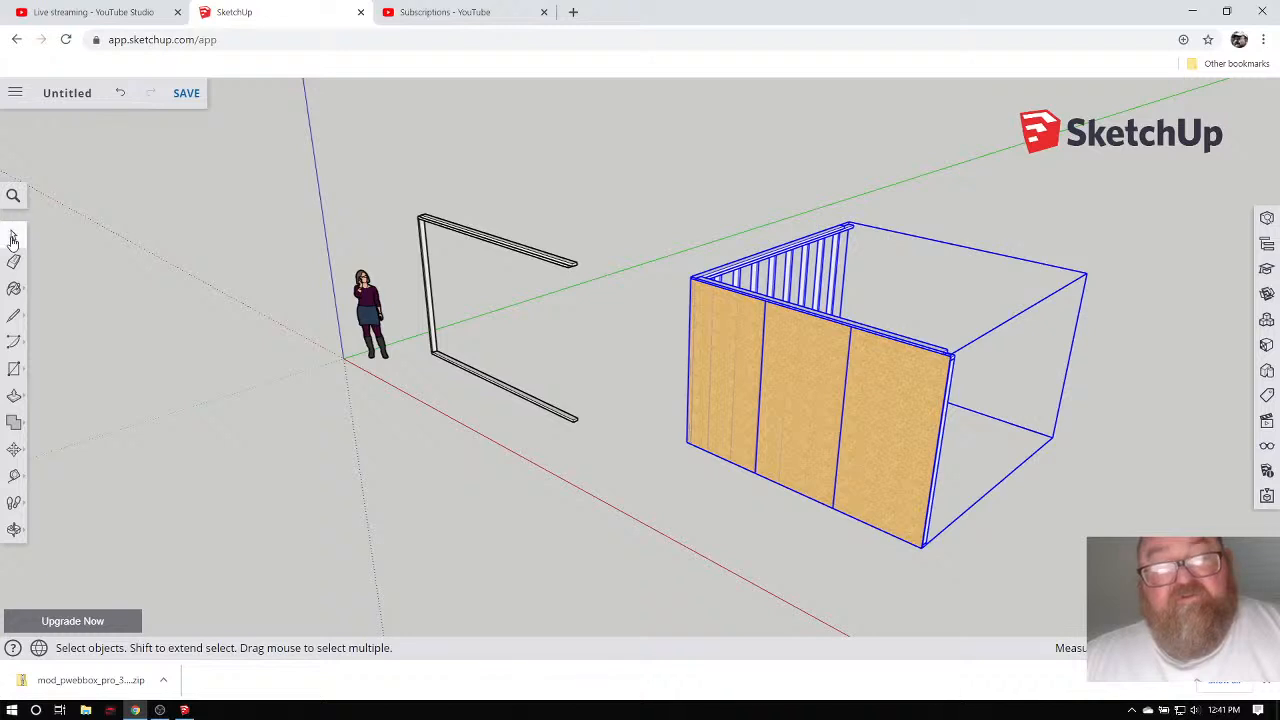
Explode the wall group into loose parts, deselect, and orbit around the corner walls.
double_click(732, 325)
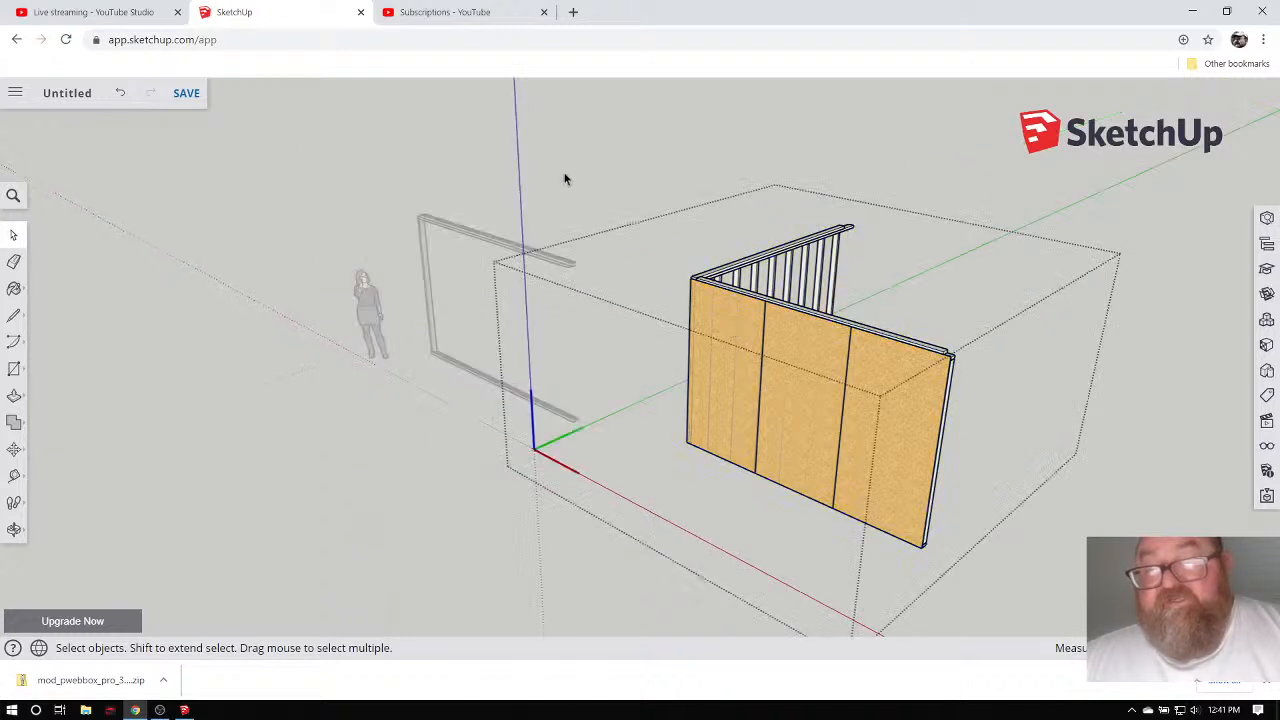
left_click(564, 176)
left_click(731, 332)
right_click(735, 340)
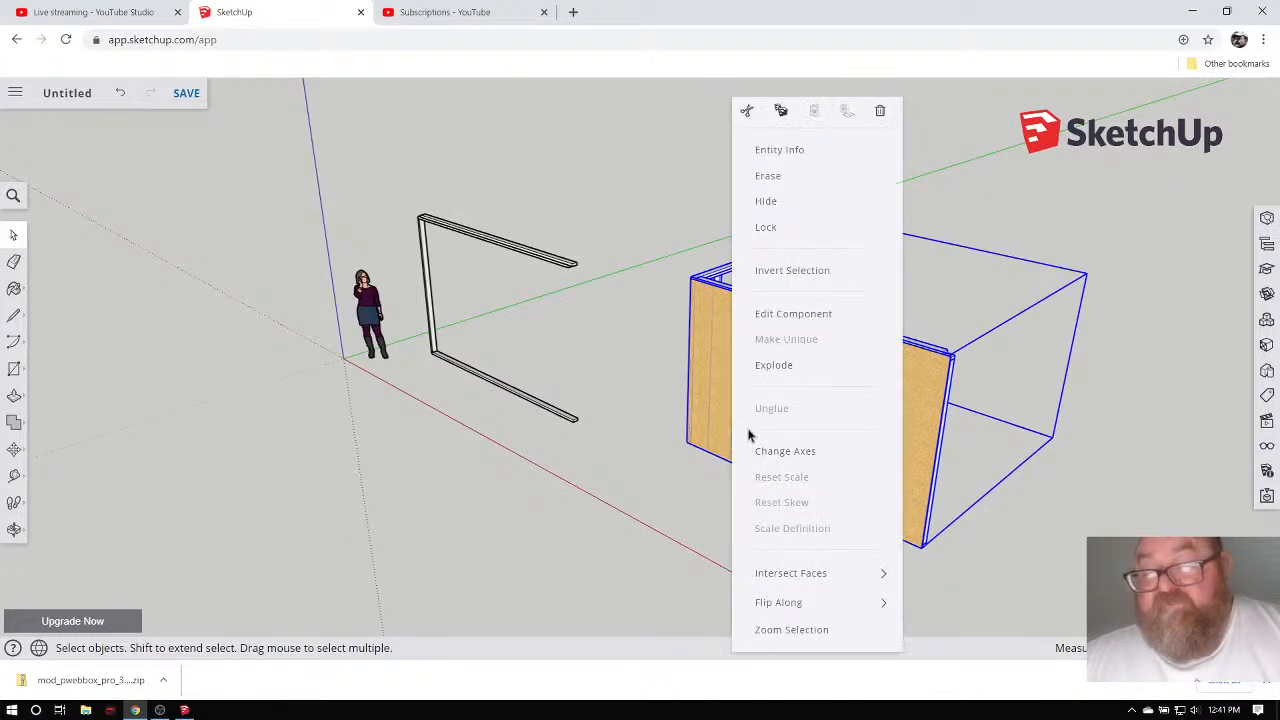
left_click(777, 366)
left_click(641, 206)
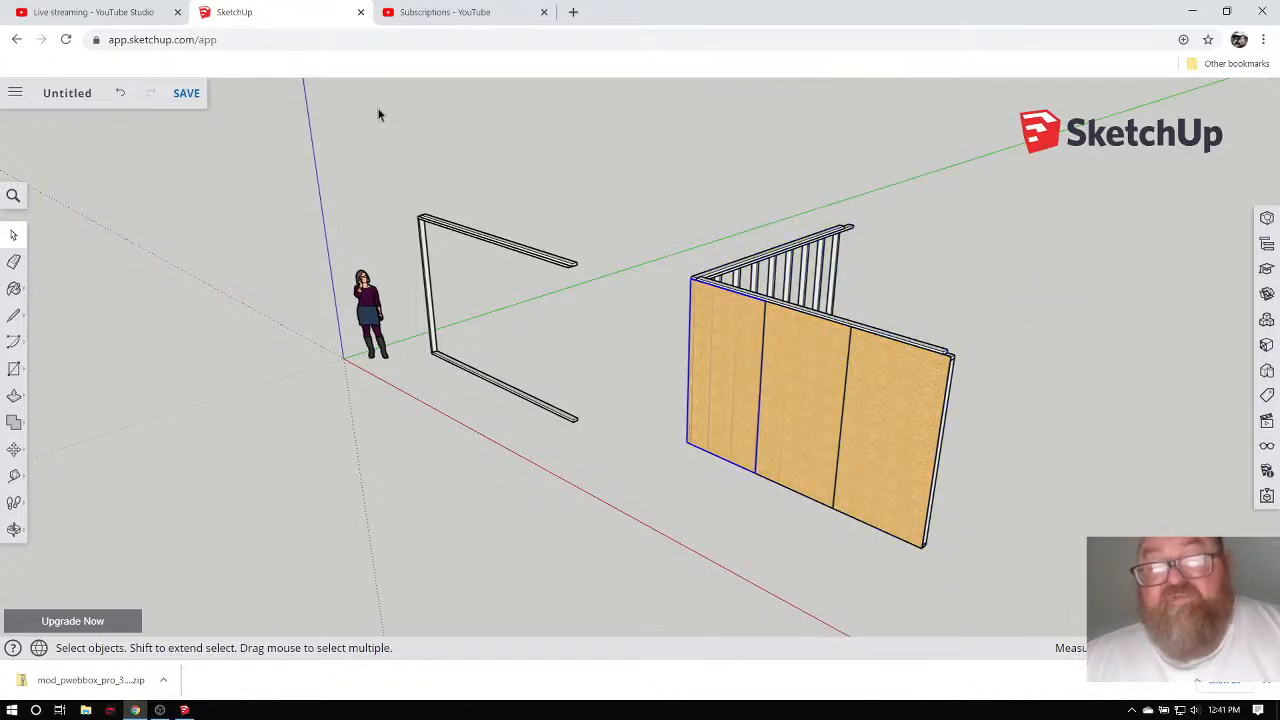
scroll(985, 419, "up", 2)
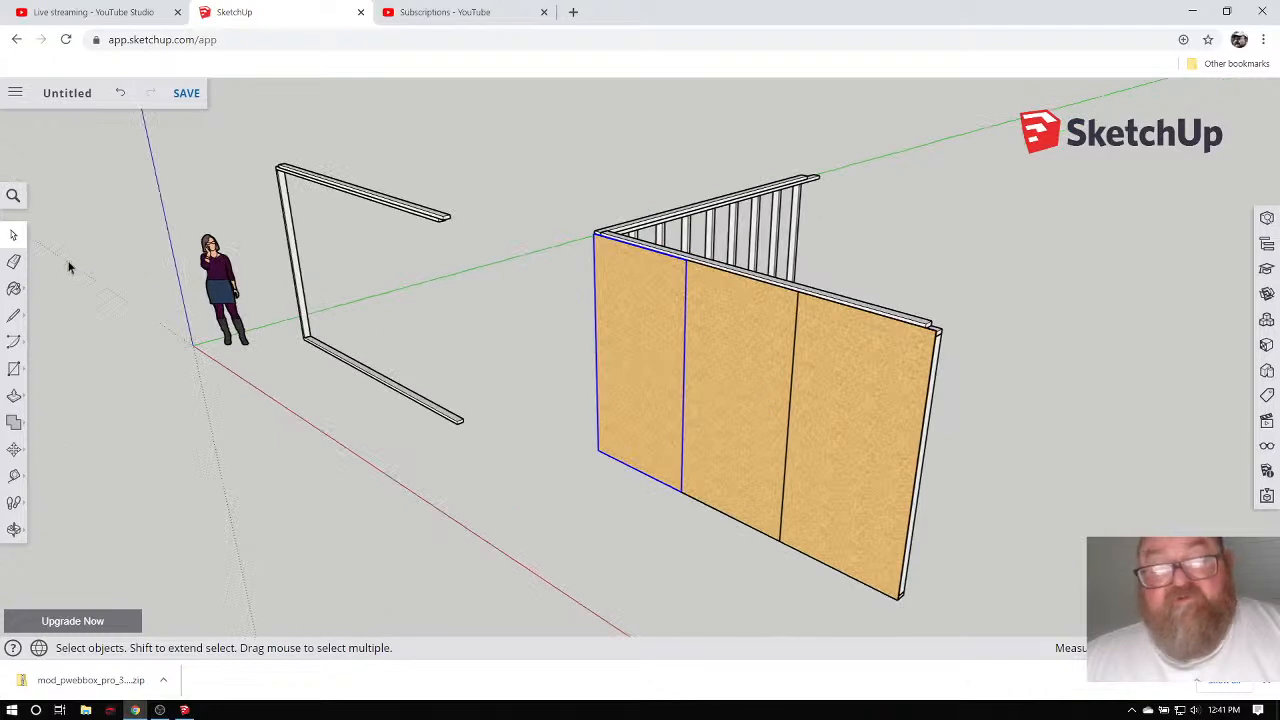
left_click(14, 529)
left_click_drag(671, 394, 673, 313)
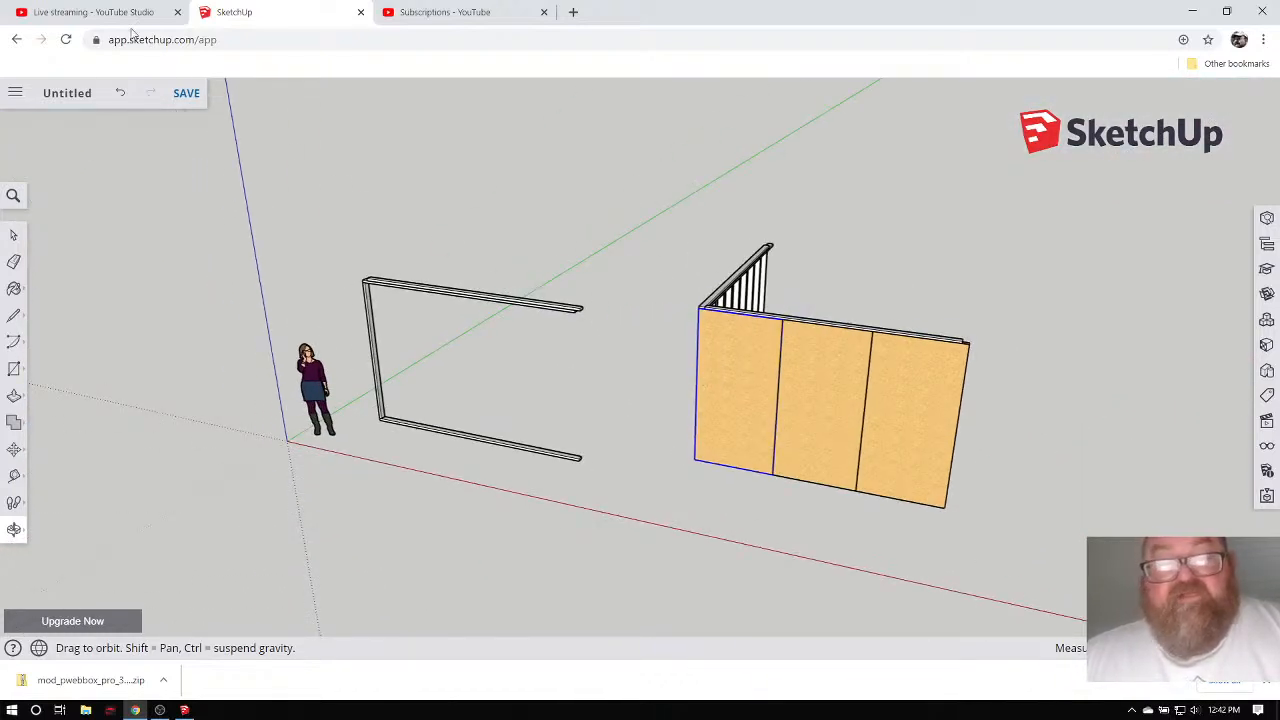
left_click(96, 9)
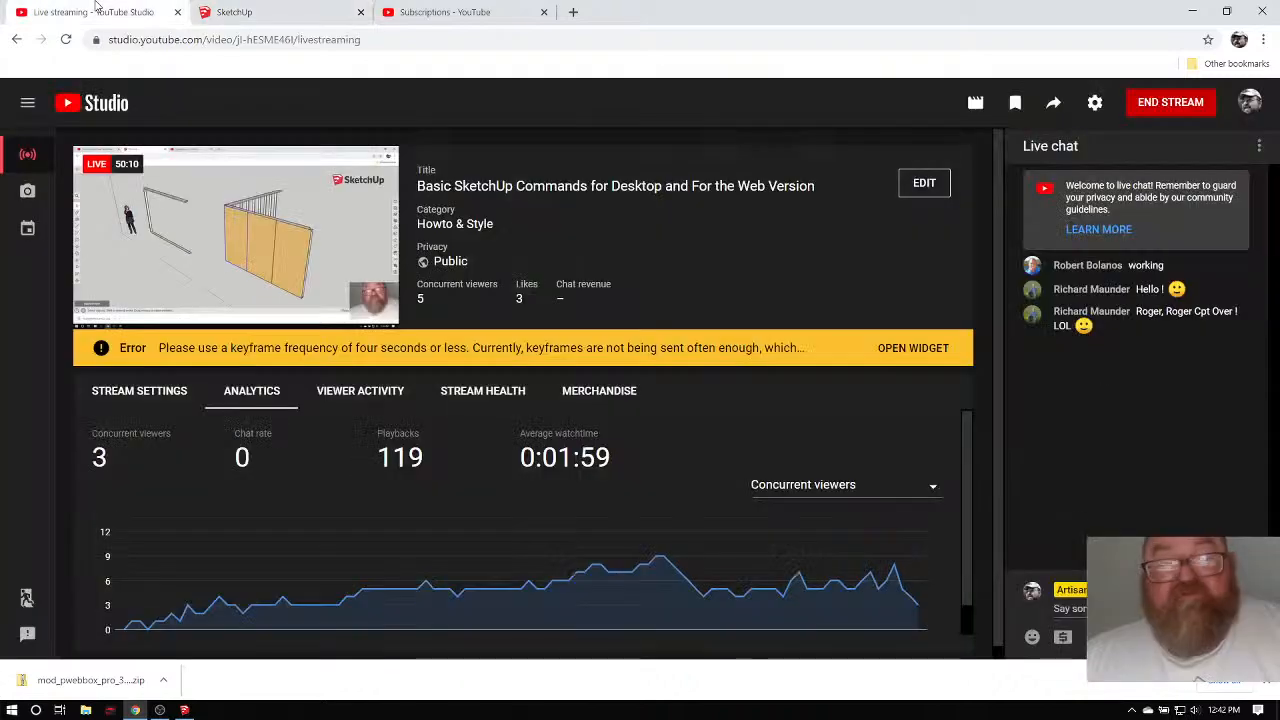
left_click(286, 10)
left_click(458, 10)
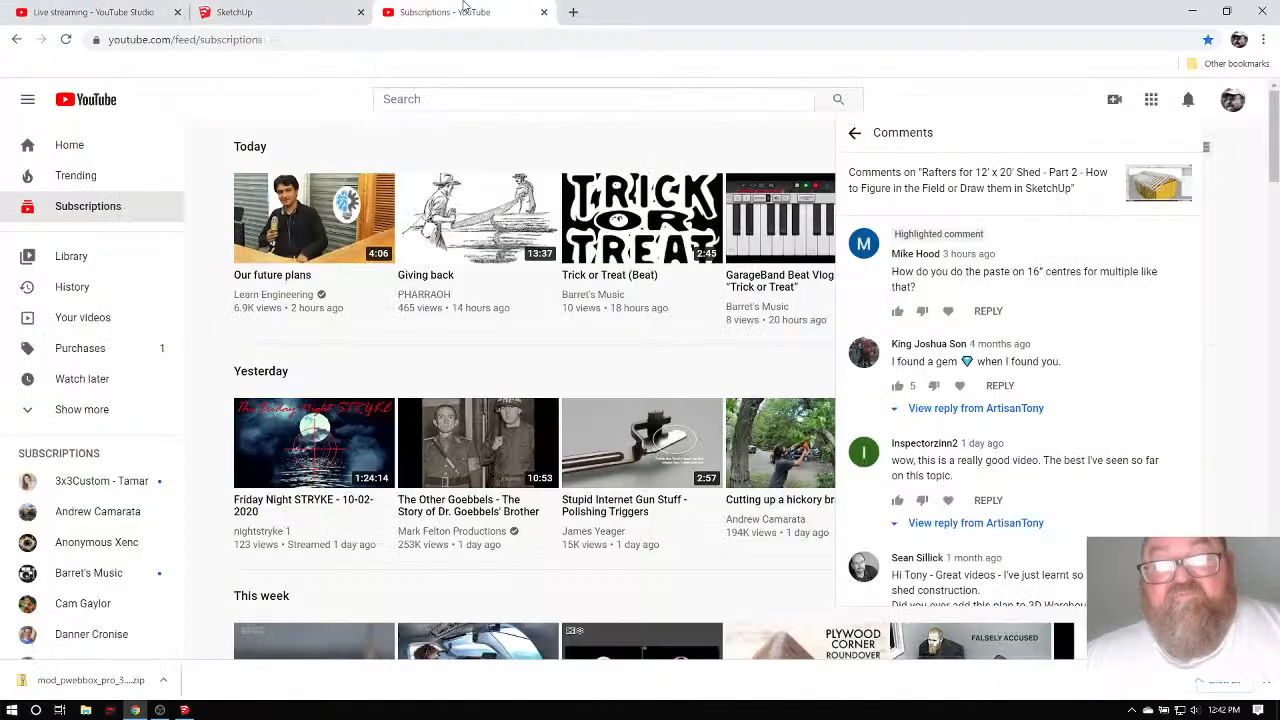
left_click(248, 11)
left_click(96, 11)
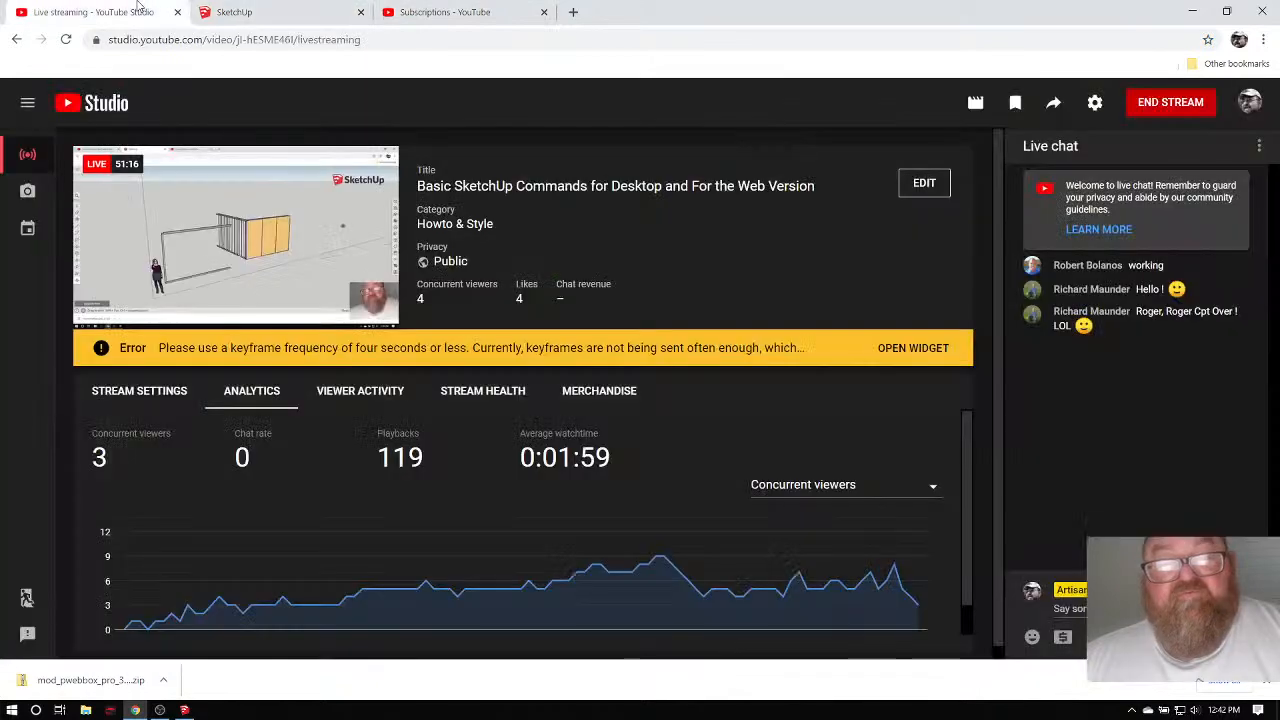
mouse_move(184, 710)
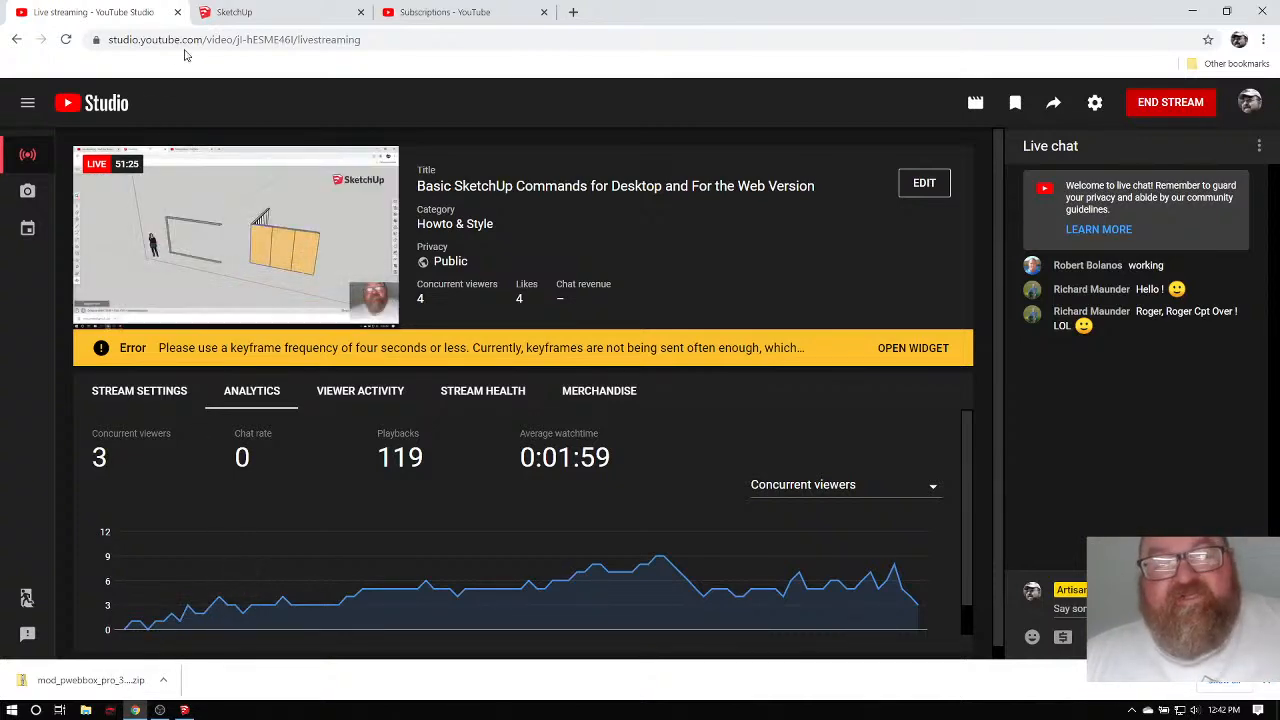
left_click(266, 10)
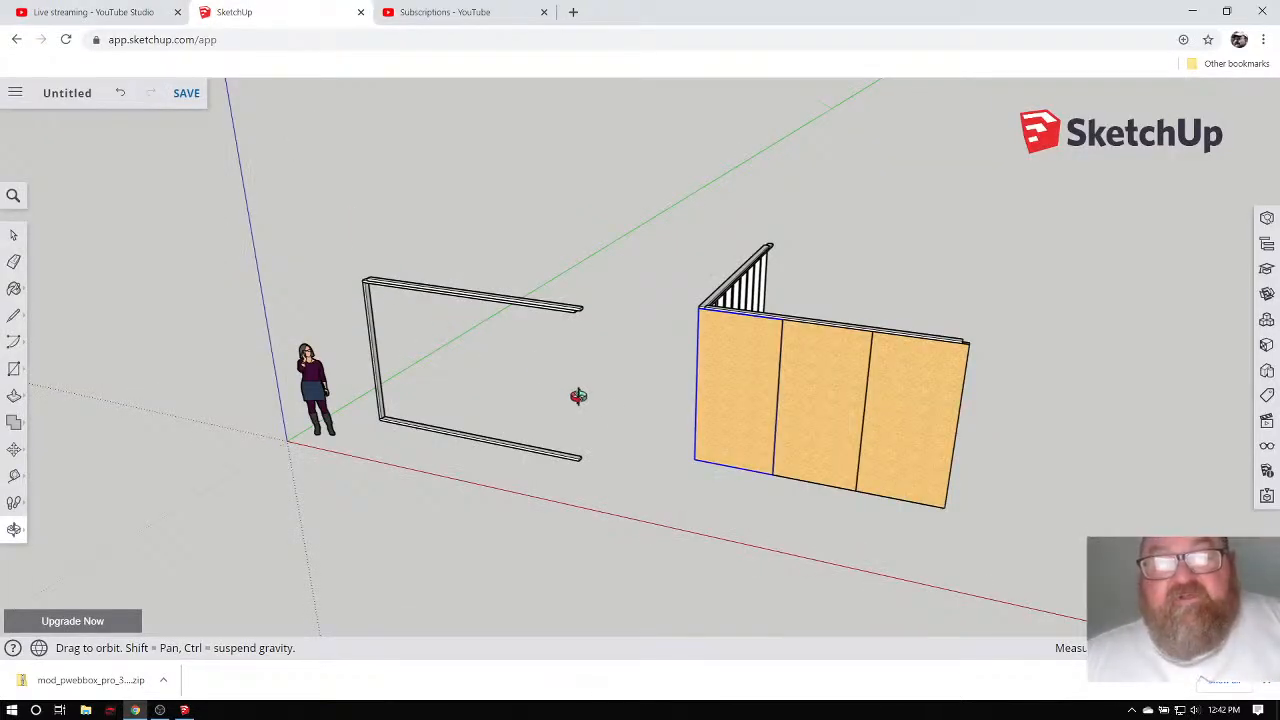
Start saving the model, then dismiss the Save to prompt without saving.
left_click_drag(579, 396, 682, 357)
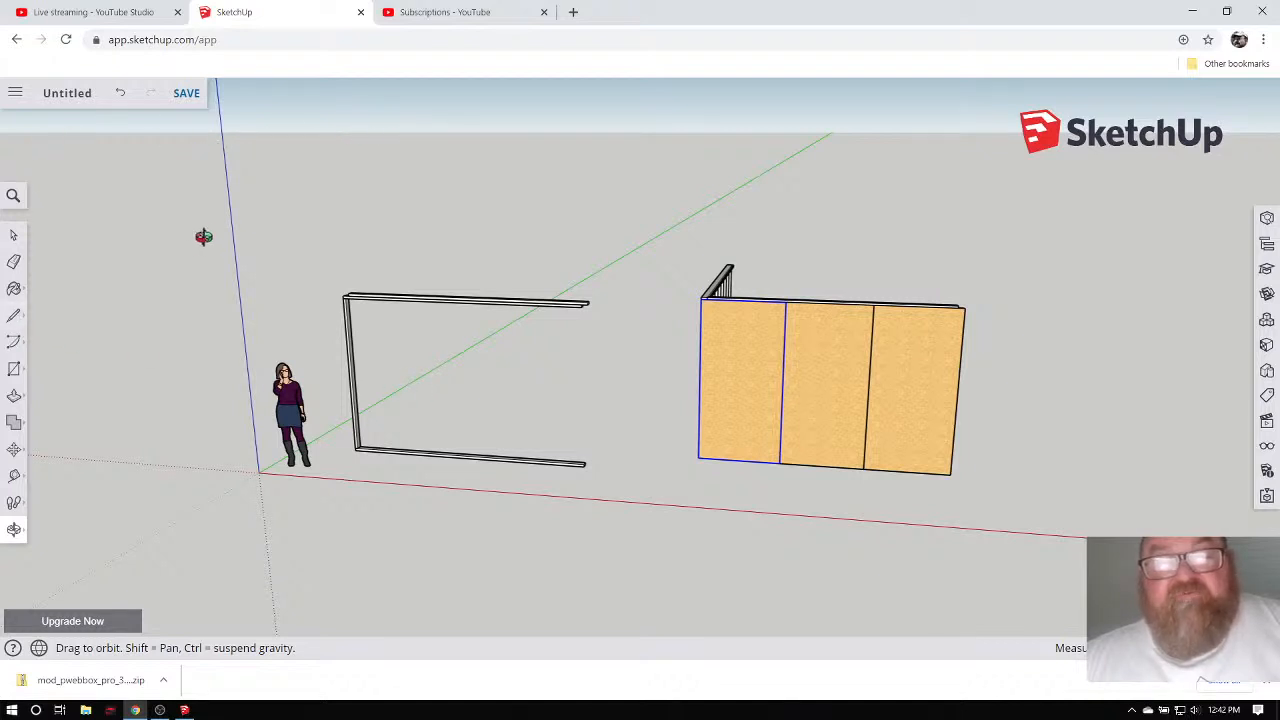
left_click(187, 93)
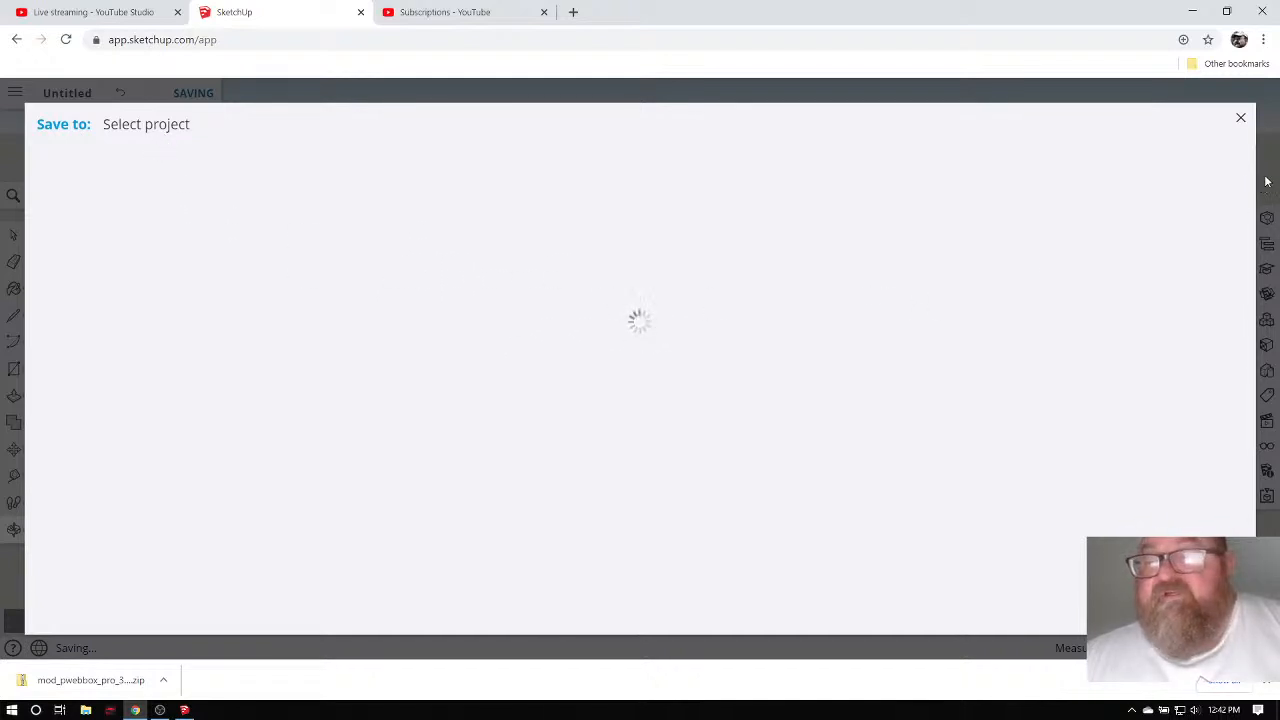
left_click(1240, 121)
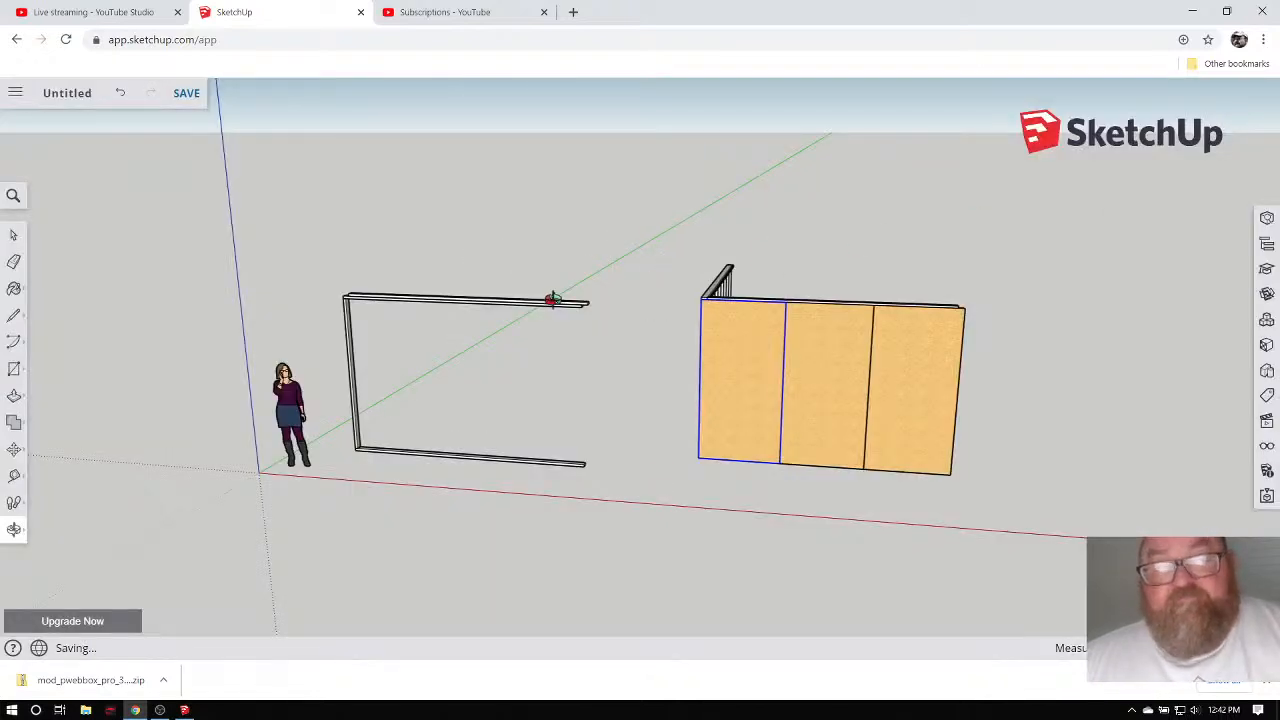
Orbit around to the walls' inner framed side, exposing studs and top plates.
left_click_drag(552, 300, 387, 397)
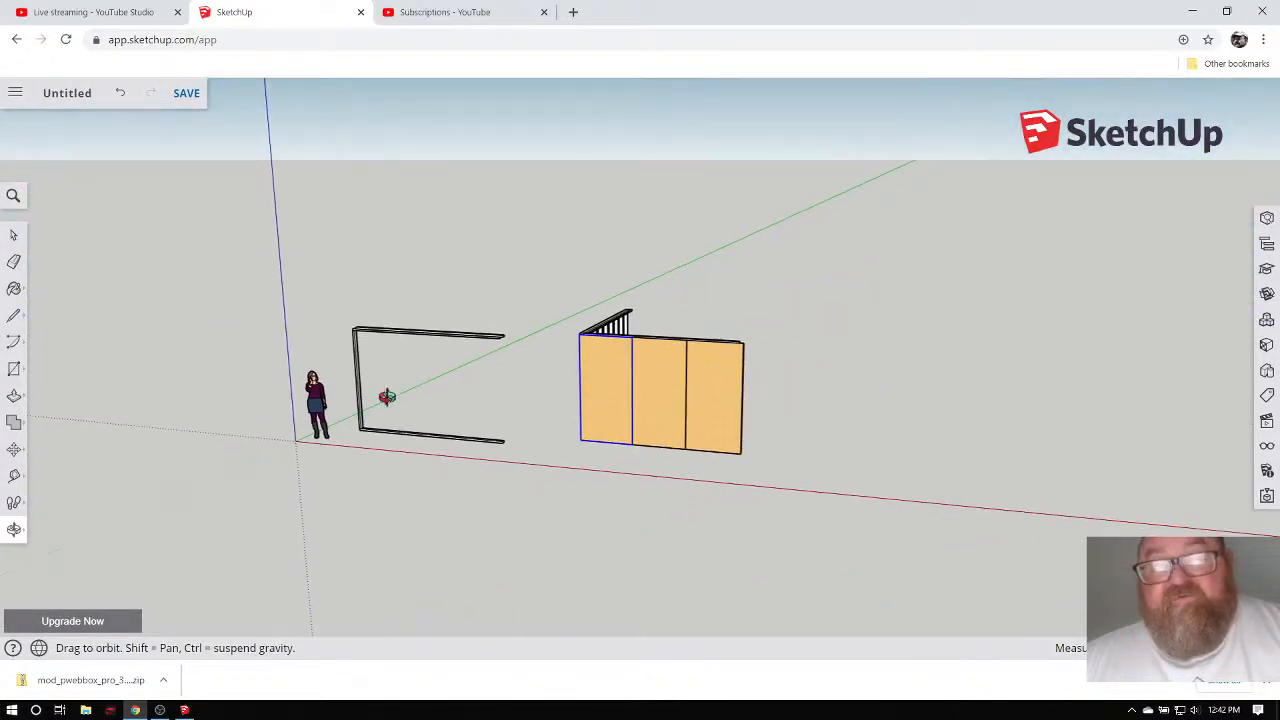
scroll(678, 416, "up", 5)
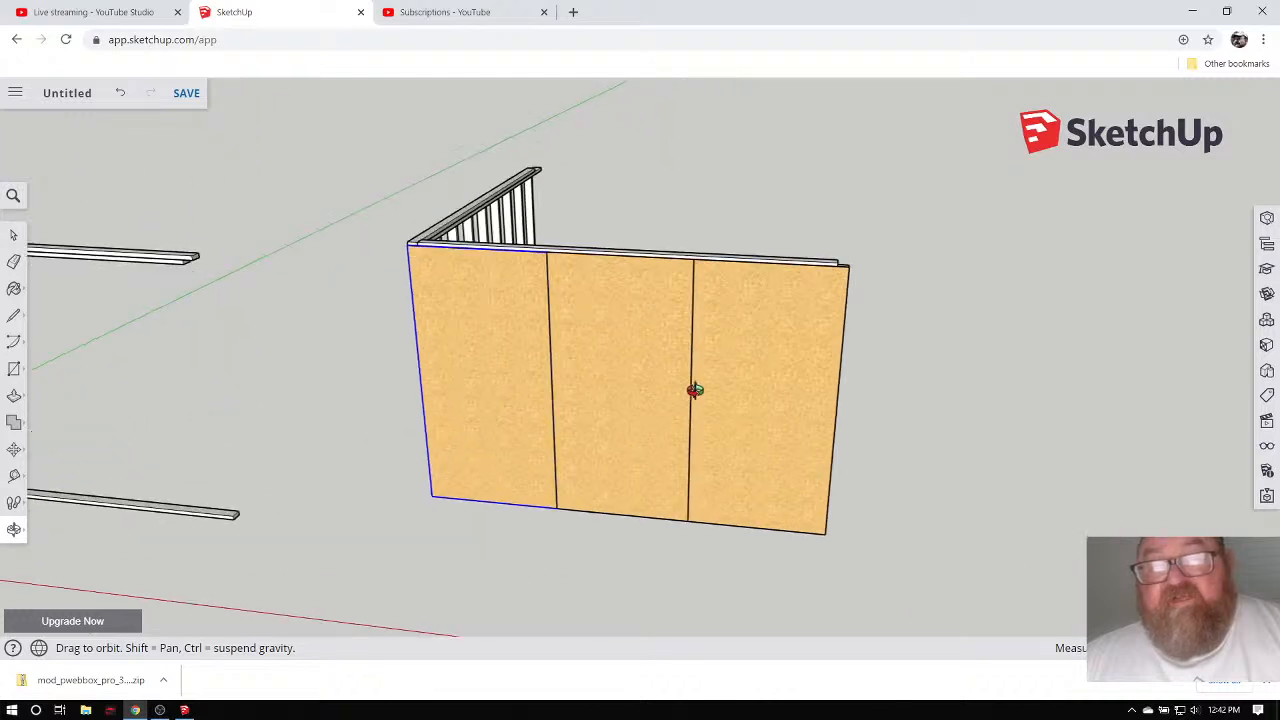
left_click_drag(753, 388, 587, 341)
left_click_drag(711, 358, 146, 318)
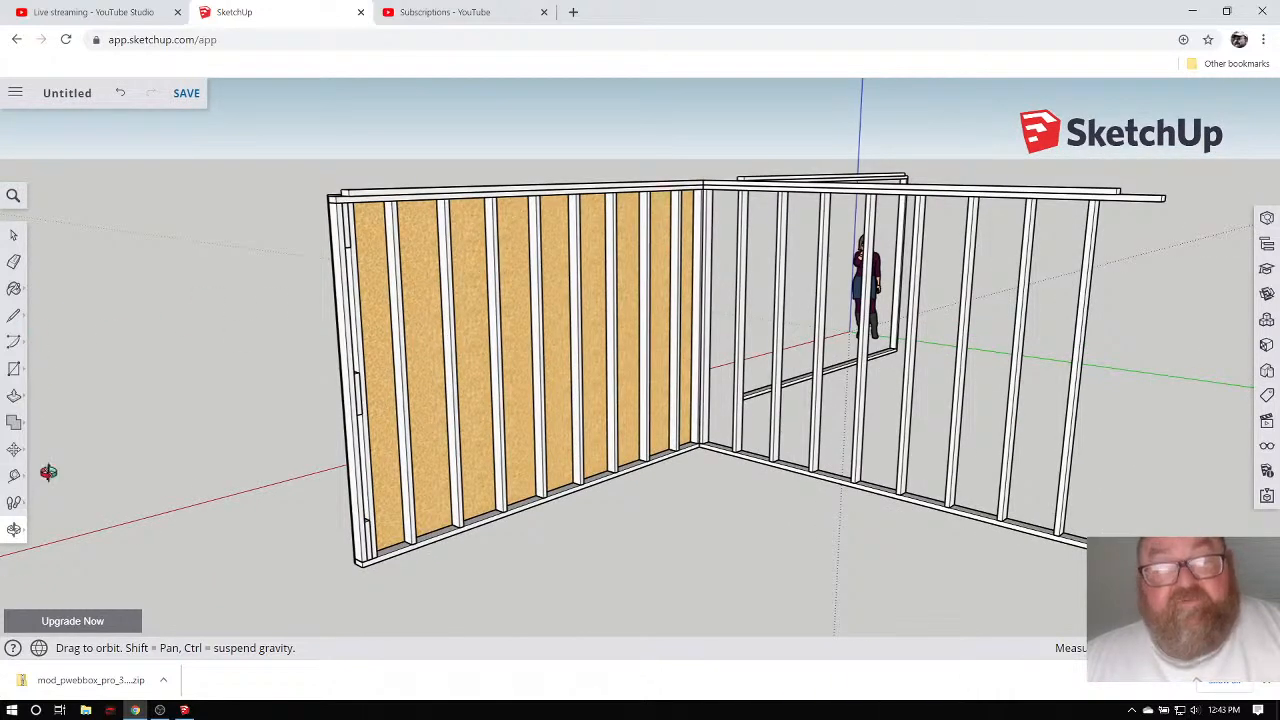
Tape-measure the sheathed wall from bottom corner to top plate: 8' 1 3/16".
left_click(14, 475)
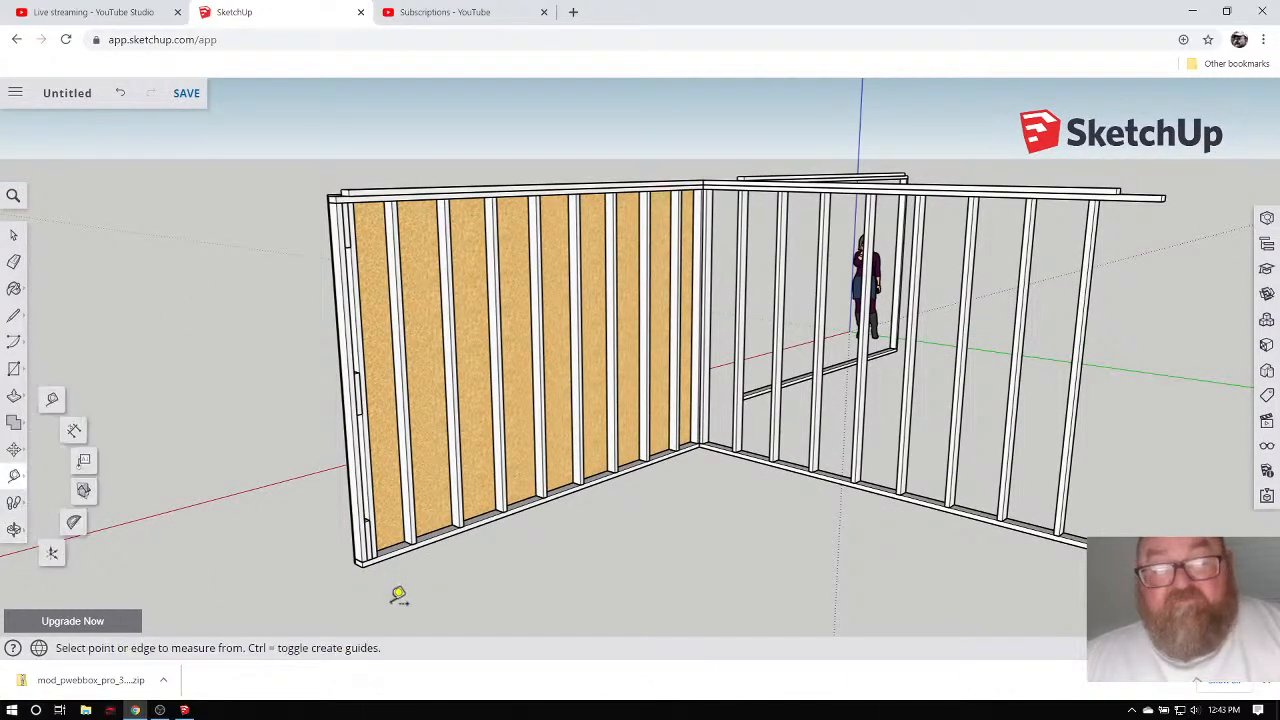
scroll(372, 565, "up", 3)
scroll(372, 565, "up", 3)
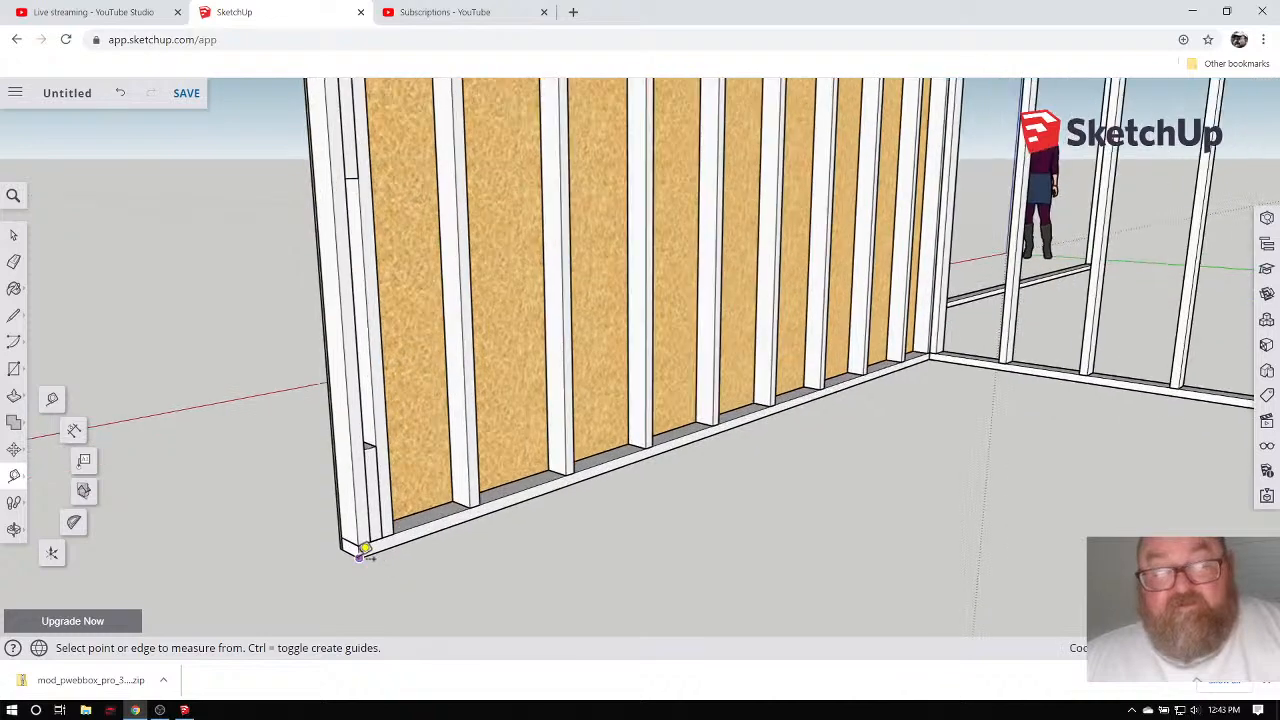
scroll(380, 570, "down", 5)
middle_click_drag(394, 580, 400, 322)
scroll(368, 268, "up", 3)
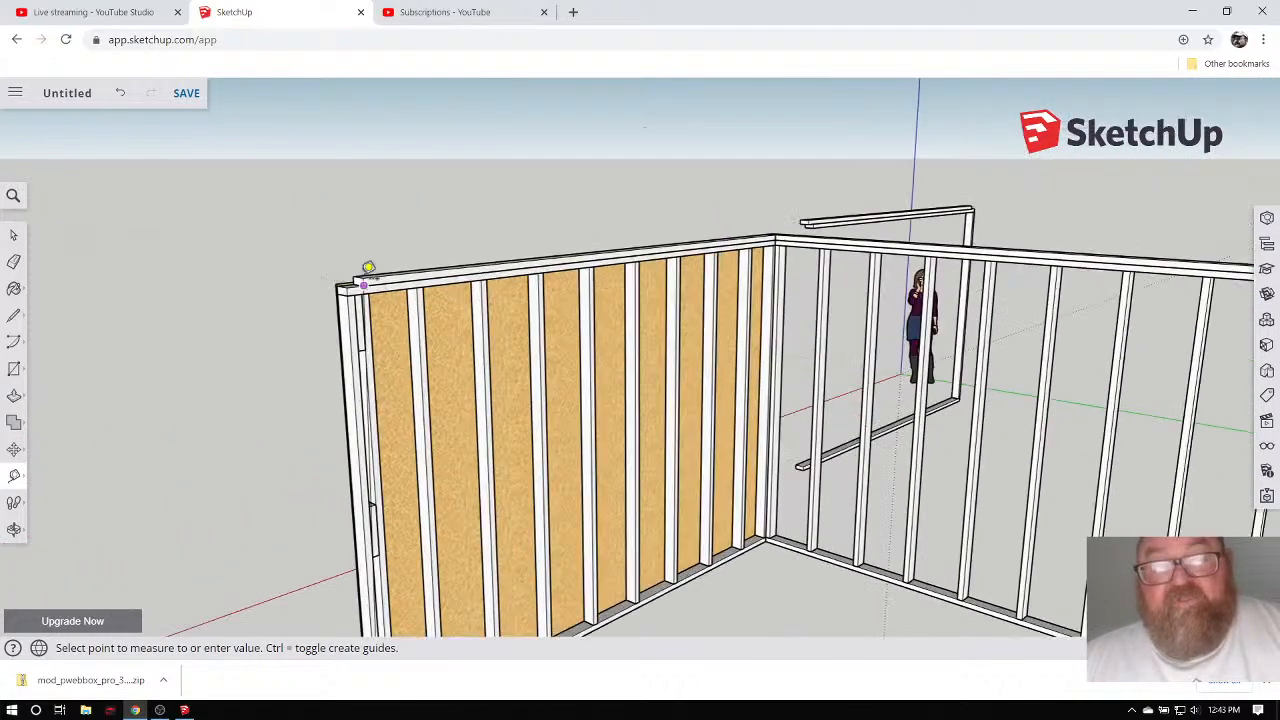
scroll(368, 268, "up", 2)
scroll(286, 306, "down", 4)
scroll(301, 293, "up", 4)
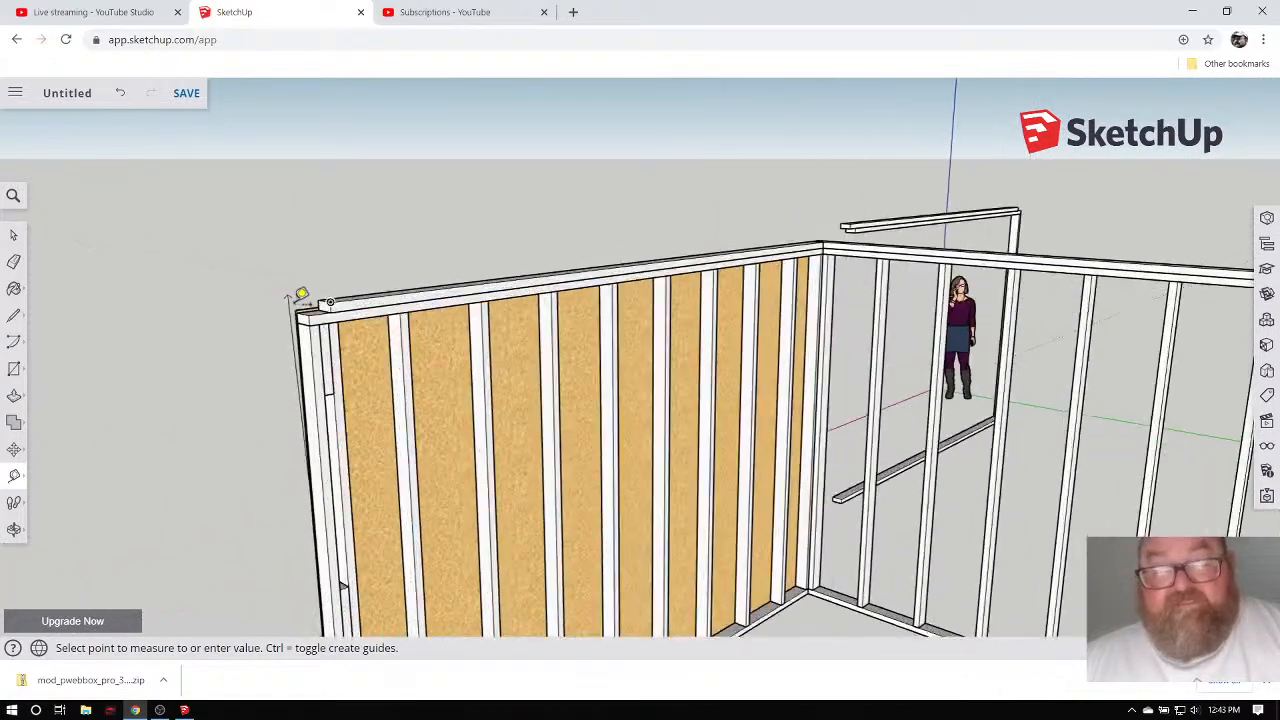
scroll(301, 293, "up", 3)
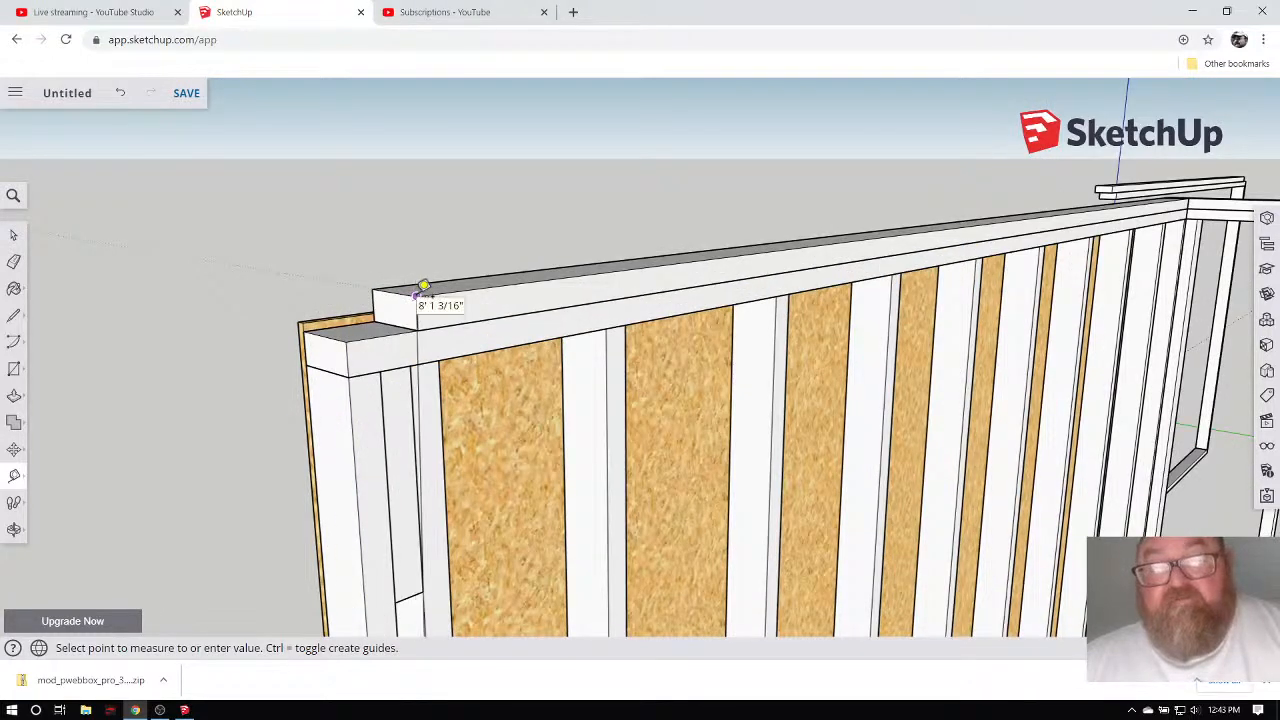
scroll(289, 286, "down", 5)
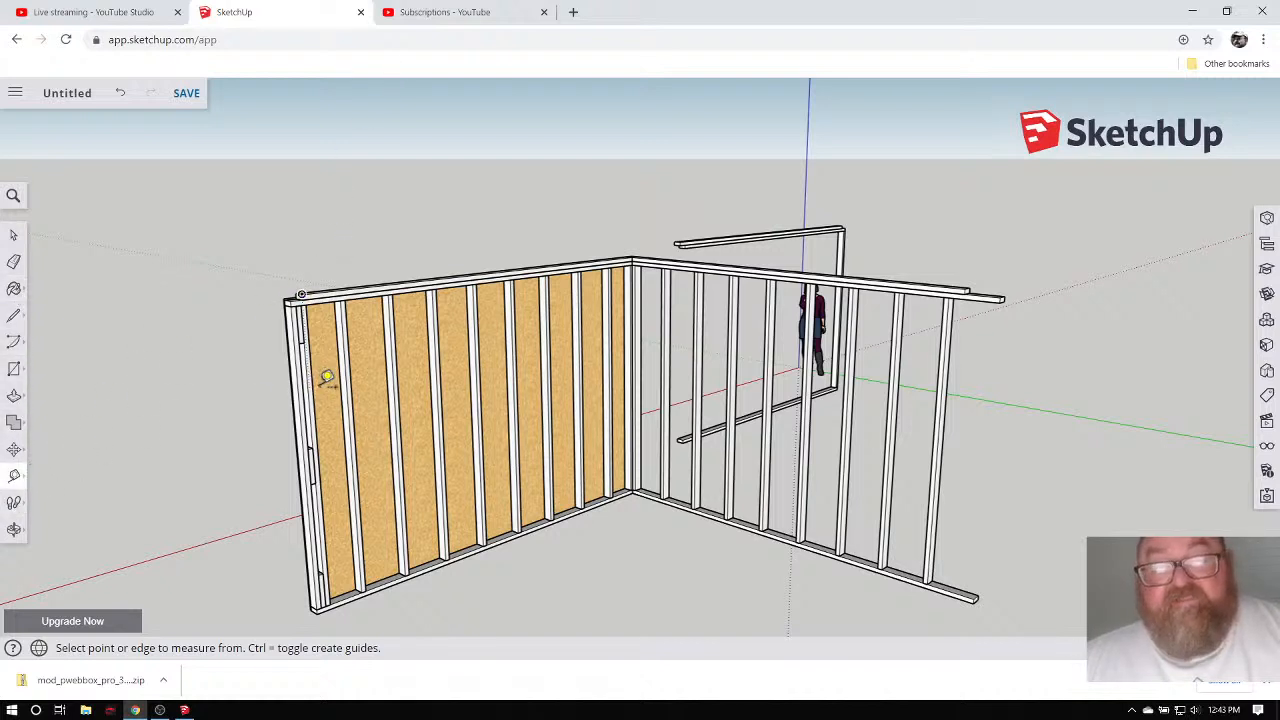
Orbit to face the sheathed wall and zoom out to the whole model.
left_click(14, 529)
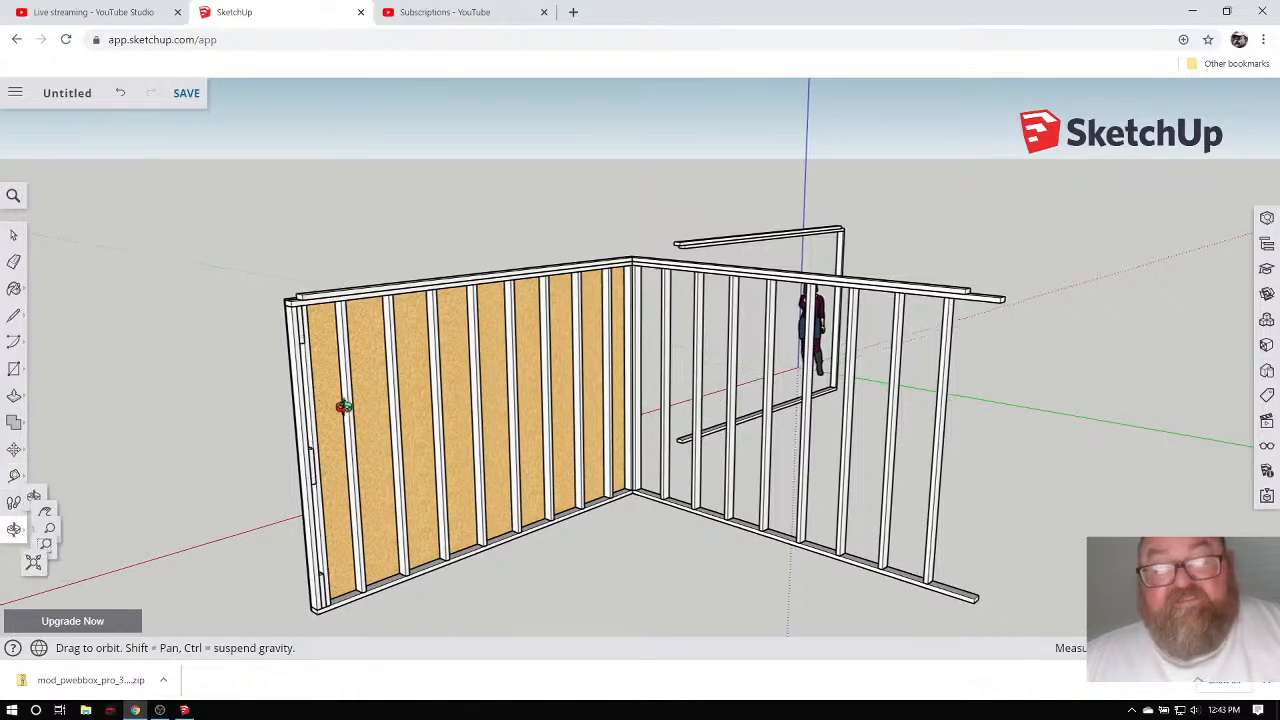
left_click_drag(343, 406, 591, 417)
scroll(737, 400, "down", 6)
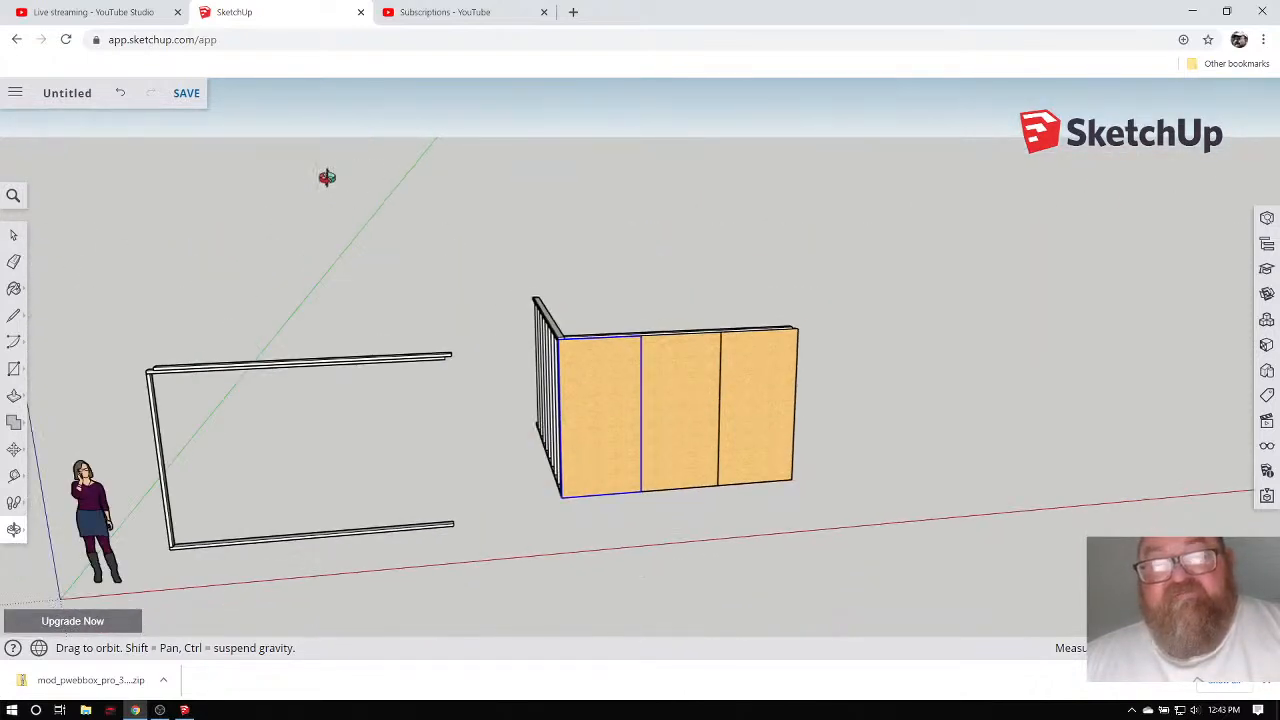
Return to the YouTube Studio live-stream dashboard, then bring up the OBS streaming window.
left_click(63, 9)
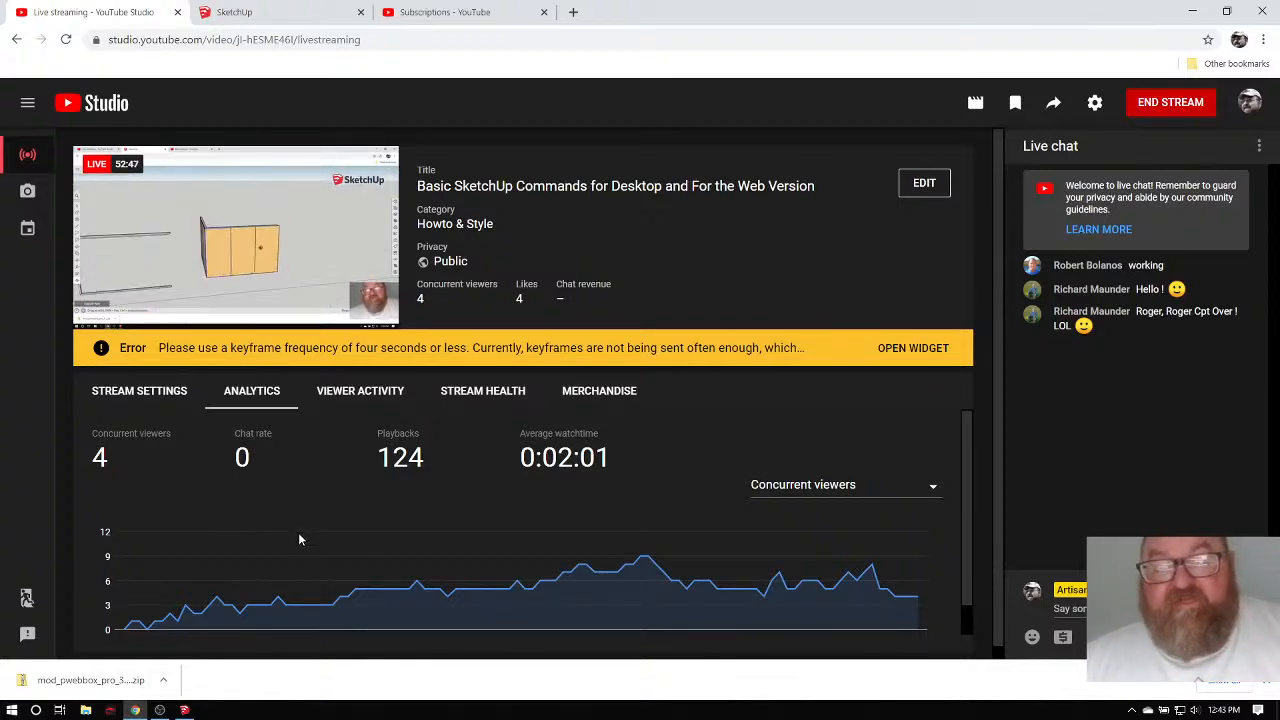
mouse_move(316, 540)
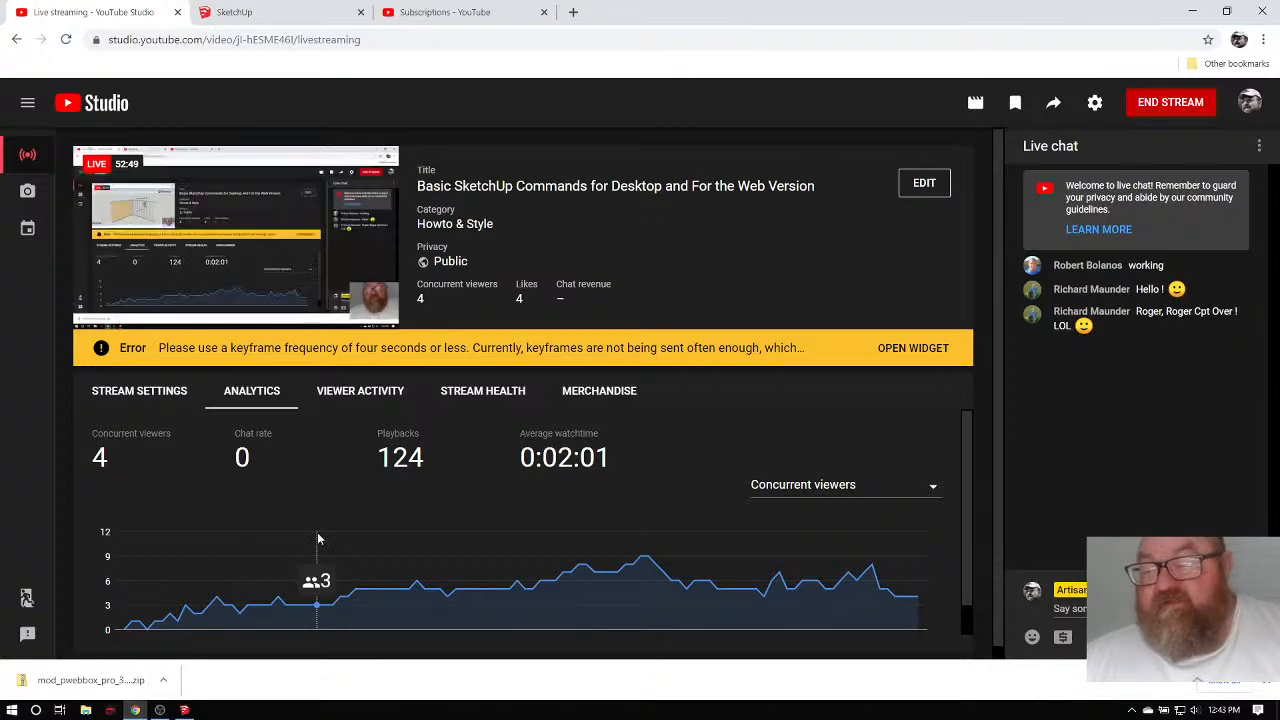
left_click(160, 710)
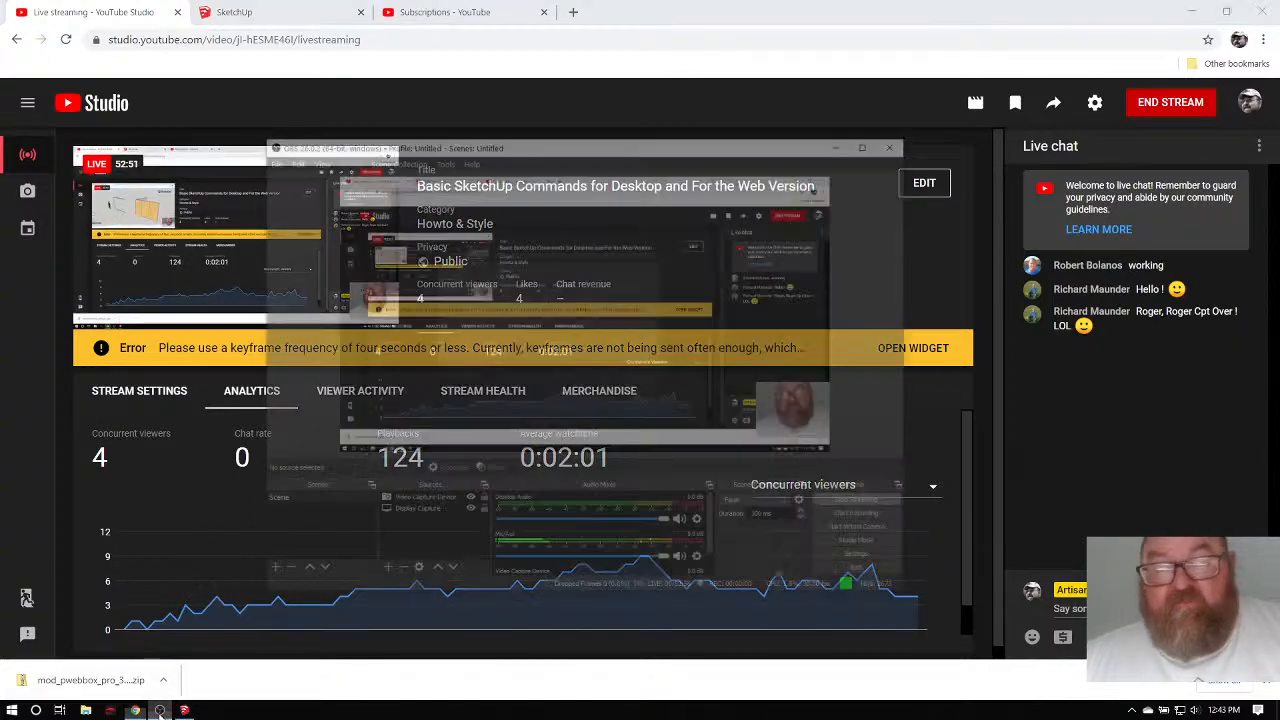